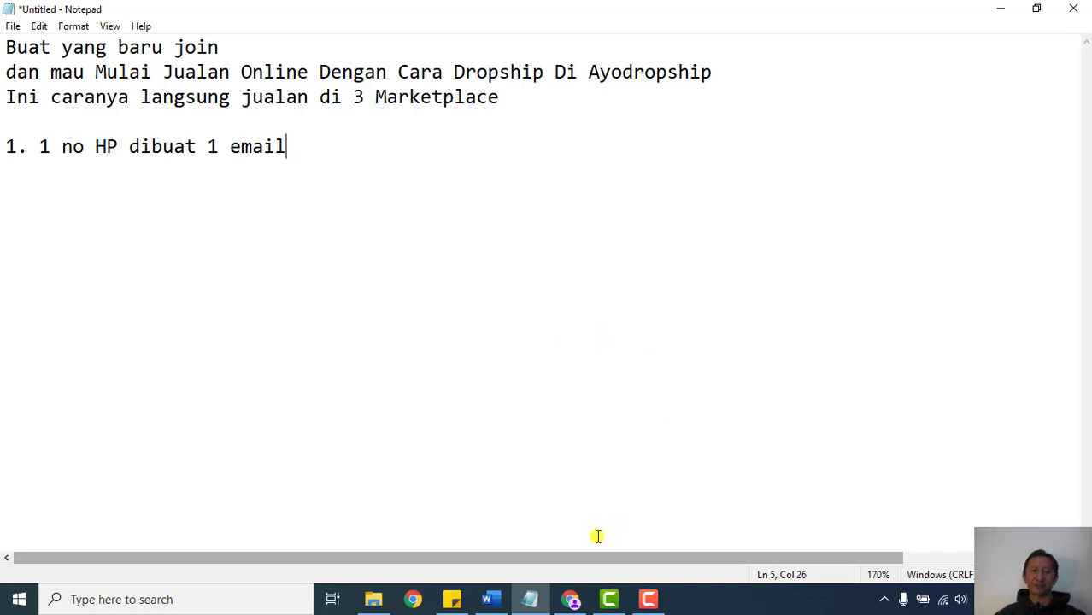
# Switch from the Notepad notes to the Google homepage in Chrome
pyautogui.click(573, 602)
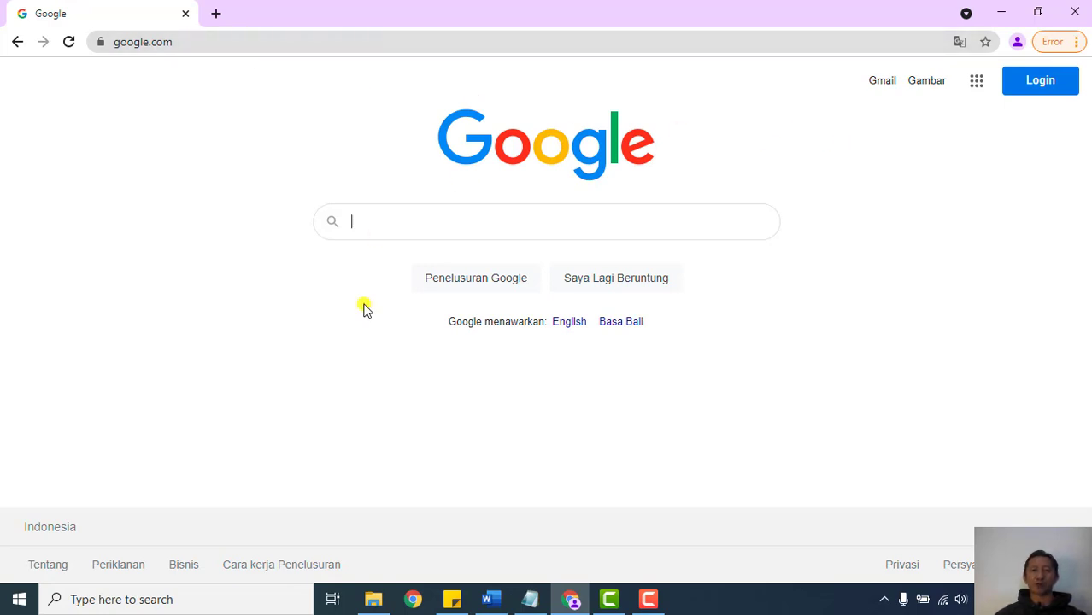
# From Google's login page, choose Buat akun for personal use (Untuk diri sendiri)
pyautogui.click(1039, 83)
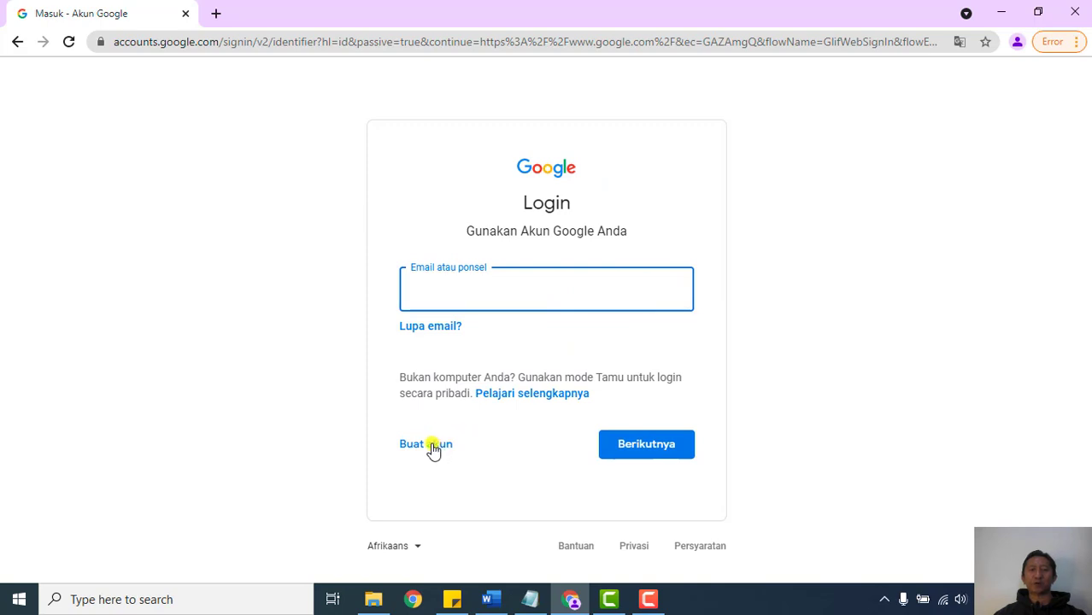
pyautogui.click(433, 448)
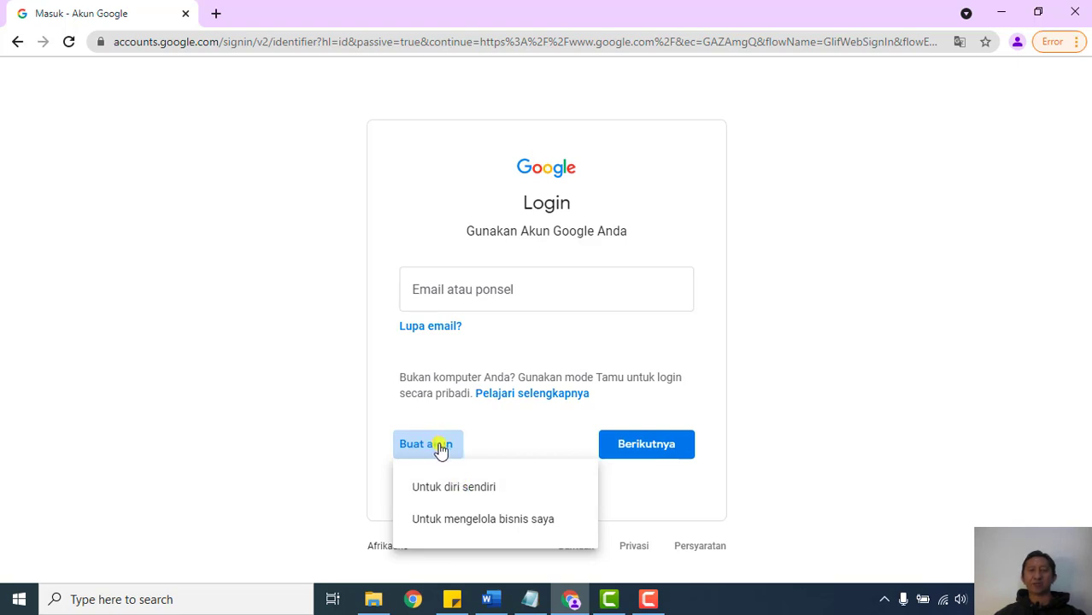
pyautogui.click(474, 495)
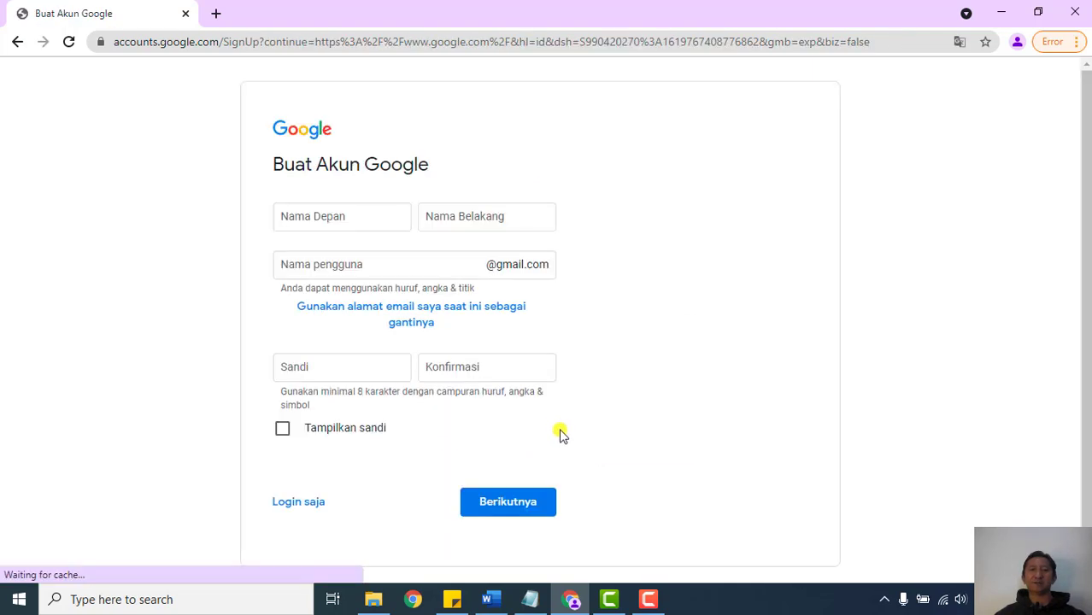
# Enter the first and last name and a Gmail username, adding digits because the first was taken
pyautogui.click(349, 215)
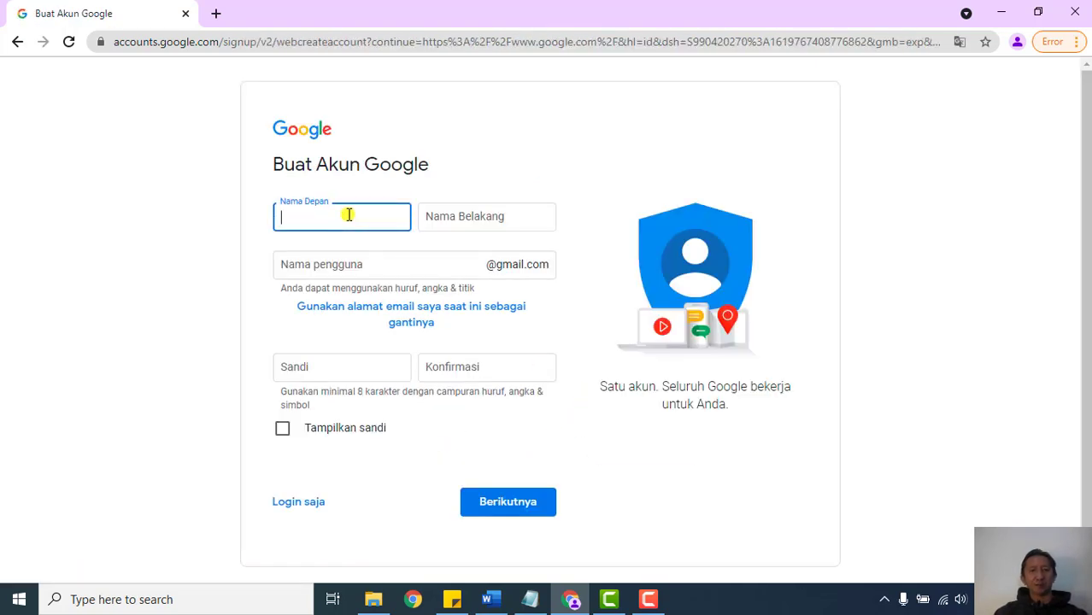
pyautogui.write('Bu')
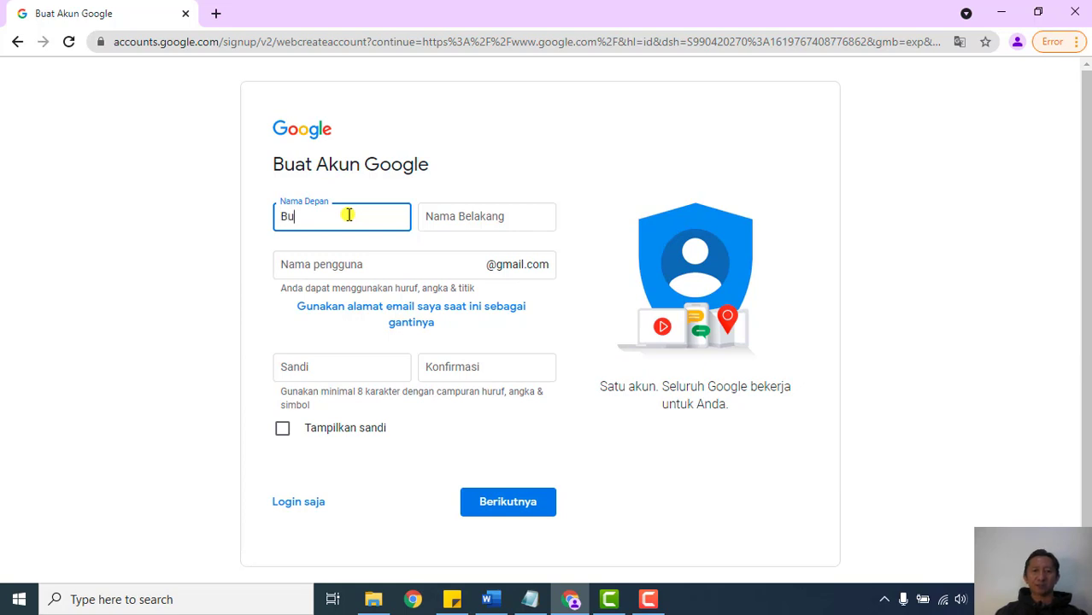
pyautogui.write('ka Langsung')
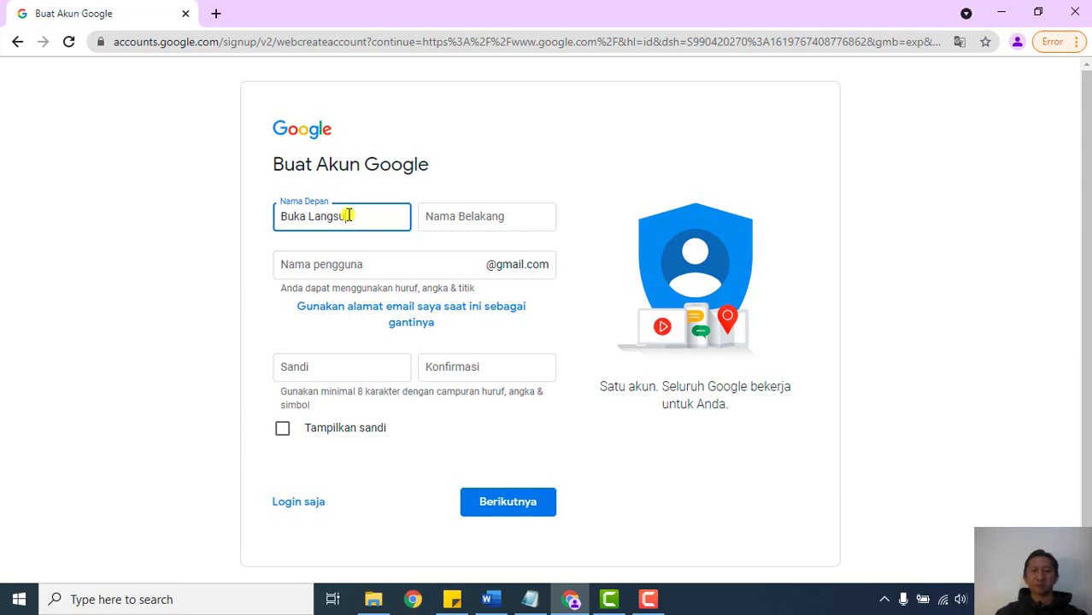
pyautogui.press('Tab')
pyautogui.write('Laris')
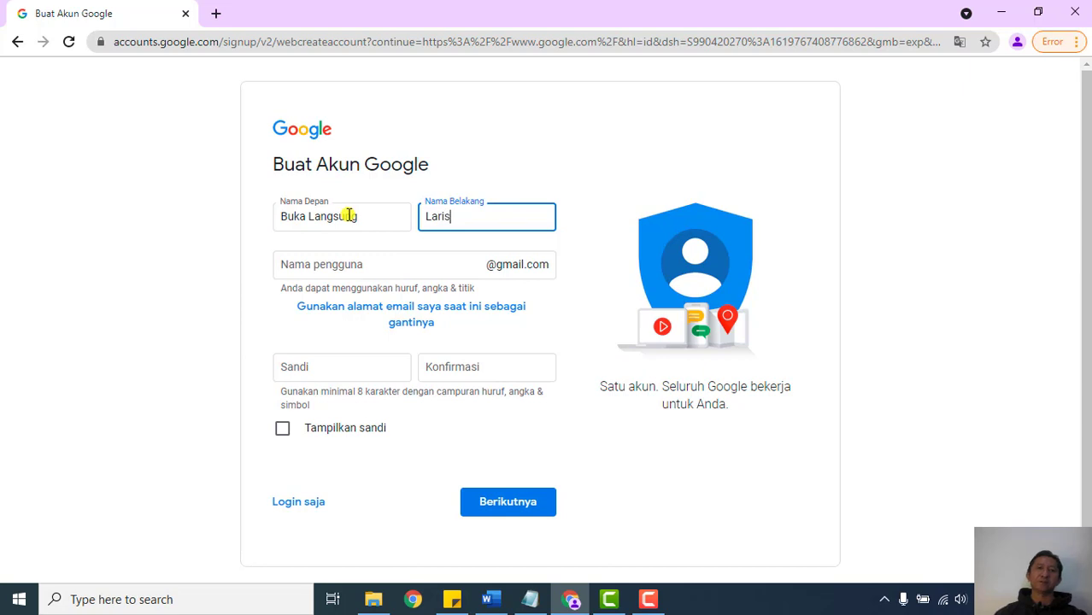
pyautogui.click(313, 264)
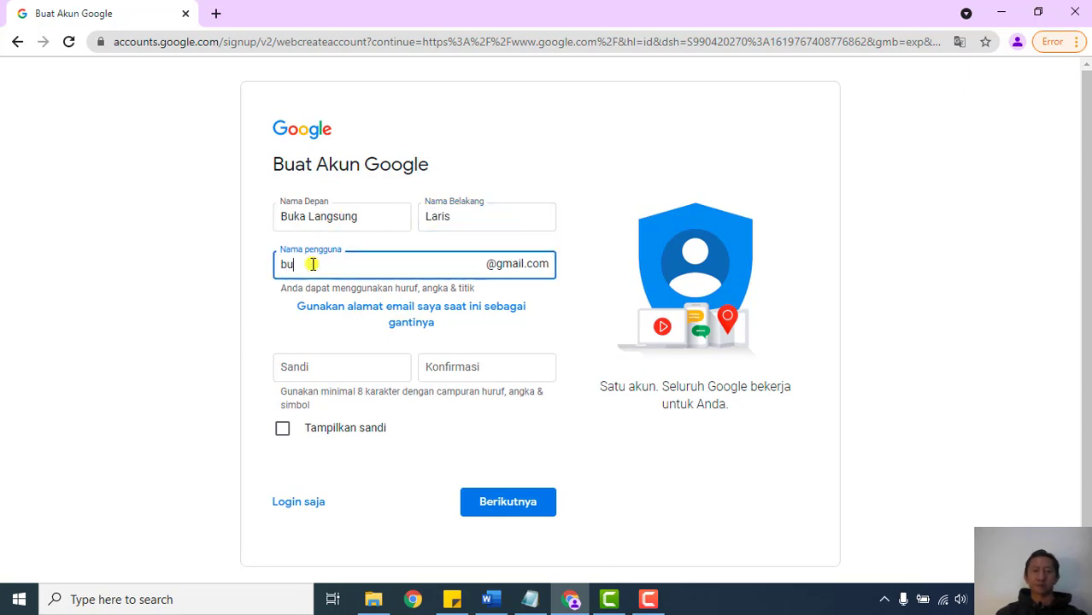
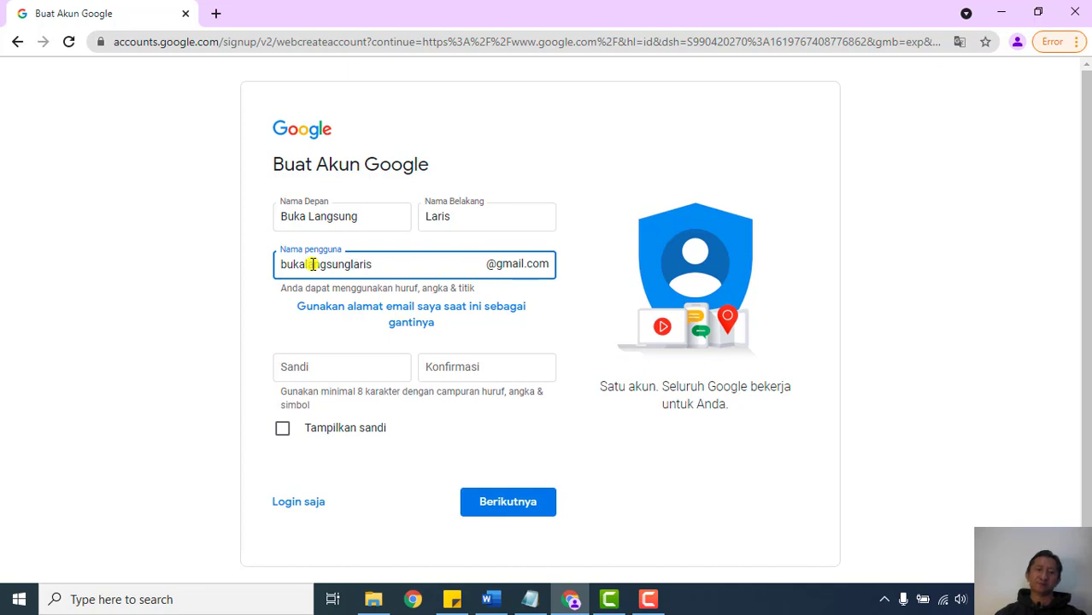
pyautogui.click(321, 360)
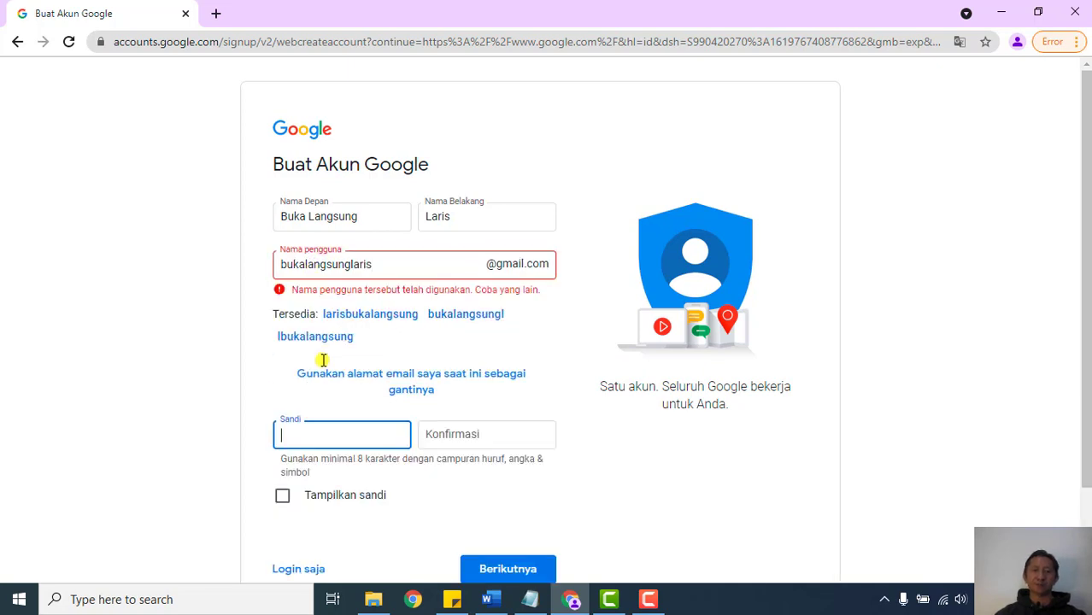
pyautogui.click(384, 266)
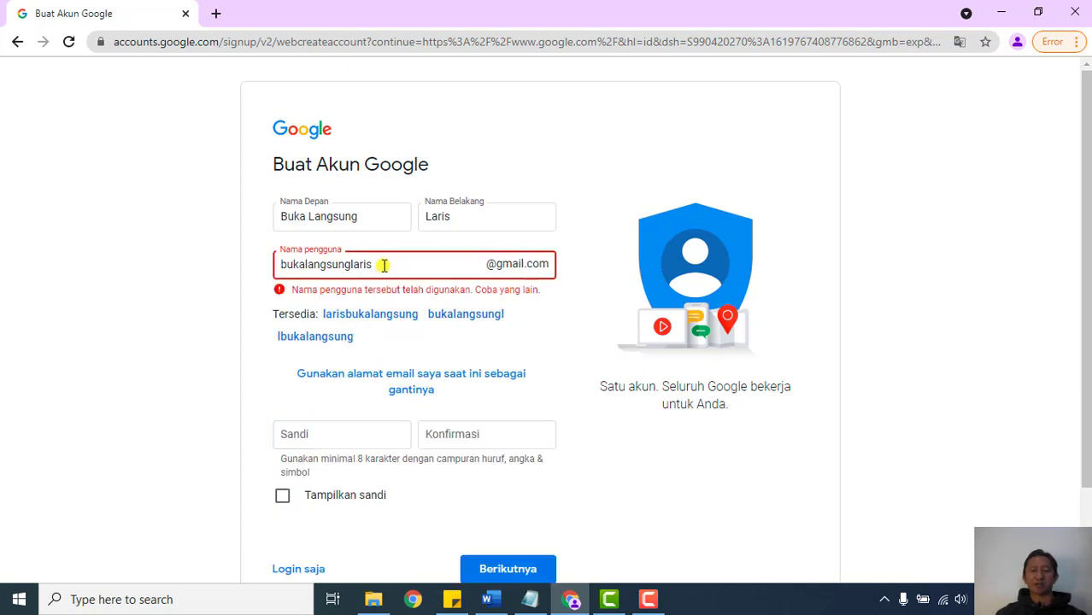
pyautogui.write('012')
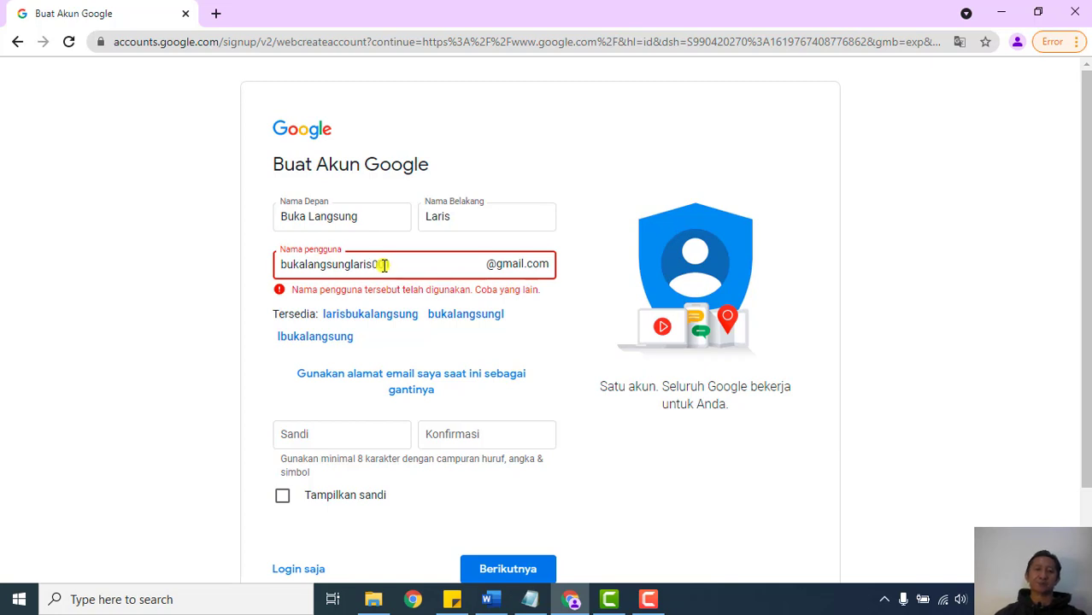
pyautogui.click(268, 359)
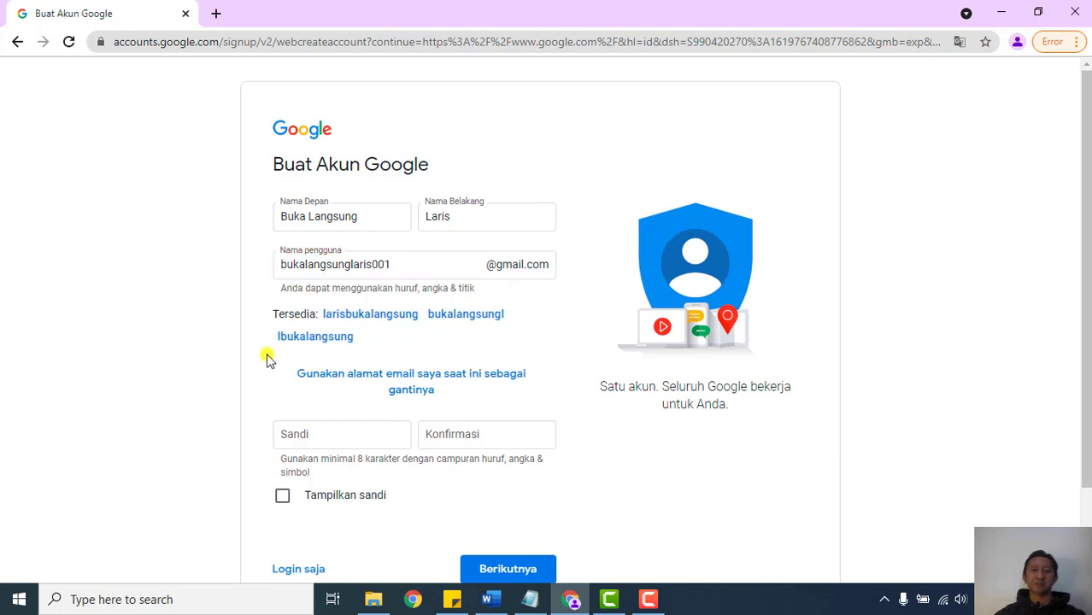
# Enter and confirm the account password, then continue with Berikutnya
pyautogui.click(323, 436)
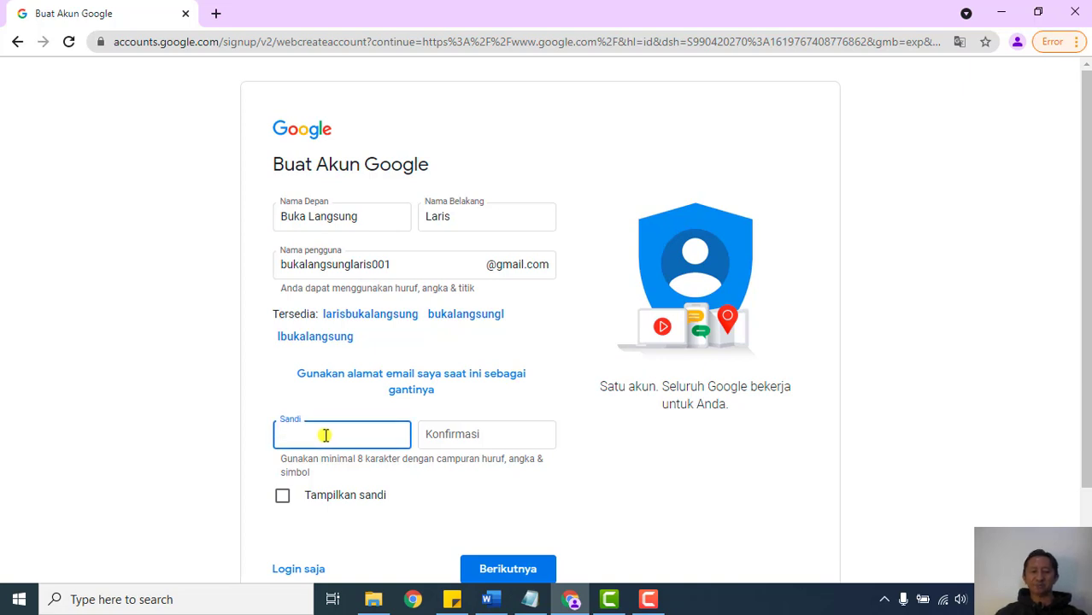
pyautogui.press('Tab')
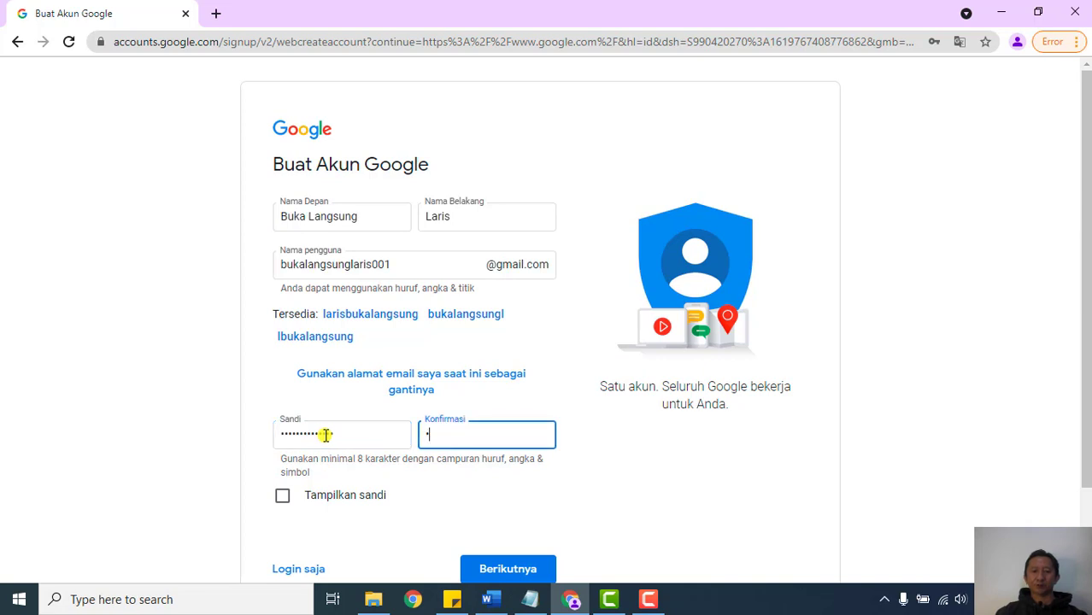
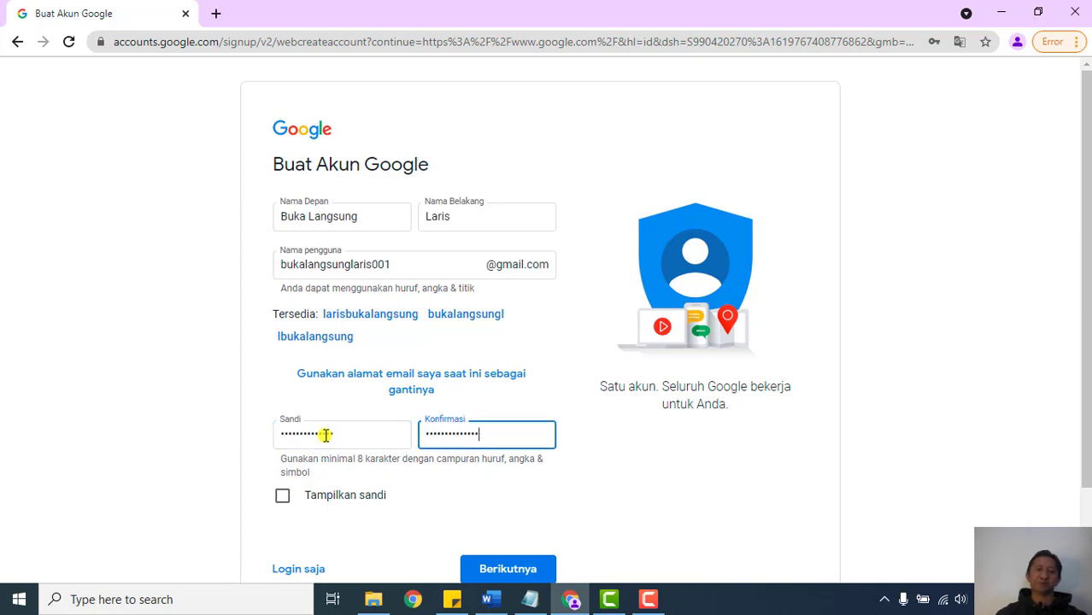
pyautogui.click(523, 569)
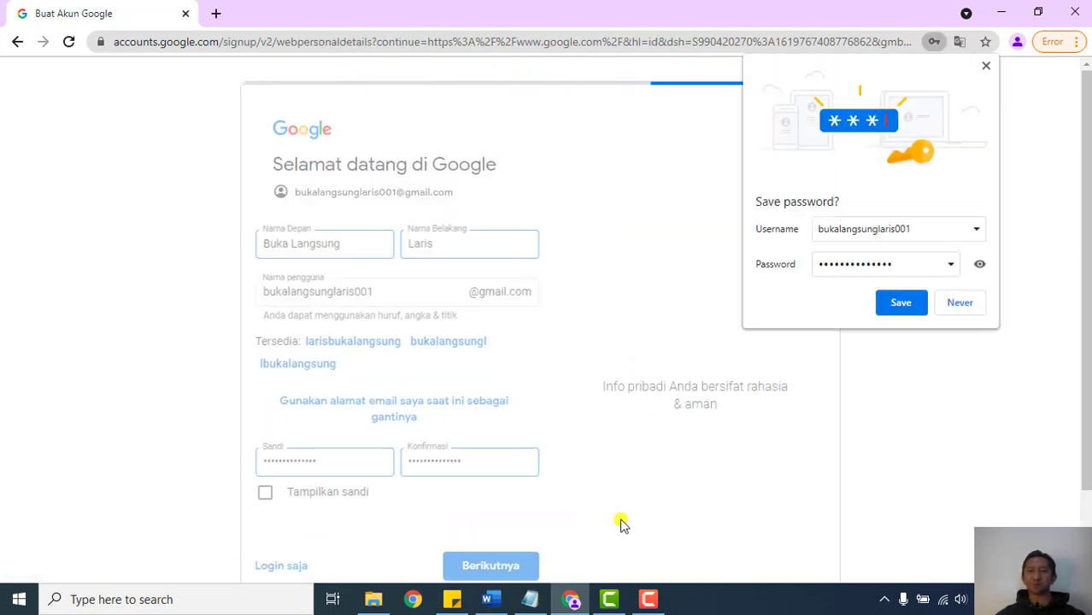
# Save the new password in Chrome and enter the phone number
pyautogui.click(901, 304)
pyautogui.click(394, 245)
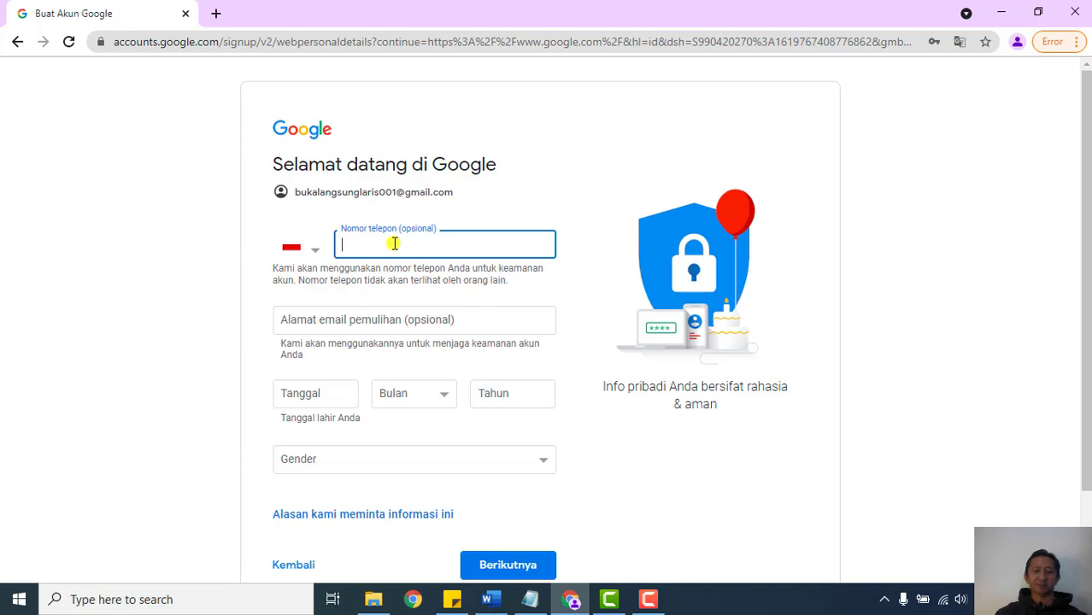
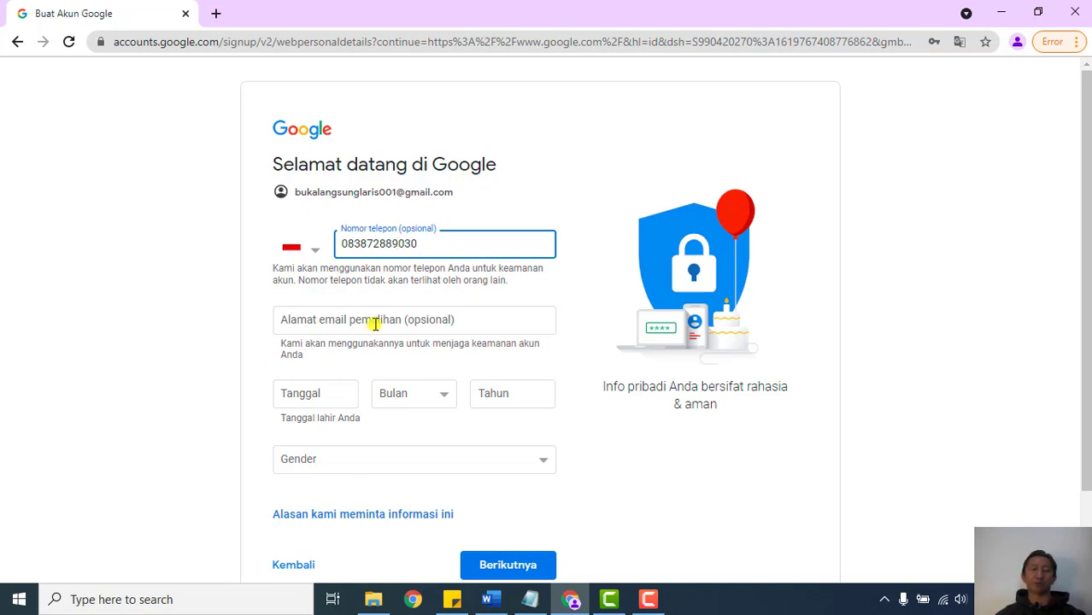
pyautogui.click(317, 398)
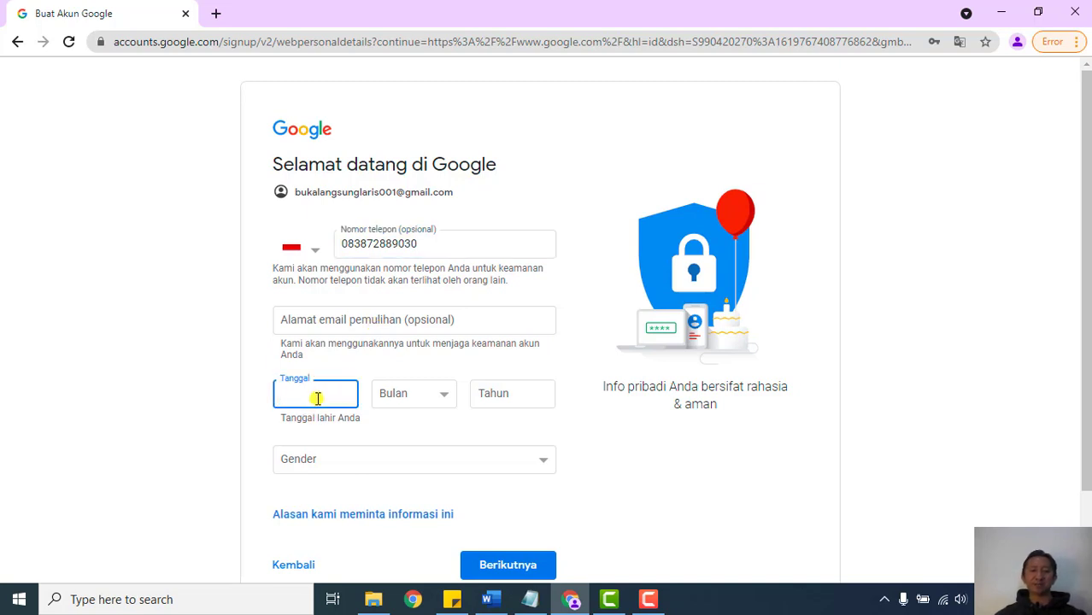
pyautogui.write('11')
pyautogui.click(384, 400)
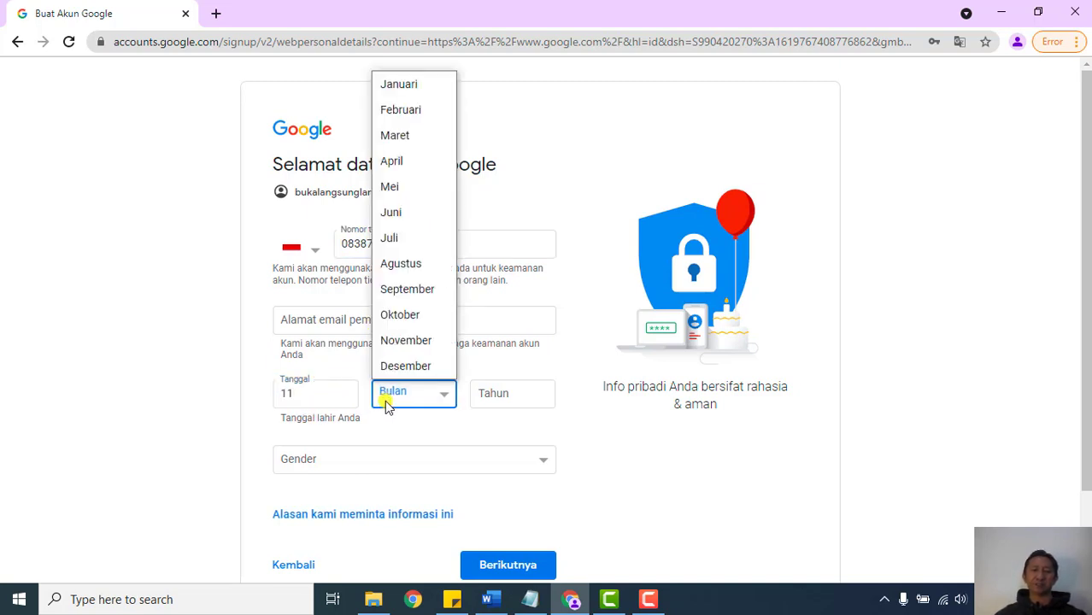
pyautogui.click(407, 348)
pyautogui.click(489, 385)
pyautogui.write('1')
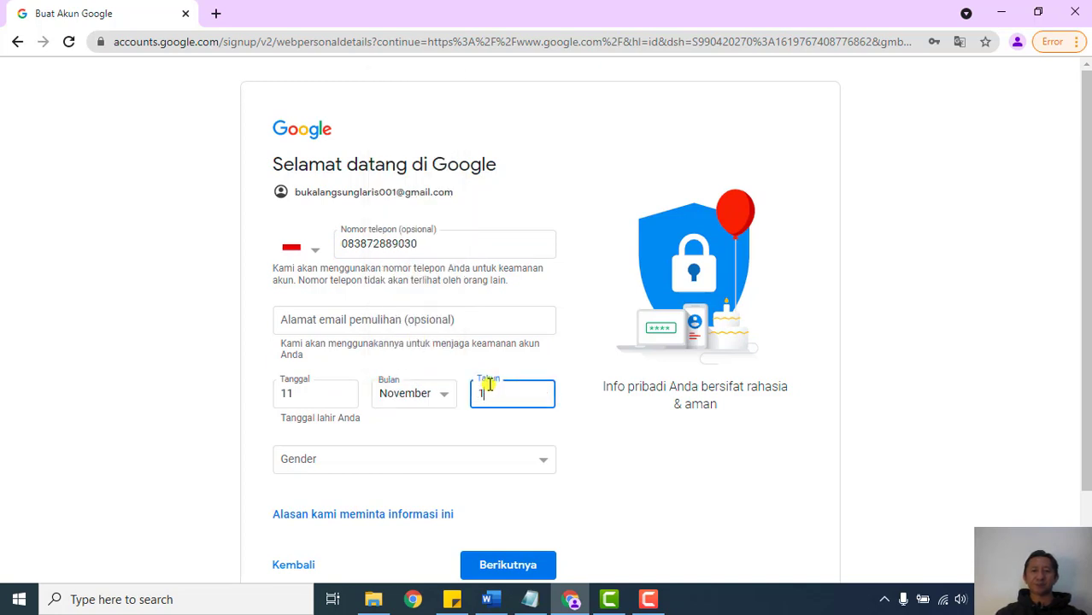
pyautogui.write('981')
pyautogui.click(450, 466)
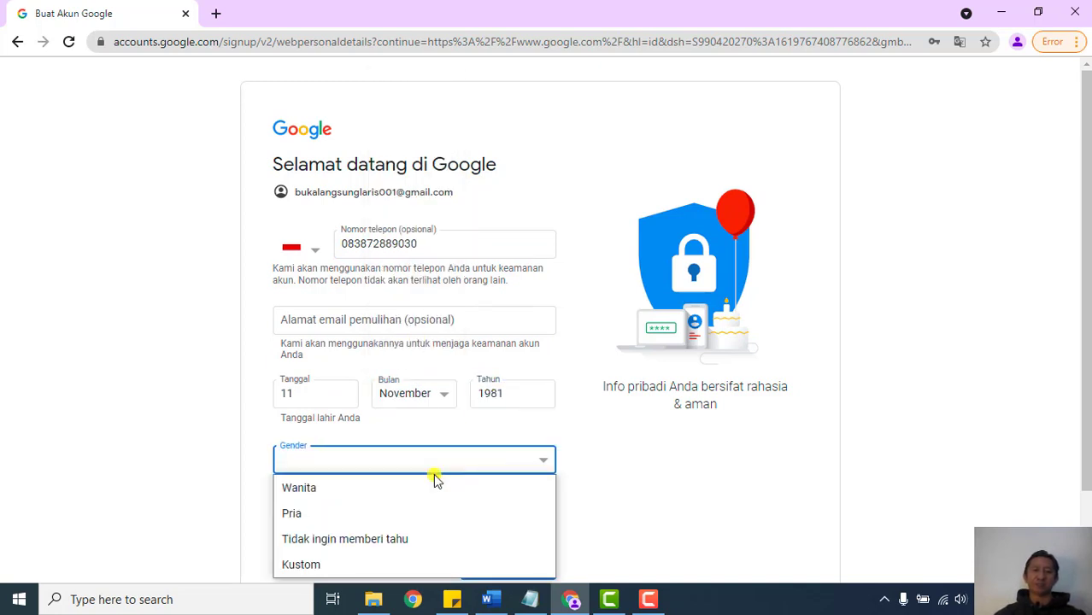
pyautogui.click(358, 516)
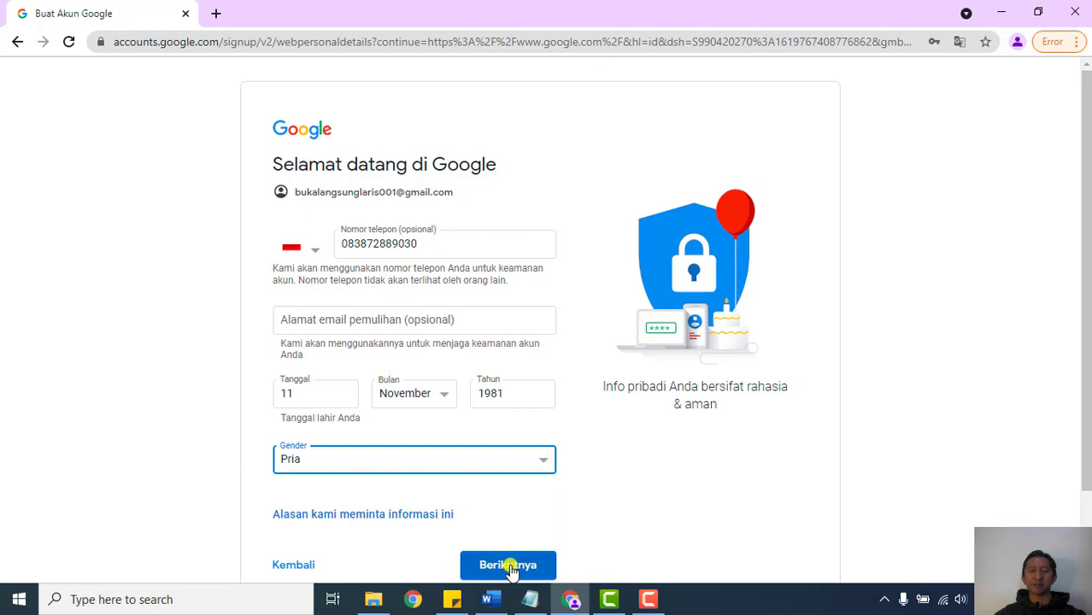
pyautogui.click(511, 567)
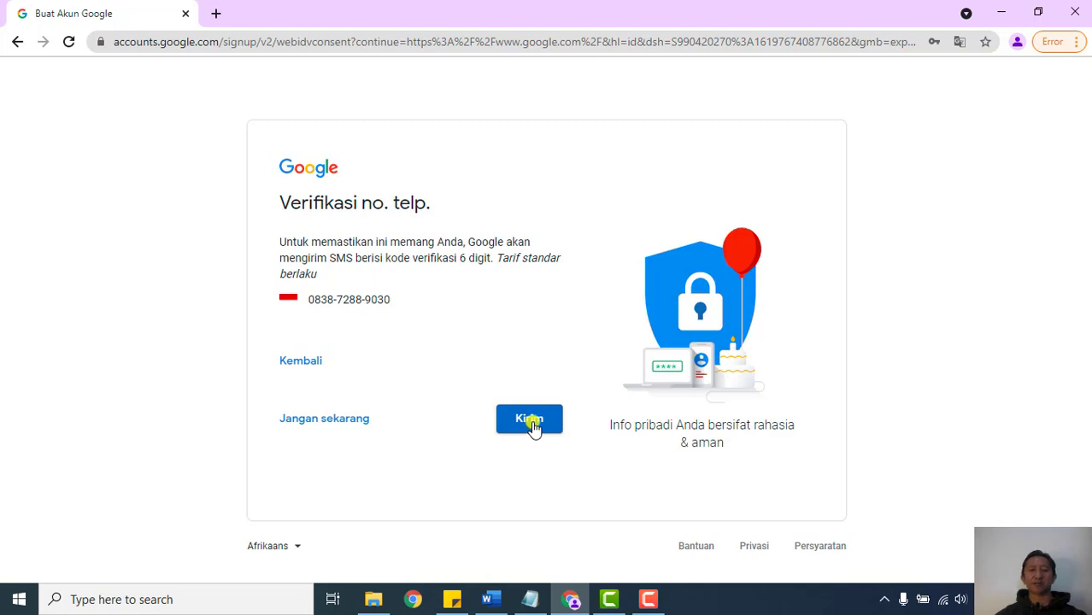
# Have the code sent by SMS, then enter and verify the received code
pyautogui.click(529, 419)
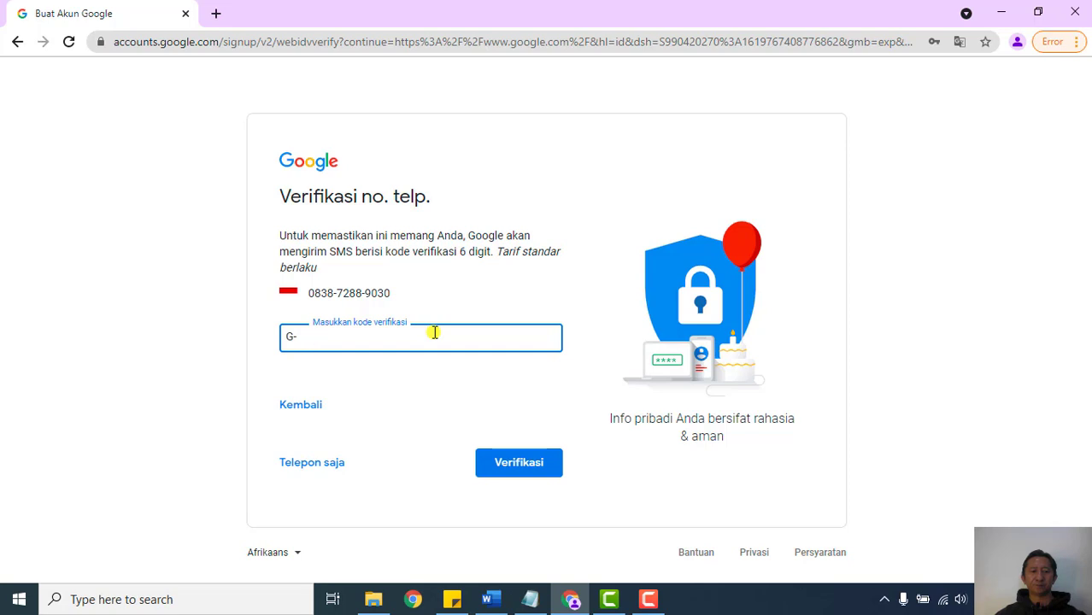
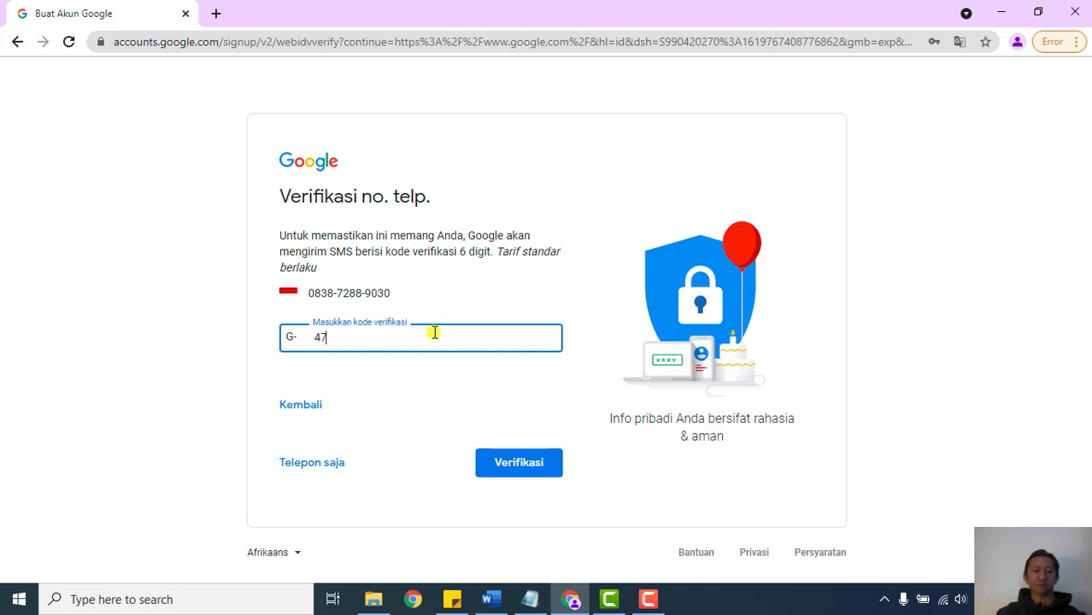
pyautogui.click(531, 471)
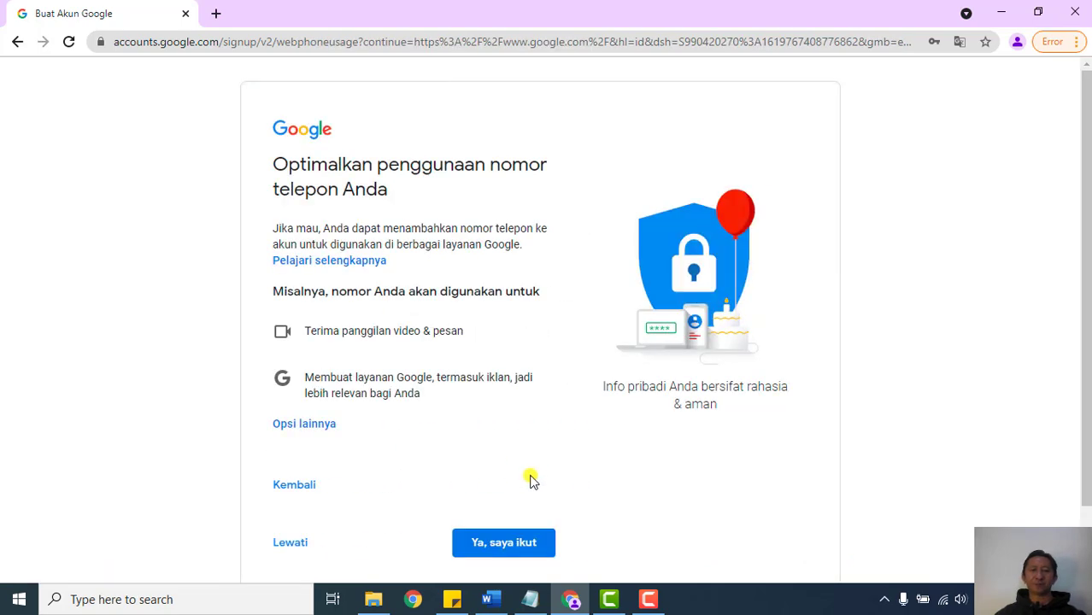
# Agree to phone-number use and accept Google's terms to finish the account
pyautogui.click(506, 544)
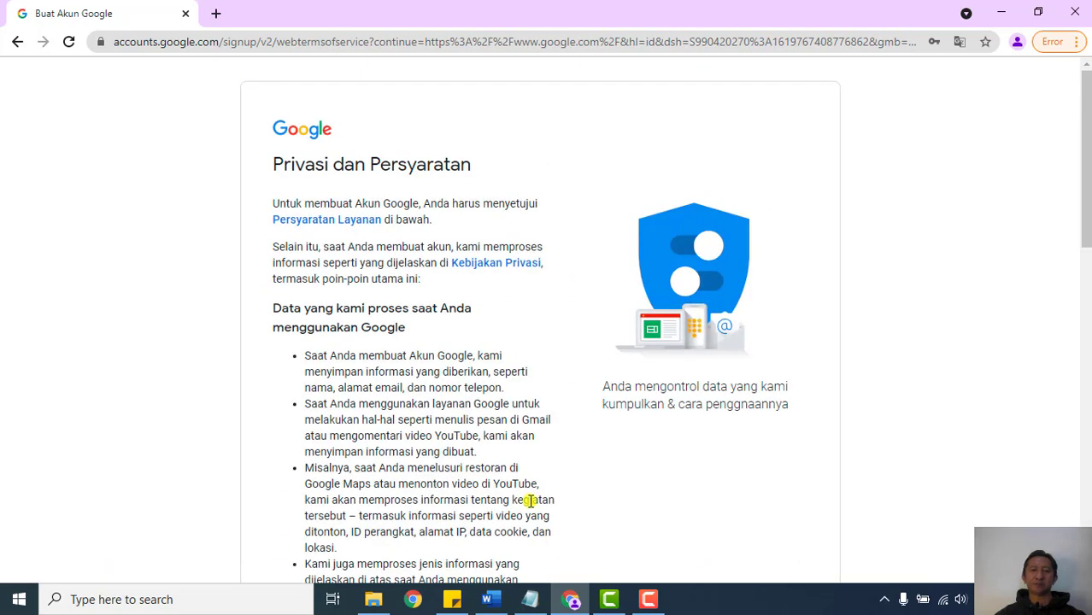
pyautogui.scroll(-10, 523, 495)
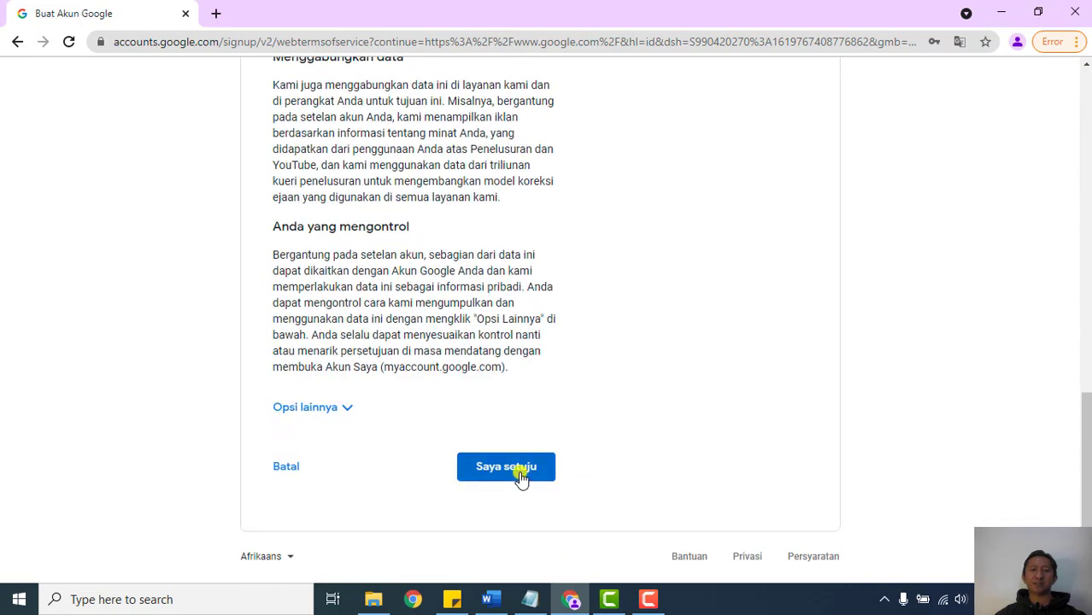
pyautogui.click(518, 469)
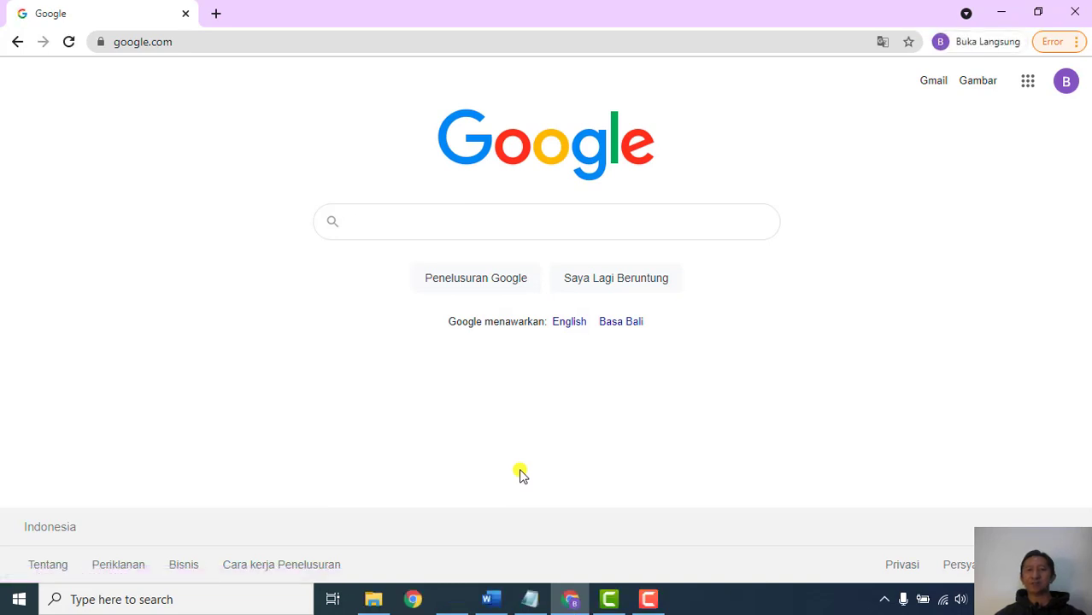
# Enter tokopedia.com in the address bar, then switch over to Notepad
pyautogui.click(196, 43)
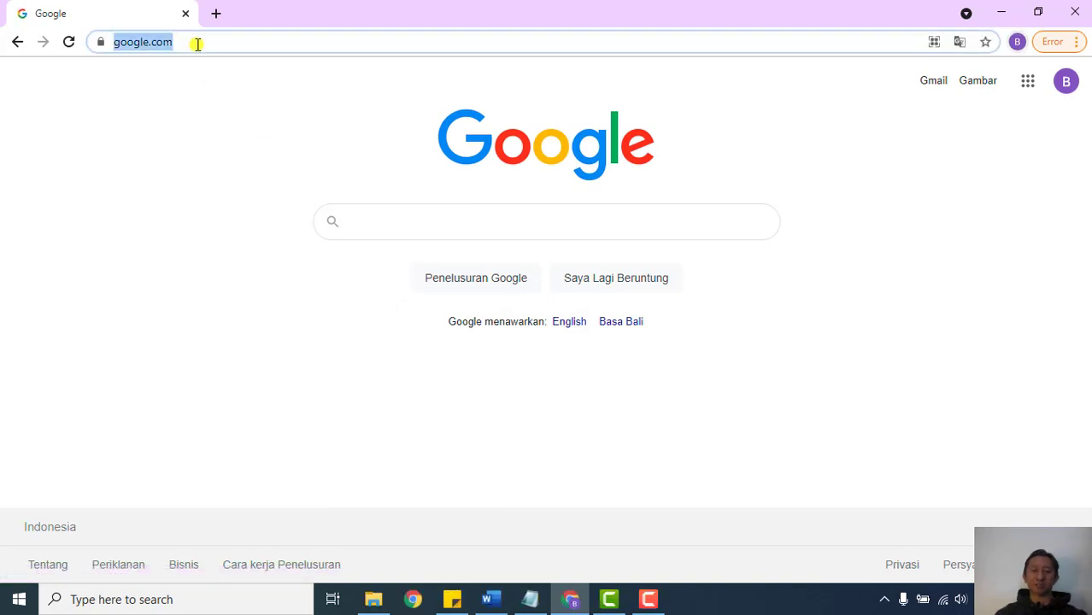
pyautogui.write('toko')
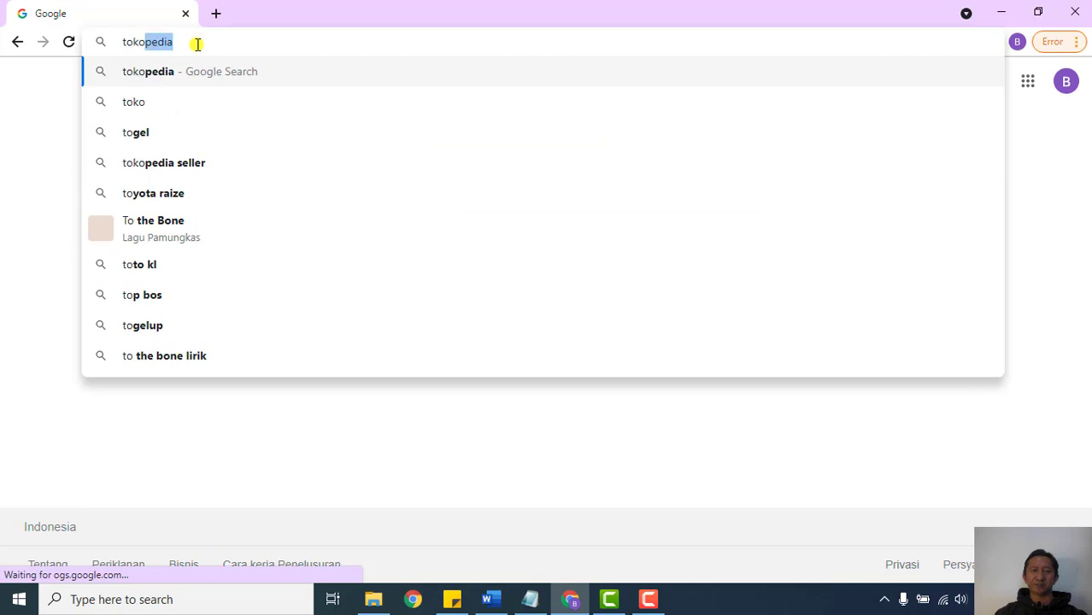
pyautogui.write('pedia')
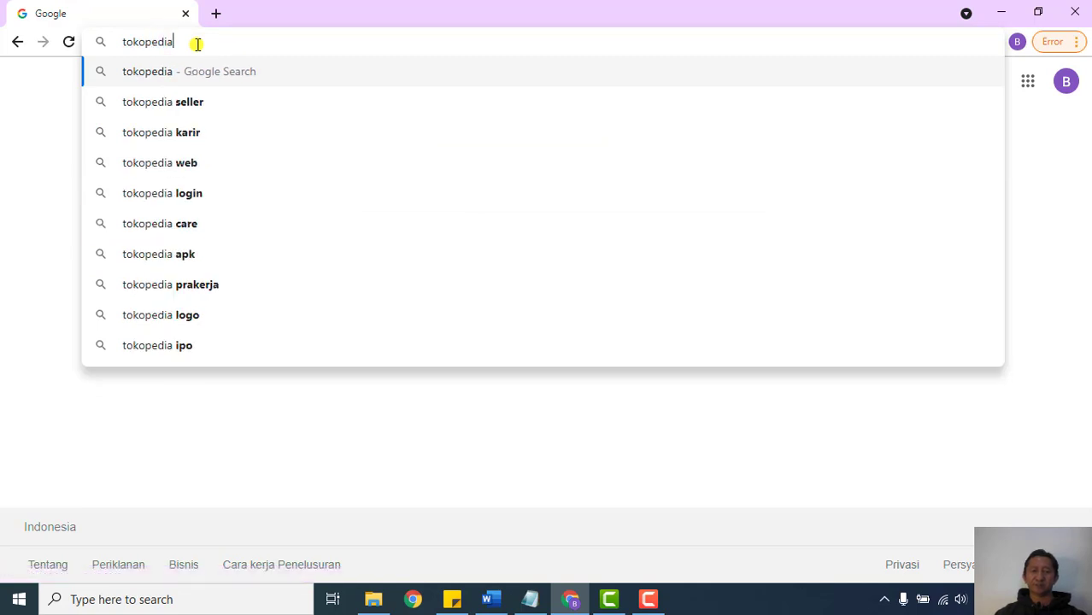
pyautogui.write('.com')
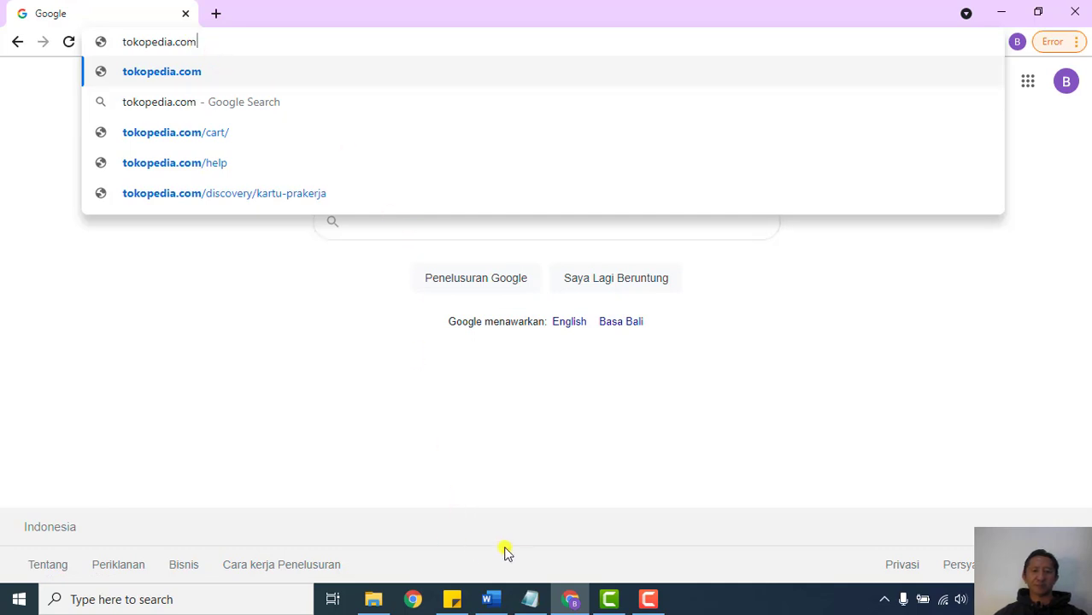
pyautogui.click(532, 599)
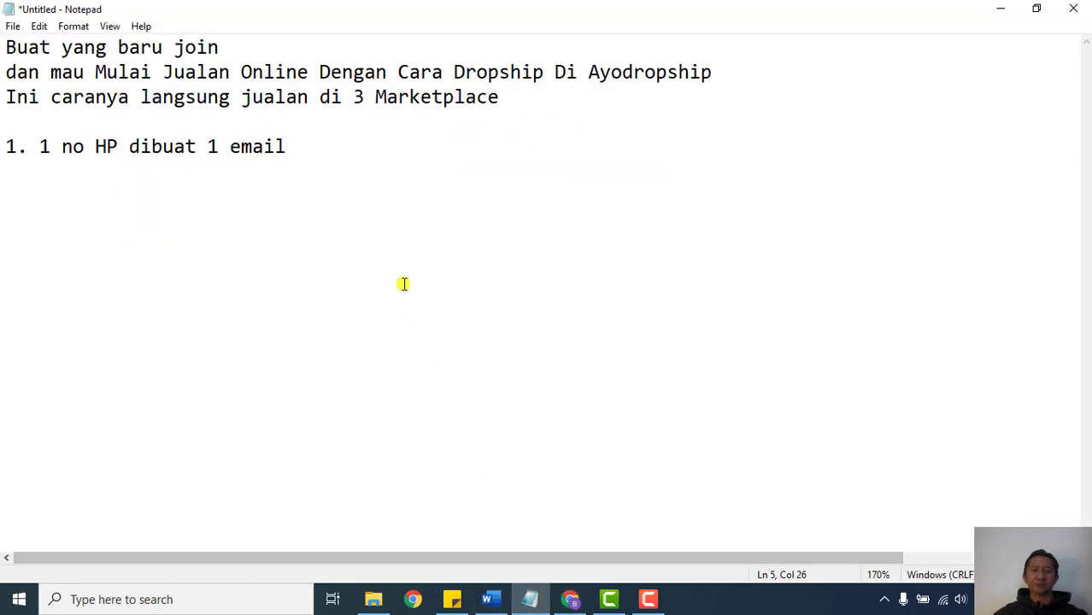
# Add the line '2. Buat akun Tokopedia, Bukalapak dan Shopee' and start a new line
pyautogui.press('Return')
pyautogui.write('2. ')
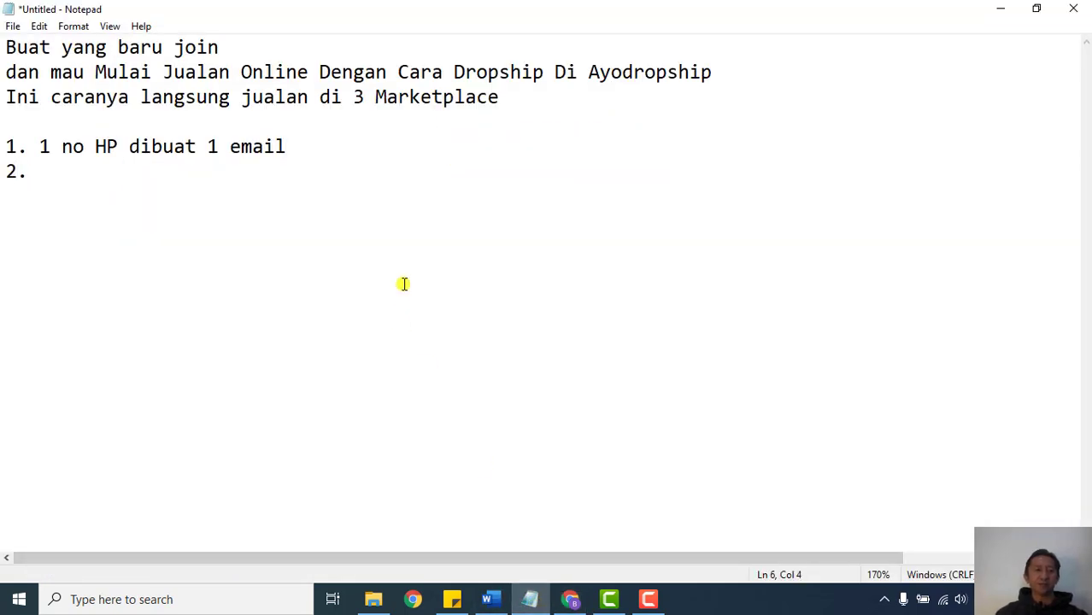
pyautogui.write('Buat')
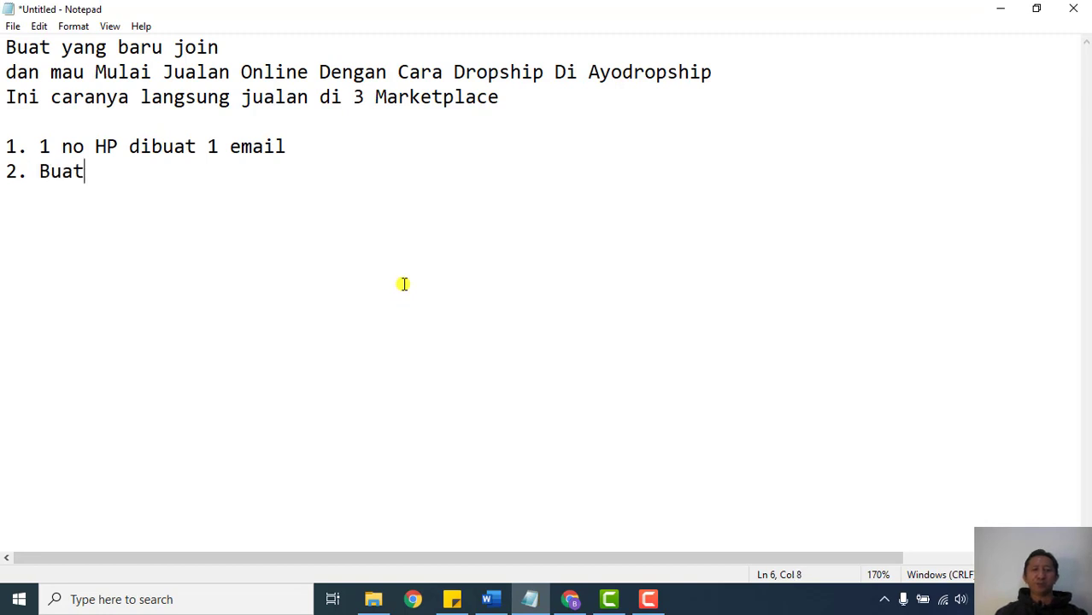
pyautogui.write(' akun Tokp')
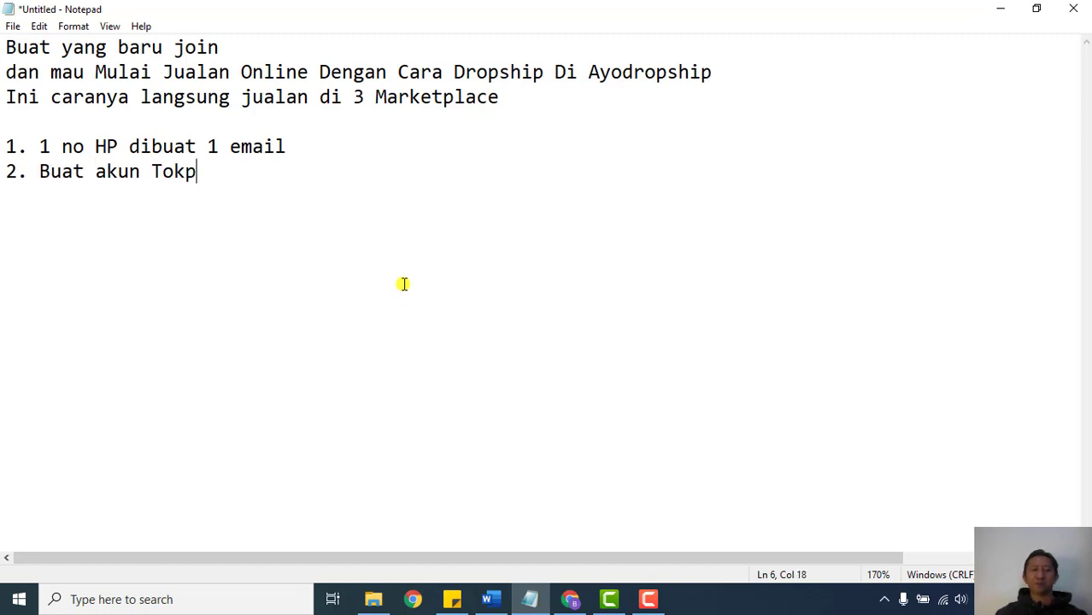
pyautogui.press('BackSpace')
pyautogui.write('opedia')
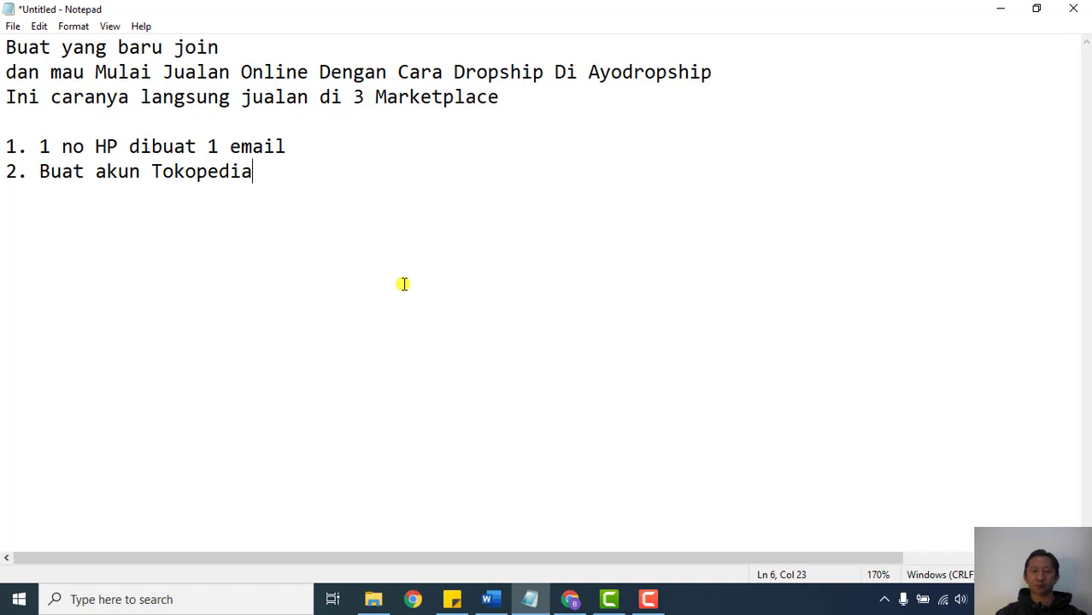
pyautogui.write(', Buka')
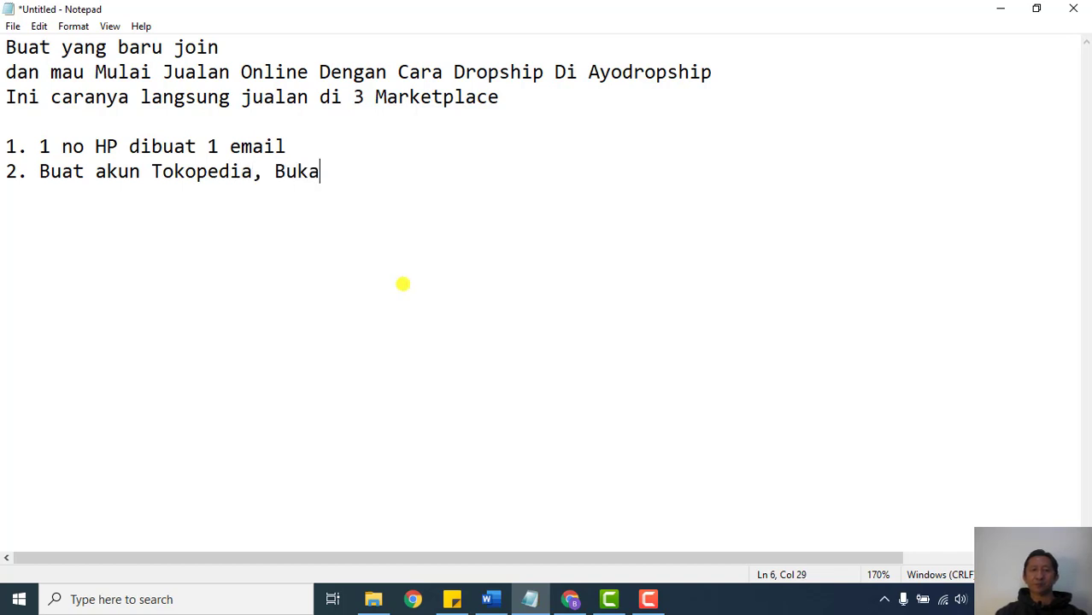
pyautogui.write('lapak dan ')
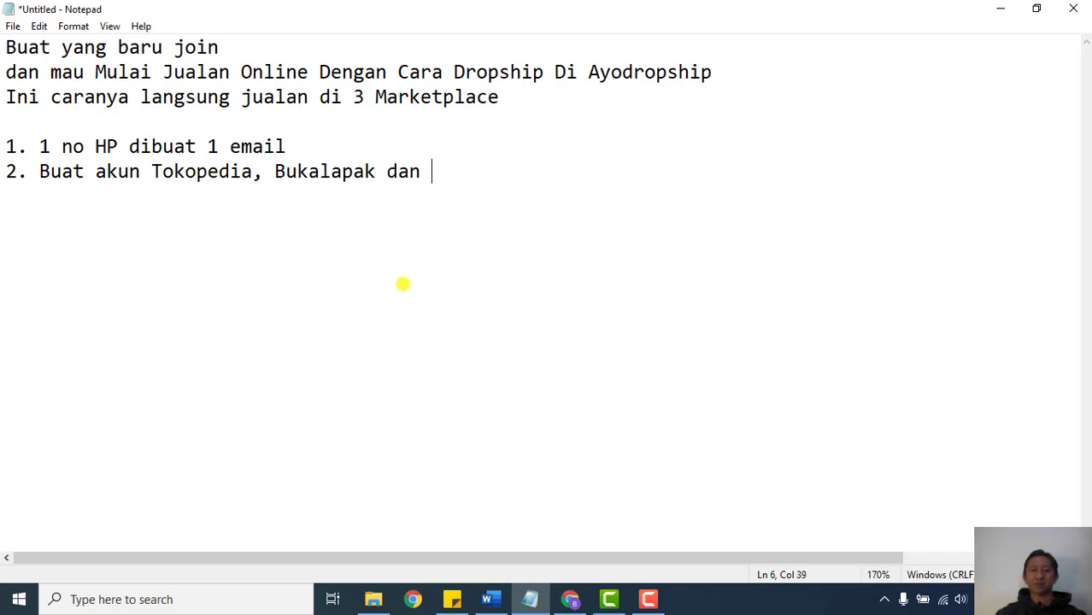
pyautogui.write('Shopee')
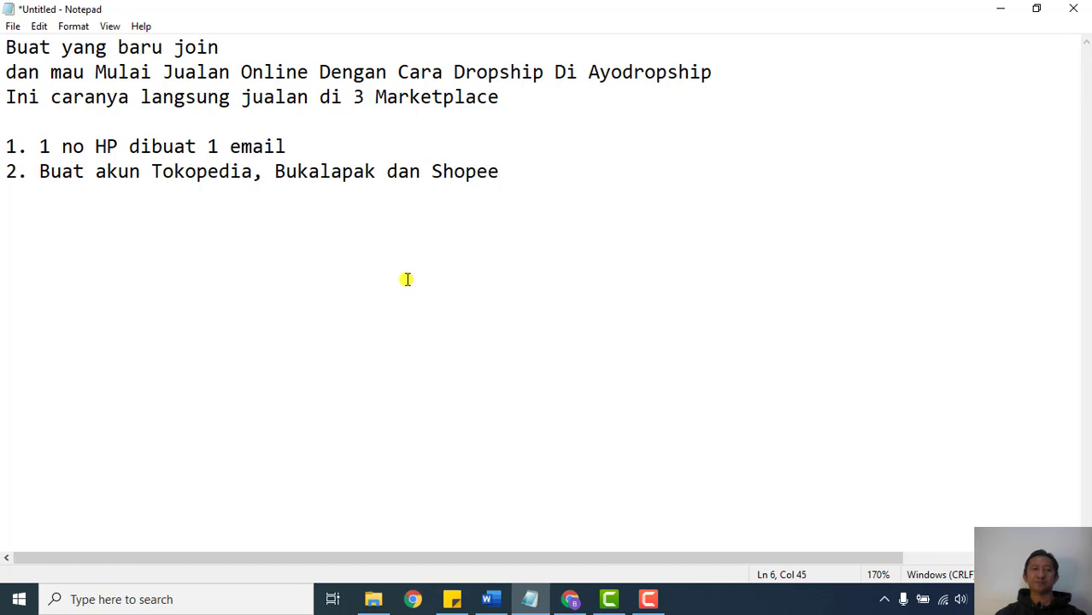
pyautogui.press('Return')
# Open tokopedia.com, choose Daftar, and sign up as the new Google account
pyautogui.click(572, 605)
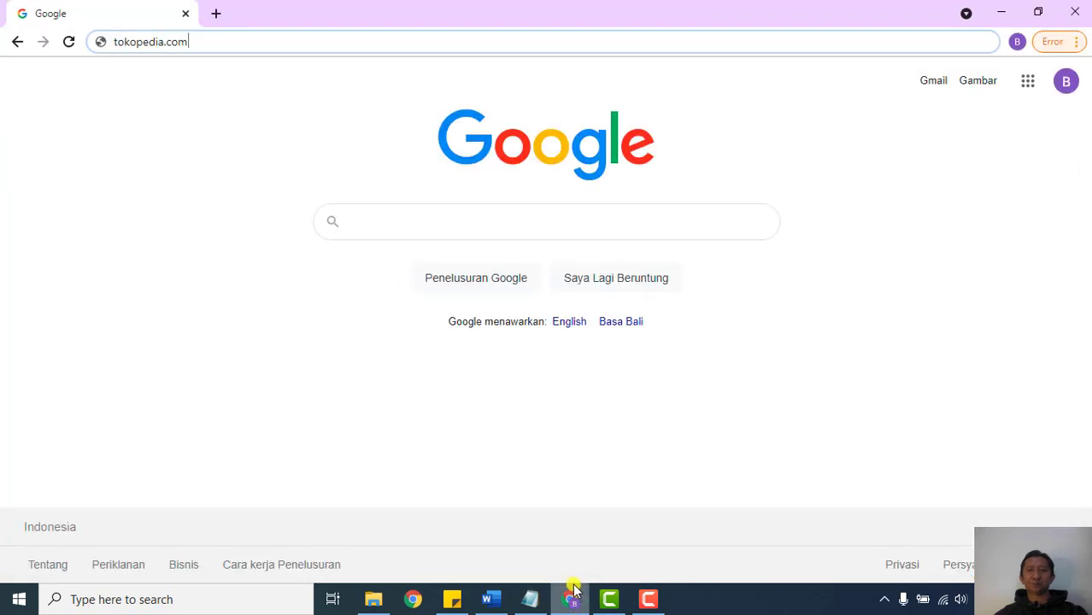
pyautogui.press('Return')
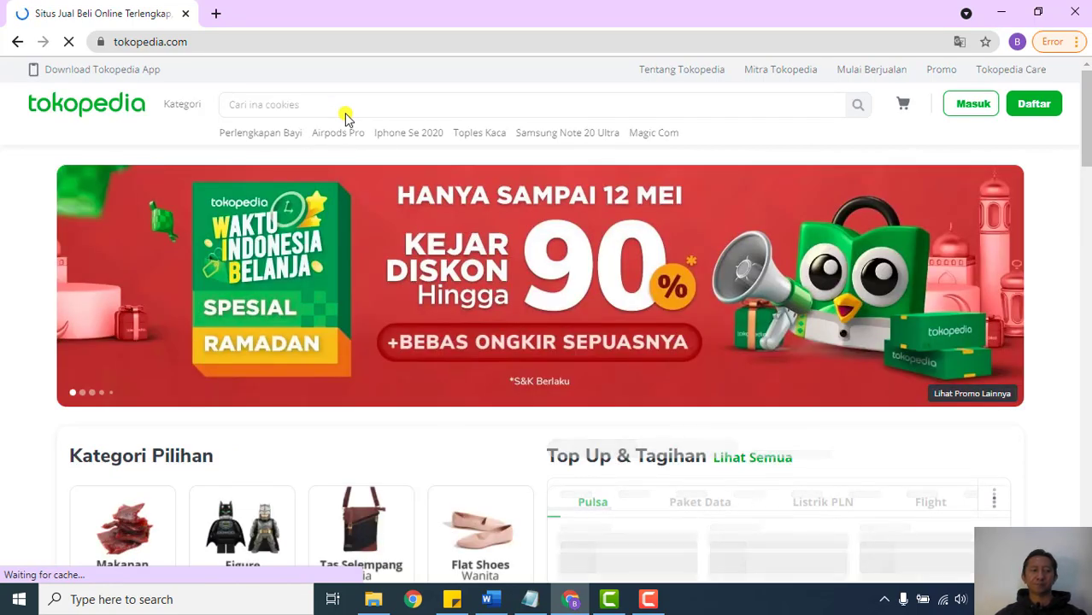
pyautogui.click(1034, 104)
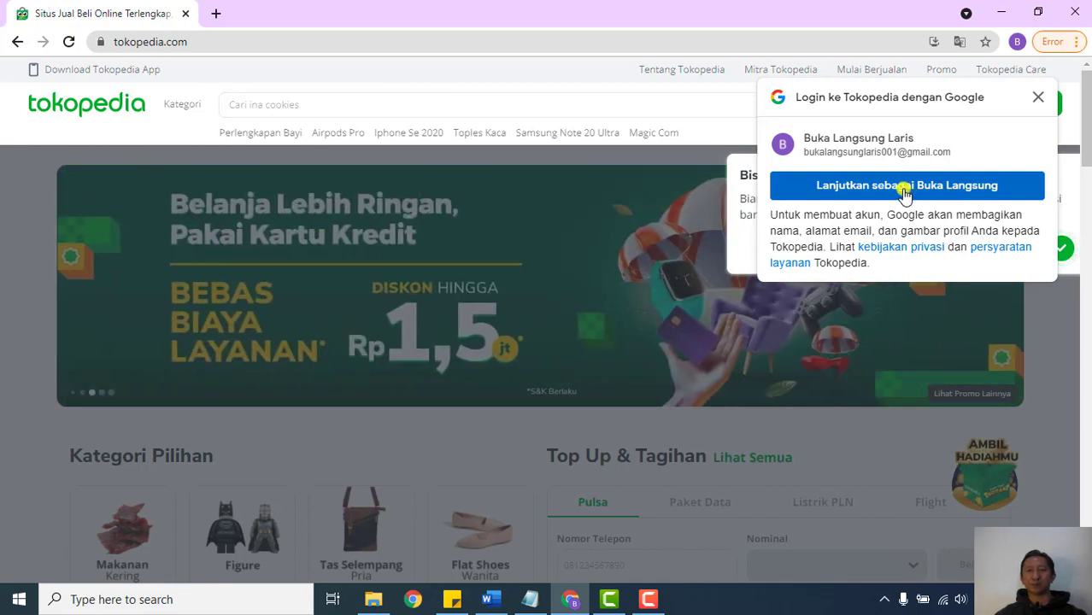
pyautogui.click(904, 193)
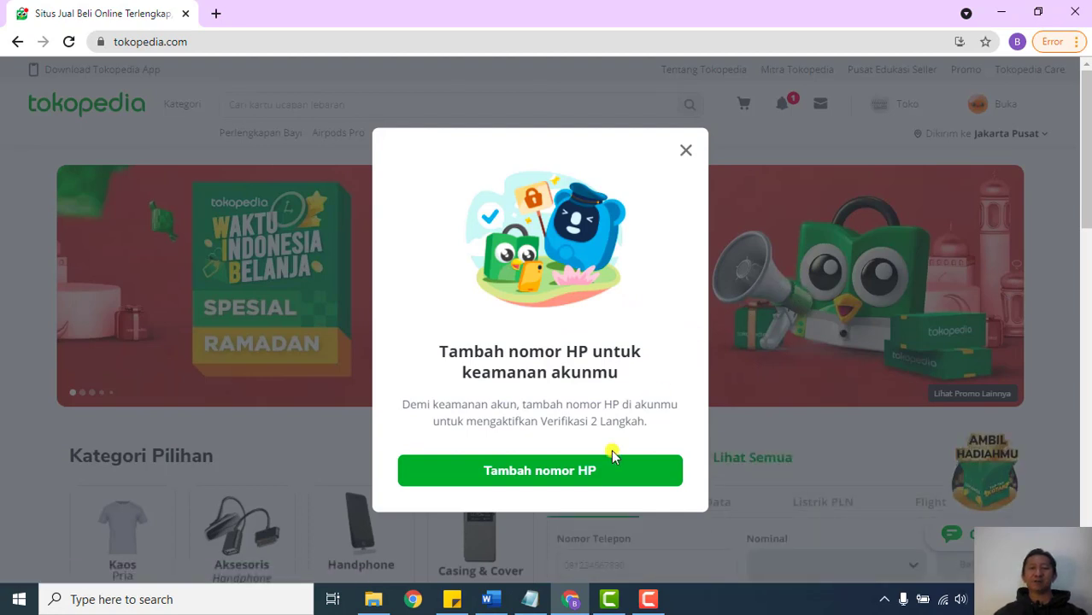
# Add a phone number to the Tokopedia account and enter the SMS verification code
pyautogui.click(590, 479)
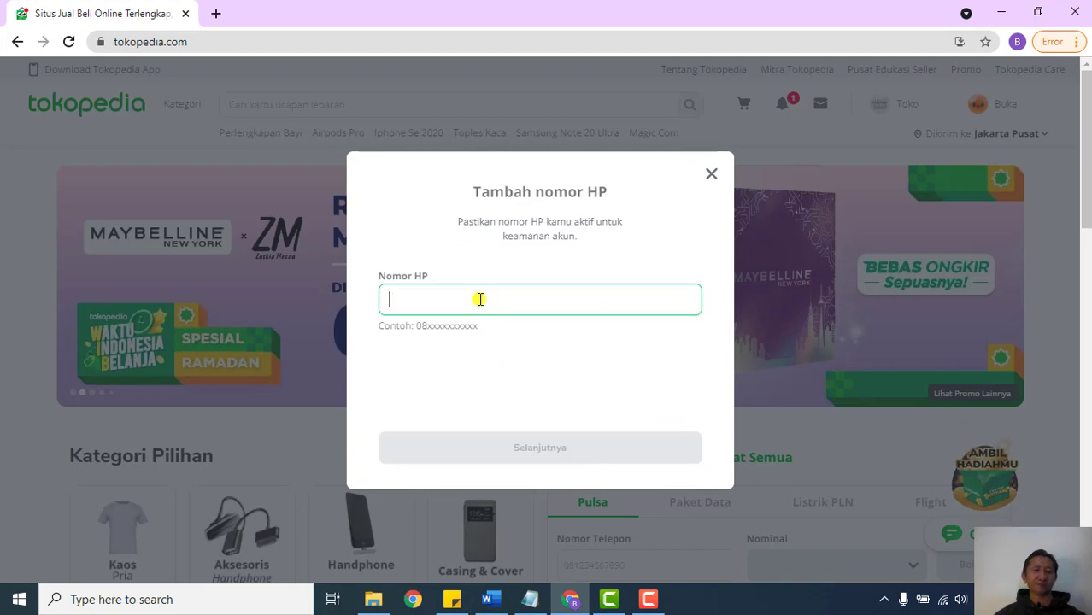
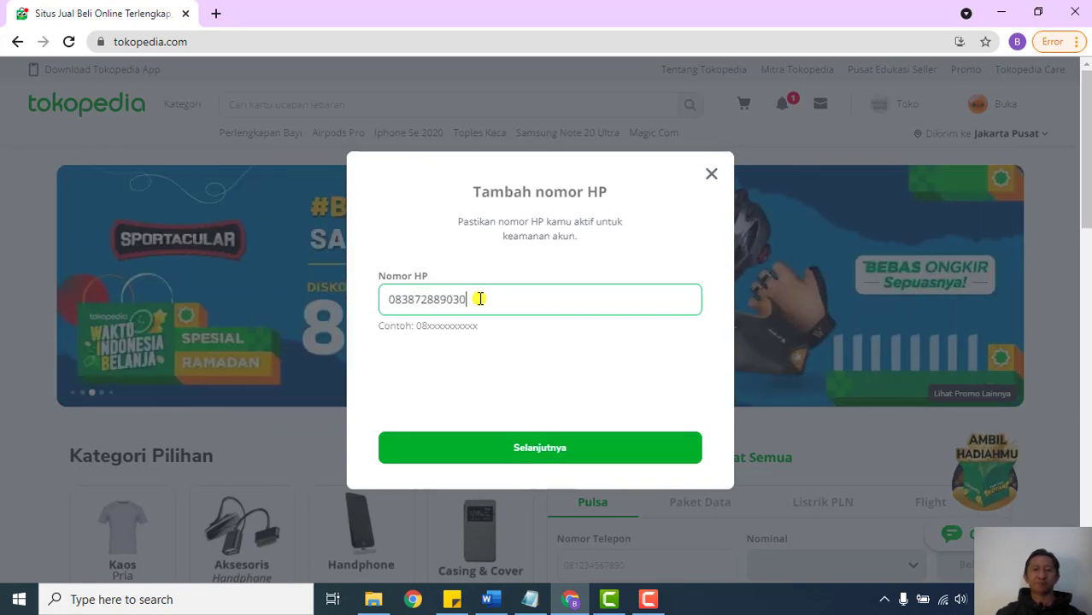
pyautogui.click(547, 447)
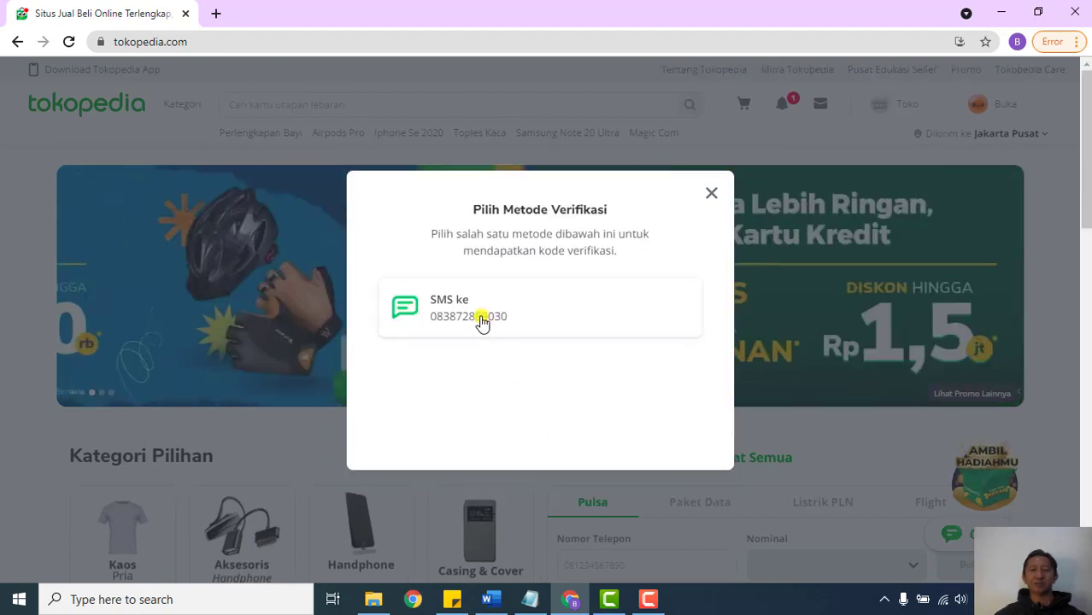
pyautogui.click(480, 321)
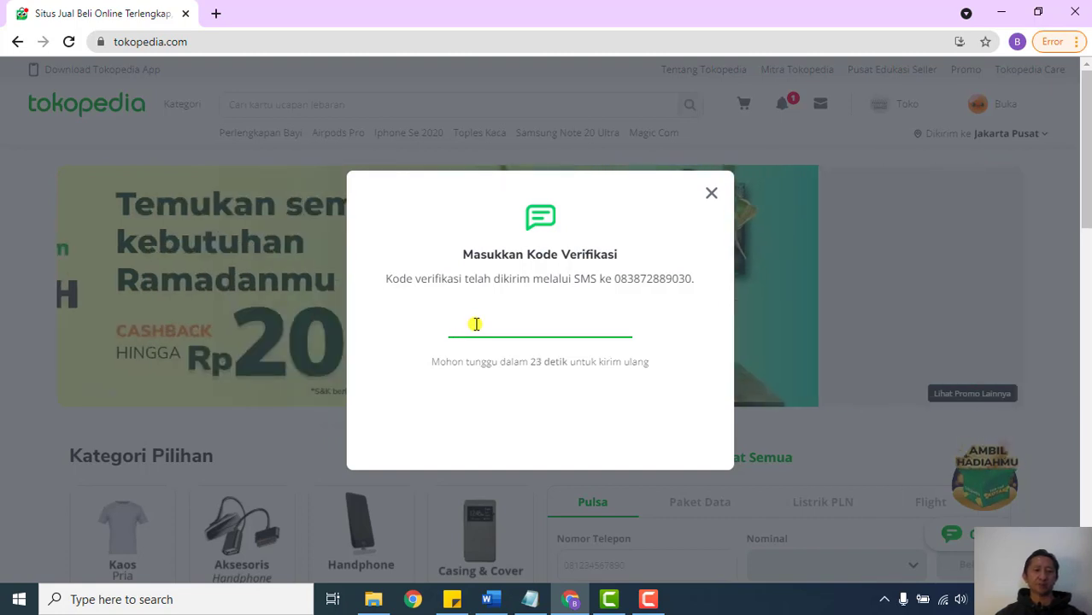
pyautogui.click(476, 324)
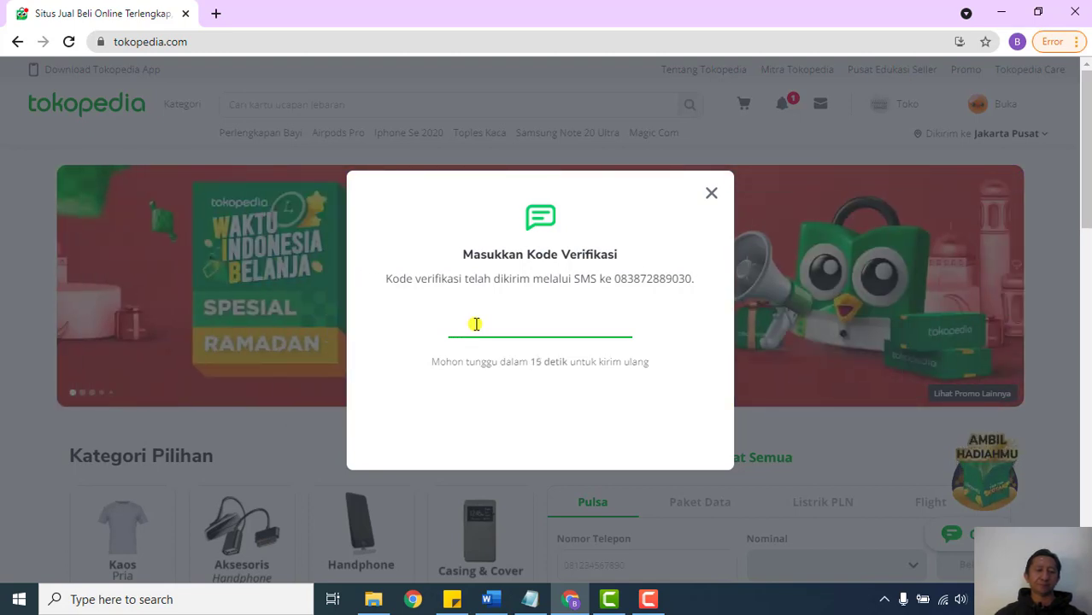
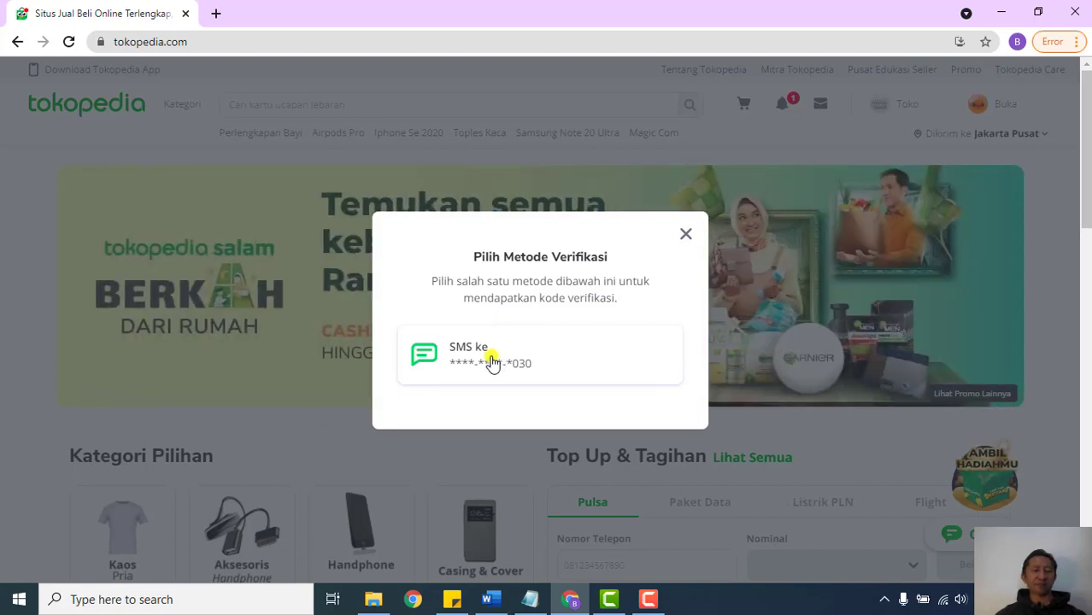
# Set the Tokopedia PIN, confirm it with the SMS code, and close the saved confirmation
pyautogui.click(492, 363)
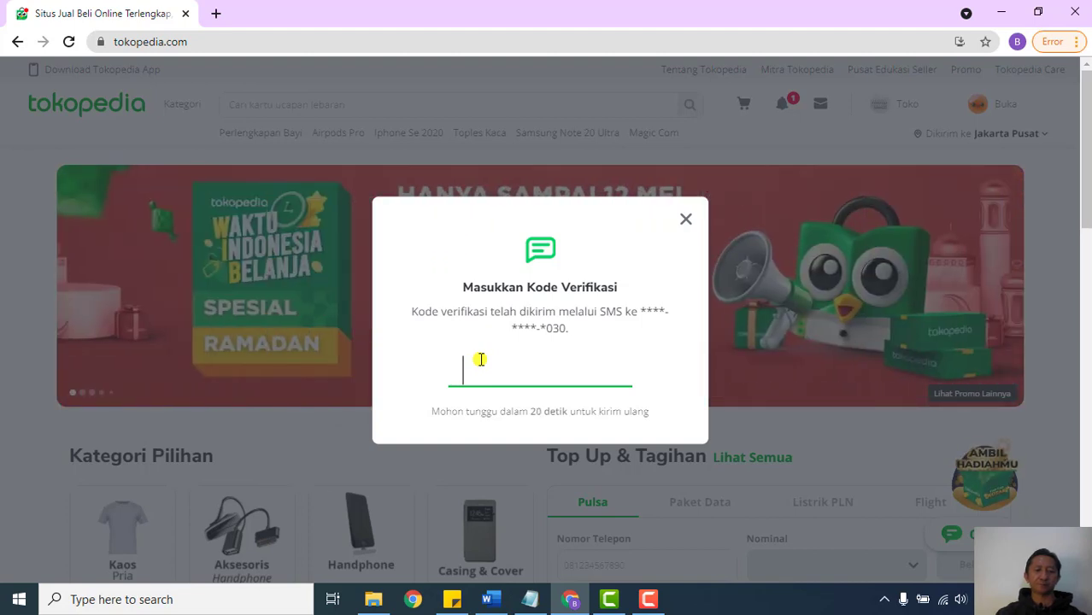
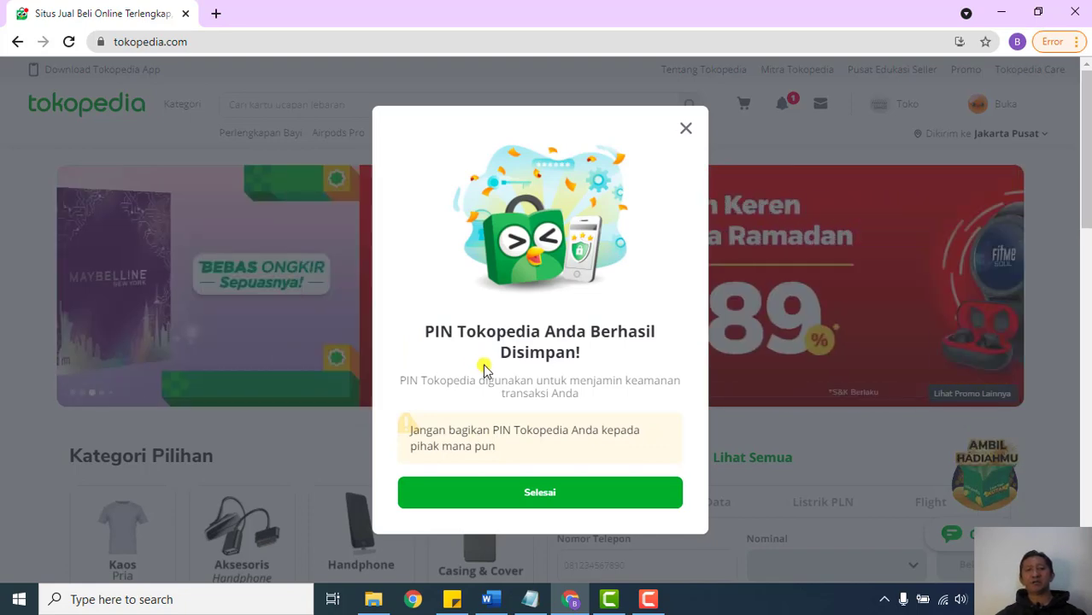
pyautogui.click(556, 497)
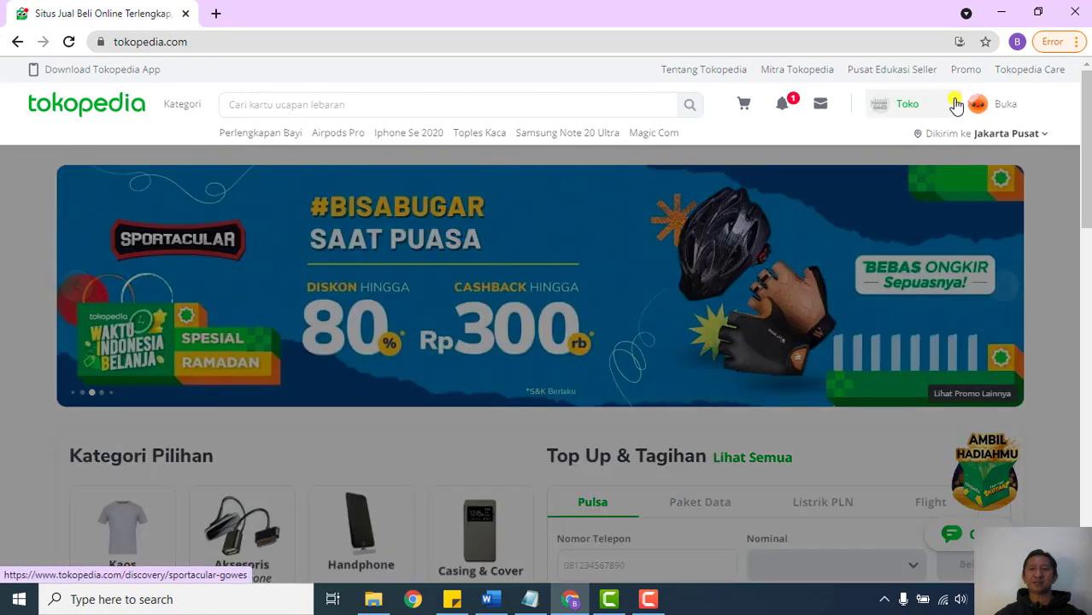
pyautogui.moveTo(1011, 109)
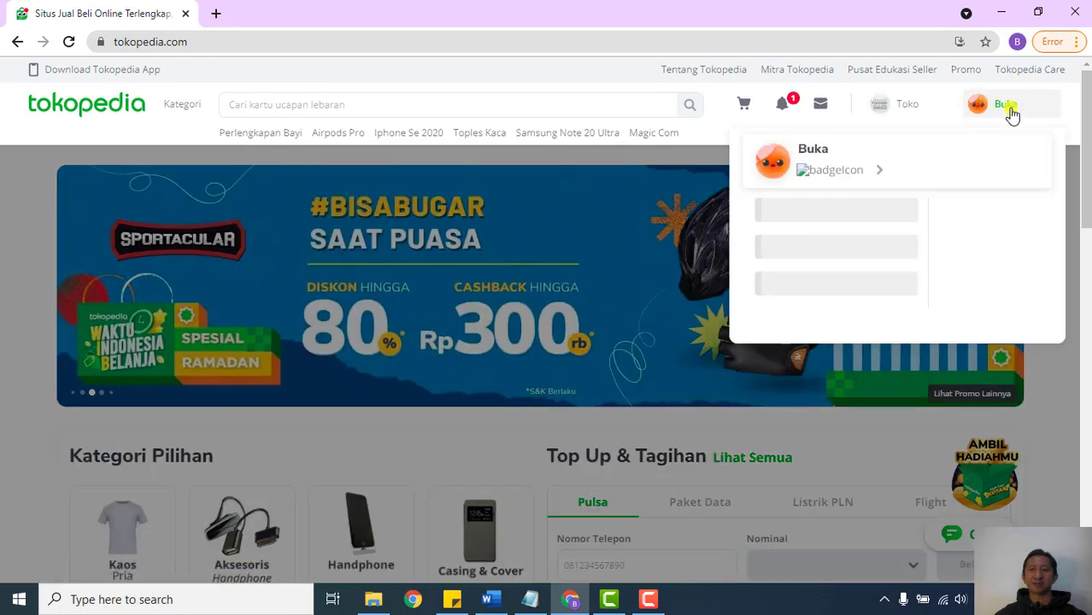
pyautogui.click(988, 295)
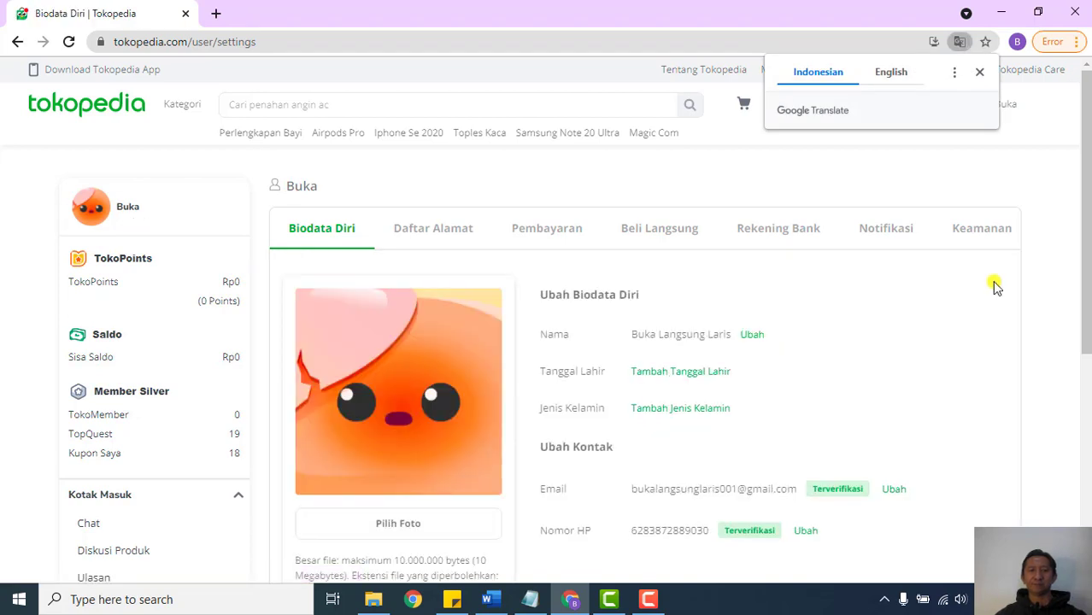
pyautogui.click(716, 371)
pyautogui.click(446, 343)
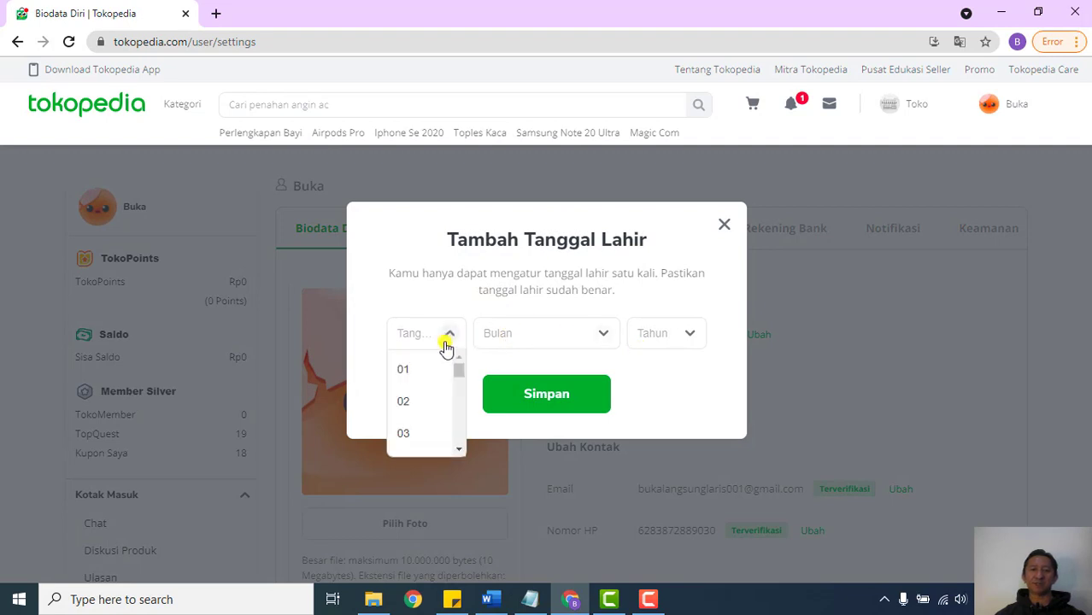
pyautogui.scroll(-4, 422, 401)
pyautogui.scroll(1, 422, 405)
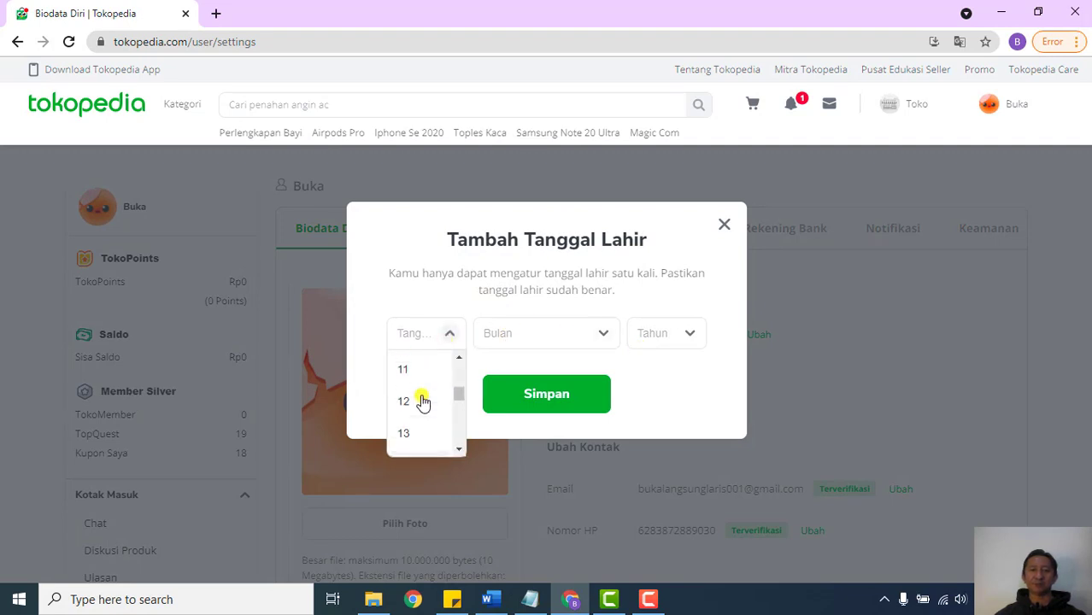
pyautogui.click(418, 377)
pyautogui.click(506, 342)
pyautogui.scroll(-5, 530, 402)
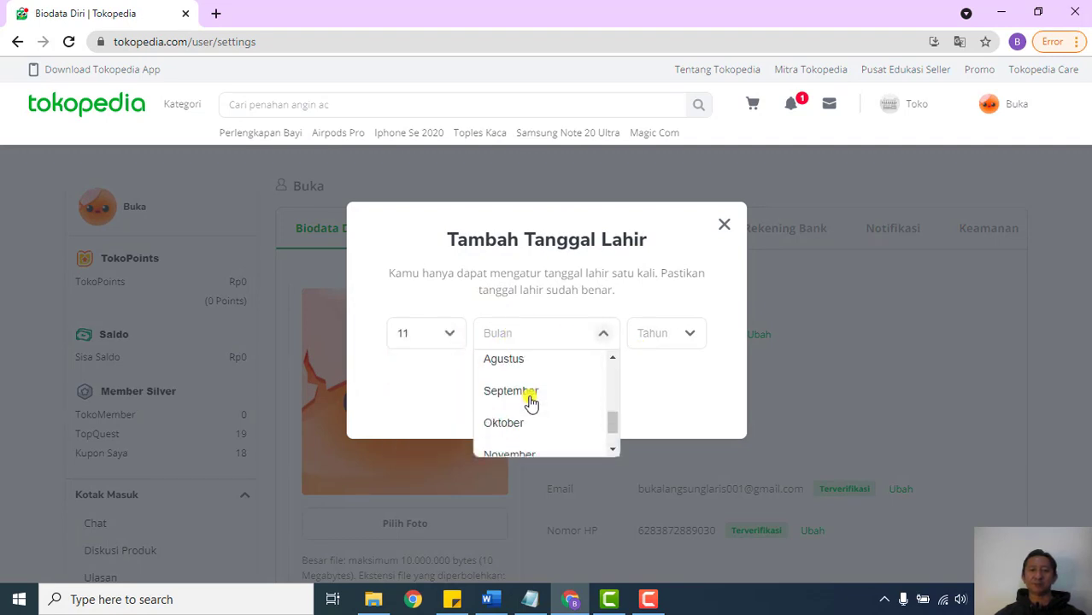
pyautogui.click(530, 414)
pyautogui.click(665, 336)
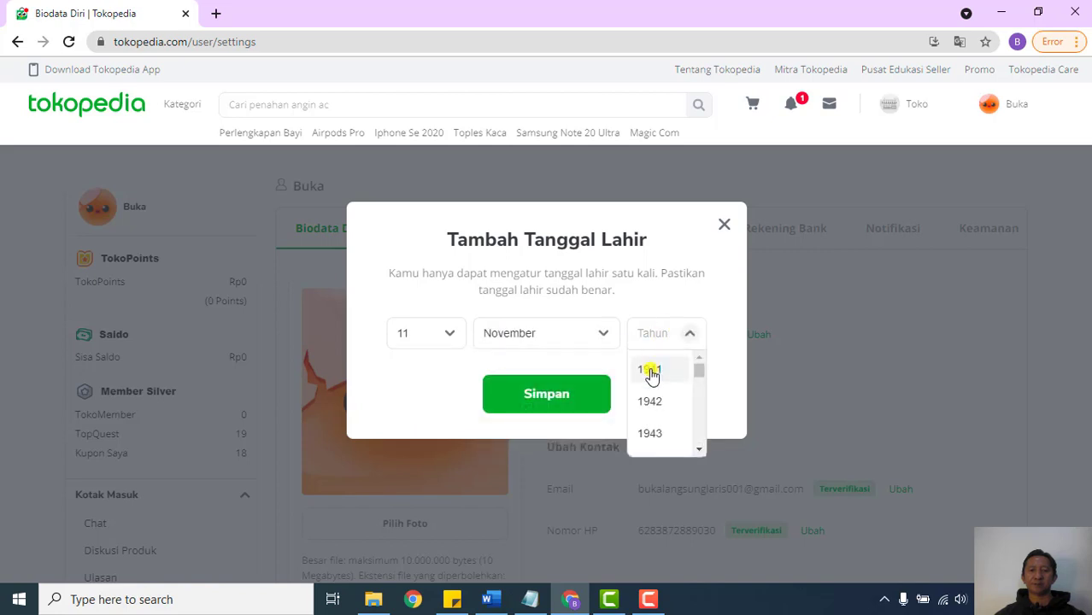
pyautogui.scroll(-10, 653, 376)
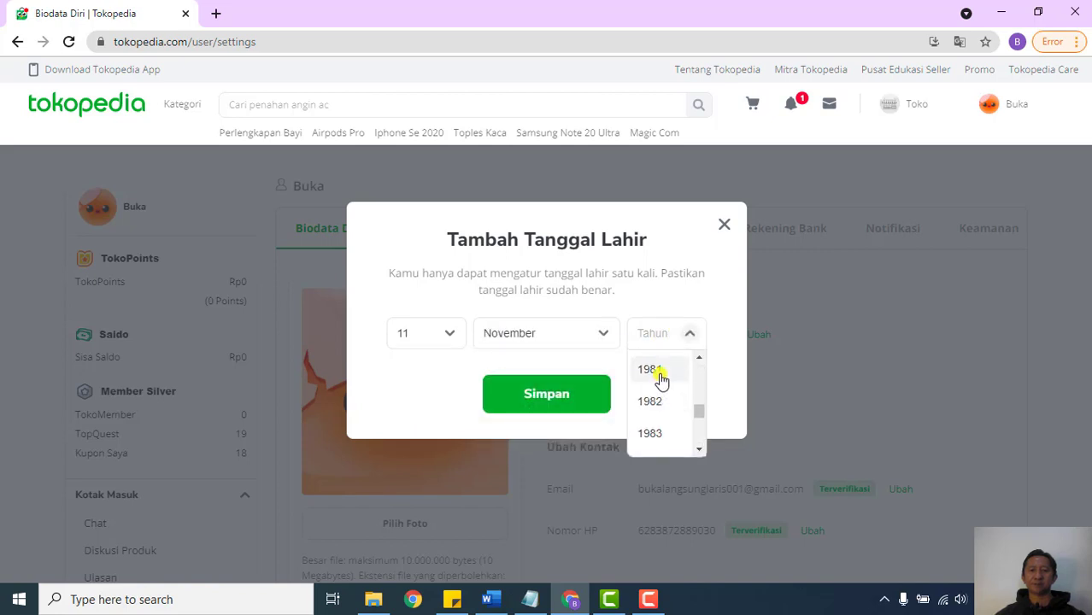
pyautogui.click(659, 373)
pyautogui.click(561, 395)
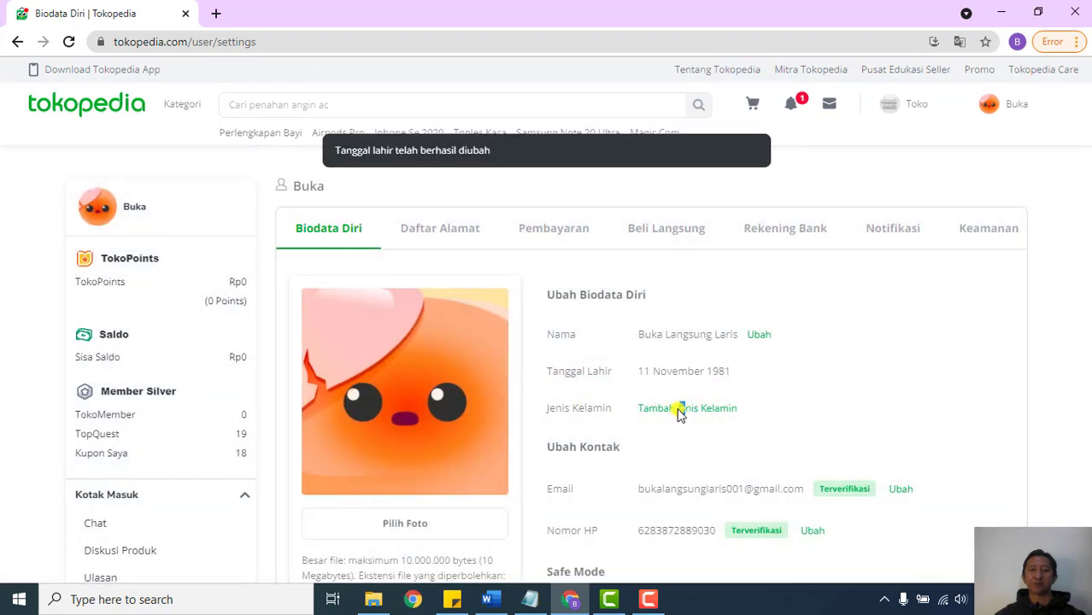
# Set and save the profile gender as Pria
pyautogui.click(680, 410)
pyautogui.click(554, 405)
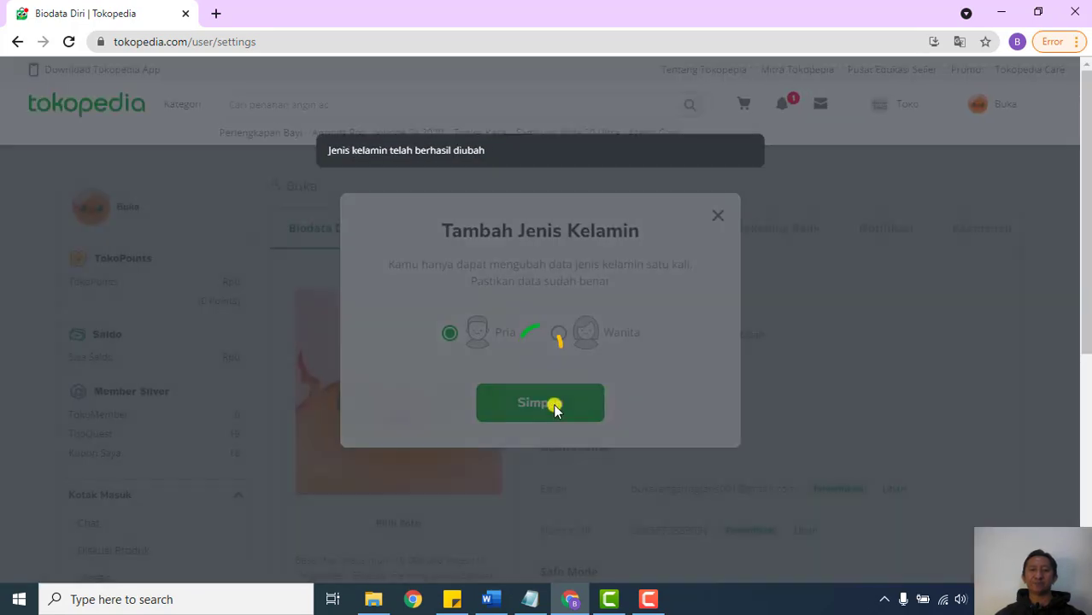
pyautogui.scroll(-1, 867, 400)
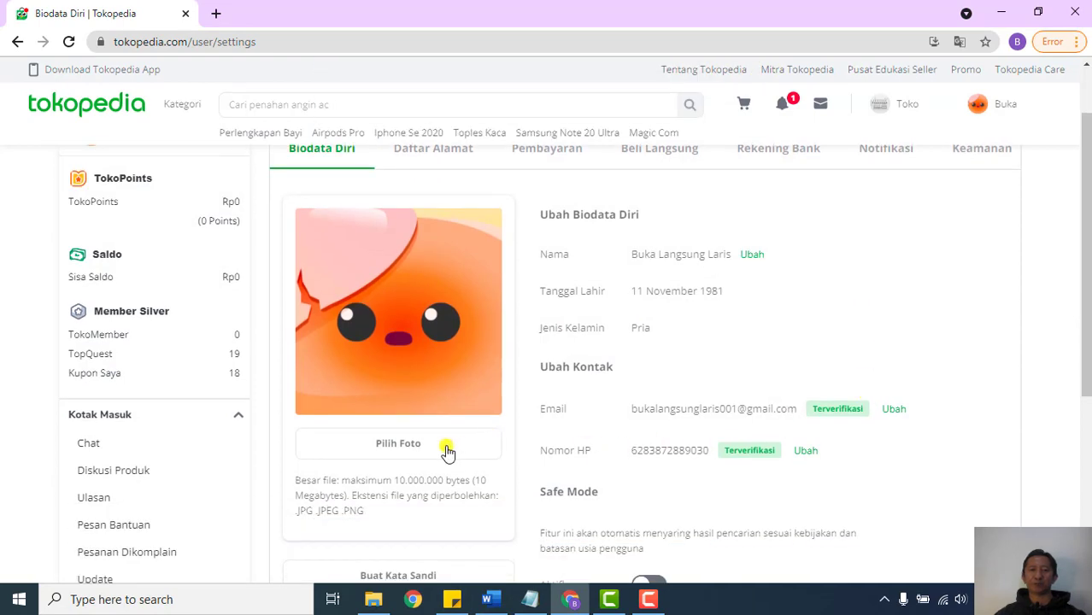
pyautogui.scroll(-1, 448, 445)
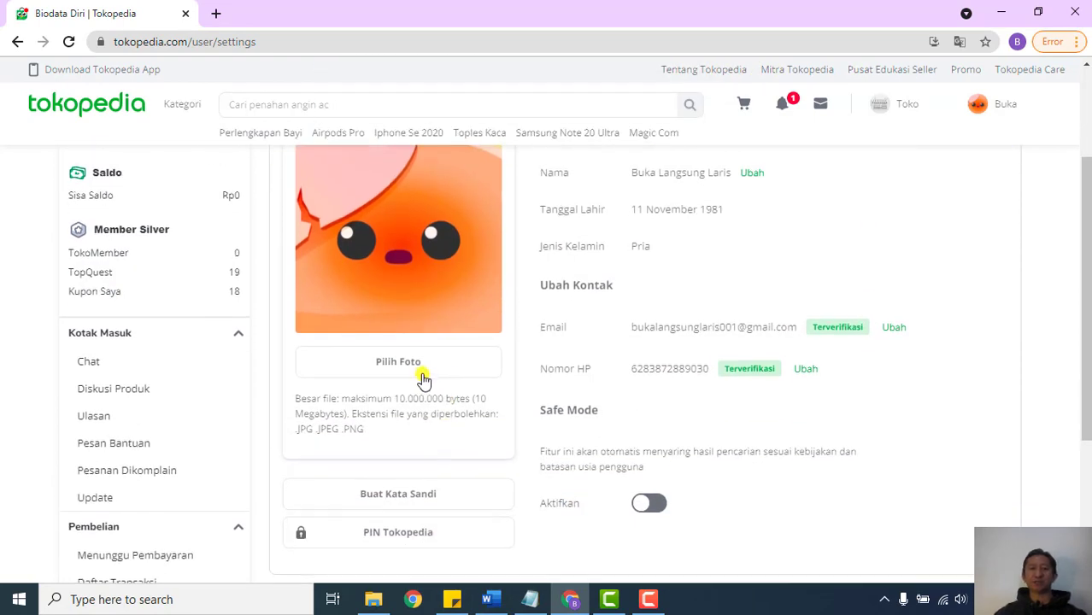
pyautogui.scroll(-1, 423, 381)
# Request an SMS verification code for a new password and enter it, correcting the third digit
pyautogui.click(397, 418)
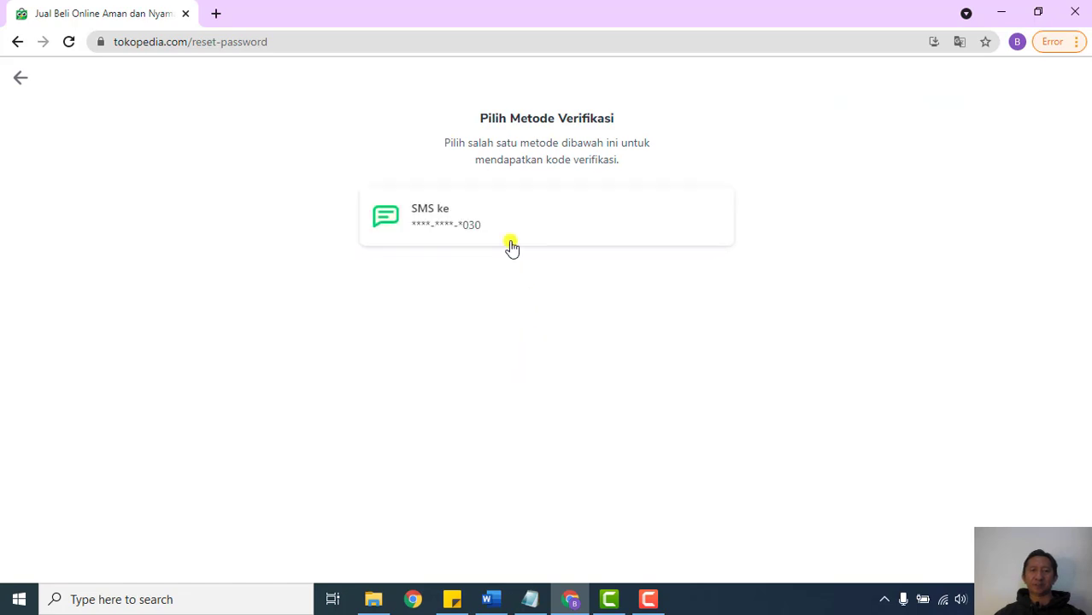
pyautogui.click(470, 223)
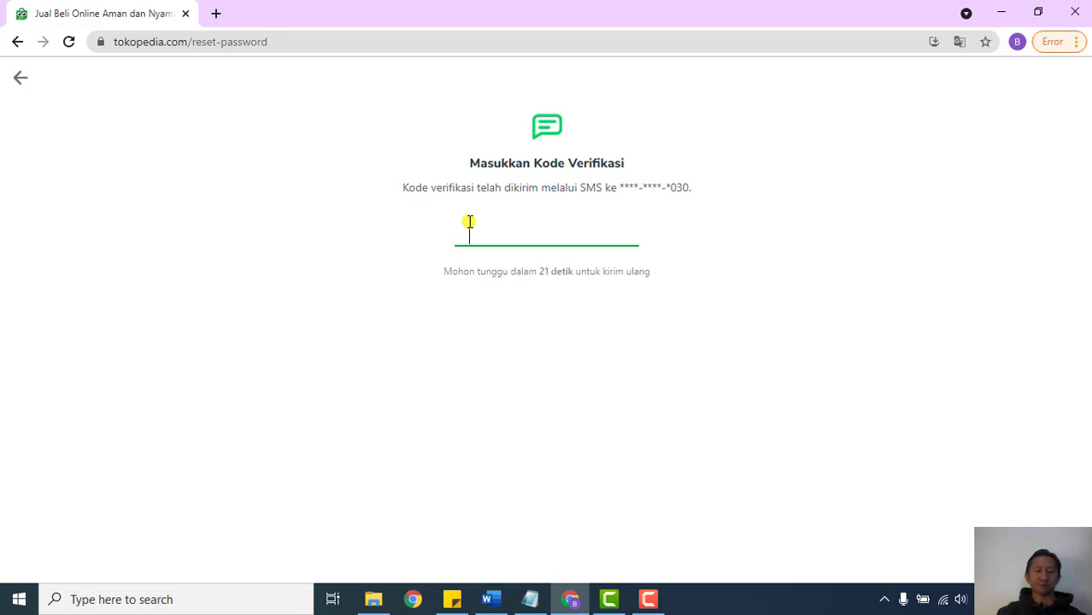
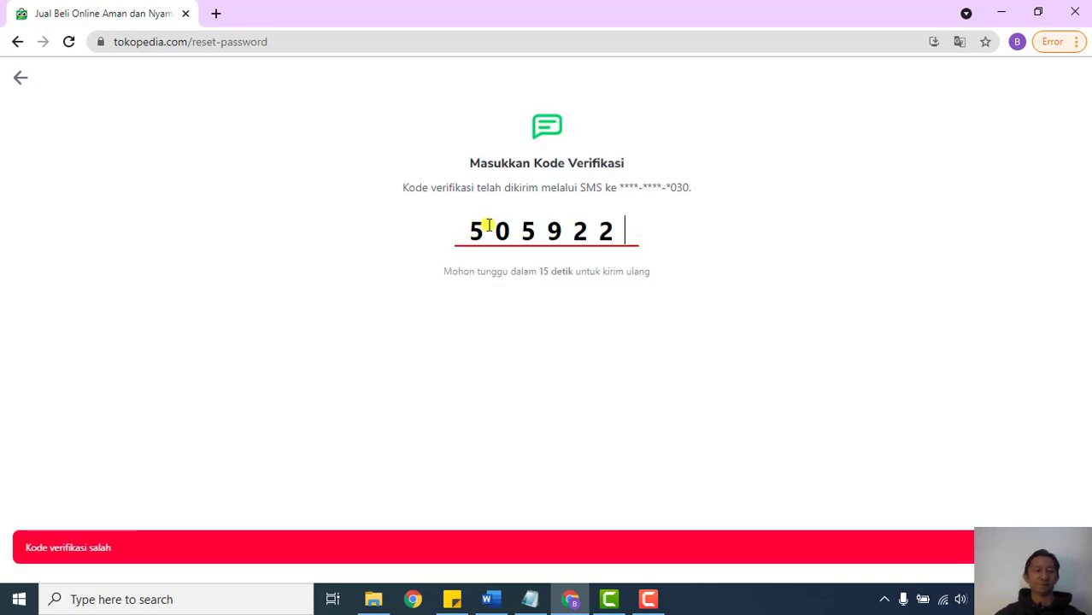
pyautogui.moveTo(522, 231); pyautogui.dragTo(540, 244)
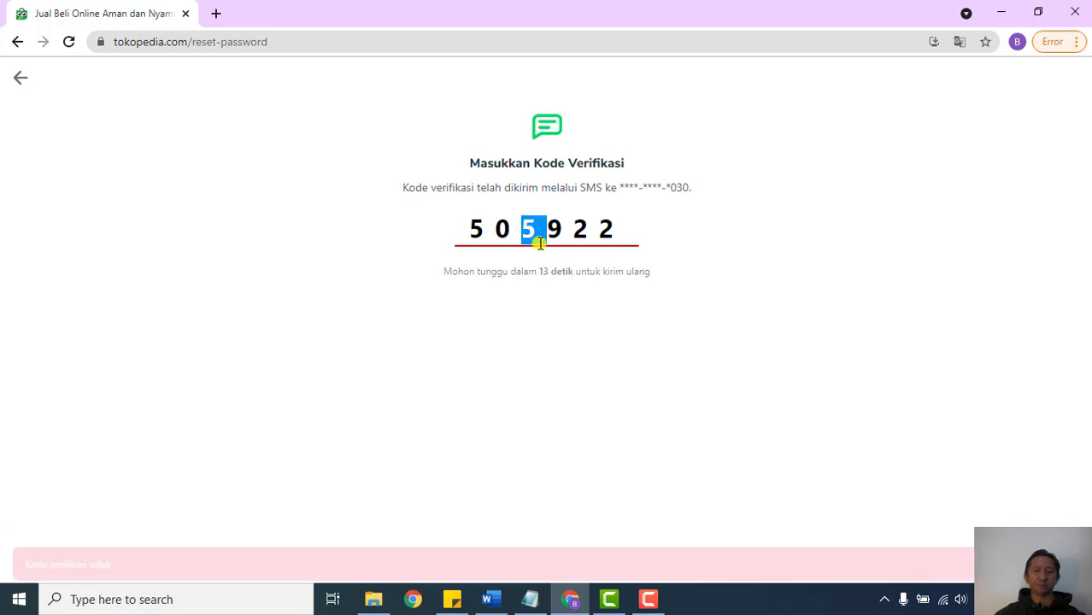
pyautogui.write('6')
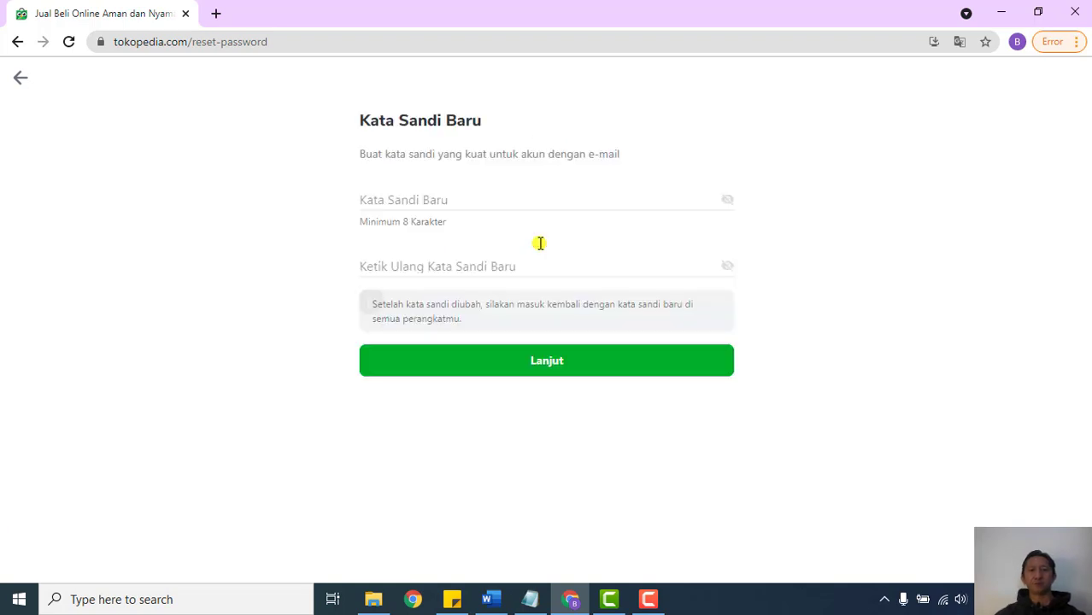
# Enter and retype the new account password, then submit it with Lanjut
pyautogui.click(474, 199)
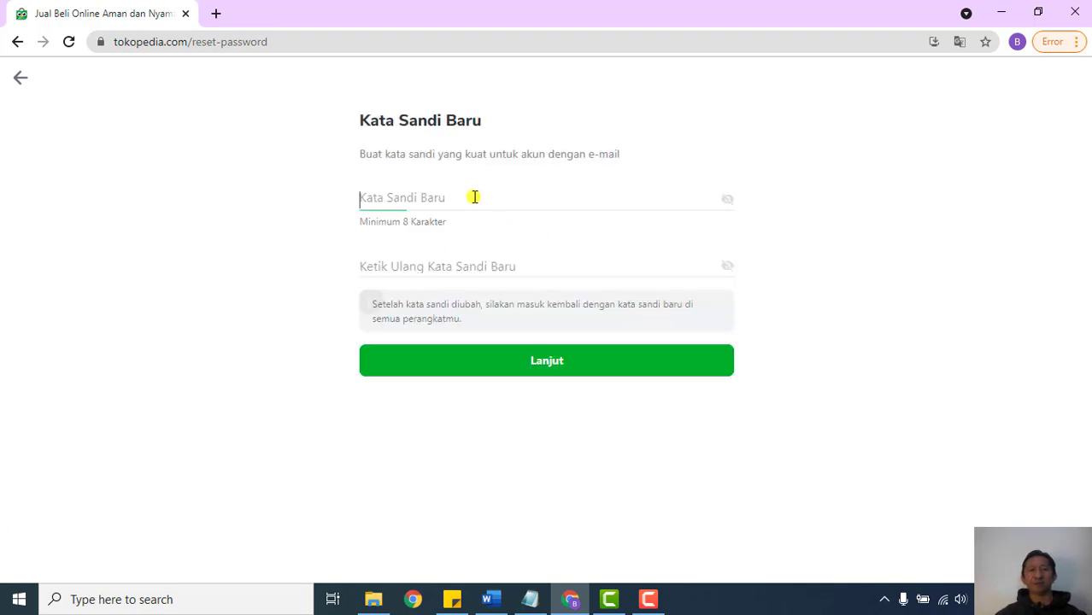
pyautogui.write('•')
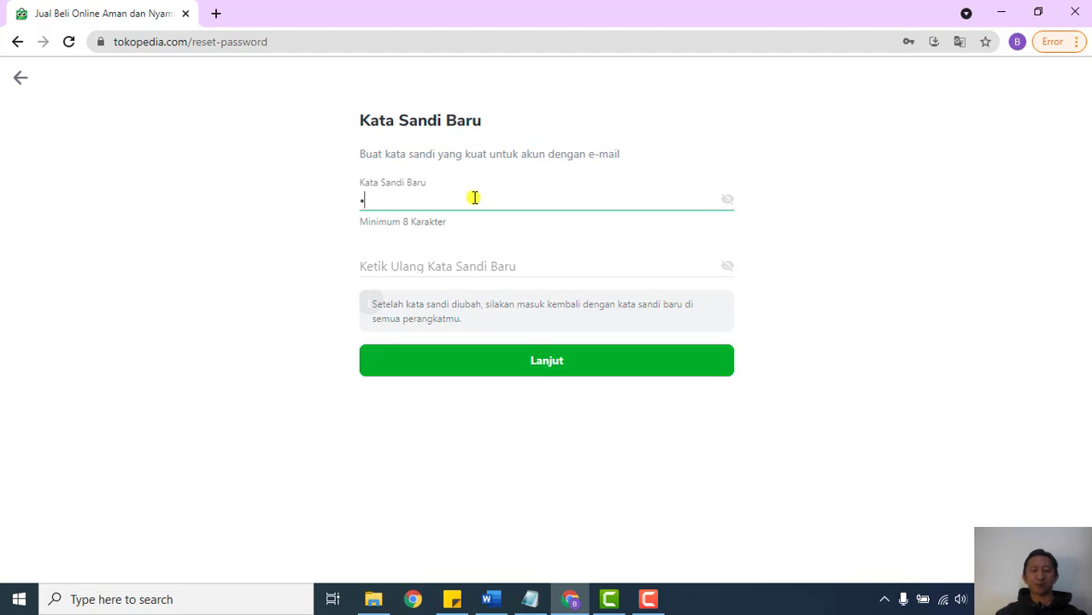
pyautogui.write('••')
pyautogui.press('Tab')
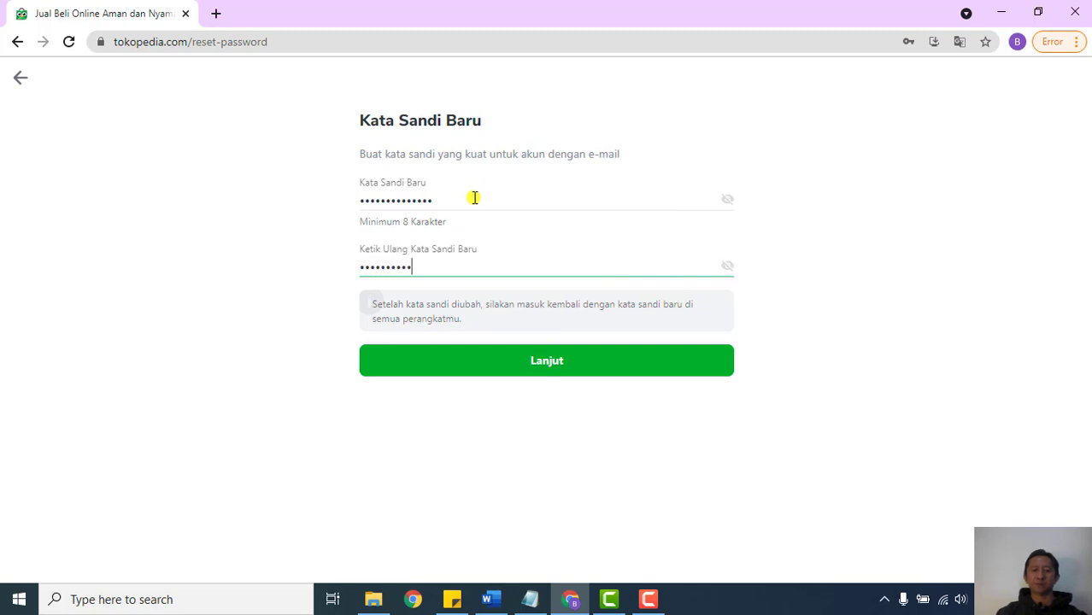
pyautogui.click(557, 364)
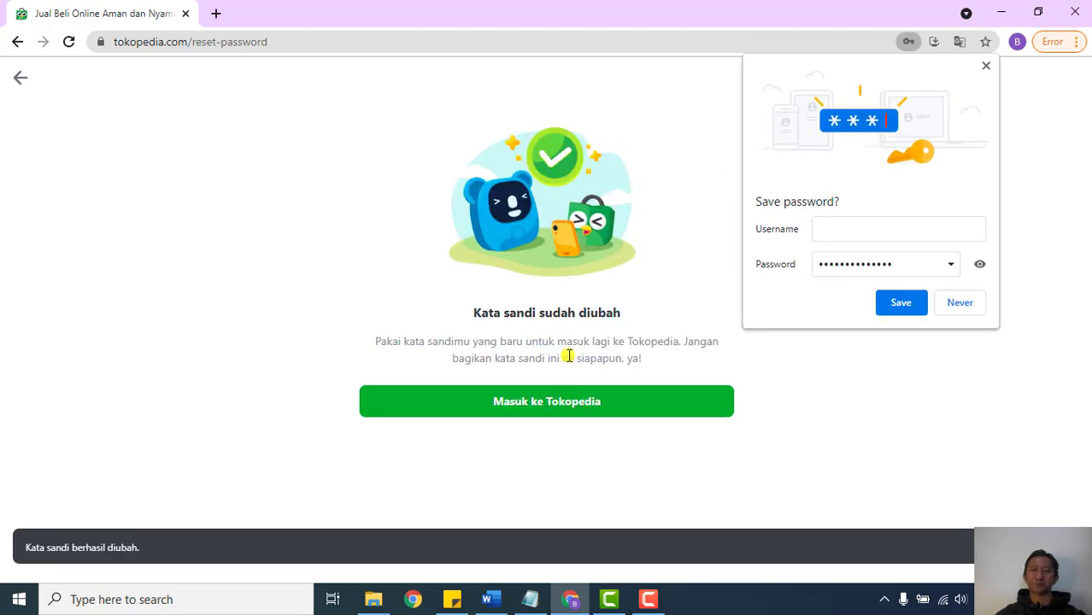
# Accept Chrome's Save password prompt and return home via 'Masuk ke Tokopedia'
pyautogui.click(903, 304)
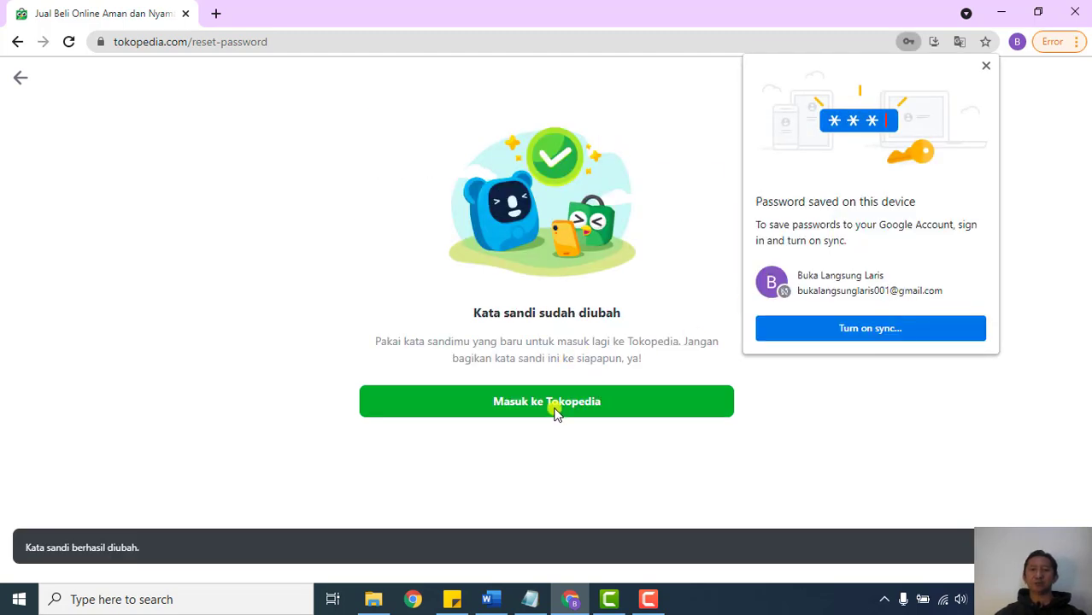
pyautogui.click(556, 413)
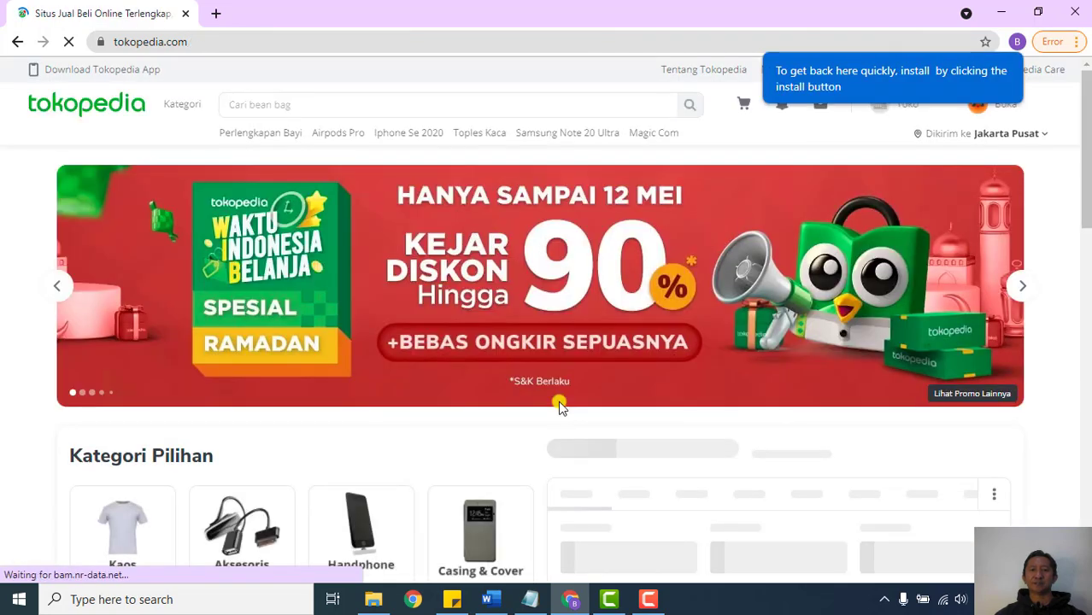
pyautogui.moveTo(1018, 112)
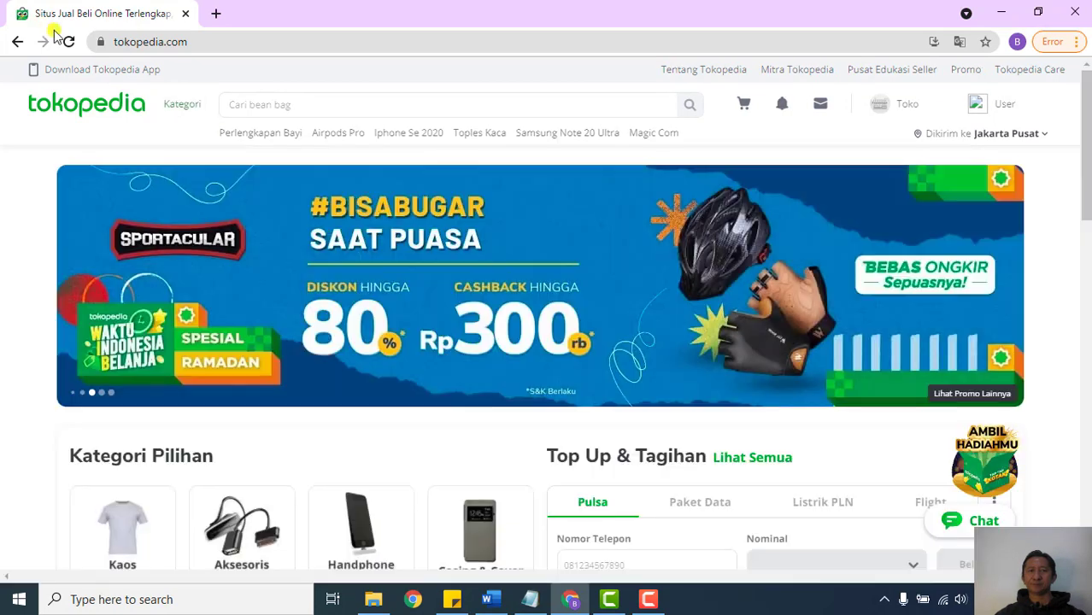
# Reload the homepage so it shows Masuk and Daftar
pyautogui.click(68, 41)
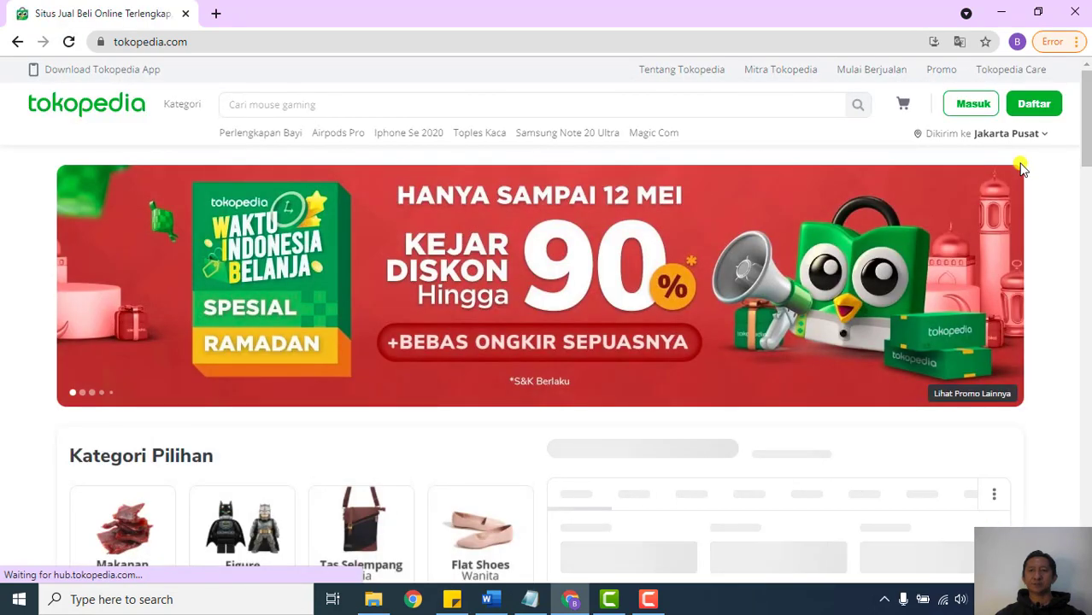
# Log in by entering the account e-mail, then the account password, and submitting with Masuk
pyautogui.click(971, 107)
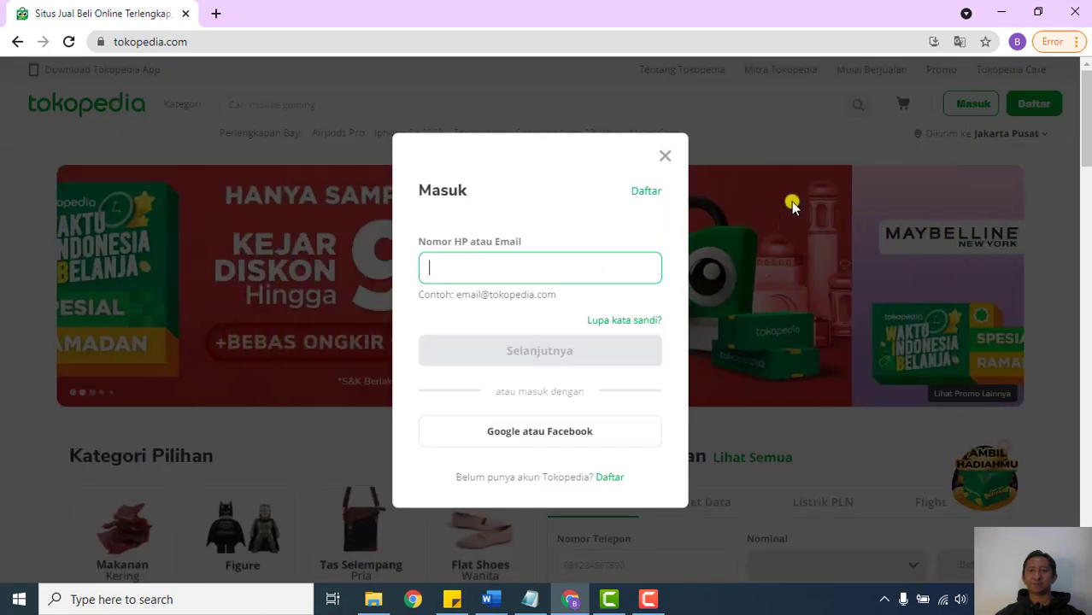
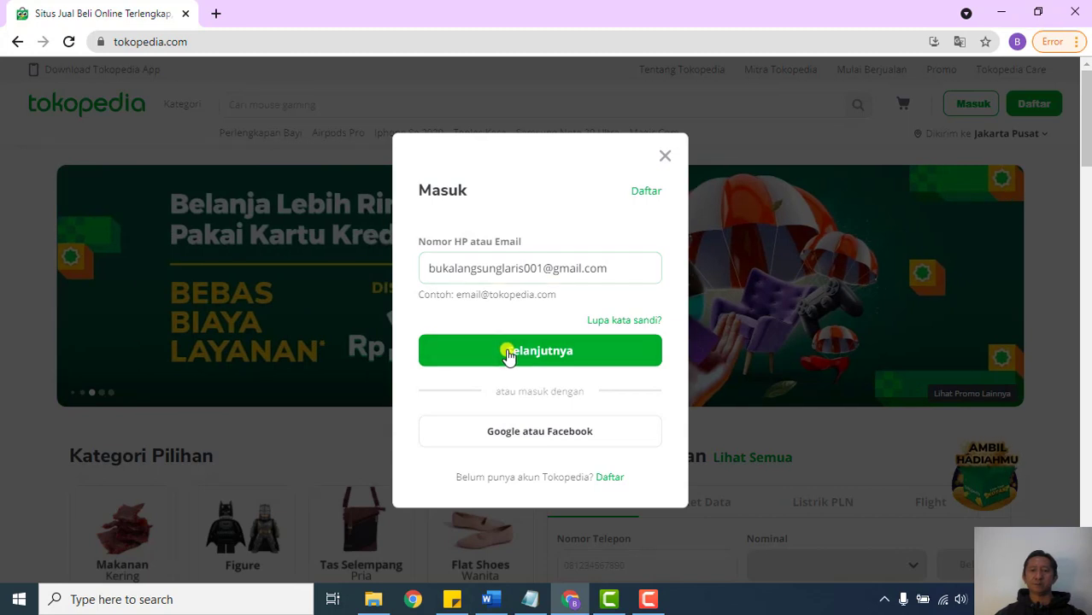
pyautogui.click(508, 354)
pyautogui.click(514, 296)
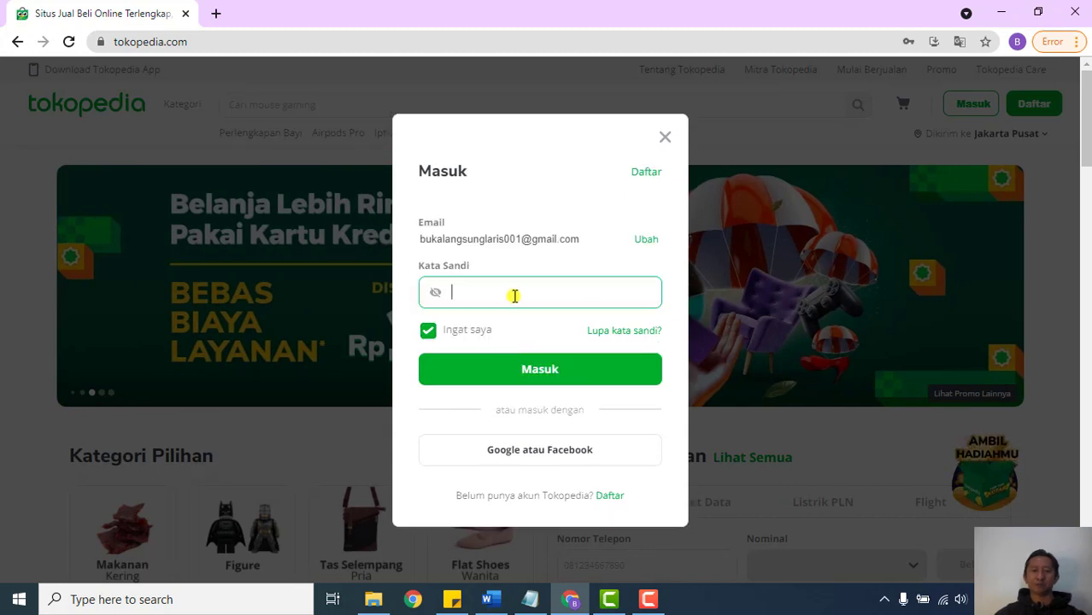
pyautogui.write('••••••••••••••')
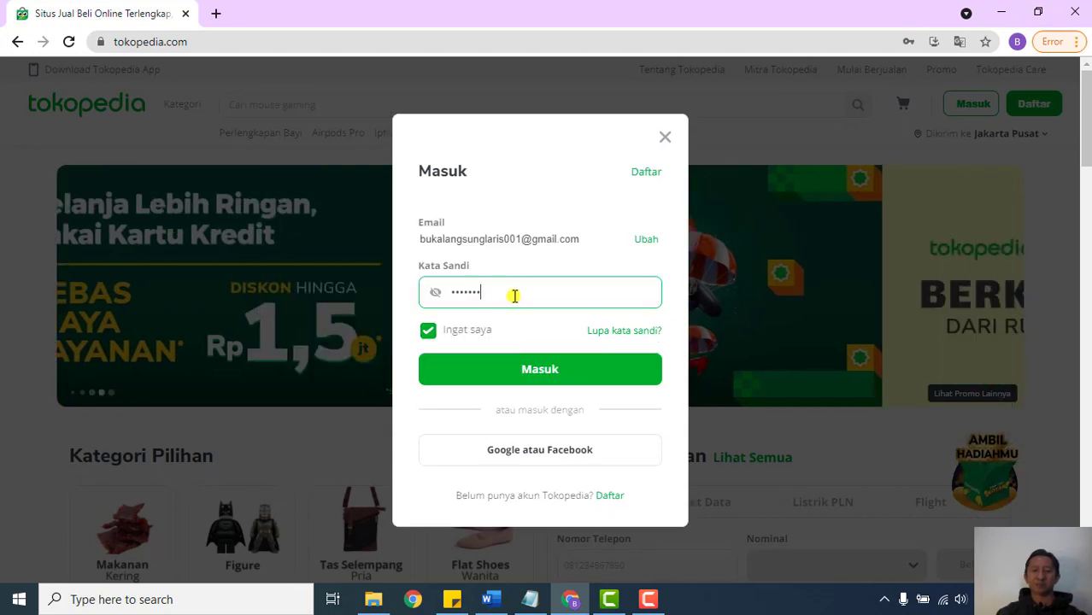
pyautogui.click(537, 369)
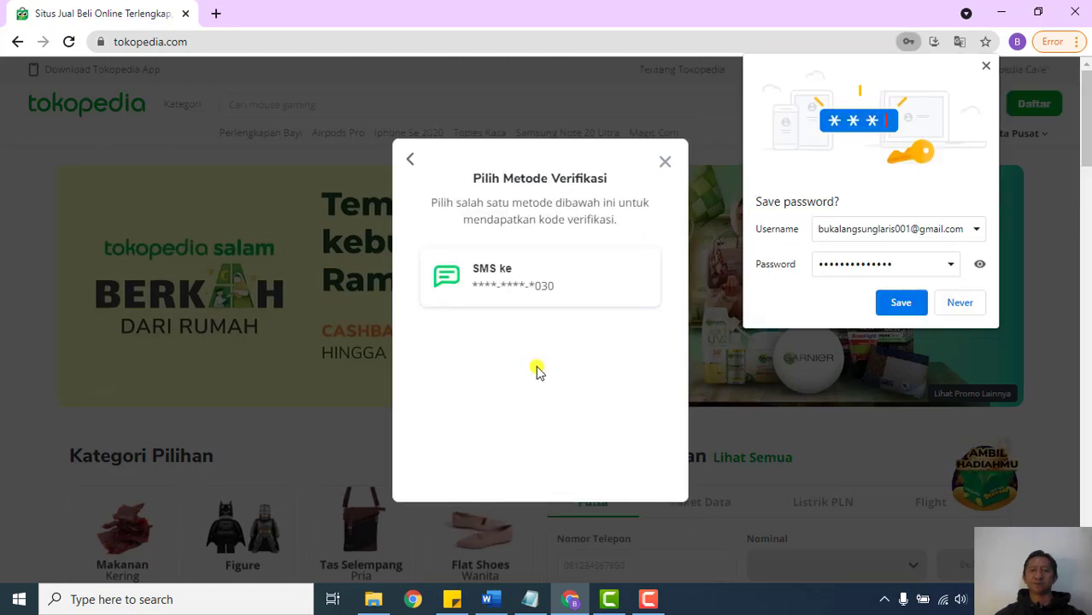
# Save the login password in Chrome, choose SMS verification, and enter the received code
pyautogui.click(899, 303)
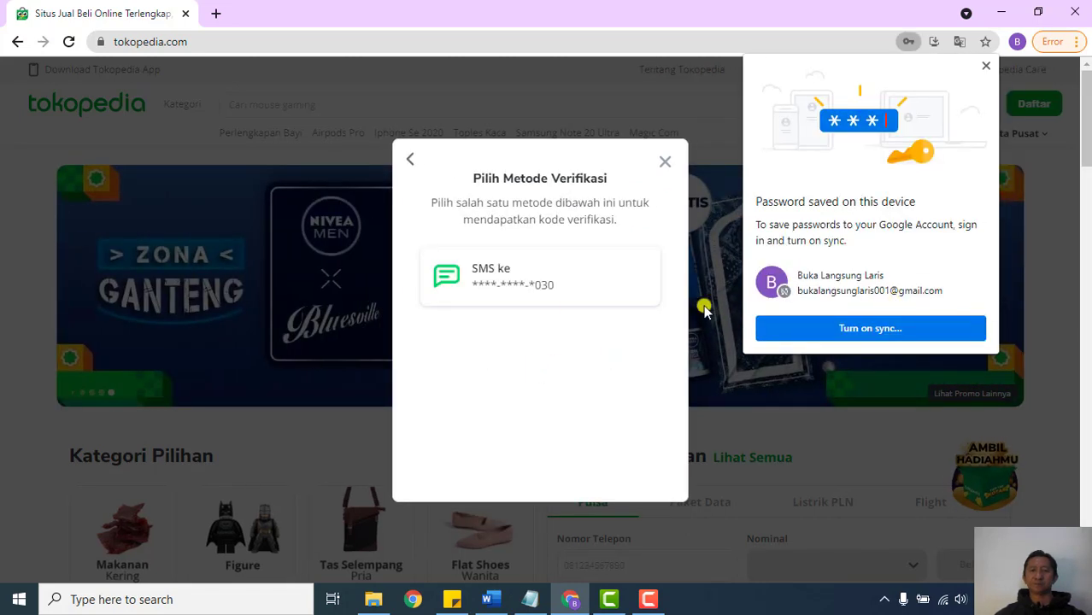
pyautogui.click(545, 283)
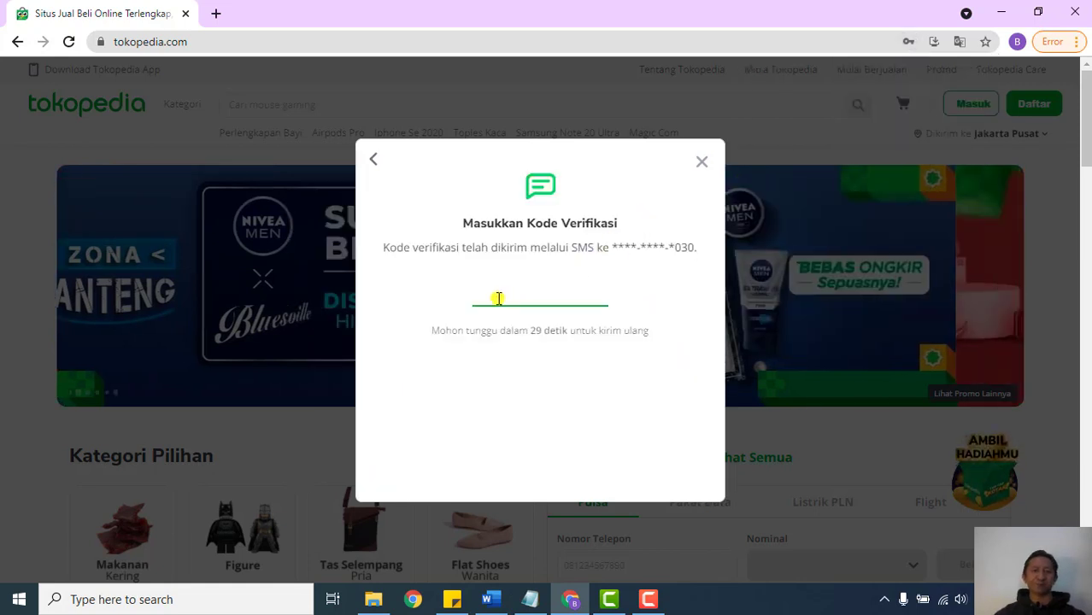
pyautogui.click(1054, 42)
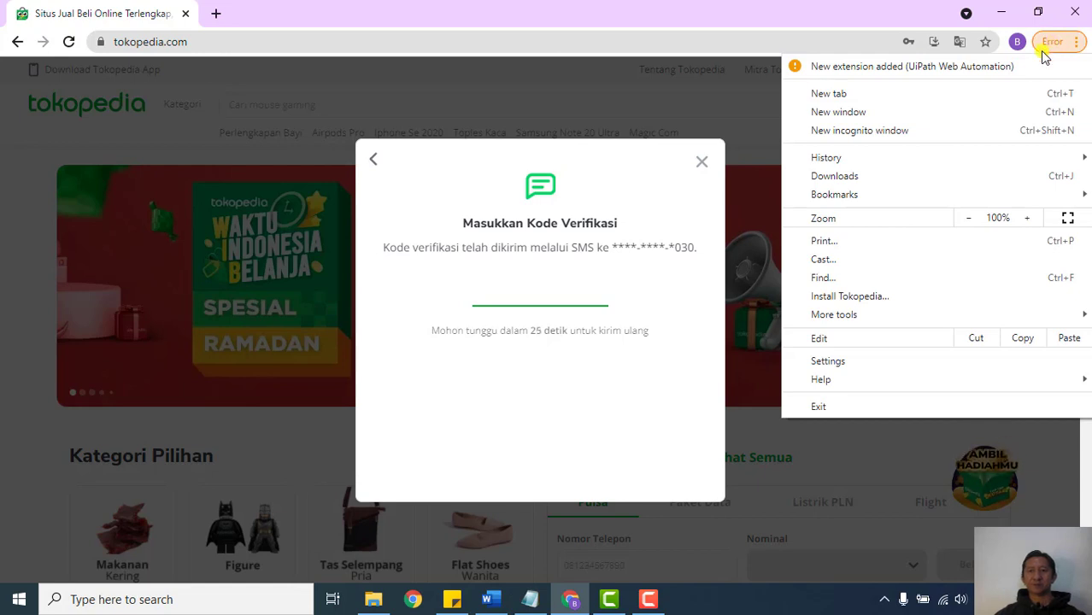
pyautogui.click(492, 295)
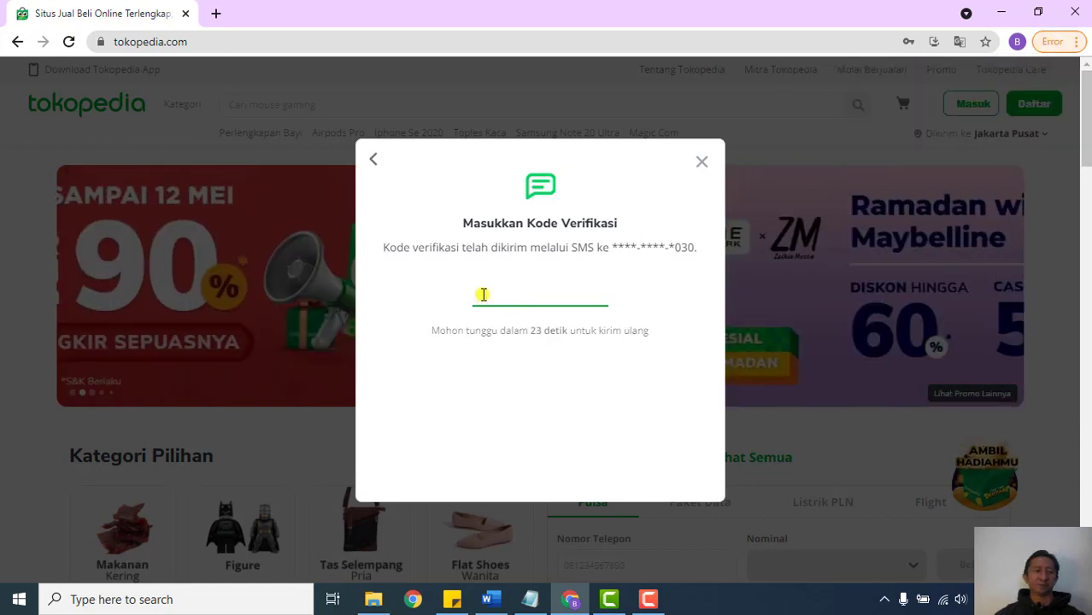
pyautogui.click(483, 294)
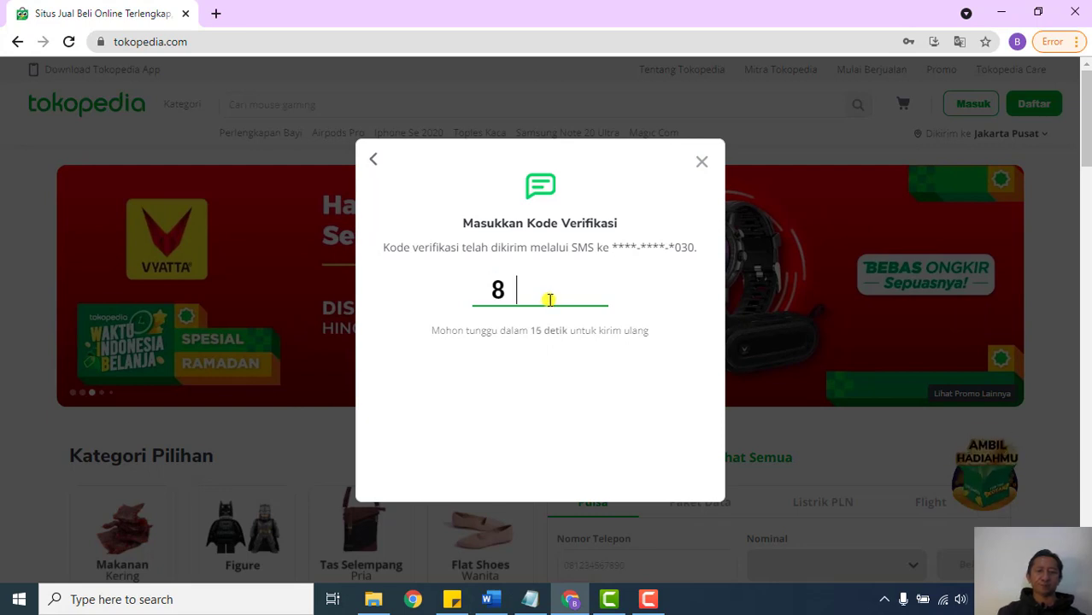
pyautogui.write('8')
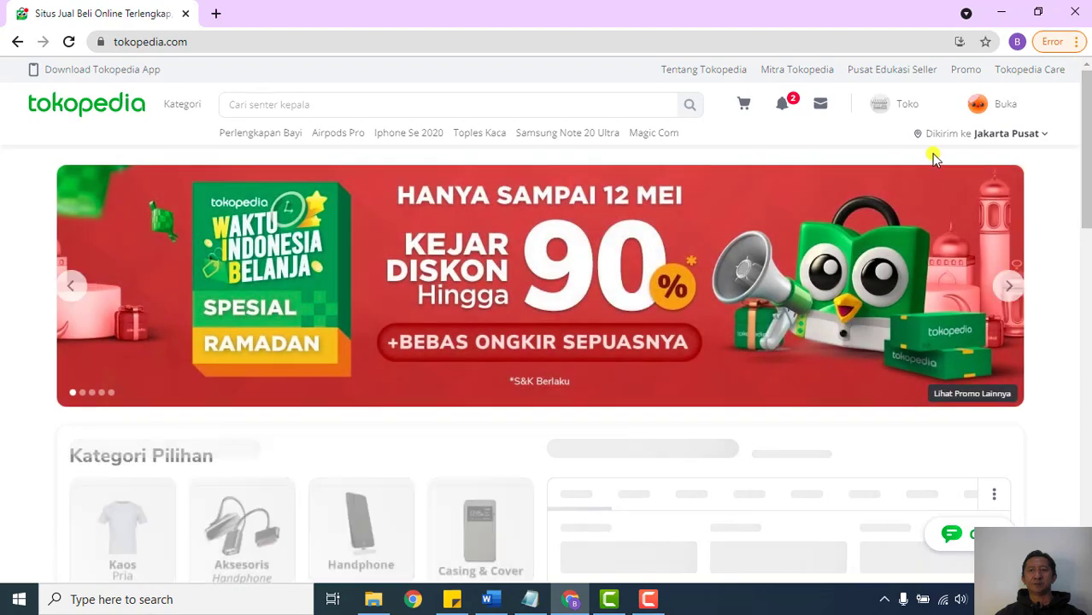
# Open account Pengaturan and view the empty Rekening Bank list
pyautogui.moveTo(1012, 108)
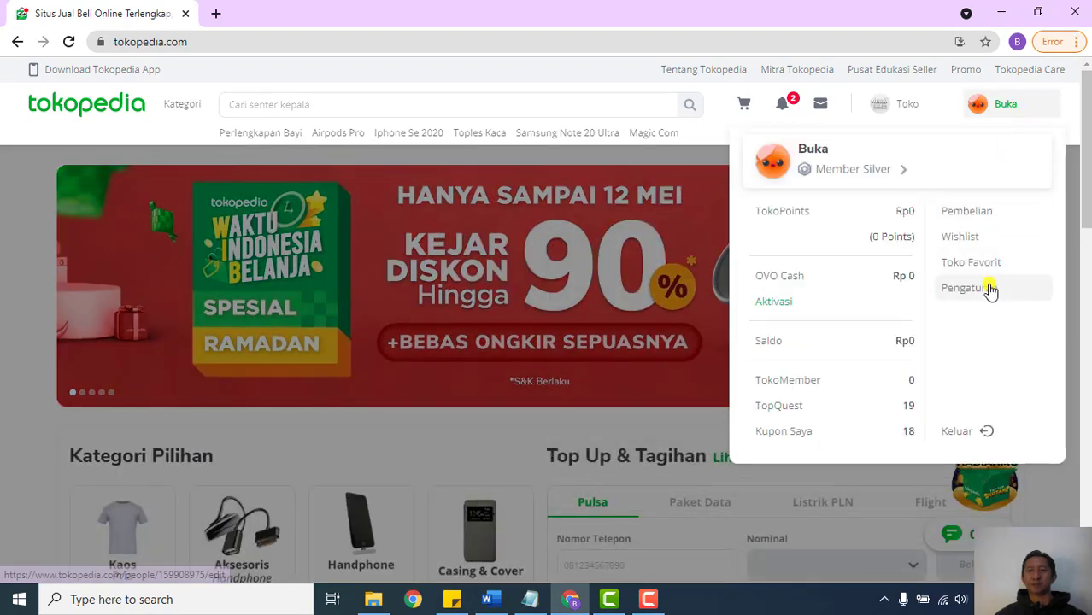
pyautogui.click(988, 288)
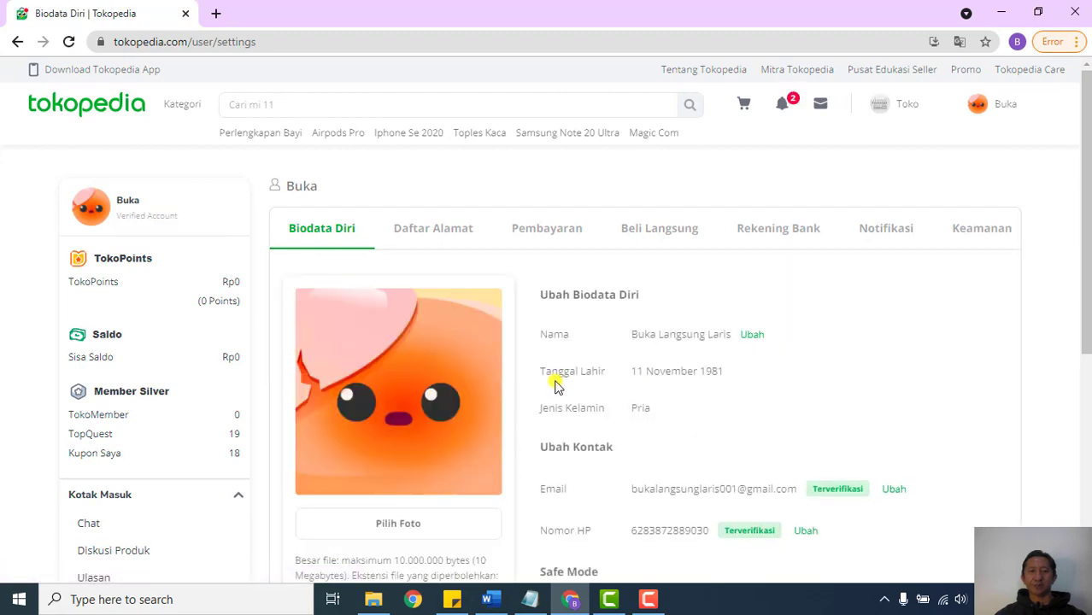
pyautogui.scroll(-2, 555, 386)
pyautogui.scroll(2, 554, 385)
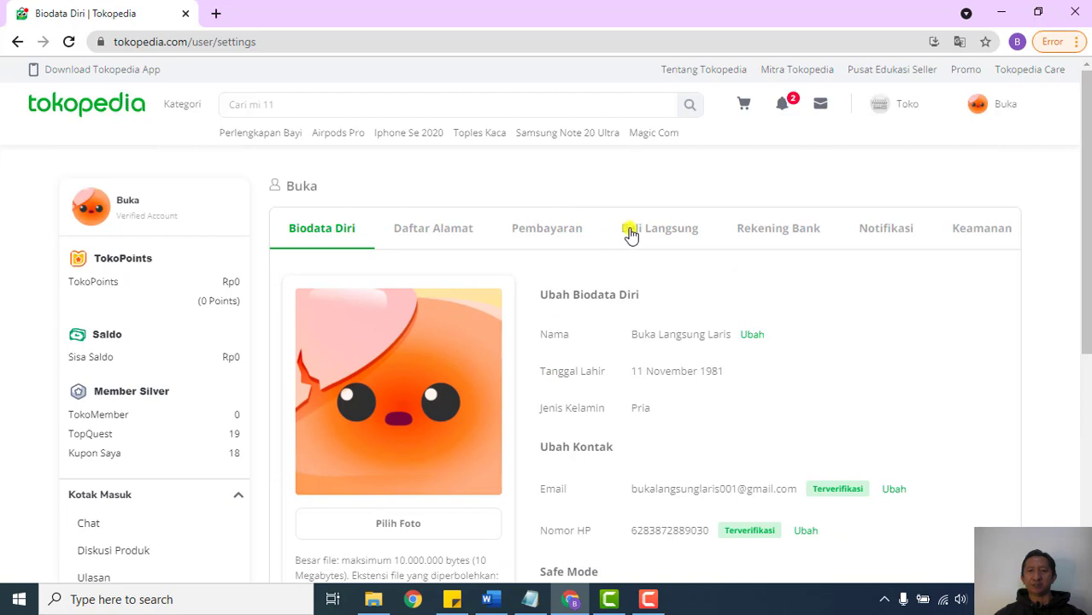
pyautogui.click(785, 236)
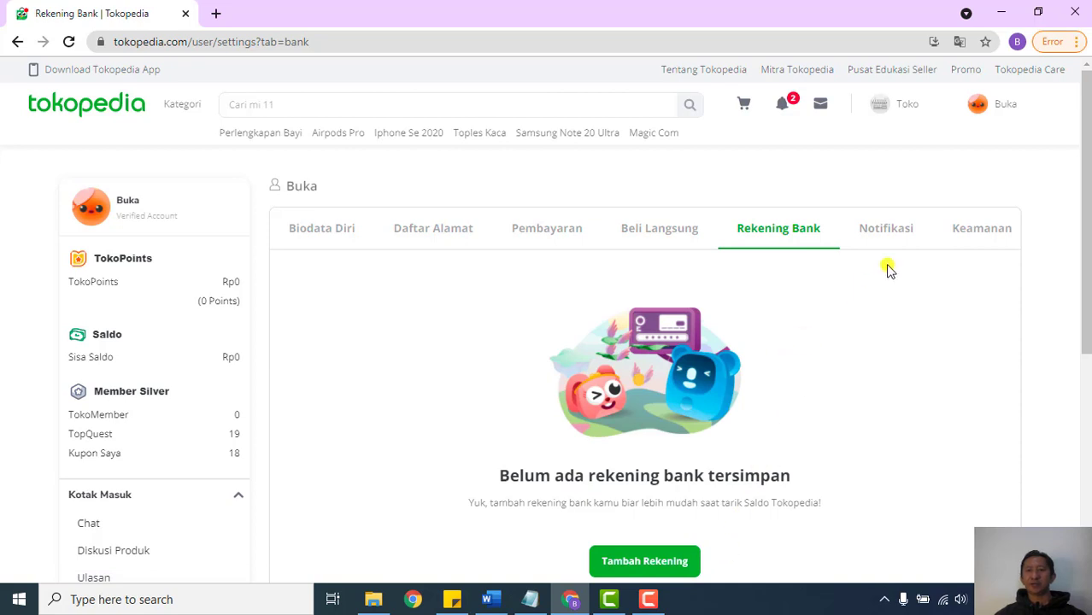
# Review the Notifikasi preferences, including e-mail alerts for purchases and the newsletter
pyautogui.click(899, 236)
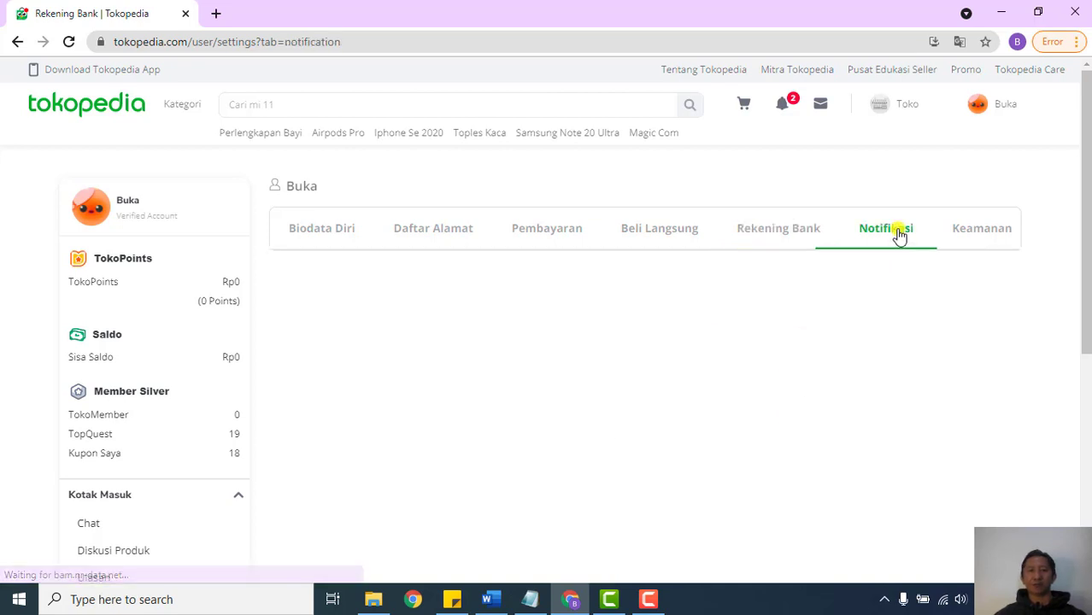
pyautogui.scroll(-1, 906, 318)
pyautogui.scroll(-2, 907, 320)
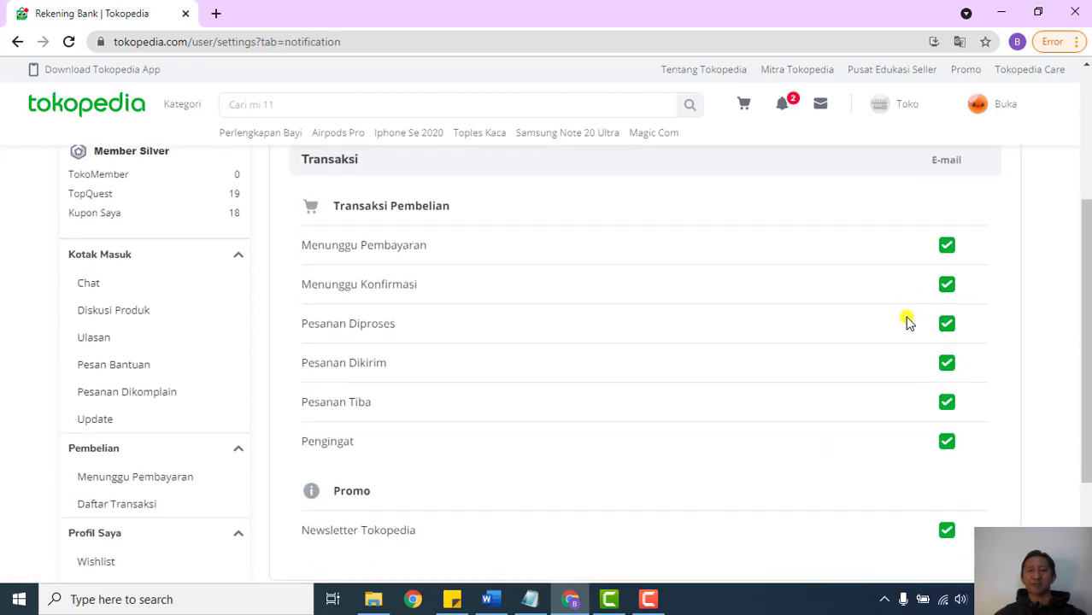
pyautogui.scroll(-2, 907, 303)
pyautogui.scroll(-1, 906, 305)
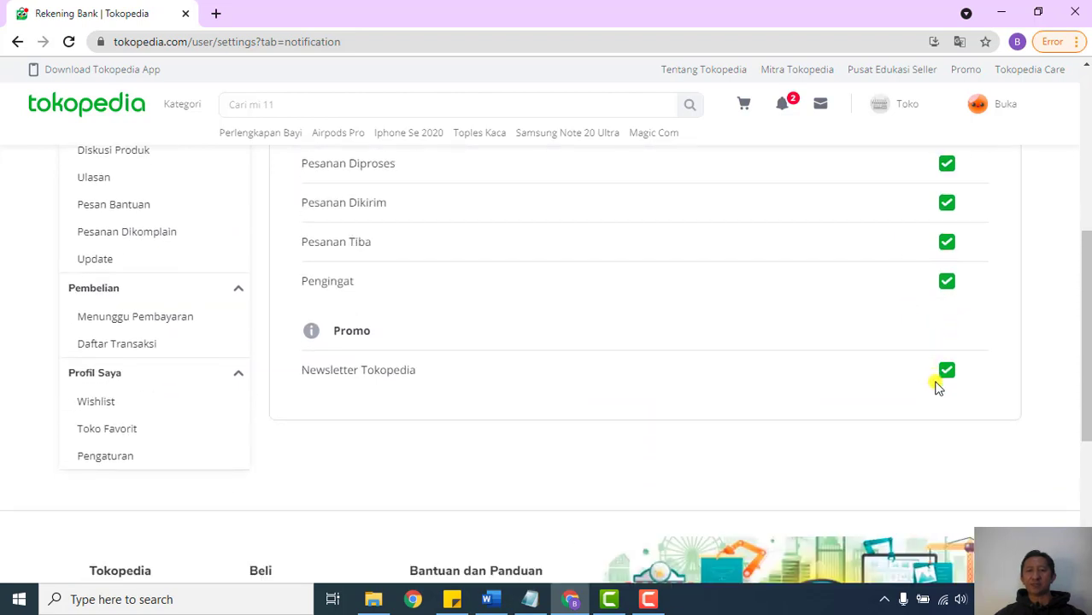
pyautogui.scroll(7, 936, 382)
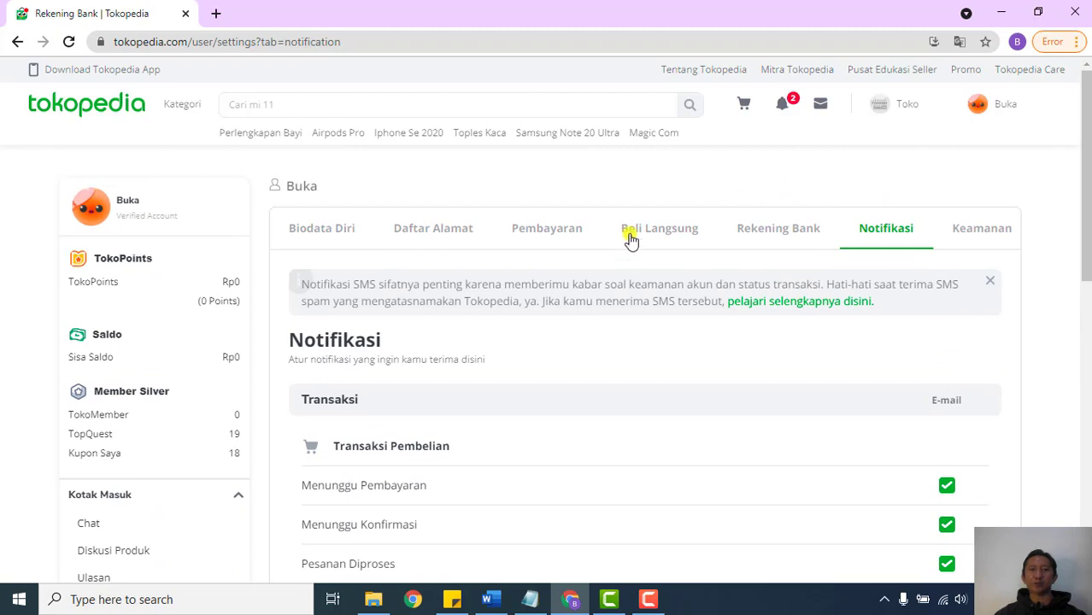
pyautogui.moveTo(907, 110)
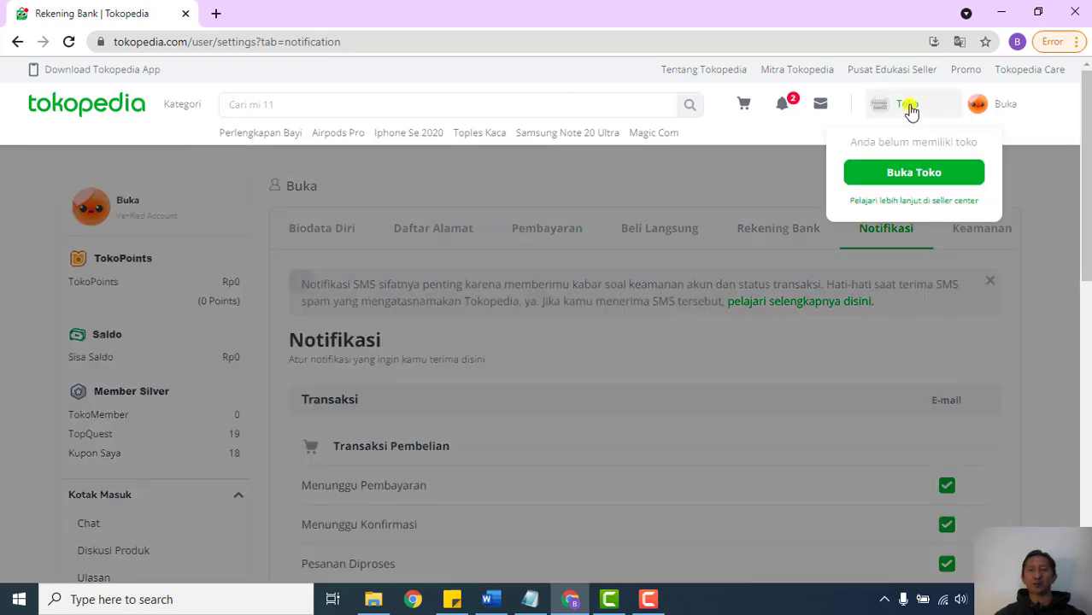
# Via Buka Toko, enter shop name 'Buka Langsung Laris Aja' and domain 'bukalangsunglaris'
pyautogui.click(912, 174)
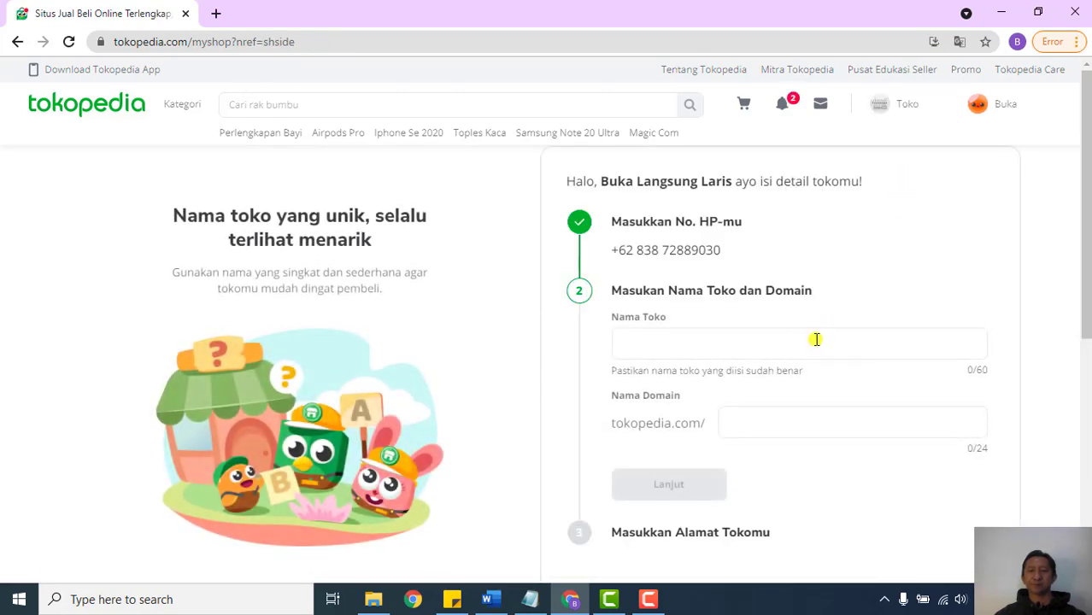
pyautogui.click(756, 347)
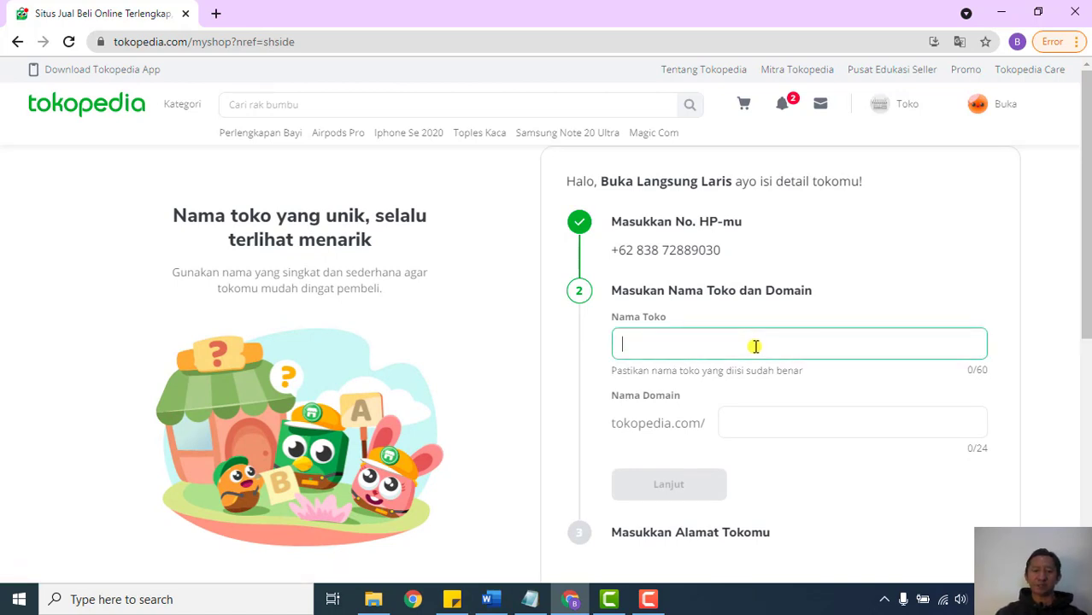
pyautogui.write('Buka Langsung Laris Aja')
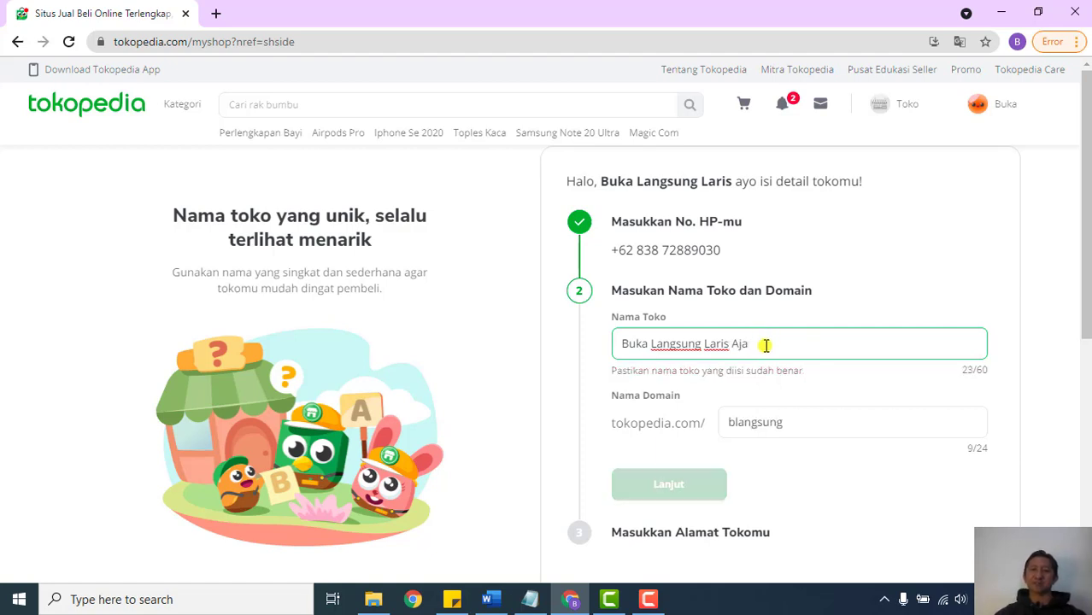
pyautogui.scroll(-1, 797, 387)
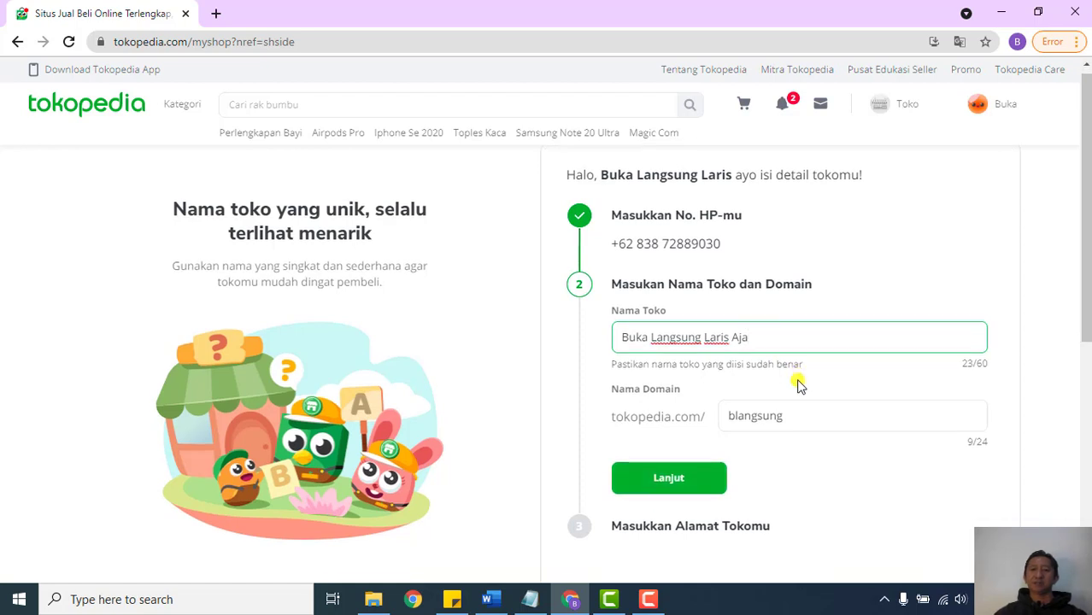
pyautogui.moveTo(802, 343); pyautogui.dragTo(717, 341)
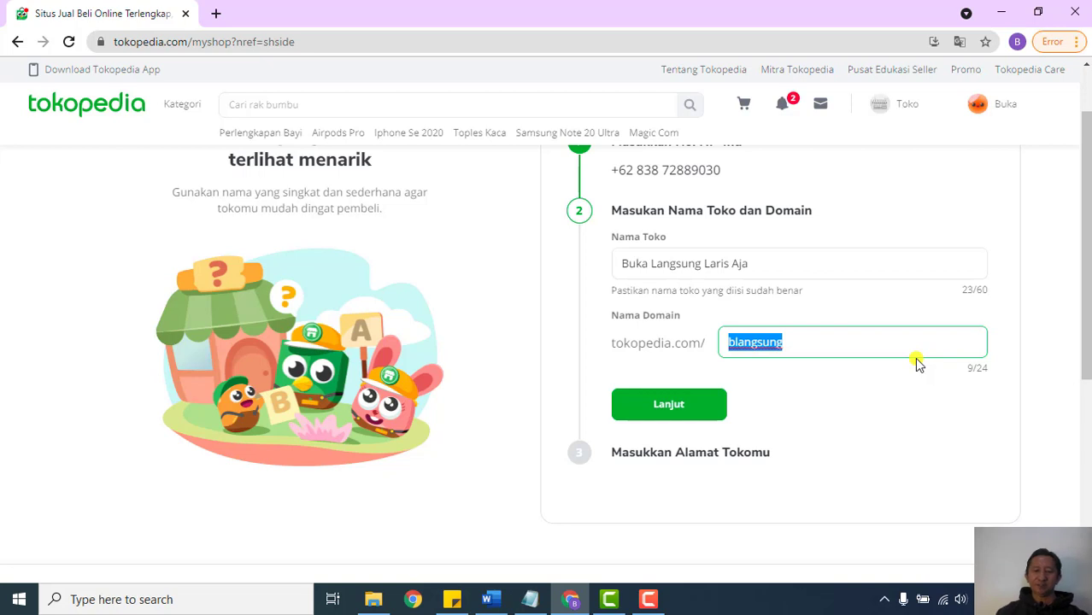
pyautogui.write('buka')
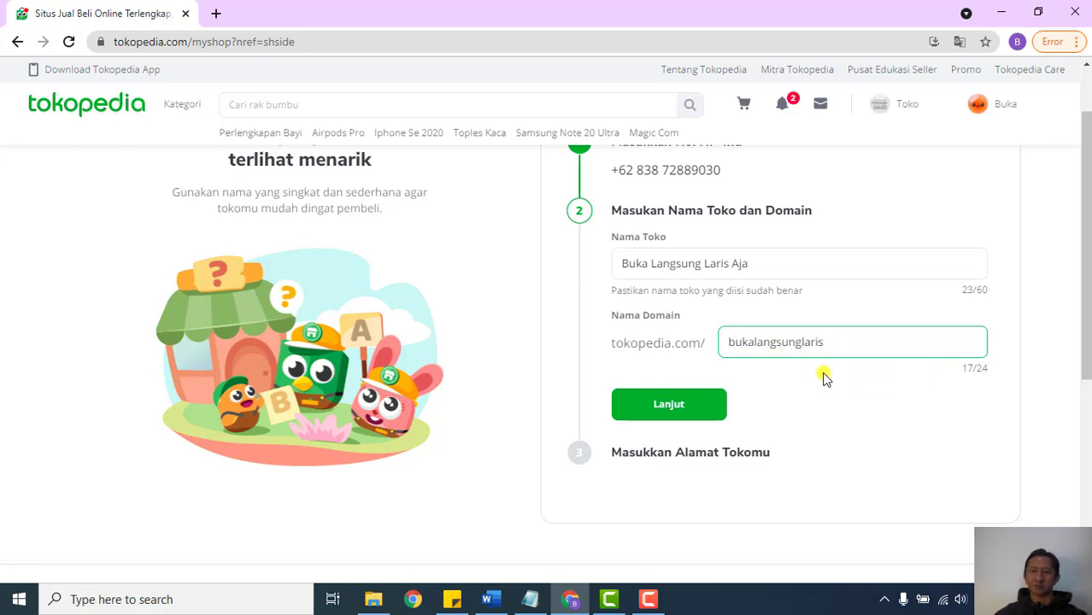
pyautogui.click(825, 379)
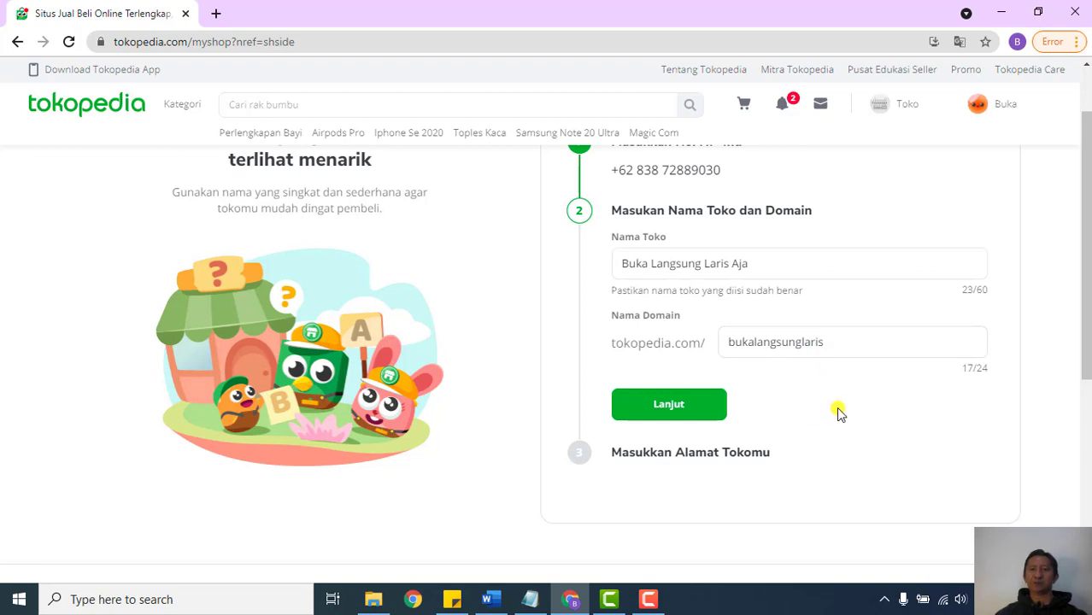
pyautogui.scroll(1, 837, 414)
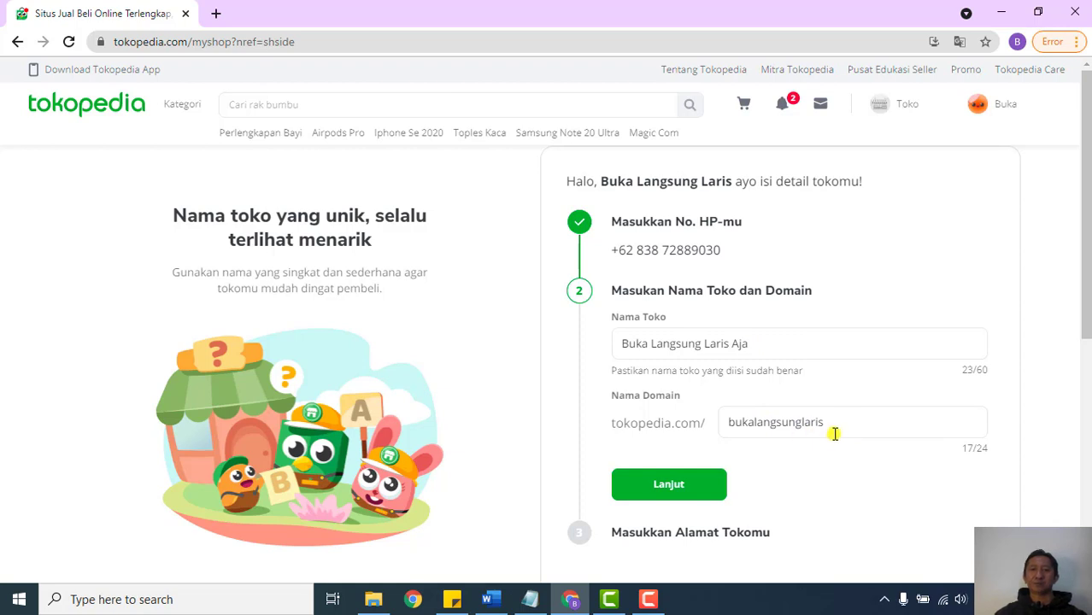
pyautogui.scroll(-1, 835, 435)
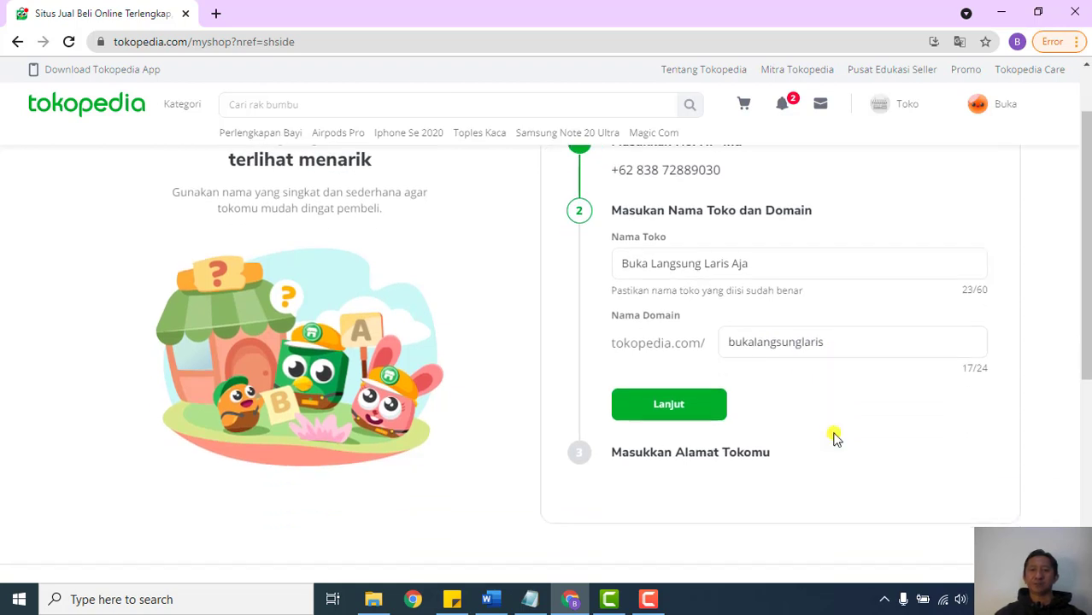
# Confirm name and domain, then set the shop location to Jakarta Timur, Matraman
pyautogui.click(688, 409)
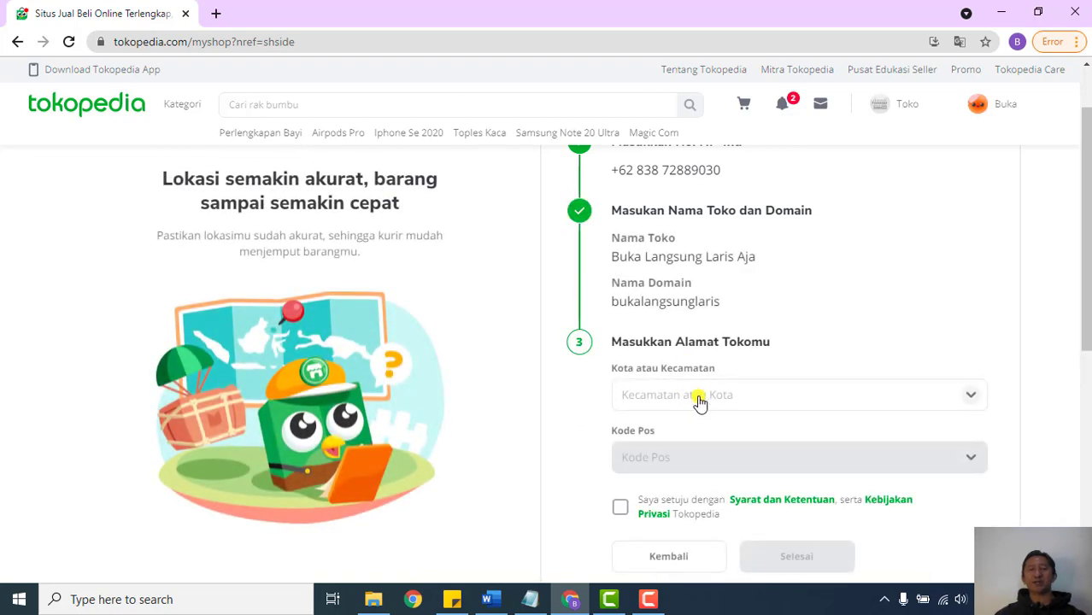
pyautogui.click(704, 401)
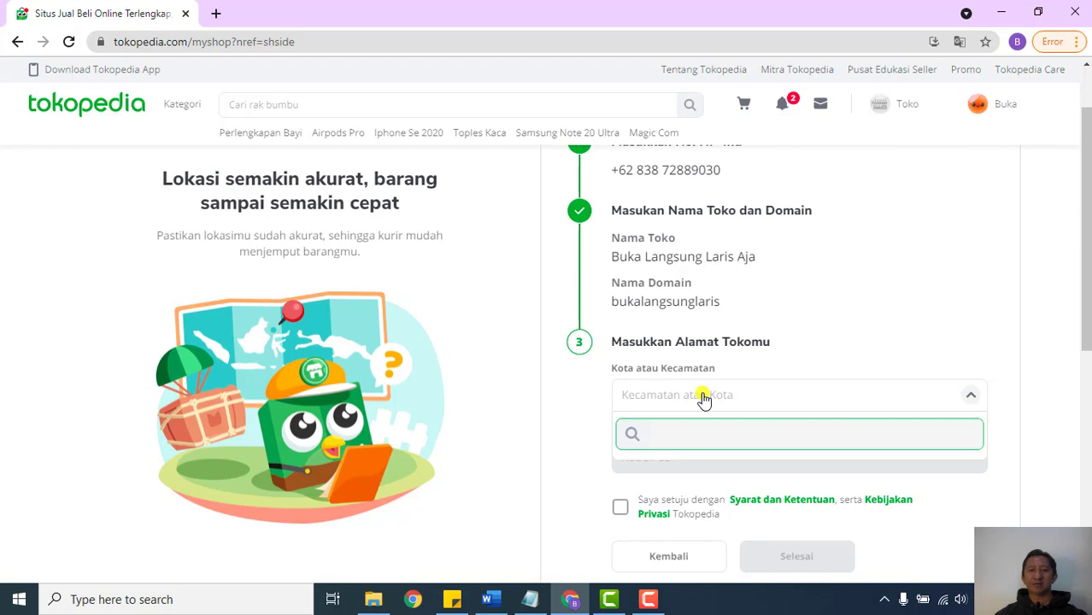
pyautogui.scroll(-1, 744, 385)
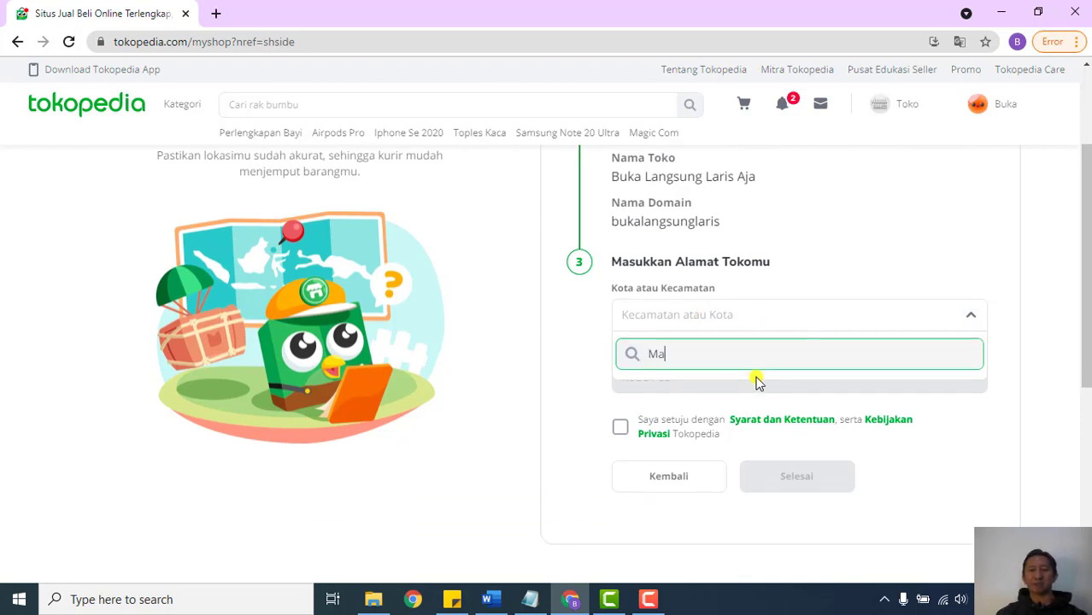
pyautogui.write('rama')
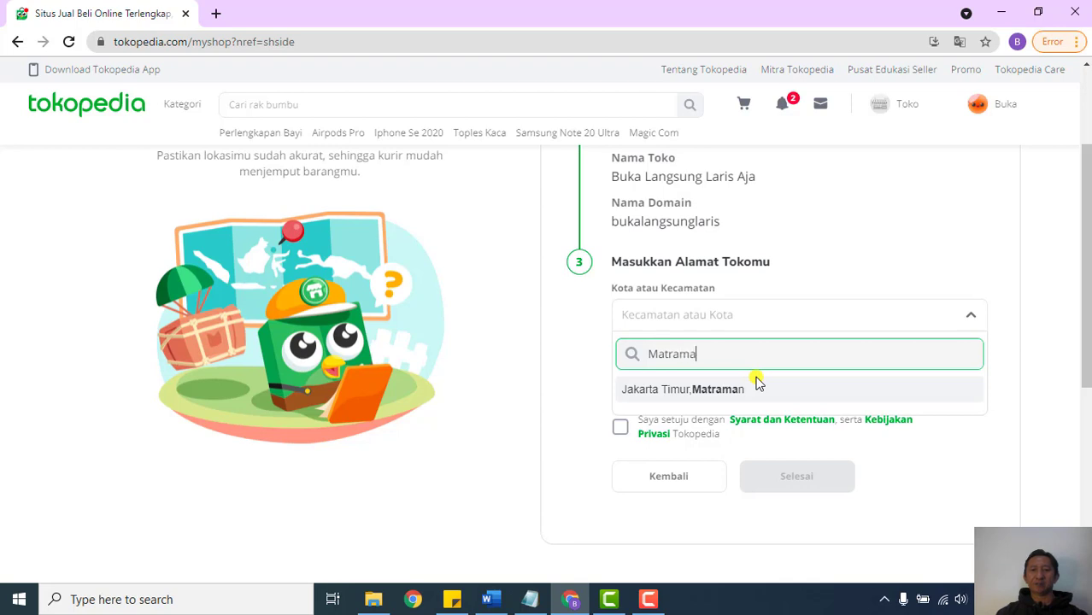
pyautogui.write('na')
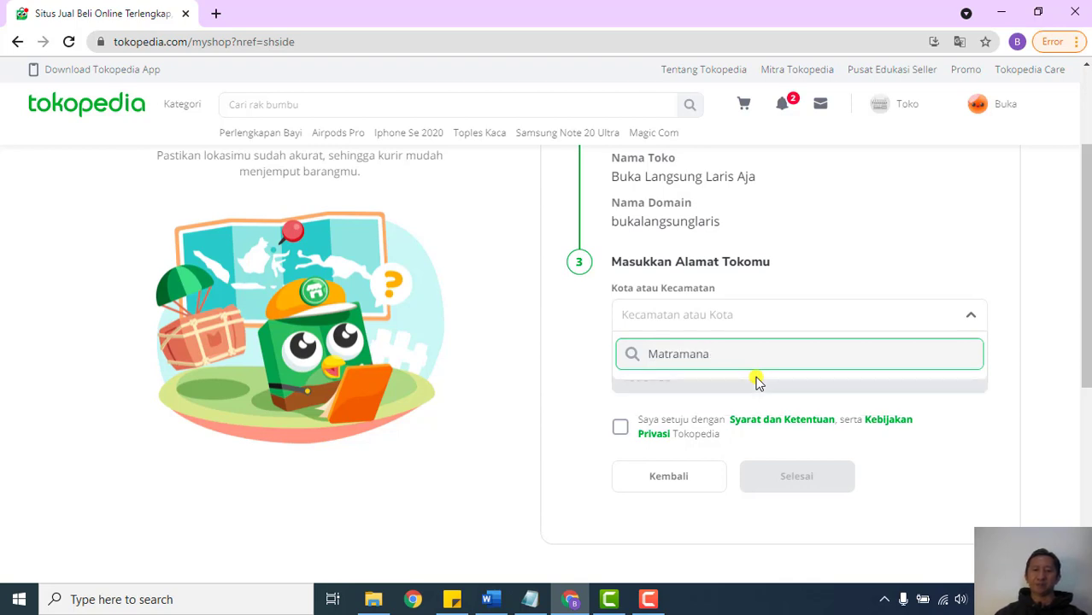
pyautogui.press('BackSpace')
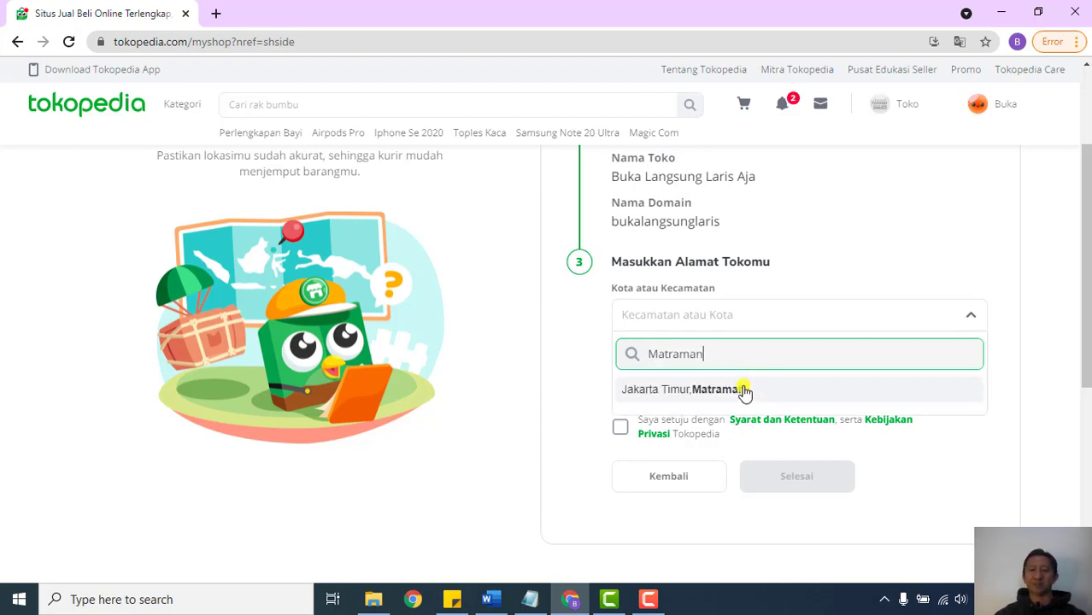
pyautogui.click(744, 391)
# Choose postal code 13120, accept the terms, and finish with Selesai
pyautogui.click(752, 386)
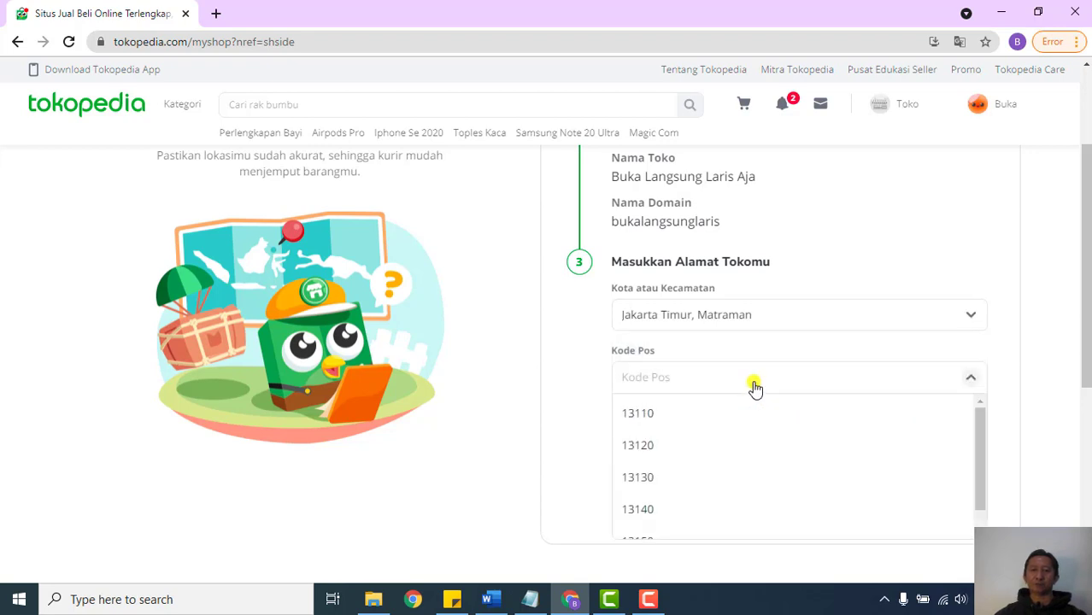
pyautogui.click(695, 448)
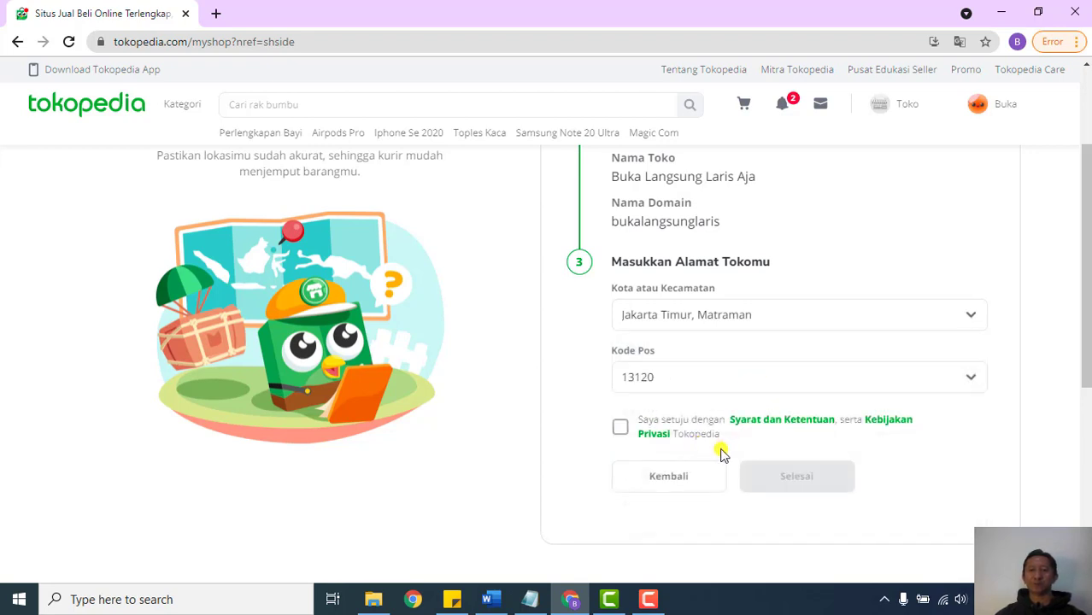
pyautogui.click(621, 429)
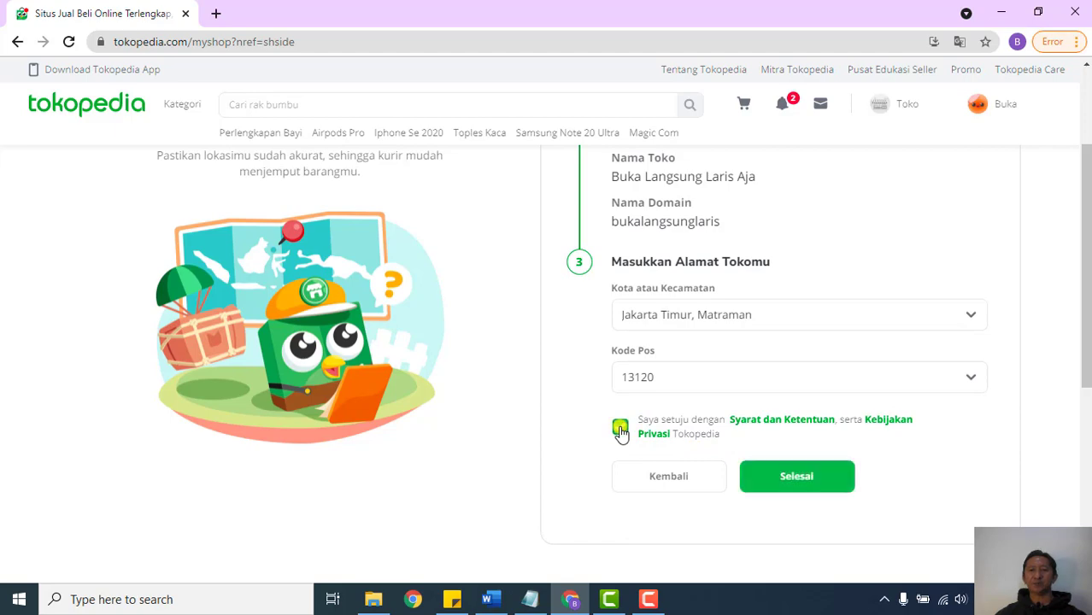
pyautogui.click(808, 479)
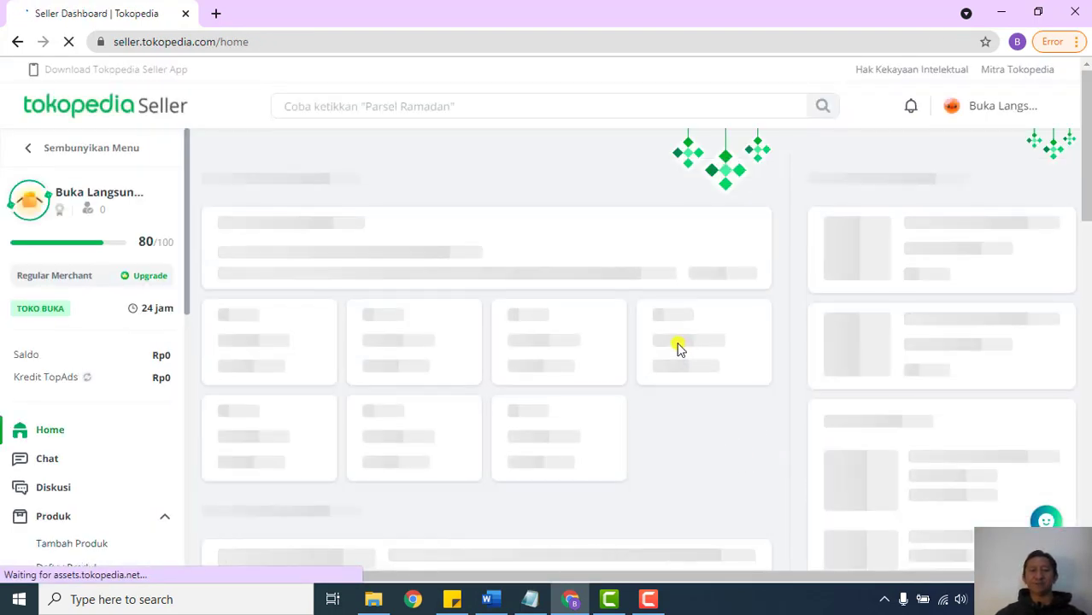
# Zoom the browser to 90%, close the new-look announcement, and skip the navigation tour
pyautogui.hotkey('ctrl', '-')
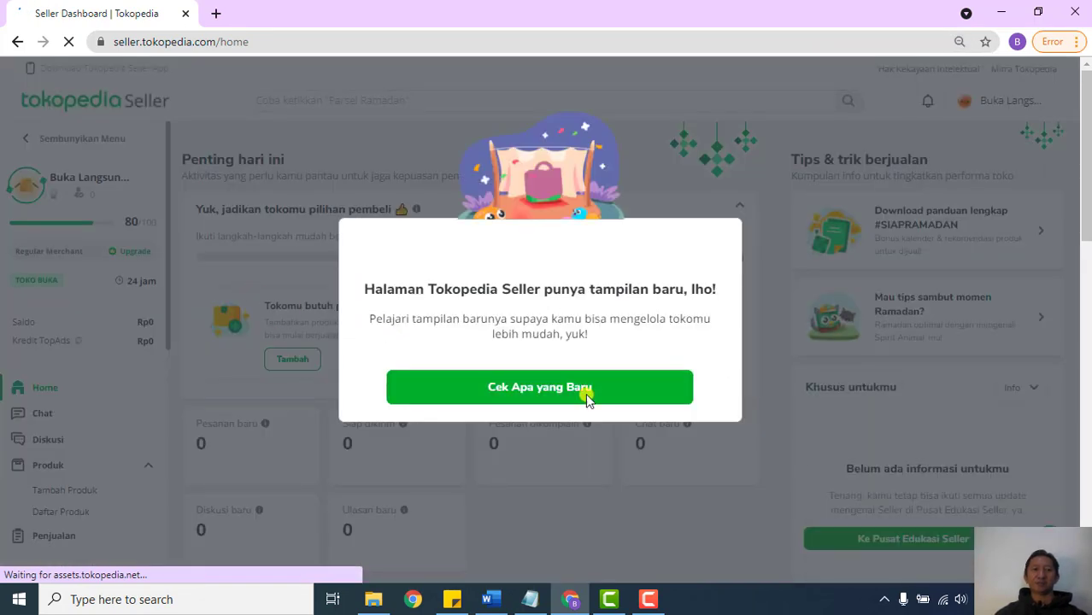
pyautogui.click(603, 393)
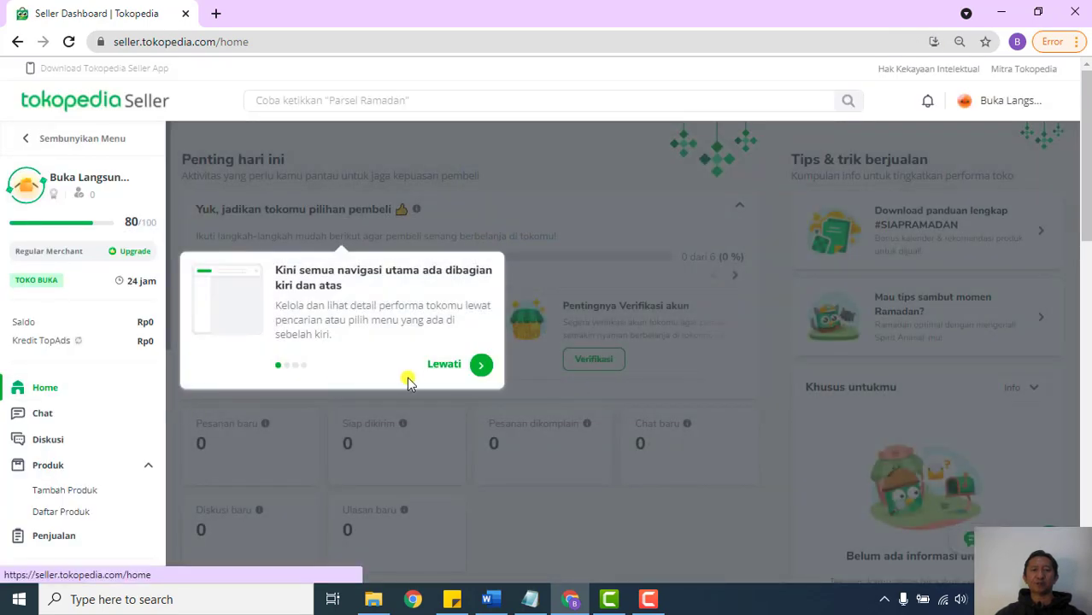
pyautogui.click(441, 366)
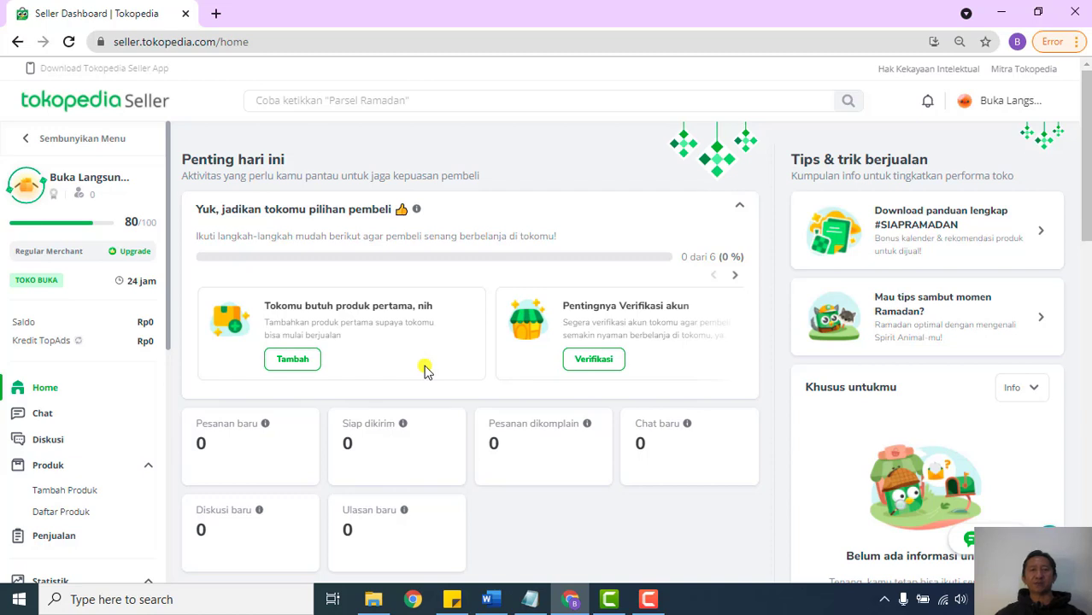
# Open the Power Merchant upgrade page for the Regular Merchant shop and scroll the sidebar toward Pengaturan
pyautogui.click(131, 254)
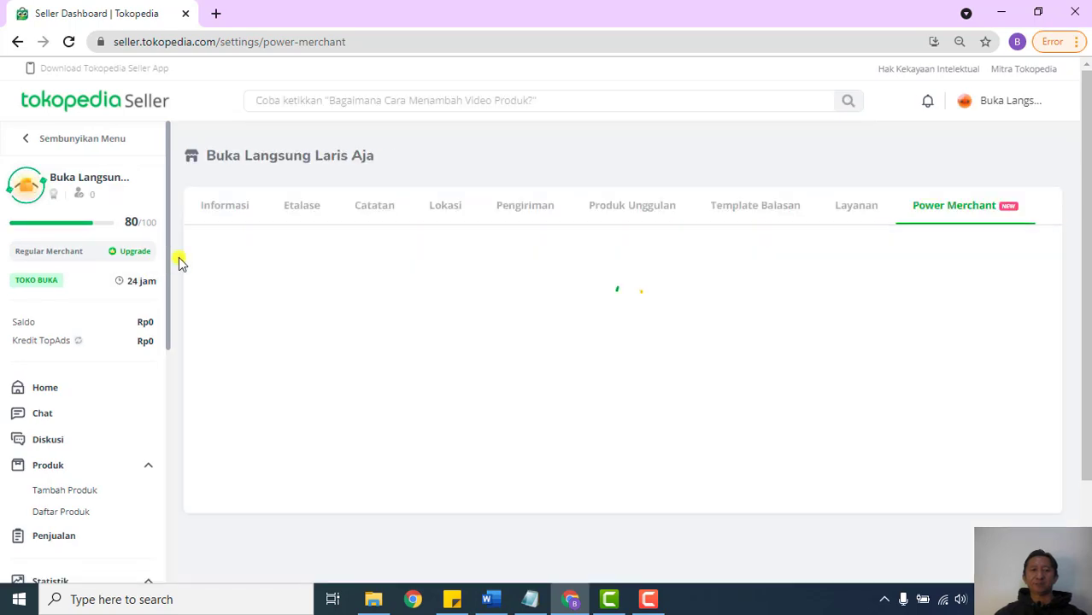
pyautogui.scroll(-2, 417, 319)
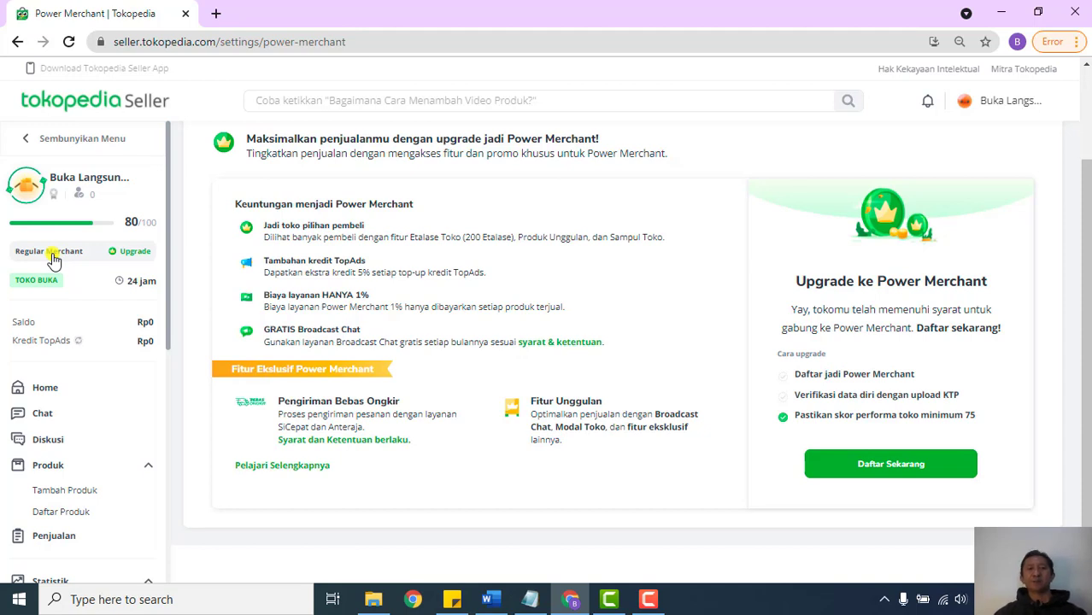
pyautogui.scroll(-4, 78, 342)
pyautogui.scroll(-2, 78, 359)
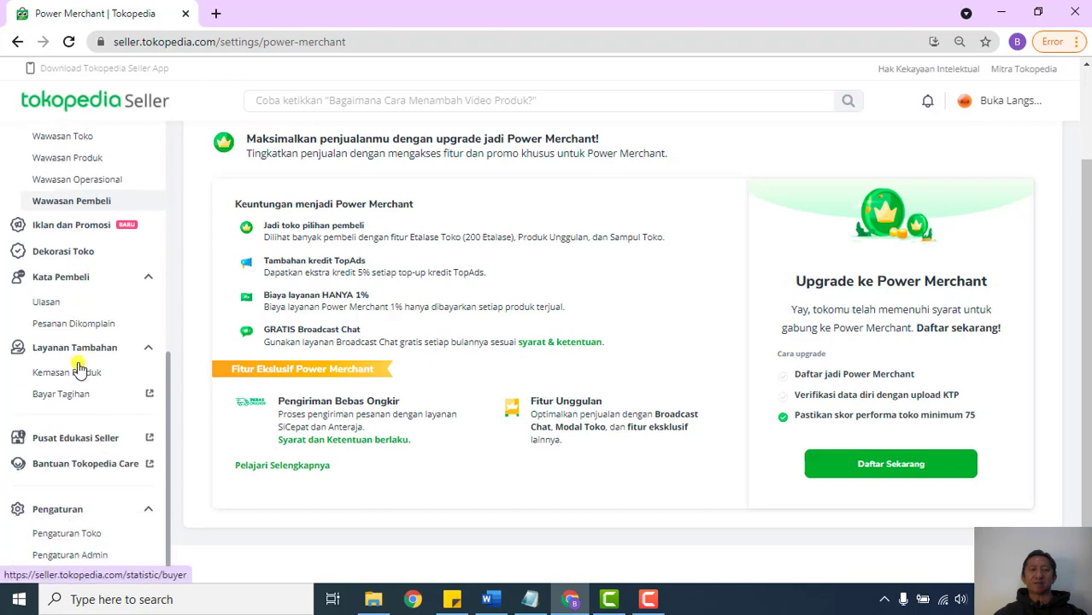
# In Informasi Toko, enter 'Produk Original, packing rapi, pengiriman cepat' as the shop description
pyautogui.click(76, 543)
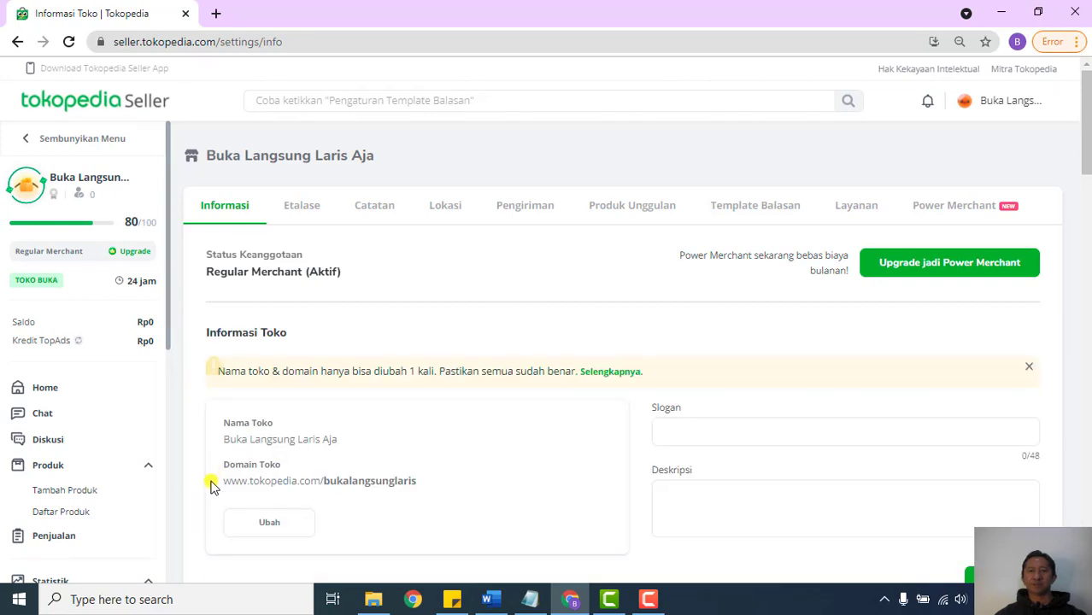
pyautogui.scroll(-2, 305, 426)
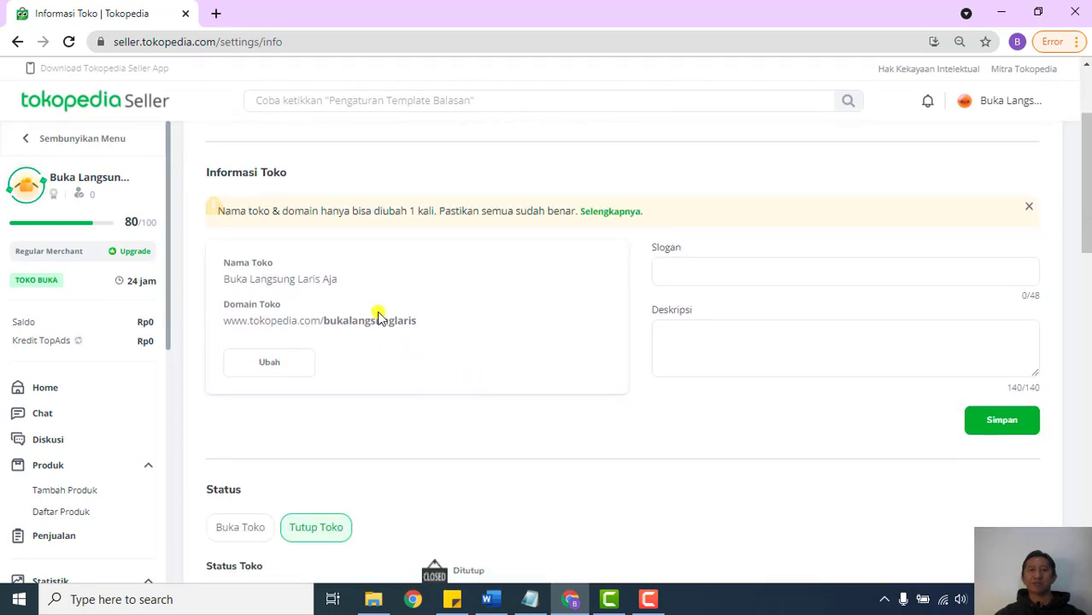
pyautogui.click(718, 271)
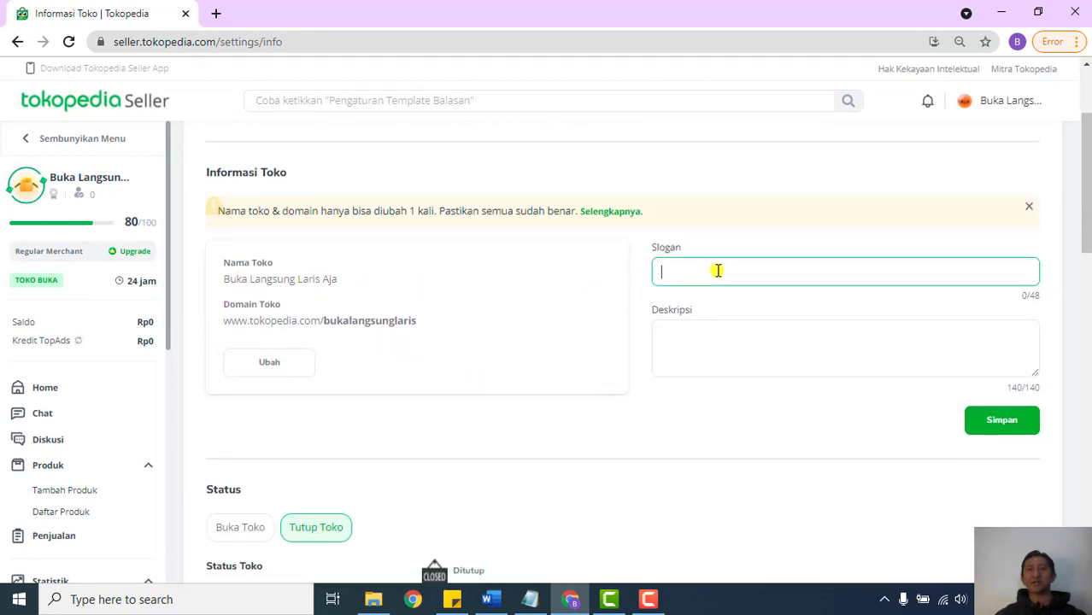
pyautogui.click(684, 339)
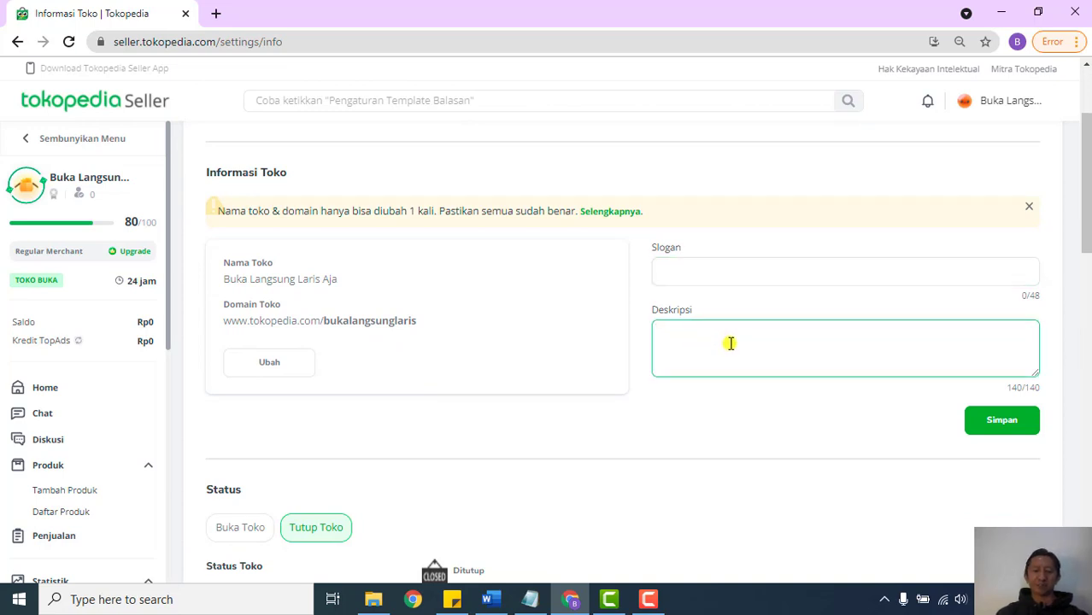
pyautogui.write('Produk O')
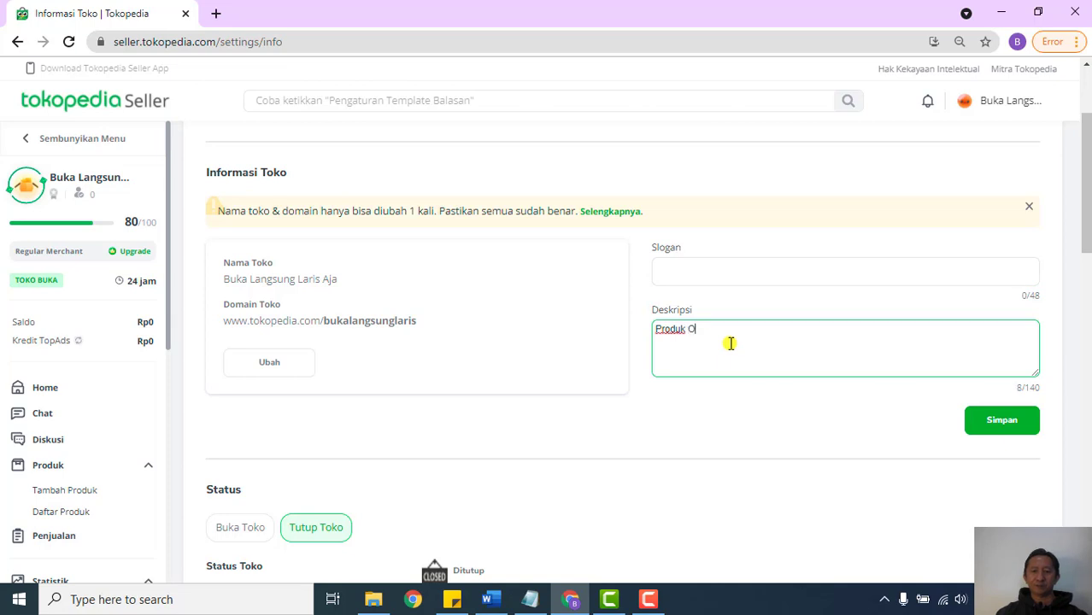
pyautogui.write('riginal, packing r')
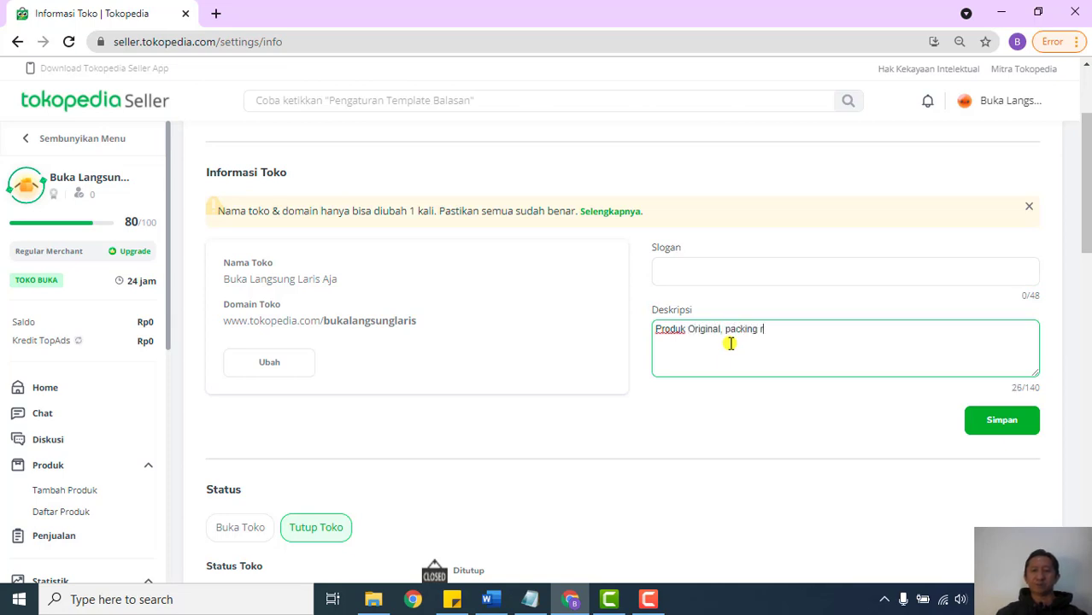
pyautogui.write('api')
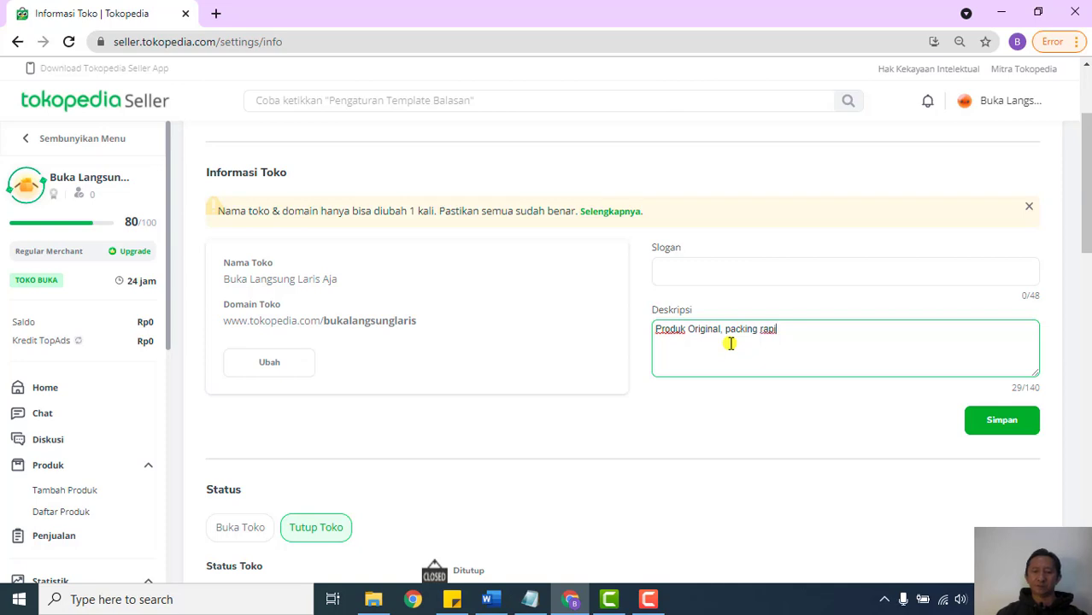
pyautogui.write('.')
pyautogui.write('pengiriman cepat')
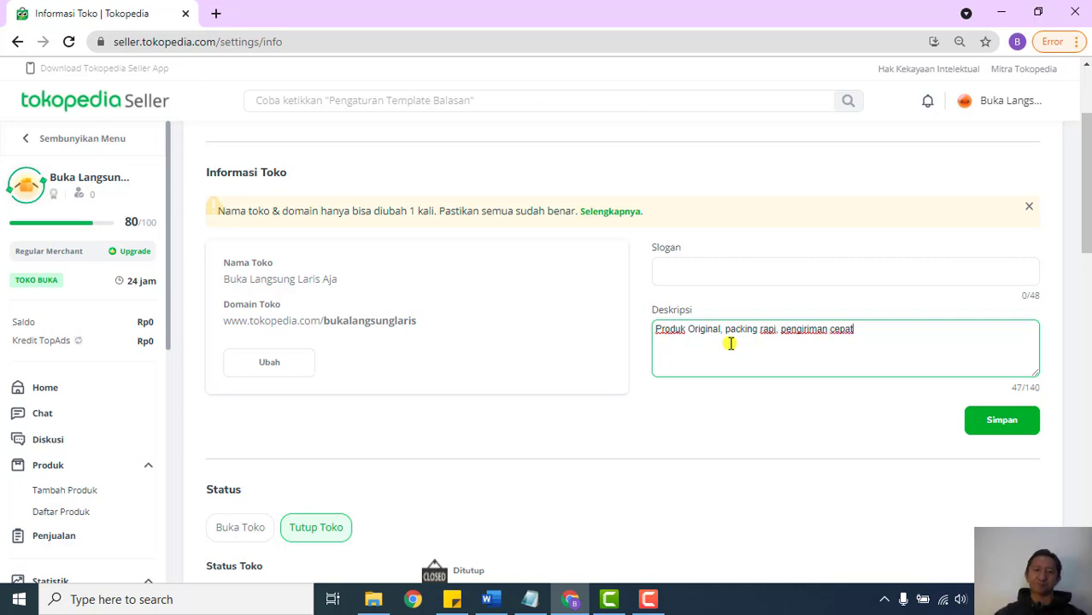
pyautogui.click(721, 267)
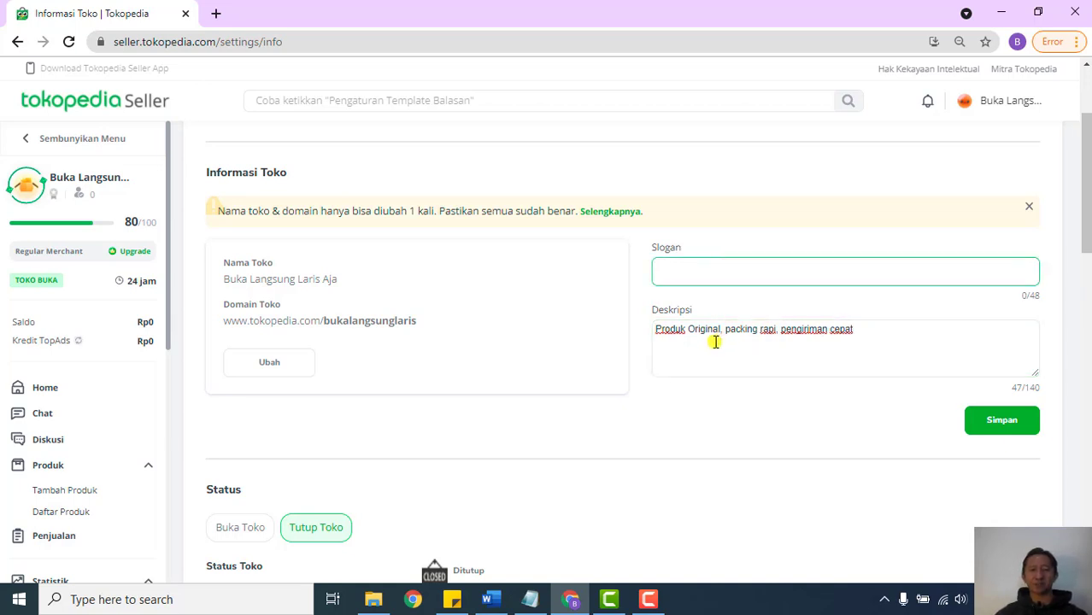
pyautogui.scroll(-2, 671, 414)
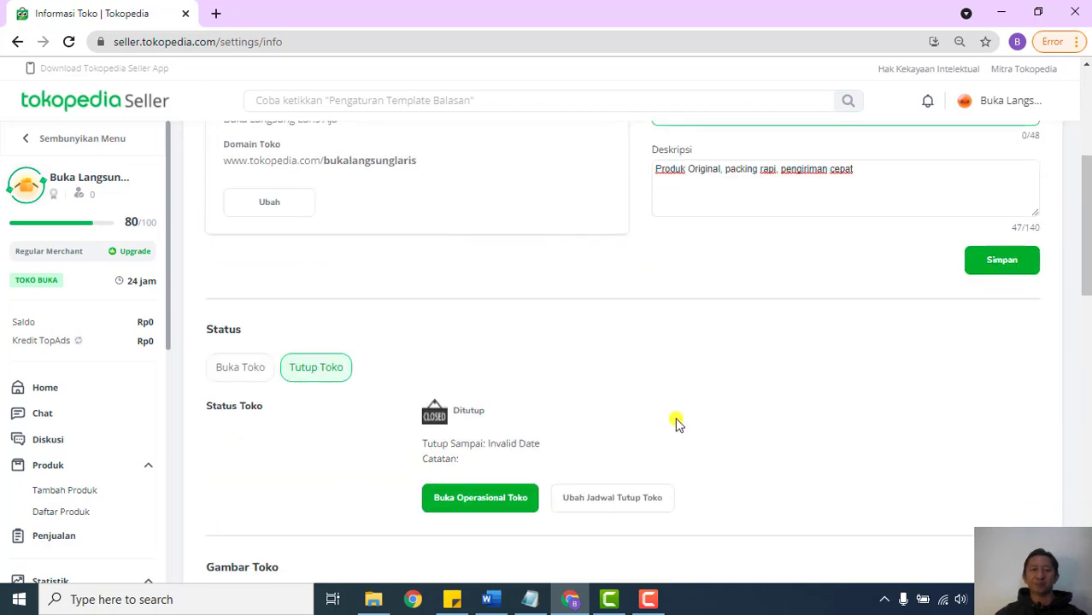
pyautogui.scroll(-2, 678, 420)
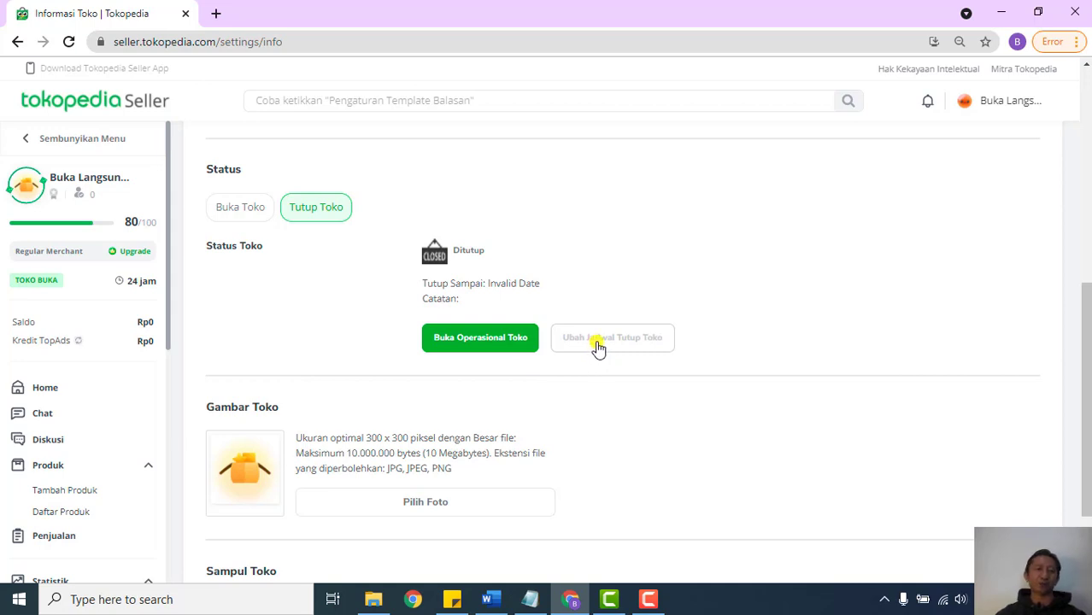
pyautogui.scroll(-2, 597, 349)
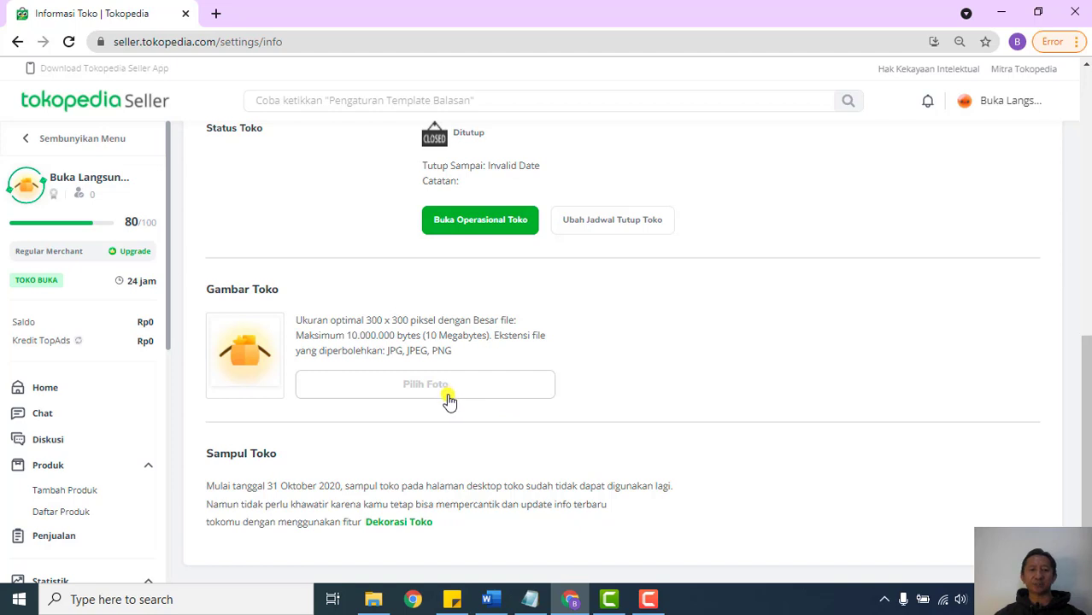
pyautogui.scroll(1, 451, 398)
pyautogui.scroll(6, 450, 398)
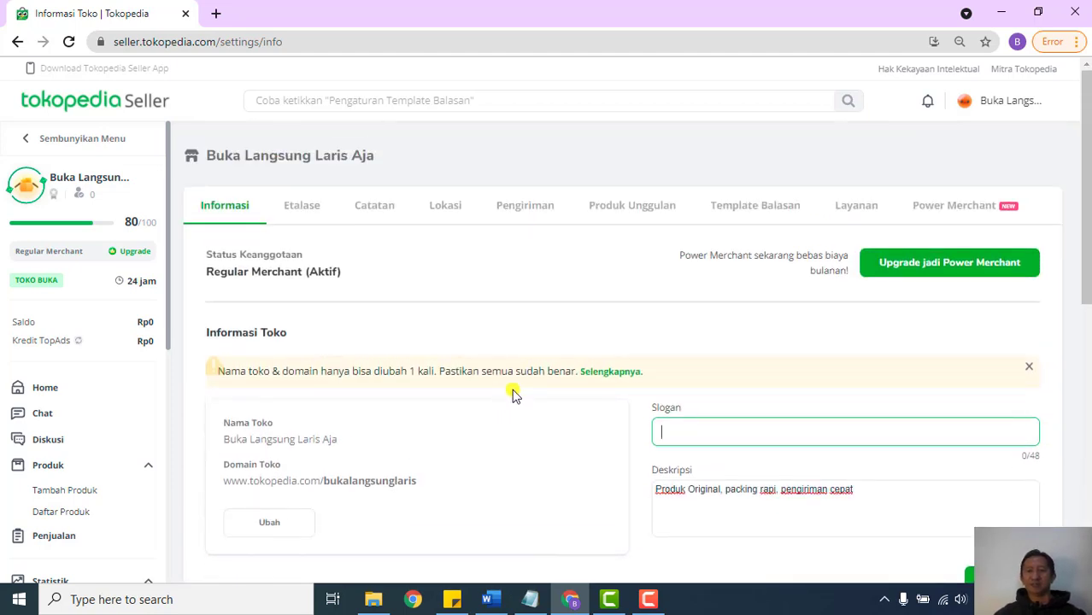
pyautogui.click(308, 212)
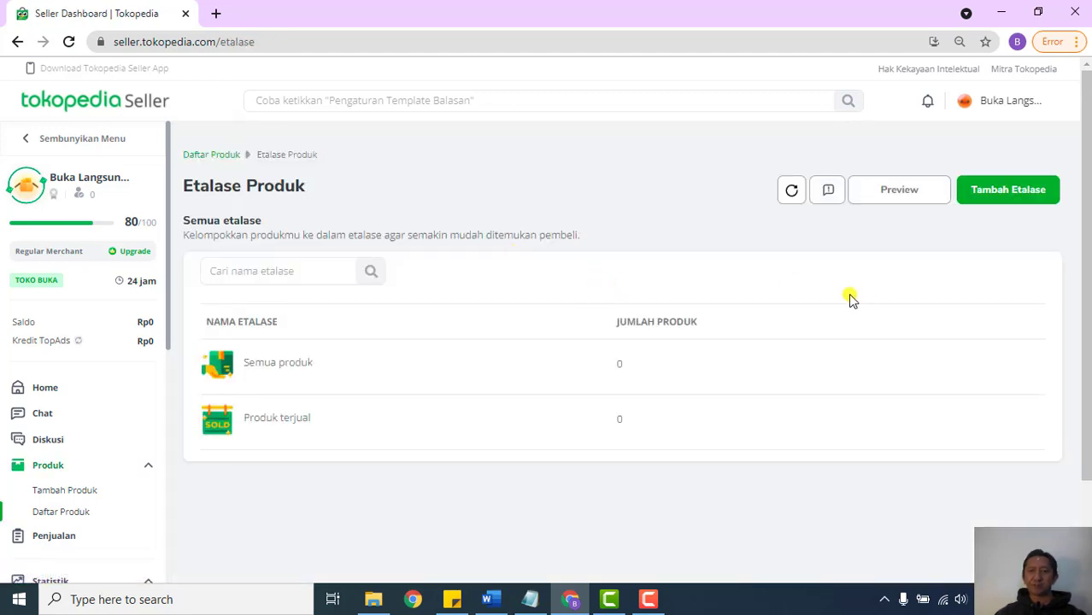
pyautogui.click(1008, 192)
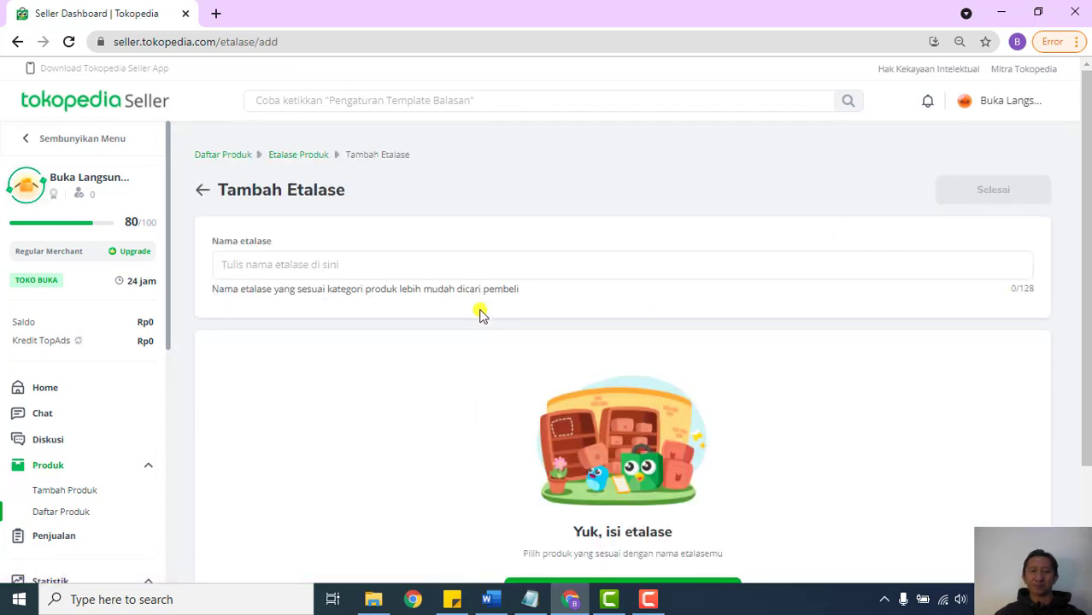
pyautogui.scroll(-1, 478, 313)
pyautogui.scroll(-1, 478, 313)
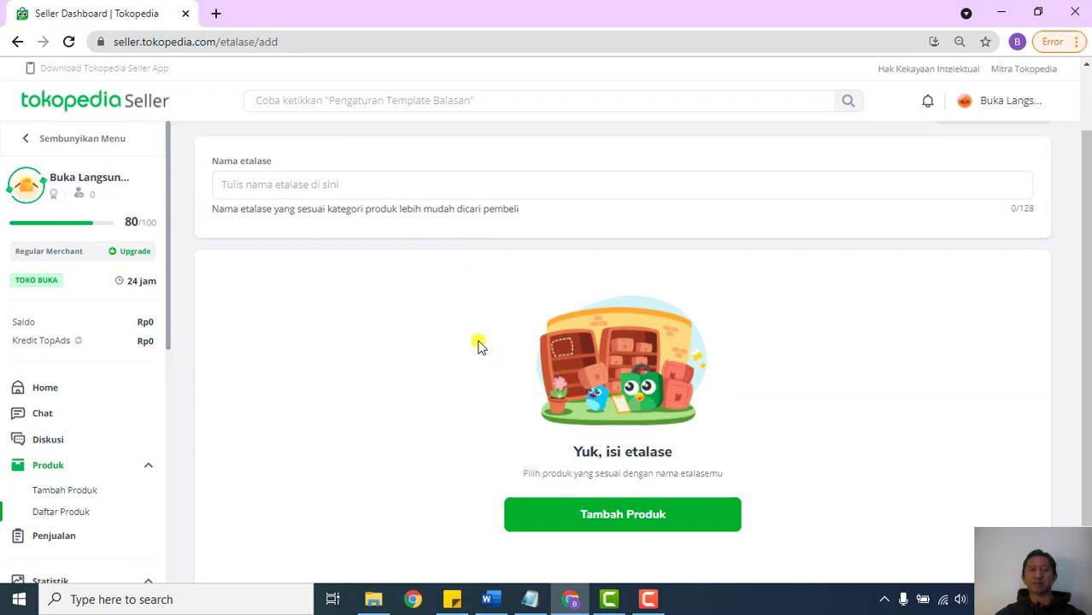
pyautogui.scroll(2, 479, 346)
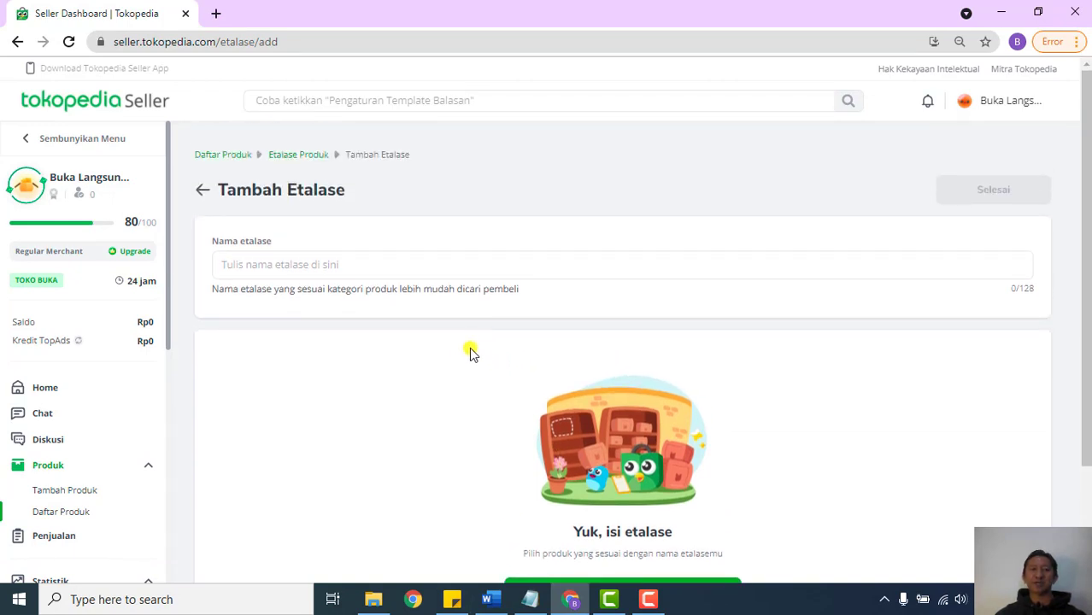
pyautogui.click(17, 41)
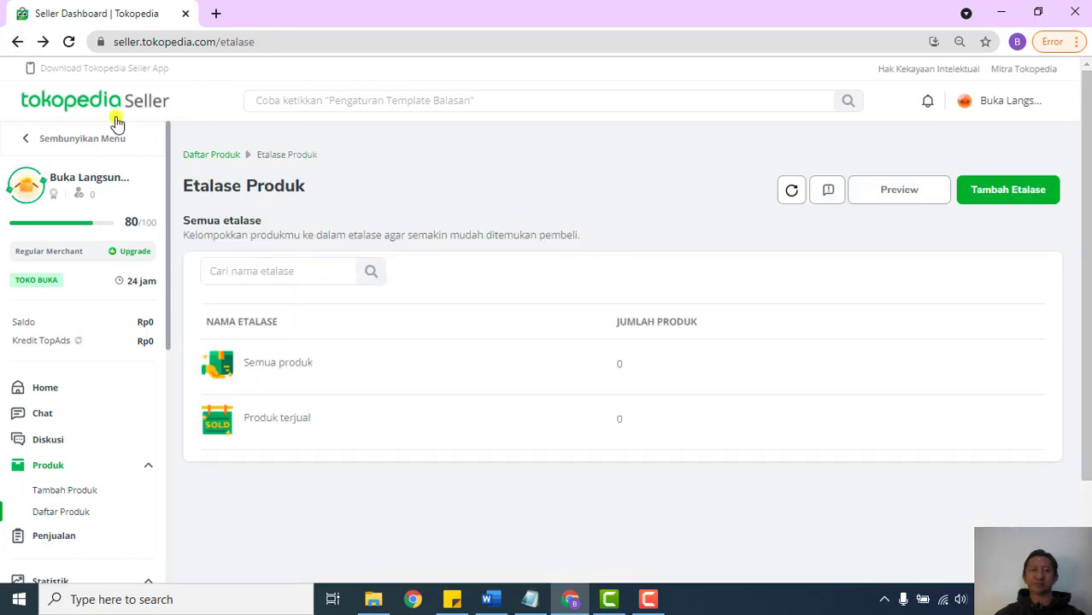
pyautogui.click(18, 41)
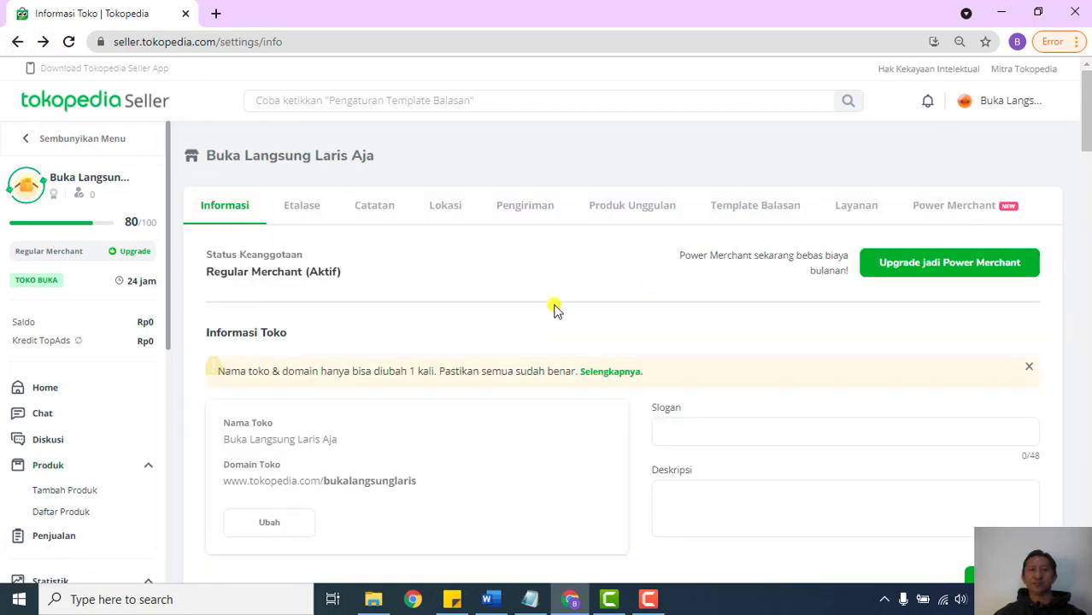
# View the empty Catatan notes tab, then the Lokasi tab showing 'Tidak Ada Lokasi'
pyautogui.click(393, 216)
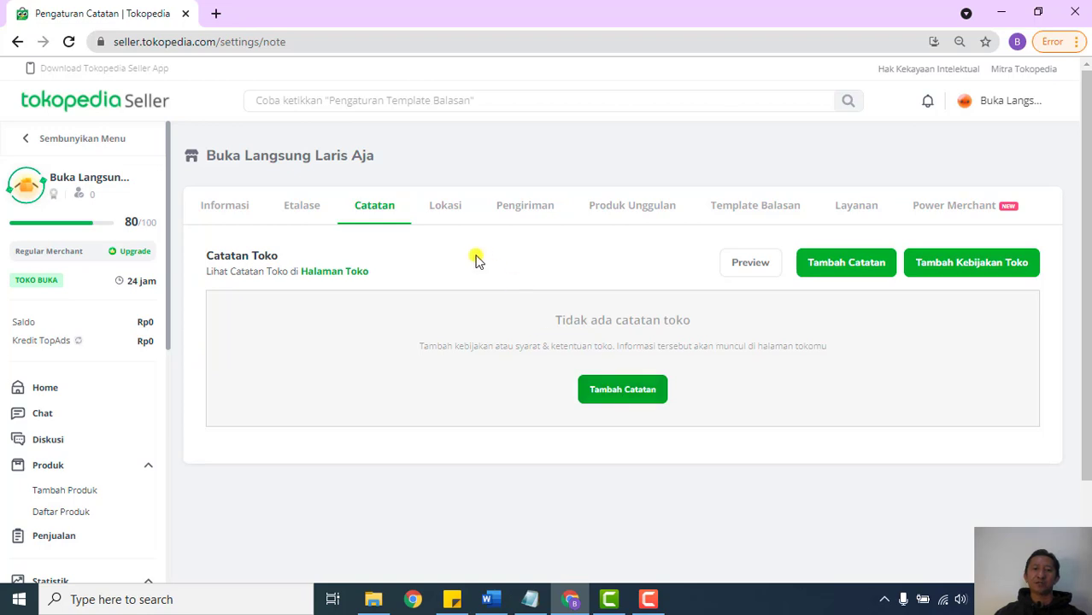
pyautogui.click(448, 211)
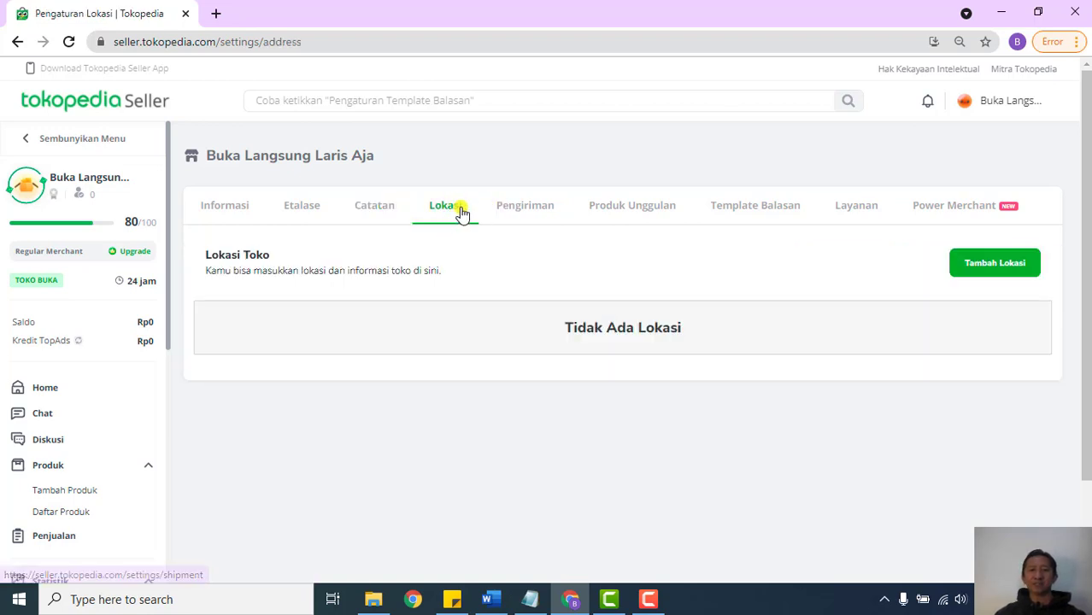
# In Pengiriman settings, edit Tandai Lokasi Penjemputan to bring up the pickup location map
pyautogui.click(526, 206)
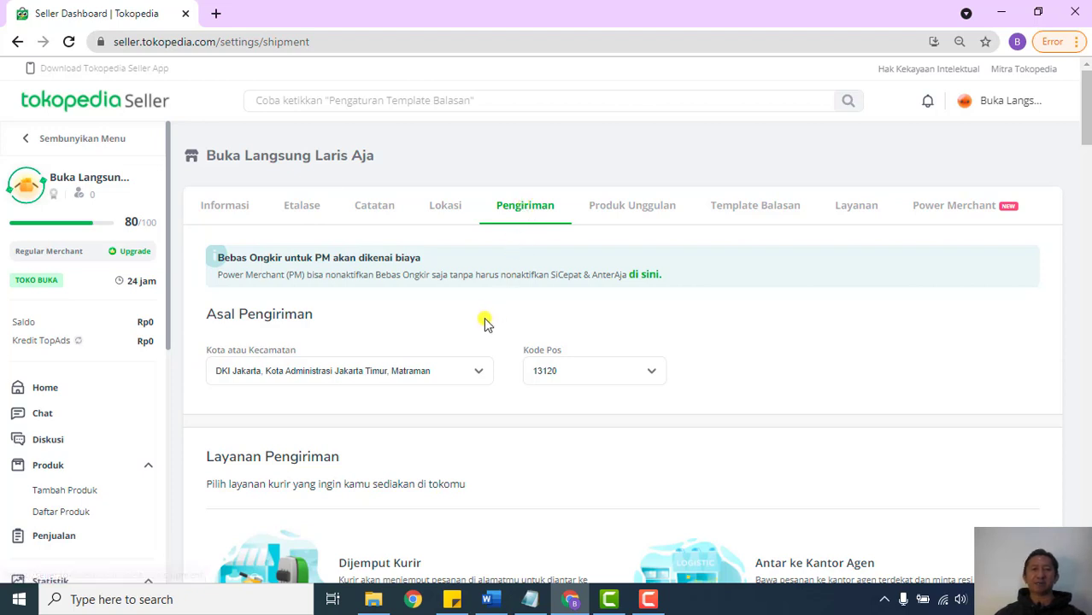
pyautogui.scroll(-1, 467, 335)
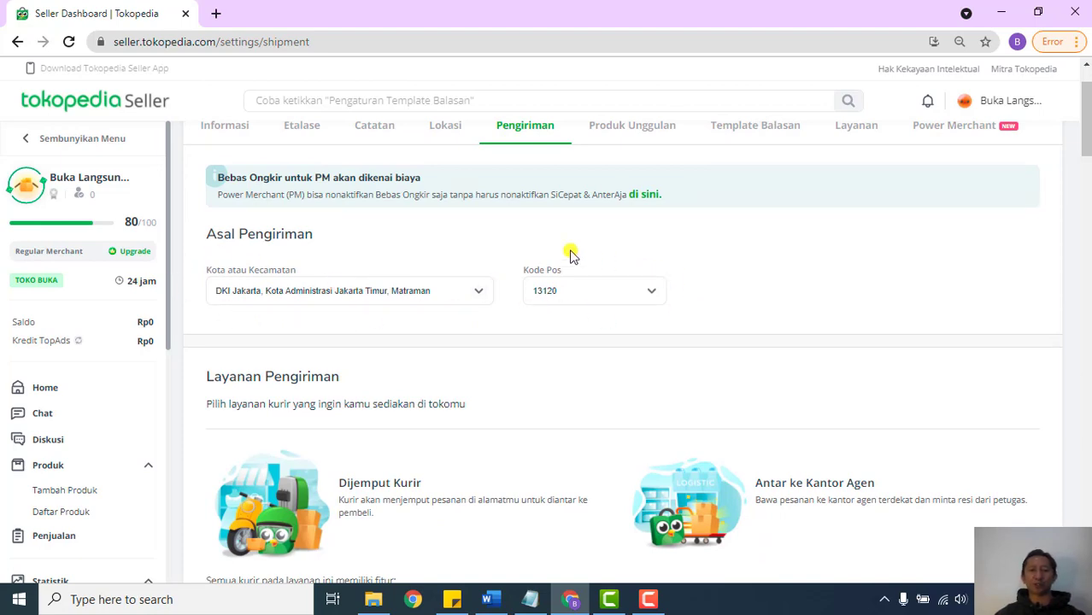
pyautogui.scroll(-3, 359, 295)
pyautogui.scroll(-10, 359, 295)
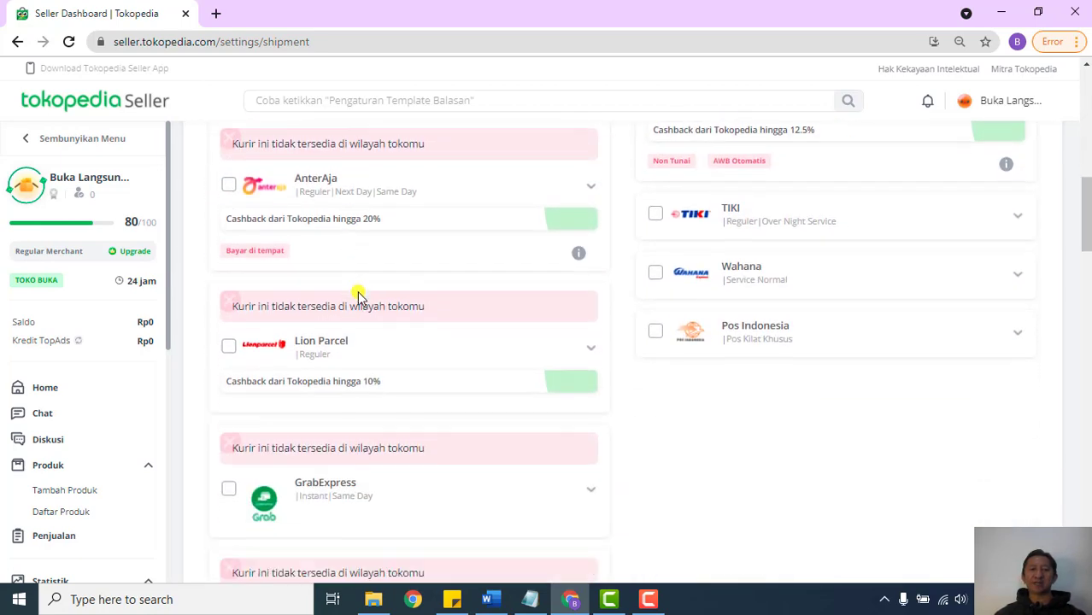
pyautogui.scroll(-3, 359, 295)
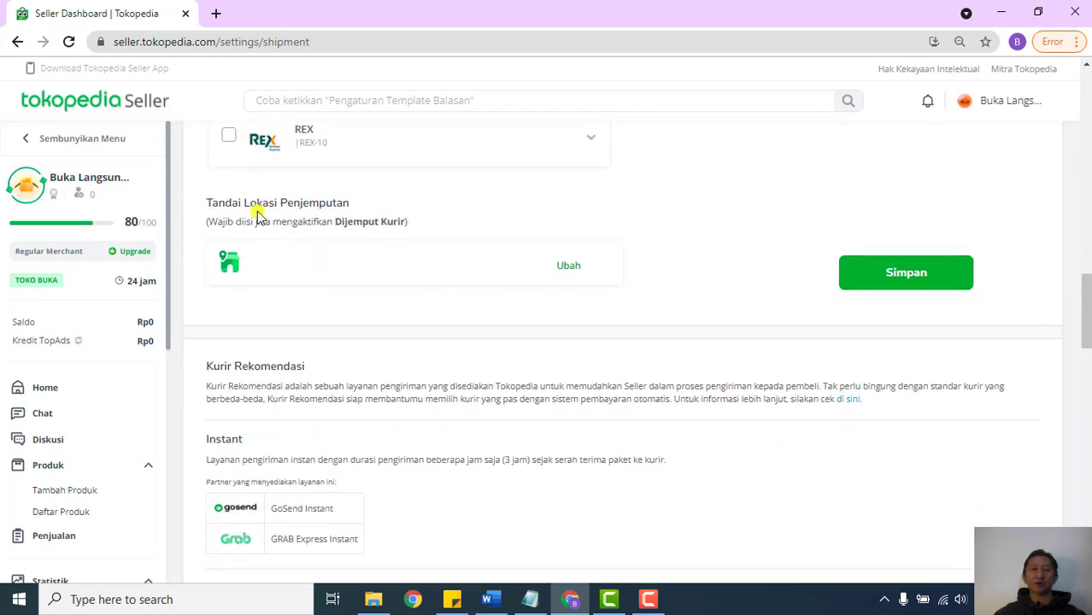
pyautogui.click(570, 272)
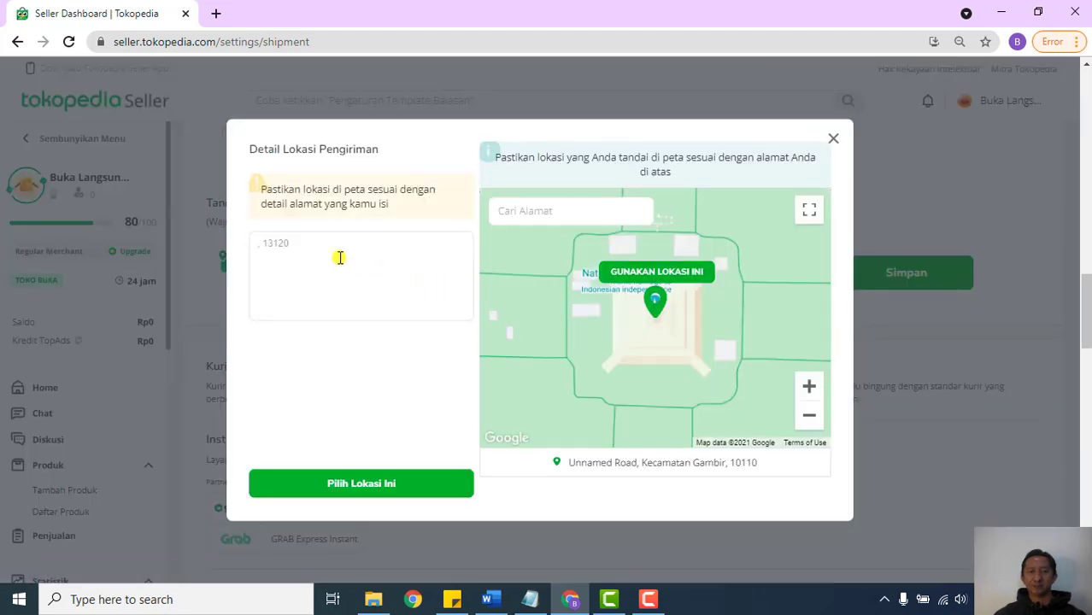
# Extend the pickup address text with its sub-district and Jakarta Timur
pyautogui.click(263, 245)
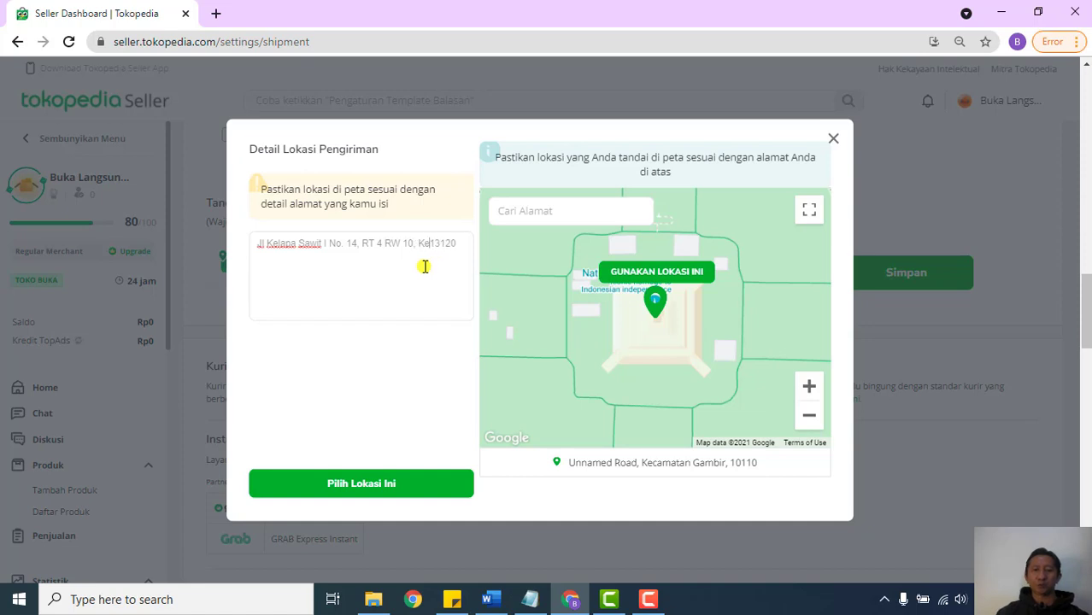
pyautogui.write('. Utan Kayu Selatan, Kec. Matraman, Jakarta T')
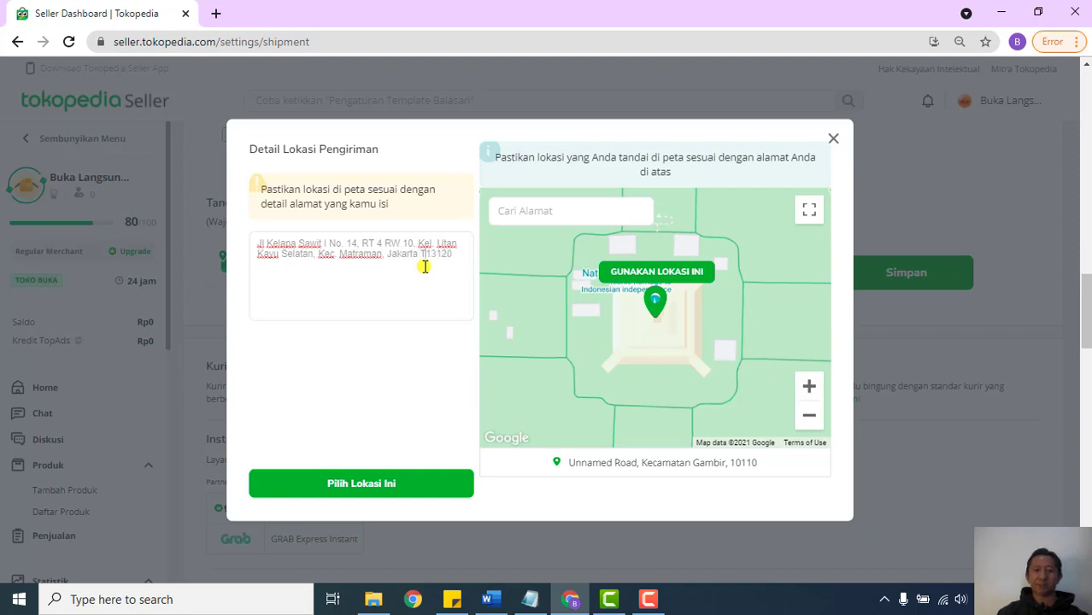
pyautogui.write('imur')
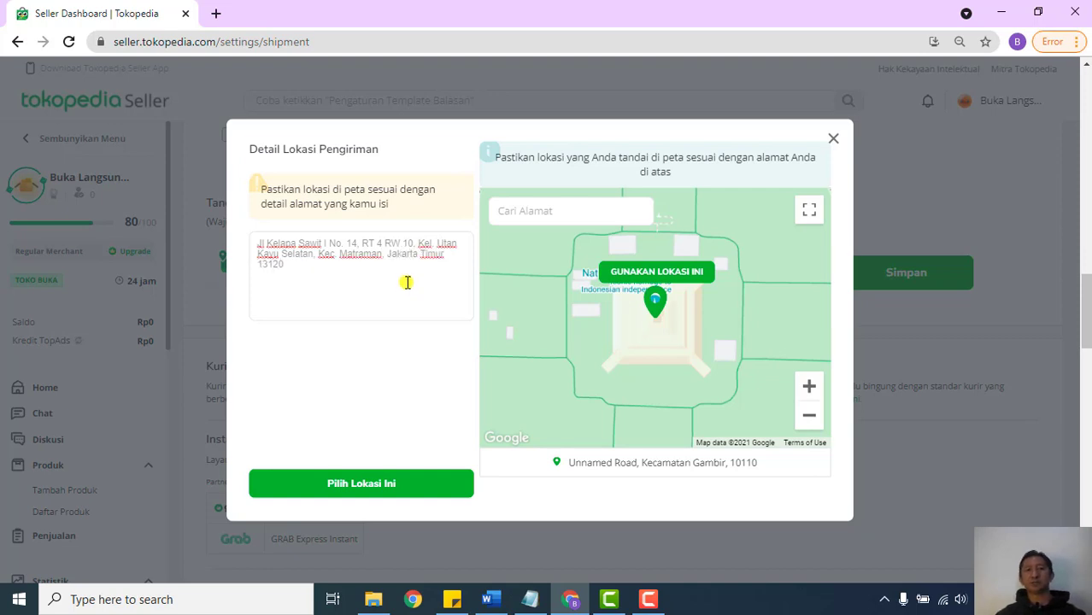
# Pin the pickup location to the Ayodropship Indonesia search result and save it
pyautogui.click(538, 210)
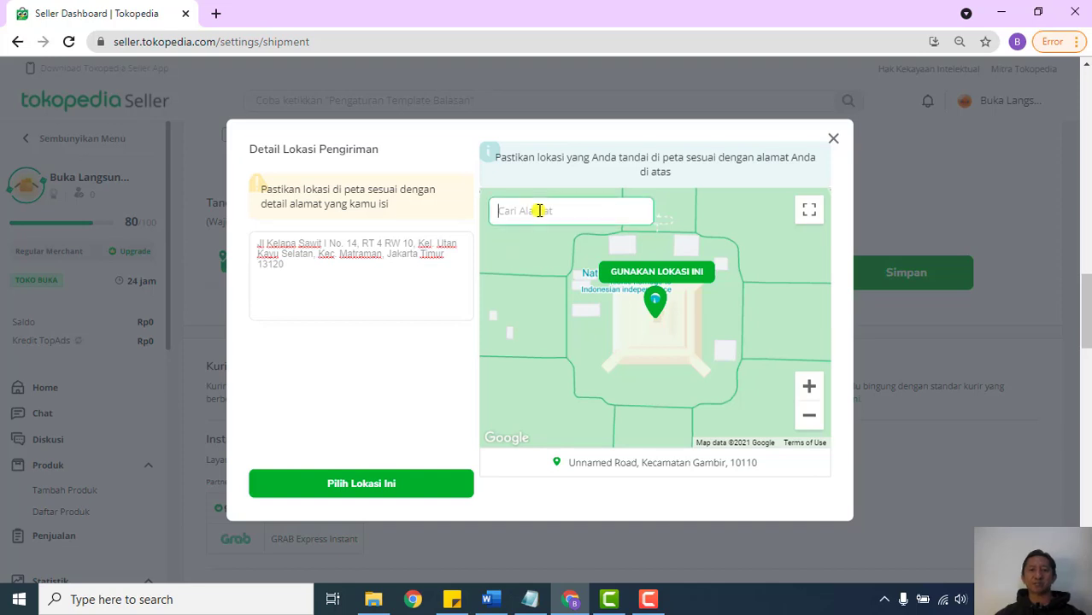
pyautogui.write('ayodropship')
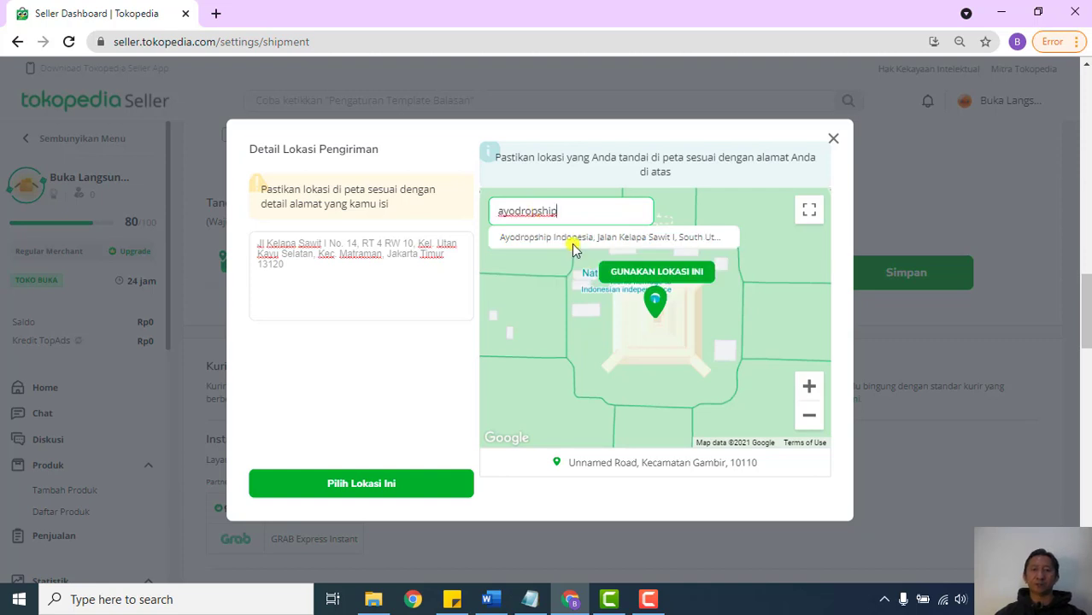
pyautogui.click(578, 237)
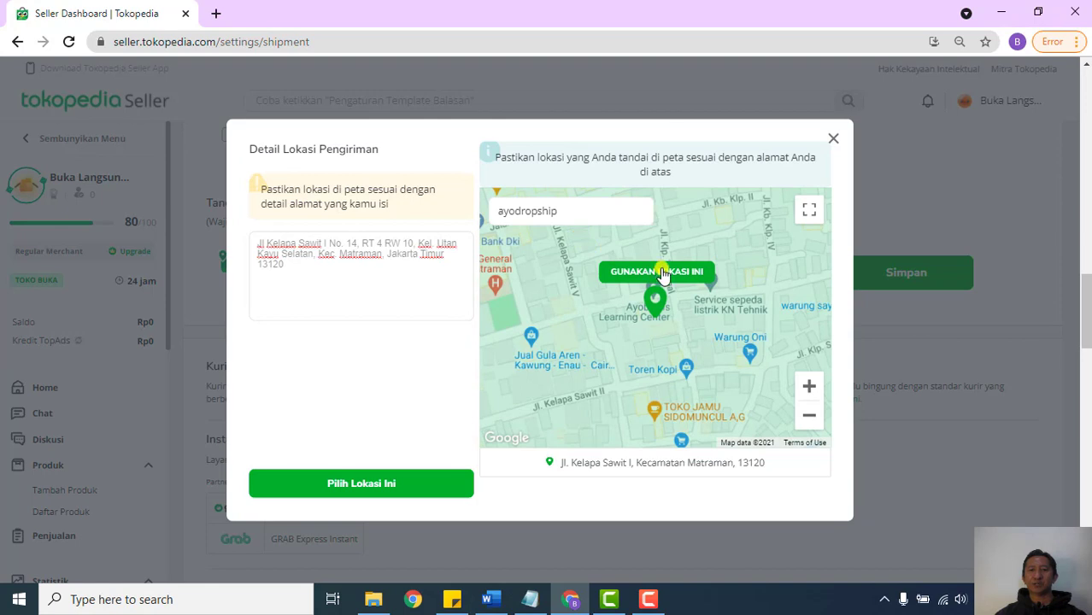
pyautogui.click(665, 272)
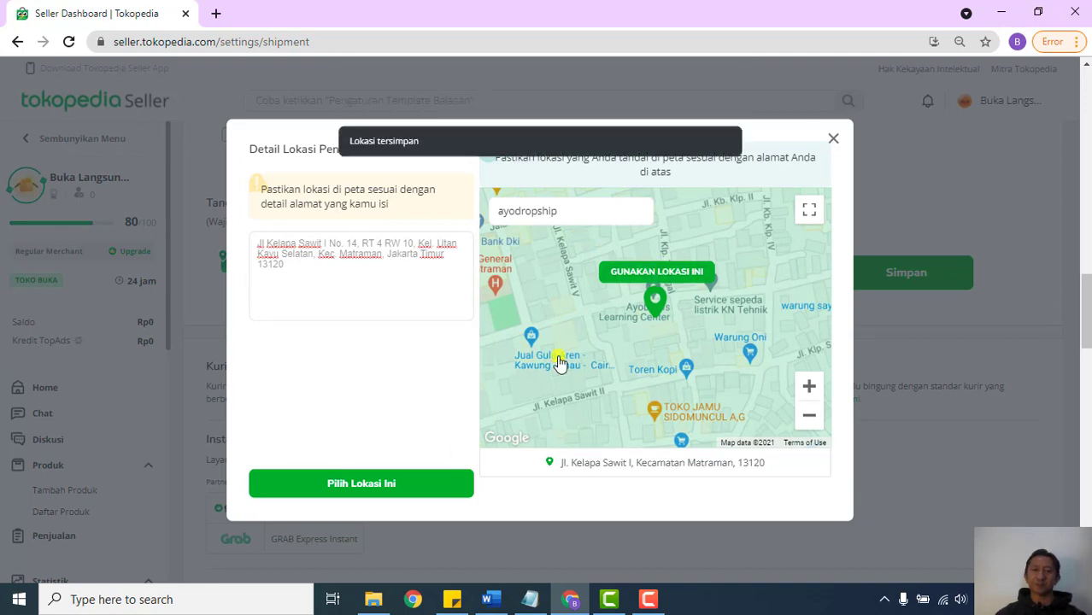
pyautogui.click(400, 487)
pyautogui.scroll(-1, 400, 488)
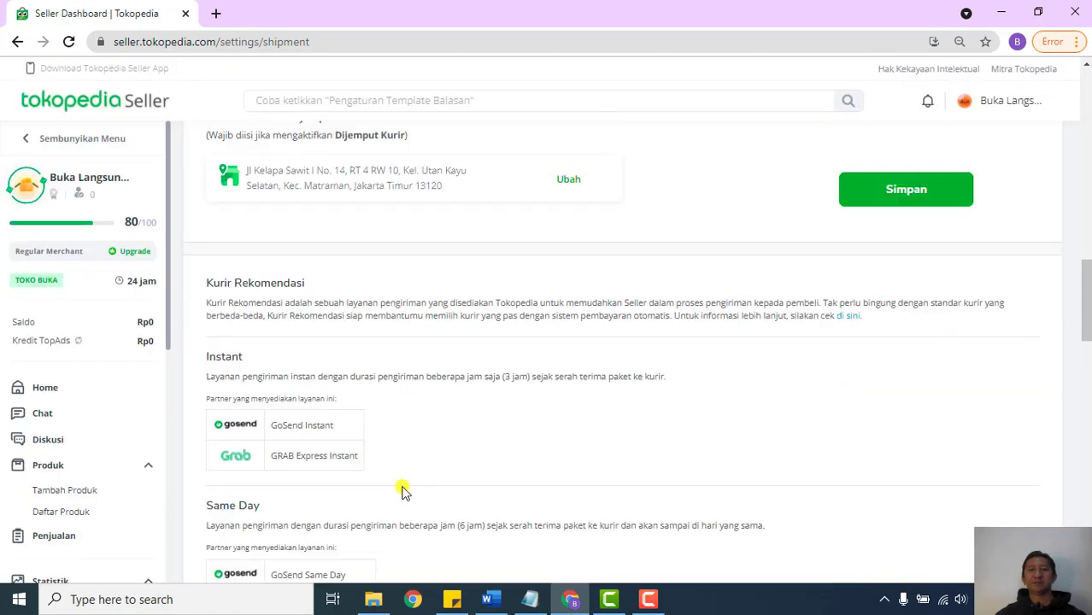
pyautogui.scroll(4, 677, 364)
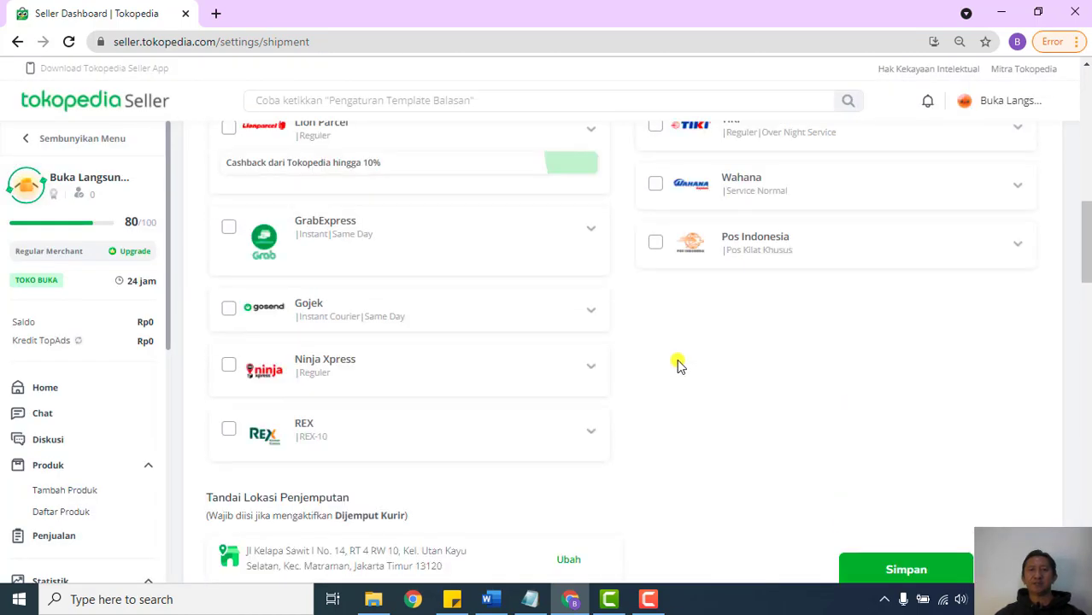
pyautogui.scroll(5, 677, 363)
pyautogui.scroll(-7, 677, 363)
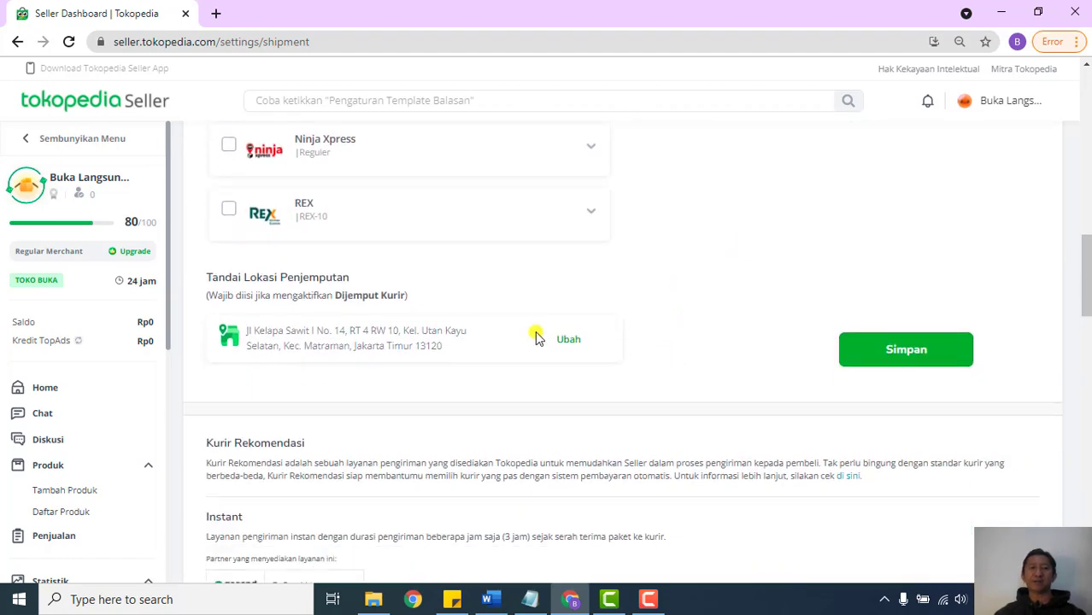
pyautogui.scroll(7, 536, 335)
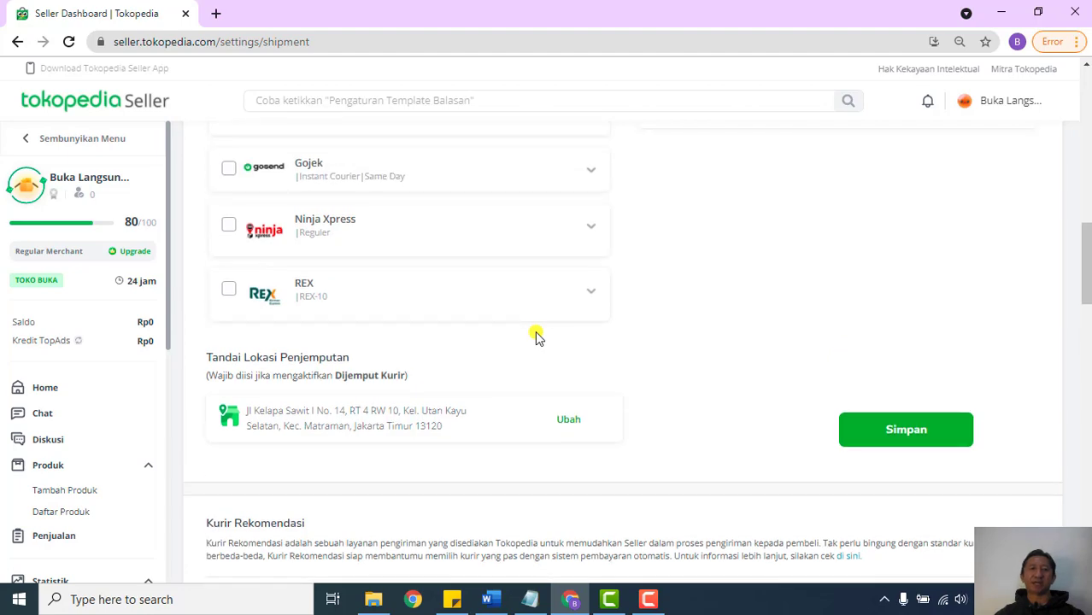
pyautogui.scroll(-4, 537, 336)
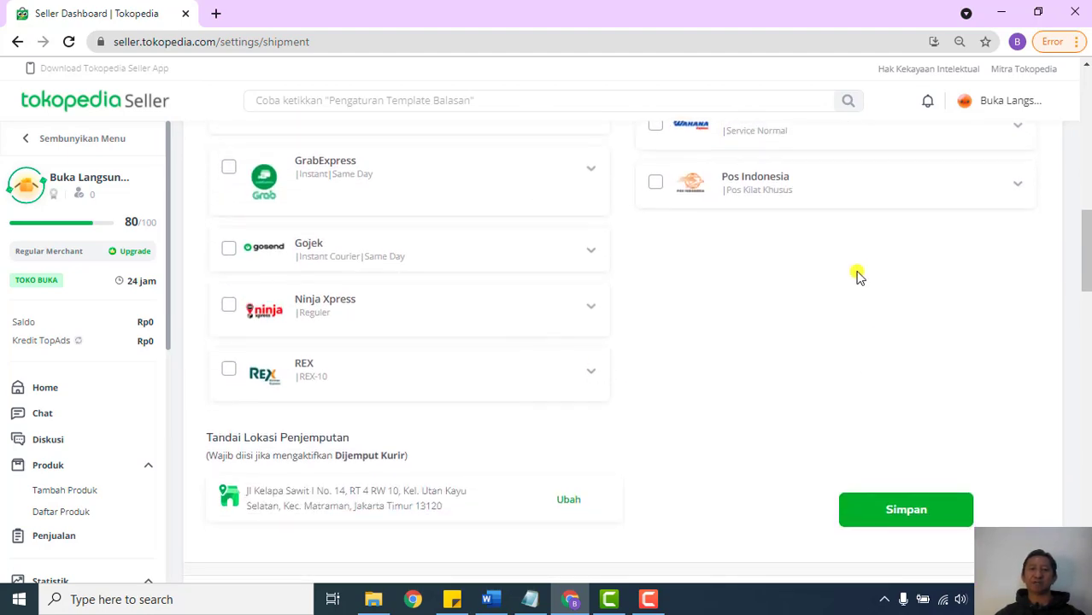
pyautogui.scroll(4, 649, 329)
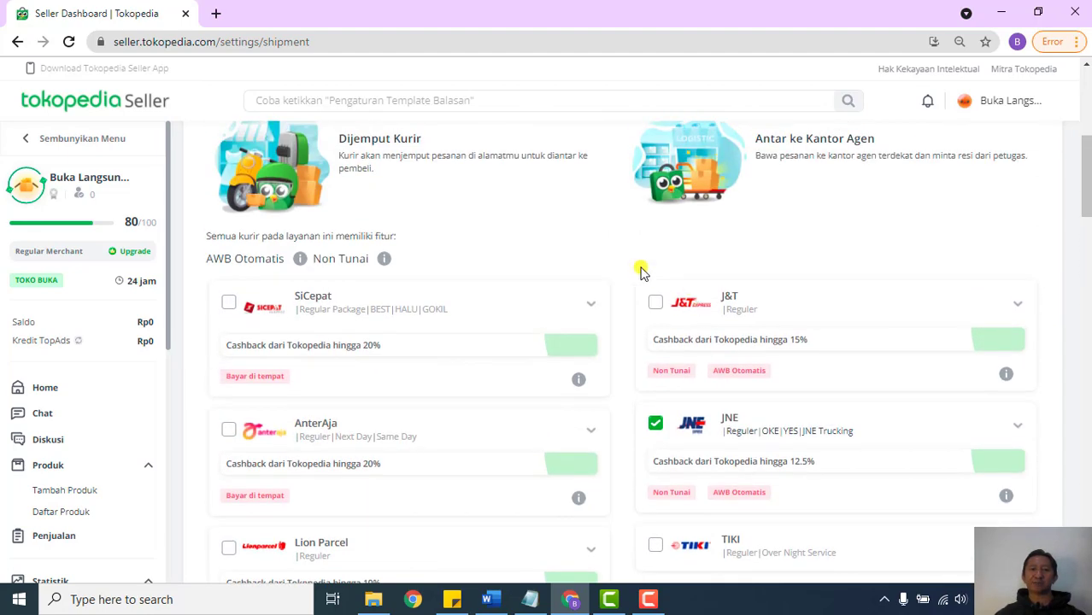
# Enable the SiCepat courier with all of its services
pyautogui.scroll(-2, 226, 376)
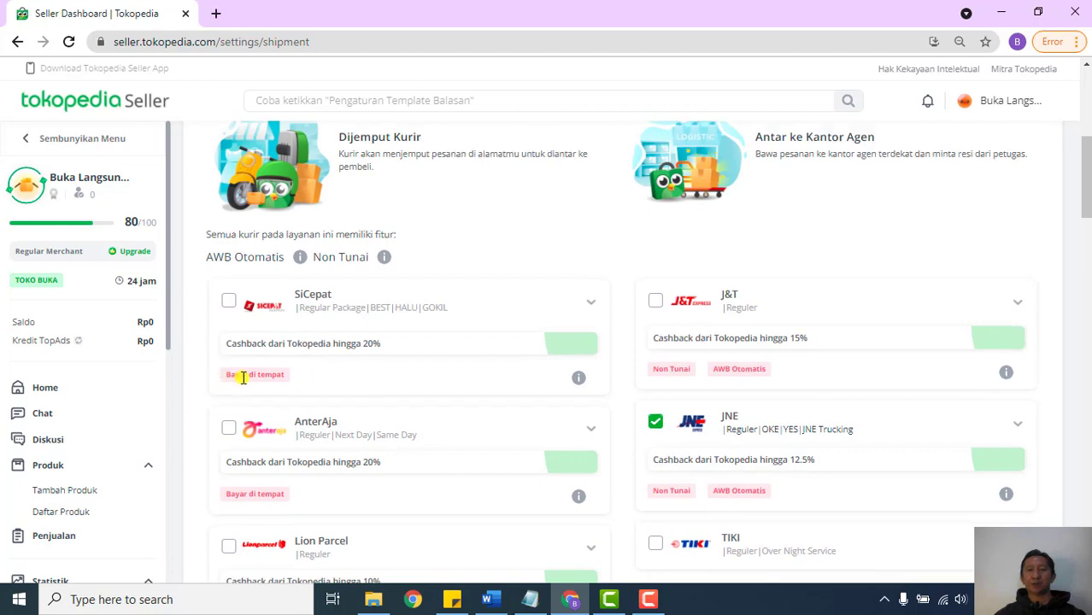
pyautogui.scroll(-3, 281, 449)
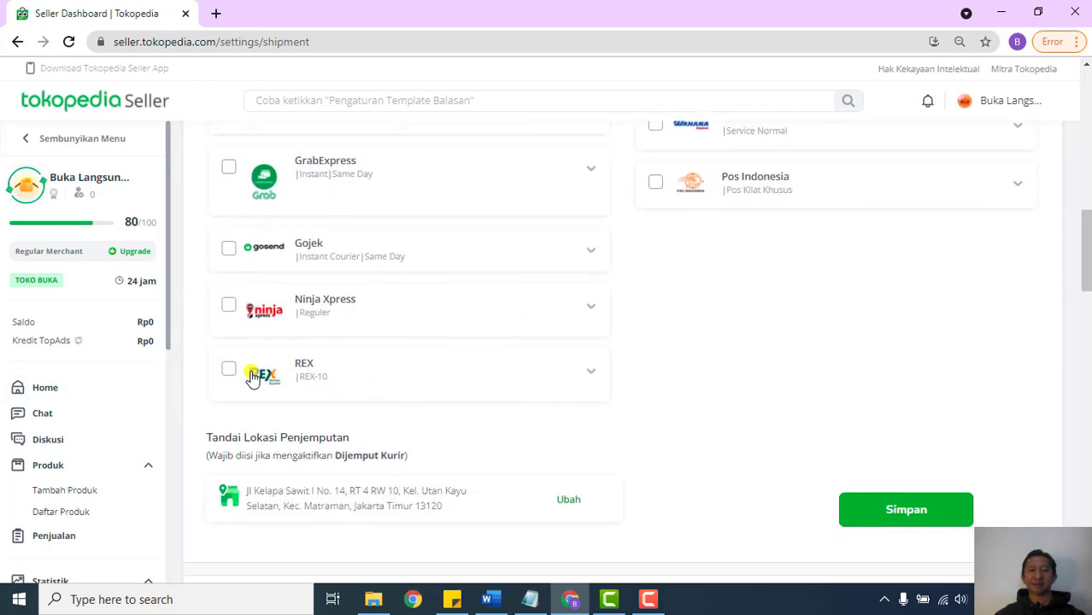
pyautogui.scroll(2, 593, 387)
pyautogui.scroll(3, 592, 385)
pyautogui.scroll(-1, 593, 312)
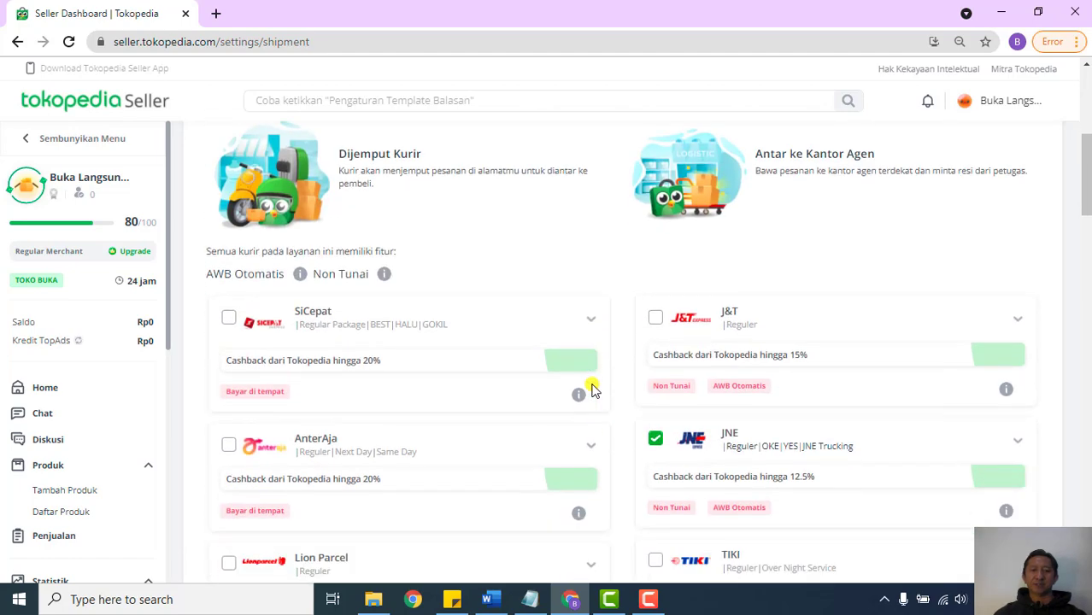
pyautogui.click(229, 305)
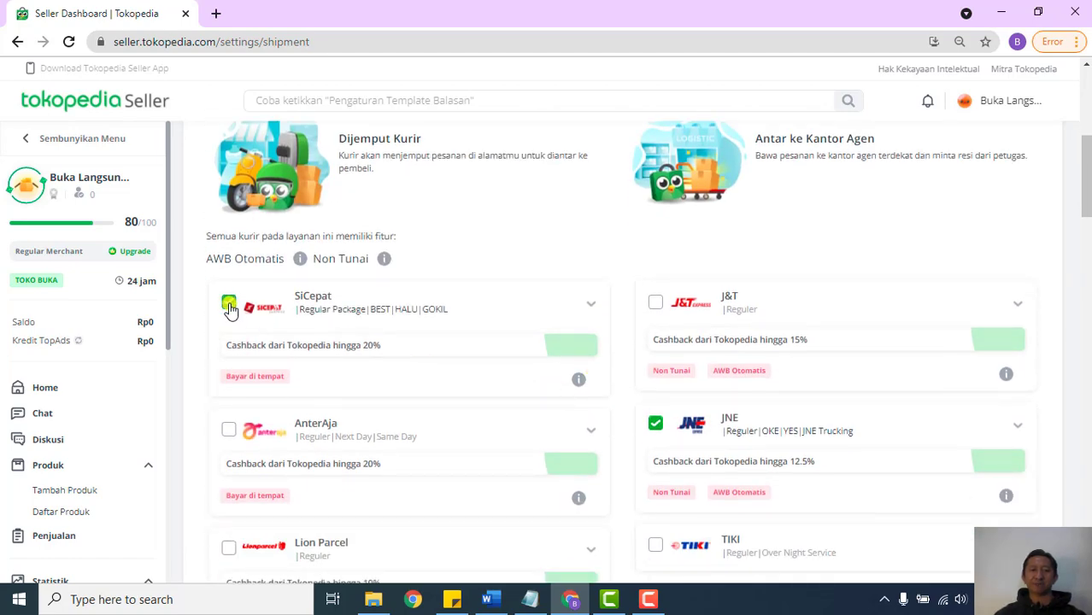
pyautogui.scroll(-1, 547, 368)
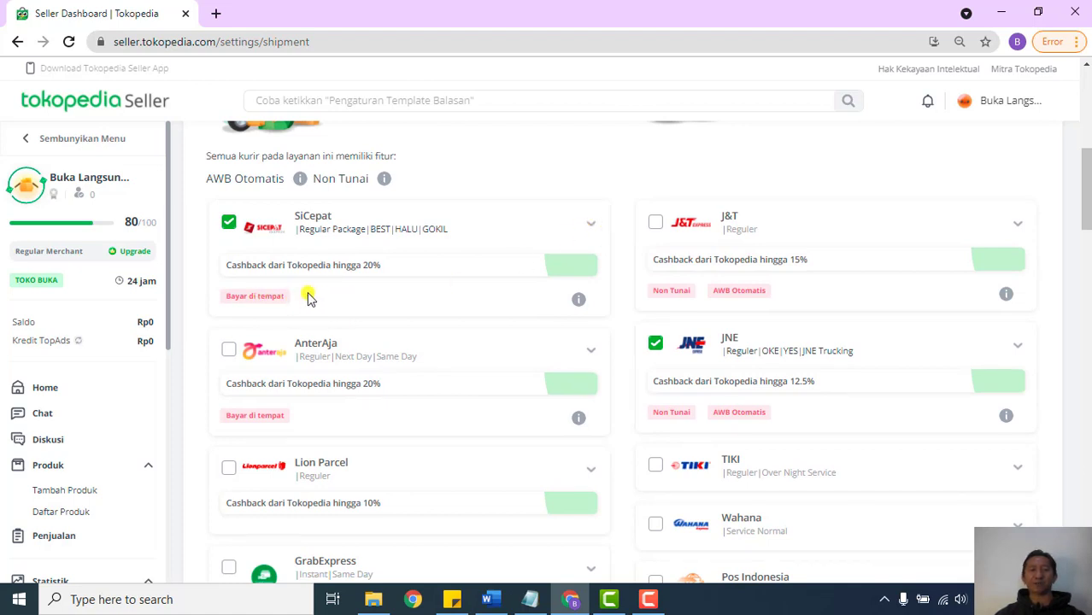
pyautogui.click(590, 224)
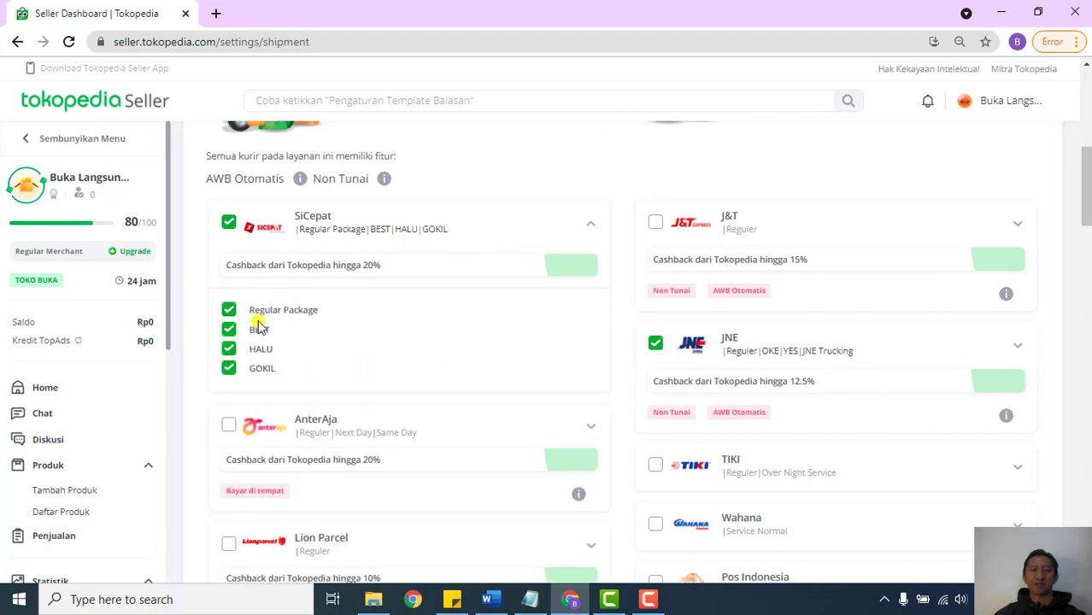
pyautogui.click(229, 224)
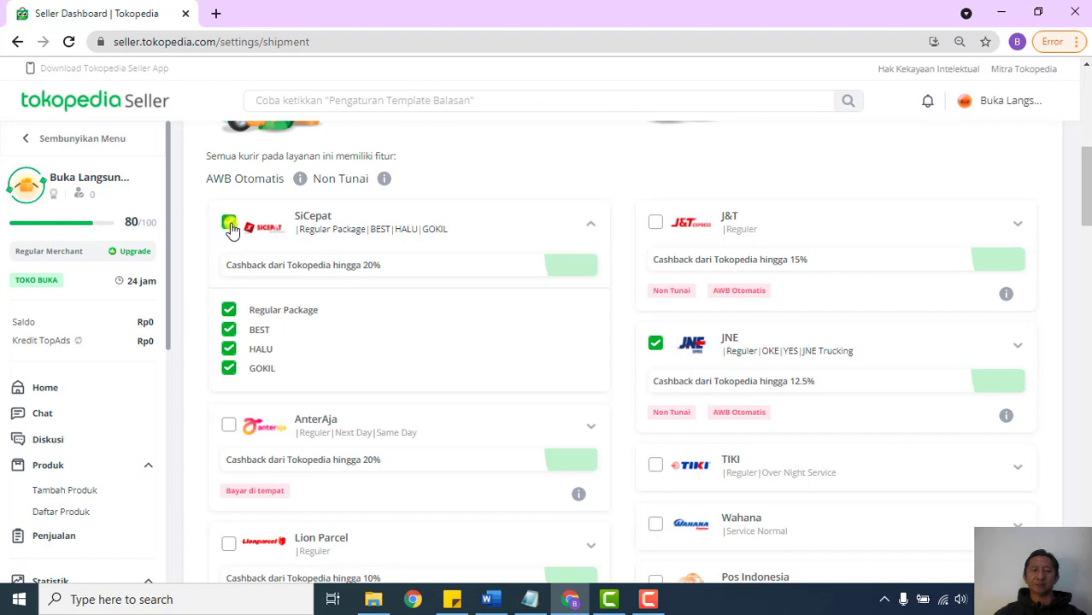
pyautogui.click(591, 224)
# Enable AnterAja, Lion Parcel, GrabExpress, Gojek and Ninja Xpress couriers
pyautogui.click(228, 350)
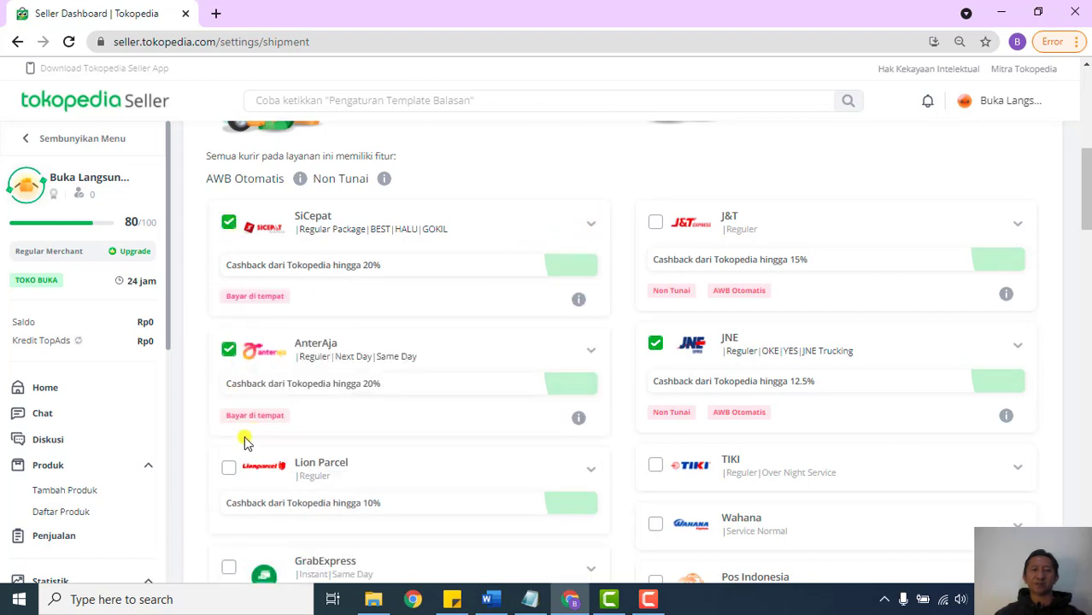
pyautogui.click(229, 468)
pyautogui.scroll(2, 319, 304)
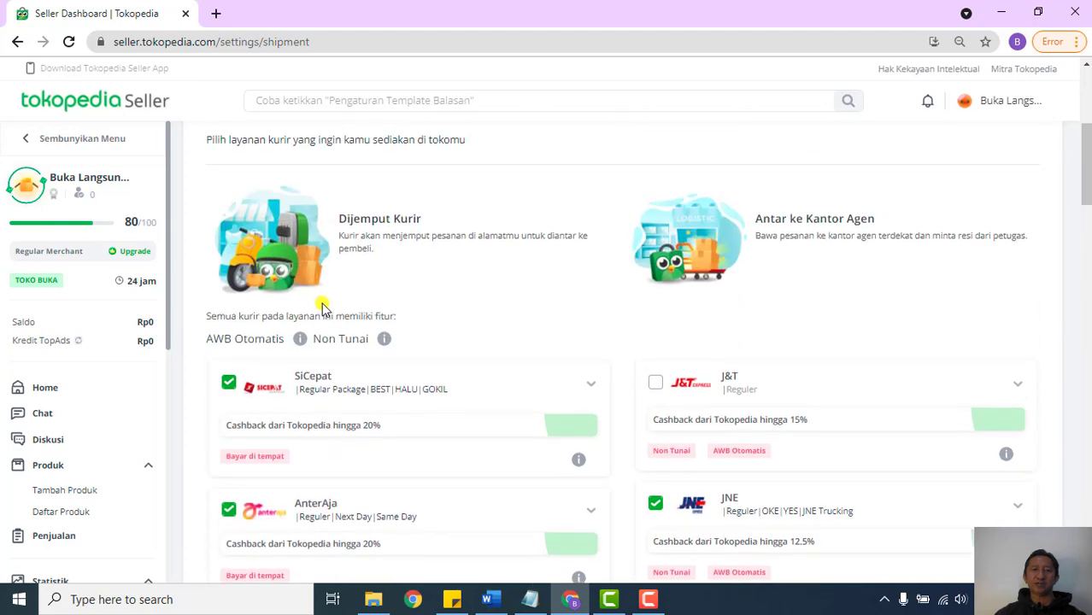
pyautogui.scroll(-5, 318, 378)
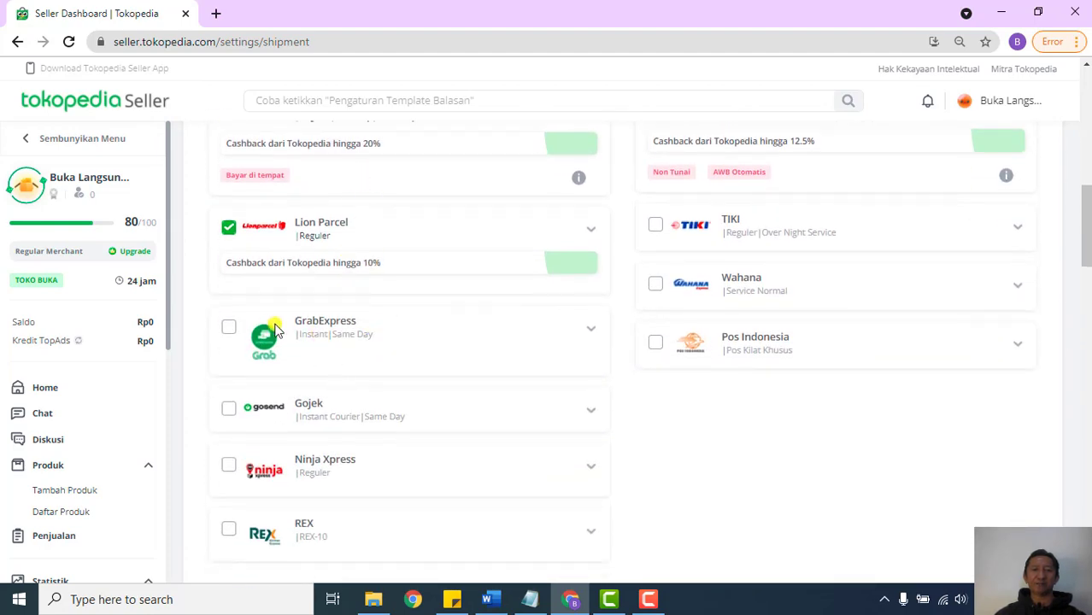
pyautogui.click(230, 330)
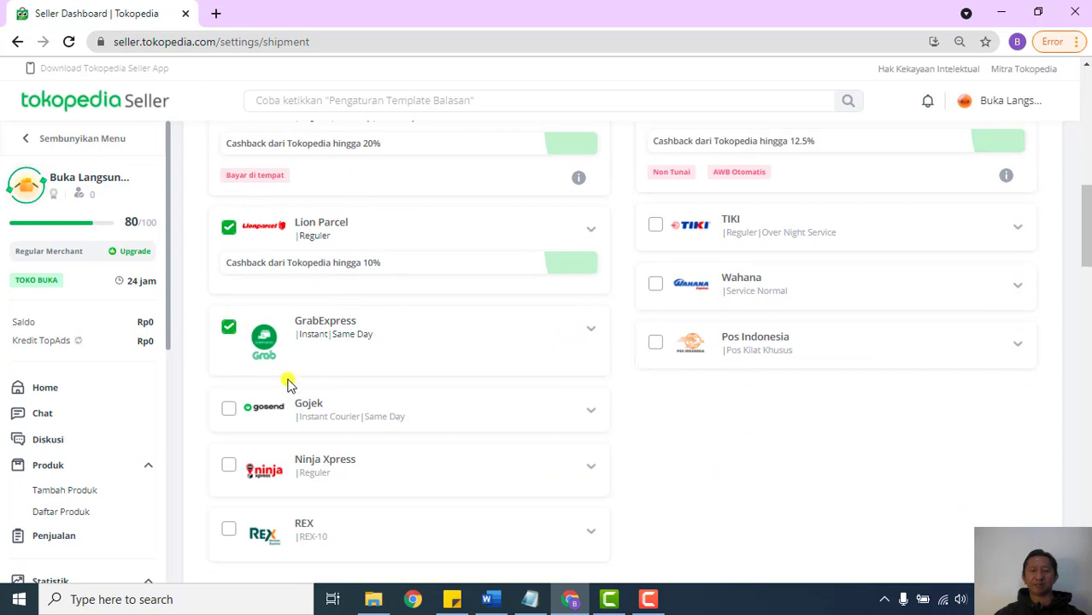
pyautogui.click(228, 414)
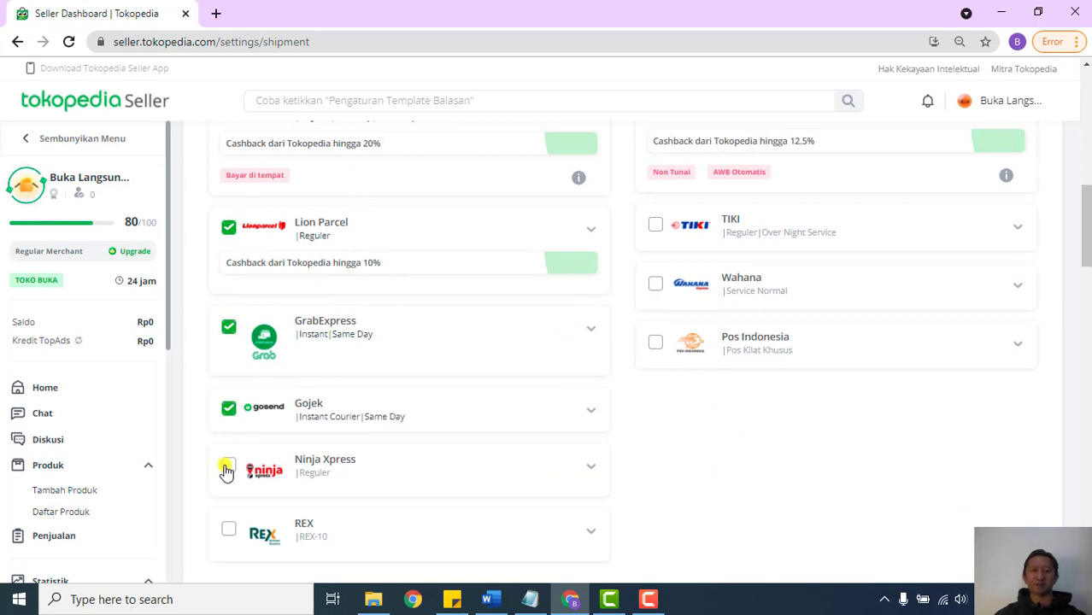
pyautogui.click(228, 466)
pyautogui.scroll(-1, 658, 469)
pyautogui.scroll(5, 752, 479)
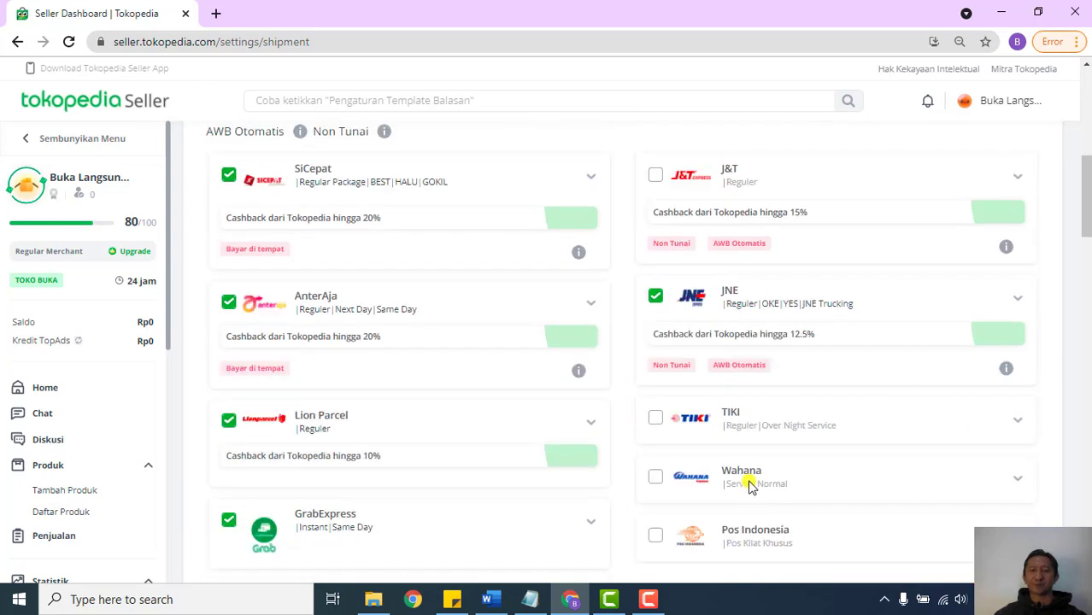
pyautogui.scroll(-3, 773, 474)
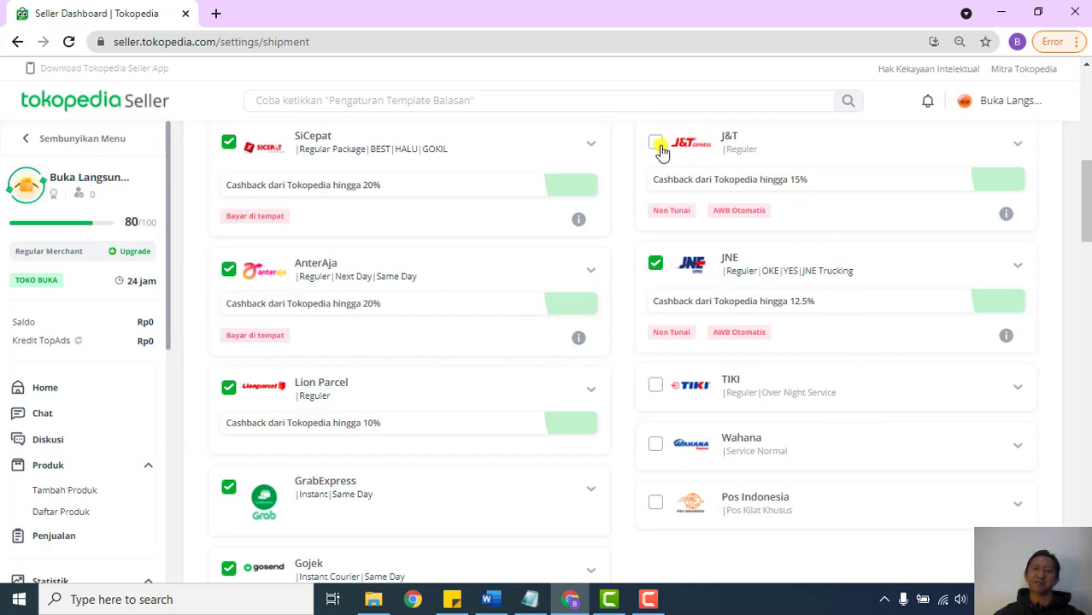
# Enable the J&T, TIKI, Wahana and Pos Indonesia couriers
pyautogui.click(655, 385)
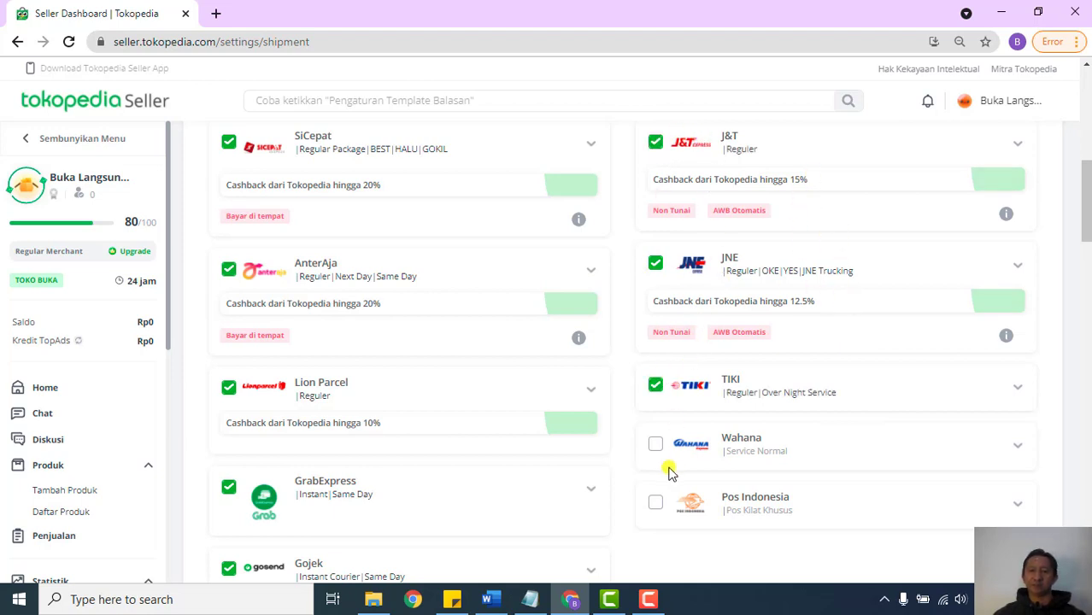
pyautogui.click(655, 447)
pyautogui.click(656, 502)
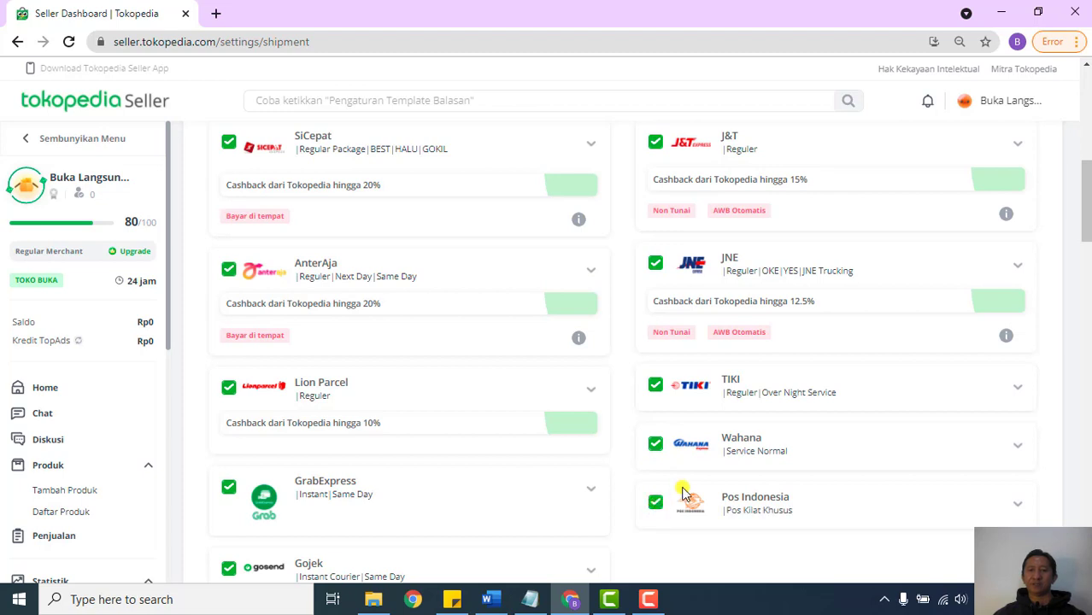
pyautogui.scroll(-2, 684, 493)
pyautogui.scroll(3, 684, 494)
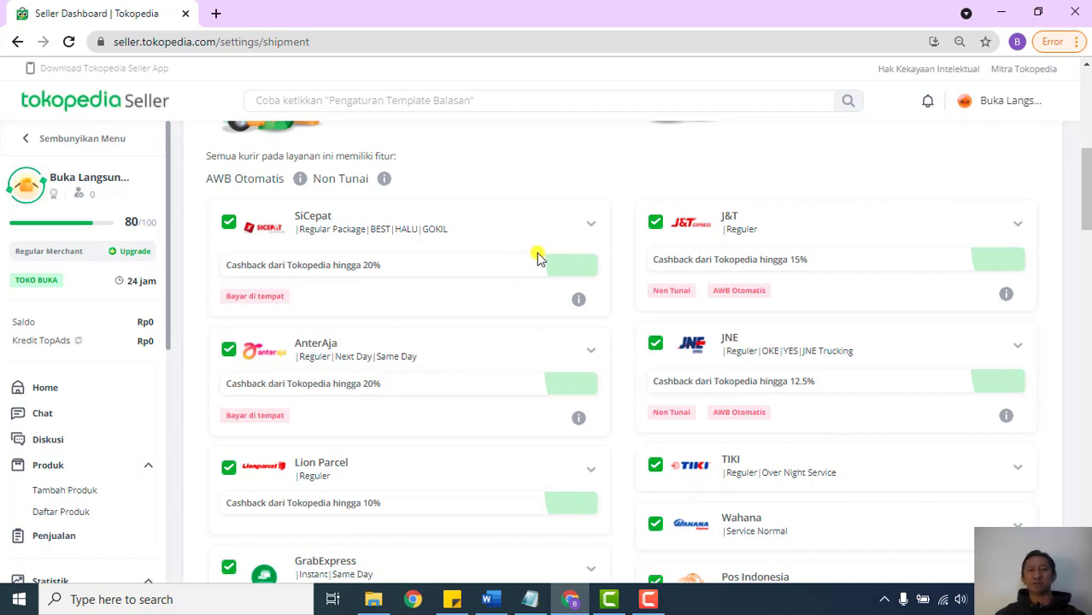
# Save the shipping settings until the success confirmation appears
pyautogui.scroll(-1, 488, 185)
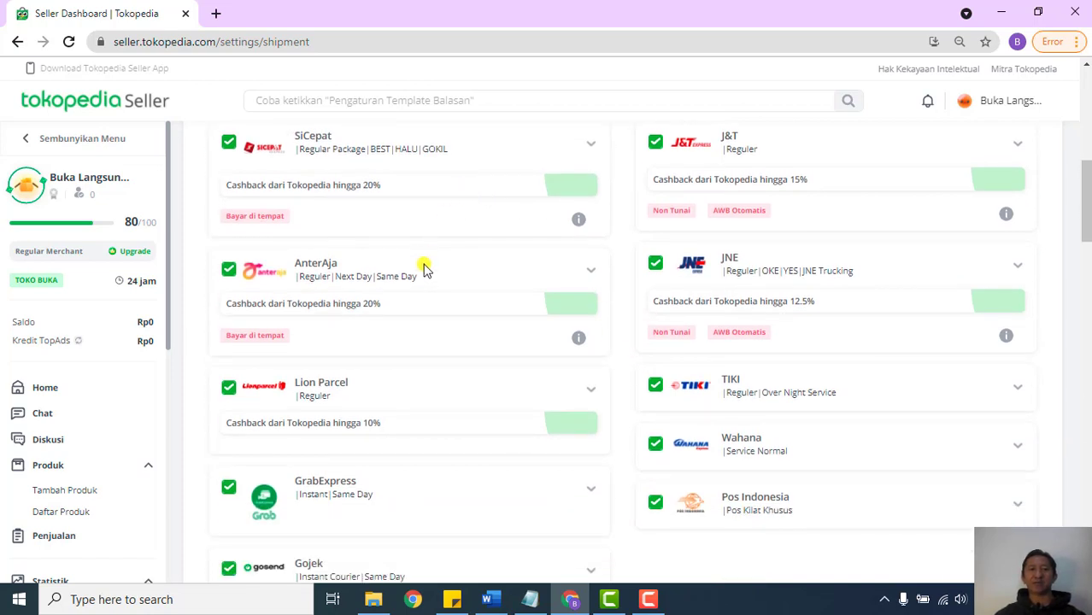
pyautogui.scroll(-1, 427, 287)
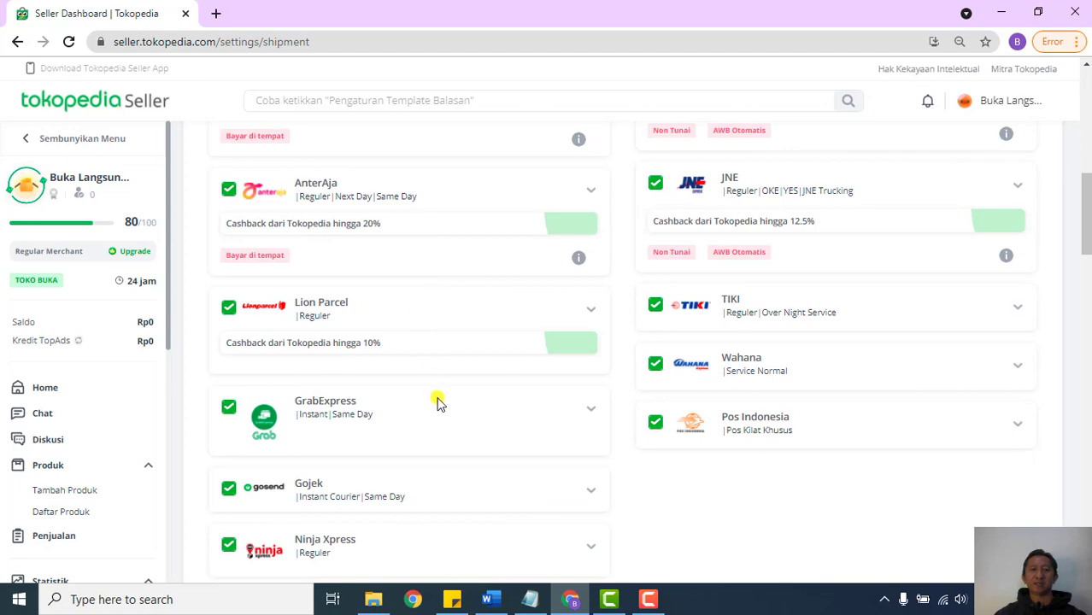
pyautogui.scroll(-1, 439, 403)
pyautogui.scroll(3, 434, 208)
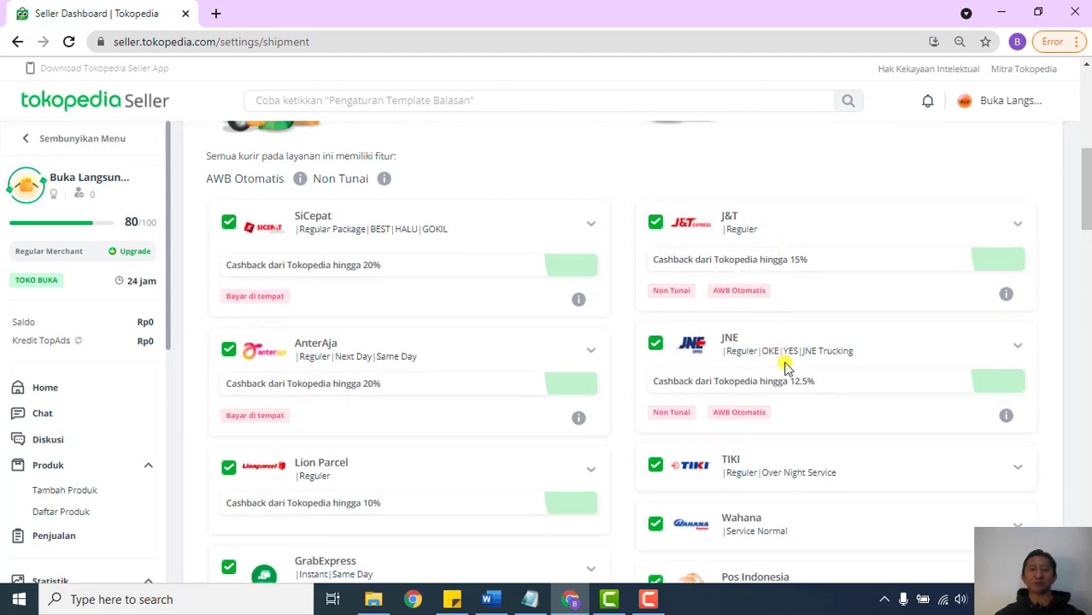
pyautogui.scroll(-1, 787, 366)
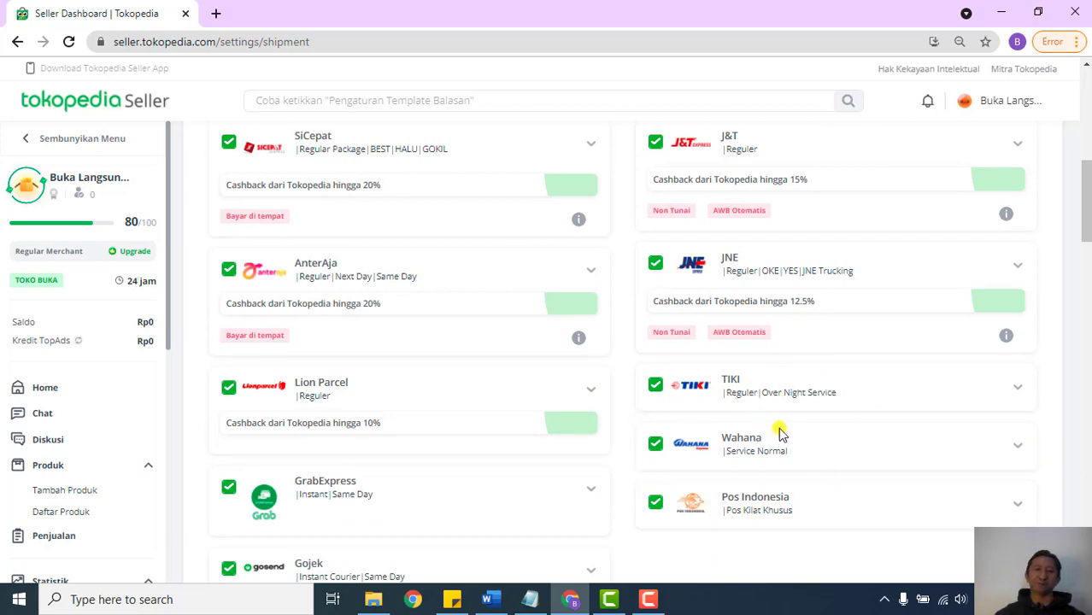
pyautogui.scroll(4, 763, 423)
pyautogui.scroll(-10, 764, 423)
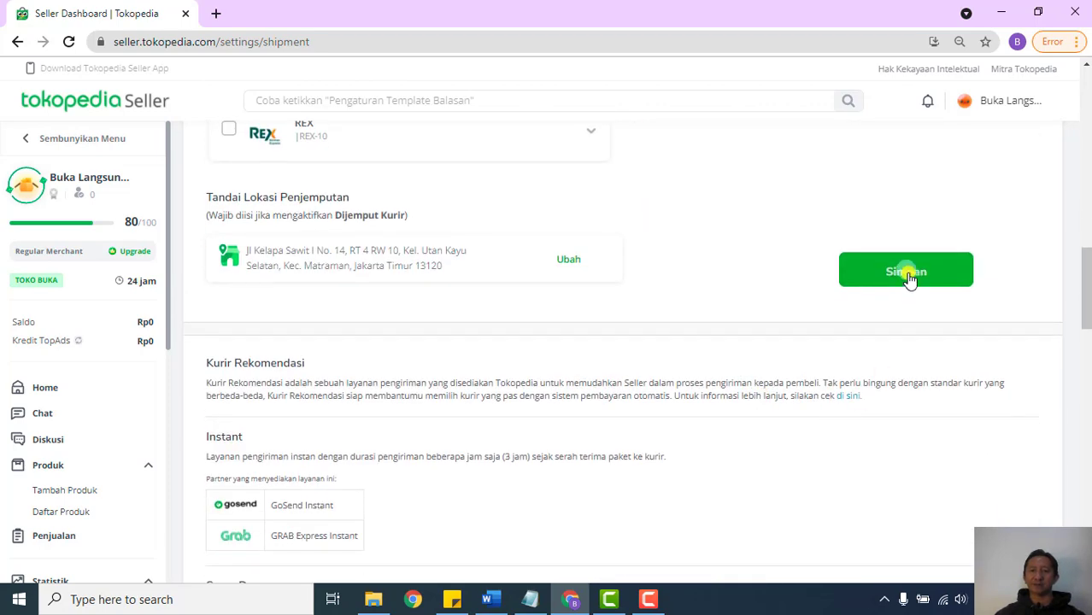
pyautogui.click(909, 275)
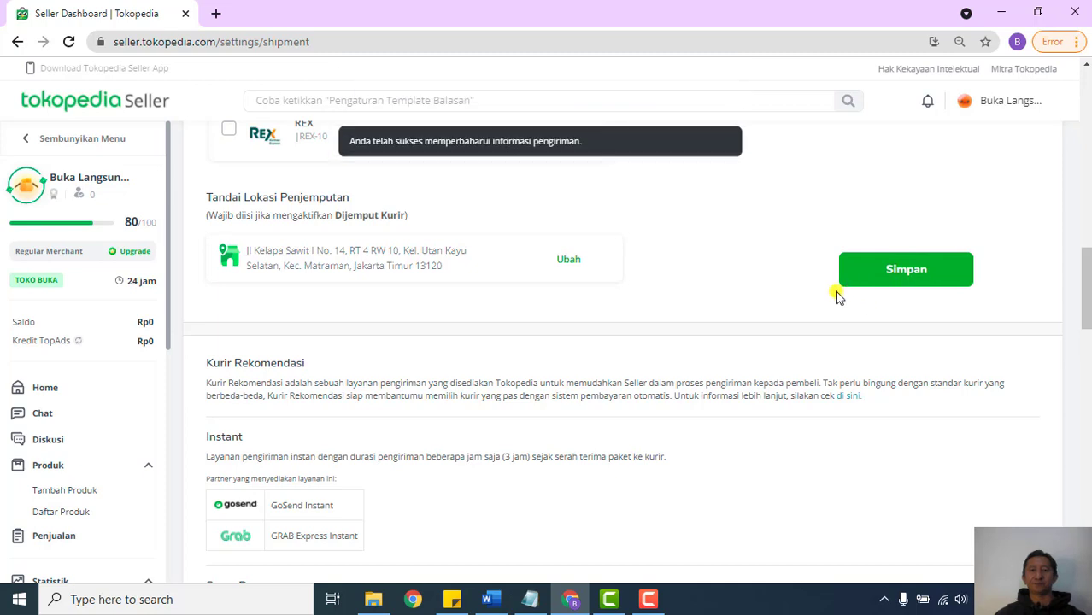
pyautogui.click(901, 271)
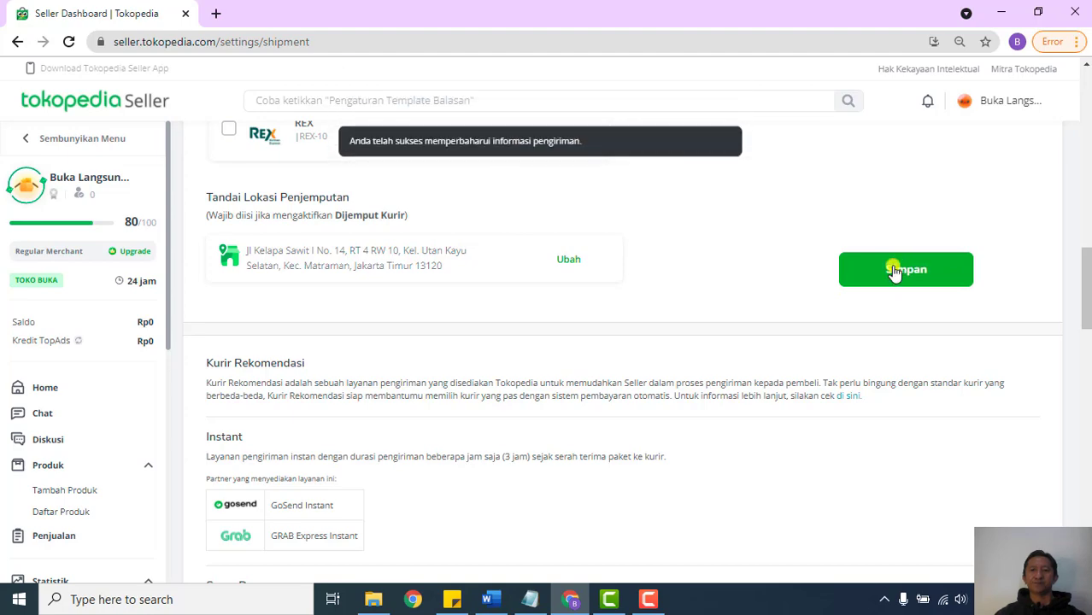
pyautogui.scroll(10, 748, 293)
pyautogui.scroll(3, 753, 296)
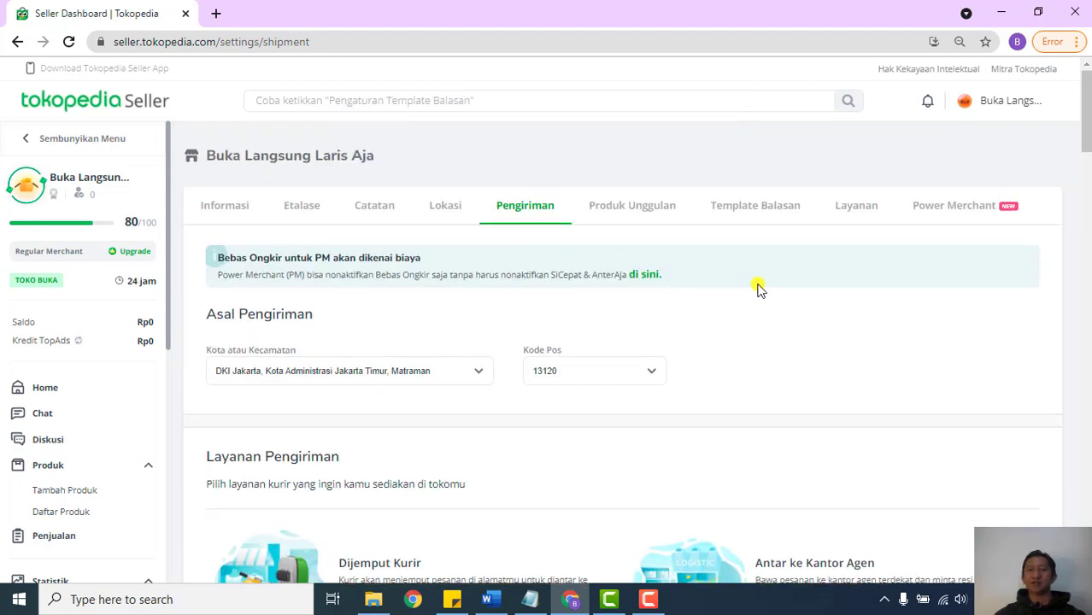
# Check the Template Balasan settings, then open Daftar Produk and dismiss the showcase tip
pyautogui.click(773, 212)
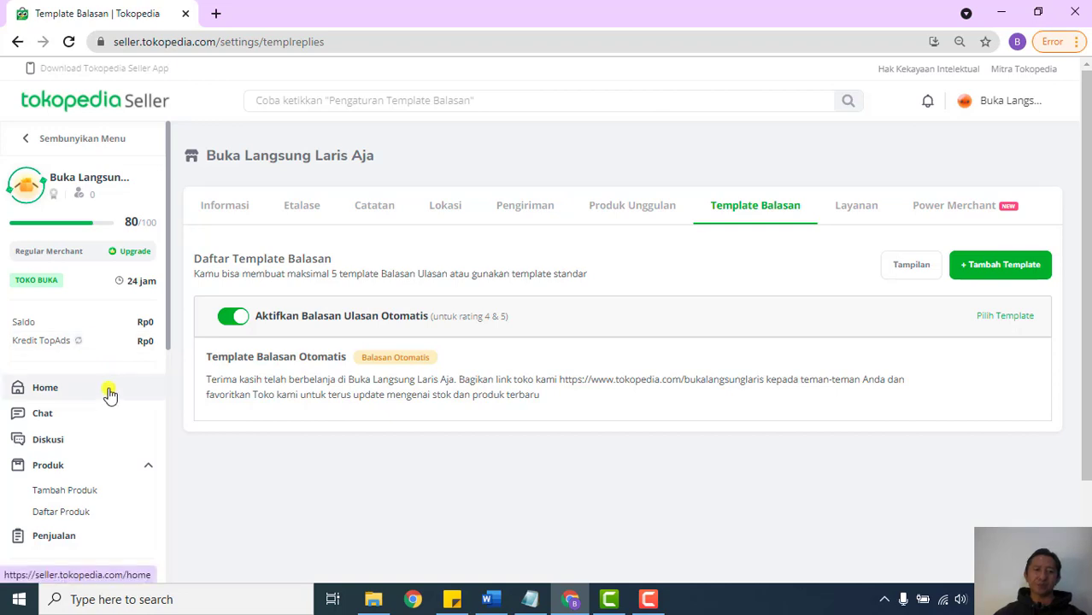
pyautogui.scroll(-1, 113, 400)
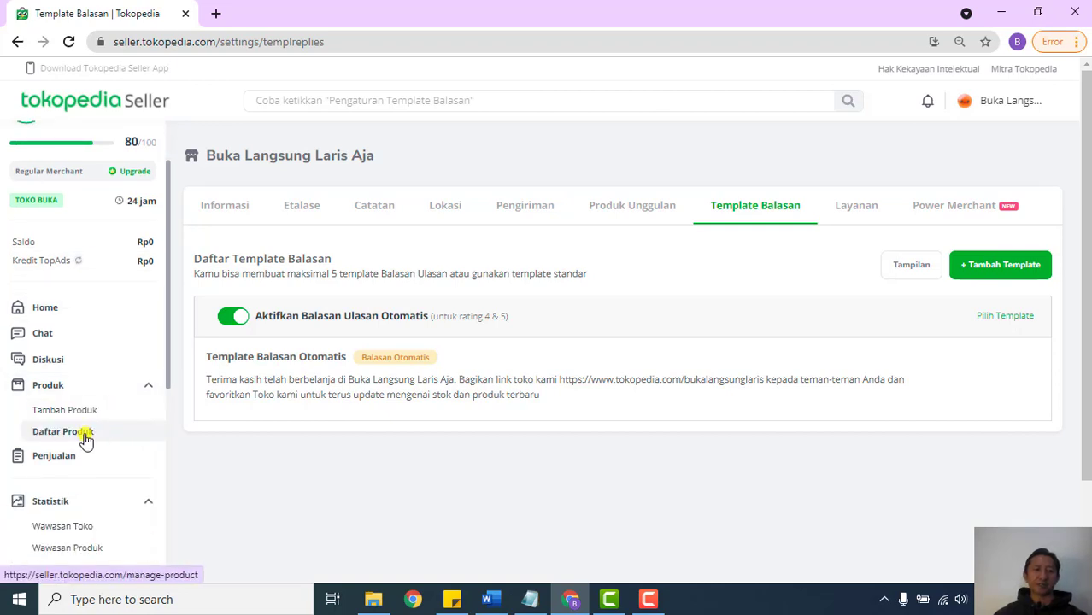
pyautogui.click(85, 441)
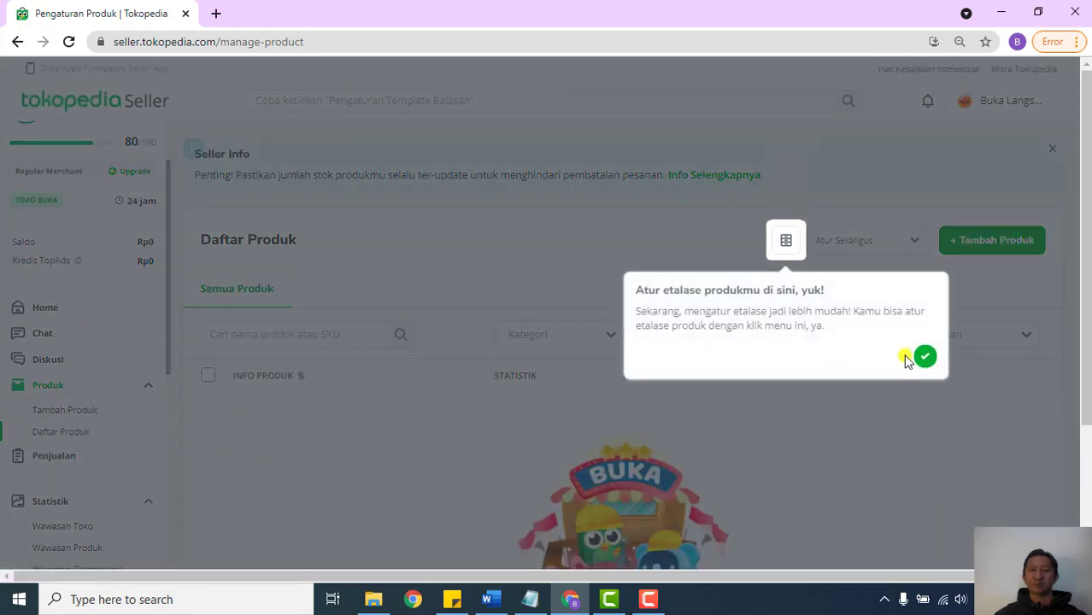
pyautogui.click(924, 356)
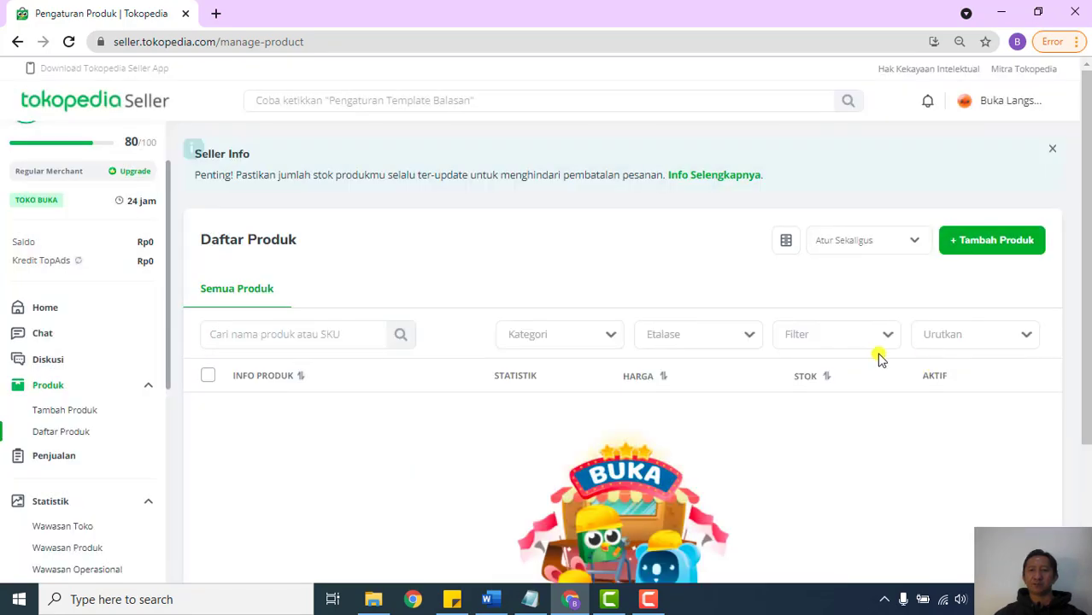
# Load ayodropship.id/database in a new Chrome tab
pyautogui.click(215, 14)
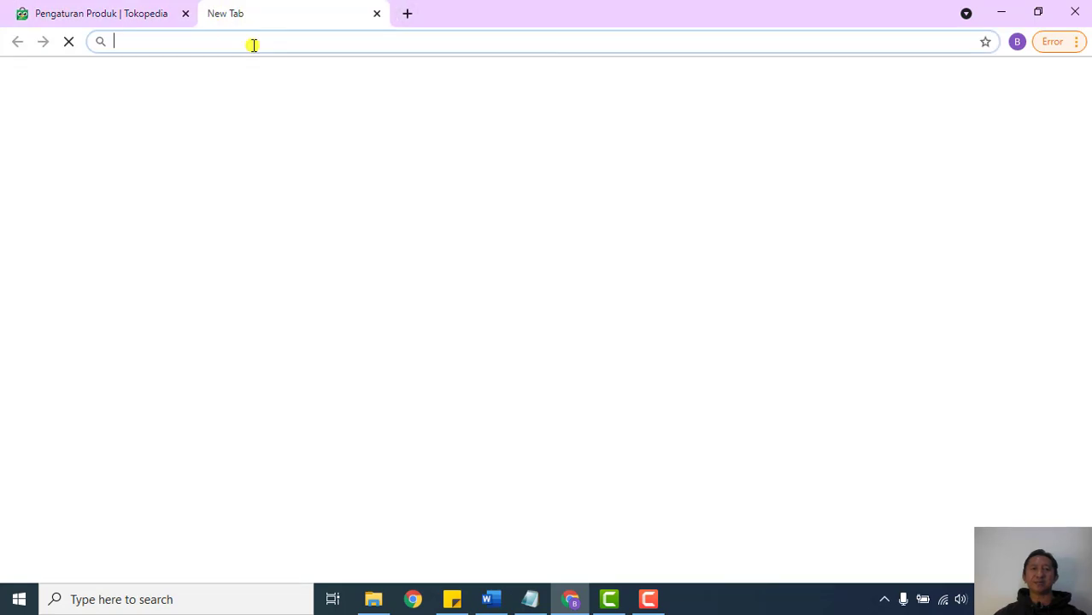
pyautogui.write('ayor')
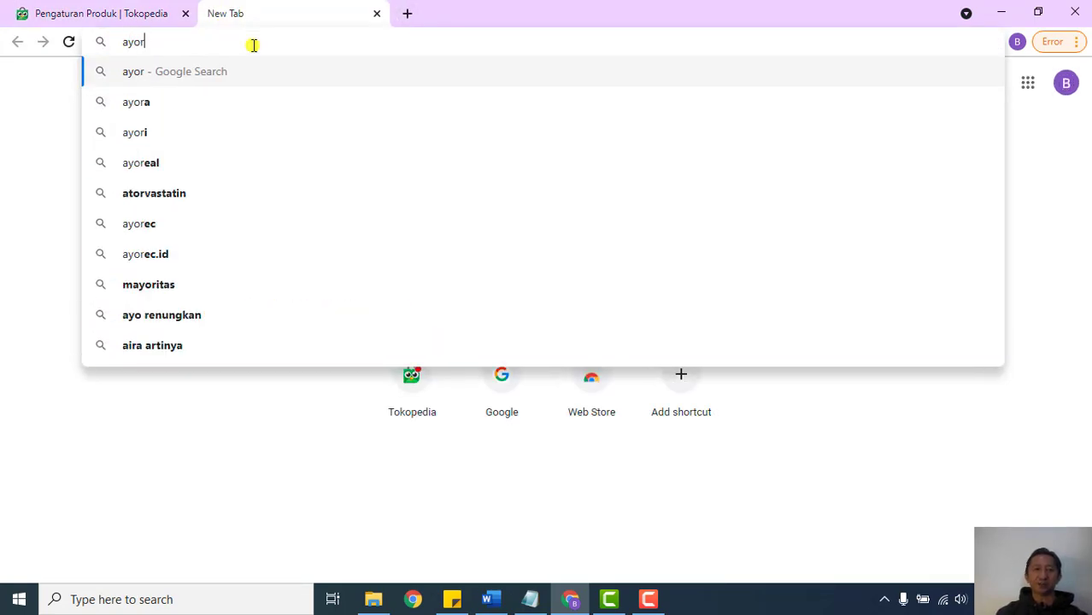
pyautogui.press('BackSpace')
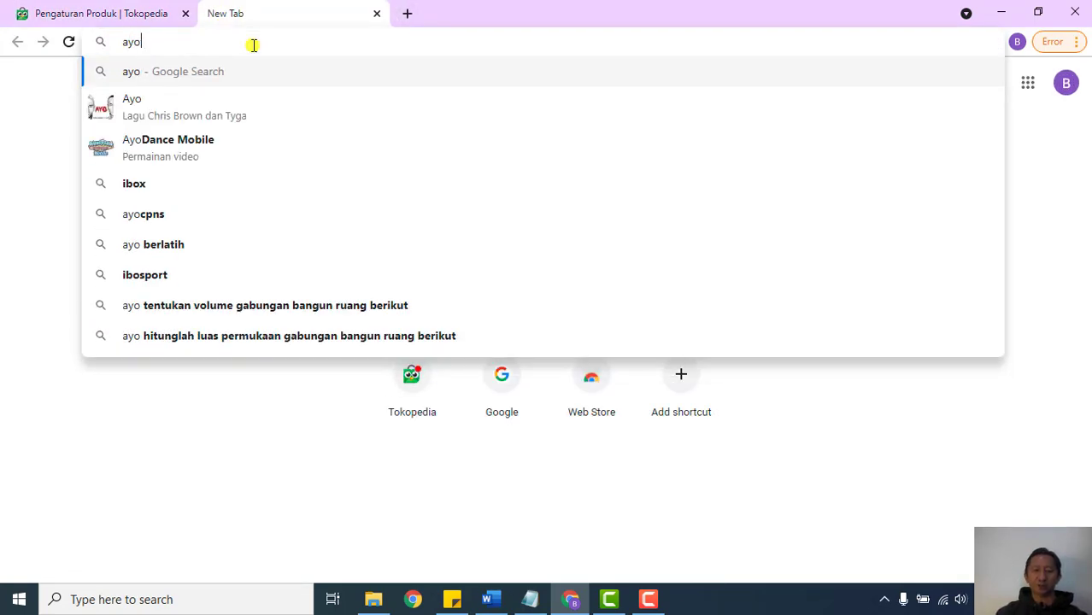
pyautogui.write('dropship.')
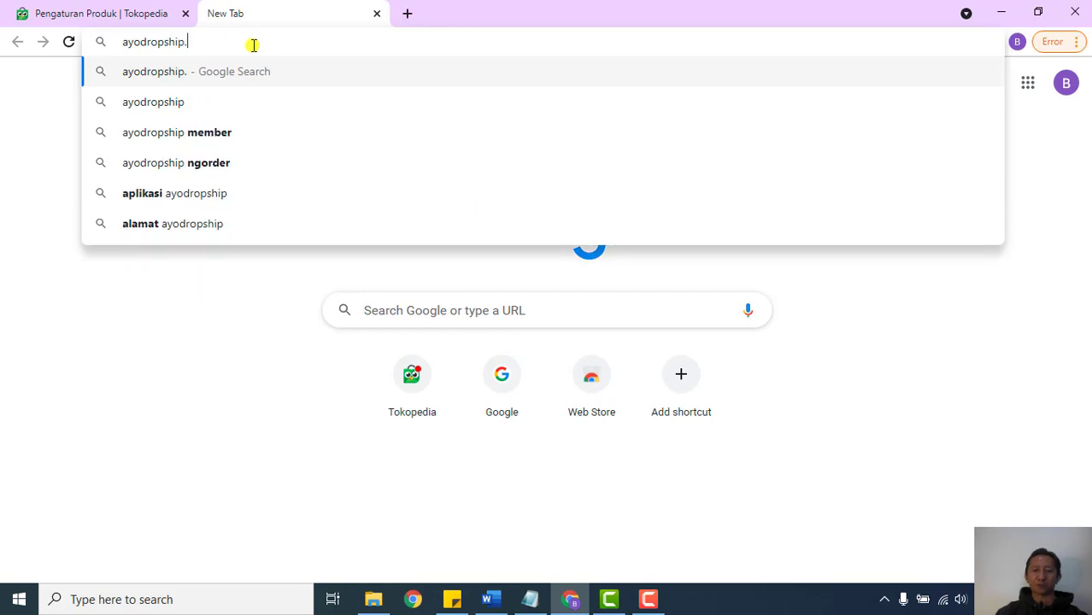
pyautogui.write('id/database')
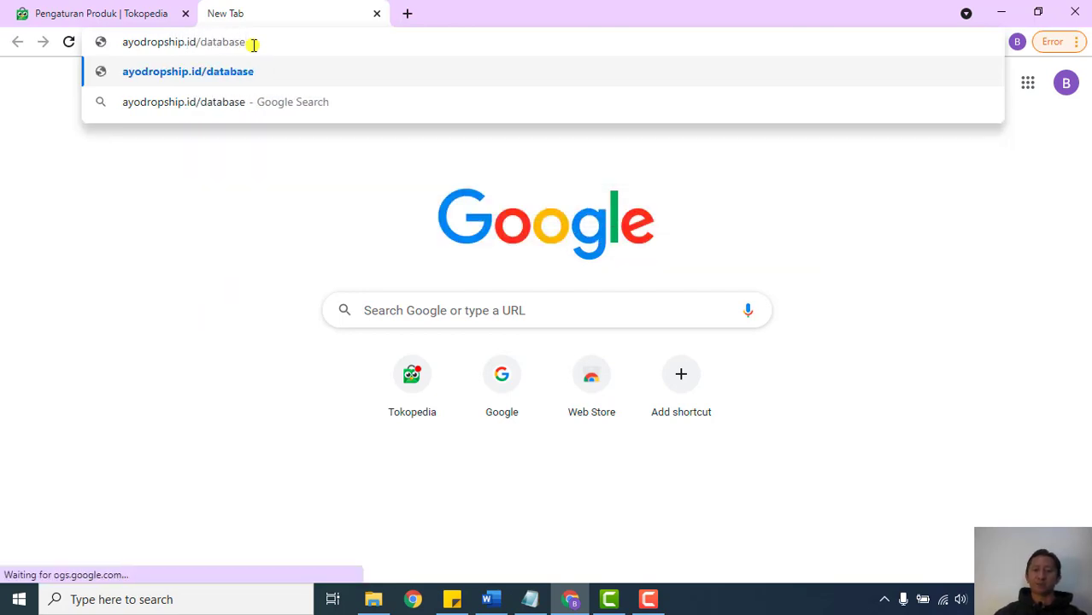
pyautogui.press('Return')
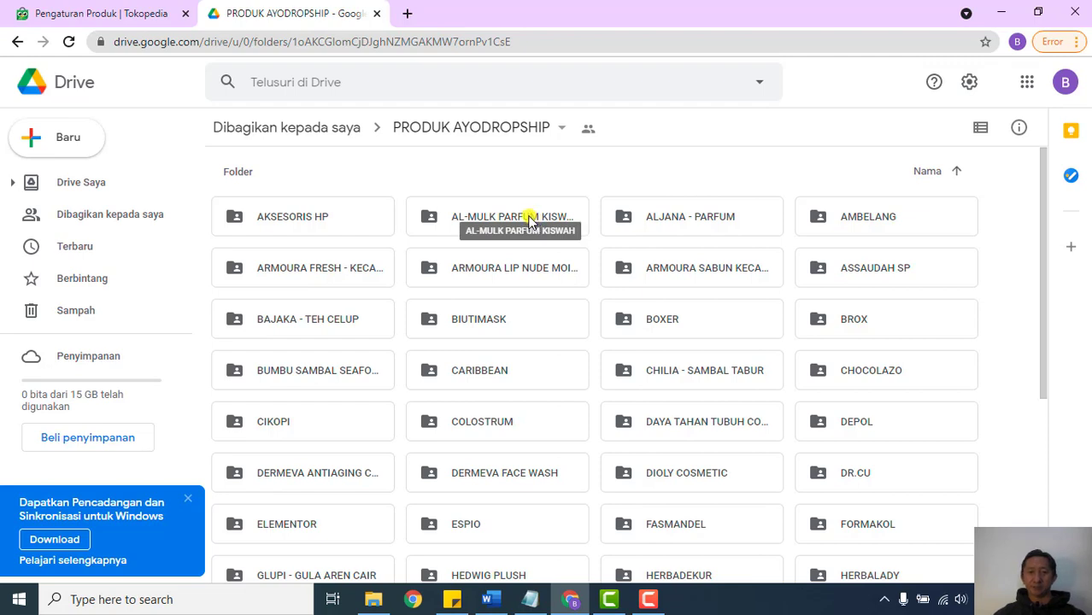
# Download the AL-MULK PARFUM KISWAH Excel sheet from its folder and return to PRODUK AYODROPSHIP
pyautogui.doubleClick(530, 219)
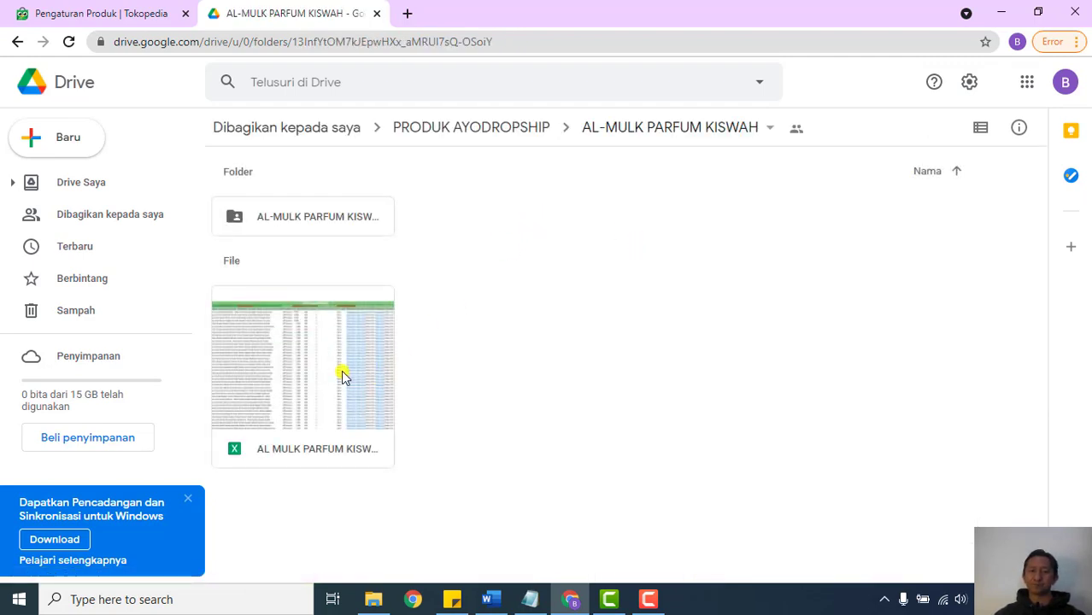
pyautogui.rightClick(342, 377)
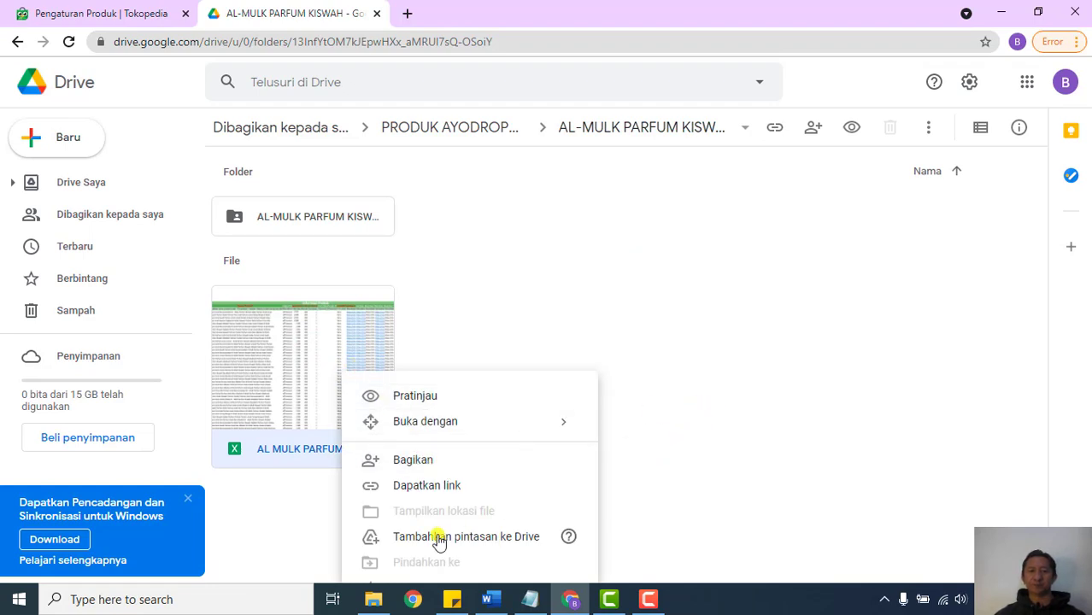
pyautogui.click(557, 293)
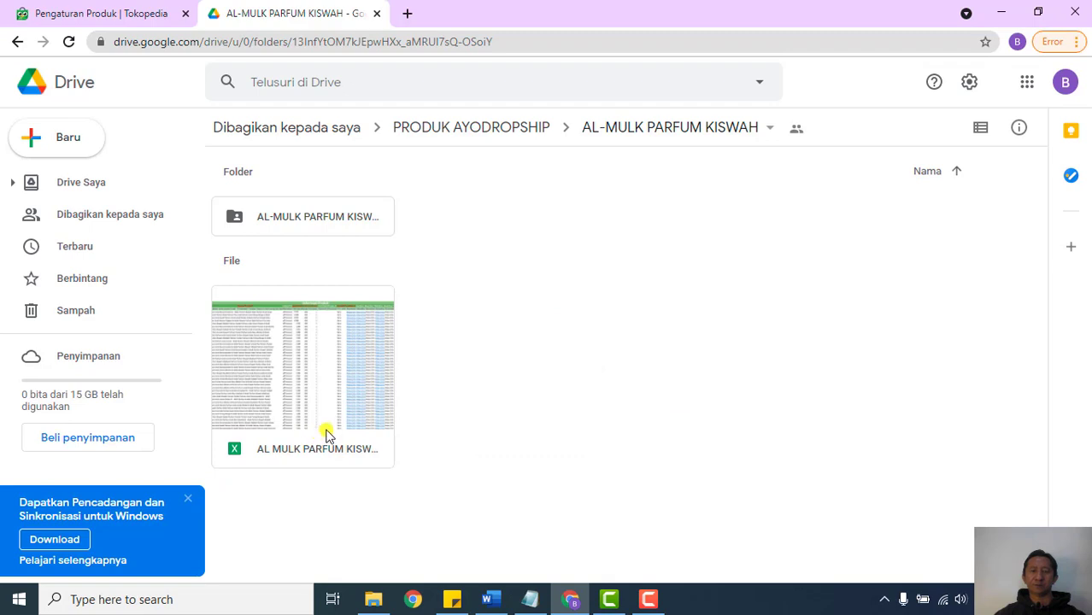
pyautogui.rightClick(325, 435)
pyautogui.click(402, 515)
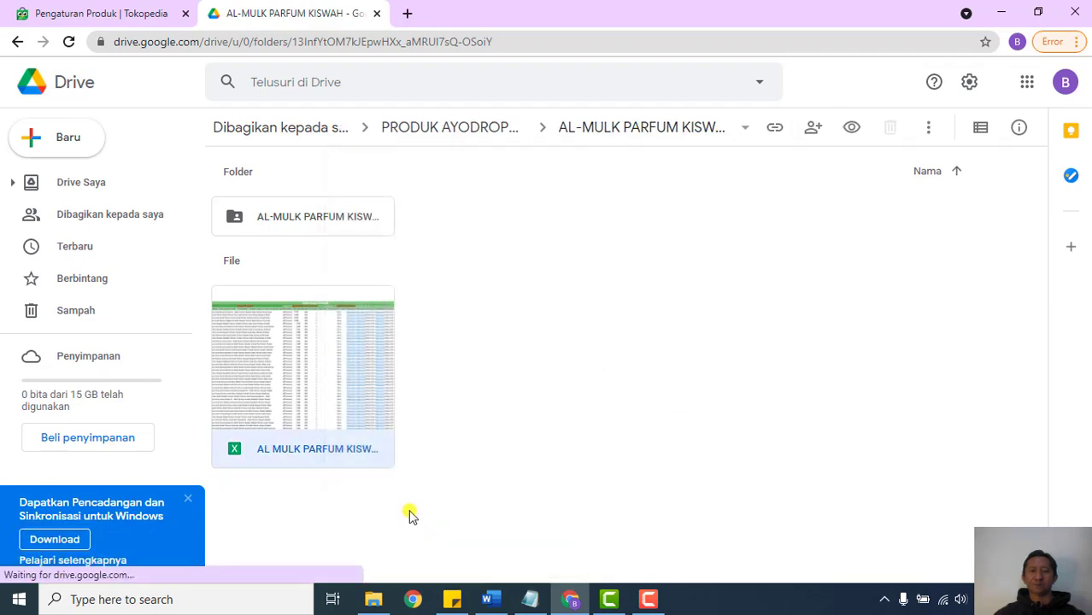
pyautogui.click(470, 128)
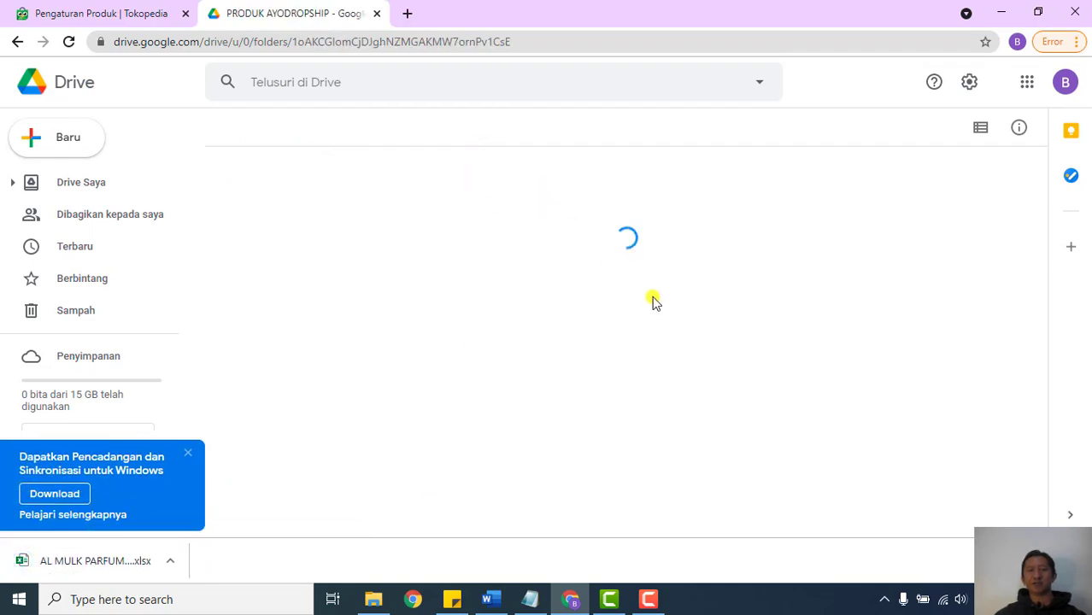
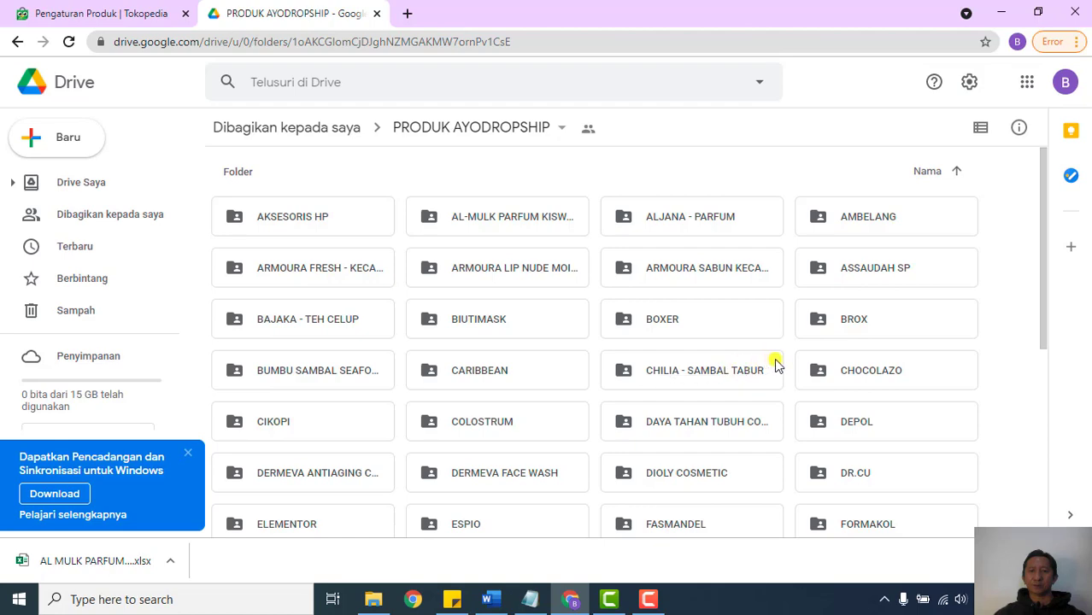
# Download the mass-upload spreadsheet from the HERBADEKUR folder and go back to PRODUK AYODROPSHIP
pyautogui.scroll(-1, 776, 363)
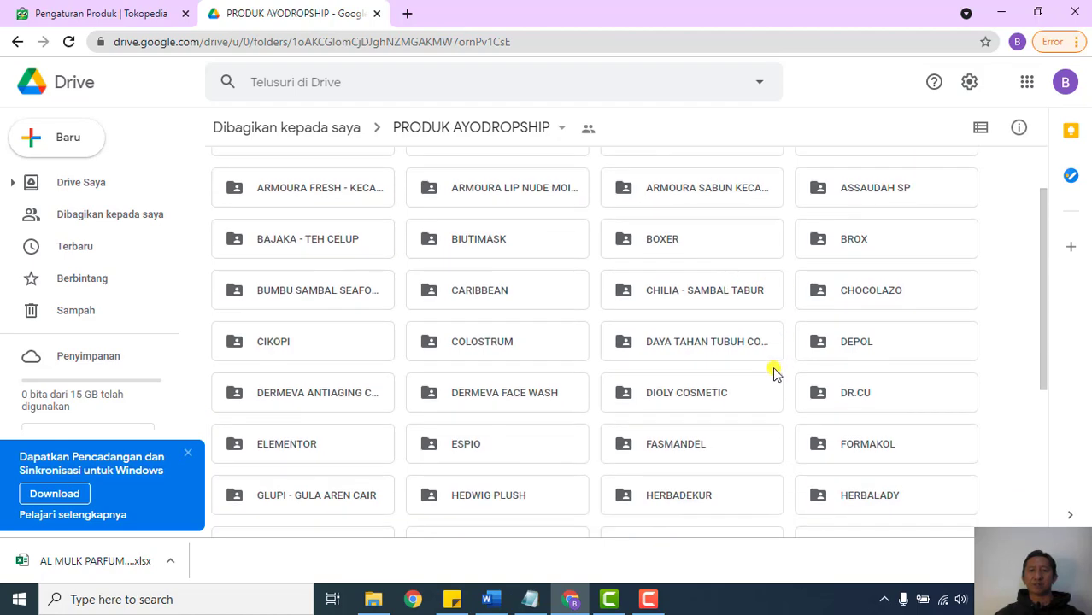
pyautogui.scroll(-1, 774, 370)
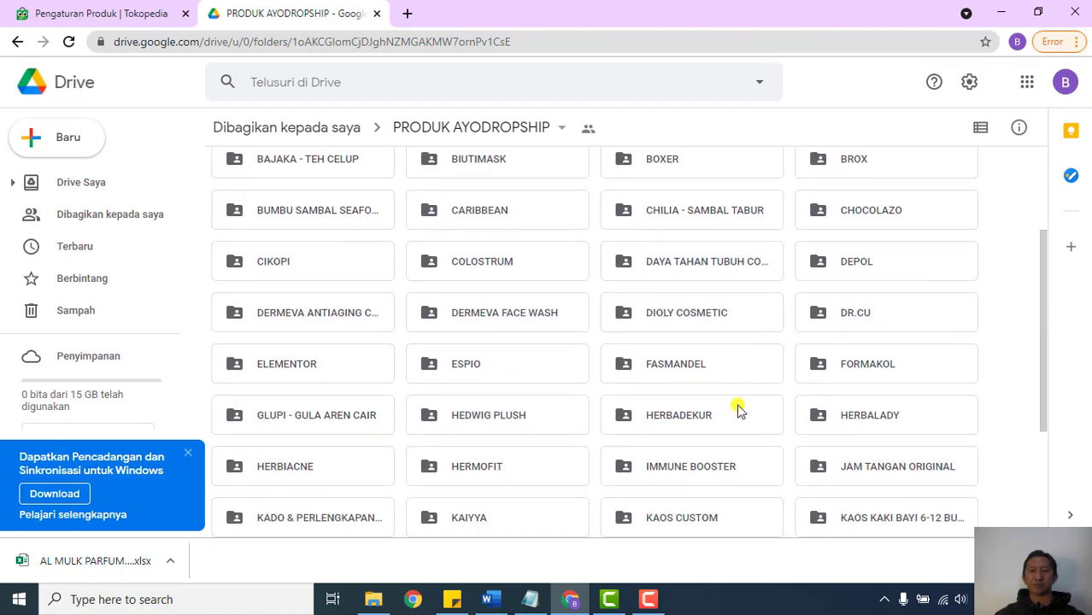
pyautogui.doubleClick(681, 415)
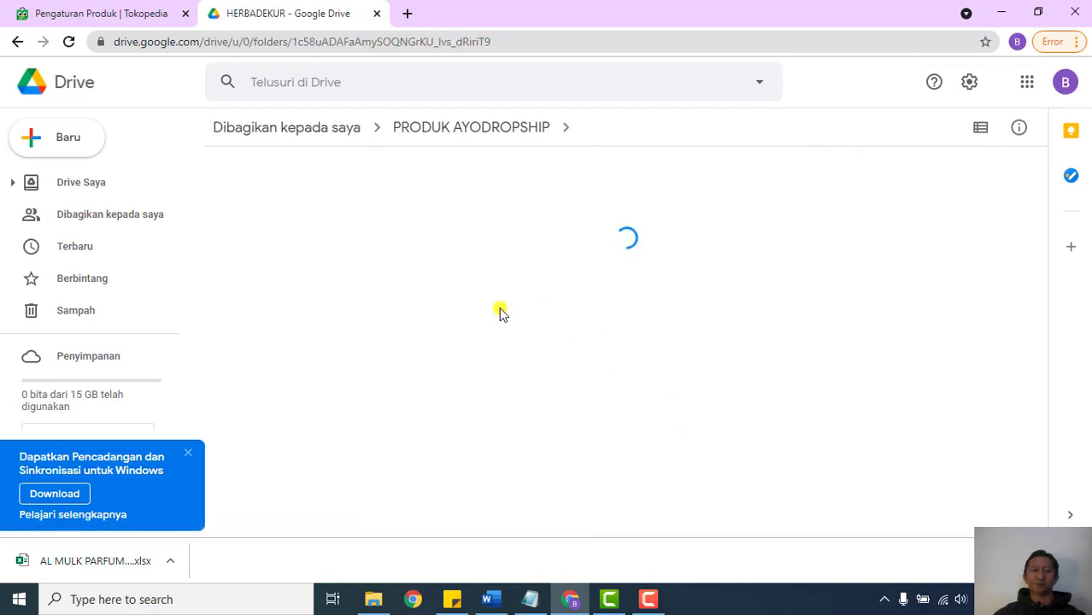
pyautogui.doubleClick(333, 374)
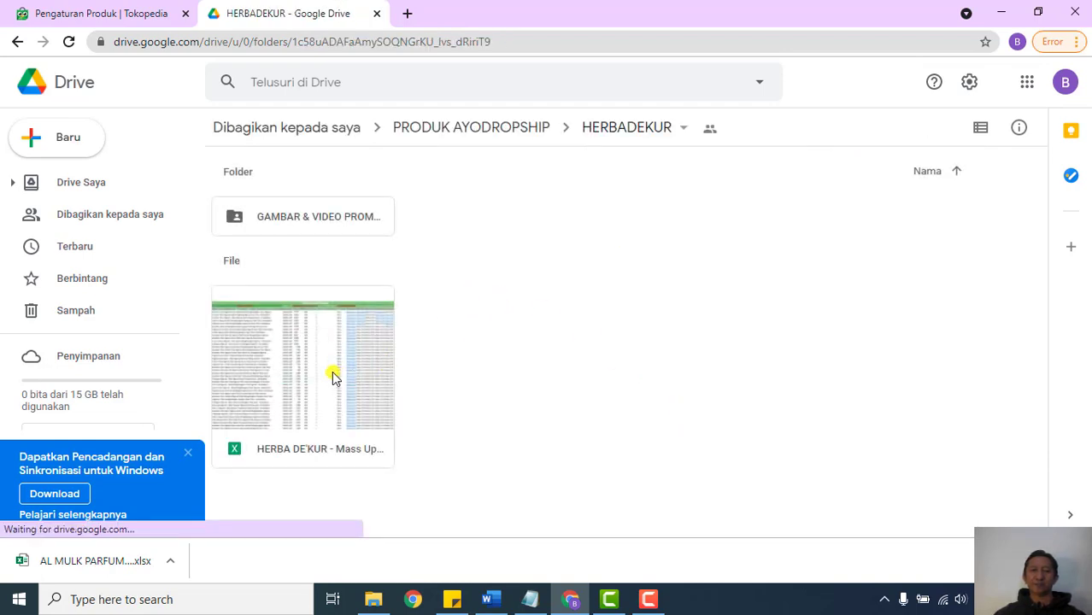
pyautogui.rightClick(332, 374)
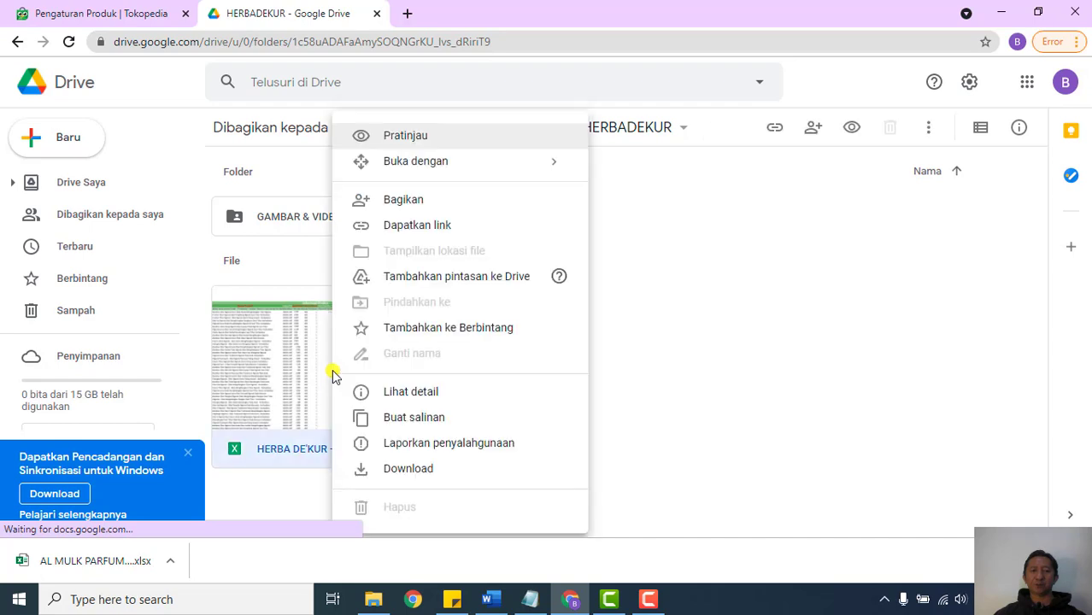
pyautogui.click(423, 472)
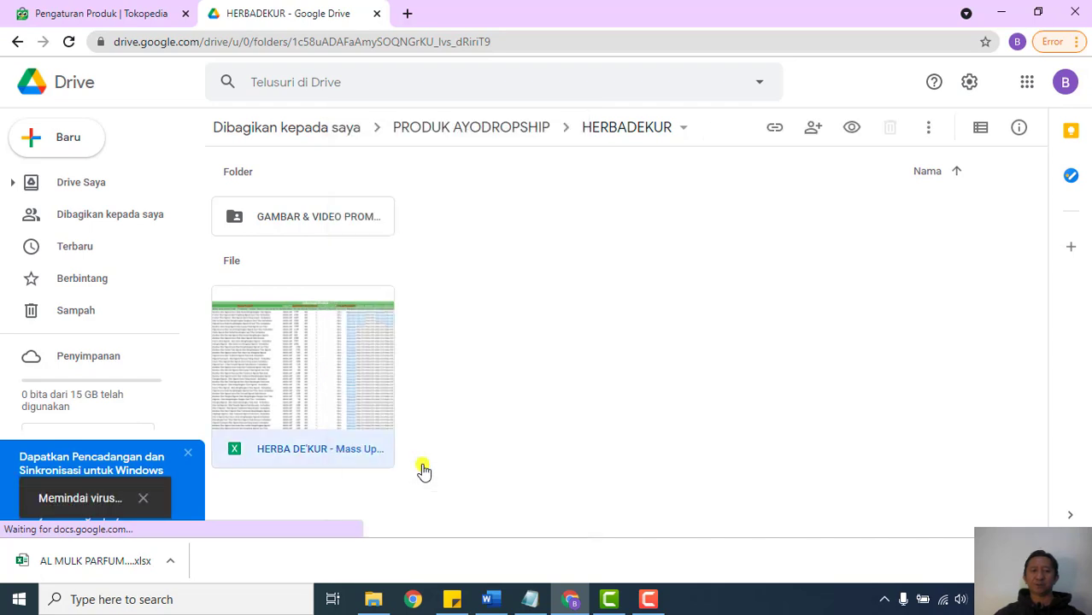
pyautogui.click(483, 134)
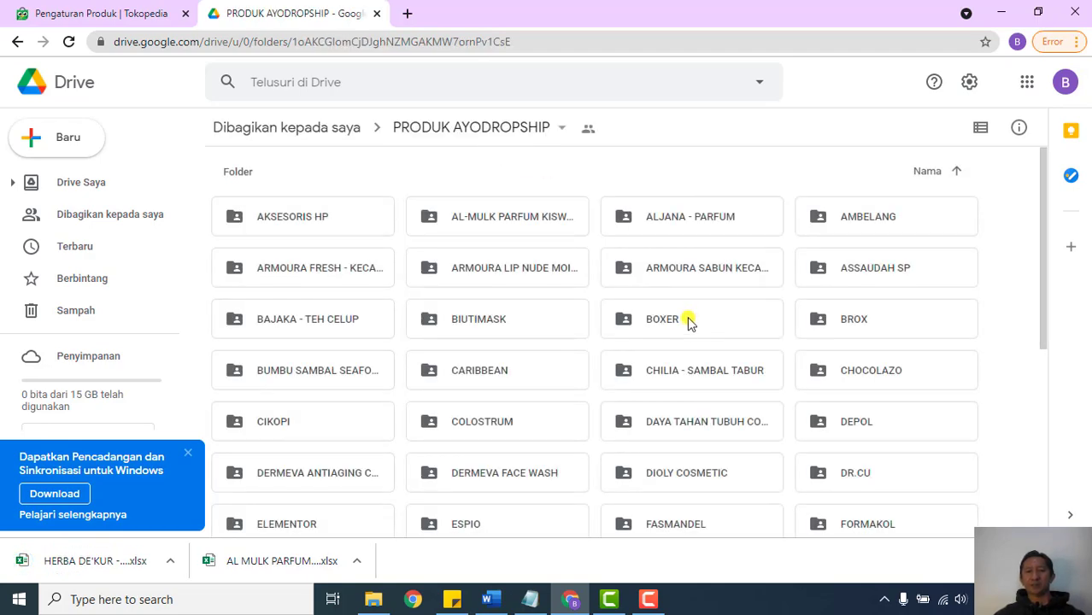
# Start a zip download of the KURMA AJWA AR-ROYYAN folder, then open the folder and cancel the download
pyautogui.scroll(-4, 689, 318)
pyautogui.scroll(-1, 689, 330)
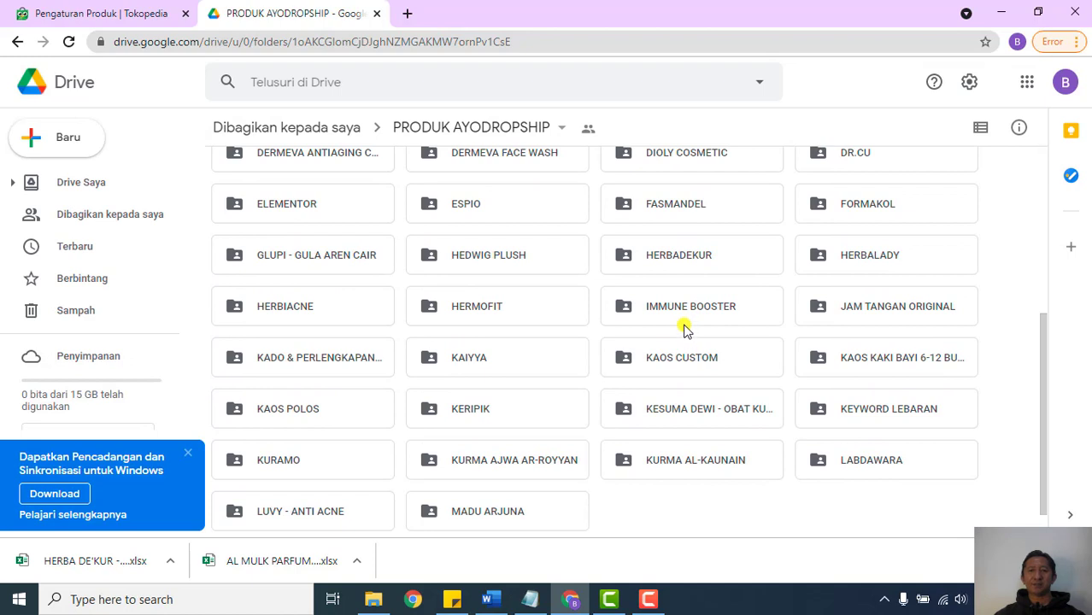
pyautogui.scroll(-1, 684, 333)
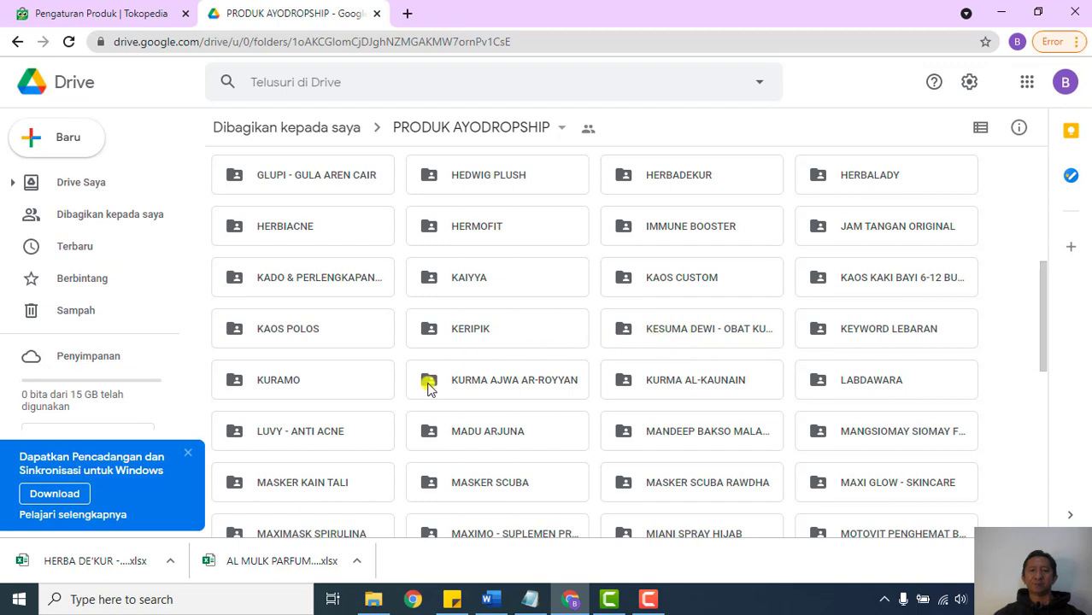
pyautogui.rightClick(512, 382)
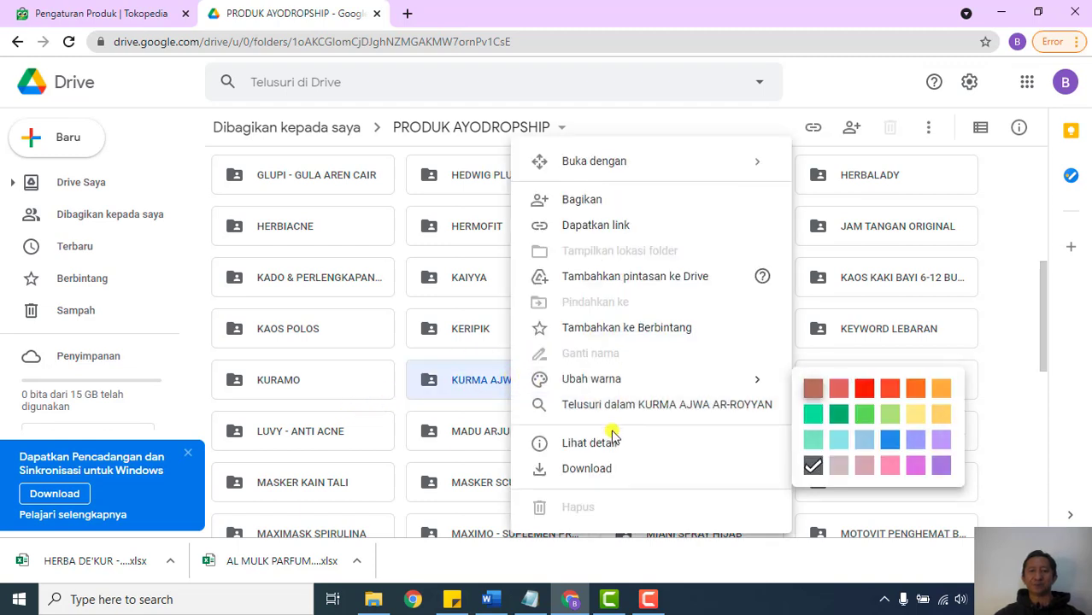
pyautogui.click(608, 475)
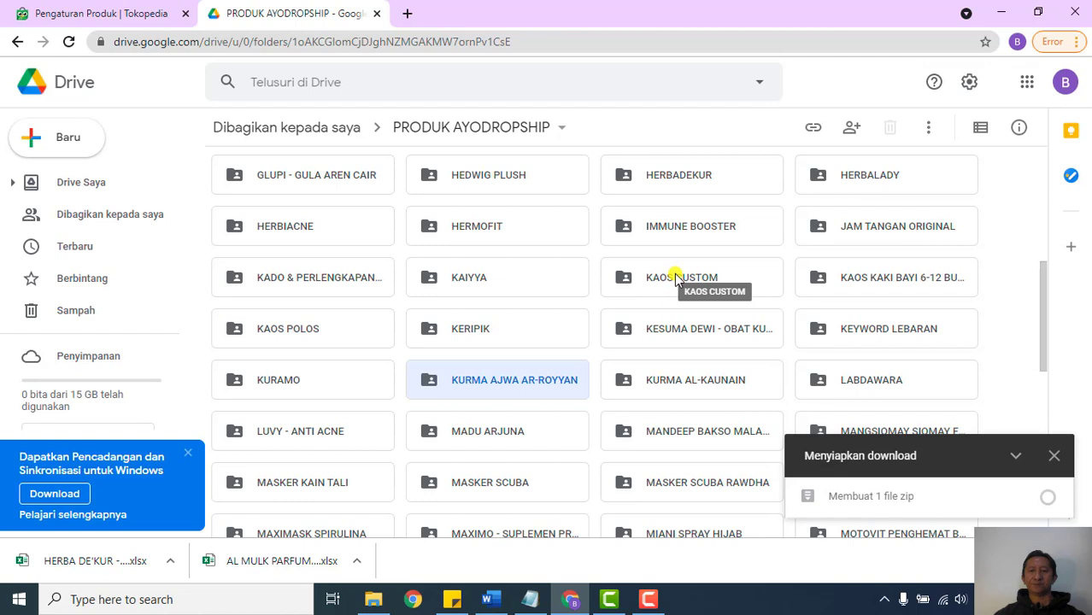
pyautogui.doubleClick(511, 387)
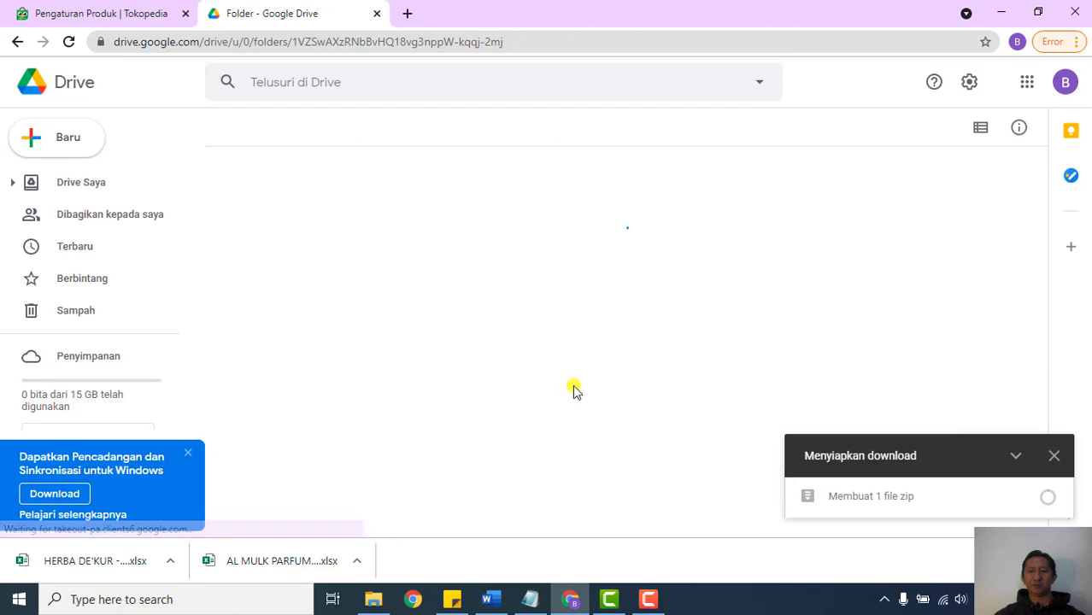
pyautogui.click(1057, 457)
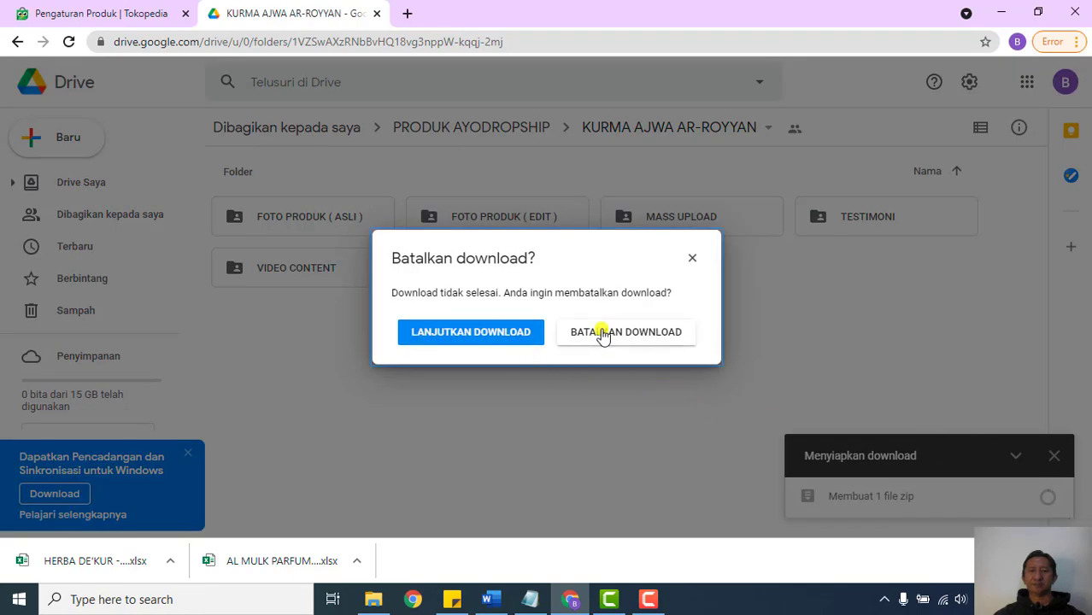
pyautogui.click(603, 335)
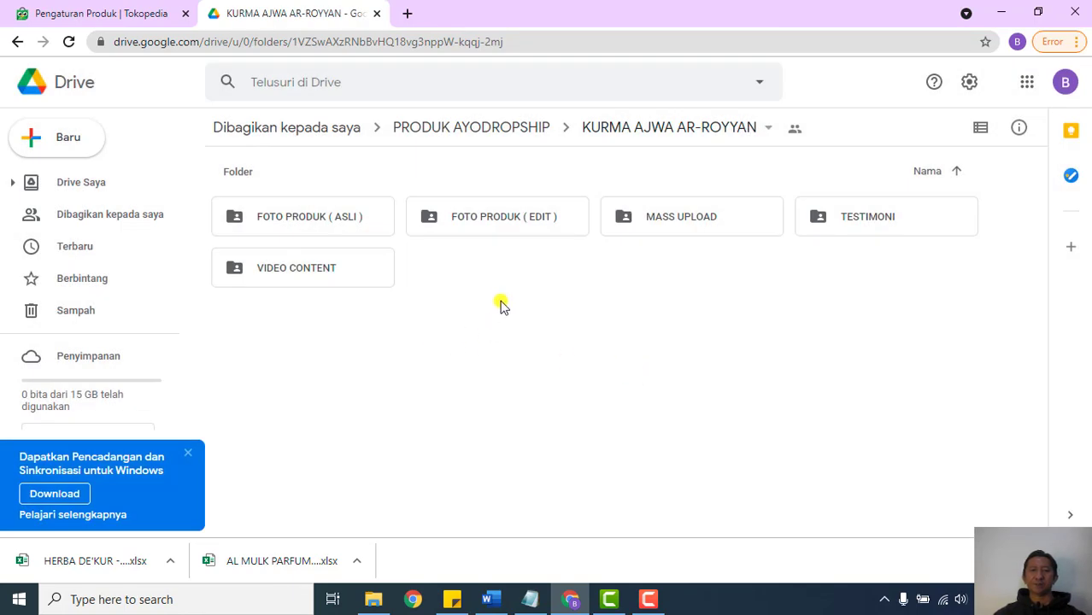
# Download the Tokopedia spreadsheet from the MASS UPLOAD subfolder and return to PRODUK AYODROPSHIP
pyautogui.doubleClick(678, 218)
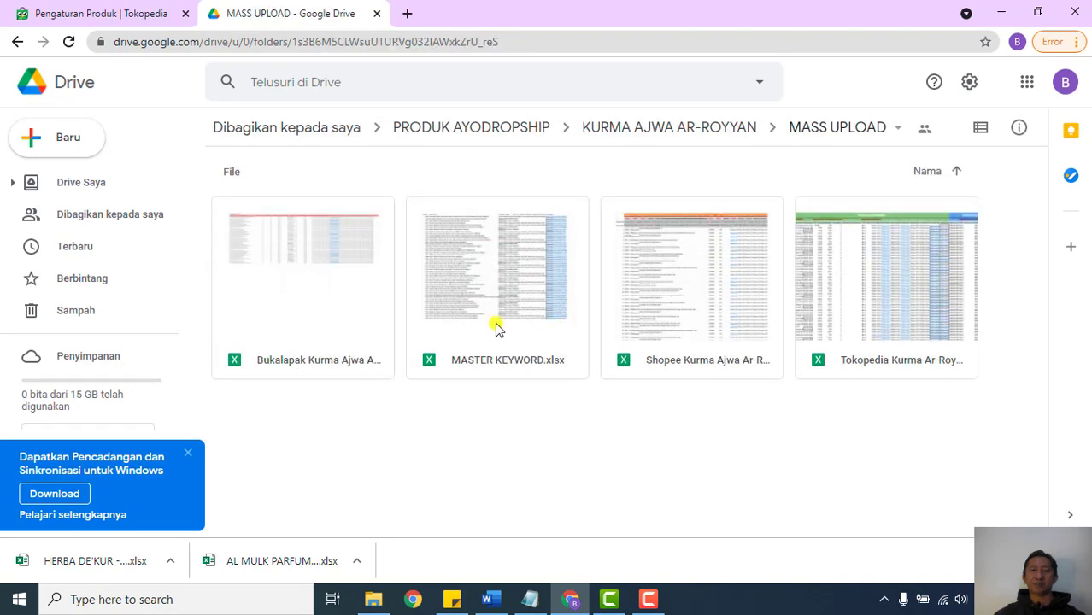
pyautogui.click(866, 291)
pyautogui.rightClick(866, 290)
pyautogui.click(690, 470)
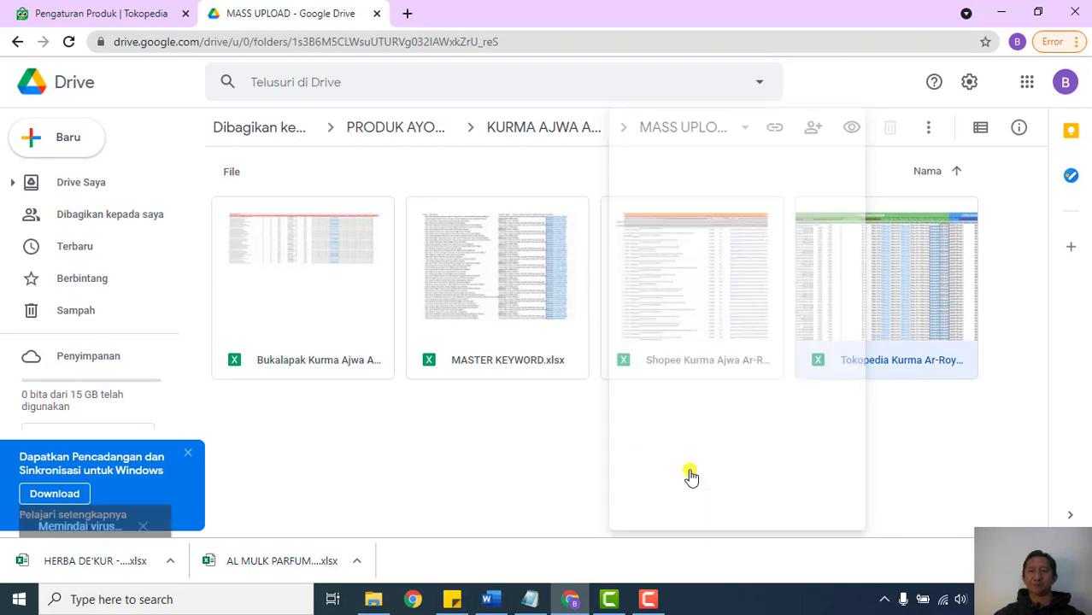
pyautogui.click(410, 128)
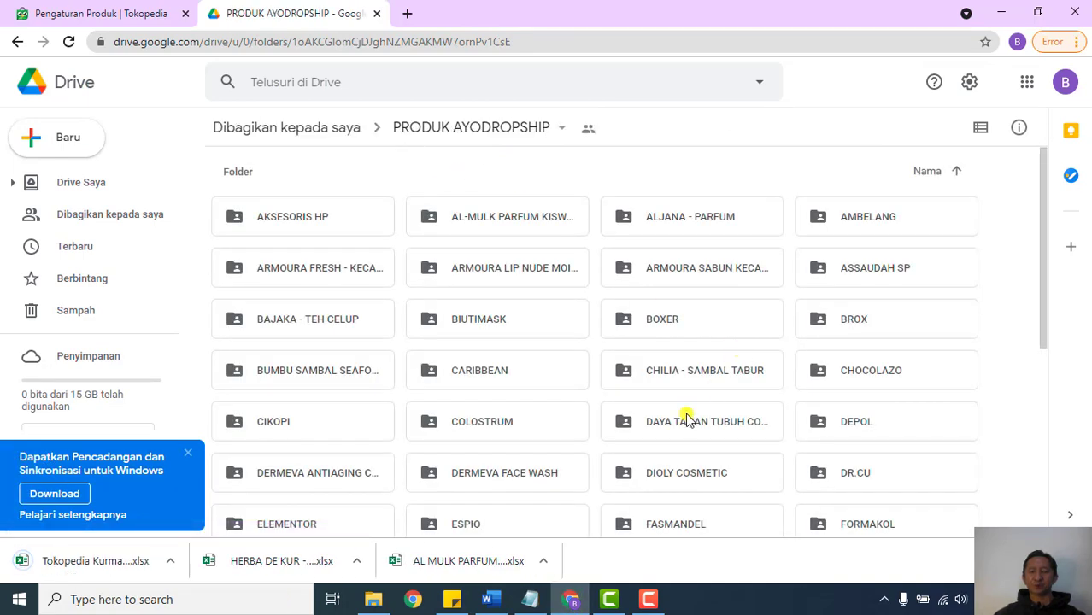
# Download the Kaos Custom spreadsheet from the KAOS CUSTOM folder, then switch to Tokopedia product management
pyautogui.scroll(-1, 689, 421)
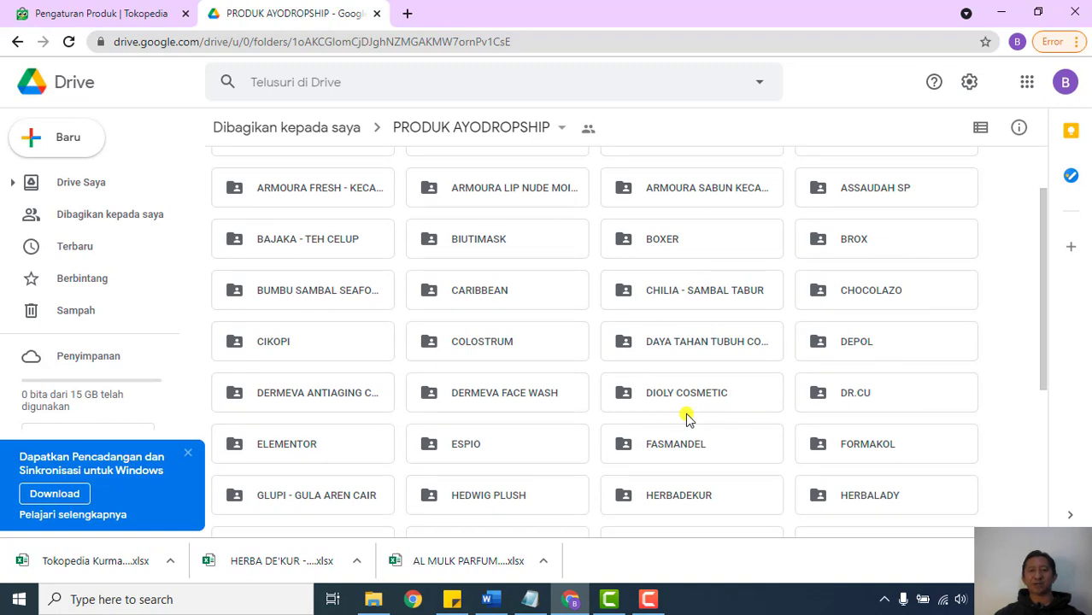
pyautogui.scroll(-1, 688, 417)
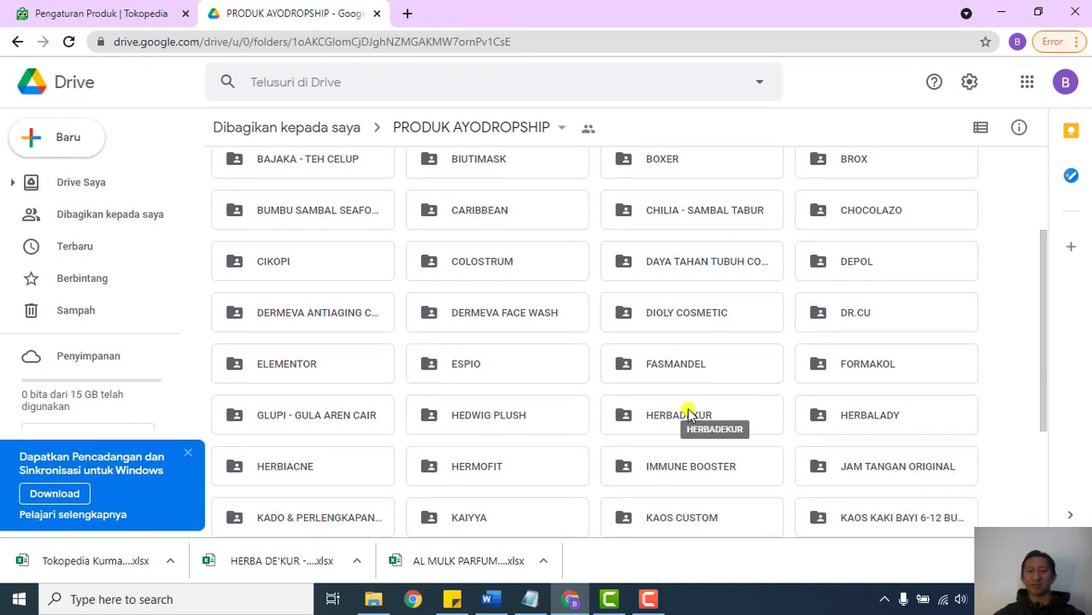
pyautogui.doubleClick(680, 511)
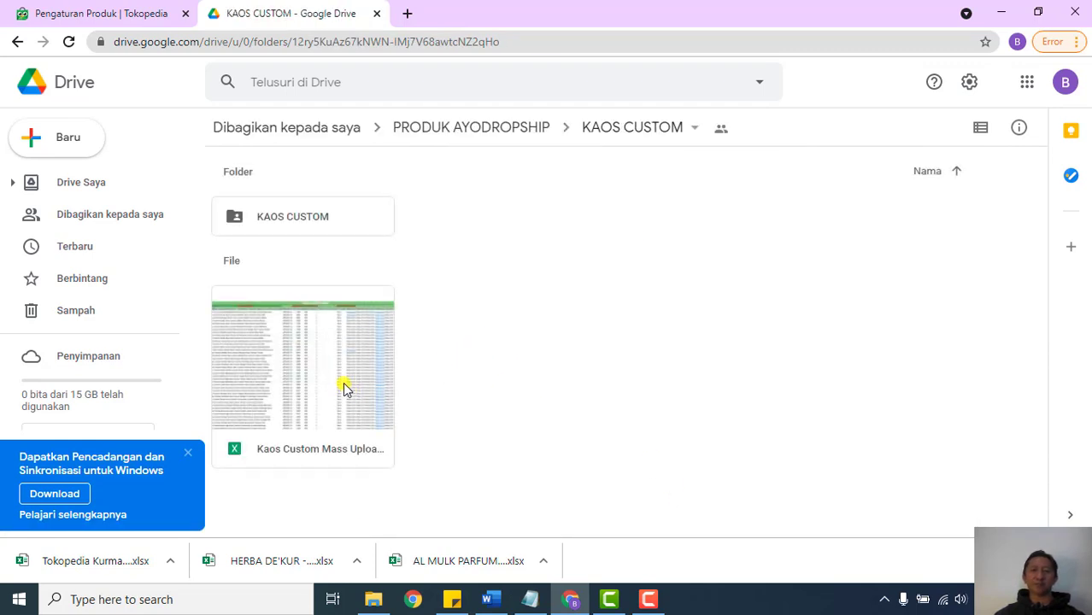
pyautogui.rightClick(343, 387)
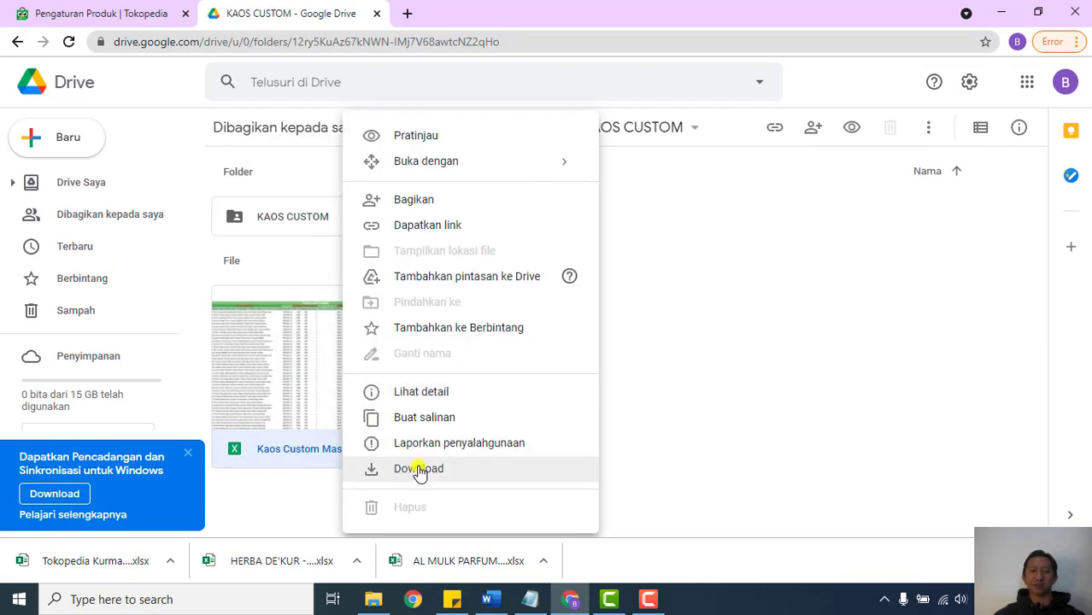
pyautogui.click(419, 470)
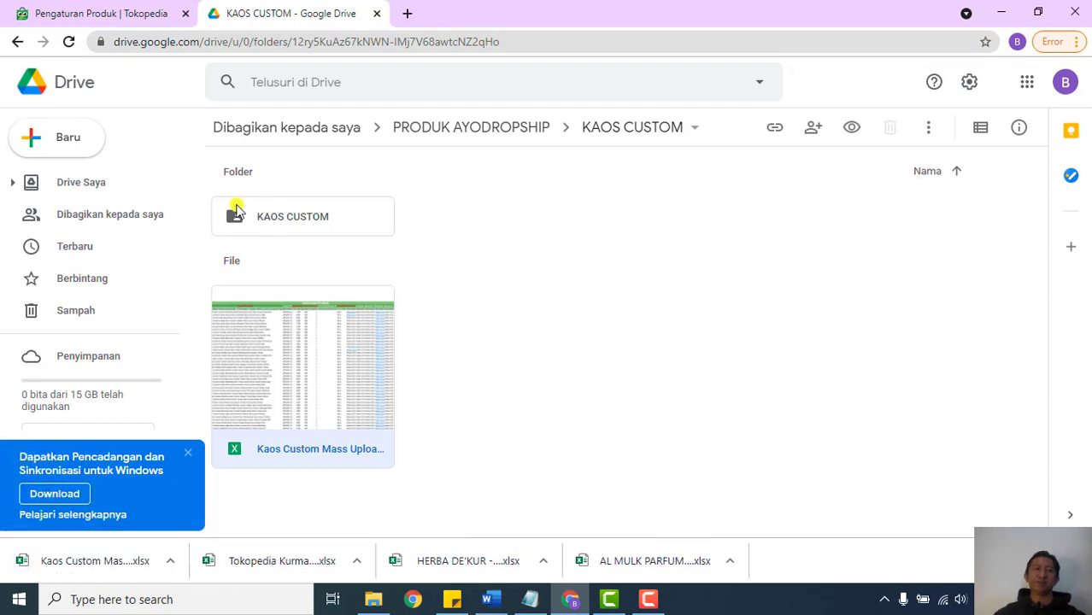
pyautogui.click(124, 16)
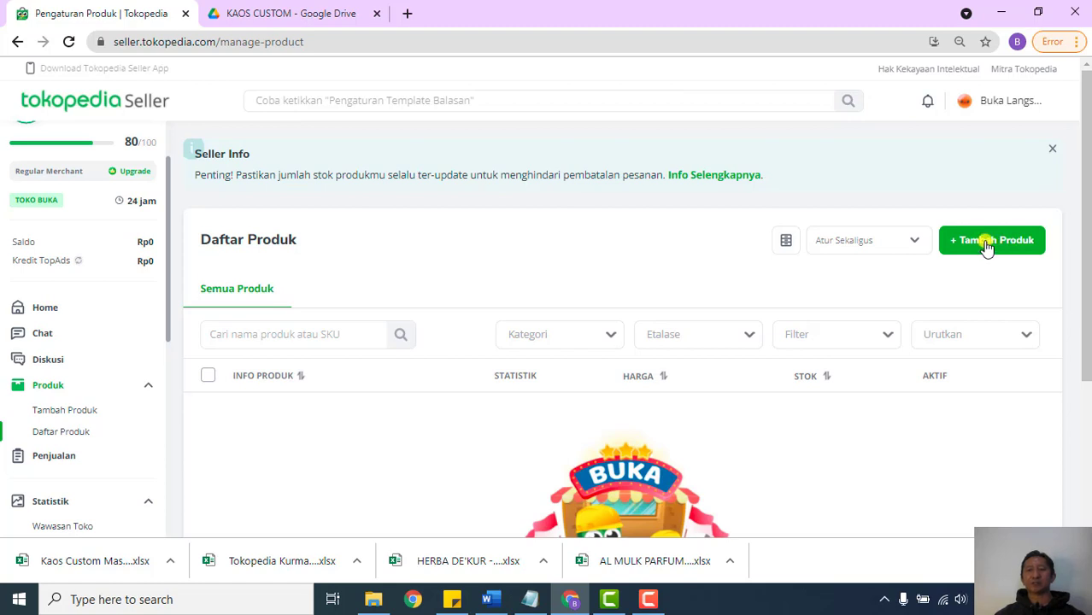
# Download the Template tanpa Varian from Atur Sekaligus > Tambah Sekaligus and open it in Excel
pyautogui.click(915, 243)
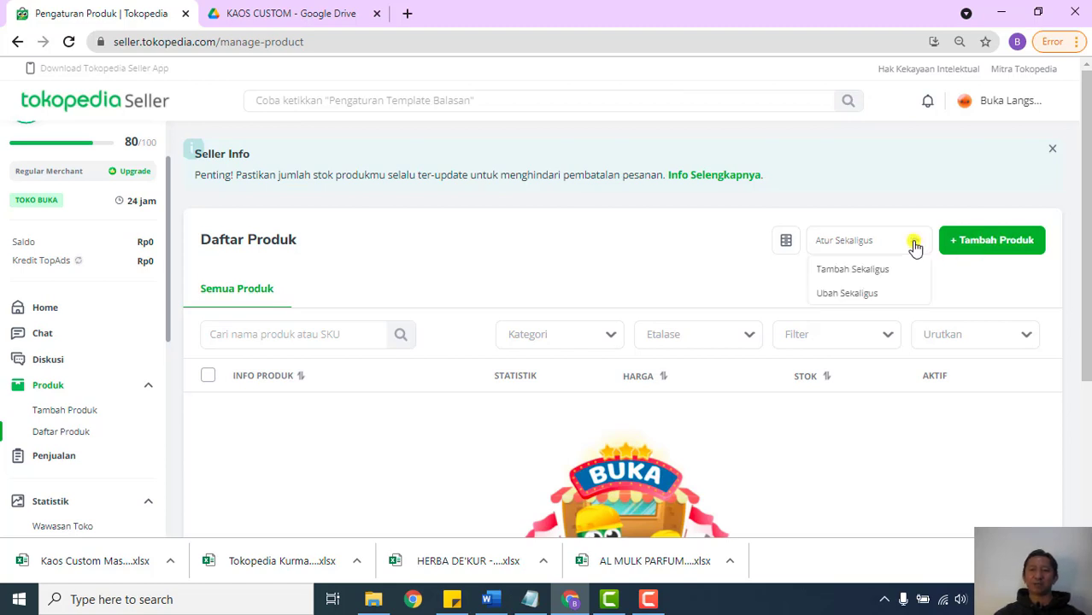
pyautogui.click(860, 272)
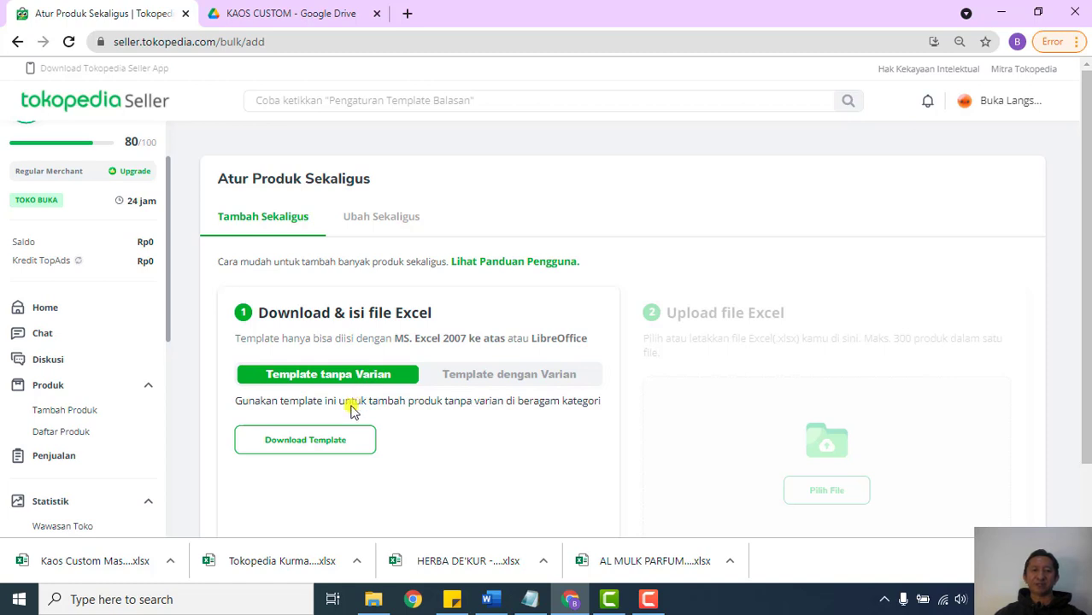
pyautogui.click(326, 447)
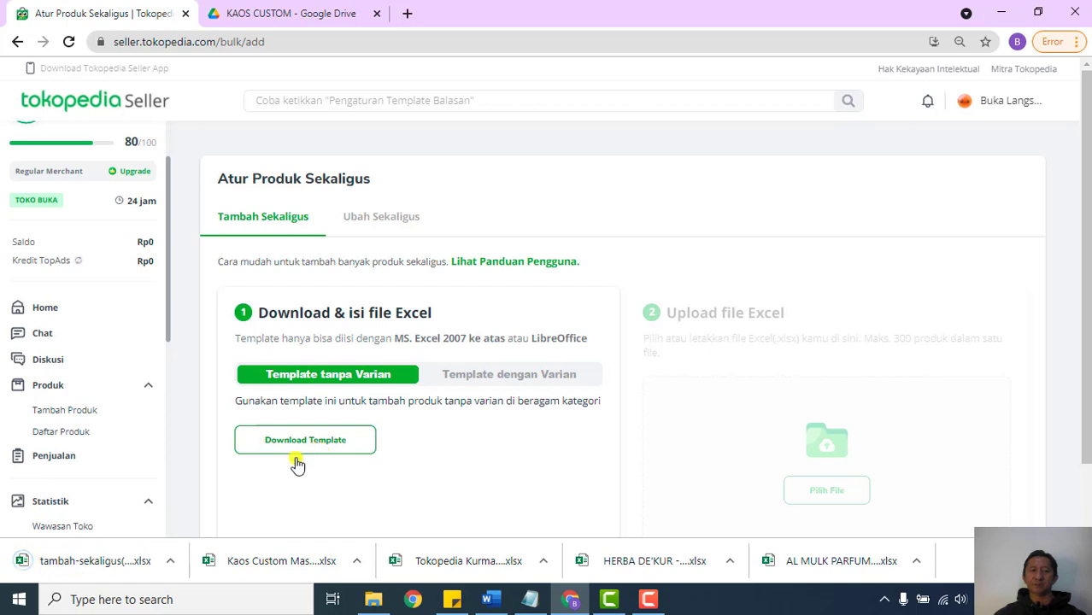
pyautogui.click(101, 566)
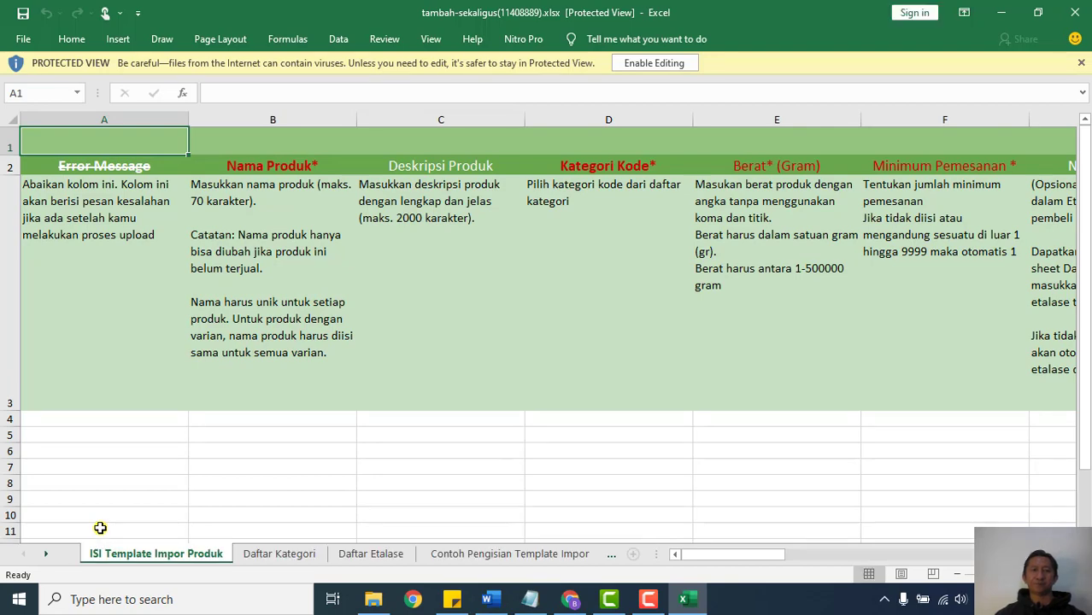
# Enable editing in the template, then open the Kaos Custom Mass Upload workbook and enable editing there
pyautogui.click(650, 63)
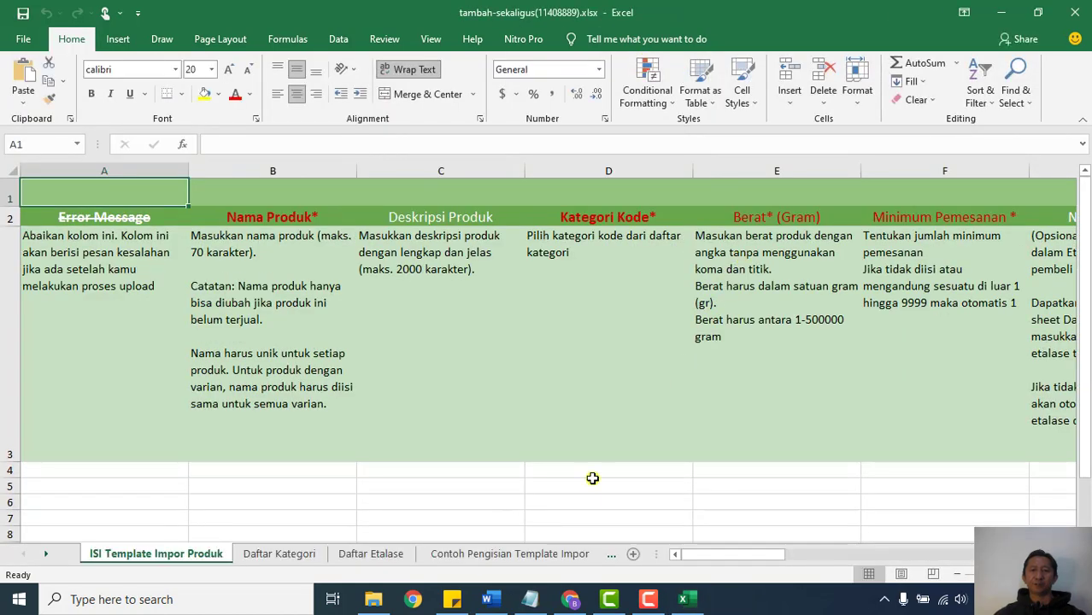
pyautogui.click(570, 599)
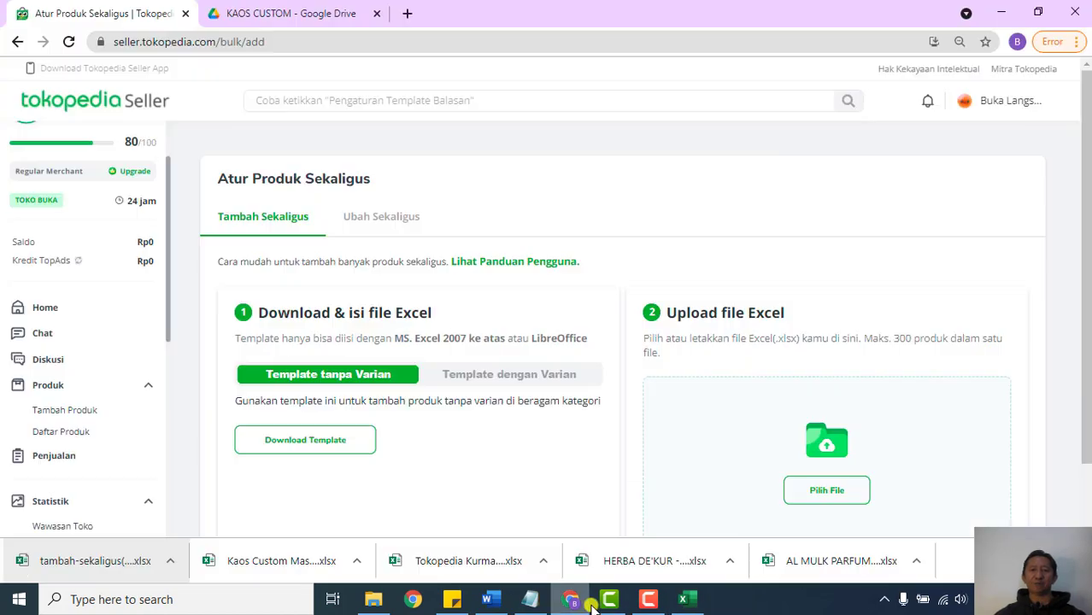
pyautogui.click(299, 567)
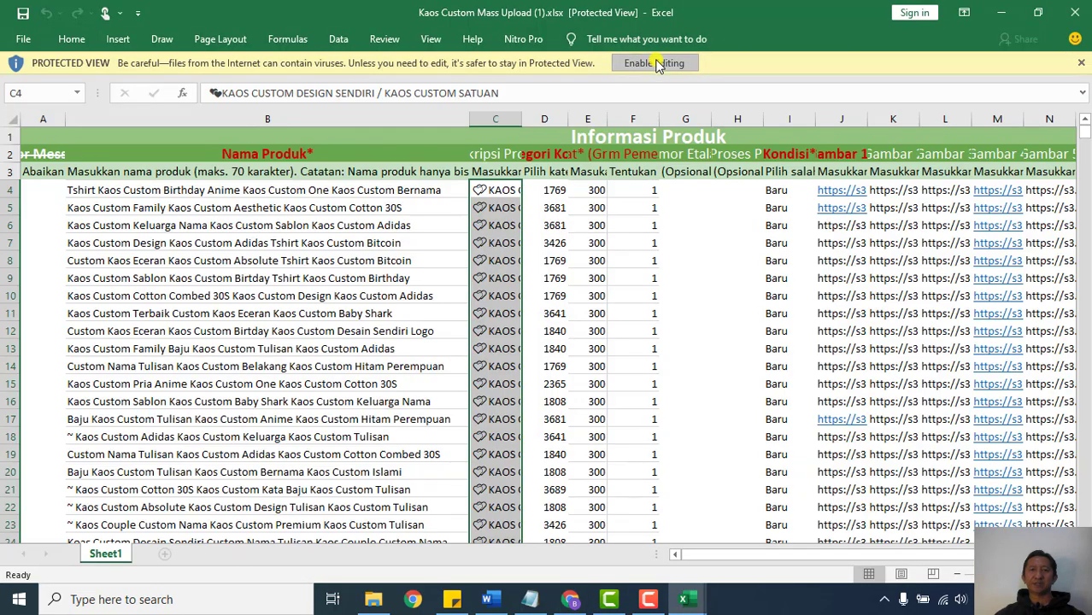
pyautogui.click(655, 64)
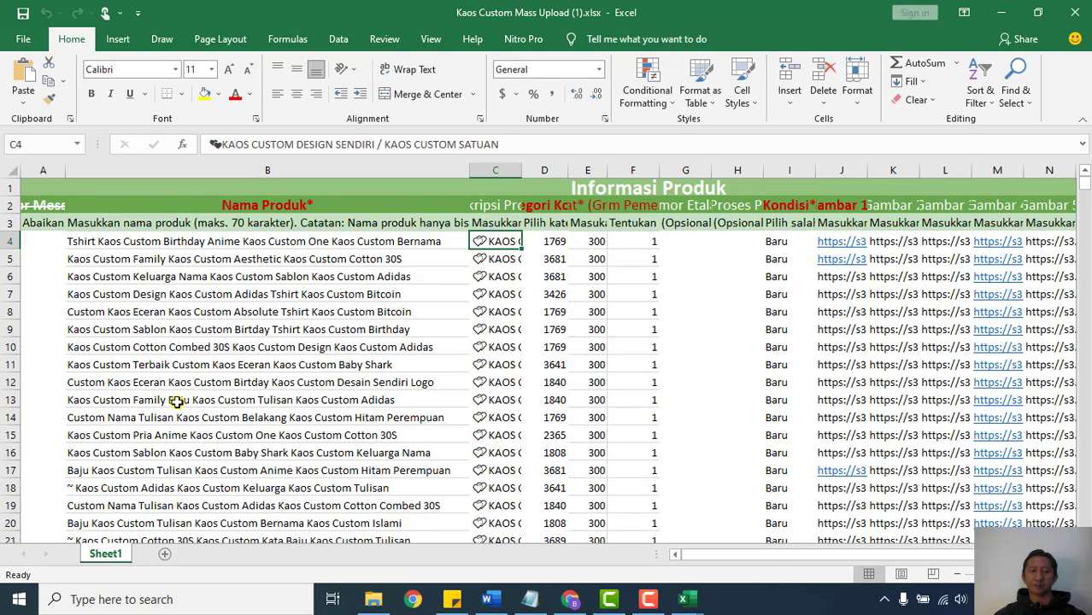
# Jump to the last Kaos Custom product row, row 3960, using Ctrl+Down in column B
pyautogui.scroll(-2, 224, 297)
pyautogui.scroll(2, 221, 301)
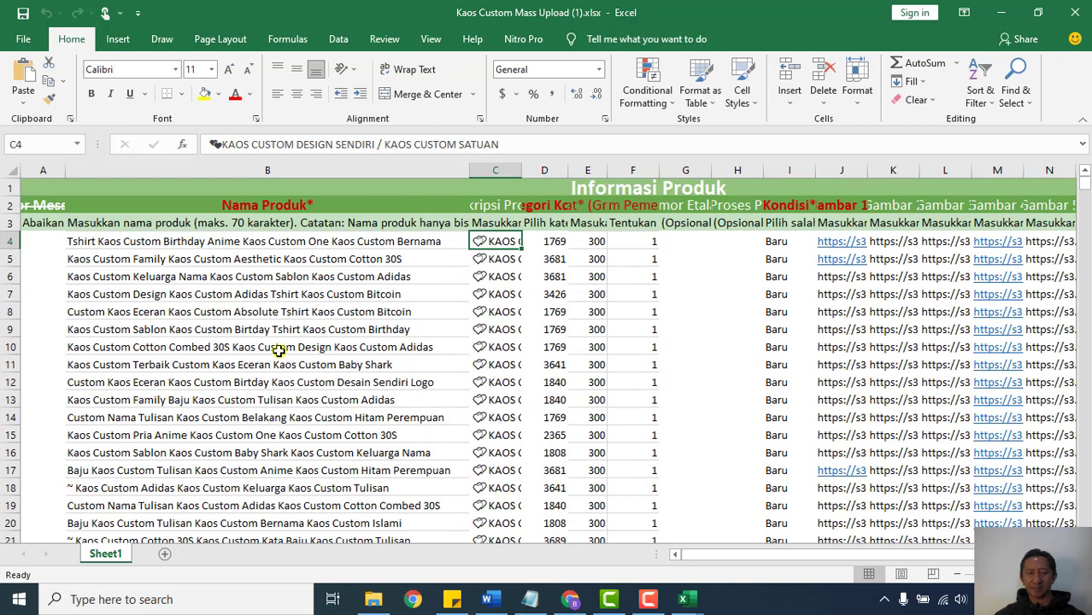
pyautogui.click(40, 244)
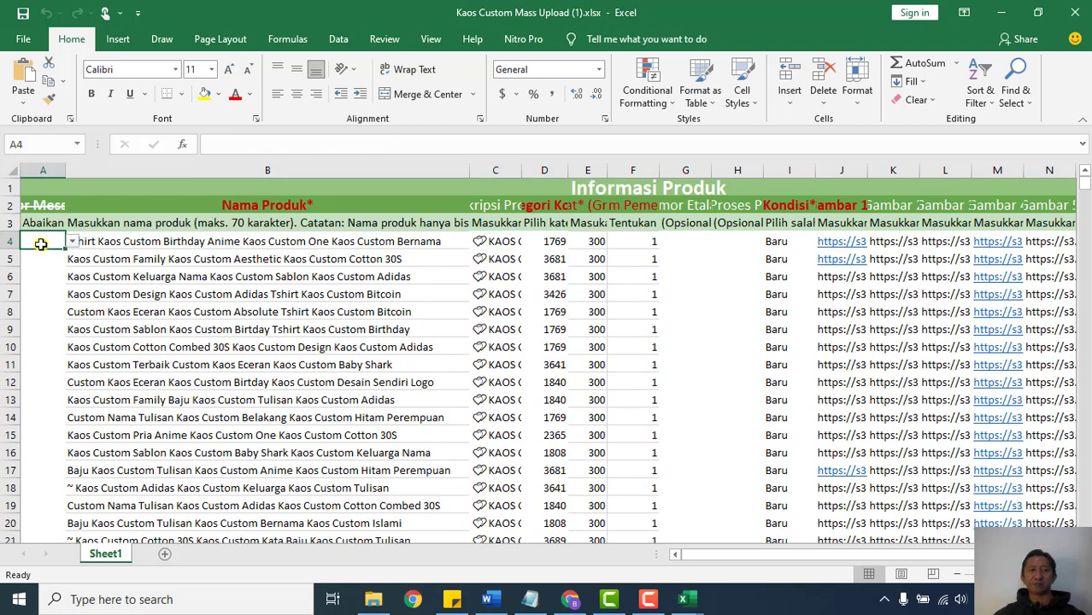
pyautogui.click(138, 272)
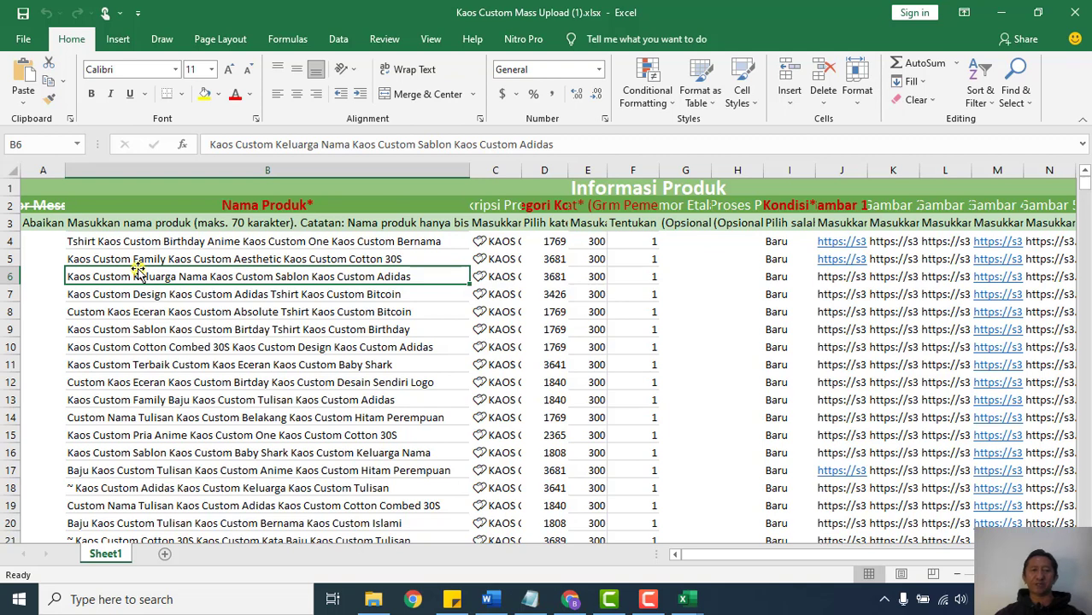
pyautogui.hotkey('ctrl', 'Down')
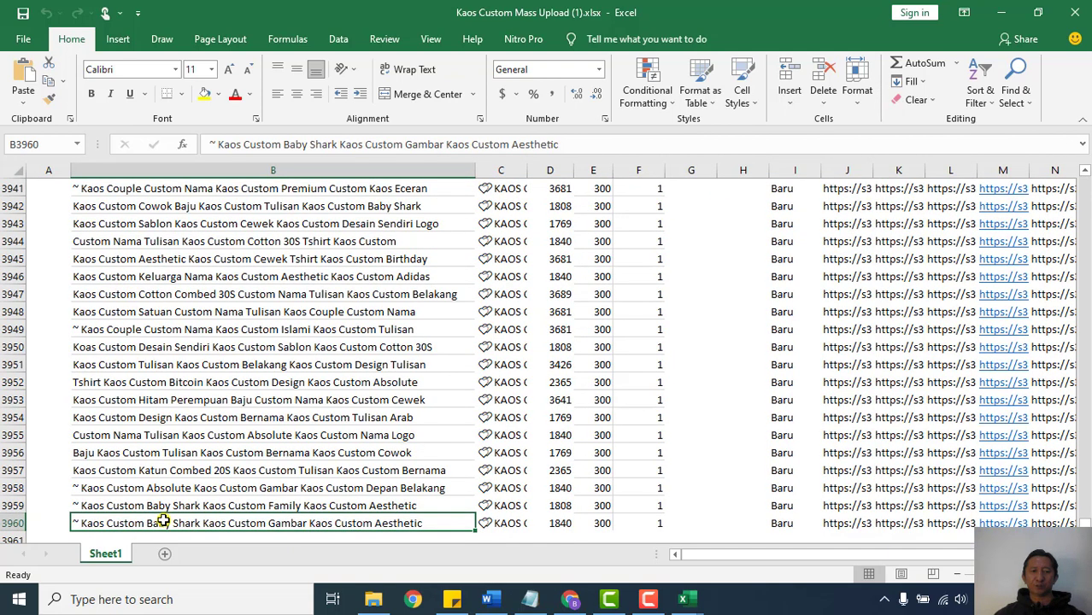
# Copy the last ten Kaos Custom product rows, 3951–3960
pyautogui.moveTo(165, 517); pyautogui.dragTo(181, 359)
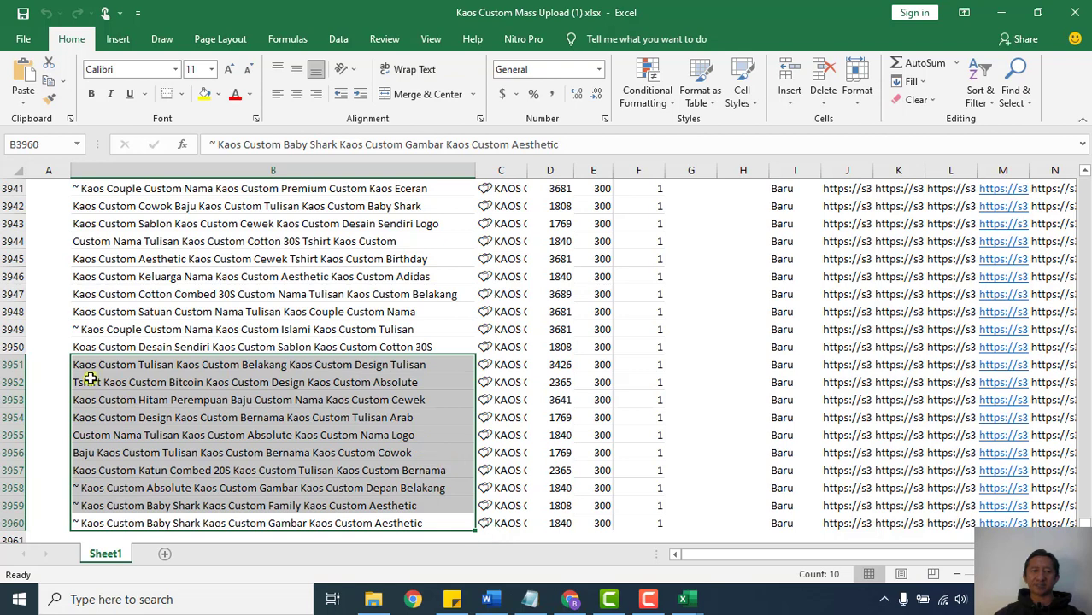
pyautogui.moveTo(12, 364); pyautogui.dragTo(19, 523)
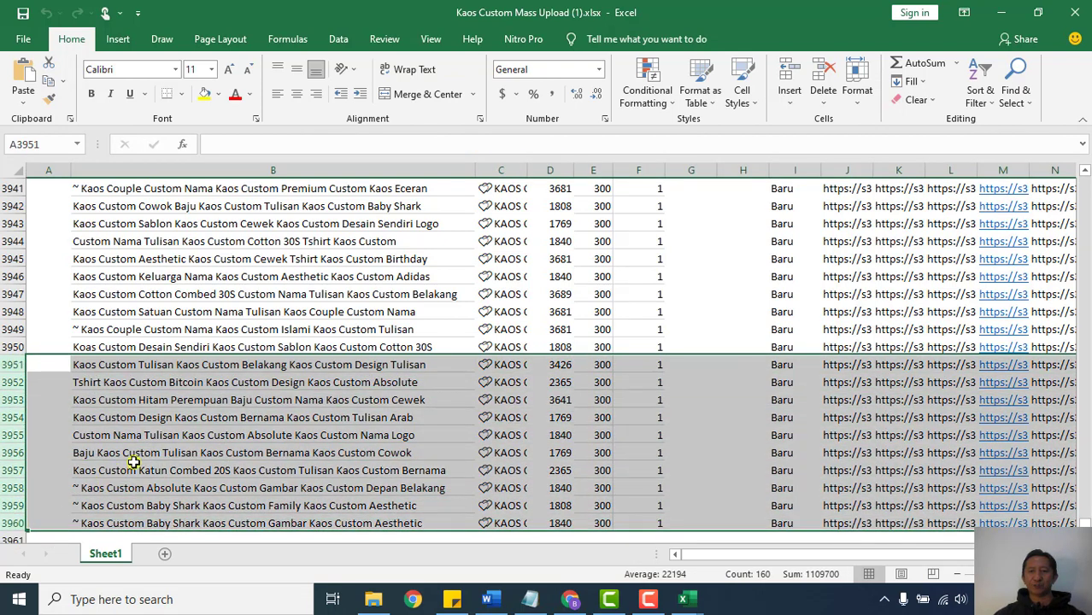
pyautogui.rightClick(234, 417)
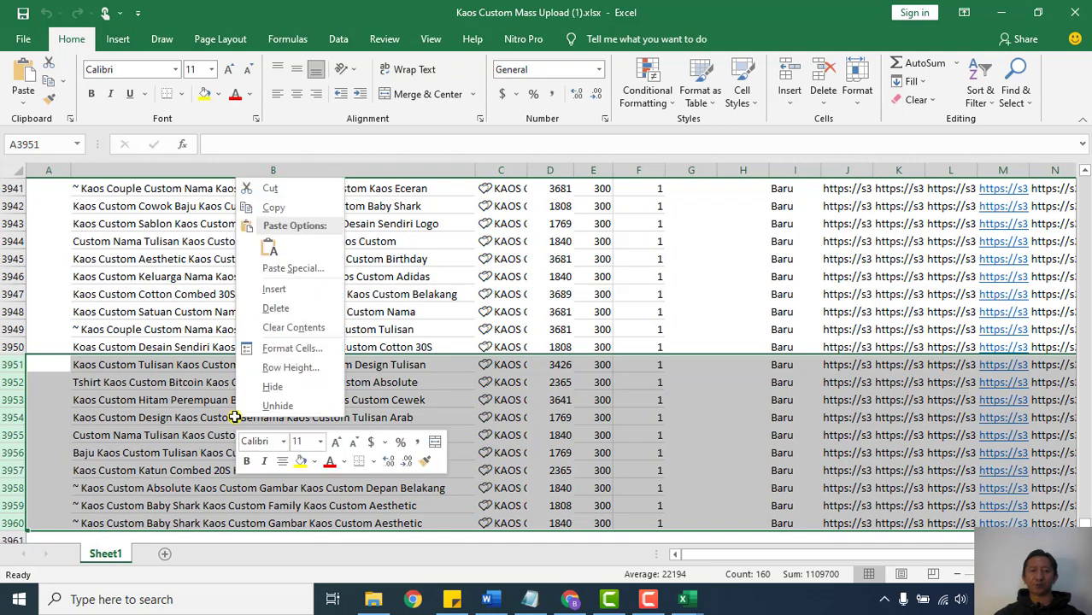
pyautogui.click(272, 206)
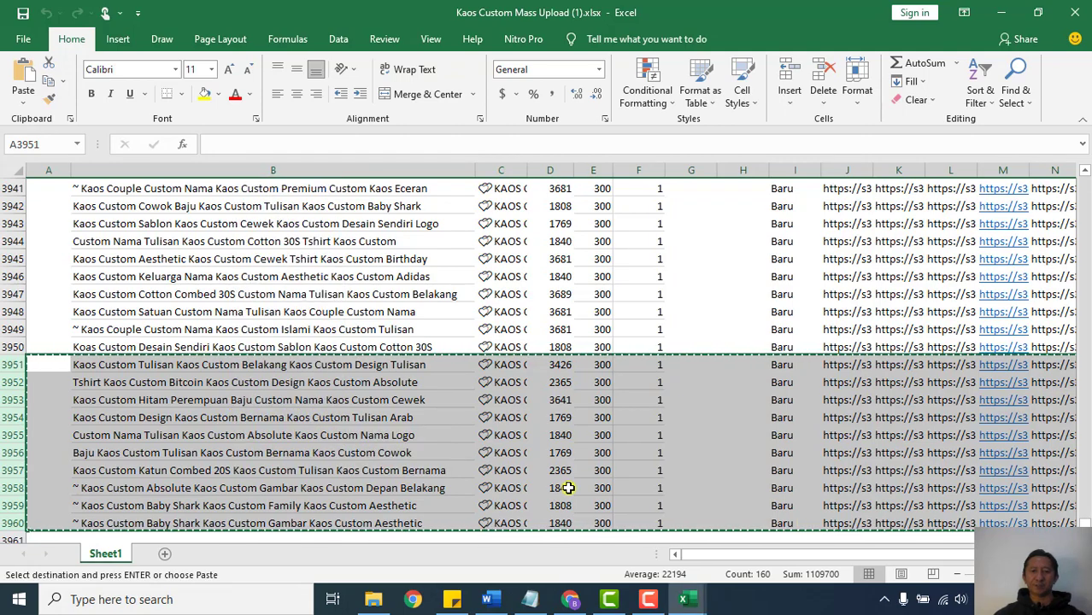
# Paste the rows into the tambah-sekaligus template at A4, then open the downloaded Tokopedia Kurma workbook
pyautogui.click(680, 598)
pyautogui.click(624, 543)
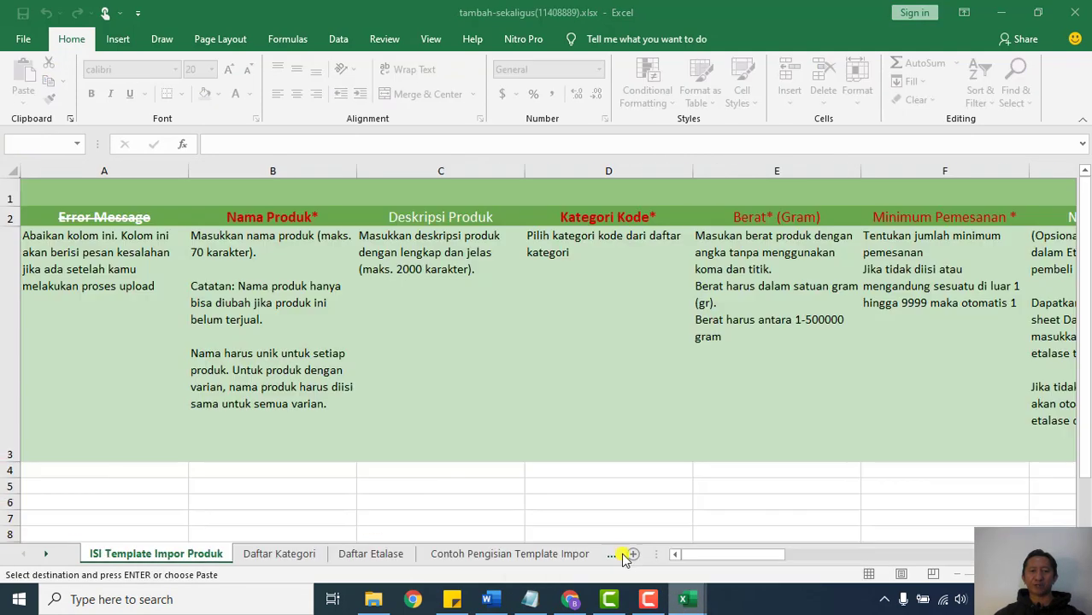
pyautogui.click(73, 472)
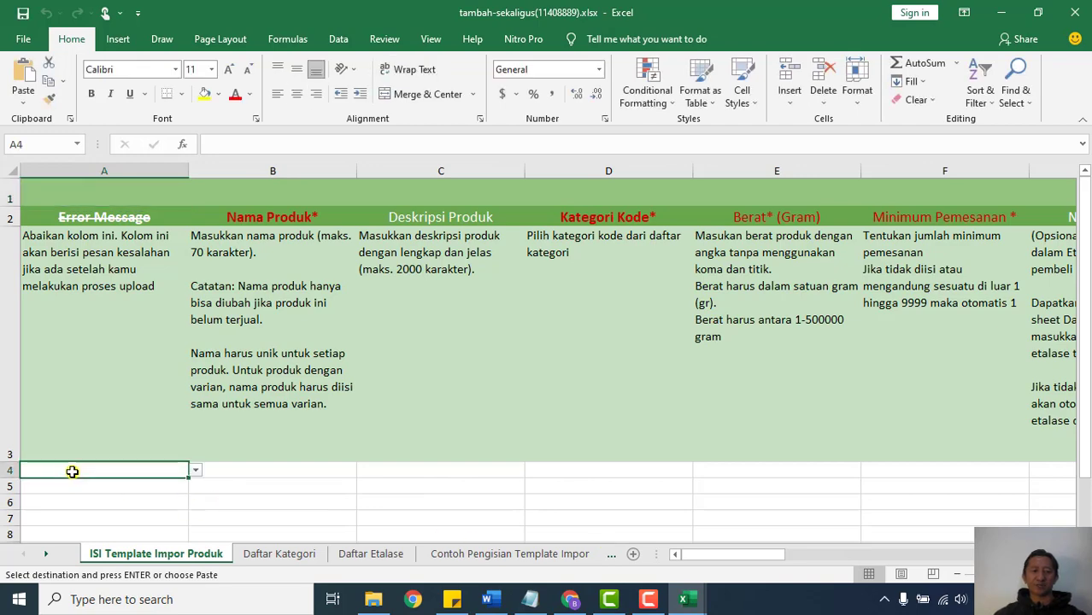
pyautogui.hotkey('ctrl', 'v')
pyautogui.scroll(-4, 419, 477)
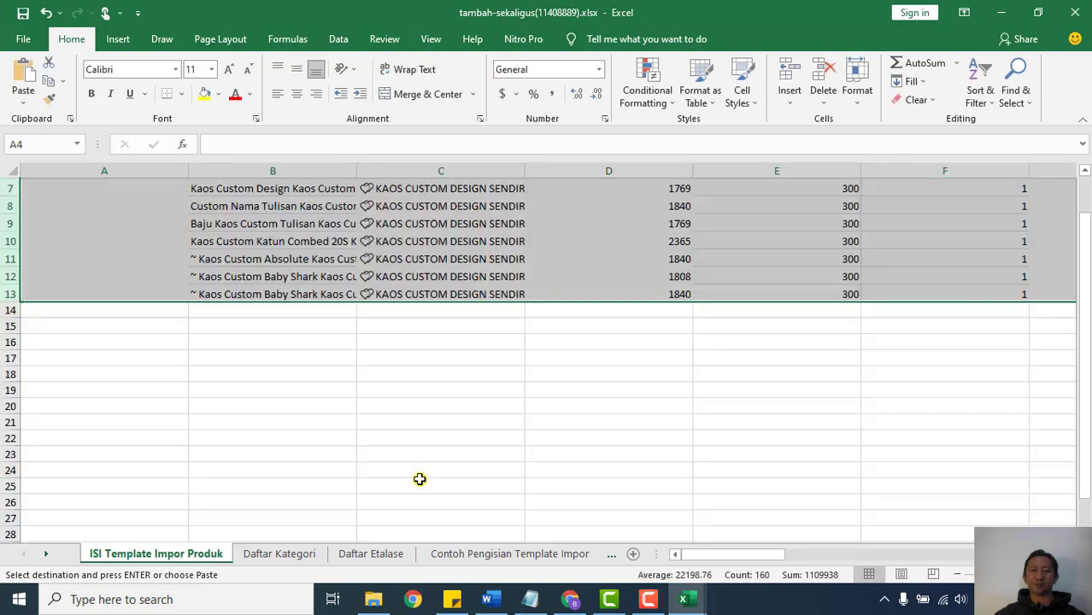
pyautogui.scroll(2, 383, 466)
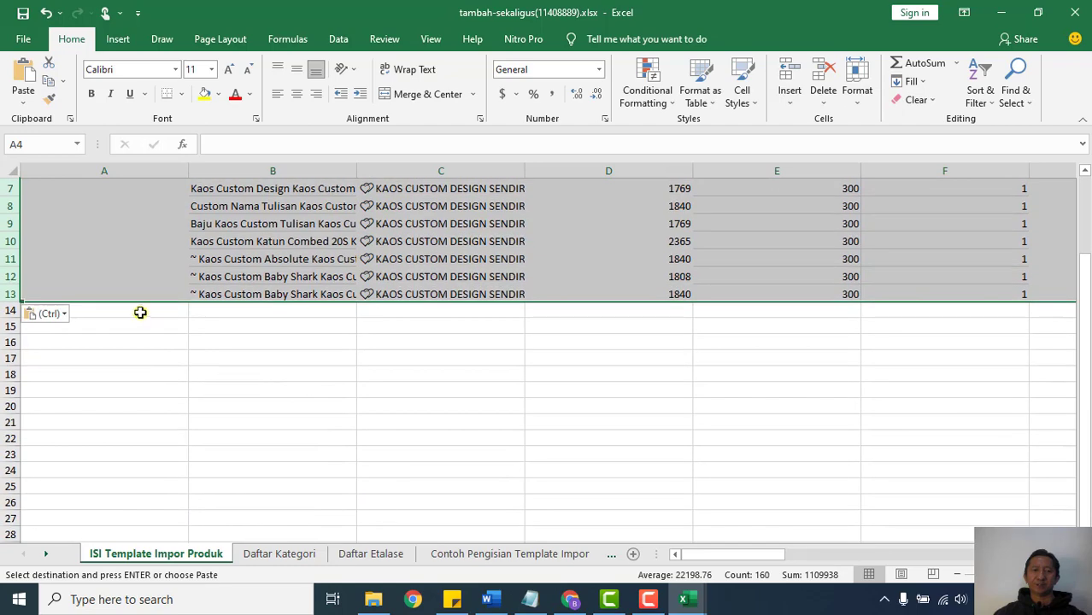
pyautogui.click(139, 311)
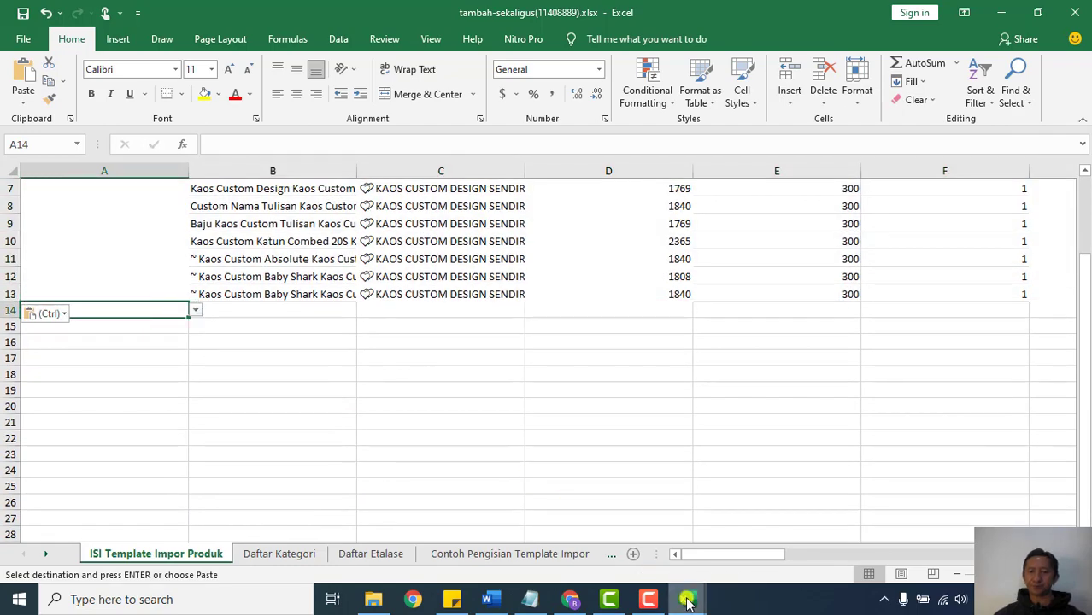
pyautogui.click(572, 600)
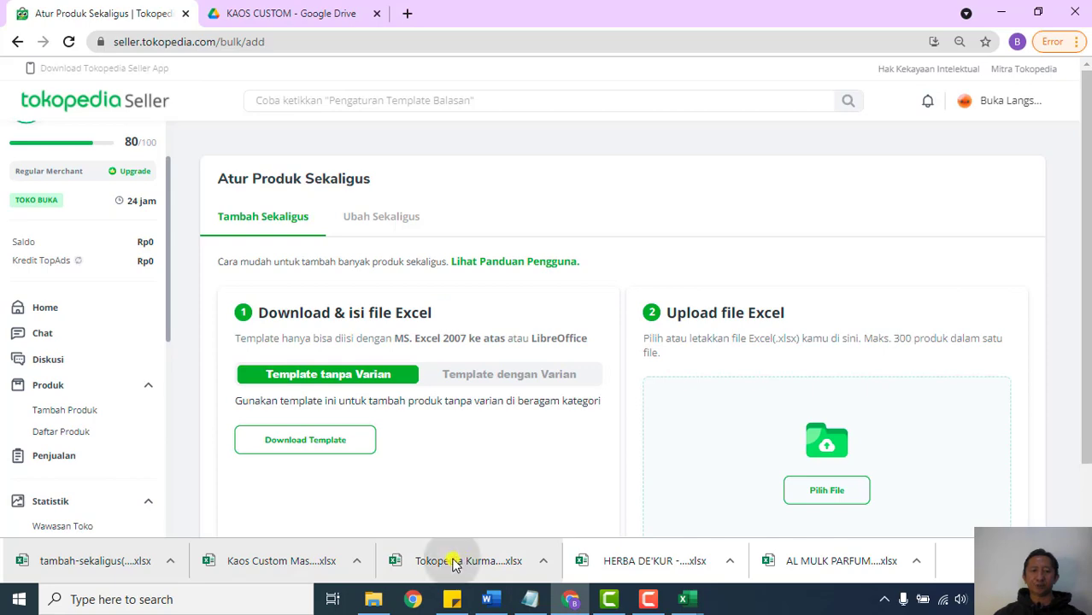
pyautogui.click(456, 564)
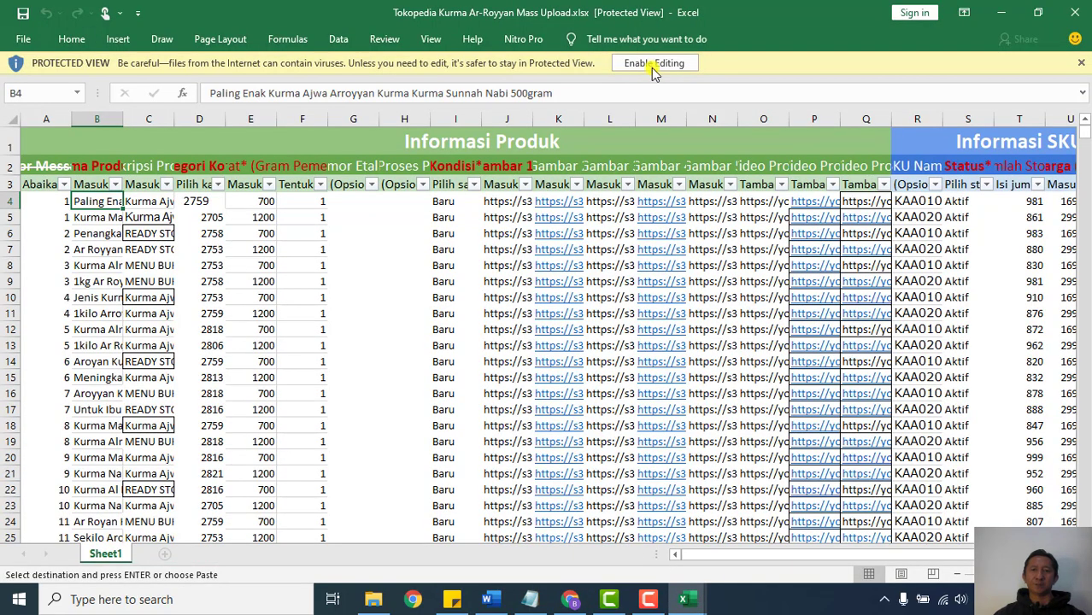
# Enable editing in the Kurma workbook and select product rows 4–13
pyautogui.click(653, 64)
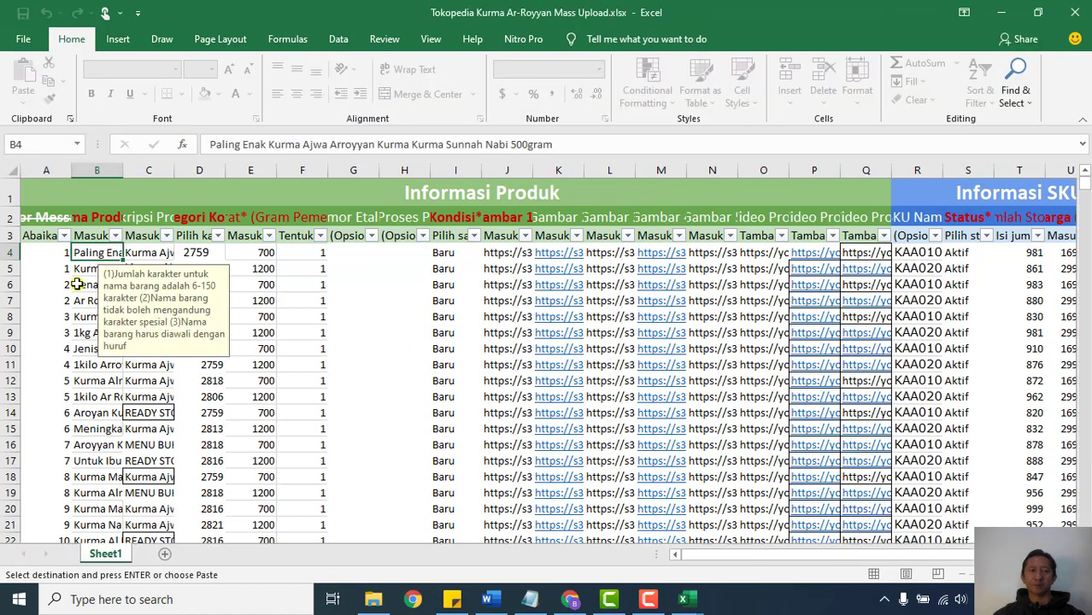
pyautogui.moveTo(7, 252); pyautogui.dragTo(5, 382)
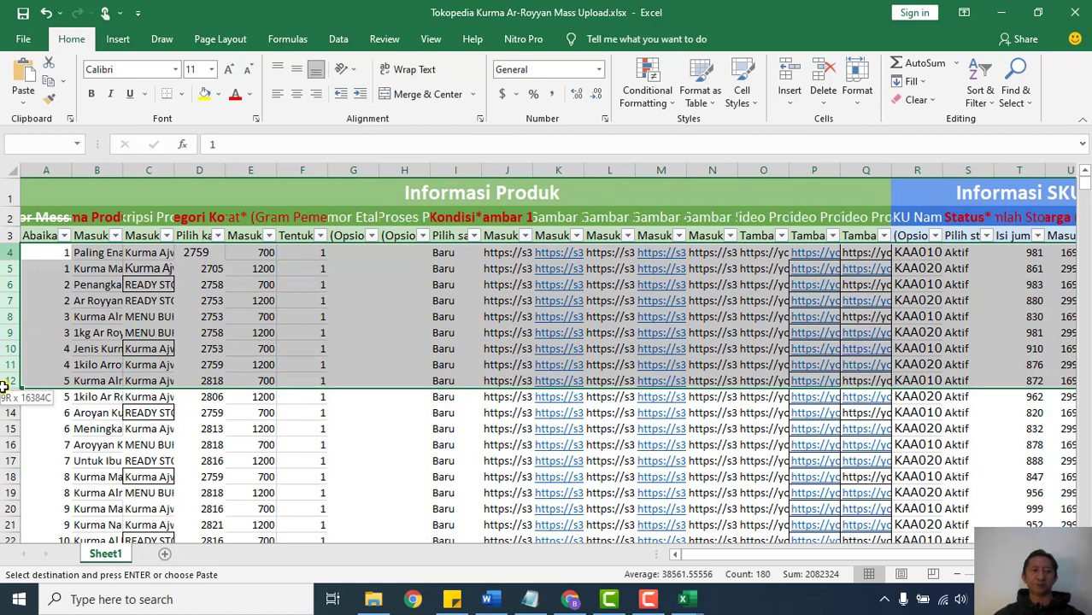
pyautogui.moveTo(5, 387); pyautogui.dragTo(5, 397)
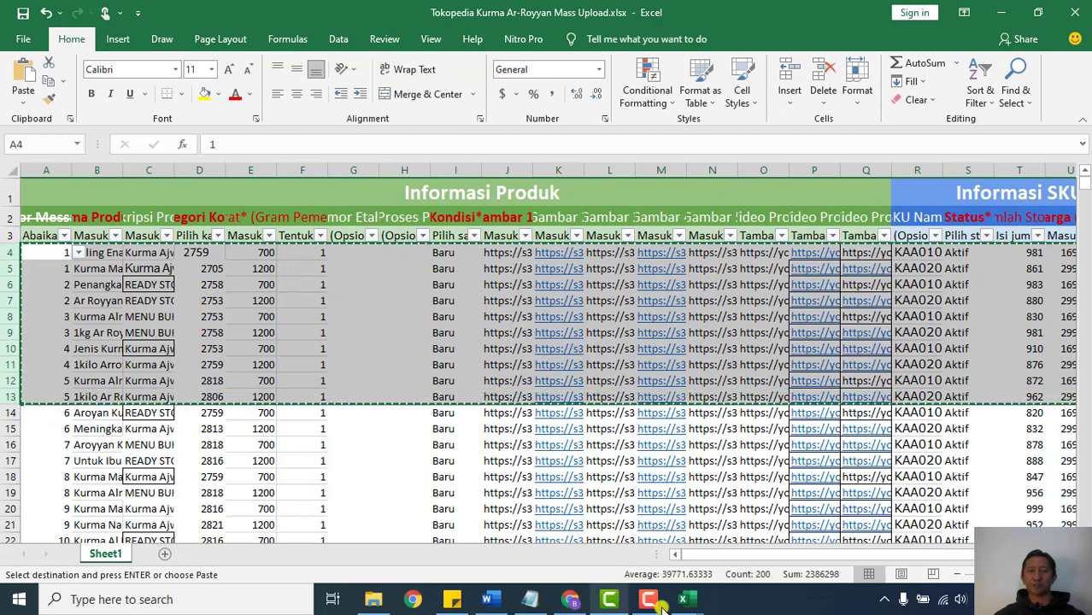
# Paste the Kurma rows into tambah-sekaligus at row 14 and return to Tokopedia Seller
pyautogui.moveTo(683, 599)
pyautogui.click(518, 560)
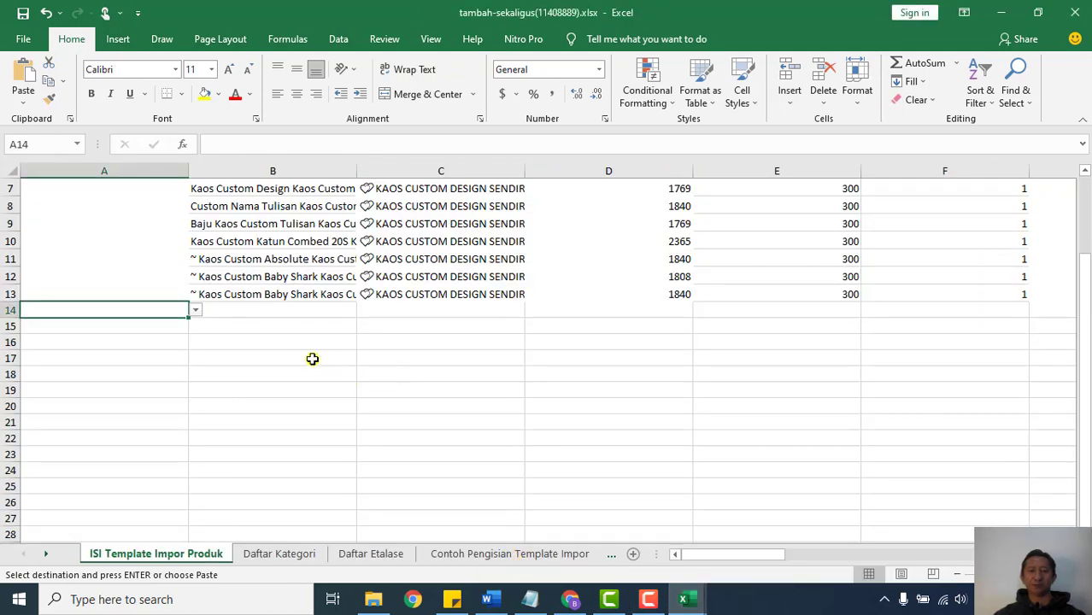
pyautogui.hotkey('ctrl', 'v')
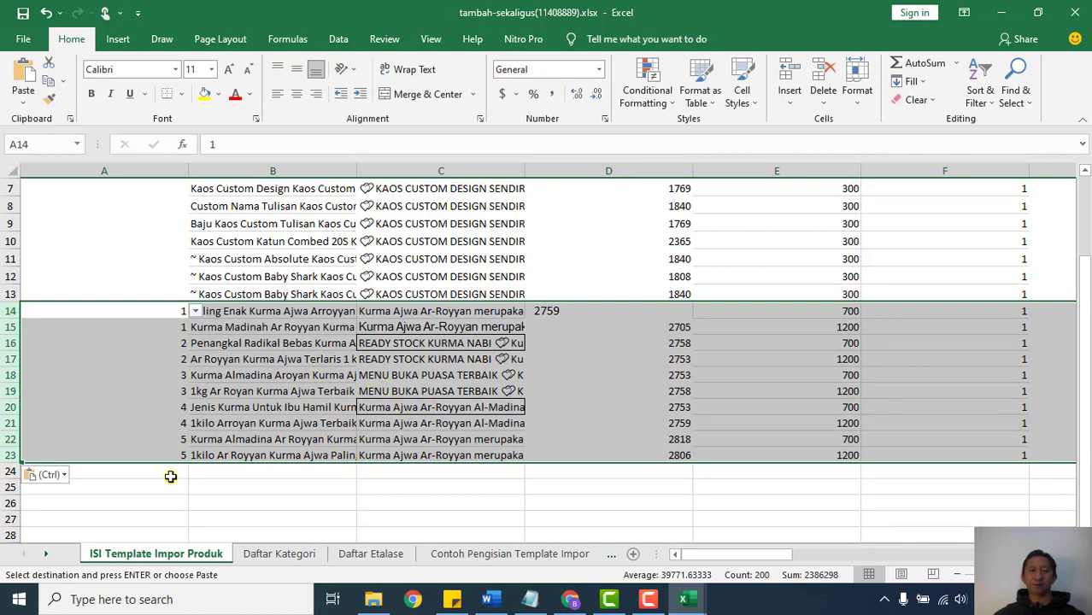
pyautogui.click(170, 477)
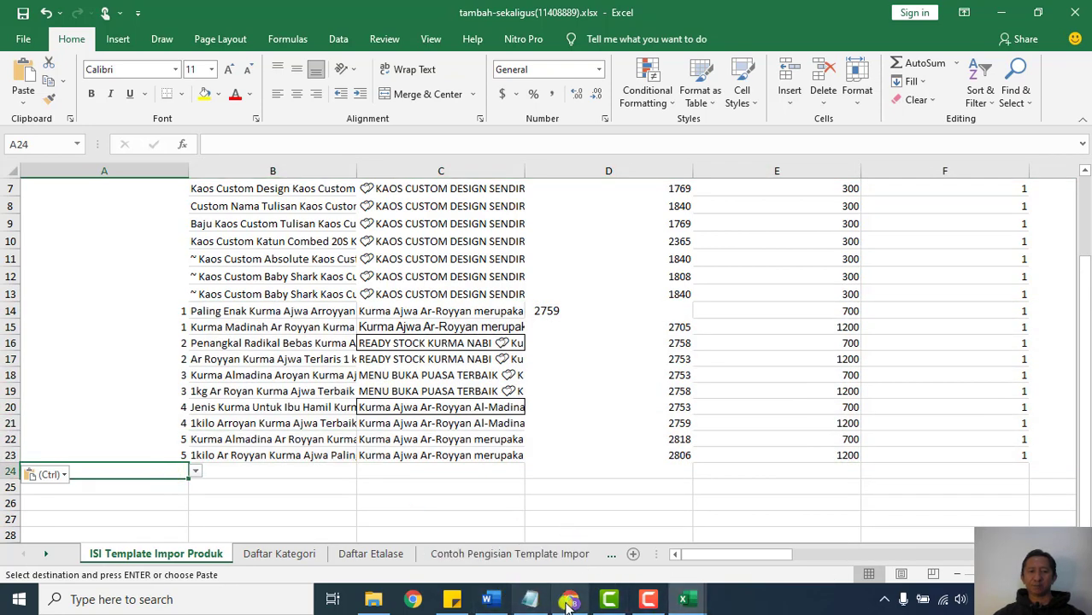
pyautogui.click(567, 602)
# Open the HERBA DE'KUR workbook, enable editing, and copy its last ten product rows
pyautogui.click(625, 561)
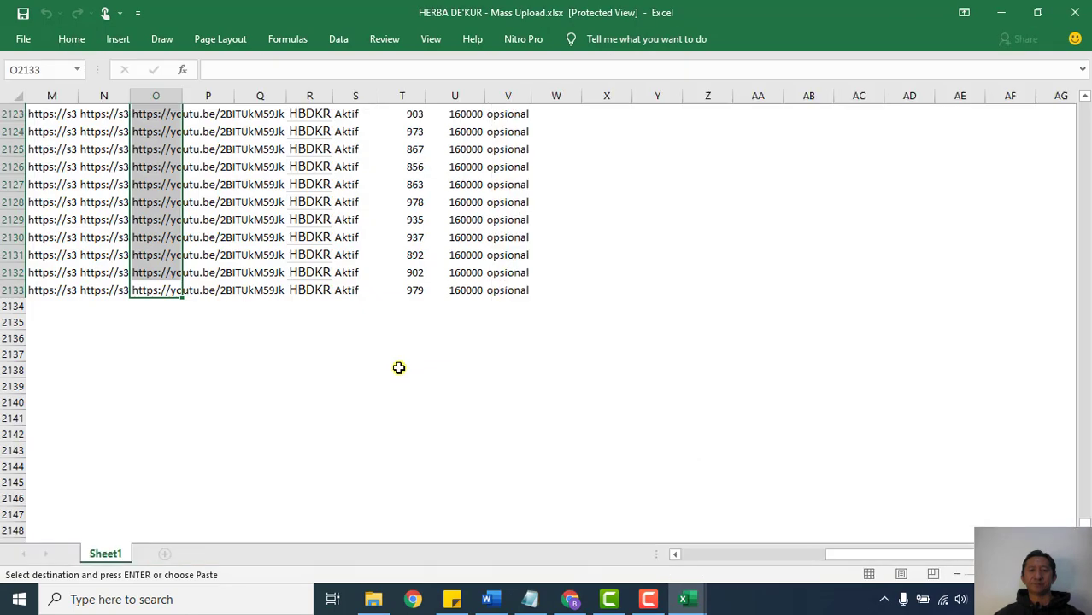
pyautogui.click(650, 63)
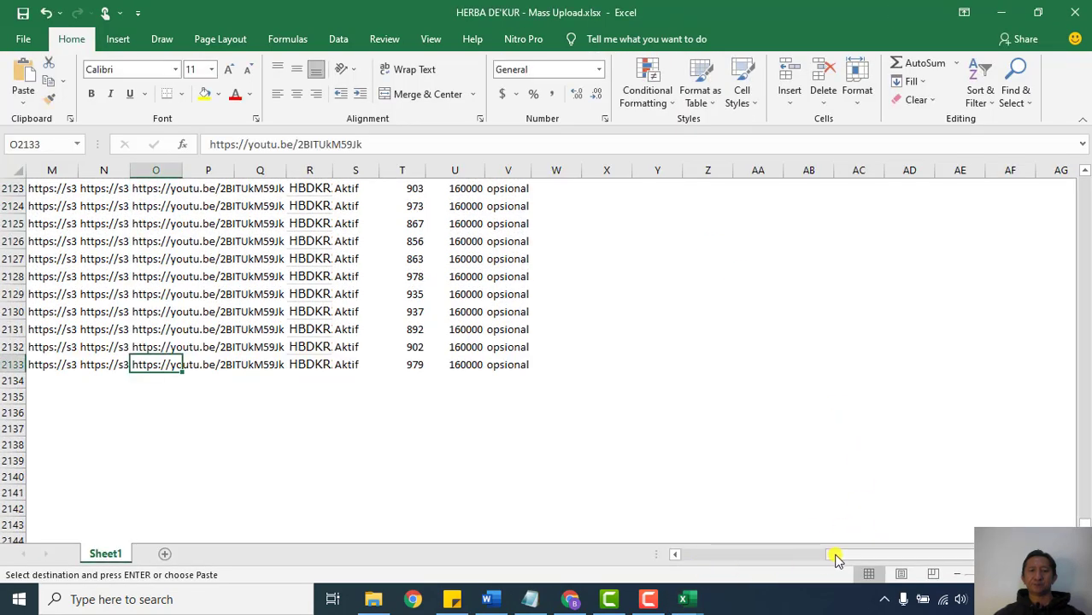
pyautogui.moveTo(835, 557); pyautogui.dragTo(671, 557)
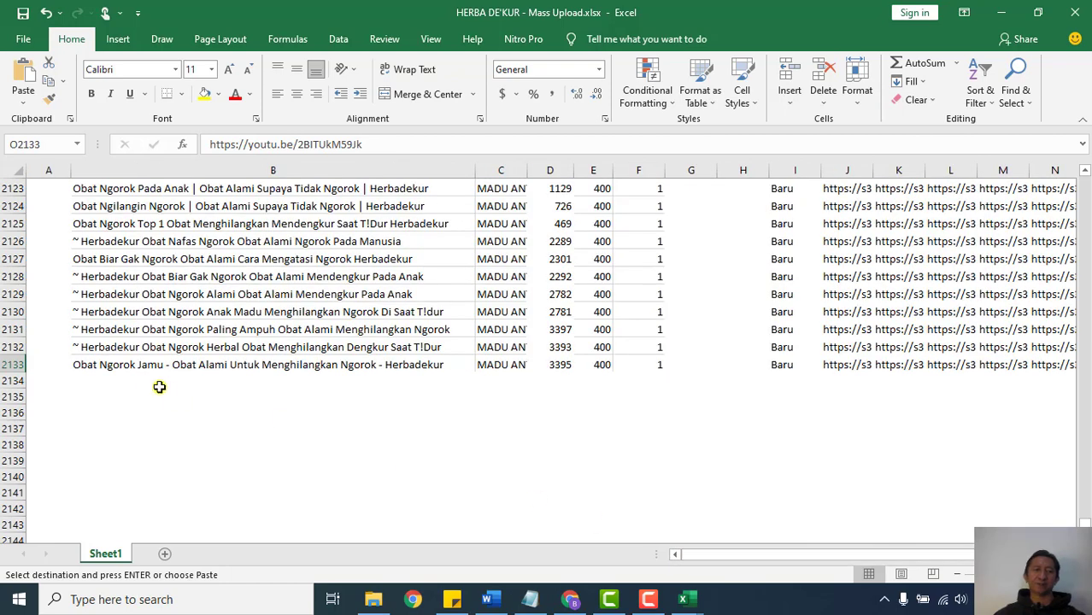
pyautogui.scroll(2, 53, 414)
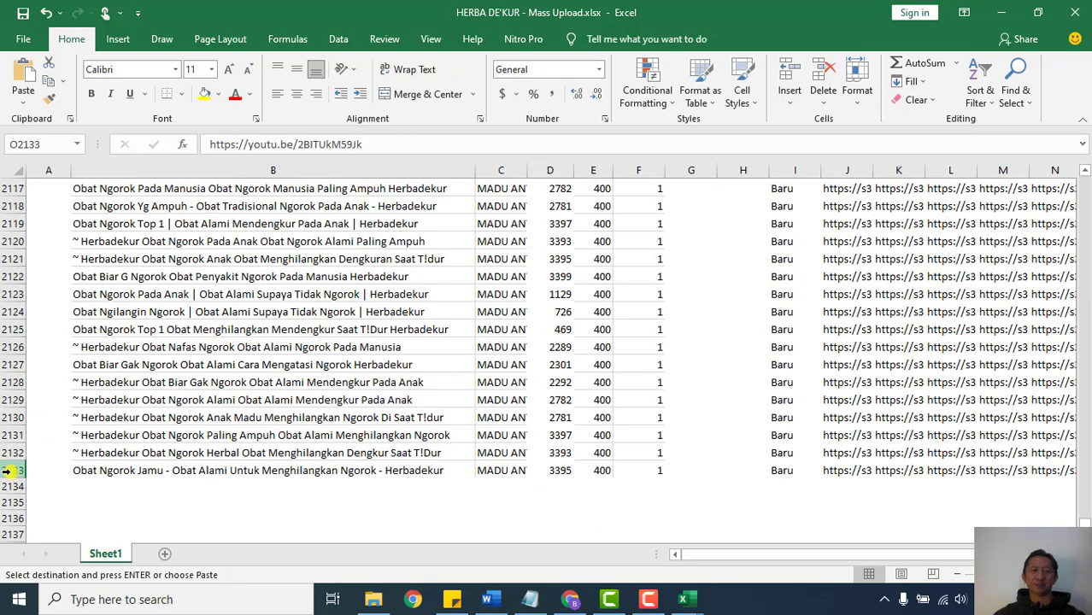
pyautogui.moveTo(6, 471); pyautogui.dragTo(3, 318)
pyautogui.hotkey('ctrl', 'c')
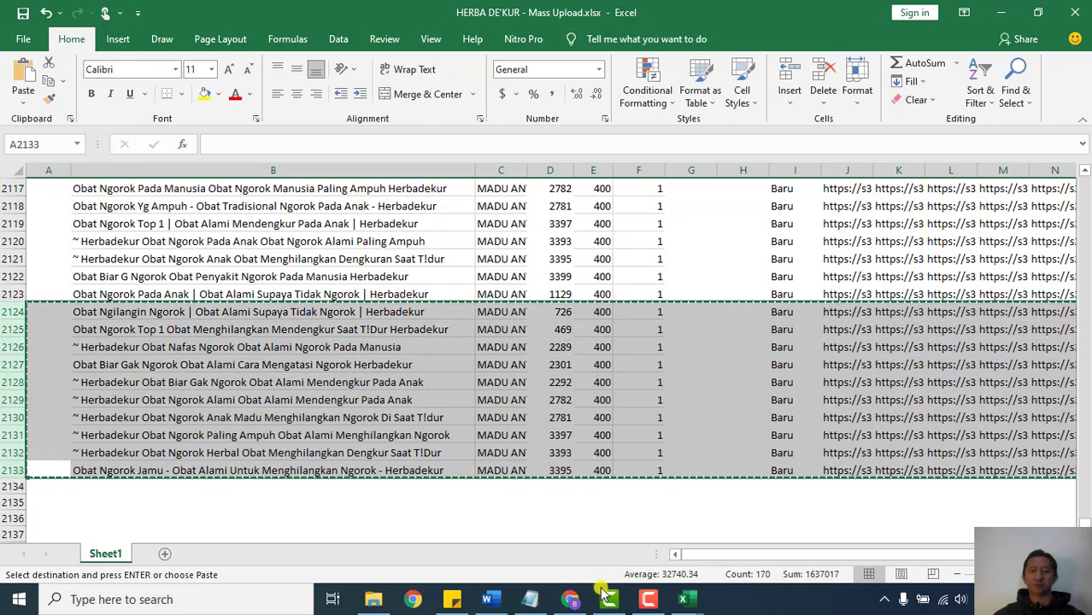
# Paste the Herbadekur rows into tambah-sekaligus at A24 and select A34 for the next batch
pyautogui.click(682, 602)
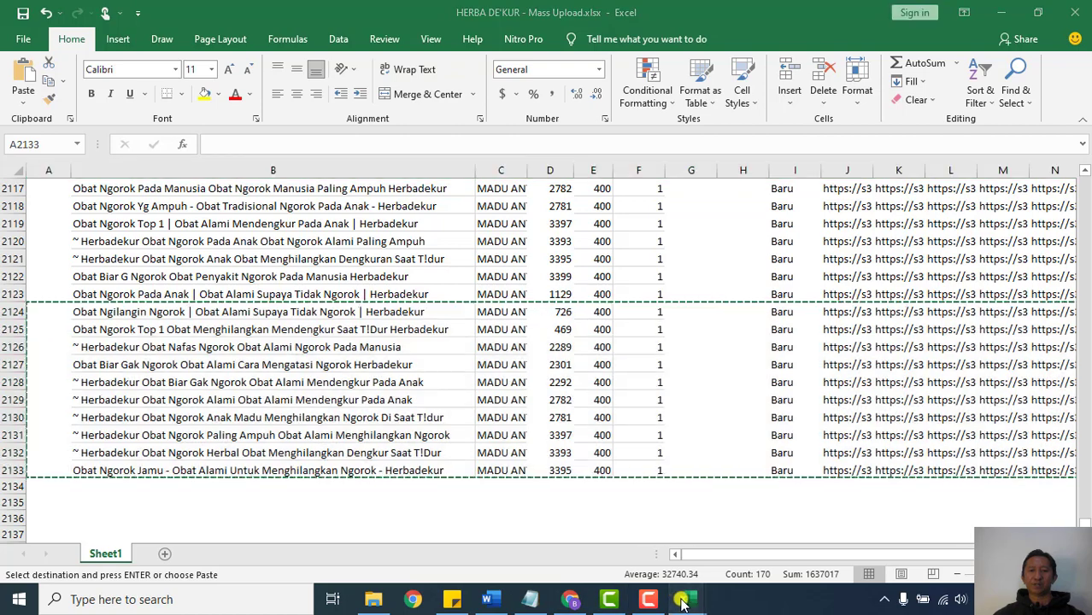
pyautogui.click(462, 555)
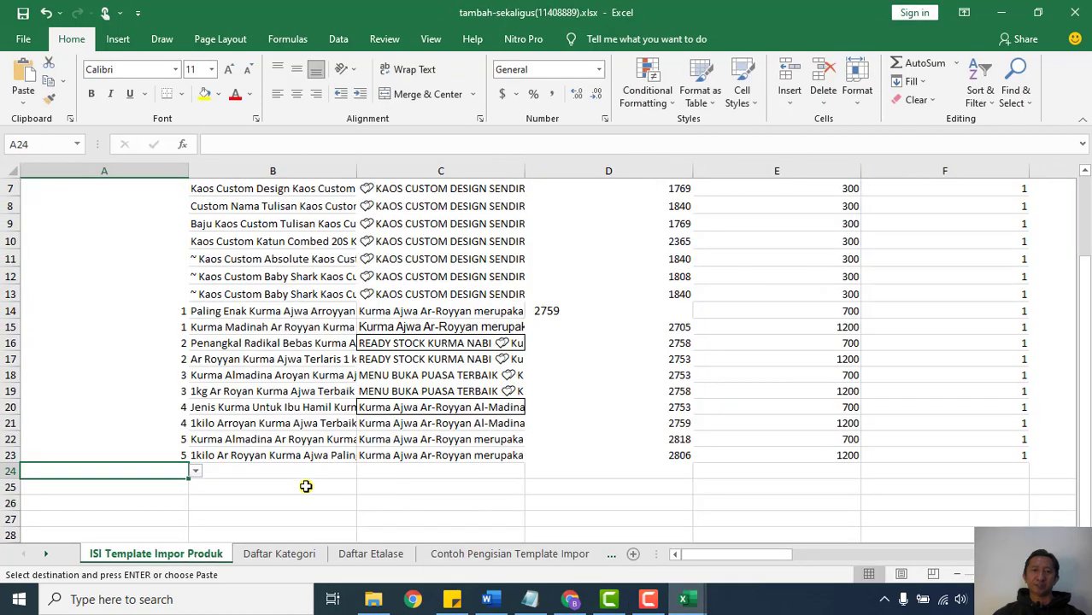
pyautogui.hotkey('ctrl', 'v')
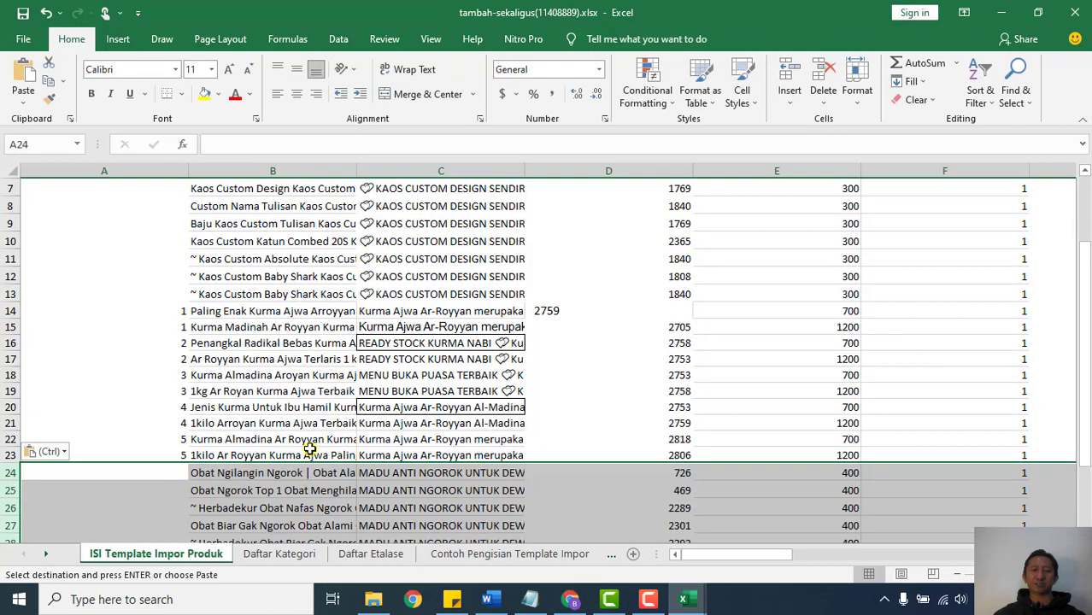
pyautogui.scroll(-2, 309, 450)
pyautogui.scroll(-2, 309, 450)
pyautogui.click(158, 441)
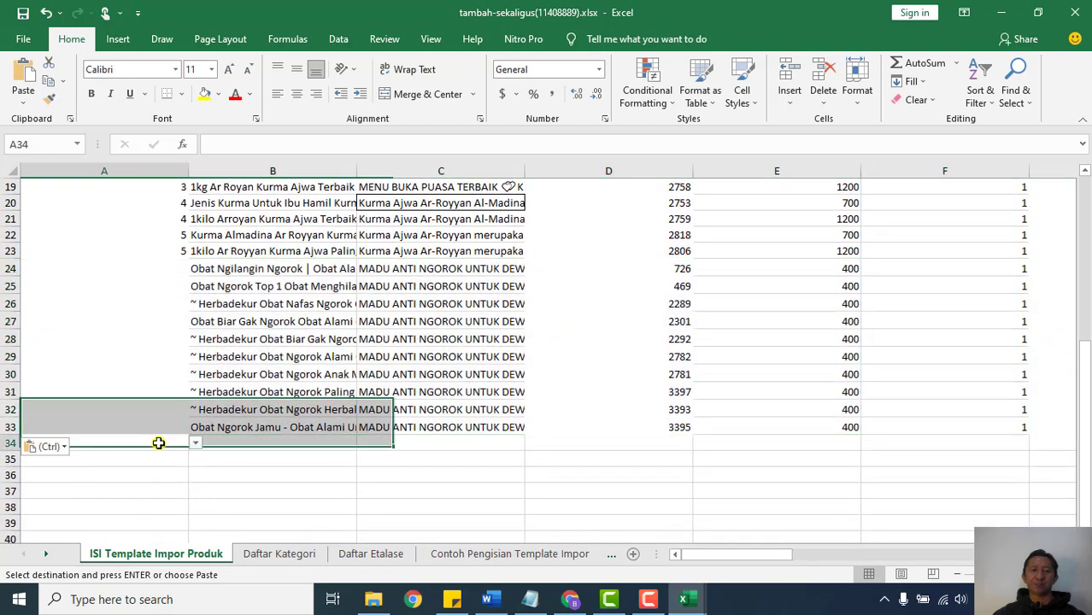
# Open the Al Mulk perfume workbook, enable editing, and copy rows 3003–3012
pyautogui.click(569, 599)
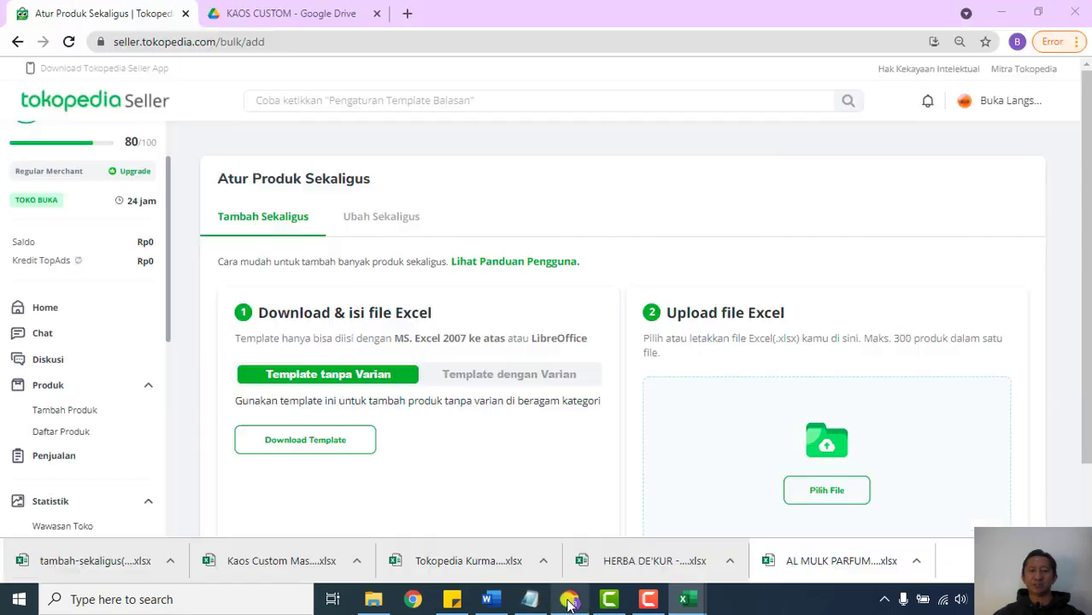
pyautogui.click(818, 564)
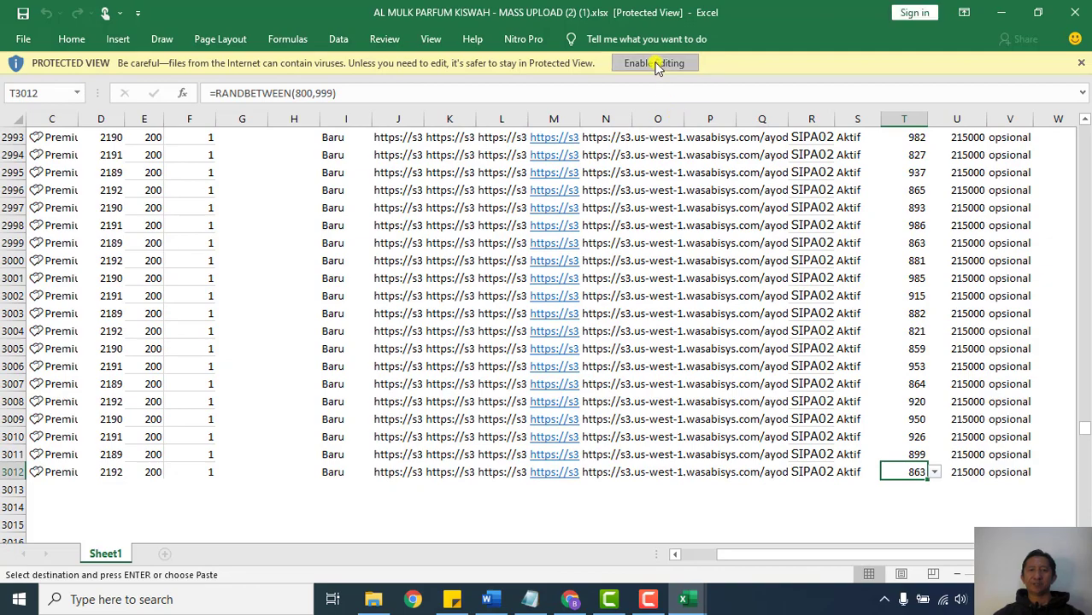
pyautogui.click(655, 64)
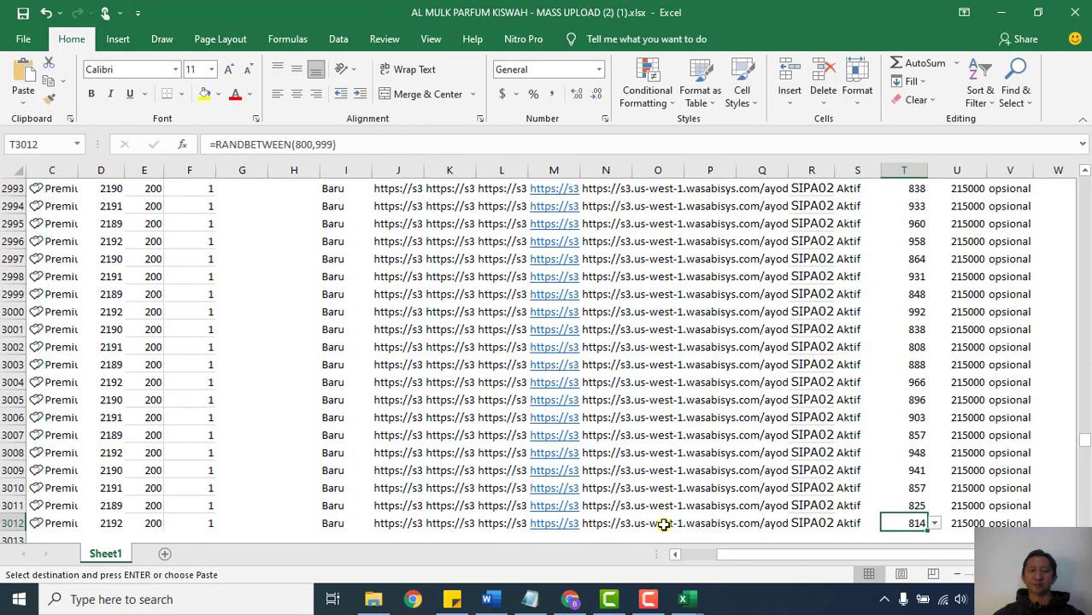
pyautogui.moveTo(732, 555); pyautogui.dragTo(673, 555)
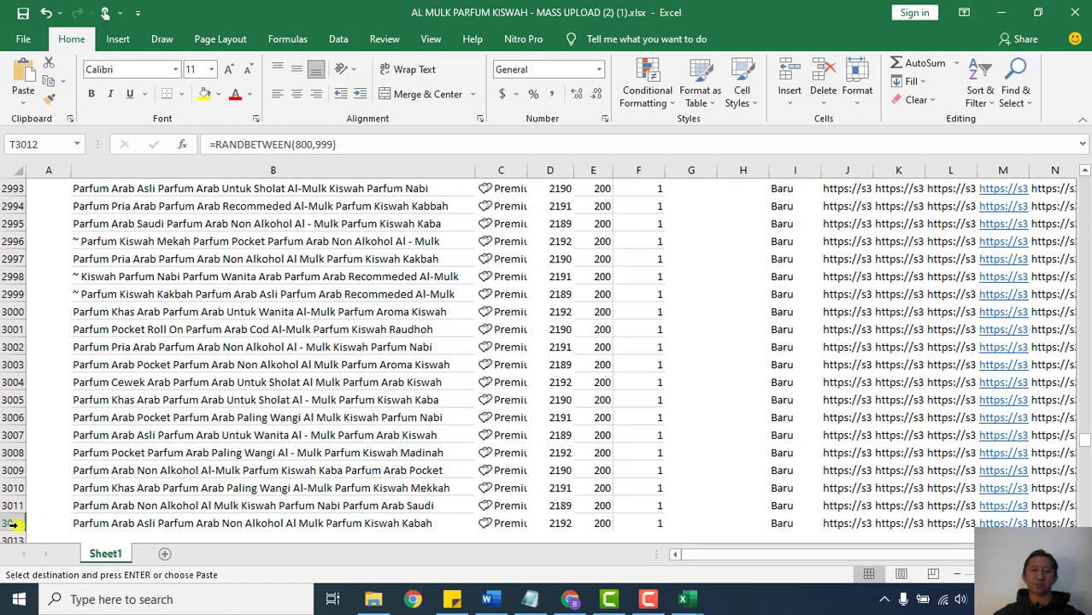
pyautogui.moveTo(14, 523); pyautogui.dragTo(3, 366)
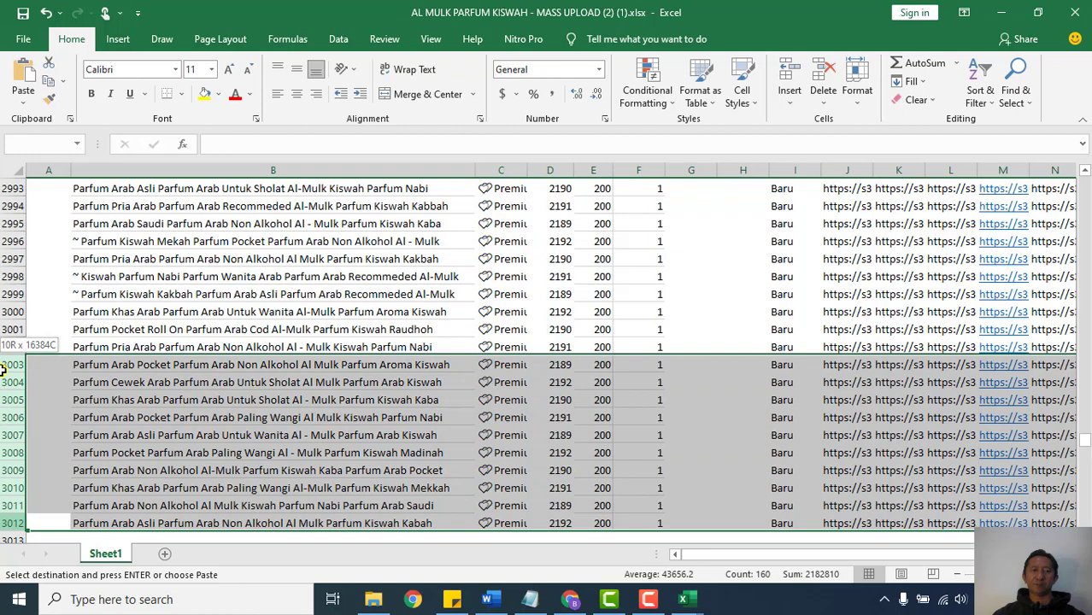
pyautogui.hotkey('ctrl', 'c')
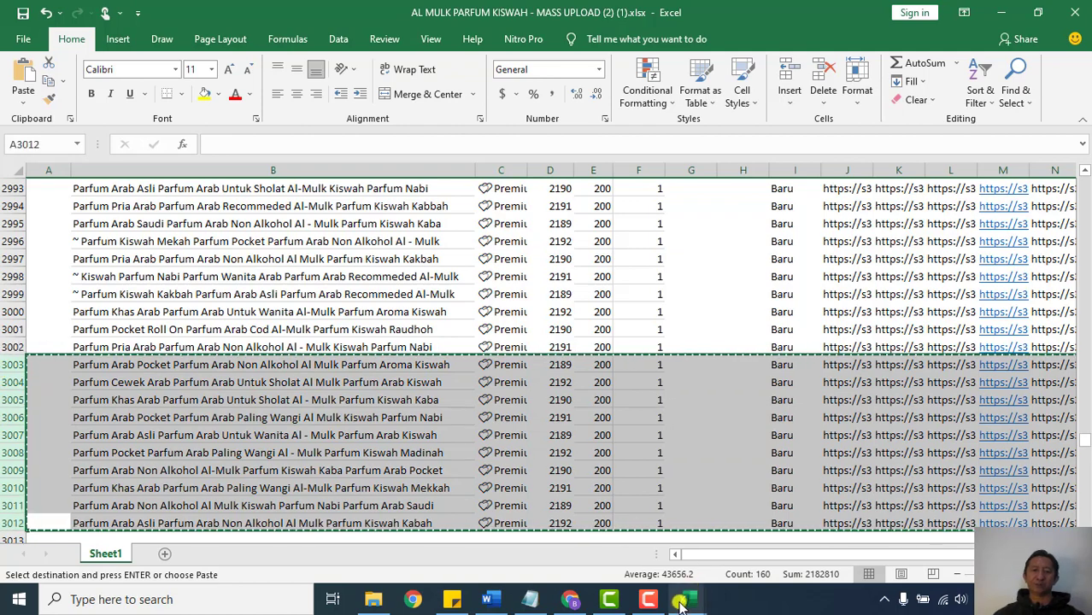
# Paste the perfume rows into tambah-sekaligus at row 34 and save the workbook
pyautogui.moveTo(681, 603)
pyautogui.click(364, 541)
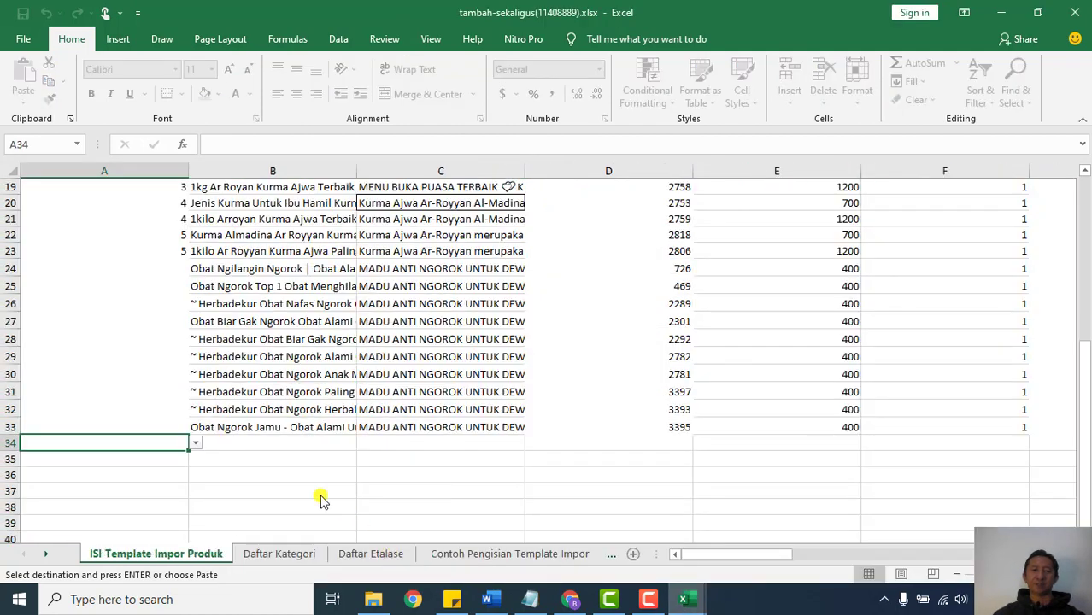
pyautogui.hotkey('ctrl', 'v')
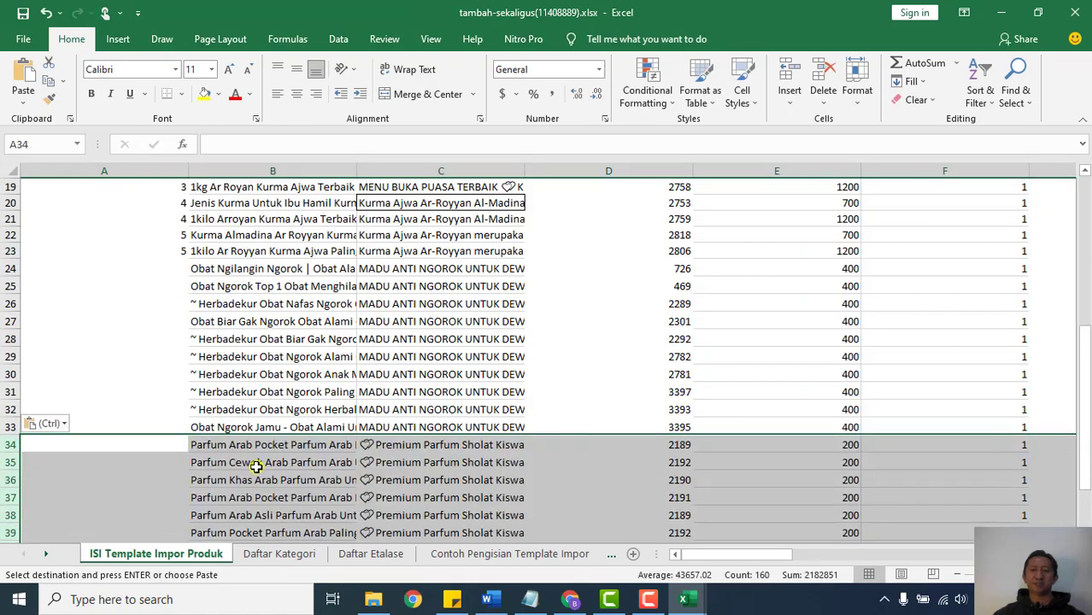
pyautogui.moveTo(700, 560)
pyautogui.mouseDown()
pyautogui.moveTo(919, 556)
pyautogui.moveTo(707, 560)
pyautogui.moveTo(687, 570)
pyautogui.mouseUp()
pyautogui.hscroll(1, 812, 498)
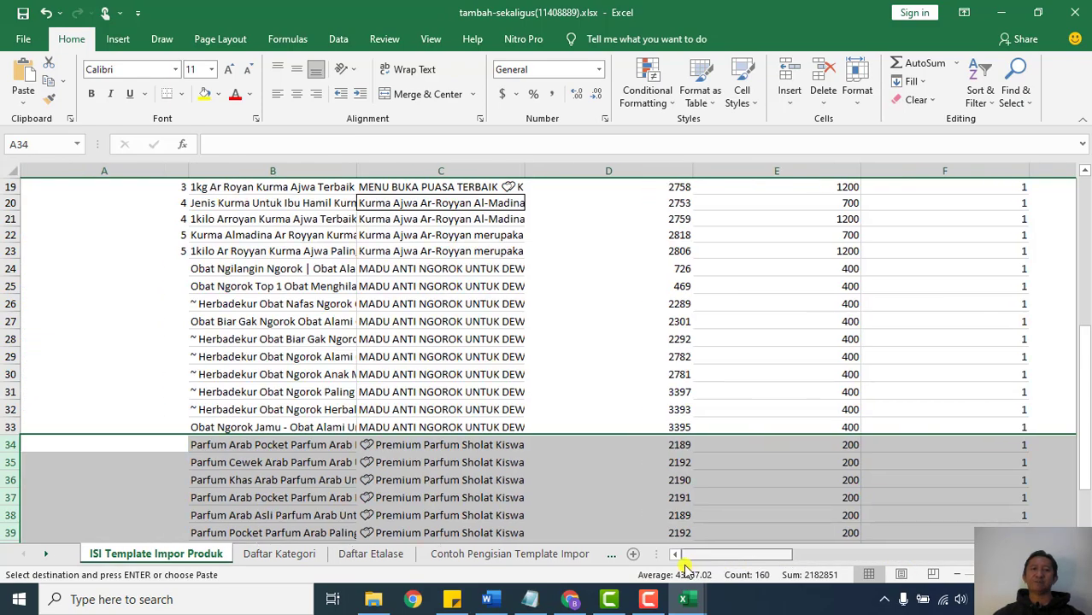
pyautogui.click(23, 14)
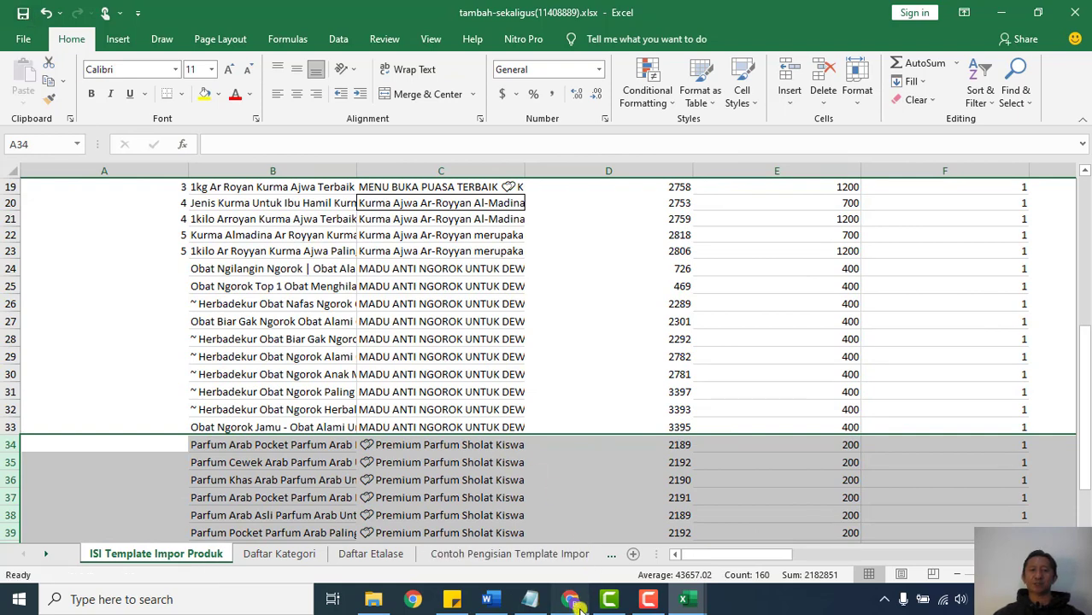
# Choose tambah-sekaligus(11408889).xlsx from Downloads via Pilih File on the Tokopedia bulk-add page
pyautogui.click(573, 601)
pyautogui.scroll(-1, 633, 418)
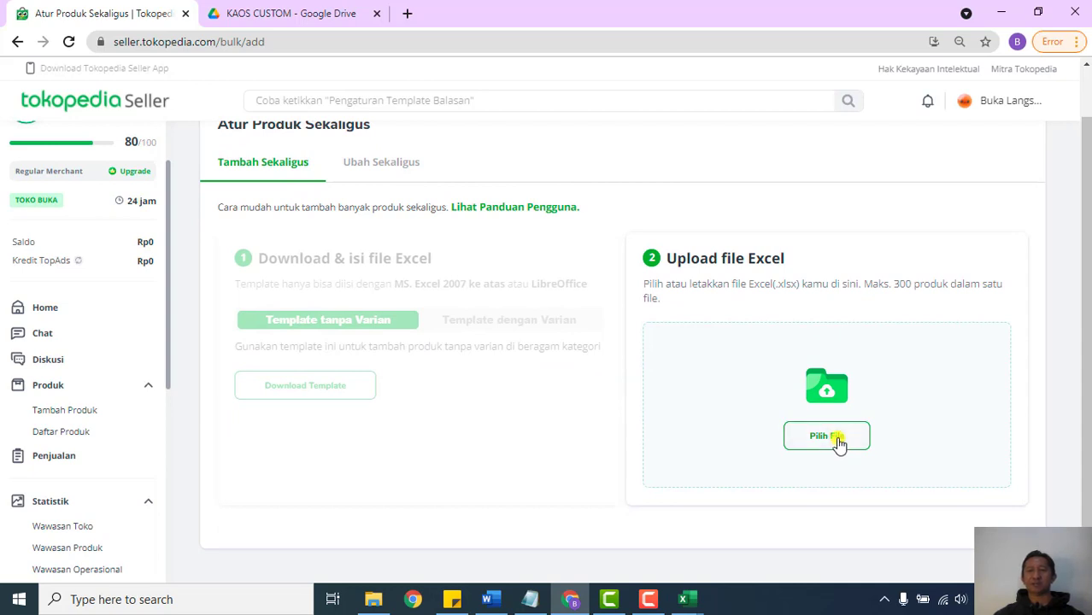
pyautogui.click(839, 443)
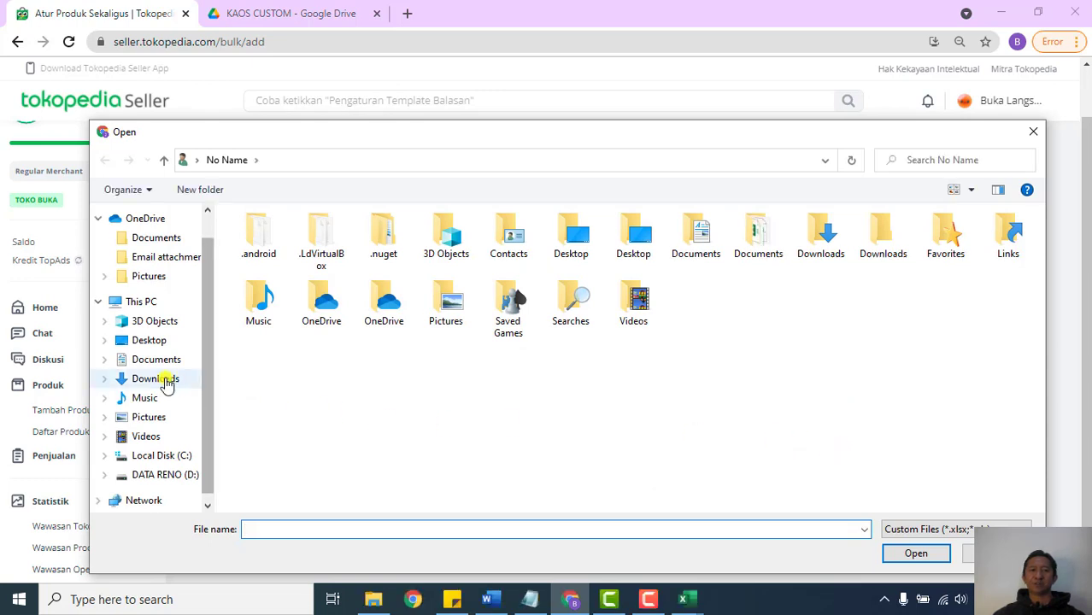
pyautogui.click(163, 379)
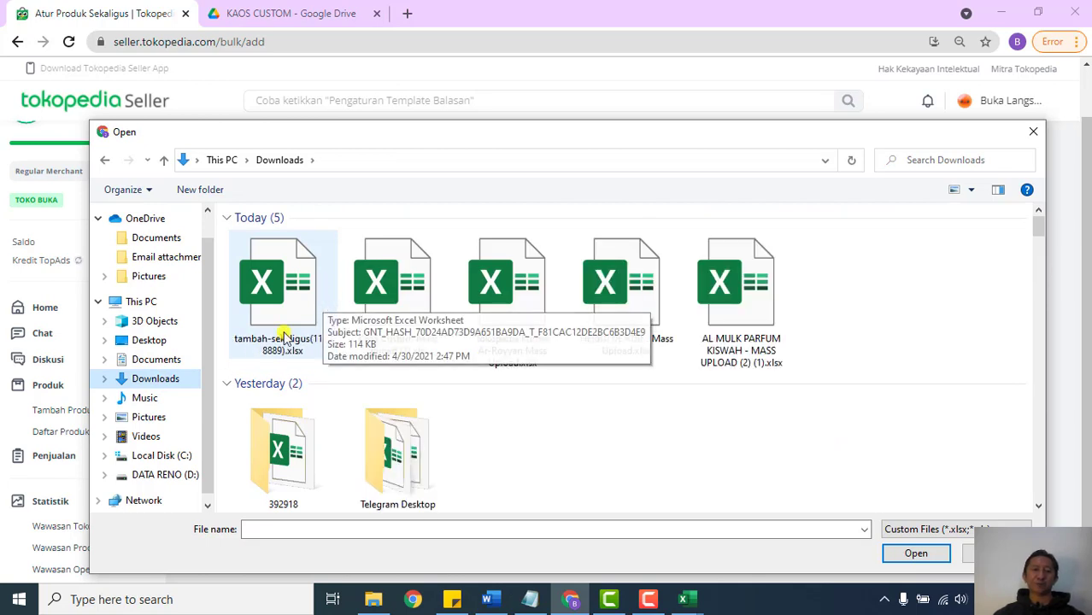
pyautogui.click(285, 312)
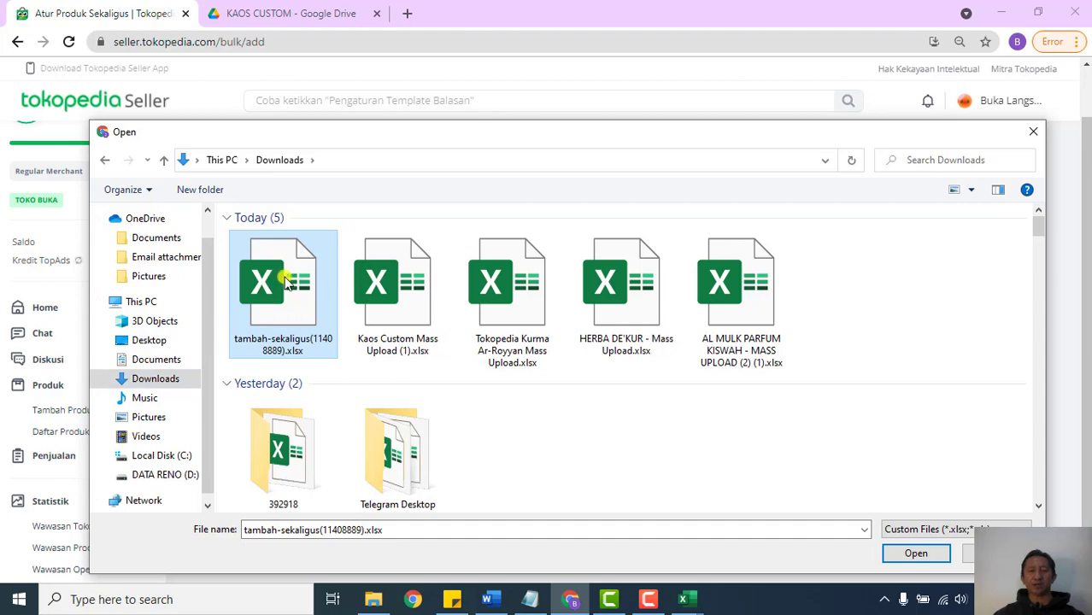
pyautogui.click(916, 553)
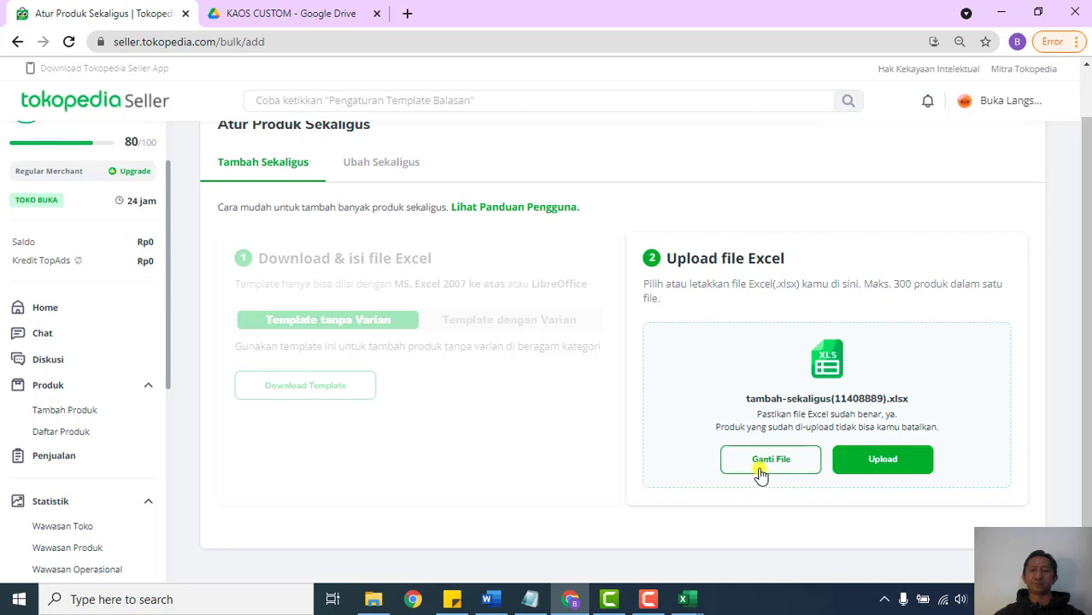
# Upload the product template, confirm 40/40 SKUs succeed, and check the last row (43) in Excel
pyautogui.click(889, 462)
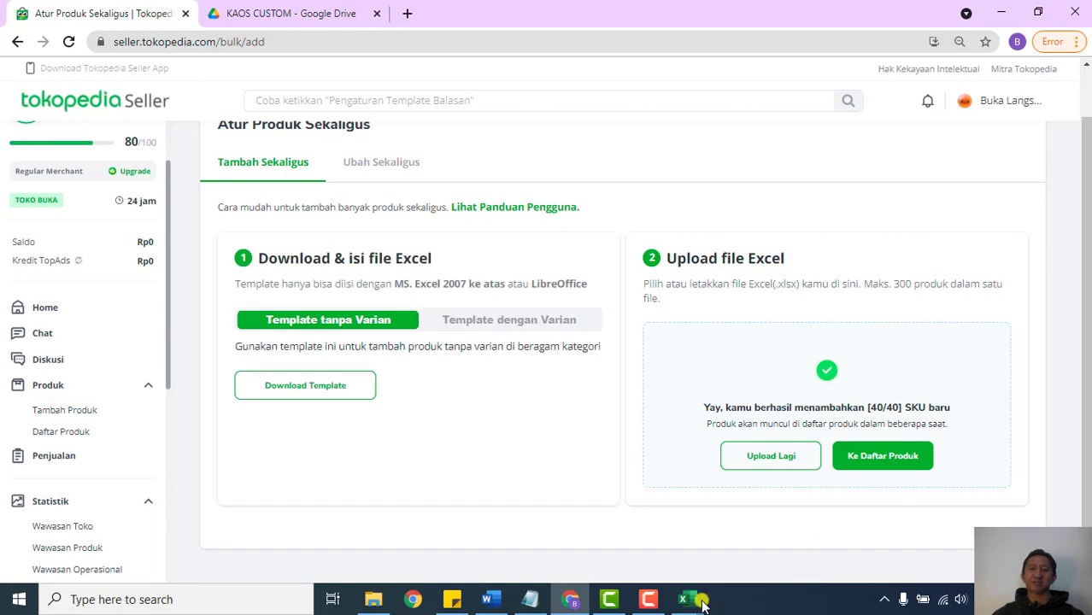
pyautogui.moveTo(689, 601)
pyautogui.click(355, 544)
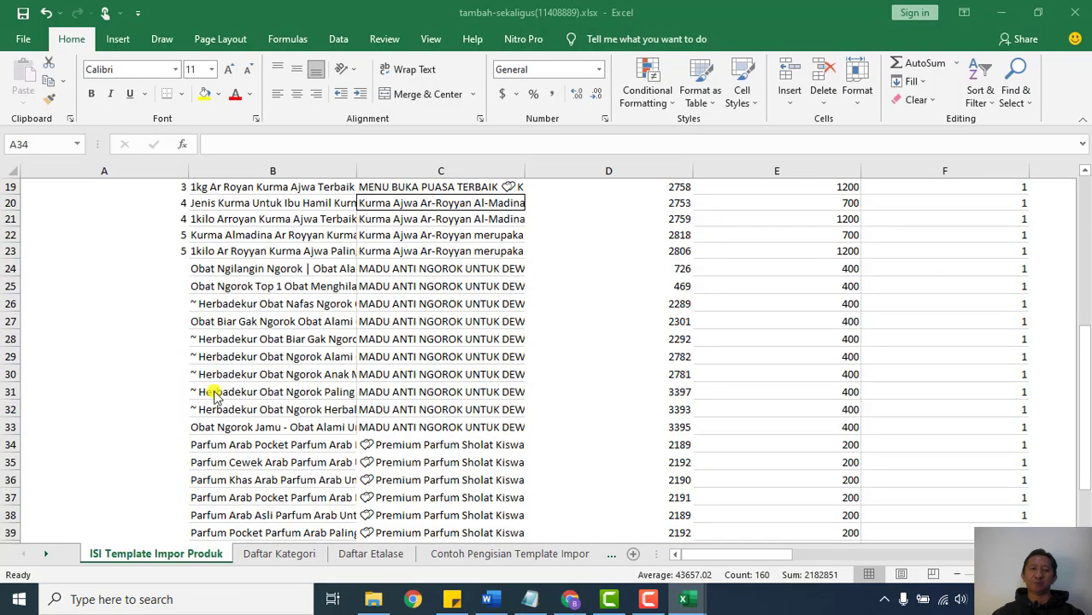
pyautogui.scroll(-4, 304, 428)
pyautogui.click(227, 417)
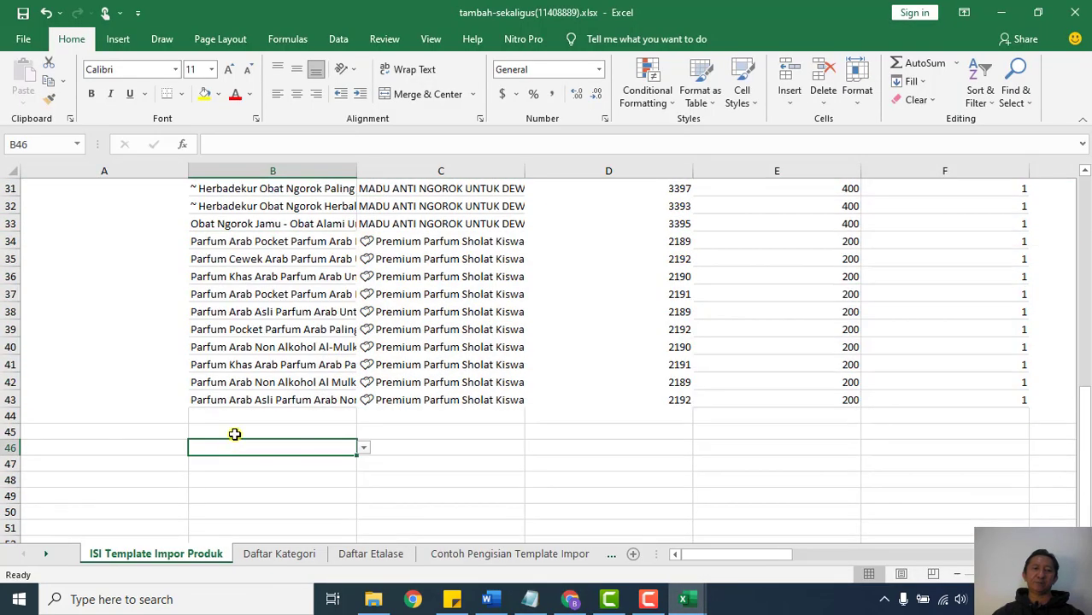
pyautogui.click(213, 400)
pyautogui.scroll(1, 213, 400)
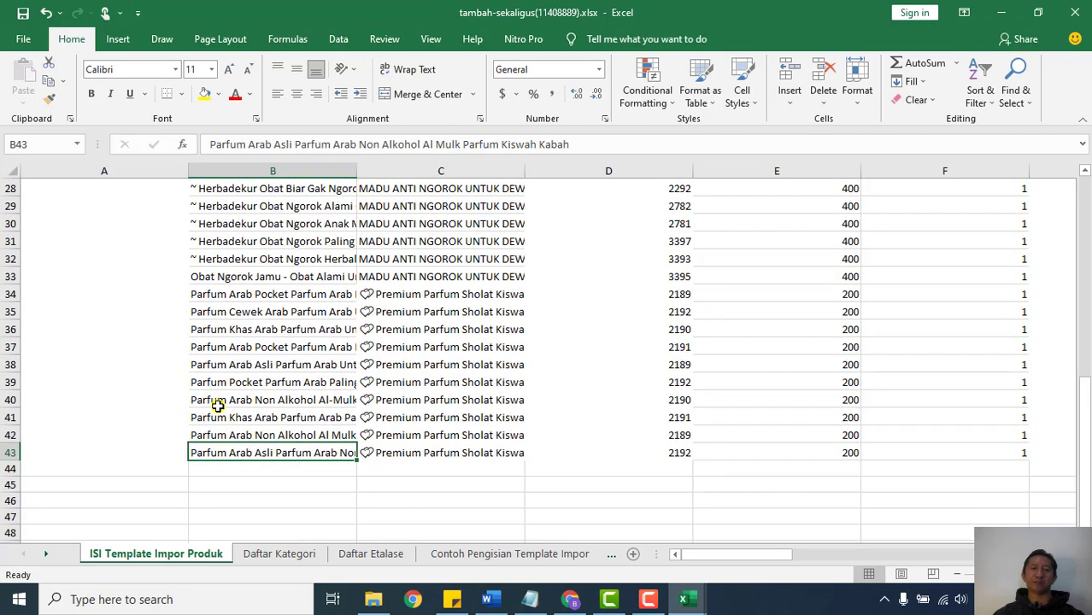
pyautogui.click(571, 599)
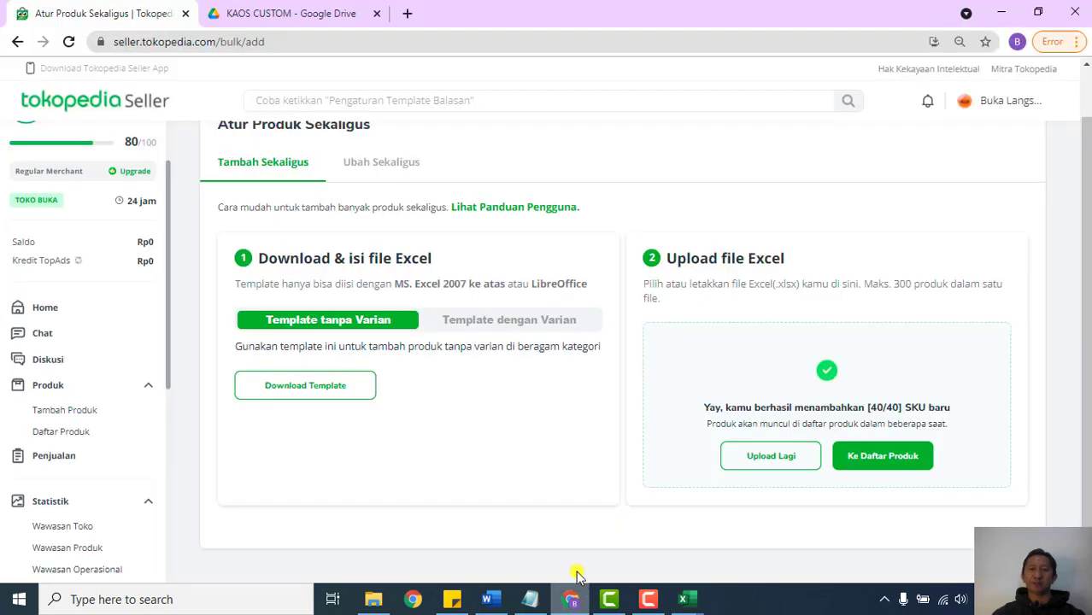
# Confirm the product list shows 40 active products, then go to Pengaturan Toko
pyautogui.click(104, 438)
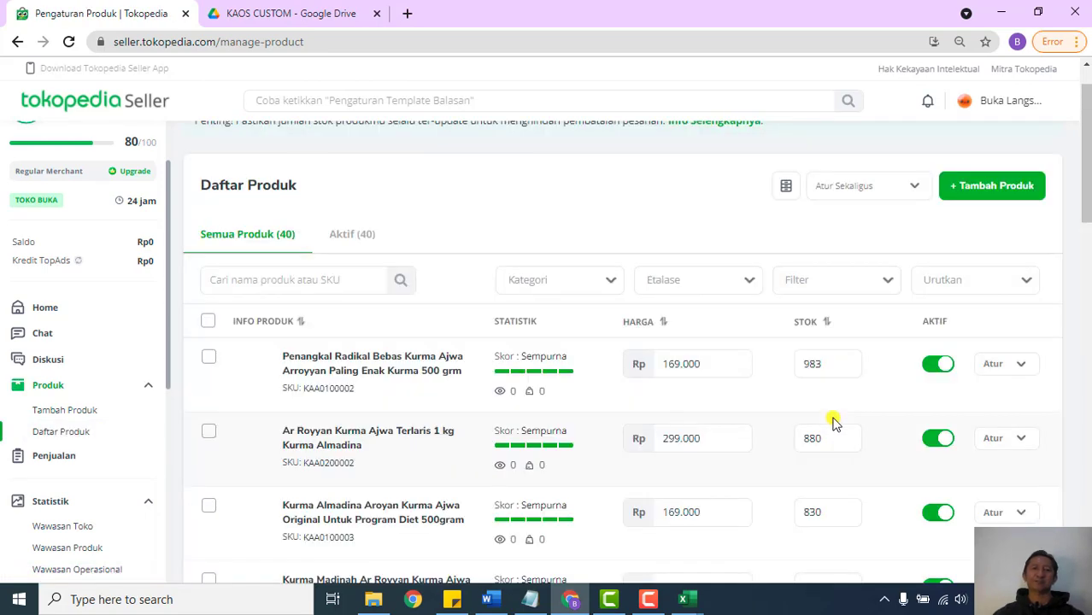
pyautogui.scroll(-2, 834, 421)
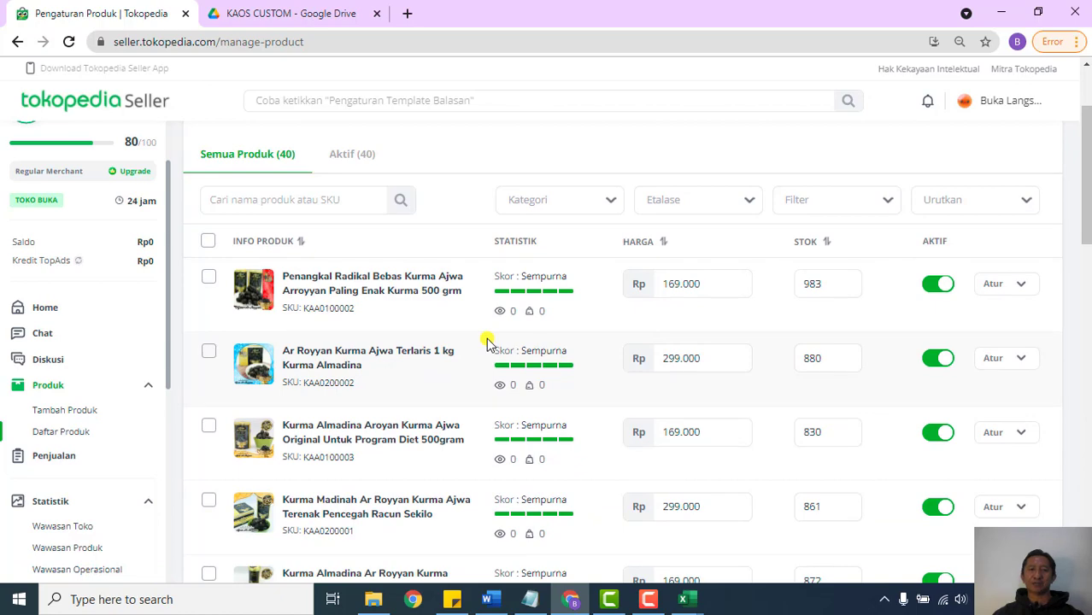
pyautogui.scroll(-5, 487, 342)
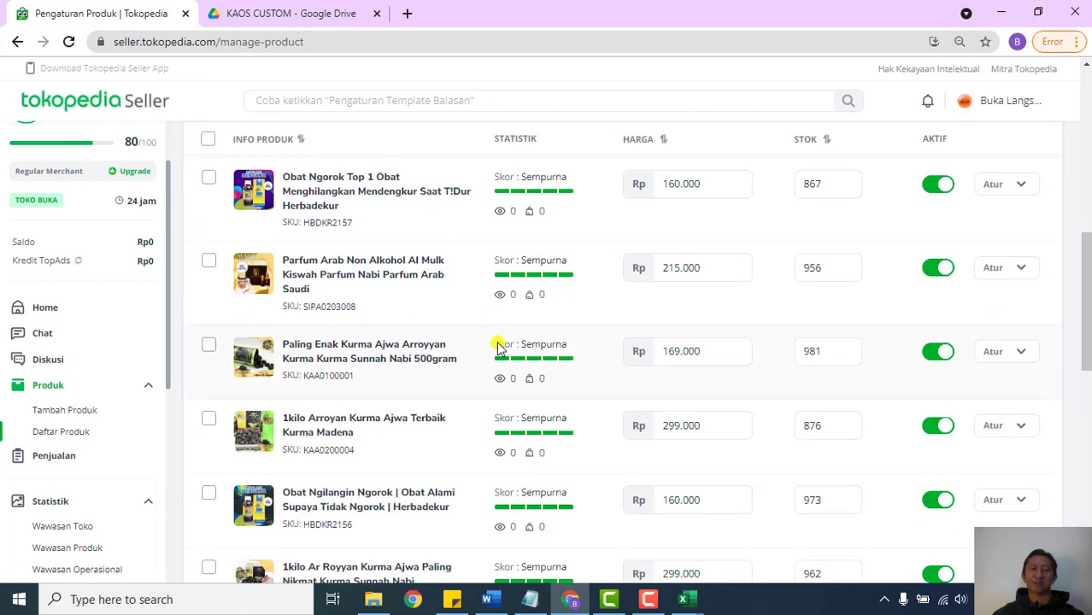
pyautogui.scroll(-4, 498, 348)
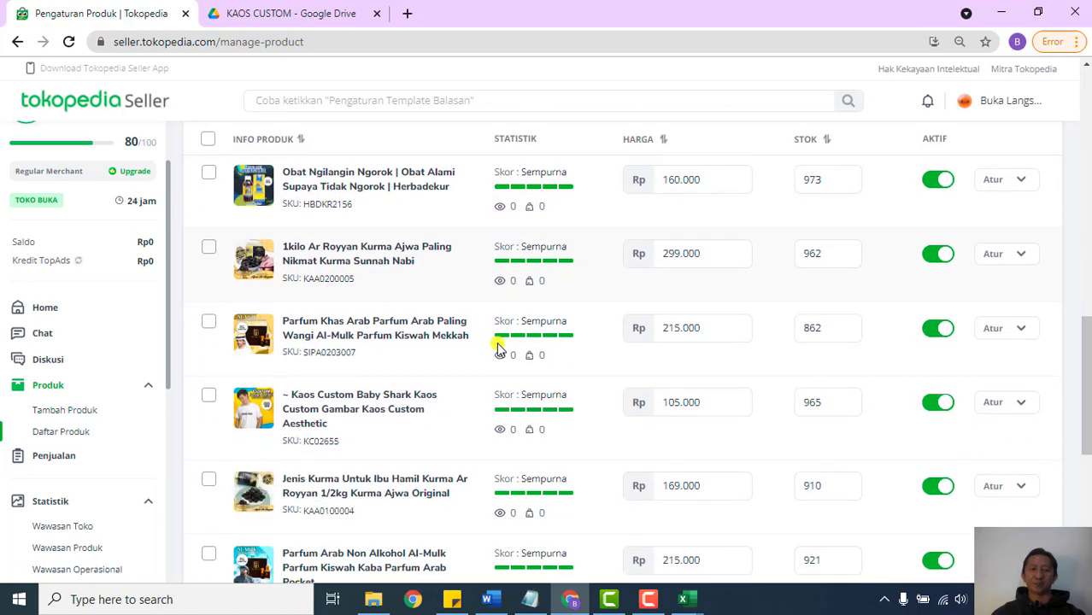
pyautogui.scroll(-3, 499, 348)
pyautogui.scroll(7, 498, 348)
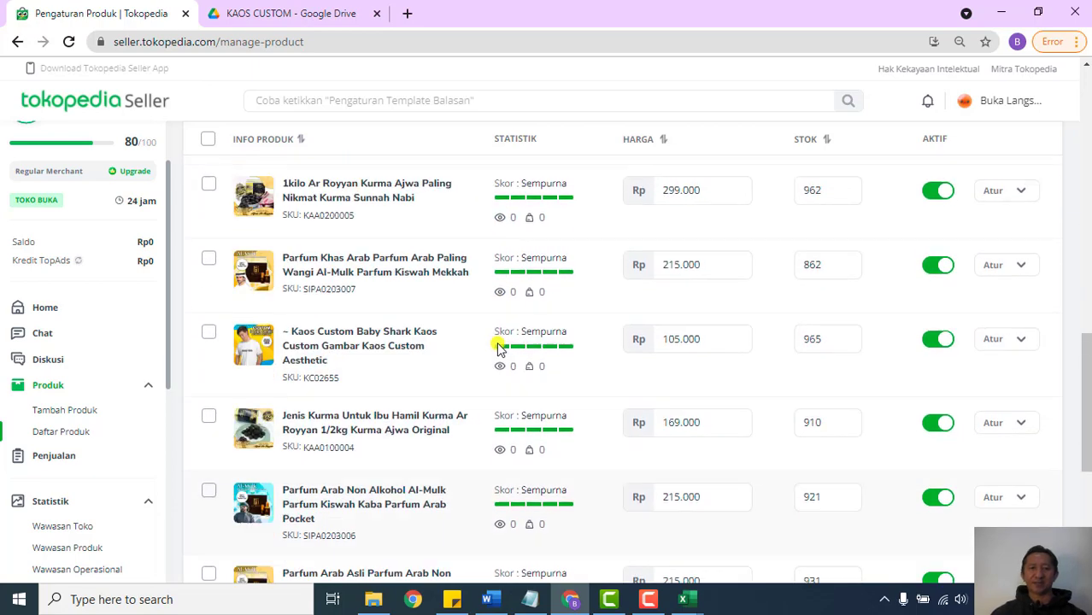
pyautogui.scroll(6, 498, 348)
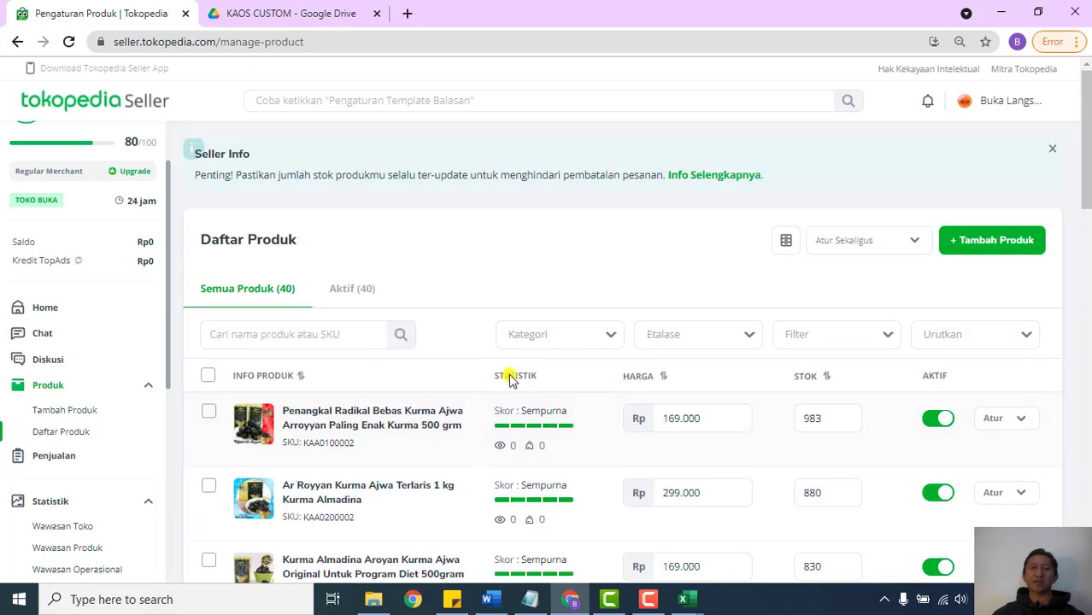
pyautogui.scroll(-5, 93, 461)
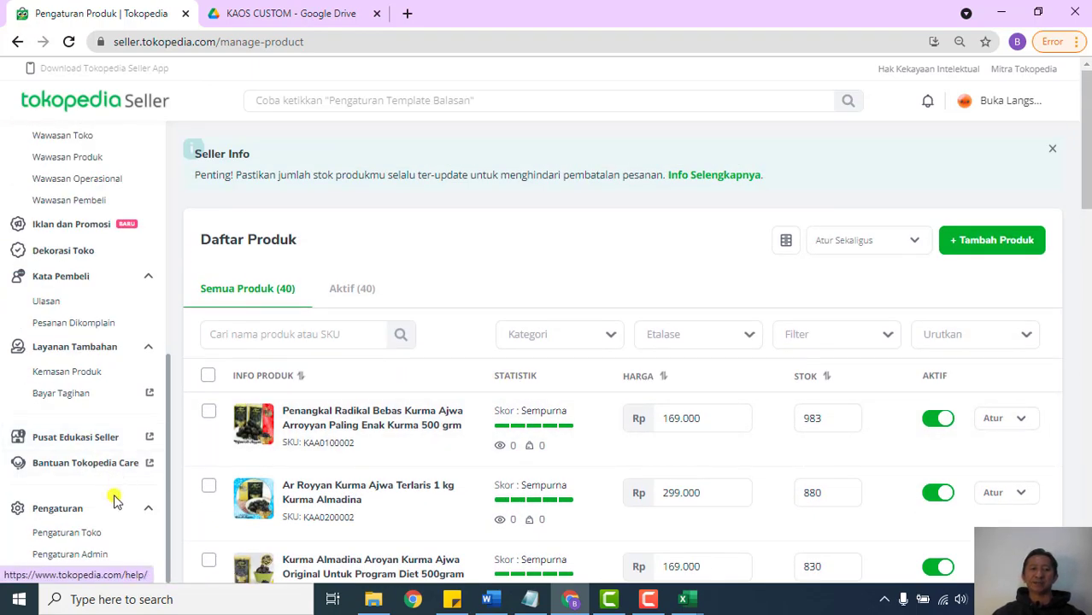
pyautogui.click(75, 536)
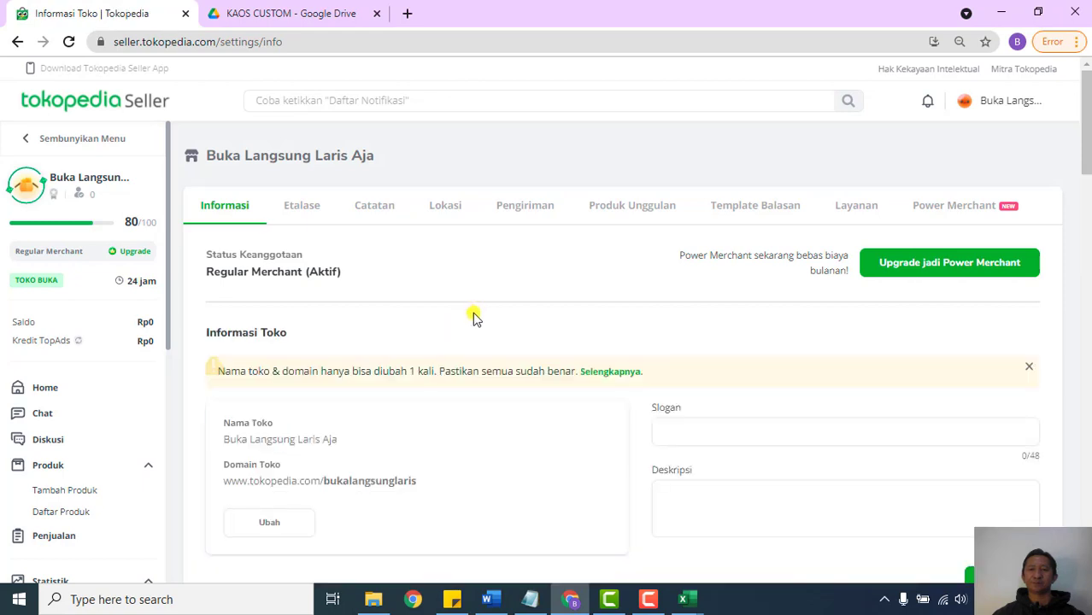
# Start a new Etalase showcase named 'Kurma' and bring up its Tambah Produk list
pyautogui.click(309, 209)
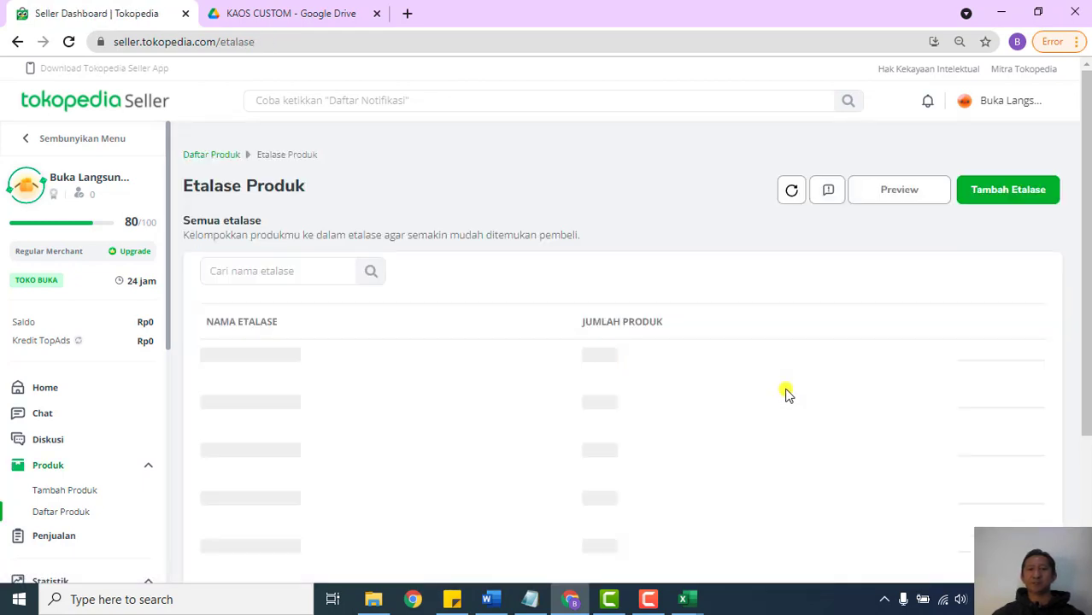
pyautogui.click(1005, 192)
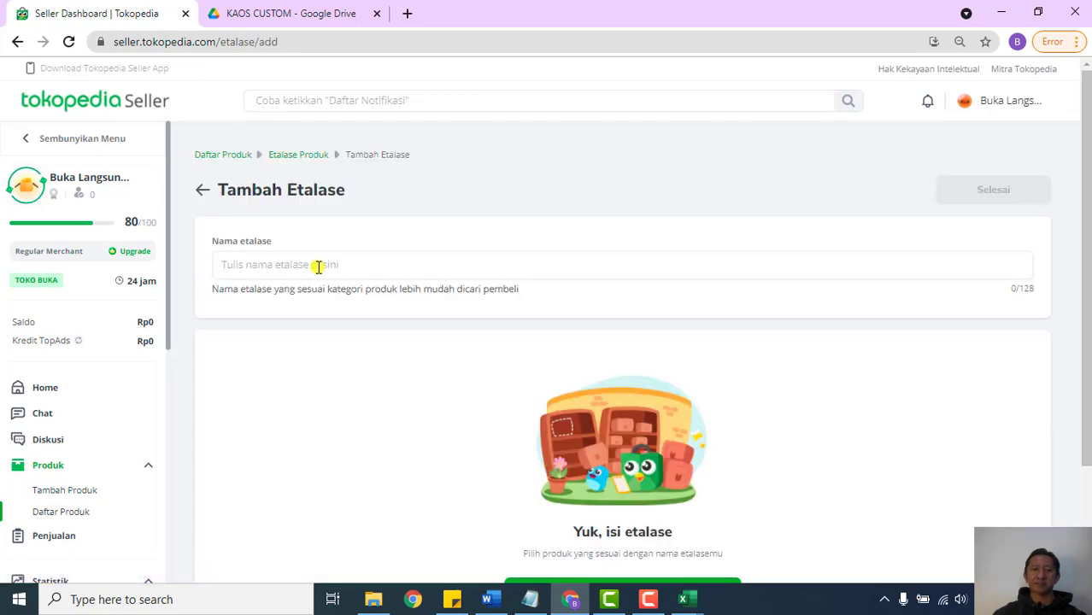
pyautogui.click(317, 265)
pyautogui.write('Ku')
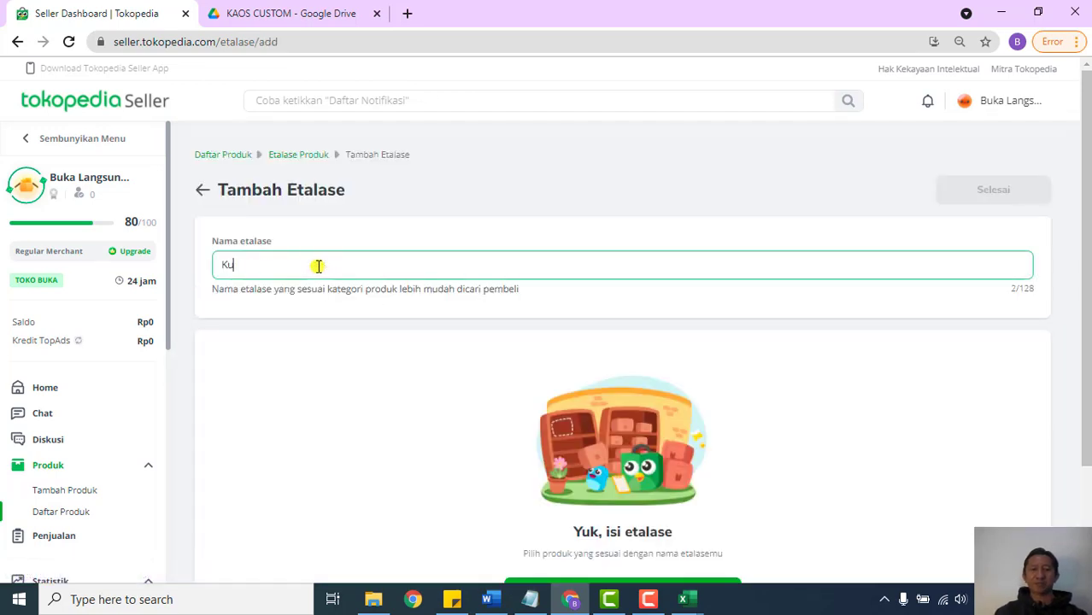
pyautogui.write('rma')
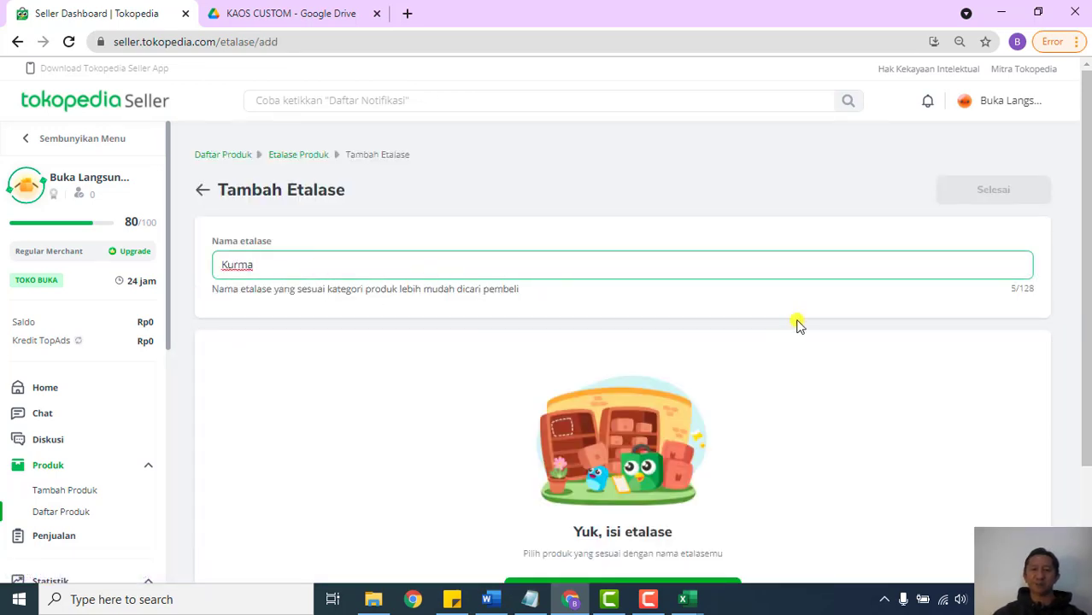
pyautogui.scroll(-2, 756, 368)
pyautogui.click(649, 461)
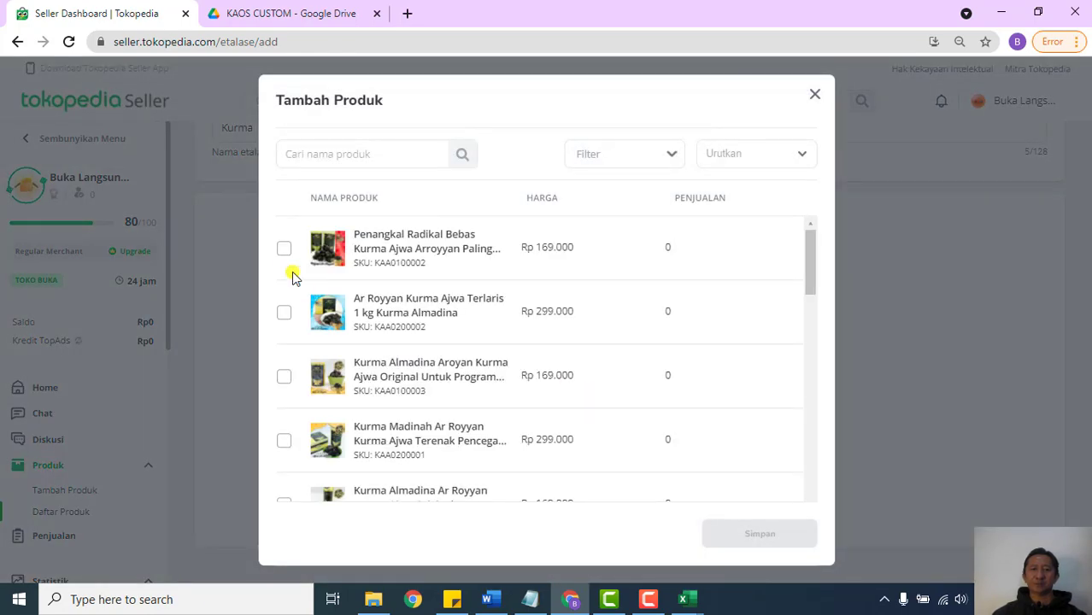
# Search products for 'kurma' and tick the first four results
pyautogui.click(355, 152)
pyautogui.write('ku')
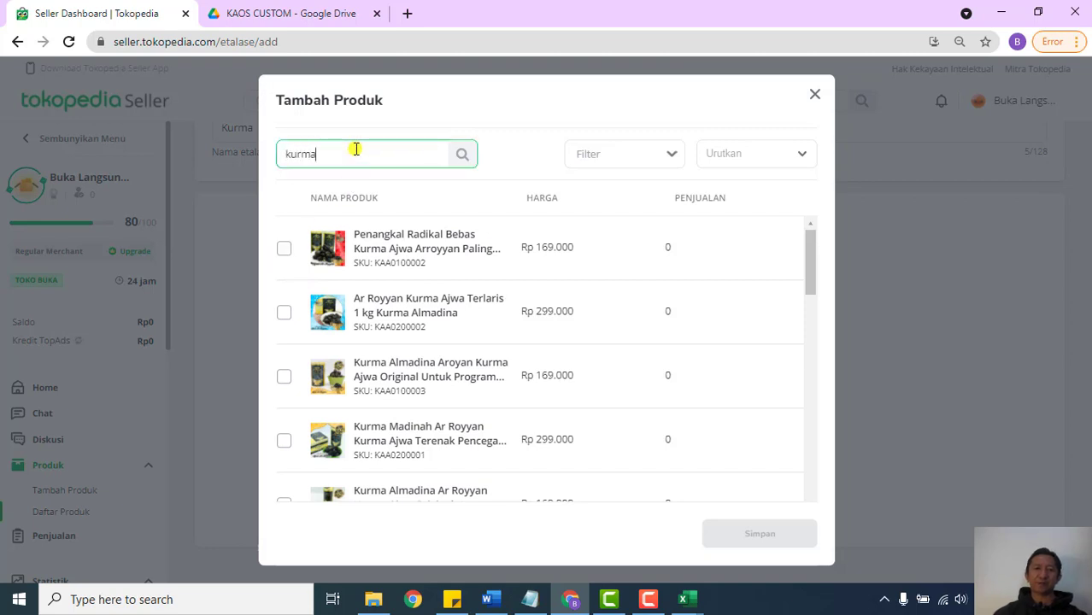
pyautogui.write('rma')
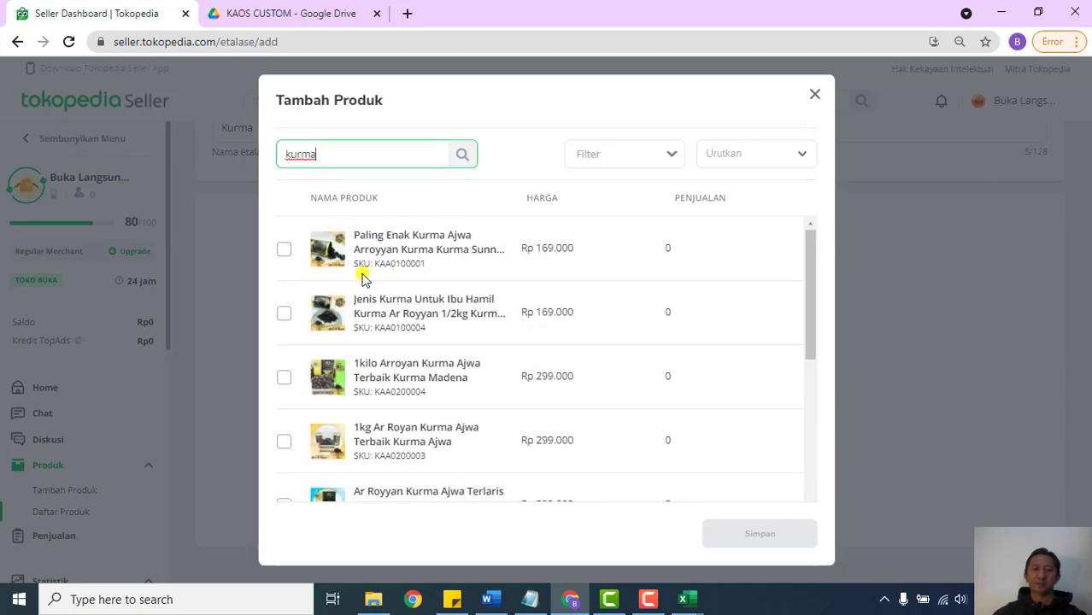
pyautogui.click(284, 249)
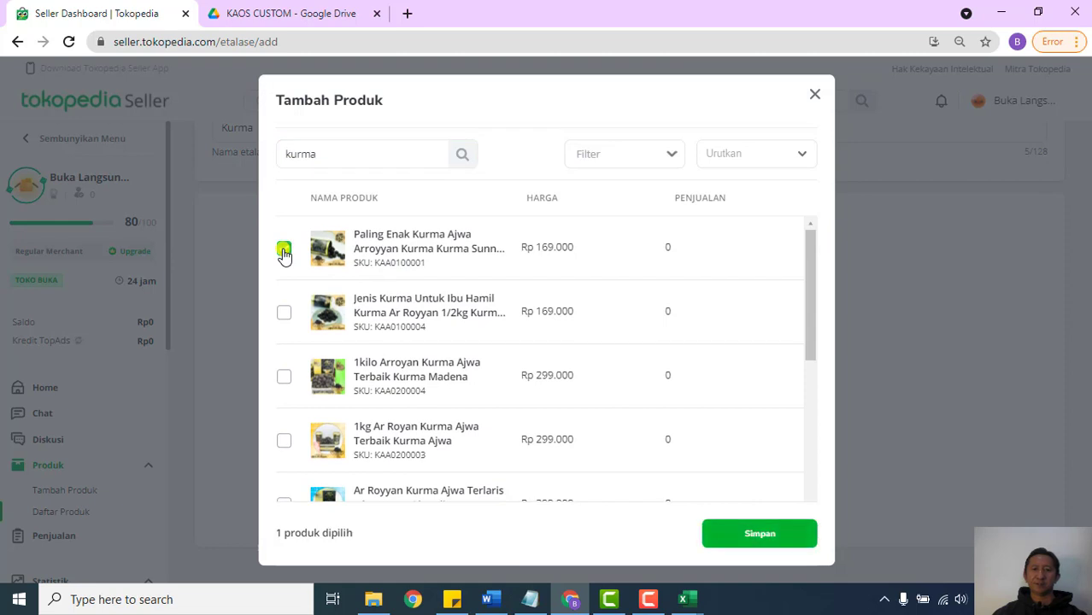
pyautogui.click(284, 313)
pyautogui.click(284, 377)
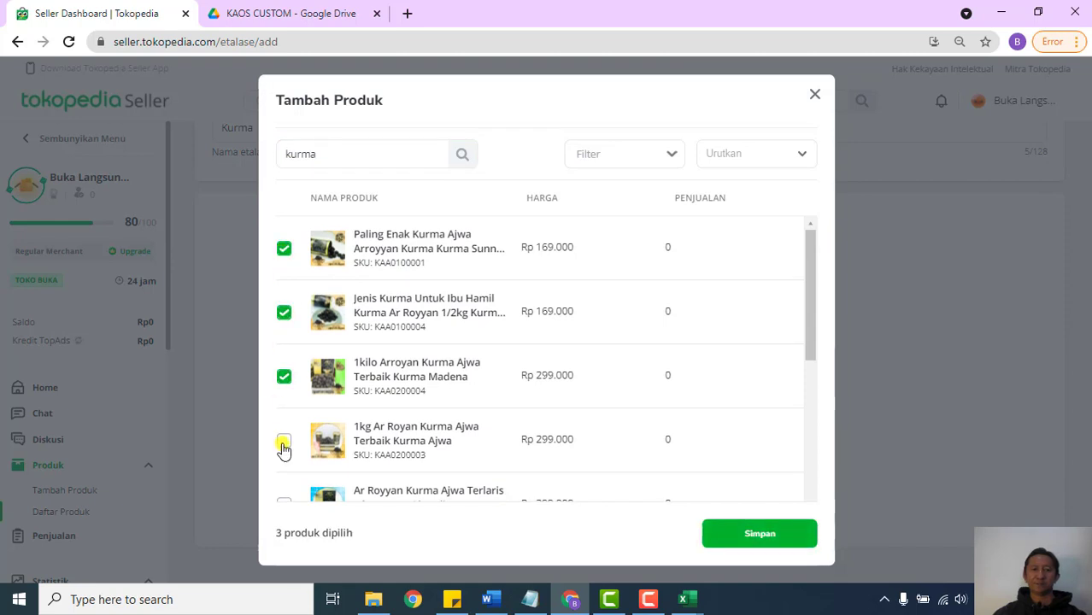
pyautogui.click(284, 442)
# Tick six more kurma products, including Ar Royyan Kurma Ajwa Terlaris, and save the selection
pyautogui.scroll(-3, 378, 358)
pyautogui.click(284, 265)
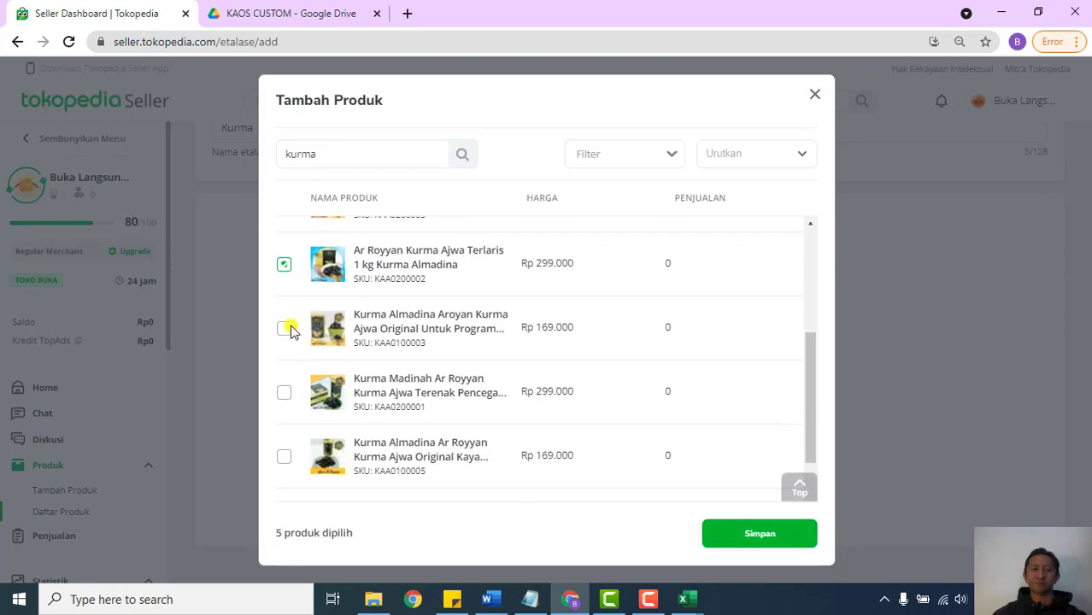
pyautogui.click(288, 329)
pyautogui.click(285, 393)
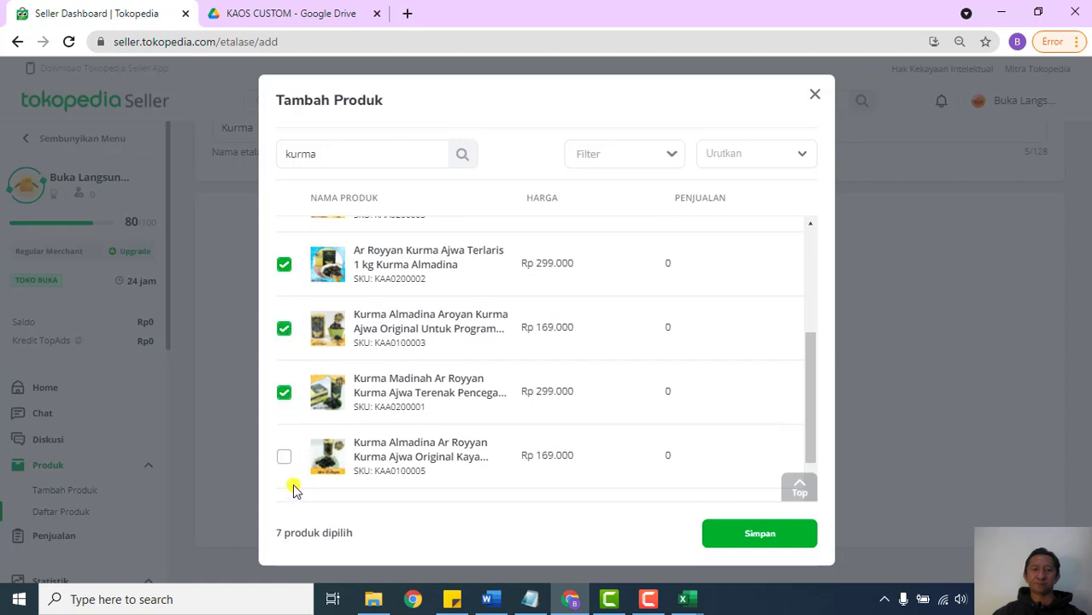
pyautogui.scroll(-1, 372, 411)
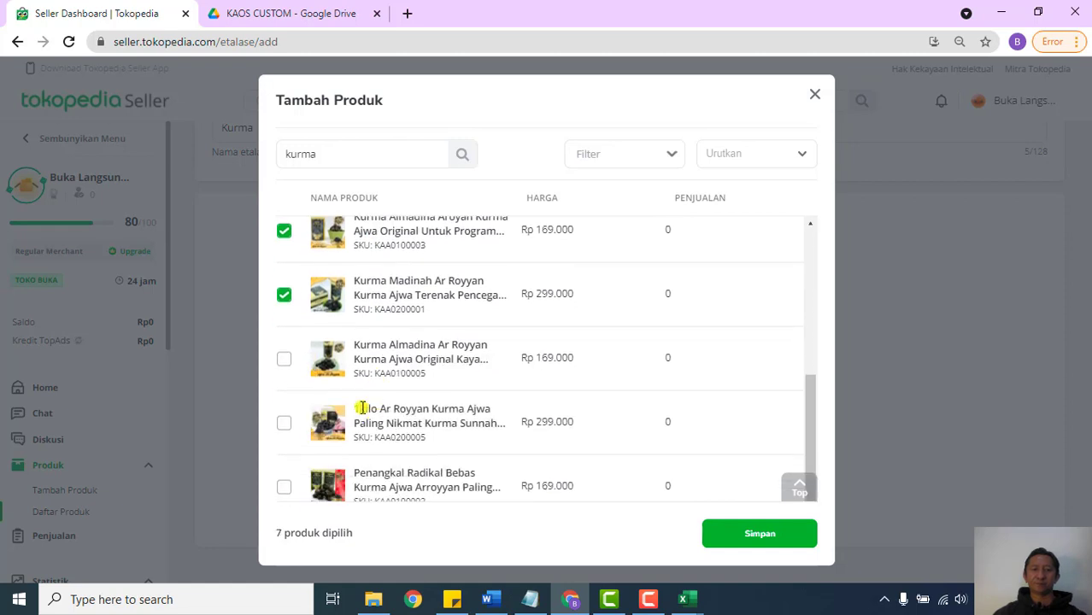
pyautogui.click(284, 359)
pyautogui.click(284, 423)
pyautogui.click(284, 486)
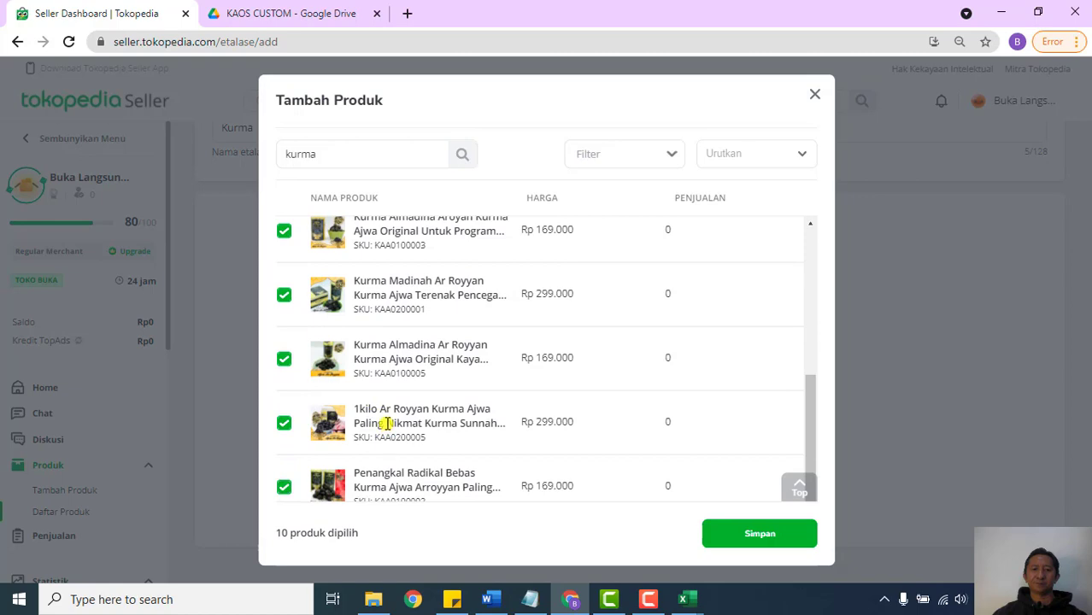
pyautogui.click(773, 537)
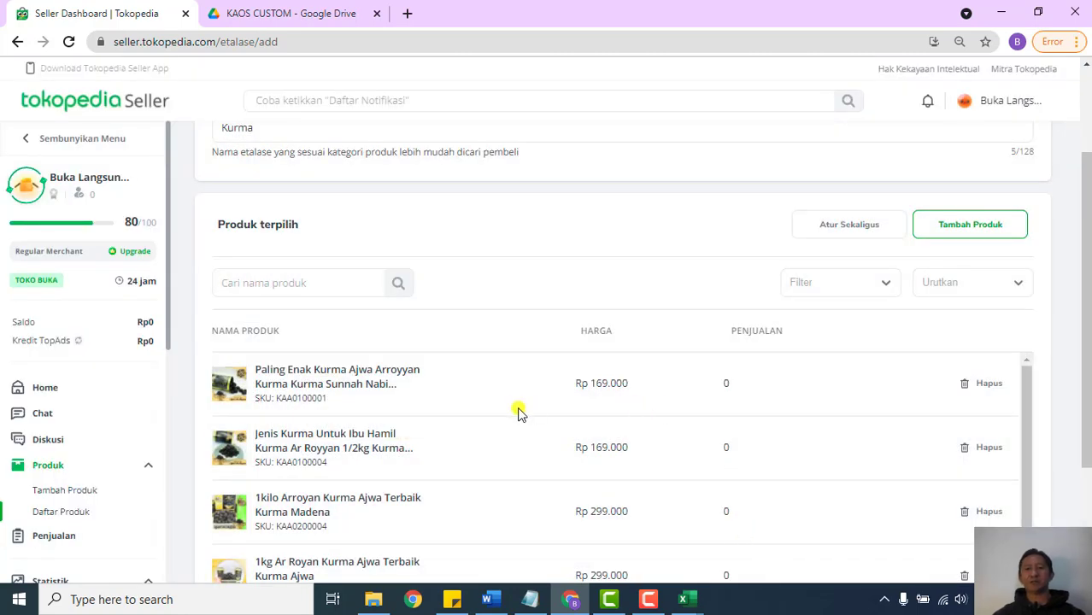
# Finish the Kurma showcase with Selesai so it is listed with 7 products
pyautogui.scroll(-6, 724, 410)
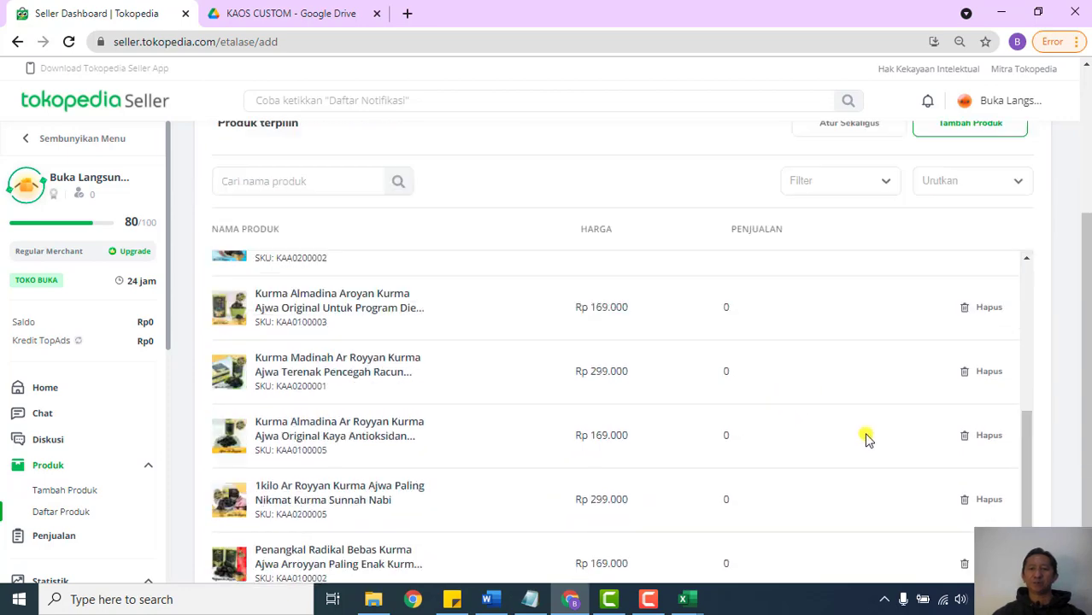
pyautogui.scroll(5, 885, 466)
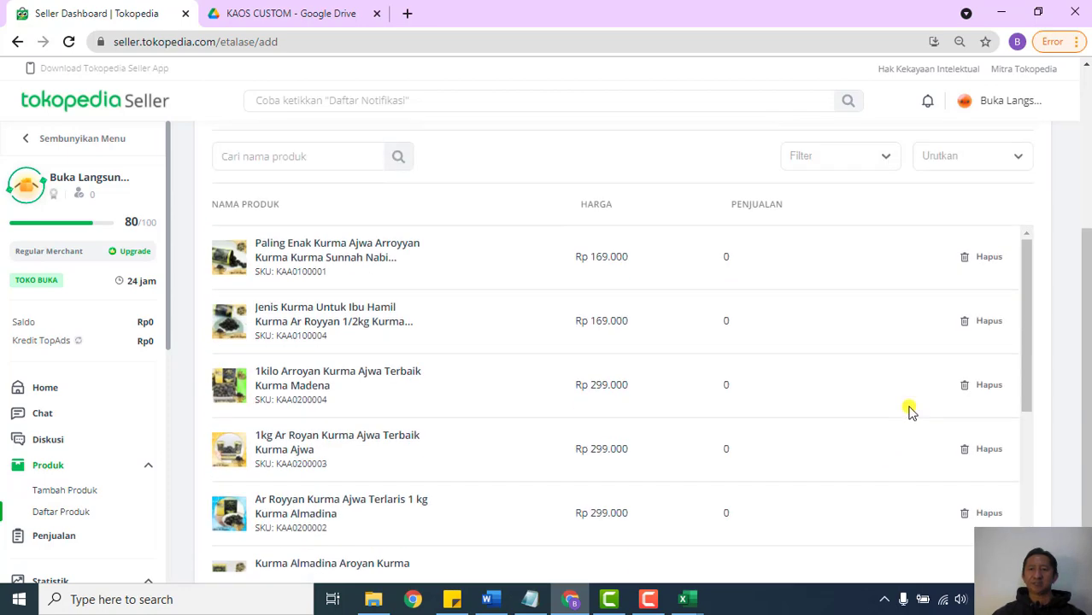
pyautogui.scroll(3, 911, 411)
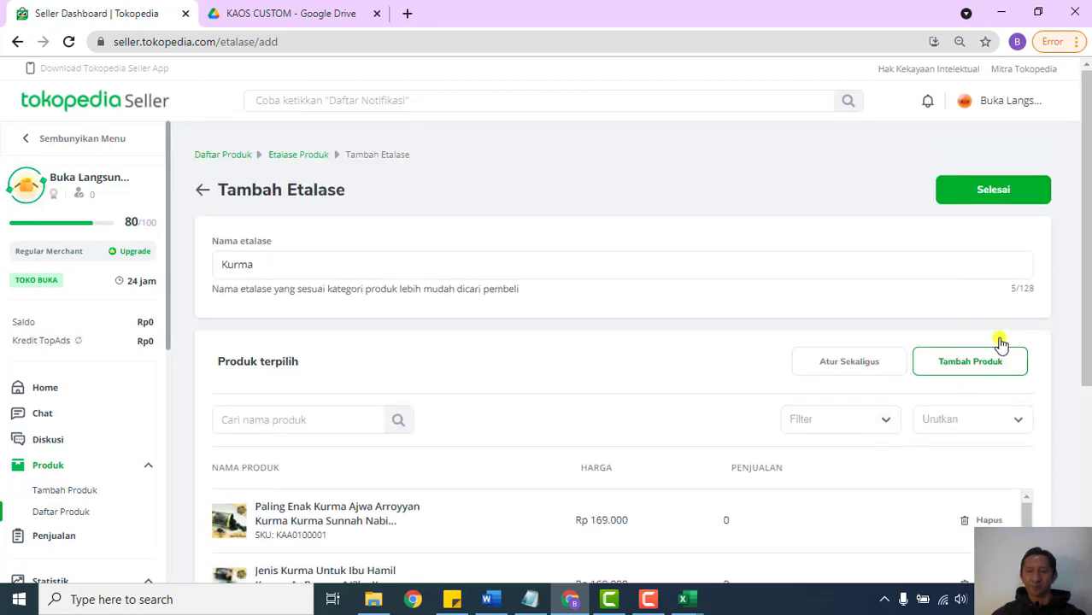
pyautogui.click(992, 193)
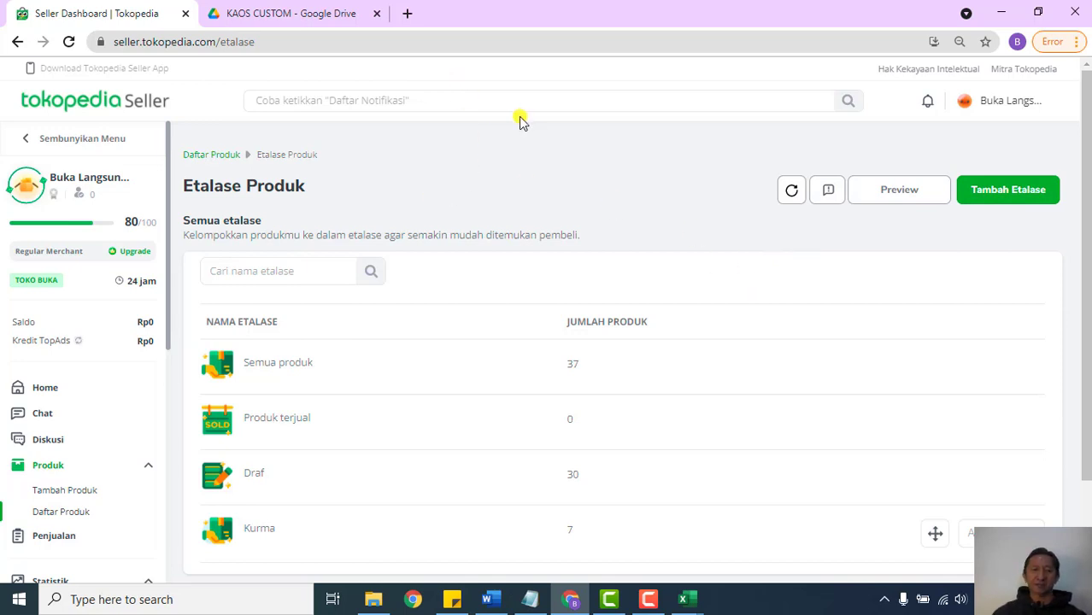
# Go to shopee.co.id in a new tab, dismiss the promo popup, and open Daftar
pyautogui.click(408, 13)
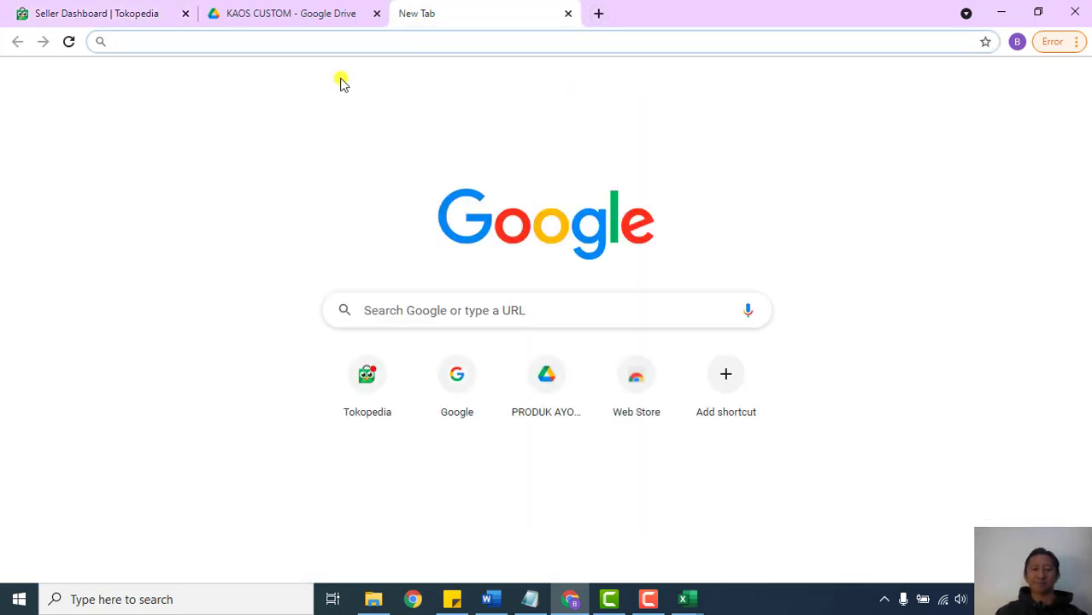
pyautogui.write('shope')
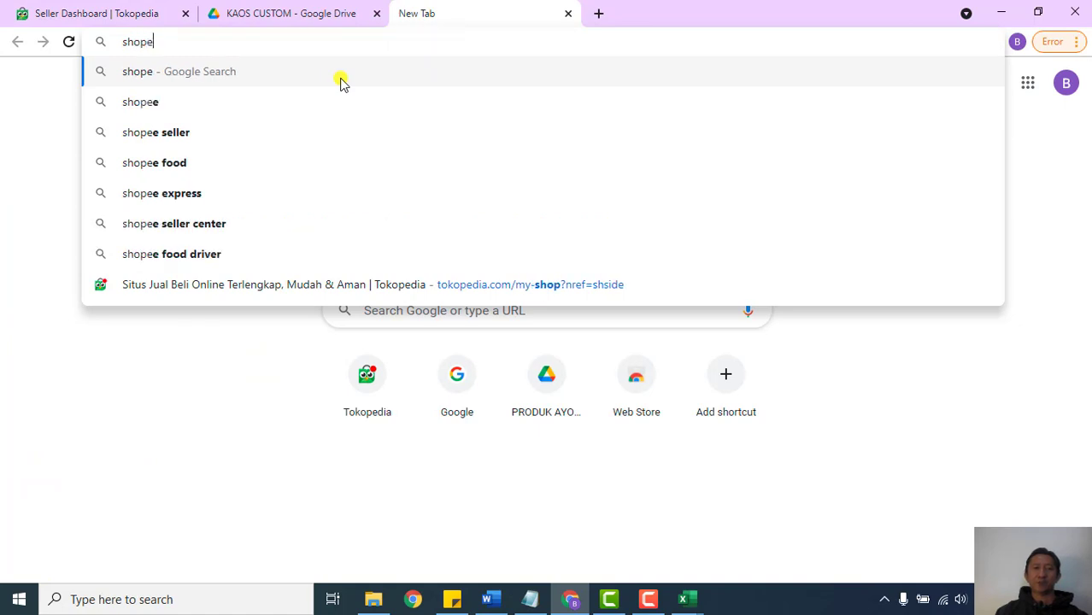
pyautogui.write('e.co.id')
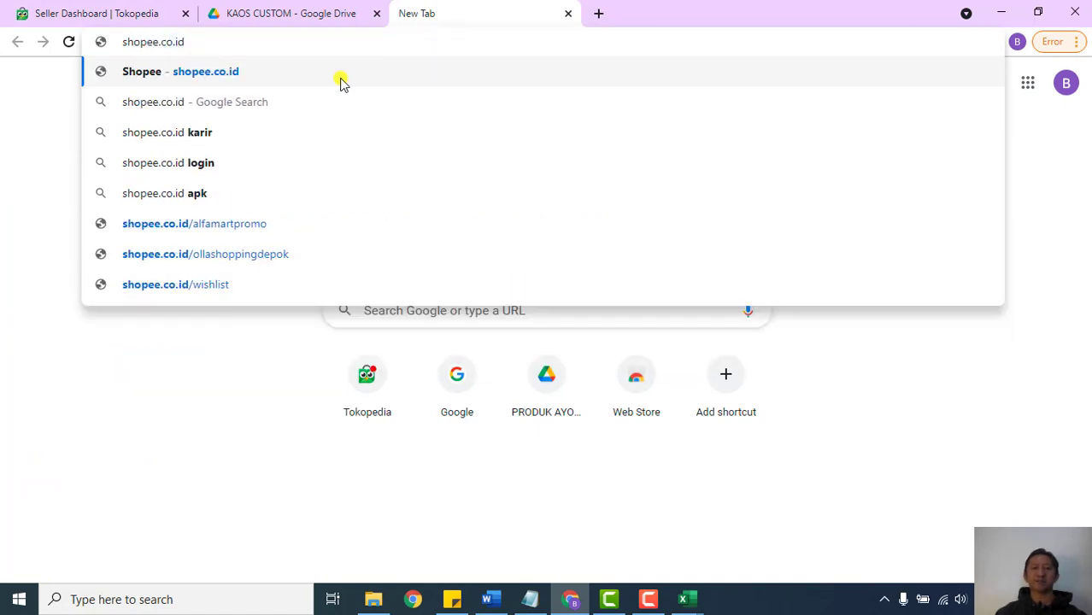
pyautogui.press('Return')
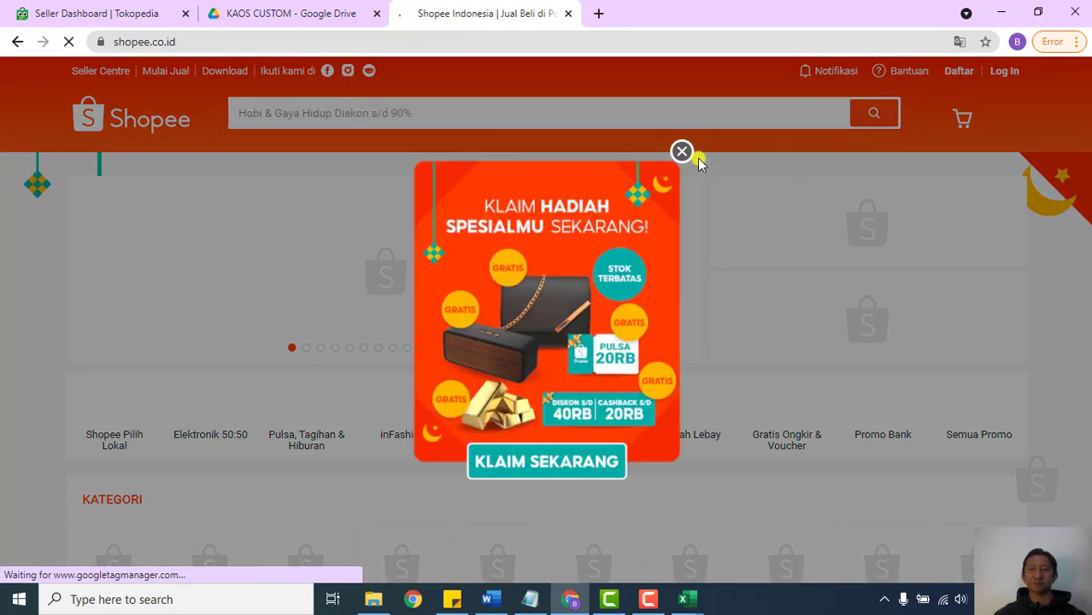
pyautogui.click(682, 153)
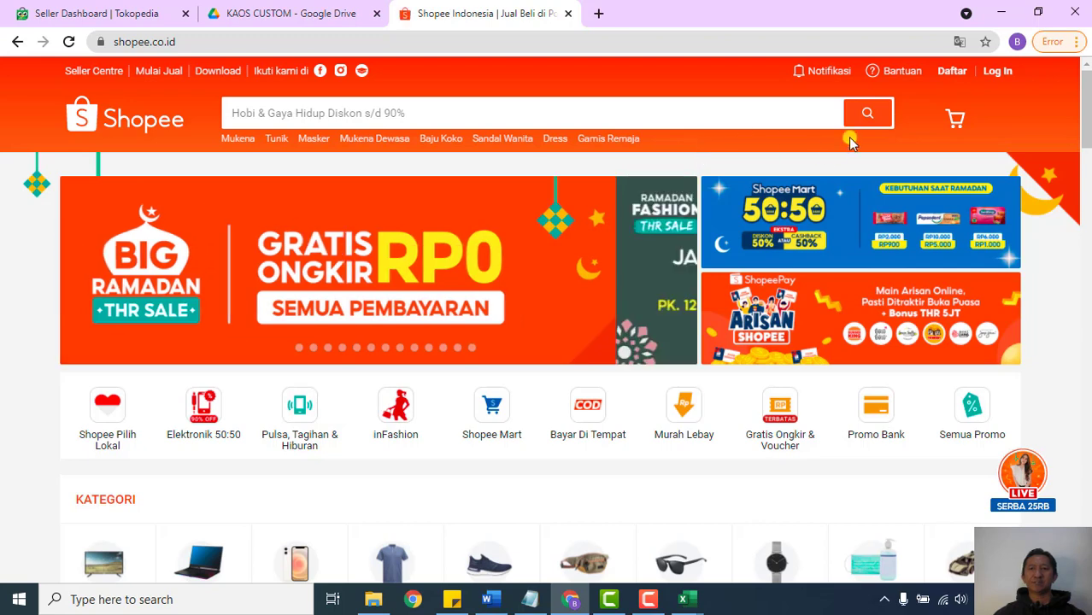
pyautogui.click(950, 75)
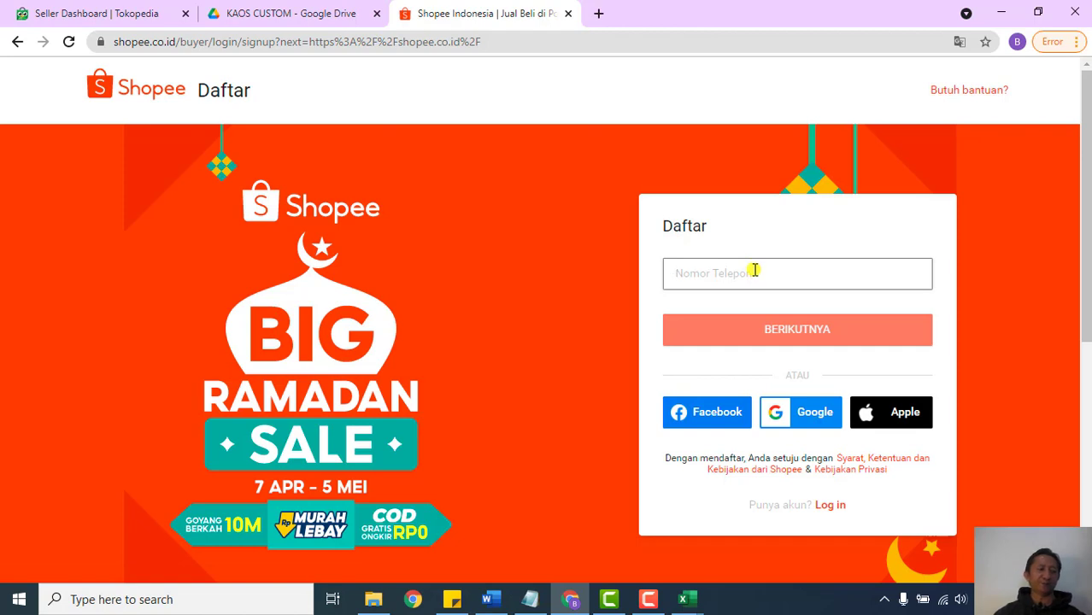
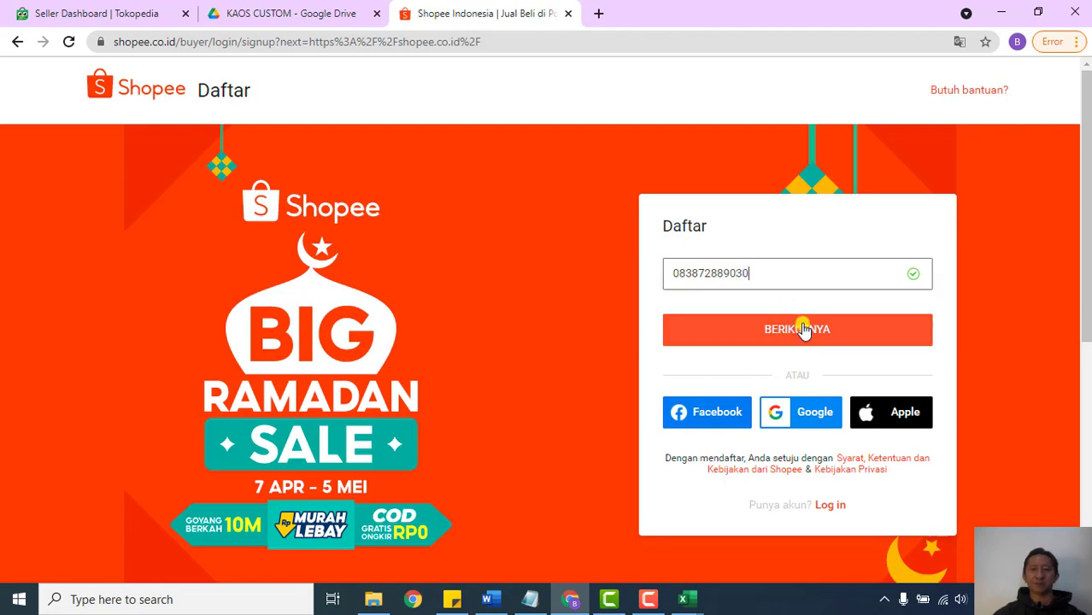
# Enter the phone number, solve the slider puzzle, and request the code by phone call
pyautogui.click(803, 329)
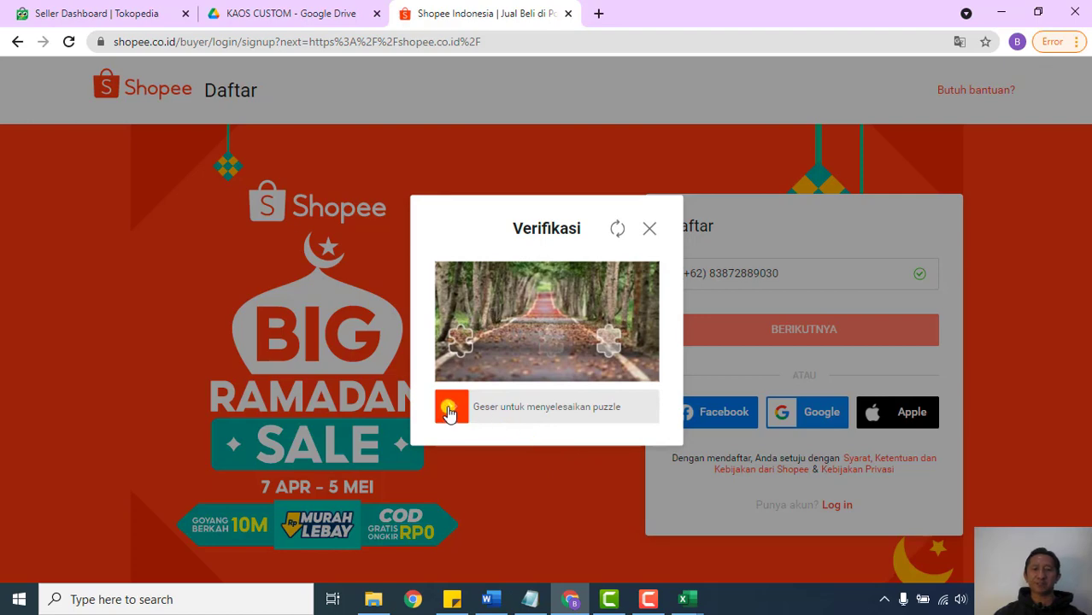
pyautogui.moveTo(451, 409); pyautogui.dragTo(598, 428)
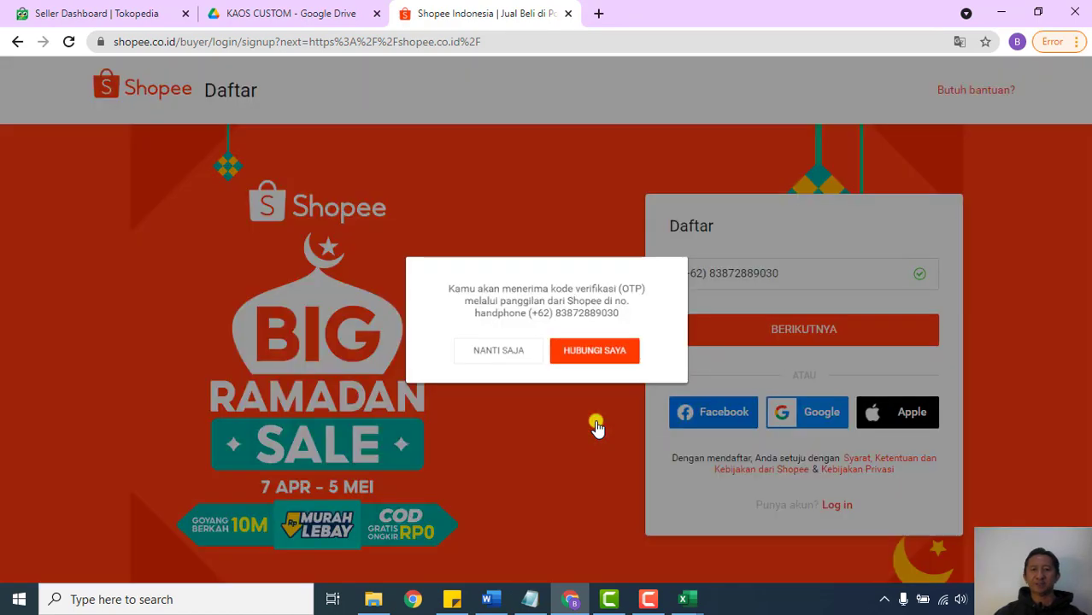
pyautogui.click(605, 360)
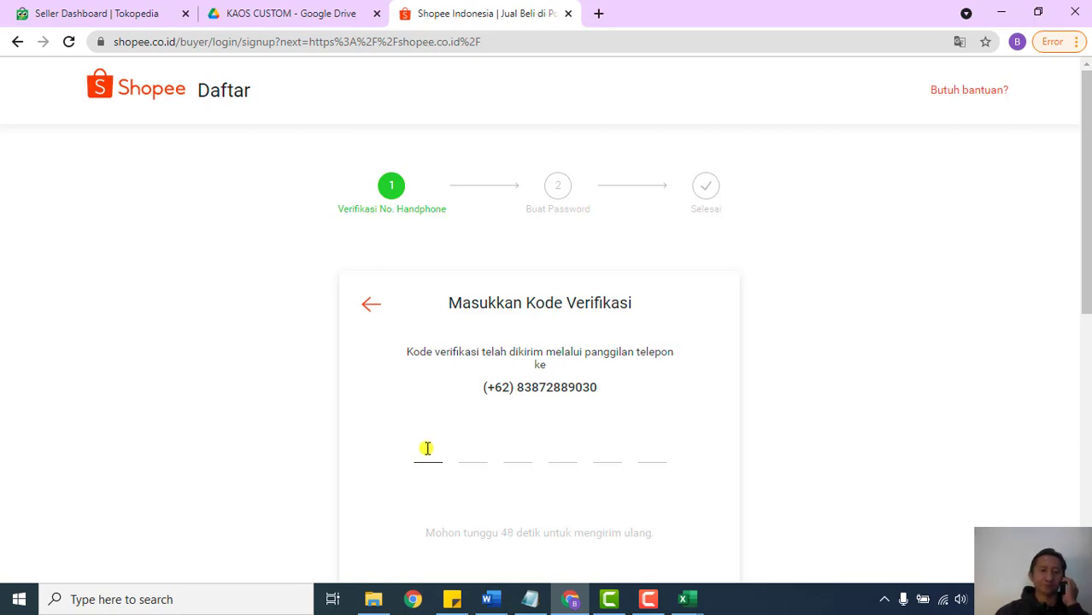
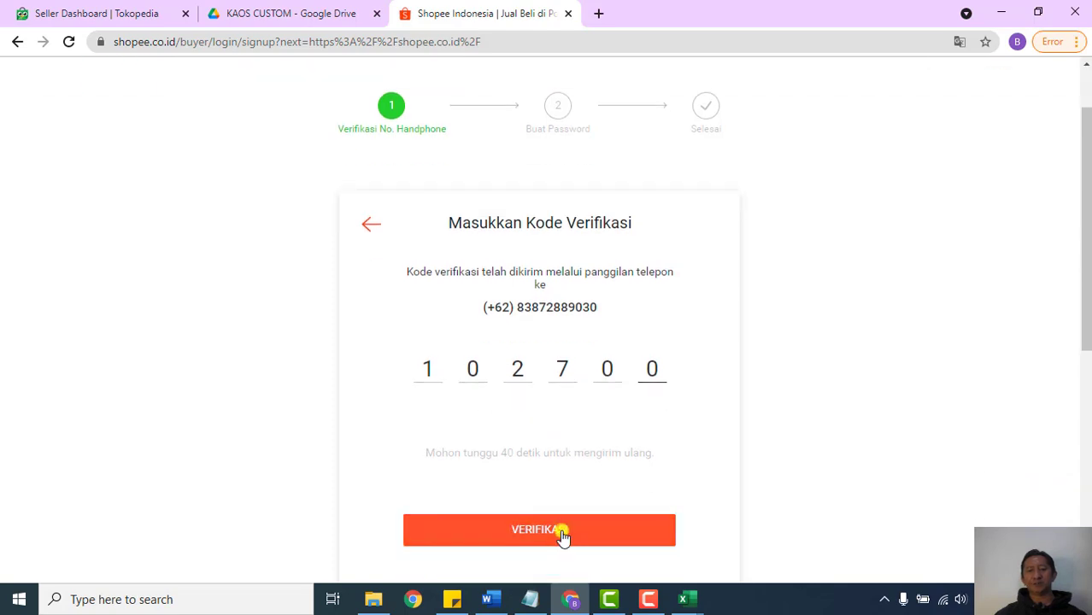
# Verify with the six-digit code, set the account password, and return to the Shopee home page
pyautogui.click(559, 530)
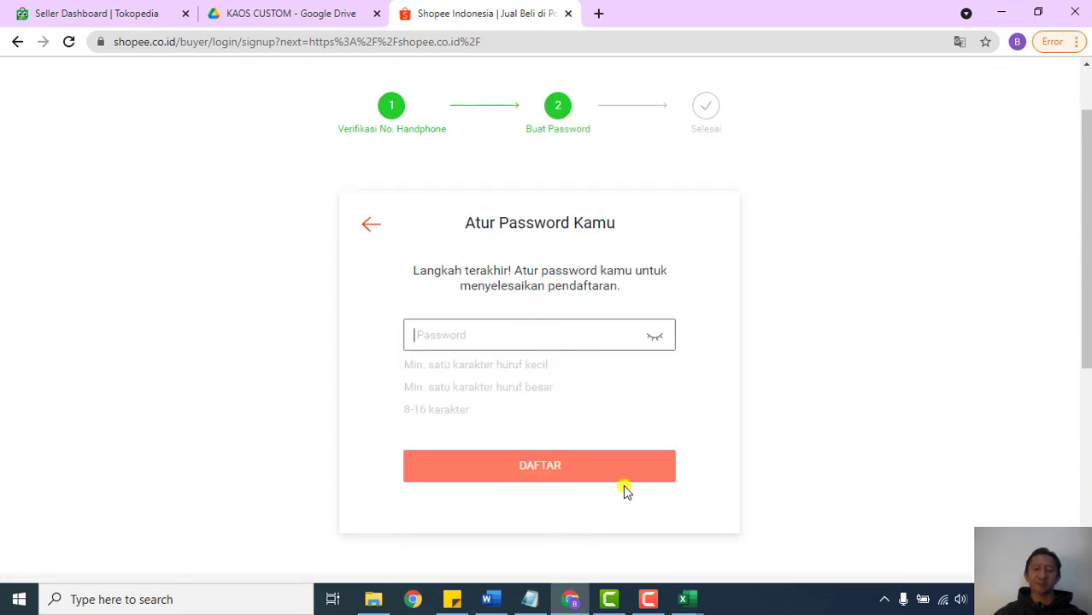
pyautogui.click(508, 338)
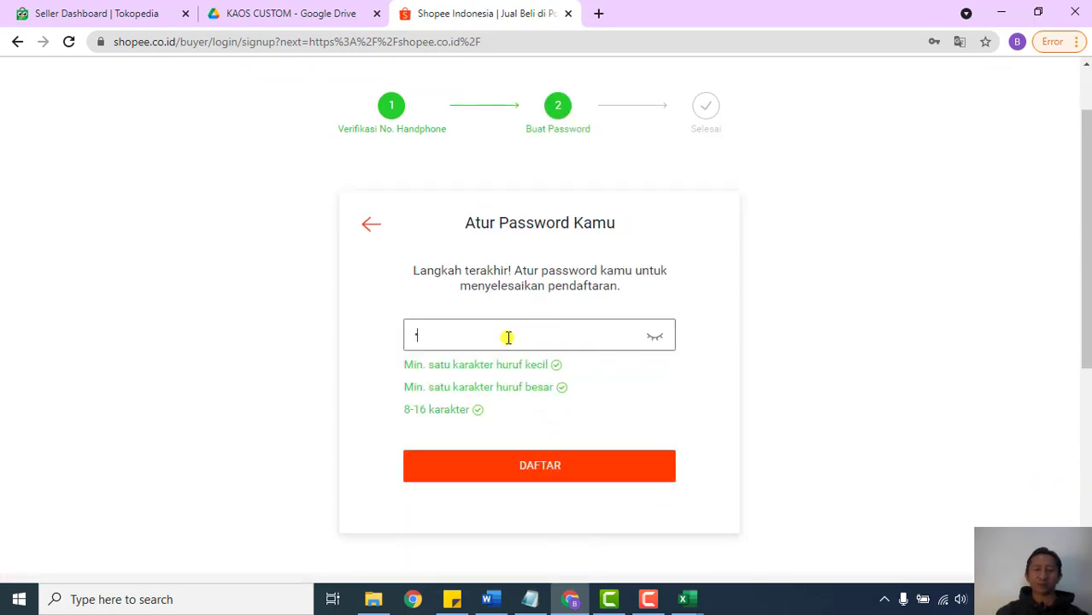
pyautogui.click(557, 475)
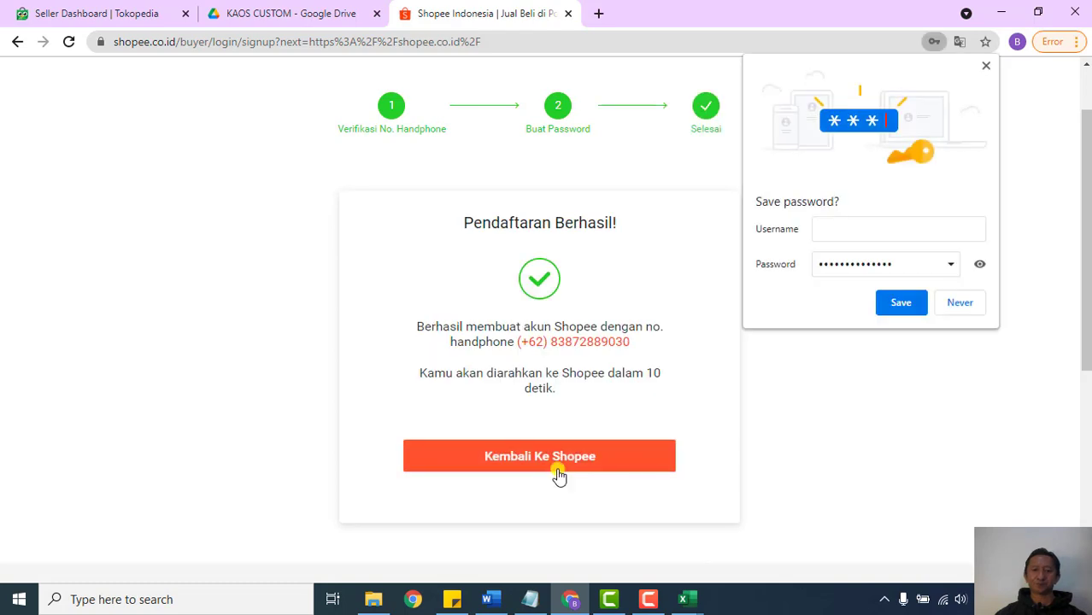
pyautogui.click(909, 305)
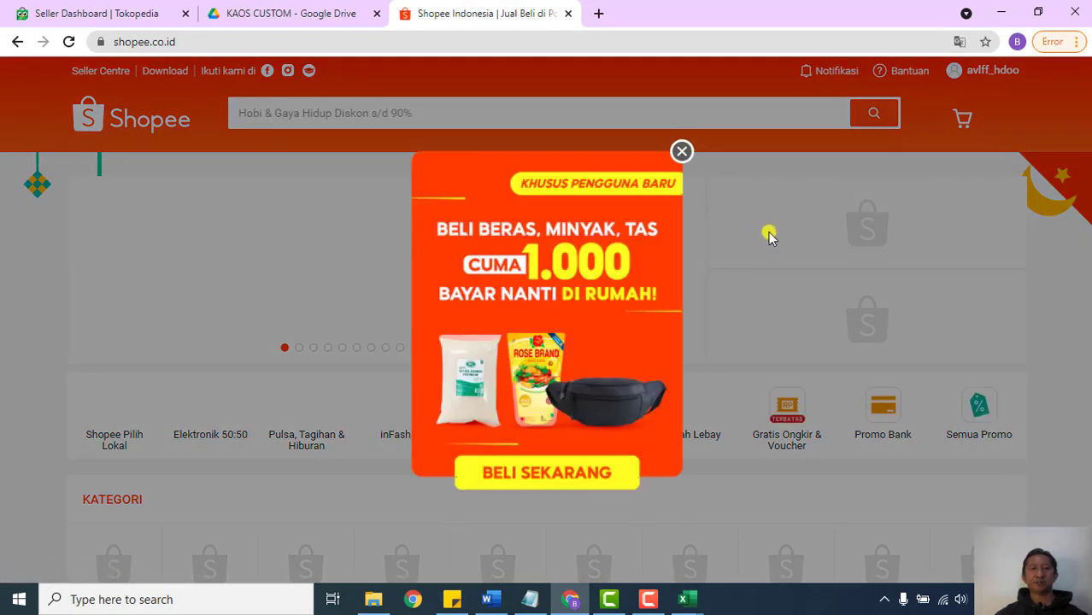
# Close the new-user promo, block site notifications, and go to Akun Saya
pyautogui.click(683, 154)
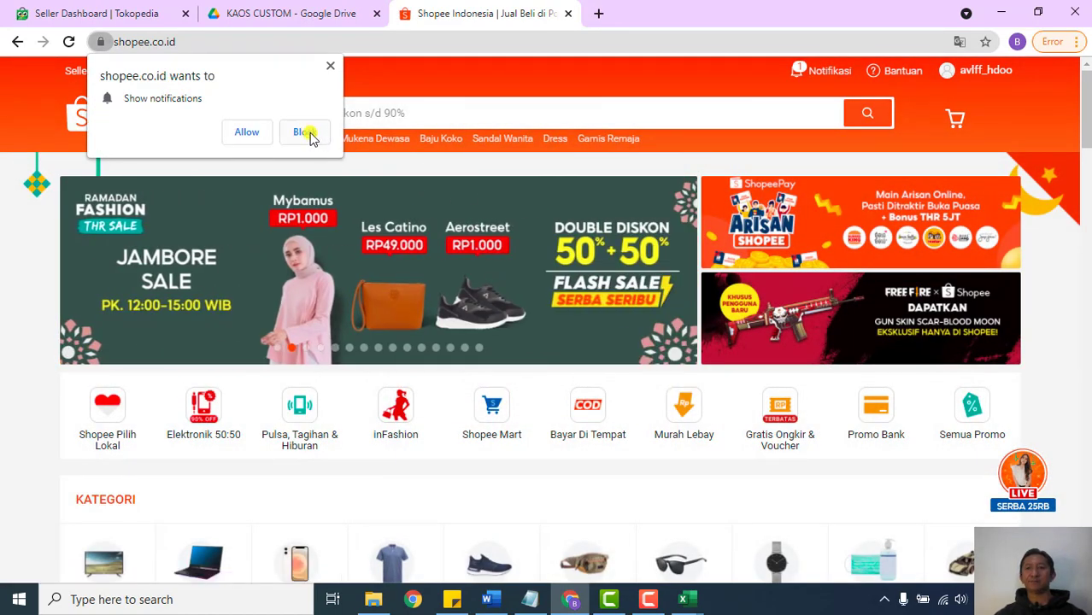
pyautogui.click(305, 132)
pyautogui.moveTo(994, 79)
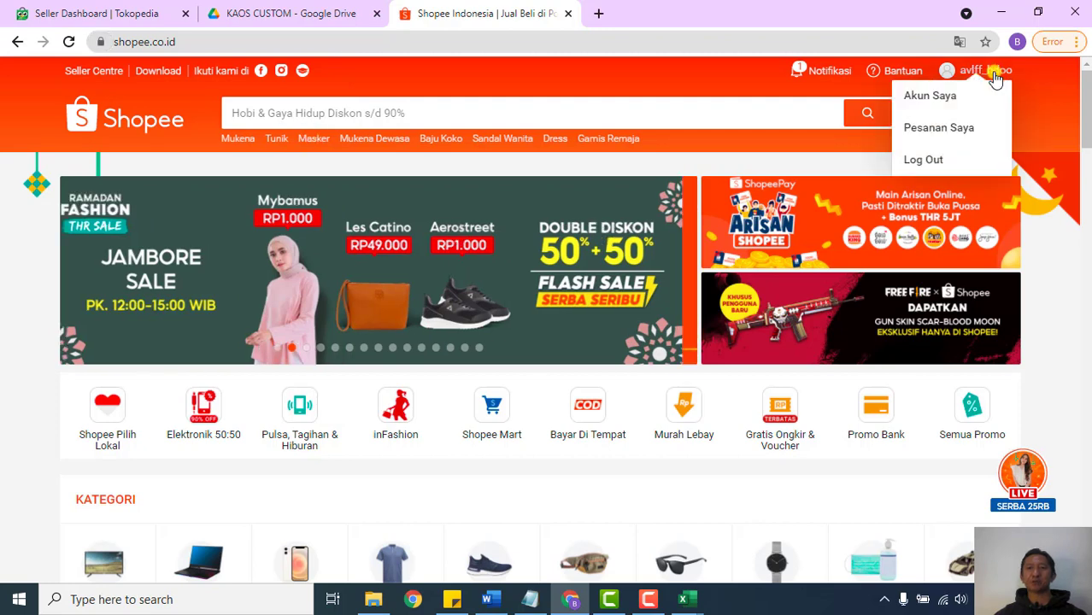
pyautogui.click(948, 101)
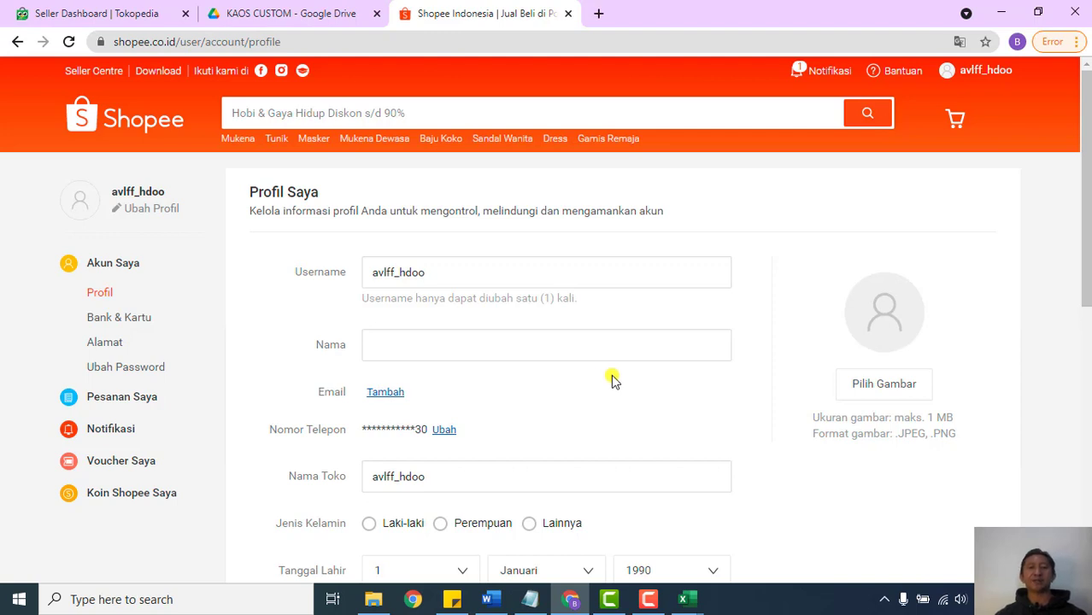
# Replace the username and fill in the display name, then start adding an email via Tambah
pyautogui.click(441, 269)
pyautogui.moveTo(441, 270); pyautogui.dragTo(365, 271)
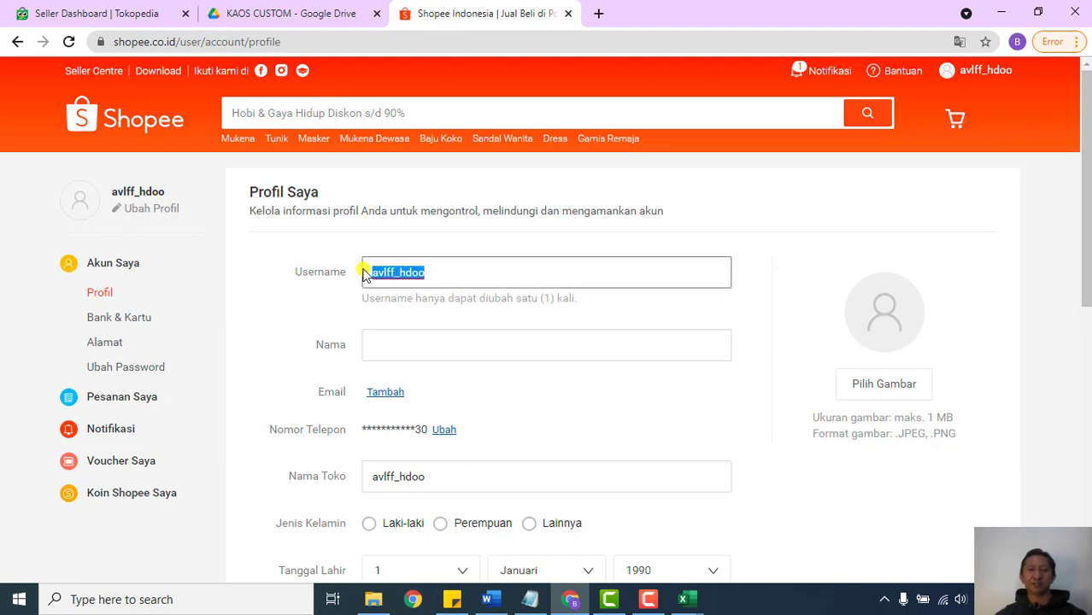
pyautogui.write('Bu')
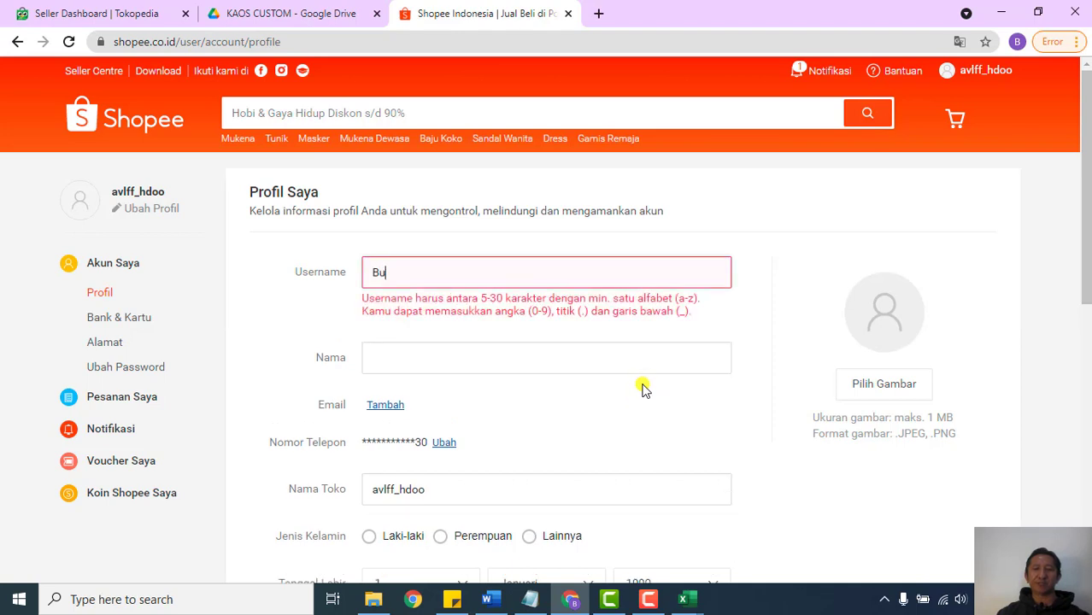
pyautogui.press('BackSpace')
pyautogui.press('BackSpace')
pyautogui.write('bukalangsunglaris')
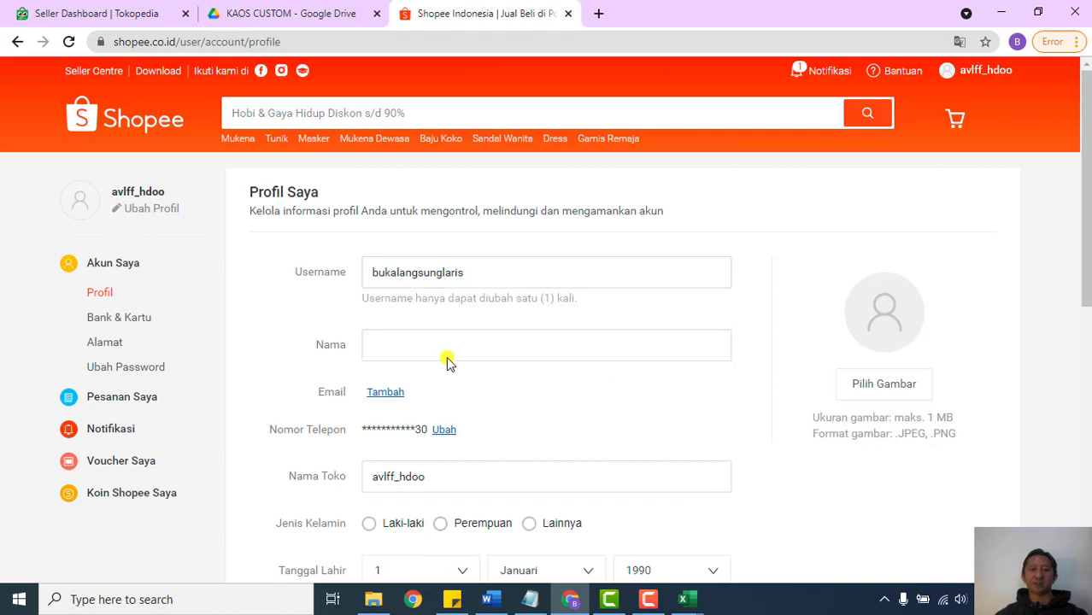
pyautogui.click(451, 343)
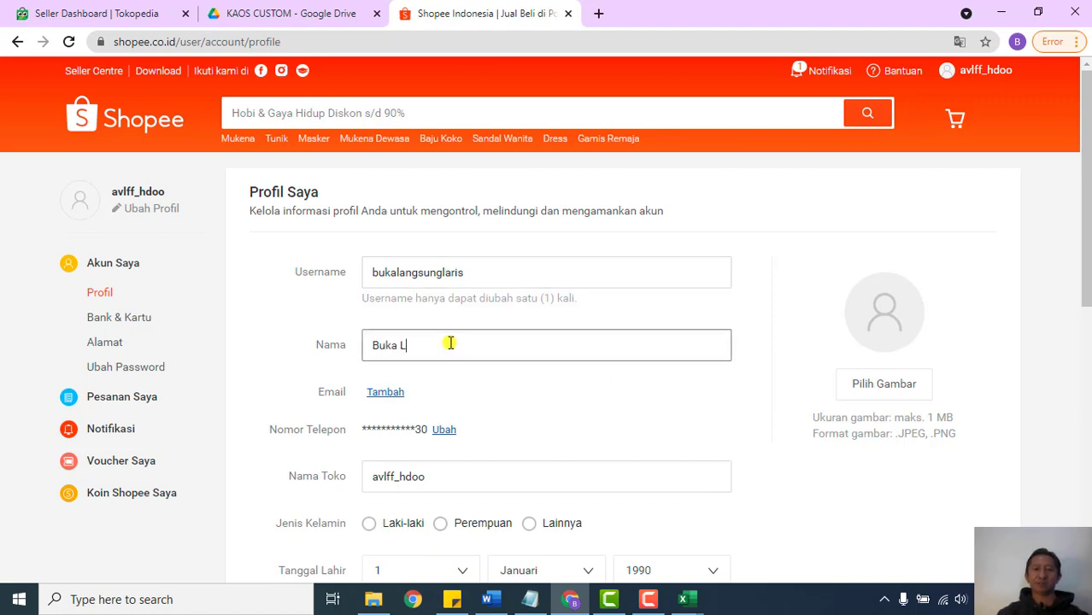
pyautogui.write('Laris')
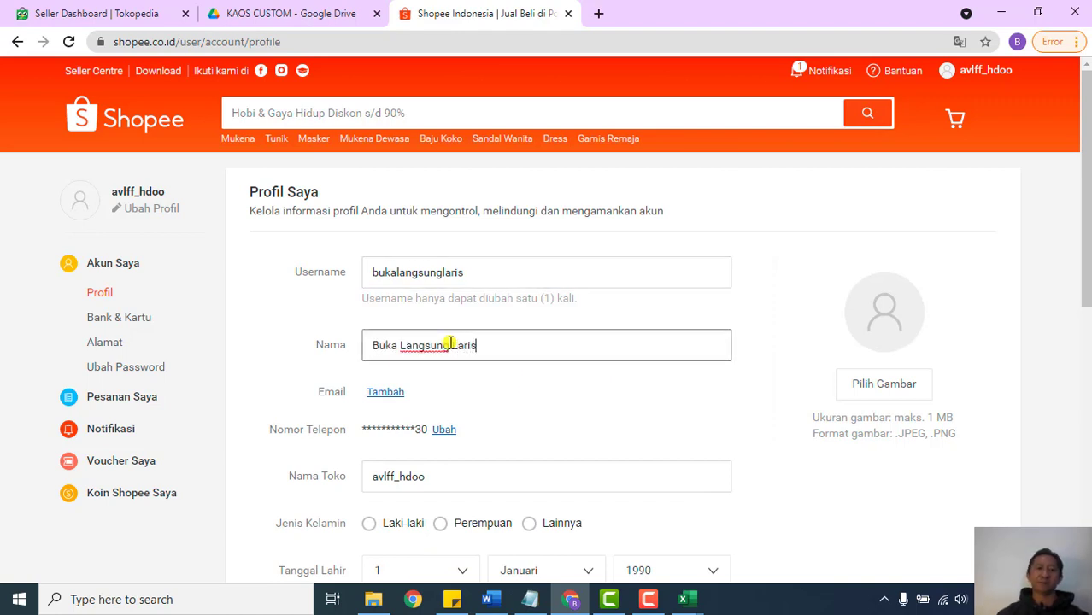
pyautogui.click(387, 394)
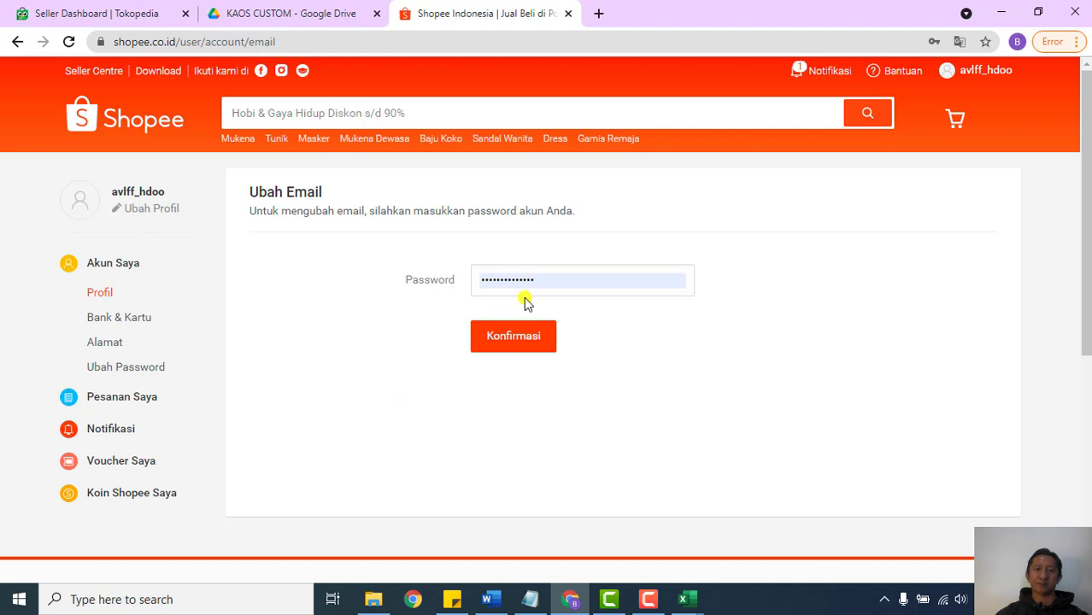
# Confirm the account password and submit a new Gmail address as the account email
pyautogui.click(510, 349)
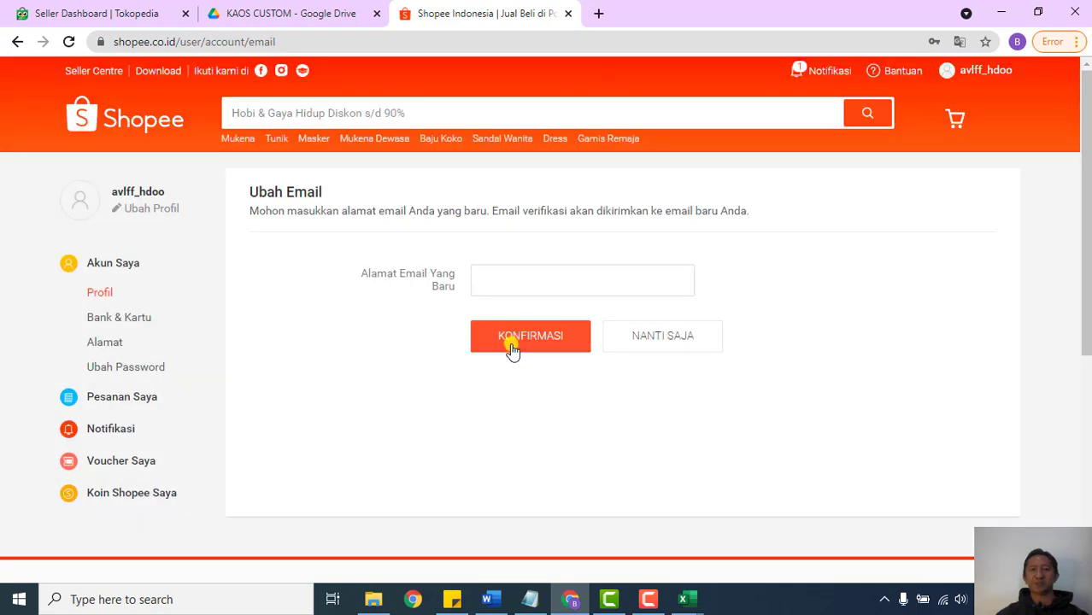
pyautogui.click(528, 280)
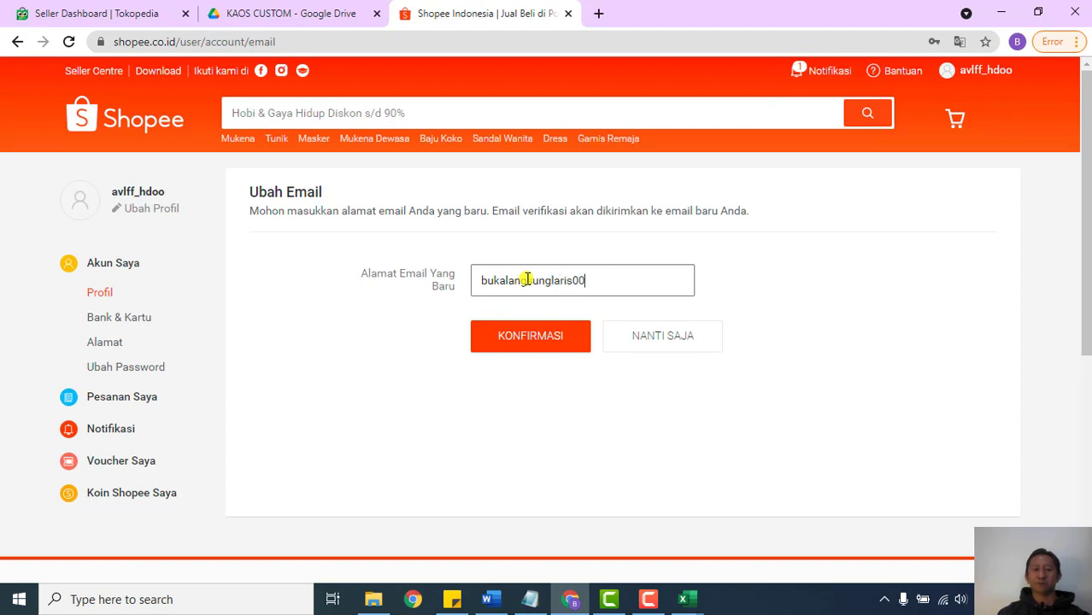
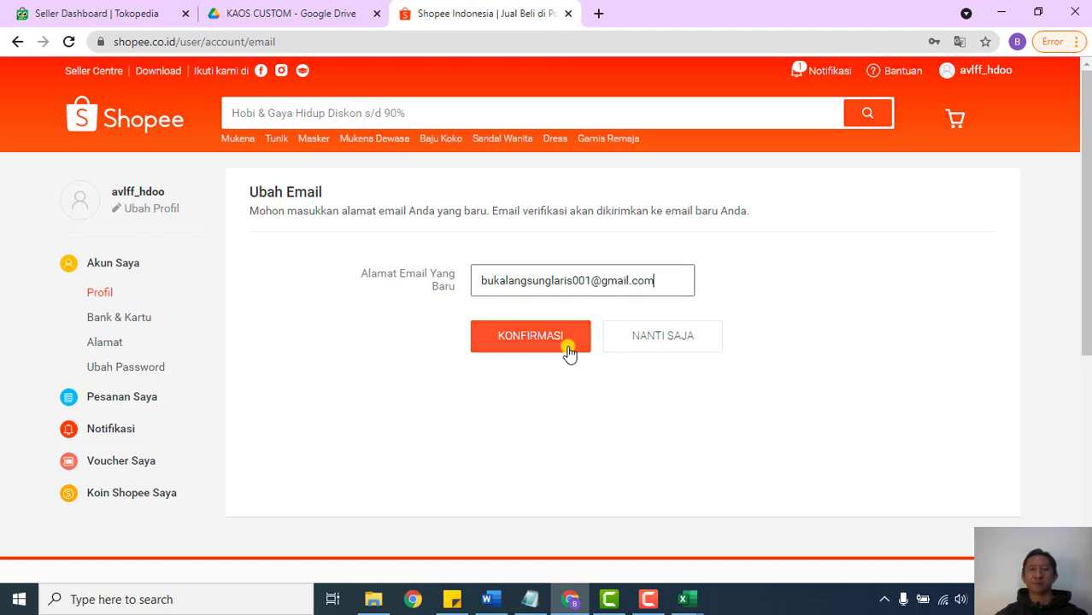
pyautogui.click(556, 343)
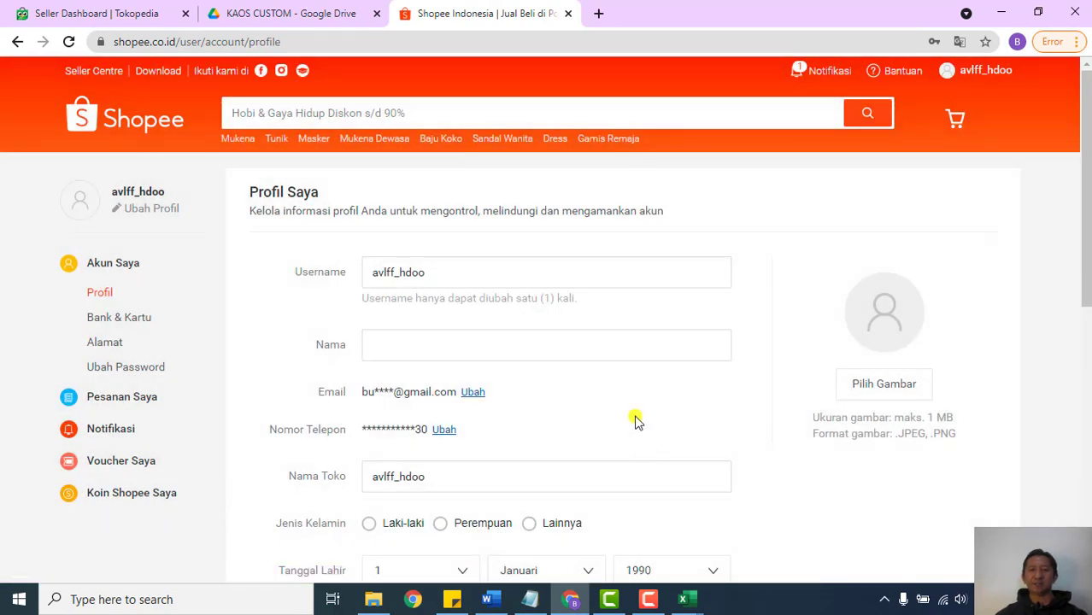
# In a new Gmail tab, open 'Verifikasi Alamat Email-mu di Shopee' and verify without subscribing
pyautogui.click(600, 15)
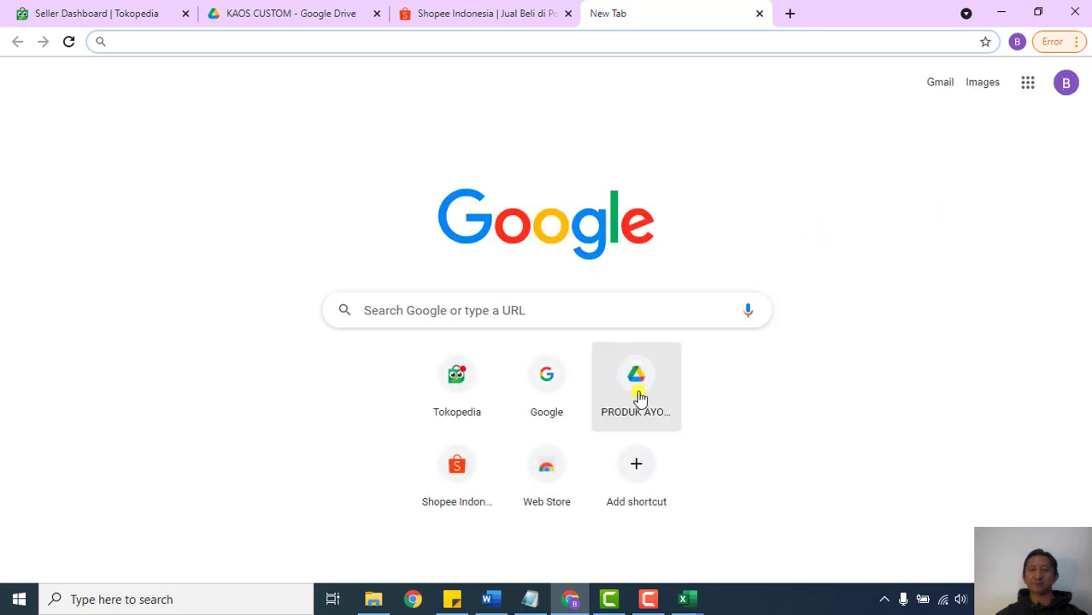
pyautogui.click(940, 86)
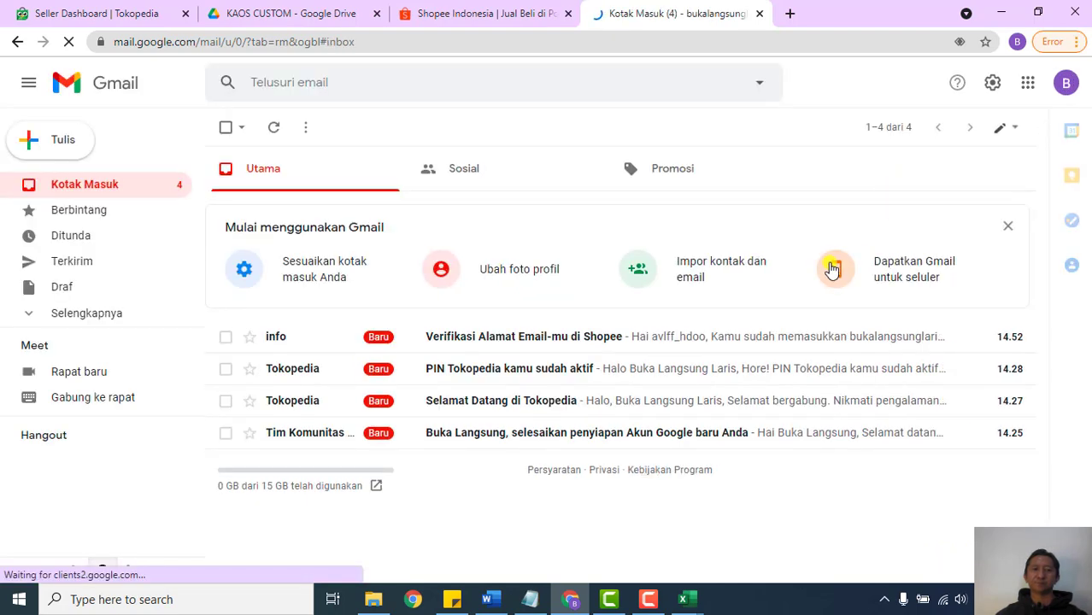
pyautogui.click(591, 342)
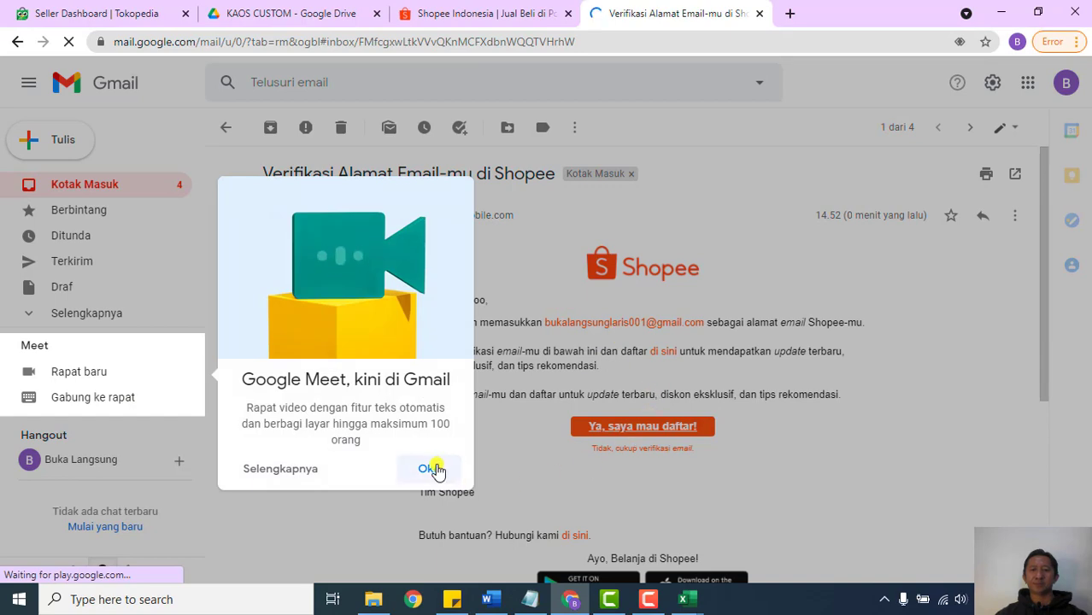
pyautogui.click(432, 471)
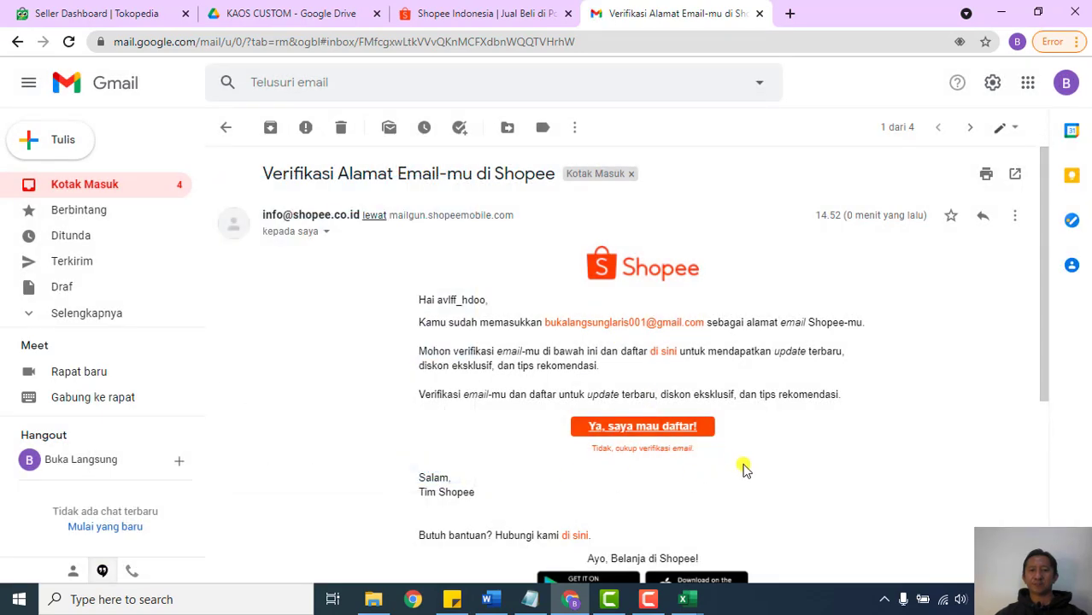
pyautogui.click(642, 453)
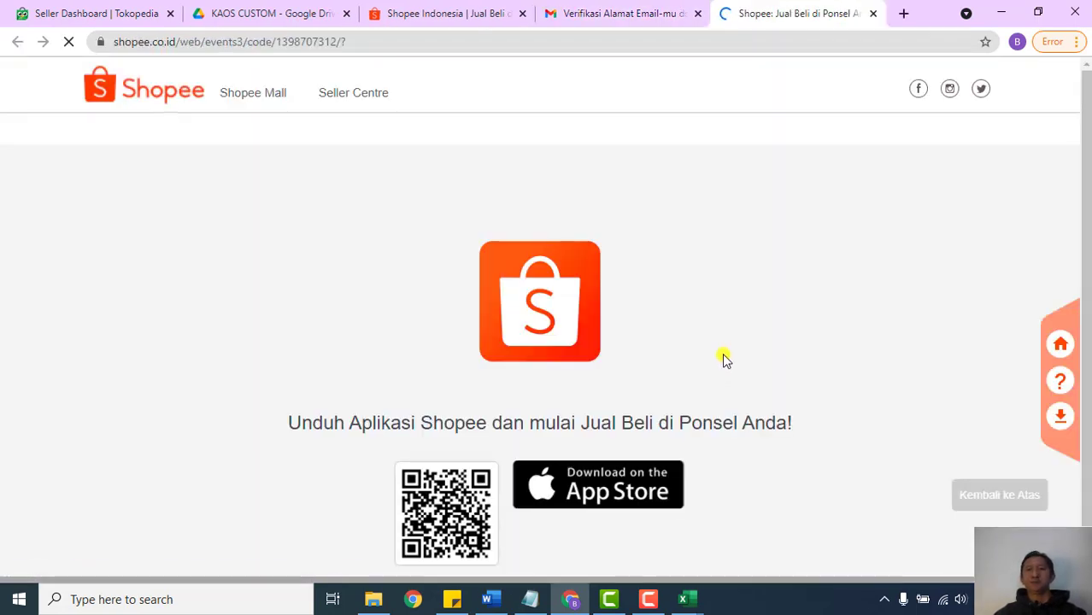
# Look over the newsletter thank-you page, then return to the Shopee Indonesia profile tab
pyautogui.scroll(-1, 849, 263)
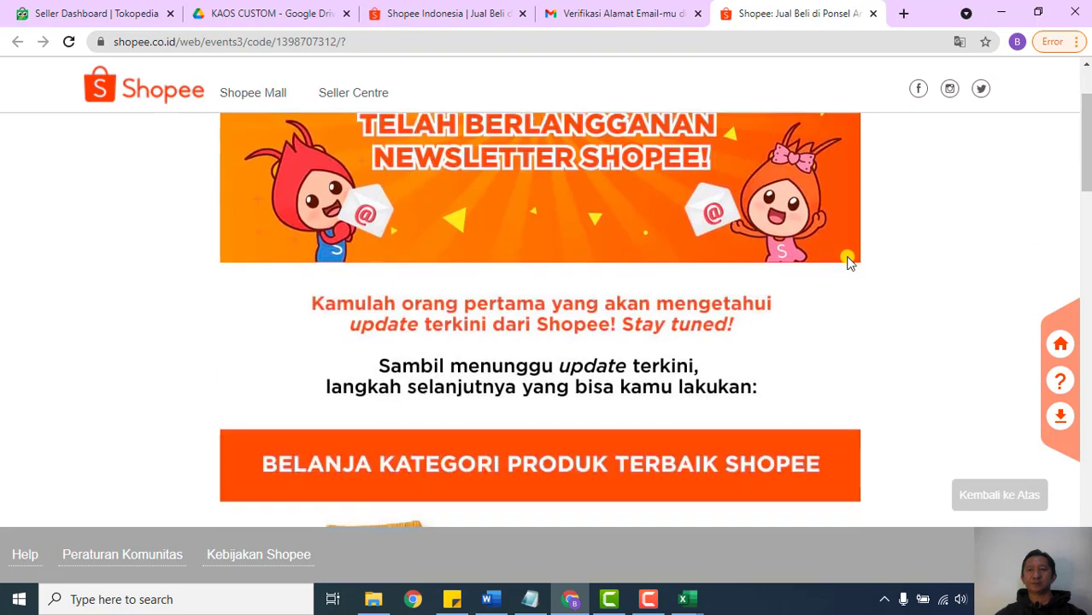
pyautogui.scroll(-15, 849, 263)
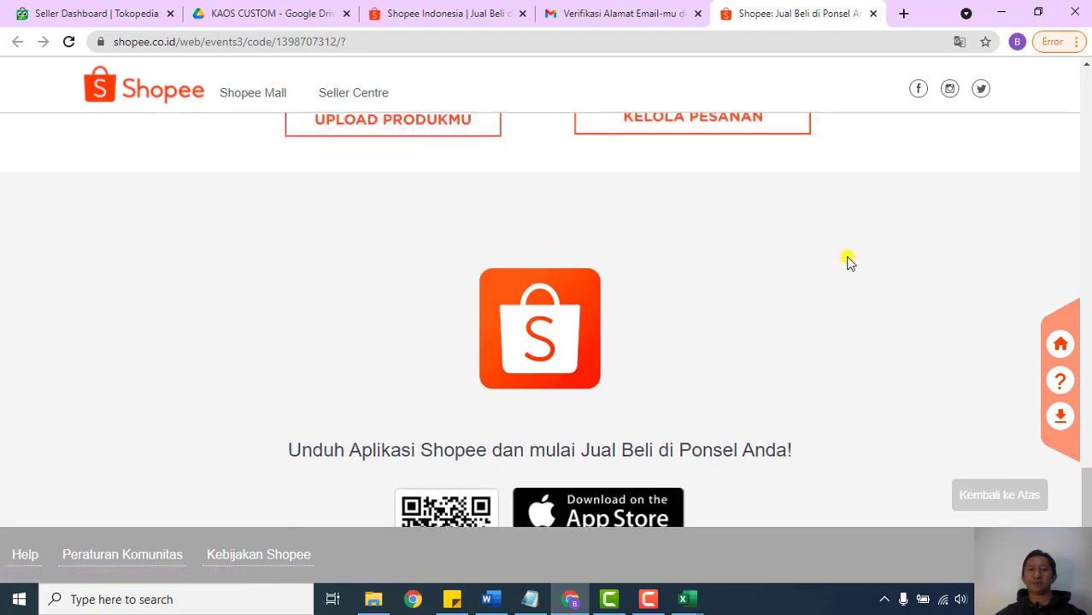
pyautogui.scroll(5, 849, 262)
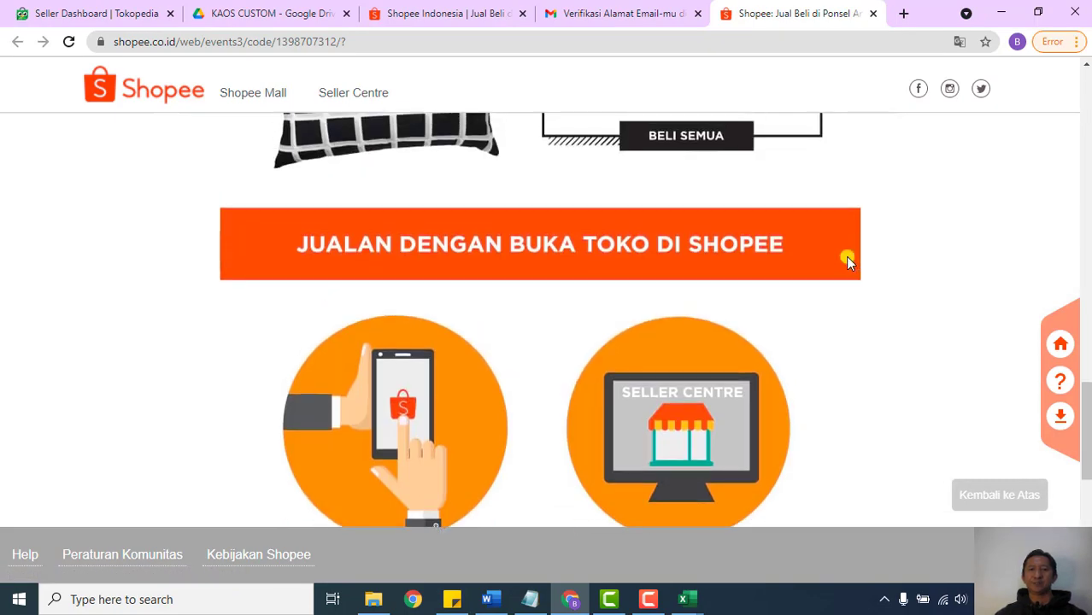
pyautogui.scroll(-5, 848, 263)
pyautogui.scroll(4, 848, 262)
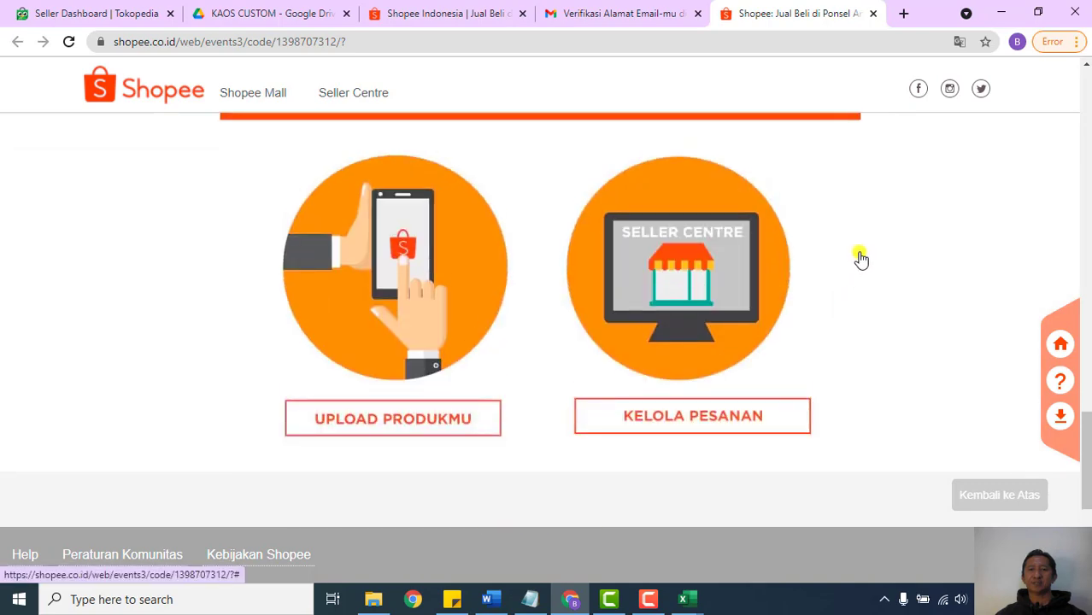
pyautogui.scroll(3, 835, 318)
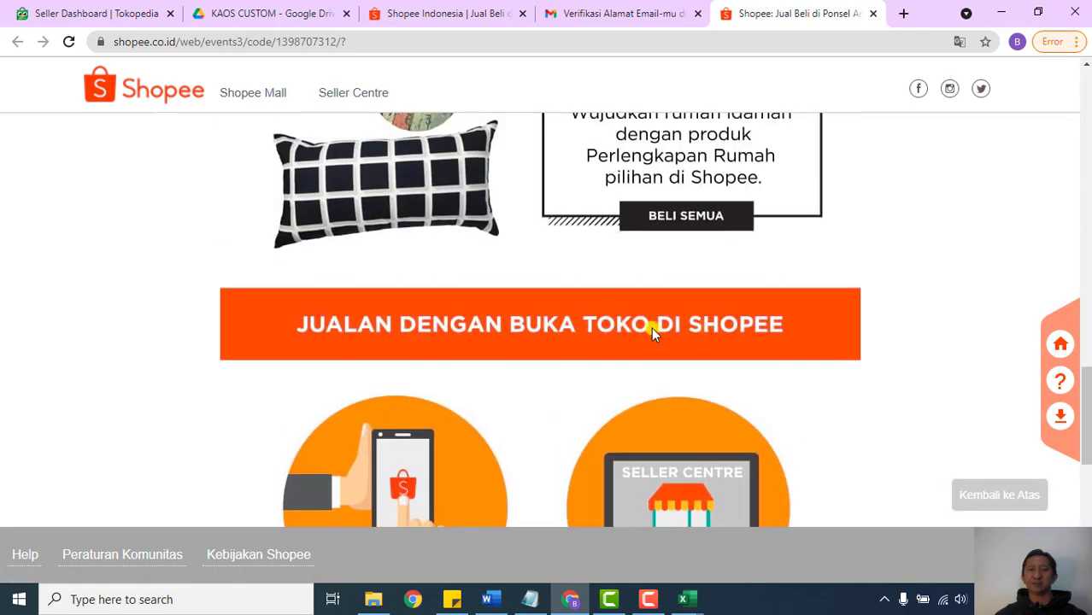
pyautogui.scroll(-5, 740, 333)
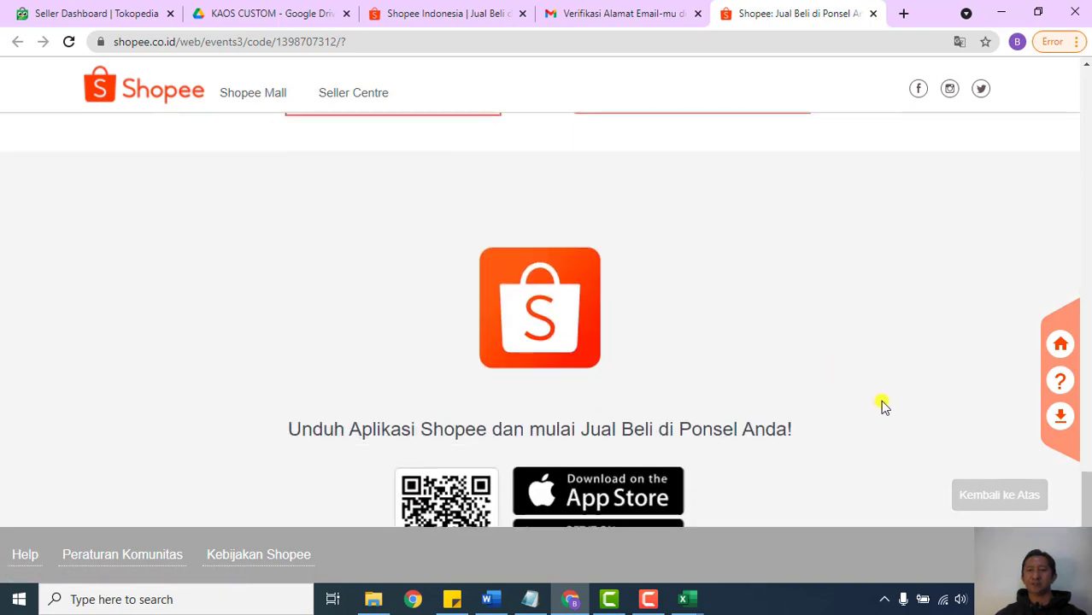
pyautogui.click(984, 487)
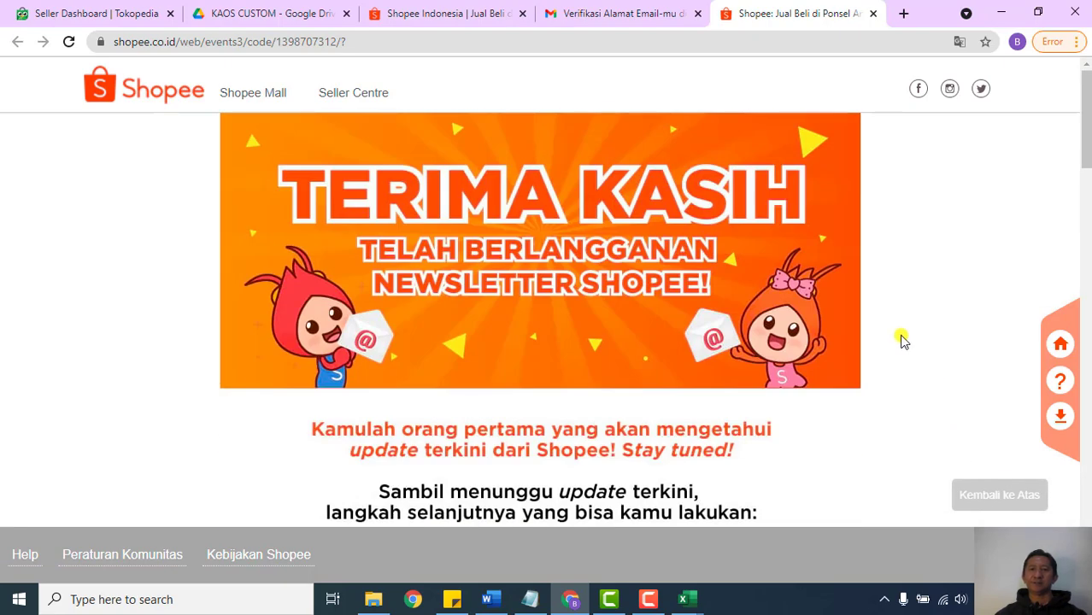
pyautogui.scroll(-3, 701, 418)
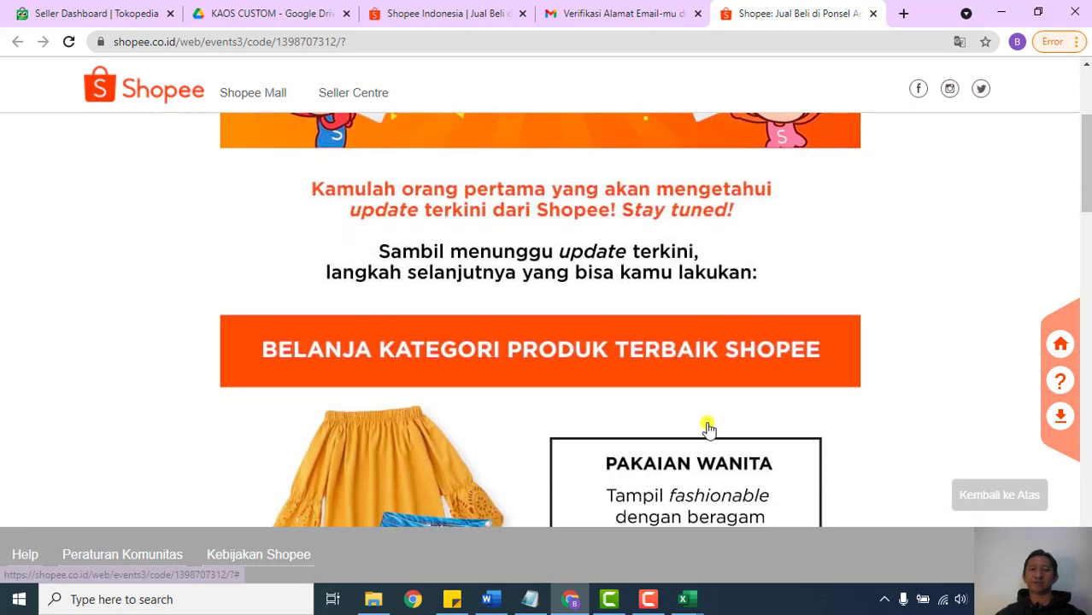
pyautogui.scroll(3, 706, 402)
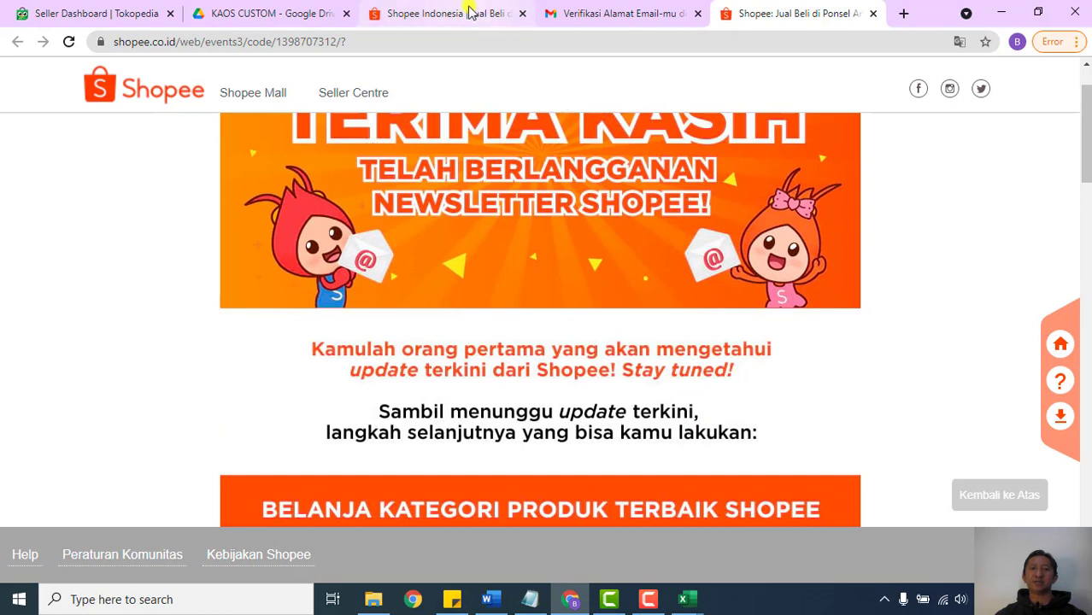
pyautogui.click(464, 15)
# Reload Profil Saya, enter a new username, and set Nama and Nama Toko to 'Buka Langsung Laris'
pyautogui.click(69, 42)
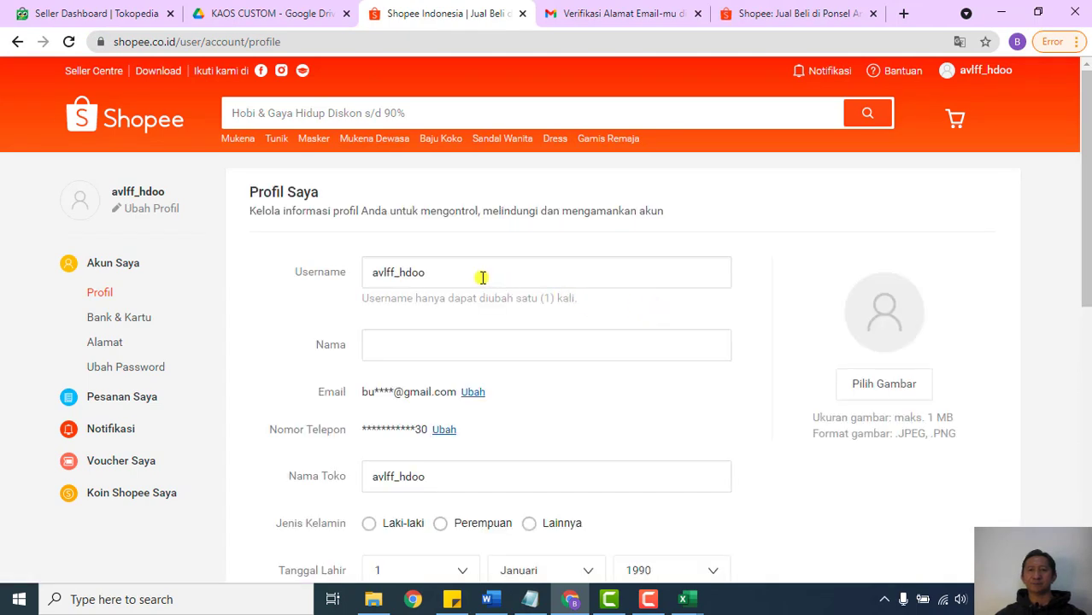
pyautogui.moveTo(481, 276); pyautogui.dragTo(355, 275)
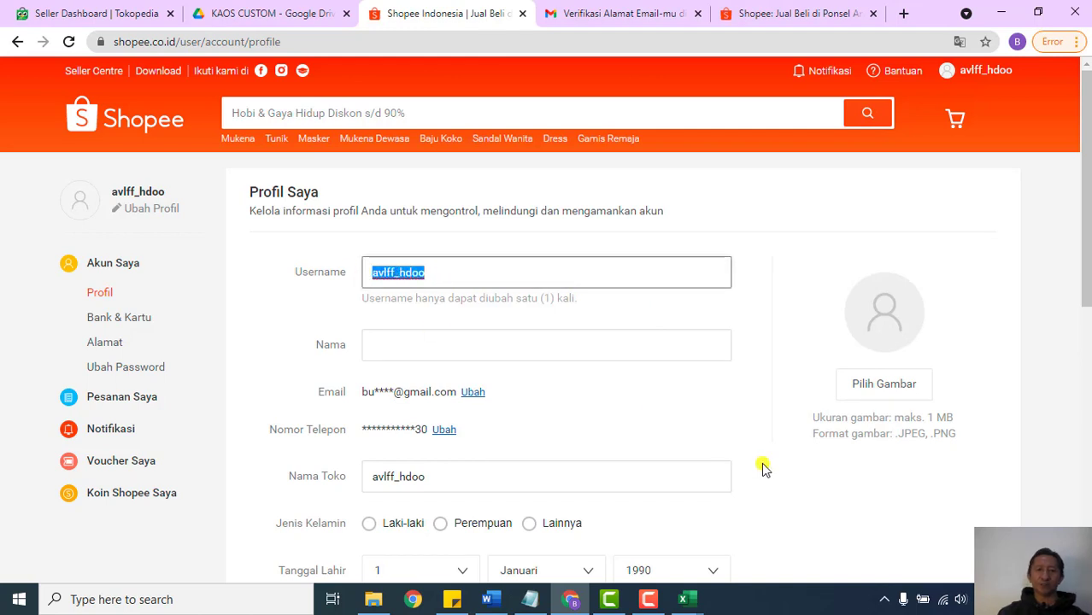
pyautogui.write('buk')
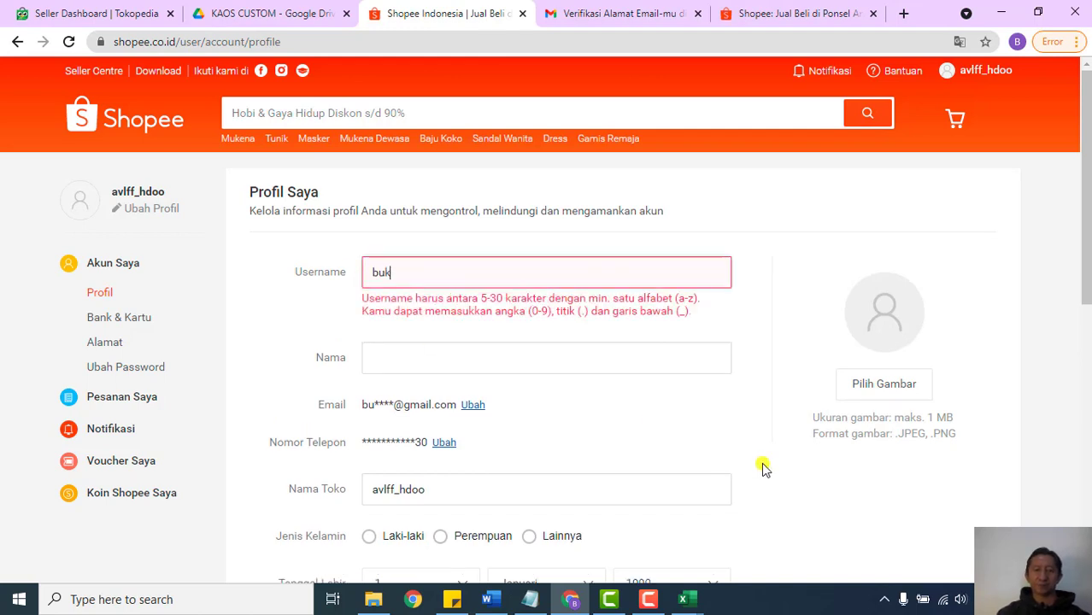
pyautogui.write('alangsunglaris')
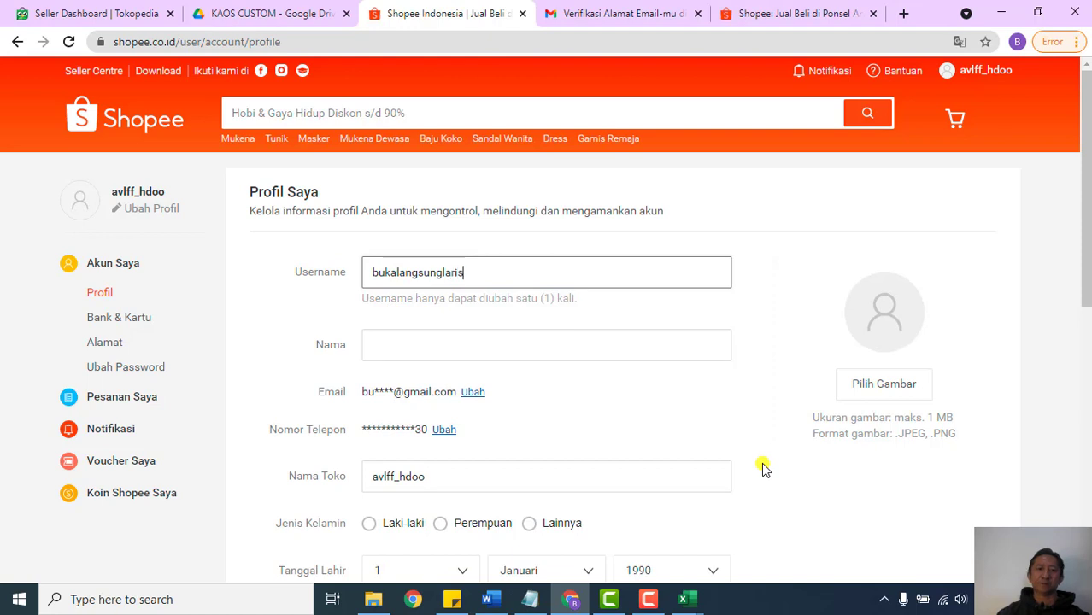
pyautogui.click(440, 350)
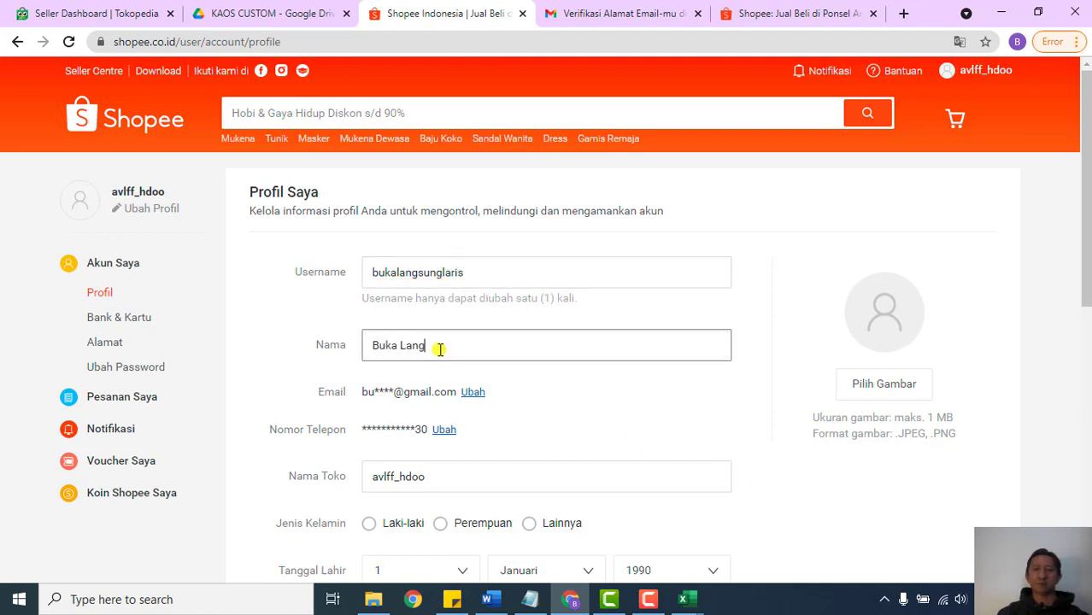
pyautogui.write('Buka Langsung Laris')
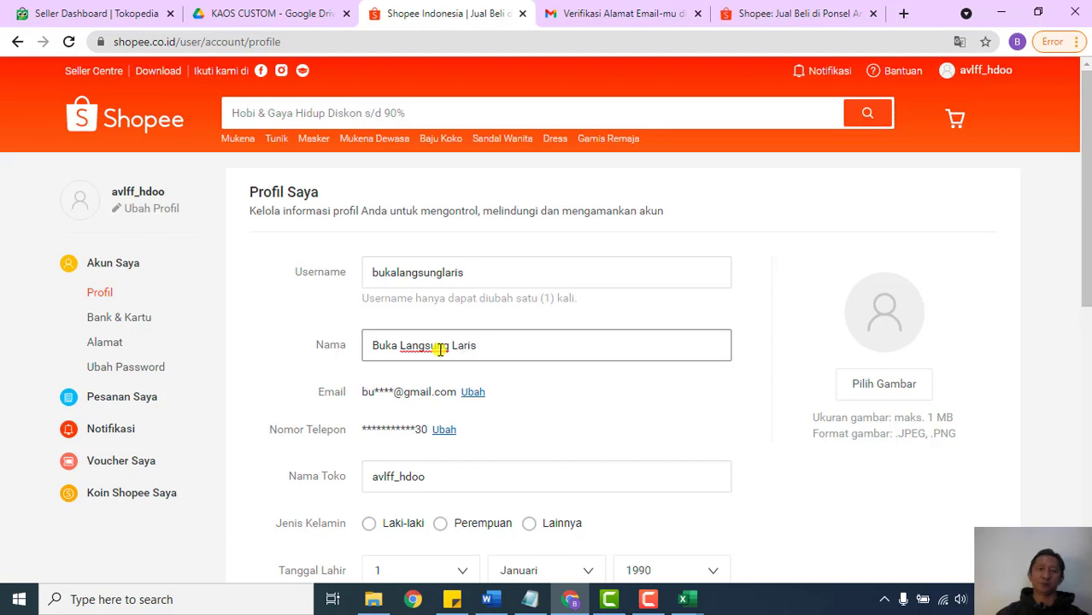
pyautogui.scroll(-1, 440, 350)
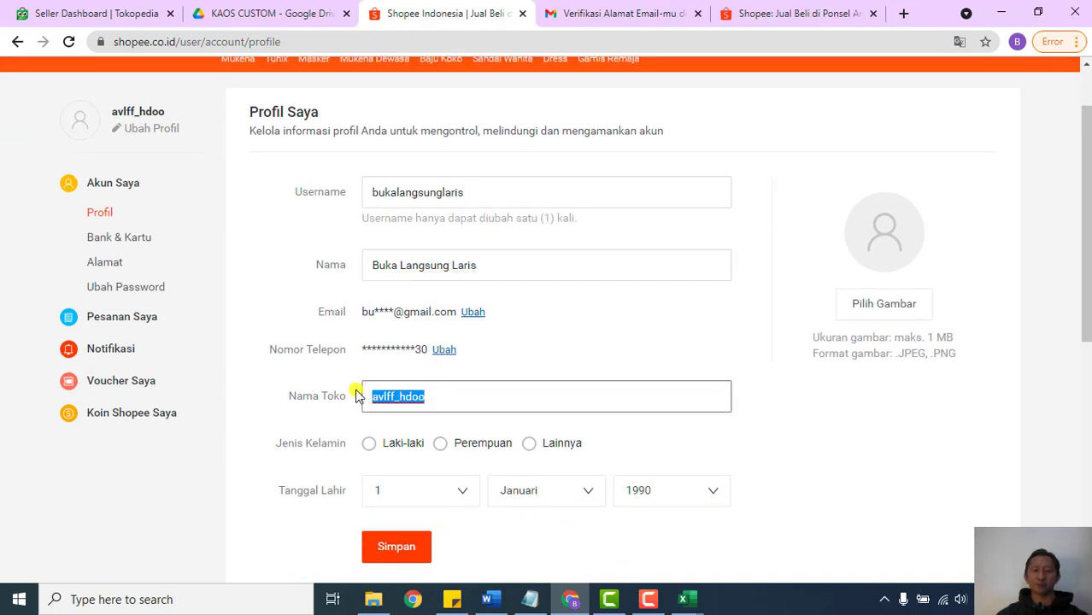
pyautogui.write('Buka Langsu')
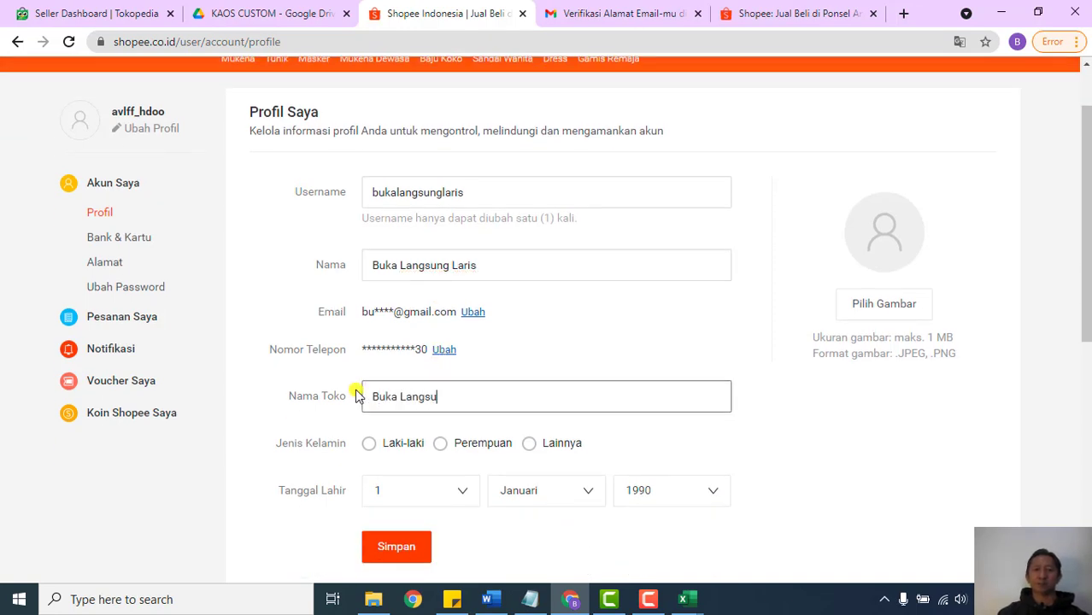
pyautogui.write('ng Laris')
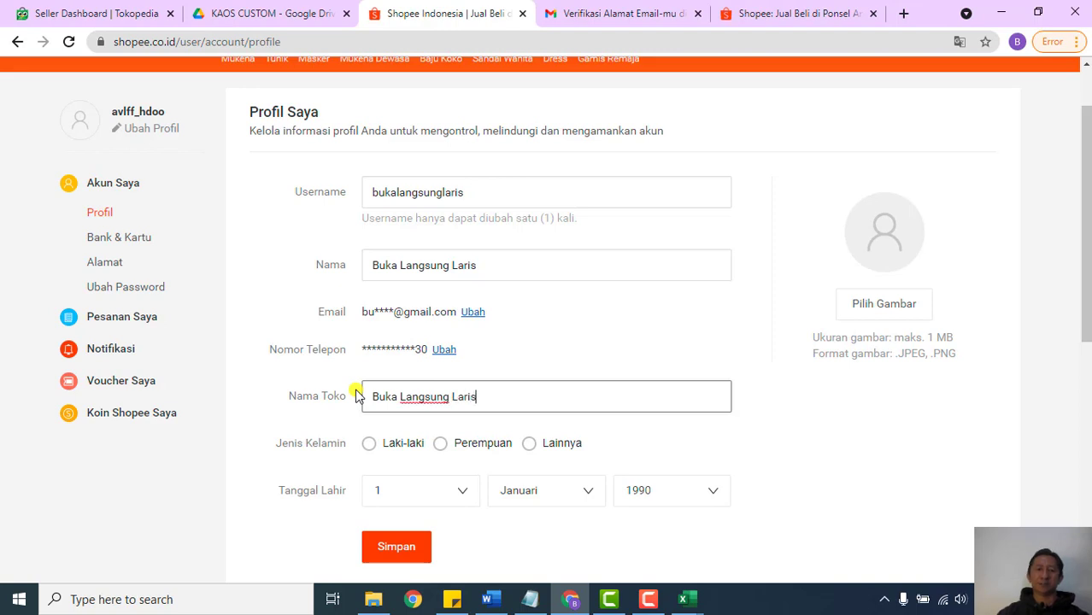
pyautogui.click(369, 446)
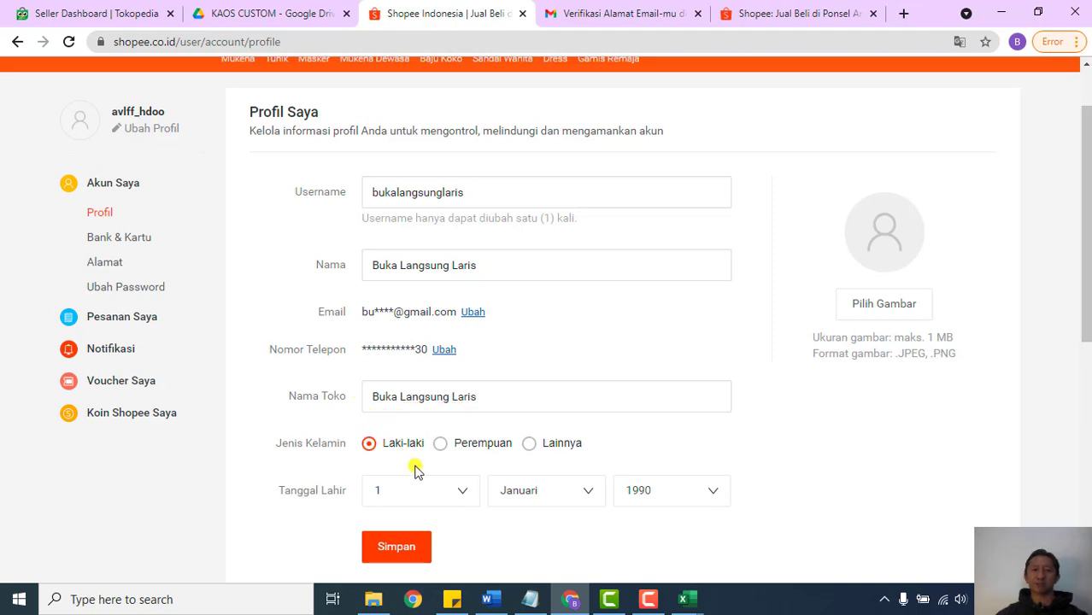
pyautogui.click(429, 494)
pyautogui.scroll(-2, 430, 499)
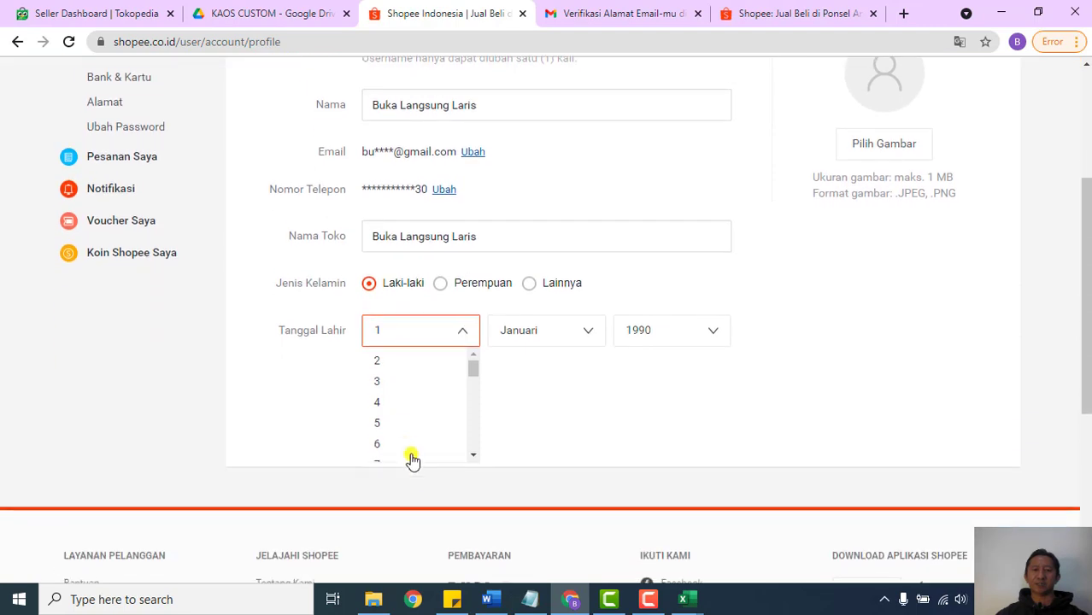
pyautogui.scroll(-3, 410, 459)
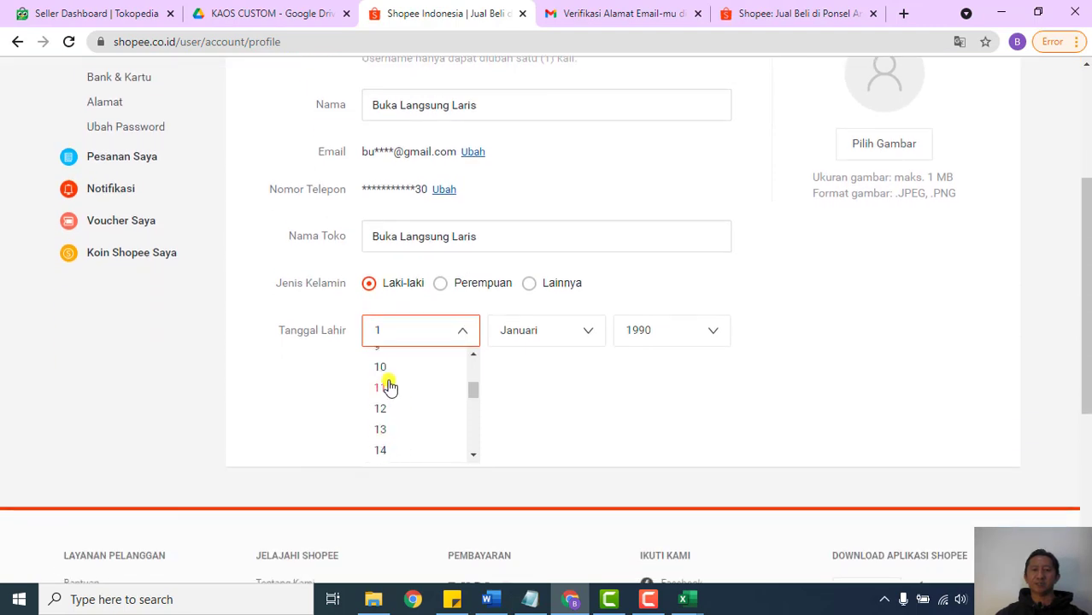
pyautogui.click(390, 387)
pyautogui.click(556, 337)
pyautogui.scroll(-3, 554, 380)
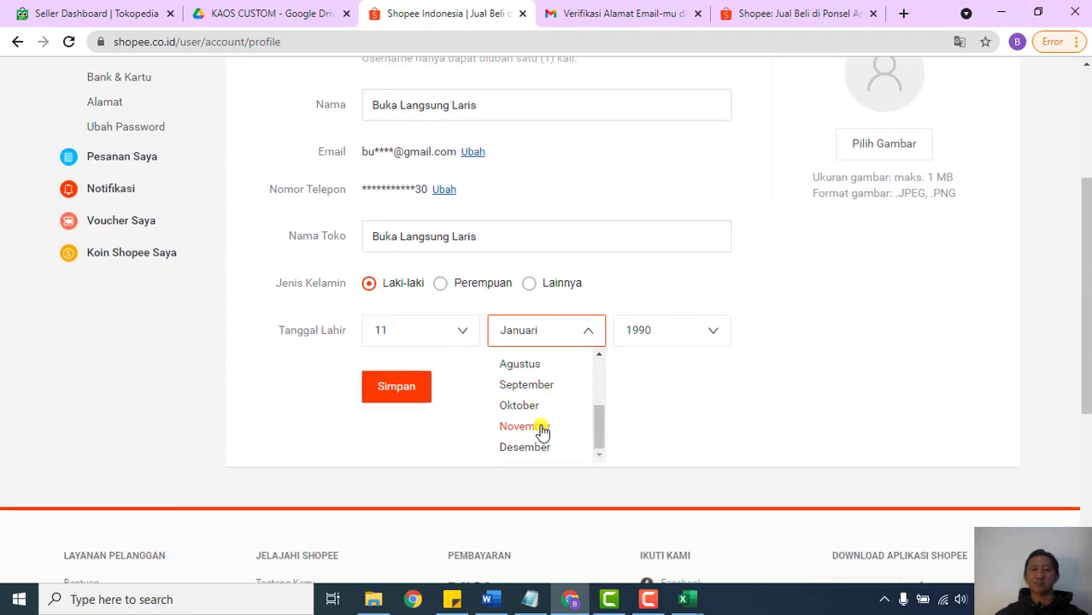
pyautogui.click(538, 427)
pyautogui.click(648, 338)
pyautogui.scroll(-7, 678, 408)
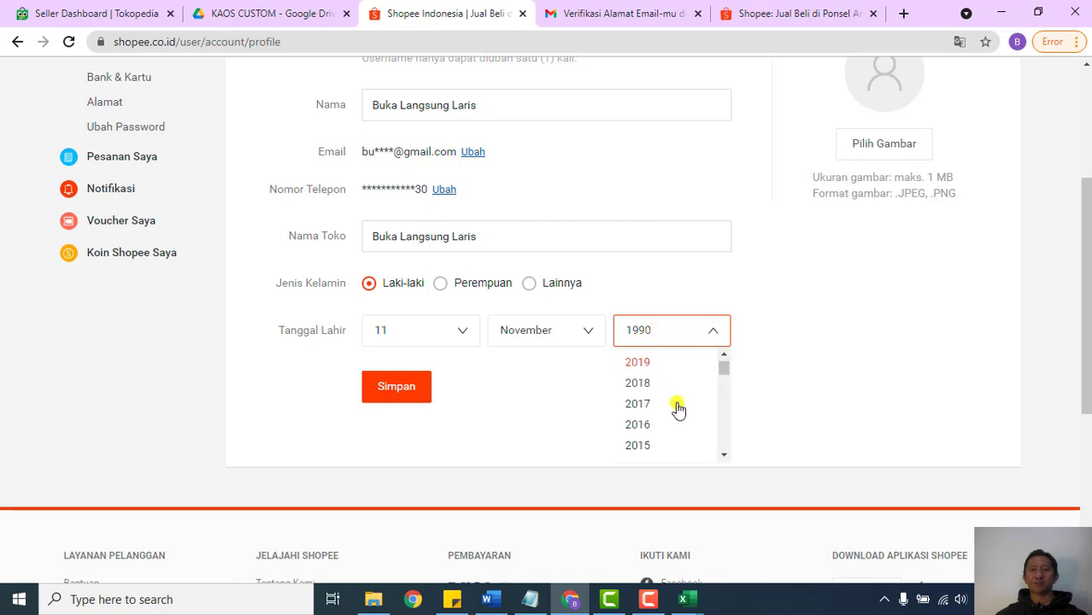
pyautogui.scroll(-4, 678, 408)
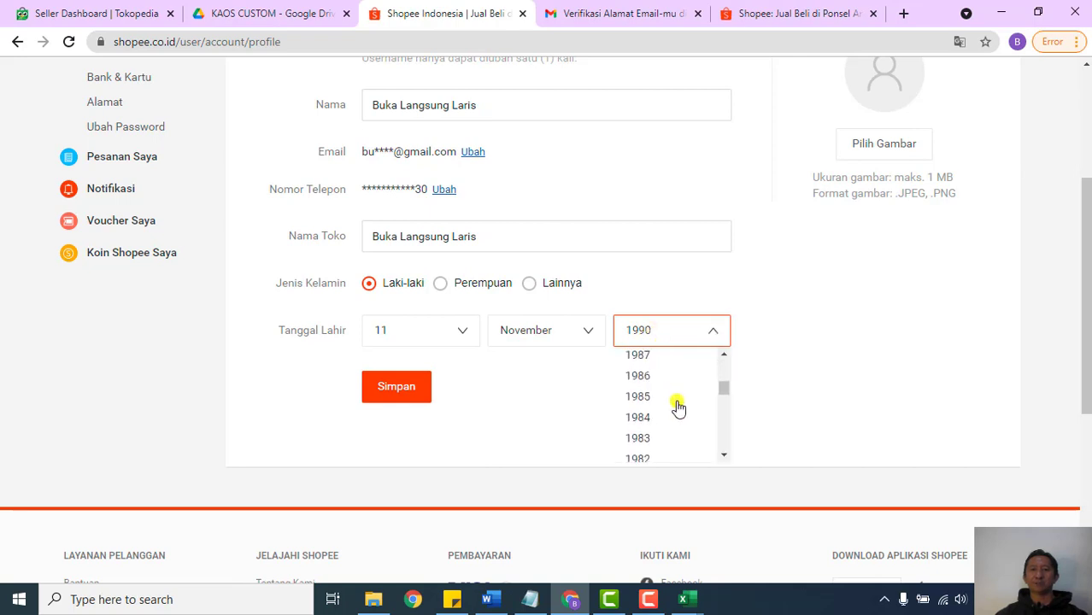
pyautogui.click(654, 372)
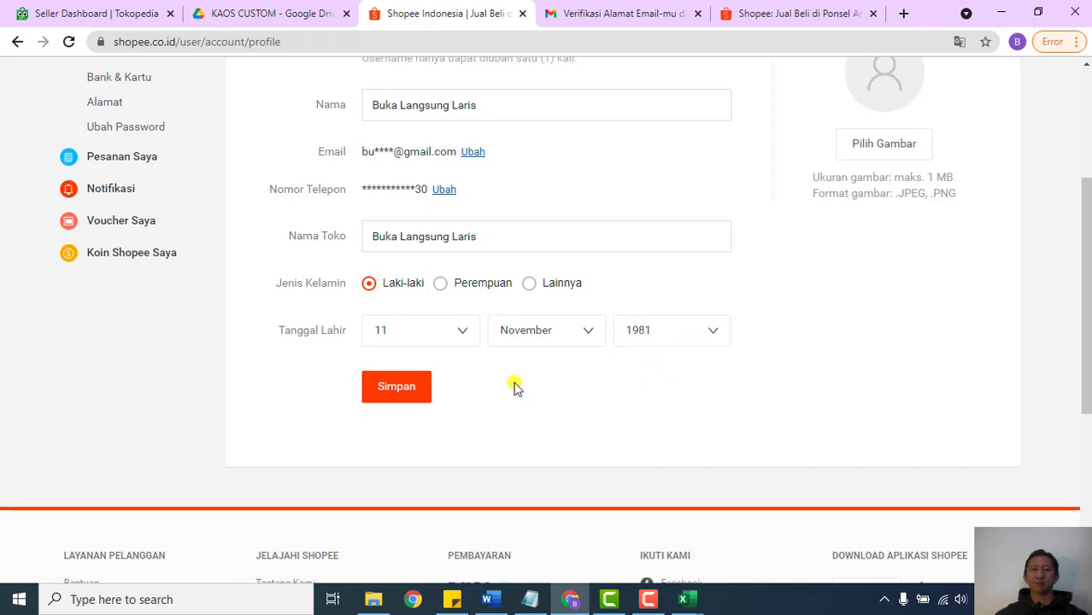
pyautogui.click(400, 389)
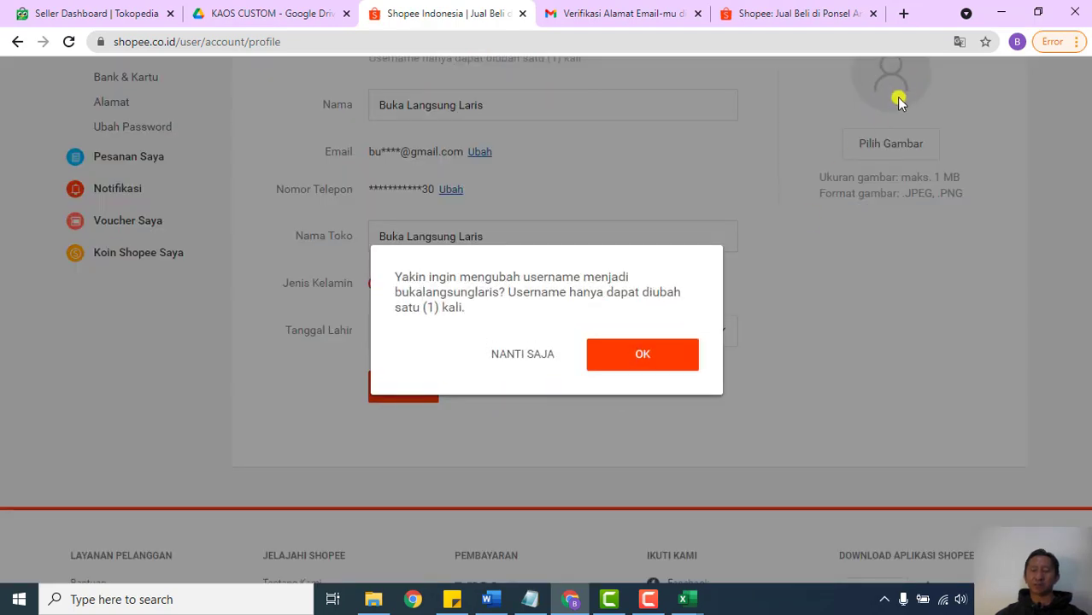
# Confirm the username change, then append 'saja' to the already-taken username
pyautogui.click(664, 359)
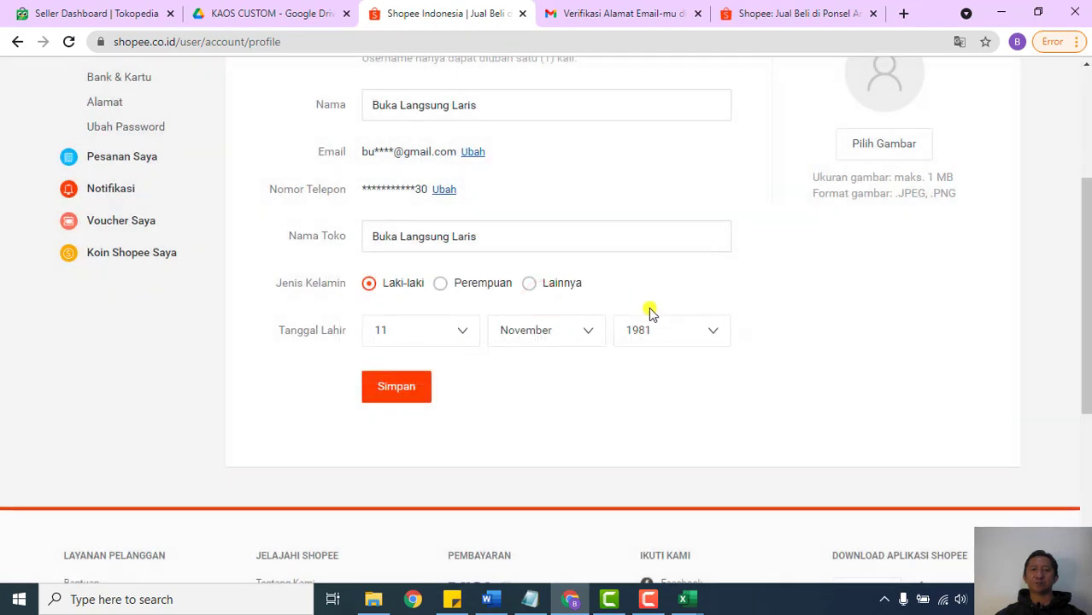
pyautogui.scroll(2, 602, 183)
pyautogui.click(491, 193)
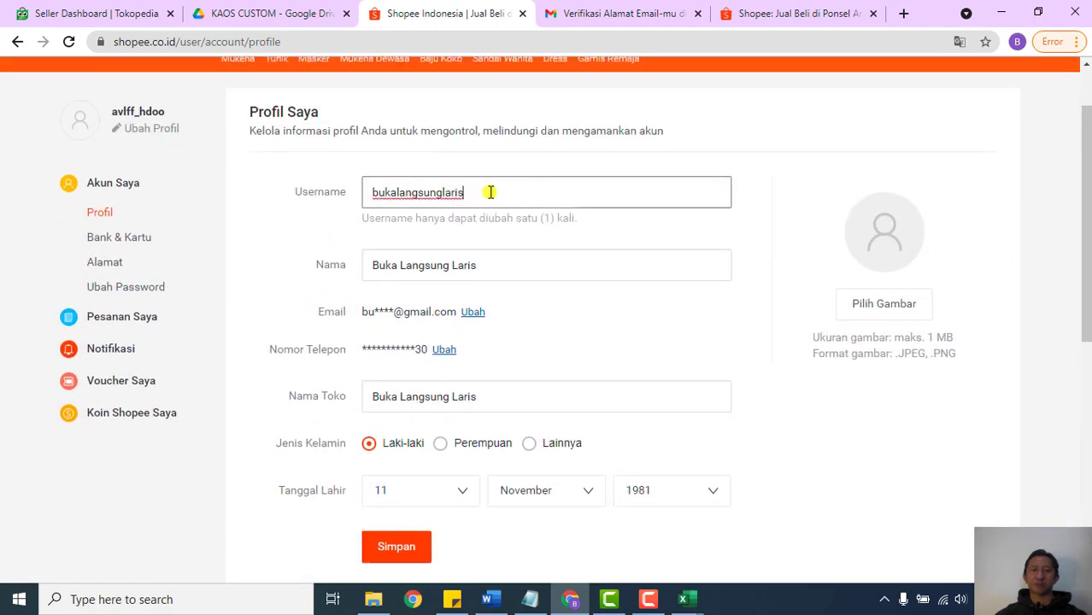
pyautogui.write('saja')
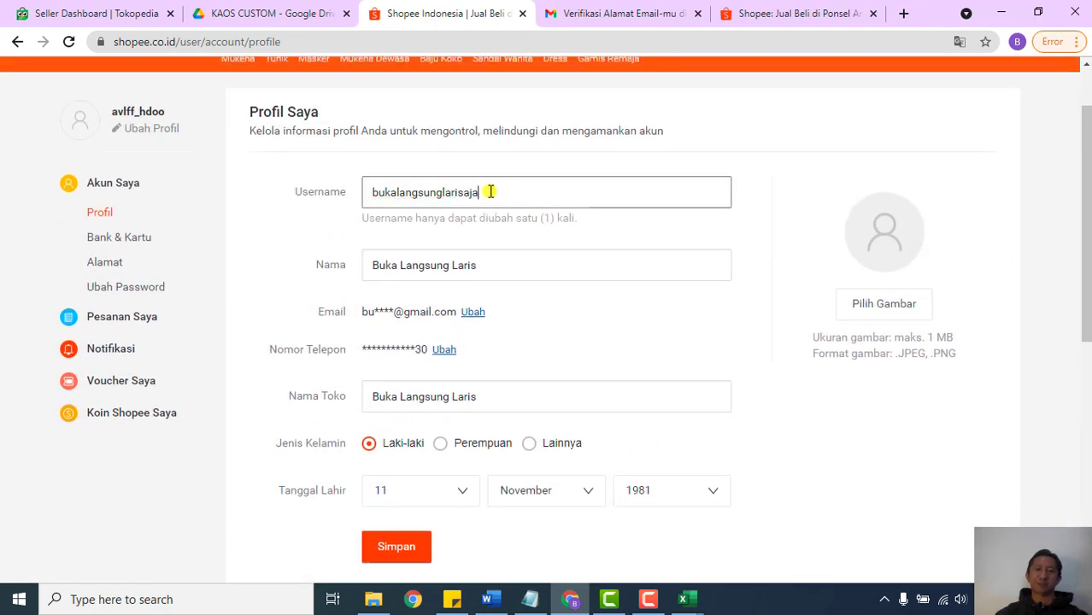
# Save the profile, confirm the shop username change, and open Seller Centre in a new tab
pyautogui.click(407, 551)
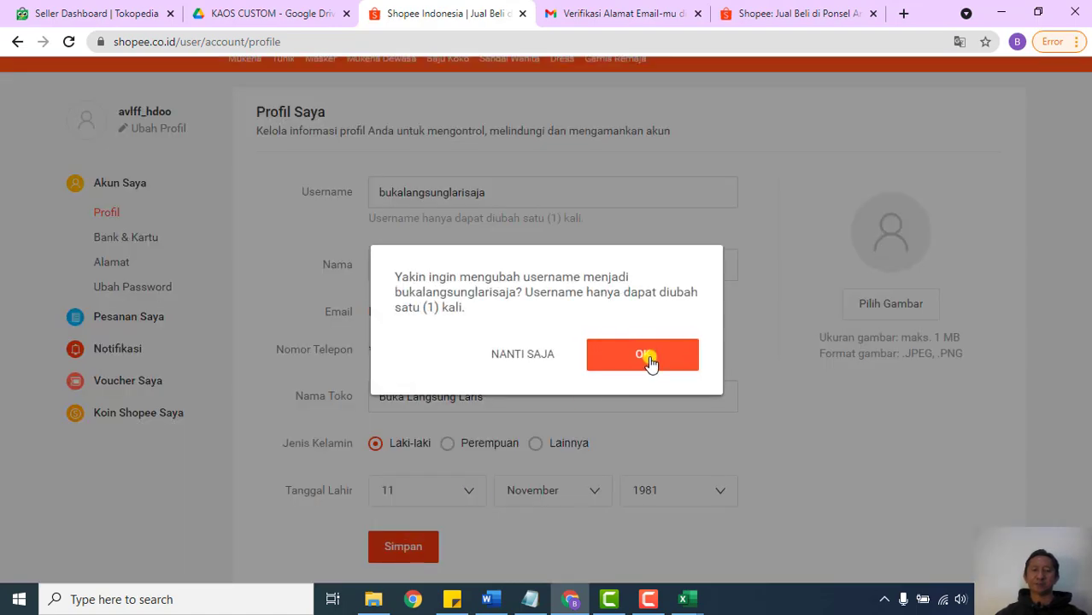
pyautogui.click(650, 360)
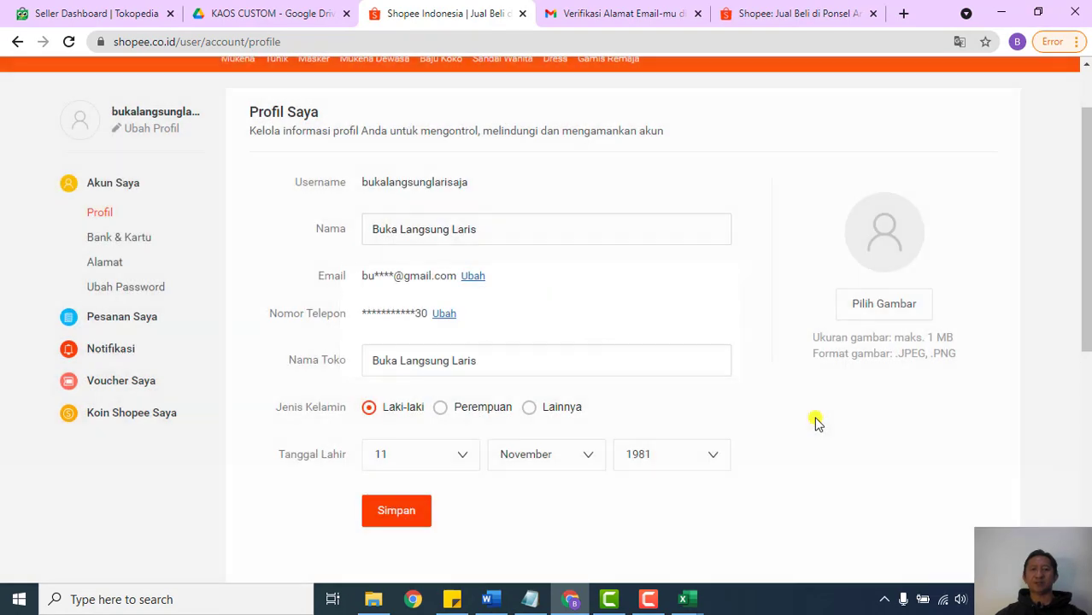
pyautogui.scroll(1, 801, 413)
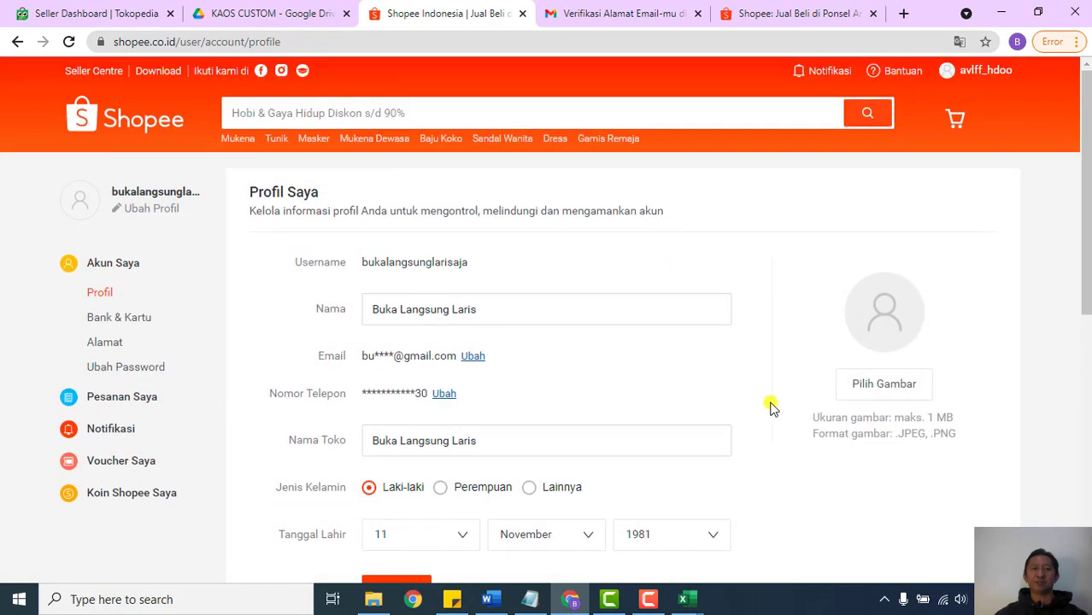
pyautogui.click(102, 74)
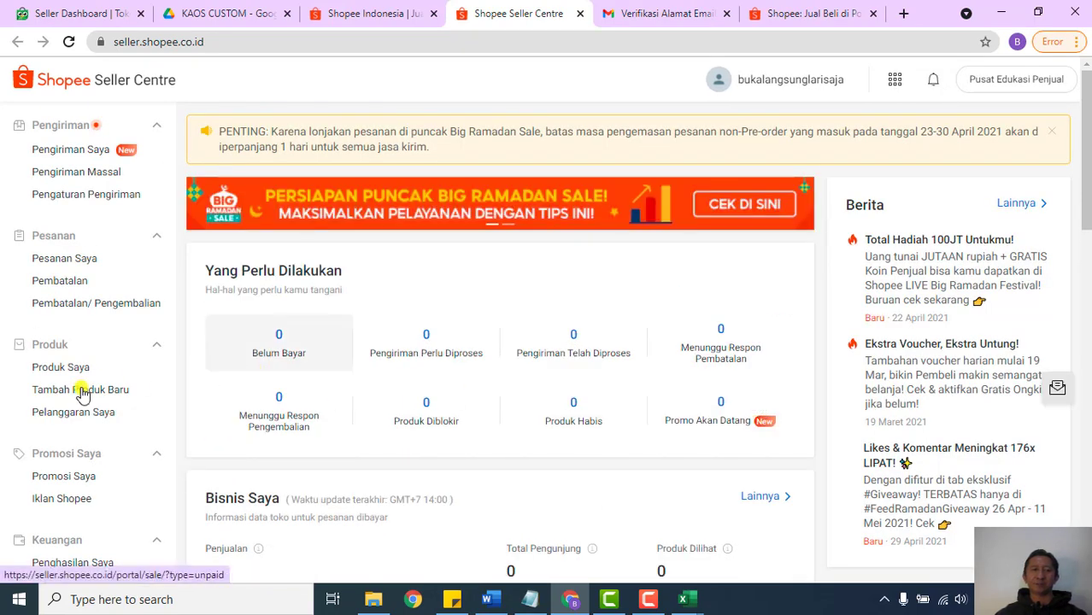
# In Pengaturan Toko, dismiss the tour and tips, then switch on Standar Auto-Reply
pyautogui.scroll(-2, 94, 376)
pyautogui.scroll(-4, 97, 381)
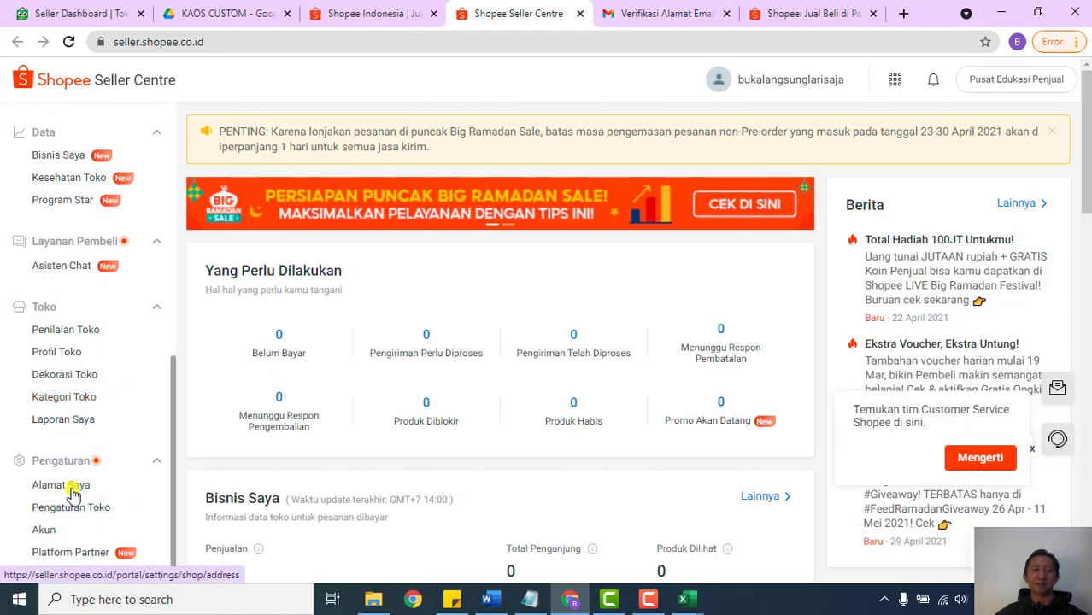
pyautogui.click(71, 510)
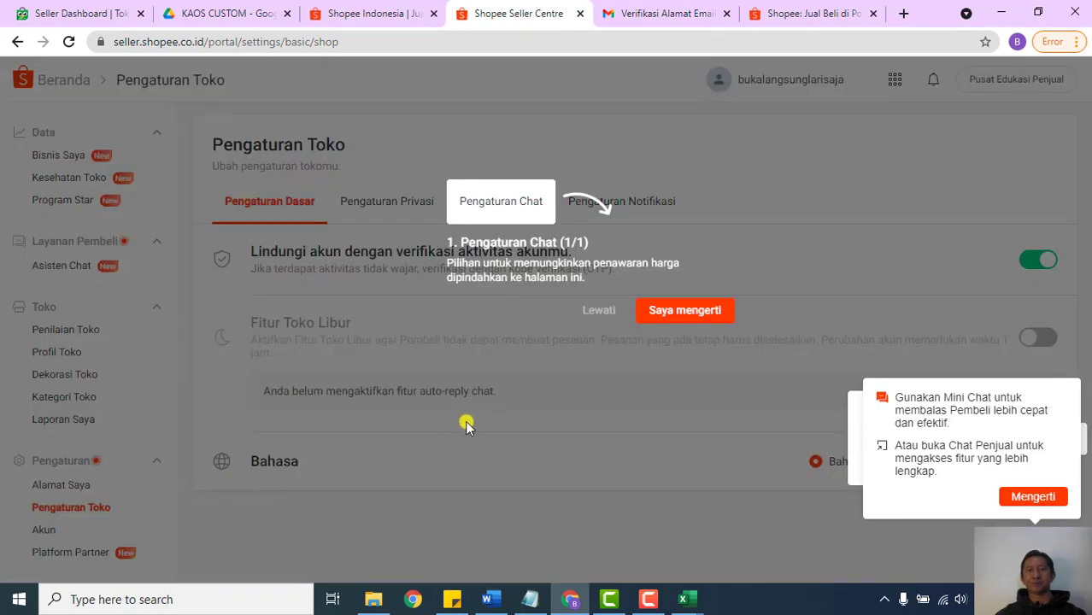
pyautogui.click(699, 316)
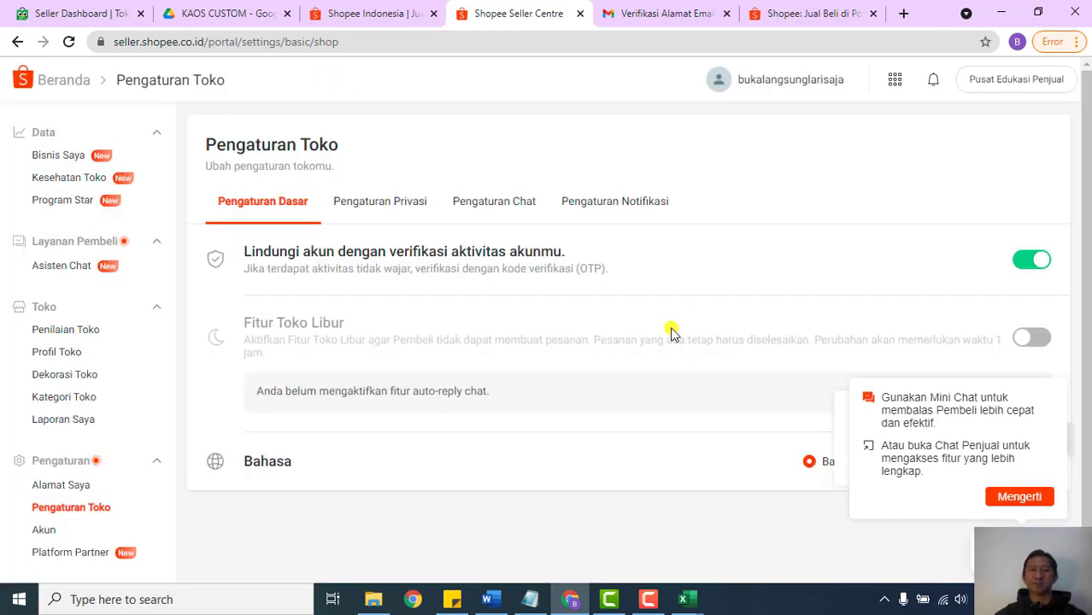
pyautogui.click(1019, 497)
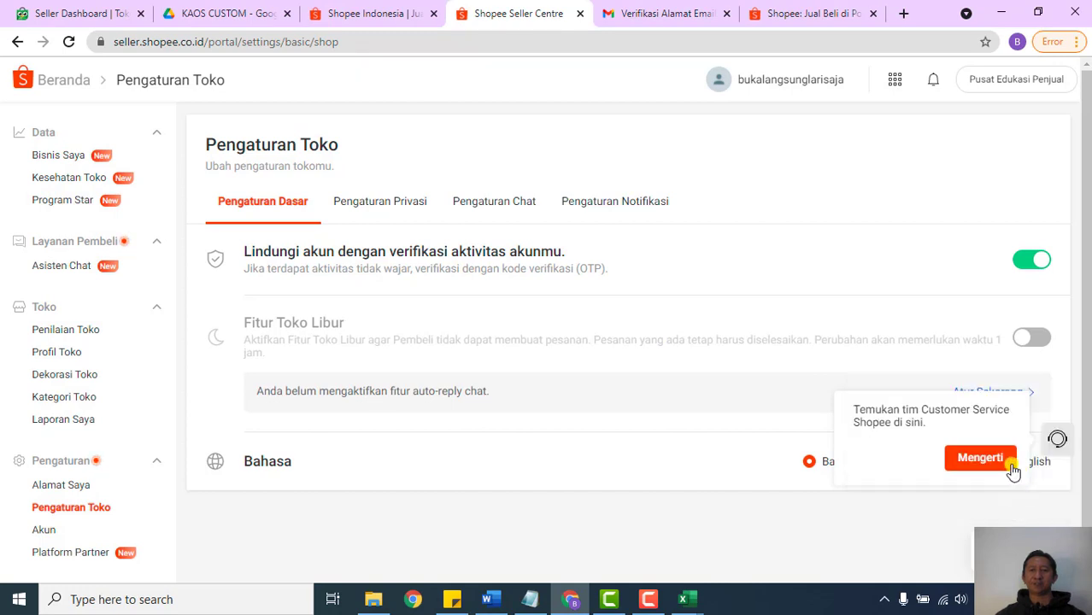
pyautogui.click(975, 460)
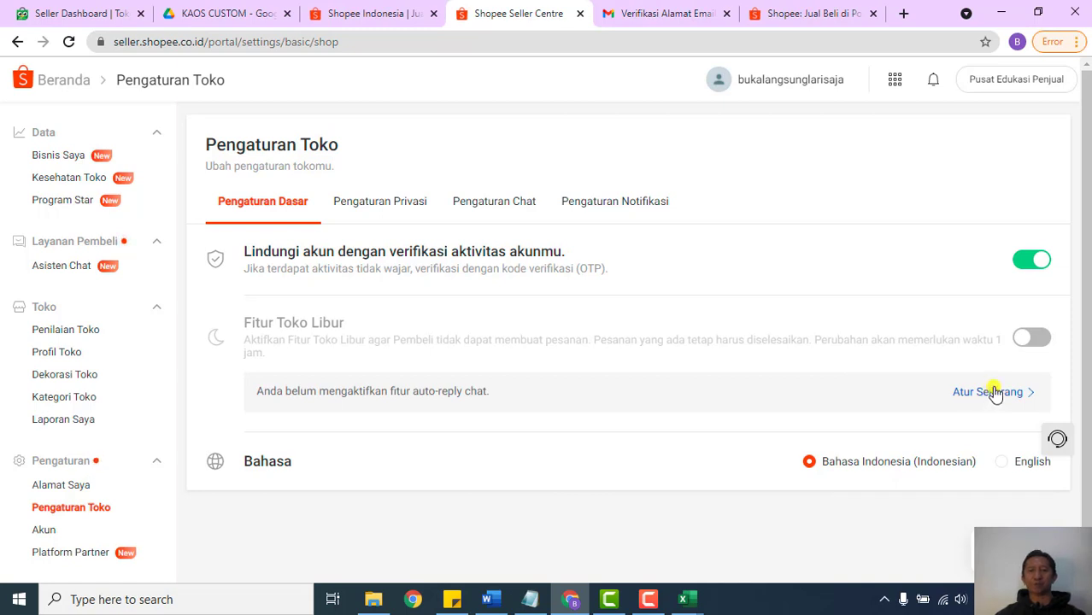
pyautogui.click(994, 395)
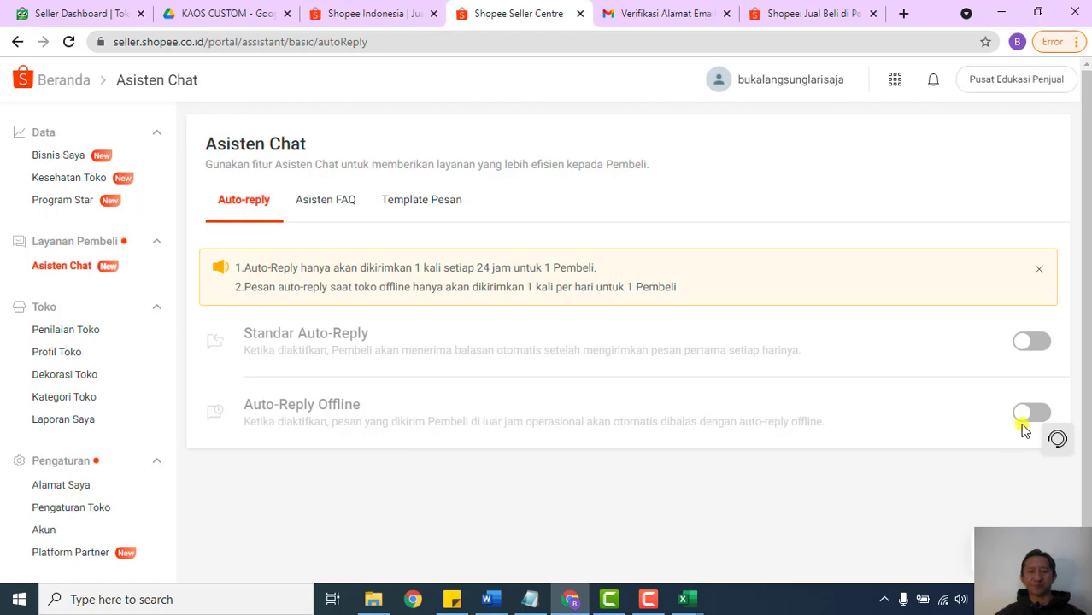
pyautogui.click(1035, 343)
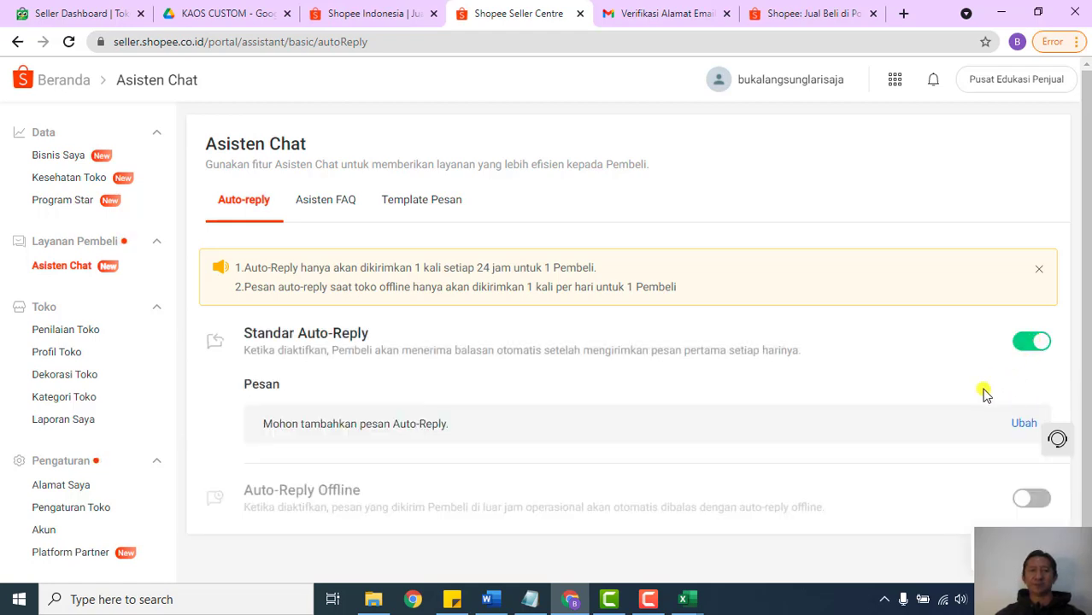
pyautogui.scroll(-1, 931, 402)
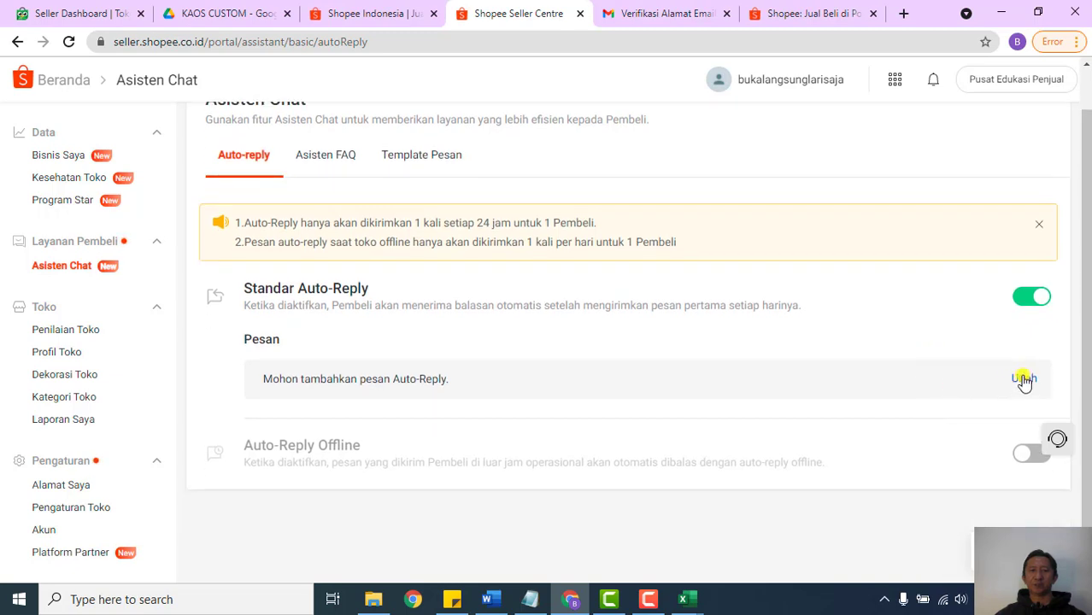
# Save the auto-reply message about ready stock, 15.00 order cutoff, no Sunday/holiday shipping, 'Happy Shopping'
pyautogui.click(1022, 378)
pyautogui.click(504, 403)
pyautogui.write('Terima kaish')
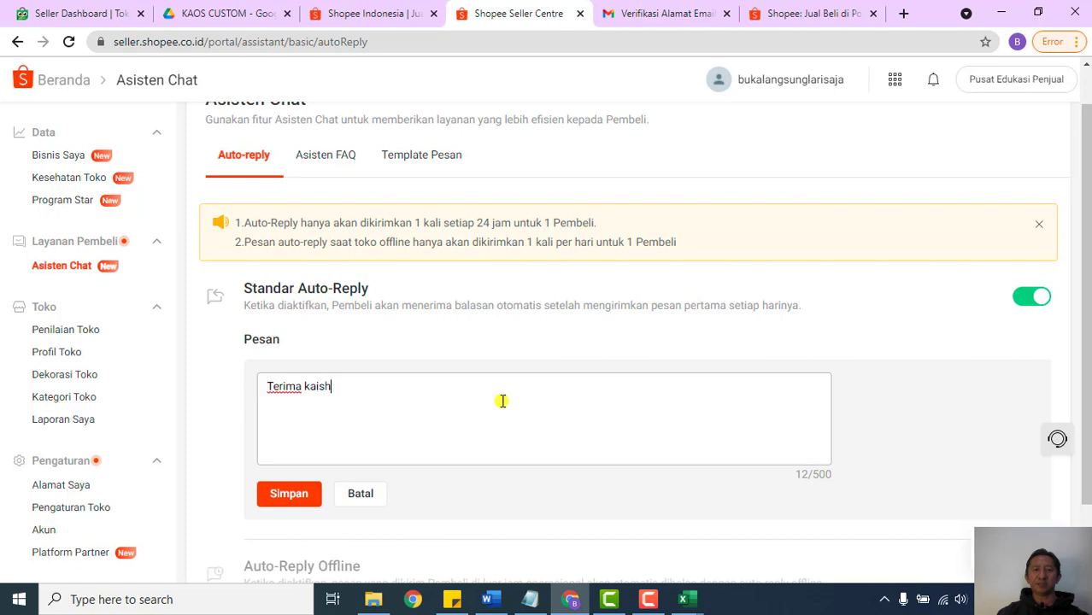
pyautogui.press('BackSpace')
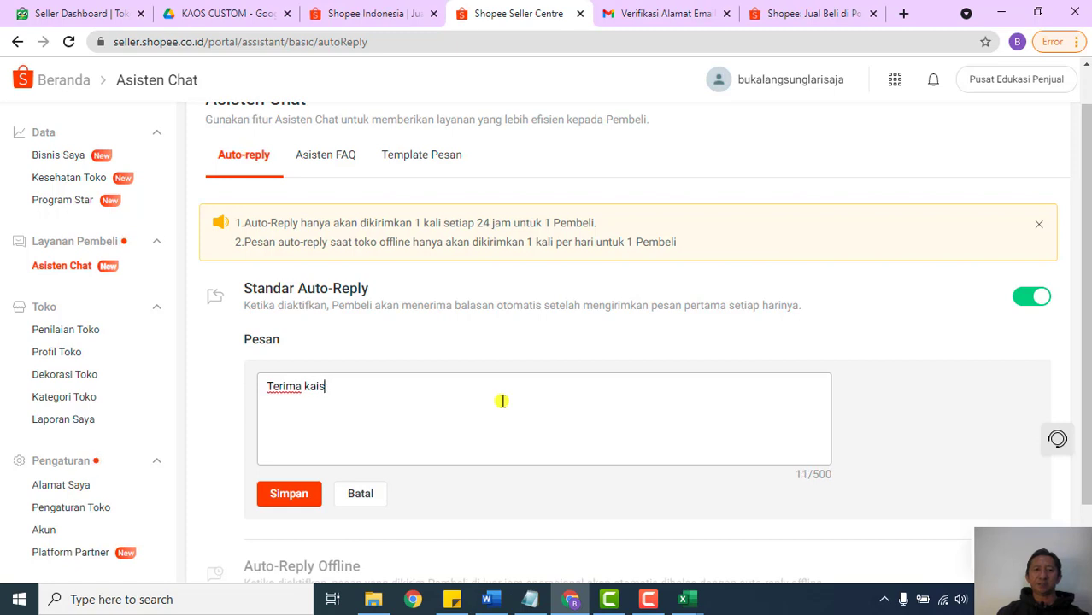
pyautogui.write('sudah ')
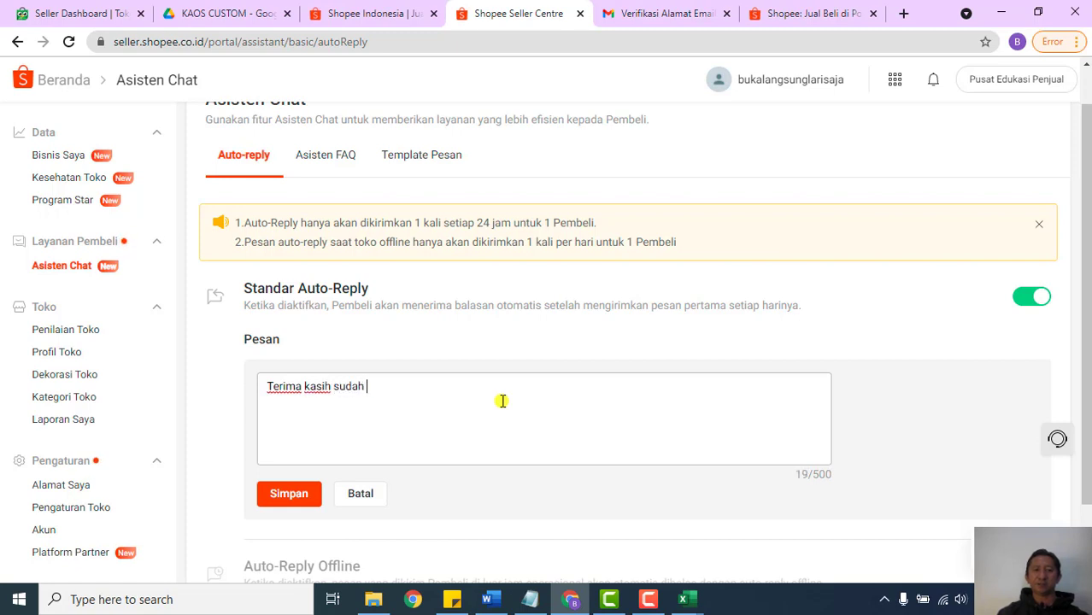
pyautogui.write('mampir.')
pyautogui.press('Return')
pyautogui.write('Produknya r')
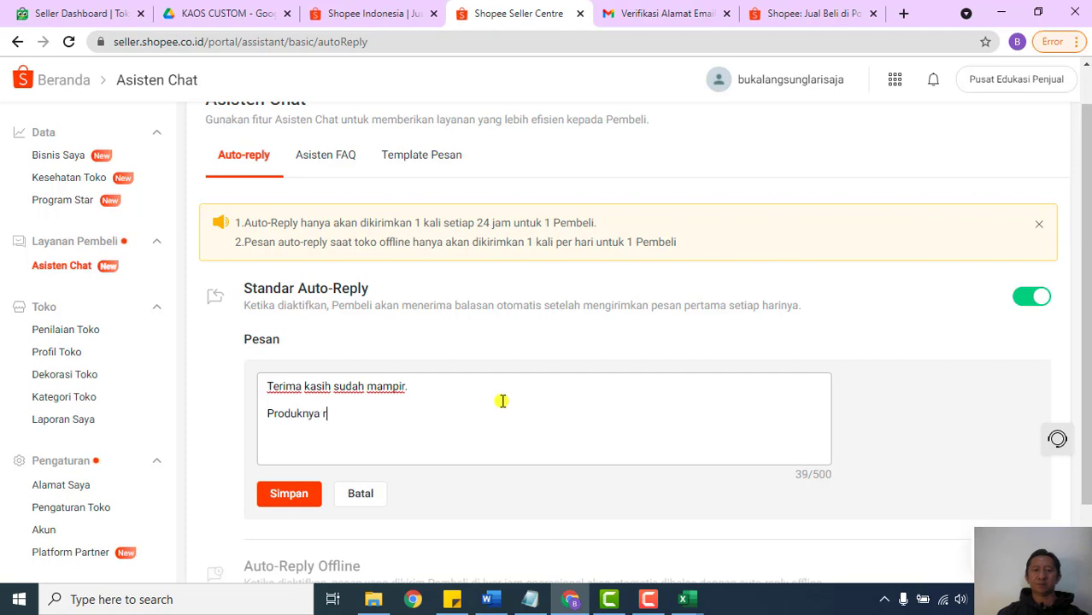
pyautogui.write('eady.  ')
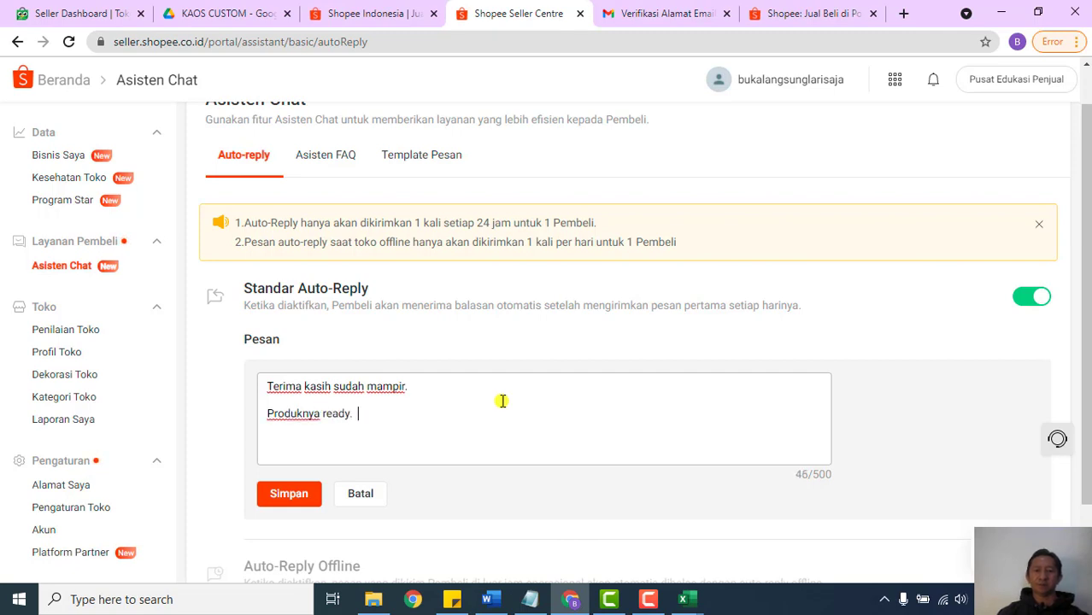
pyautogui.write('Silakan diorder.')
pyautogui.press('Return')
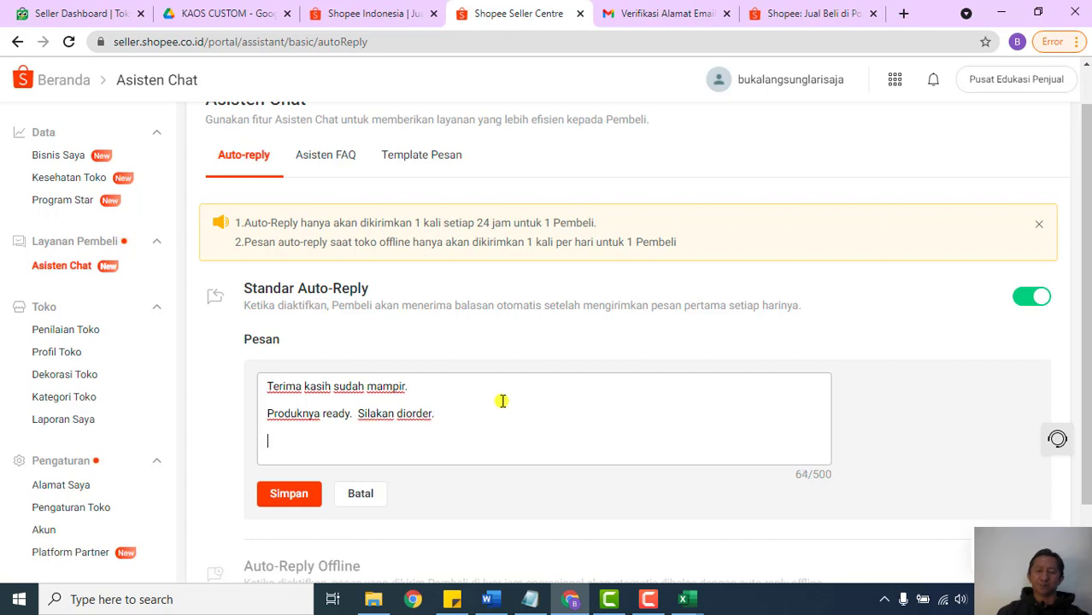
pyautogui.write('Pesanan se')
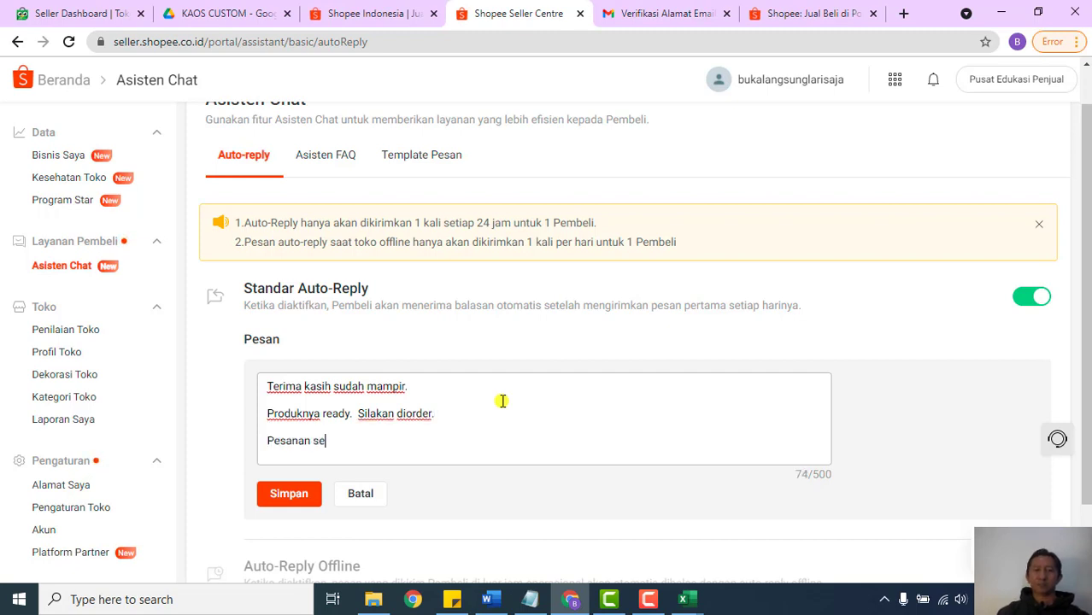
pyautogui.write('belum jam 15.00')
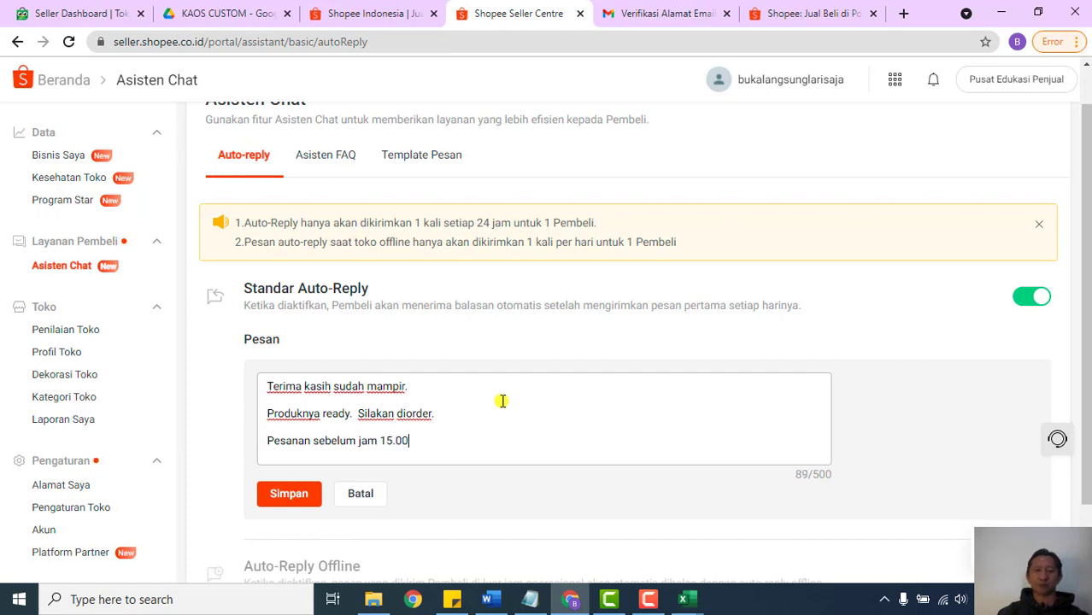
pyautogui.write(' akan dikirim hari yang sama.')
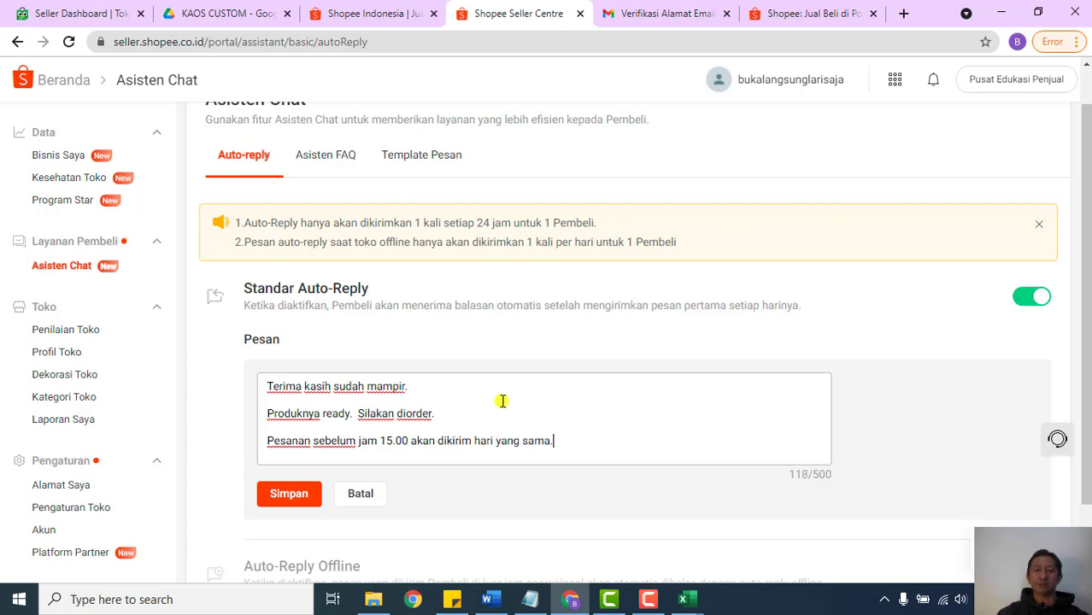
pyautogui.press('Return')
pyautogui.write('hari Minggu/Lib')
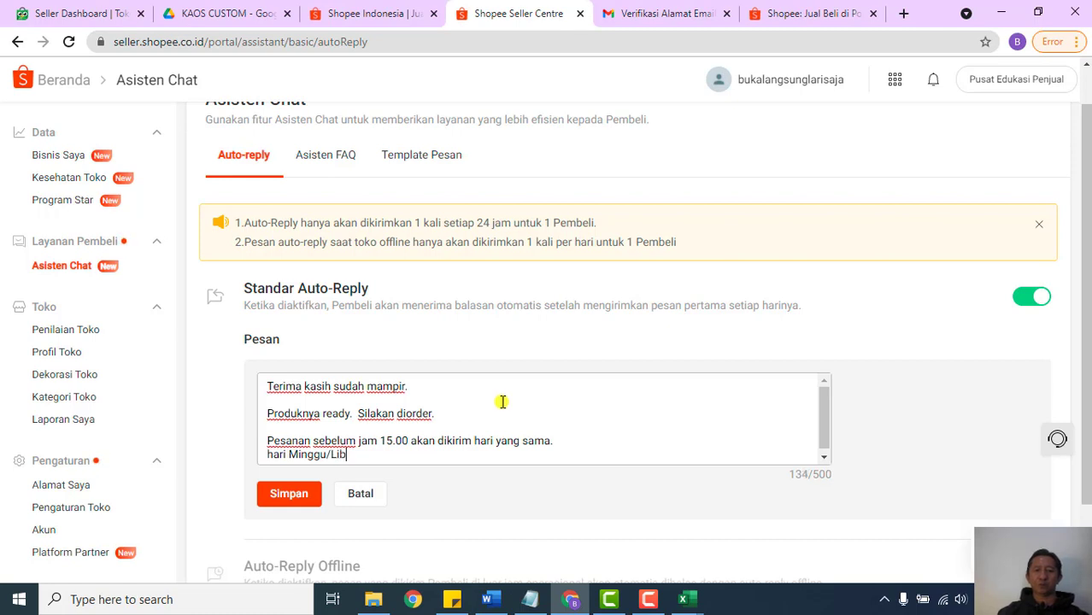
pyautogui.write('ur tidak ada pengiriman')
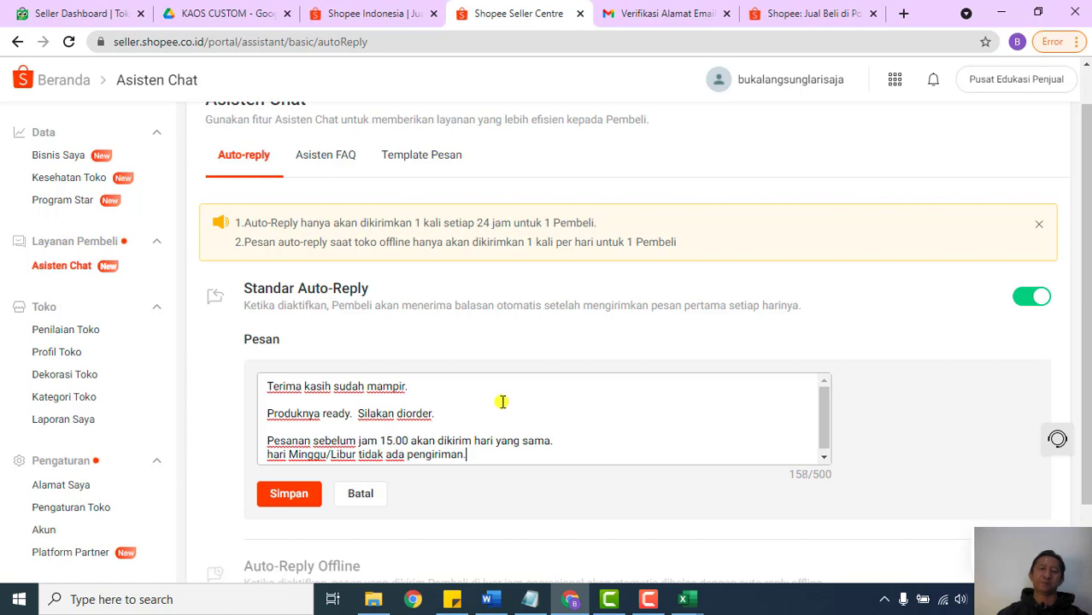
pyautogui.write('.')
pyautogui.press('Return')
pyautogui.press('Return')
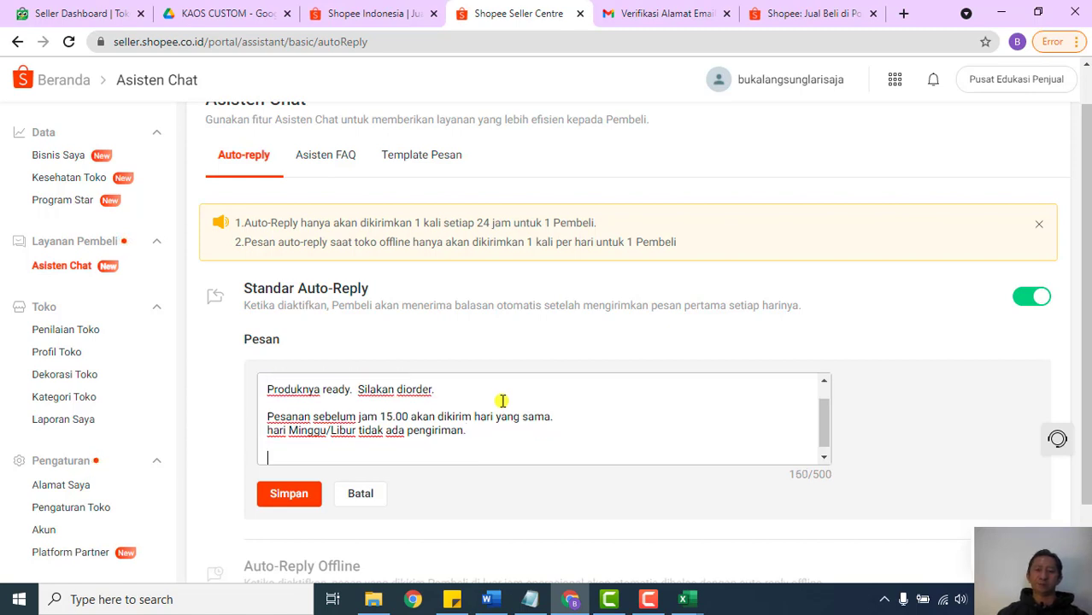
pyautogui.write('Happy Shop')
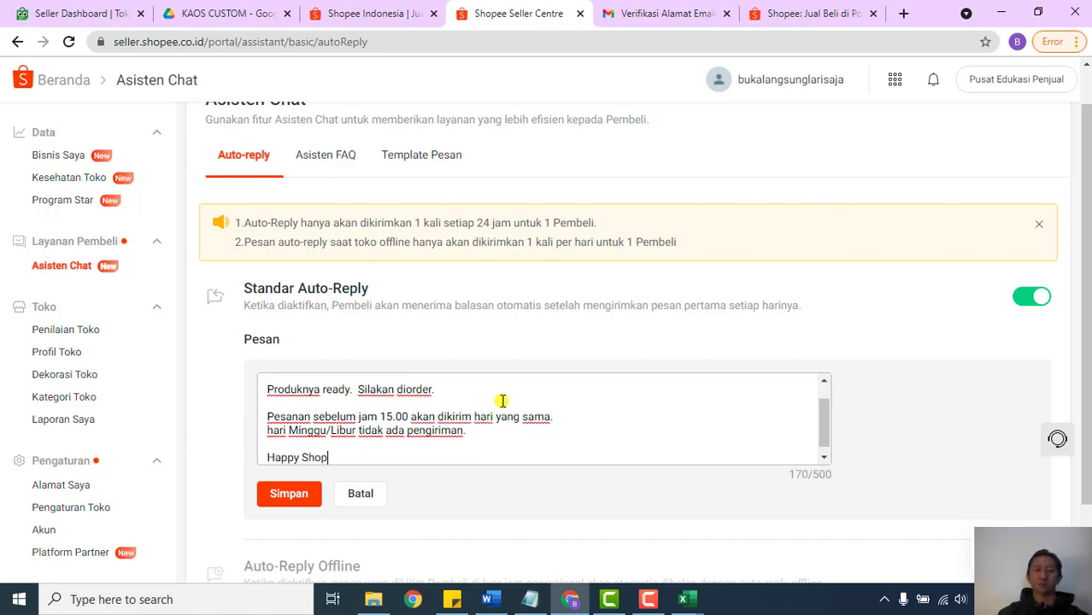
pyautogui.write('ping')
pyautogui.click(295, 501)
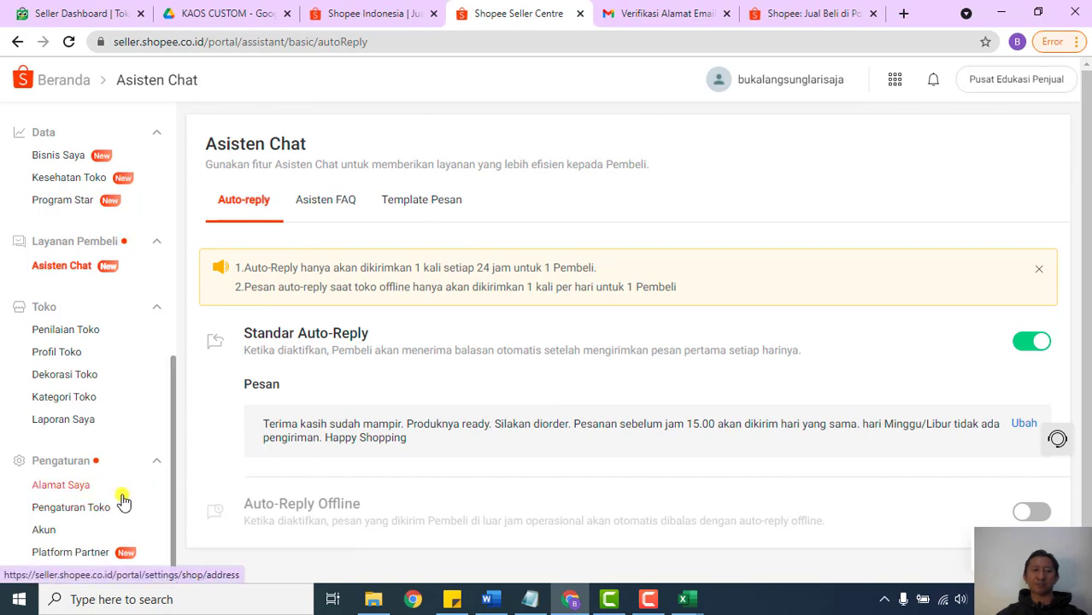
# Start a new address in Alamat Saya with the name Ayodropship and a phone number
pyautogui.click(73, 490)
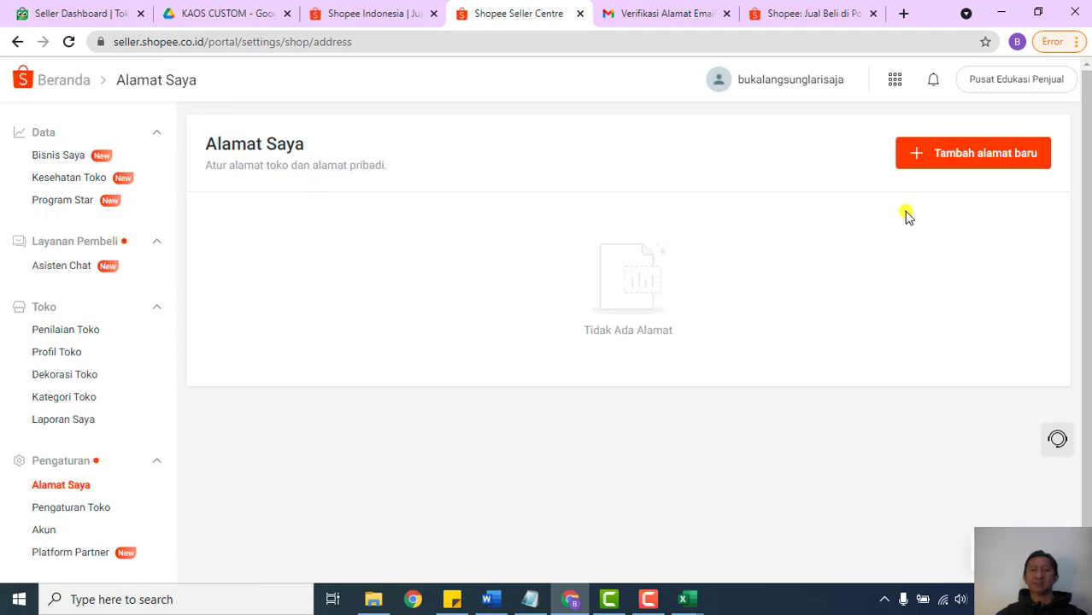
pyautogui.click(964, 153)
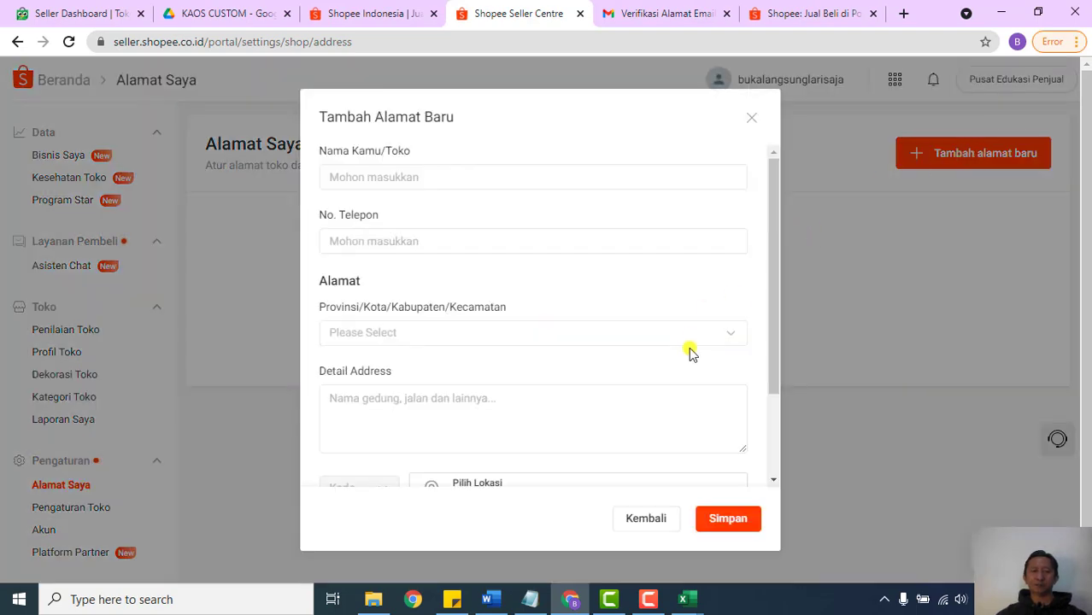
pyautogui.click(437, 178)
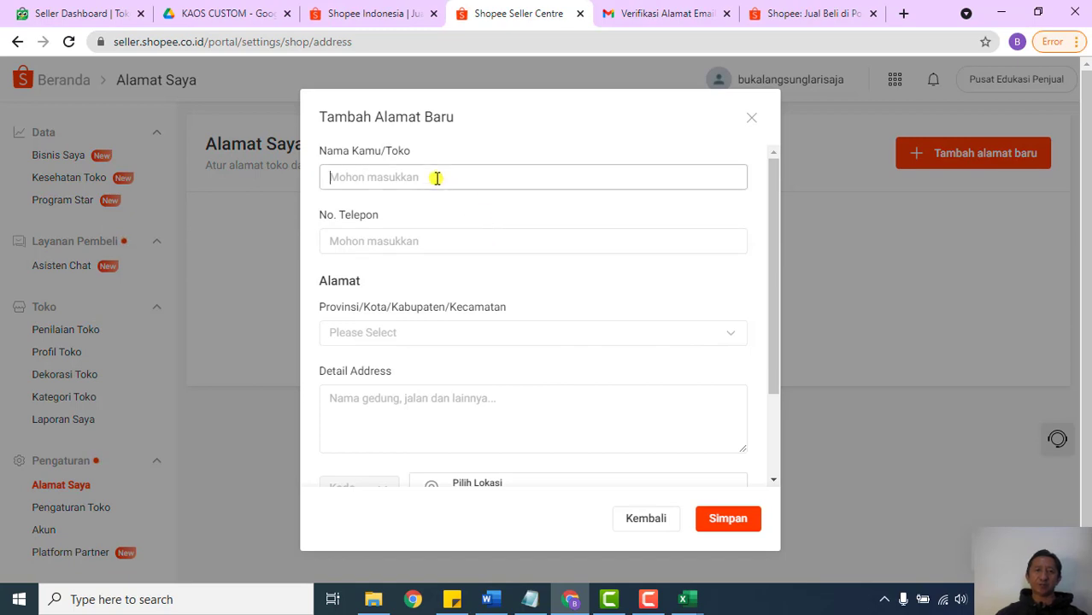
pyautogui.write('Ayodropship')
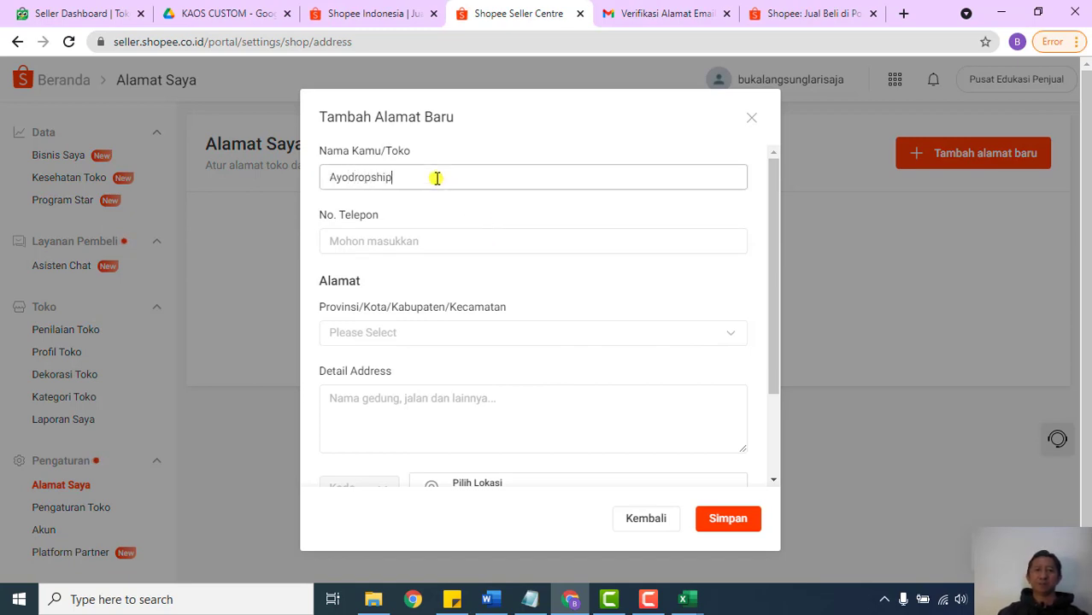
pyautogui.press('Tab')
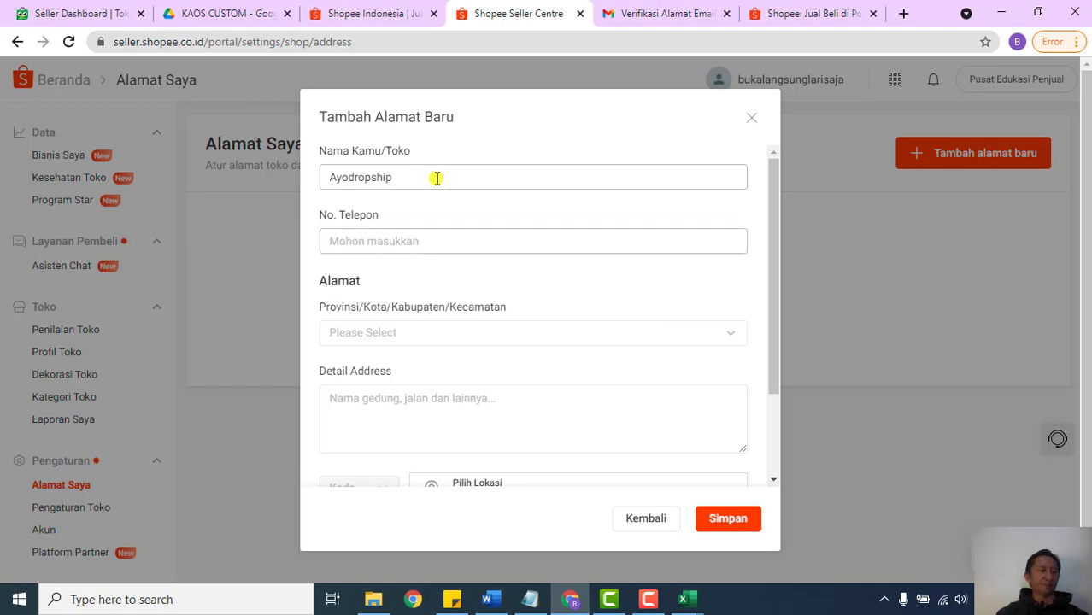
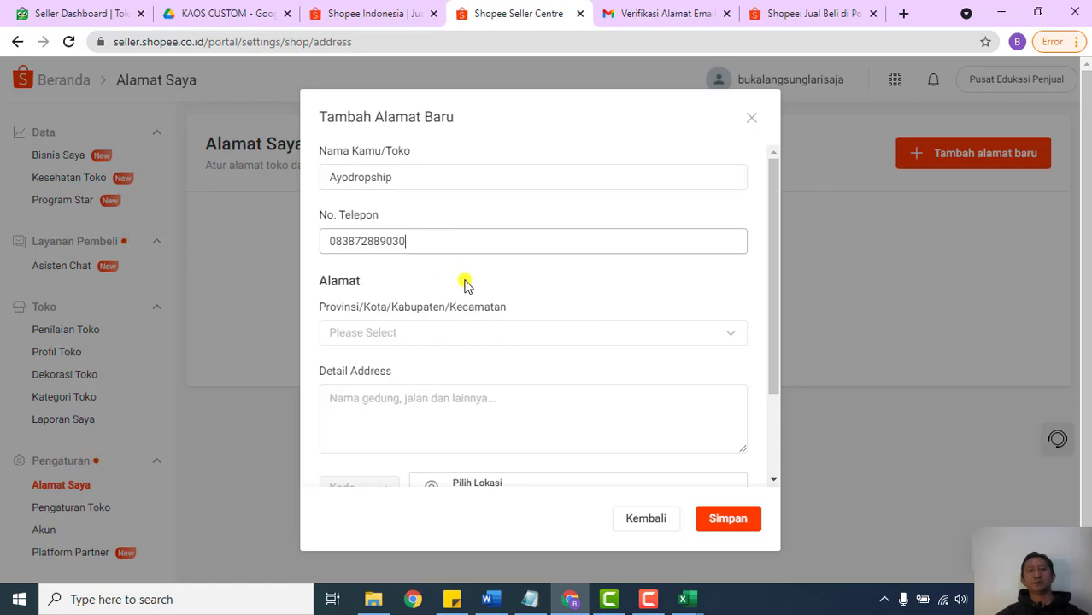
# Set the region to DKI JAKARTA > KOTA JAKARTA TIMUR > MATRAMAN and enter the detailed street address
pyautogui.click(451, 343)
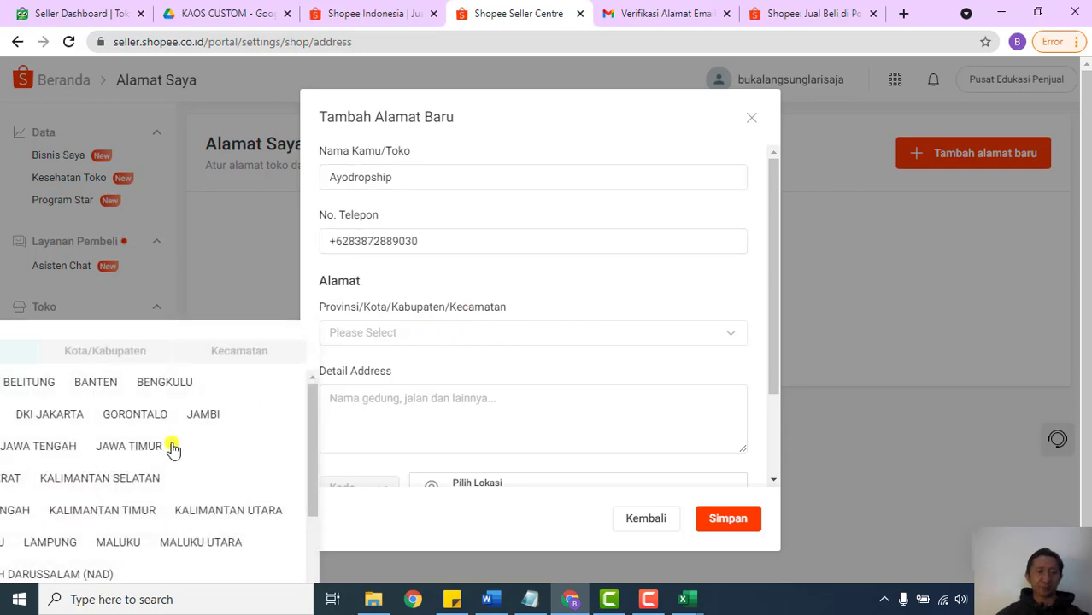
pyautogui.click(64, 419)
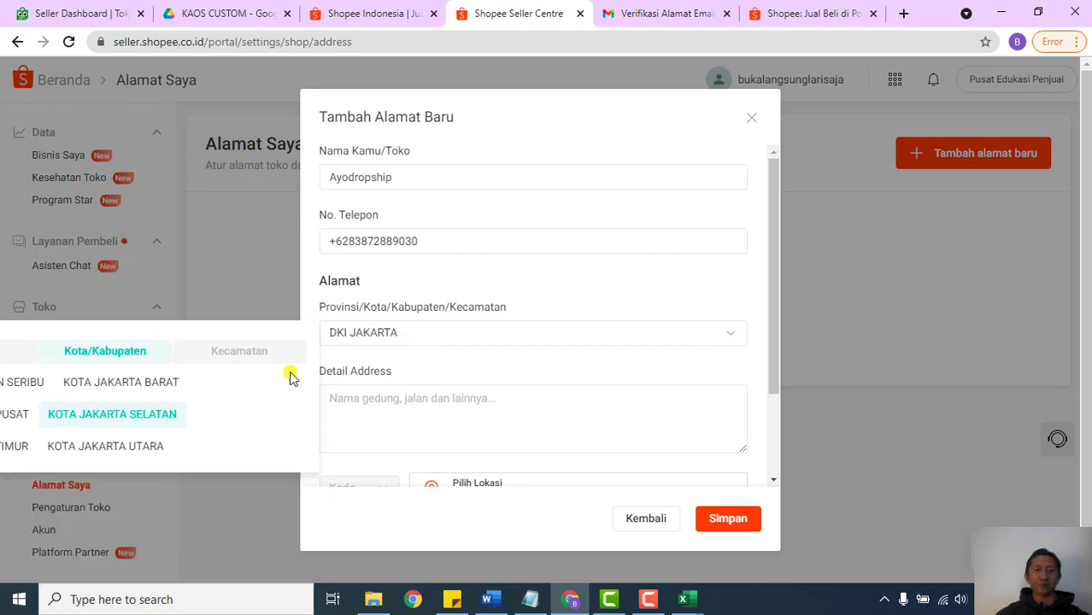
pyautogui.click(17, 454)
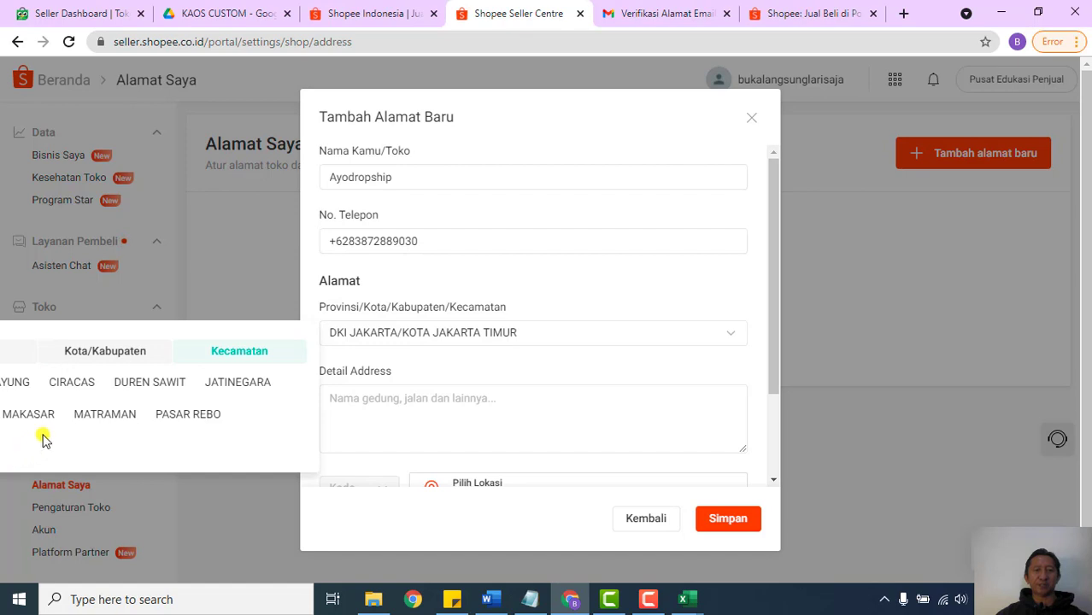
pyautogui.click(106, 414)
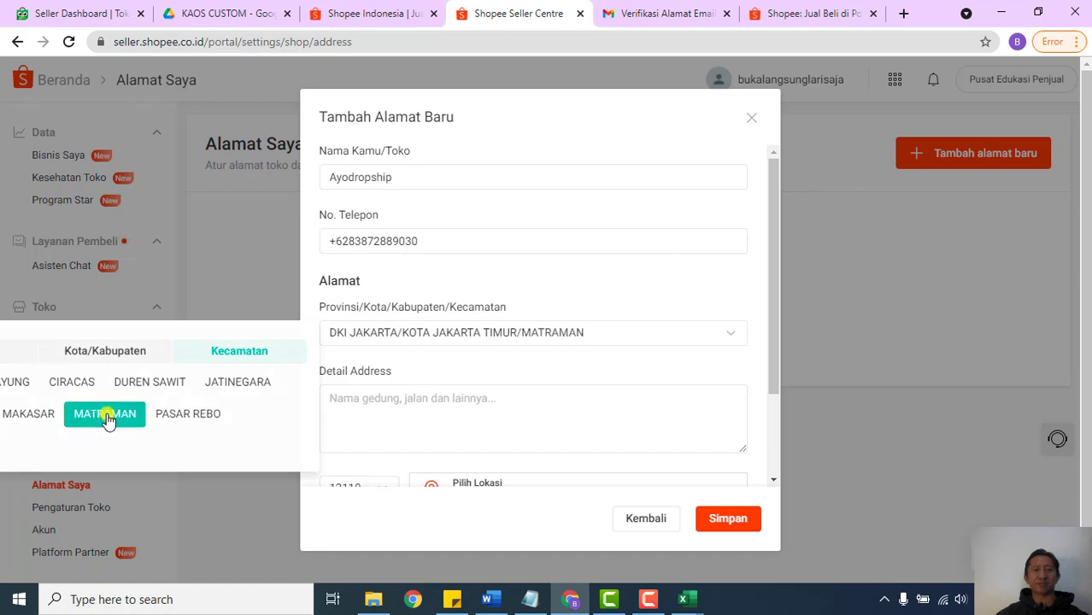
pyautogui.click(389, 420)
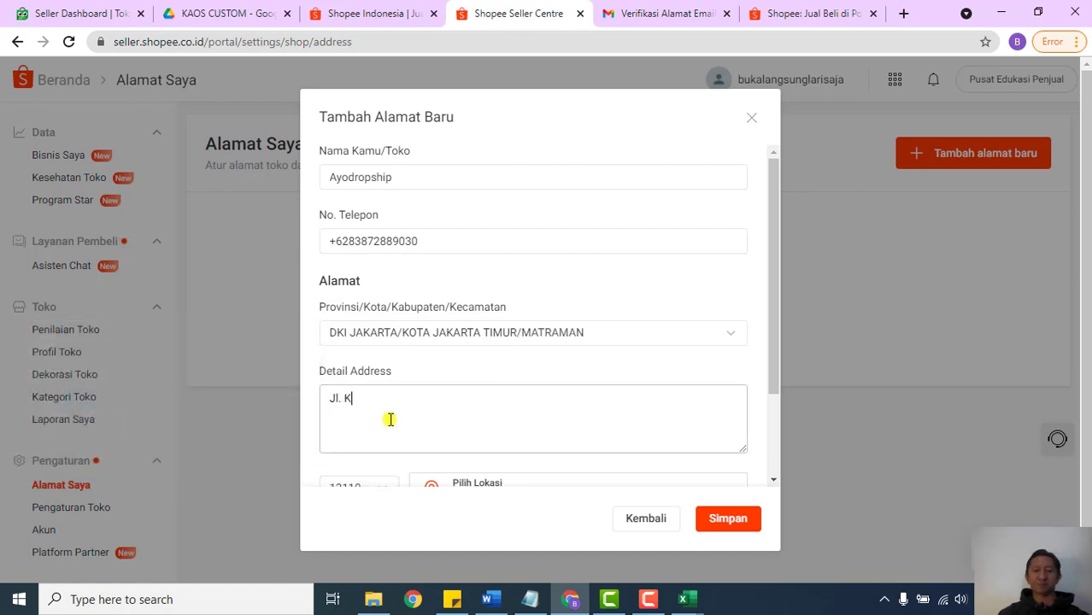
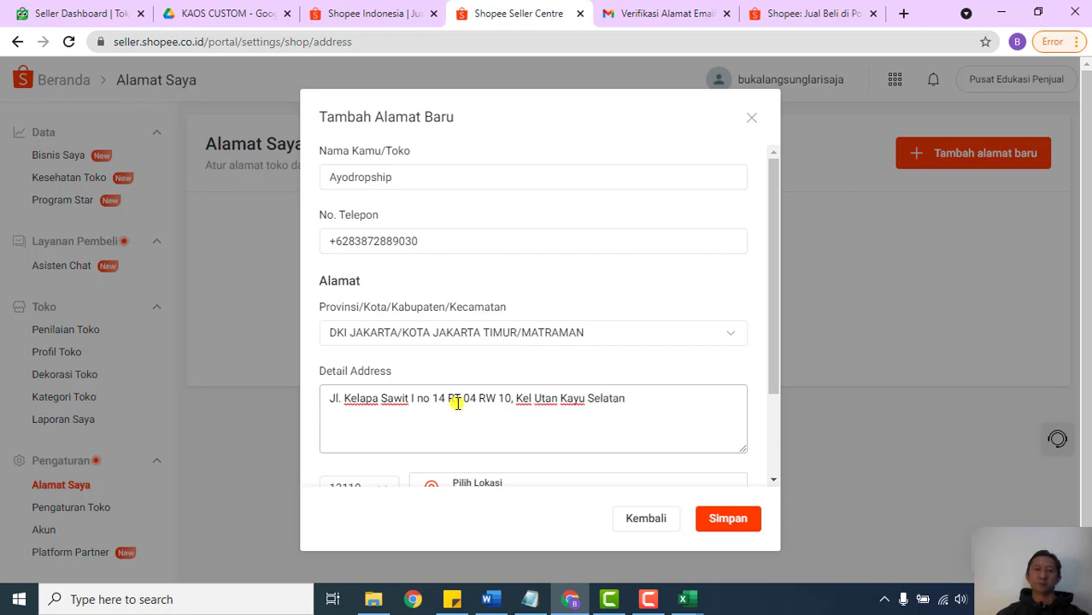
pyautogui.scroll(-3, 432, 402)
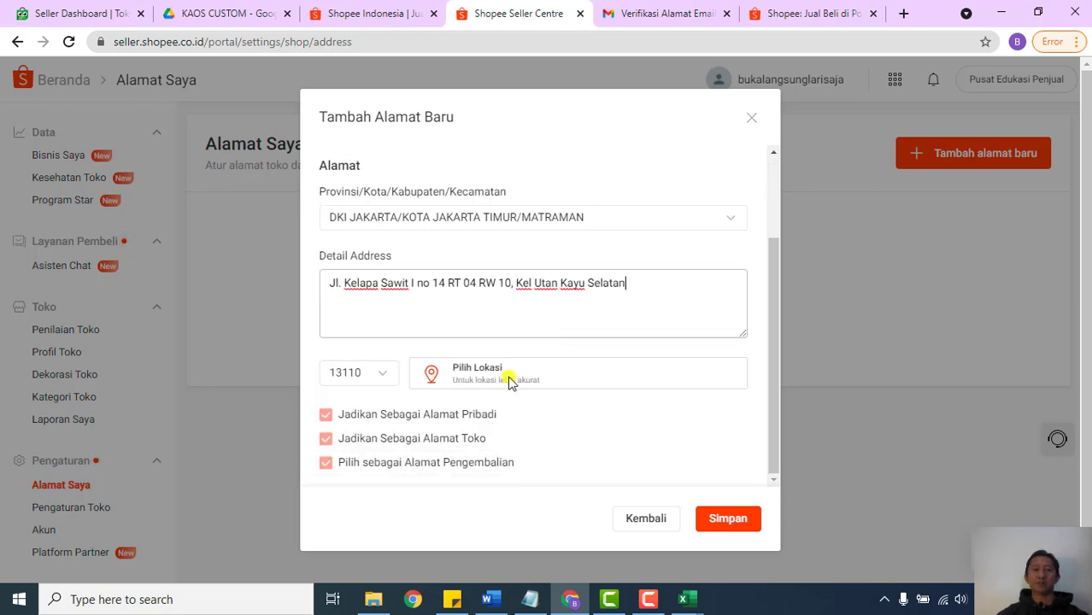
# Choose postcode 13120 and pin the map location by searching 'ayodrops' and picking Ayodropship Indonesia
pyautogui.click(385, 375)
pyautogui.click(354, 434)
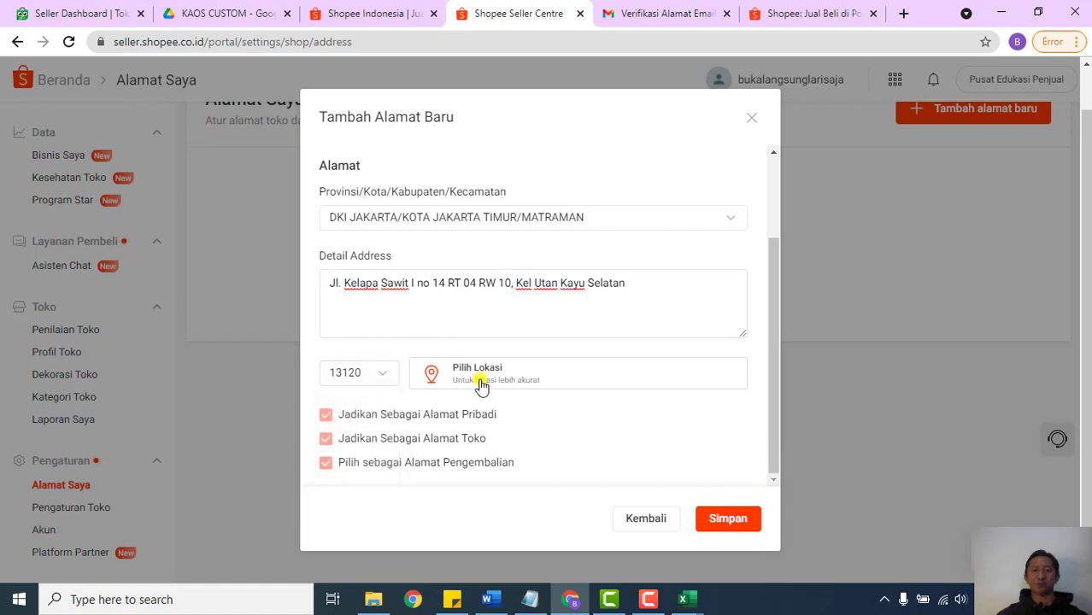
pyautogui.click(481, 384)
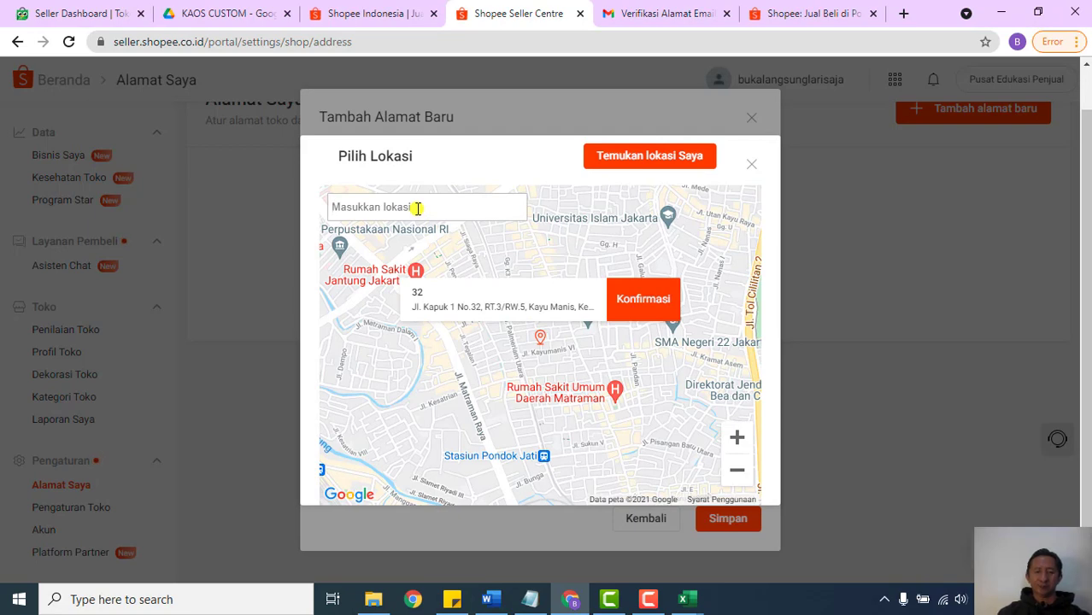
pyautogui.write('ayodrops')
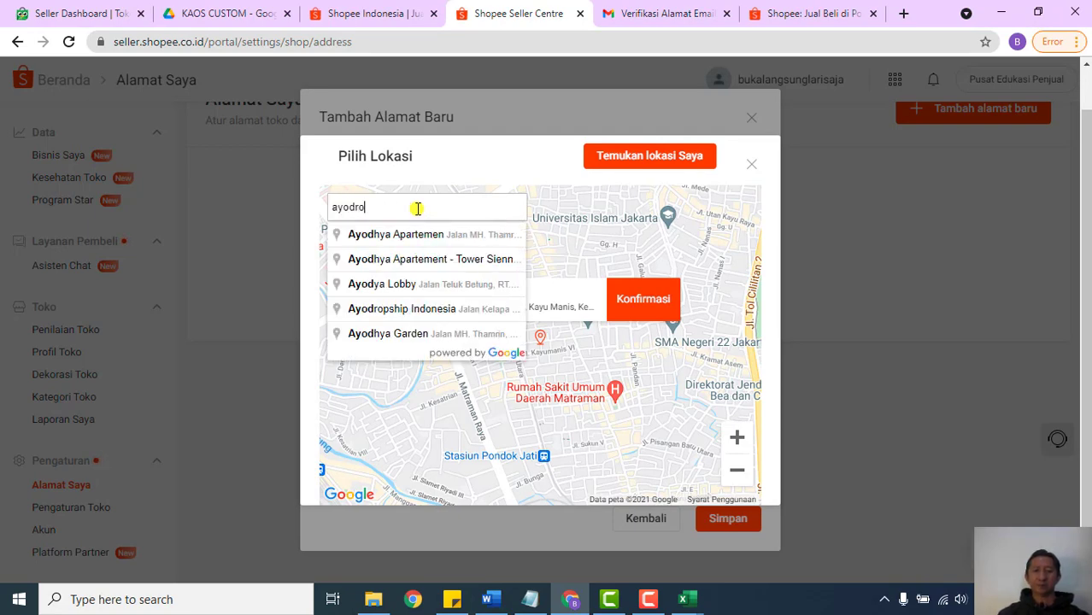
pyautogui.click(405, 236)
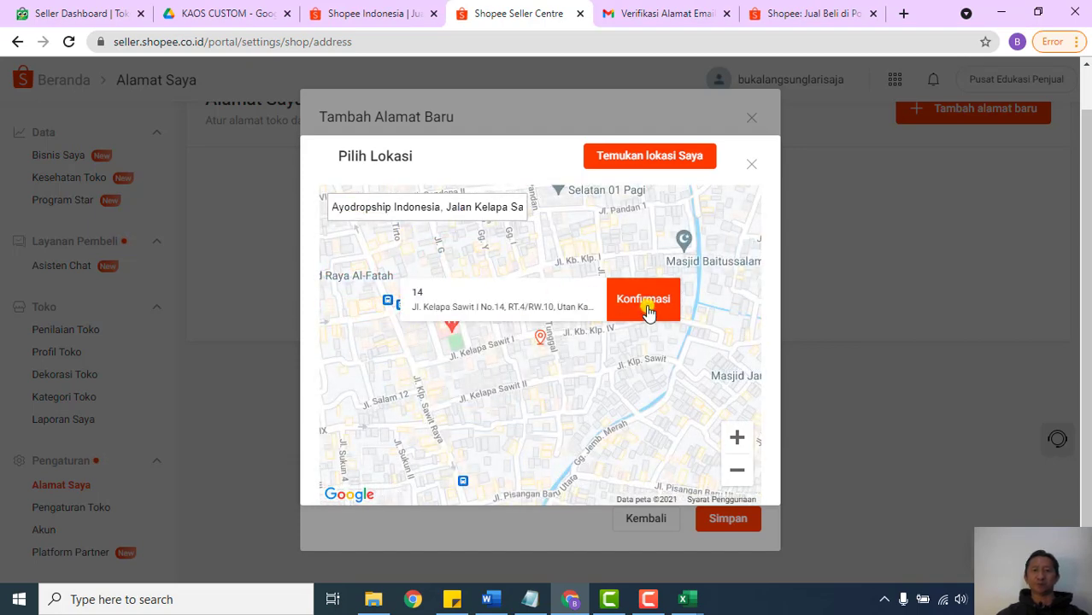
pyautogui.click(650, 300)
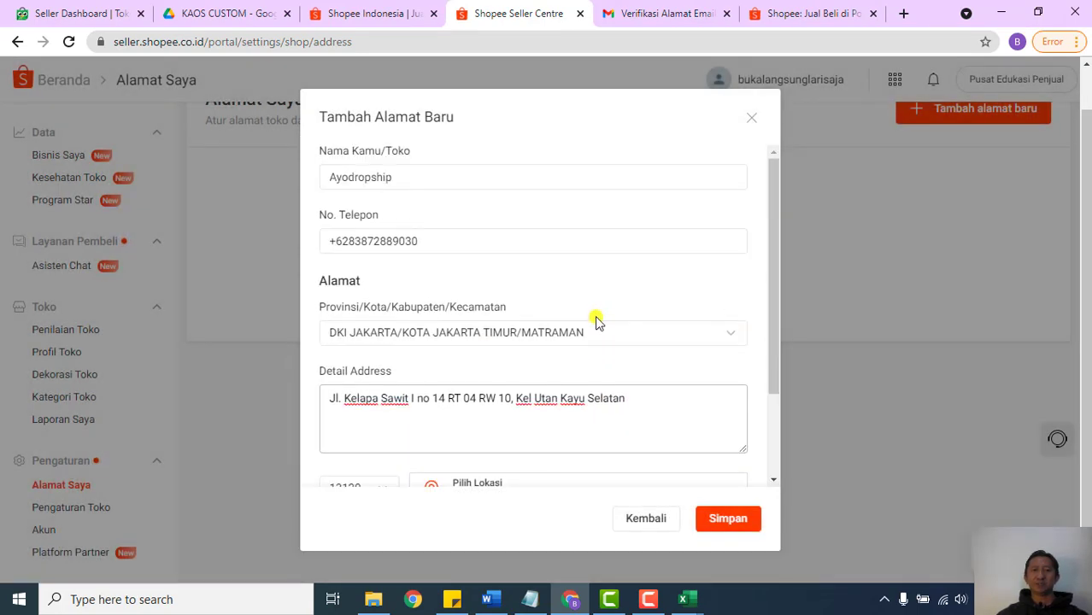
pyautogui.scroll(-3, 595, 315)
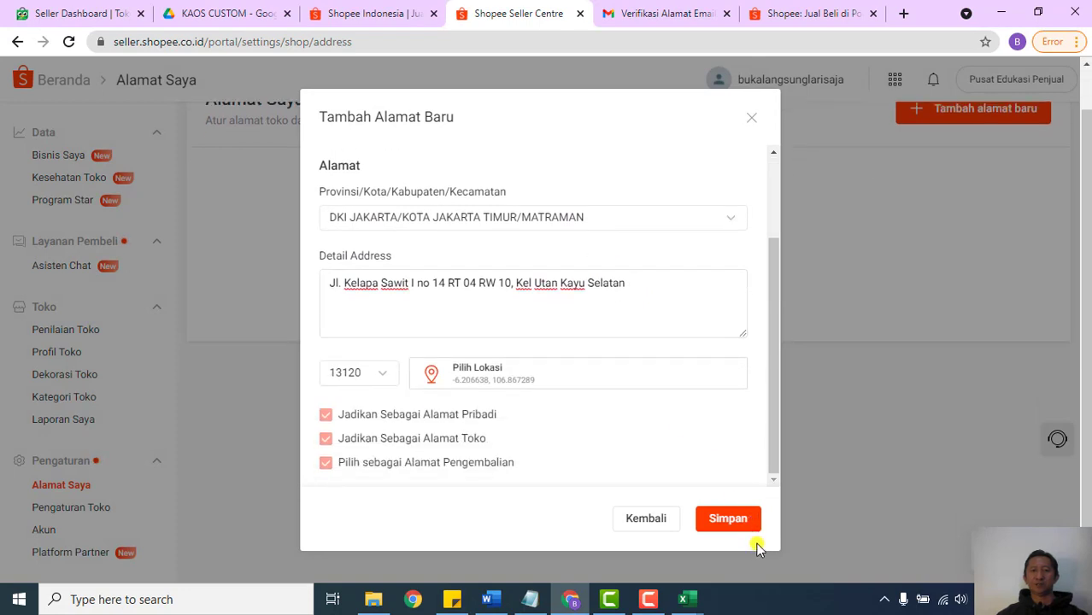
# Save Ayodropship as the default shop and return address, then scroll the Alamat Saya page
pyautogui.click(737, 521)
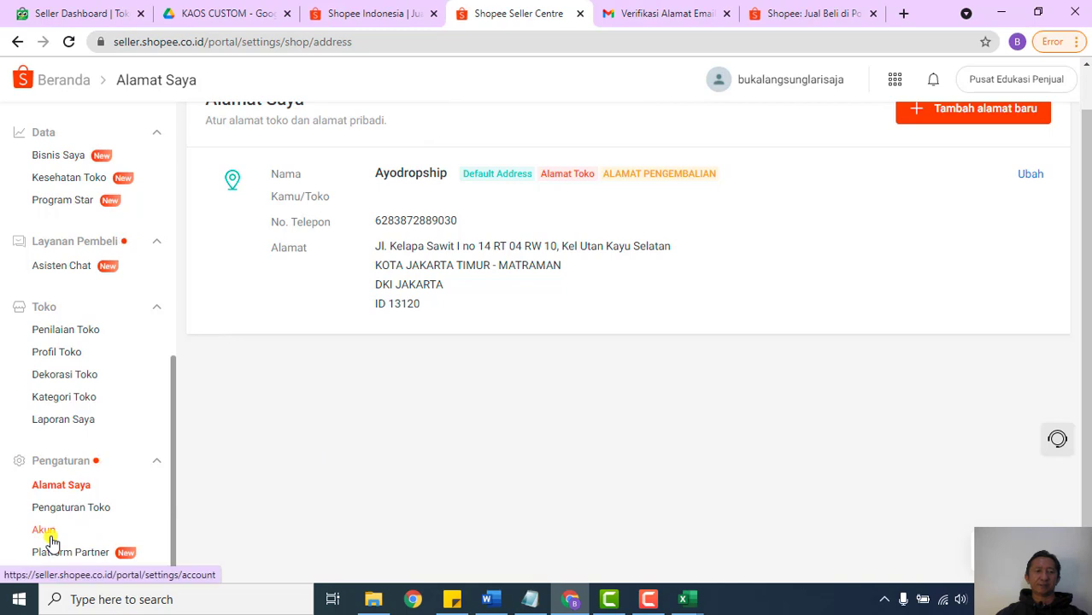
pyautogui.scroll(1, 89, 462)
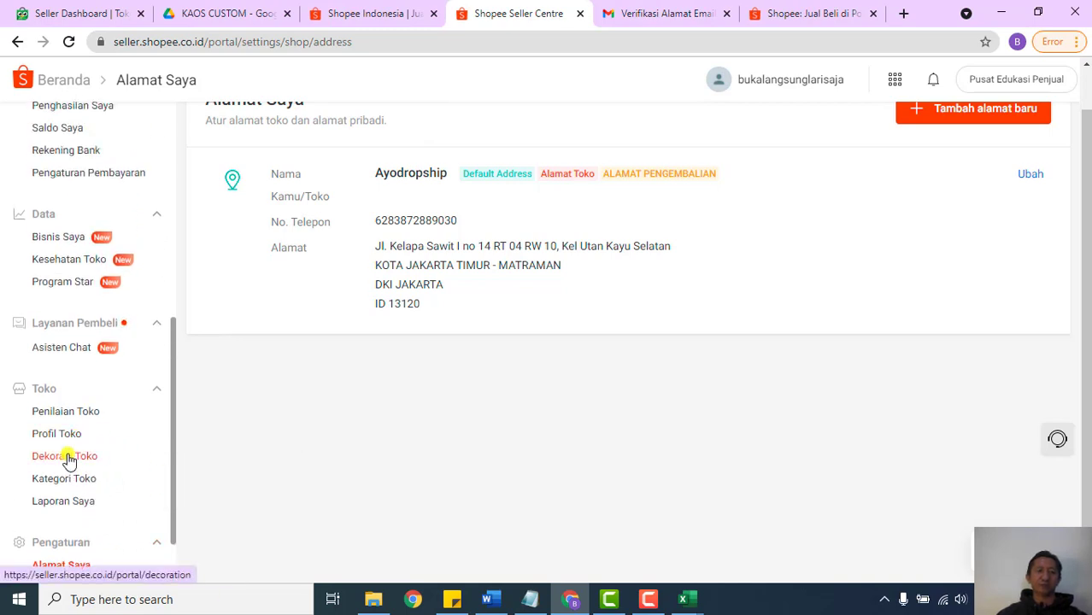
pyautogui.scroll(2, 61, 470)
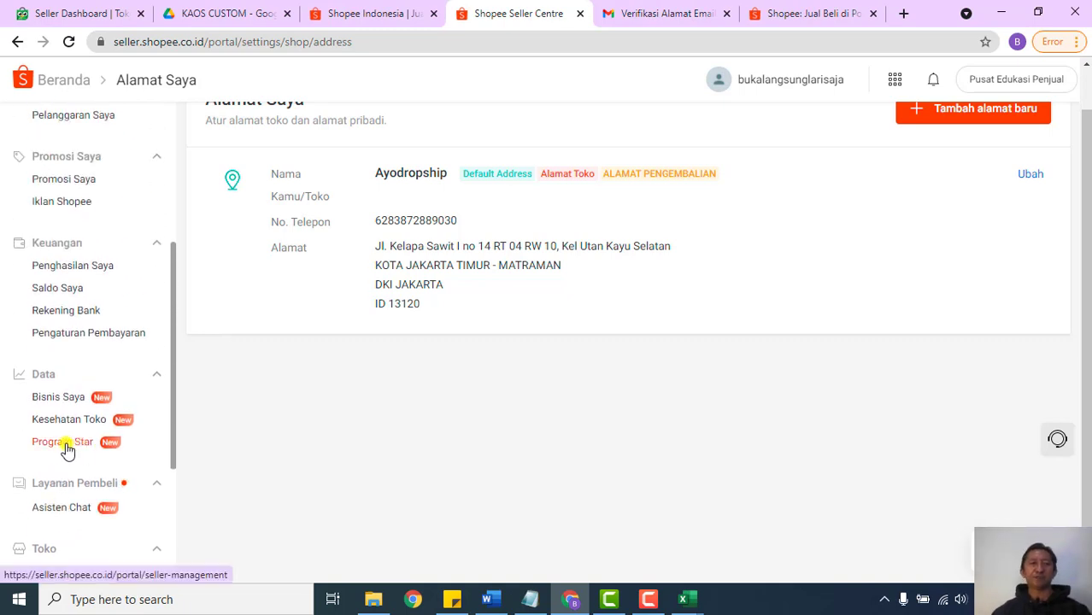
pyautogui.scroll(2, 93, 370)
pyautogui.scroll(1, 92, 372)
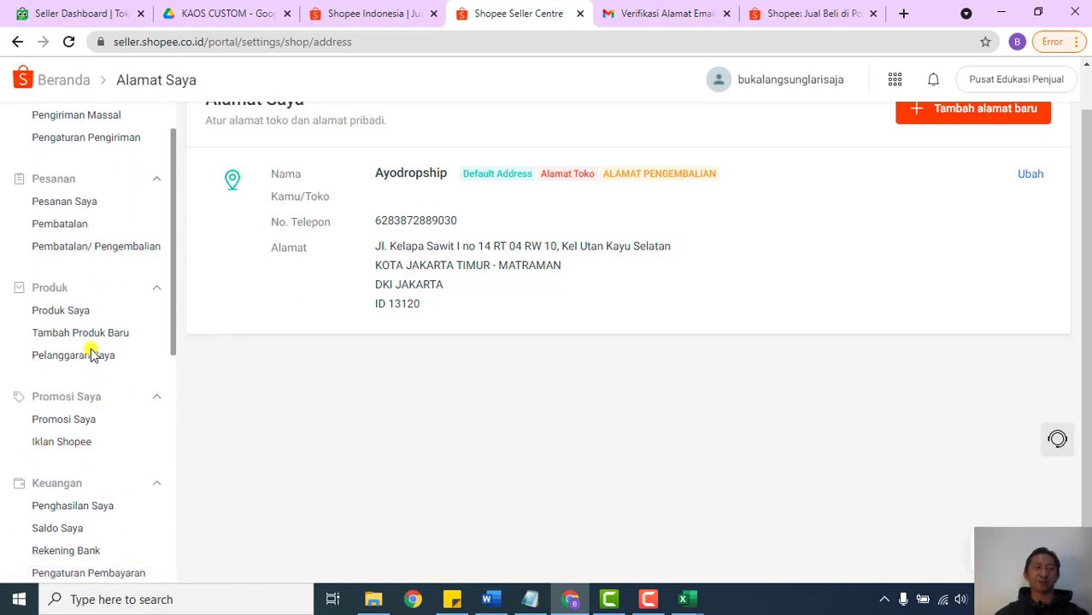
pyautogui.scroll(1, 90, 349)
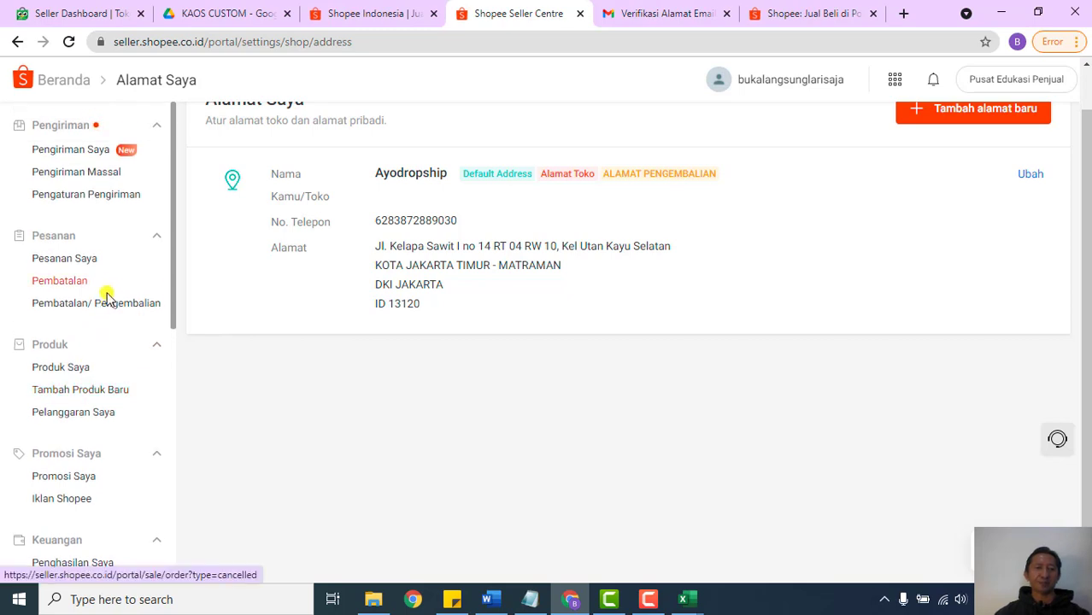
pyautogui.scroll(-5, 71, 368)
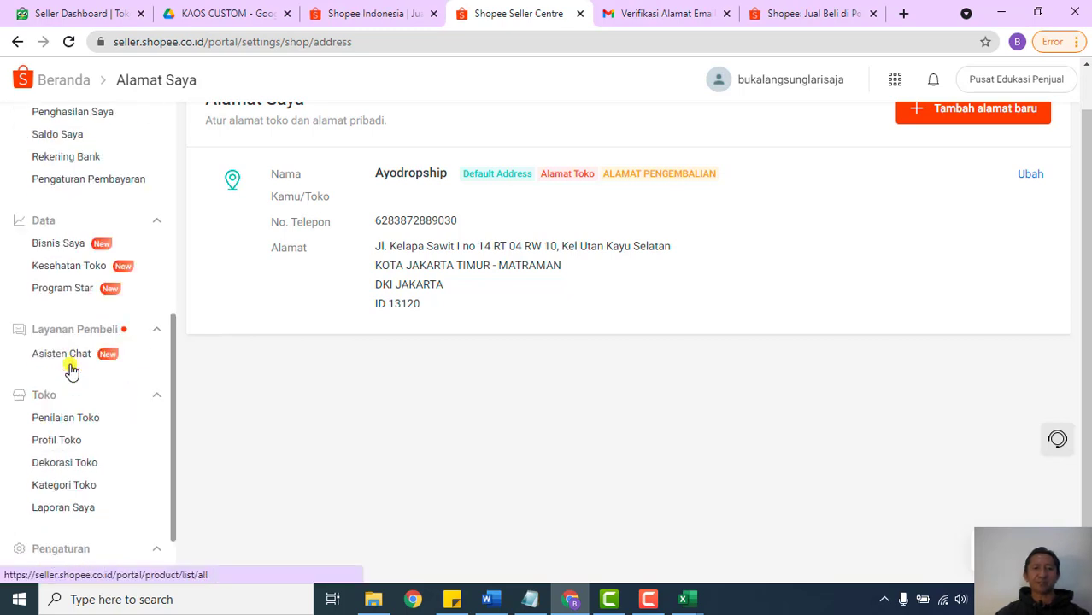
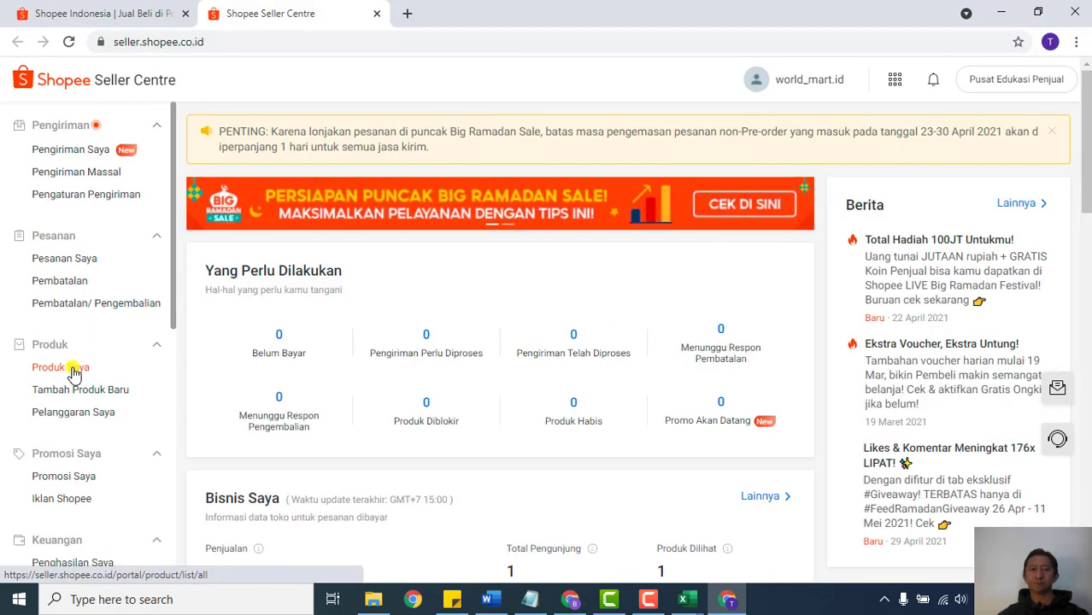
# Show the shop's 35 products in My Products and reveal the Edit Secara Massal options
pyautogui.click(74, 368)
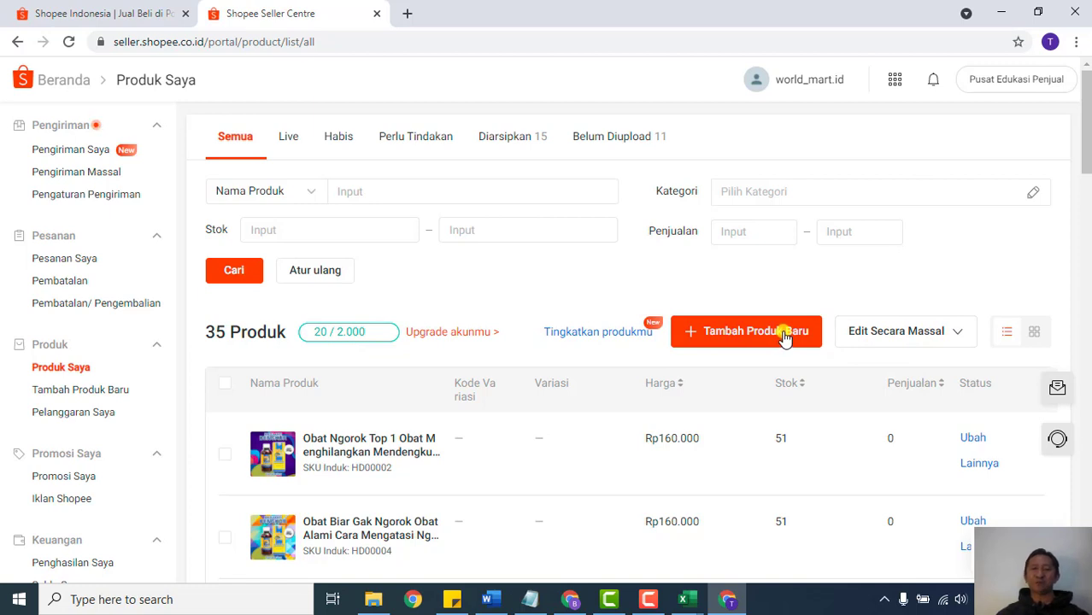
pyautogui.moveTo(955, 335)
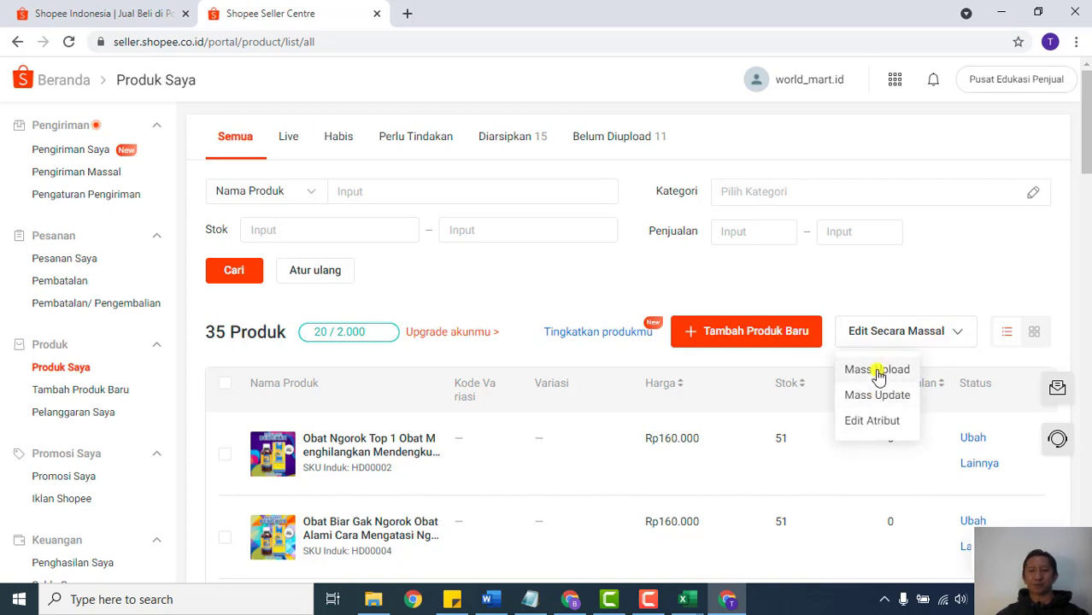
# Download the Template Dasar basic mass-upload template from the Mass Upload page
pyautogui.click(878, 372)
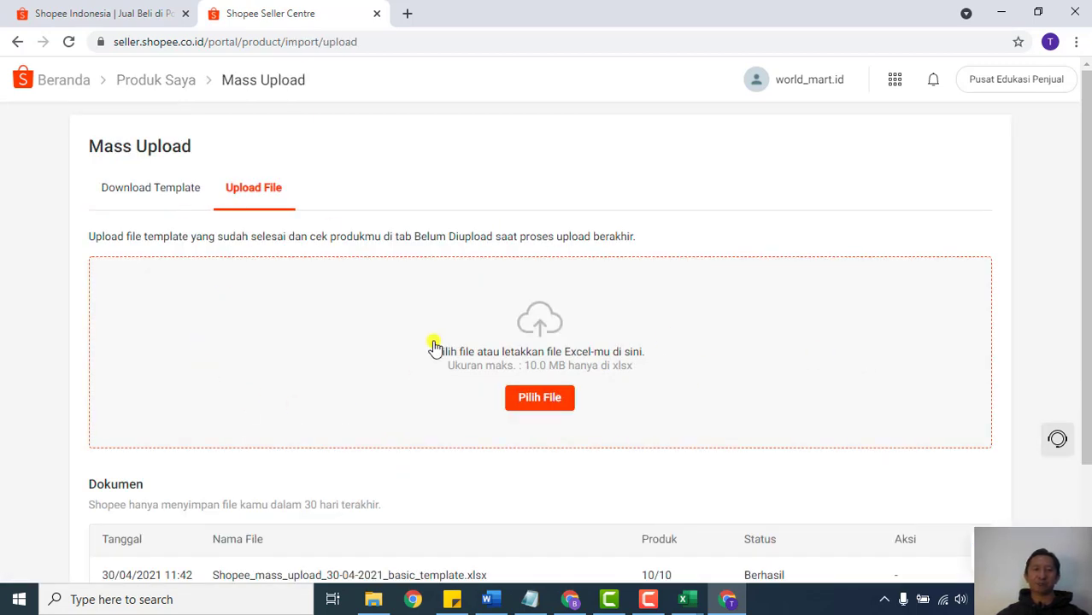
pyautogui.click(158, 195)
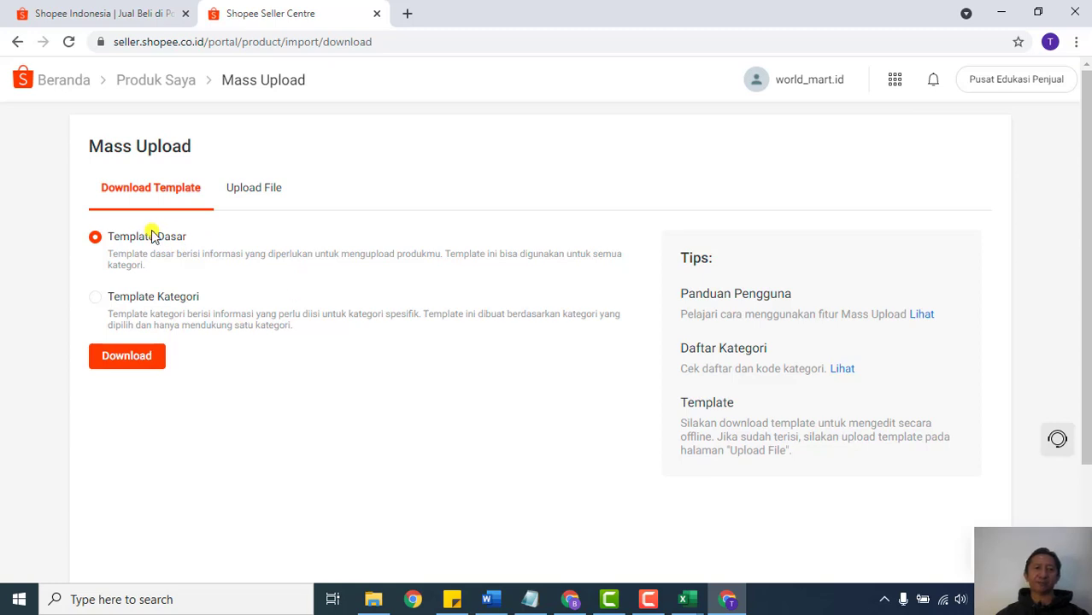
pyautogui.click(128, 356)
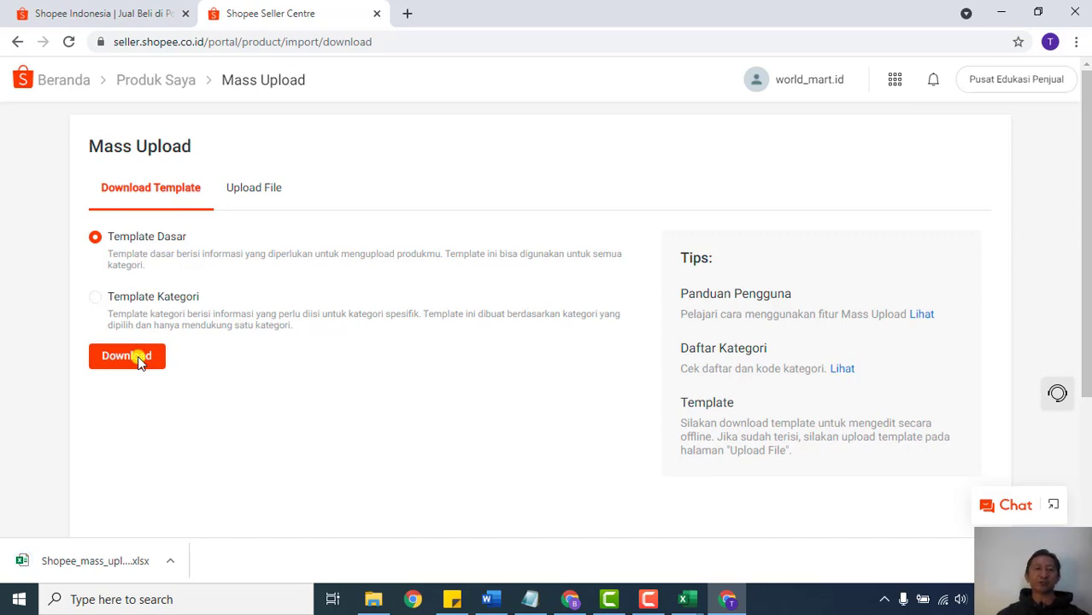
# Open the downloaded Shopee_mass_upload .xlsx workbook in Excel
pyautogui.click(651, 600)
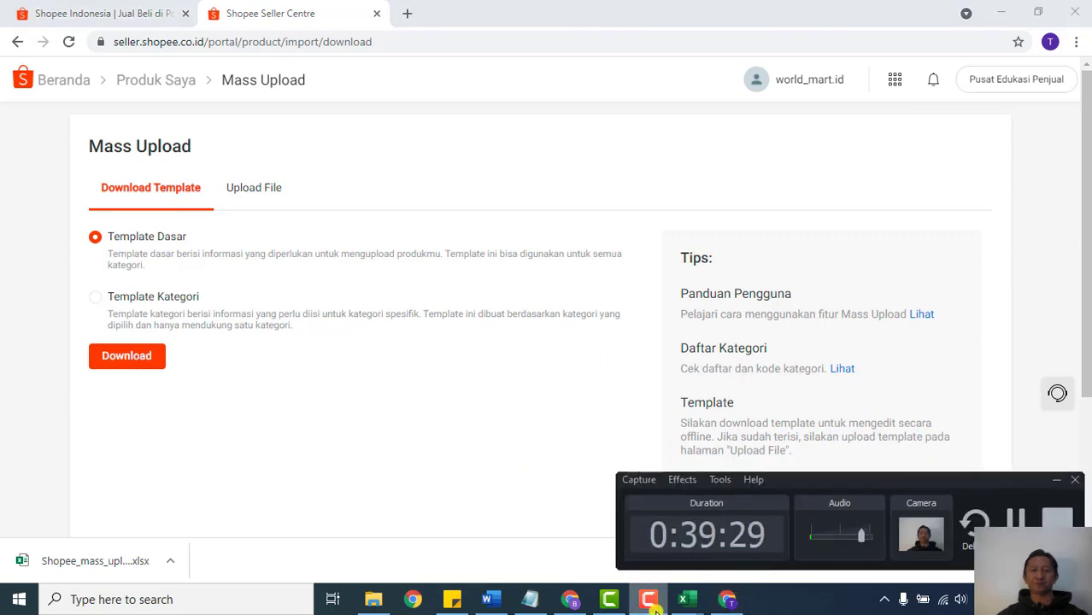
pyautogui.click(651, 601)
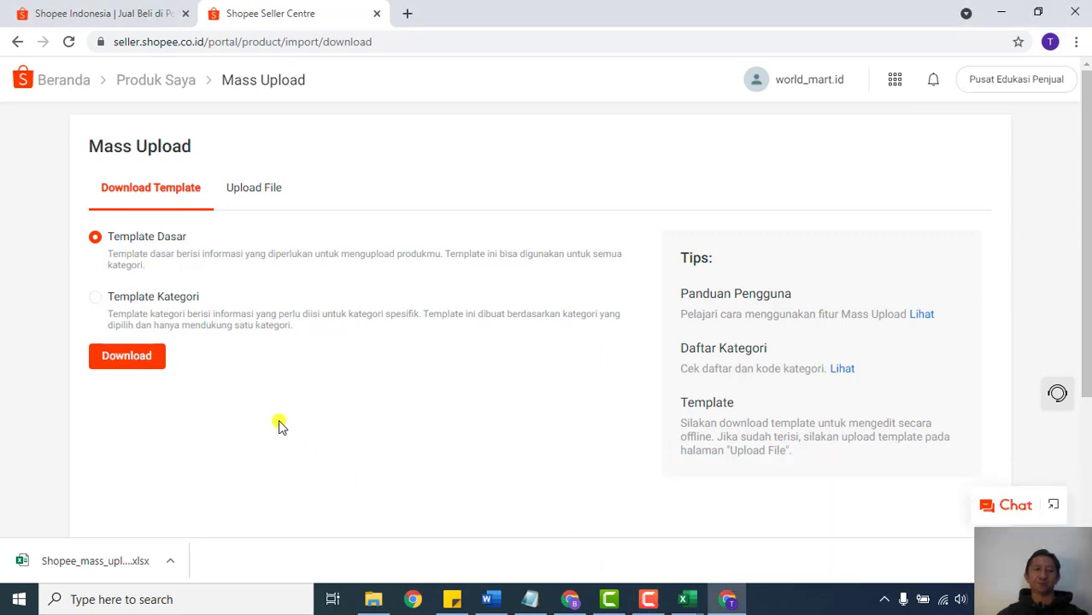
pyautogui.click(96, 562)
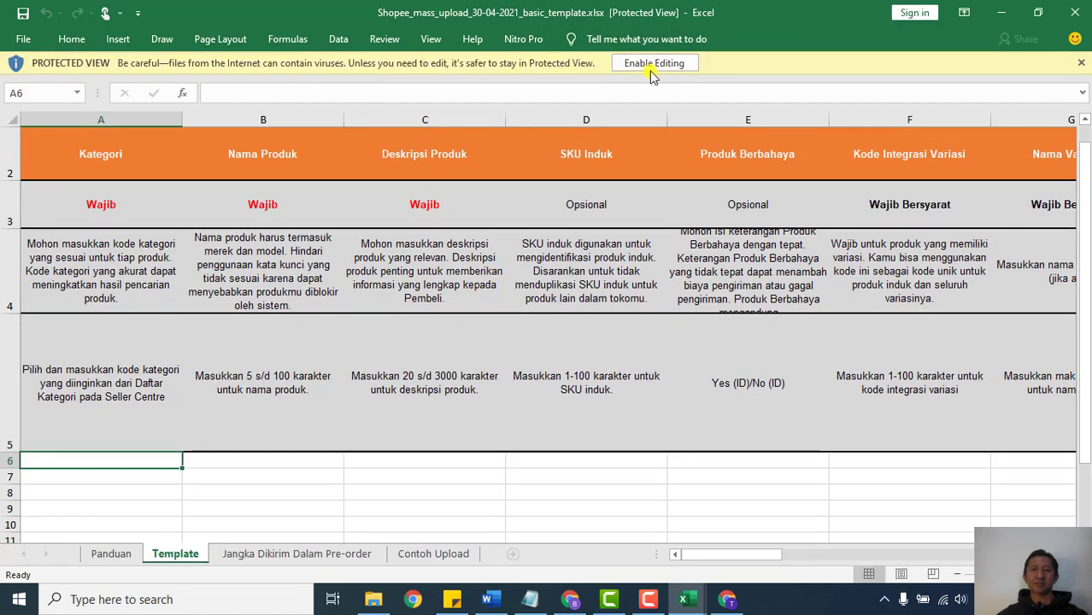
# Enable editing on the template and copy product names B3951:B3960 from the Kaos Custom workbook
pyautogui.click(651, 64)
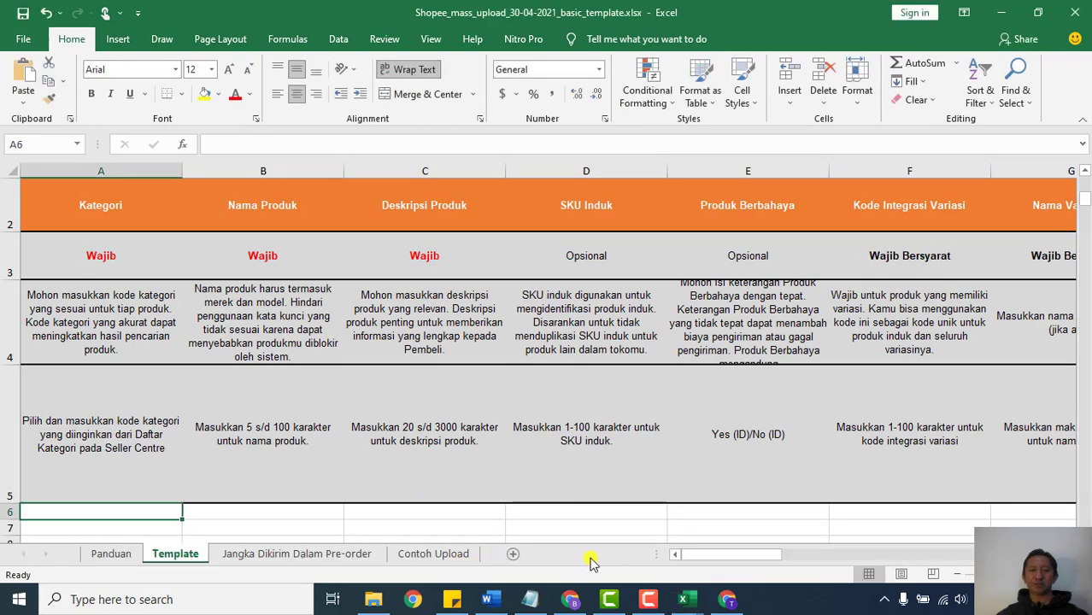
pyautogui.moveTo(684, 599)
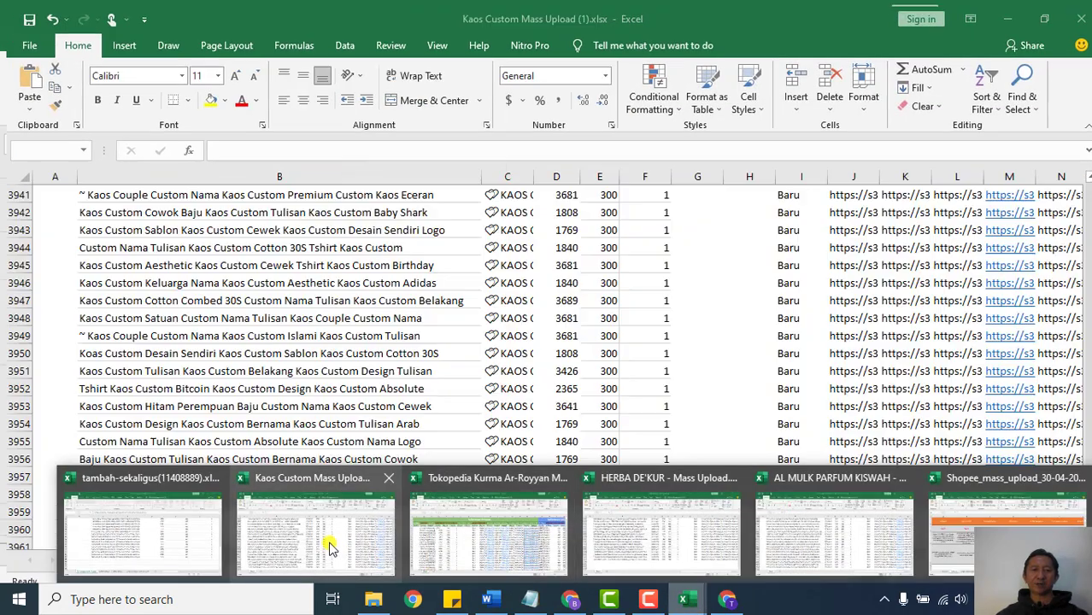
pyautogui.click(337, 547)
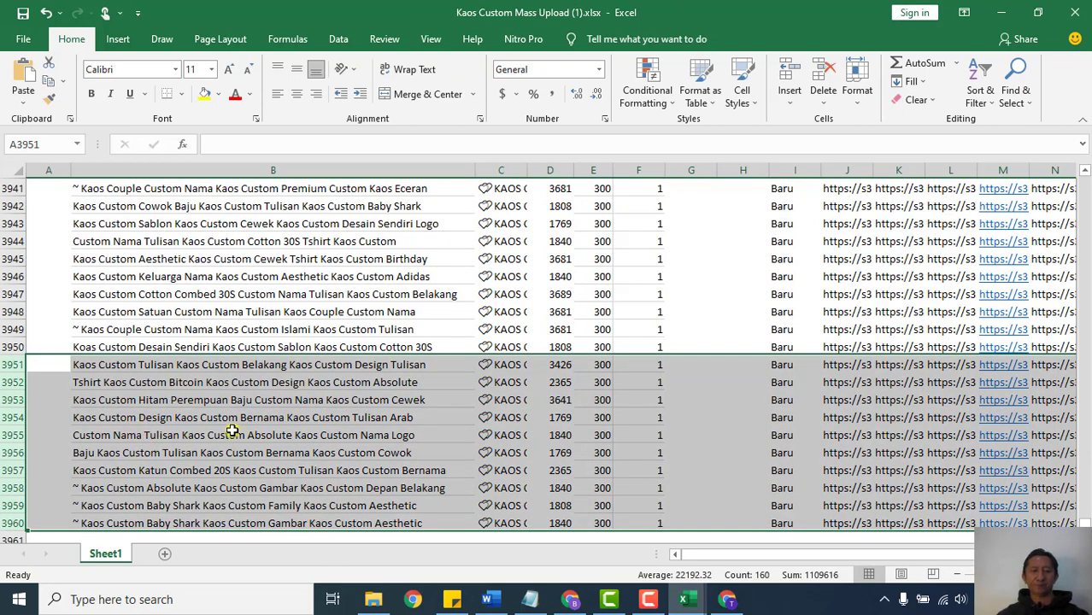
pyautogui.click(190, 365)
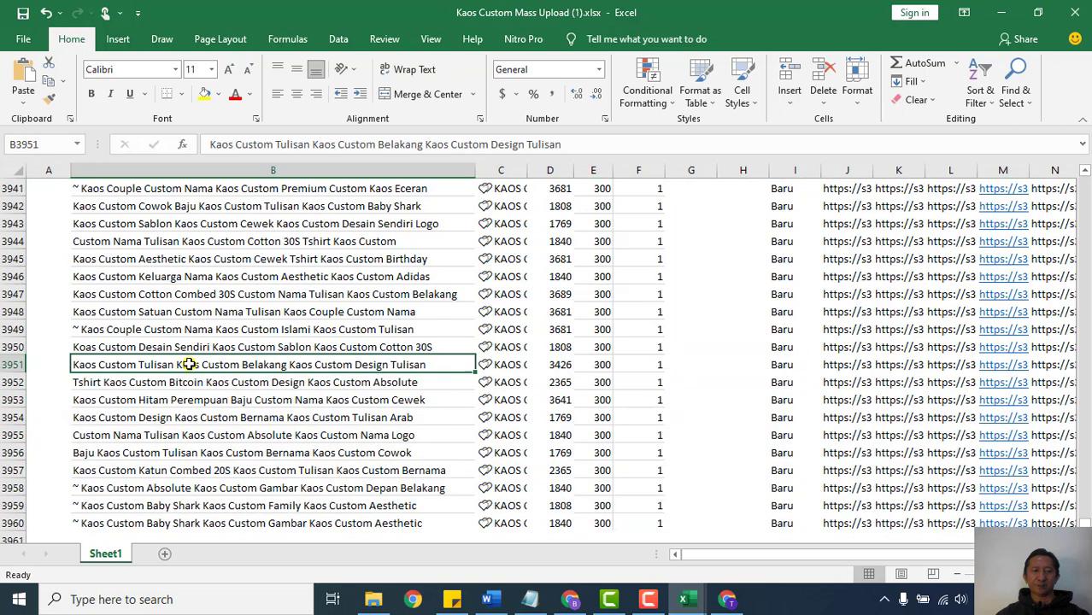
pyautogui.keyDown('shift'); pyautogui.click(193, 520); pyautogui.keyUp('shift')
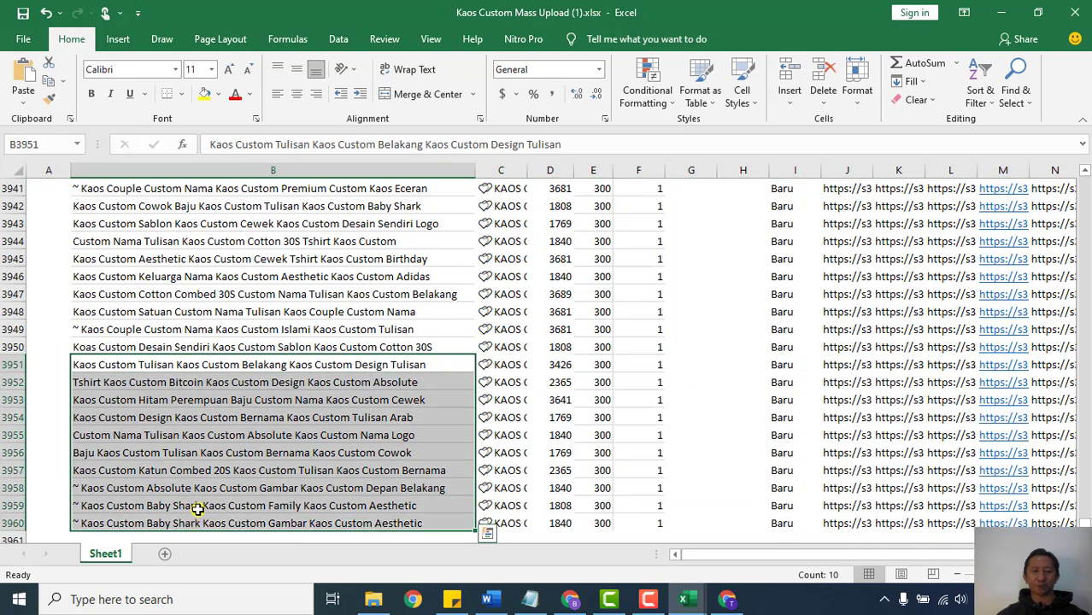
pyautogui.rightClick(197, 400)
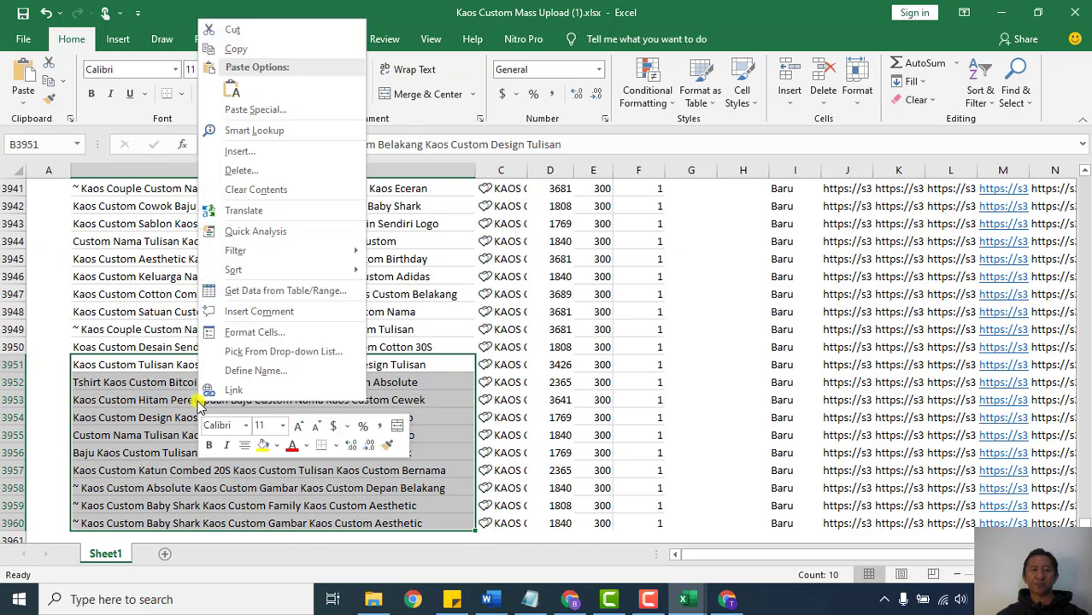
pyautogui.click(232, 48)
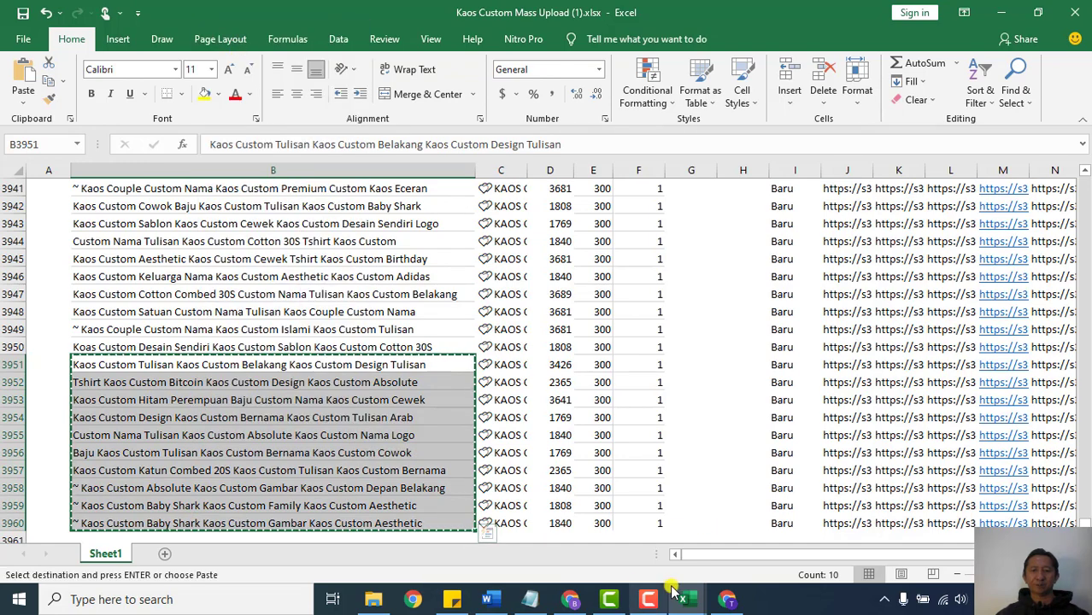
# Paste the ten product names into the template's Nama Produk column starting at B6
pyautogui.moveTo(692, 605)
pyautogui.click(961, 538)
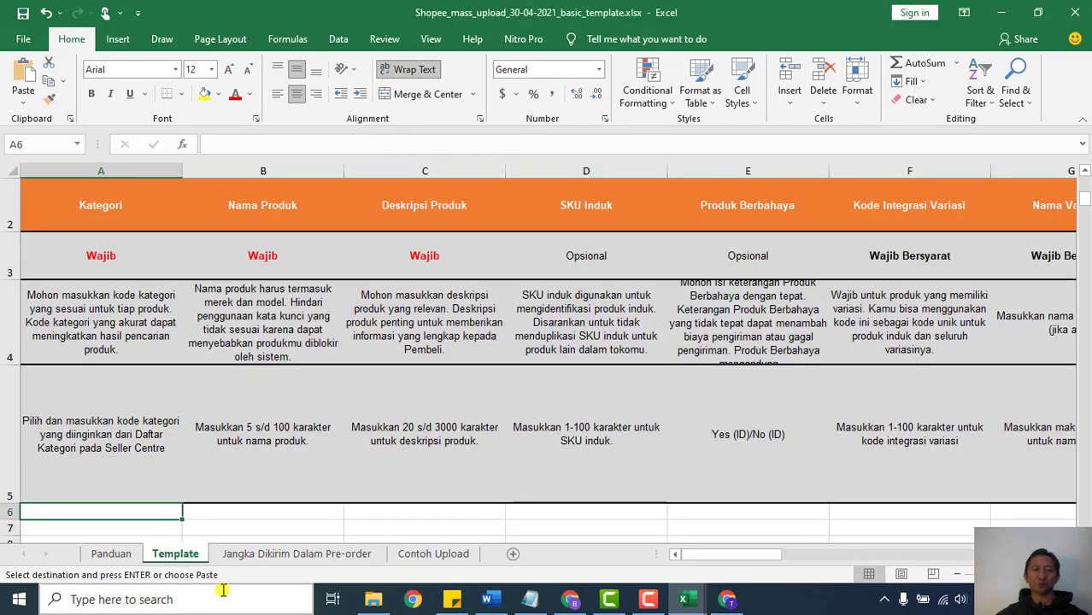
pyautogui.click(243, 512)
pyautogui.rightClick(243, 512)
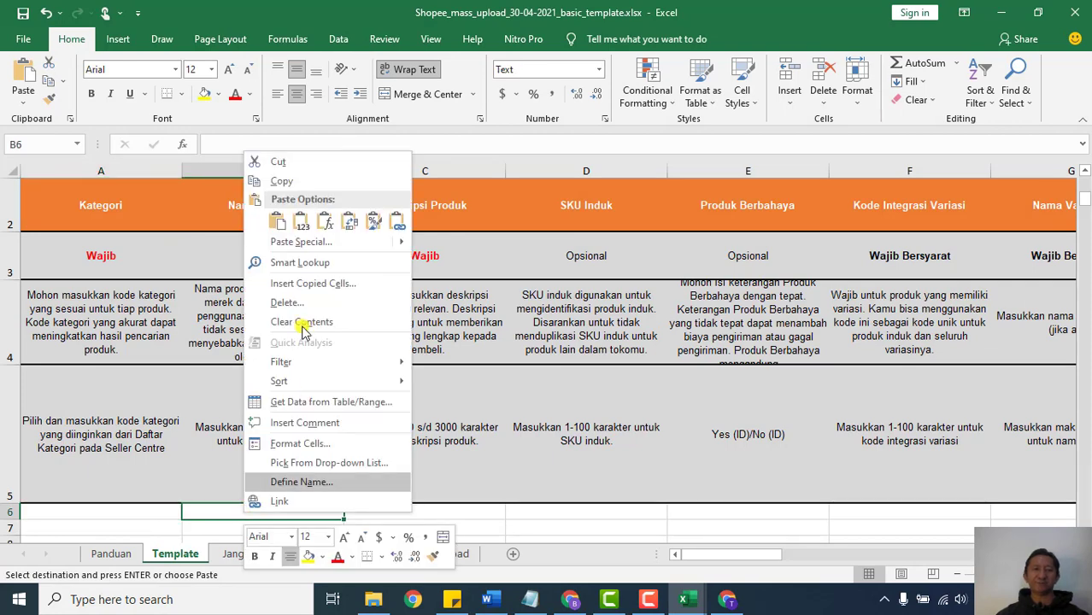
pyautogui.click(275, 225)
pyautogui.hotkey('ctrl', 'c')
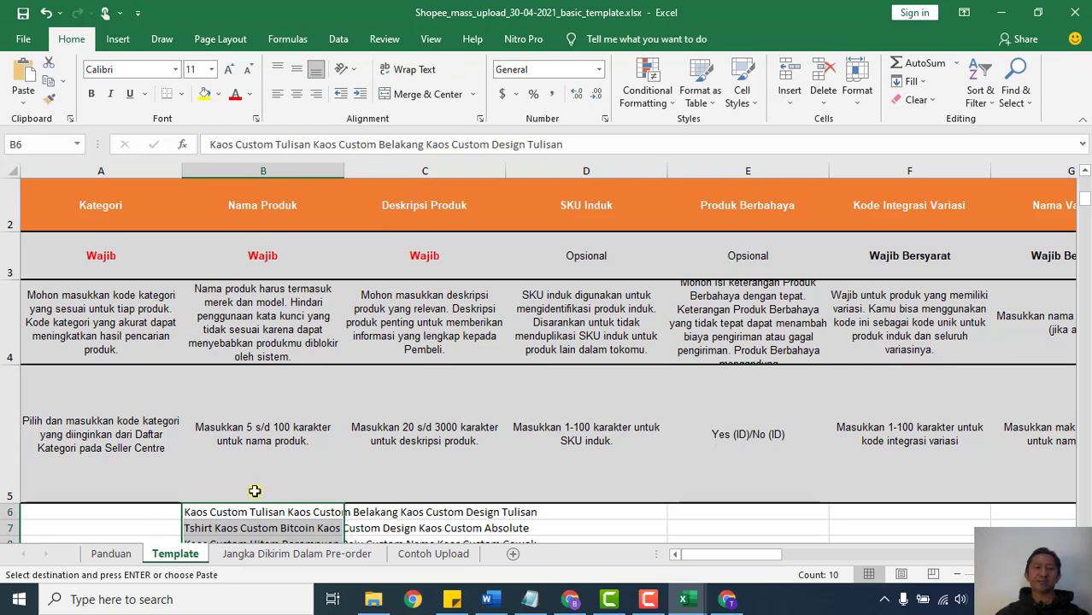
pyautogui.scroll(-2, 256, 491)
pyautogui.scroll(1, 222, 457)
pyautogui.scroll(2, 223, 457)
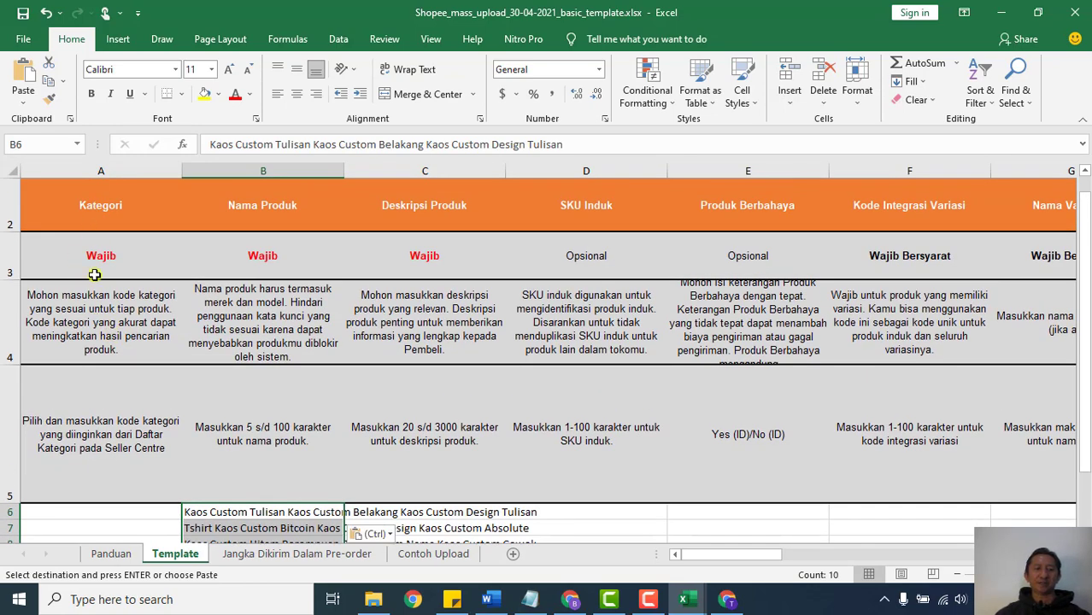
# On the Jangka Dikirim Dalam Pre-order sheet, widen and select category column A
pyautogui.click(278, 555)
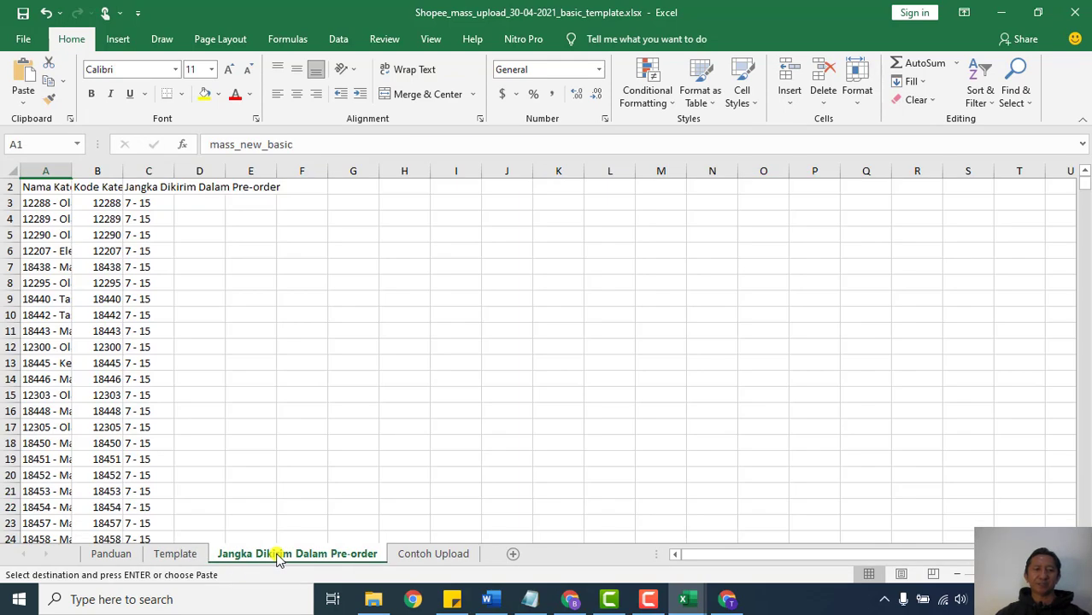
pyautogui.moveTo(73, 170); pyautogui.dragTo(314, 177)
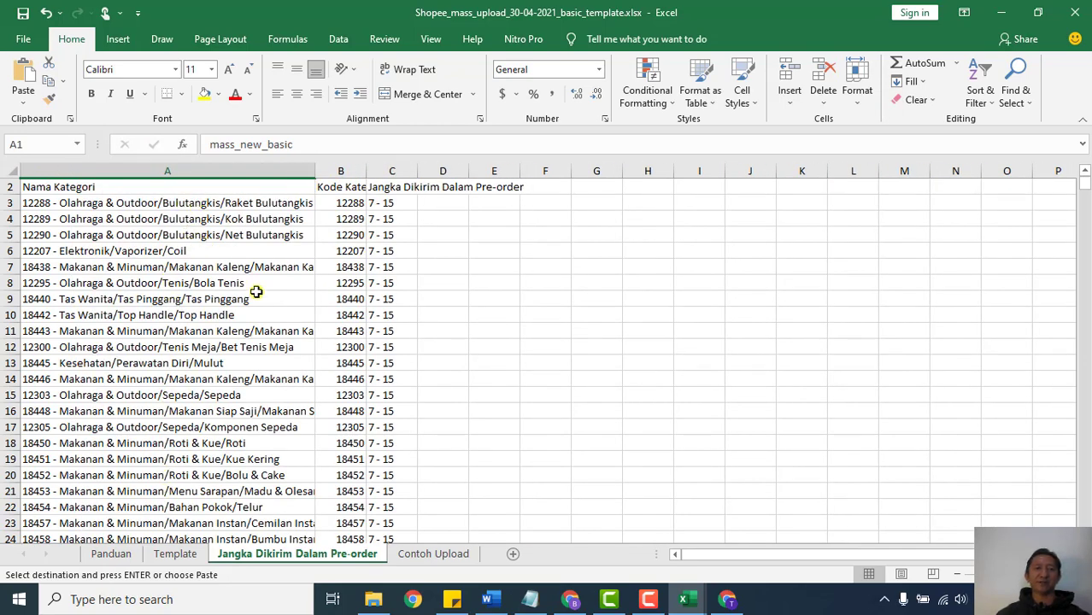
pyautogui.click(239, 172)
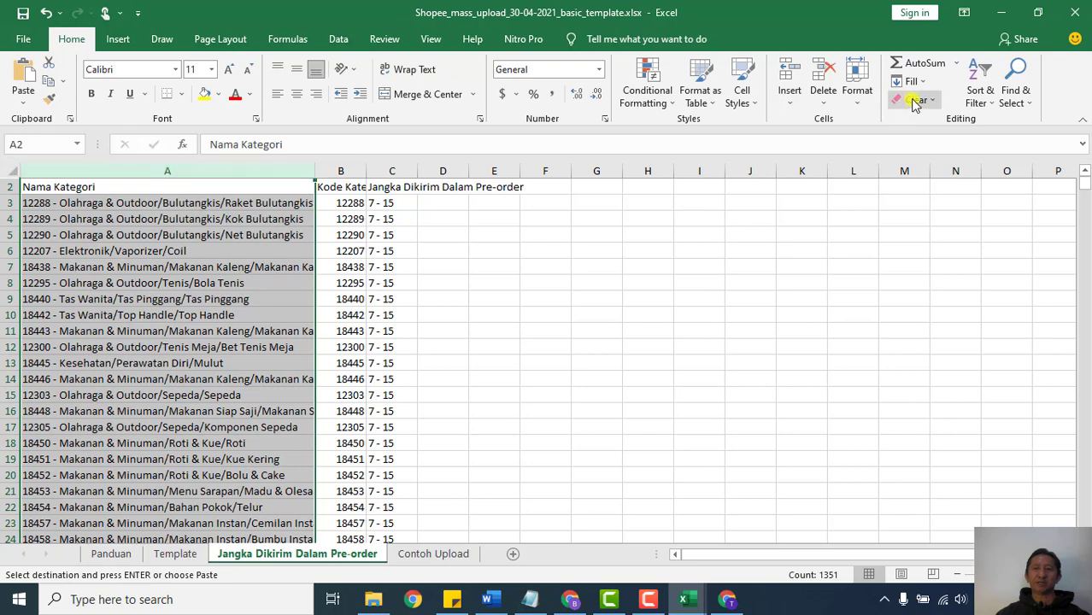
# Search for 'kaos' until 18200 - Pakaian Pria/Atasan/Kaos in row 1175 is found
pyautogui.click(1013, 94)
pyautogui.click(989, 122)
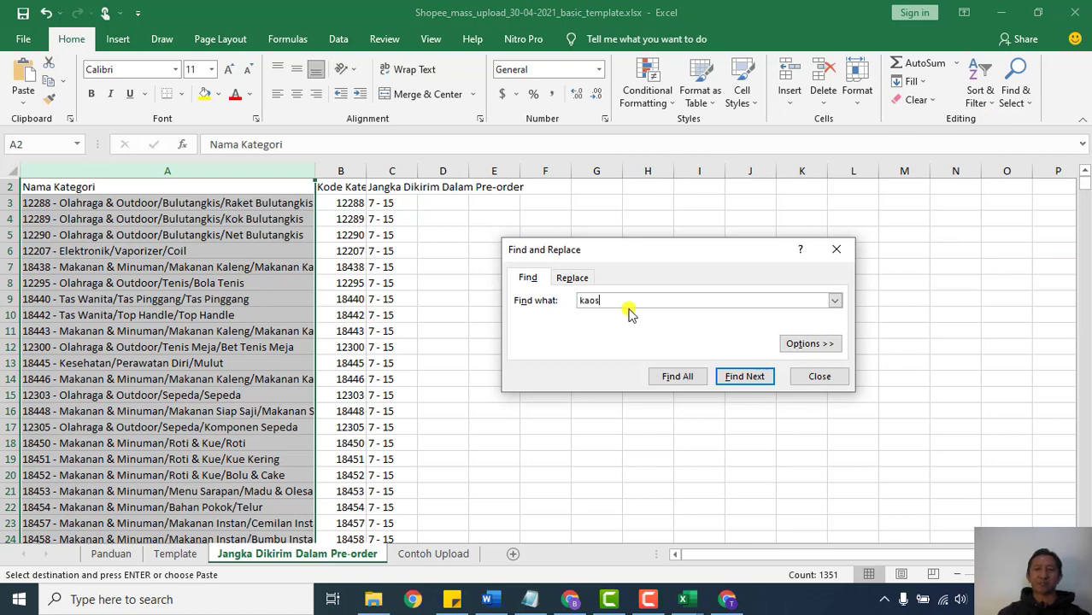
pyautogui.press('Return')
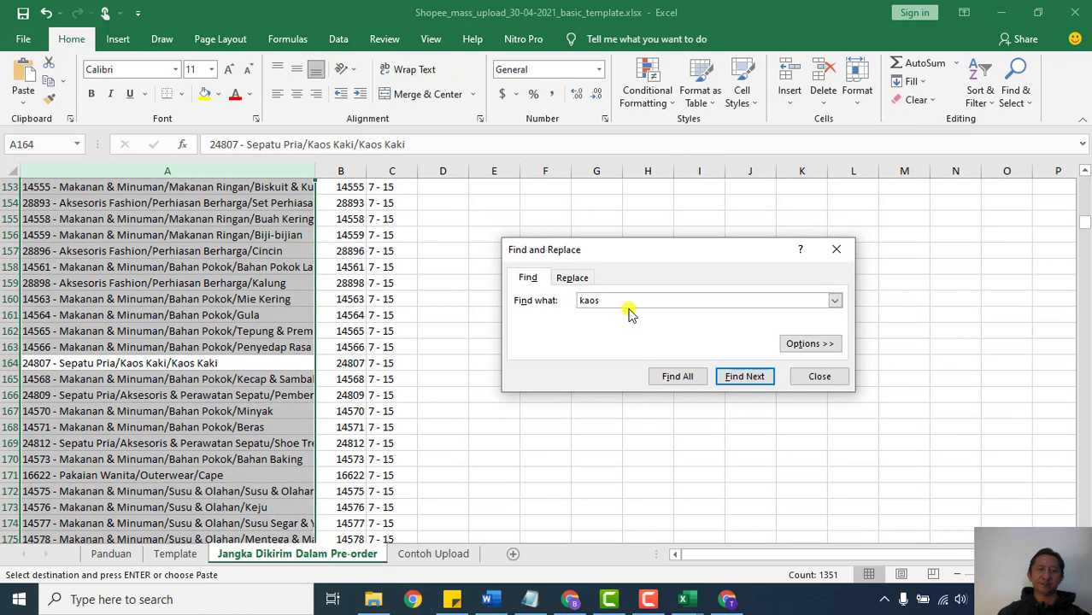
pyautogui.press('Return')
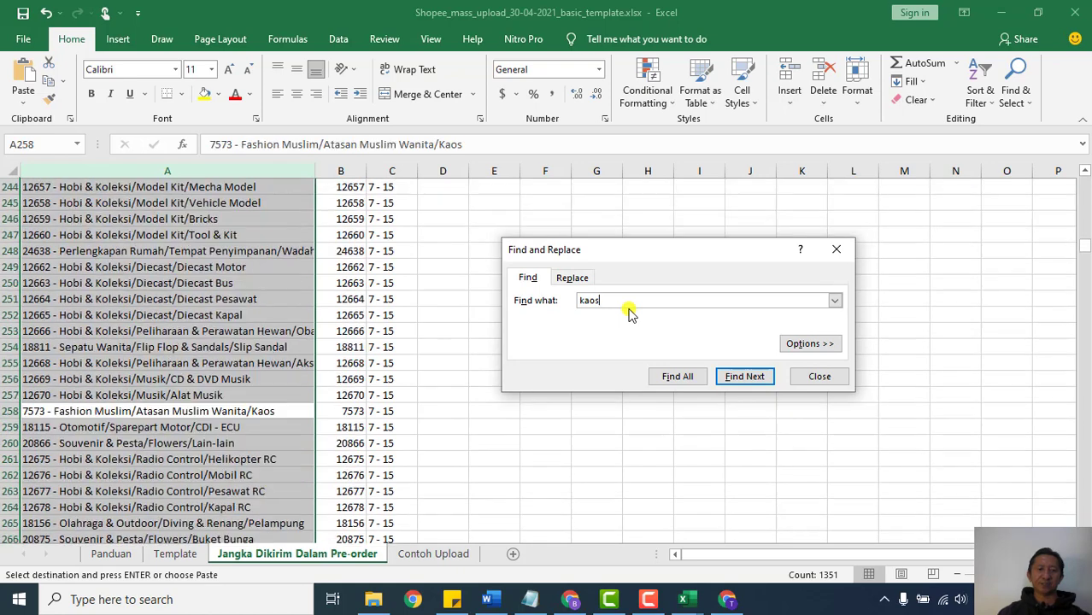
pyautogui.press('Return')
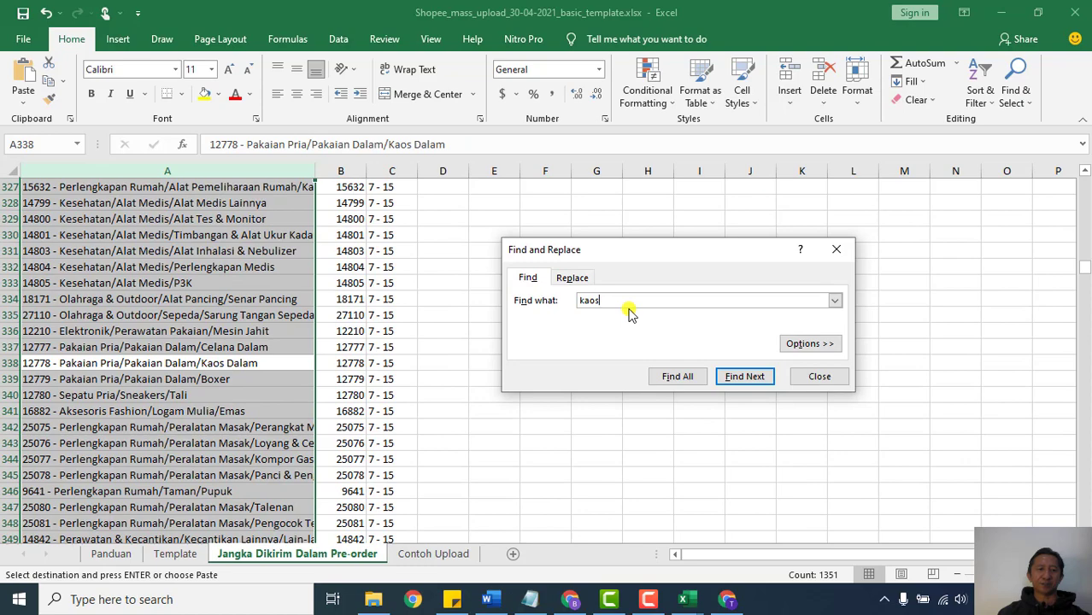
pyautogui.press('Return')
pyautogui.press('Return')
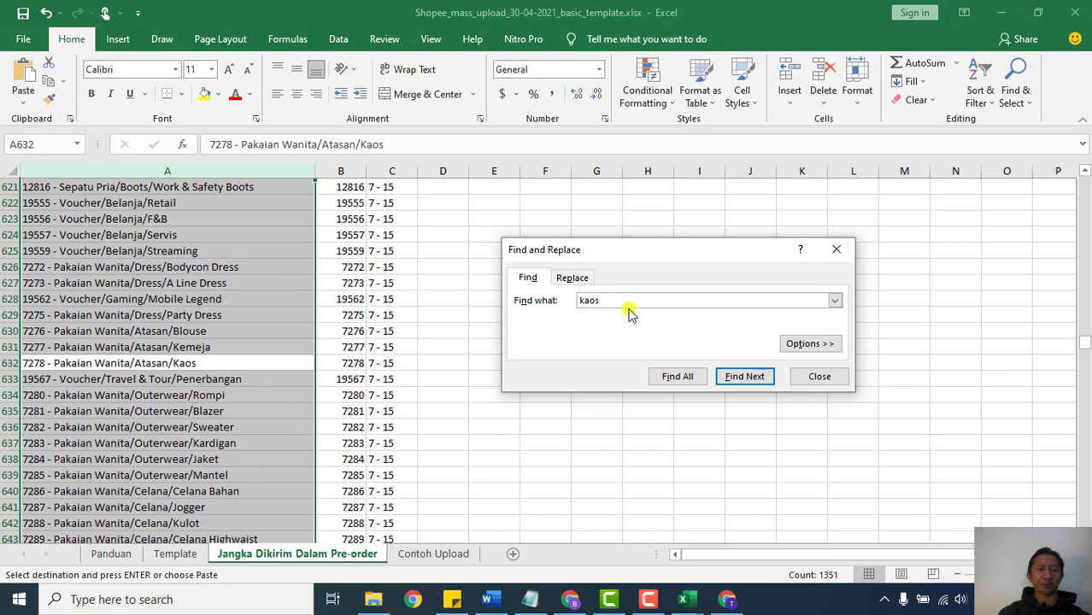
pyautogui.press('Return')
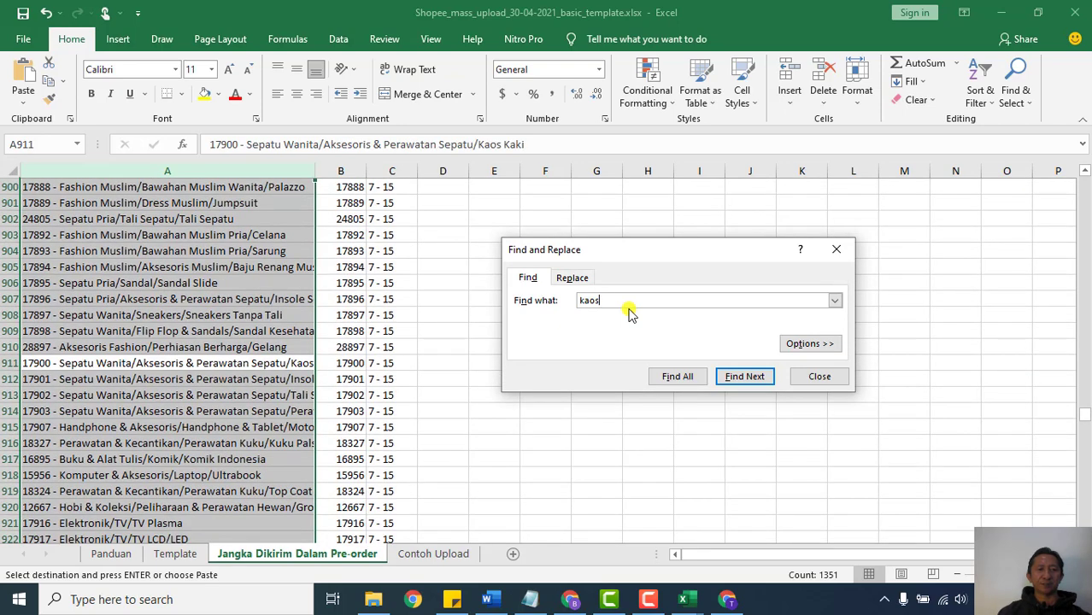
pyautogui.press('Return')
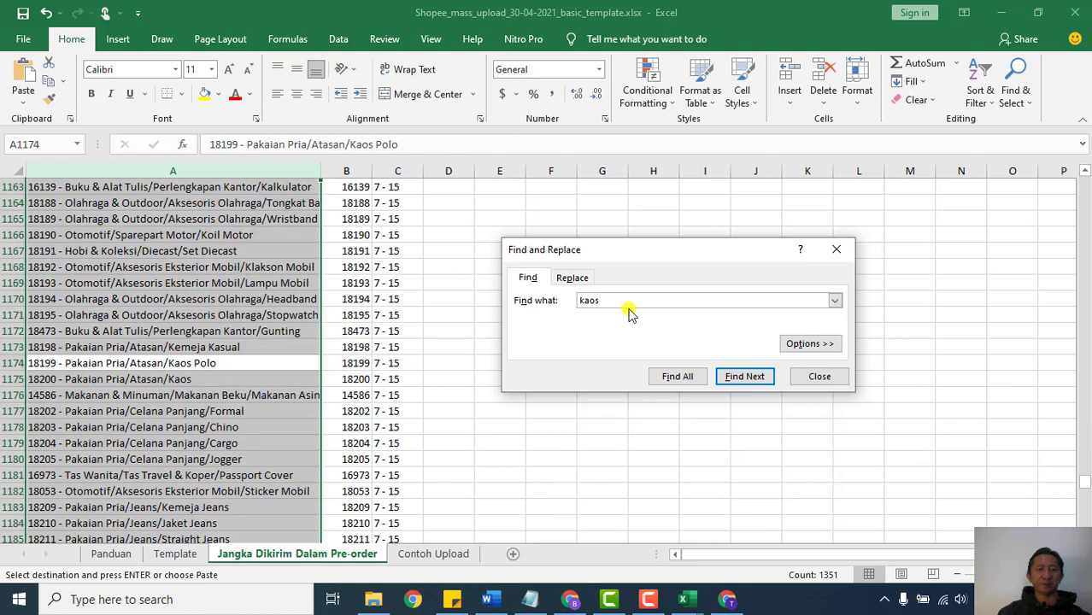
pyautogui.click(204, 379)
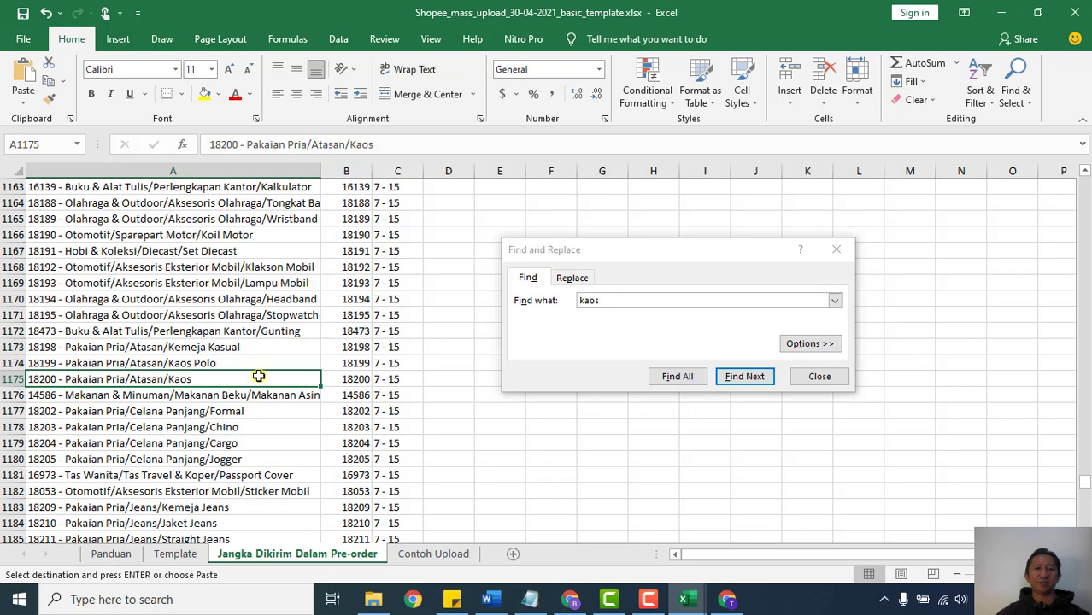
pyautogui.click(357, 380)
# Copy category code 18200 into Template cell A6 and fill it down through A15
pyautogui.rightClick(358, 380)
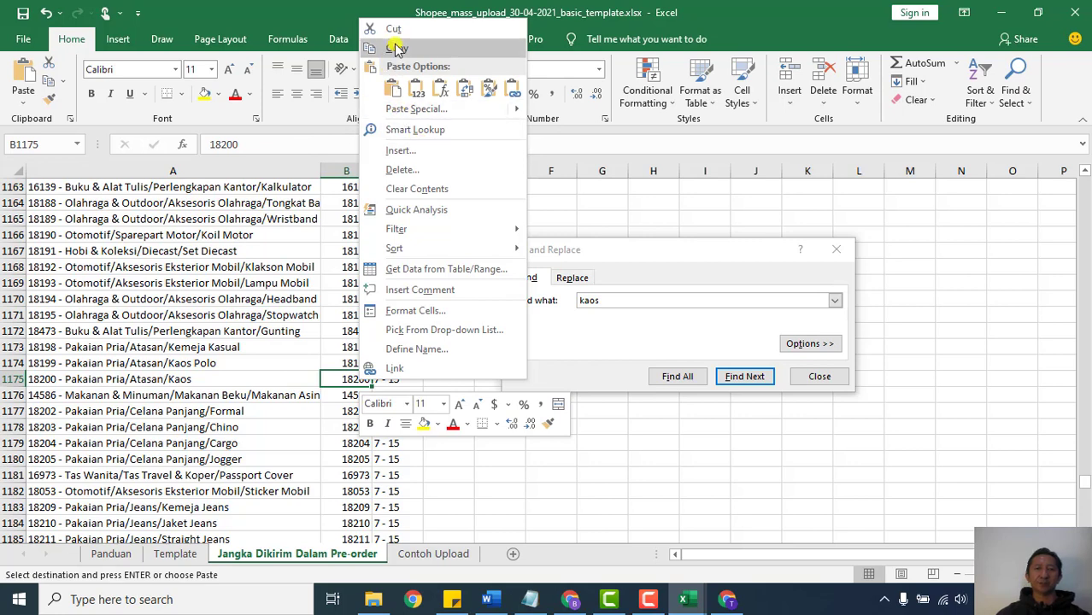
pyautogui.click(395, 48)
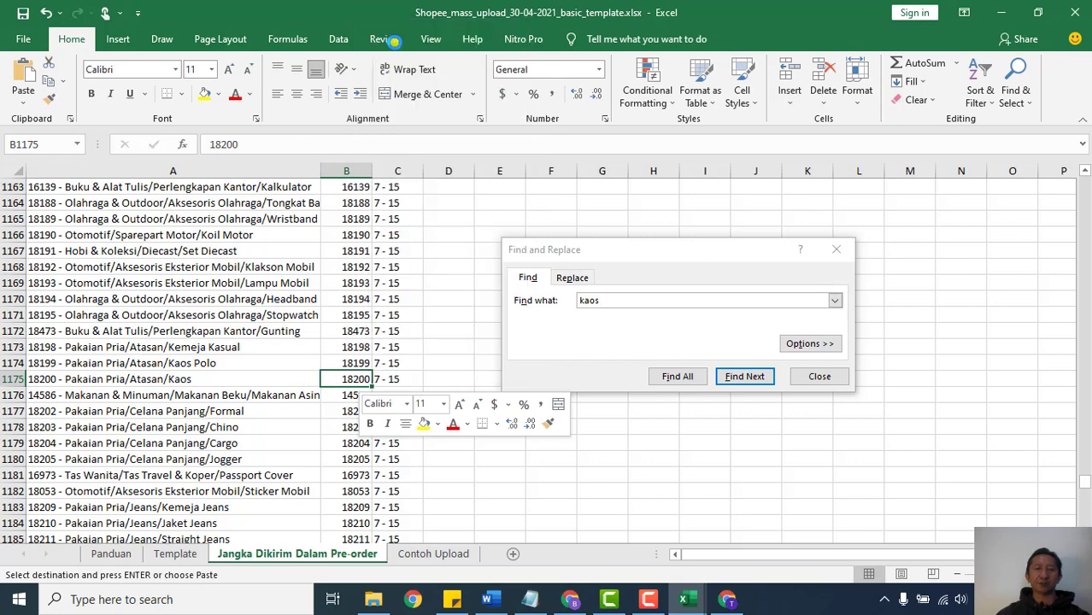
pyautogui.click(175, 555)
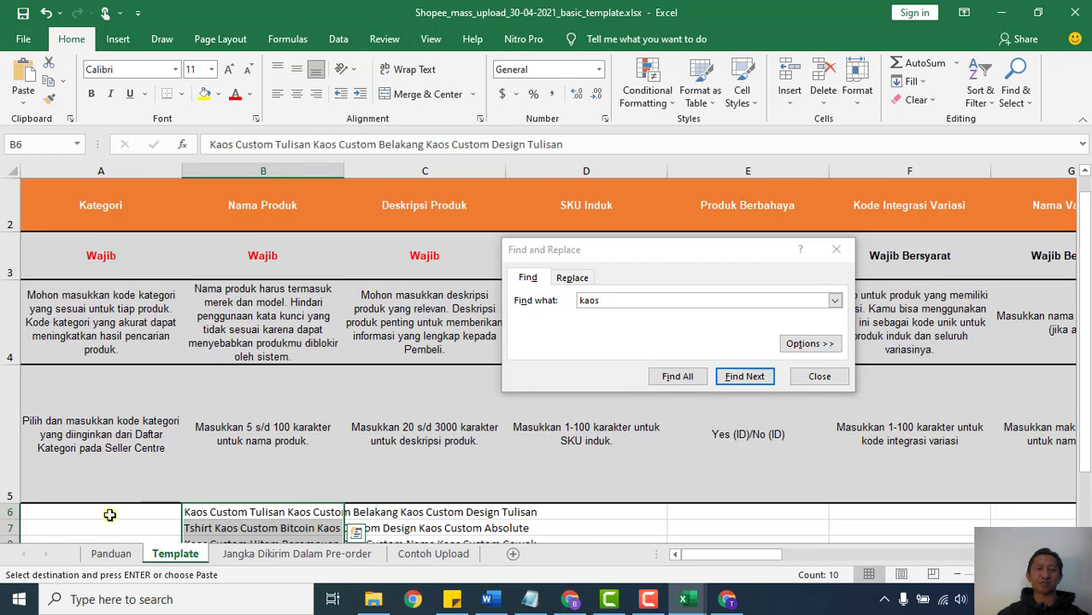
pyautogui.click(110, 515)
pyautogui.hotkey('ctrl', 'v')
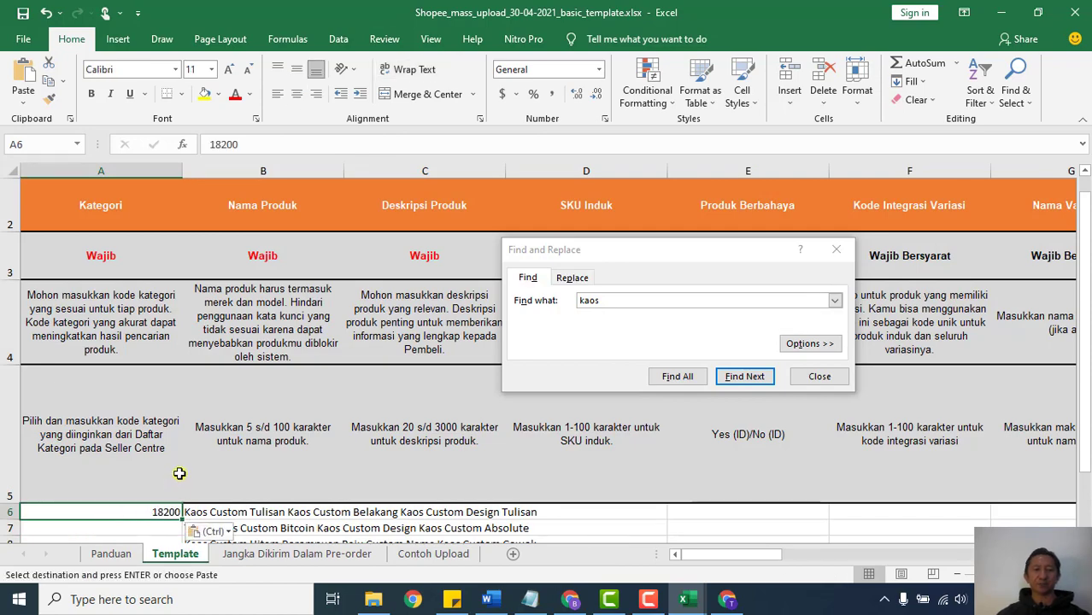
pyautogui.scroll(-2, 180, 474)
pyautogui.scroll(2, 192, 257)
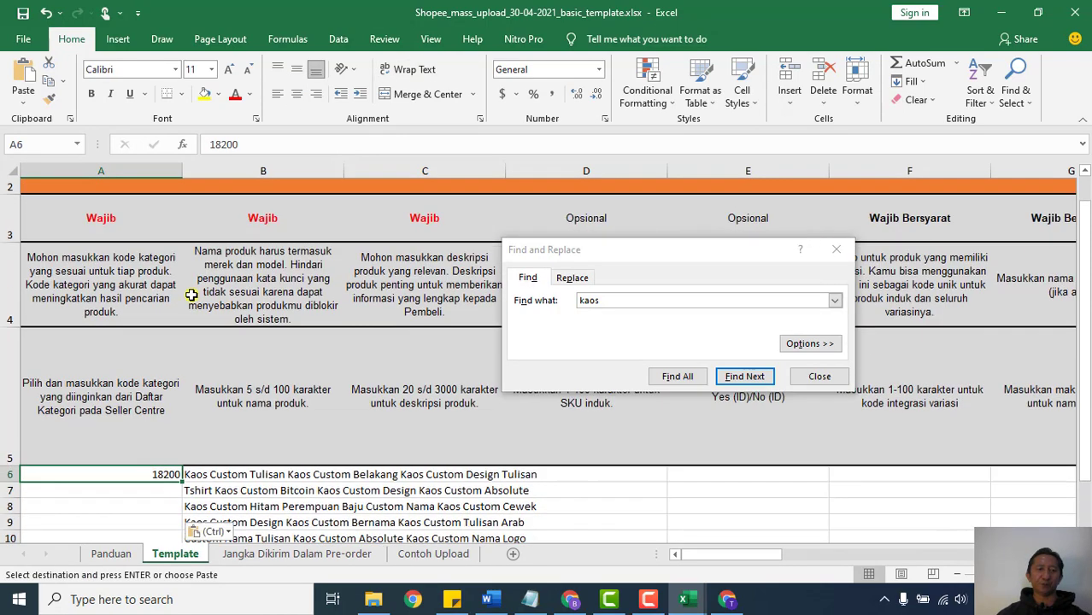
pyautogui.scroll(1, 192, 294)
pyautogui.scroll(-2, 183, 410)
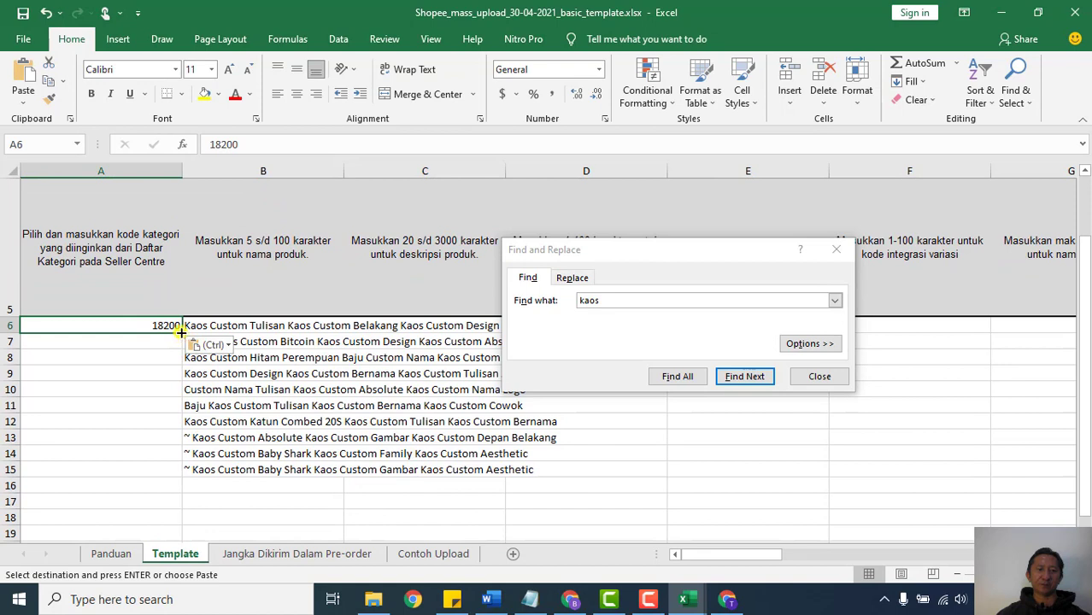
pyautogui.doubleClick(180, 332)
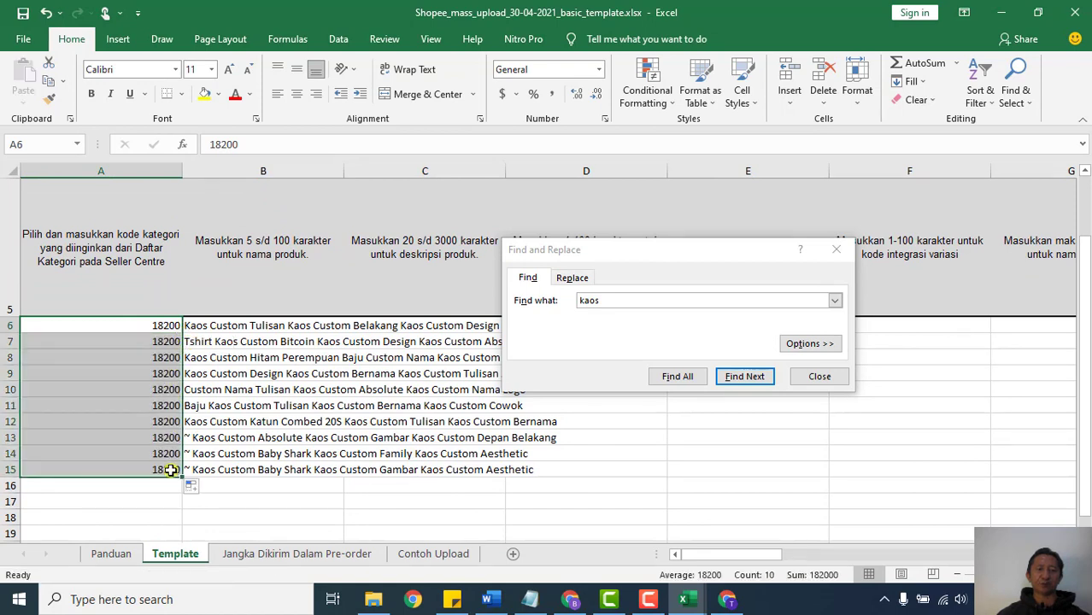
pyautogui.click(170, 324)
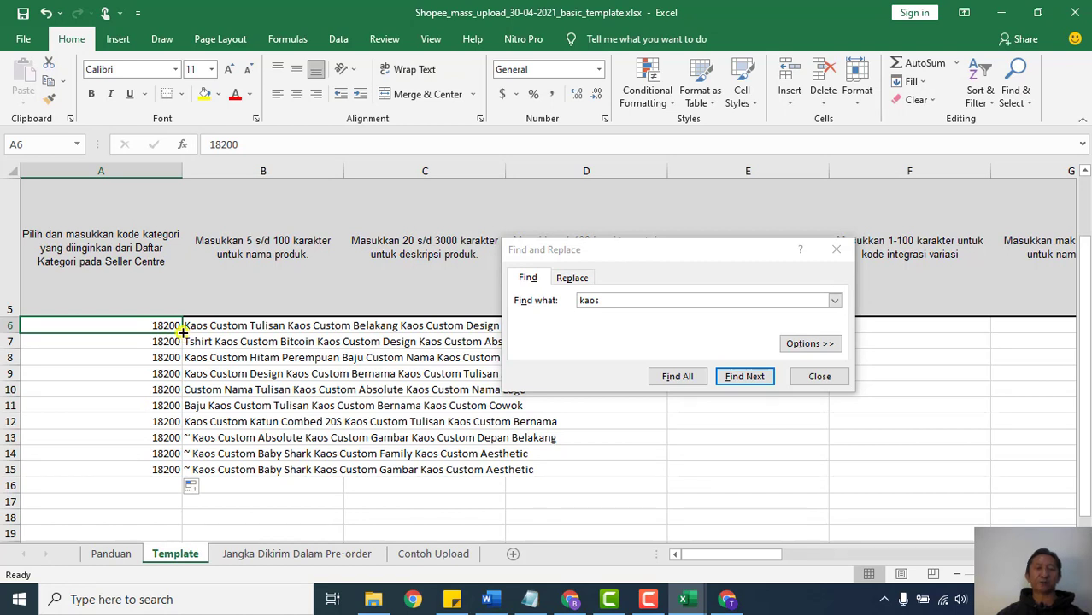
# Close the Find dialog and select the Kaos descriptions C3951:C3960 in the Kaos Custom workbook
pyautogui.click(819, 376)
pyautogui.scroll(1, 405, 284)
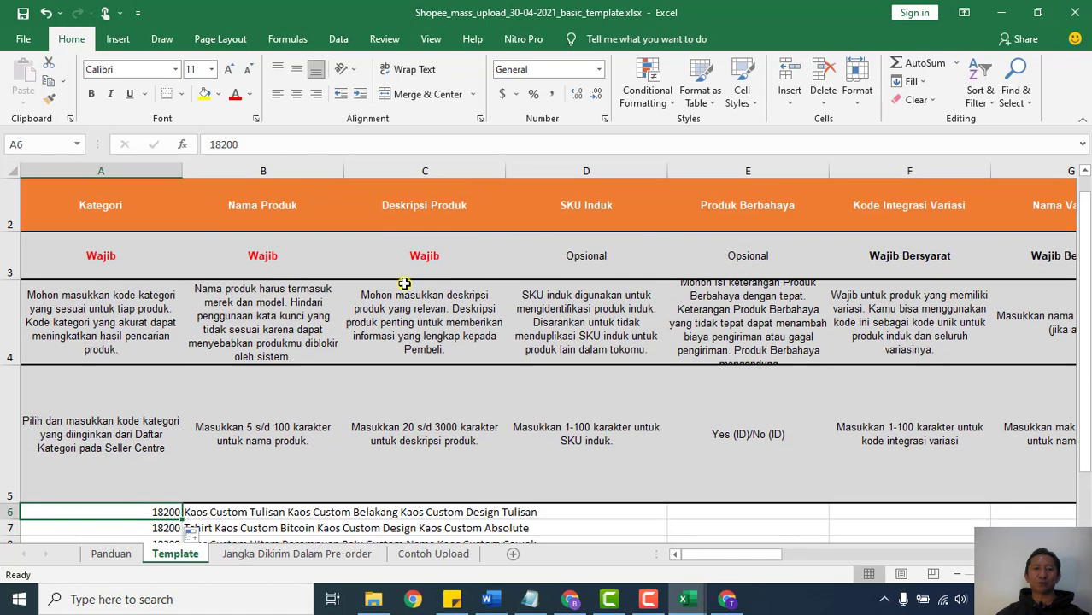
pyautogui.scroll(-1, 411, 299)
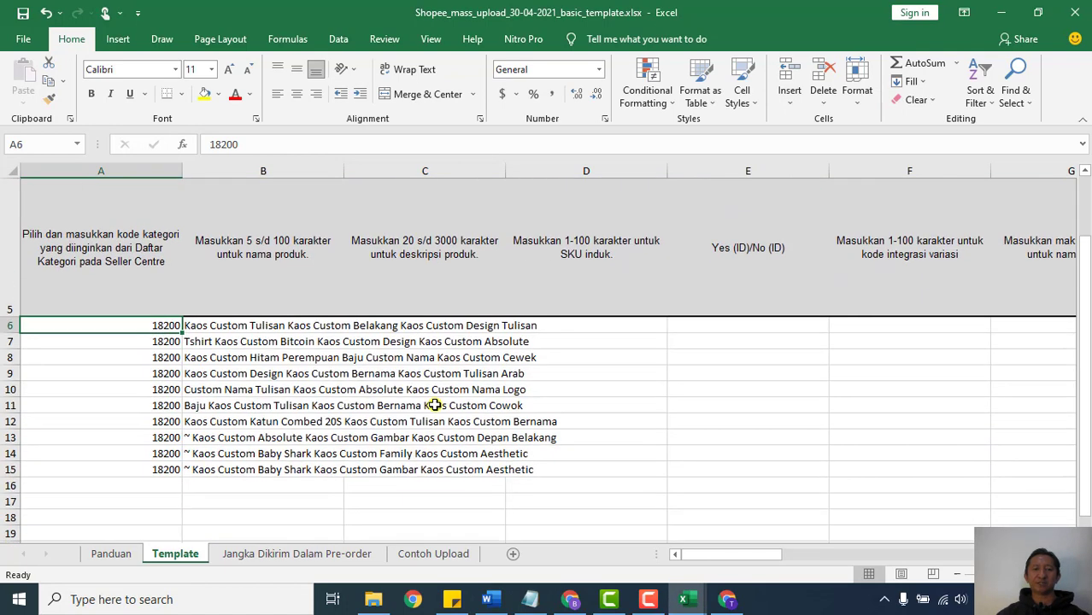
pyautogui.click(418, 327)
pyautogui.click(689, 601)
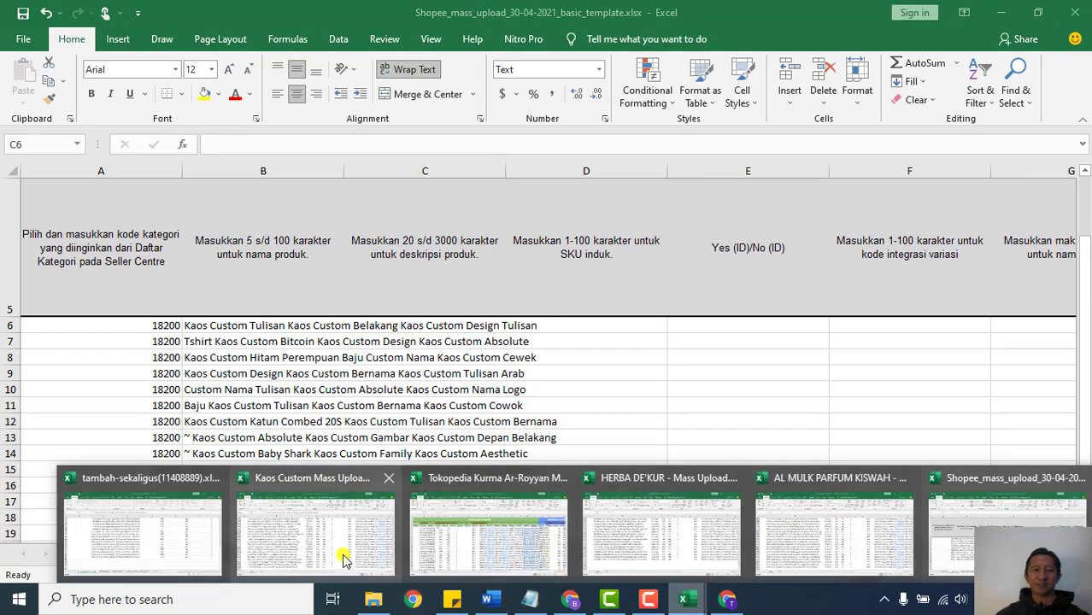
pyautogui.click(347, 551)
pyautogui.moveTo(504, 366); pyautogui.dragTo(506, 524)
# Paste the ten copied Kaos descriptions into Deskripsi Produk cells C6:C15 of the Shopee template
pyautogui.hotkey('ctrl', 'c')
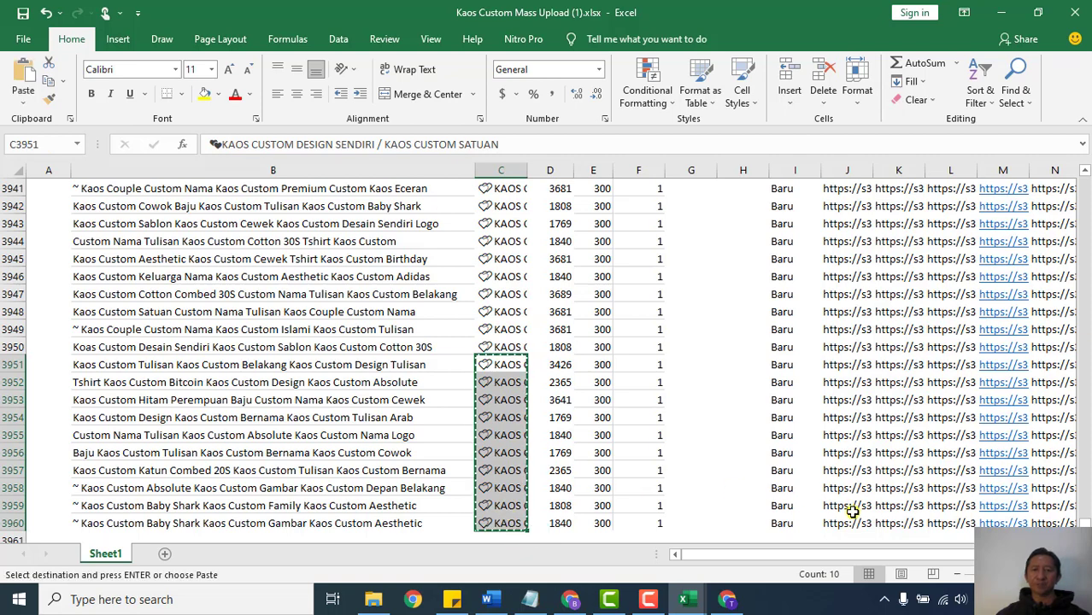
pyautogui.click(684, 599)
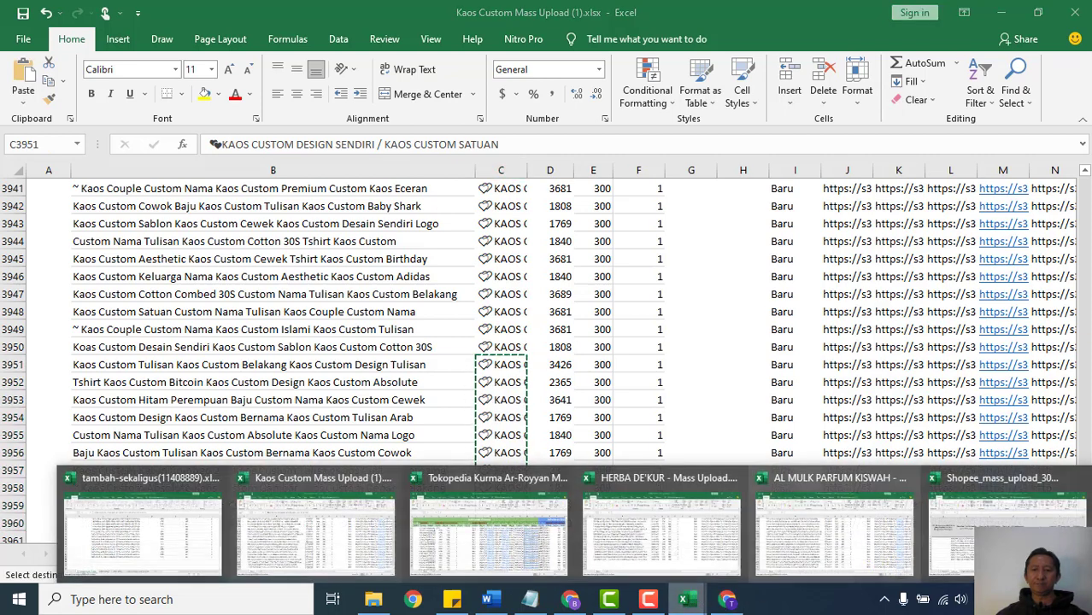
pyautogui.click(1005, 513)
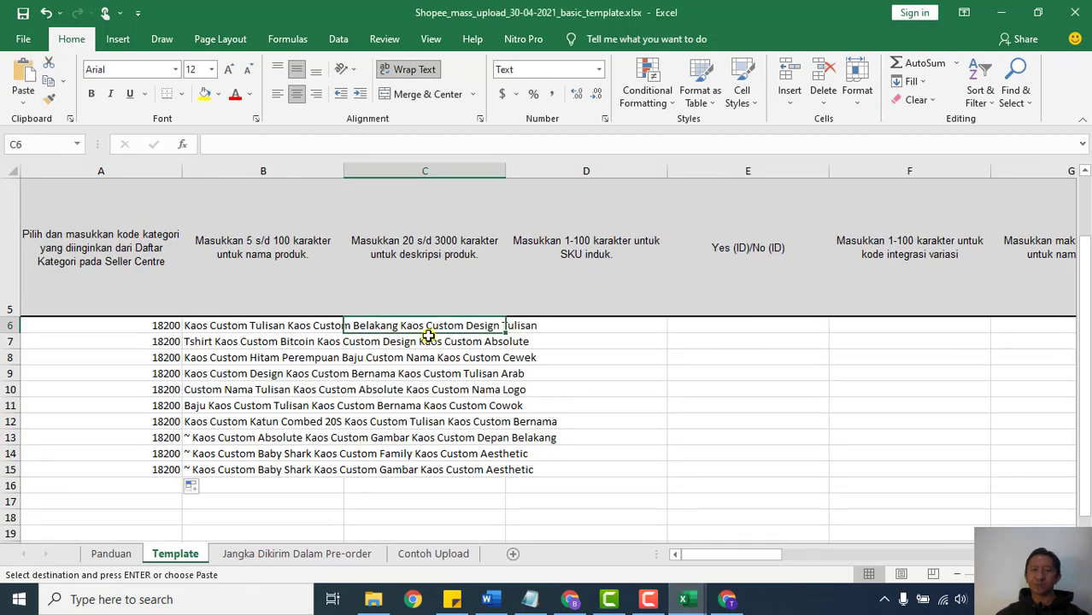
pyautogui.hotkey('ctrl', 'v')
pyautogui.click(556, 325)
pyautogui.scroll(1, 556, 323)
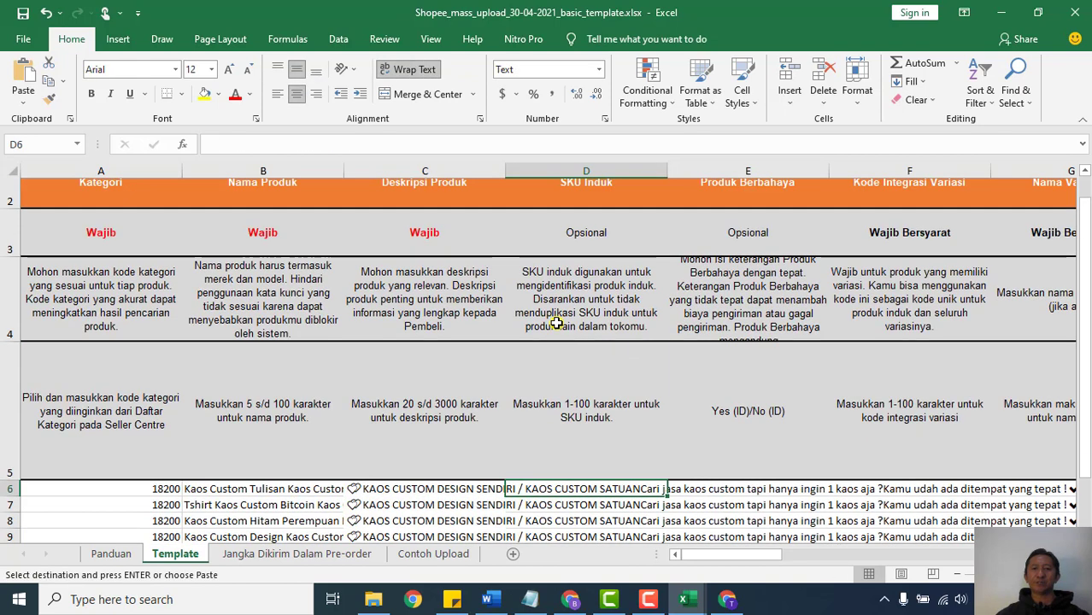
pyautogui.scroll(1, 555, 323)
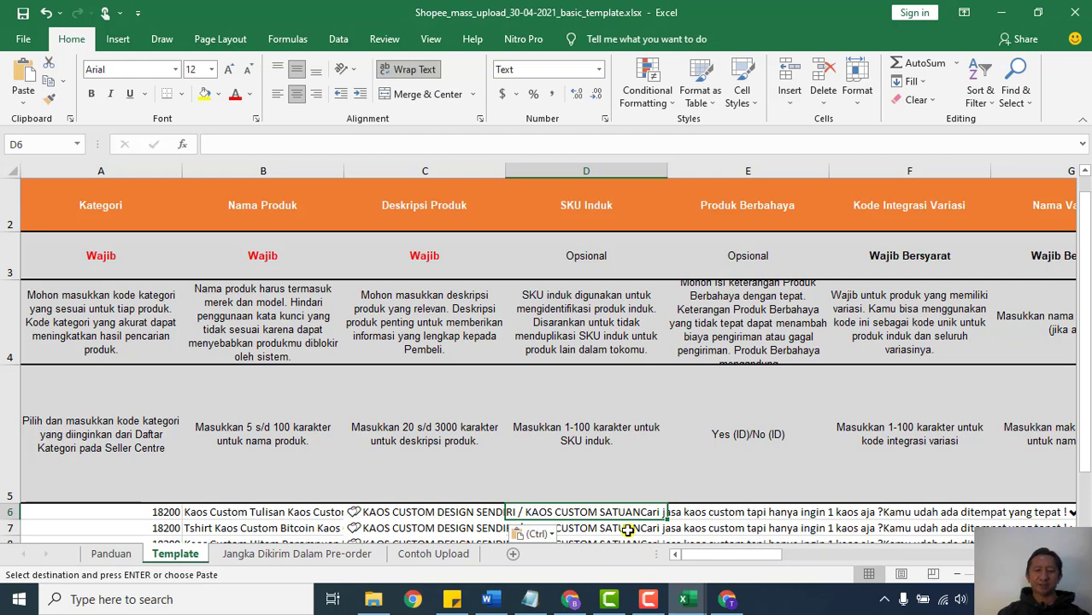
# Enter SKU Induk BLLKC0001 in D6 and fill down to BLLKC0010
pyautogui.write('BLL')
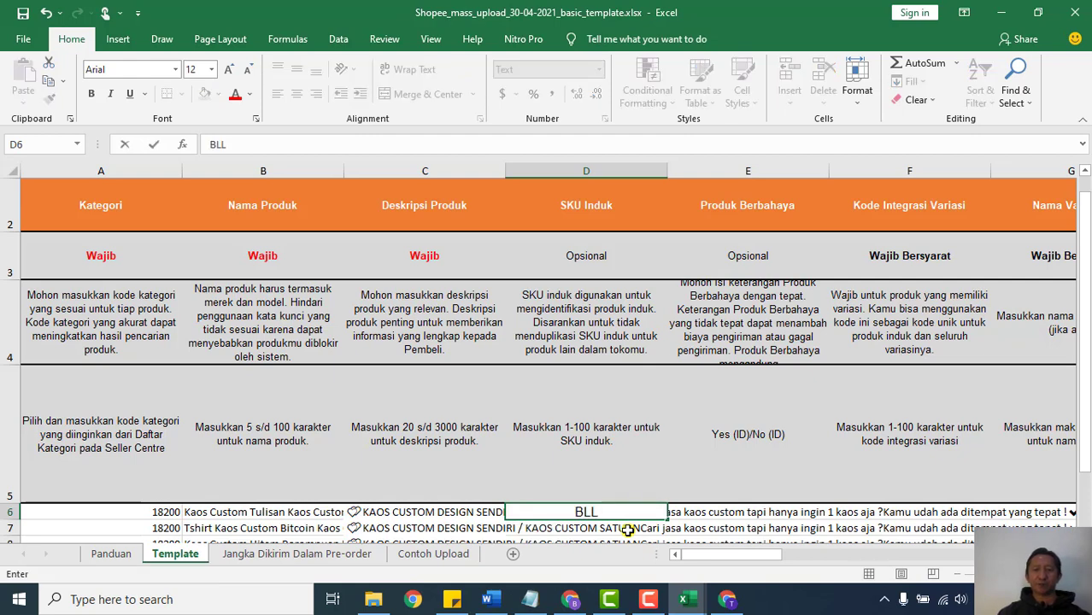
pyautogui.write('K')
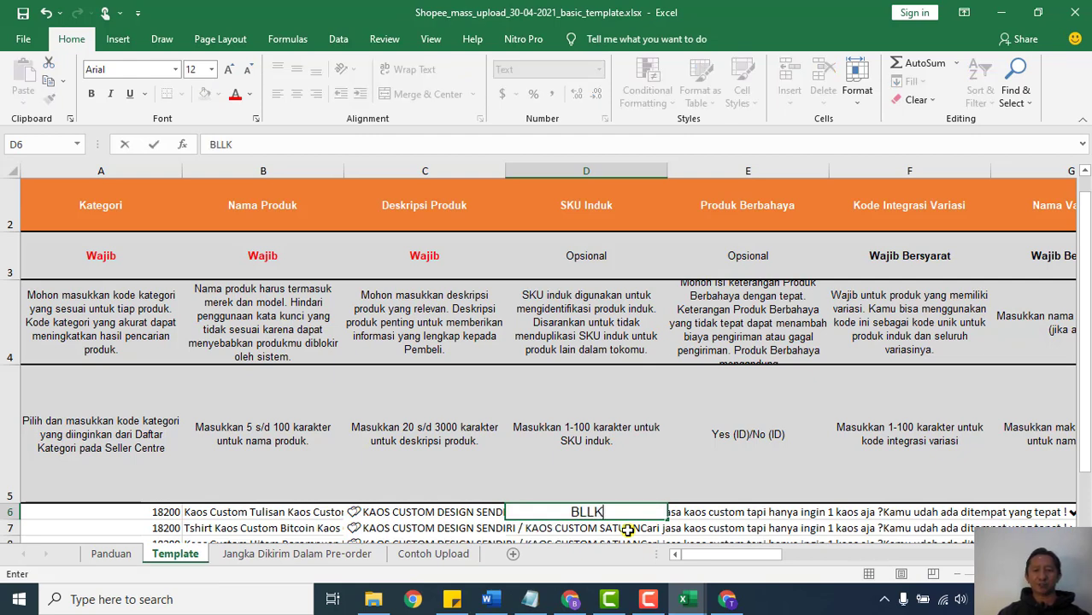
pyautogui.write('C00')
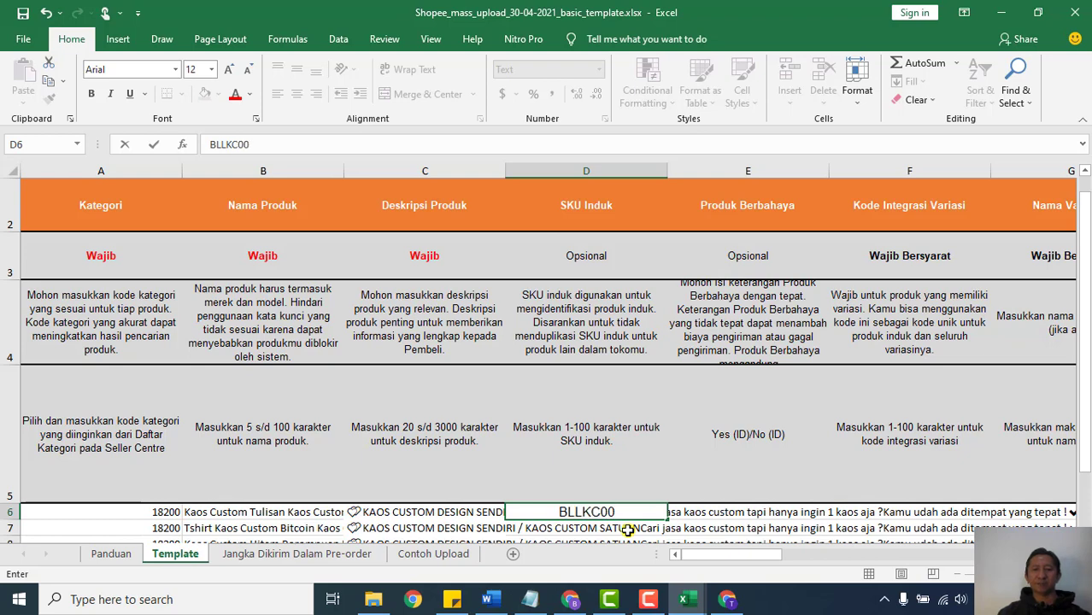
pyautogui.write('01')
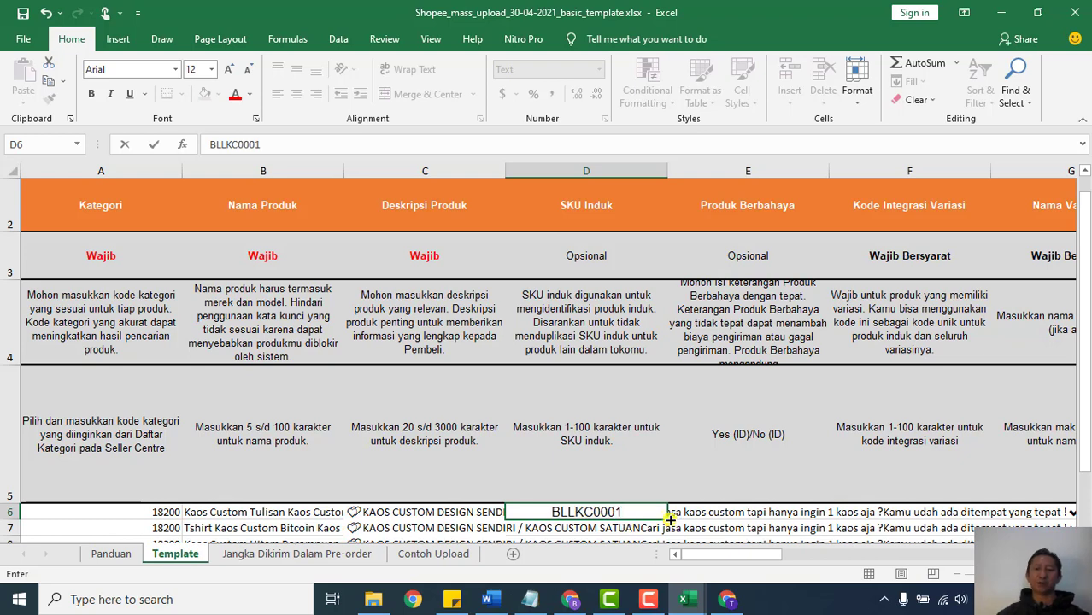
pyautogui.doubleClick(668, 519)
pyautogui.scroll(-2, 727, 496)
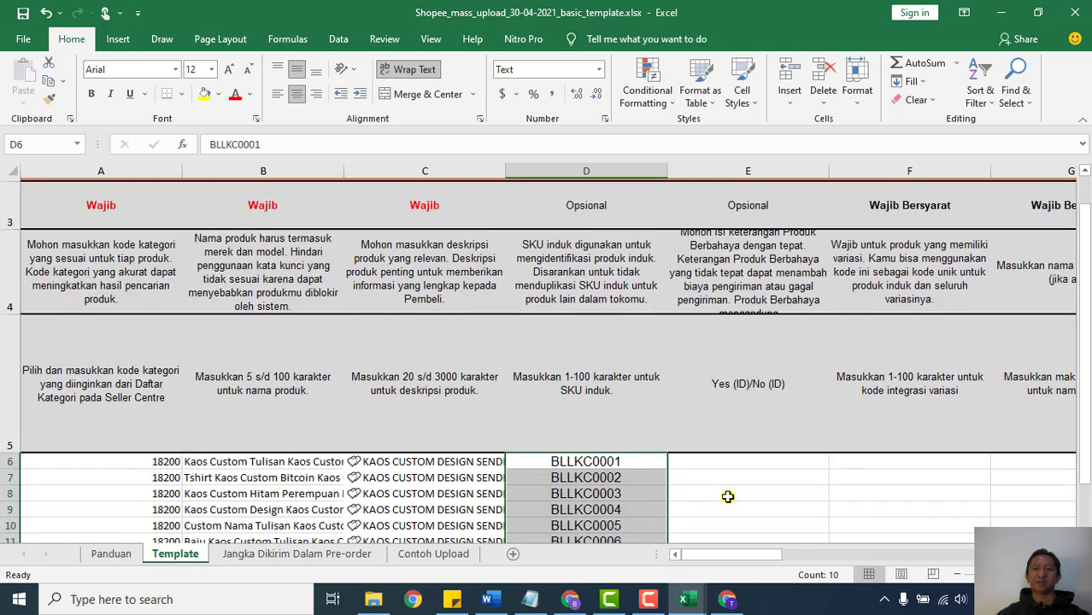
pyautogui.scroll(2, 718, 328)
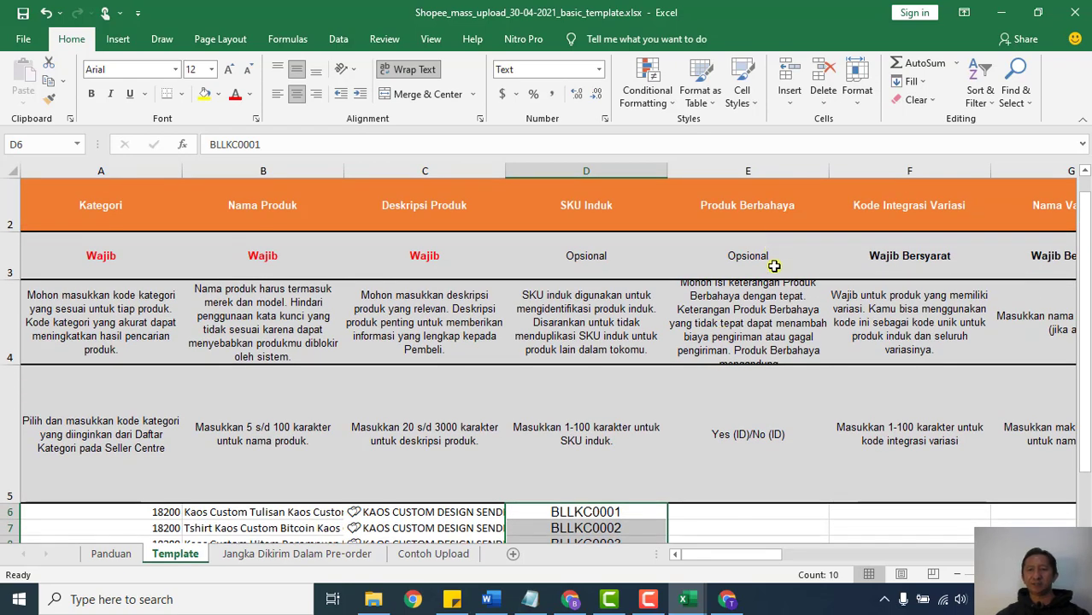
# Set Produk Berbahaya to No (ID) in E6 and fill it down through row 15
pyautogui.click(795, 512)
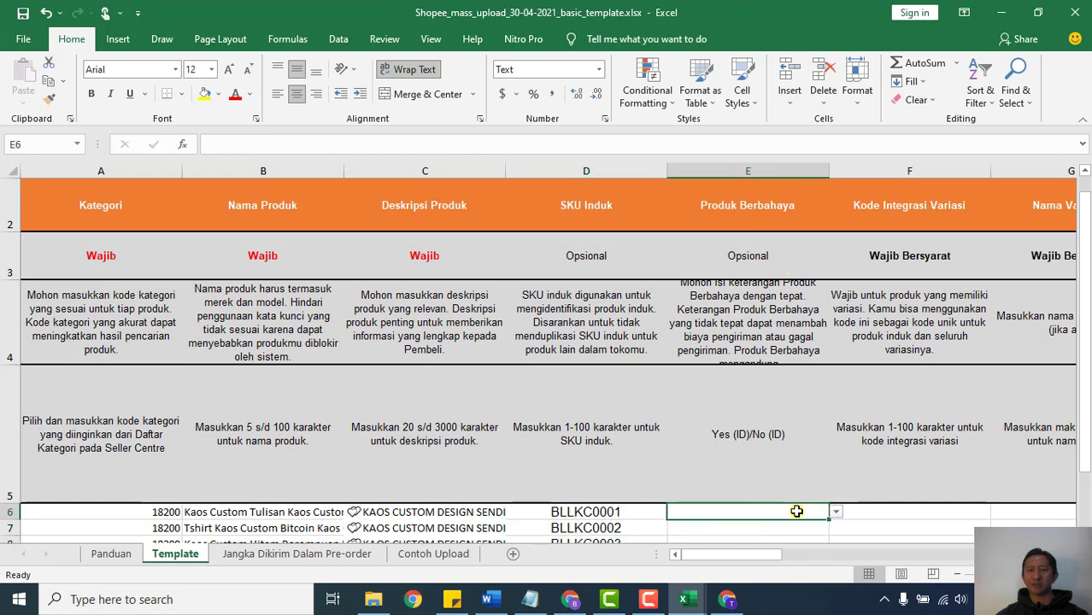
pyautogui.click(835, 512)
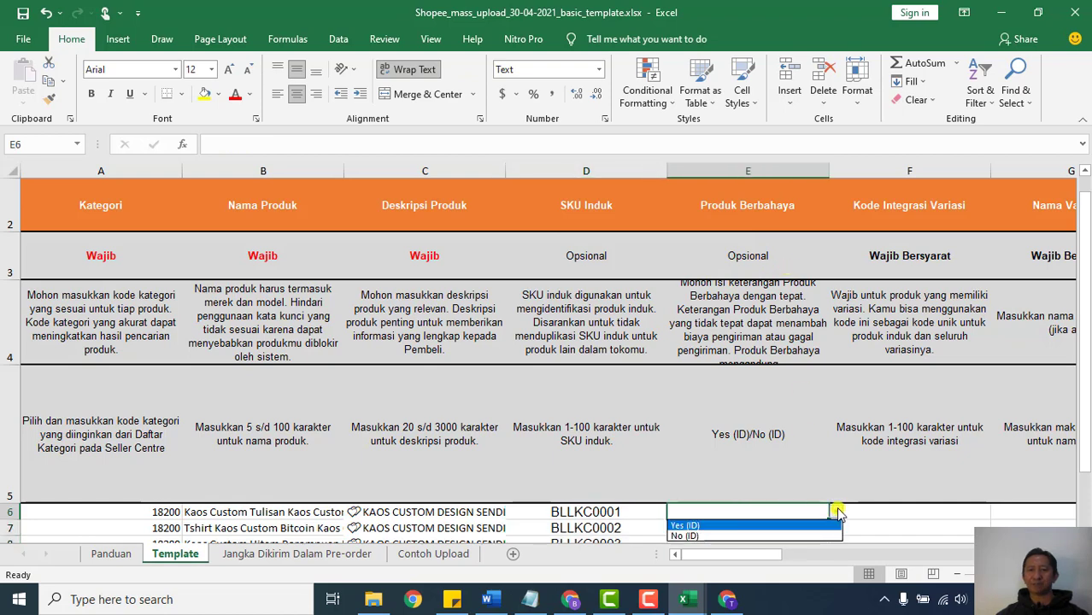
pyautogui.click(778, 536)
pyautogui.scroll(-1, 890, 514)
pyautogui.scroll(-2, 889, 513)
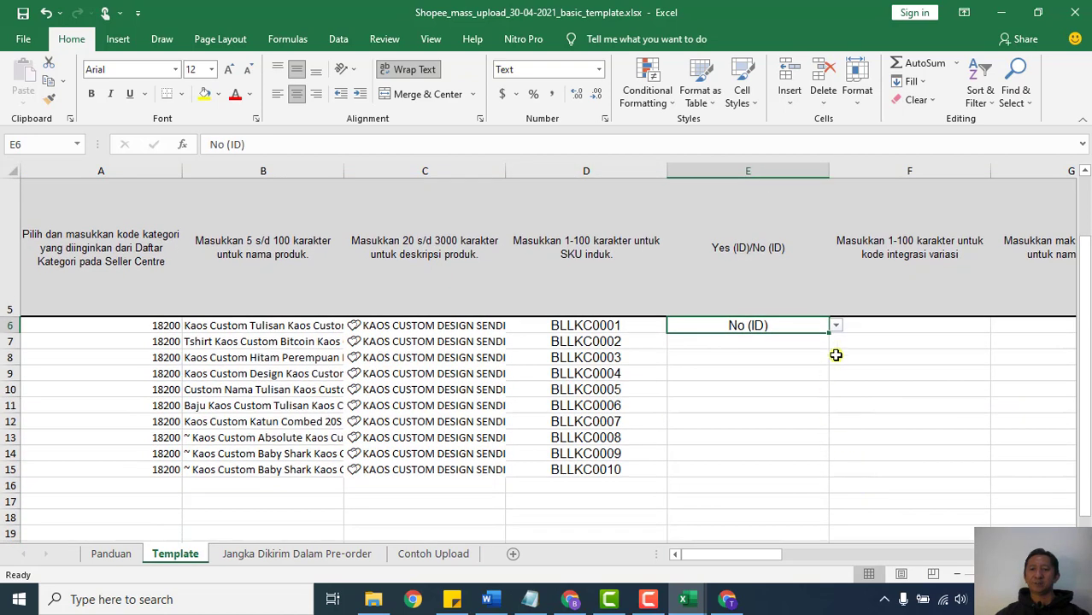
pyautogui.doubleClick(826, 330)
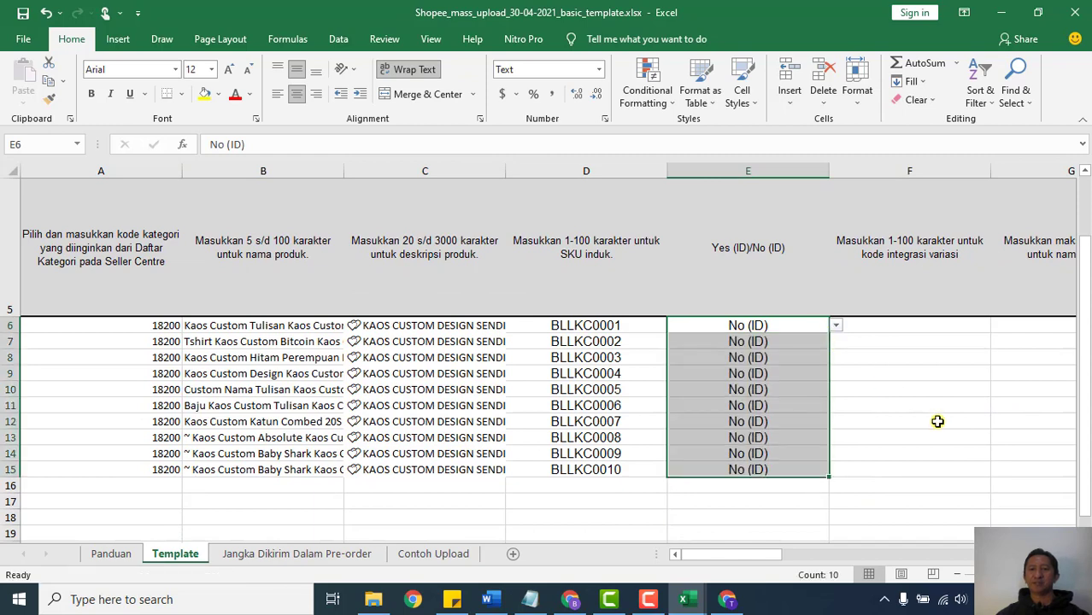
pyautogui.scroll(3, 937, 422)
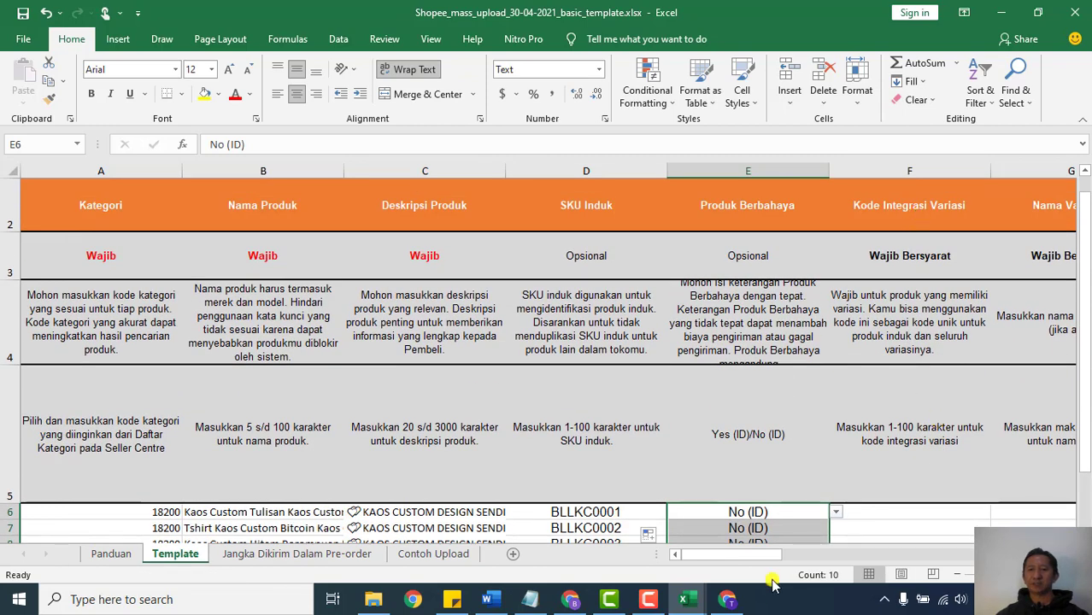
pyautogui.moveTo(785, 554); pyautogui.dragTo(843, 567)
# Copy the ten Kaos prices U3951:U3960 into Harga cells L6:L15, starting 105000
pyautogui.click(775, 512)
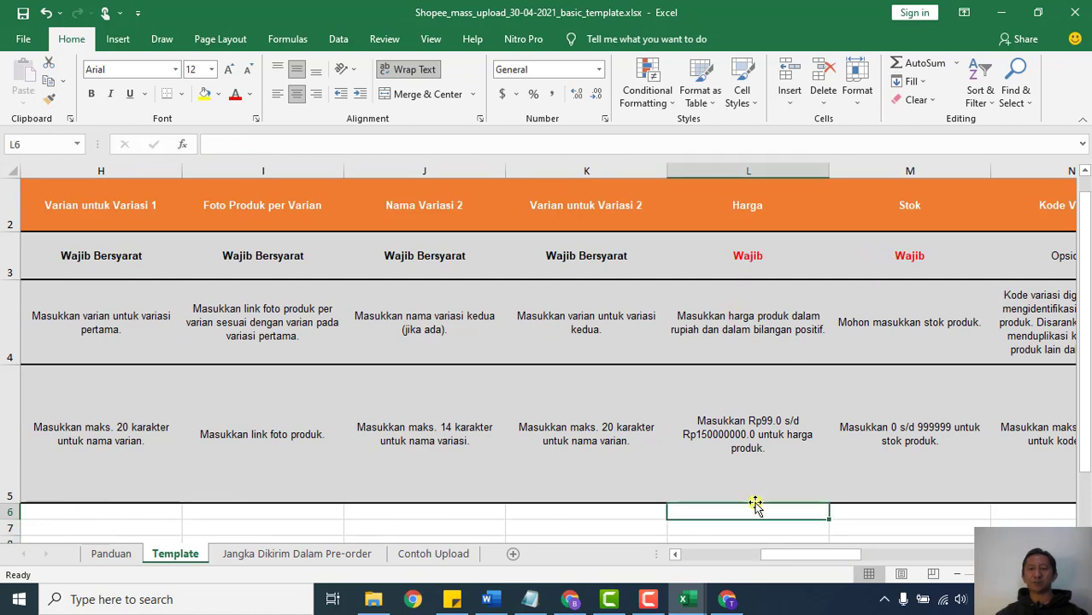
pyautogui.click(690, 599)
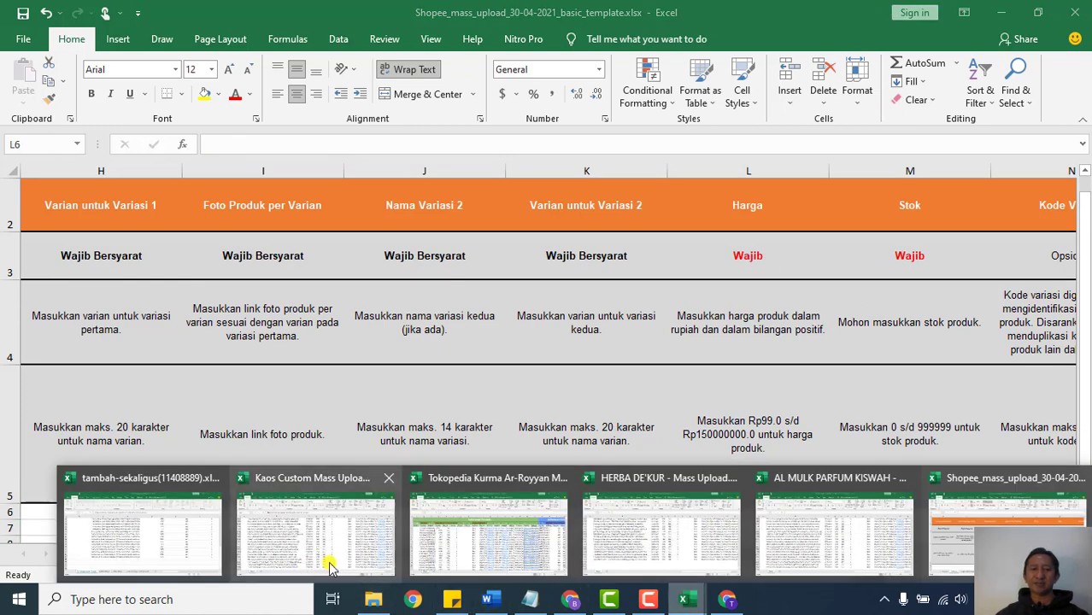
pyautogui.click(318, 540)
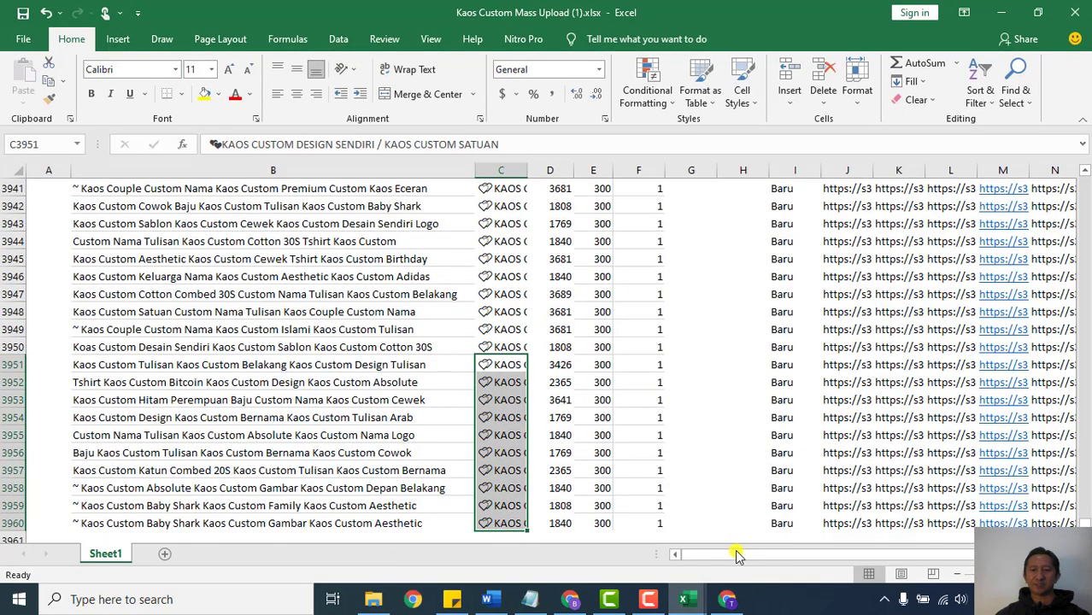
pyautogui.moveTo(739, 555); pyautogui.dragTo(849, 551)
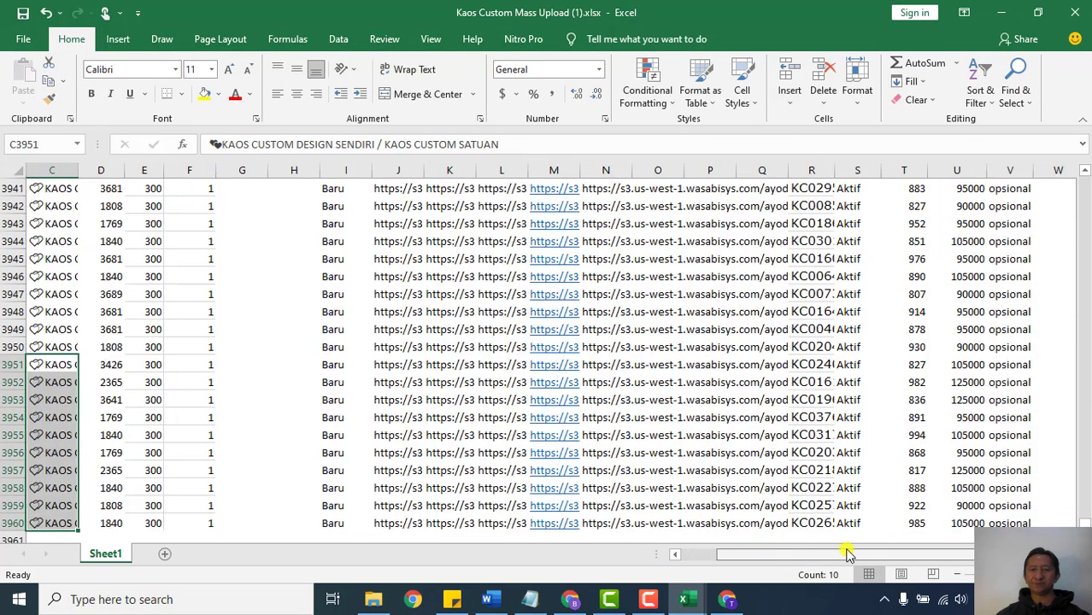
pyautogui.moveTo(961, 523); pyautogui.dragTo(959, 369)
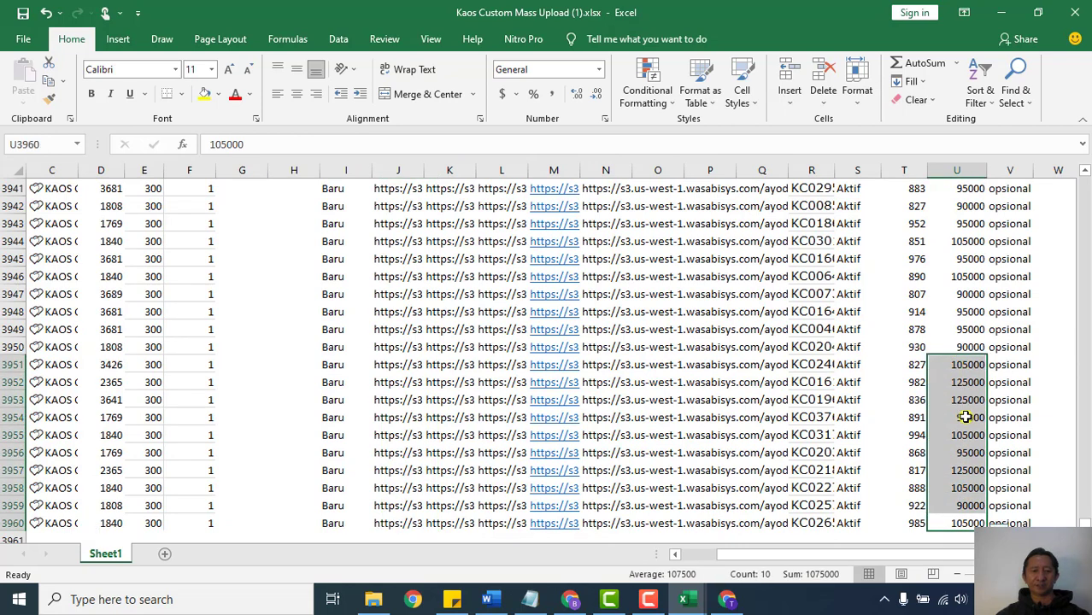
pyautogui.hotkey('ctrl', 'c')
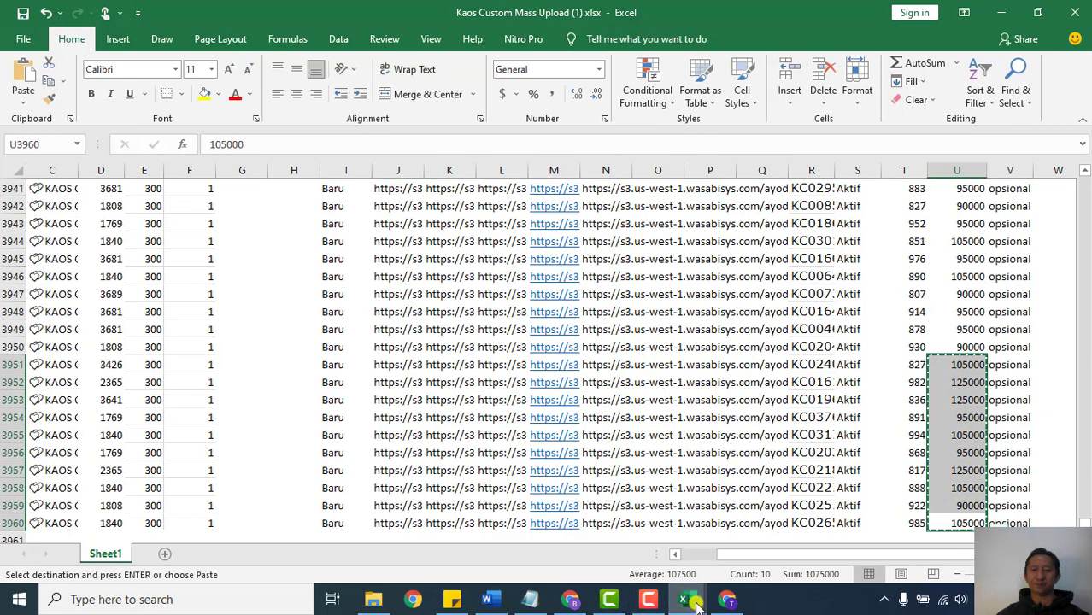
pyautogui.moveTo(696, 605)
pyautogui.click(1005, 526)
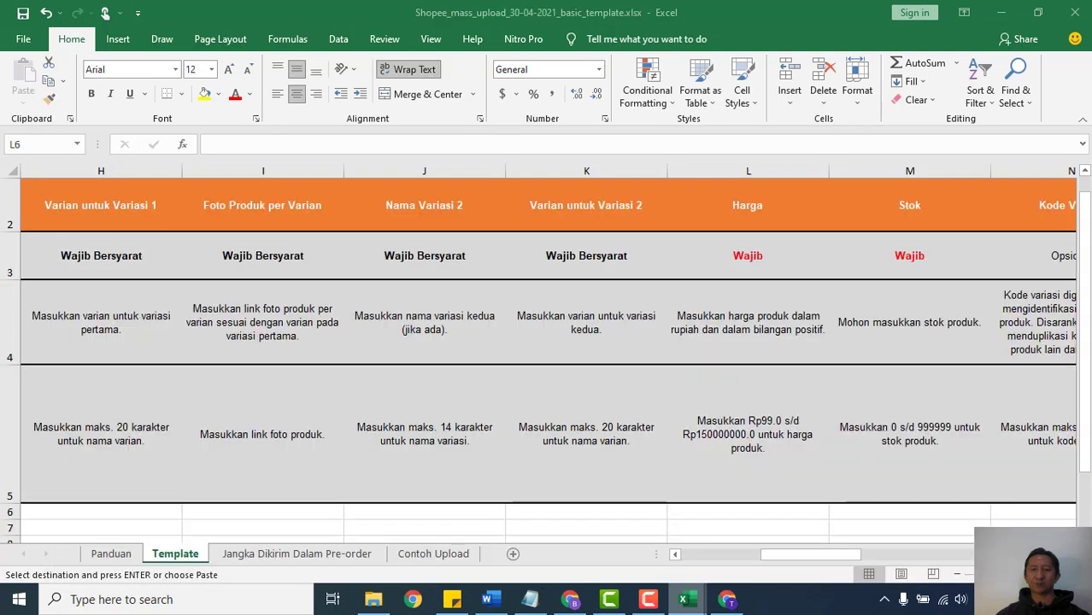
pyautogui.hotkey('ctrl', 'v')
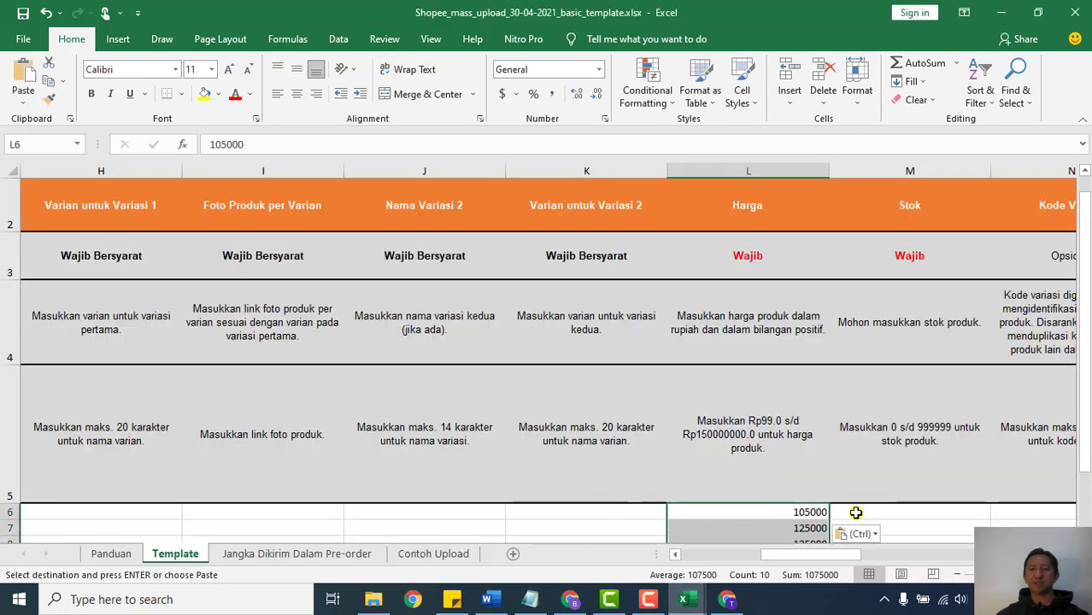
pyautogui.scroll(-1, 895, 471)
pyautogui.scroll(1, 895, 463)
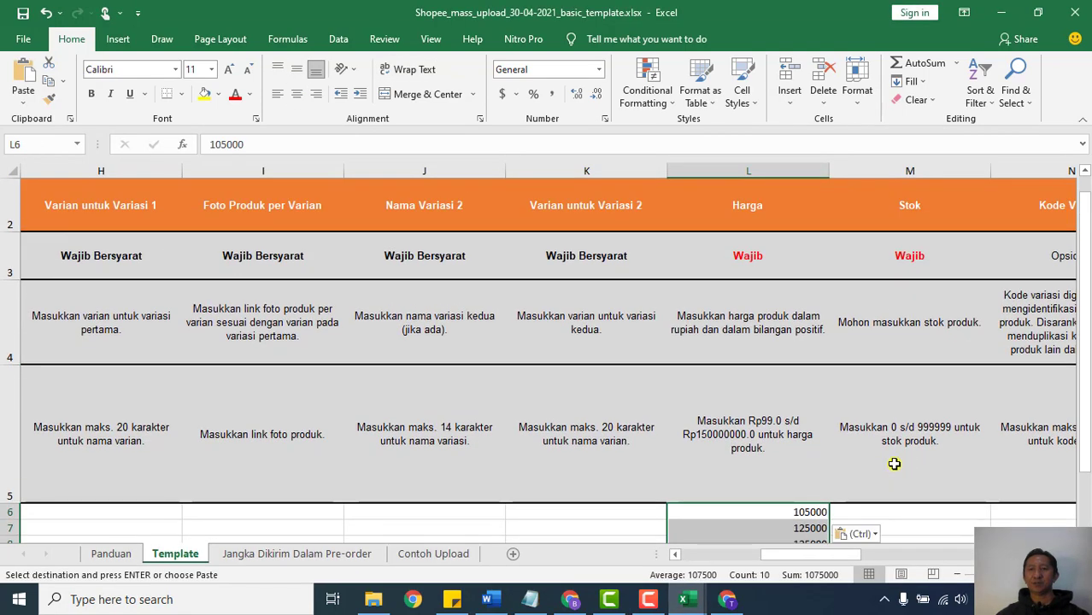
# Set Stok to 45 in M6 and fill it down through M15
pyautogui.click(918, 508)
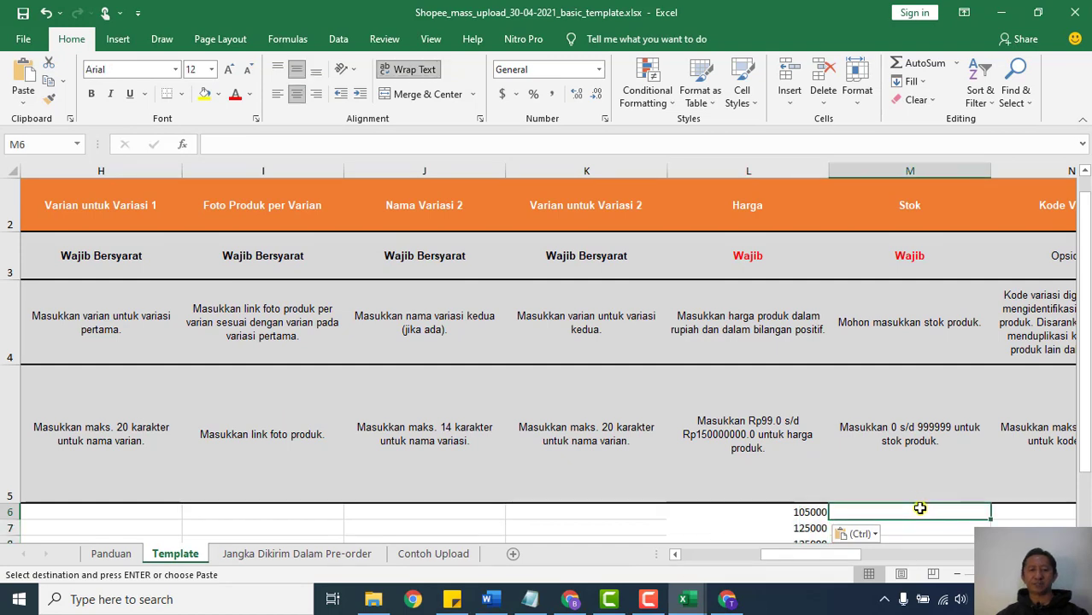
pyautogui.write('45')
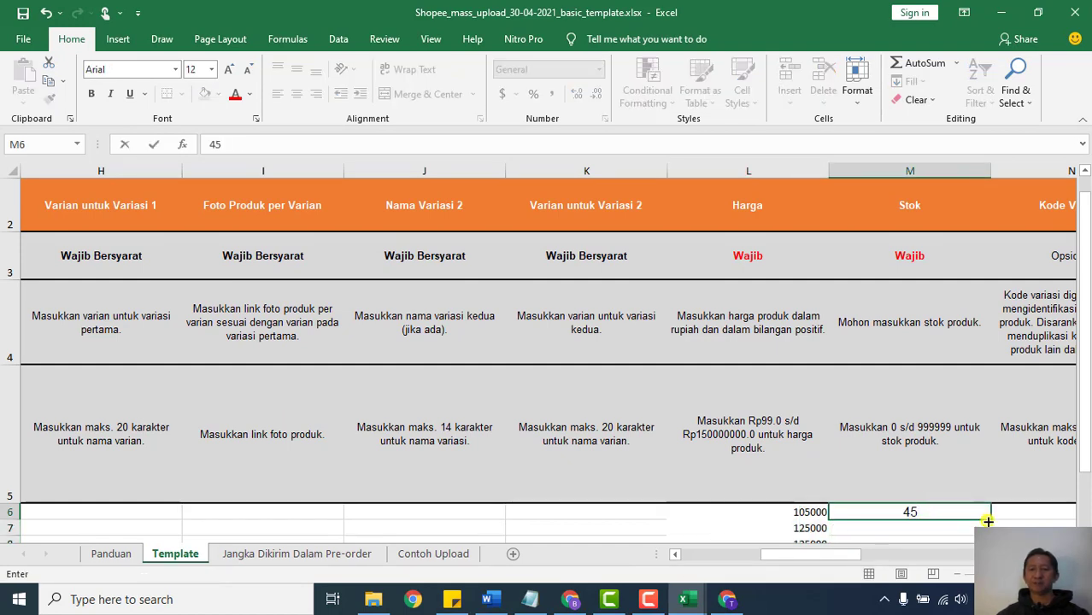
pyautogui.doubleClick(988, 519)
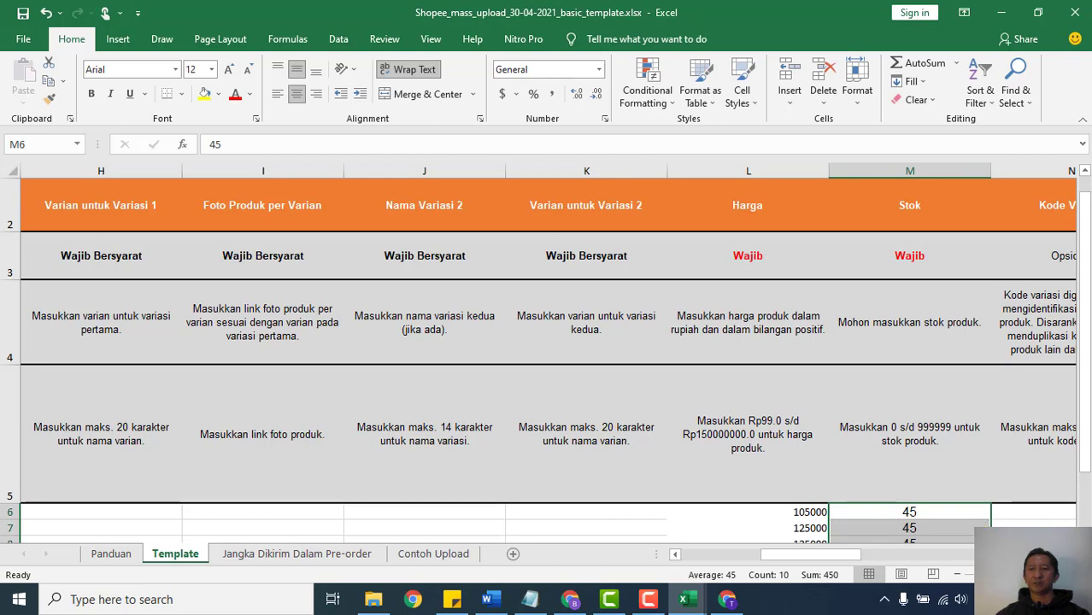
pyautogui.hscroll(2, 548, 359)
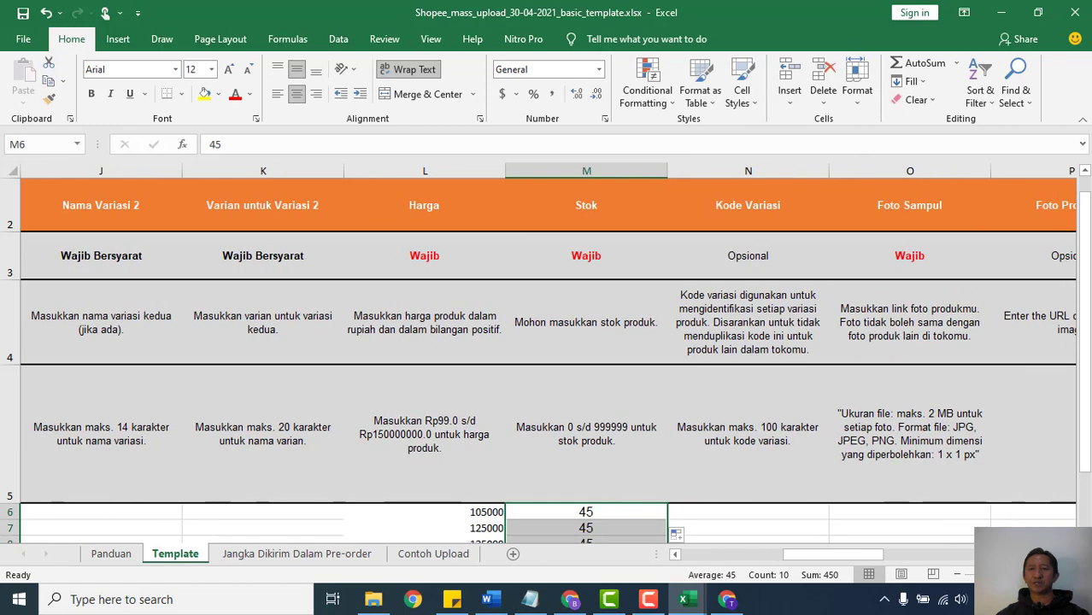
pyautogui.hscroll(1, 822, 549)
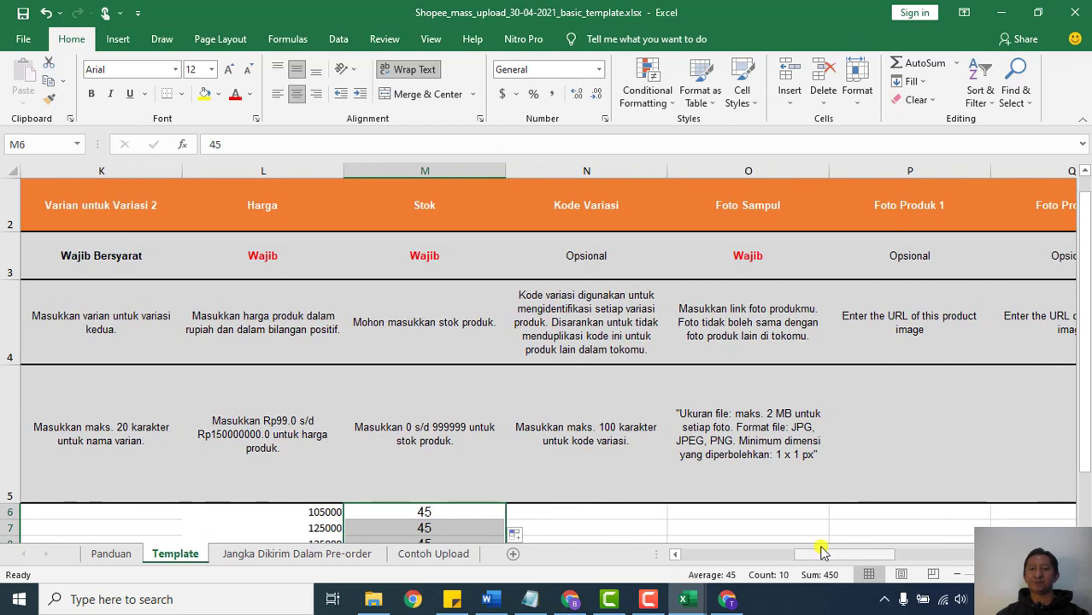
pyautogui.click(770, 511)
# Copy the main image links J3951:J3960 into Foto Sampul starting at O6
pyautogui.moveTo(689, 602)
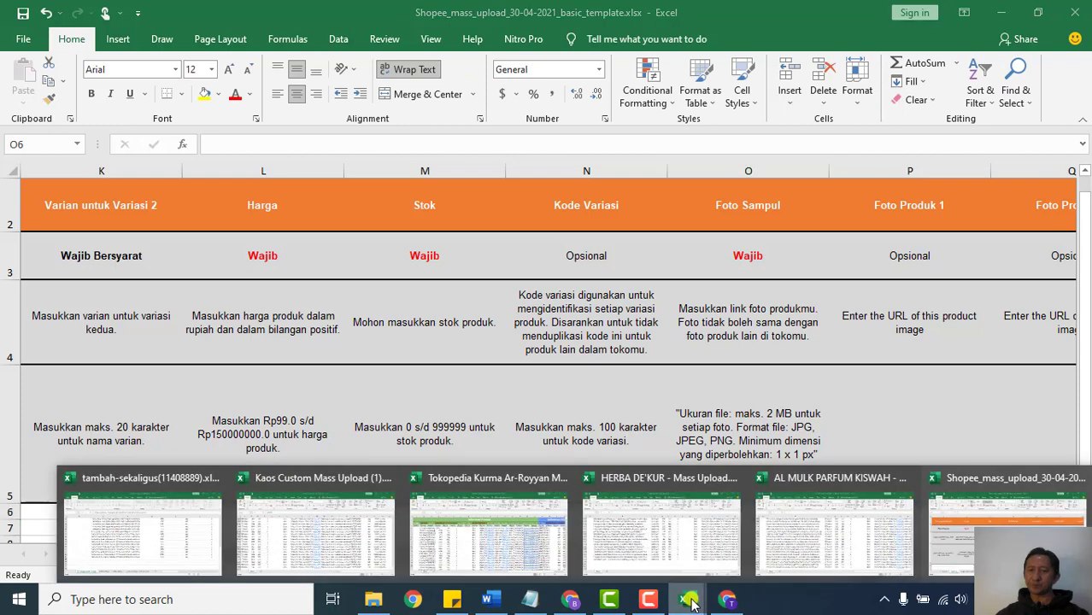
pyautogui.click(380, 565)
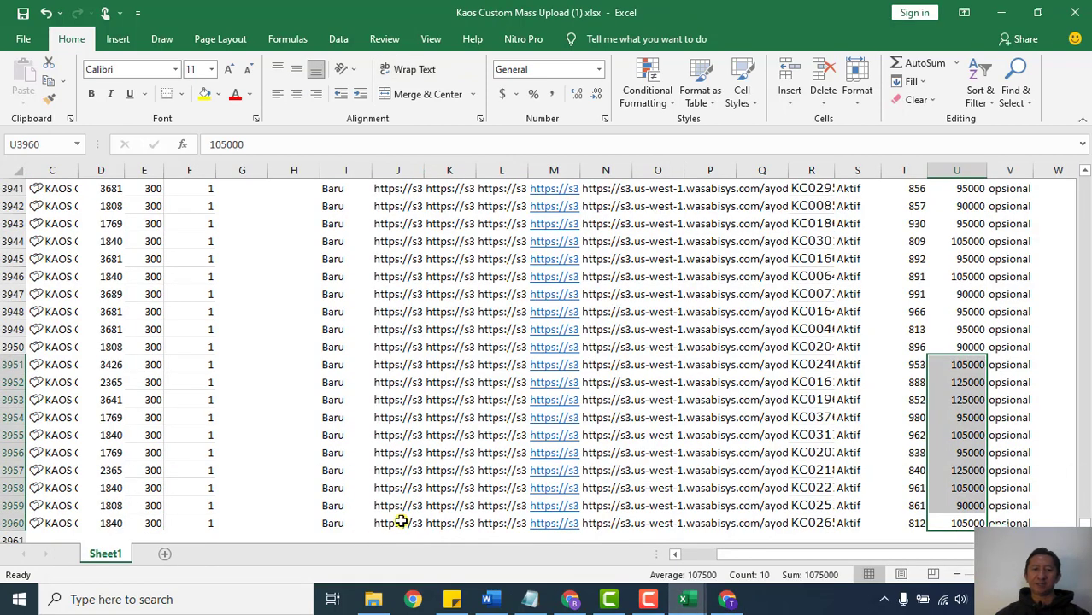
pyautogui.moveTo(391, 521); pyautogui.dragTo(373, 362)
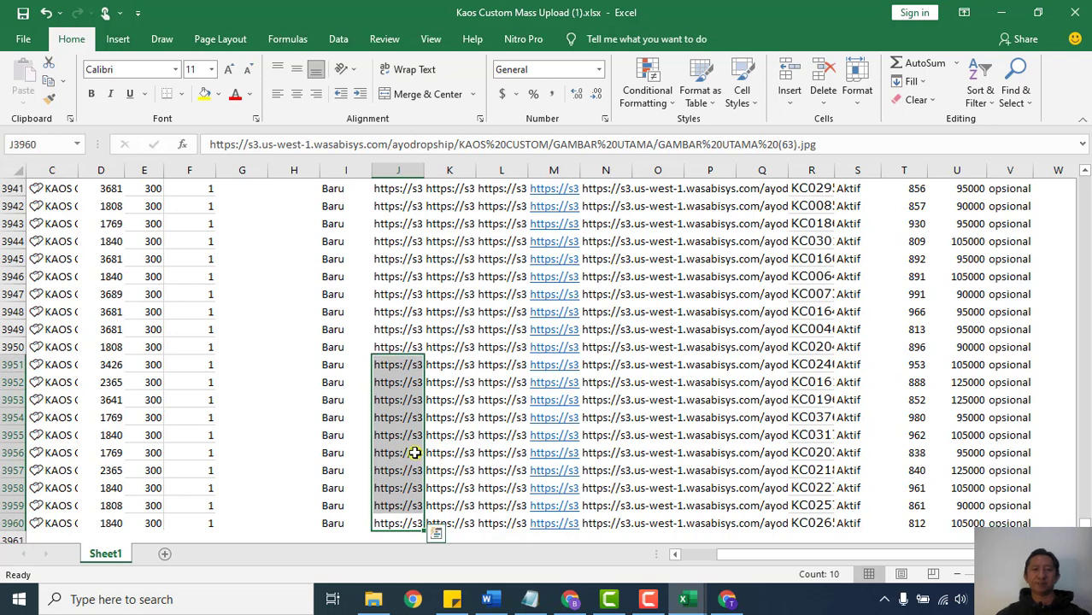
pyautogui.hotkey('ctrl', 'v')
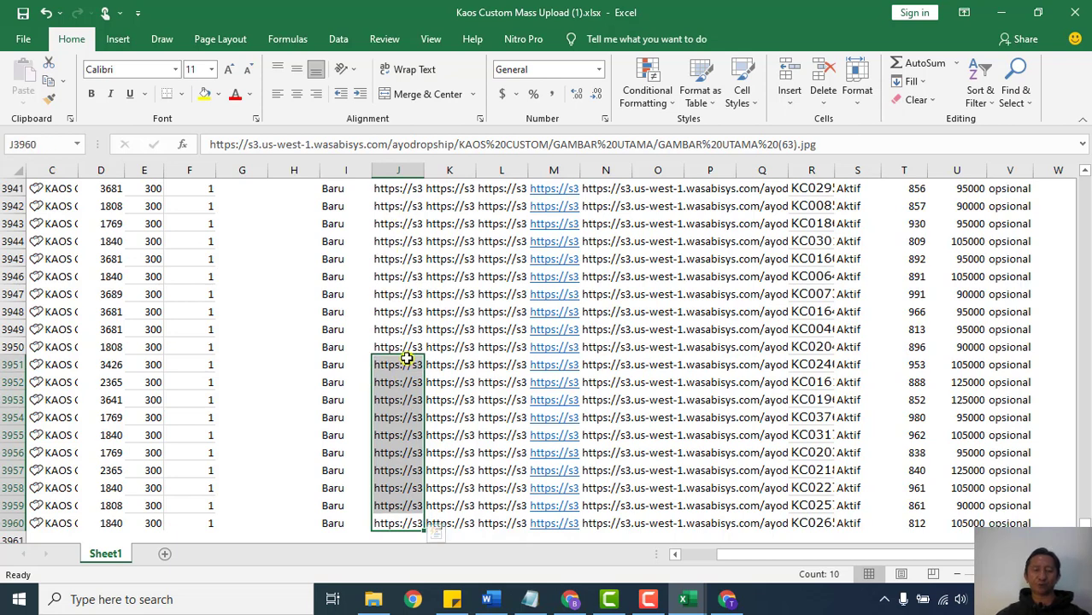
pyautogui.hotkey('ctrl', 'c')
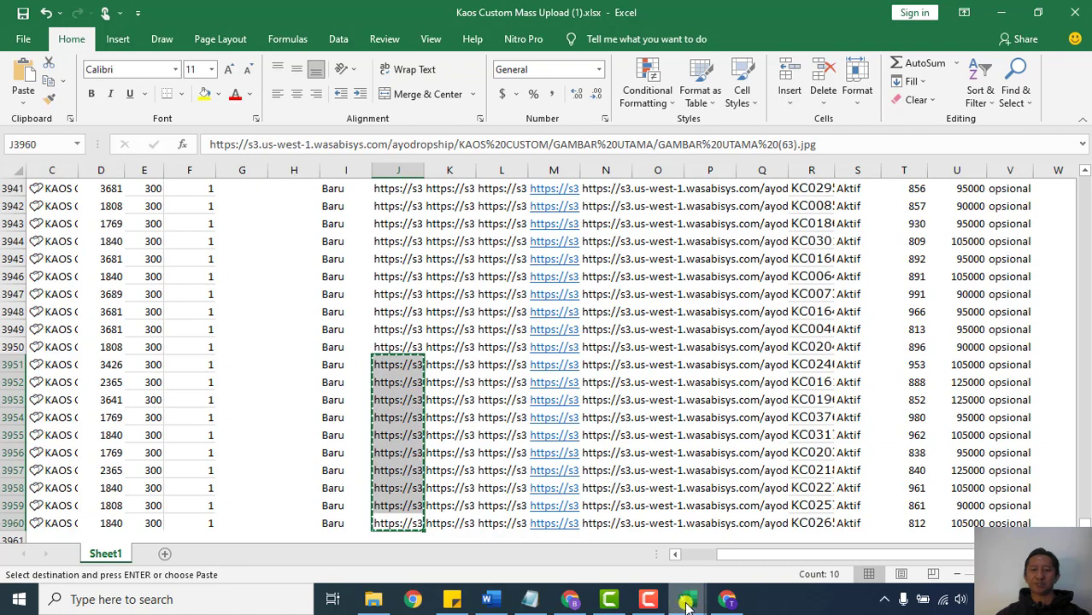
pyautogui.moveTo(684, 603)
pyautogui.click(983, 526)
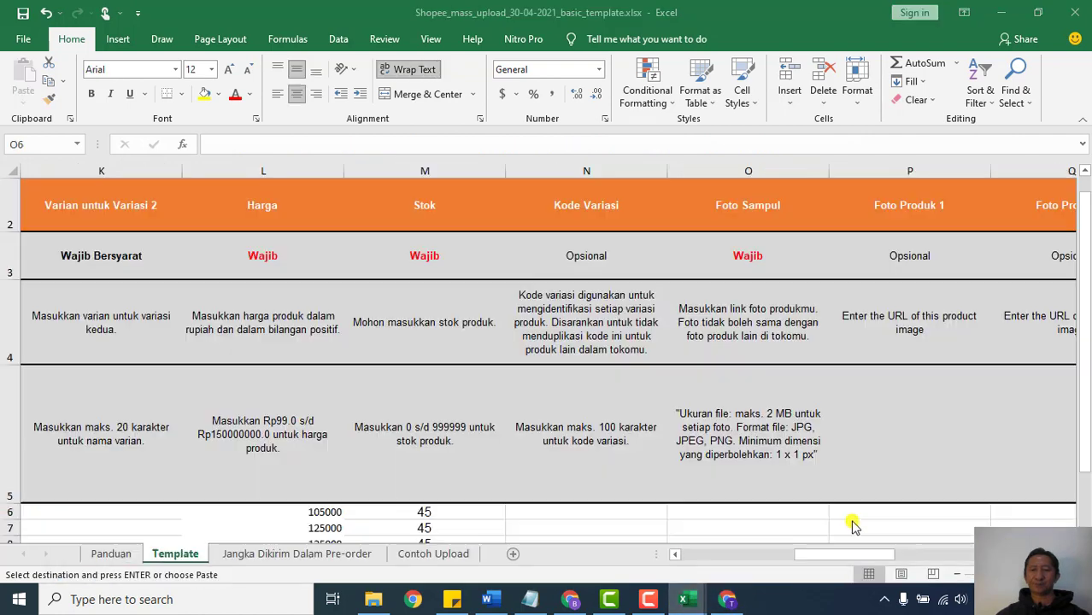
pyautogui.hotkey('ctrl', 'v')
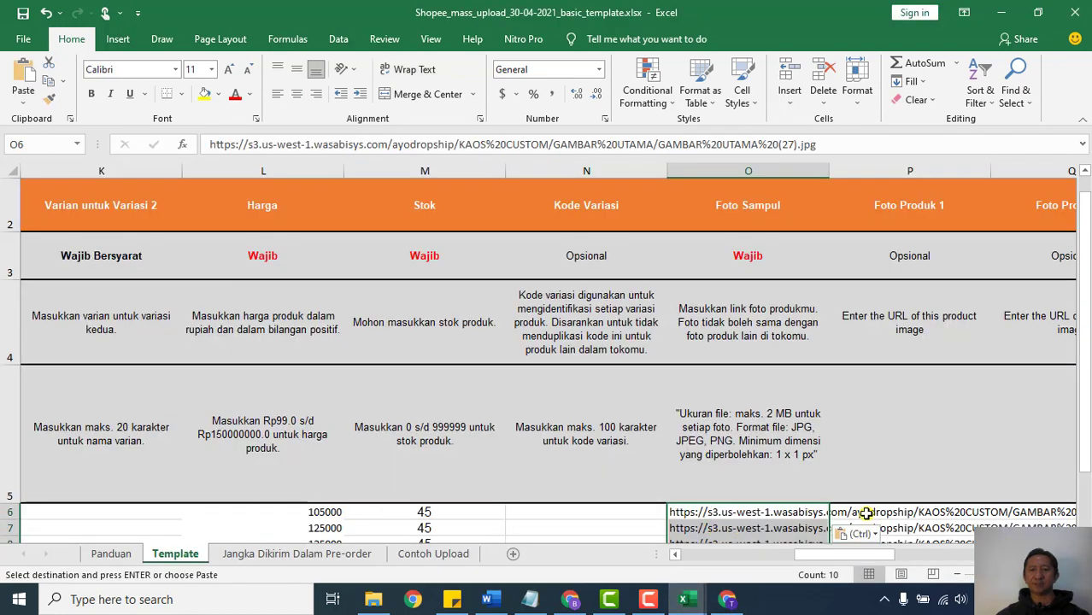
pyautogui.scroll(-1, 866, 509)
# Copy the extra image links K3951:N3960 into Foto Produk 1–4 starting at P6
pyautogui.click(874, 325)
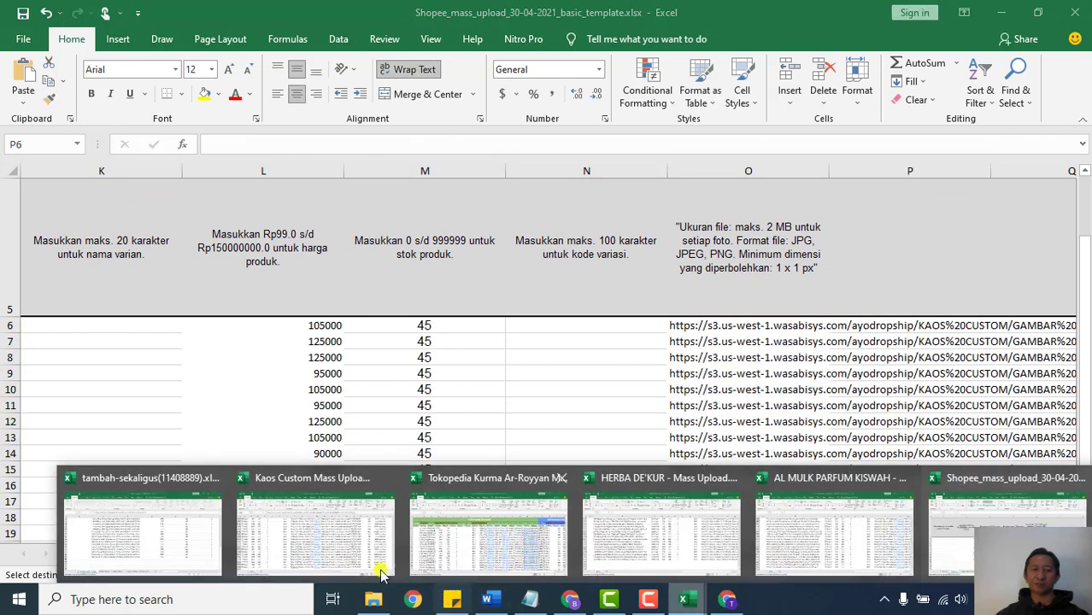
pyautogui.click(380, 560)
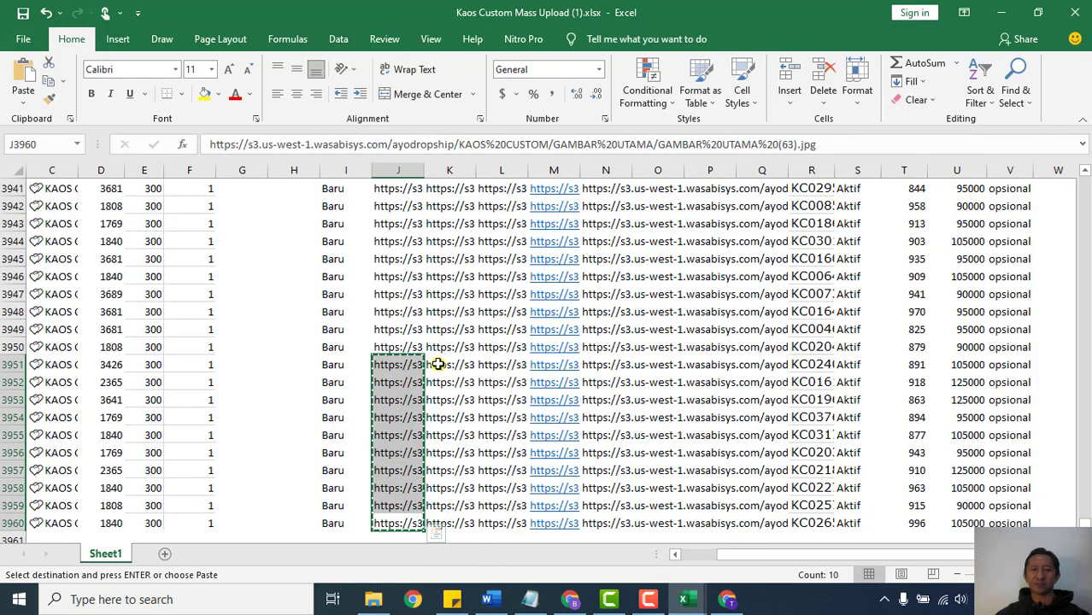
pyautogui.moveTo(440, 366); pyautogui.dragTo(621, 526)
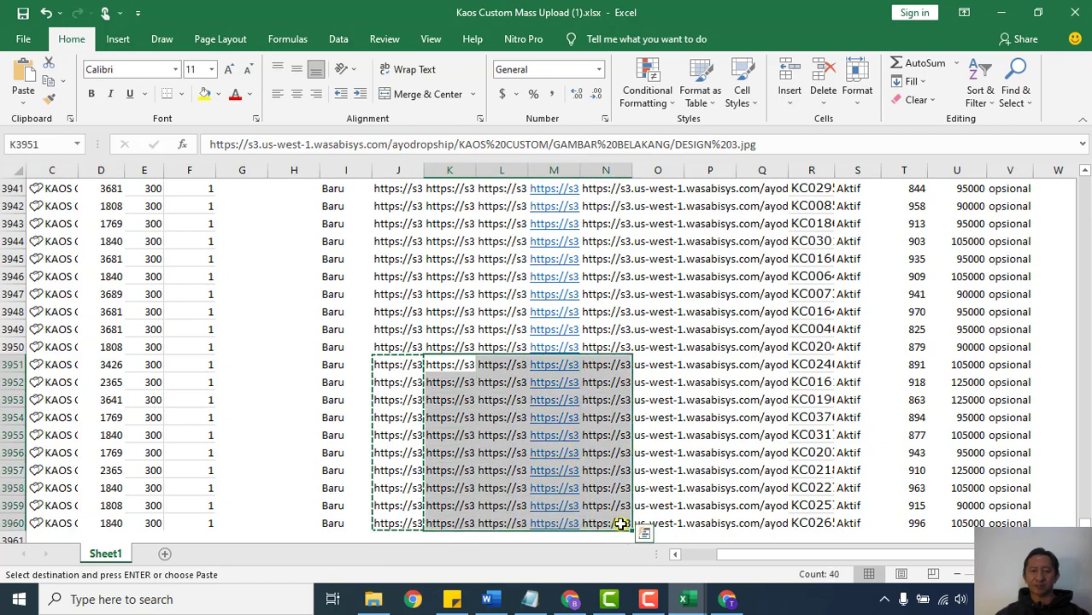
pyautogui.hotkey('ctrl', 'v')
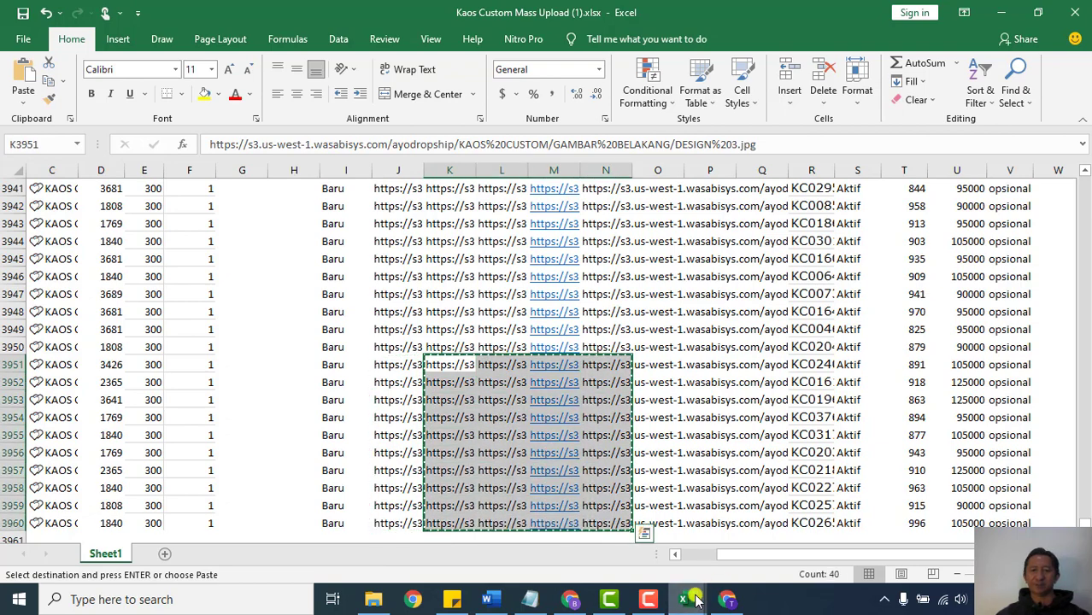
pyautogui.moveTo(688, 598)
pyautogui.click(971, 552)
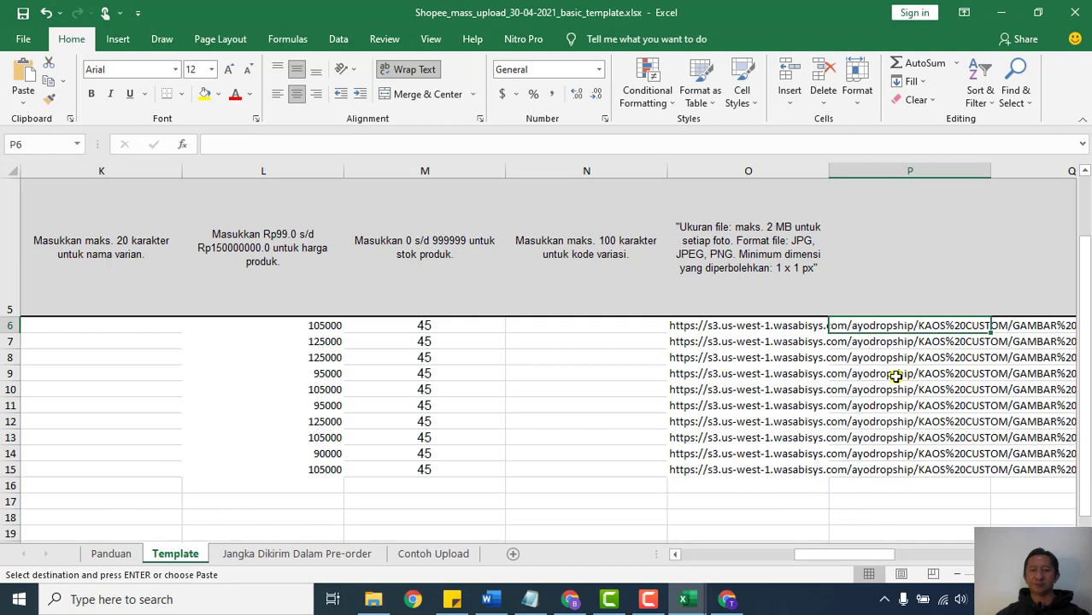
pyautogui.hotkey('ctrl', 'v')
pyautogui.moveTo(887, 558); pyautogui.dragTo(944, 554)
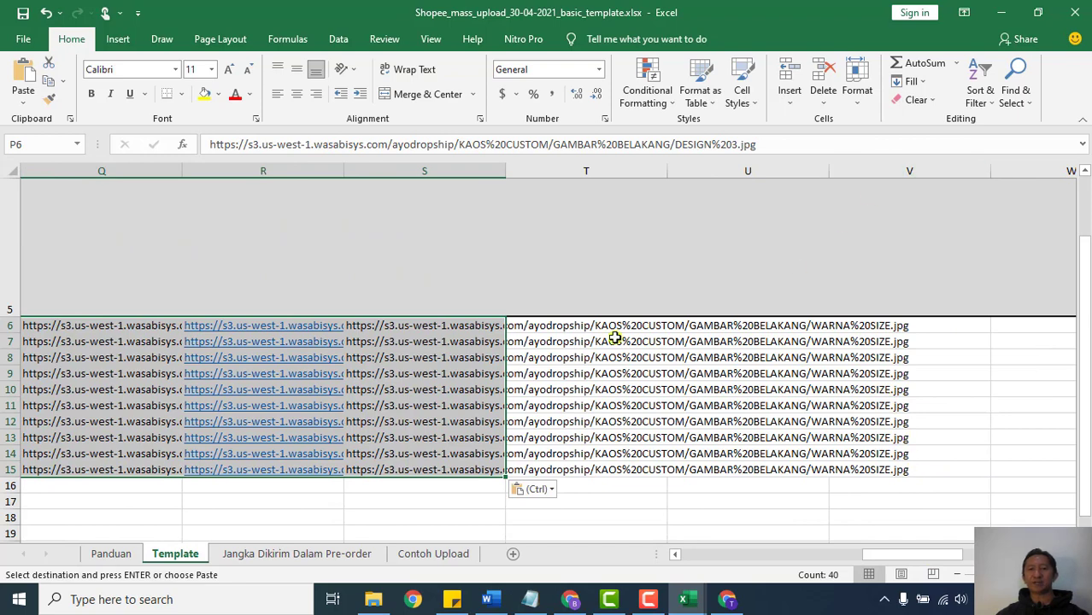
pyautogui.scroll(1, 650, 382)
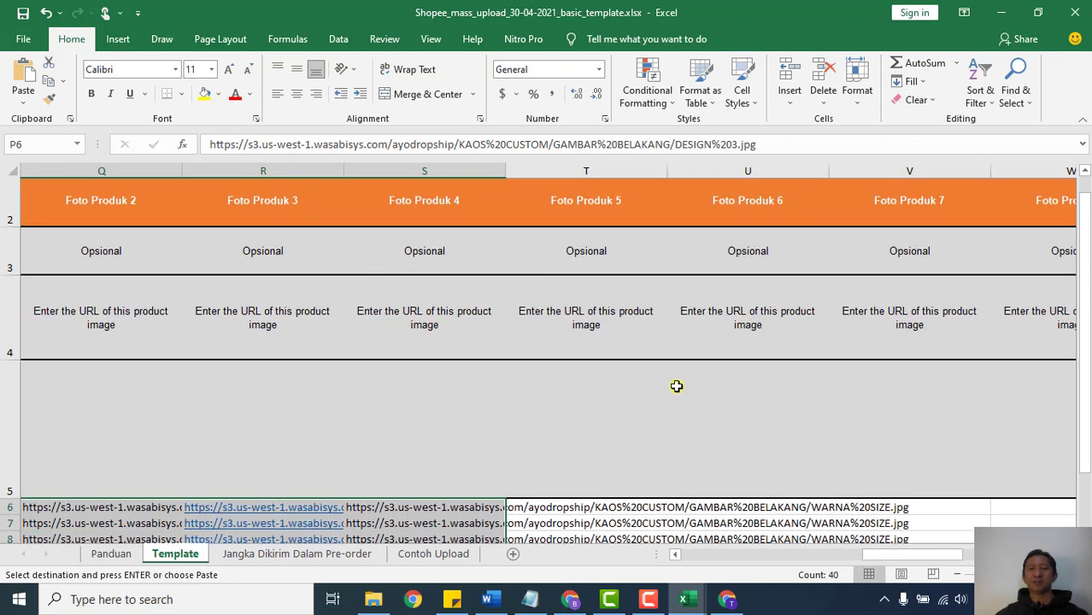
pyautogui.moveTo(932, 562); pyautogui.dragTo(943, 561)
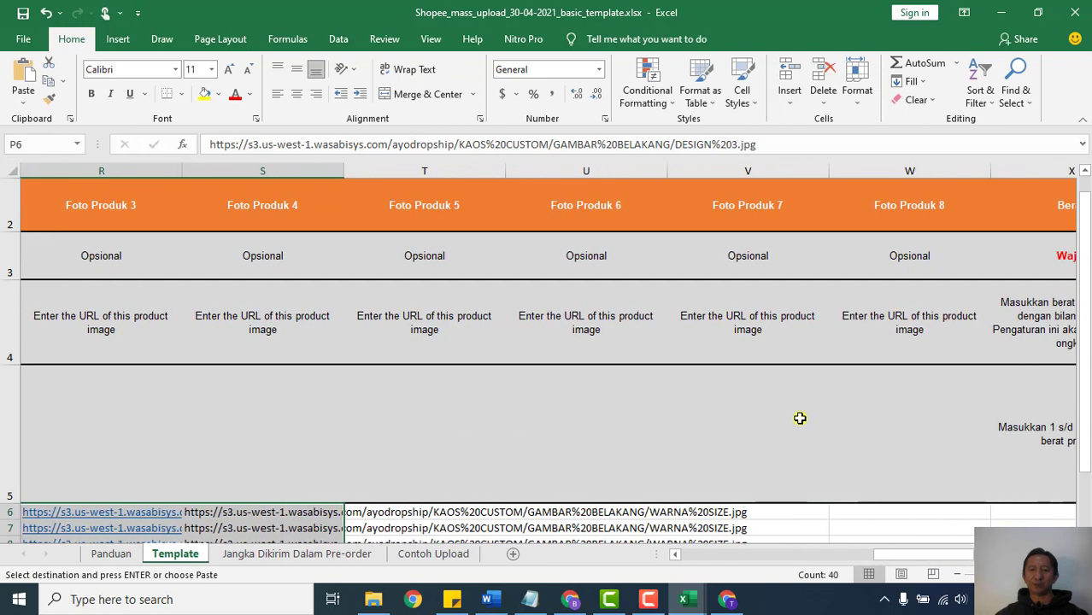
pyautogui.scroll(-1, 799, 418)
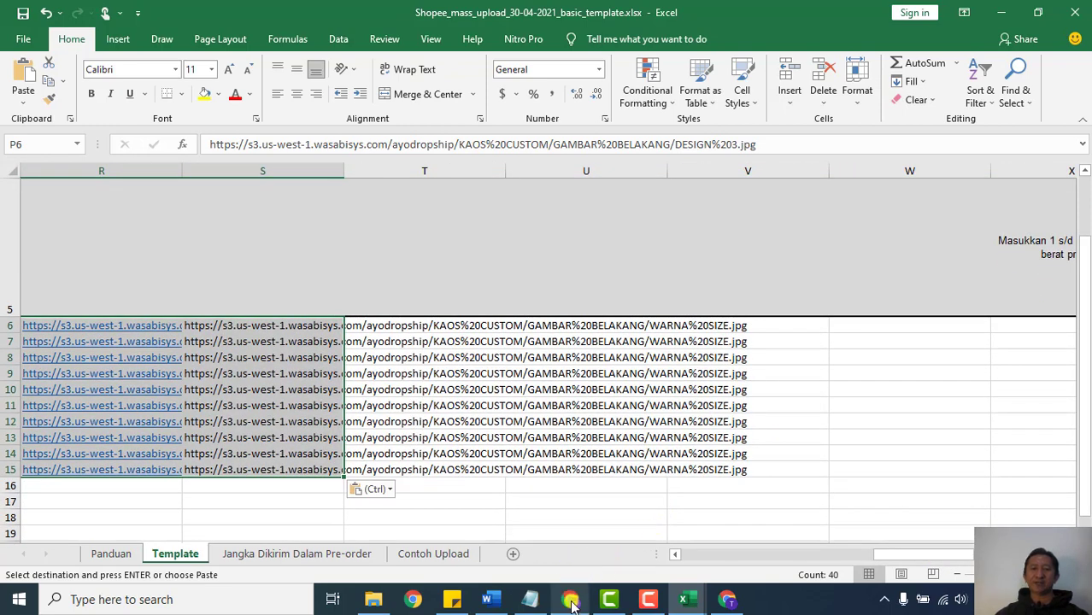
# In Google Drive, open the KAOS CUSTOM > GAMBAR BELAKANG folder
pyautogui.click(570, 599)
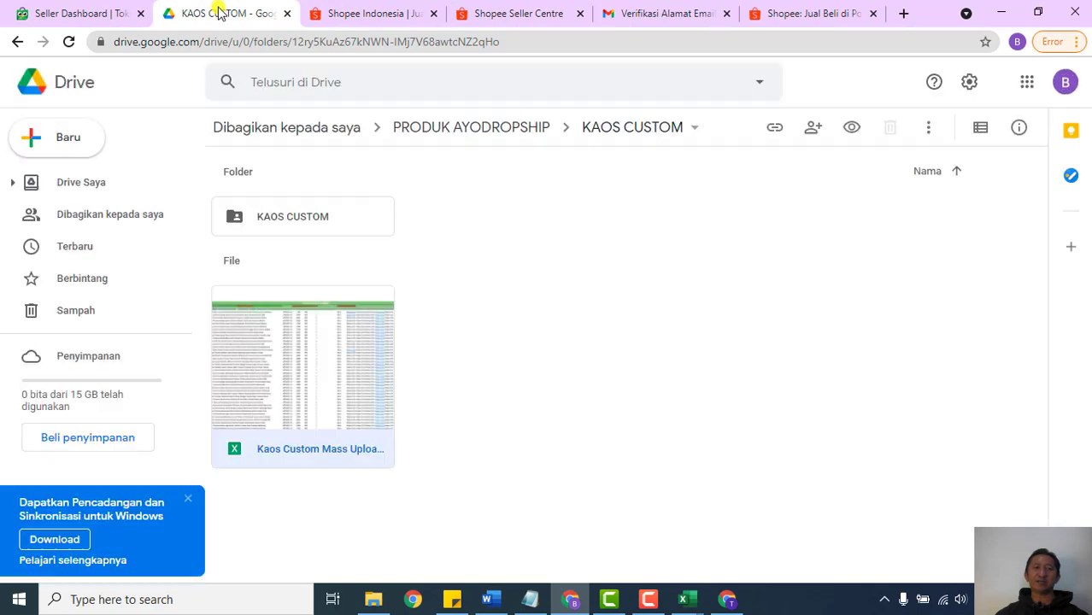
pyautogui.doubleClick(314, 218)
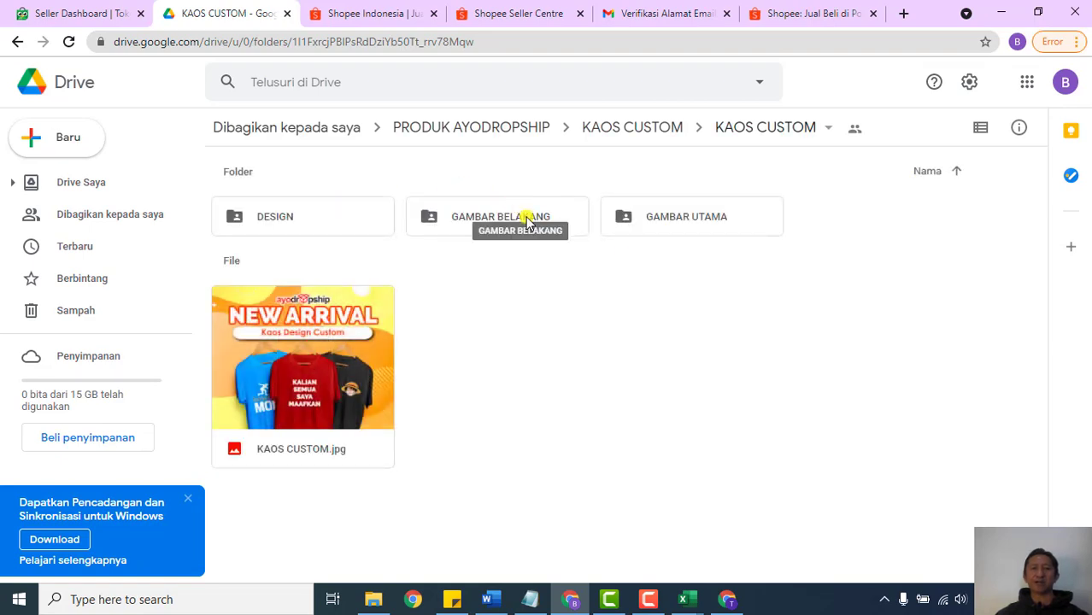
pyautogui.doubleClick(528, 219)
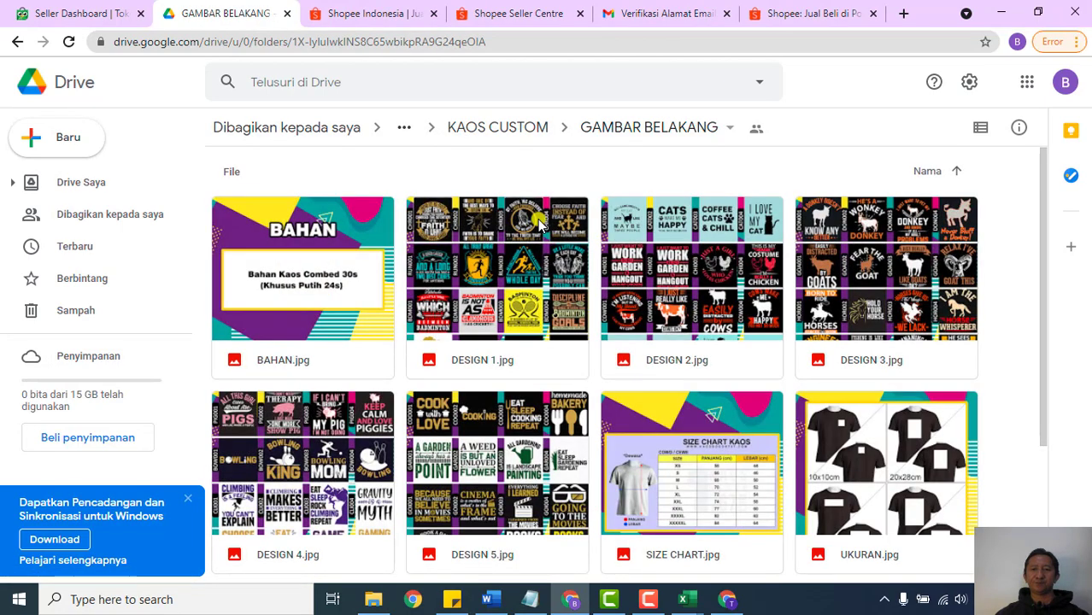
pyautogui.scroll(-2, 580, 388)
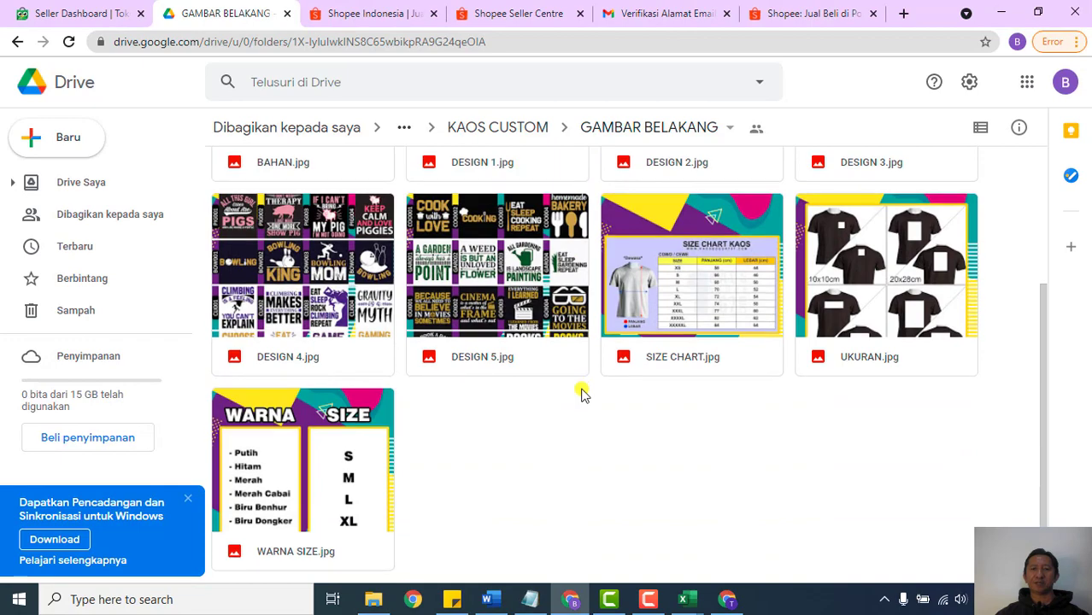
pyautogui.scroll(2, 582, 390)
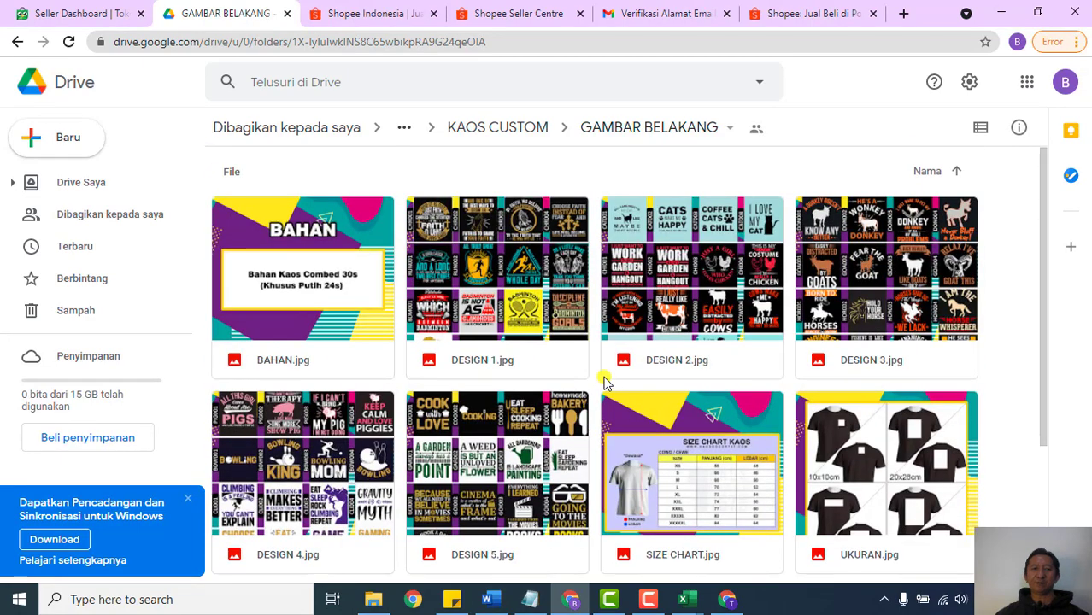
pyautogui.scroll(-2, 604, 379)
pyautogui.scroll(2, 607, 378)
pyautogui.scroll(-2, 590, 393)
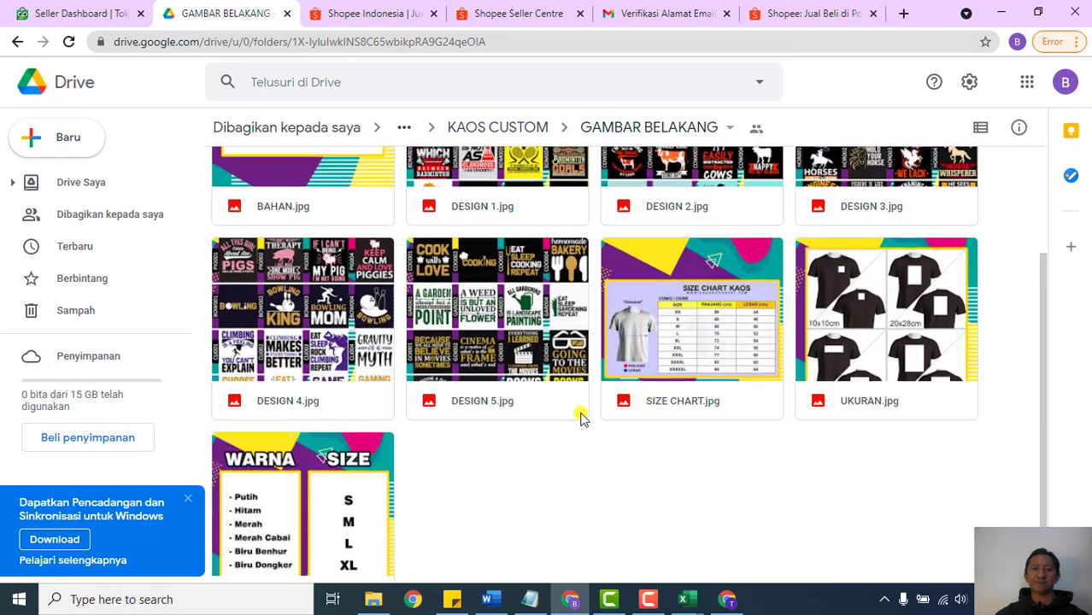
# Copy the share link of DESIGN 4.jpg and bring the Excel workbooks back up
pyautogui.rightClick(359, 223)
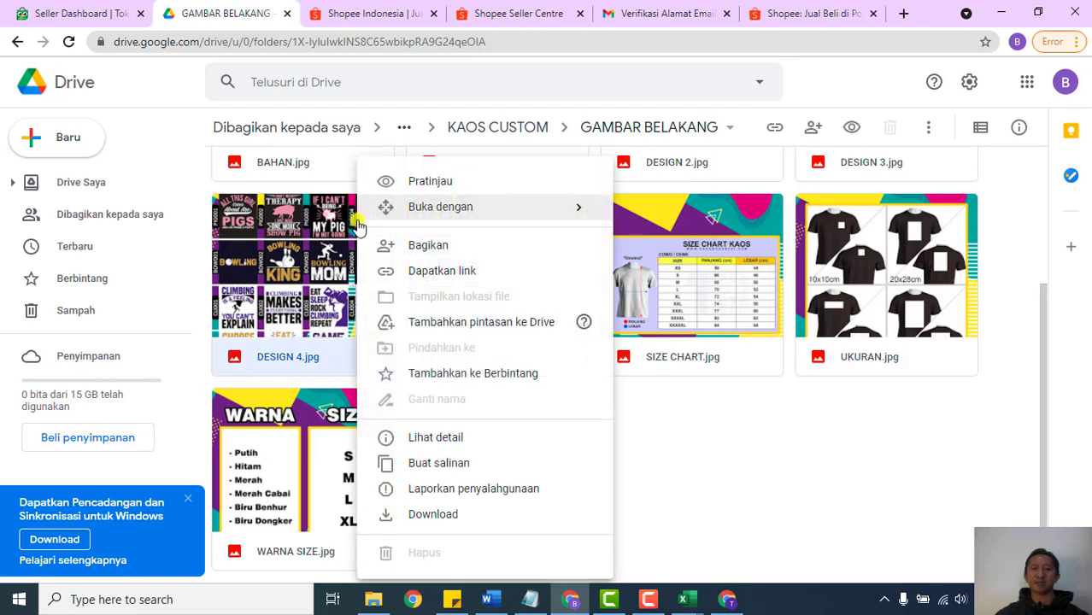
pyautogui.click(453, 274)
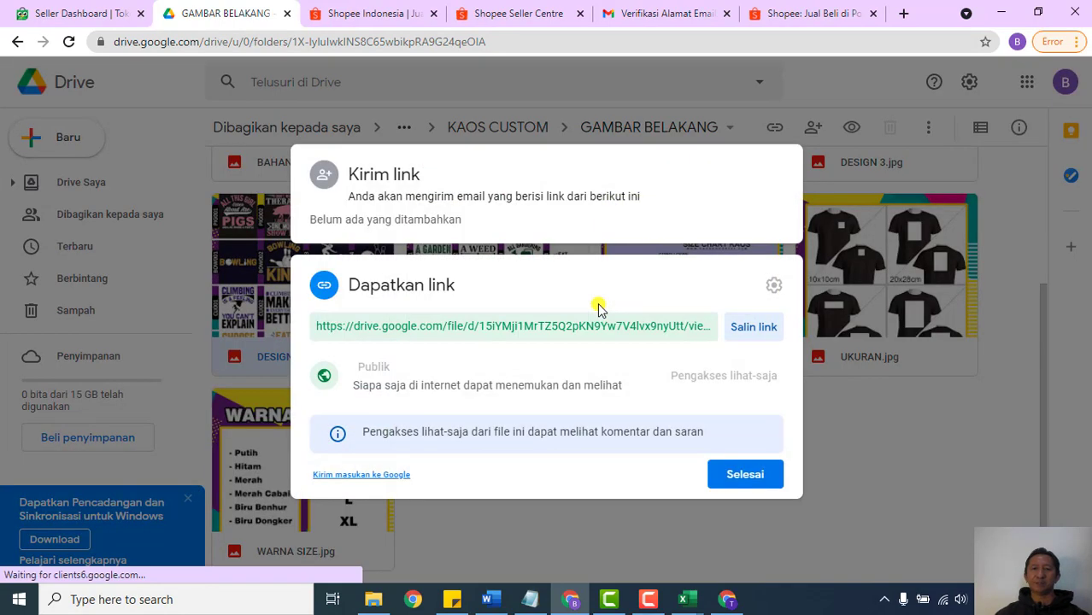
pyautogui.click(746, 336)
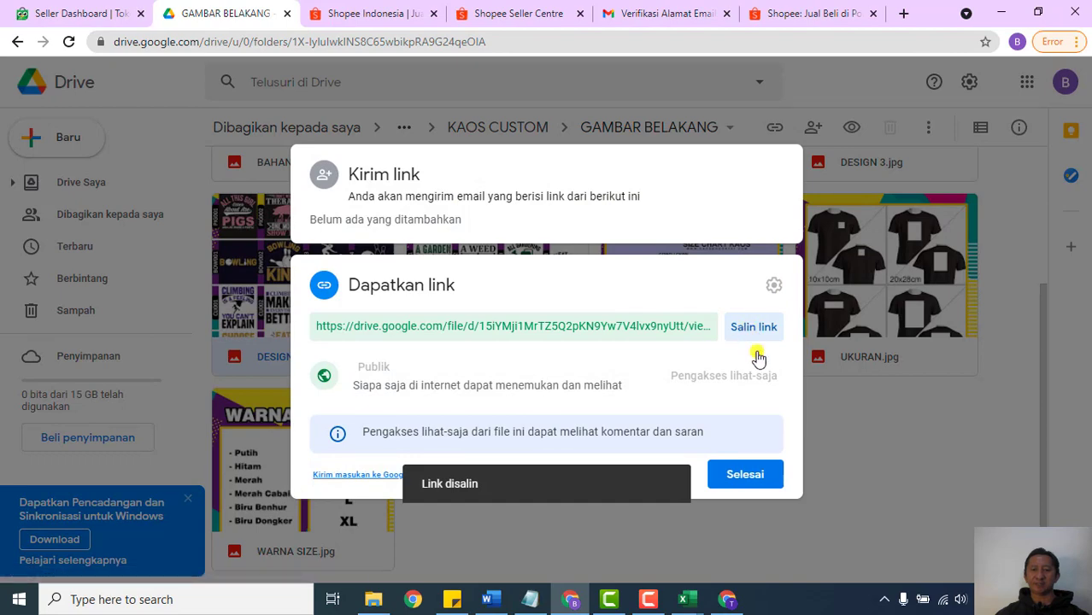
pyautogui.click(701, 604)
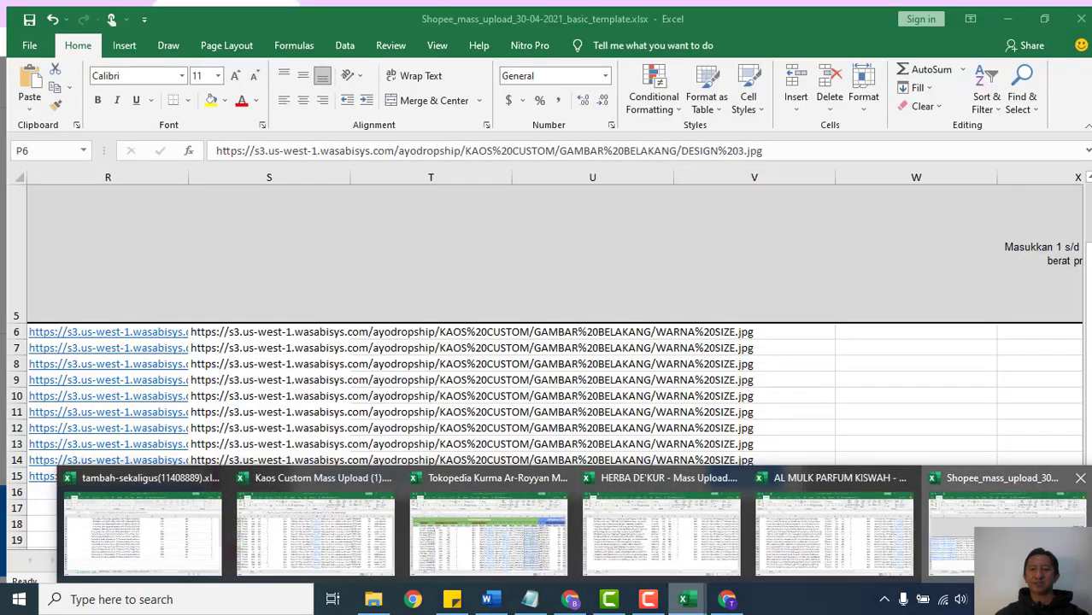
# Paste the DESIGN 4 Google Drive link into T6, fill it to T15, and unwrap it
pyautogui.click(902, 556)
pyautogui.click(375, 327)
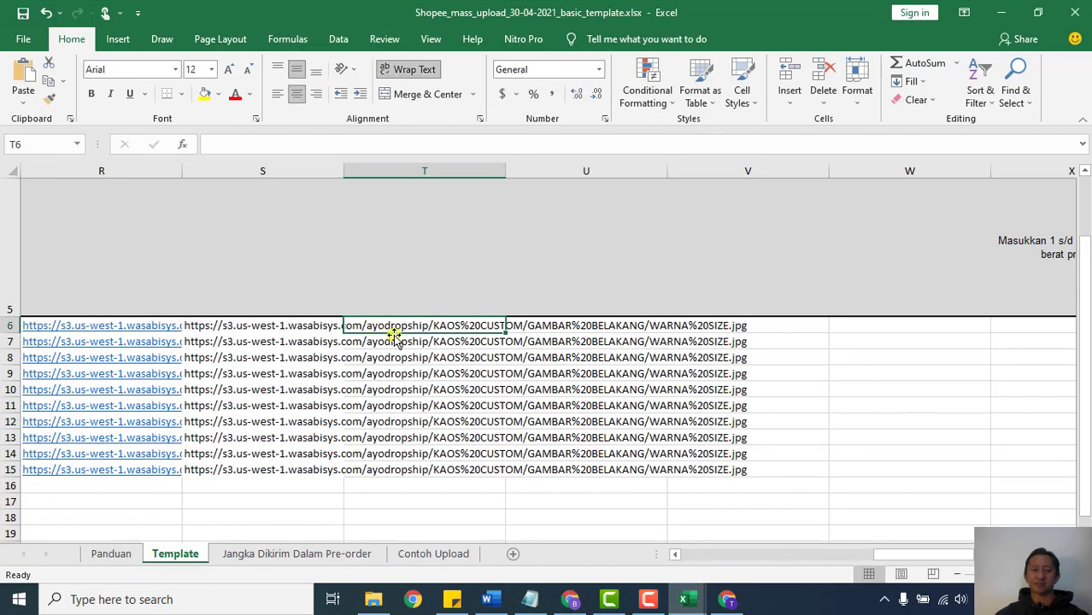
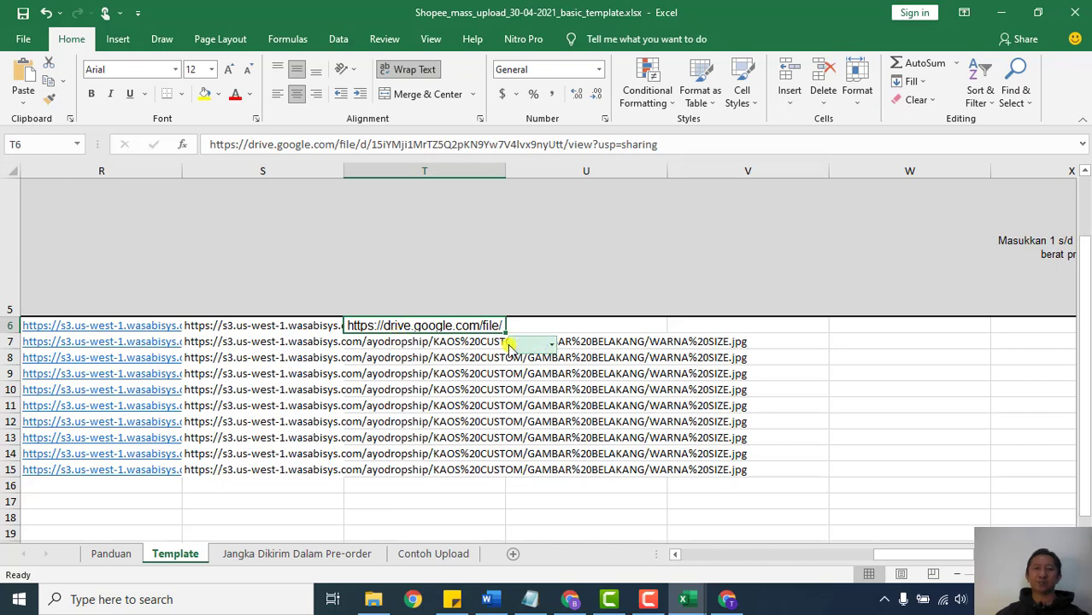
pyautogui.doubleClick(504, 334)
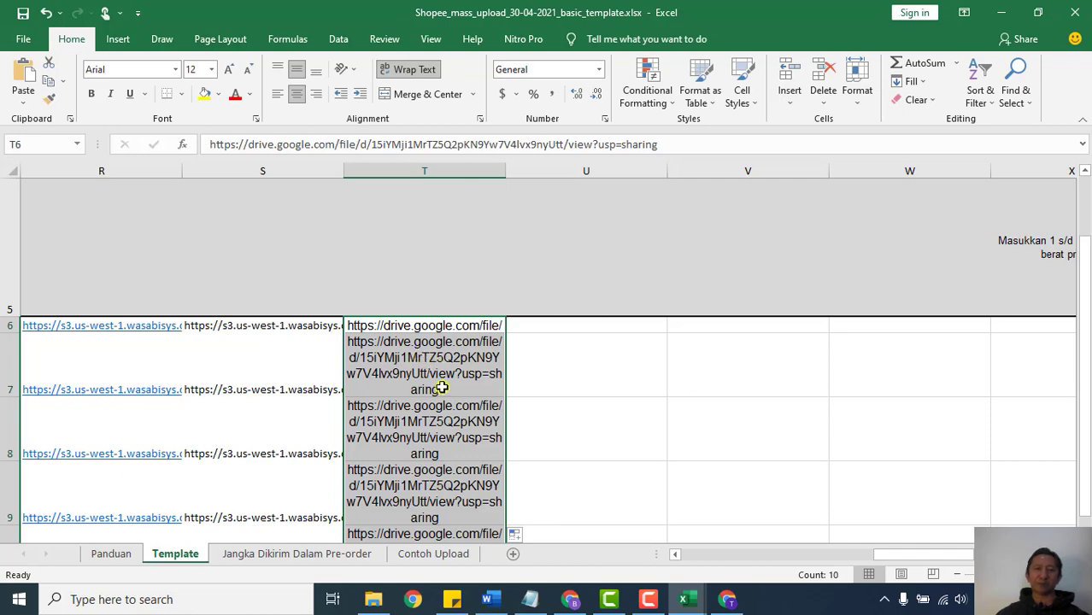
pyautogui.click(418, 71)
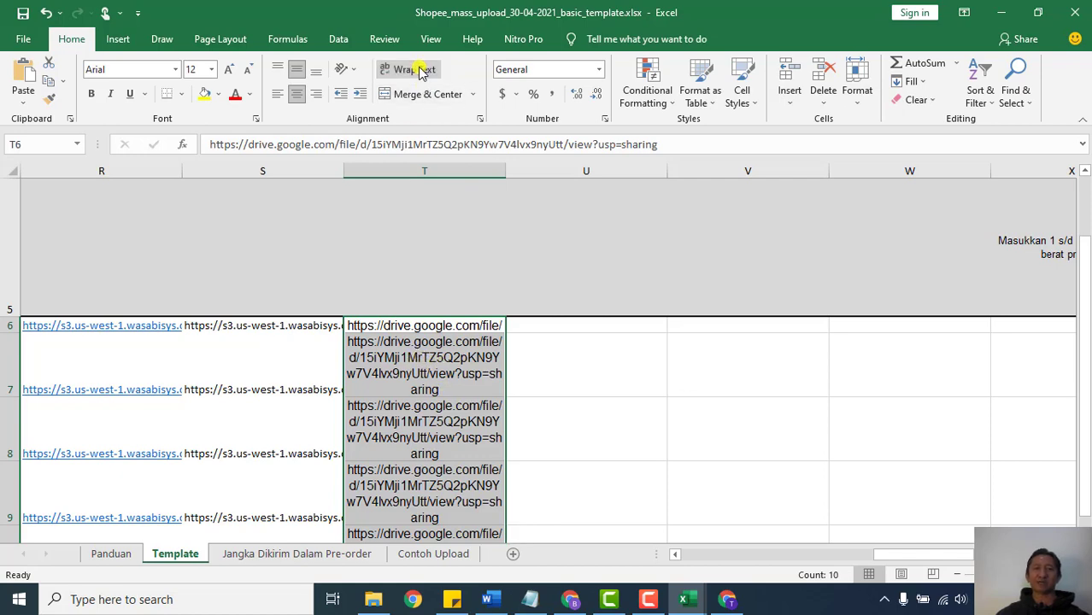
pyautogui.scroll(1, 636, 383)
pyautogui.scroll(1, 636, 383)
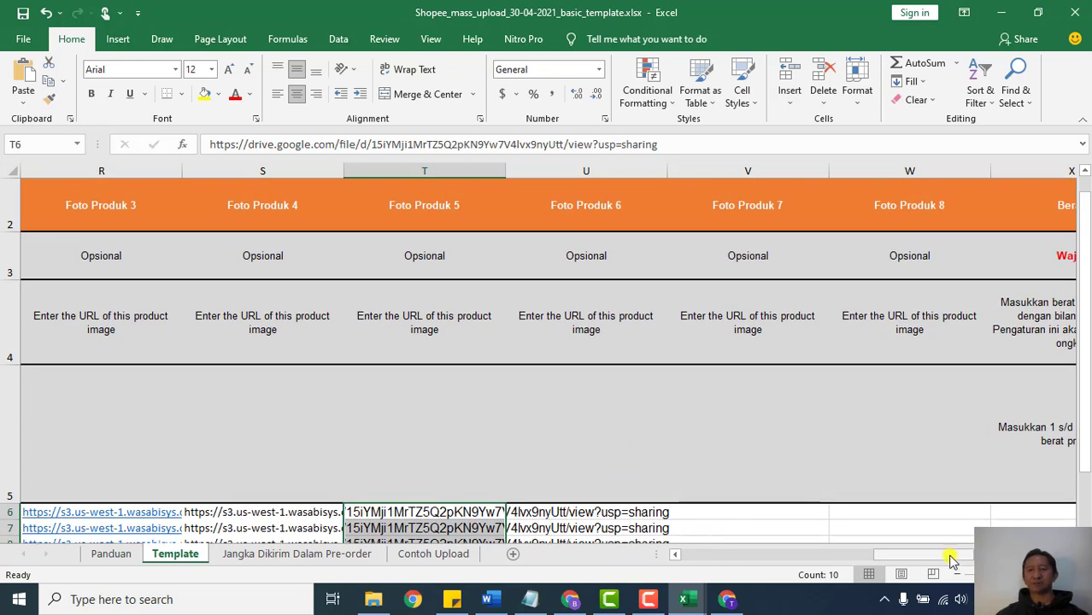
pyautogui.moveTo(951, 560); pyautogui.dragTo(997, 560)
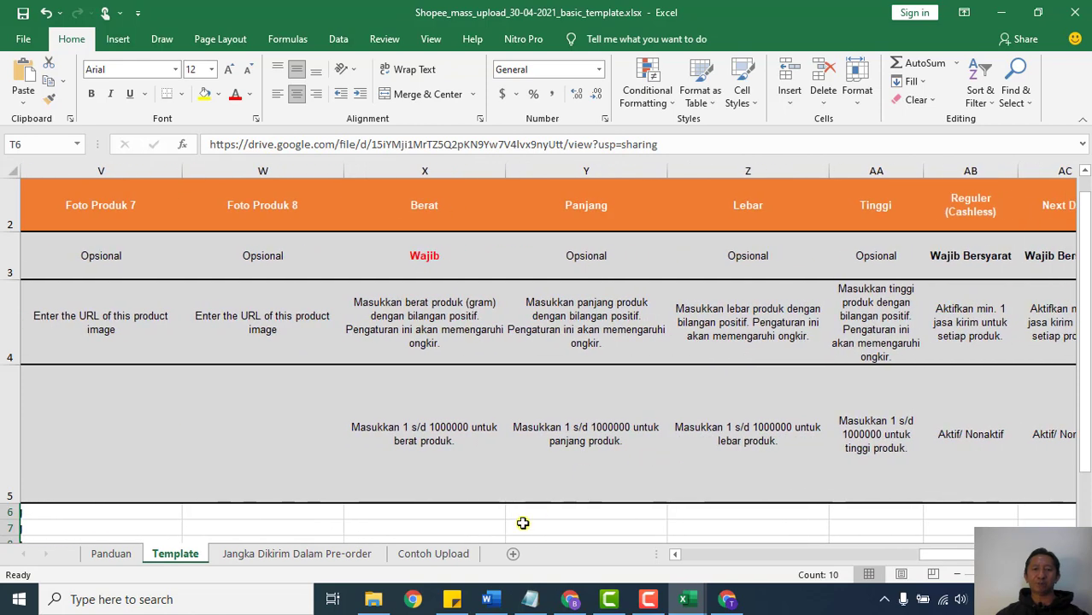
# Enter weight 300 in X6 and fill it down column X to row 15
pyautogui.click(443, 513)
pyautogui.moveTo(684, 596)
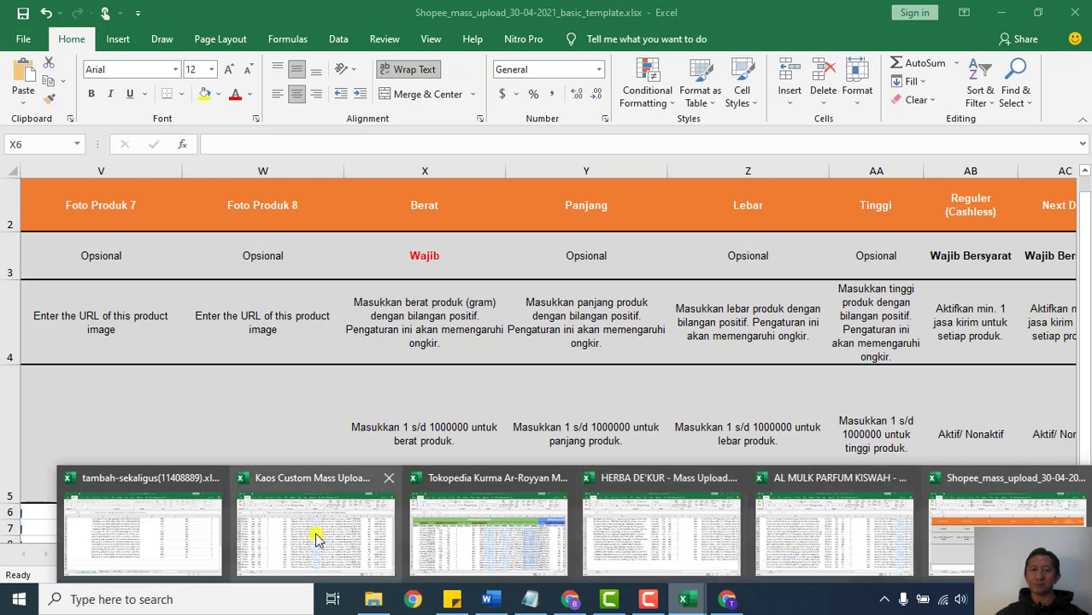
pyautogui.click(311, 541)
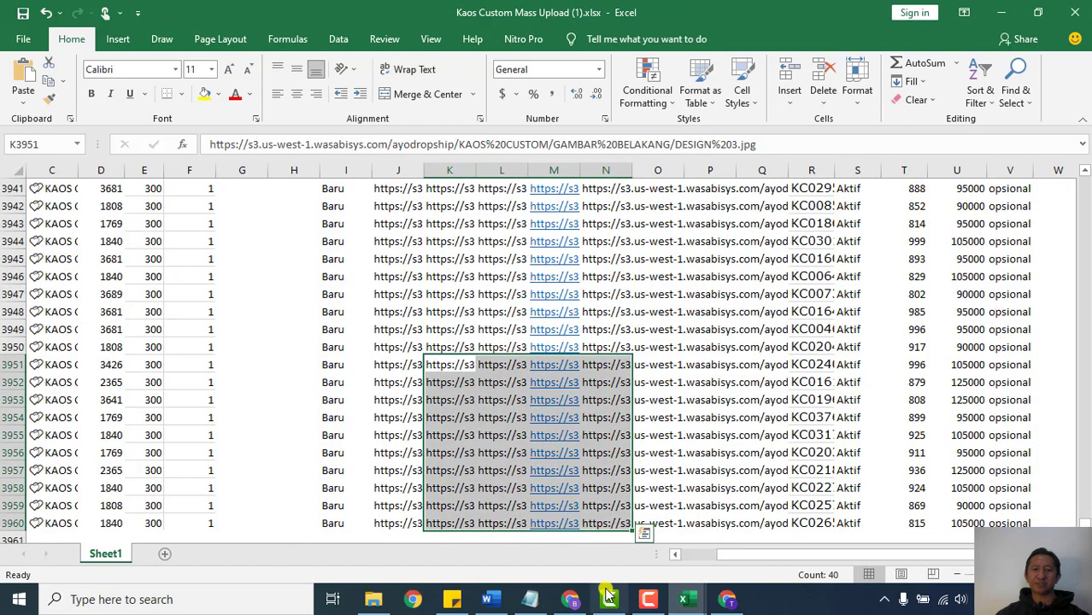
pyautogui.click(684, 599)
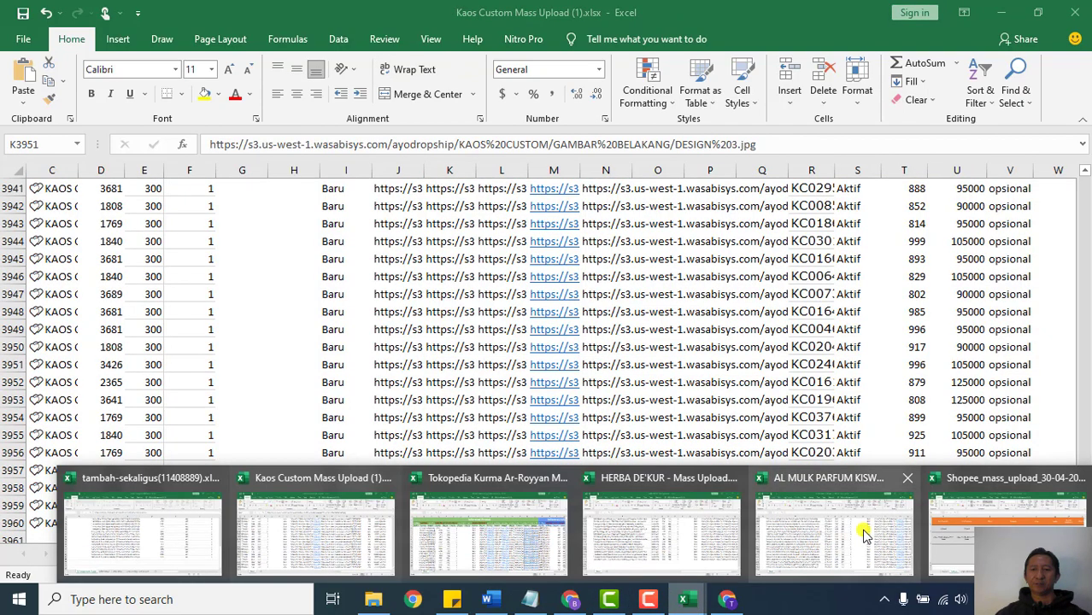
pyautogui.click(974, 532)
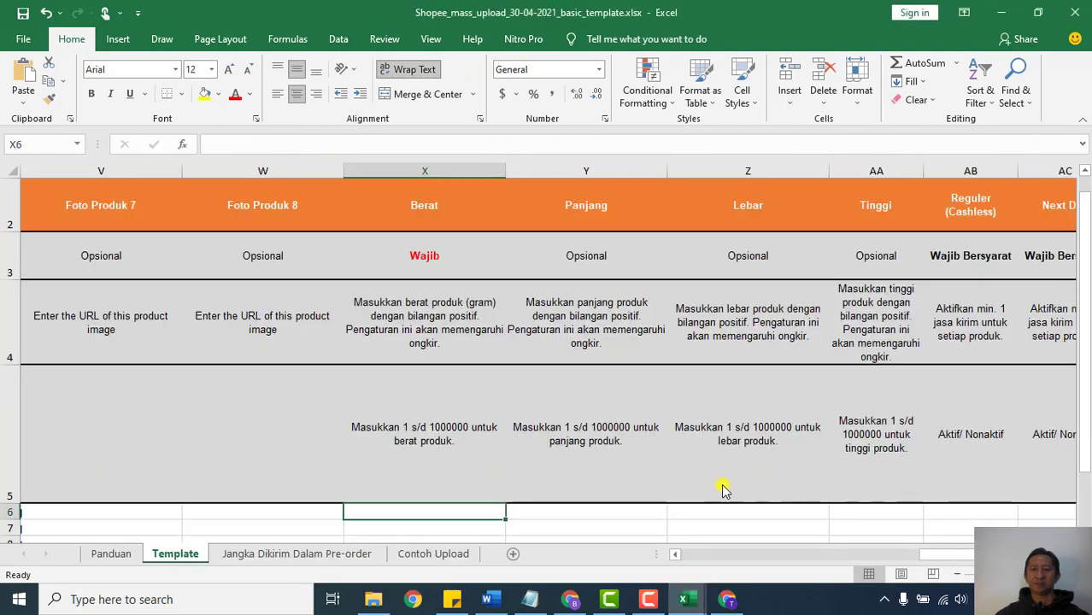
pyautogui.write('300')
pyautogui.doubleClick(506, 520)
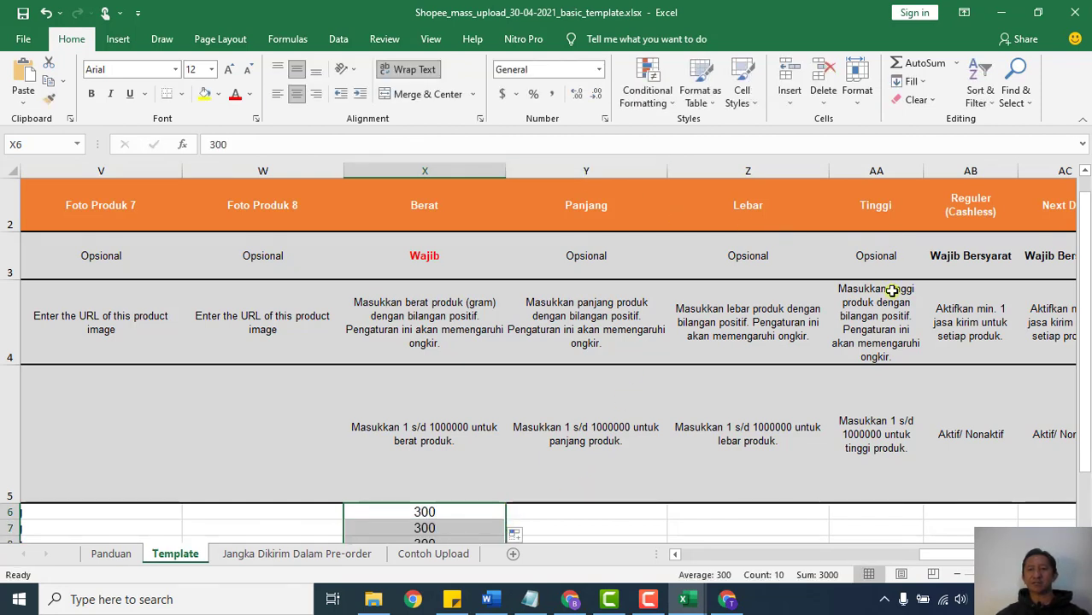
# Set Reguler (AB6), Next Day (AC6) and JNE JTR (AD6) to Aktif
pyautogui.click(961, 513)
pyautogui.hscroll(5, 920, 513)
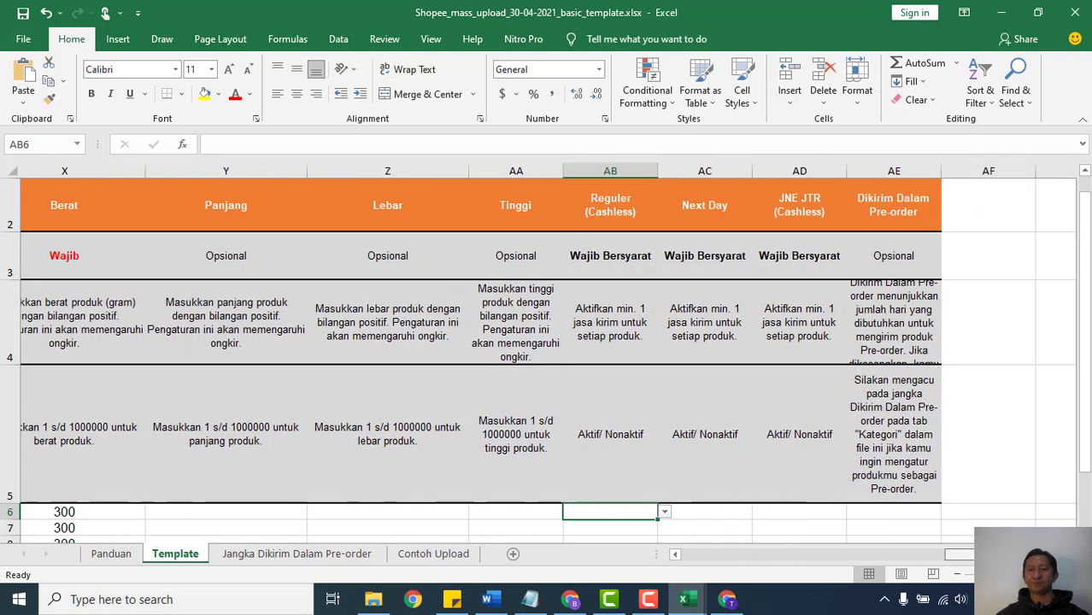
pyautogui.click(540, 512)
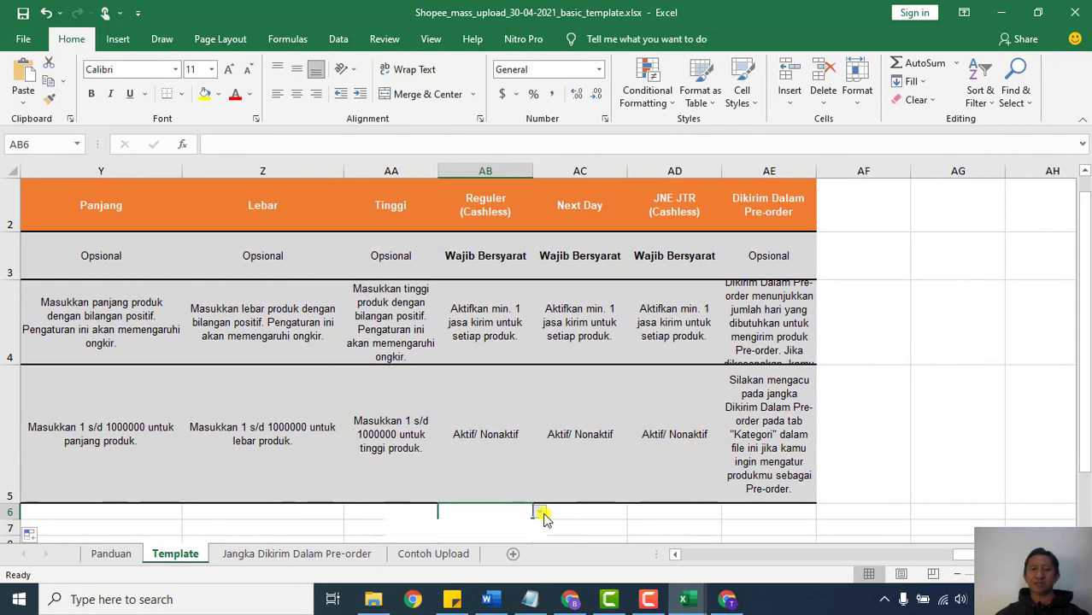
pyautogui.click(494, 527)
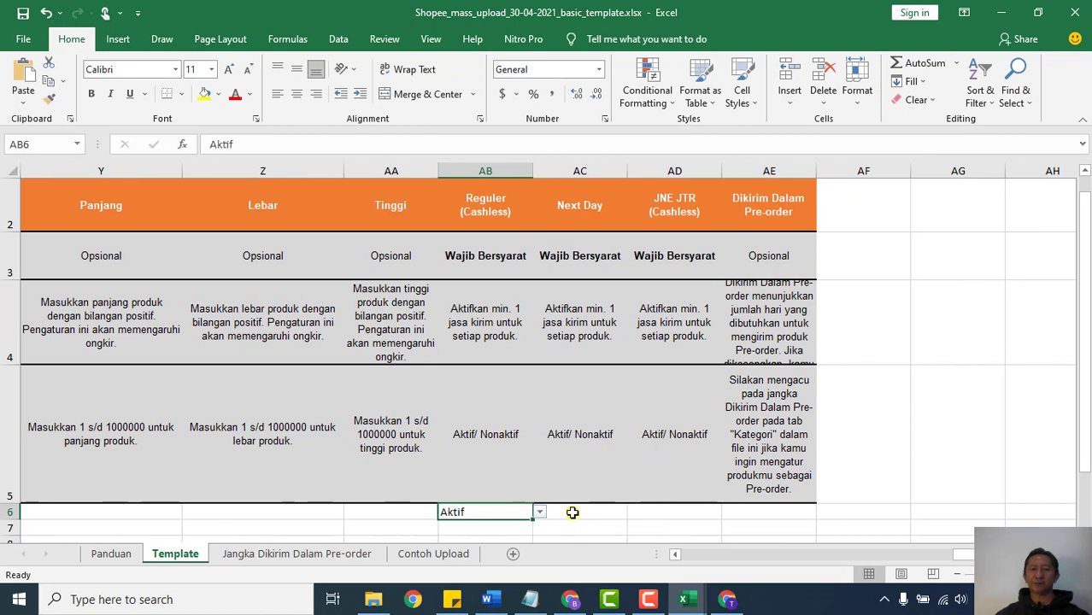
pyautogui.click(573, 512)
pyautogui.click(633, 512)
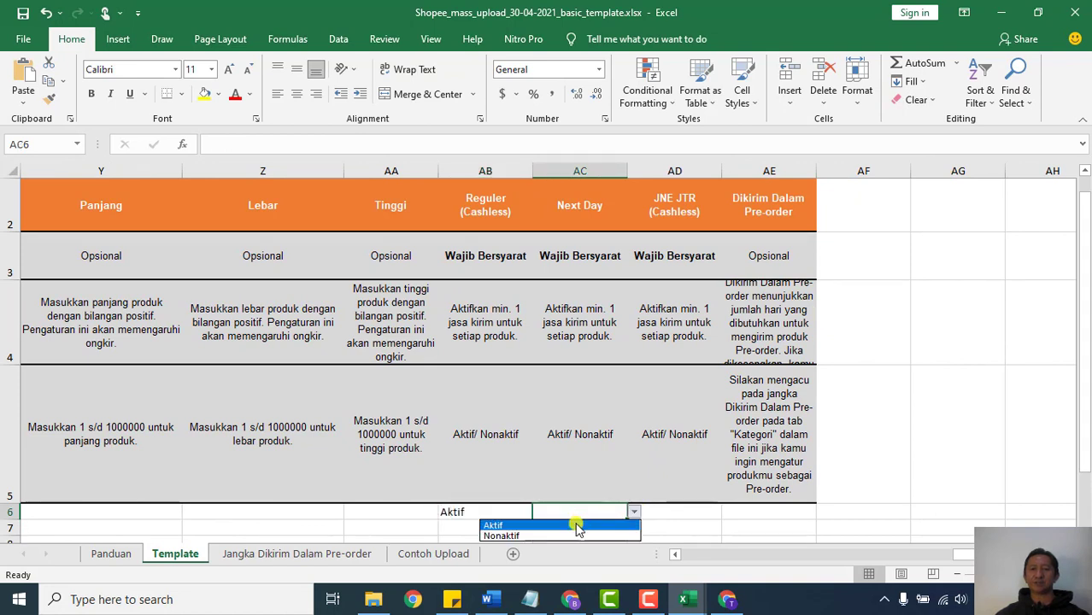
pyautogui.click(577, 528)
pyautogui.click(684, 509)
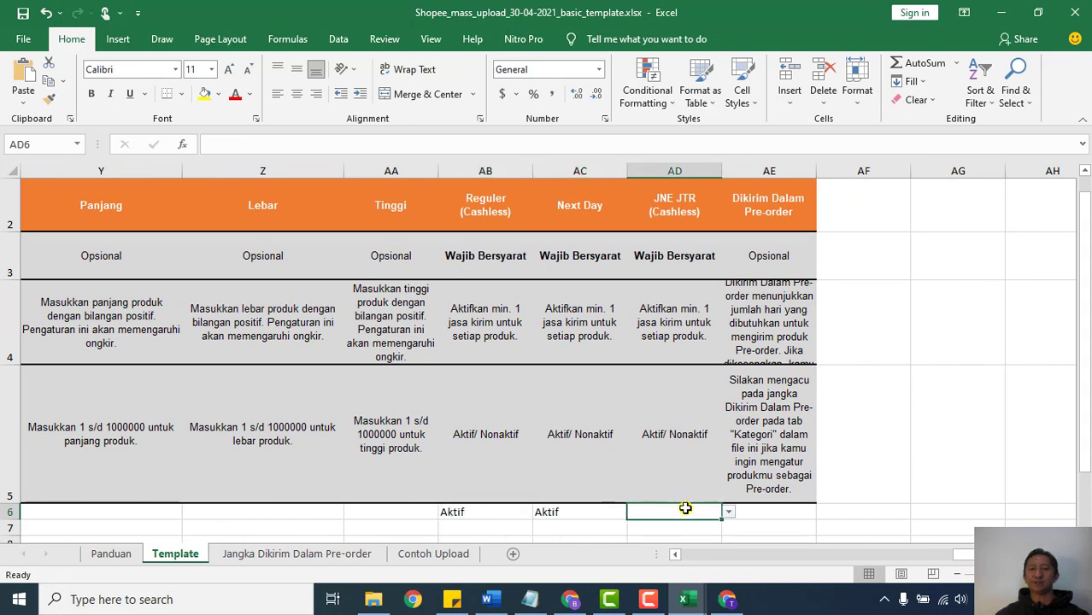
pyautogui.click(730, 512)
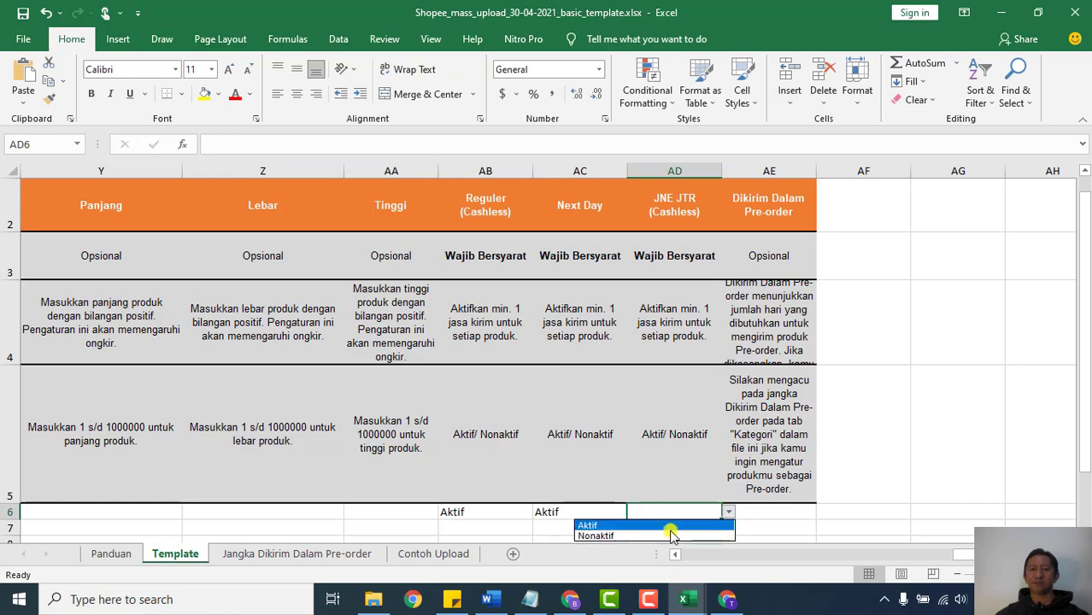
pyautogui.click(672, 524)
# Copy Aktif down columns AB, AC and AD to row 15
pyautogui.scroll(-1, 560, 456)
pyautogui.click(483, 334)
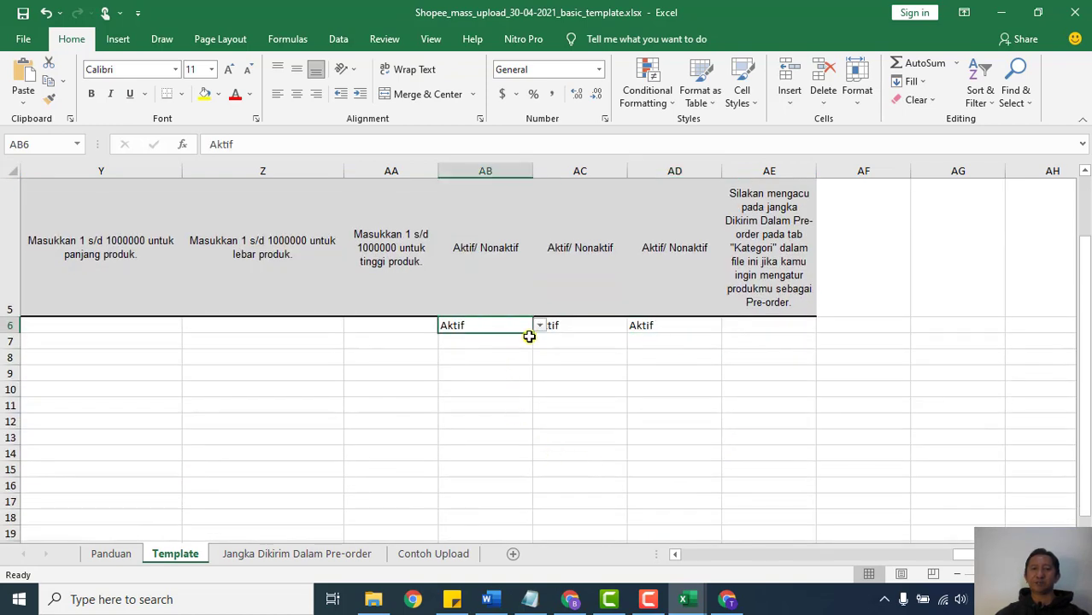
pyautogui.doubleClick(532, 333)
pyautogui.click(571, 326)
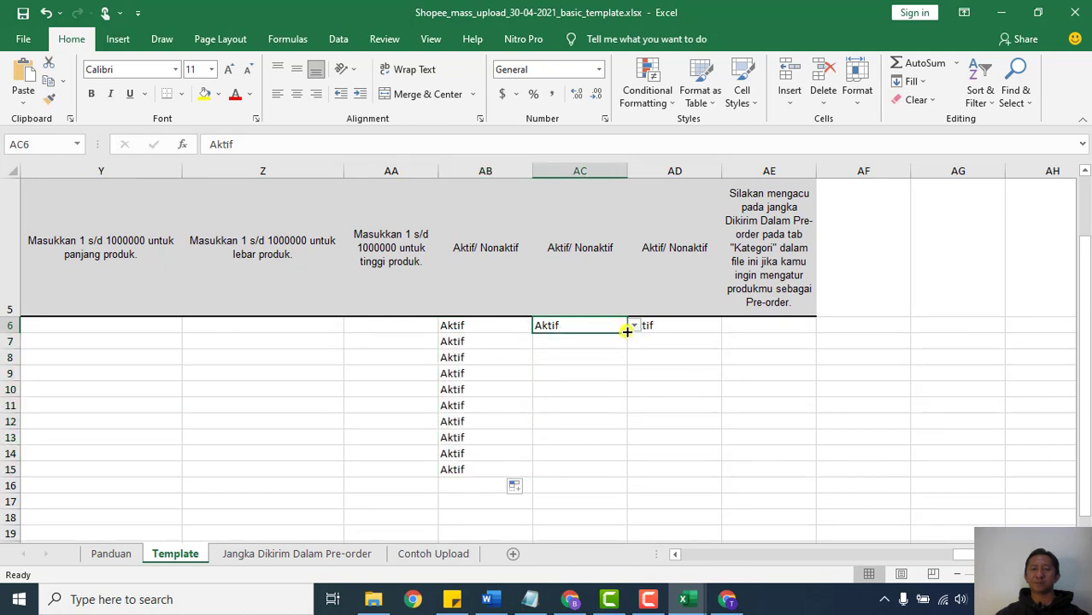
pyautogui.doubleClick(627, 331)
pyautogui.click(673, 326)
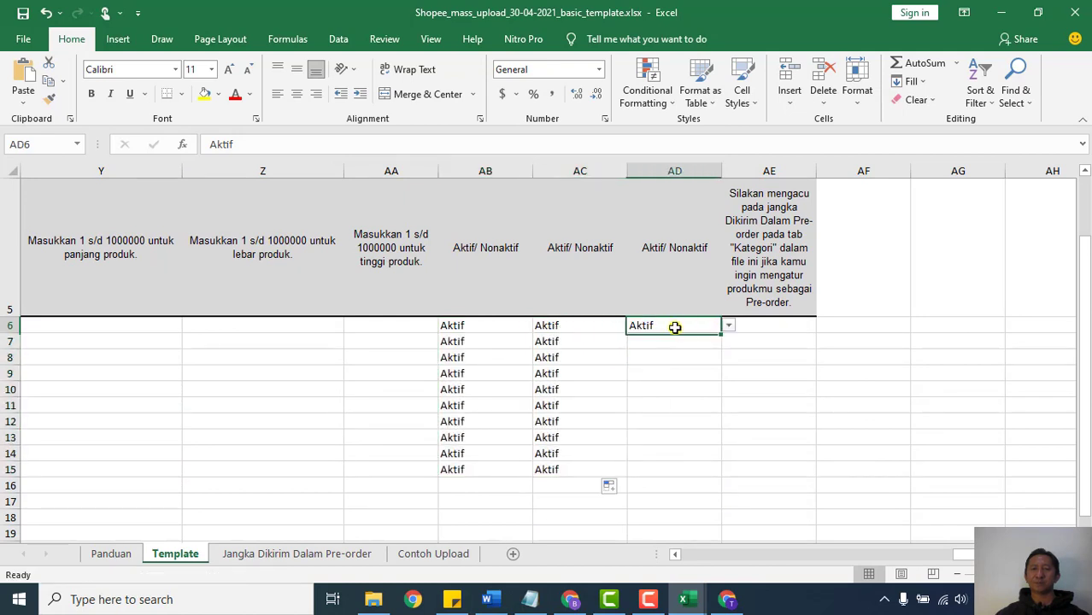
pyautogui.doubleClick(722, 334)
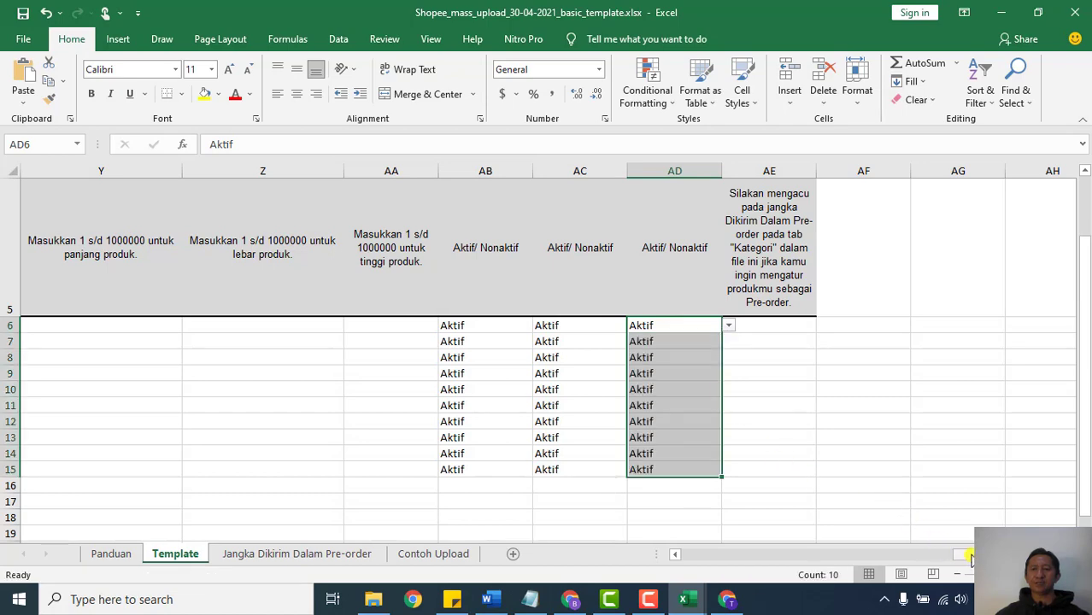
pyautogui.moveTo(953, 556); pyautogui.dragTo(666, 571)
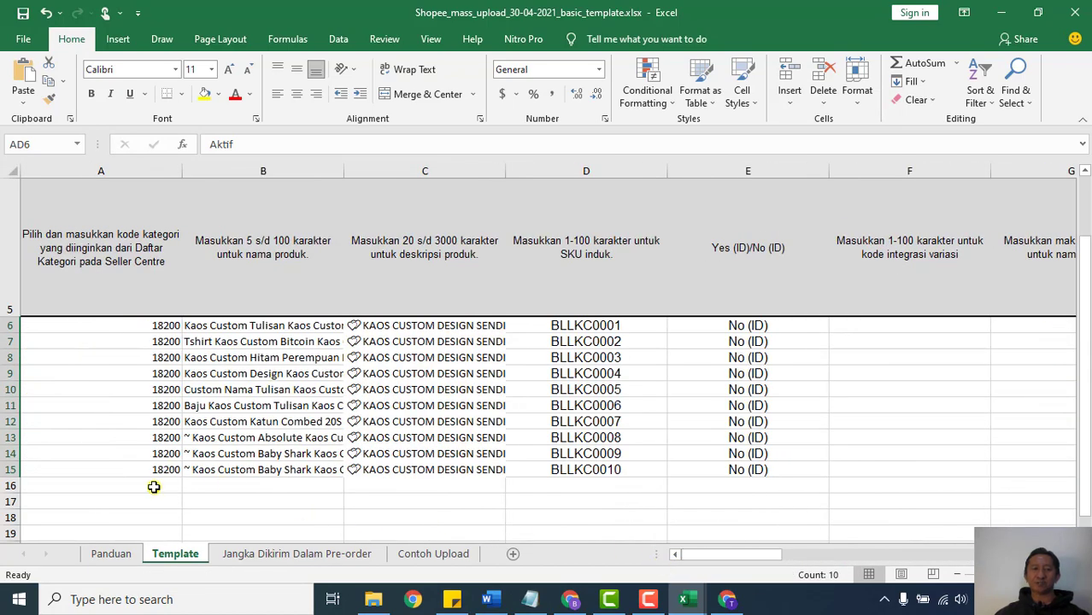
pyautogui.click(230, 484)
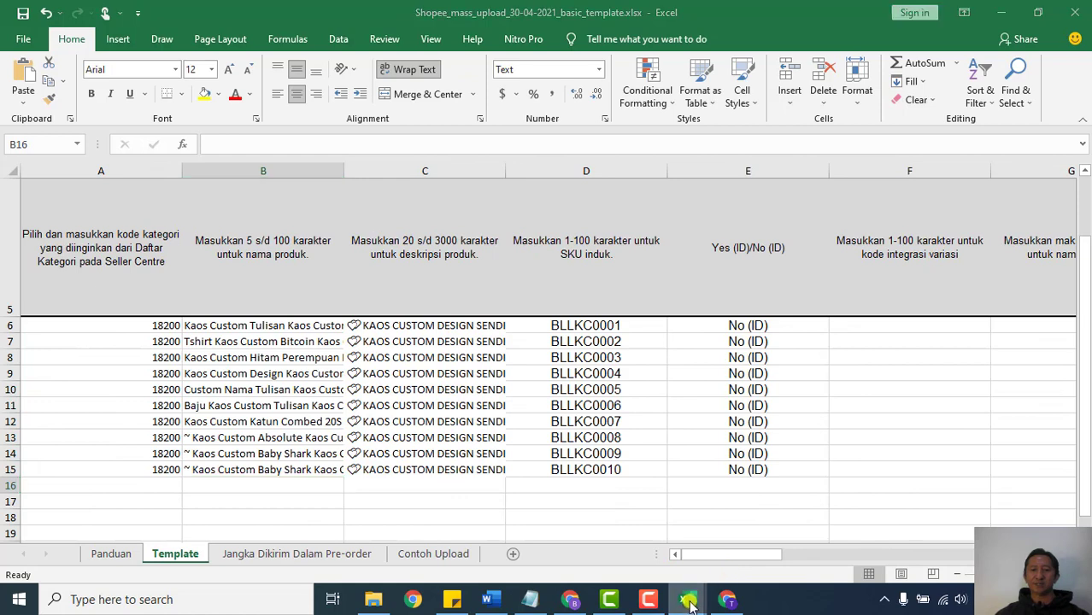
# Copy the ten Kurma product names in B4:B13 from the Tokopedia workbook
pyautogui.moveTo(684, 599)
pyautogui.moveTo(464, 521)
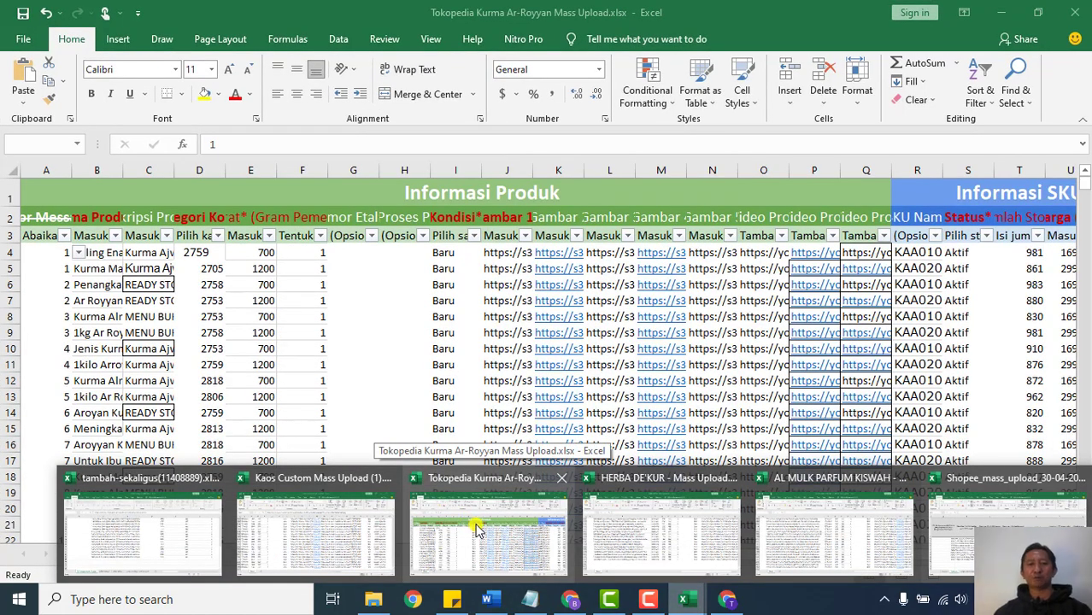
pyautogui.click(477, 530)
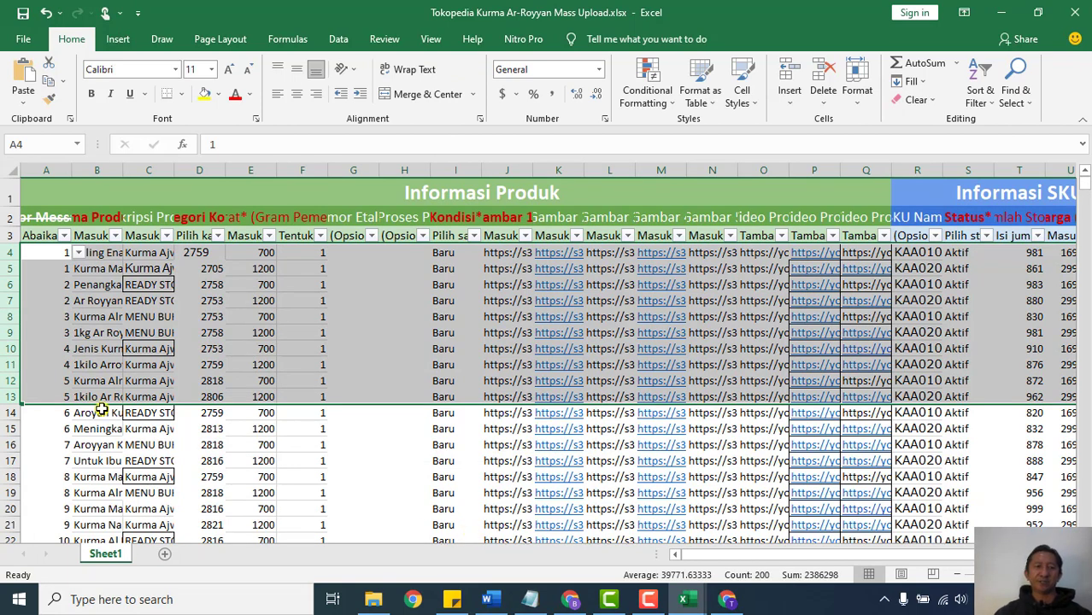
pyautogui.moveTo(100, 393); pyautogui.dragTo(85, 254)
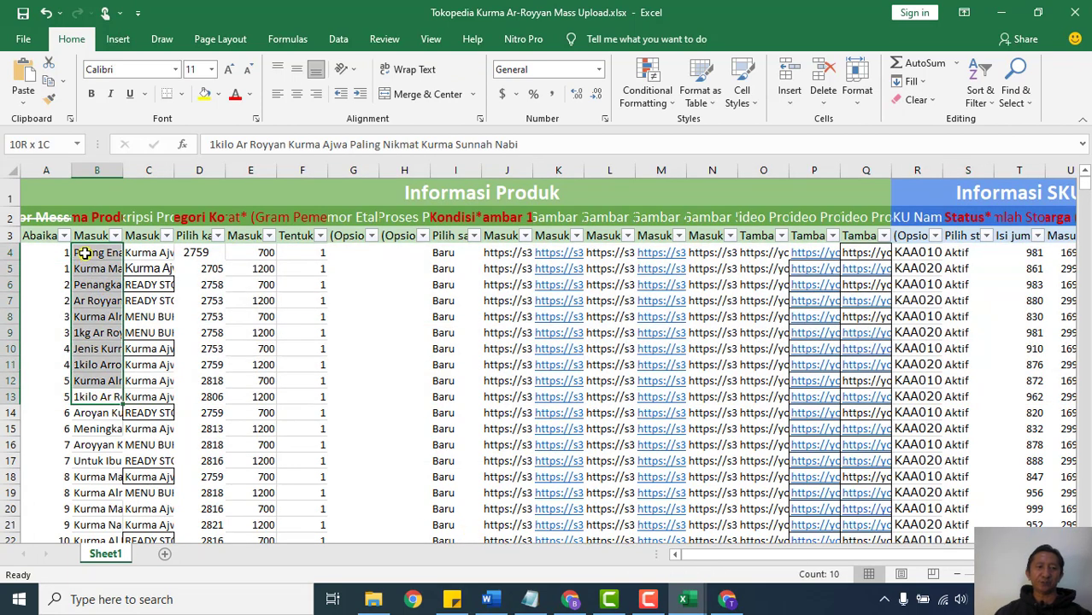
pyautogui.hotkey('ctrl', 'c')
pyautogui.hotkey('ctrl', 'q')
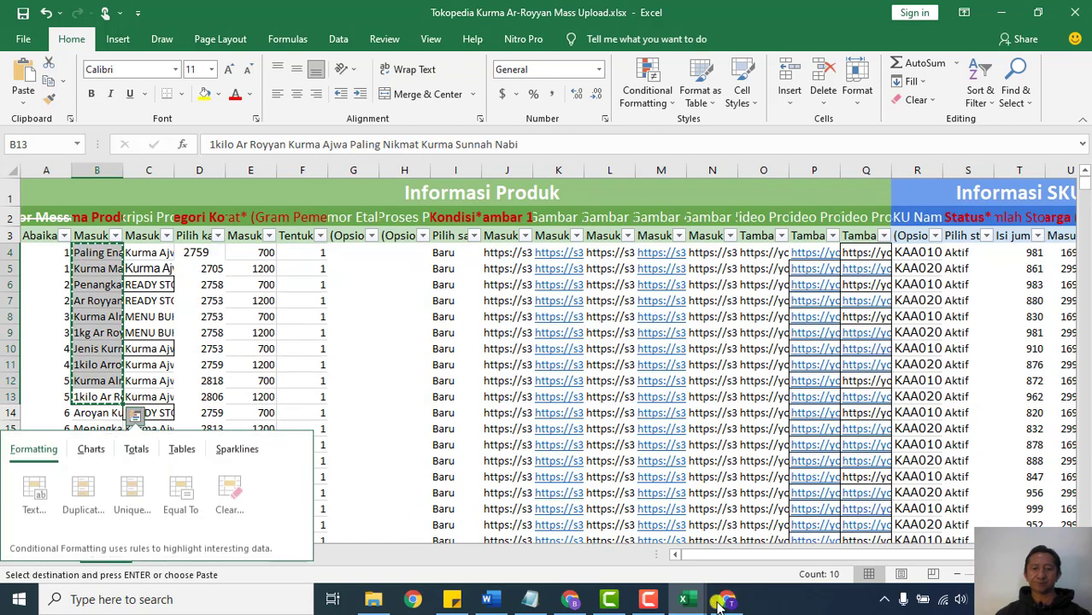
# Paste the Kurma names at B16 and show the Jangka Dikirim Dalam Pre-order sheet
pyautogui.click(695, 603)
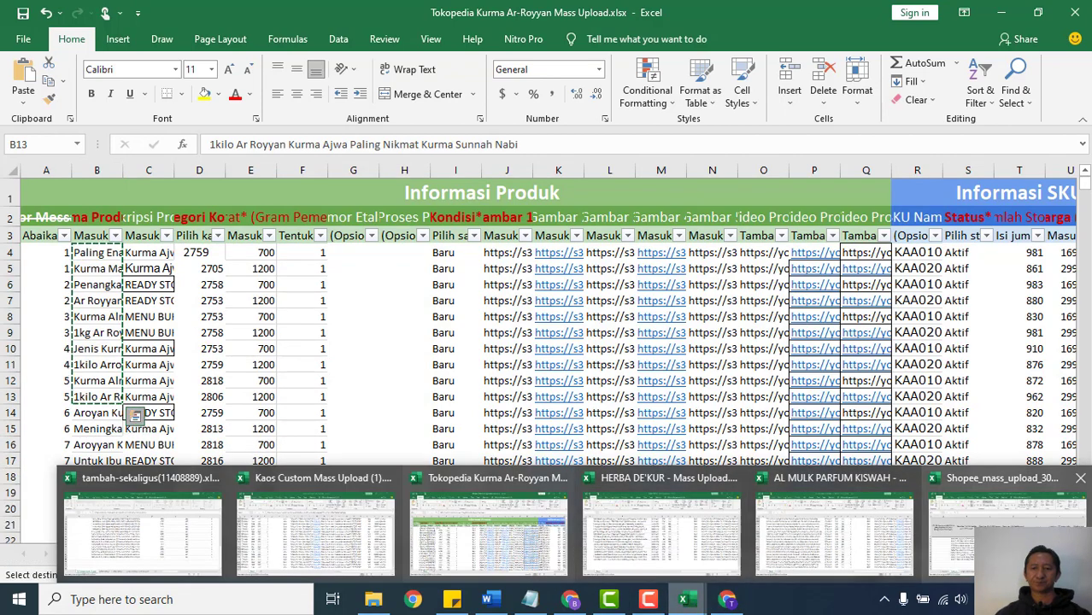
pyautogui.click(1006, 523)
pyautogui.hotkey('ctrl', 'v')
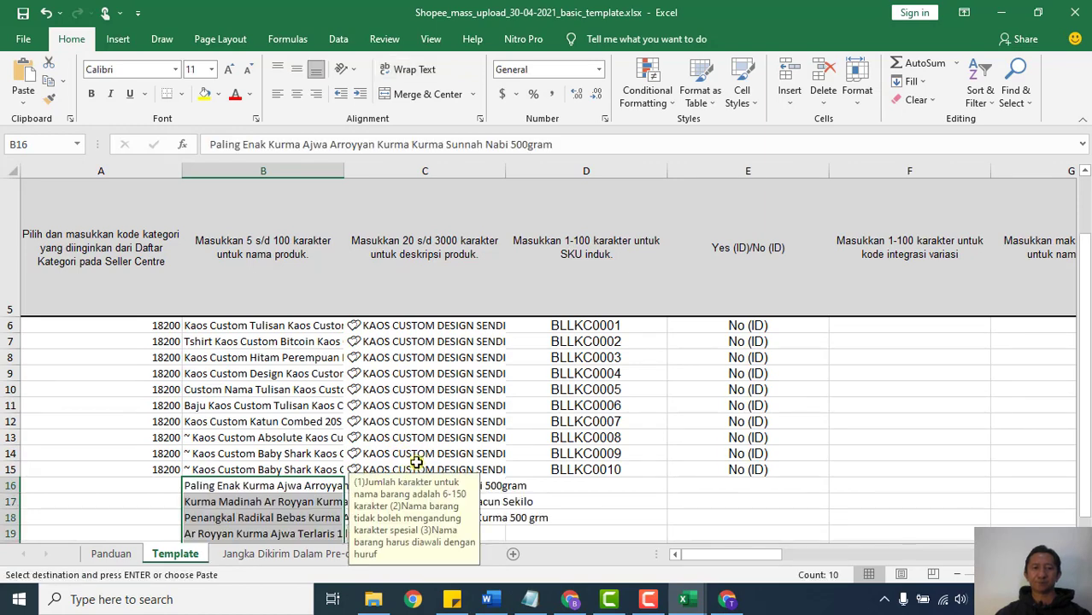
pyautogui.click(398, 407)
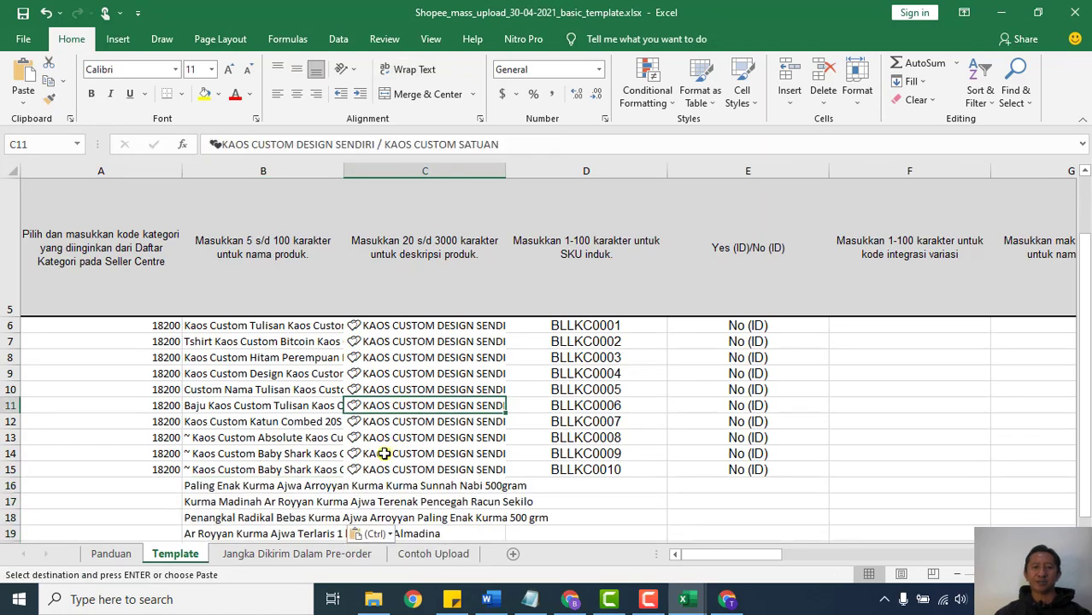
pyautogui.click(382, 487)
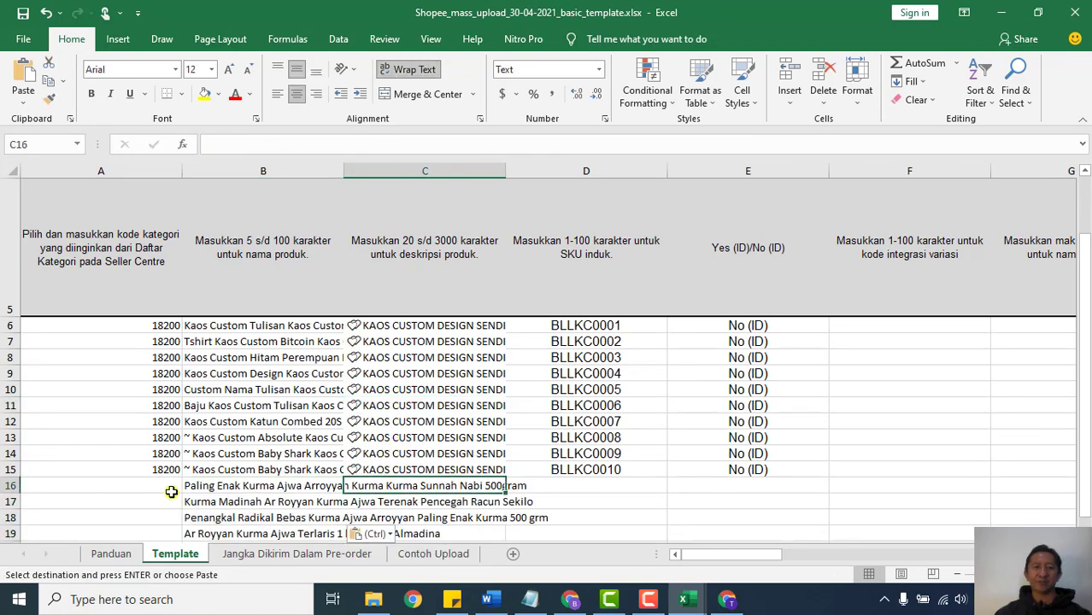
pyautogui.click(299, 564)
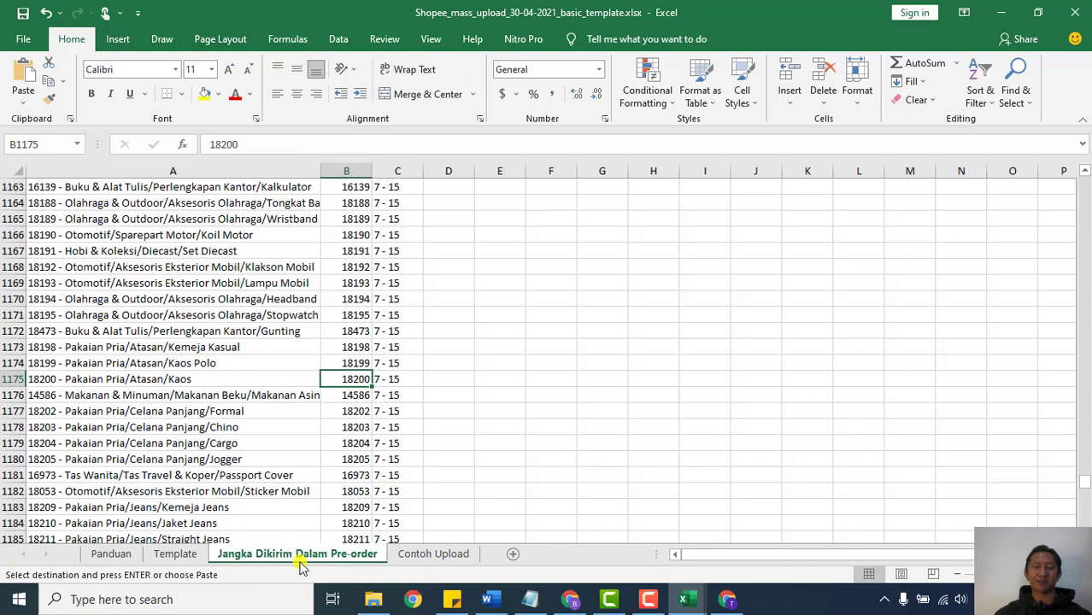
# Search the pre-order sheet's category column for 'buah' until Buah Kering is found
pyautogui.click(216, 191)
pyautogui.hotkey('ctrl', 'shift', 'Down')
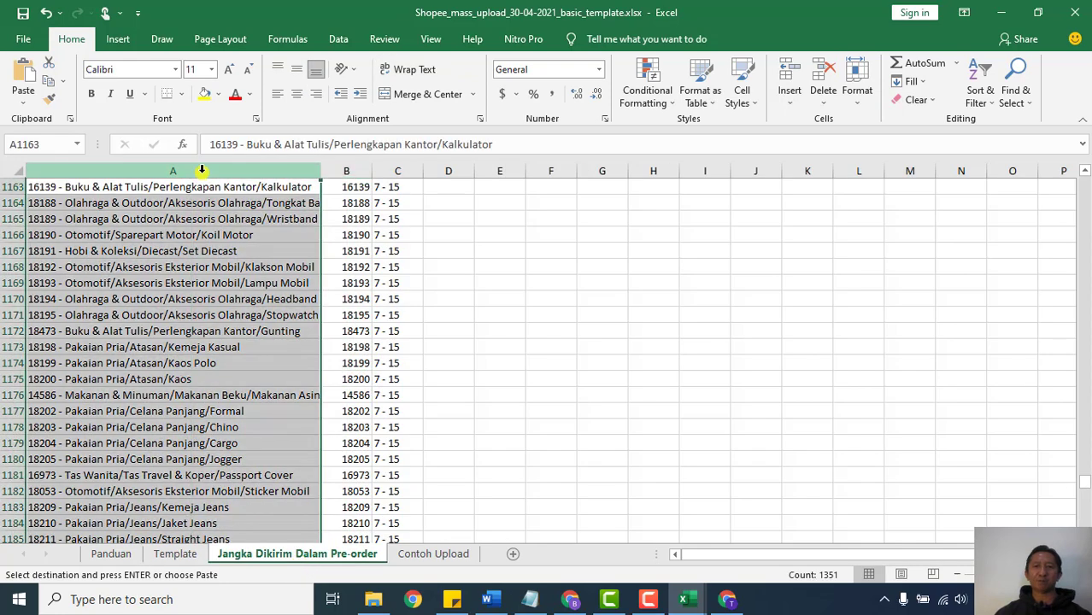
pyautogui.click(1021, 90)
pyautogui.click(997, 120)
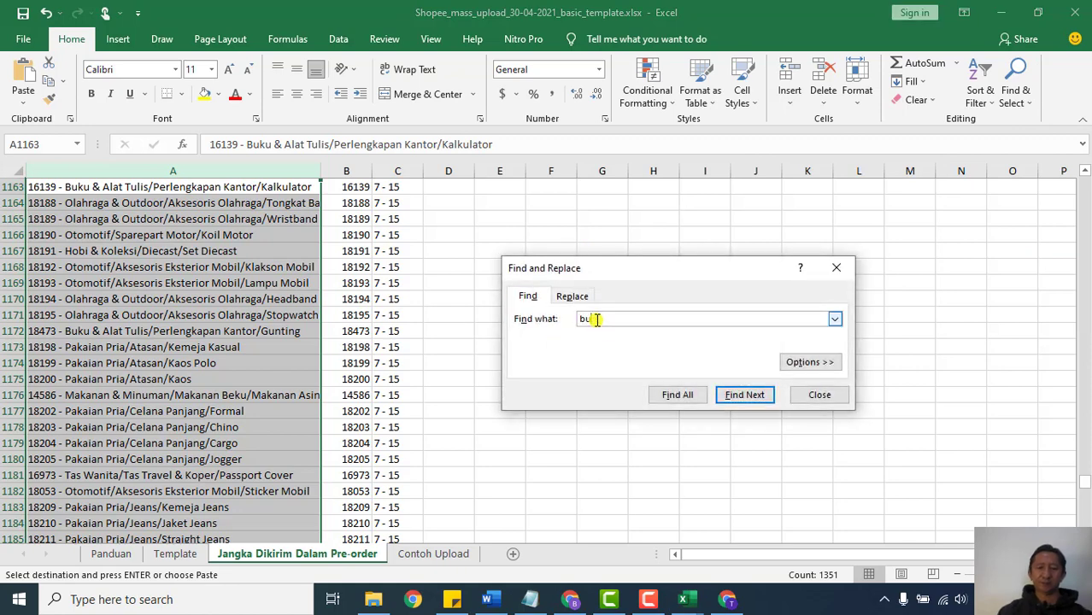
pyautogui.write('buah')
pyautogui.press('Return')
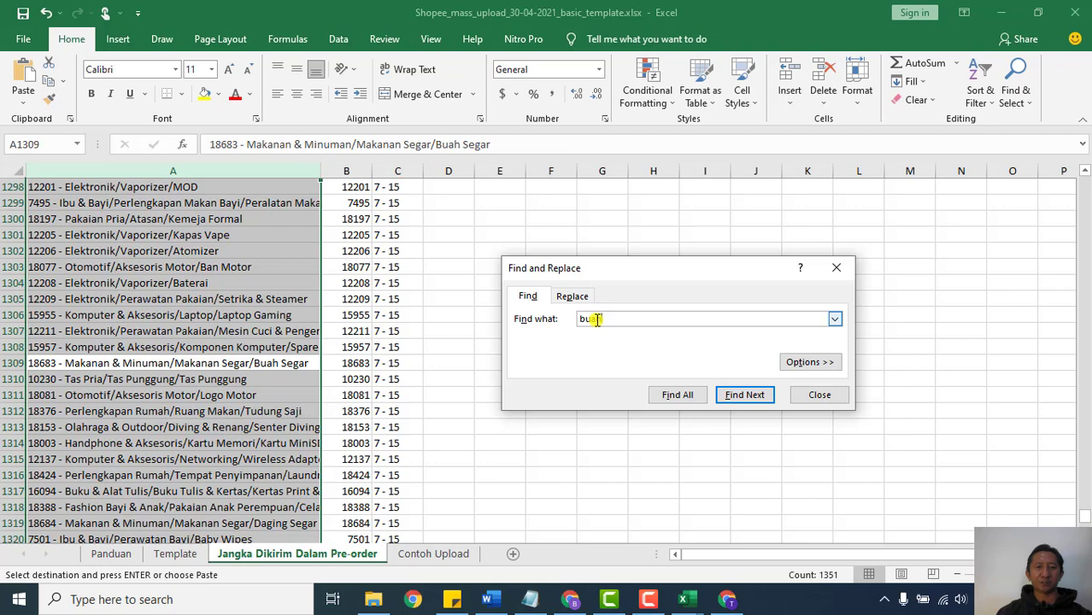
pyautogui.press('Return')
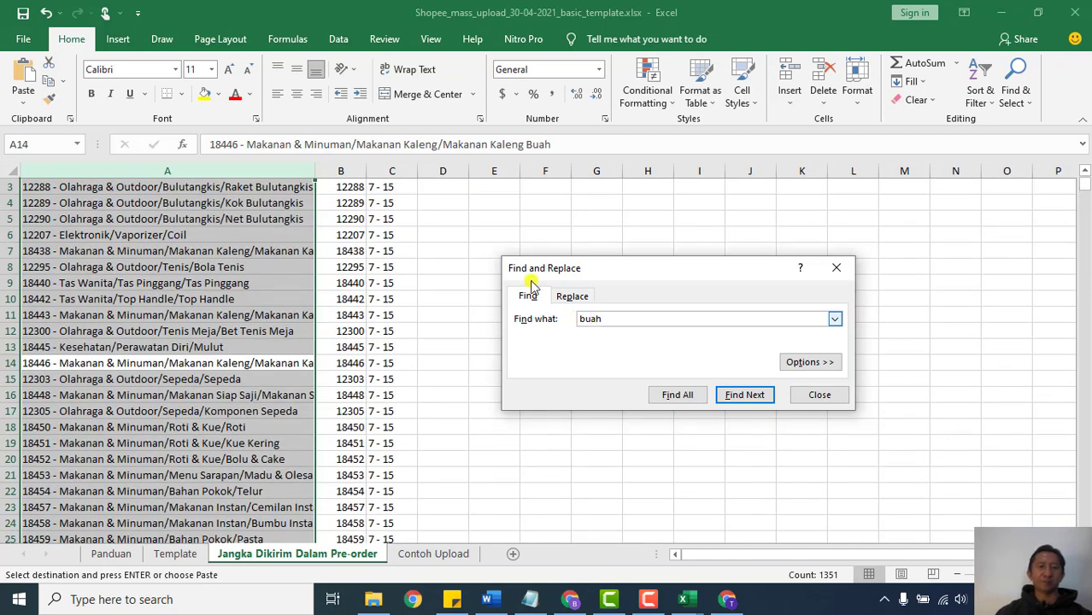
pyautogui.moveTo(315, 171); pyautogui.dragTo(400, 182)
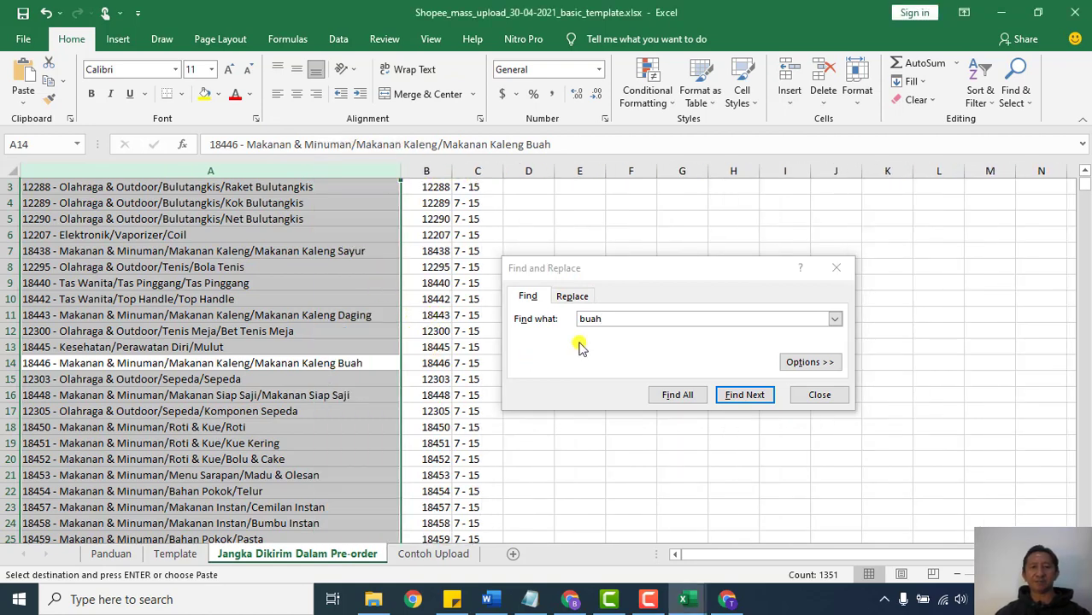
pyautogui.click(739, 399)
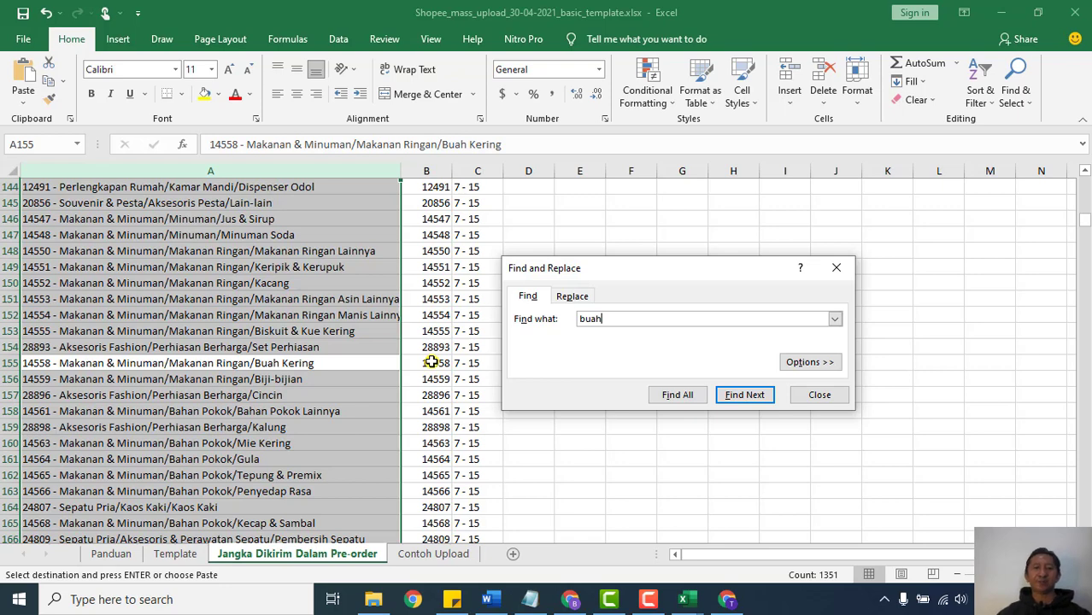
# Copy Buah Kering's code 14558 and return to the Template sheet
pyautogui.click(428, 367)
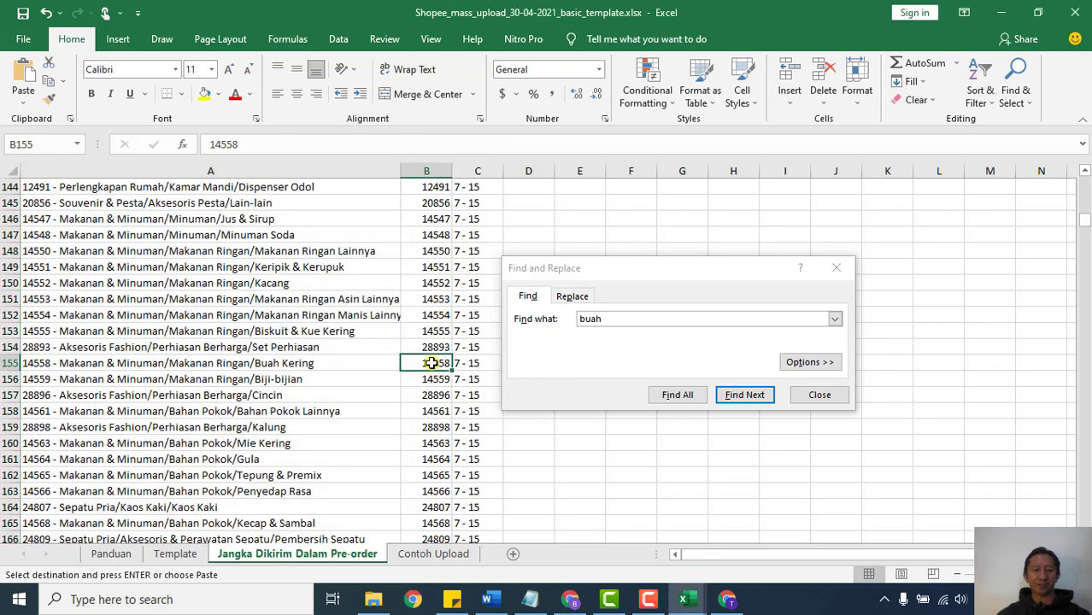
pyautogui.hotkey('ctrl', 'c')
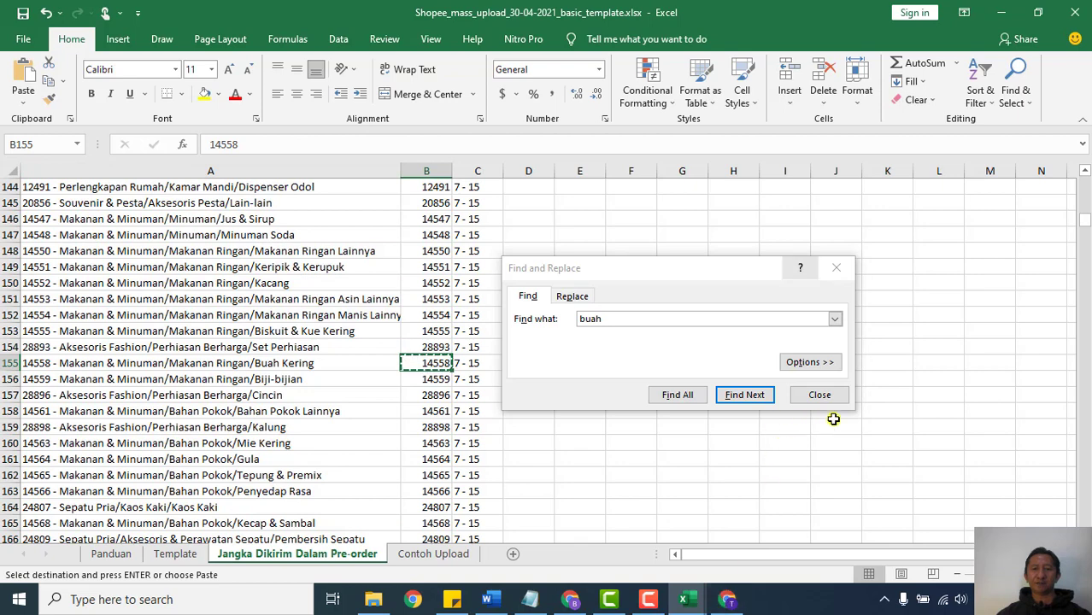
pyautogui.click(826, 401)
pyautogui.moveTo(684, 600)
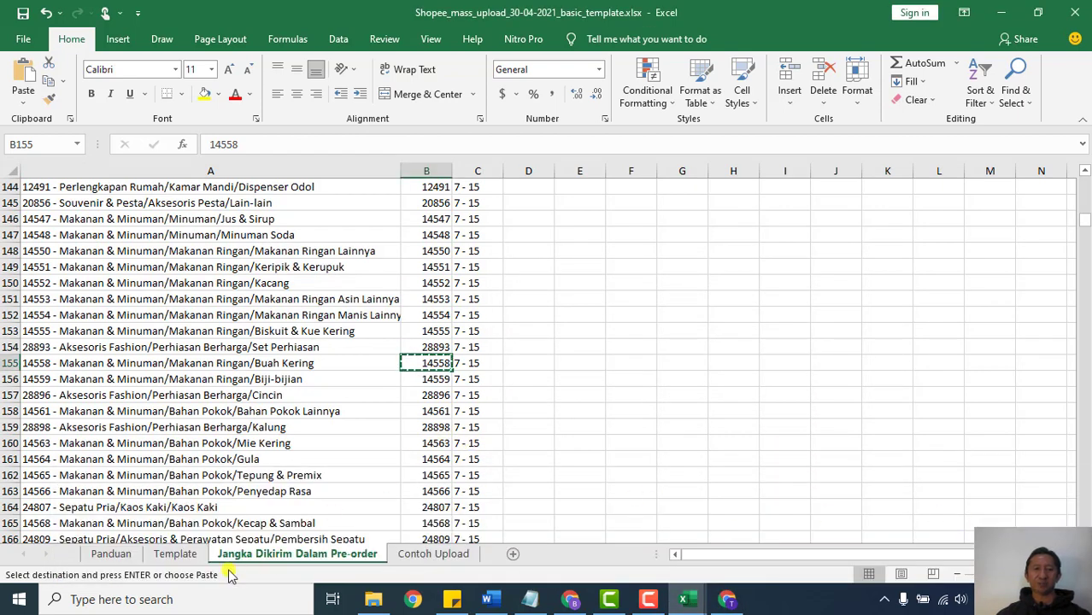
pyautogui.click(178, 555)
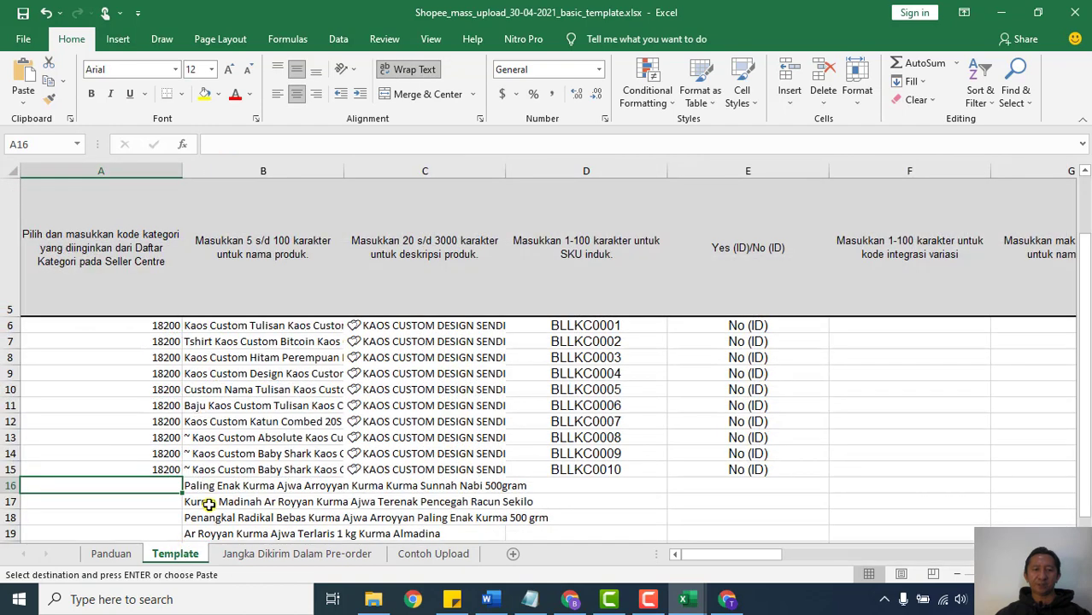
# Paste 14558 into A16 and fill it down through A25
pyautogui.hotkey('ctrl', 'v')
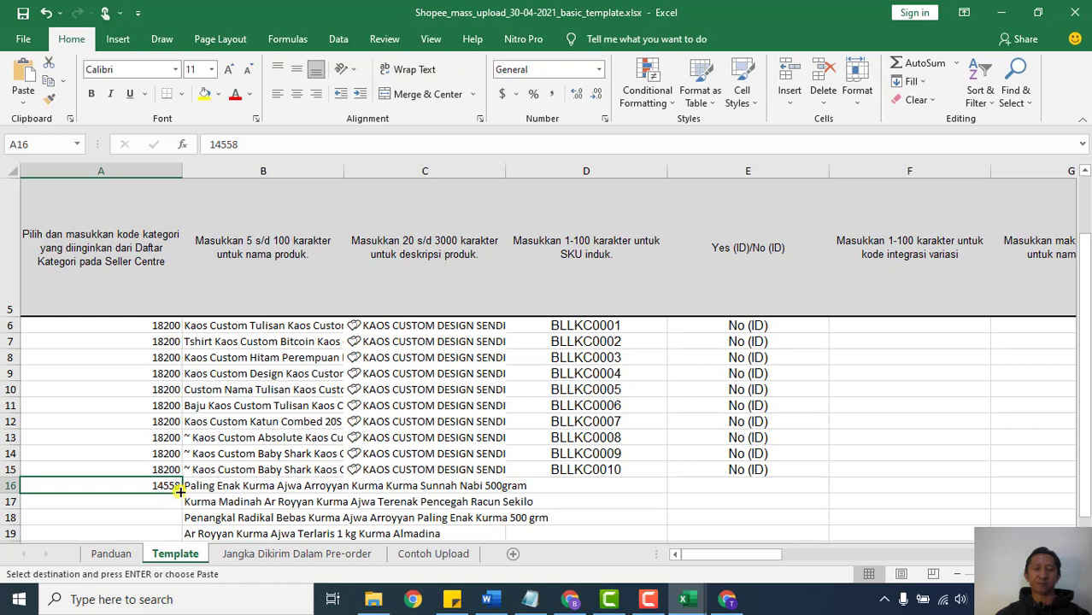
pyautogui.doubleClick(181, 494)
pyautogui.scroll(-2, 286, 482)
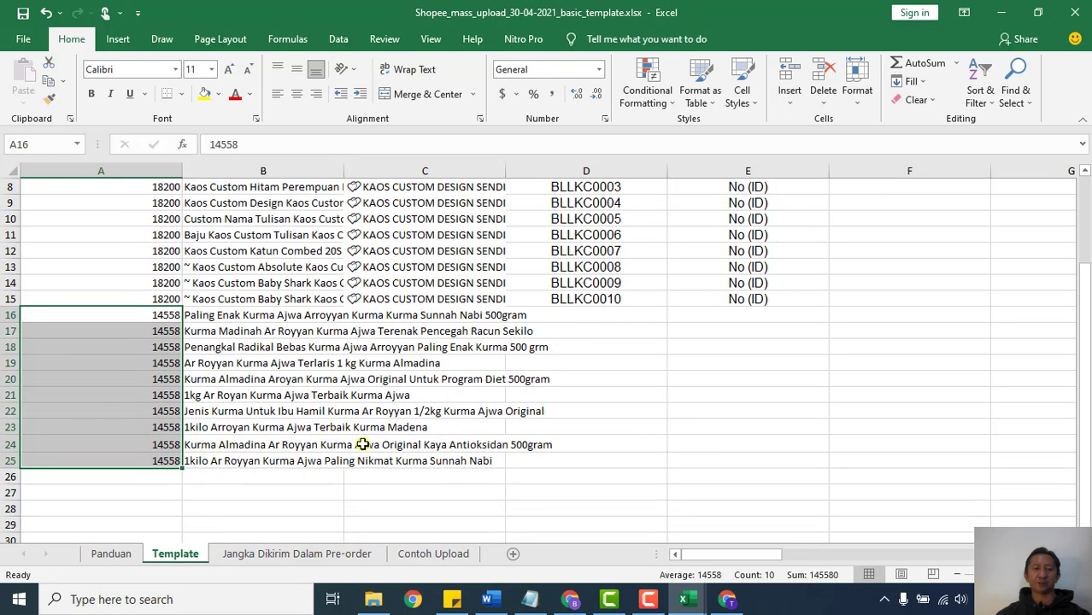
pyautogui.scroll(2, 362, 443)
pyautogui.click(445, 482)
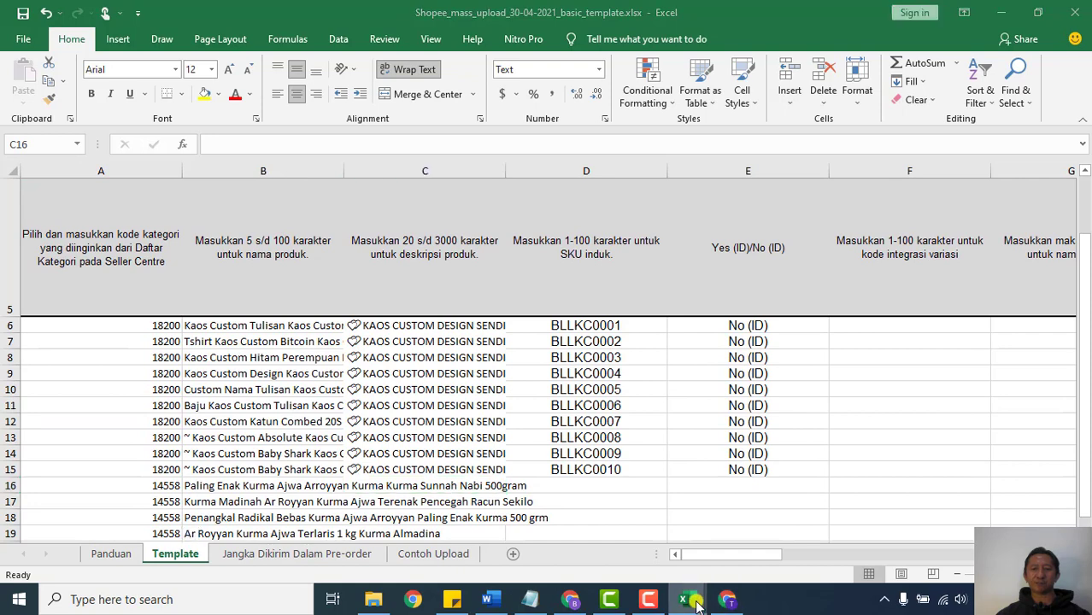
# Copy Kurma descriptions C4:C13 from Tokopedia and paste them at C16 in the Shopee template
pyautogui.moveTo(688, 603)
pyautogui.click(434, 543)
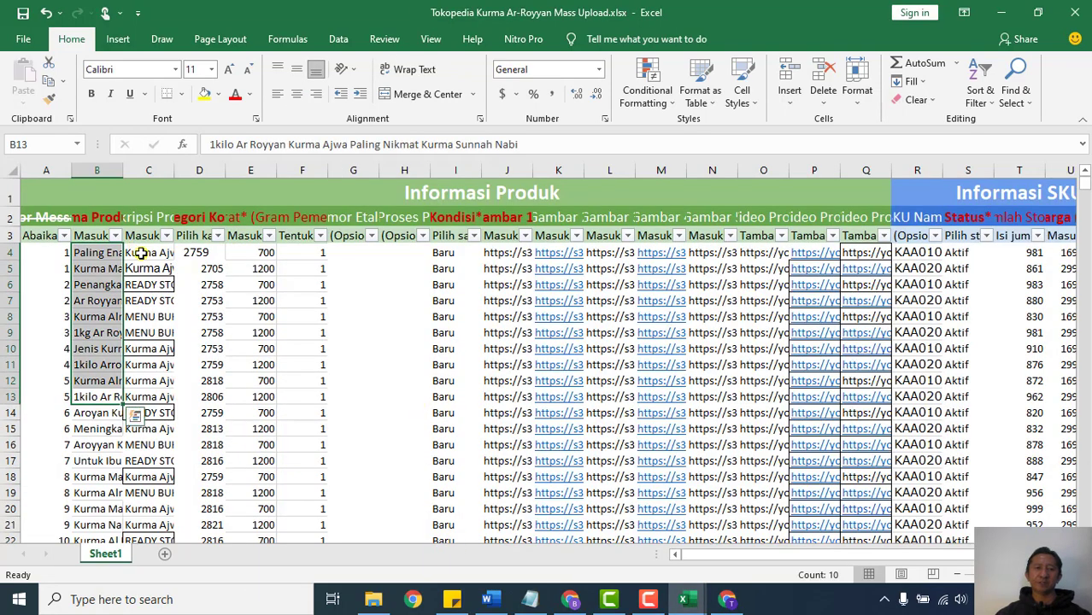
pyautogui.moveTo(142, 253); pyautogui.dragTo(144, 398)
pyautogui.hotkey('ctrl', 'c')
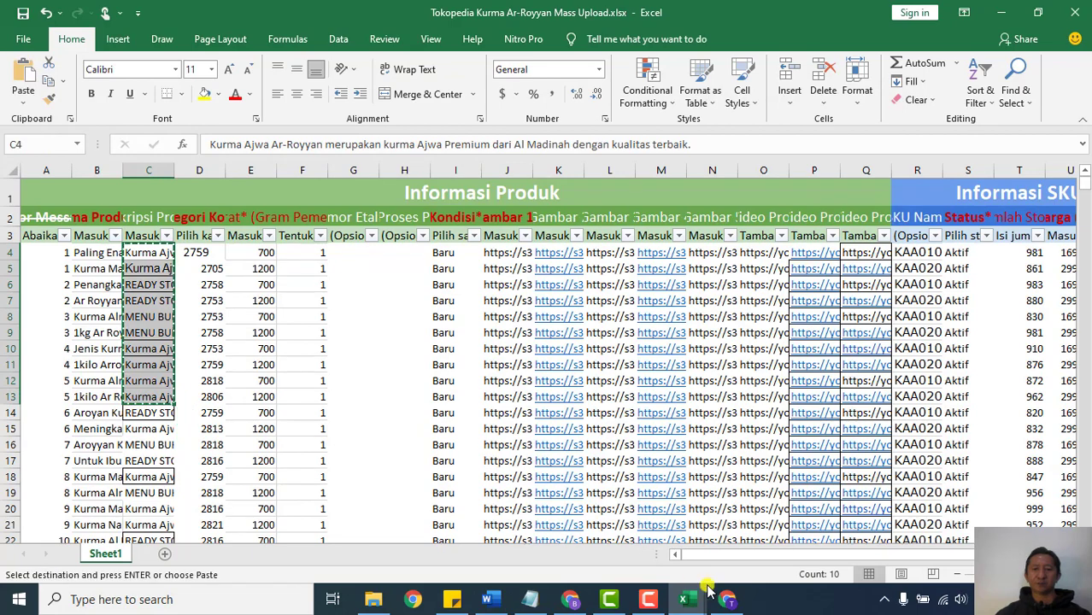
pyautogui.click(684, 600)
pyautogui.click(1007, 530)
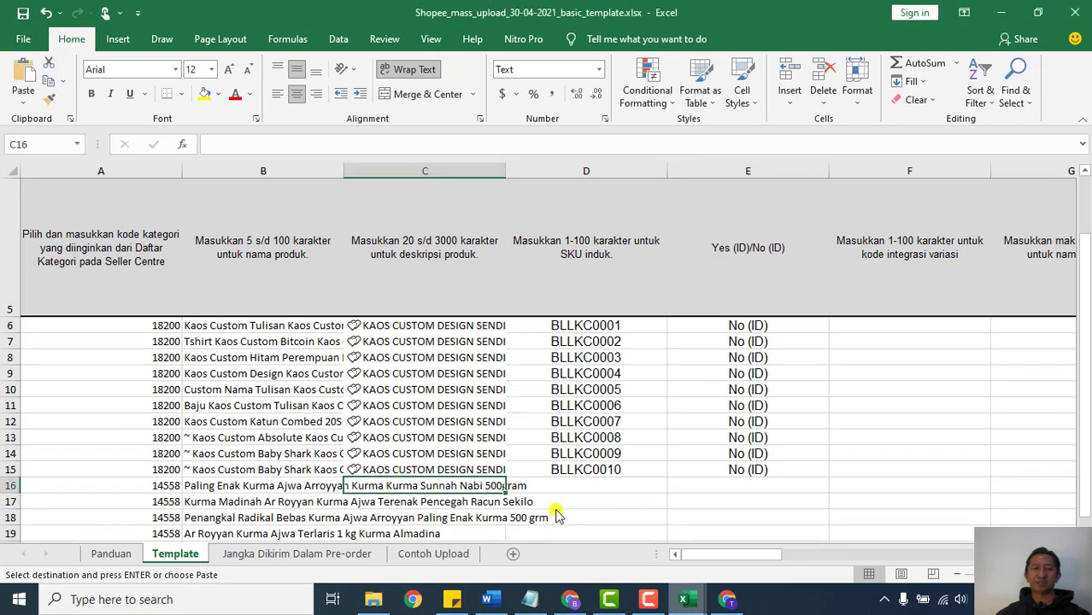
pyautogui.hotkey('ctrl', 'v')
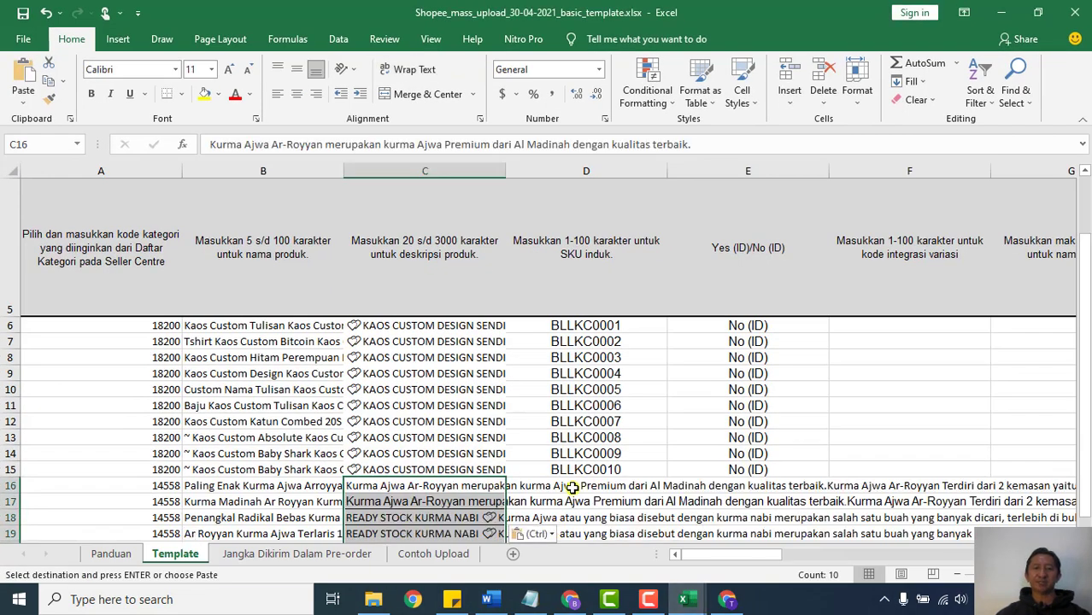
pyautogui.click(572, 487)
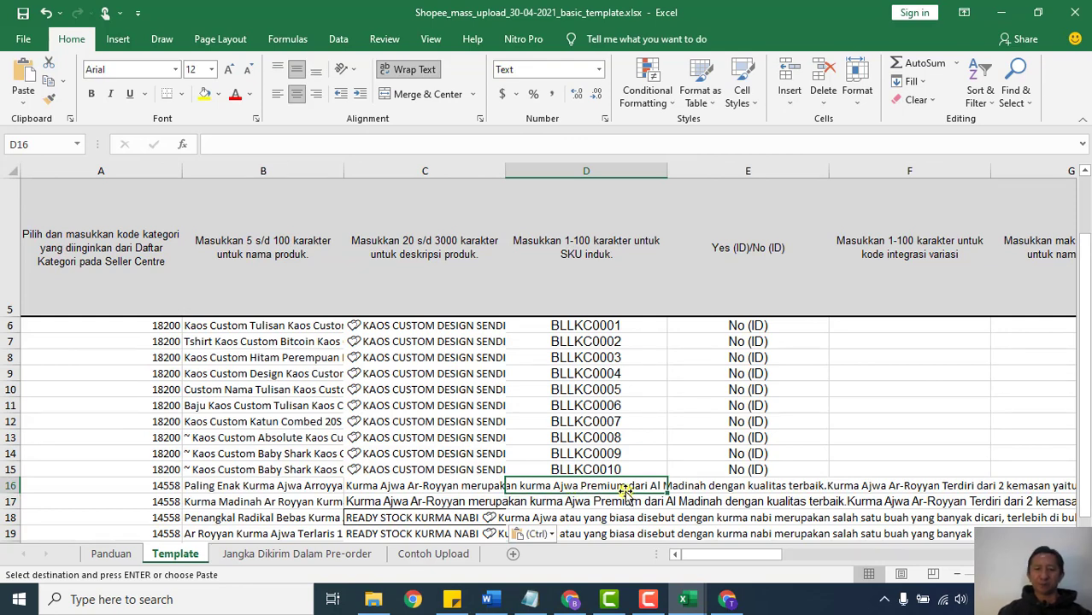
# Enter SKU BLLKAAR0001 in D16, continue the series down, and fill No (ID) beside it
pyautogui.write('BLL')
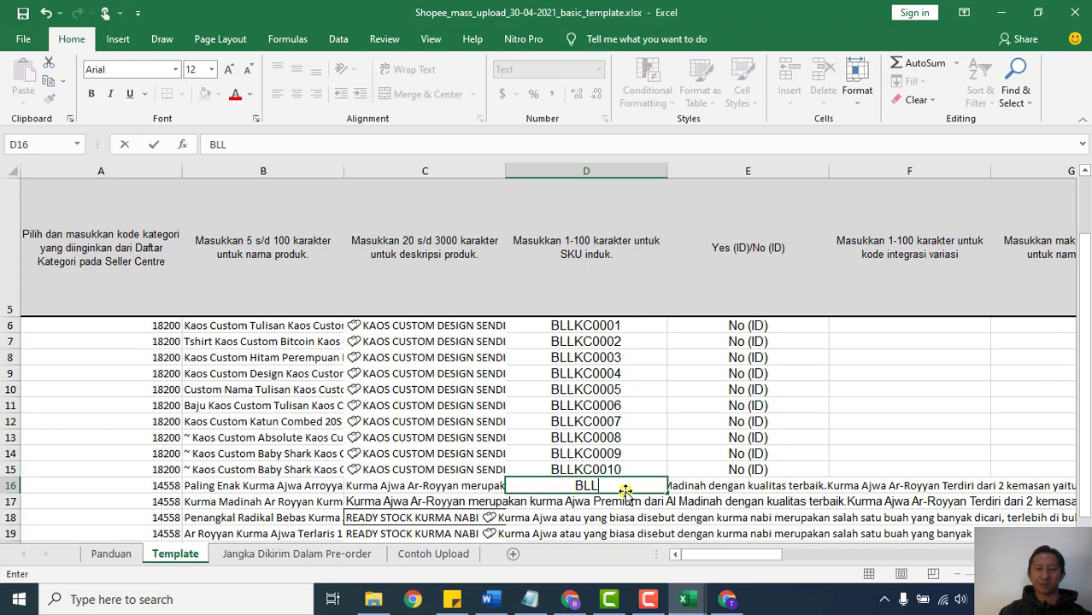
pyautogui.write('KA')
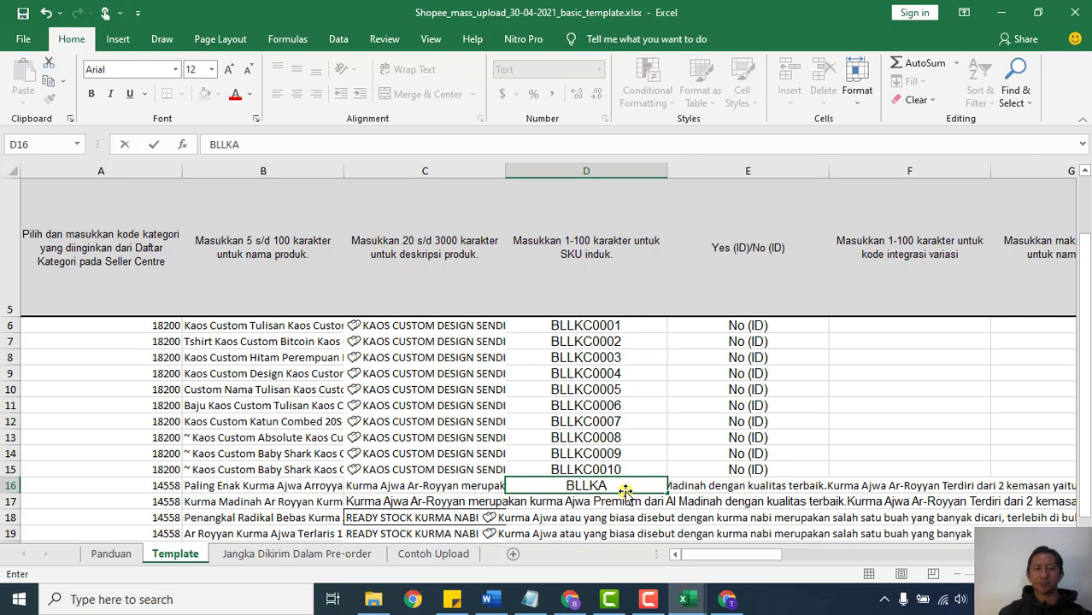
pyautogui.write('AR0001')
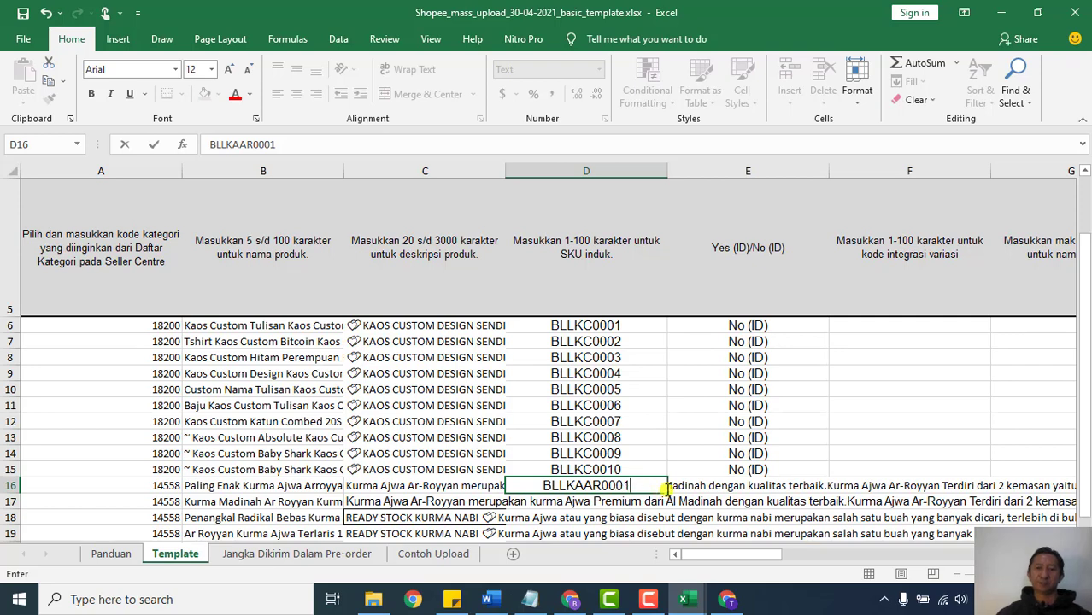
pyautogui.press('Return')
pyautogui.click(599, 485)
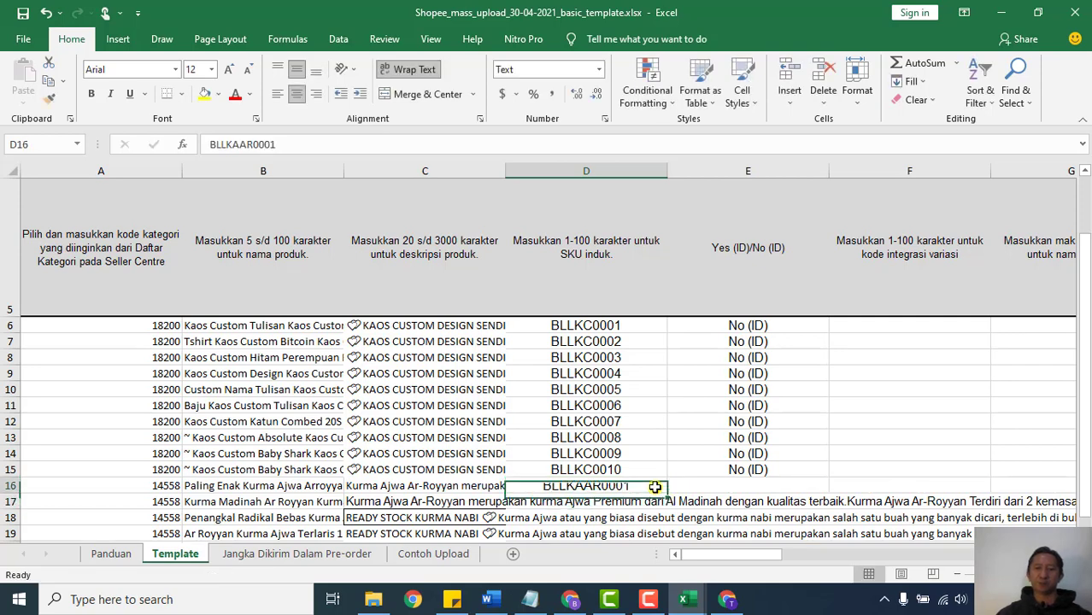
pyautogui.doubleClick(667, 493)
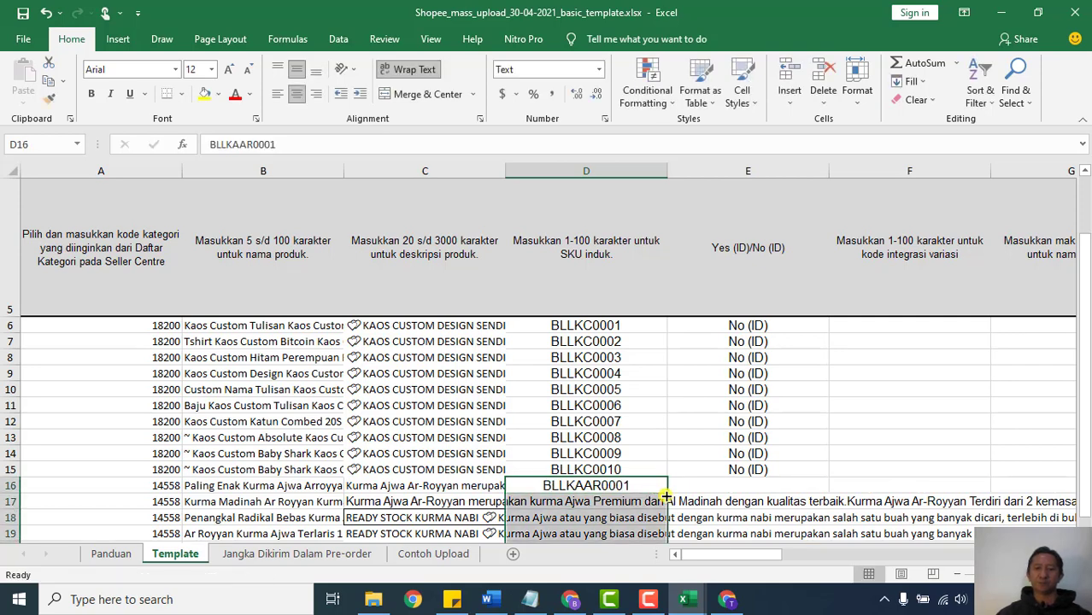
pyautogui.click(795, 473)
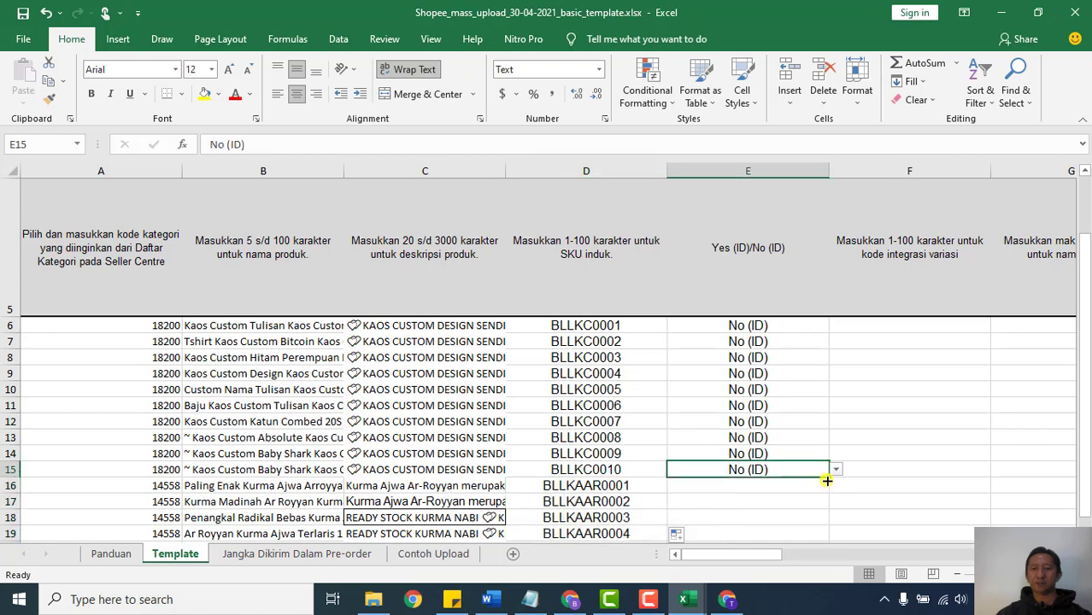
pyautogui.doubleClick(827, 481)
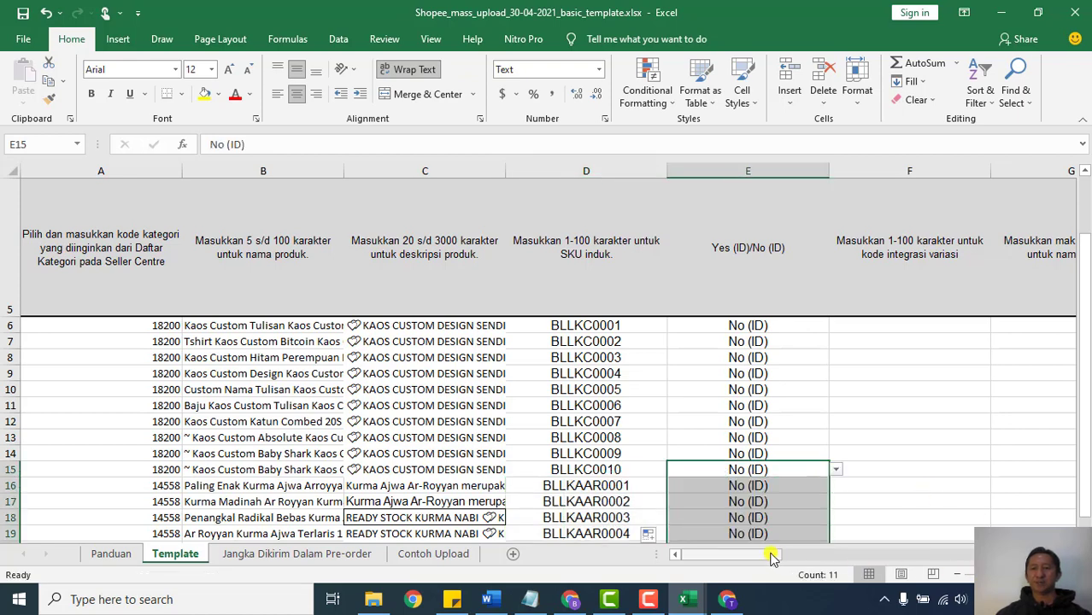
pyautogui.moveTo(770, 555); pyautogui.dragTo(898, 563)
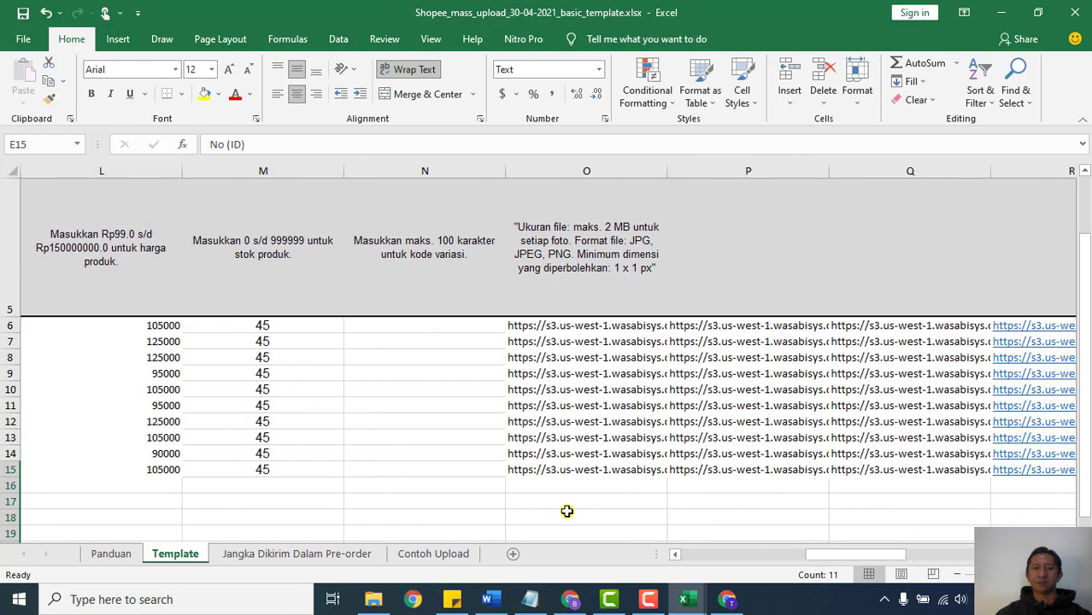
# Copy Kurma prices U4:U13 from Tokopedia and paste them into Harga from L16
pyautogui.click(170, 483)
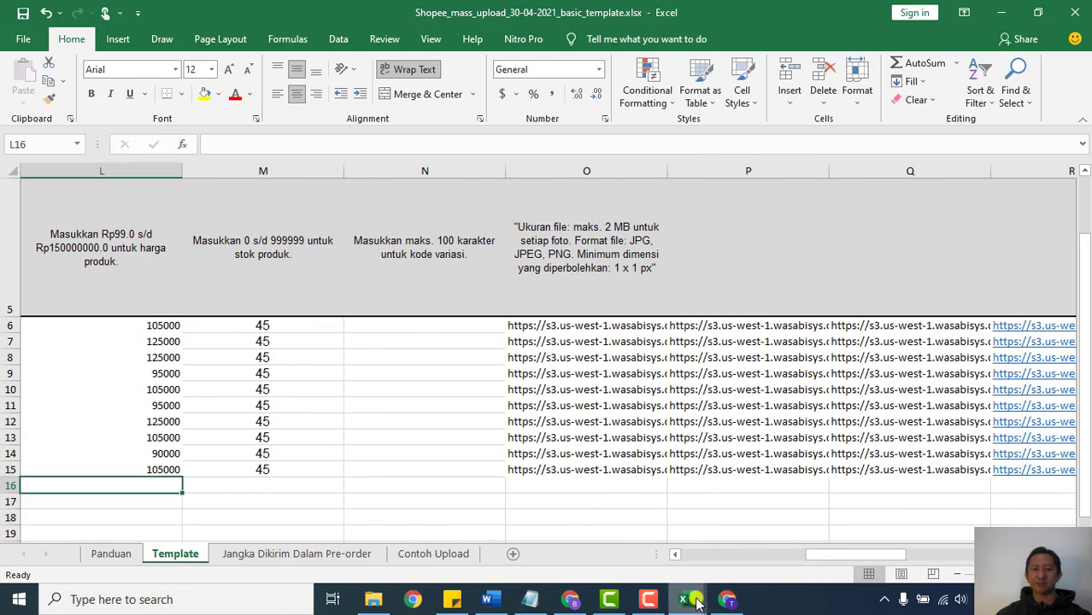
pyautogui.moveTo(674, 590)
pyautogui.click(500, 538)
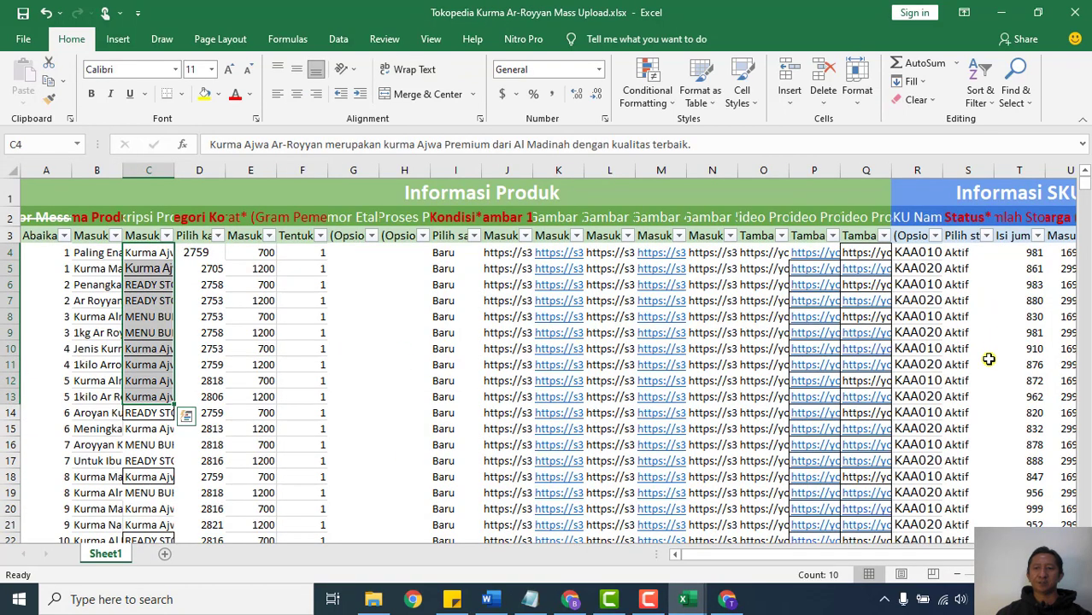
pyautogui.moveTo(905, 557); pyautogui.dragTo(909, 557)
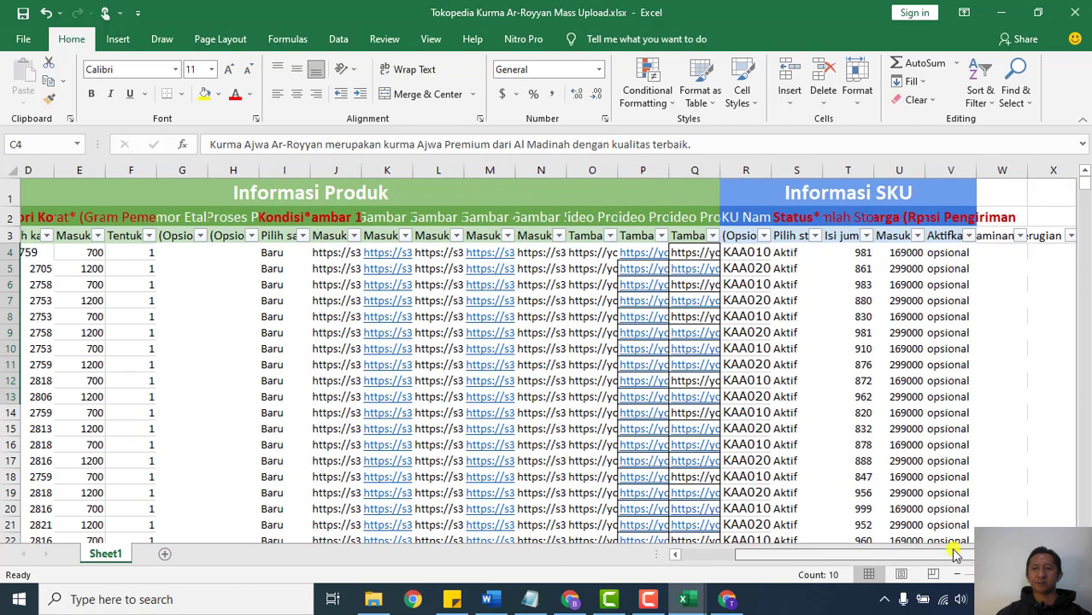
pyautogui.moveTo(921, 251); pyautogui.dragTo(929, 393)
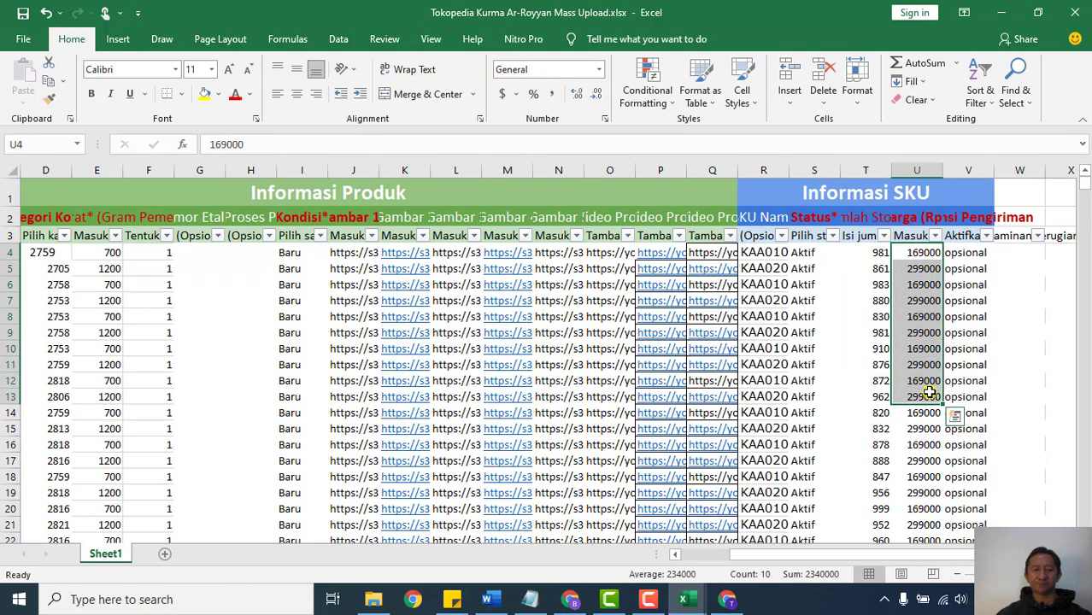
pyautogui.hotkey('ctrl', 'c')
pyautogui.moveTo(684, 599)
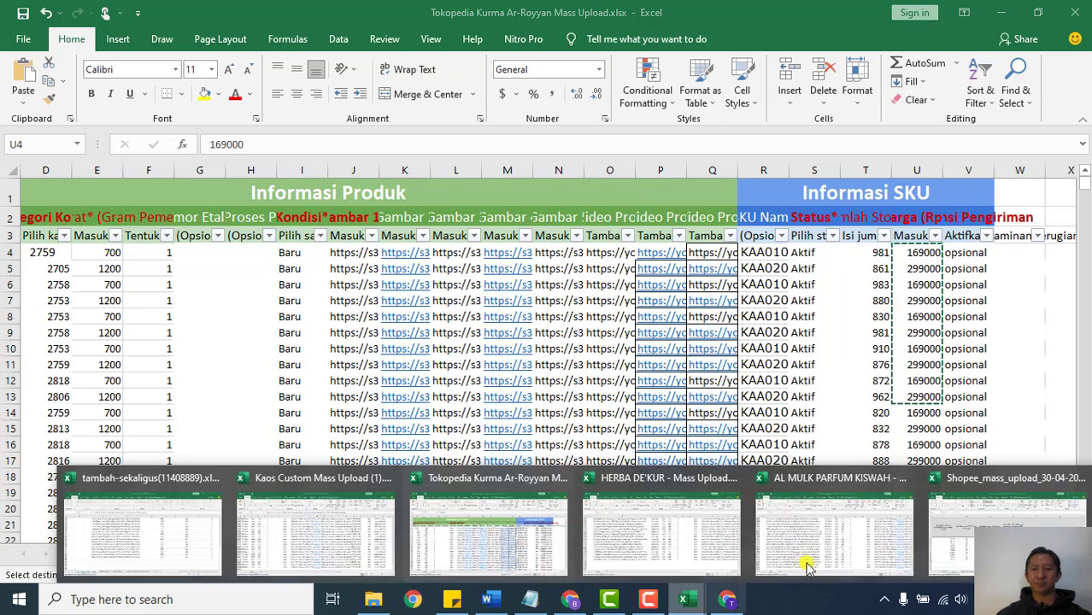
pyautogui.click(973, 536)
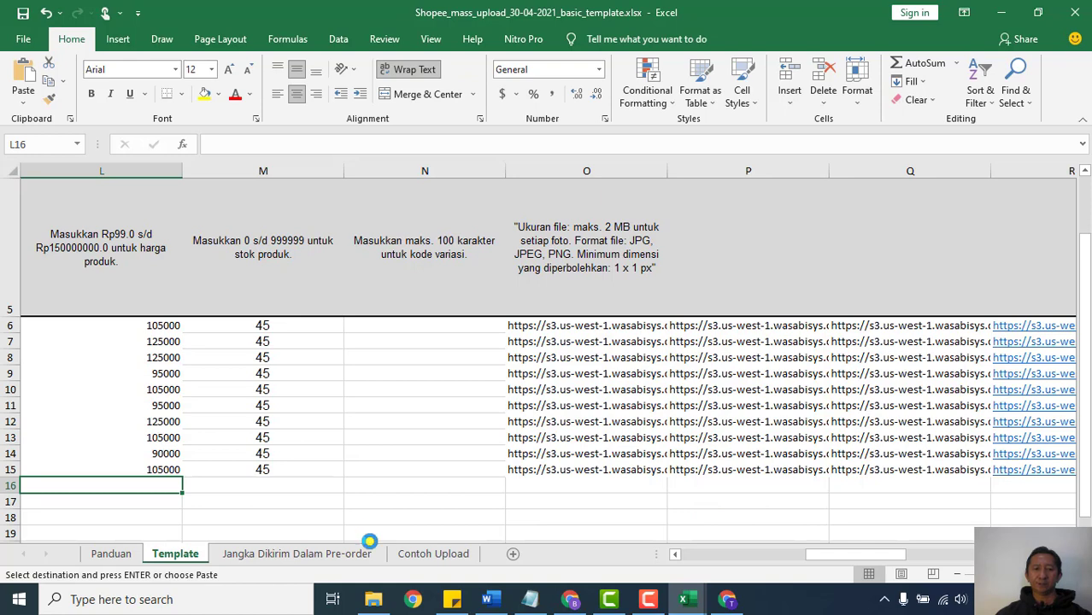
pyautogui.hotkey('ctrl', 'v')
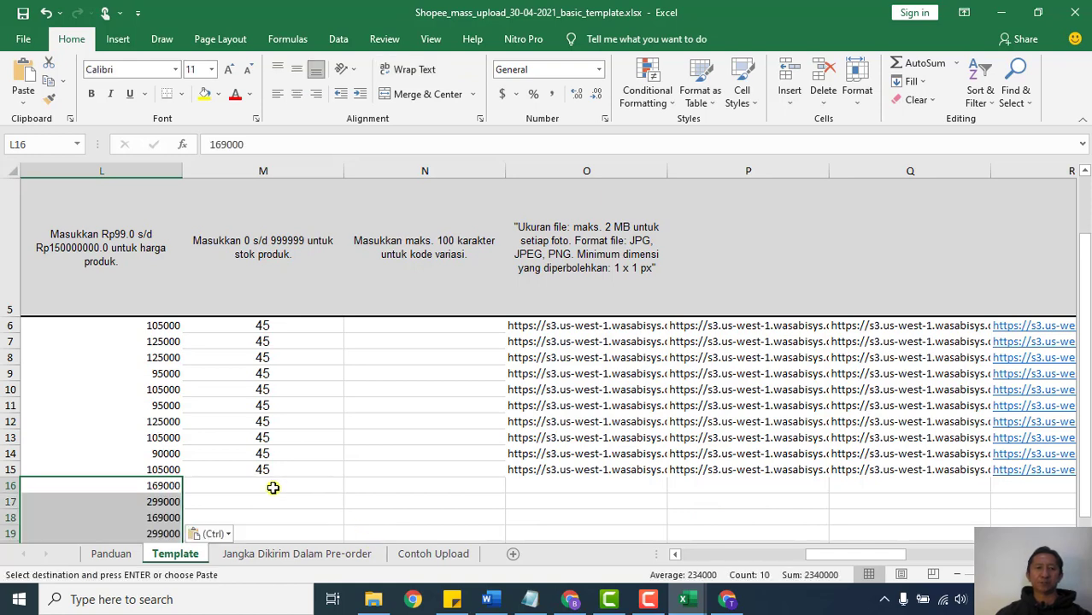
# Set stock 51 in M16 and fill it down the Kurma rows
pyautogui.click(272, 486)
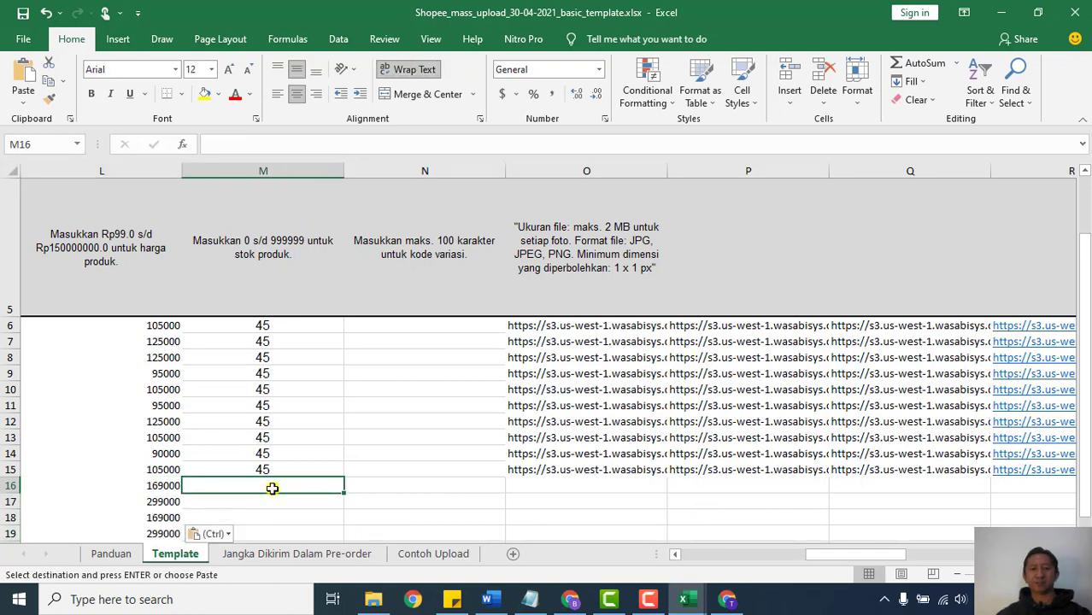
pyautogui.write('51')
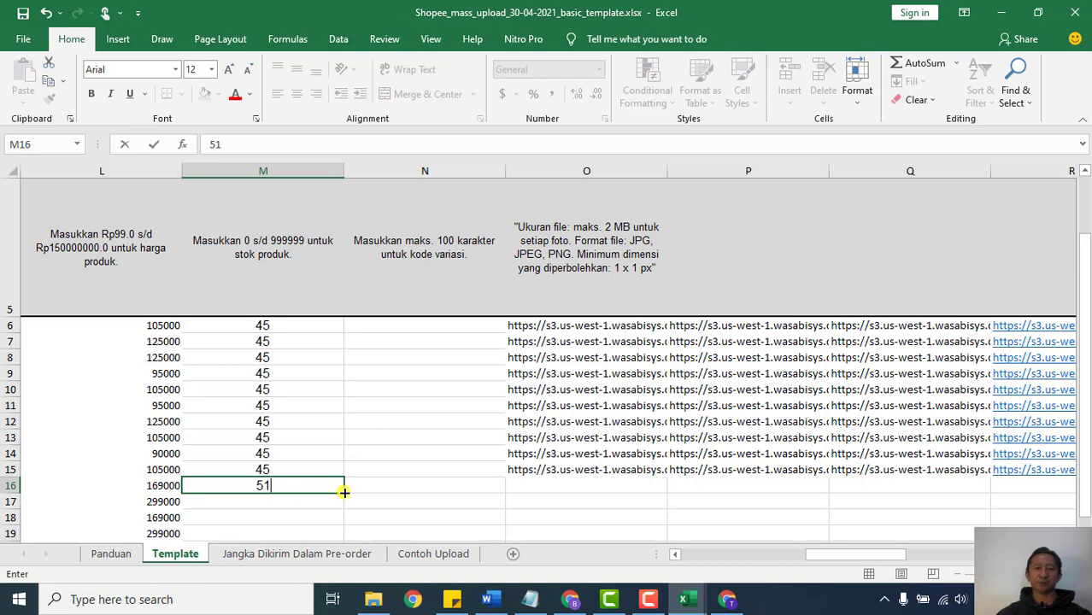
pyautogui.doubleClick(343, 493)
# Select the Kurma image and video links in the Tokopedia Kurma Ar-Royyan workbook
pyautogui.click(552, 483)
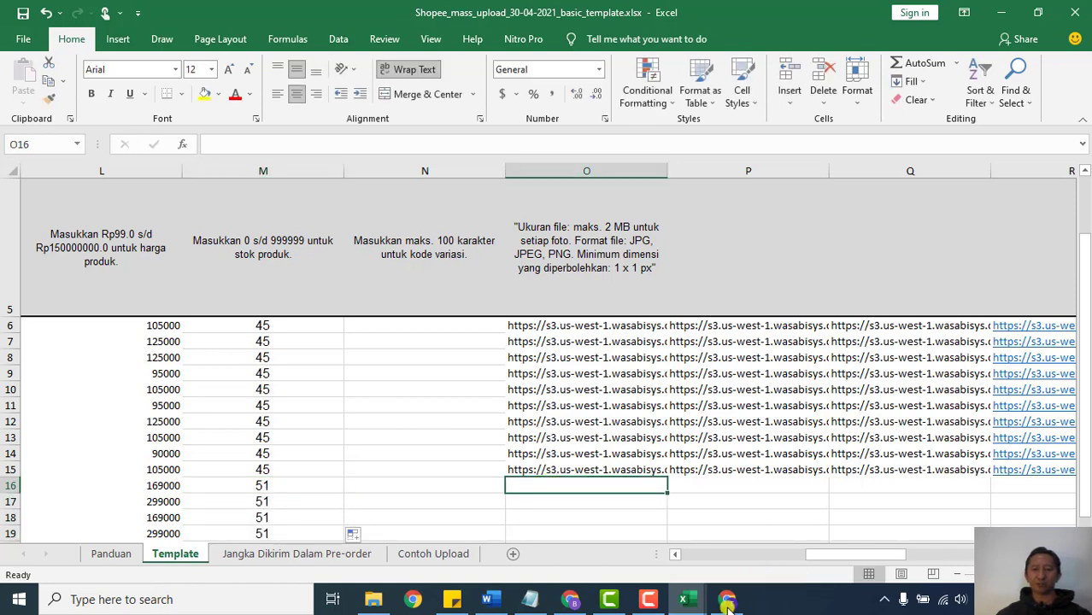
pyautogui.click(686, 598)
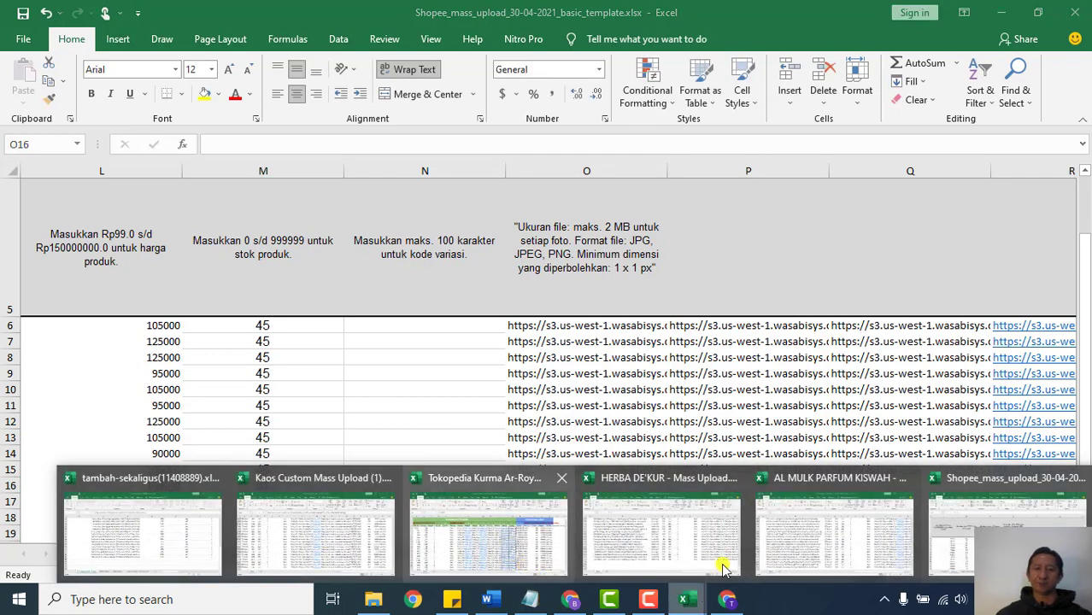
pyautogui.click(502, 543)
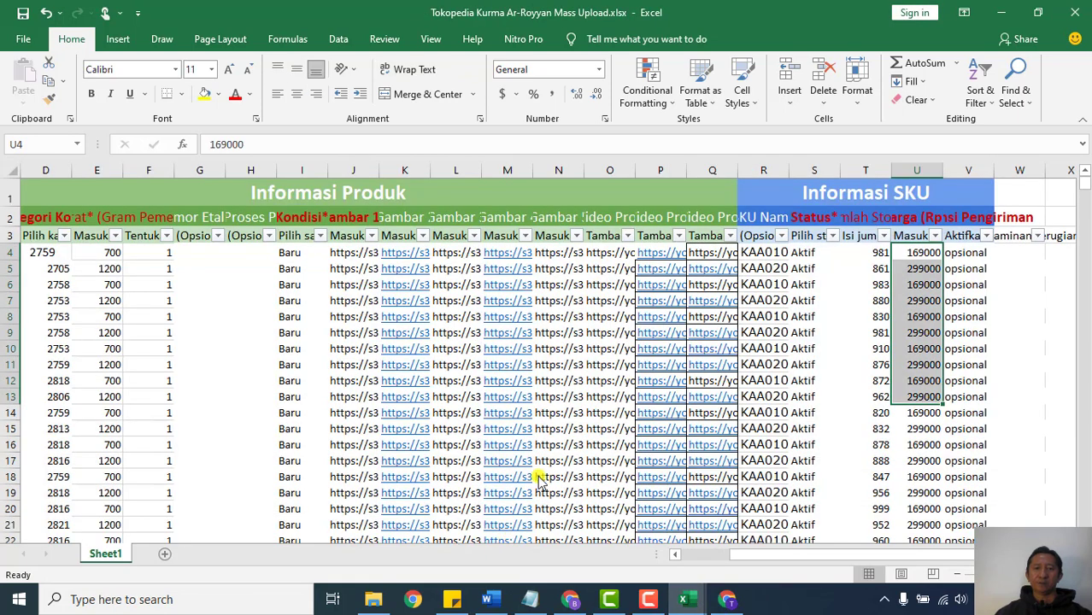
pyautogui.moveTo(340, 256); pyautogui.dragTo(675, 395)
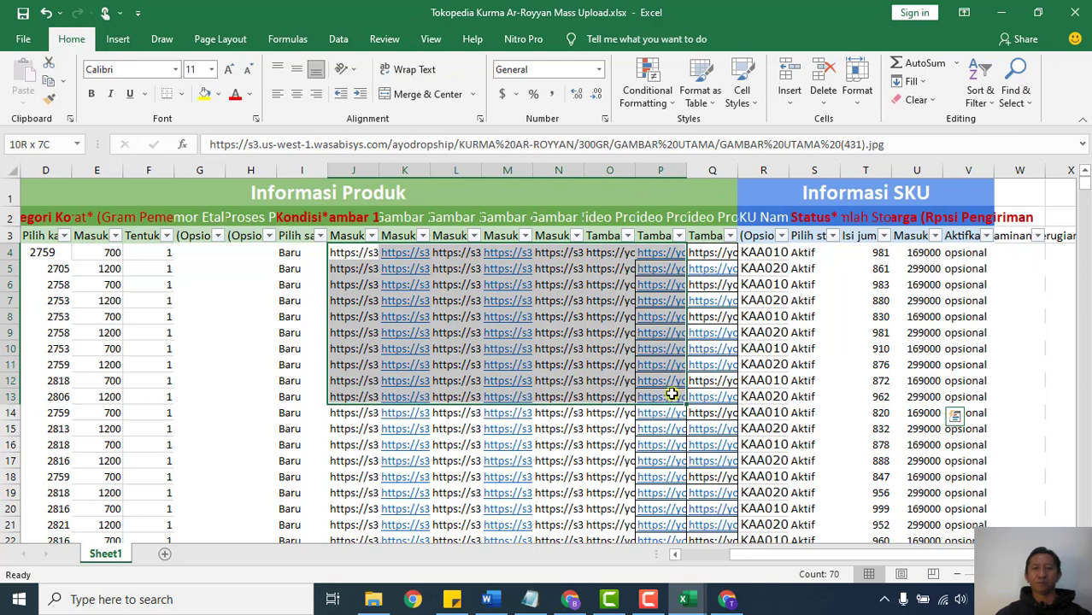
# Copy the Kurma image and video links J4:O13 and paste them at O16
pyautogui.moveTo(668, 394); pyautogui.dragTo(624, 397)
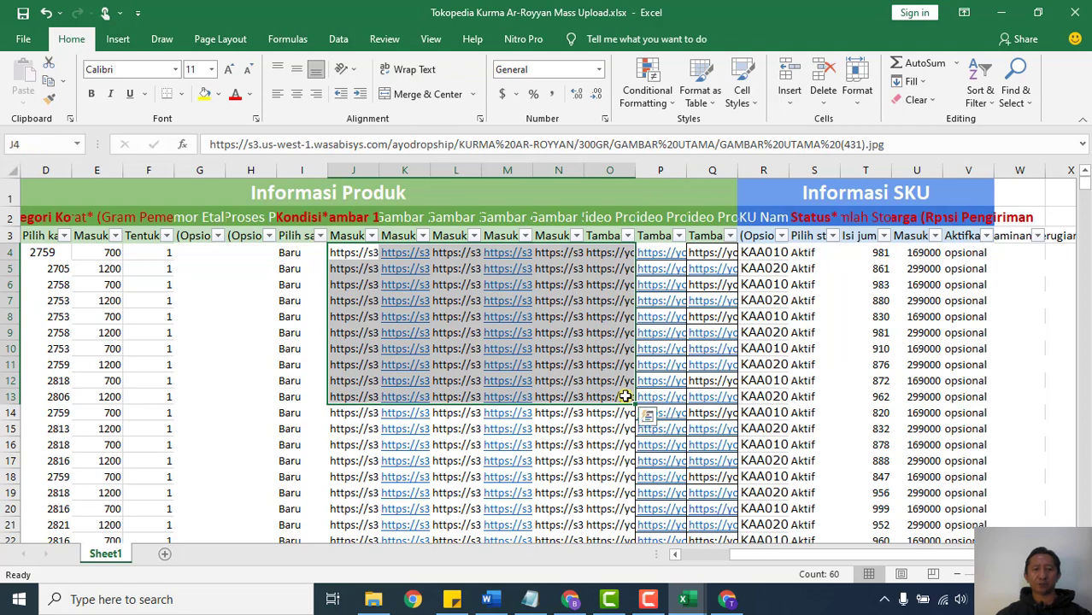
pyautogui.hotkey('ctrl', 'c')
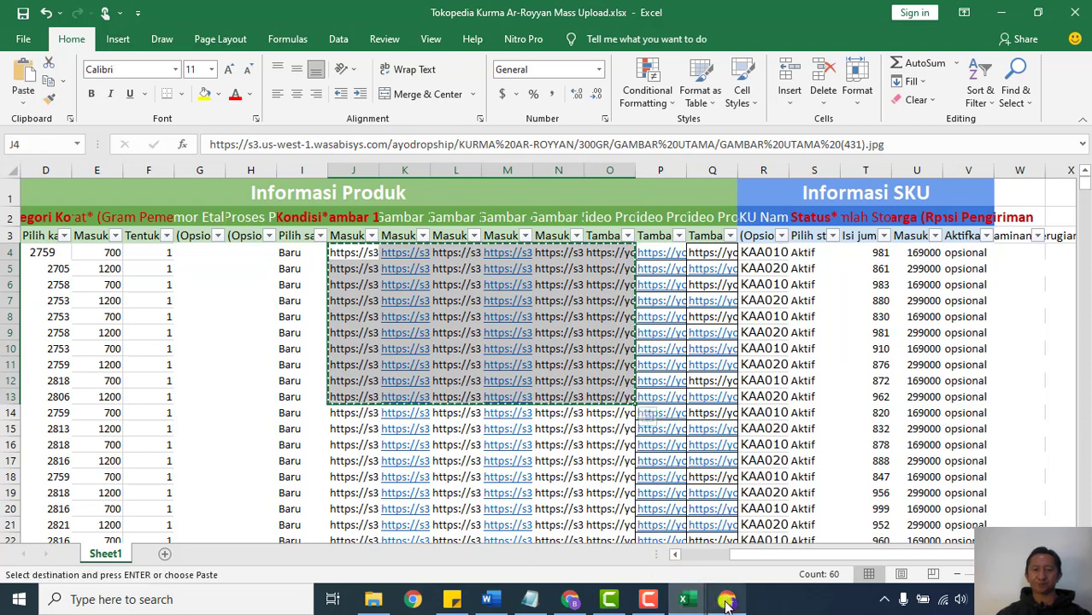
pyautogui.moveTo(683, 600)
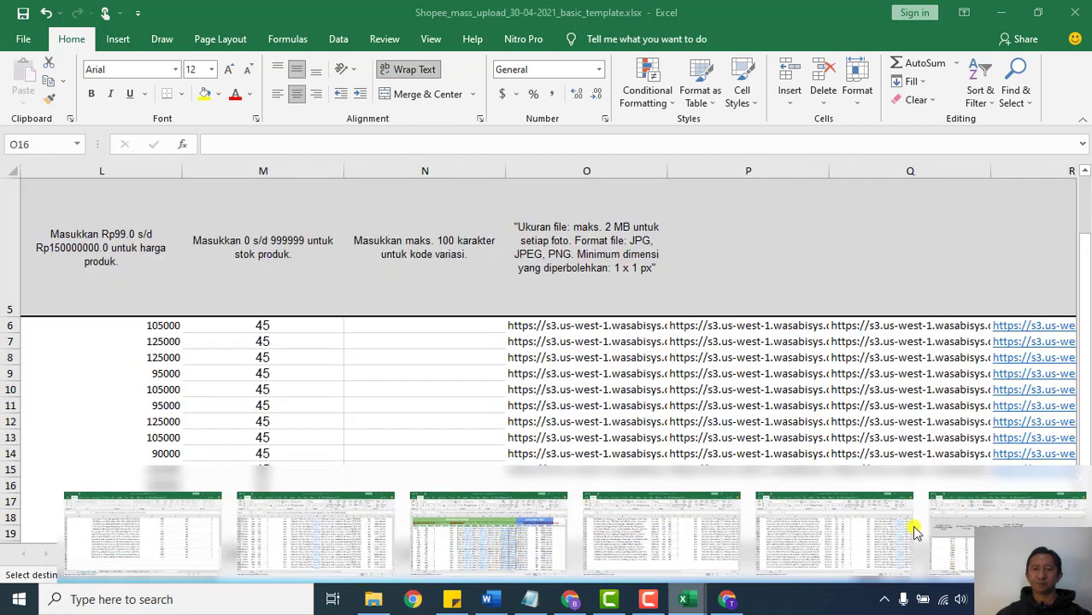
pyautogui.click(915, 532)
pyautogui.hotkey('ctrl', 'v')
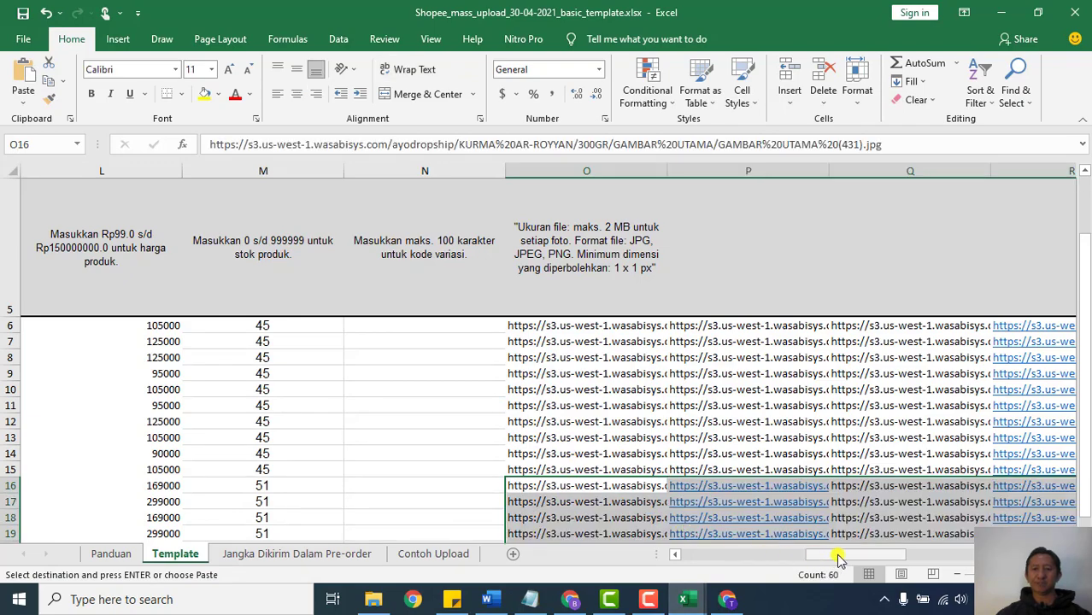
pyautogui.moveTo(836, 556); pyautogui.dragTo(919, 561)
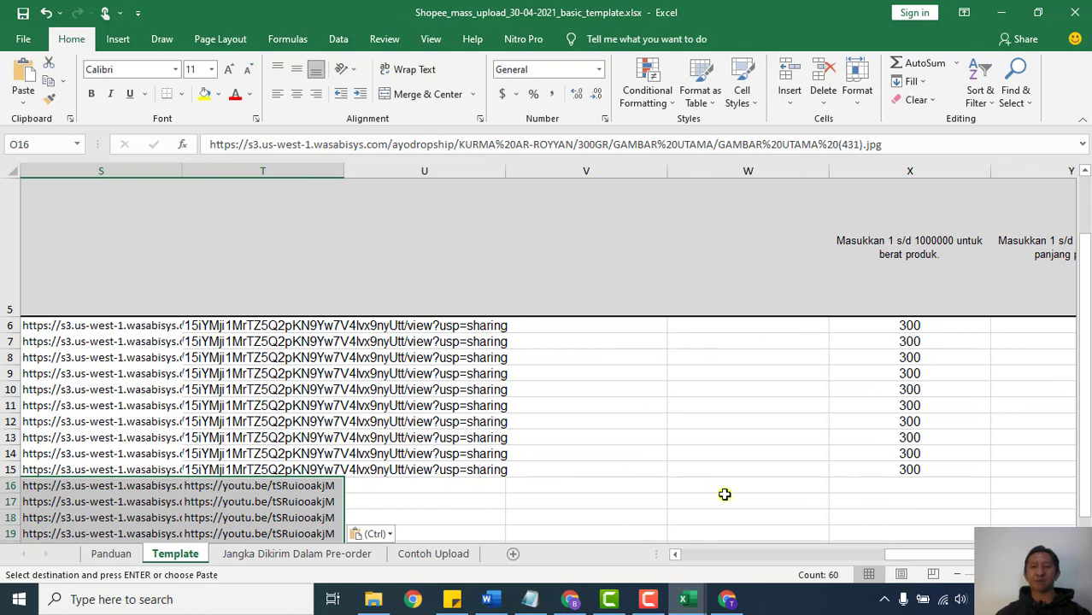
# Copy Kurma weights E4:E13 from Tokopedia and paste them into Berat from X16
pyautogui.click(932, 485)
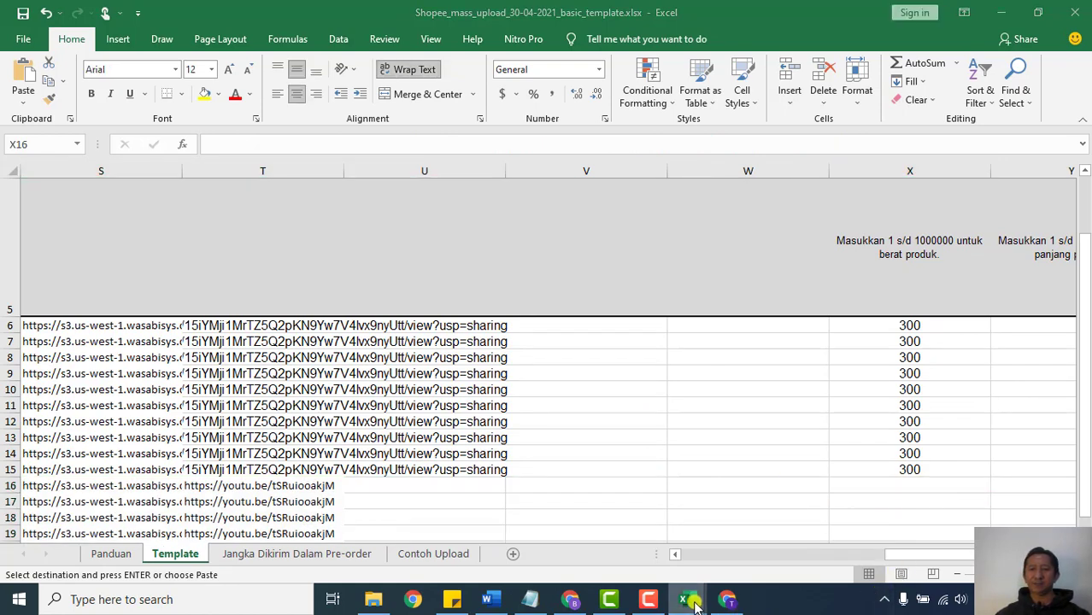
pyautogui.click(527, 555)
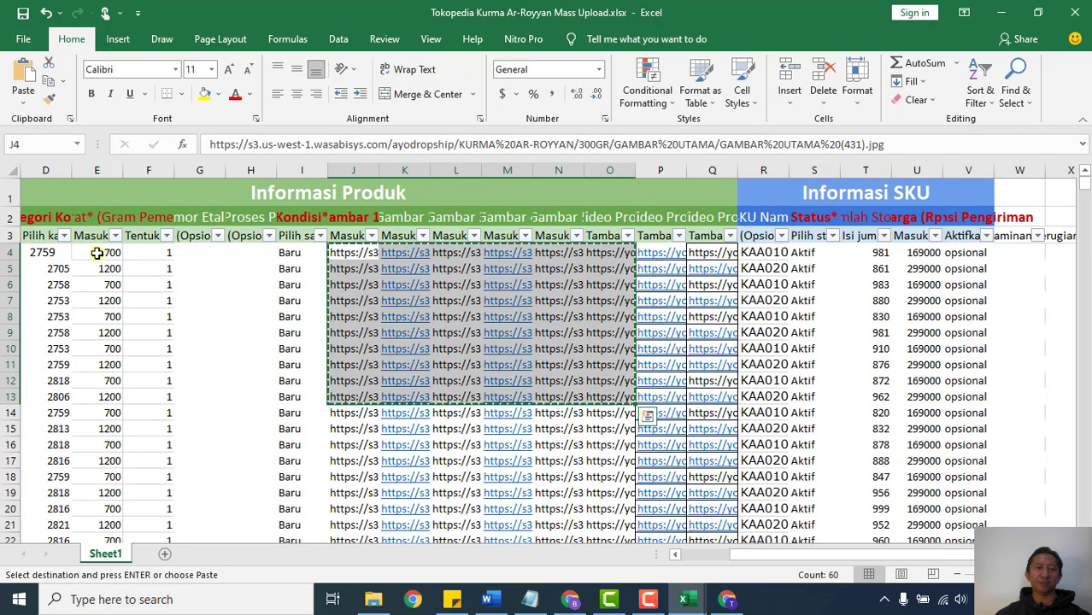
pyautogui.moveTo(98, 253); pyautogui.dragTo(102, 399)
pyautogui.hotkey('ctrl', 'c')
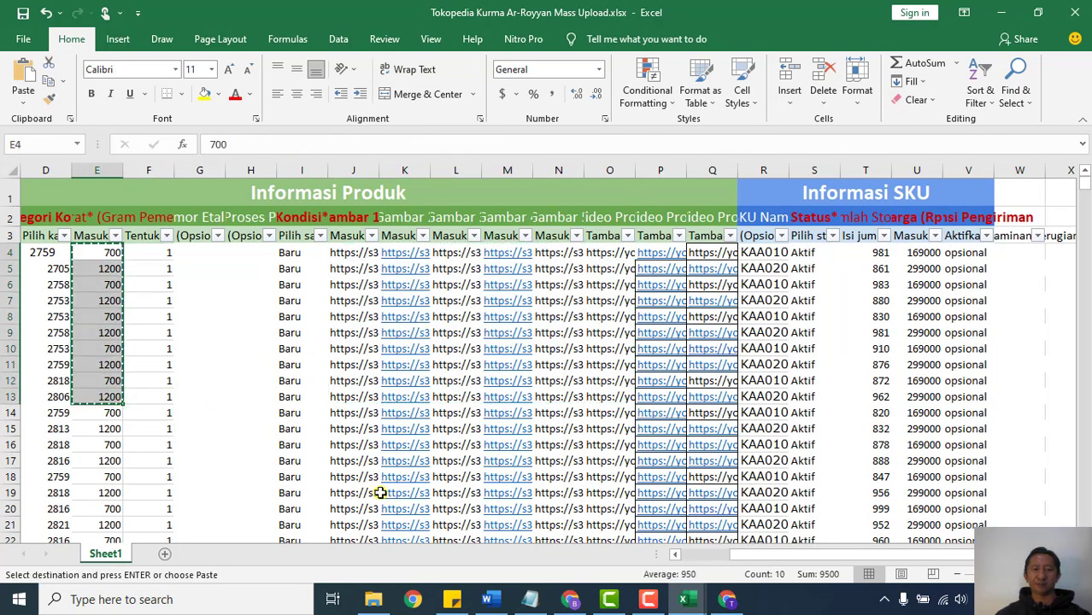
pyautogui.click(684, 599)
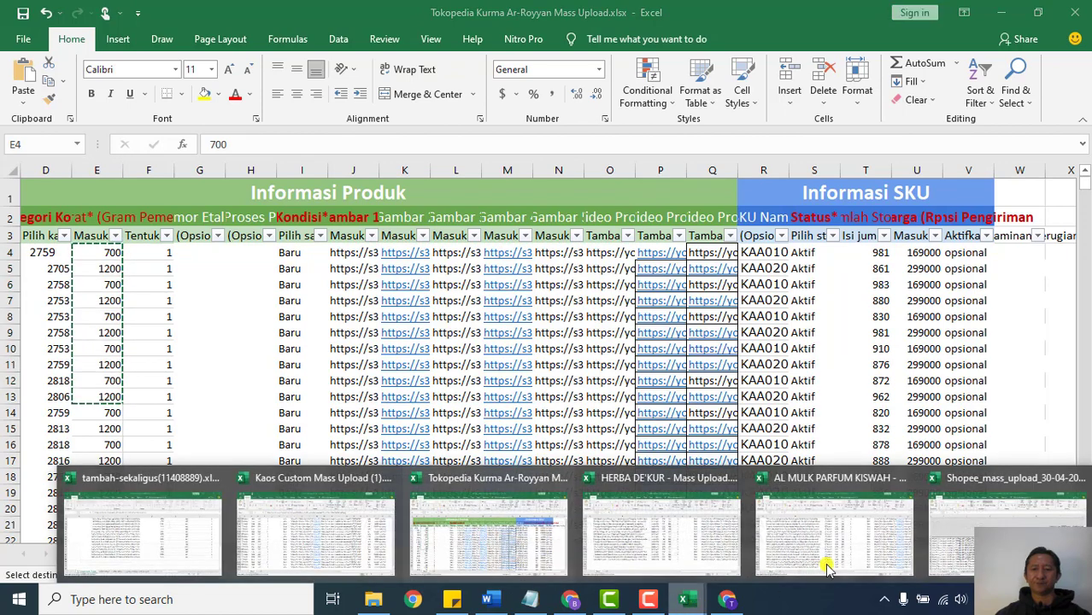
pyautogui.click(1000, 479)
pyautogui.hotkey('ctrl', 'v')
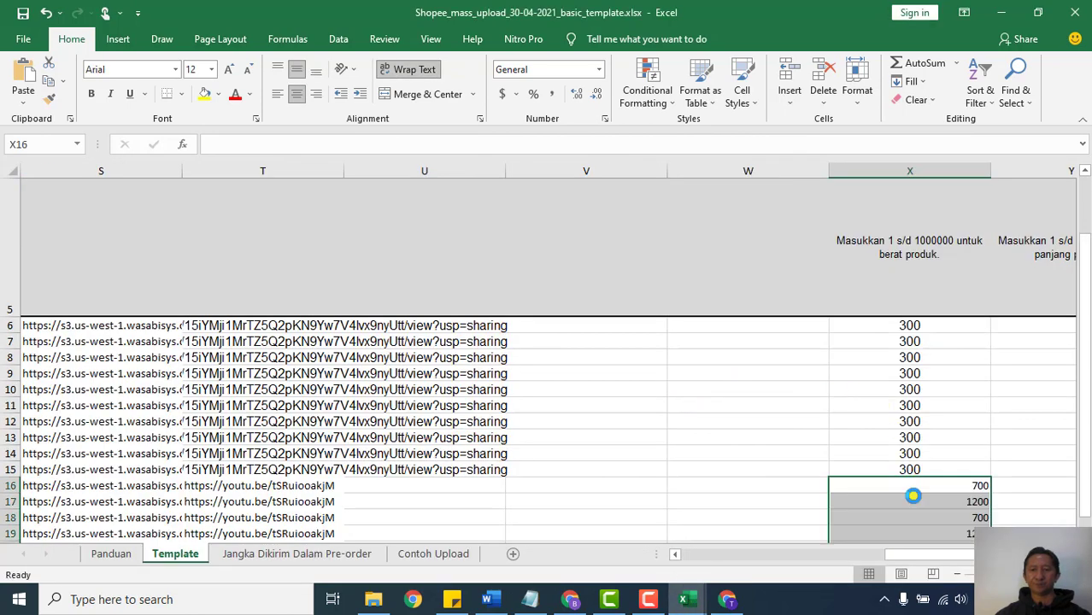
pyautogui.moveTo(953, 556); pyautogui.dragTo(989, 554)
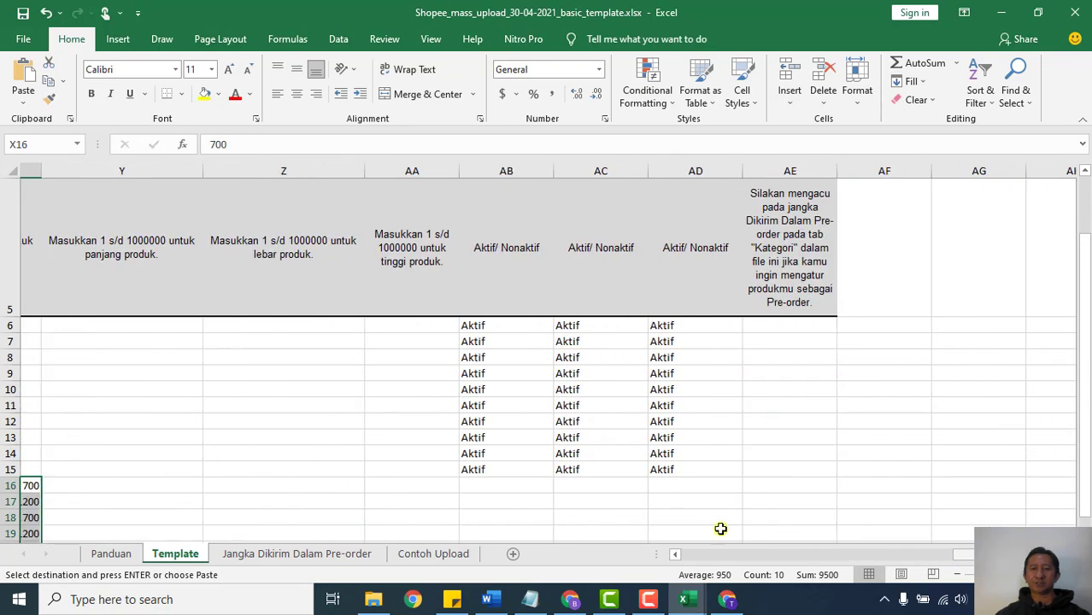
# Fill Aktif down columns AB, AC and AD through row 25 and dismiss the update notice
pyautogui.click(485, 468)
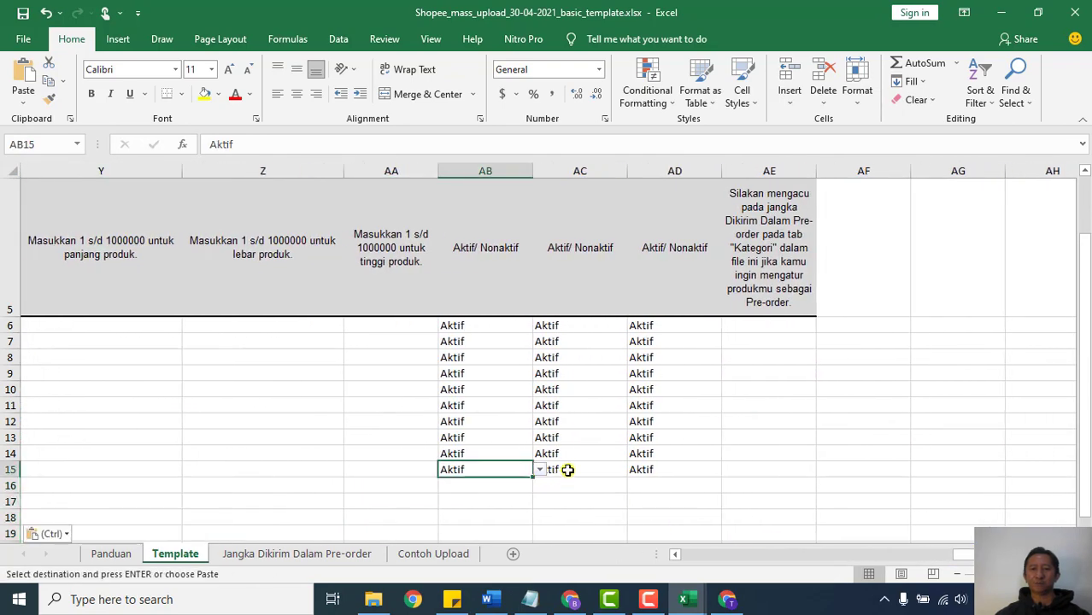
pyautogui.moveTo(530, 479); pyautogui.dragTo(513, 539)
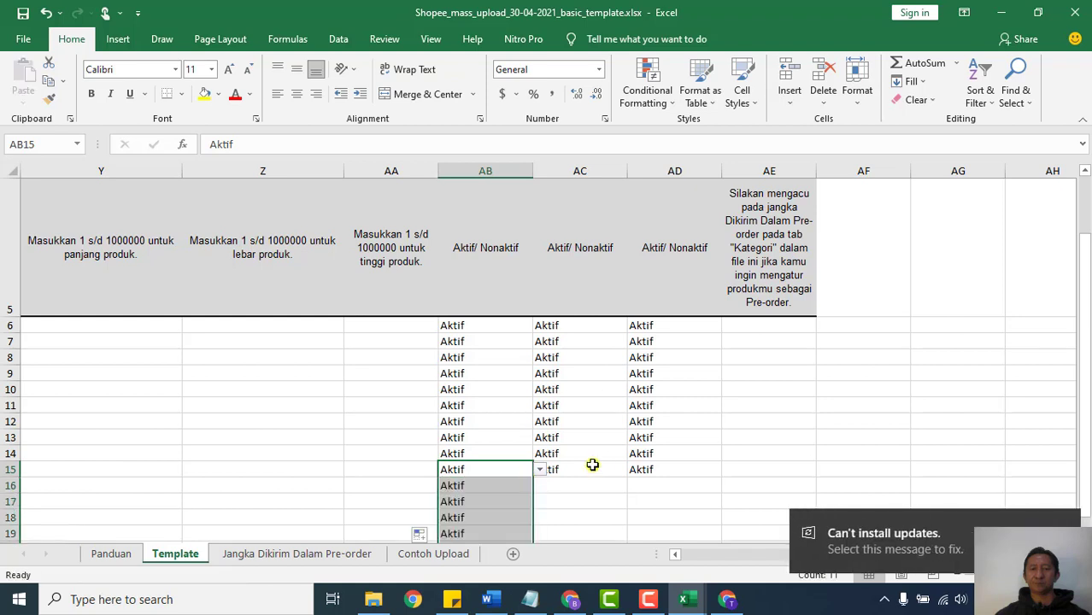
pyautogui.click(600, 471)
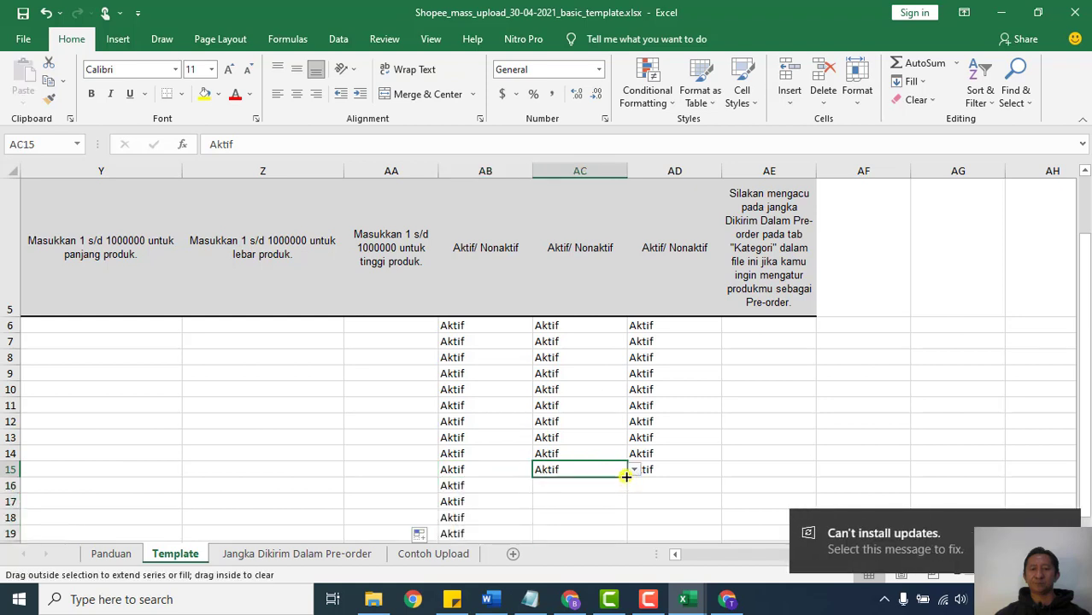
pyautogui.doubleClick(626, 480)
pyautogui.click(682, 468)
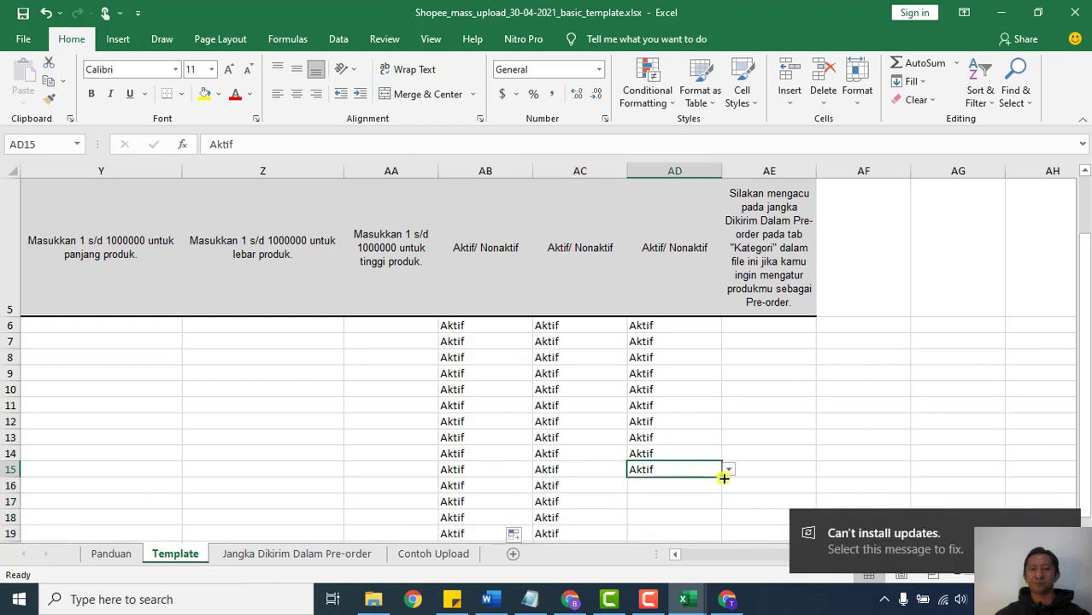
pyautogui.doubleClick(723, 478)
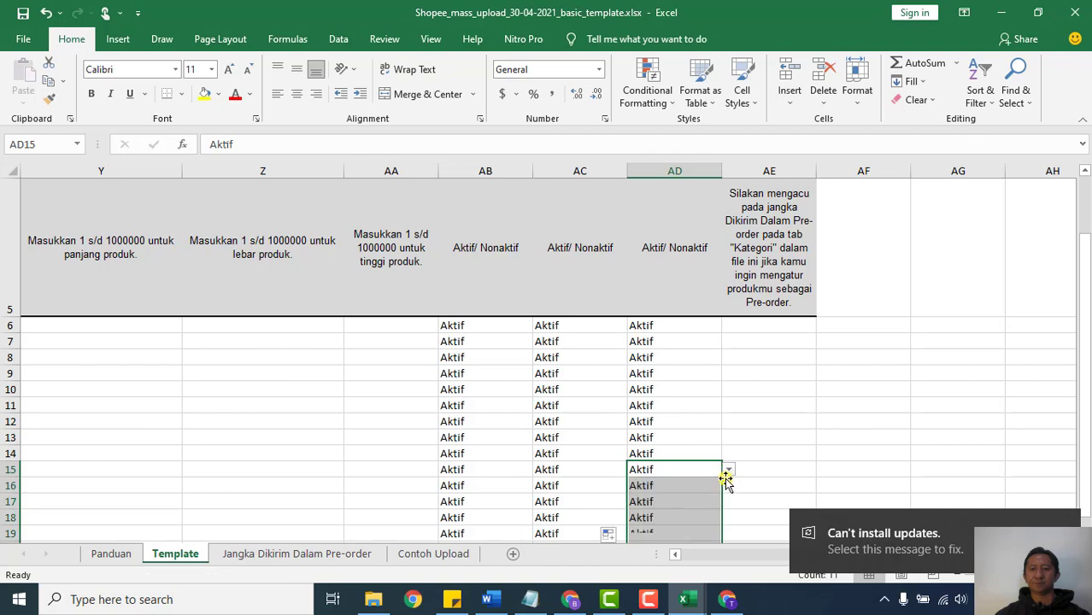
pyautogui.click(1067, 523)
pyautogui.scroll(-2, 809, 445)
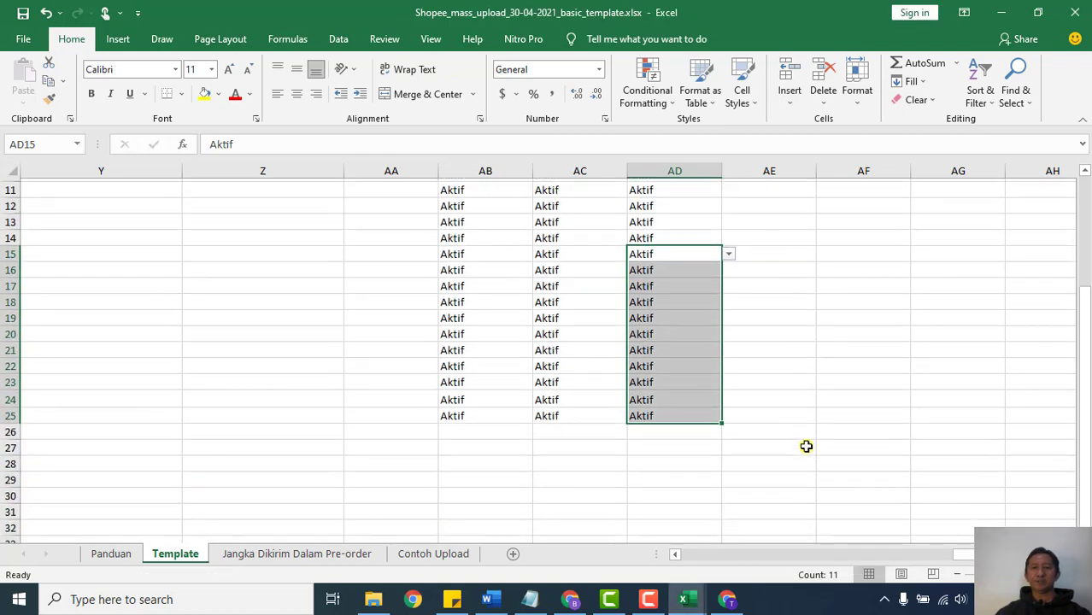
pyautogui.moveTo(872, 554); pyautogui.dragTo(664, 555)
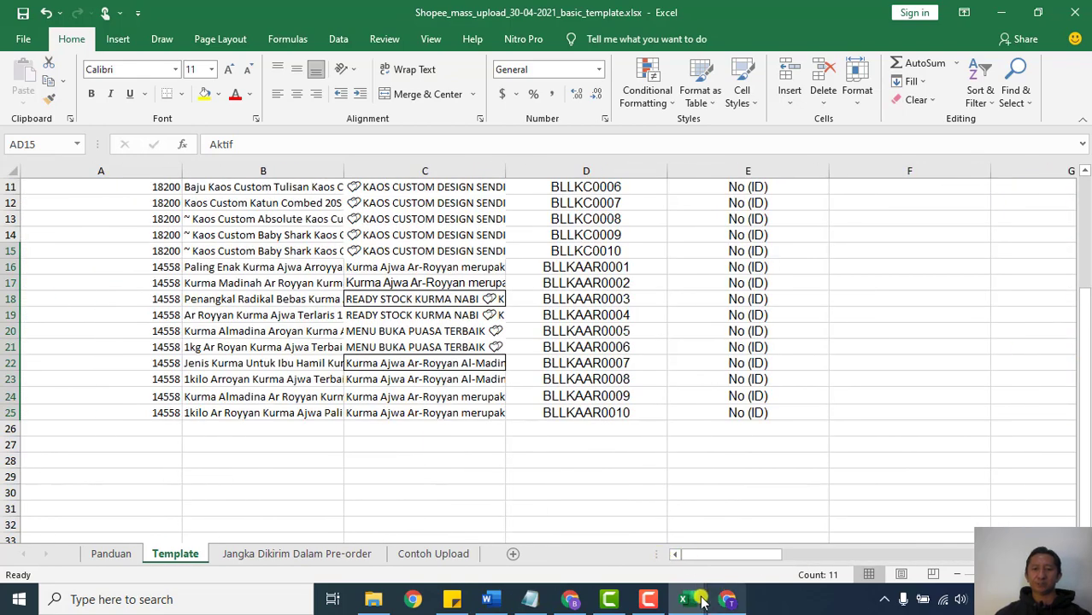
# Copy ten HERBA DE'KUR product names from rows 2124–2133 and paste them at B26
pyautogui.moveTo(684, 600)
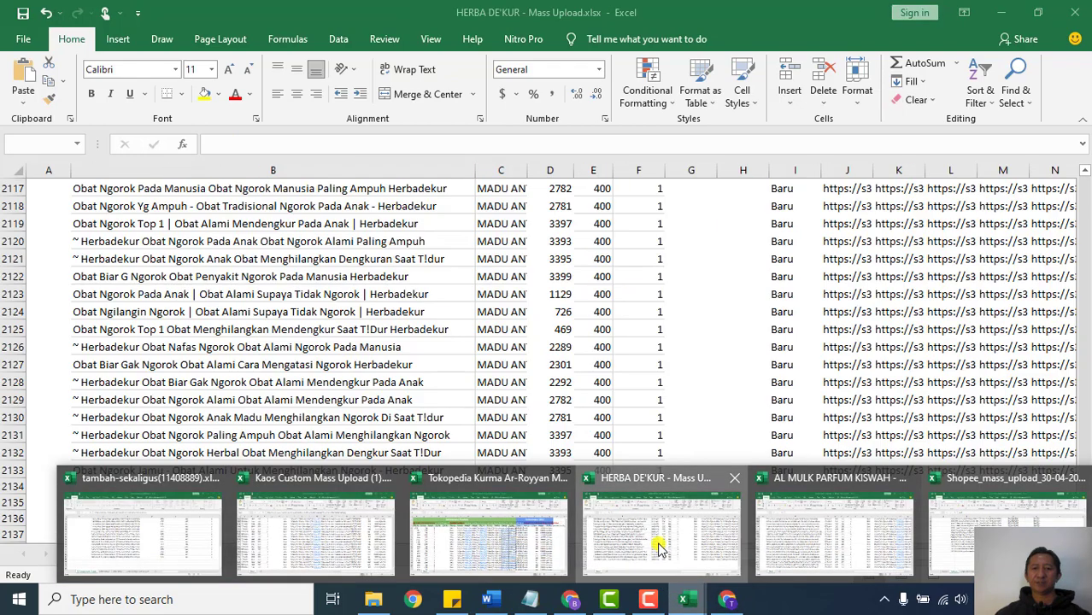
pyautogui.click(660, 547)
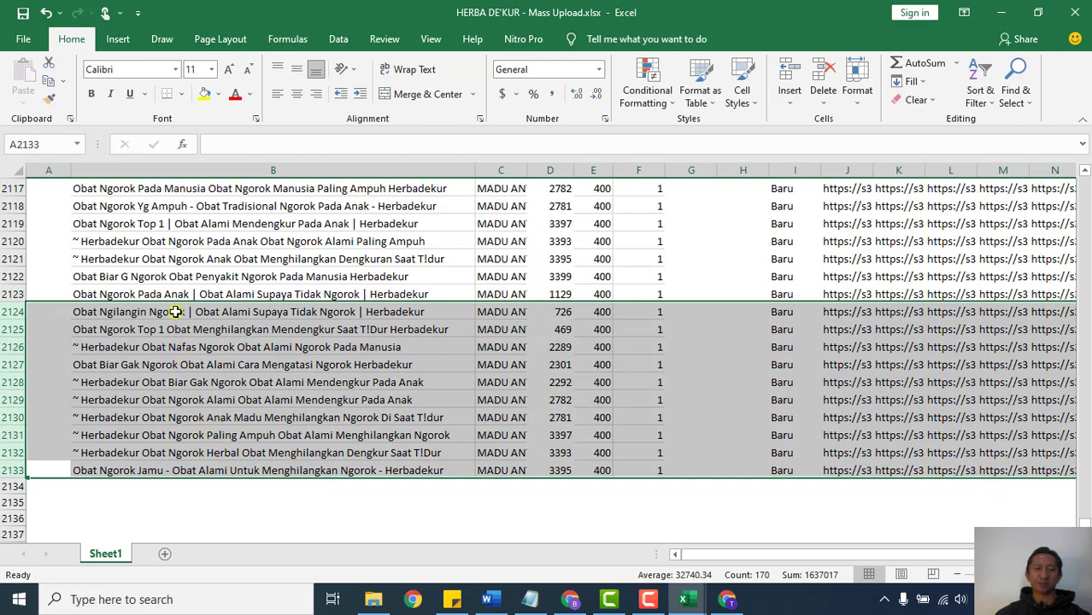
pyautogui.moveTo(175, 312); pyautogui.dragTo(231, 477)
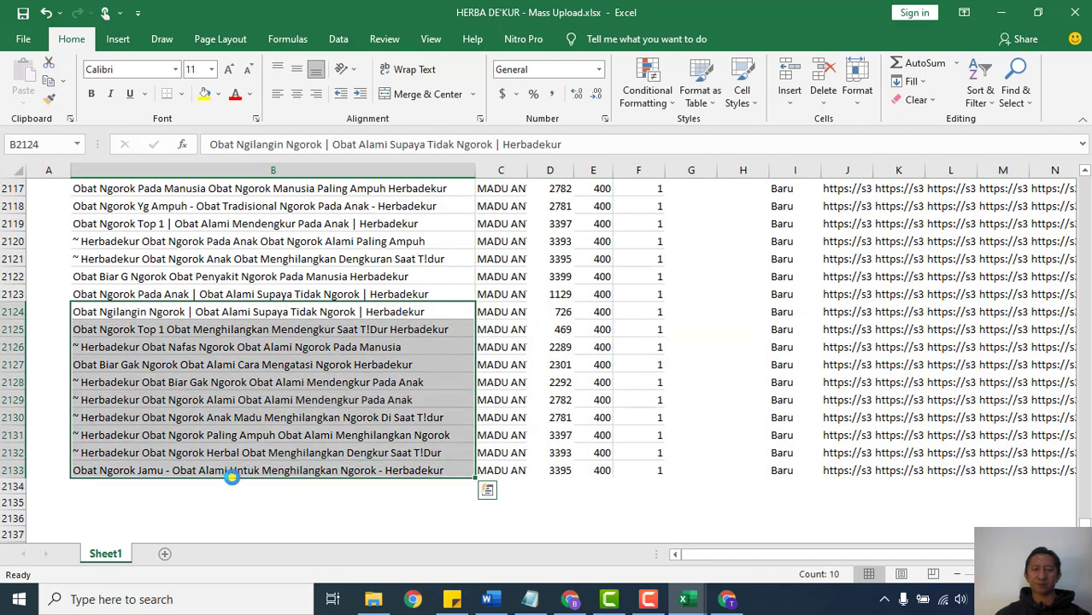
pyautogui.hotkey('ctrl', 'c')
pyautogui.moveTo(684, 600)
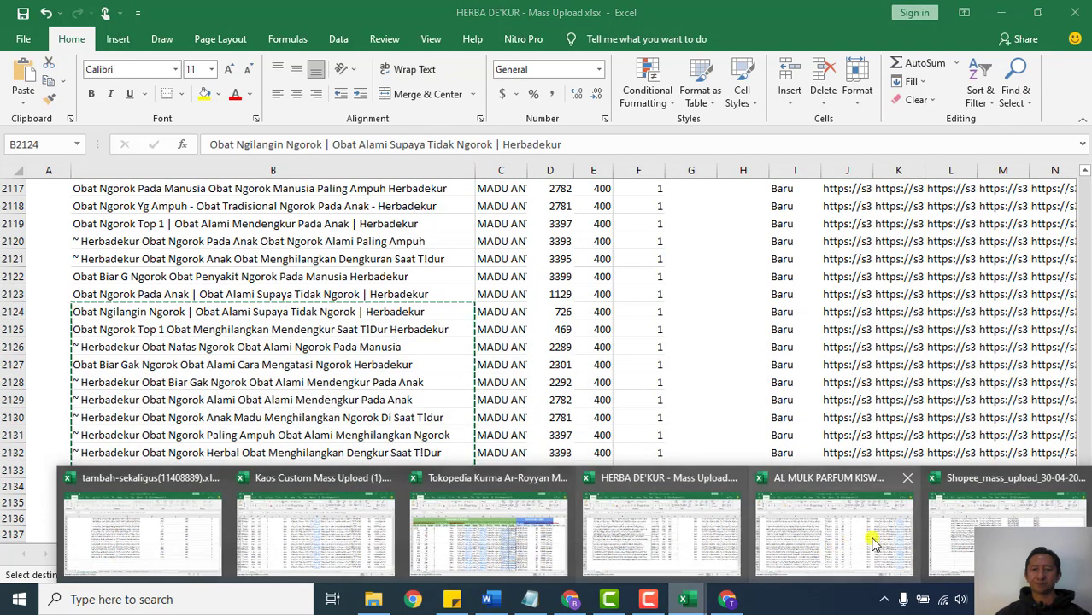
pyautogui.click(954, 547)
pyautogui.click(221, 424)
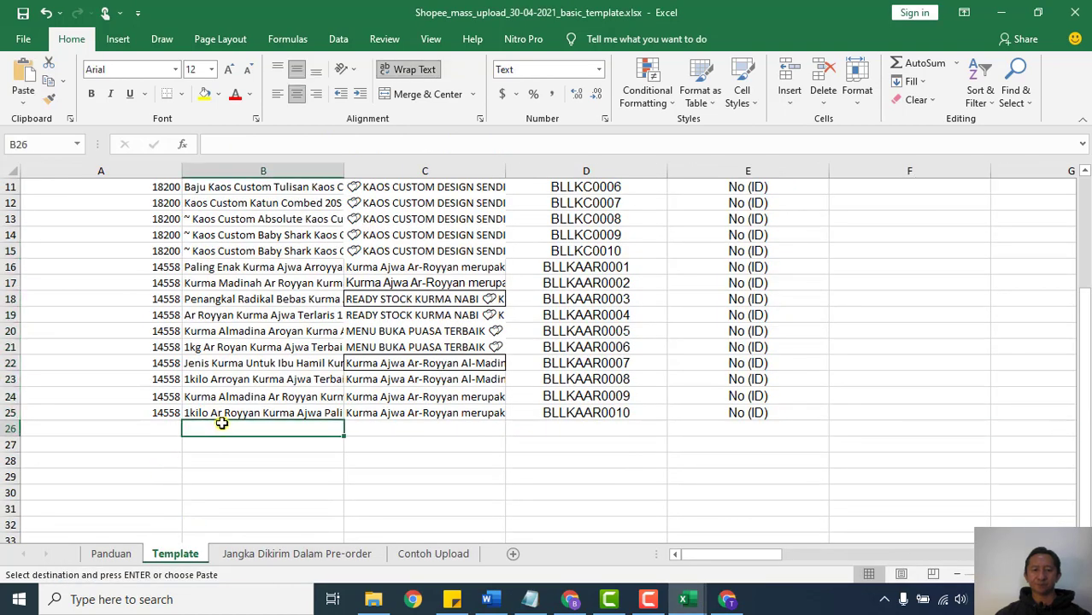
pyautogui.hotkey('ctrl', 'v')
# Find the Kesejahteraan category on the pre-order sheet and copy its code 14788
pyautogui.click(165, 427)
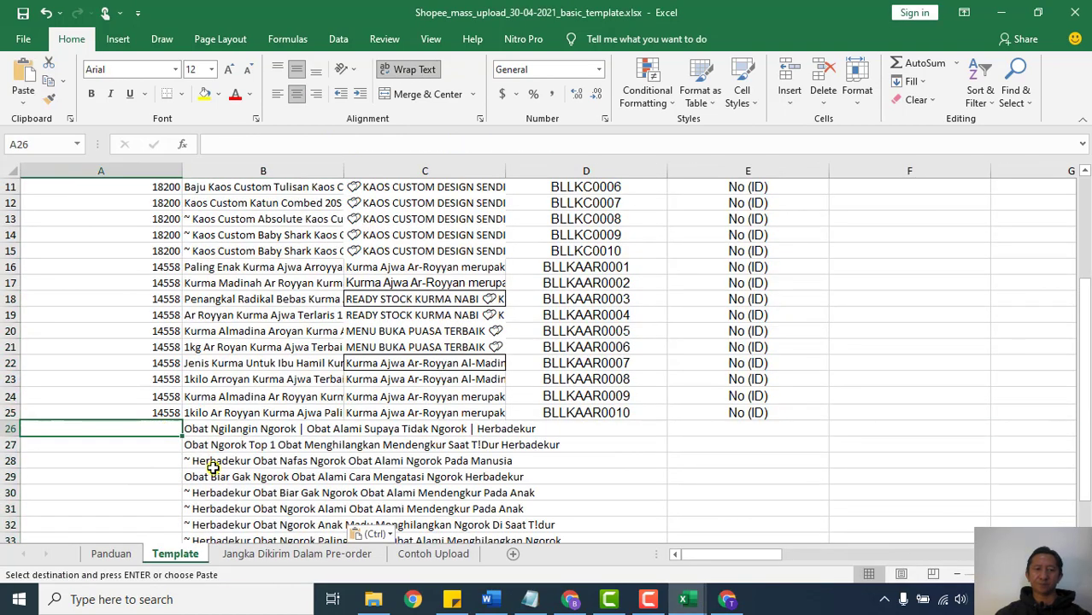
pyautogui.click(272, 556)
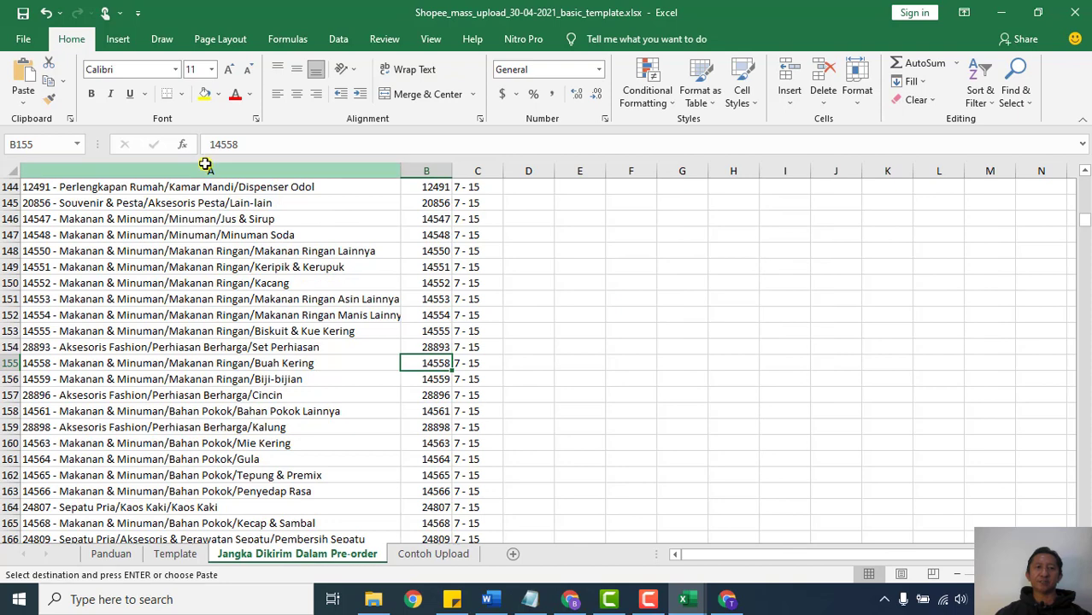
pyautogui.click(206, 165)
pyautogui.hotkey('ctrl', 'h')
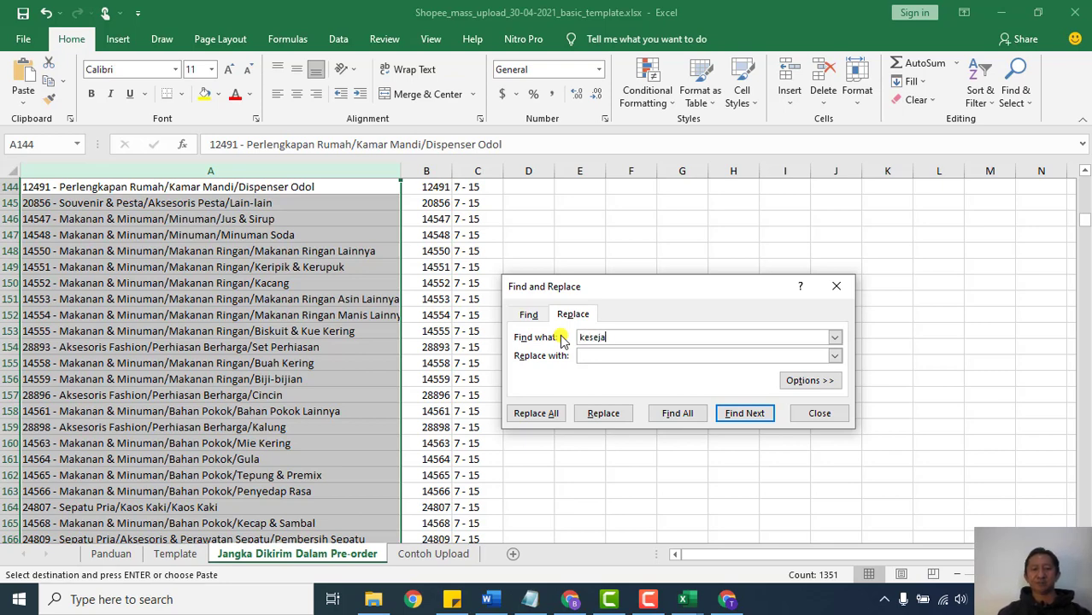
pyautogui.press('Return')
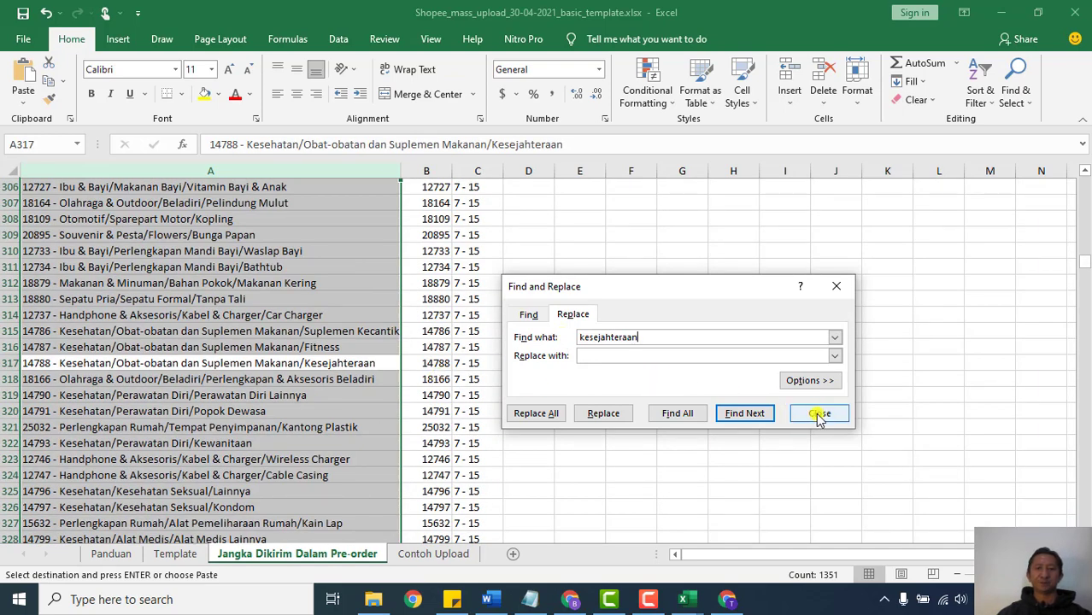
pyautogui.click(433, 360)
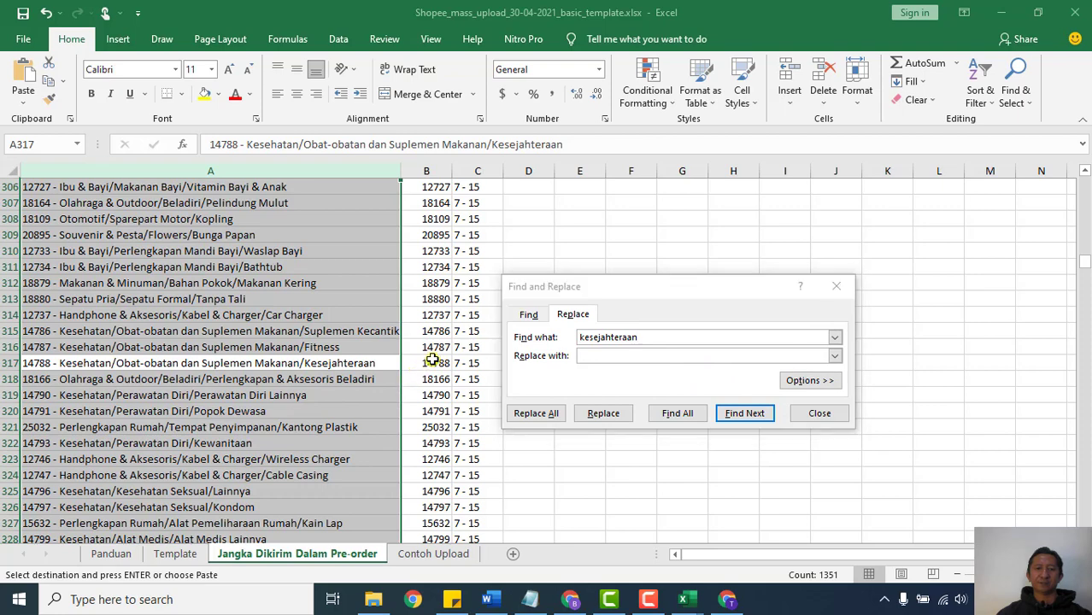
pyautogui.click(432, 360)
pyautogui.hotkey('ctrl', 'c')
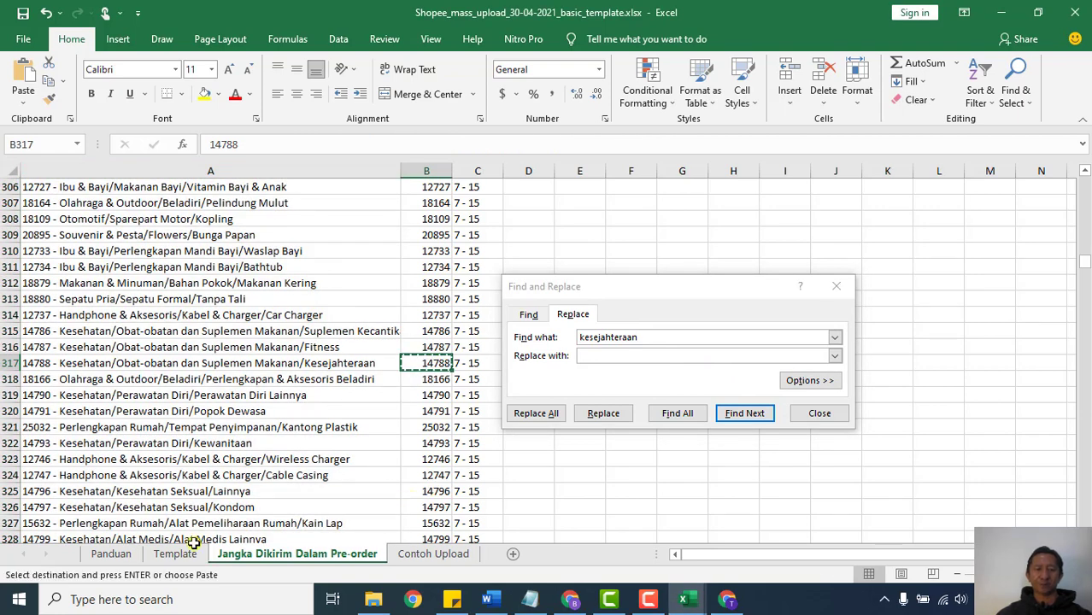
# Paste 14788 into A26 on the Template sheet and fill it down to A35
pyautogui.click(818, 416)
pyautogui.click(176, 555)
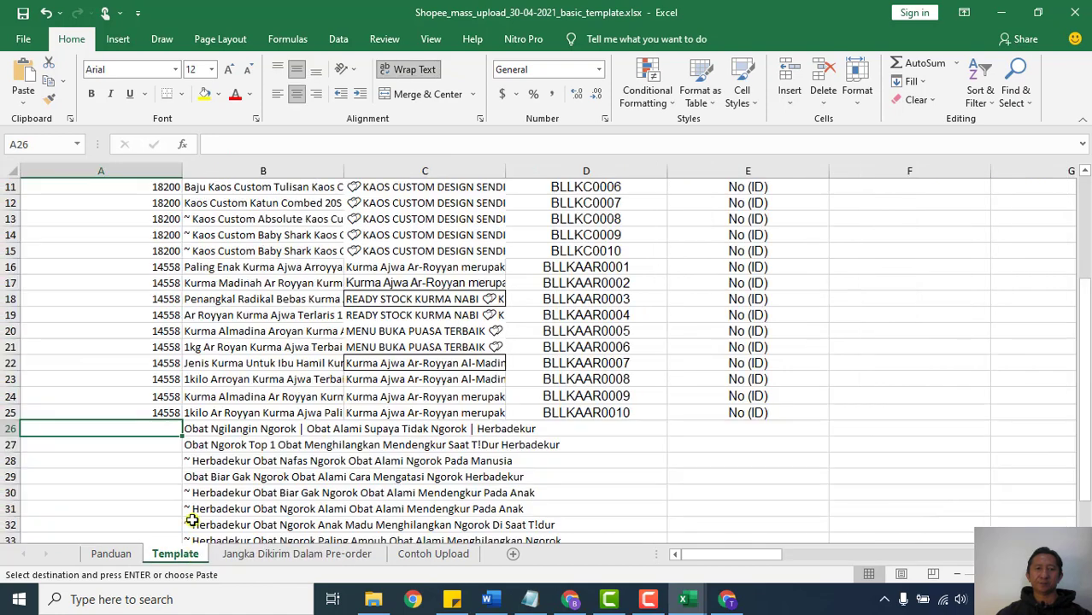
pyautogui.hotkey('ctrl', 'v')
pyautogui.doubleClick(181, 436)
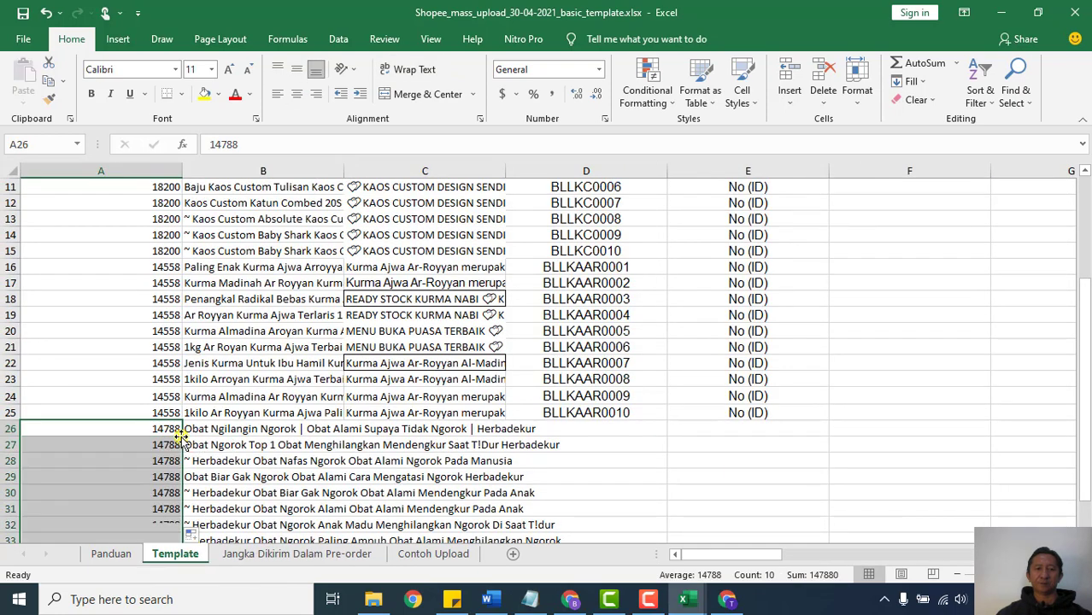
# Copy the ten Herba De'Kur descriptions from the HERBA DE'KUR workbook into C26 onward
pyautogui.click(365, 434)
pyautogui.moveTo(688, 603)
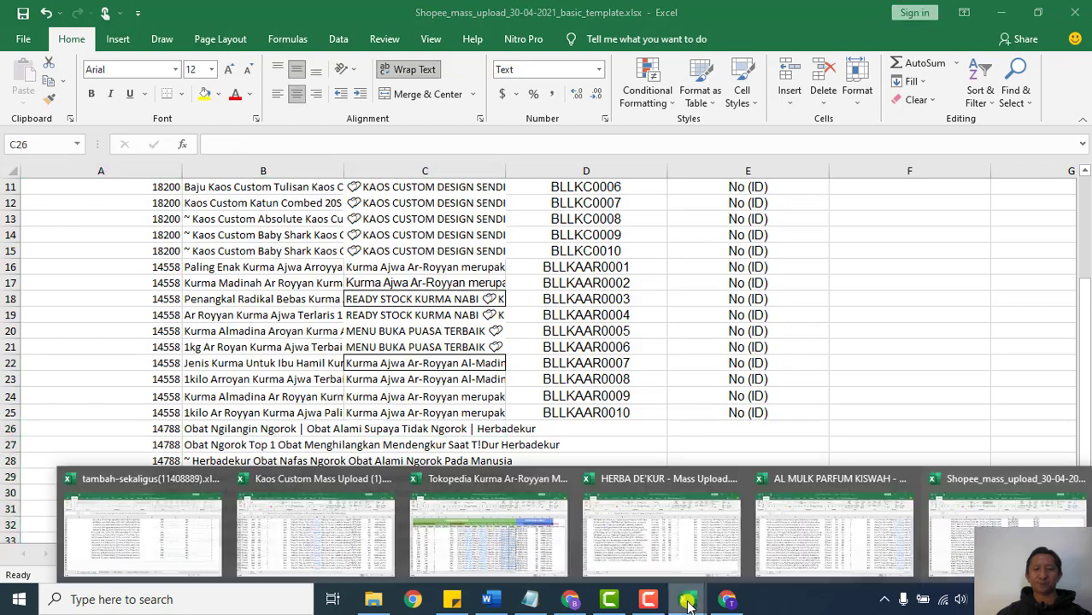
pyautogui.click(661, 547)
pyautogui.click(503, 311)
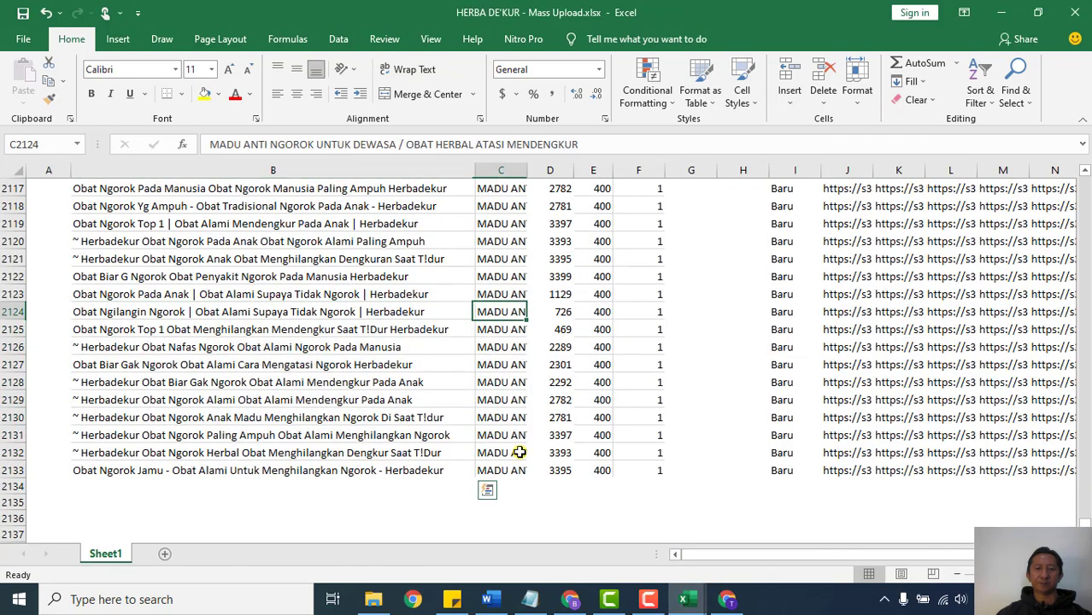
pyautogui.hotkey('ctrl', 'shift', 'Down')
pyautogui.hotkey('ctrl', 'c')
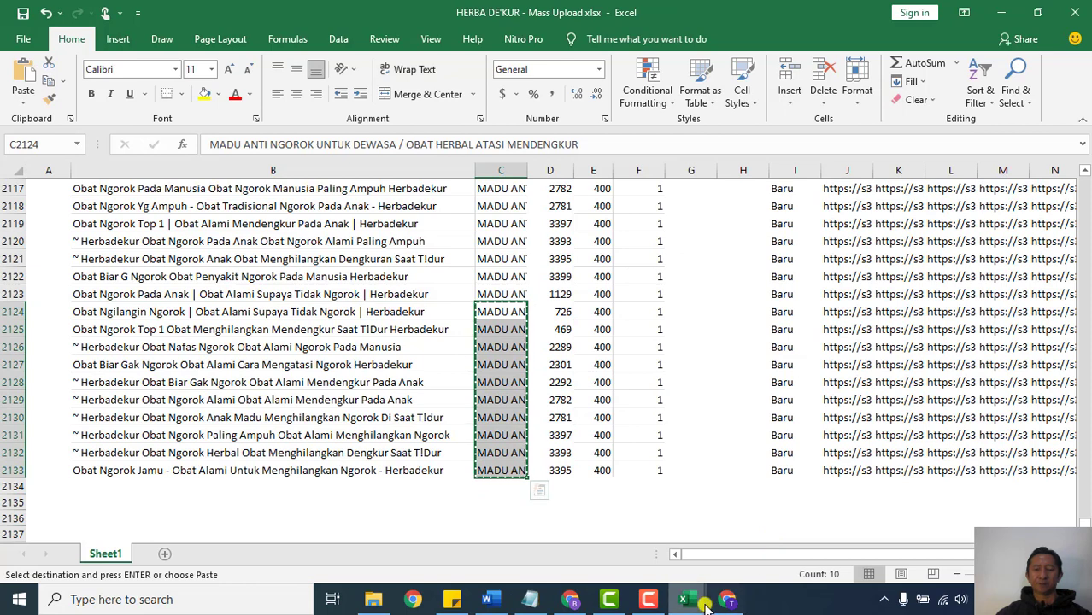
pyautogui.moveTo(703, 605)
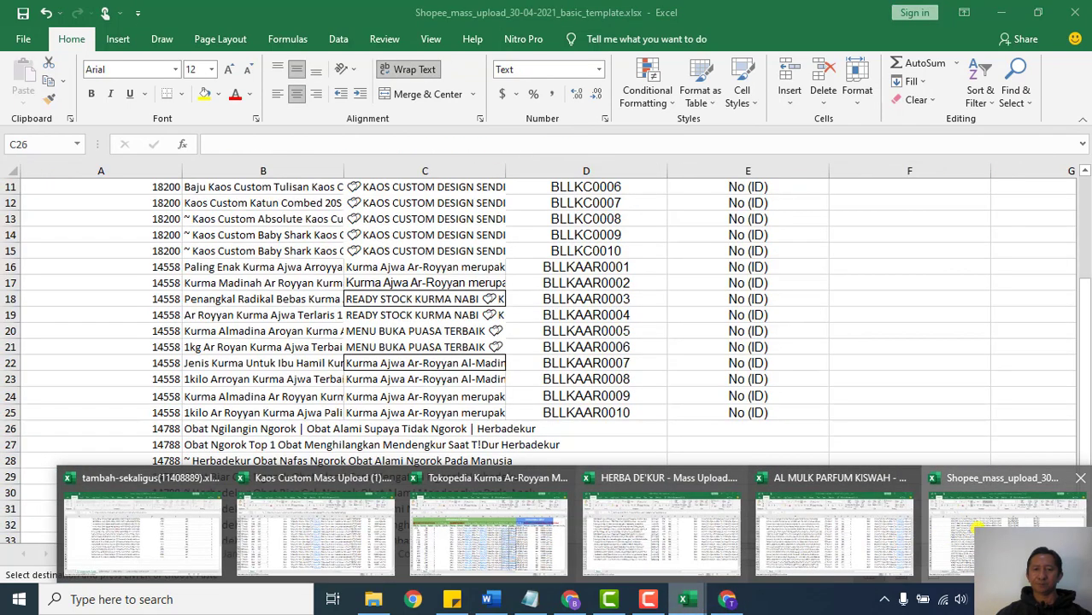
pyautogui.click(975, 528)
pyautogui.hotkey('ctrl', 'v')
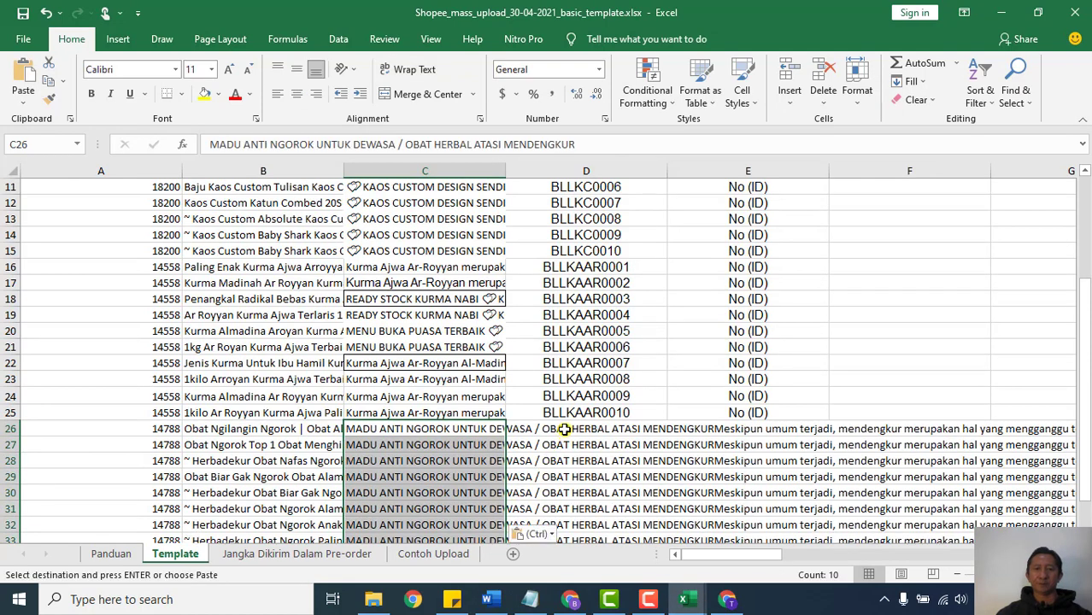
# Enter SKU BLLMH0001 in D26 and fill the series down column D
pyautogui.click(564, 430)
pyautogui.write('BLL')
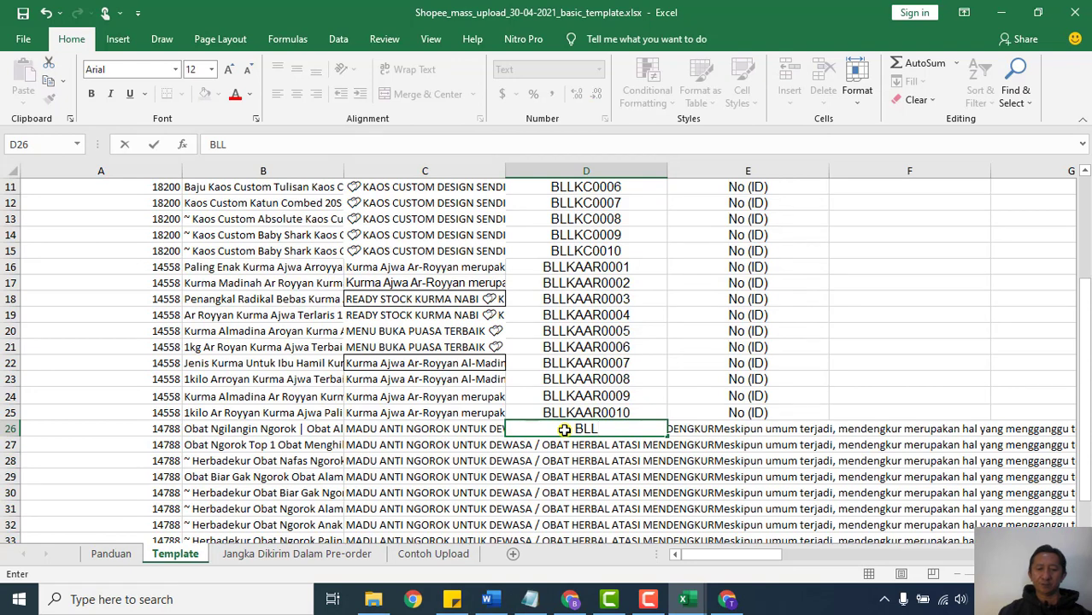
pyautogui.write('MH')
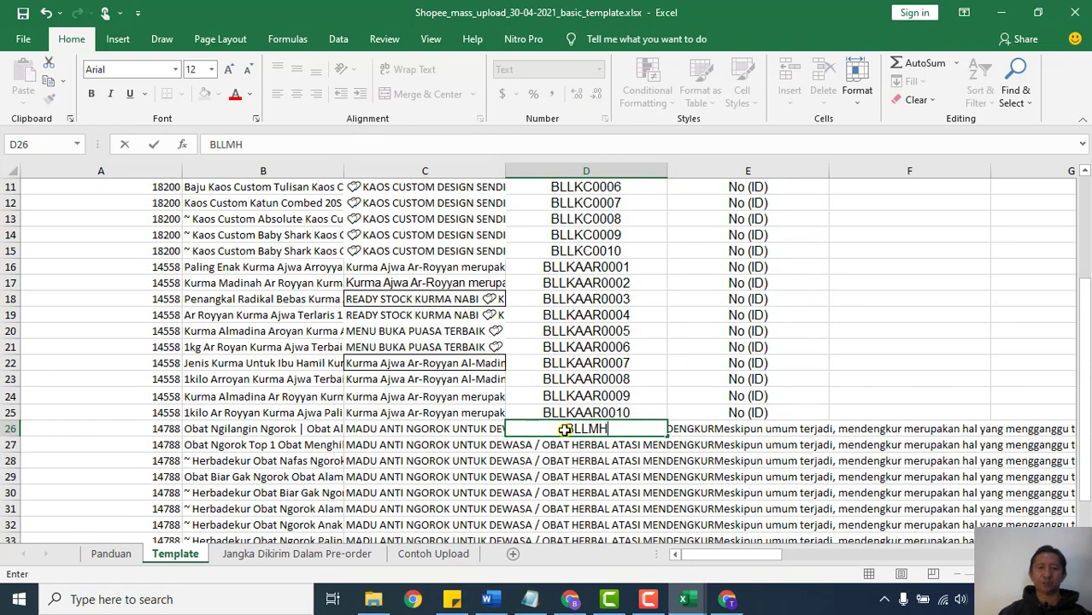
pyautogui.write('0001')
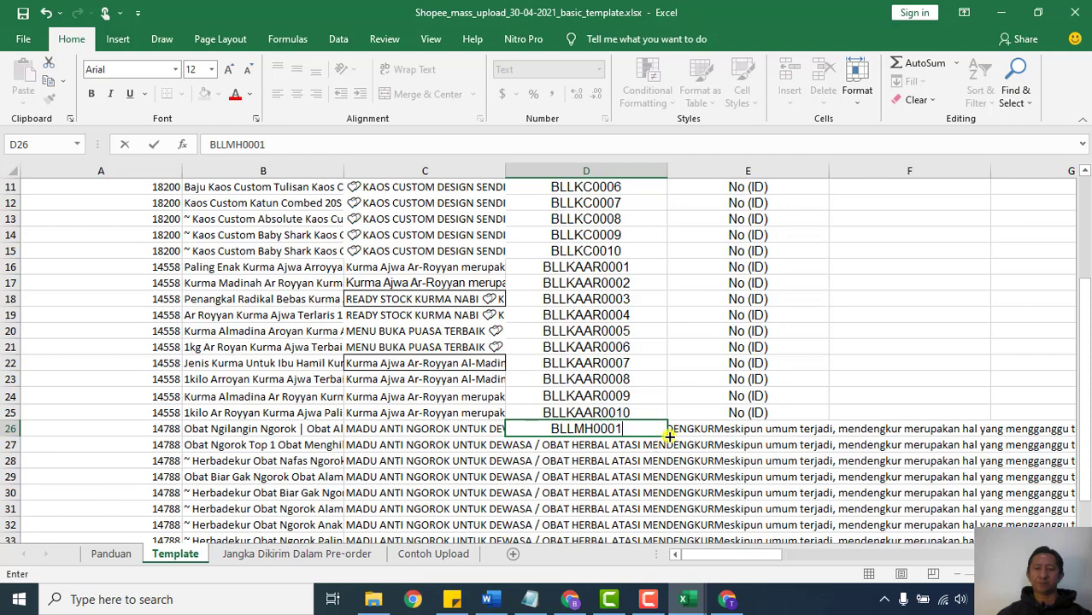
pyautogui.doubleClick(668, 436)
# Keep No (ID) in E25 and fill it down to E35
pyautogui.click(759, 414)
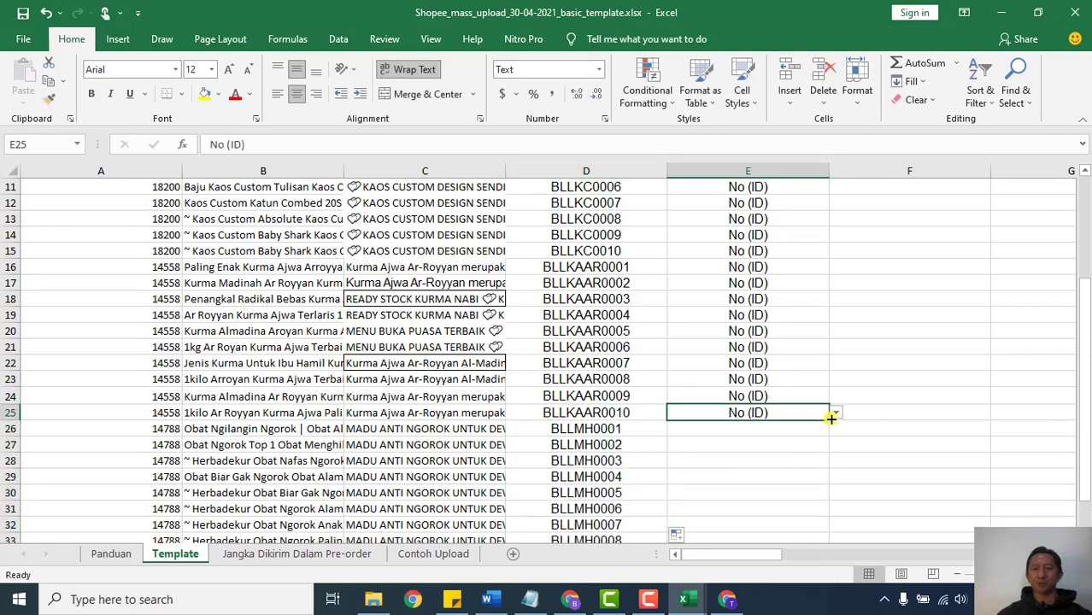
pyautogui.click(835, 414)
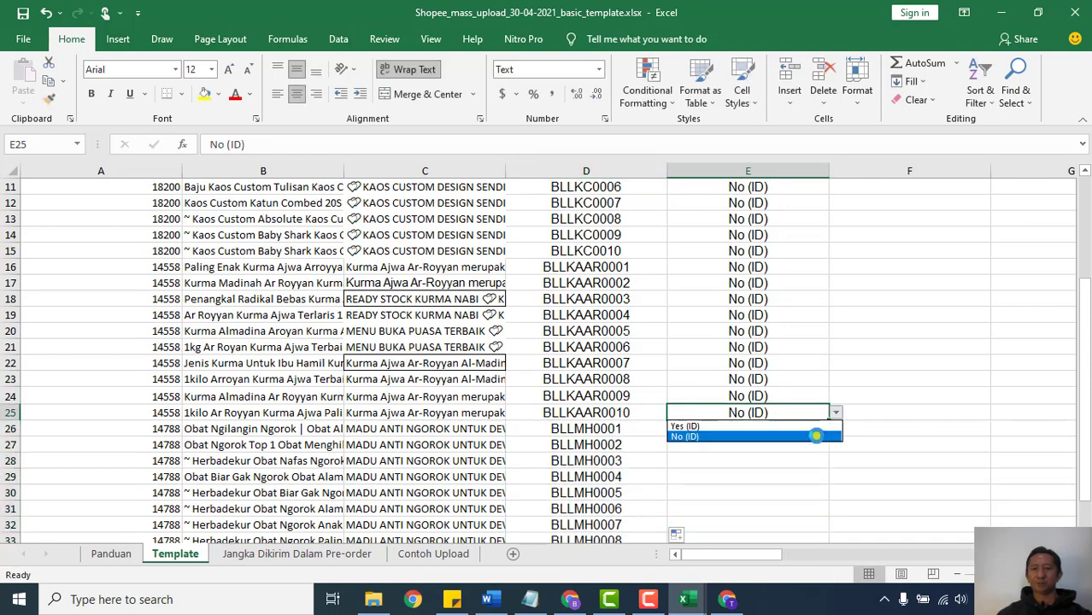
pyautogui.click(816, 436)
pyautogui.doubleClick(826, 419)
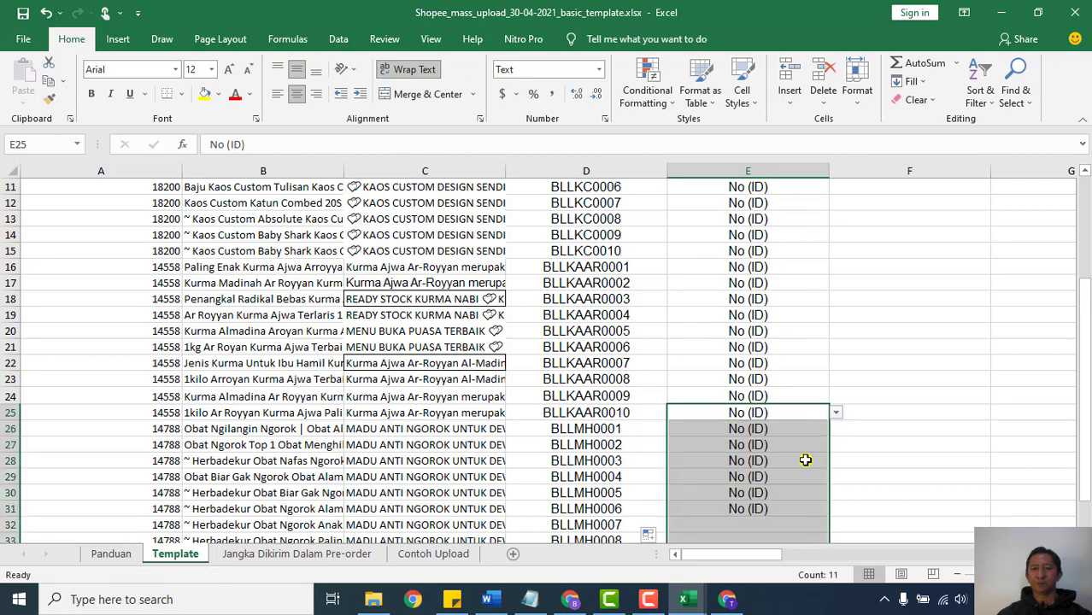
pyautogui.moveTo(768, 554); pyautogui.dragTo(859, 547)
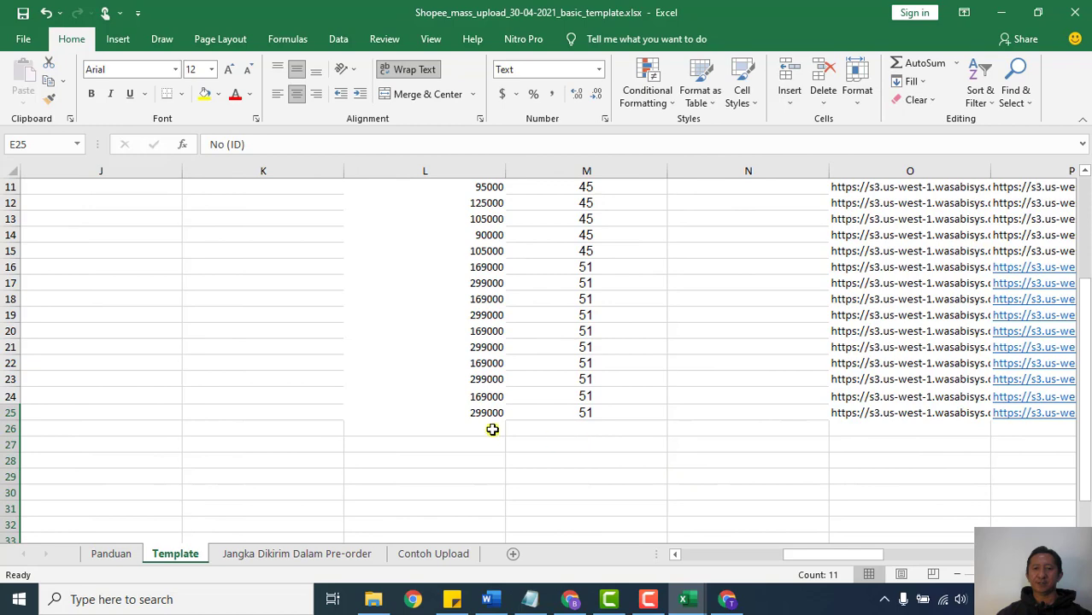
pyautogui.click(492, 430)
# Copy the 160000 price from U2133 into L26 and fill it down to row 35
pyautogui.moveTo(684, 599)
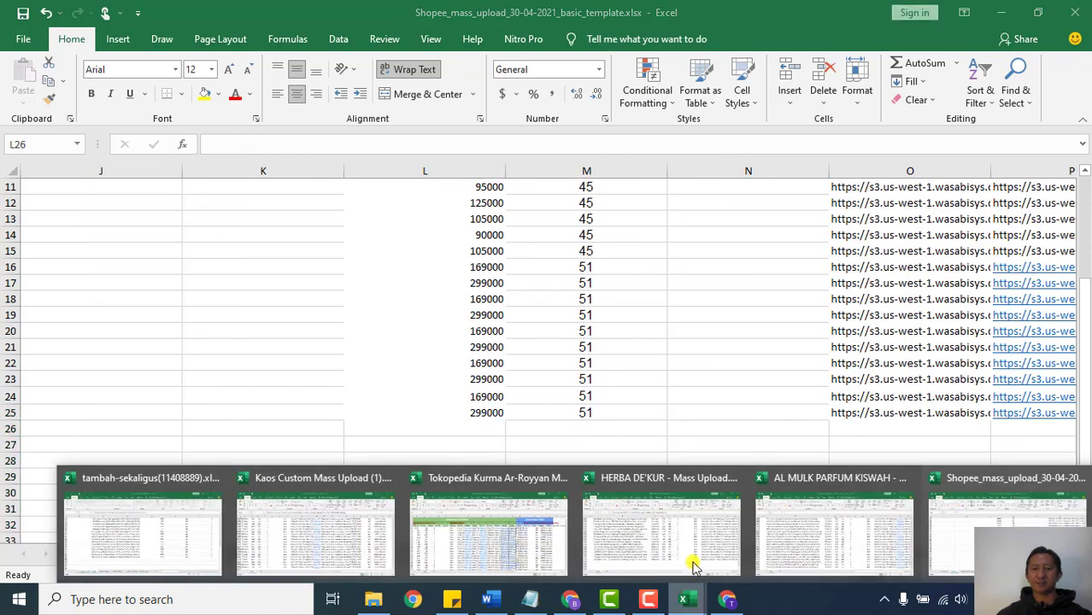
pyautogui.click(694, 566)
pyautogui.moveTo(829, 556); pyautogui.dragTo(974, 523)
pyautogui.click(976, 472)
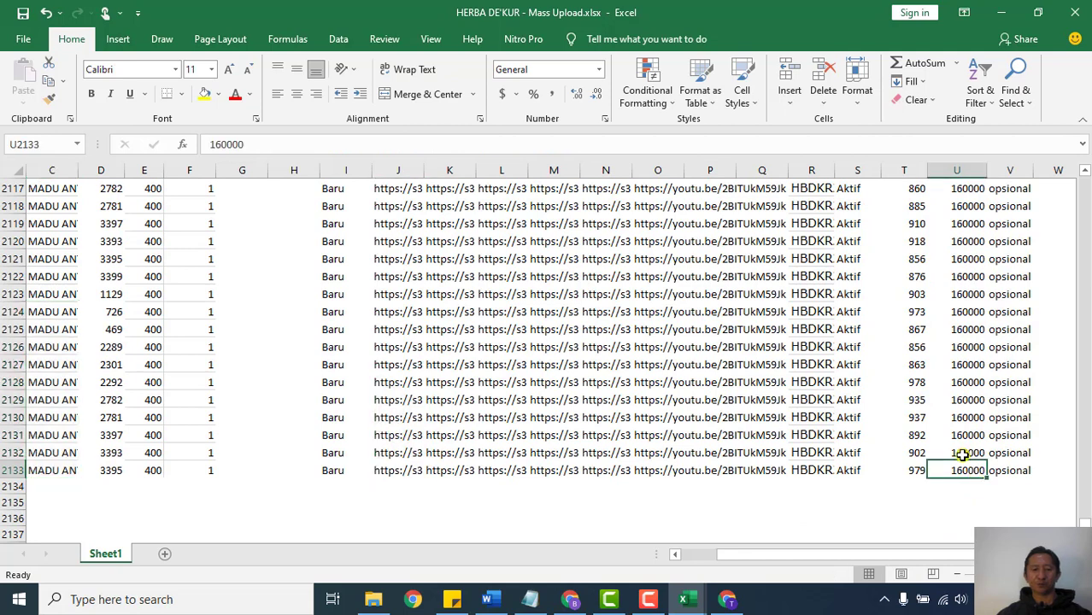
pyautogui.hotkey('ctrl', 'c')
pyautogui.moveTo(684, 600)
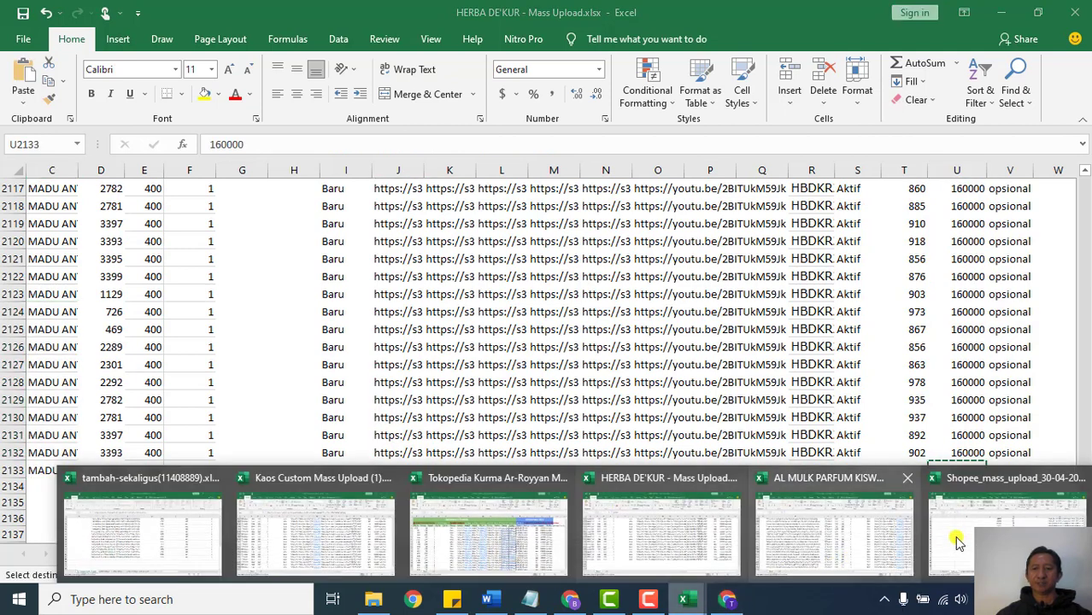
pyautogui.click(958, 543)
pyautogui.click(466, 429)
pyautogui.hotkey('ctrl', 'v')
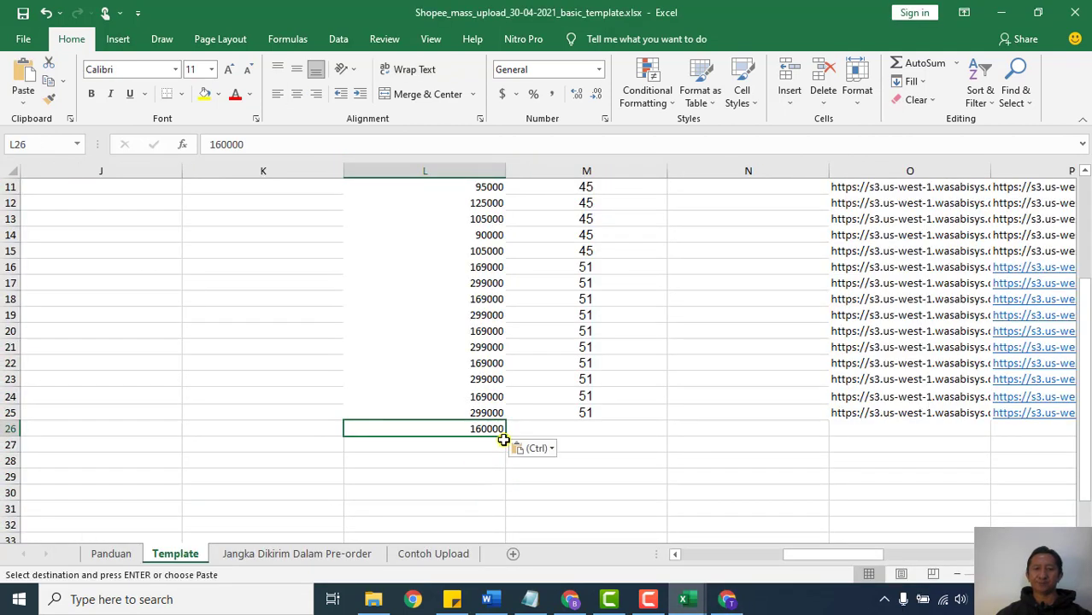
pyautogui.doubleClick(505, 437)
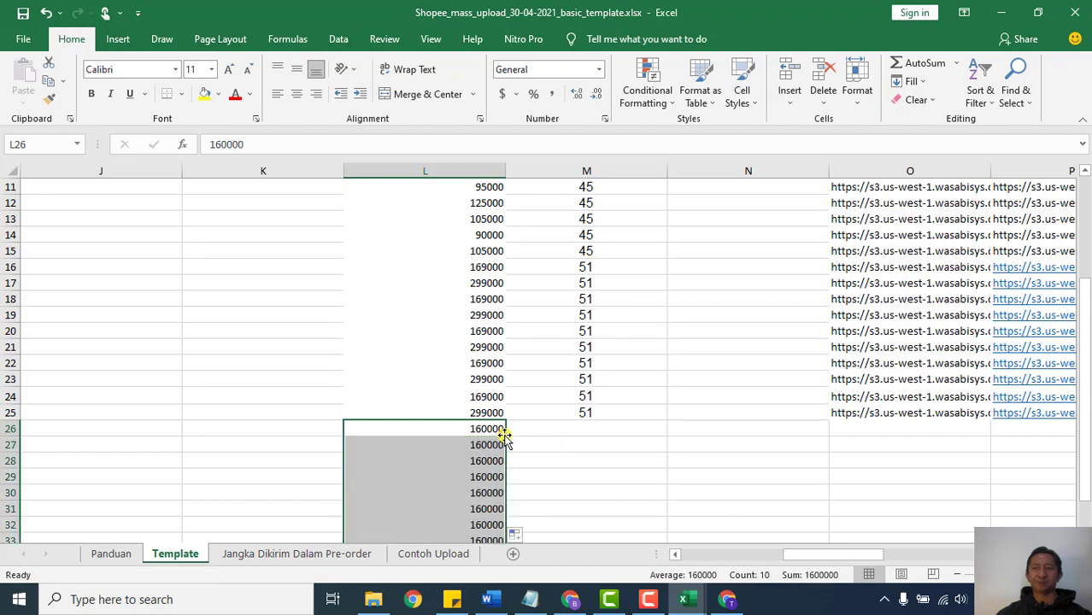
# Enter stock 45 in M26 and fill it down to row 35
pyautogui.click(584, 429)
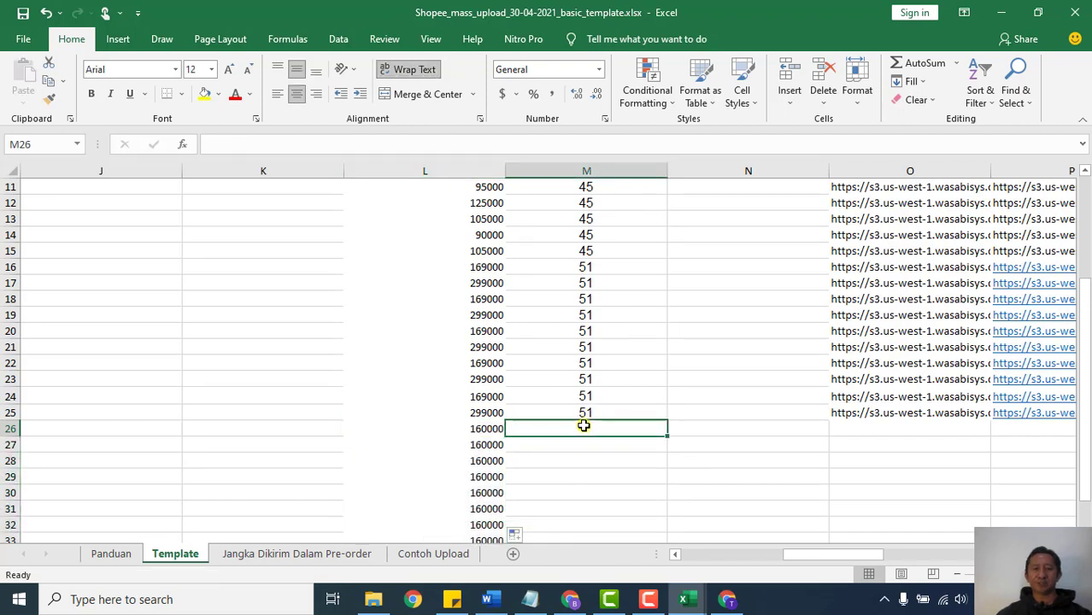
pyautogui.write('45')
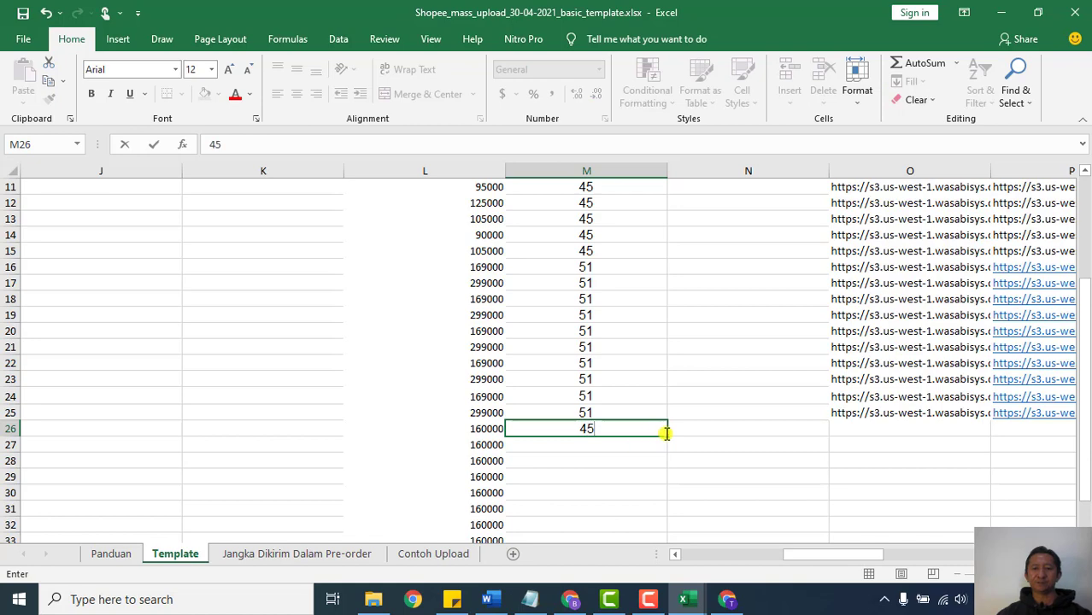
pyautogui.doubleClick(666, 436)
pyautogui.click(849, 428)
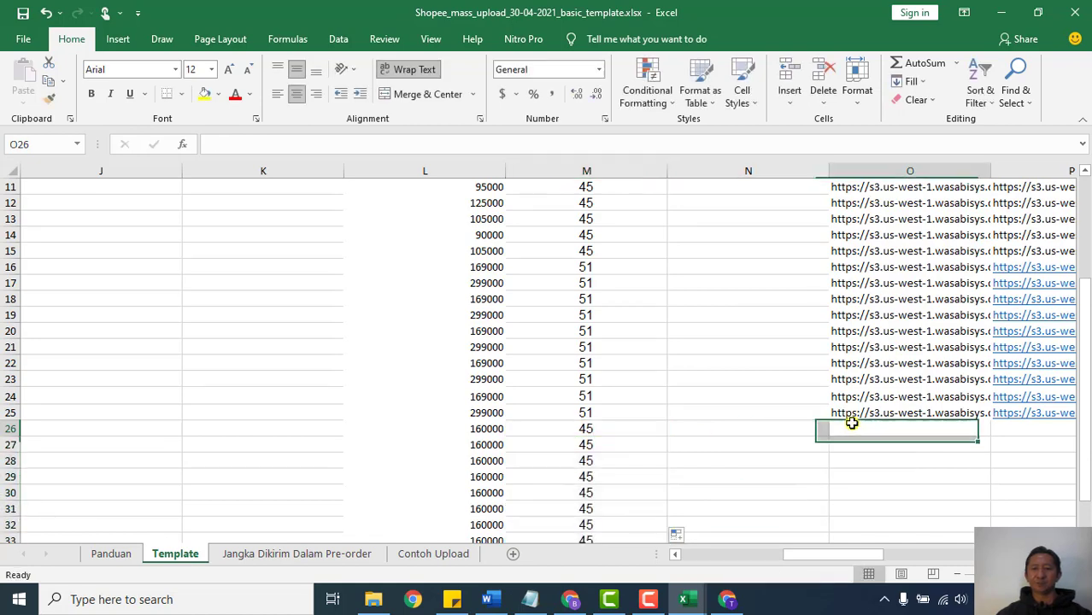
# Copy the Herba De'Kur image URLs J2124:N2133 into the template starting at O26
pyautogui.moveTo(683, 600)
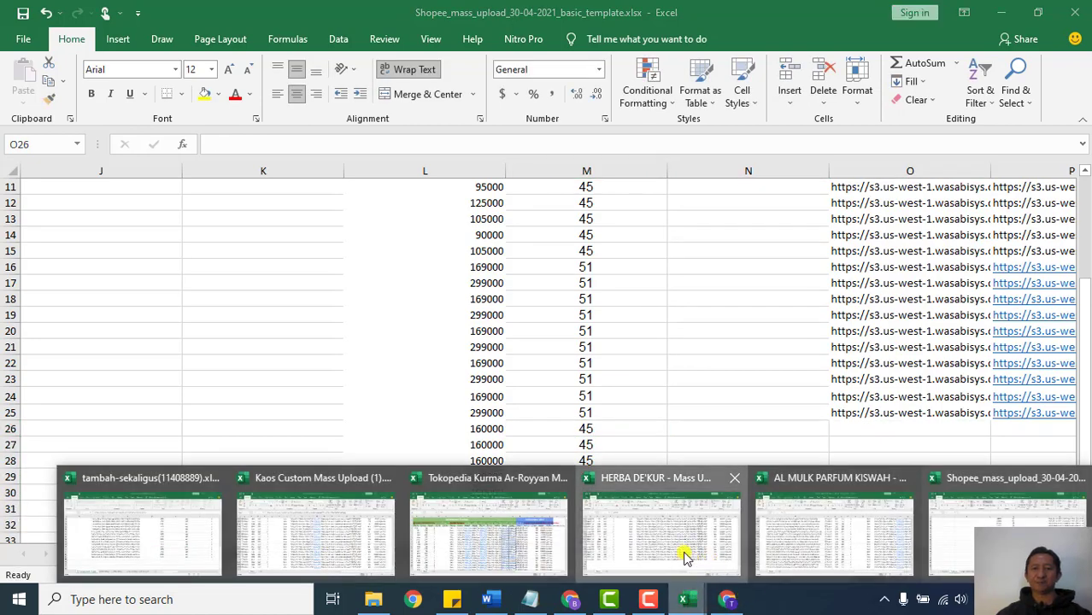
pyautogui.click(706, 560)
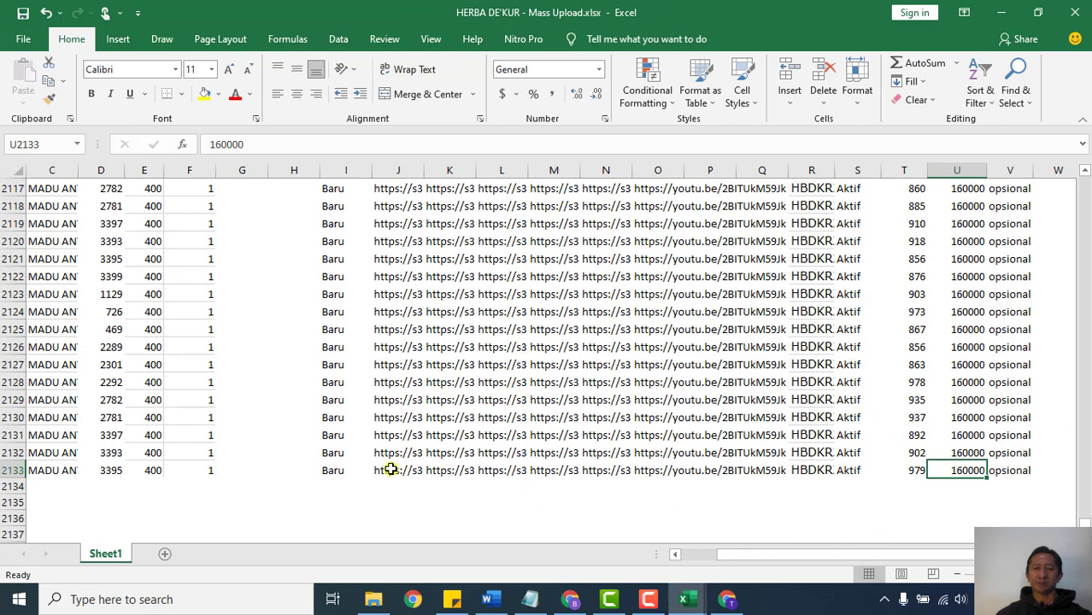
pyautogui.moveTo(398, 466); pyautogui.dragTo(620, 311)
pyautogui.hotkey('ctrl', 'c')
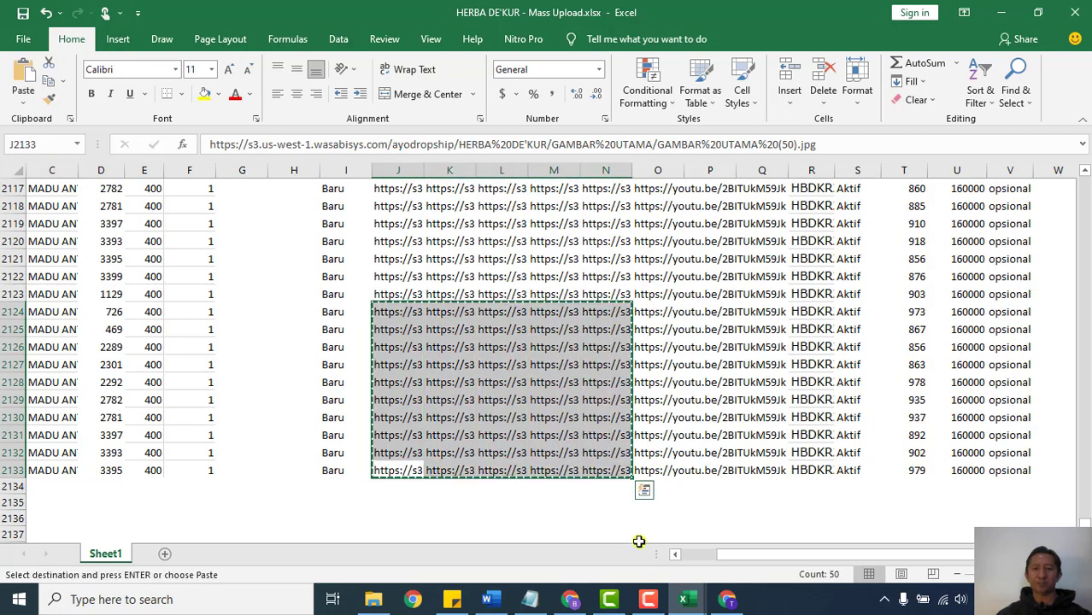
pyautogui.click(689, 601)
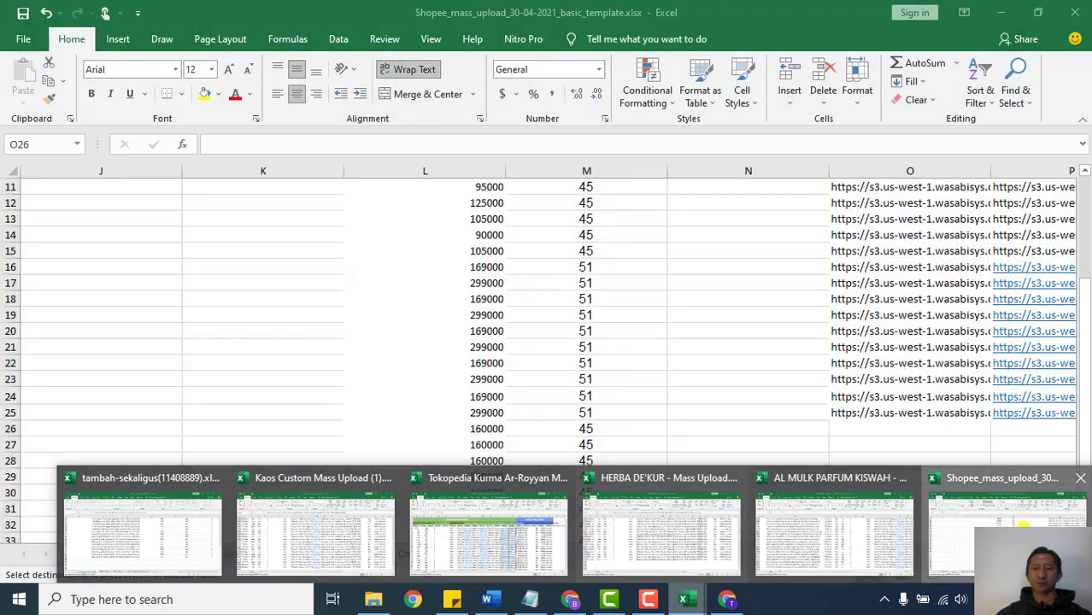
pyautogui.click(1001, 526)
pyautogui.hotkey('ctrl', 'v')
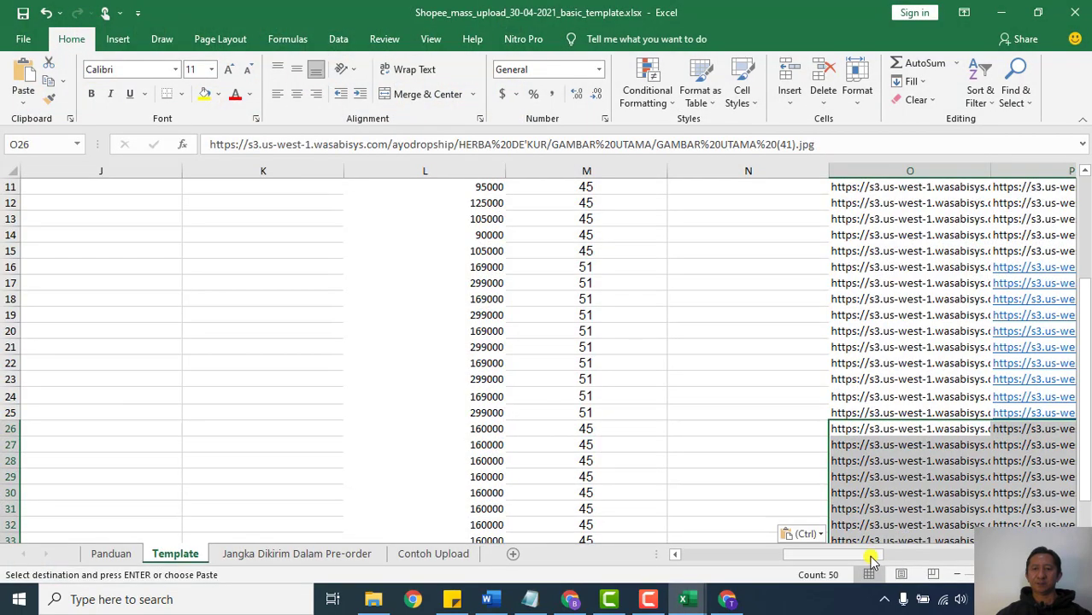
pyautogui.moveTo(870, 556); pyautogui.dragTo(988, 556)
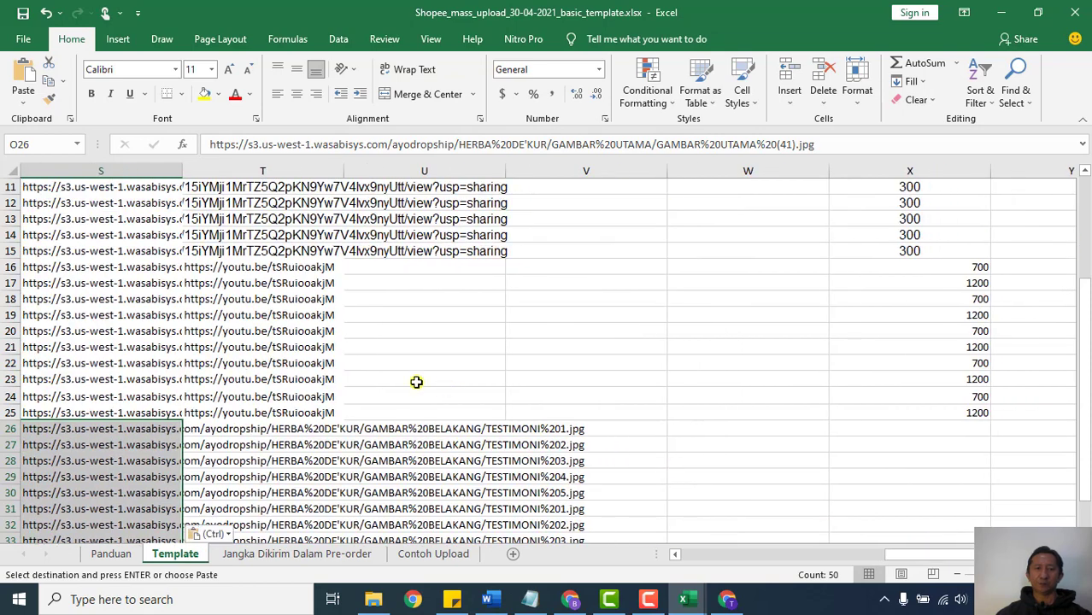
# Clear the video links from T16:T25
pyautogui.moveTo(210, 268); pyautogui.dragTo(219, 413)
pyautogui.press('Delete')
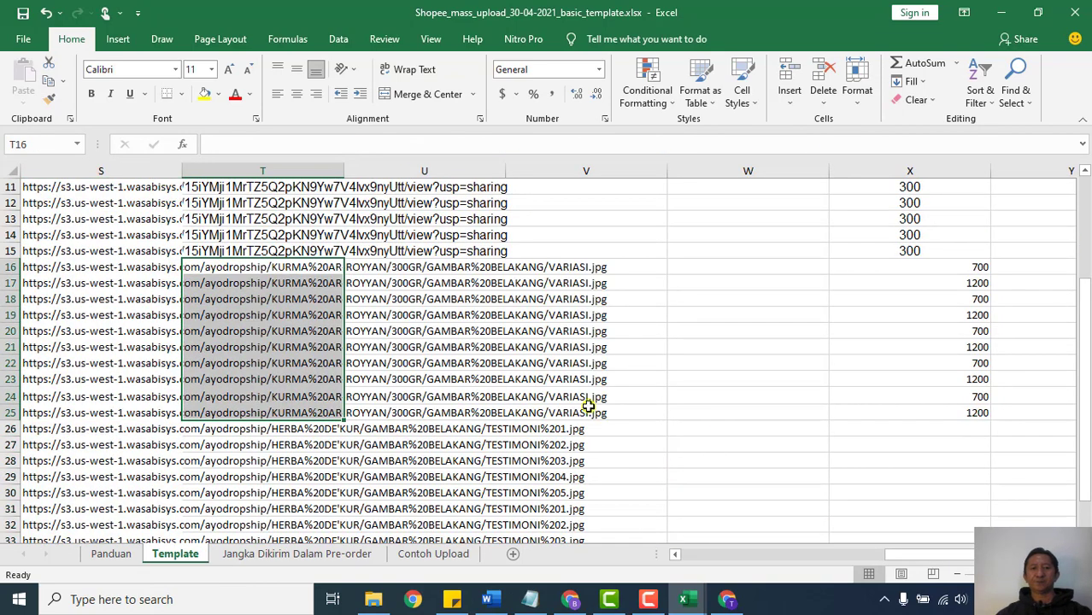
pyautogui.click(968, 431)
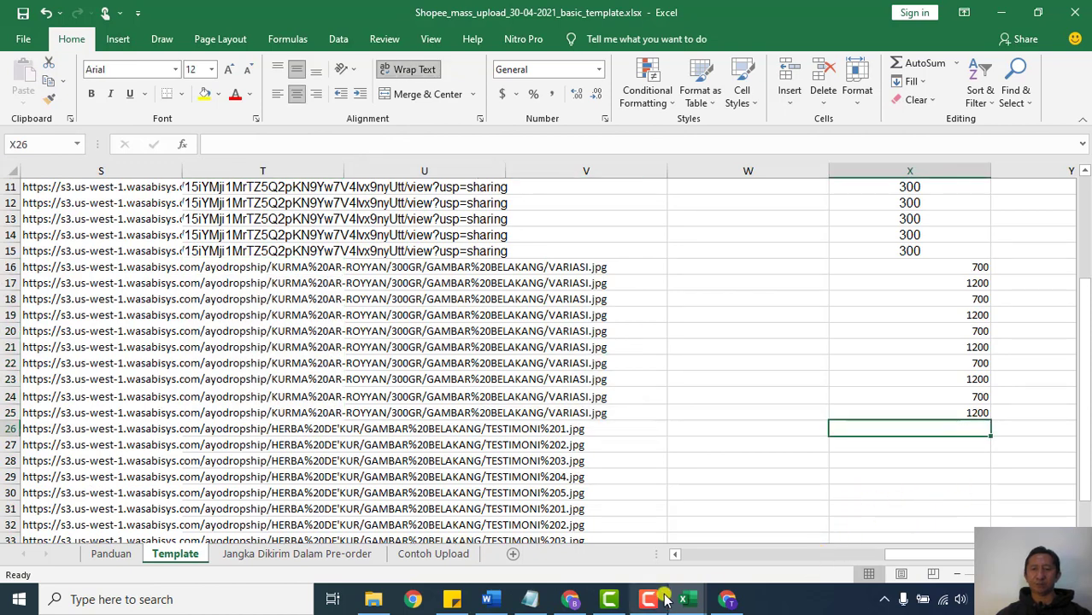
# Copy weight 400 from E2133 into X26 and fill it down to X35
pyautogui.moveTo(693, 602)
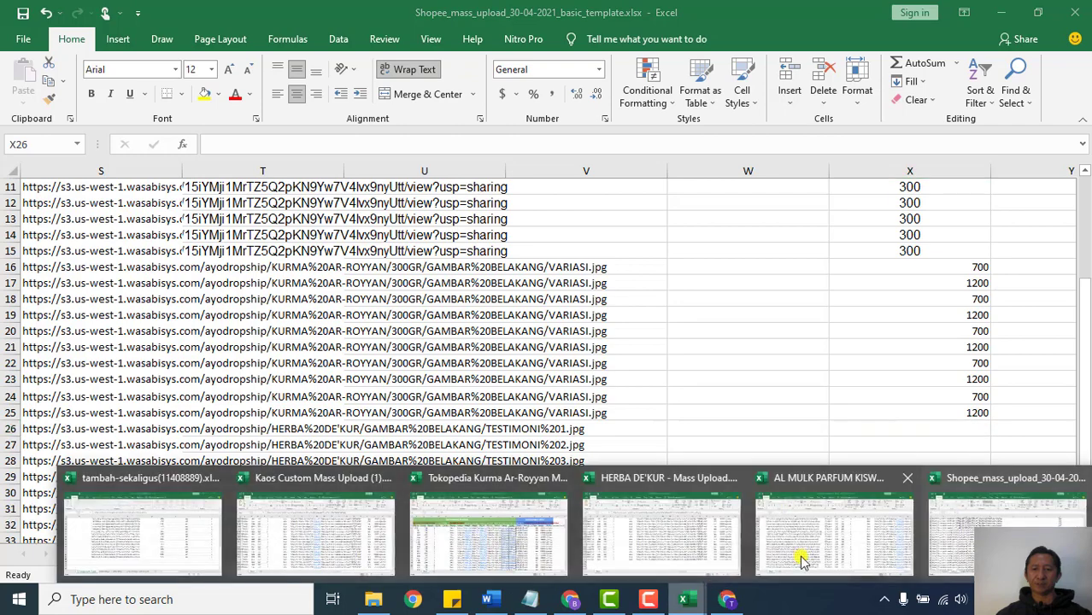
pyautogui.click(636, 545)
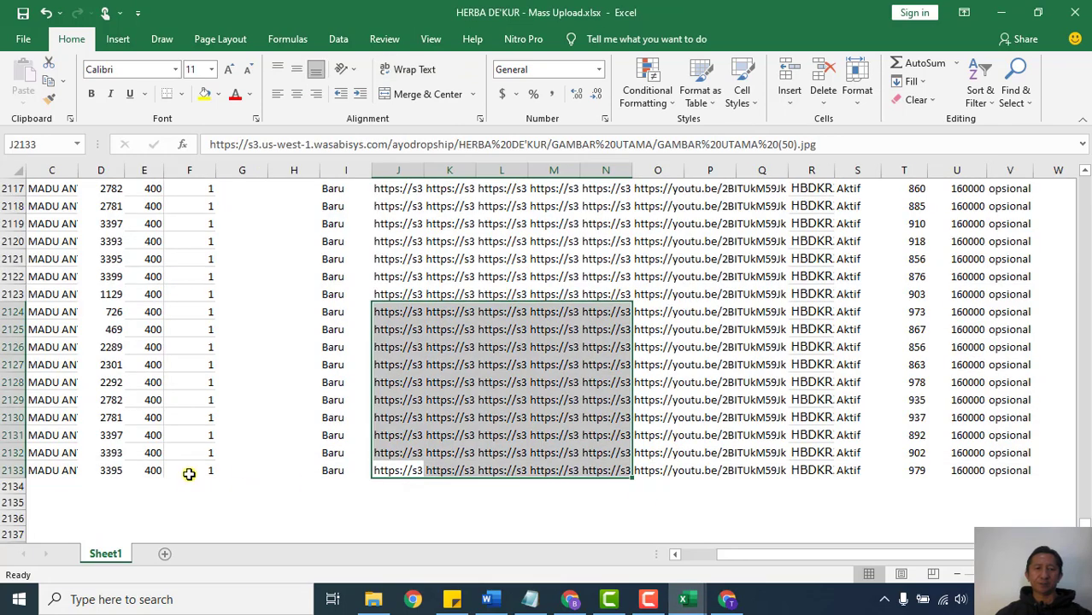
pyautogui.click(154, 471)
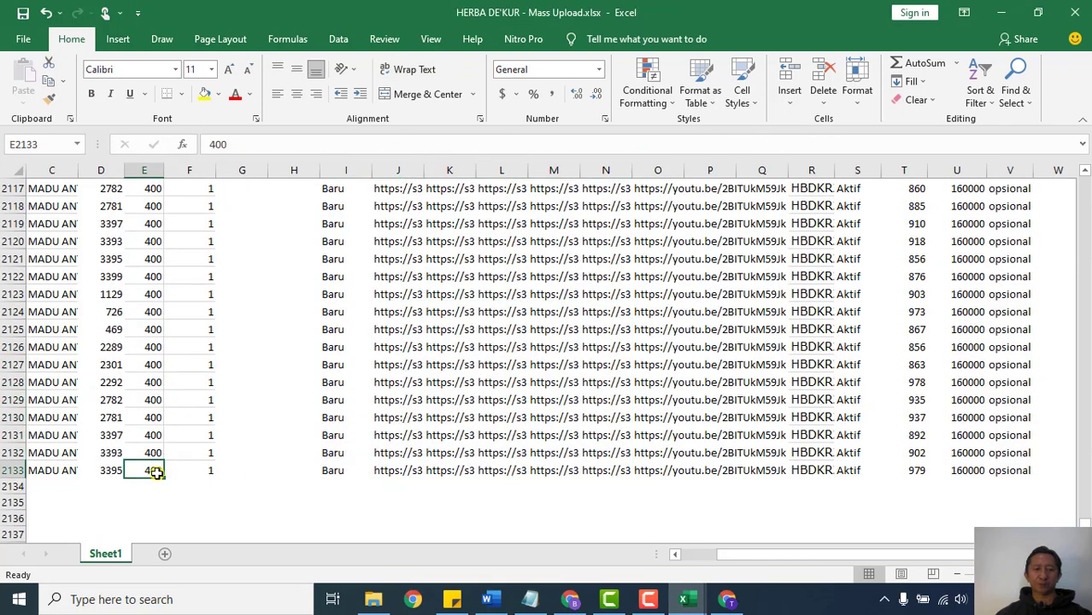
pyautogui.hotkey('ctrl', 'c')
pyautogui.moveTo(712, 596)
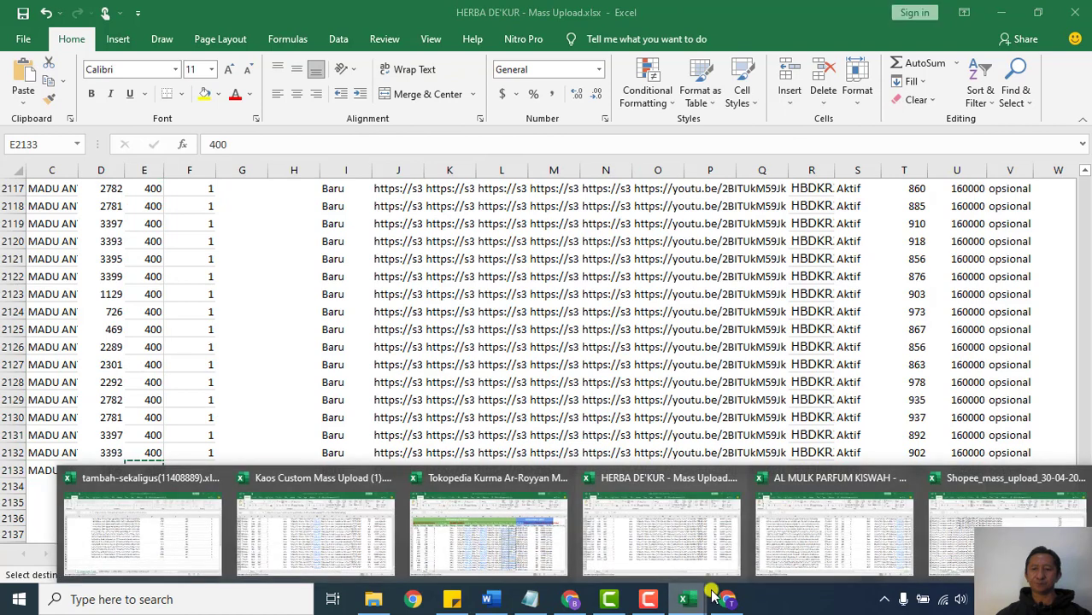
pyautogui.click(952, 477)
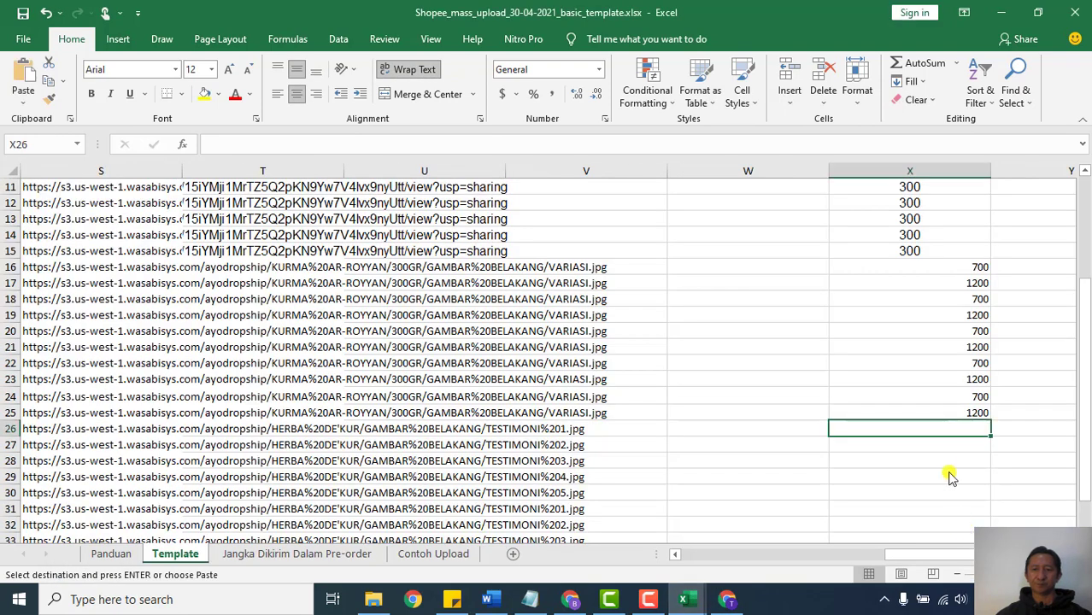
pyautogui.hotkey('ctrl', 'v')
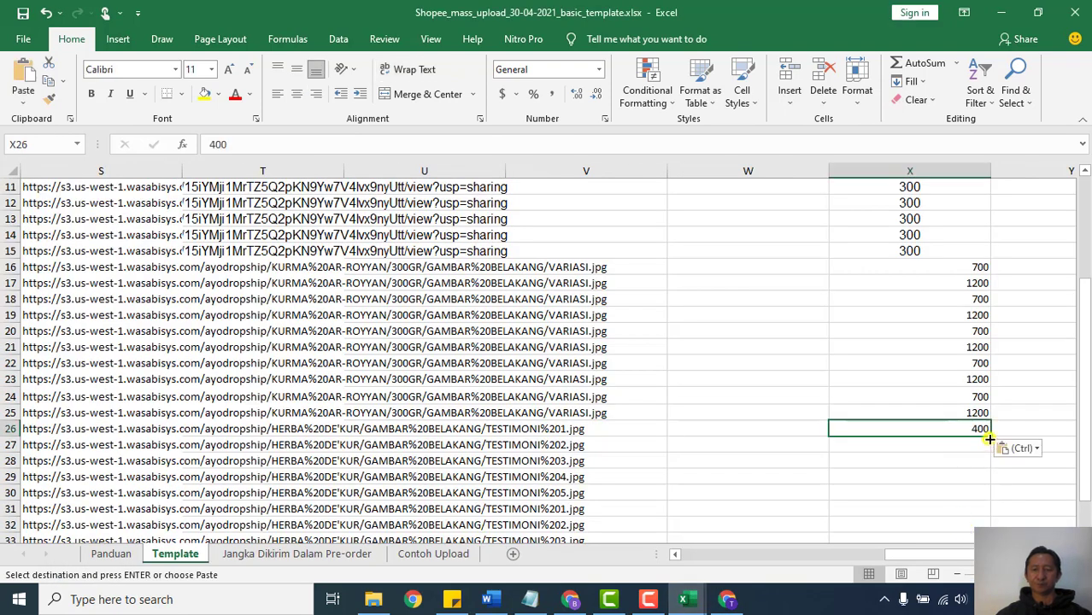
pyautogui.doubleClick(989, 438)
pyautogui.moveTo(949, 554); pyautogui.dragTo(964, 554)
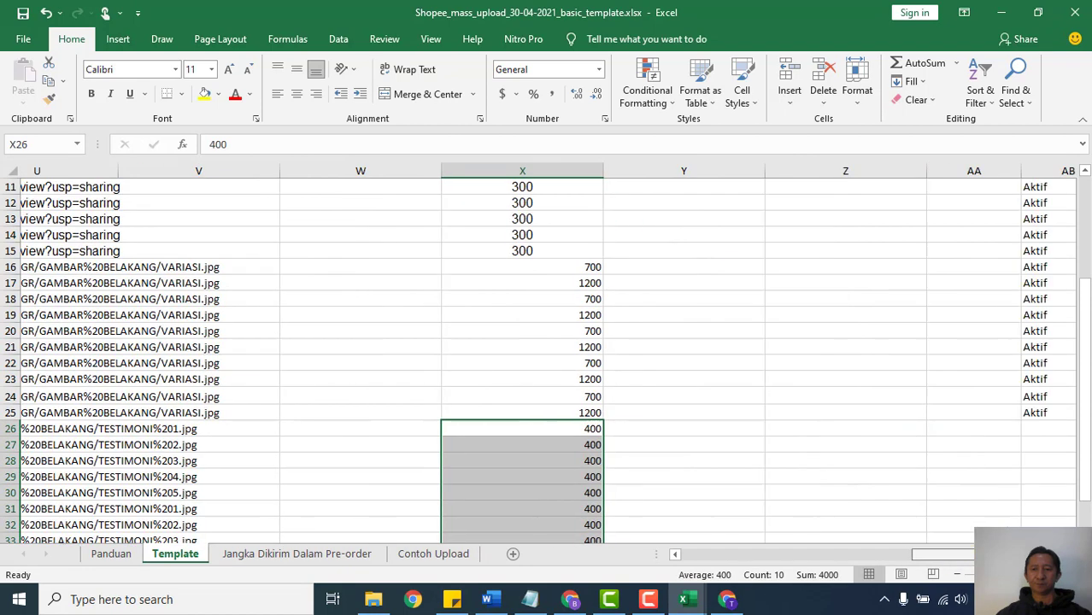
# Fill Aktif from AB25, AC25 and AD25 down to row 35
pyautogui.hscroll(3, 547, 359)
pyautogui.click(674, 417)
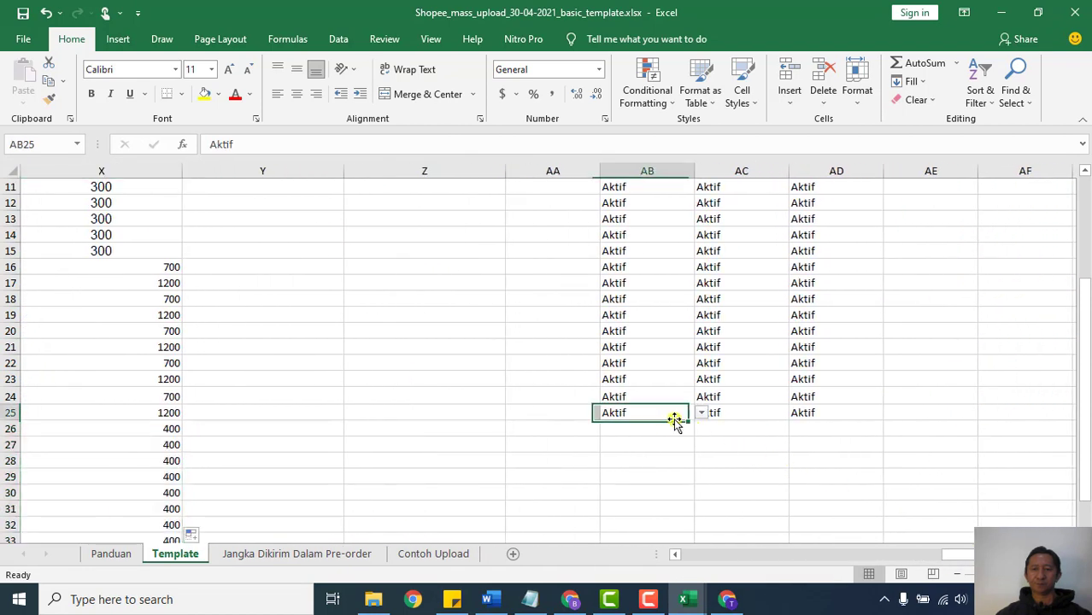
pyautogui.doubleClick(688, 420)
pyautogui.click(782, 411)
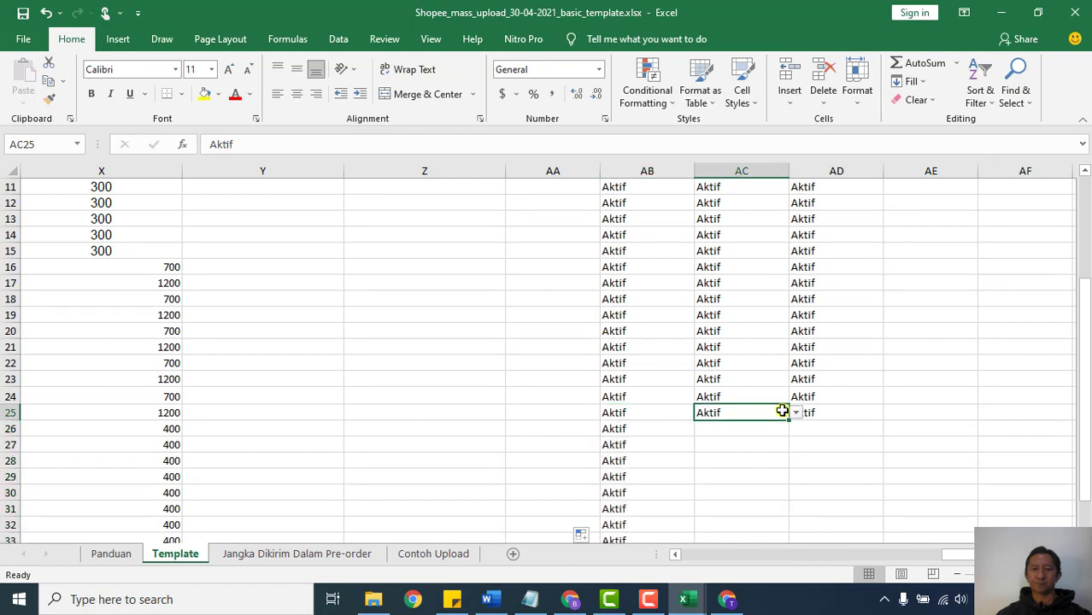
pyautogui.doubleClick(788, 418)
pyautogui.click(851, 412)
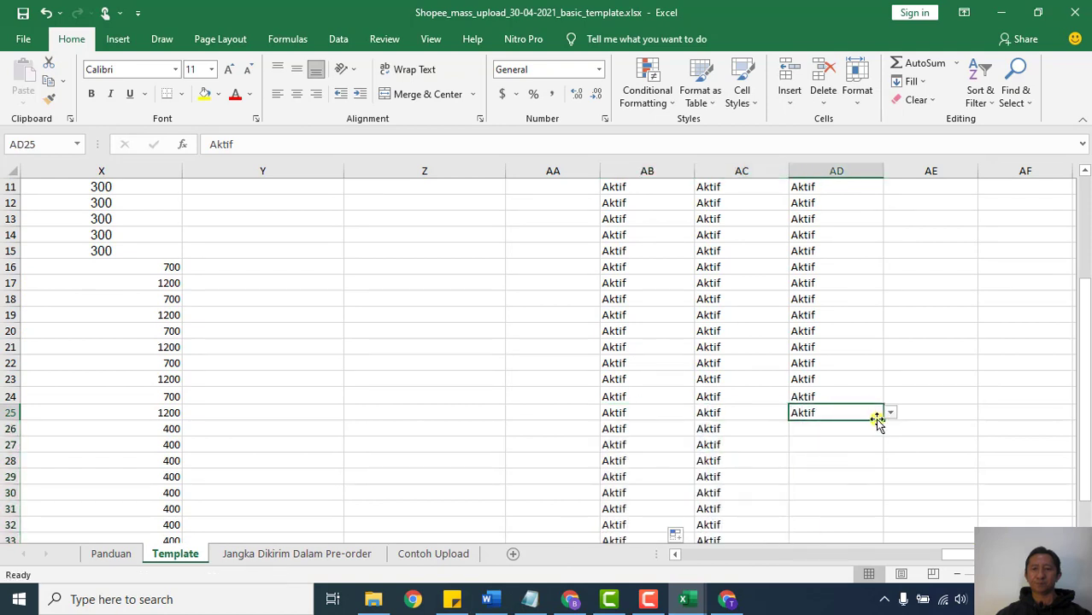
pyautogui.doubleClick(881, 420)
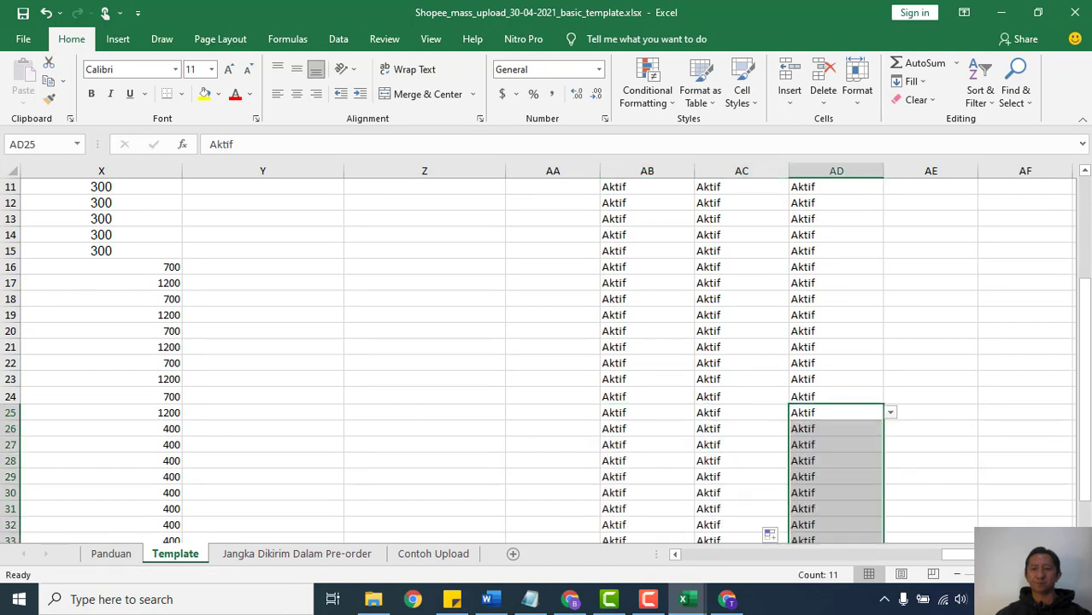
pyautogui.hscroll(3, 855, 385)
pyautogui.moveTo(892, 556); pyautogui.dragTo(680, 558)
pyautogui.scroll(-6, 172, 392)
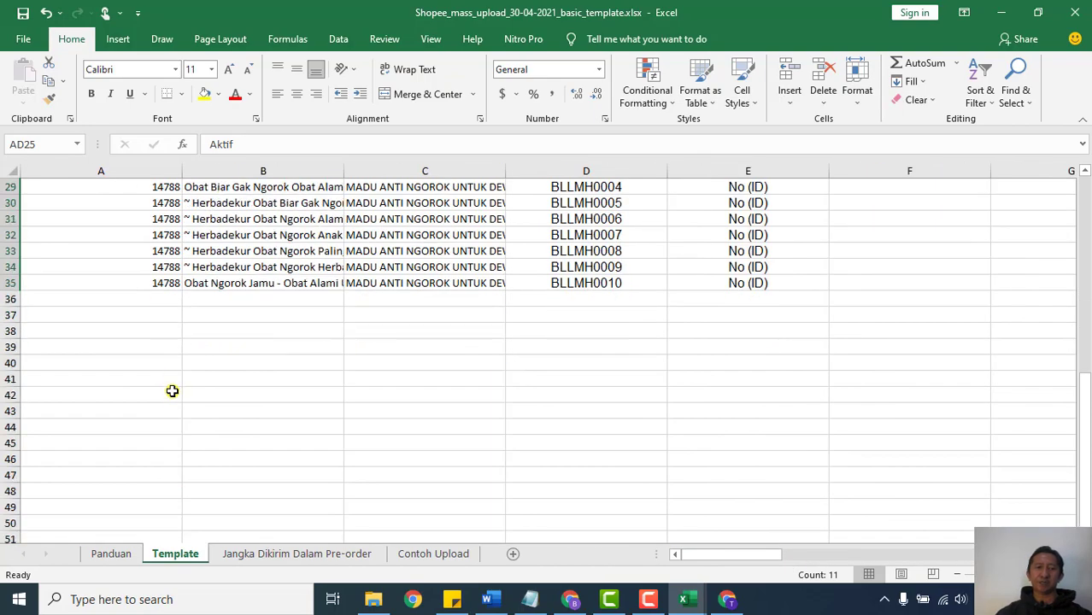
# Copy the ten Al Mulk titles B3003:B3012 from the AL MULK PARFUM KISWAH workbook into B36:B45
pyautogui.click(136, 297)
pyautogui.click(224, 296)
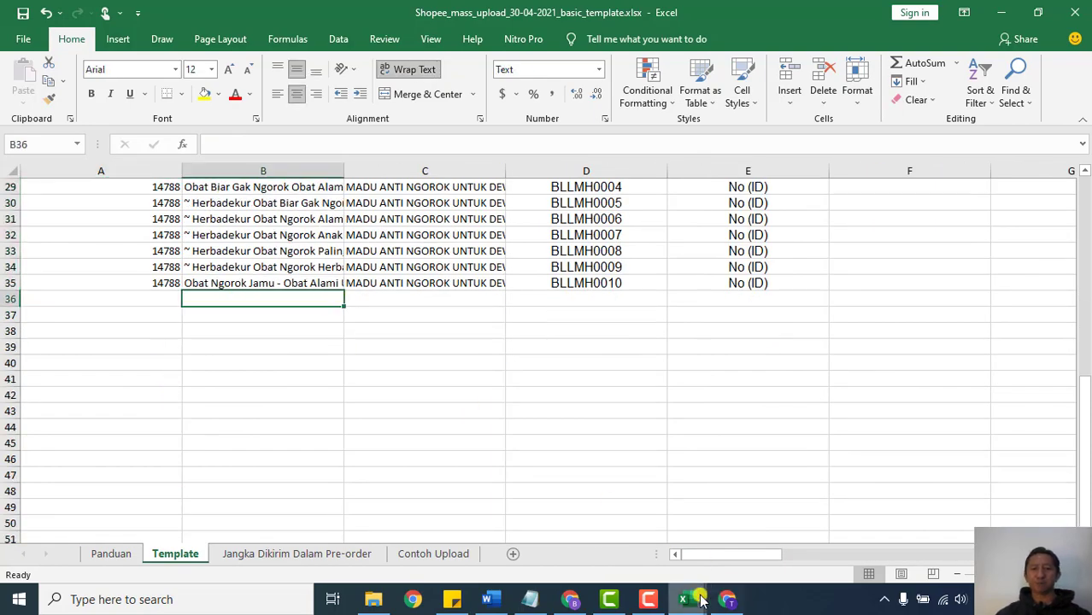
pyautogui.moveTo(700, 601)
pyautogui.moveTo(841, 554)
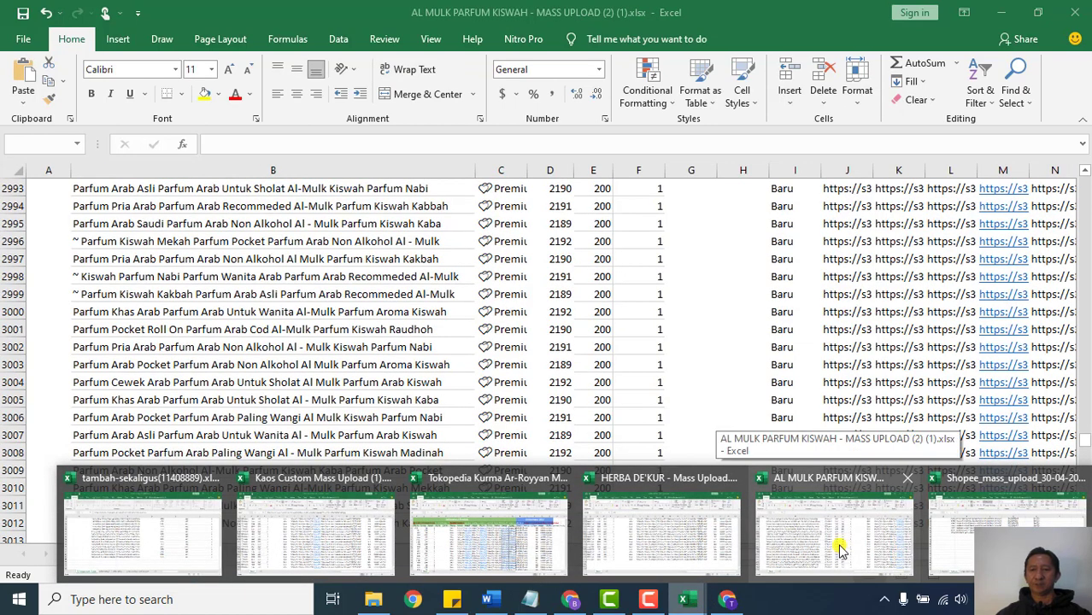
pyautogui.click(841, 552)
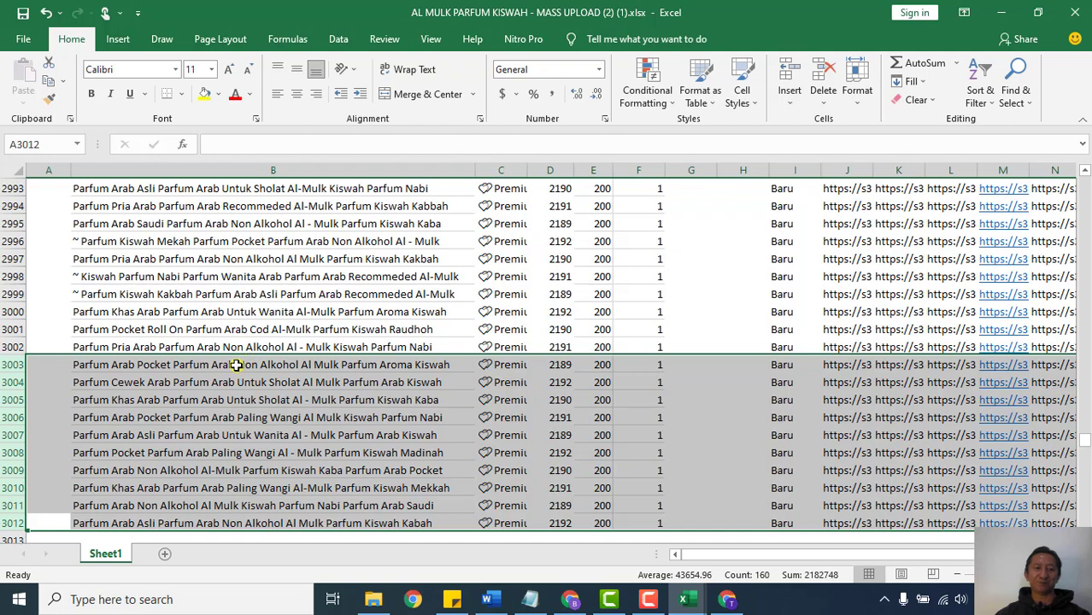
pyautogui.moveTo(236, 365); pyautogui.dragTo(226, 518)
pyautogui.hotkey('ctrl', 'c')
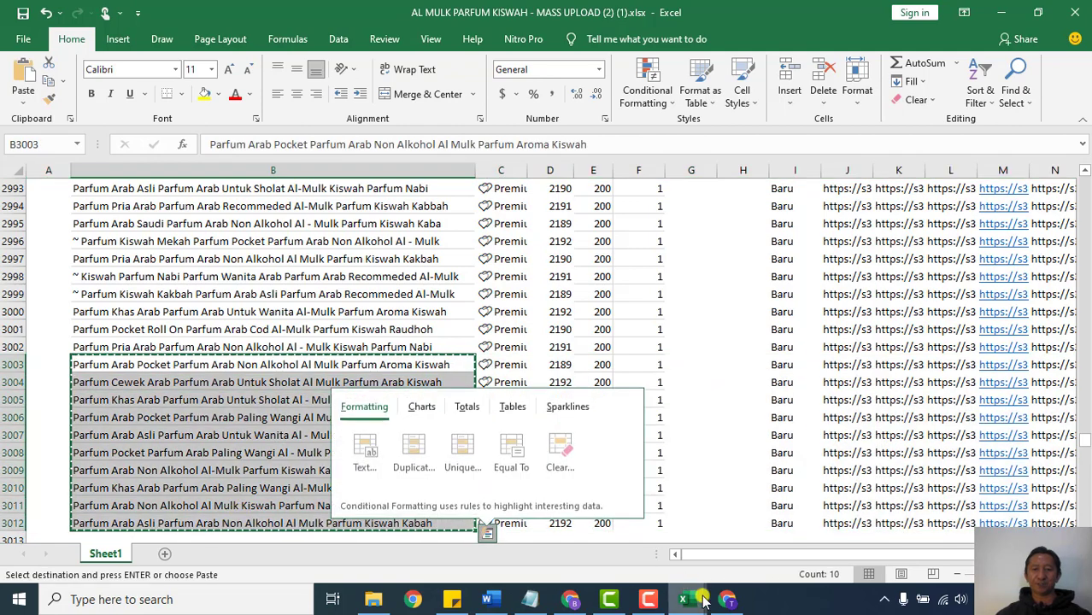
pyautogui.moveTo(703, 601)
pyautogui.click(955, 555)
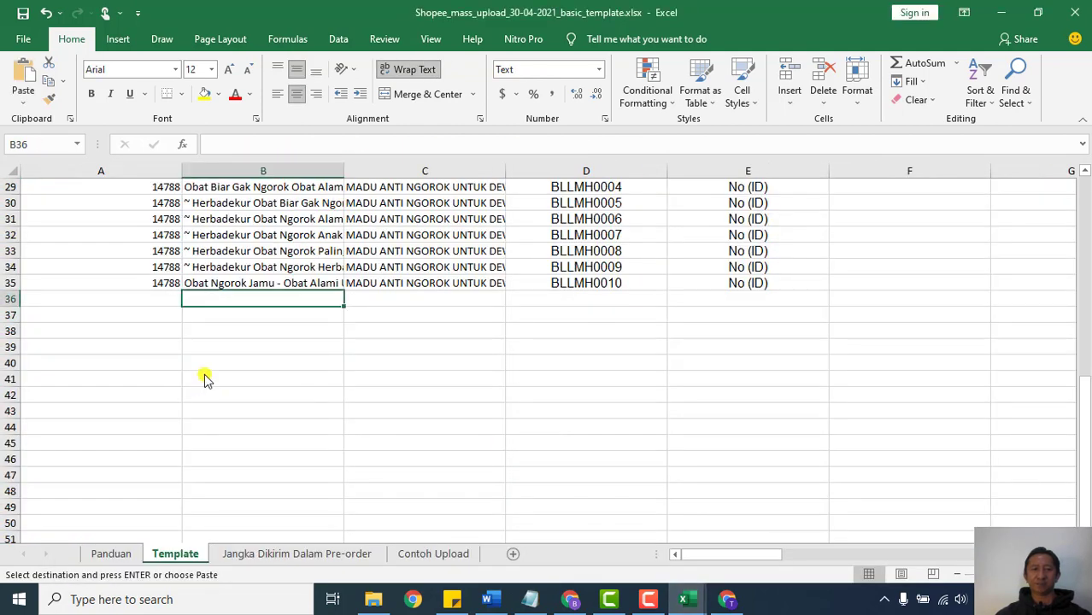
pyautogui.hotkey('ctrl', 'v')
pyautogui.click(163, 292)
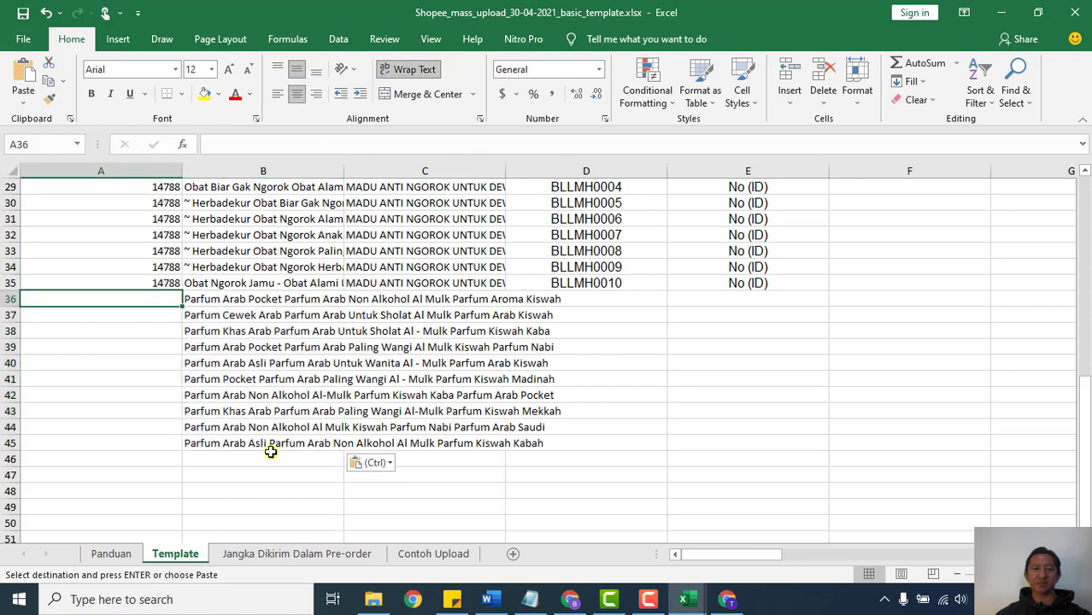
# Search 'pa' on the Jangka Dikirim sheet to locate Unisex Parfum and select its ID 14951
pyautogui.click(281, 557)
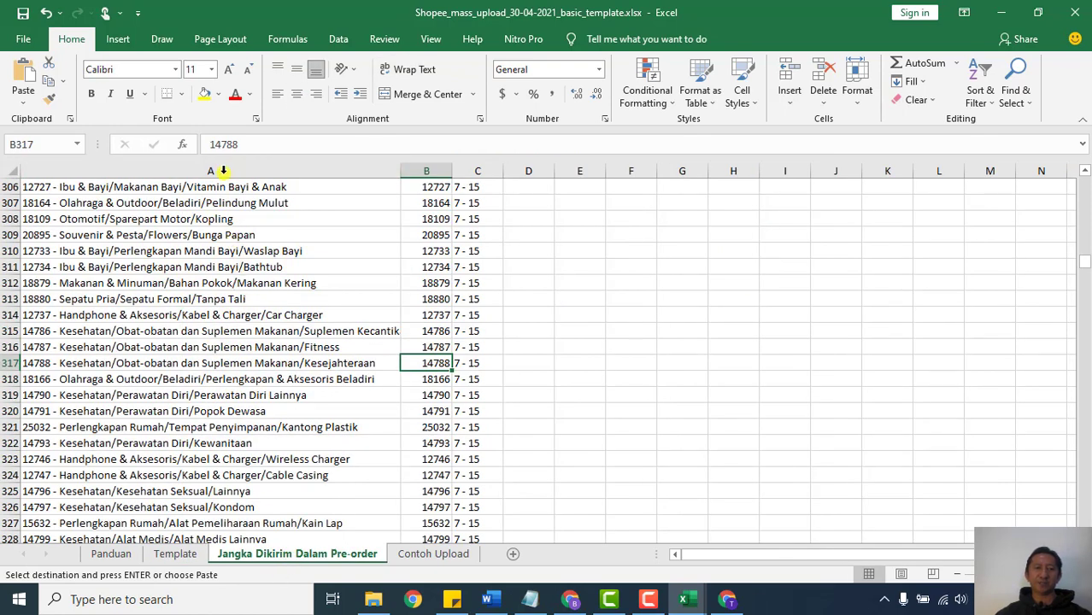
pyautogui.click(222, 170)
pyautogui.hotkey('ctrl', 'h')
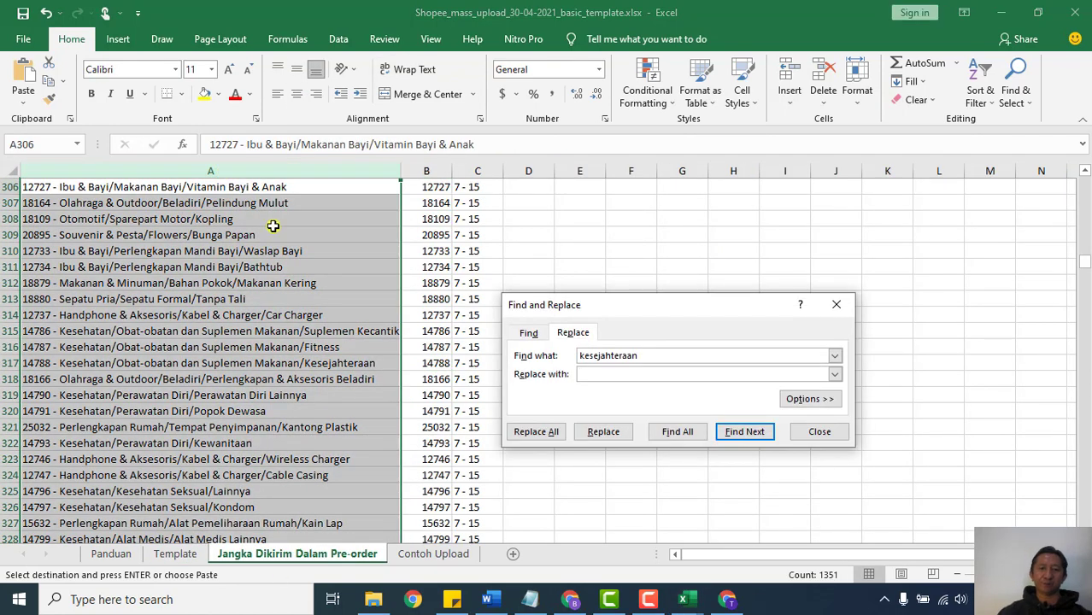
pyautogui.moveTo(641, 356); pyautogui.dragTo(585, 356)
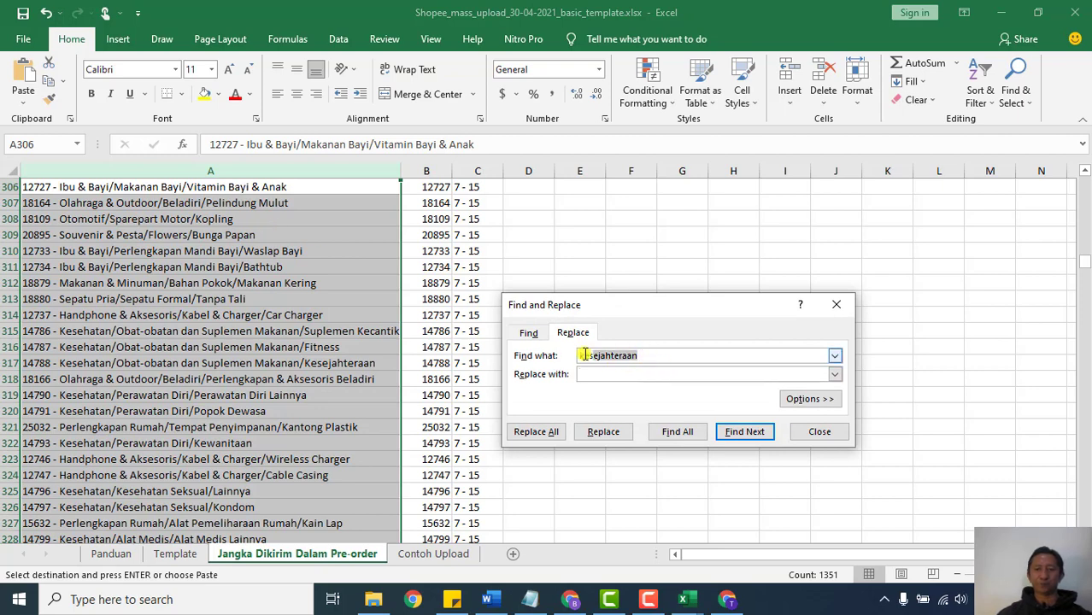
pyautogui.write('parfum')
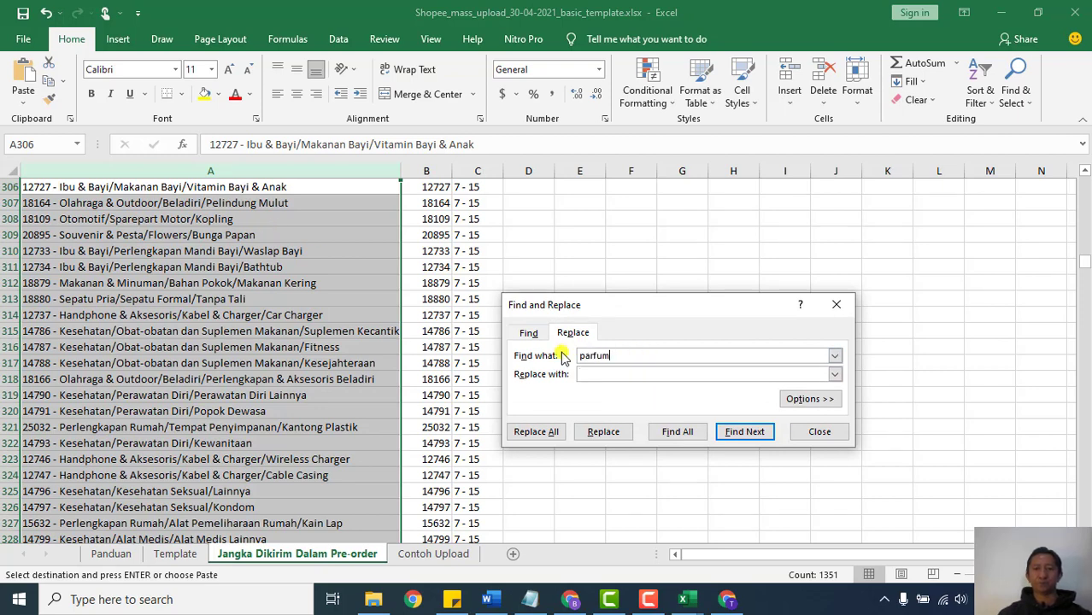
pyautogui.press('Return')
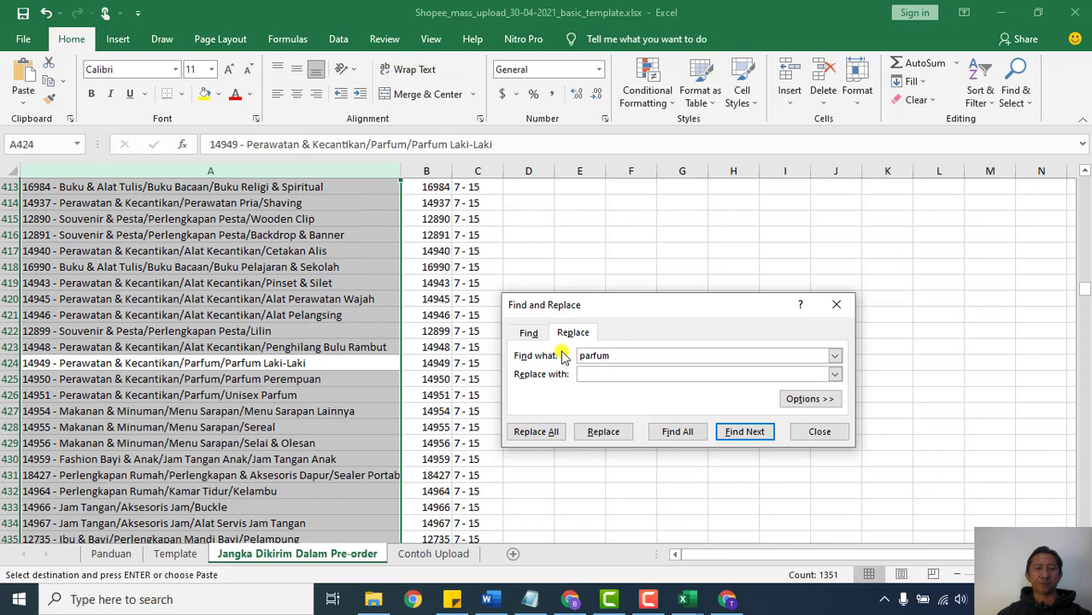
pyautogui.click(379, 396)
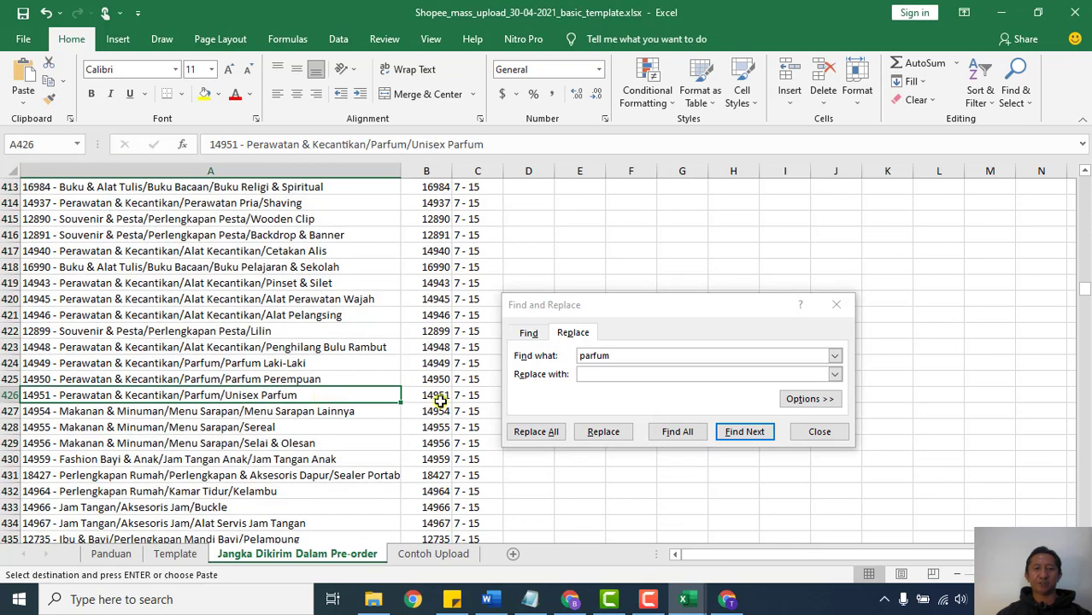
pyautogui.click(440, 399)
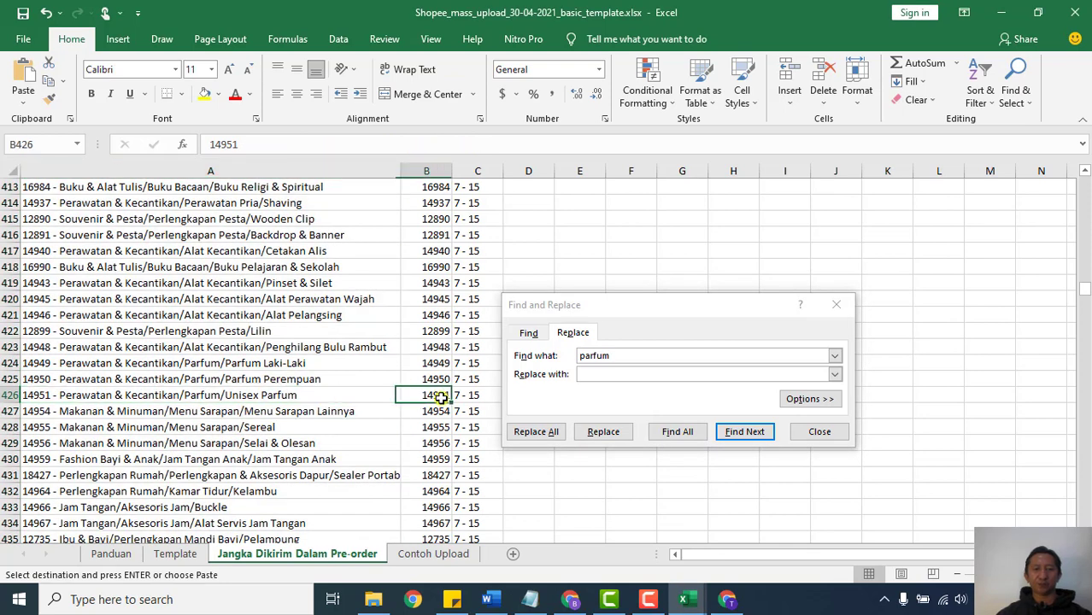
# Paste 14951 into Template cell A36 and fill it down to A45
pyautogui.click(183, 555)
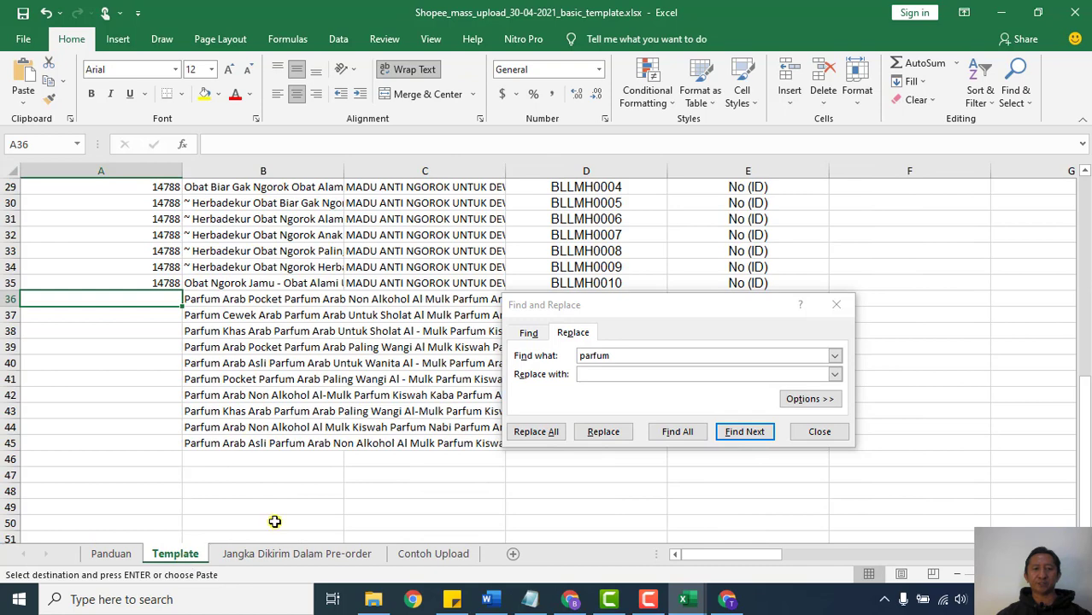
pyautogui.click(821, 433)
pyautogui.hotkey('ctrl', 'v')
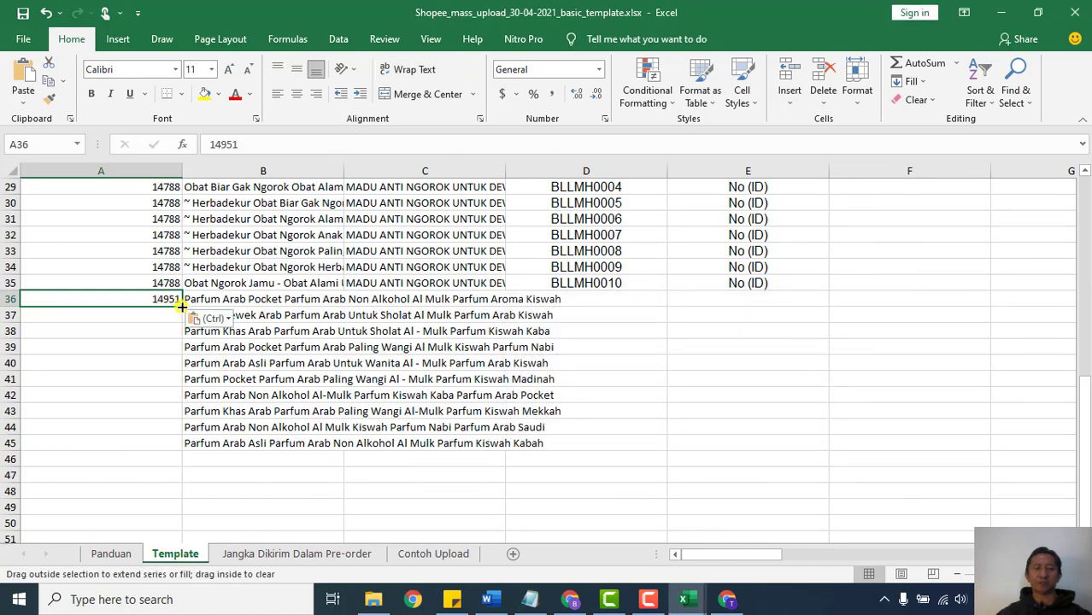
pyautogui.doubleClick(181, 305)
pyautogui.click(385, 305)
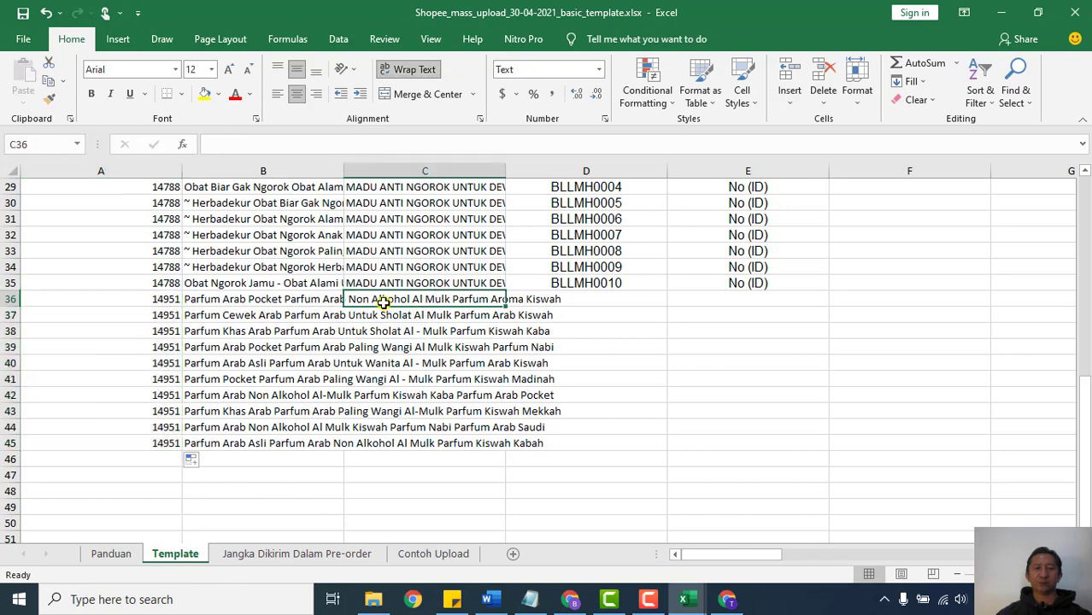
pyautogui.click(683, 605)
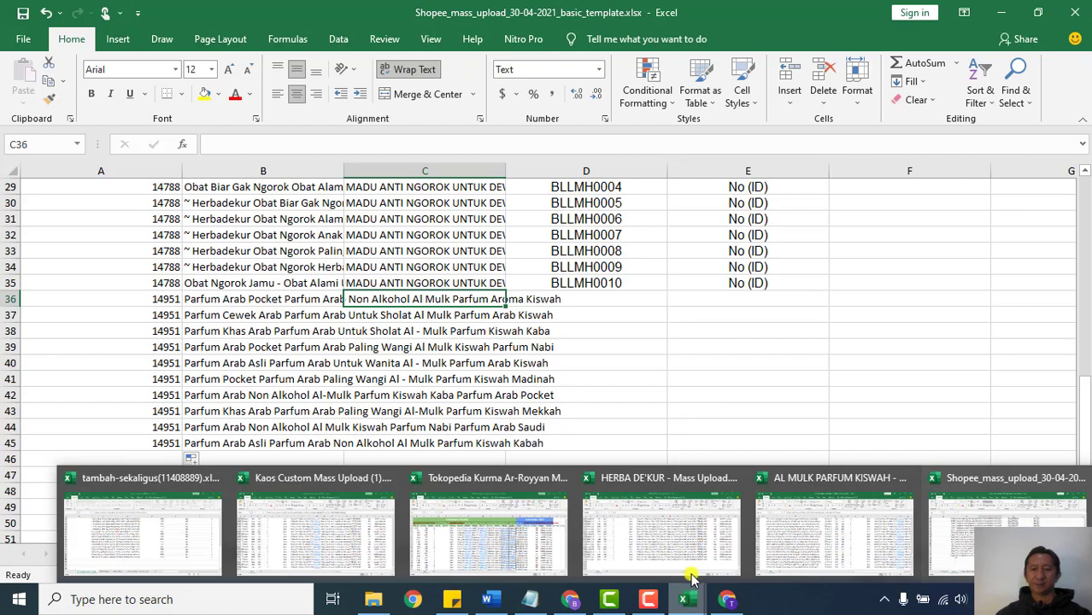
# Copy the ten Al Mulk descriptions C3003:C3012 into C36:C45
pyautogui.click(812, 532)
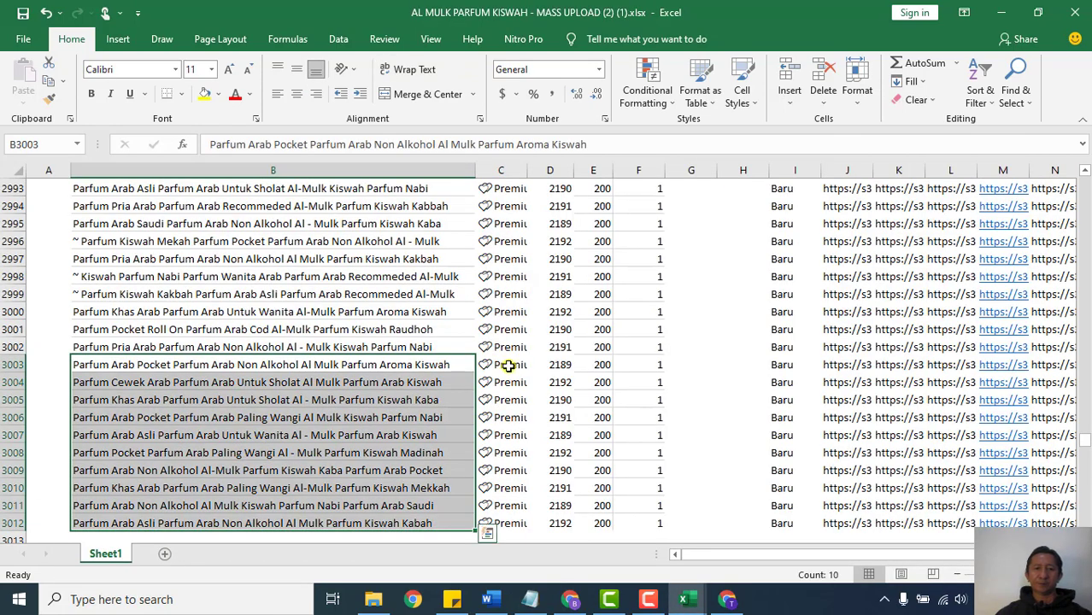
pyautogui.moveTo(504, 366); pyautogui.dragTo(518, 506)
pyautogui.hotkey('ctrl', 'c')
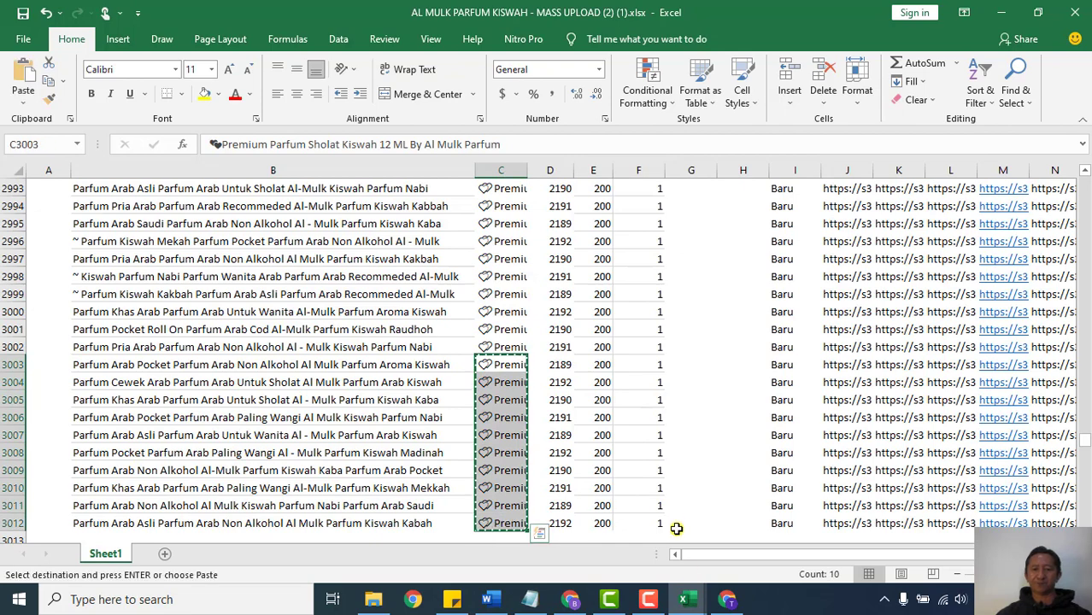
pyautogui.click(683, 601)
pyautogui.click(991, 513)
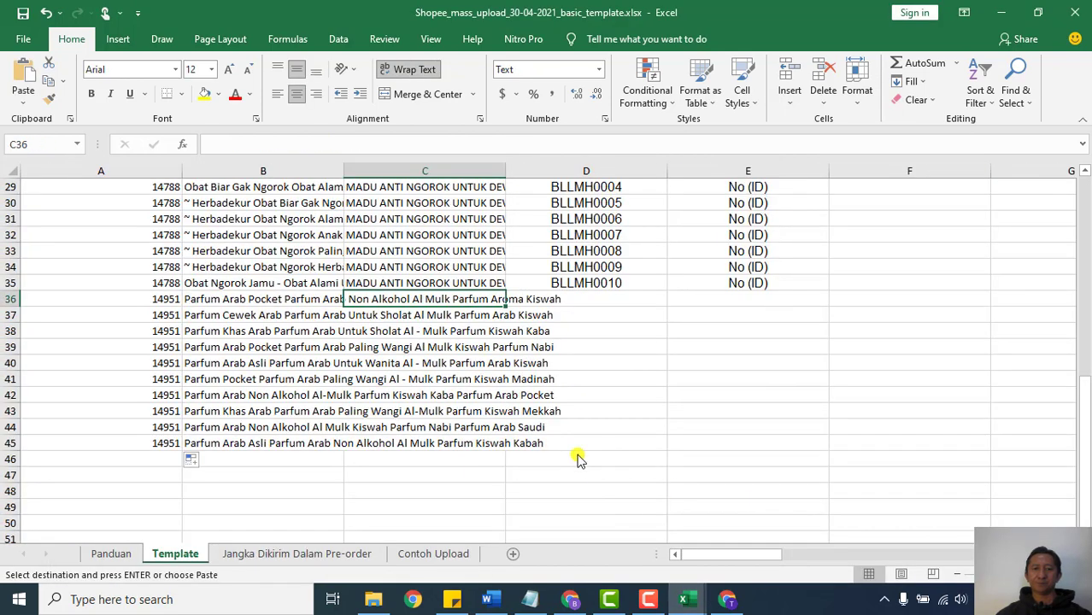
pyautogui.hotkey('ctrl', 'v')
# Enter SKU BLLPK0001 in D36 and fill the series down to BLLPK0010
pyautogui.click(585, 299)
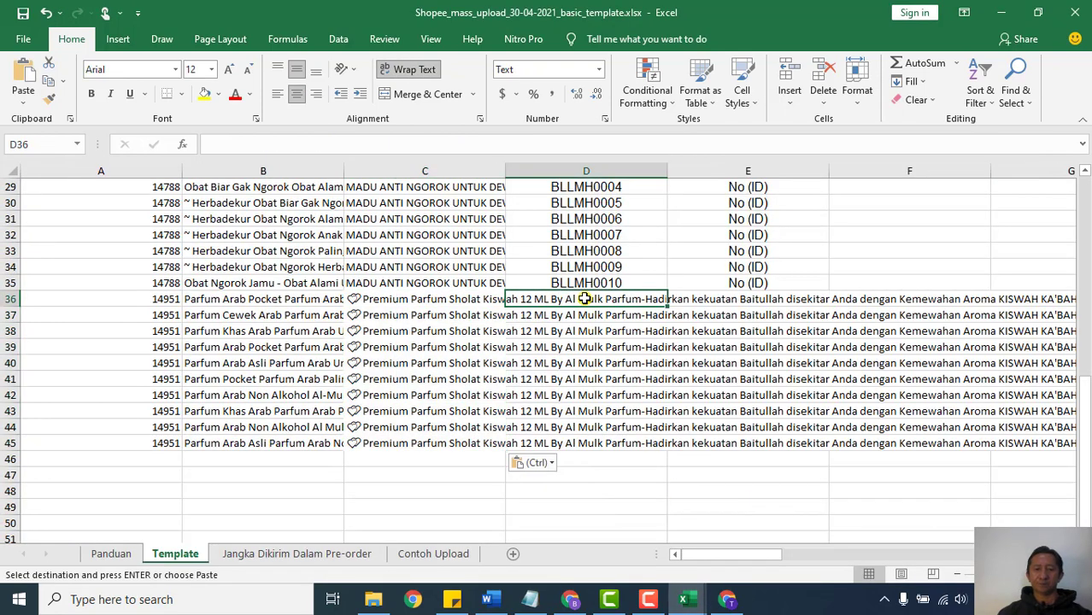
pyautogui.write('BLL')
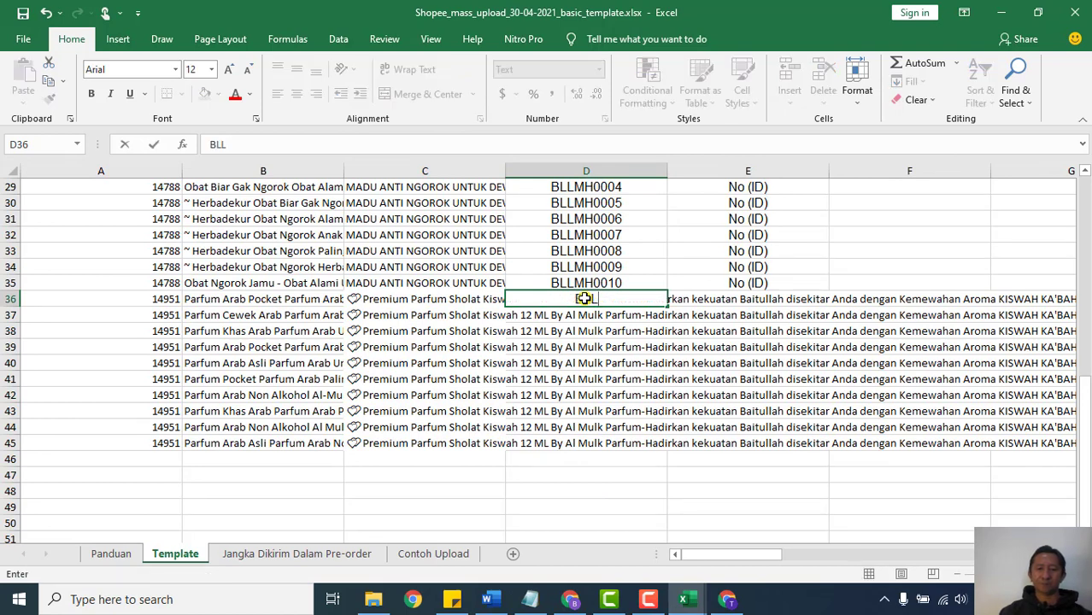
pyautogui.write('PK0001')
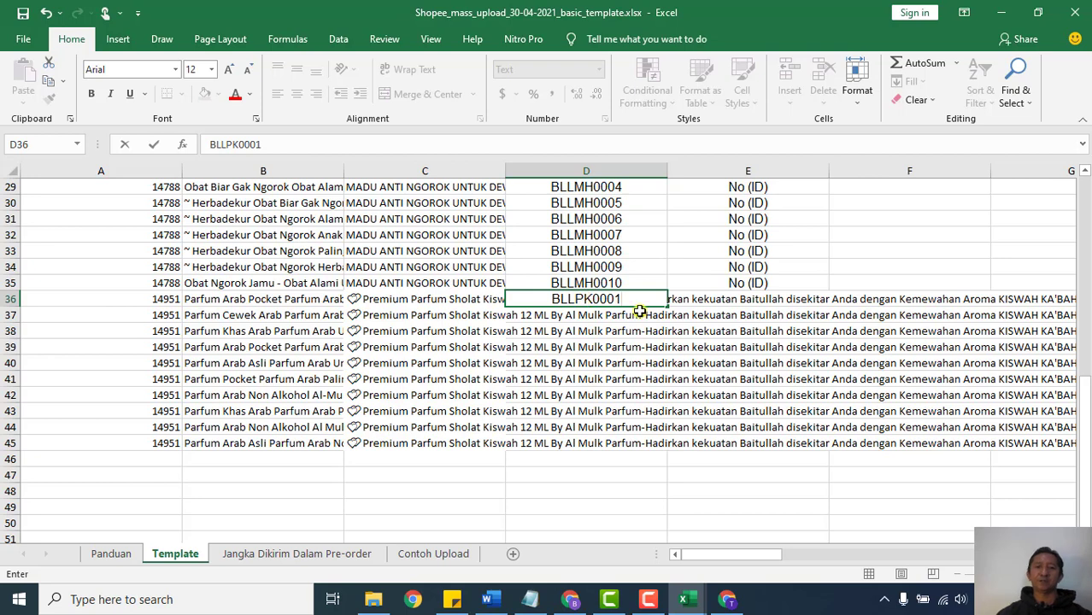
pyautogui.doubleClick(667, 305)
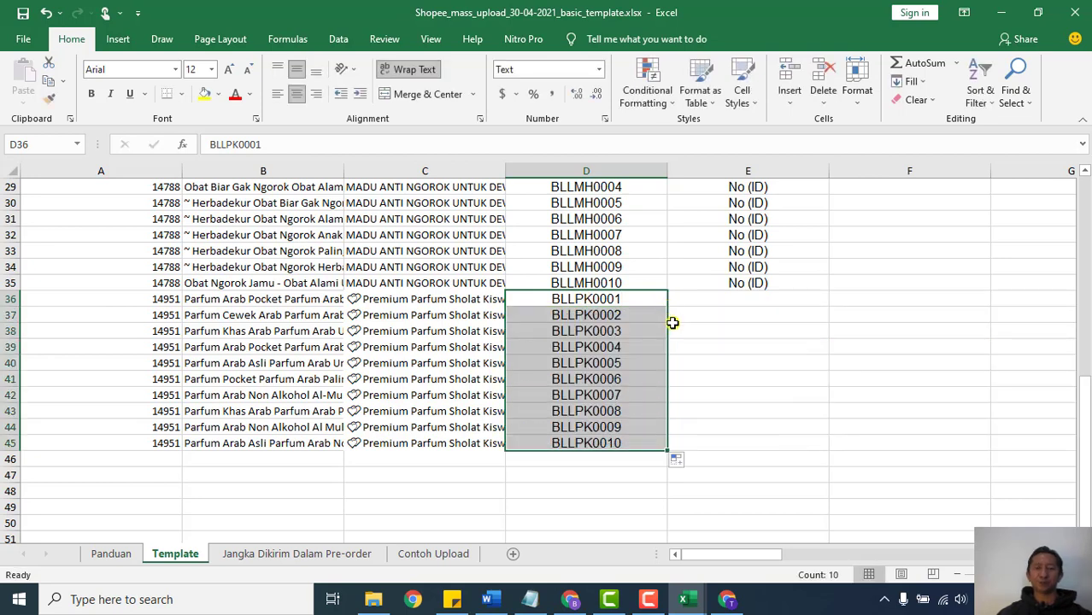
pyautogui.click(751, 303)
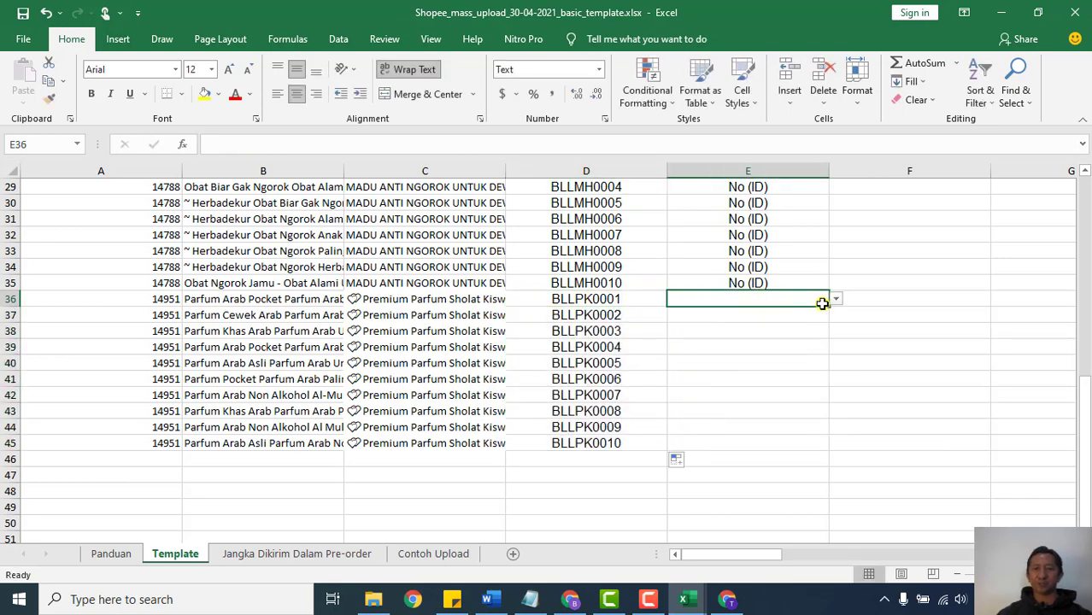
# Fill No (ID) from E35 down to row 45
pyautogui.click(798, 286)
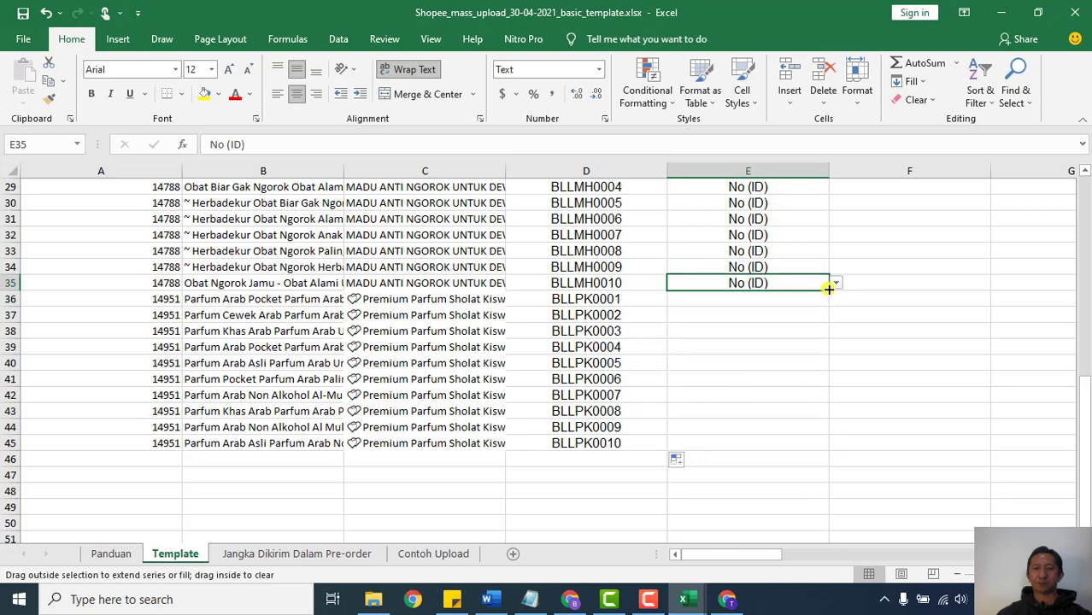
pyautogui.doubleClick(827, 289)
pyautogui.moveTo(763, 558); pyautogui.dragTo(856, 552)
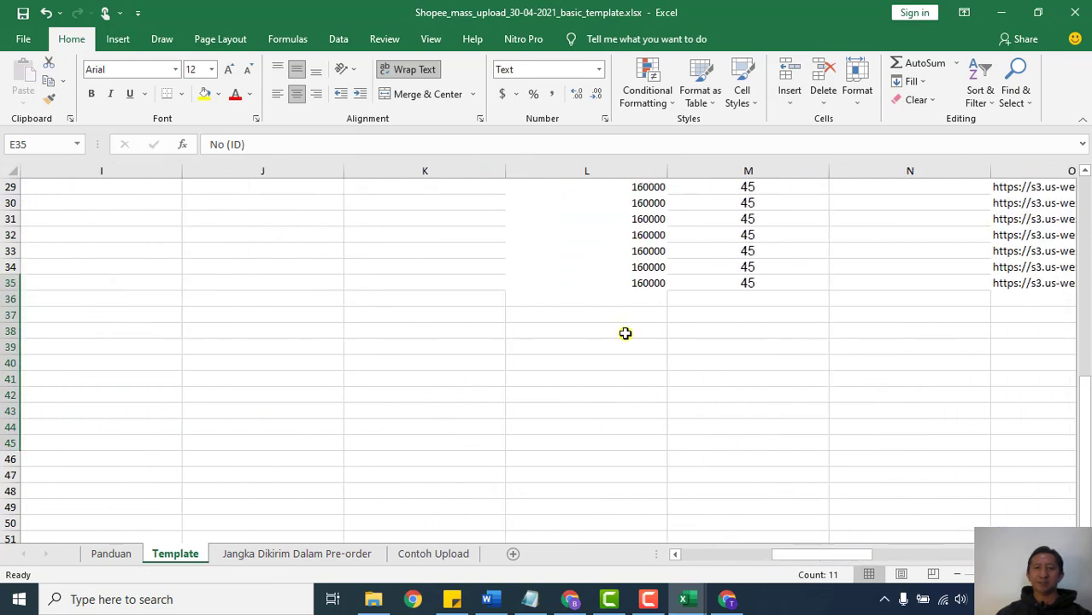
# Copy price 215000 from U3012 into L36:L45 and fill stock 45 down M36:M45
pyautogui.click(638, 300)
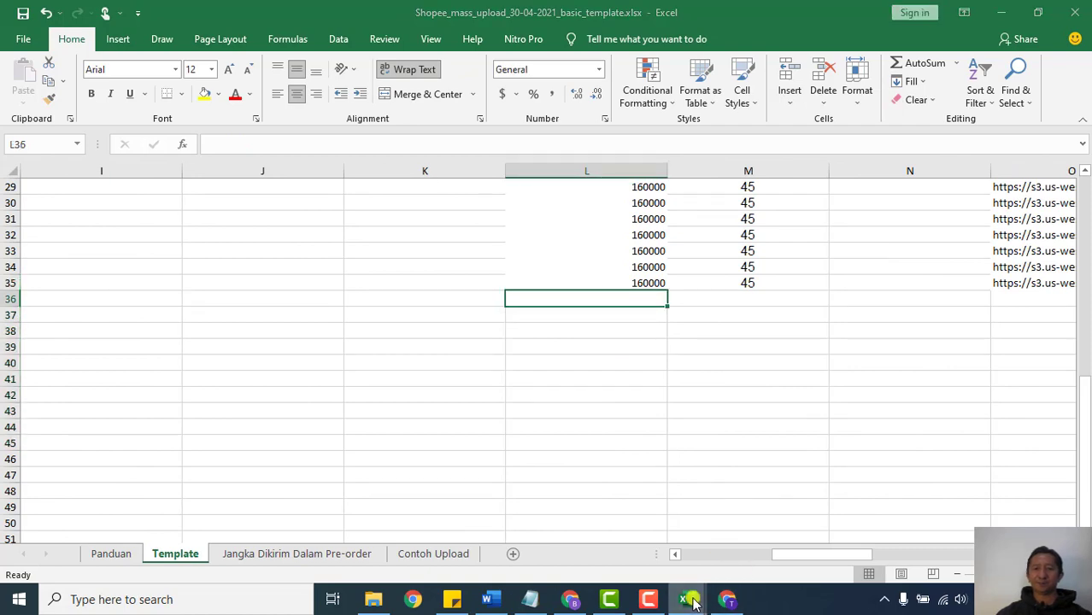
pyautogui.moveTo(694, 602)
pyautogui.click(792, 556)
pyautogui.moveTo(890, 560); pyautogui.dragTo(930, 557)
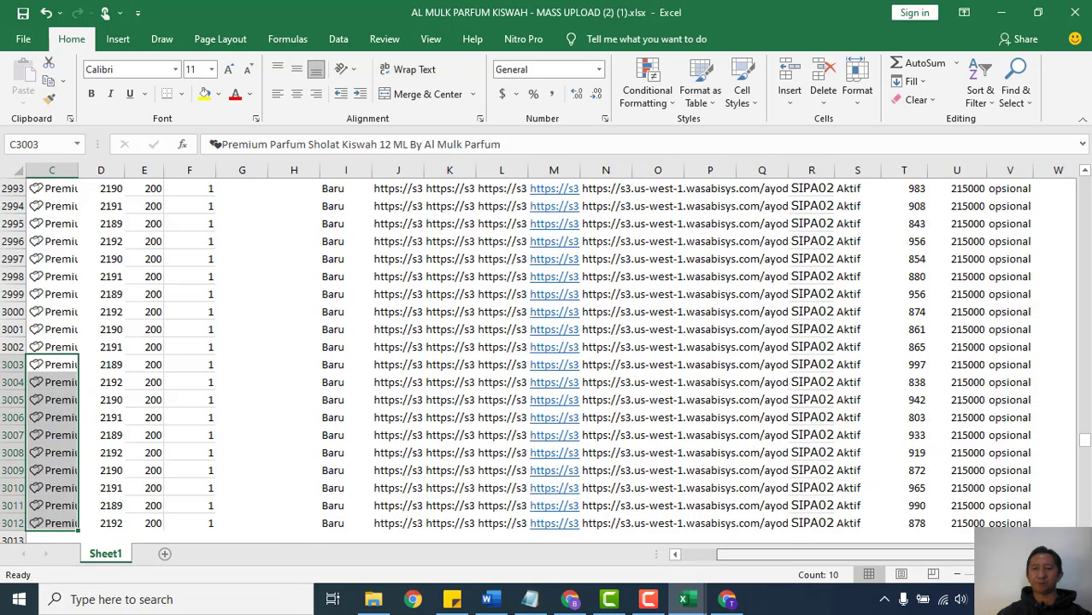
pyautogui.click(966, 523)
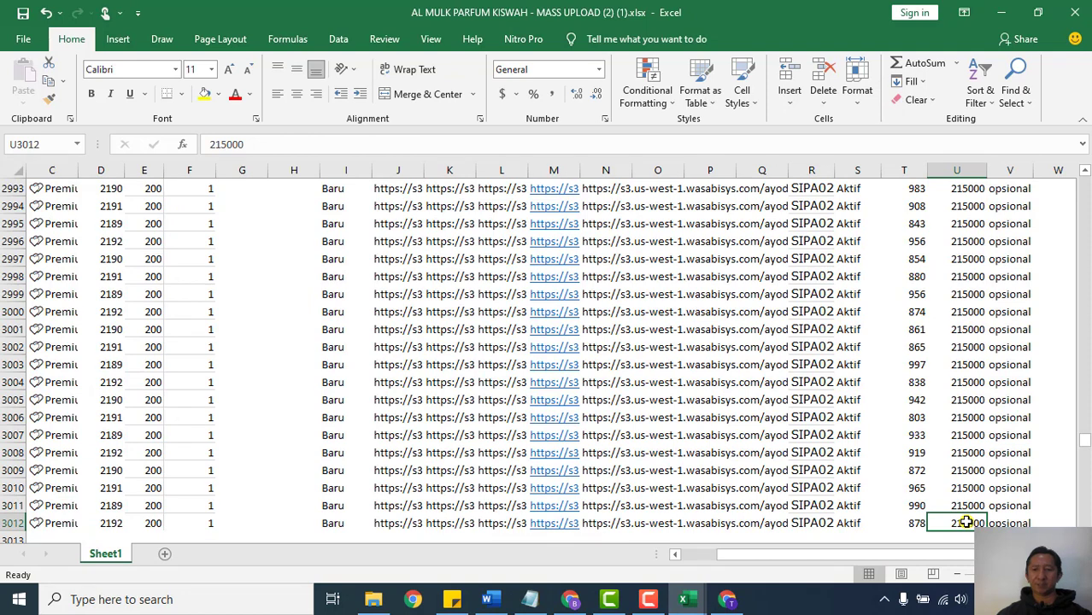
pyautogui.hotkey('ctrl', 'c')
pyautogui.moveTo(684, 600)
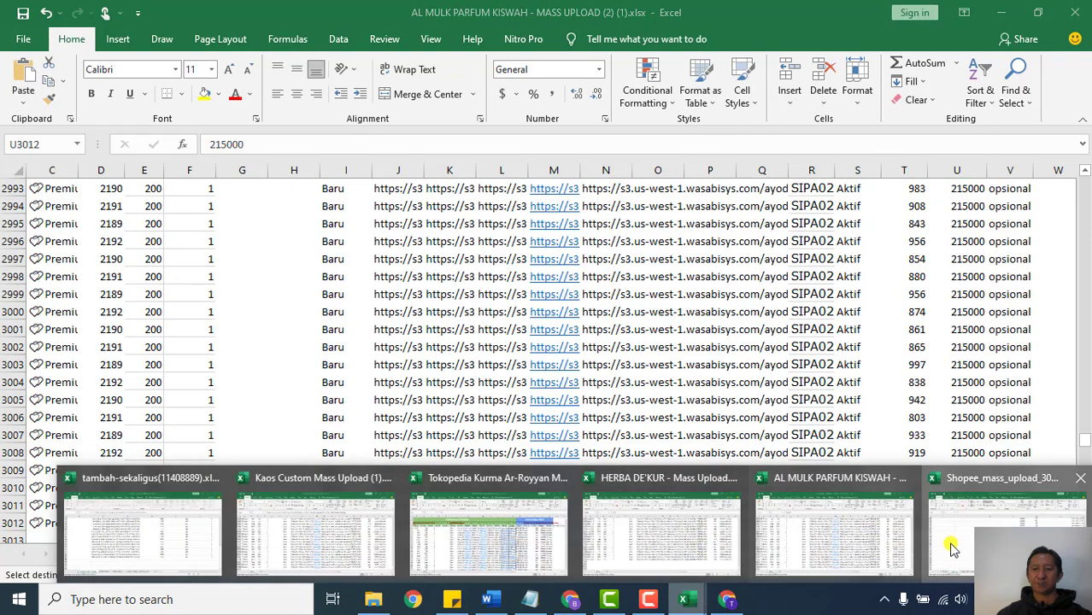
pyautogui.click(953, 547)
pyautogui.hotkey('ctrl', 'v')
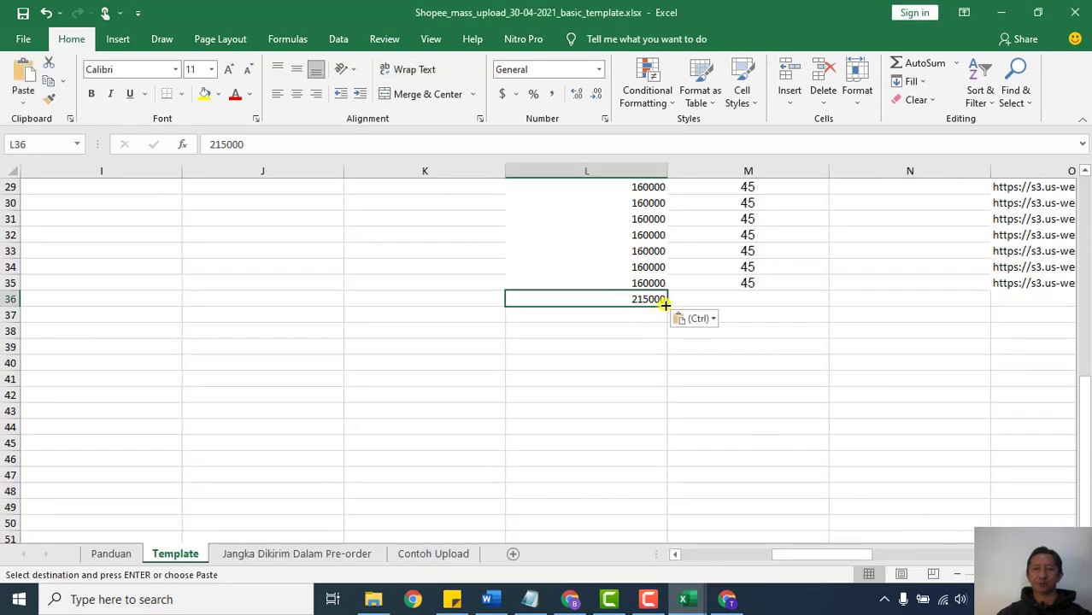
pyautogui.moveTo(665, 303); pyautogui.dragTo(675, 455)
pyautogui.click(823, 284)
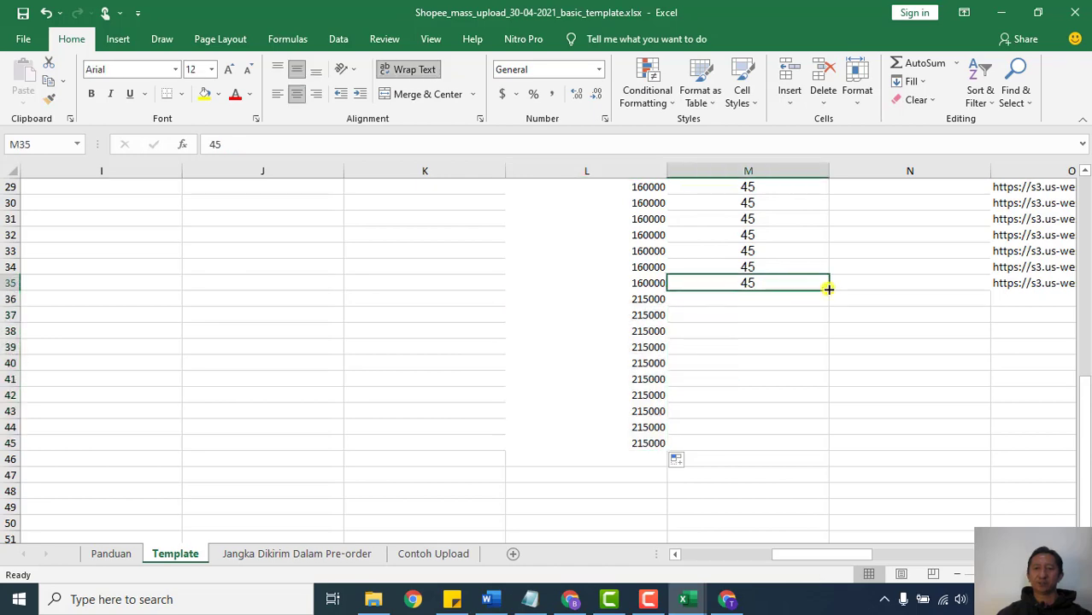
pyautogui.doubleClick(828, 289)
# Copy the last ten perfume rows' image links J3003:N3012 from the Al Mulk workbook
pyautogui.click(1023, 298)
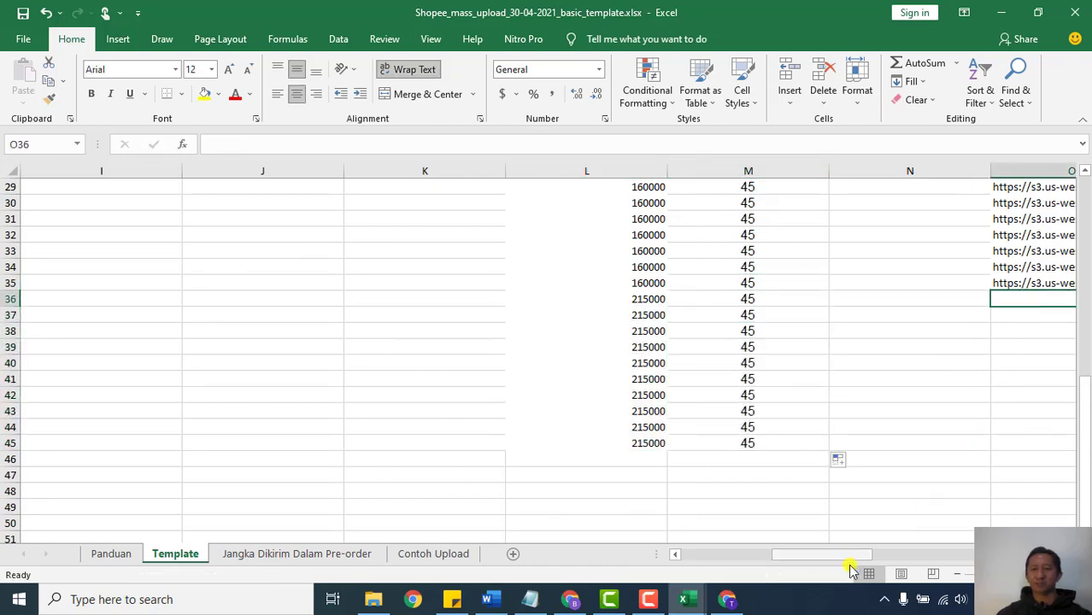
pyautogui.moveTo(693, 603)
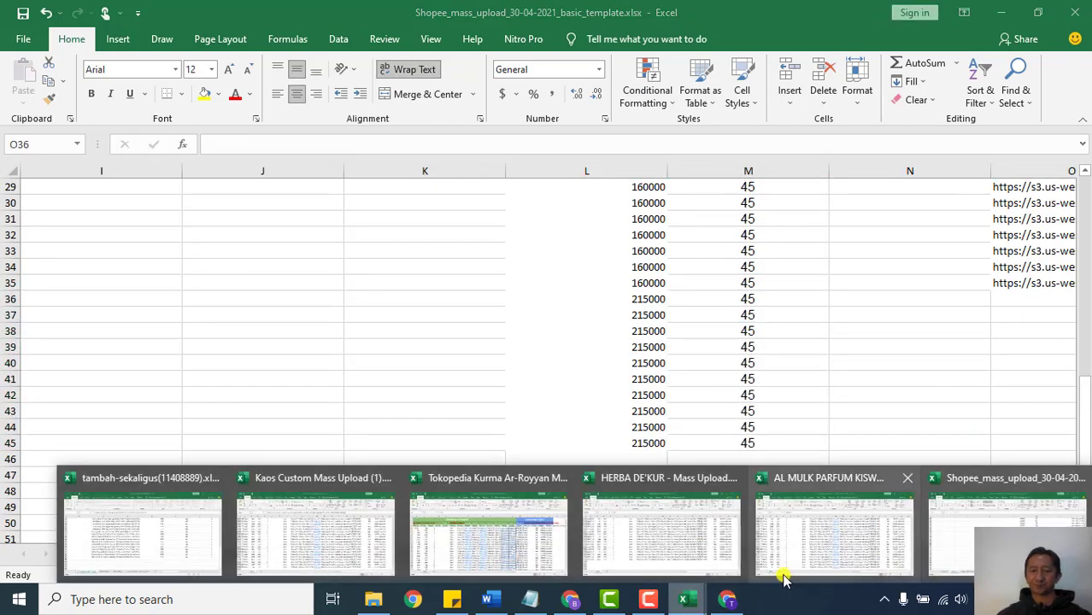
pyautogui.click(834, 544)
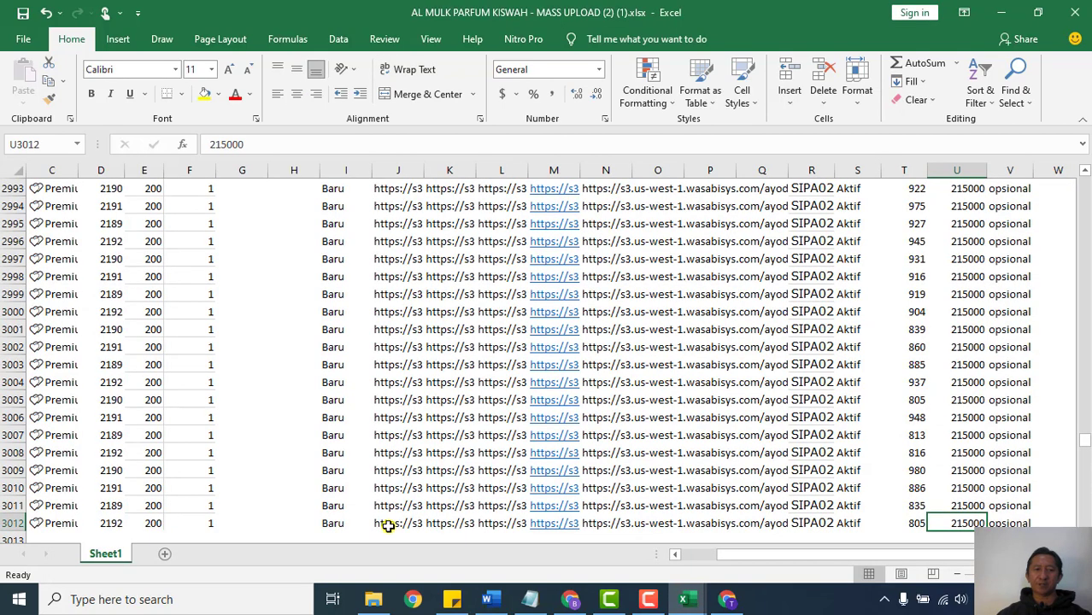
pyautogui.moveTo(388, 524); pyautogui.dragTo(598, 364)
pyautogui.hotkey('ctrl', 'c')
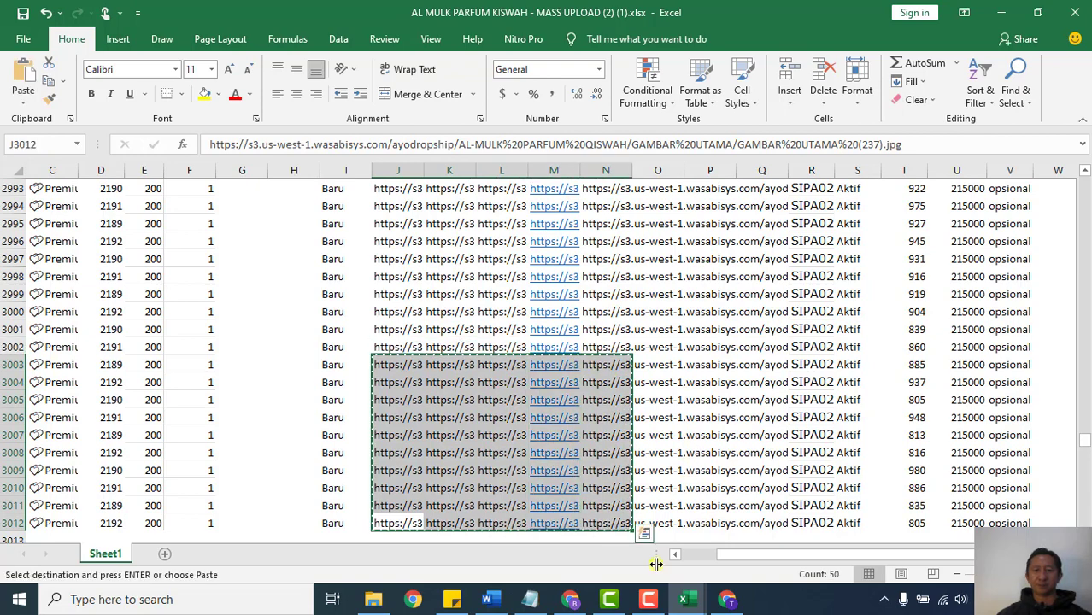
pyautogui.moveTo(684, 600)
pyautogui.click(949, 522)
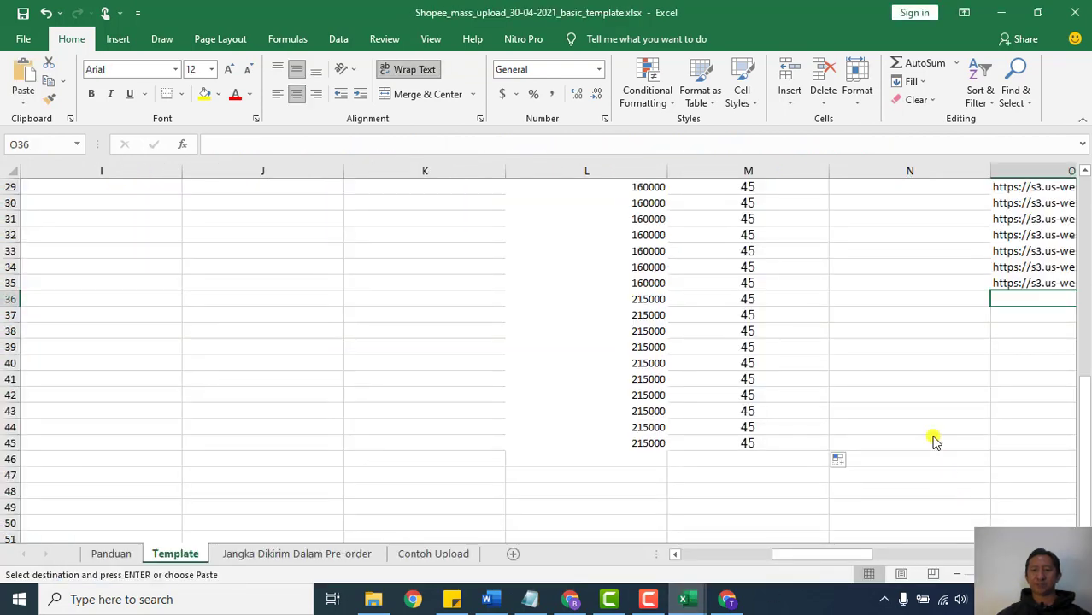
# Paste the perfume image links at O36 and fill X36:X45 with weight 200
pyautogui.hotkey('ctrl', 'v')
pyautogui.moveTo(895, 556); pyautogui.dragTo(985, 556)
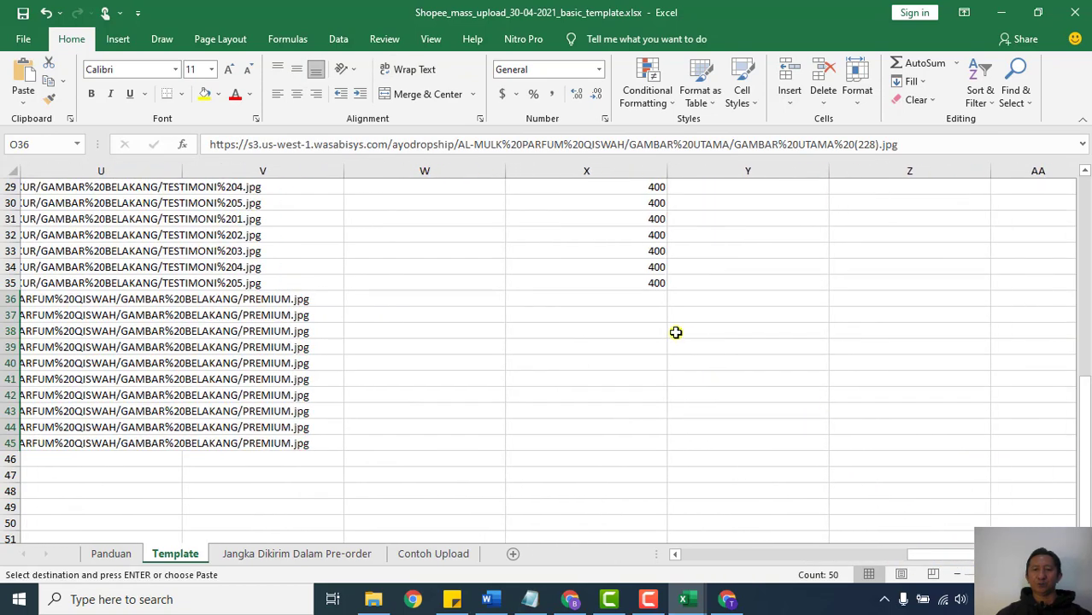
pyautogui.click(648, 294)
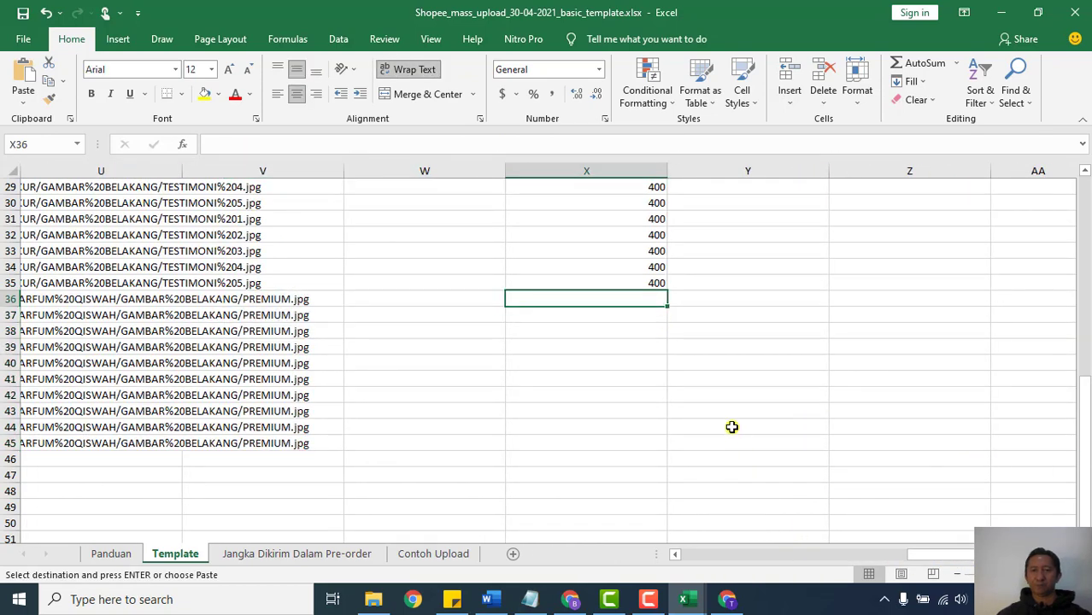
pyautogui.scroll(7, 732, 428)
pyautogui.scroll(-5, 732, 427)
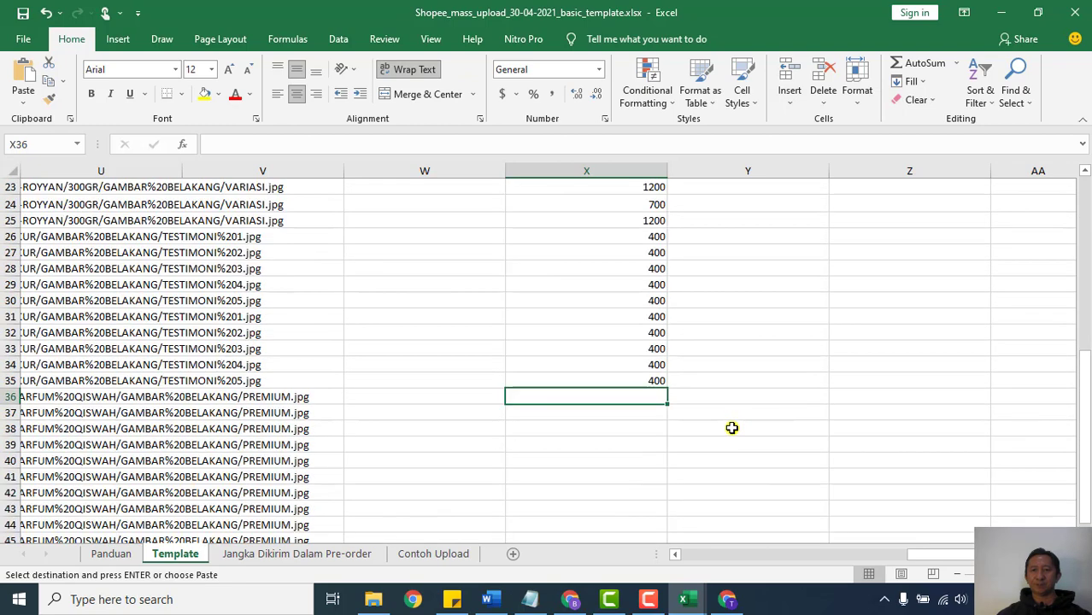
pyautogui.scroll(-1, 732, 427)
pyautogui.moveTo(696, 603)
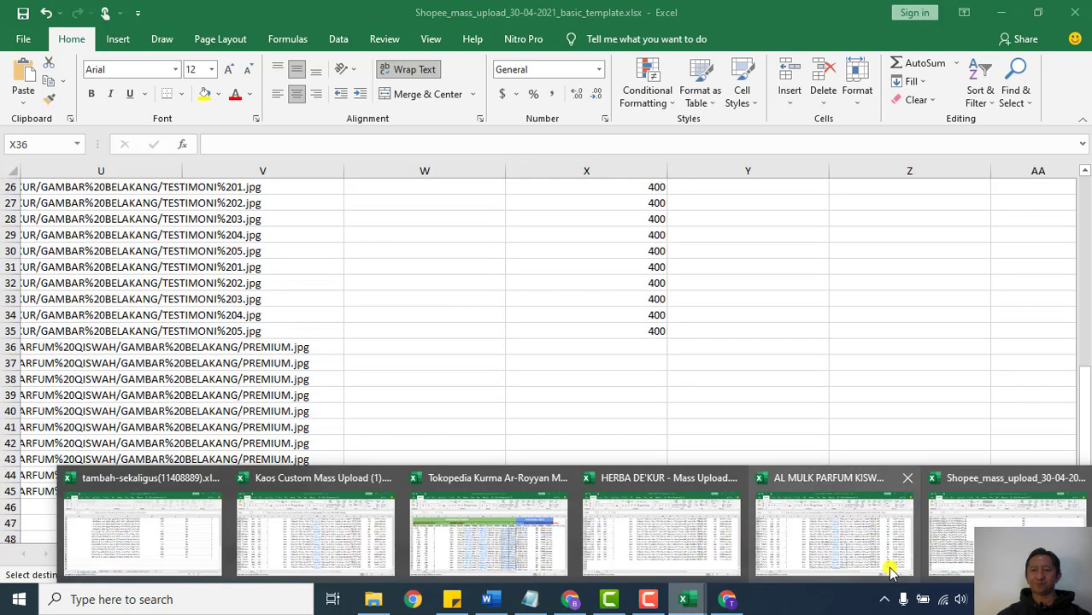
pyautogui.click(889, 569)
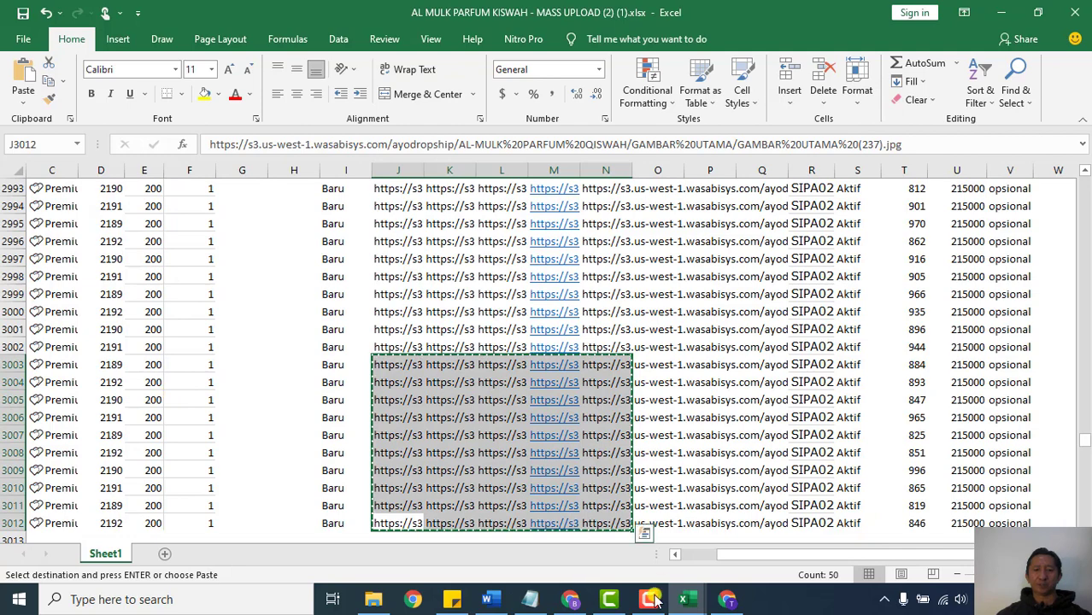
pyautogui.click(732, 599)
pyautogui.click(1026, 526)
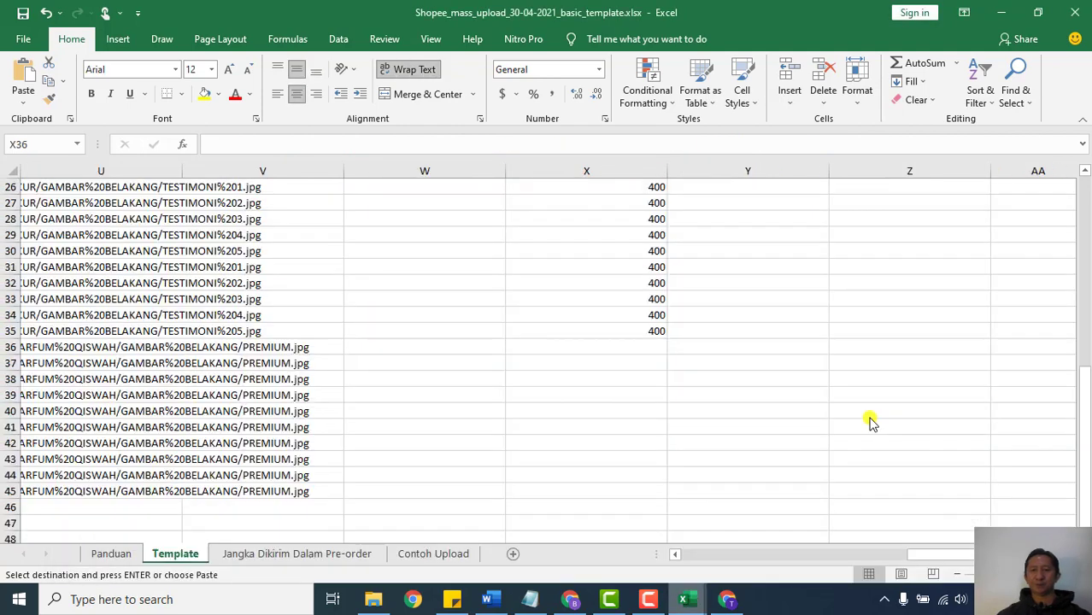
pyautogui.write('200')
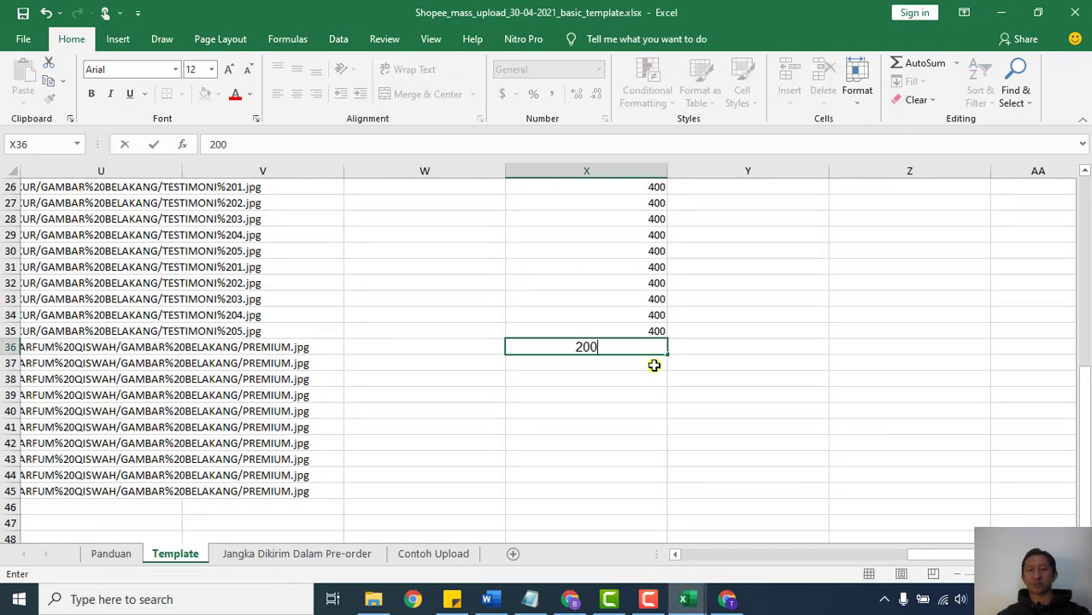
pyautogui.doubleClick(669, 356)
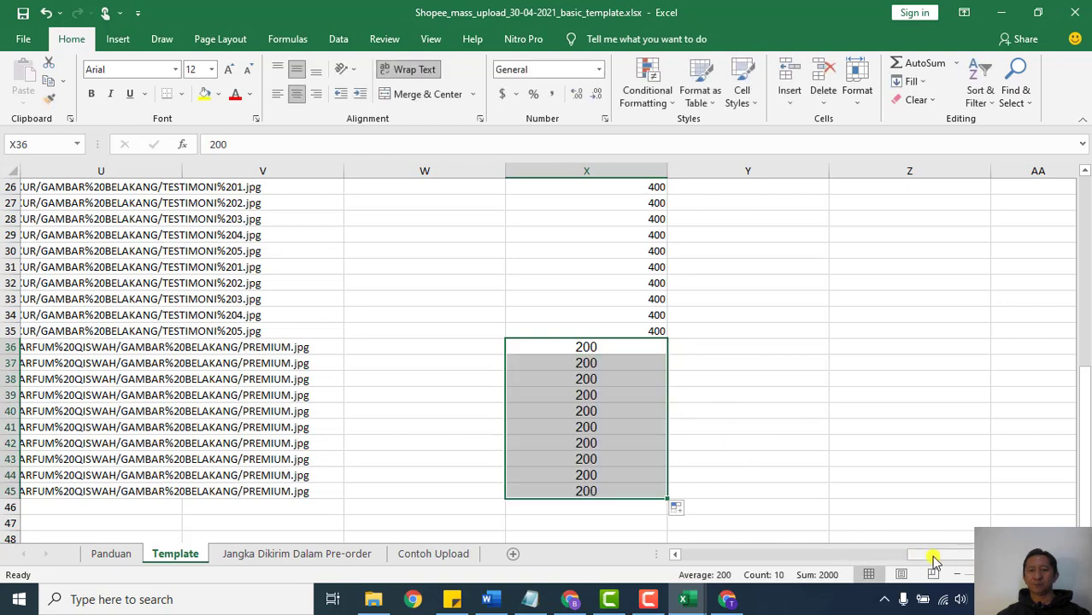
pyautogui.moveTo(935, 555); pyautogui.dragTo(992, 555)
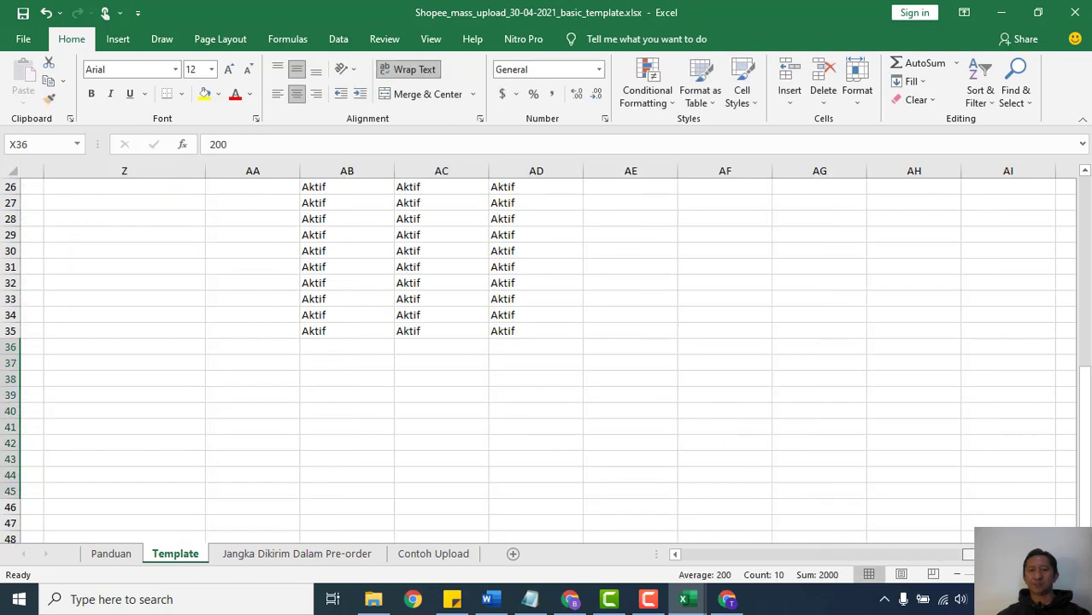
# Fill Aktif from AB35, AC35 and AD35 down to row 45 and save the workbook
pyautogui.click(309, 330)
pyautogui.doubleClick(373, 338)
pyautogui.click(427, 329)
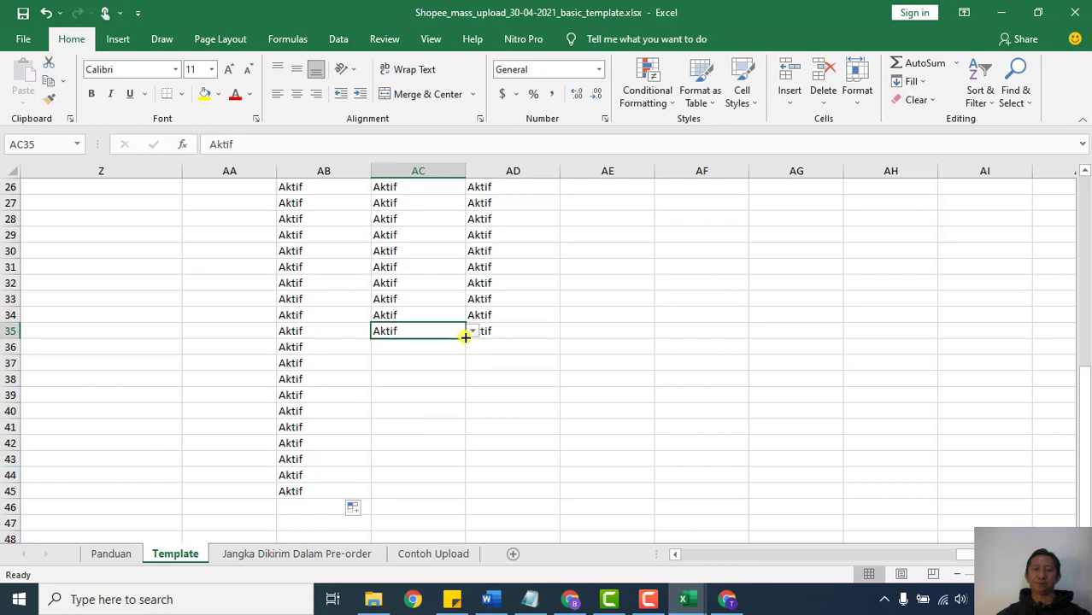
pyautogui.doubleClick(465, 338)
pyautogui.click(530, 335)
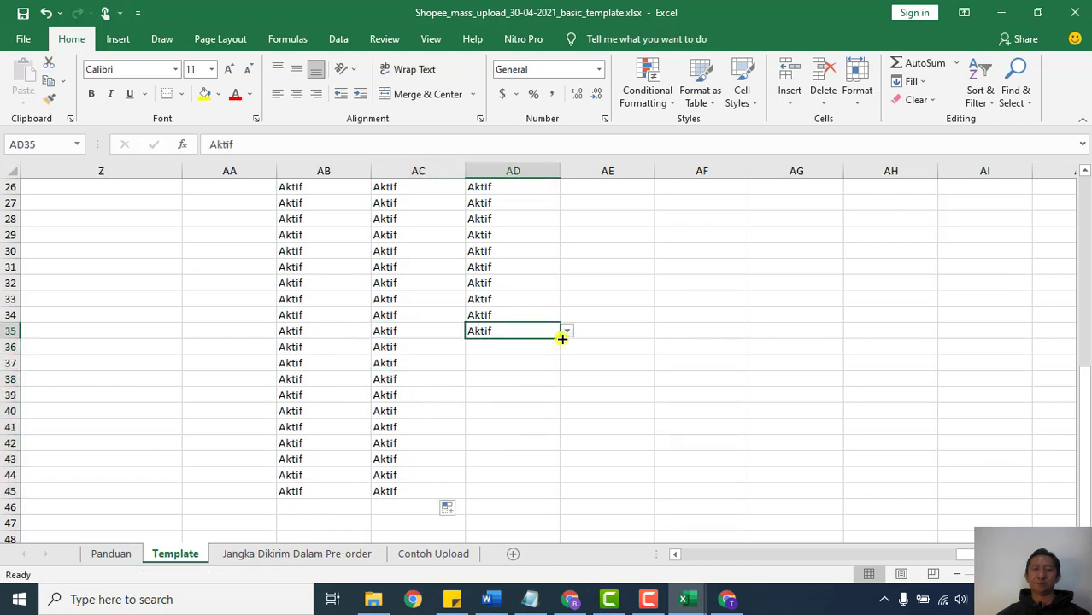
pyautogui.doubleClick(562, 339)
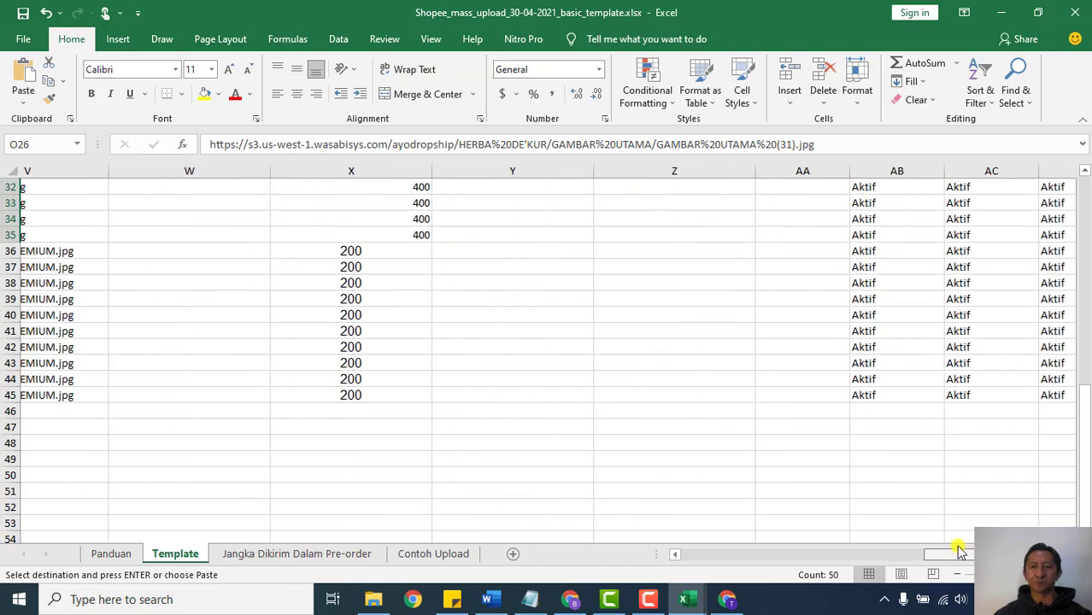
pyautogui.hscroll(1, 960, 551)
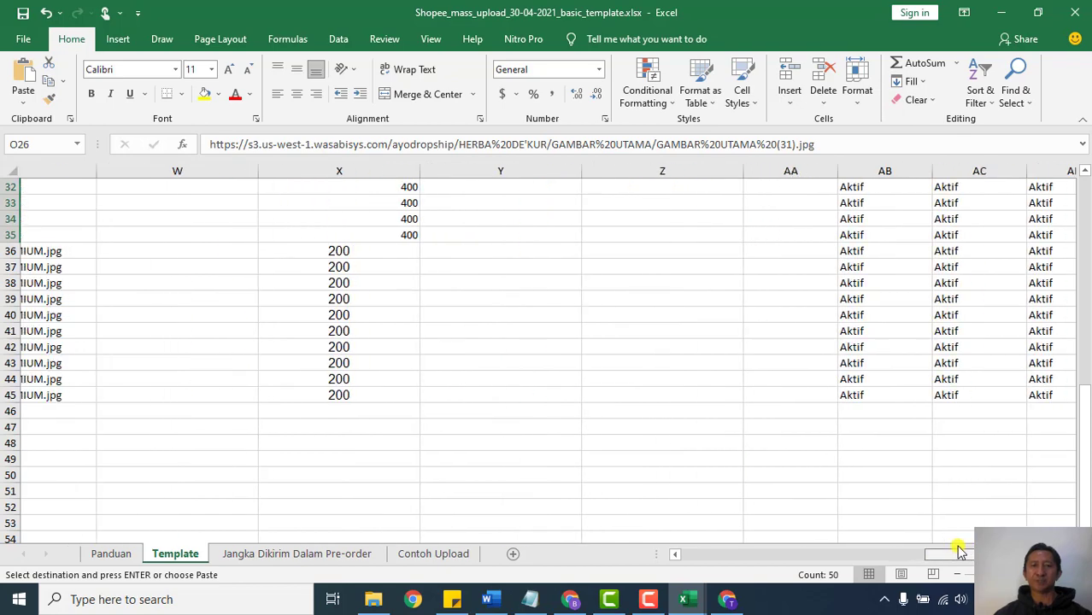
pyautogui.click(22, 12)
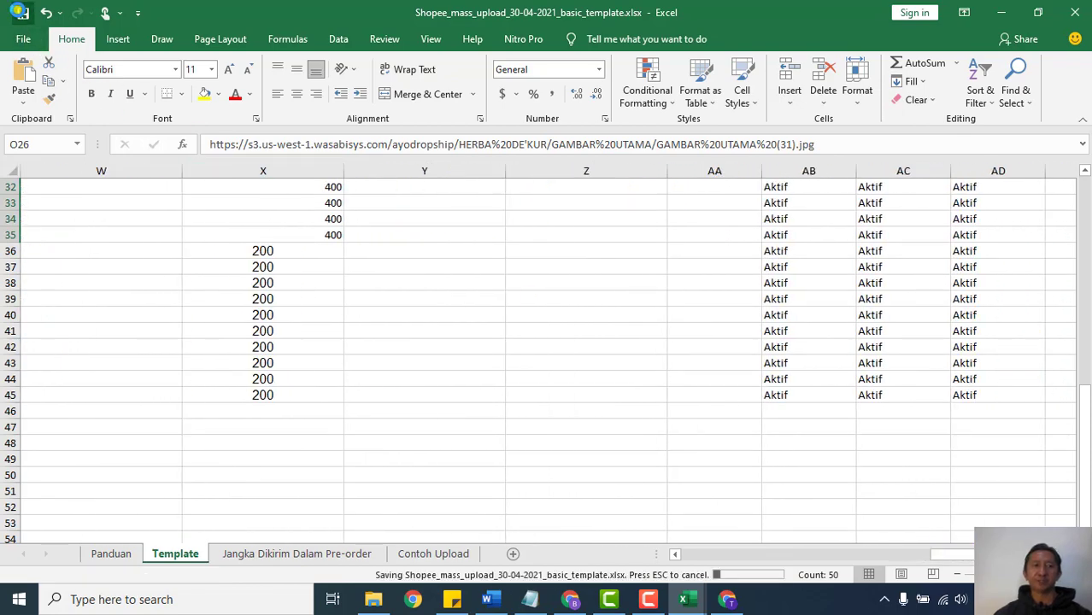
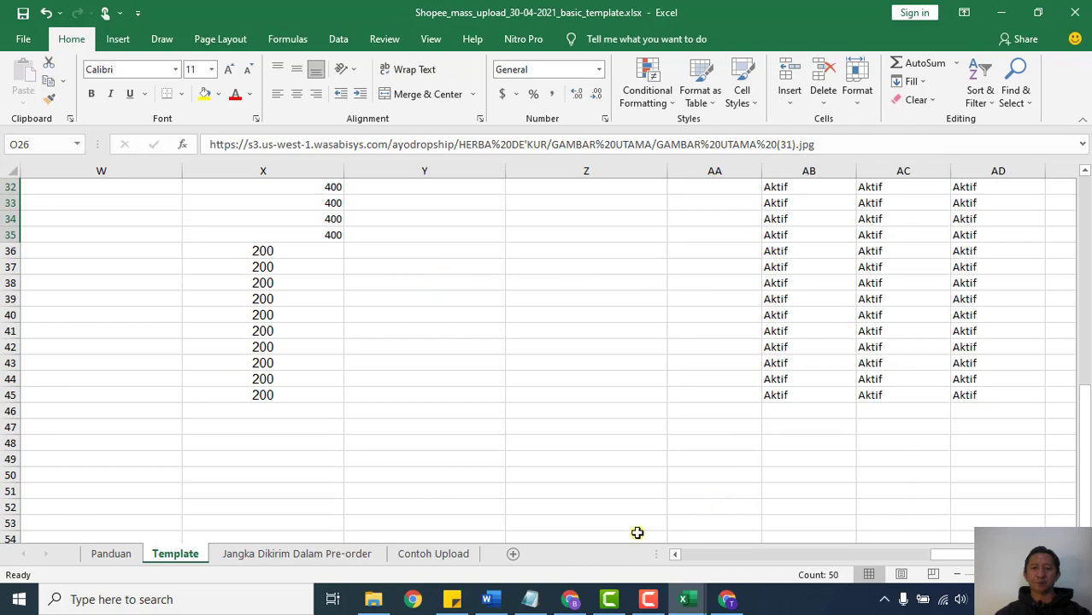
# Upload the filled Shopee_mass_upload_30-04-2021_basic_template.xlsx file from the mass upload page
pyautogui.click(729, 603)
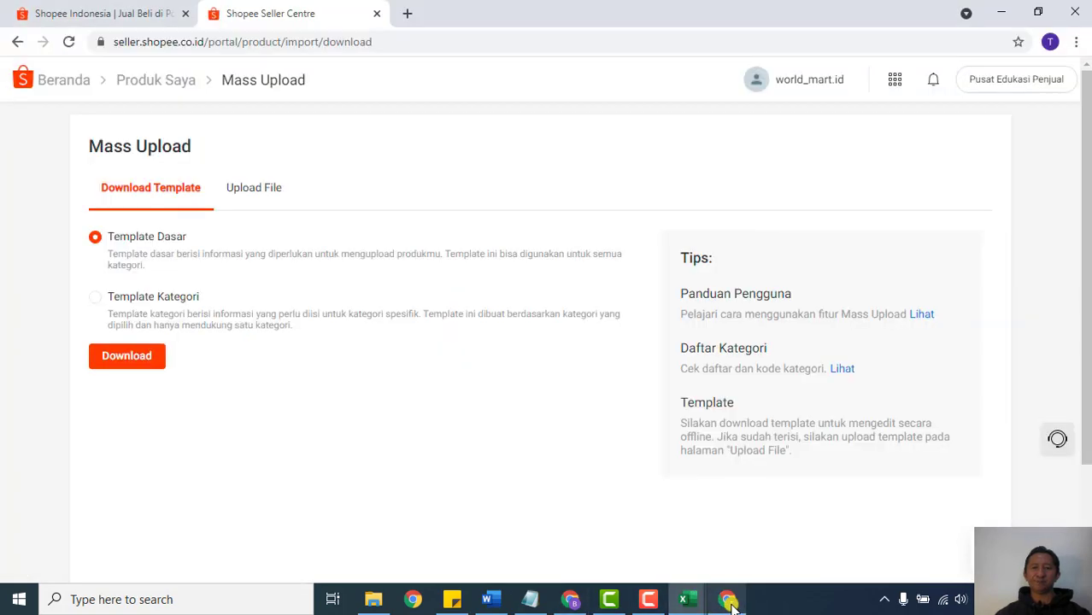
pyautogui.click(251, 199)
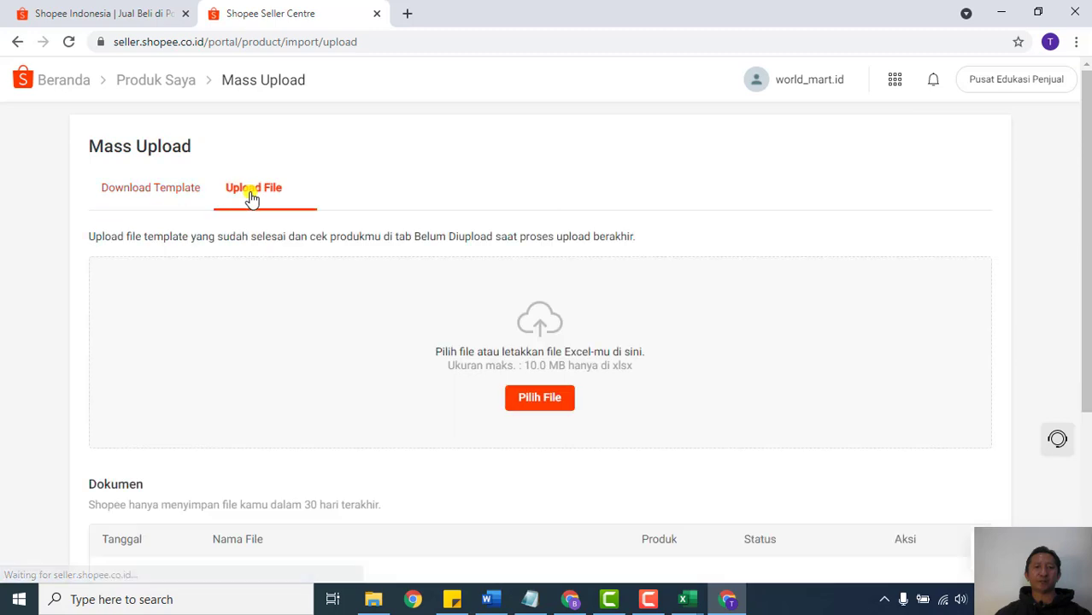
pyautogui.click(547, 404)
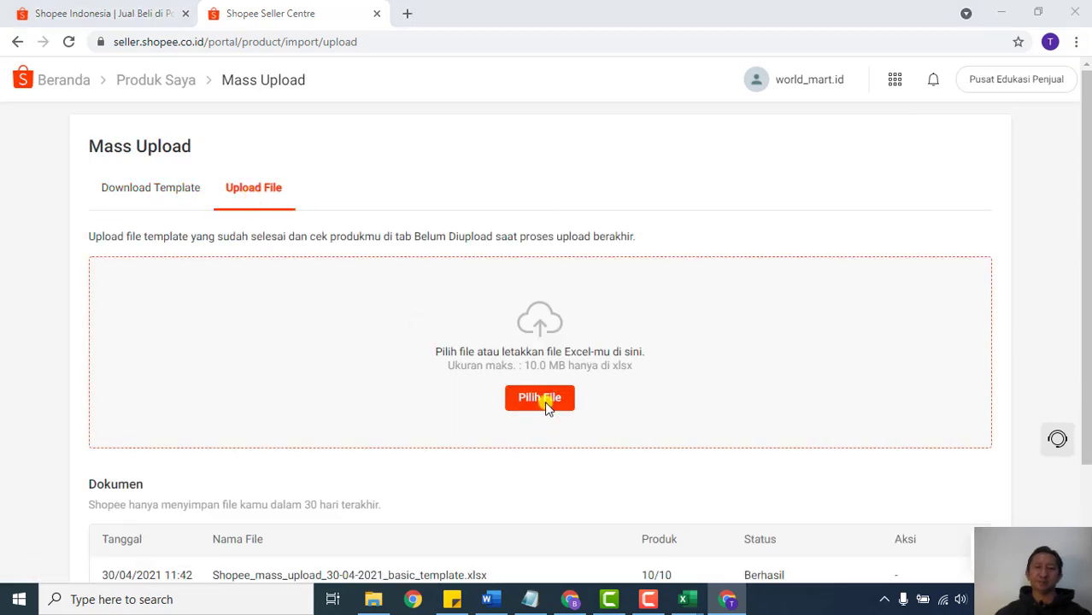
pyautogui.click(545, 400)
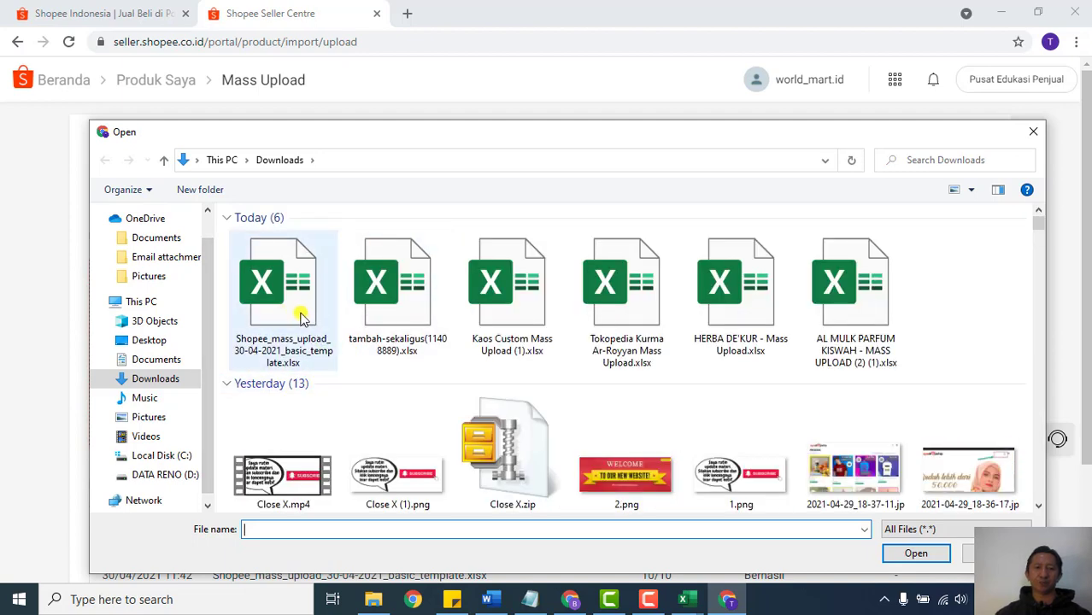
pyautogui.click(299, 314)
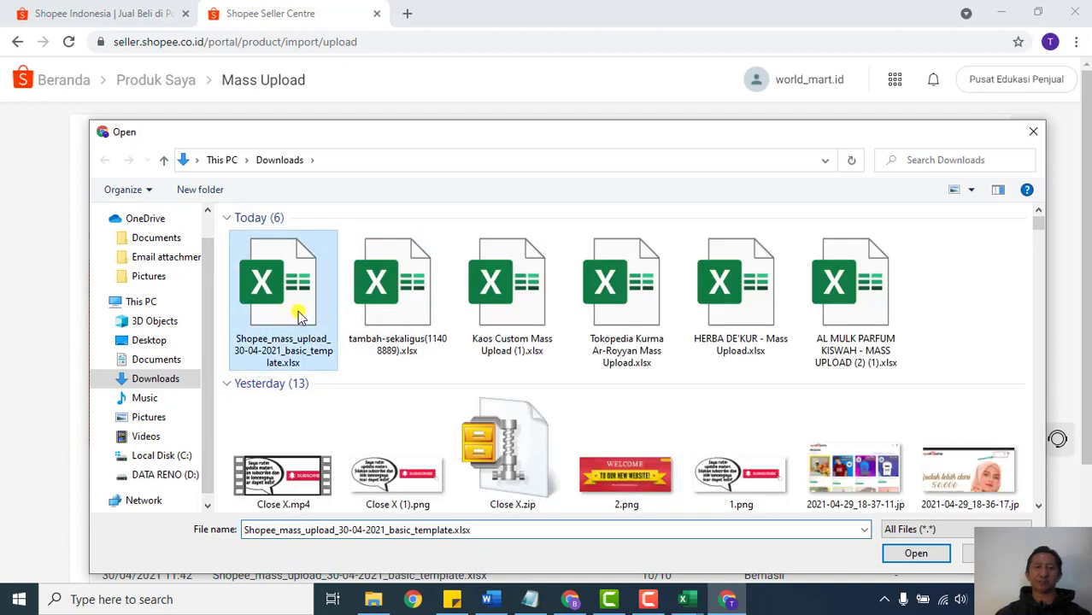
pyautogui.click(915, 554)
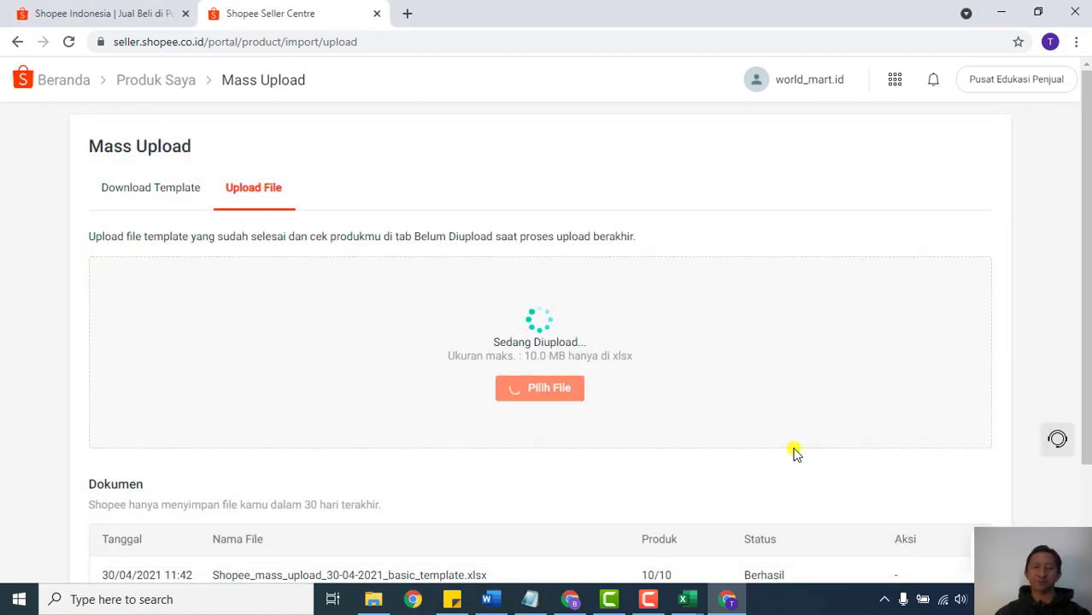
# Go to Perubahan Atribut Massal for the imported products
pyautogui.scroll(-2, 793, 453)
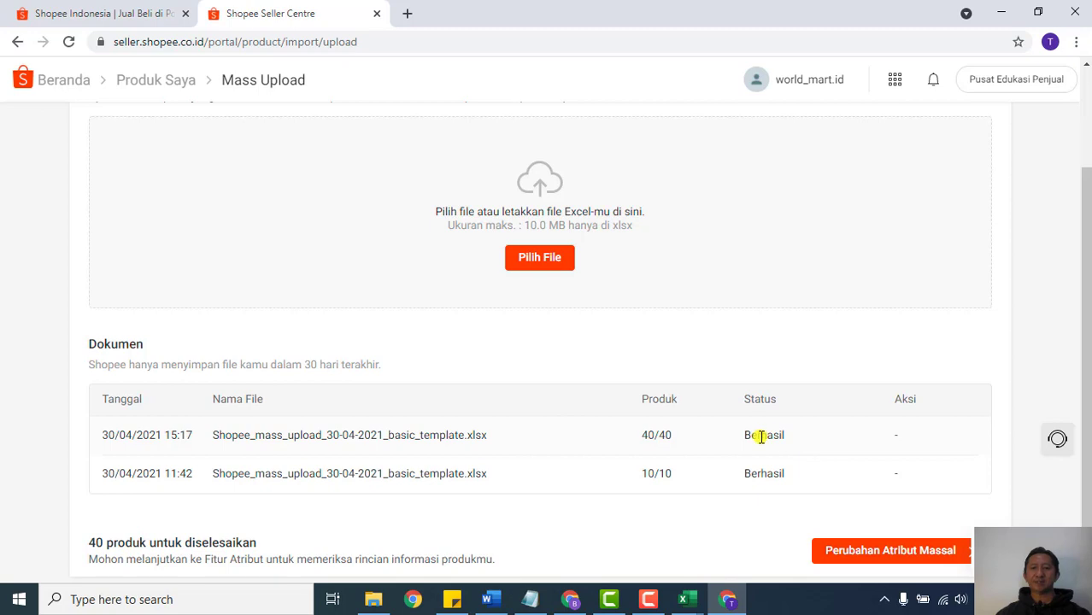
pyautogui.scroll(-1, 880, 526)
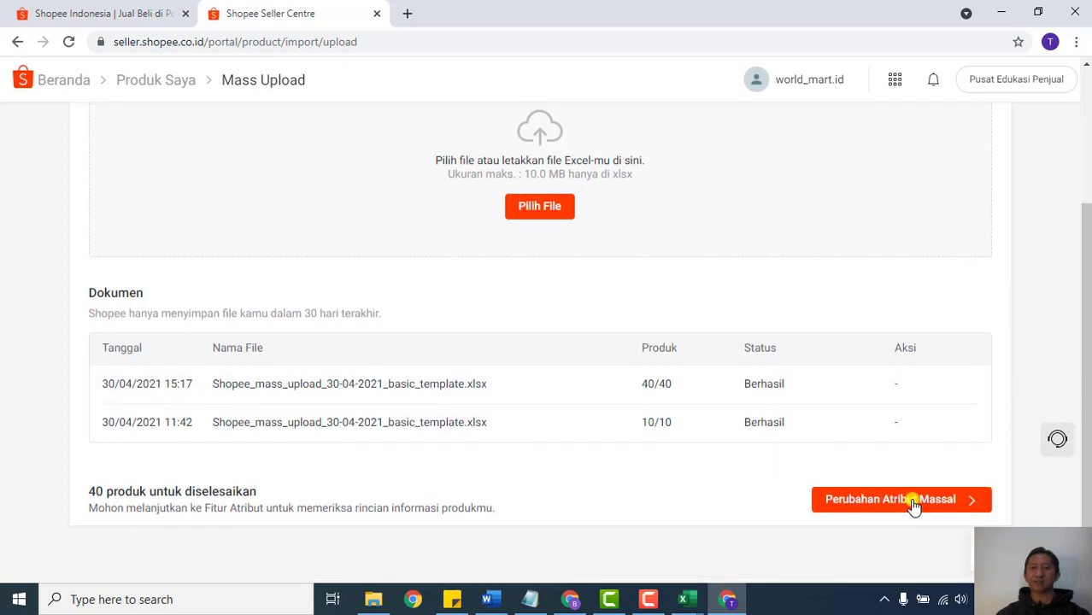
pyautogui.click(915, 504)
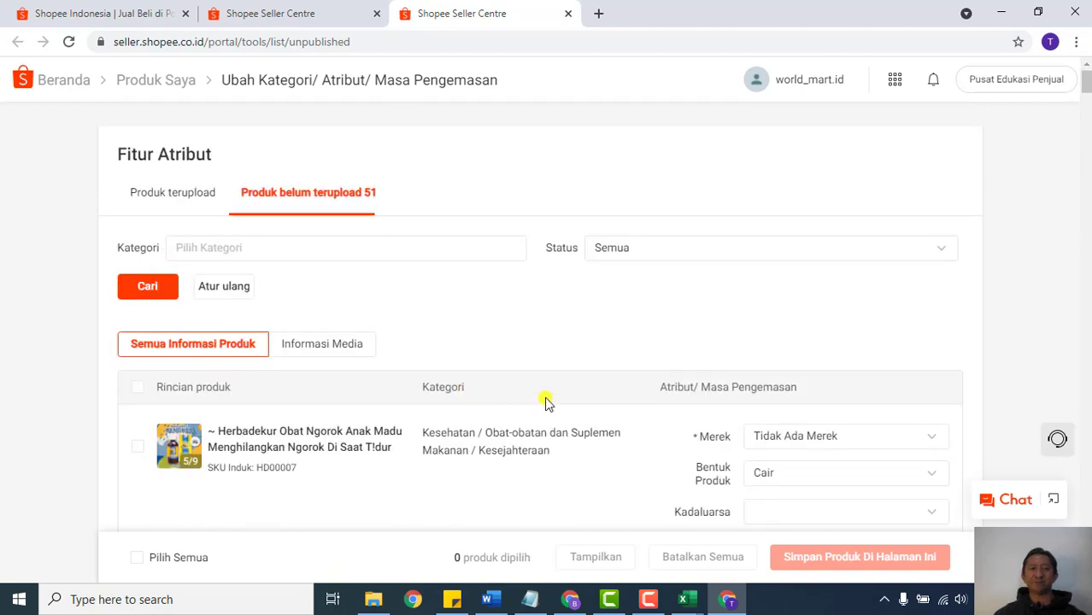
# Scroll through the 51 unpublished products to review their Merek and attribute fields
pyautogui.scroll(-2, 547, 402)
pyautogui.scroll(-8, 550, 420)
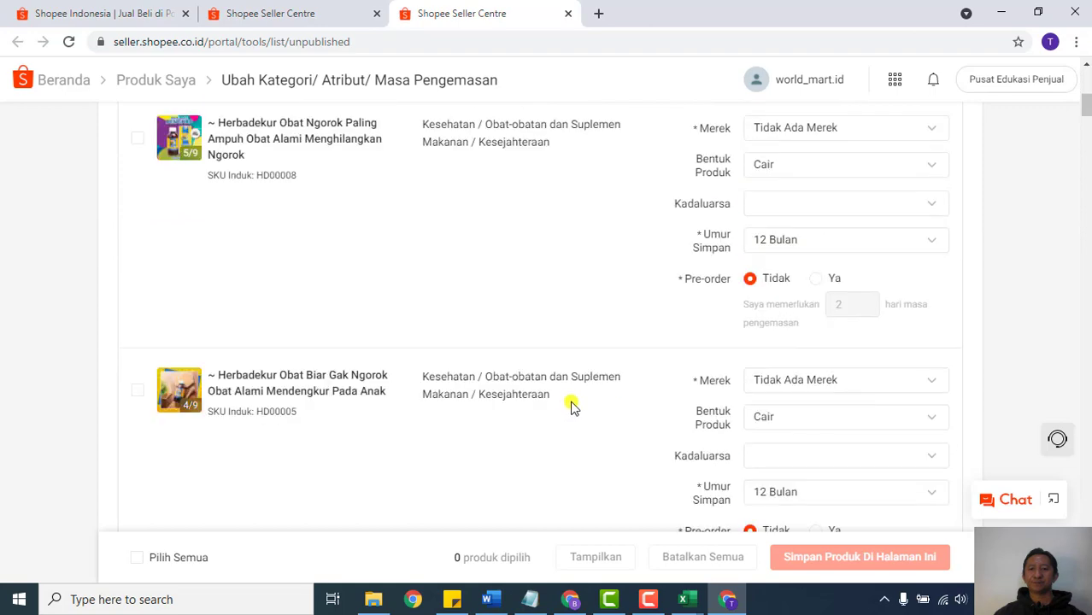
pyautogui.scroll(-10, 634, 391)
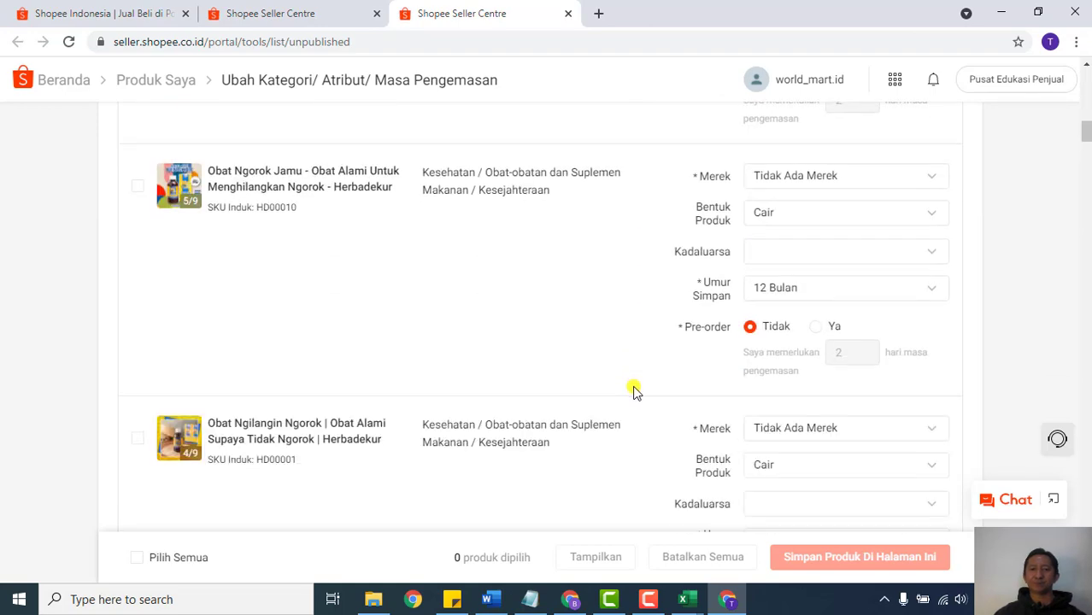
pyautogui.scroll(-8, 634, 392)
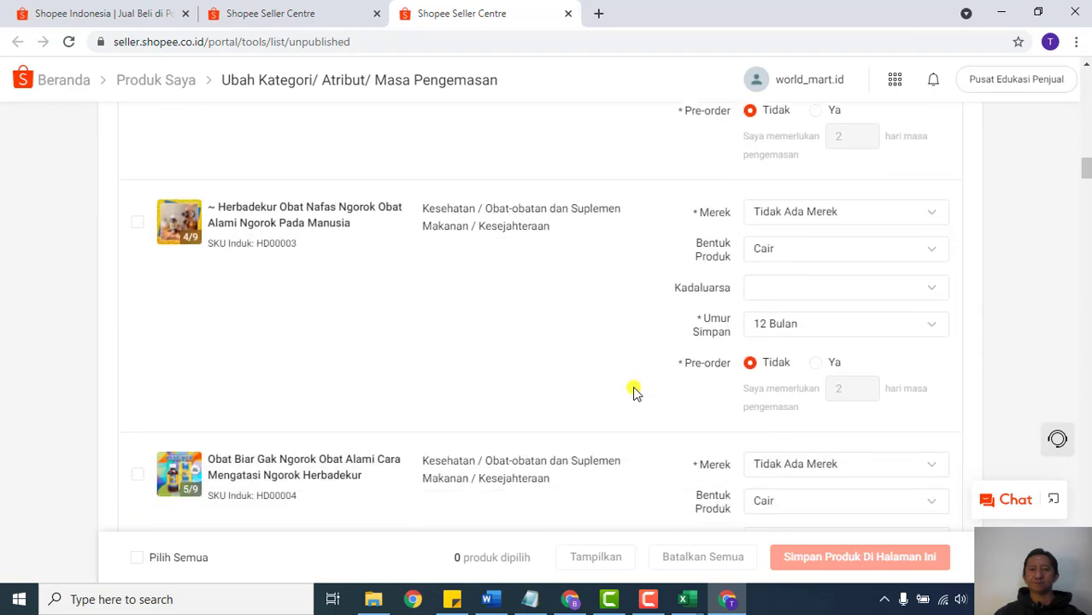
pyautogui.scroll(-8, 635, 392)
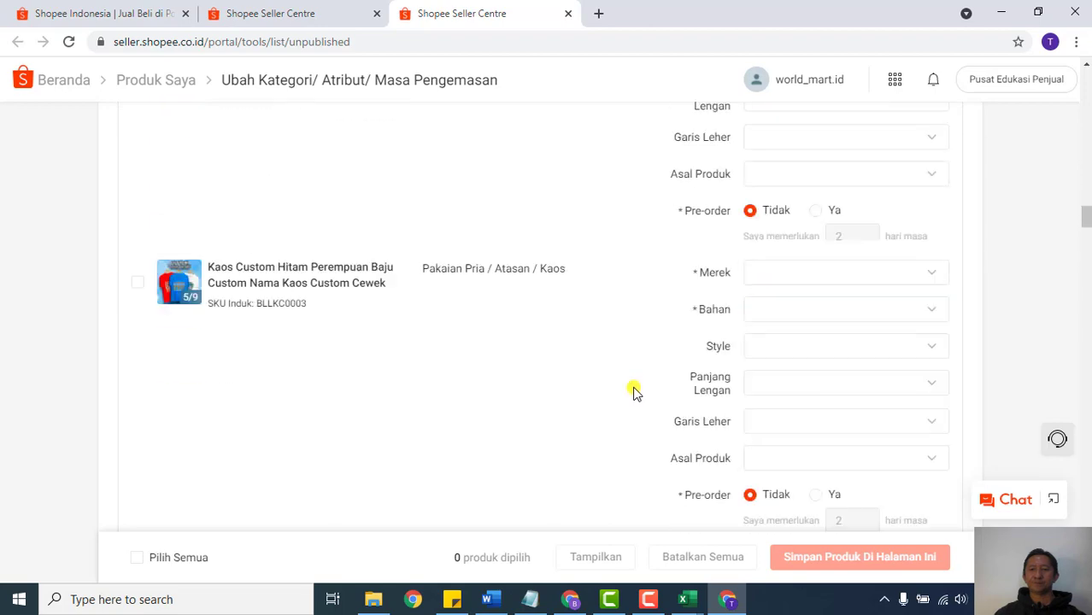
pyautogui.scroll(-10, 634, 392)
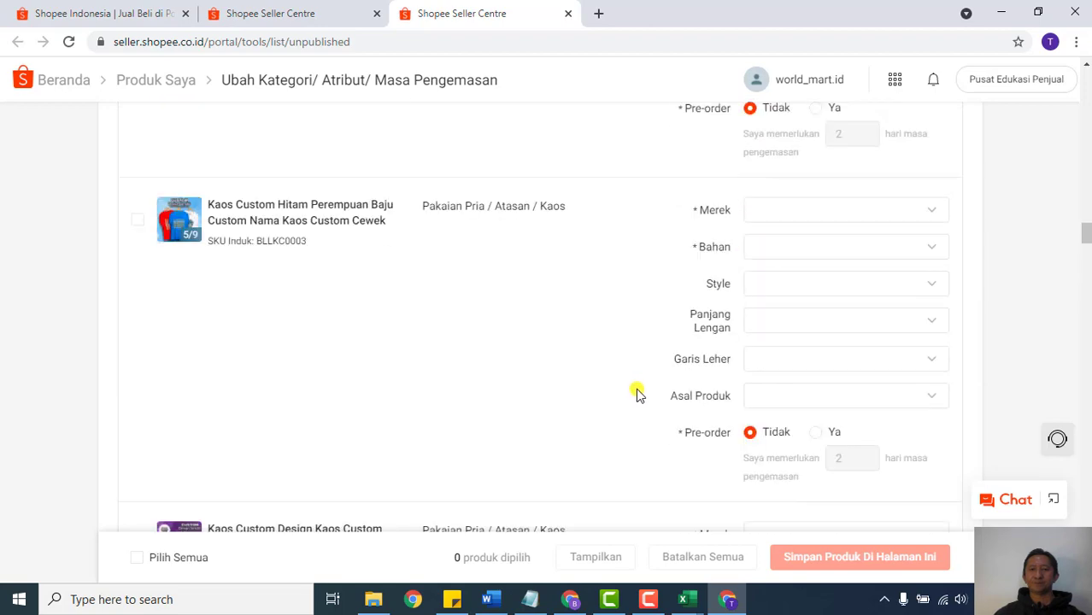
pyautogui.scroll(15, 637, 390)
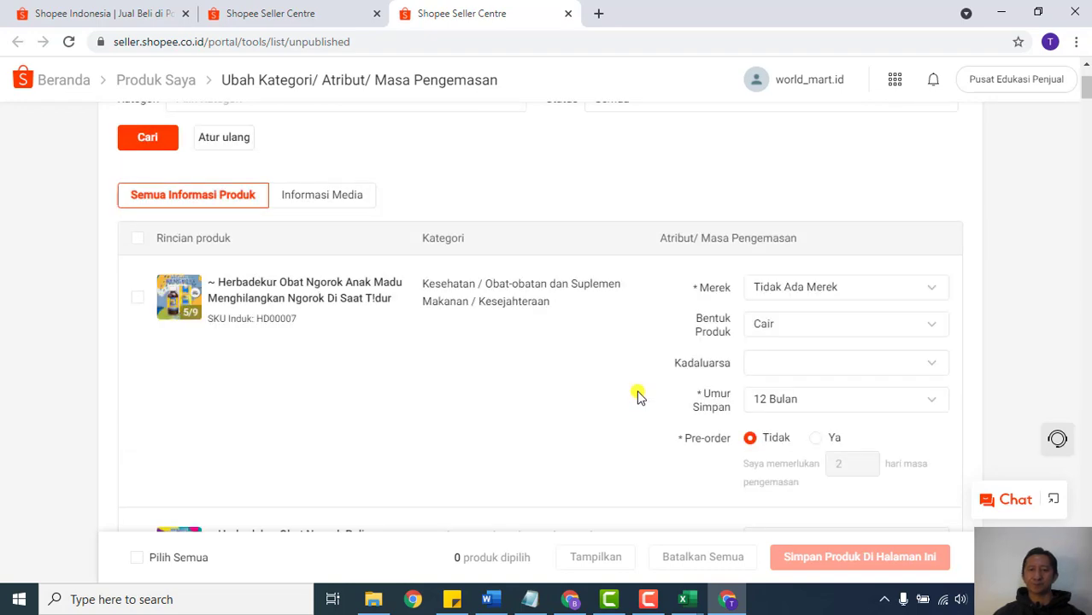
pyautogui.scroll(-7, 792, 311)
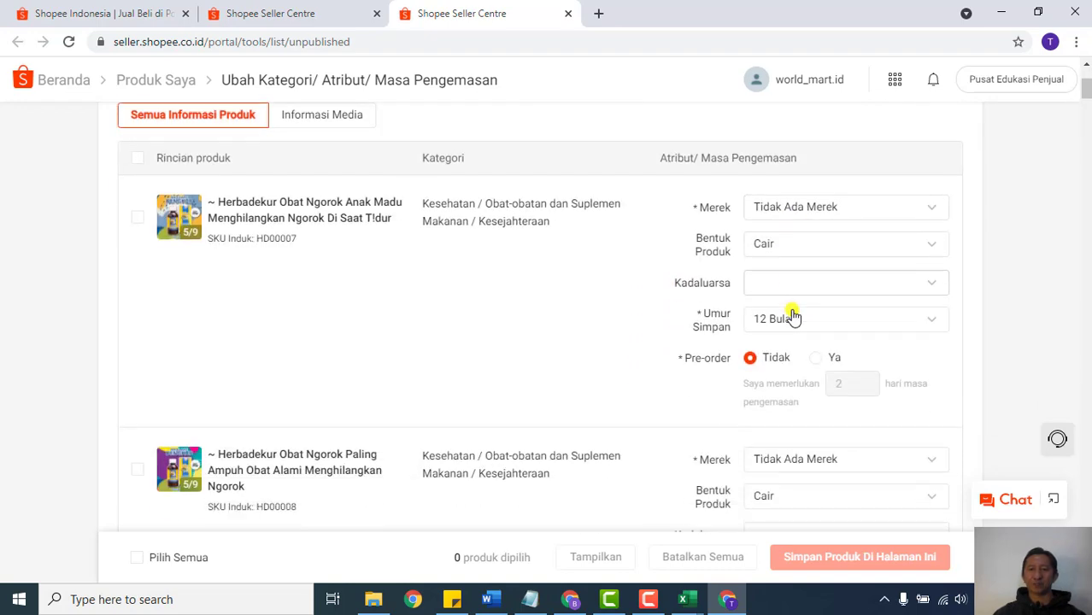
pyautogui.scroll(-13, 792, 311)
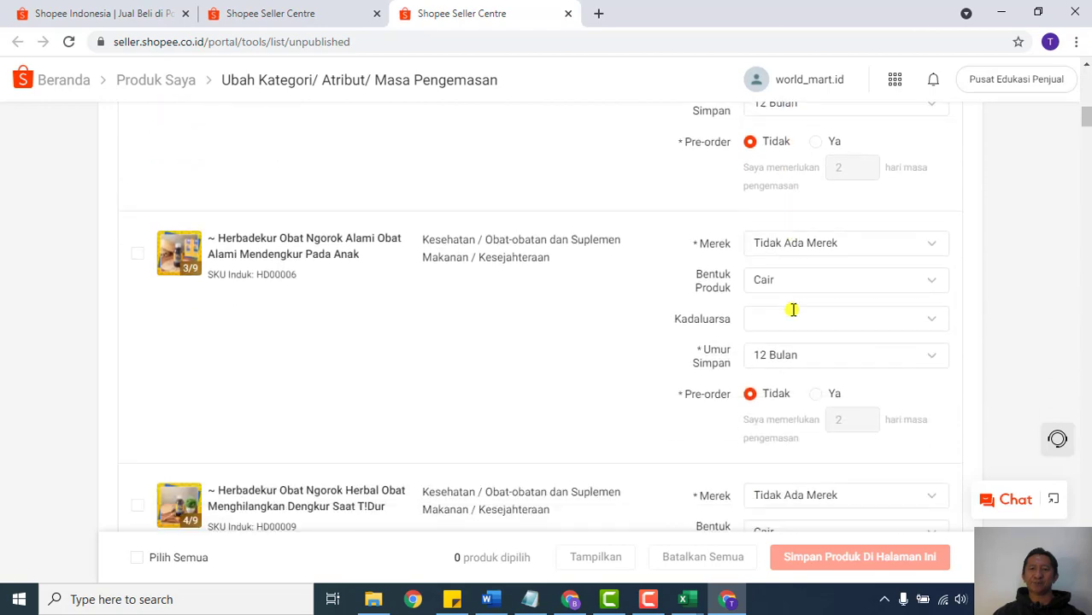
pyautogui.scroll(-12, 792, 315)
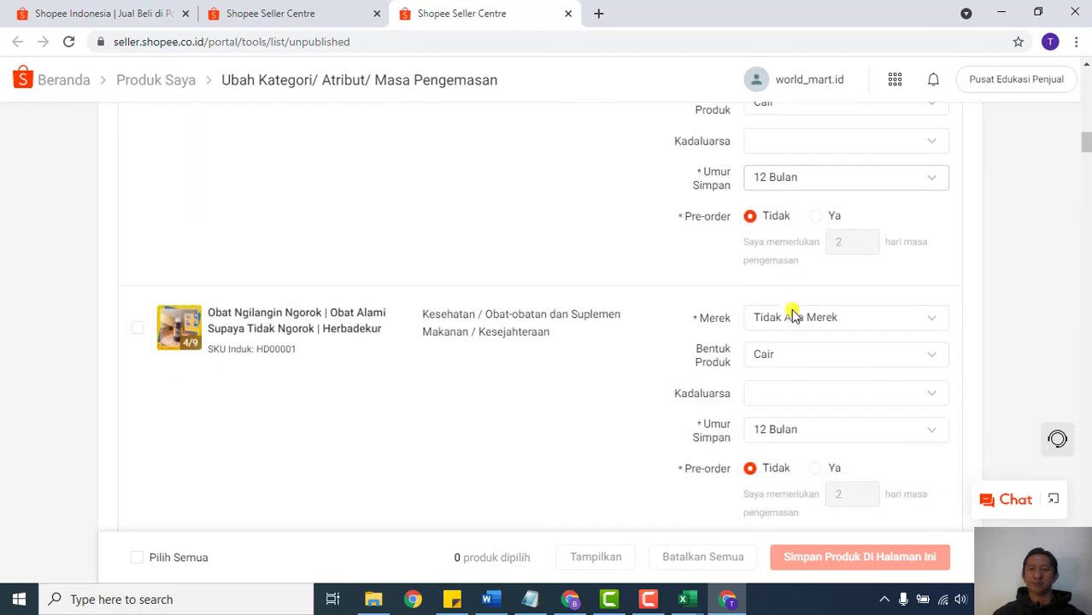
pyautogui.scroll(-3, 792, 317)
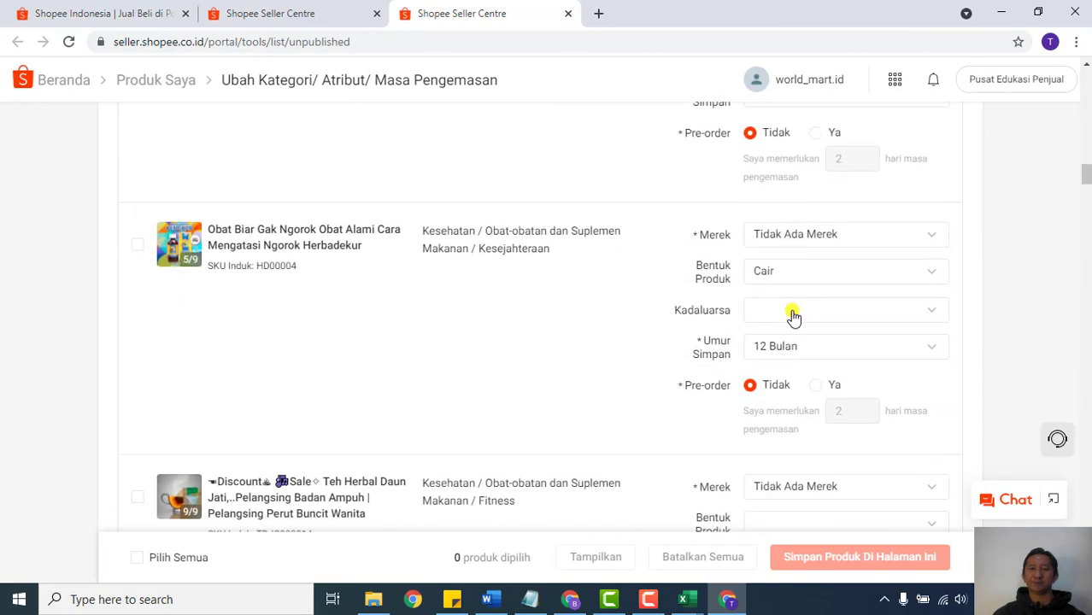
pyautogui.scroll(-2, 798, 323)
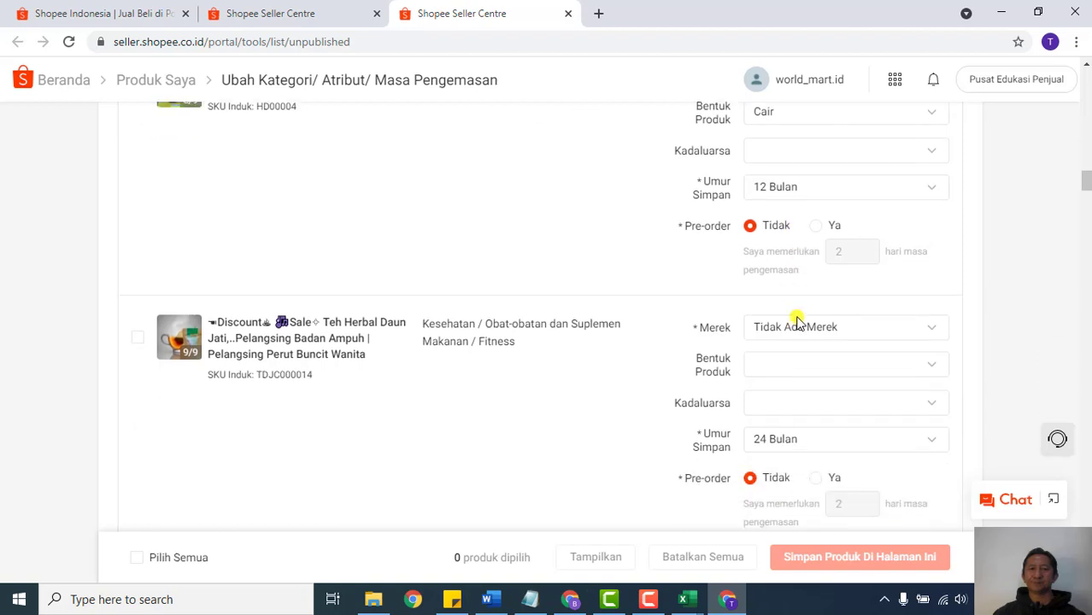
pyautogui.scroll(-4, 797, 323)
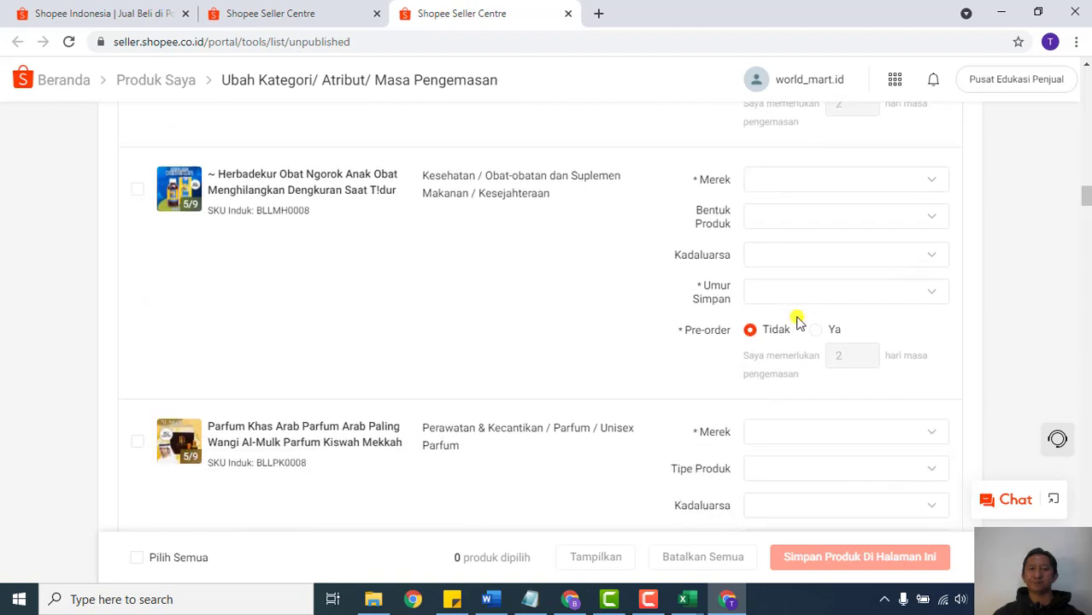
# Give product BLLMH0008 the brand Tidak Ada Merek and apply it to its whole category
pyautogui.click(818, 183)
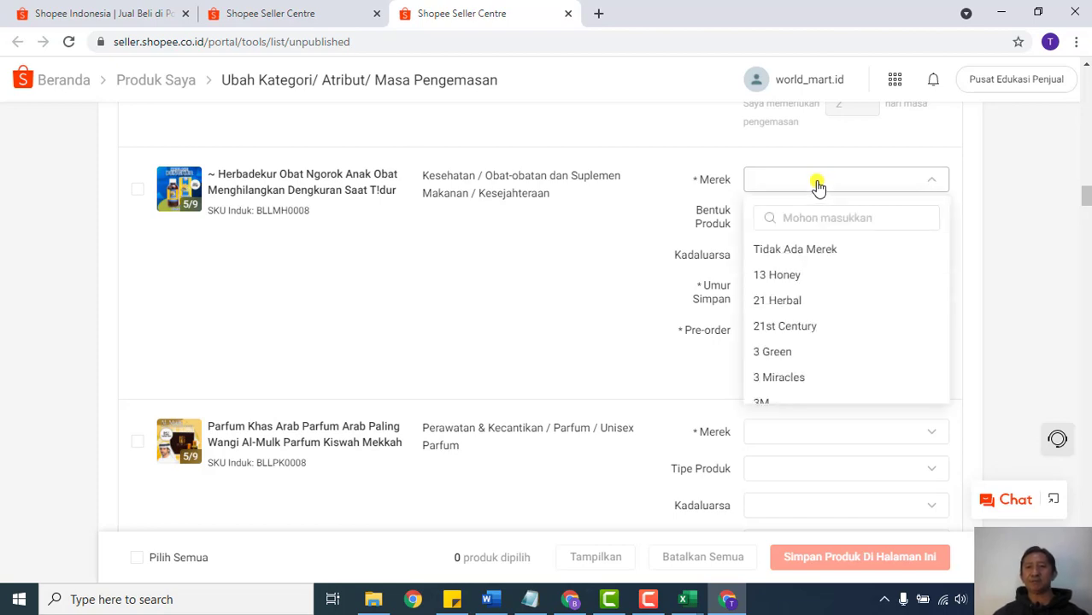
pyautogui.click(807, 252)
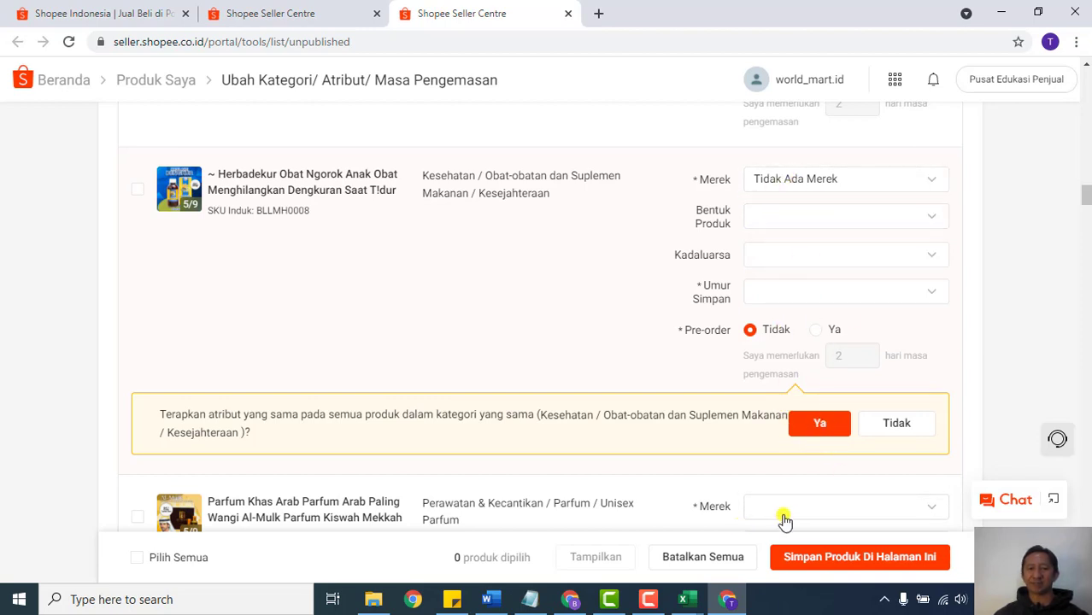
pyautogui.click(820, 425)
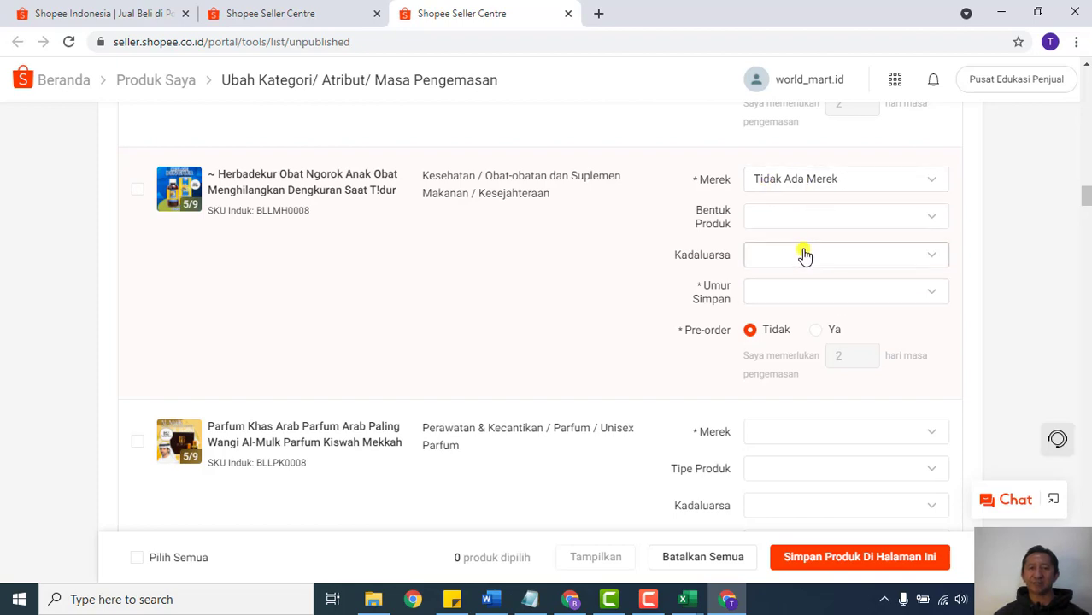
# Set the Herbadekur product's Bentuk Produk to Cair and apply it category-wide
pyautogui.scroll(-6, 842, 299)
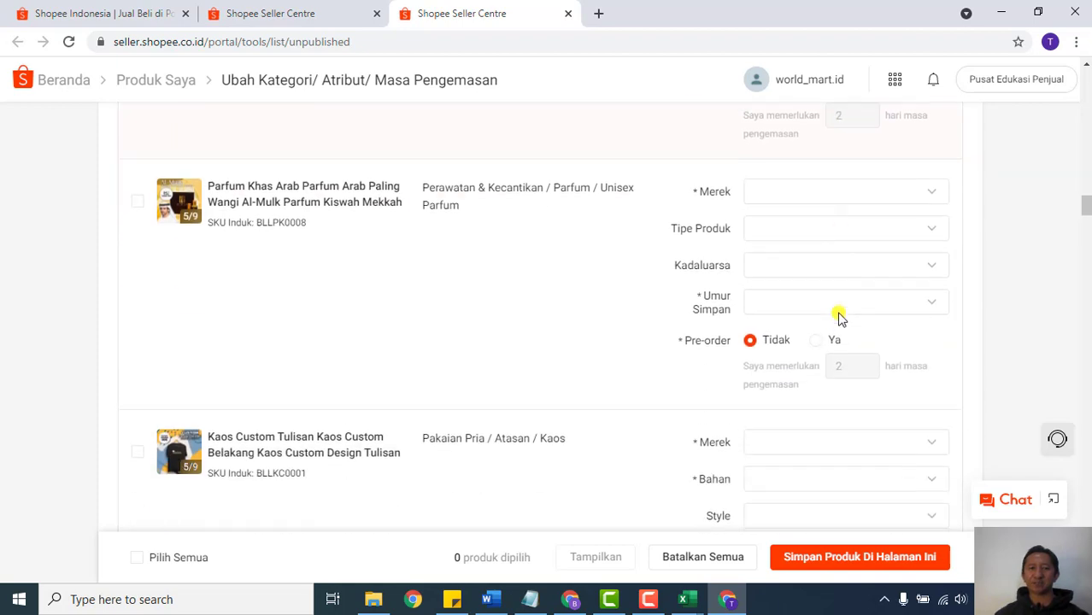
pyautogui.scroll(-10, 840, 319)
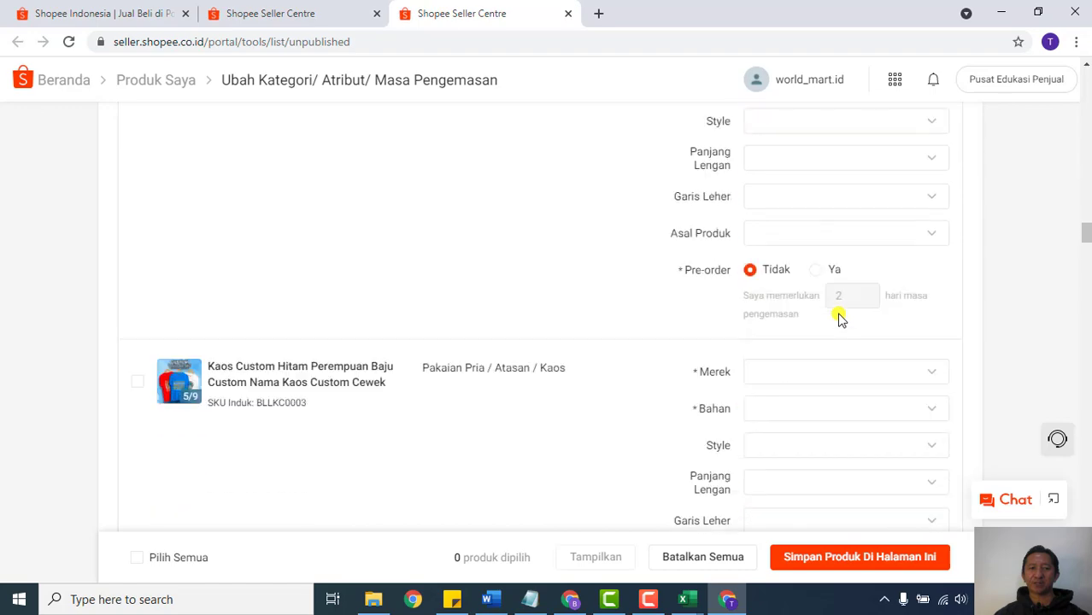
pyautogui.scroll(-8, 841, 319)
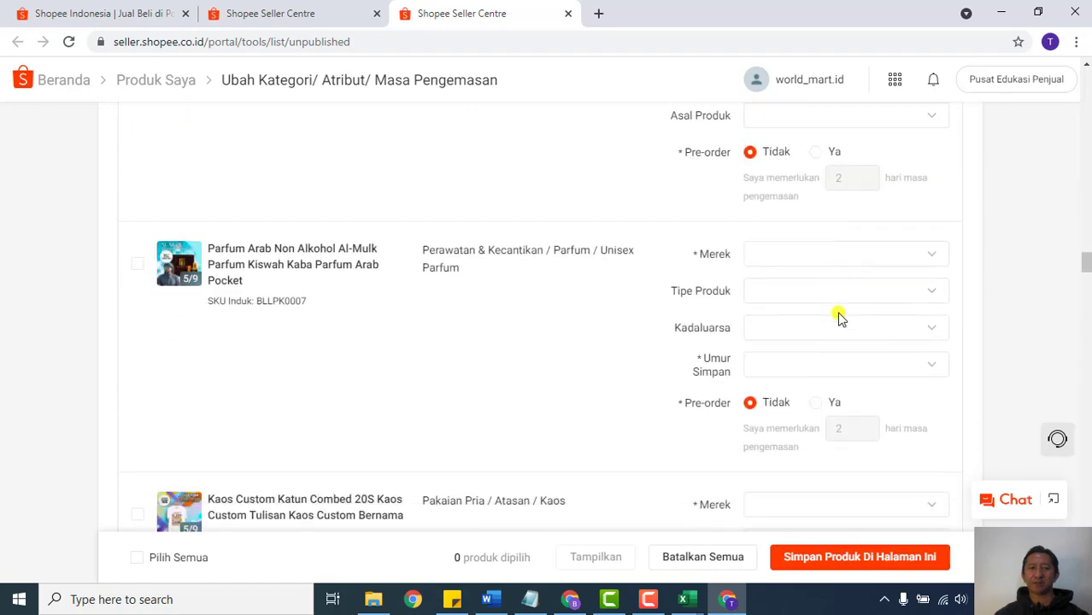
pyautogui.scroll(-10, 841, 319)
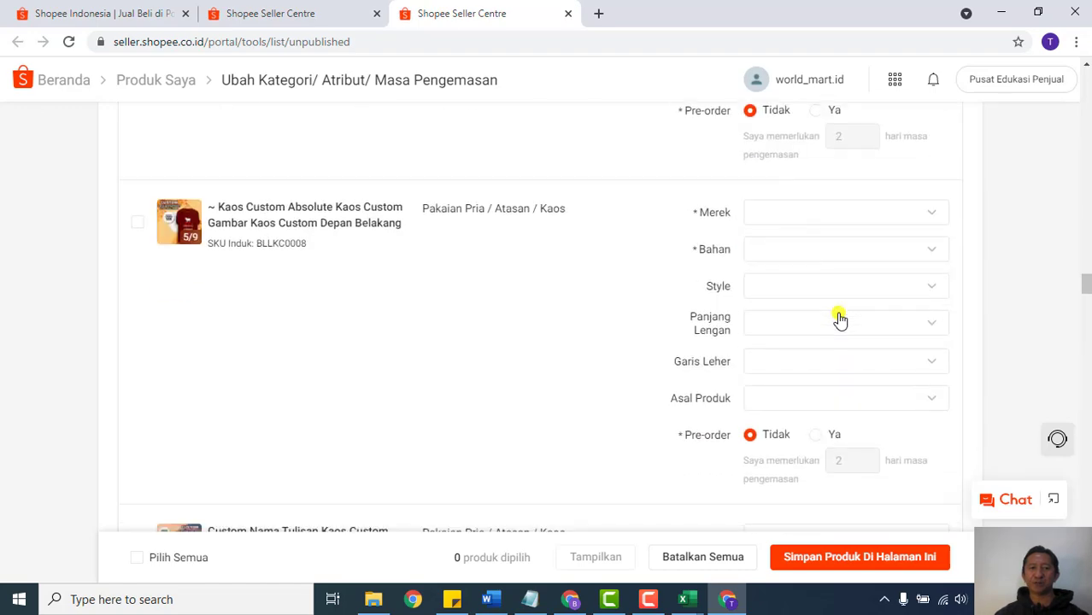
pyautogui.scroll(-5, 840, 319)
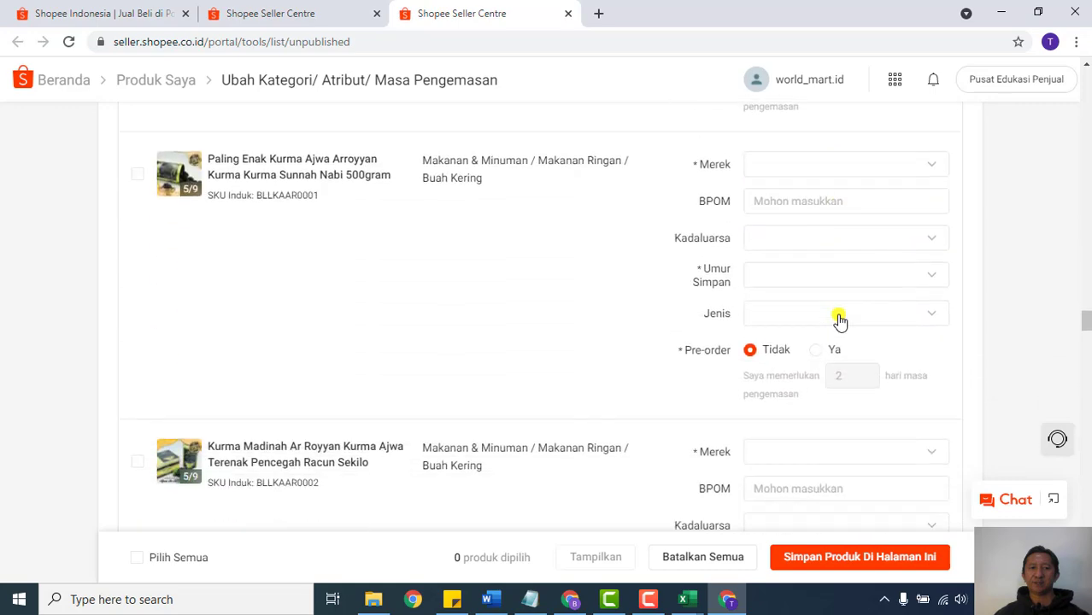
pyautogui.scroll(-7, 840, 319)
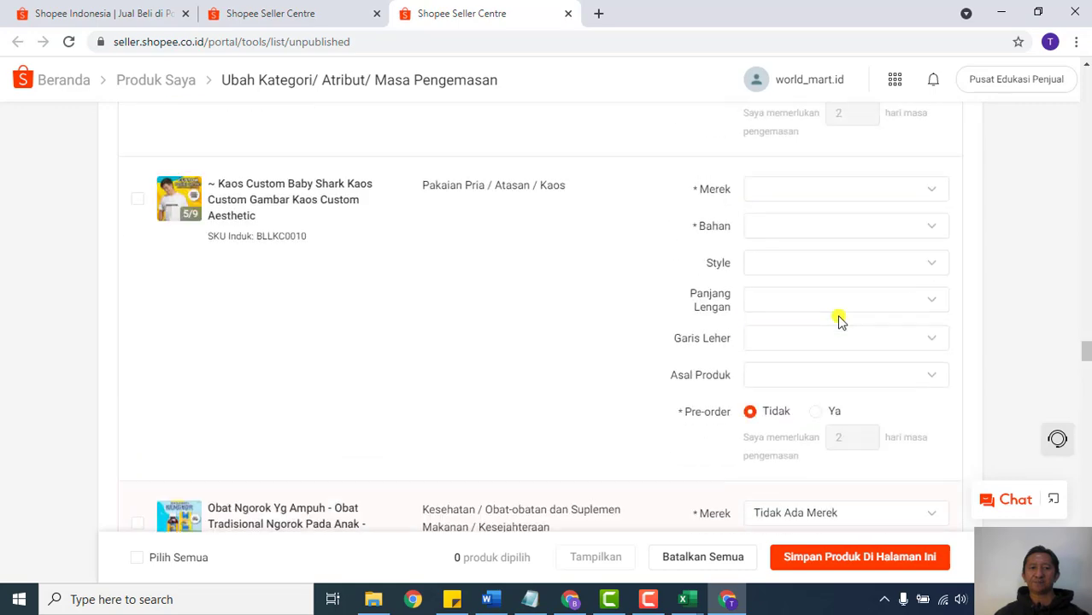
pyautogui.scroll(-5, 841, 319)
pyautogui.scroll(2, 840, 319)
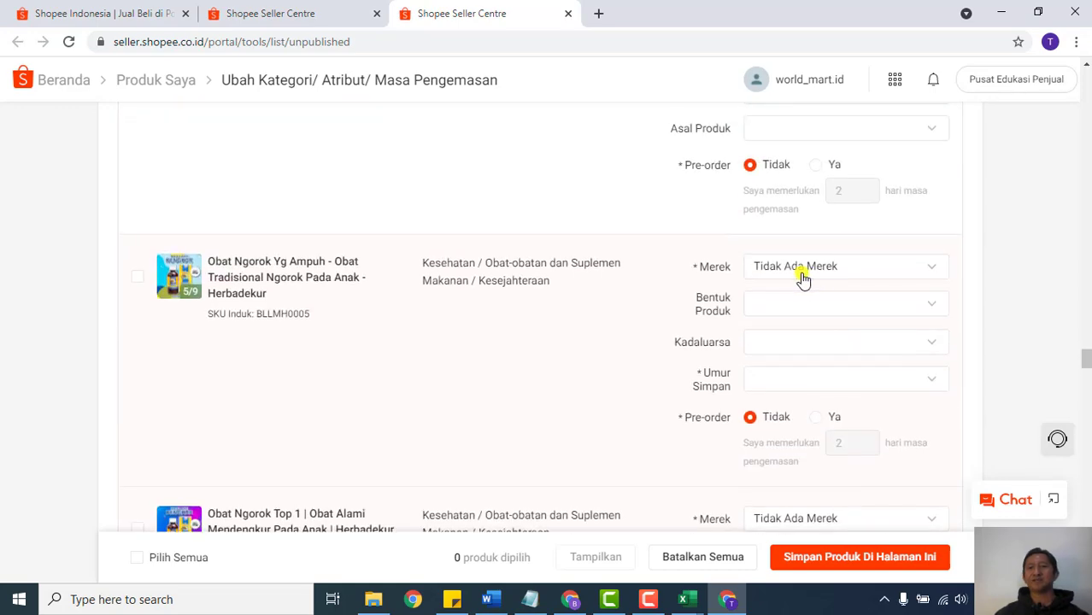
pyautogui.scroll(4, 832, 281)
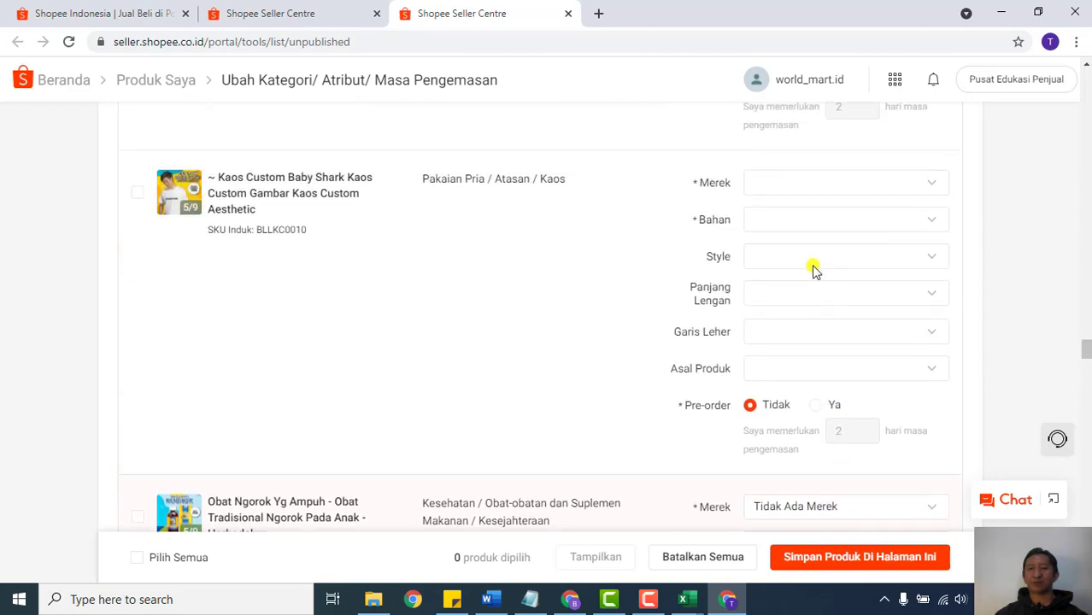
pyautogui.scroll(10, 820, 201)
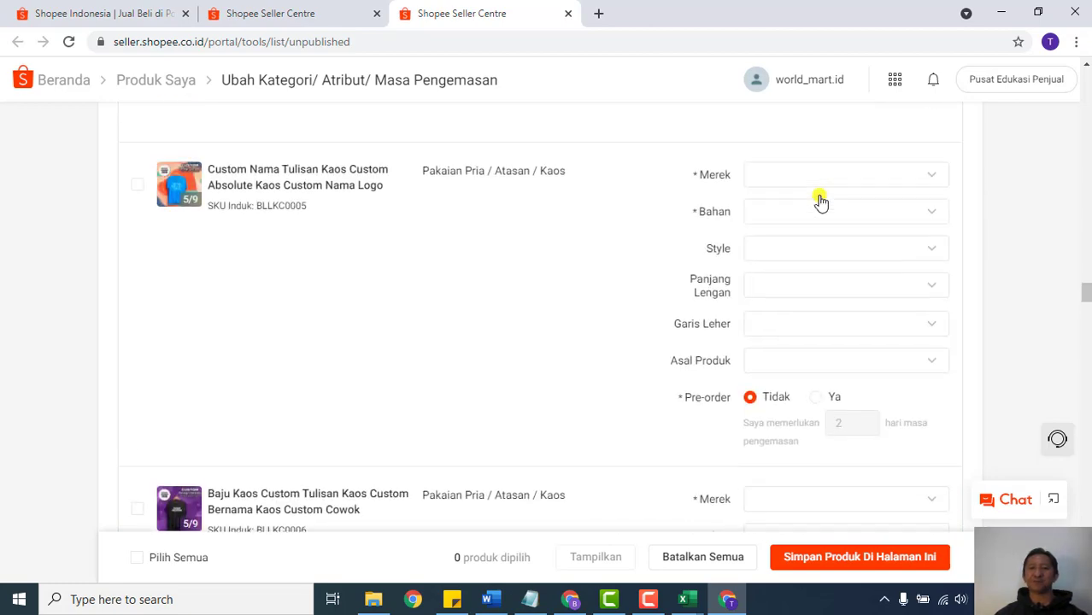
pyautogui.scroll(10, 826, 224)
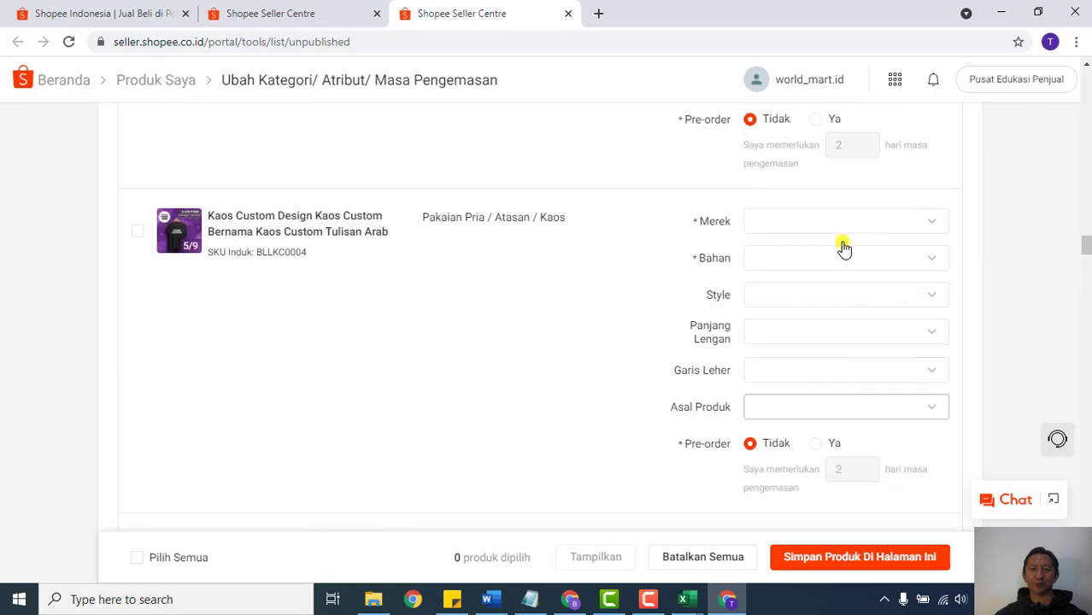
pyautogui.scroll(10, 843, 247)
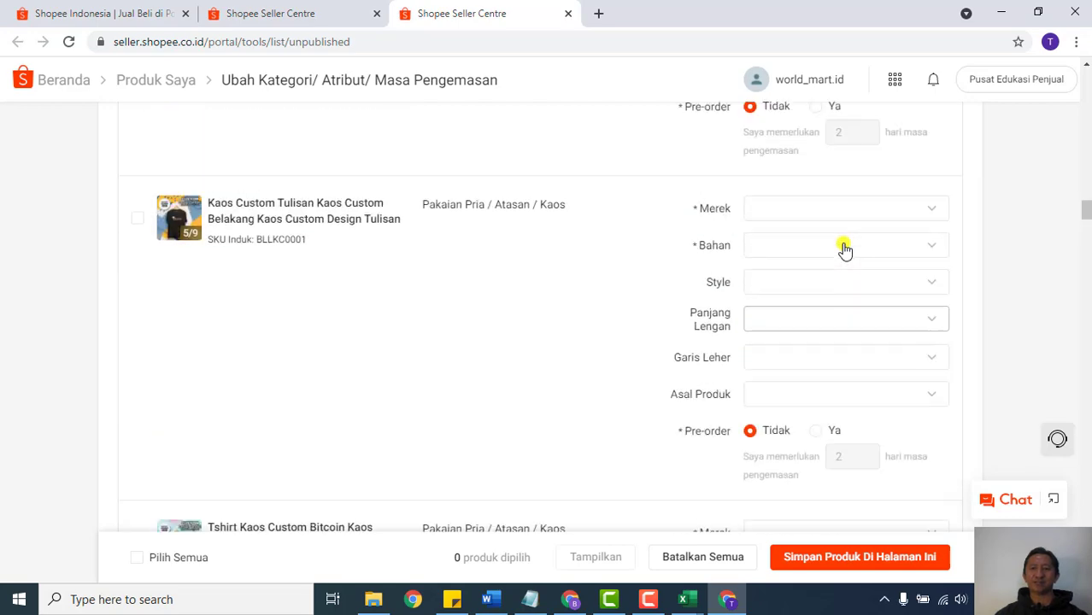
pyautogui.scroll(5, 845, 250)
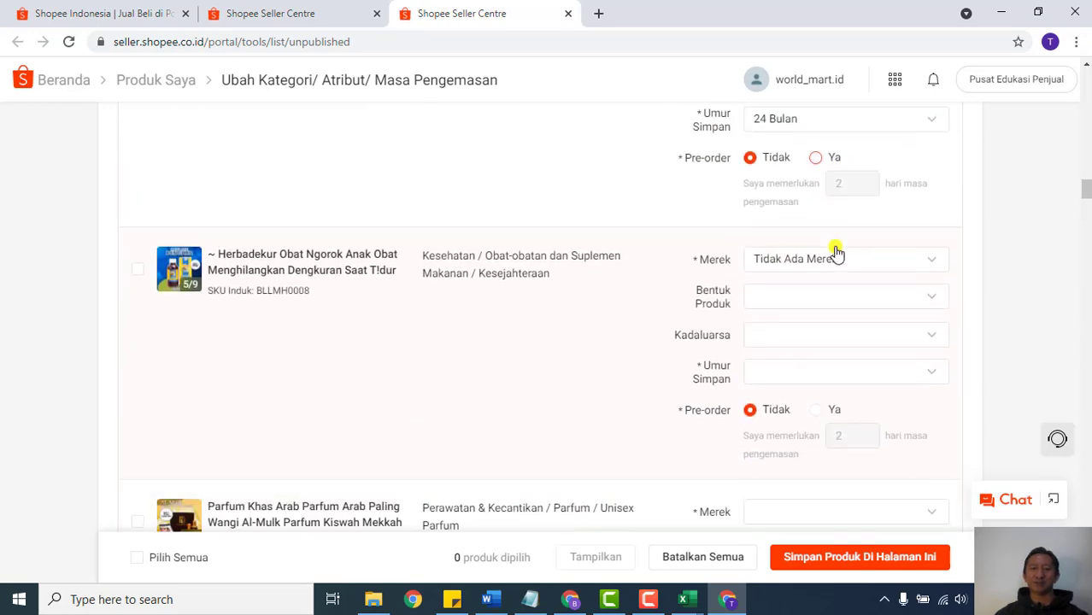
pyautogui.scroll(-4, 835, 243)
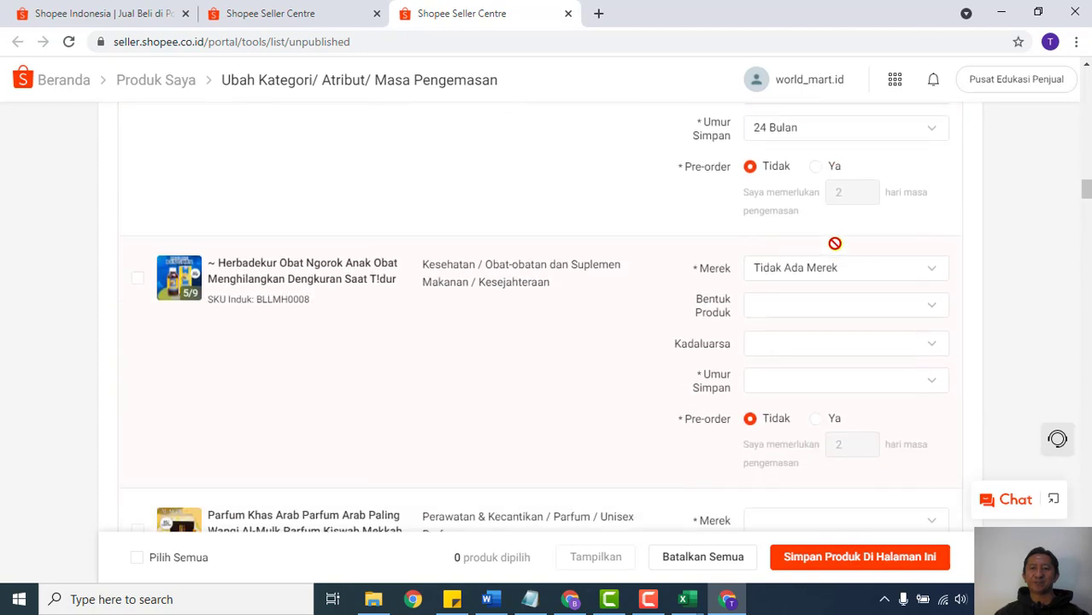
pyautogui.scroll(-1, 819, 306)
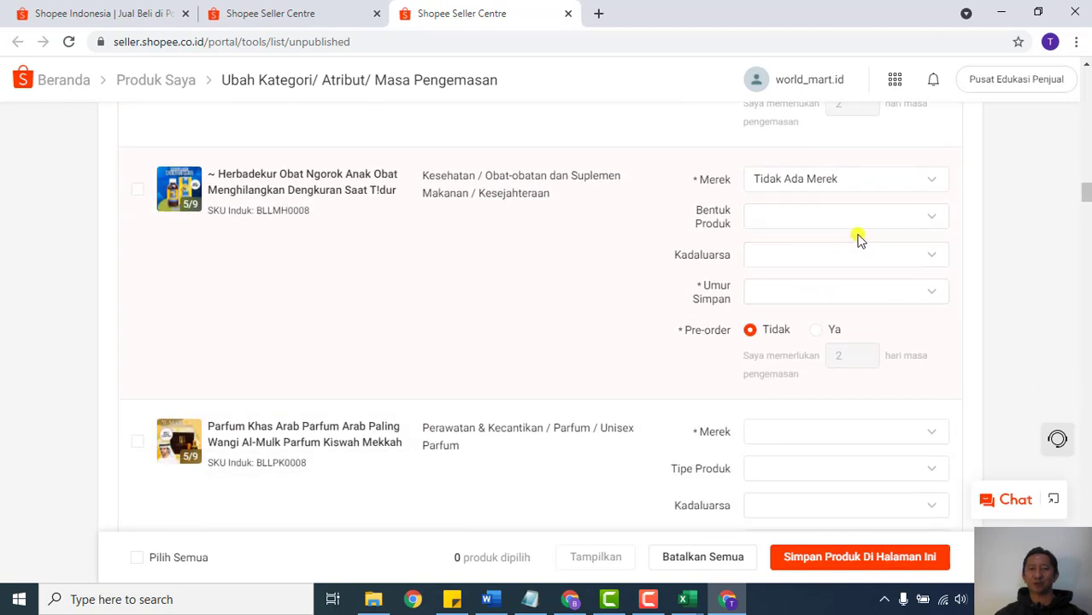
pyautogui.click(867, 224)
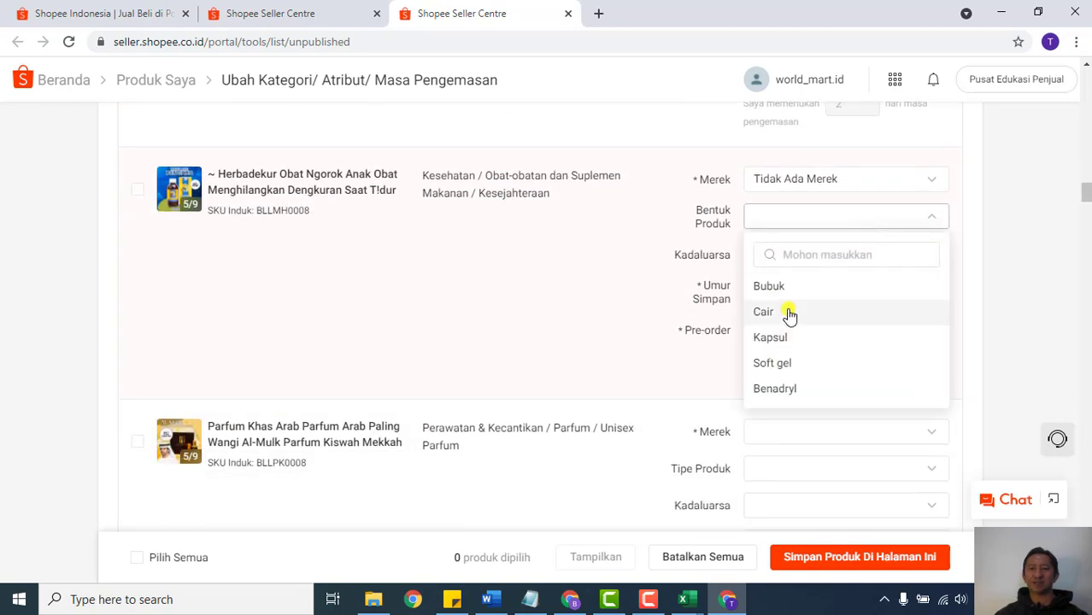
pyautogui.click(789, 315)
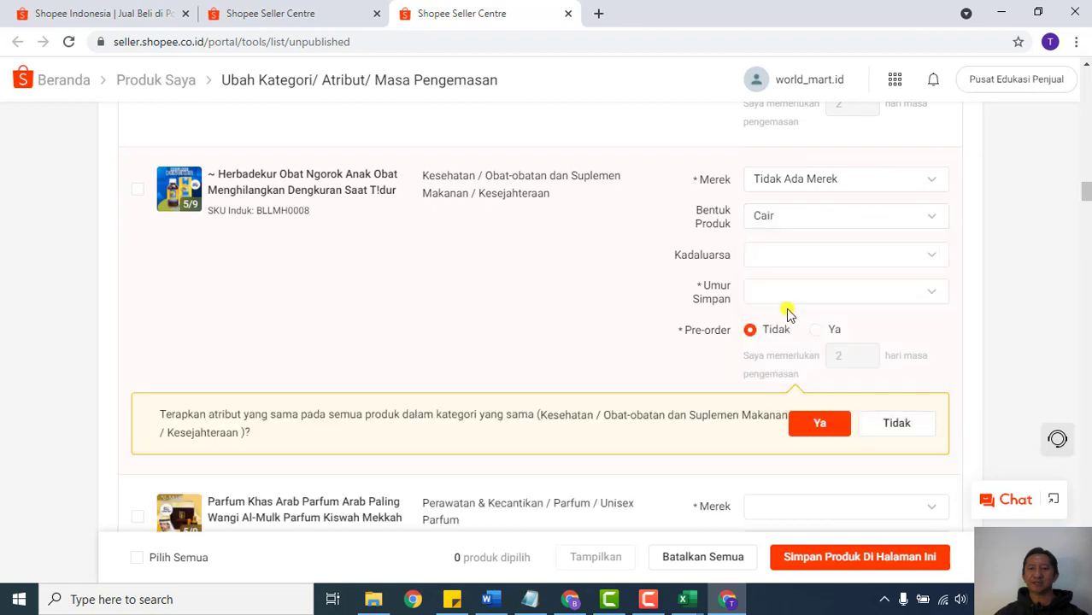
pyautogui.click(821, 424)
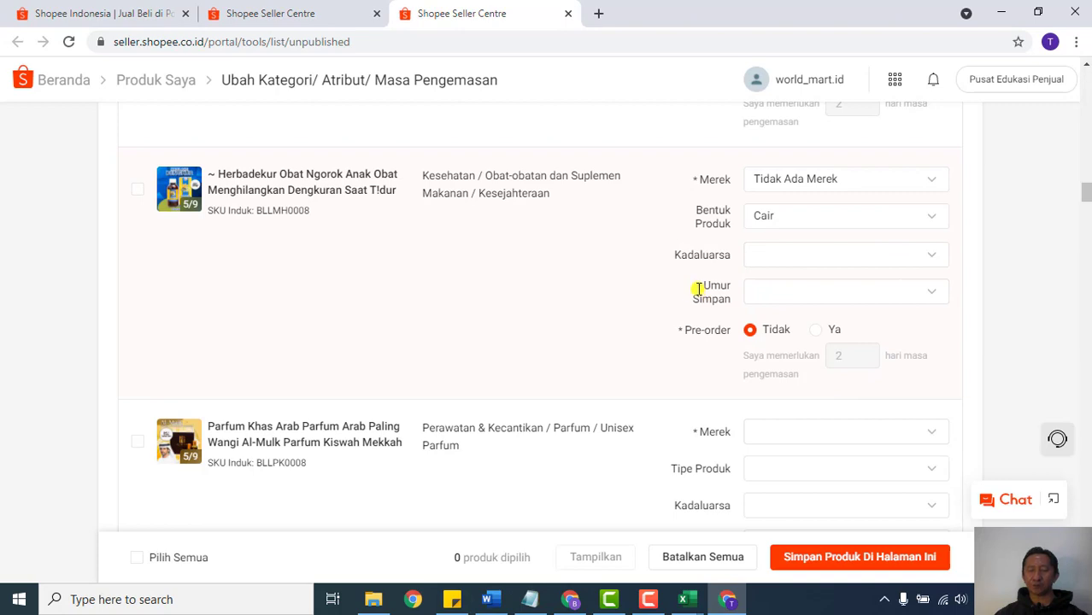
# Set Umur Simpan to 12 Bulan across the category and keep pre-order at Tidak
pyautogui.click(880, 296)
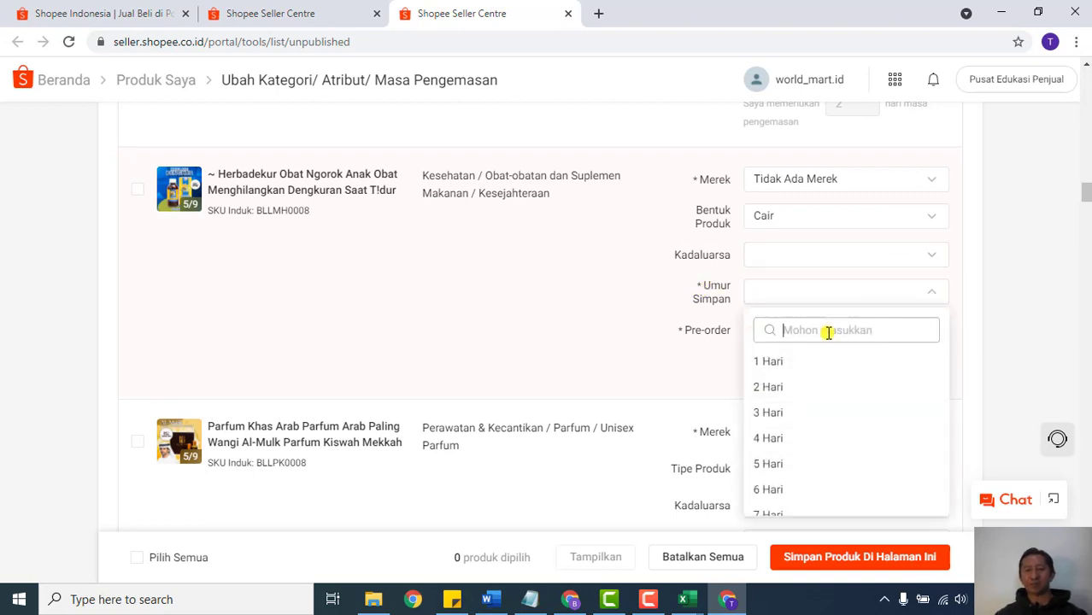
pyautogui.write('12')
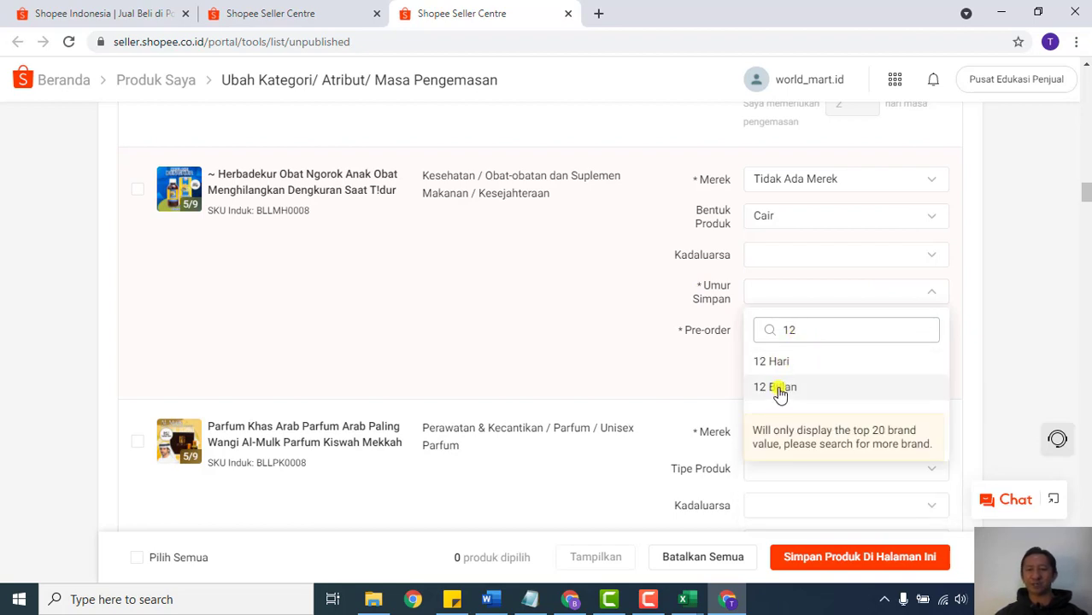
pyautogui.click(778, 389)
pyautogui.click(818, 428)
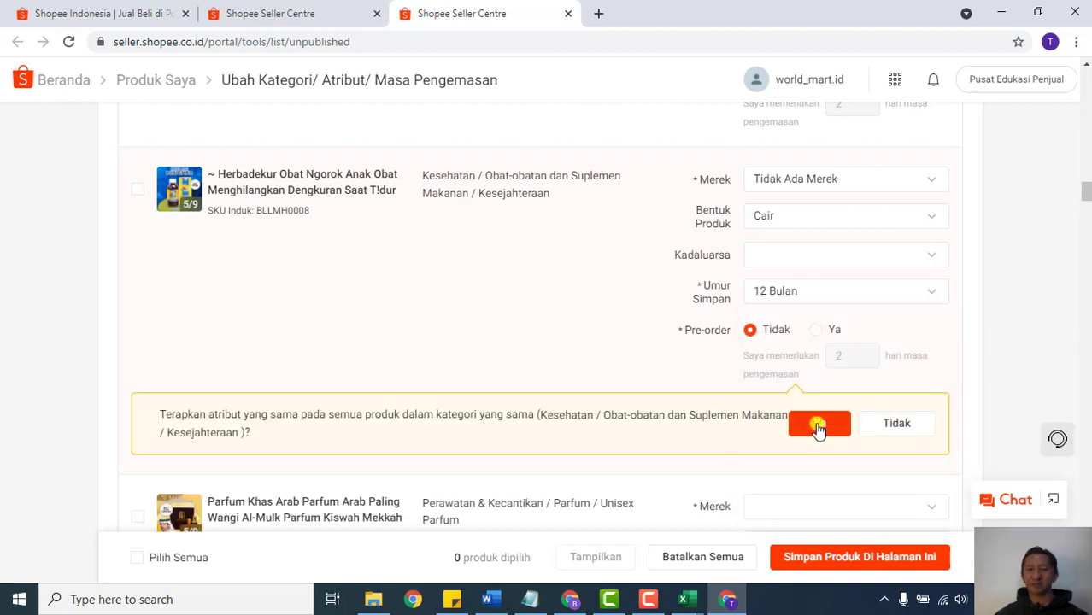
pyautogui.click(750, 334)
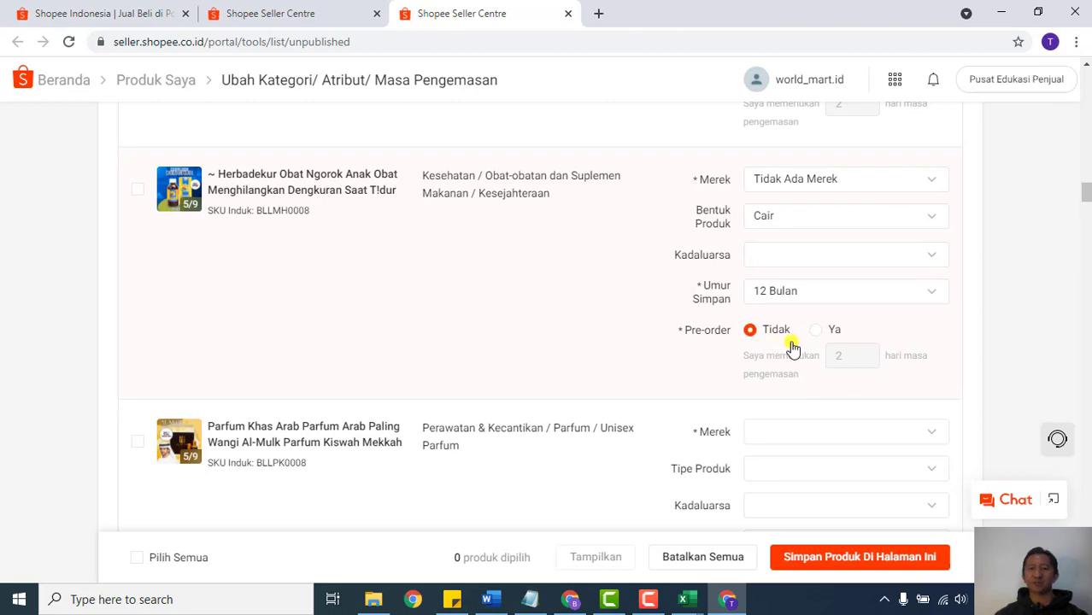
# Give the perfume Tidak Ada Merek and Tipe Produk Eau de Parfum, applied to all perfumes
pyautogui.scroll(-1, 800, 381)
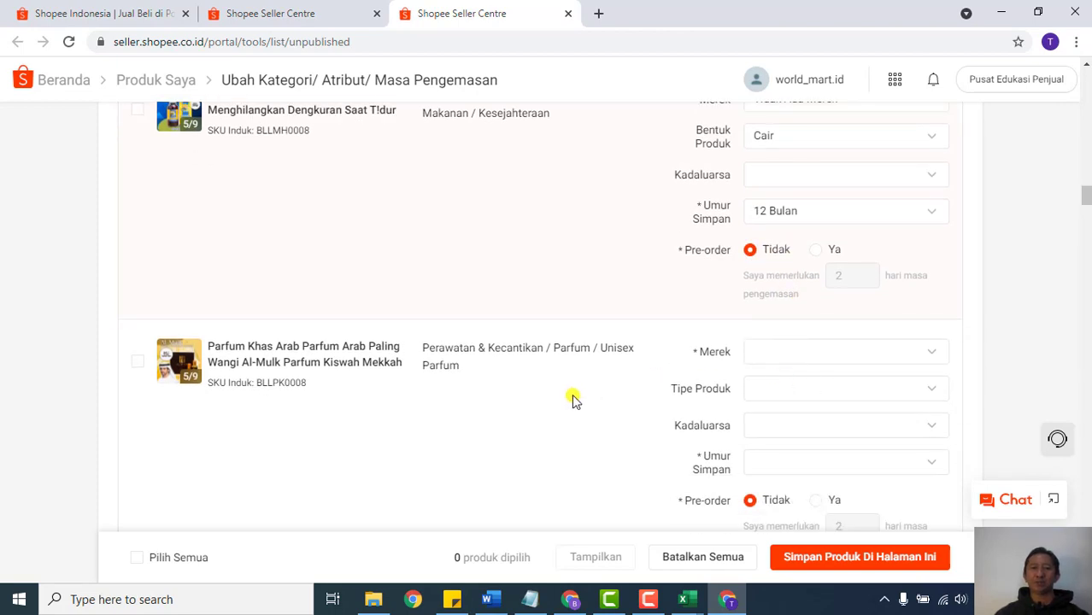
pyautogui.scroll(-1, 717, 363)
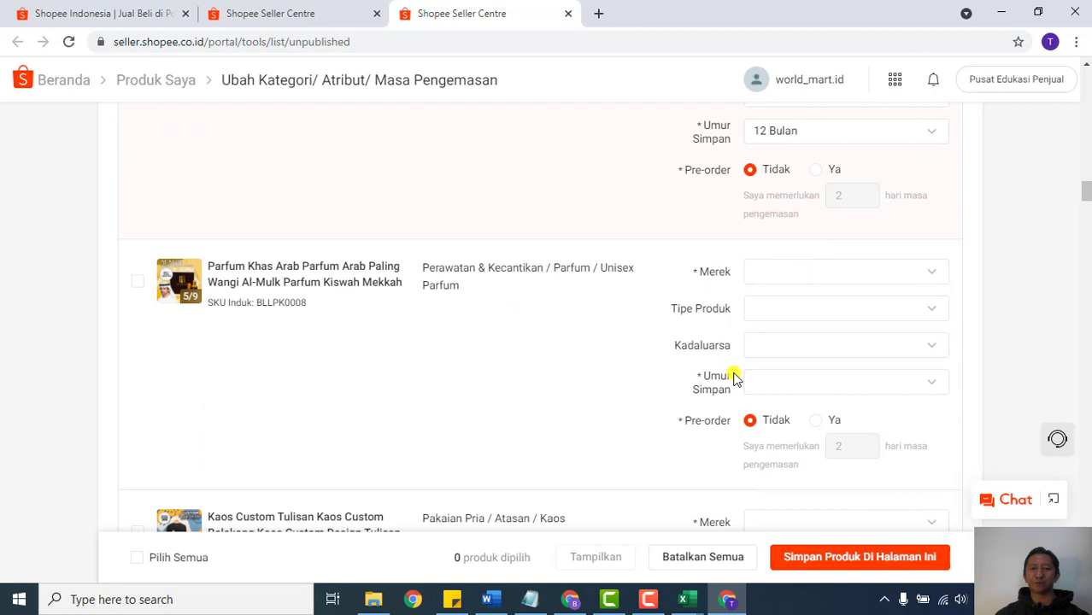
pyautogui.click(824, 276)
pyautogui.click(814, 345)
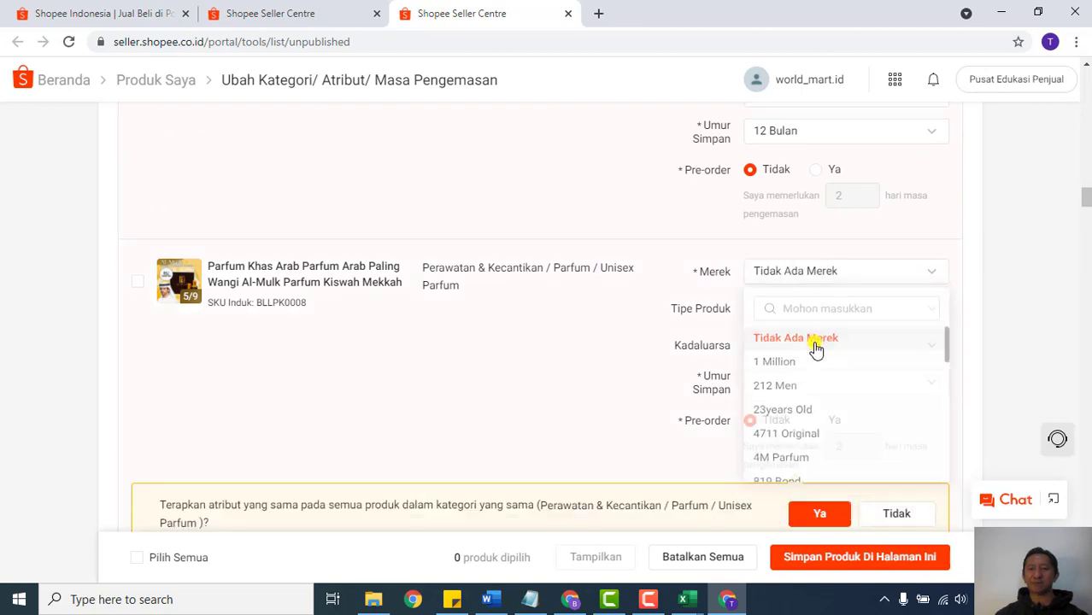
pyautogui.click(819, 518)
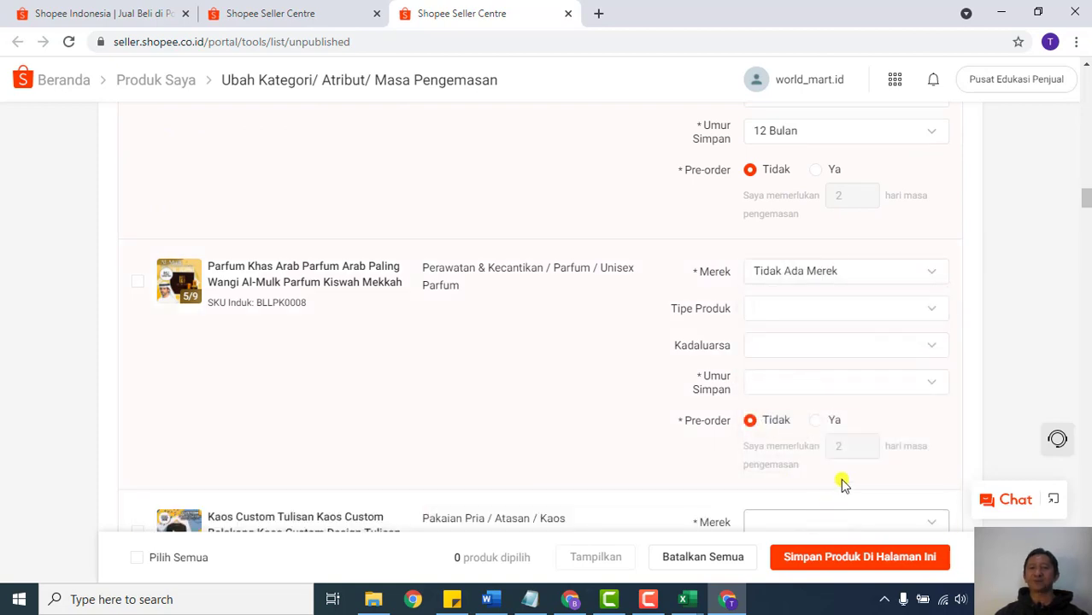
pyautogui.scroll(-1, 872, 355)
pyautogui.click(880, 231)
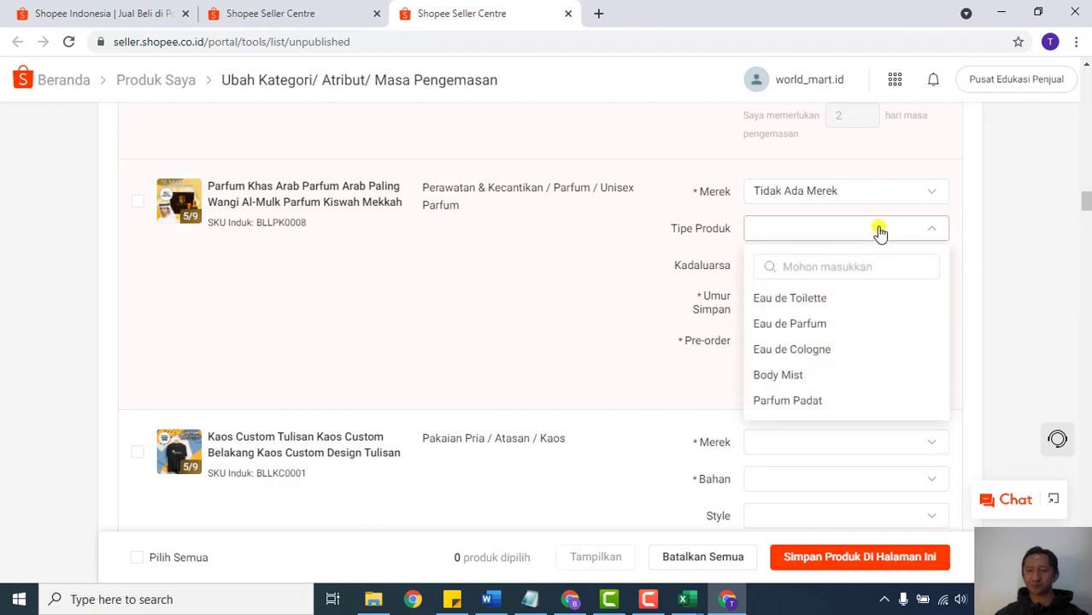
pyautogui.click(810, 330)
pyautogui.click(822, 434)
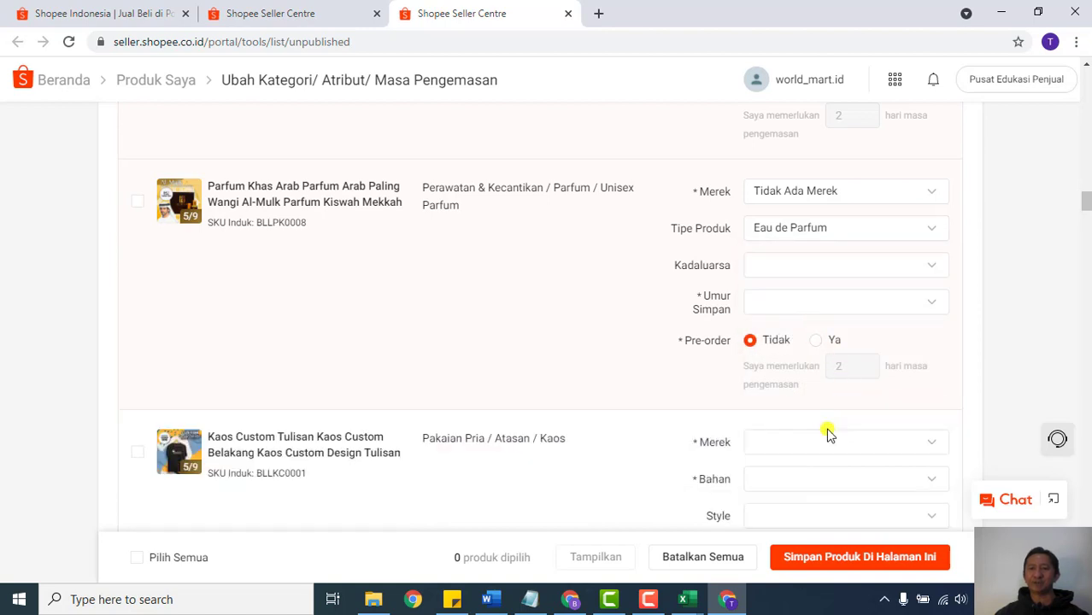
# Set the perfume's Umur Simpan to 12 Bulan for the whole category
pyautogui.click(800, 308)
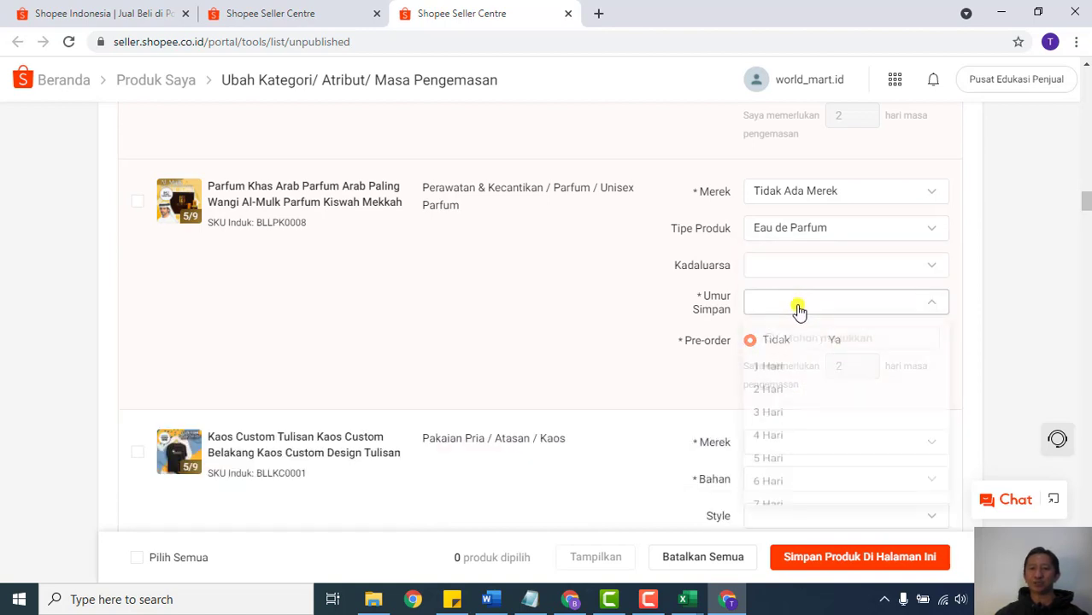
pyautogui.write('1')
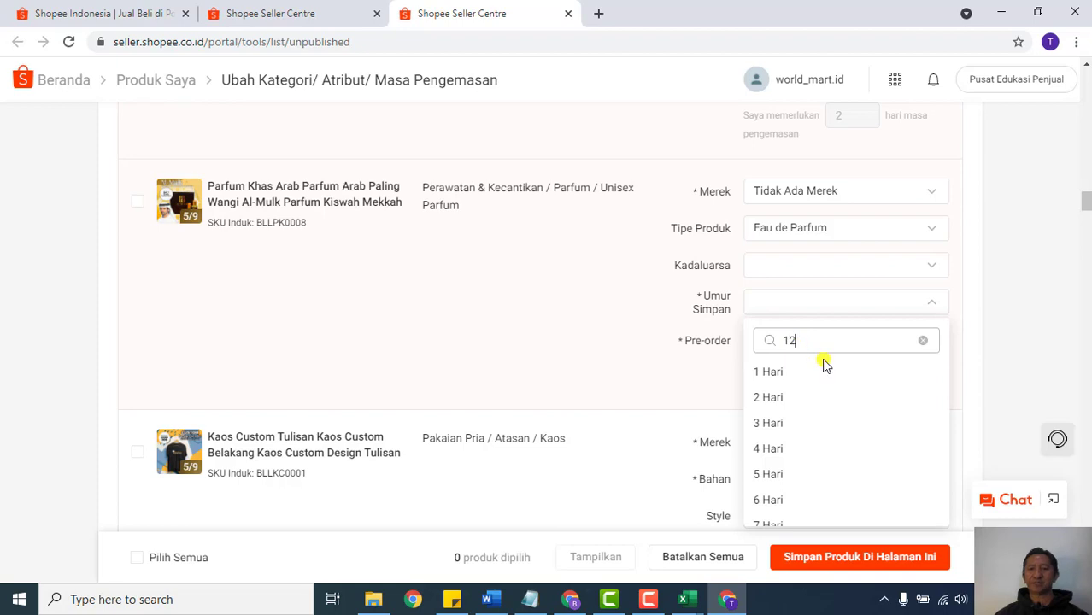
pyautogui.write('2')
pyautogui.click(806, 398)
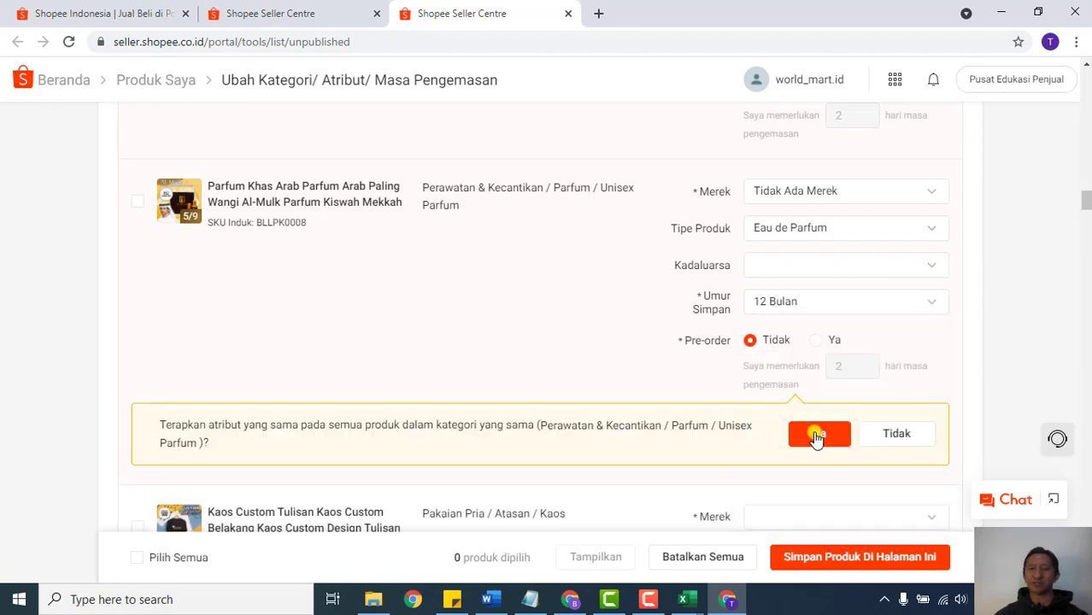
pyautogui.click(818, 435)
pyautogui.scroll(-2, 872, 387)
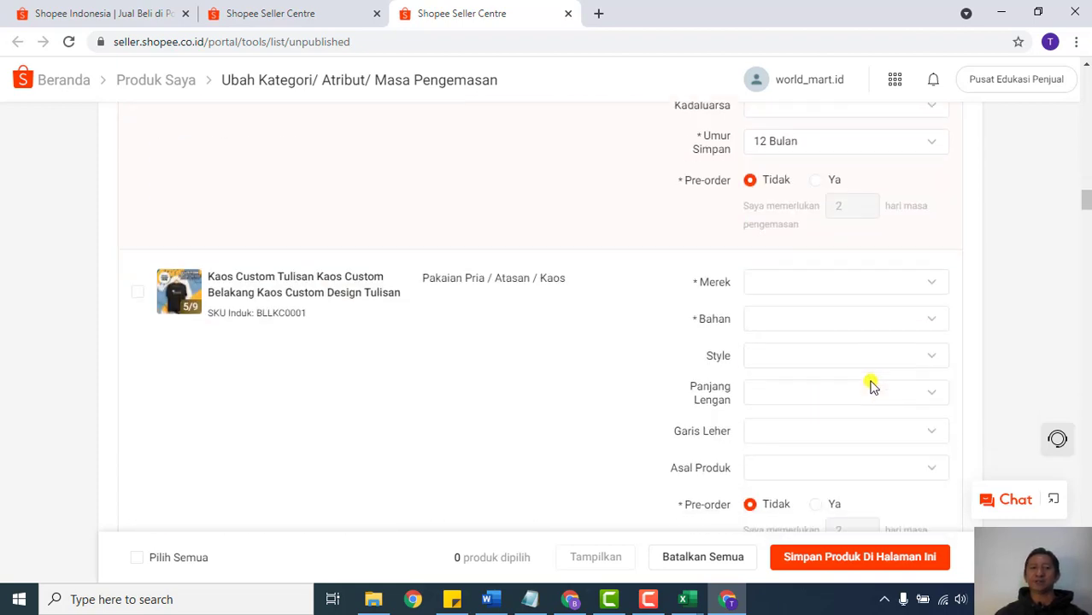
# Set the Kaos item to Tidak Ada Merek and Bahan Katun, applied category-wide
pyautogui.click(810, 284)
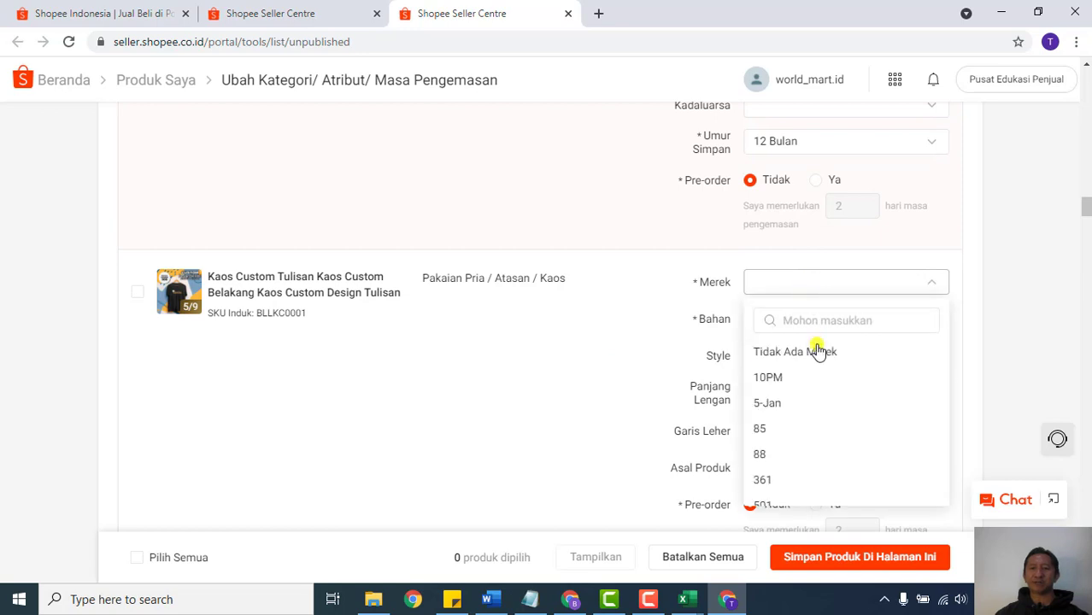
pyautogui.click(818, 353)
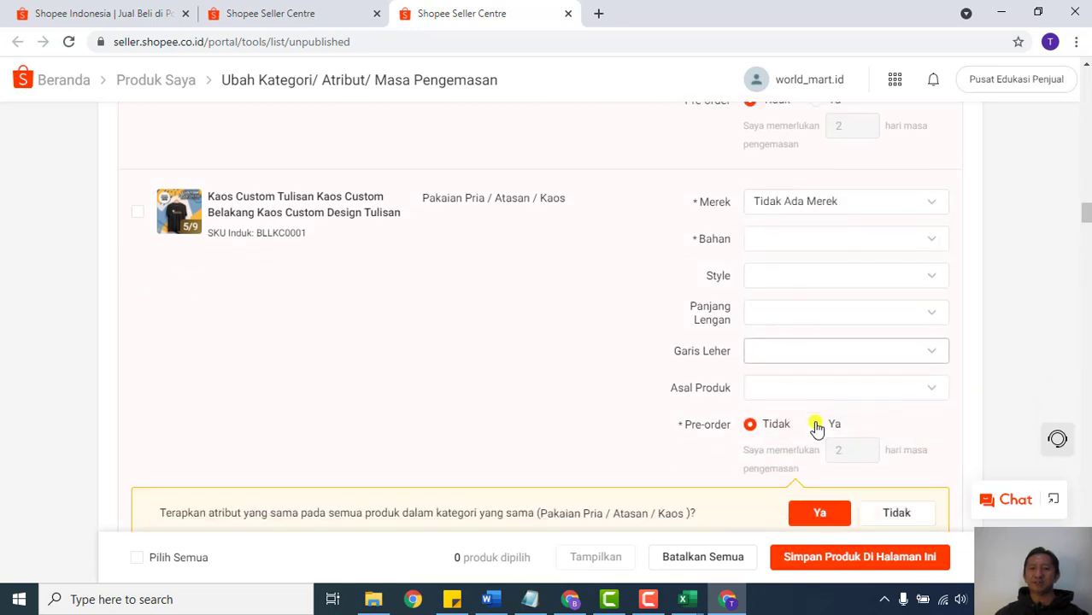
pyautogui.click(823, 516)
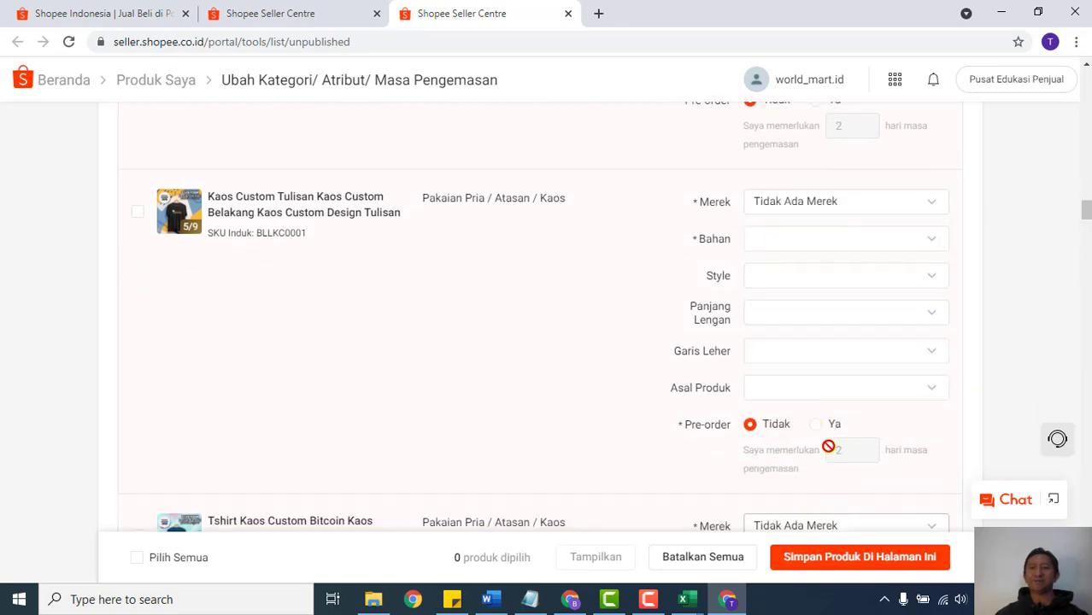
pyautogui.click(820, 246)
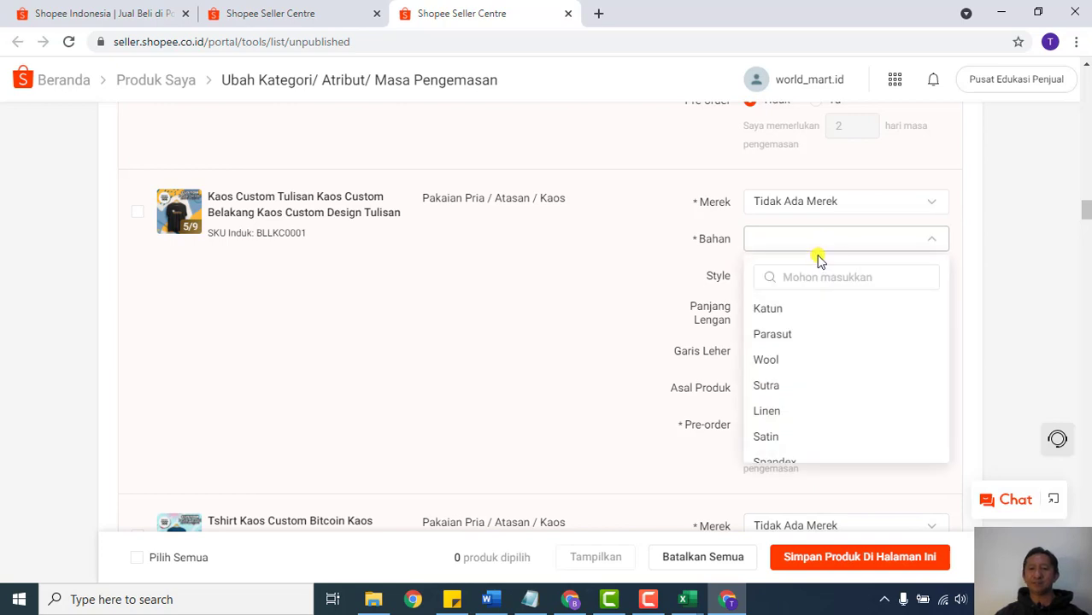
pyautogui.scroll(-2, 817, 320)
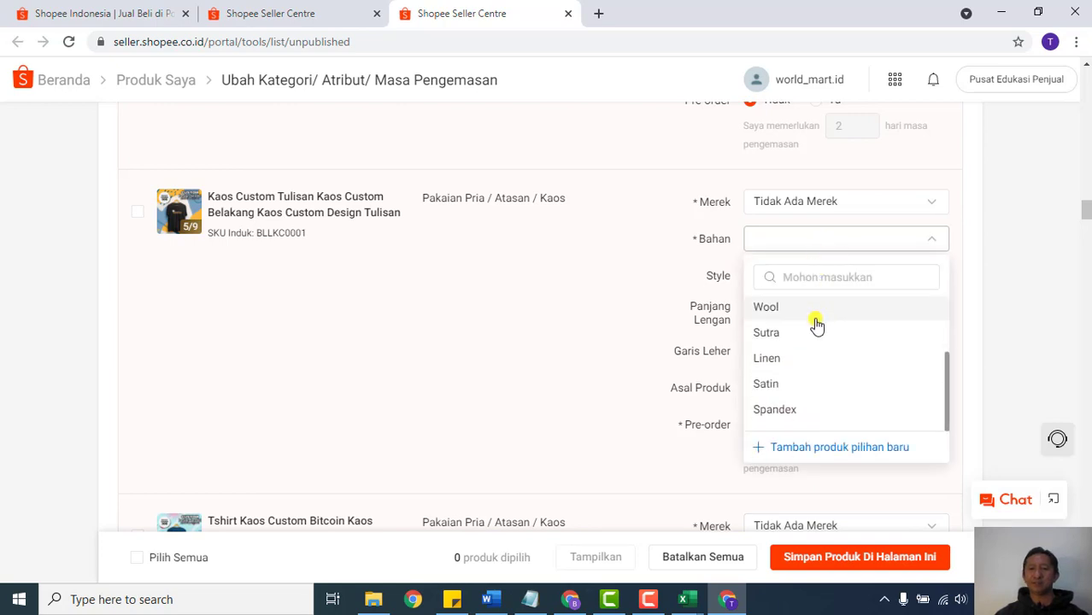
pyautogui.scroll(2, 817, 324)
pyautogui.click(815, 315)
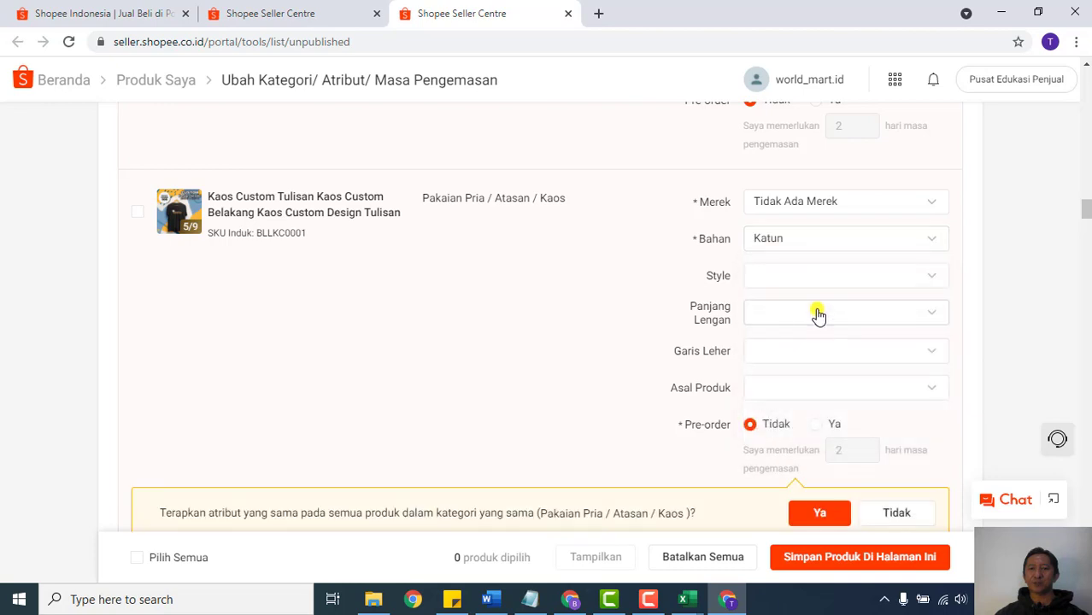
pyautogui.click(827, 518)
# Set Panjang Lengan to Pendek and Style to Casual for all Kaos products
pyautogui.scroll(-1, 904, 282)
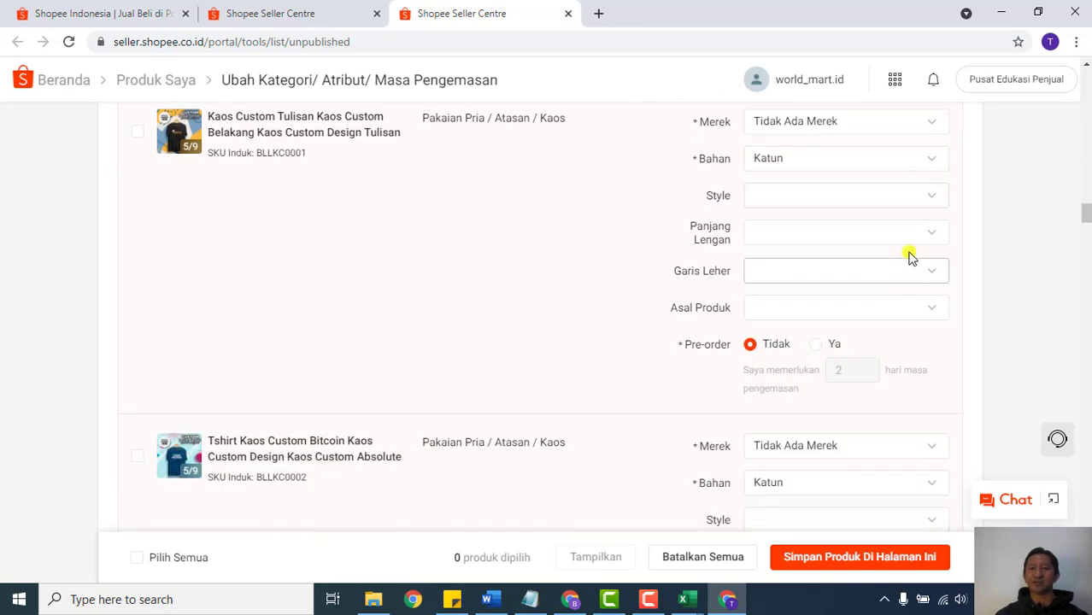
pyautogui.click(908, 242)
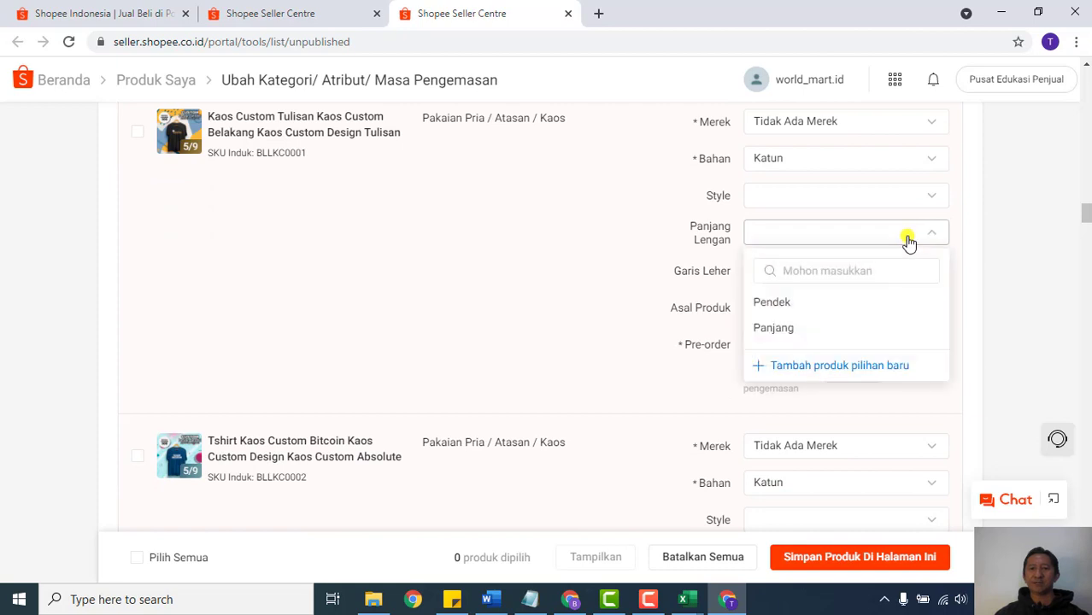
pyautogui.click(774, 302)
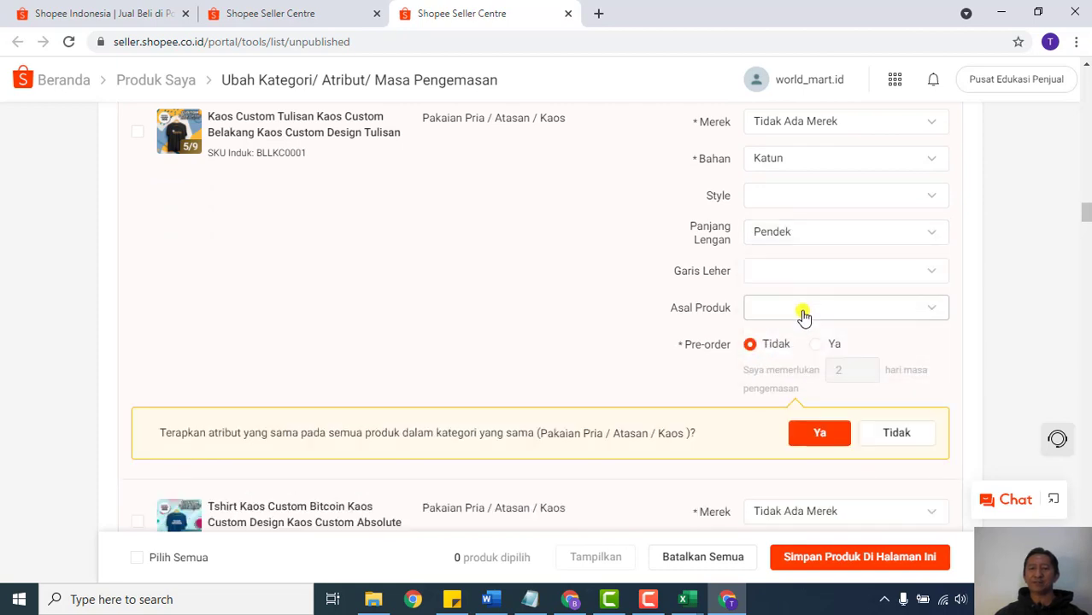
pyautogui.click(819, 435)
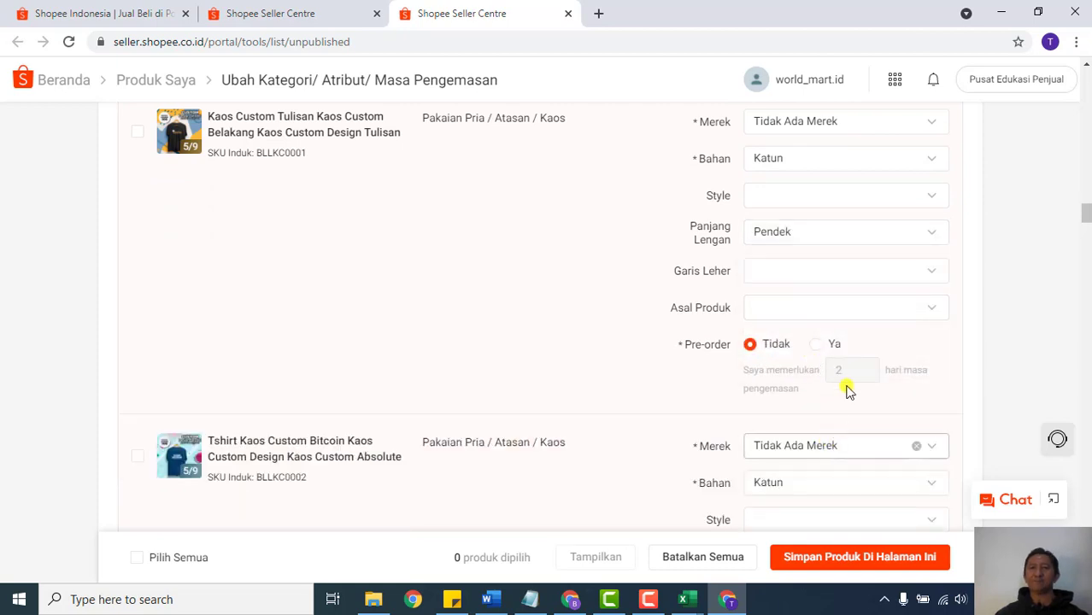
pyautogui.click(863, 197)
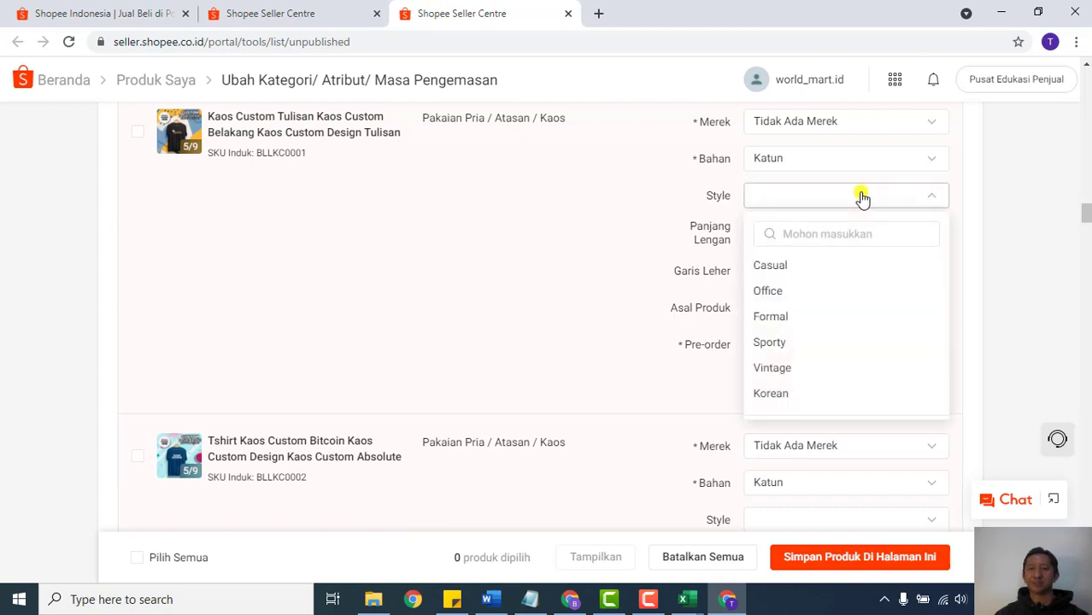
pyautogui.click(847, 270)
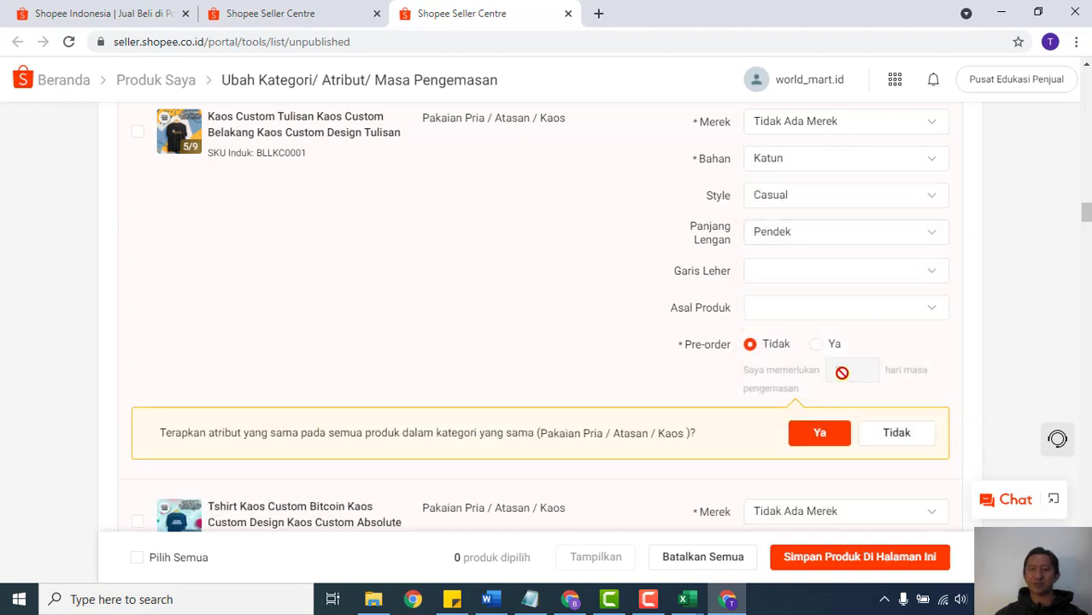
pyautogui.click(826, 434)
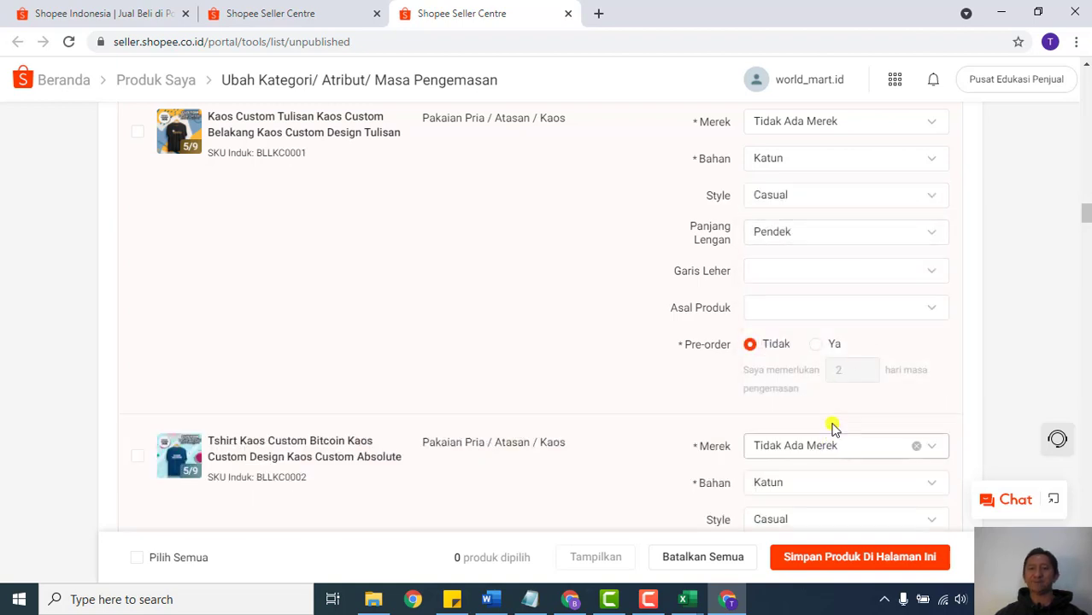
# Set Garis Leher to Round Neck and Asal Produk to Lokal category-wide
pyautogui.click(890, 285)
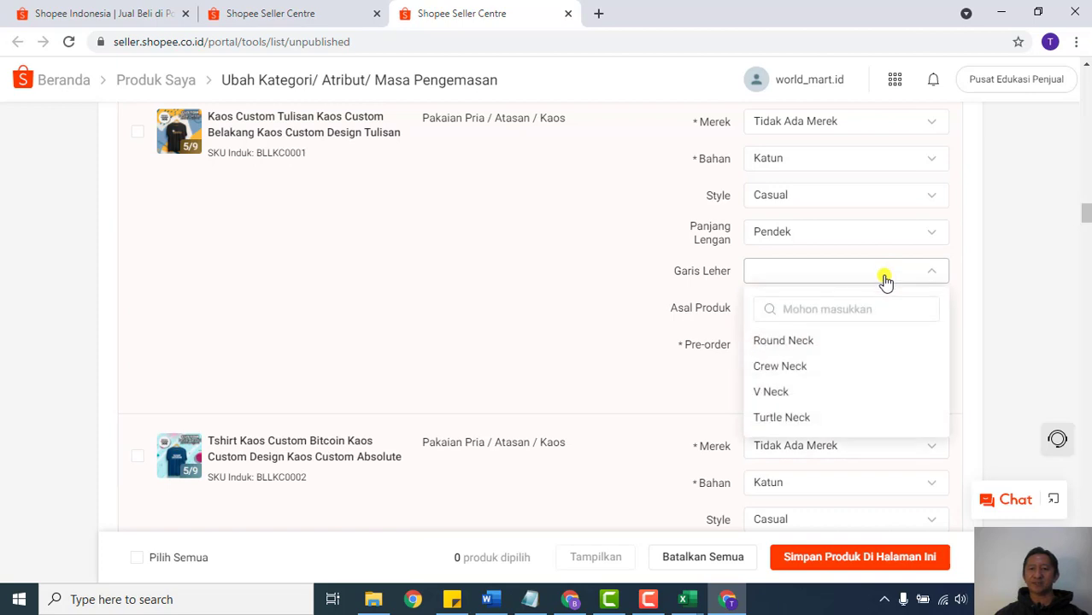
pyautogui.click(827, 345)
pyautogui.click(822, 434)
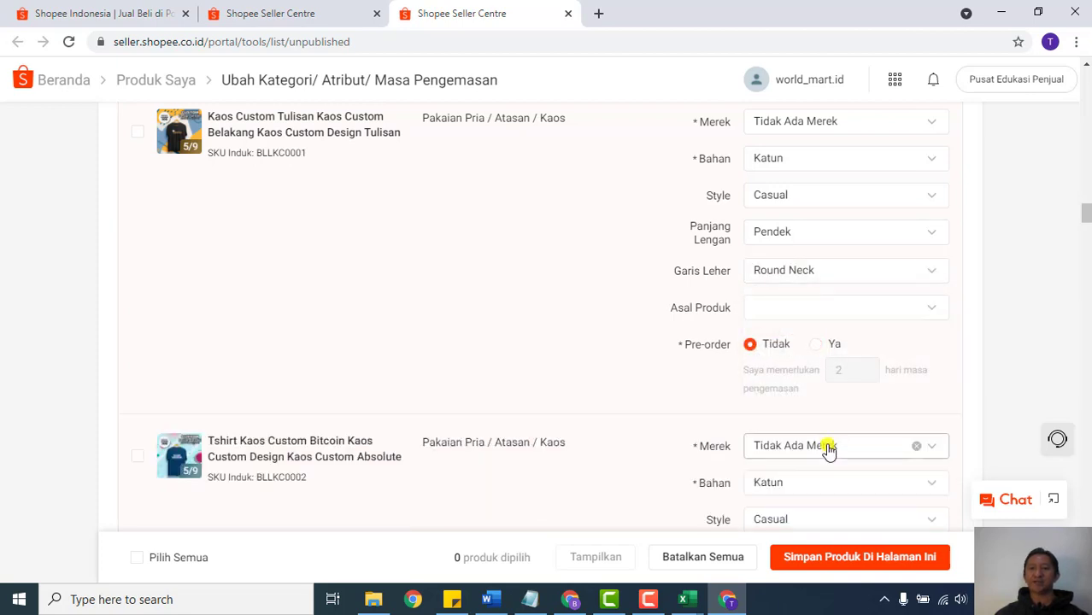
pyautogui.click(875, 313)
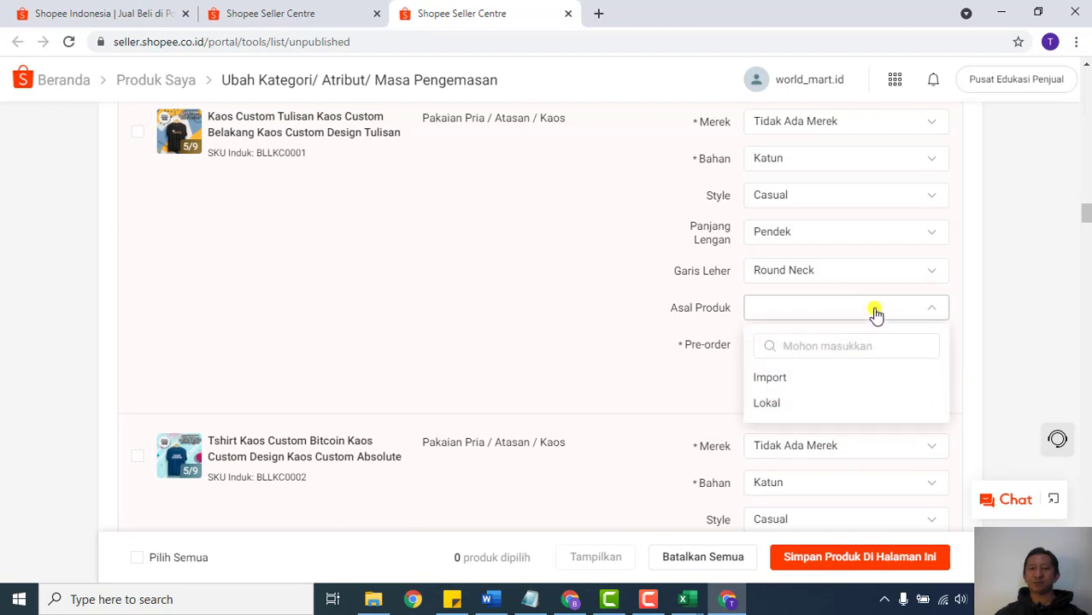
pyautogui.click(789, 407)
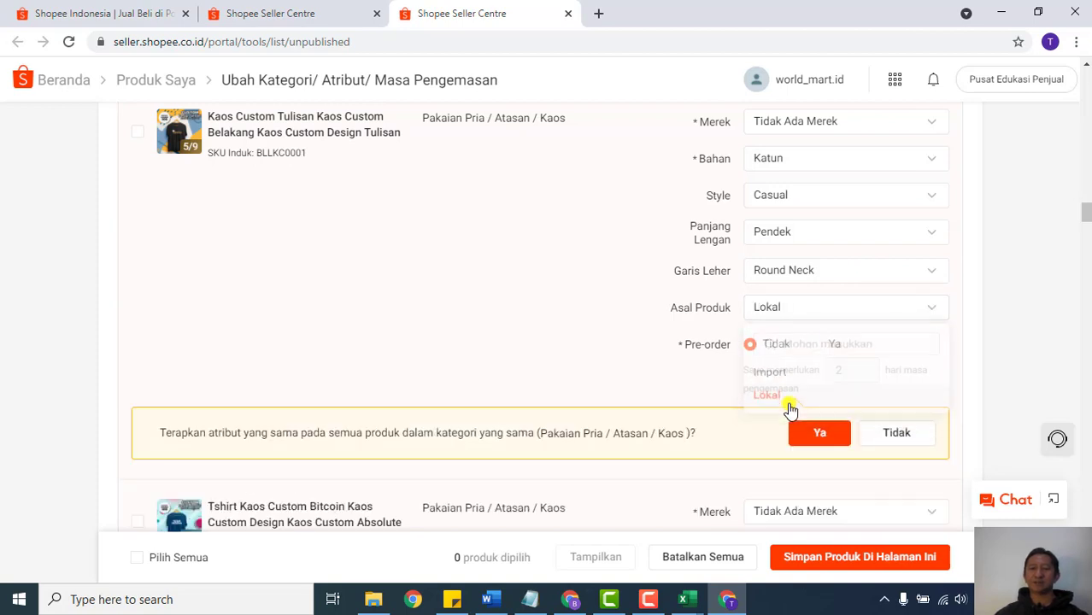
pyautogui.click(828, 437)
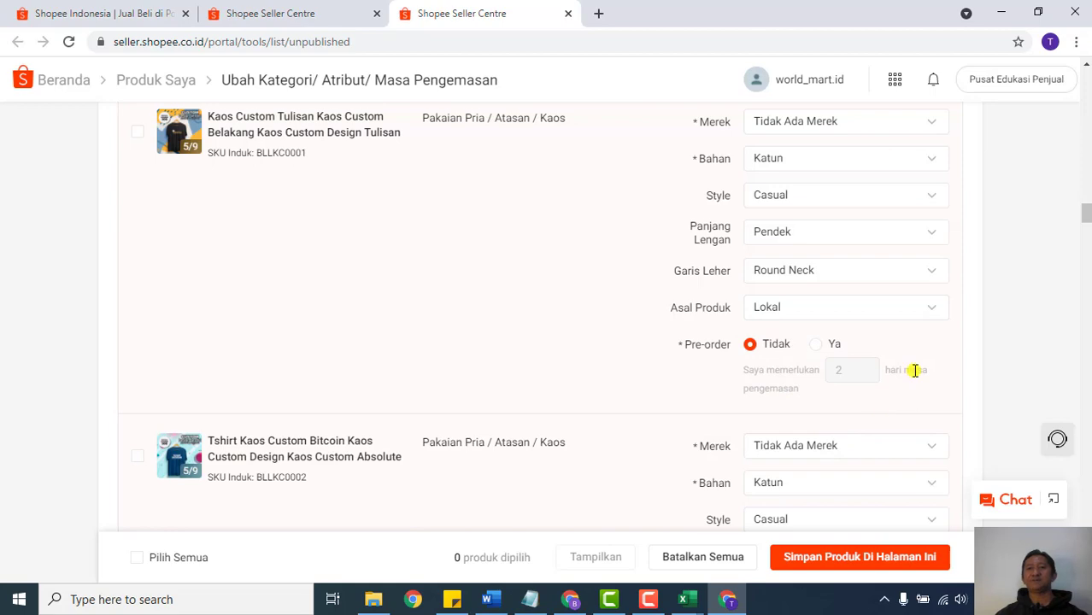
# Mark the Kurma dates product as Tidak Ada Merek for all dried-fruit products
pyautogui.scroll(-1, 911, 371)
pyautogui.scroll(1, 883, 365)
pyautogui.scroll(-3, 878, 358)
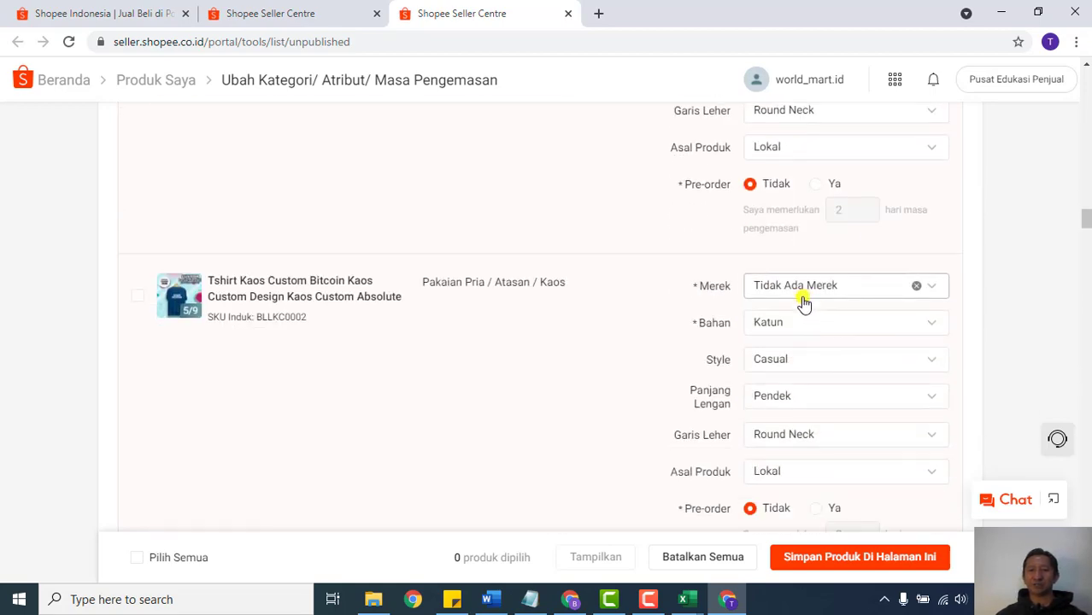
pyautogui.scroll(-7, 804, 407)
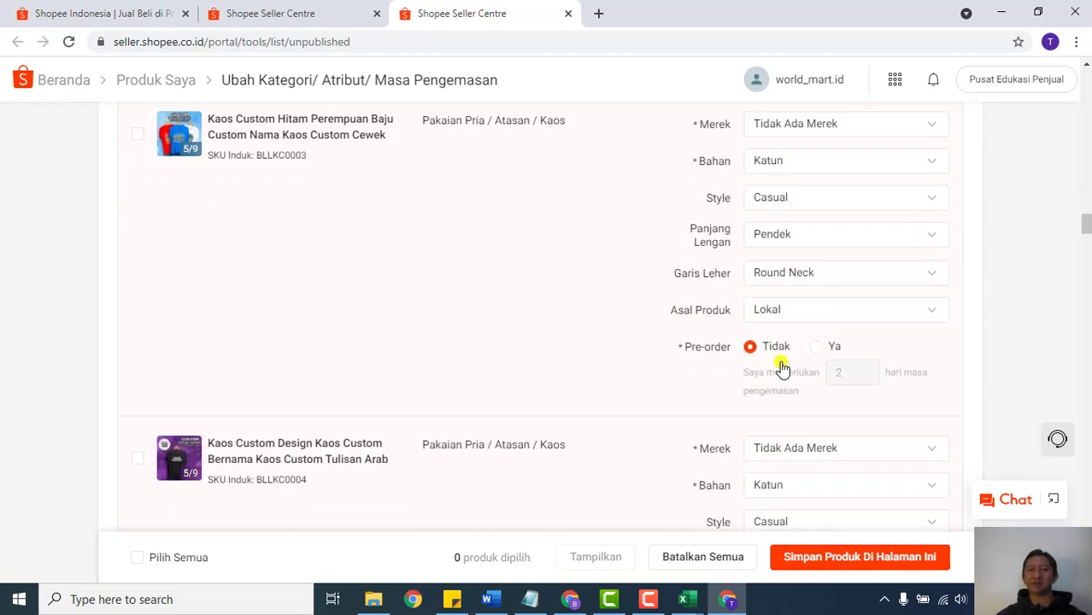
pyautogui.scroll(-8, 781, 368)
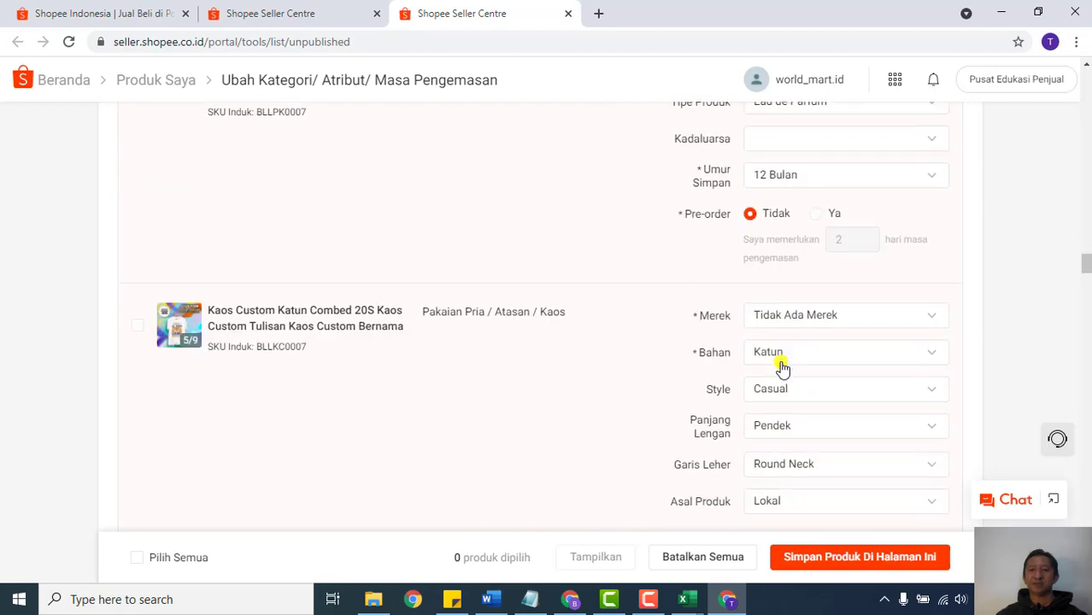
pyautogui.scroll(3, 781, 367)
pyautogui.scroll(-7, 781, 368)
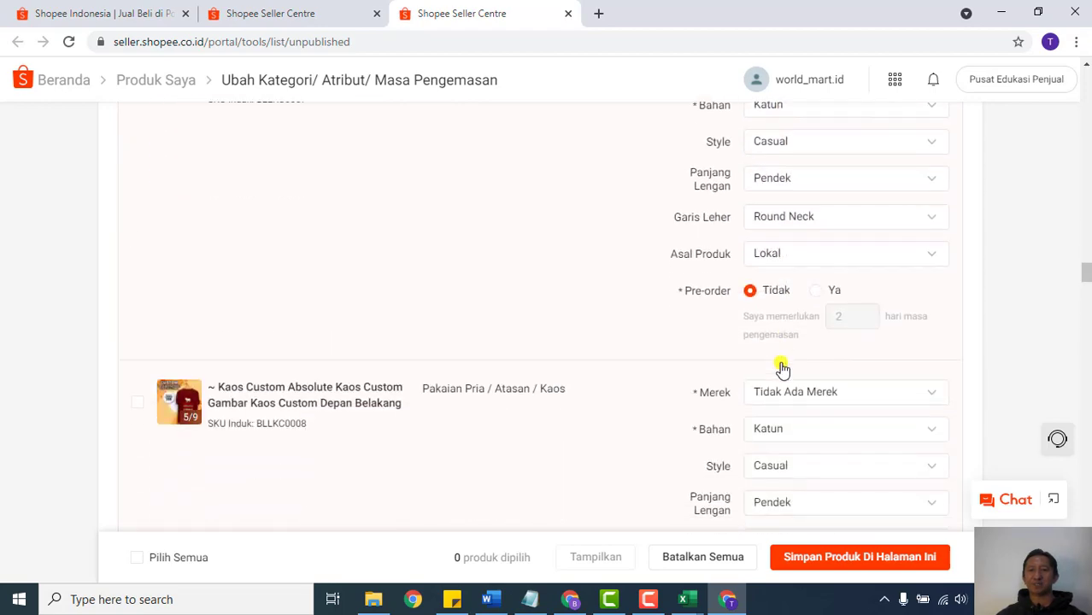
pyautogui.scroll(-10, 781, 368)
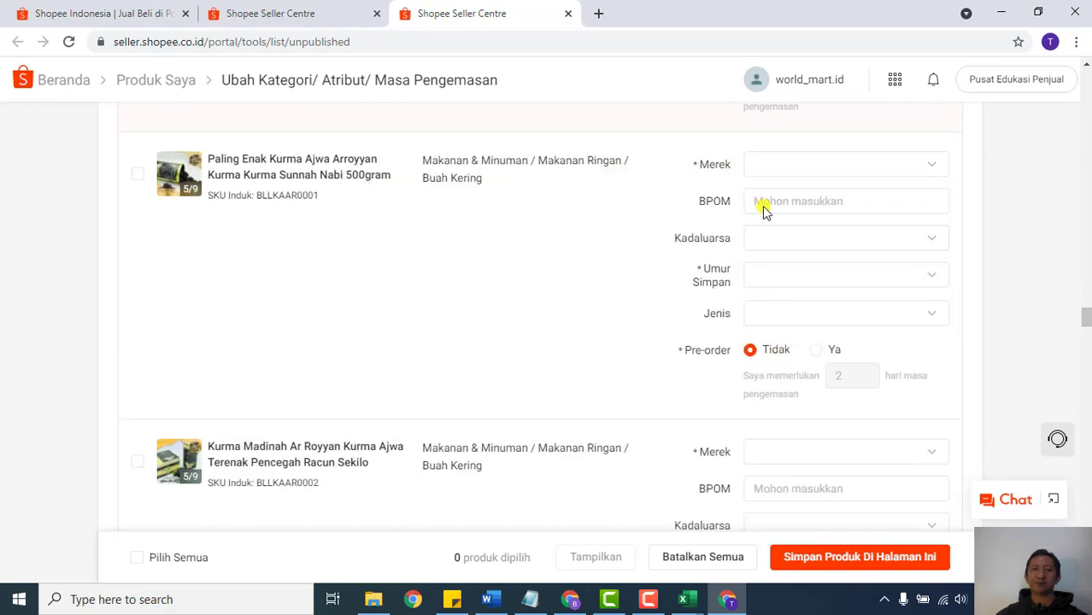
pyautogui.click(784, 171)
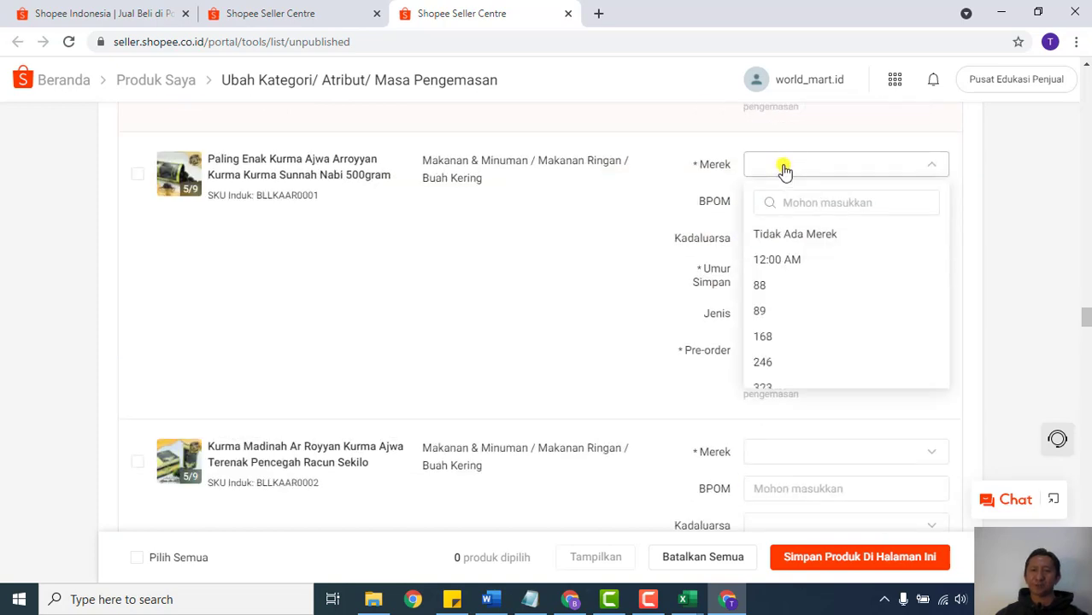
pyautogui.click(802, 236)
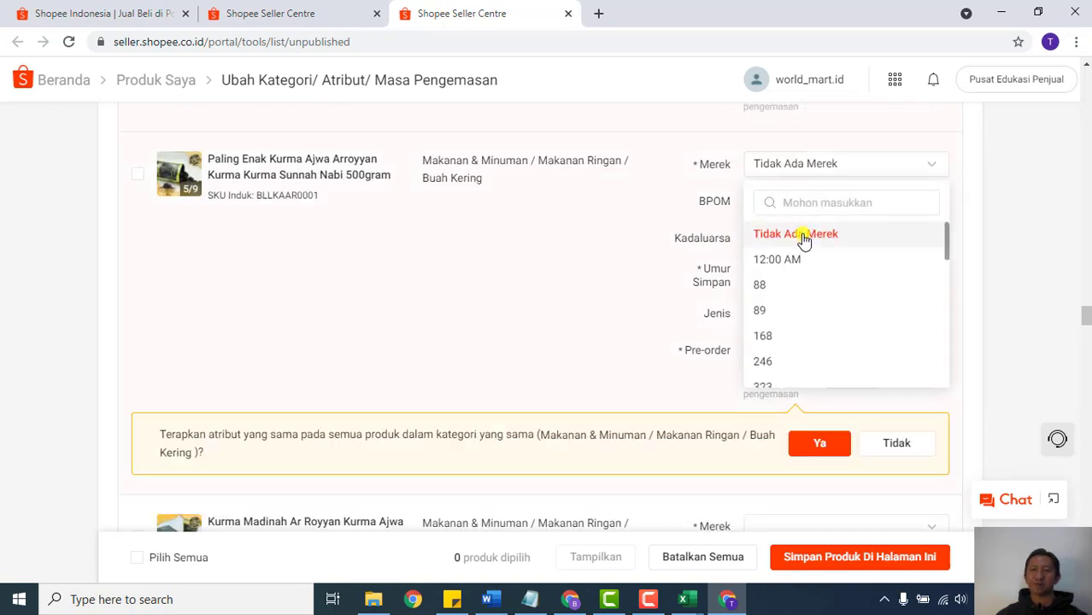
pyautogui.click(820, 442)
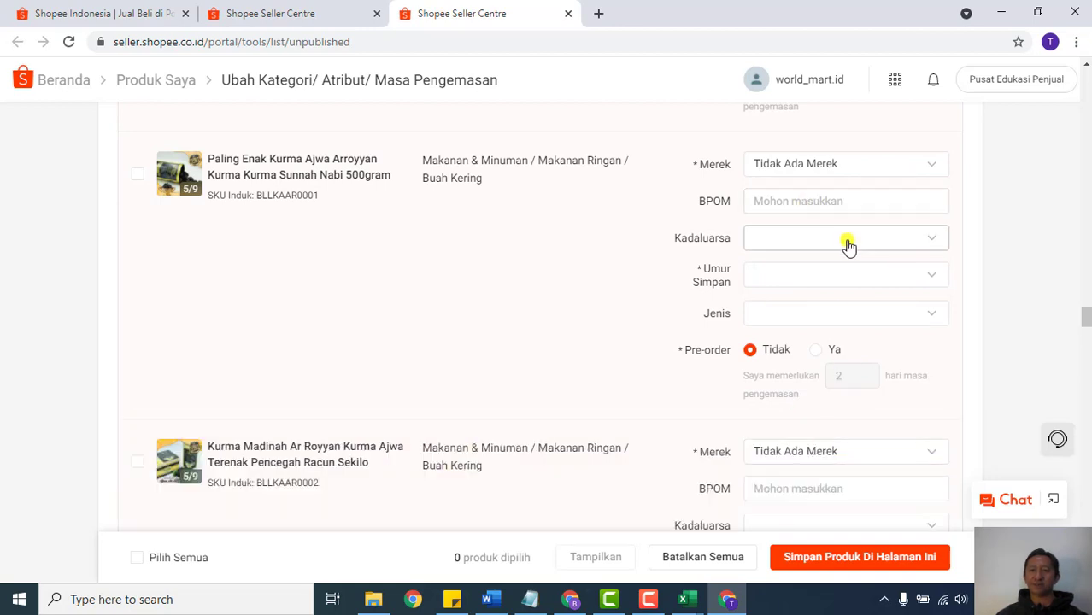
# Set Umur Simpan to 2 Bulan and apply it to the whole category
pyautogui.click(823, 282)
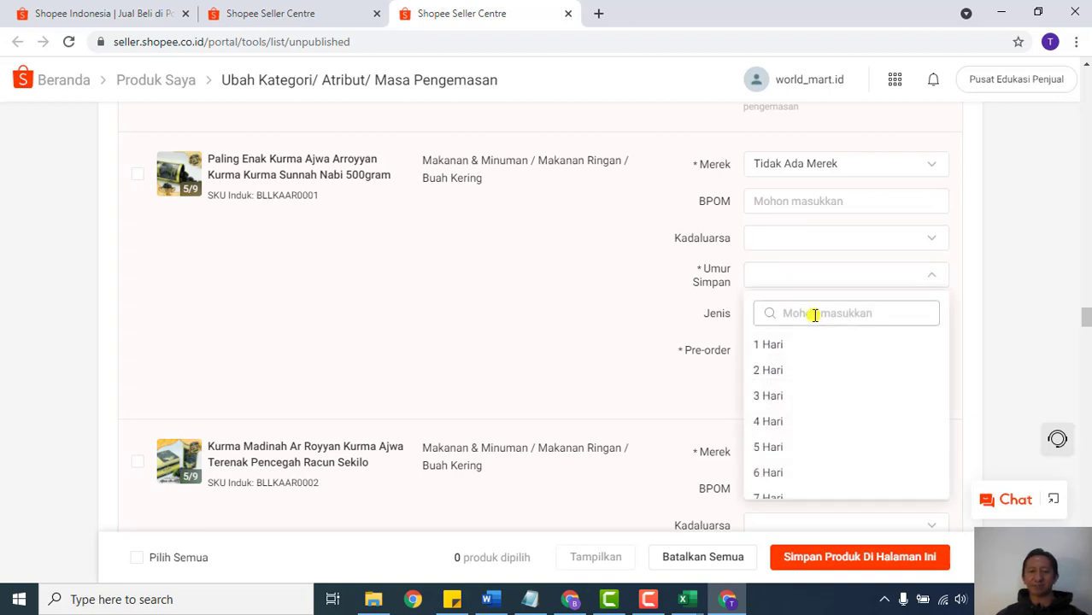
pyautogui.click(816, 315)
pyautogui.write('2')
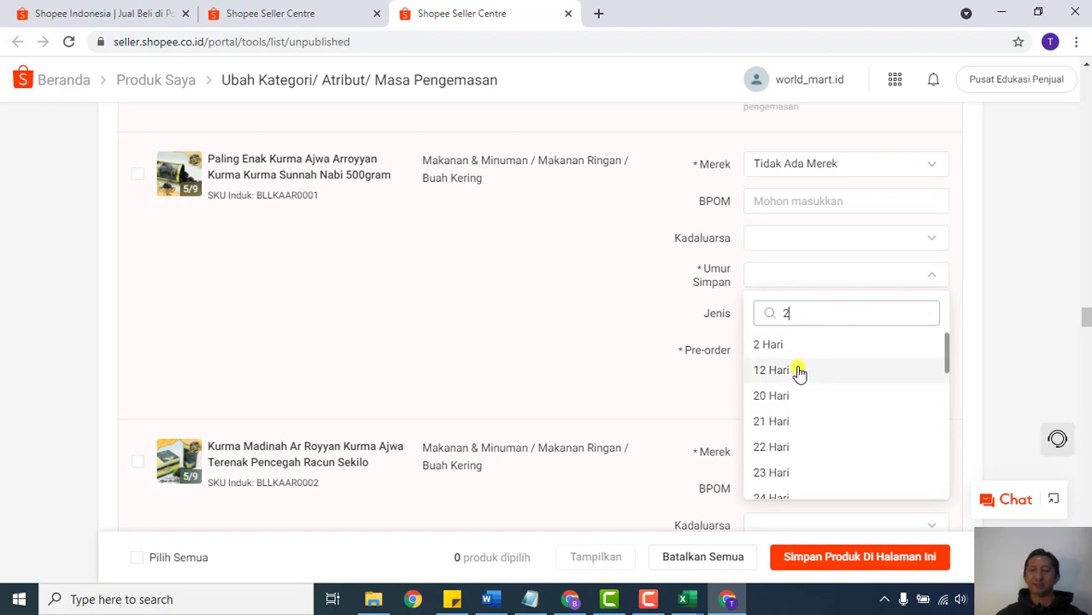
pyautogui.scroll(-10, 808, 363)
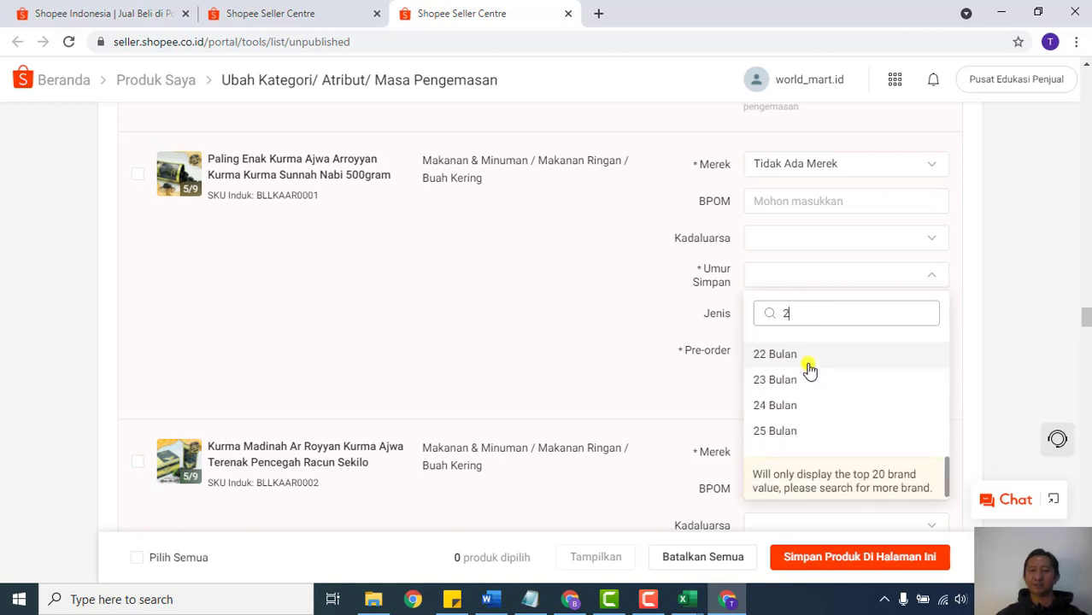
pyautogui.scroll(5, 808, 395)
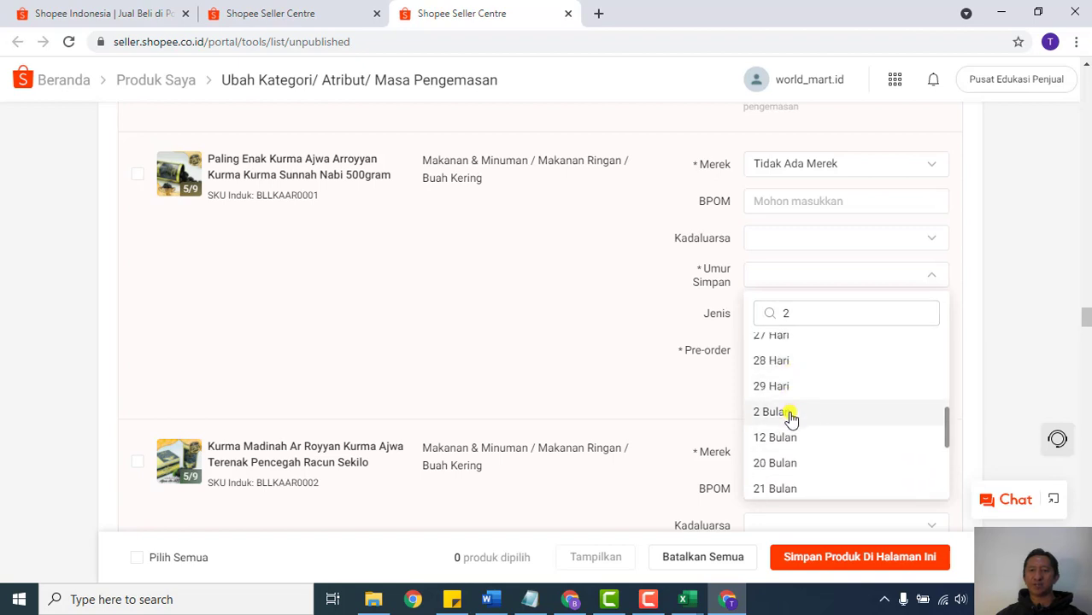
pyautogui.click(788, 413)
pyautogui.click(819, 446)
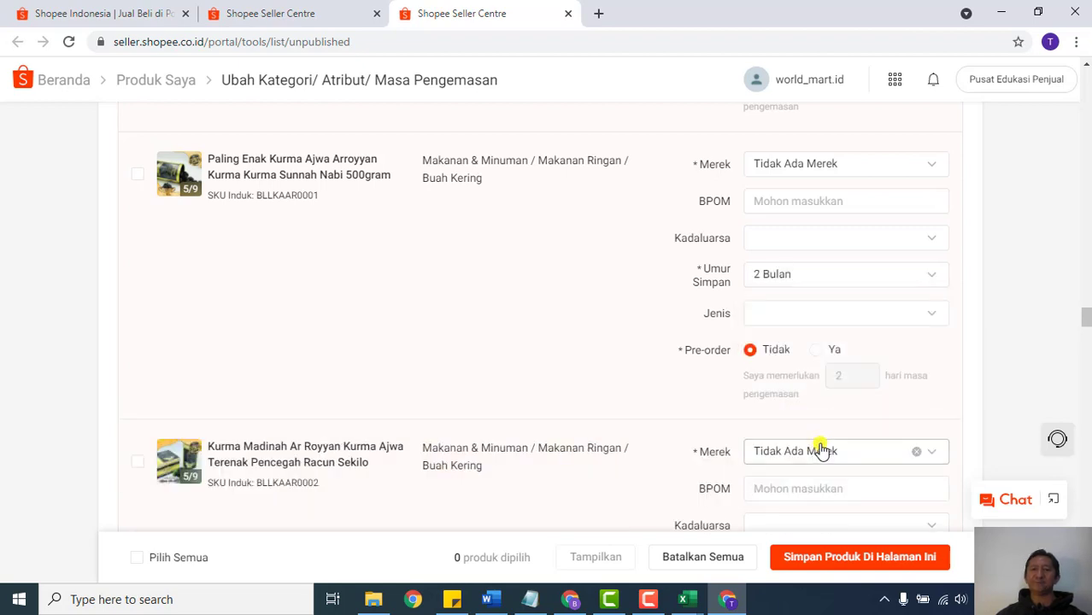
# Set Jenis to Lainnya and apply it across the dried-fruit category
pyautogui.scroll(-1, 819, 445)
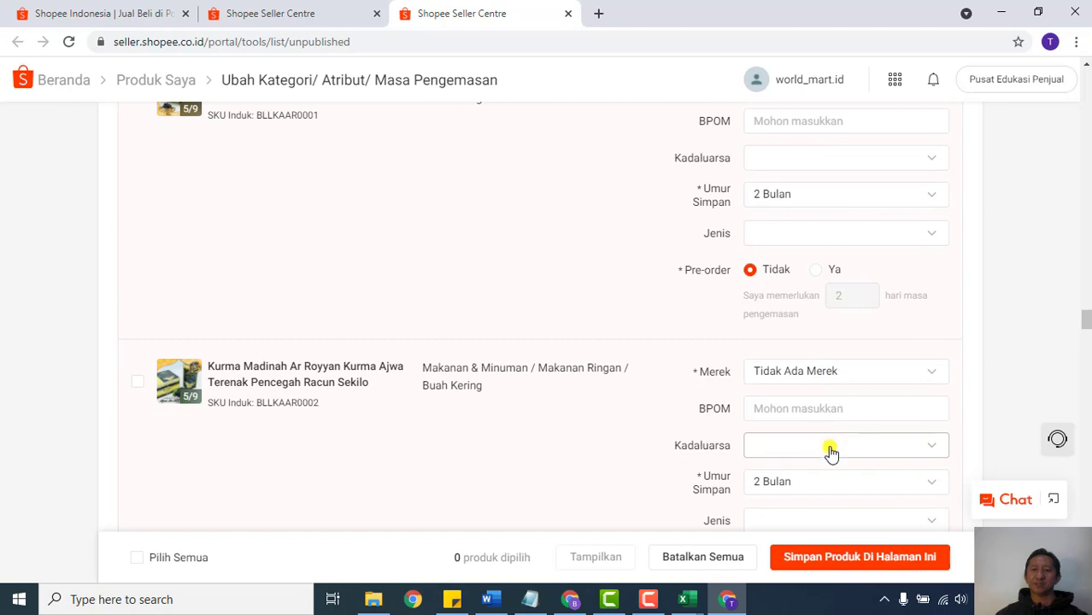
pyautogui.click(843, 241)
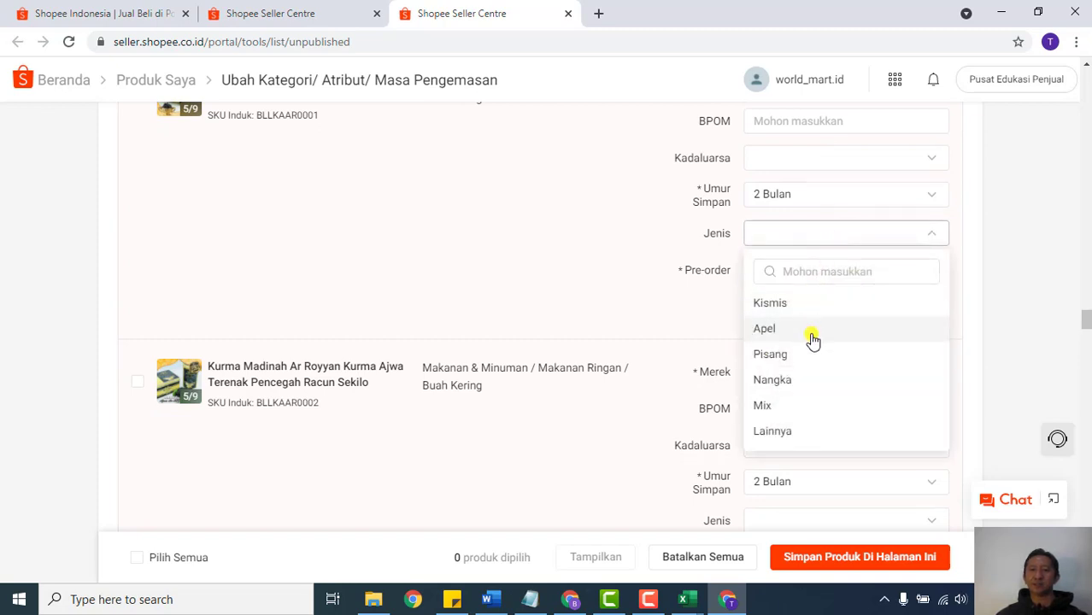
pyautogui.scroll(-1, 812, 342)
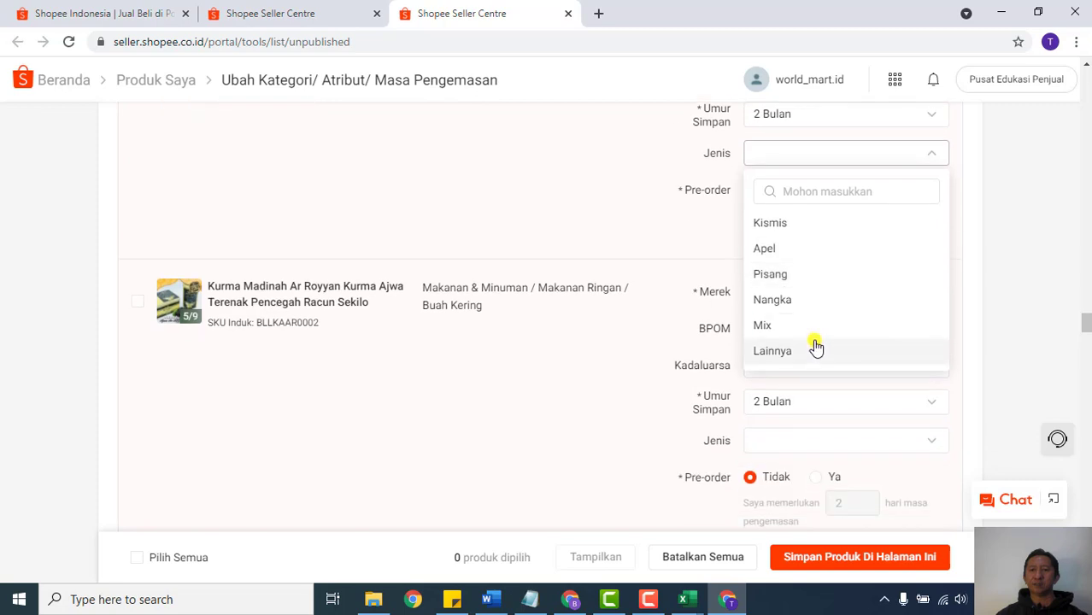
pyautogui.scroll(1, 817, 347)
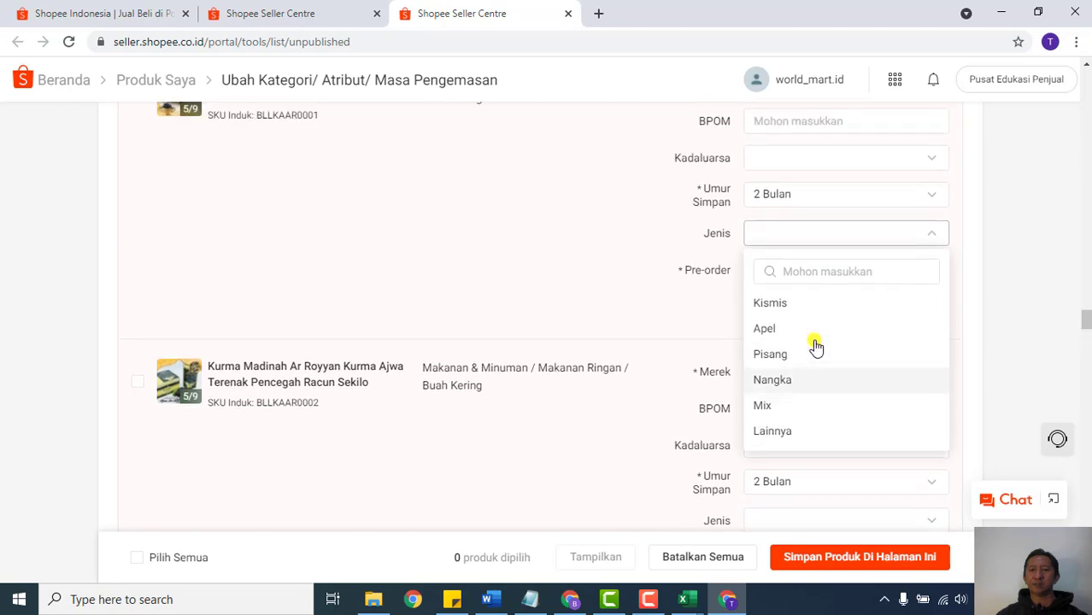
pyautogui.click(799, 434)
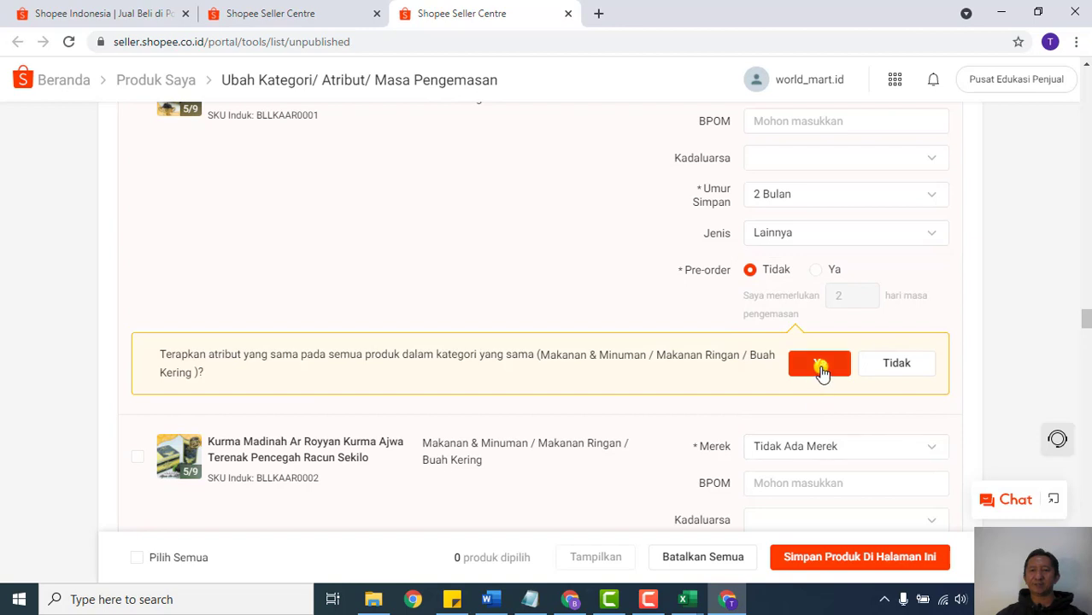
pyautogui.click(820, 366)
pyautogui.scroll(-1, 829, 369)
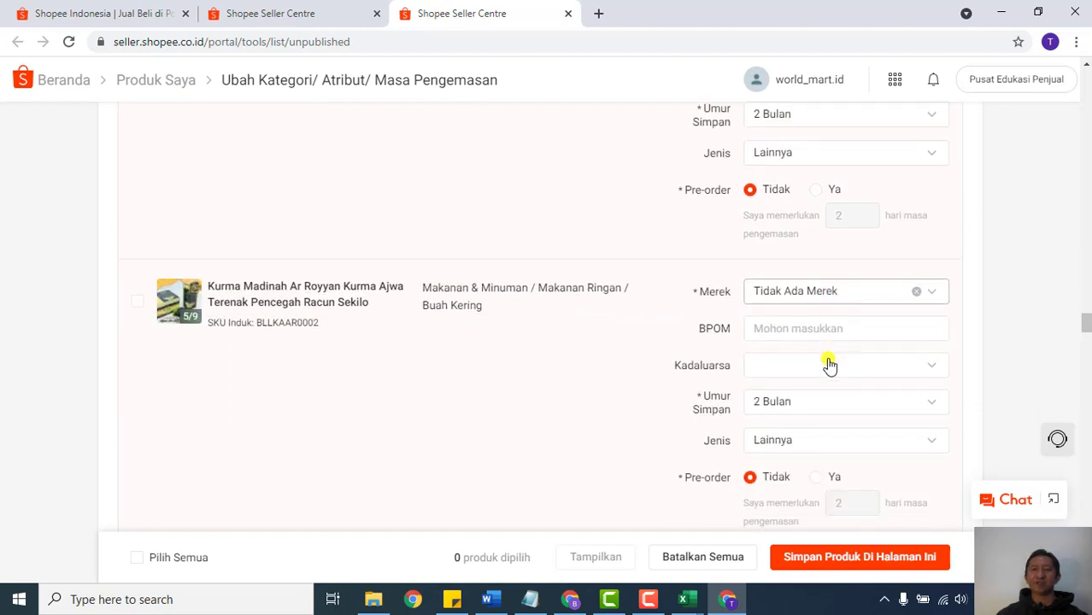
pyautogui.scroll(-2, 843, 313)
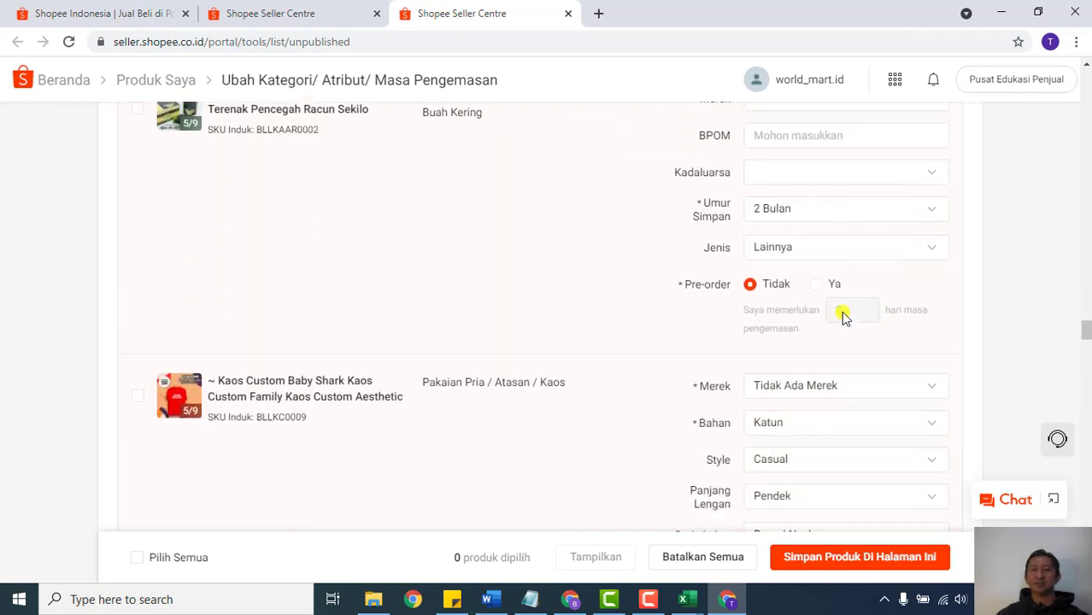
pyautogui.scroll(-8, 843, 316)
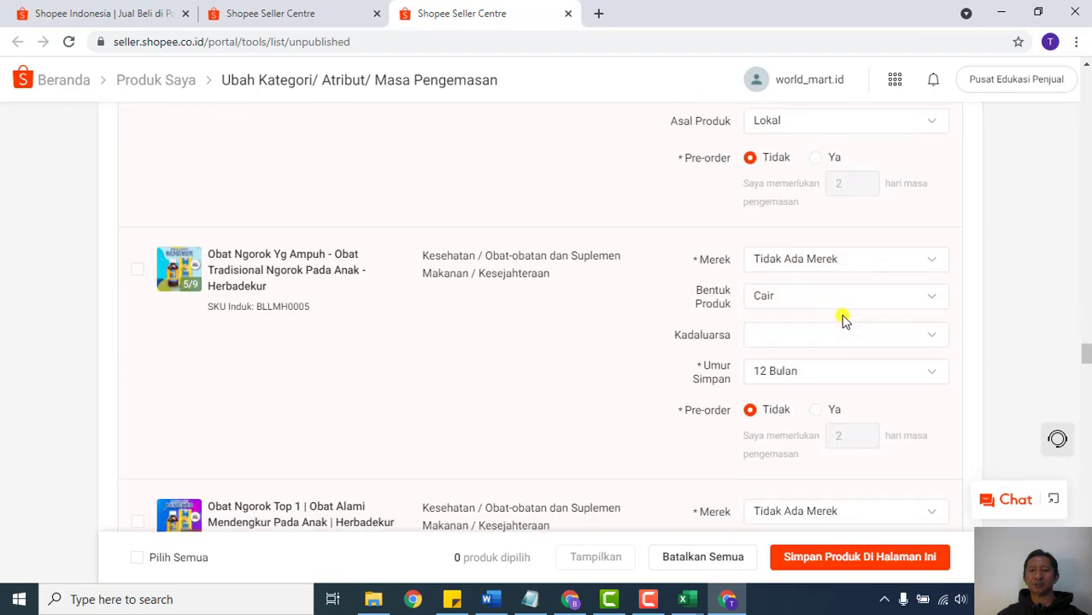
pyautogui.scroll(-5, 843, 319)
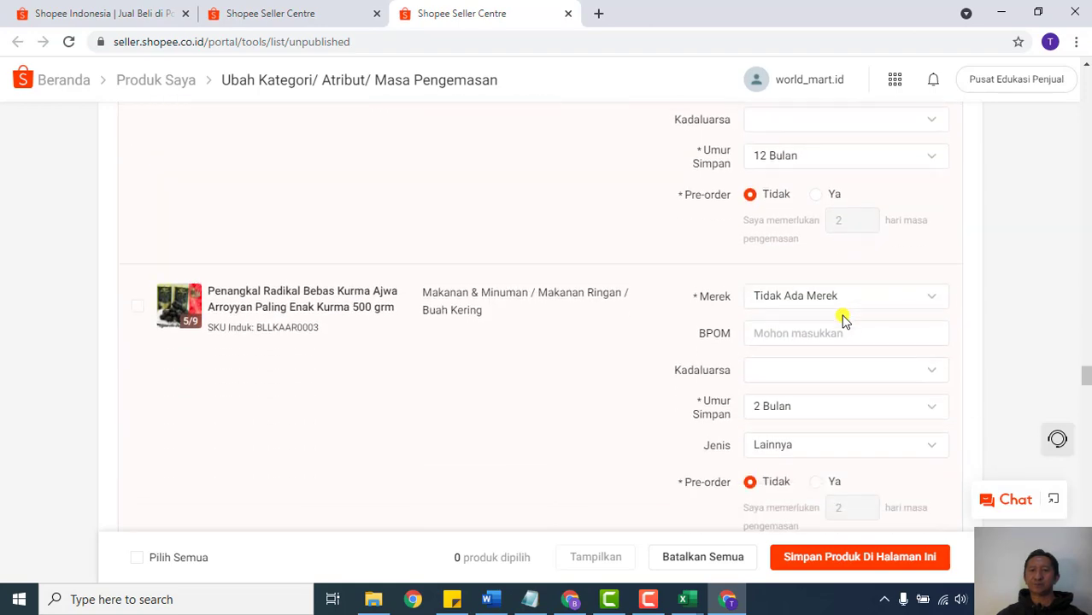
pyautogui.scroll(2, 841, 315)
pyautogui.scroll(-2, 841, 315)
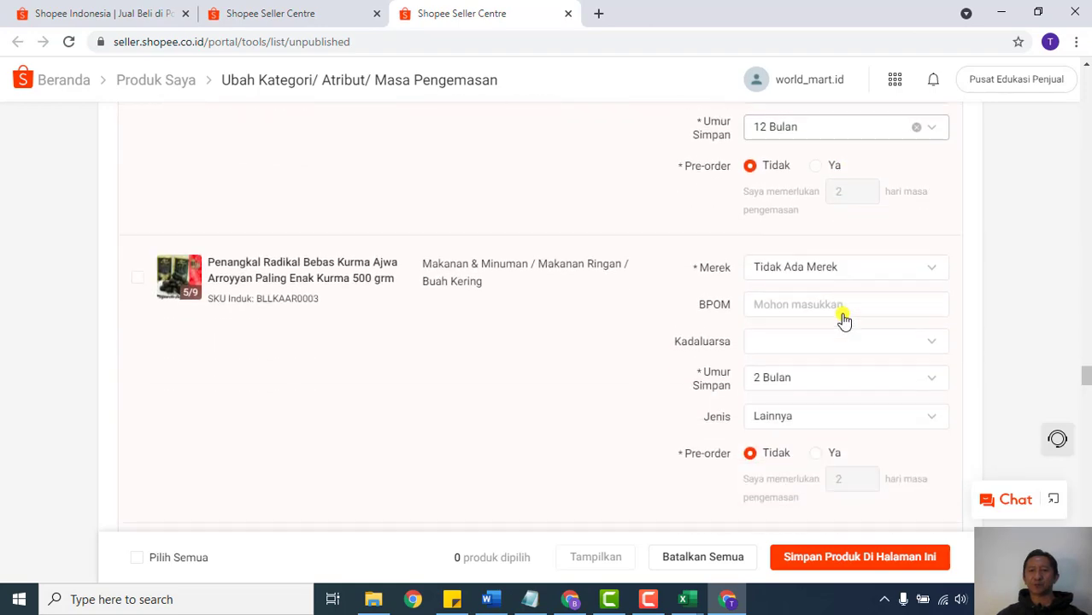
pyautogui.scroll(-3, 844, 320)
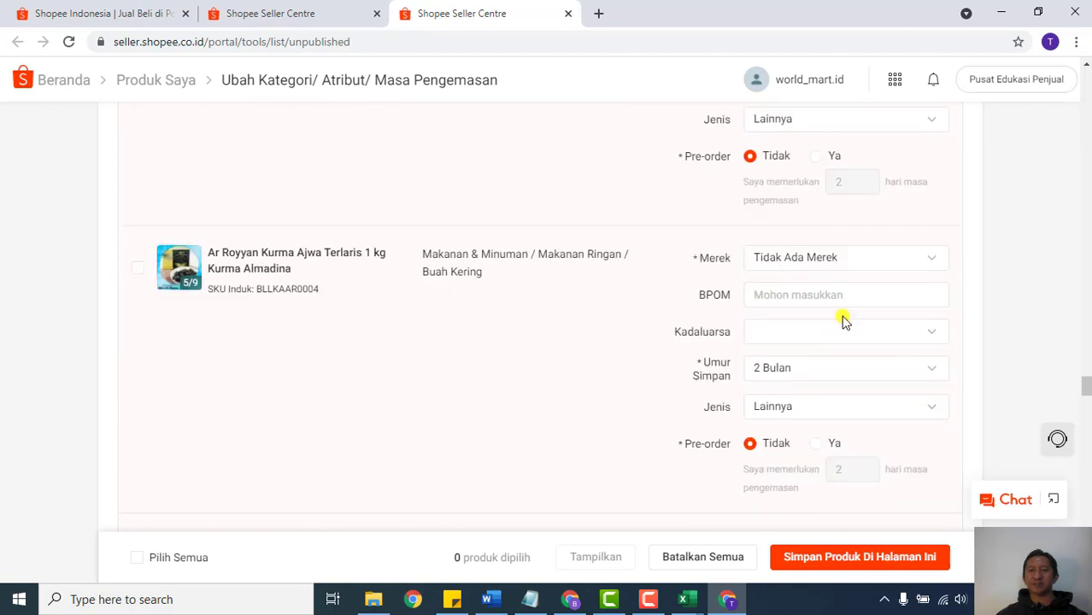
pyautogui.scroll(8, 843, 319)
pyautogui.scroll(-1, 843, 320)
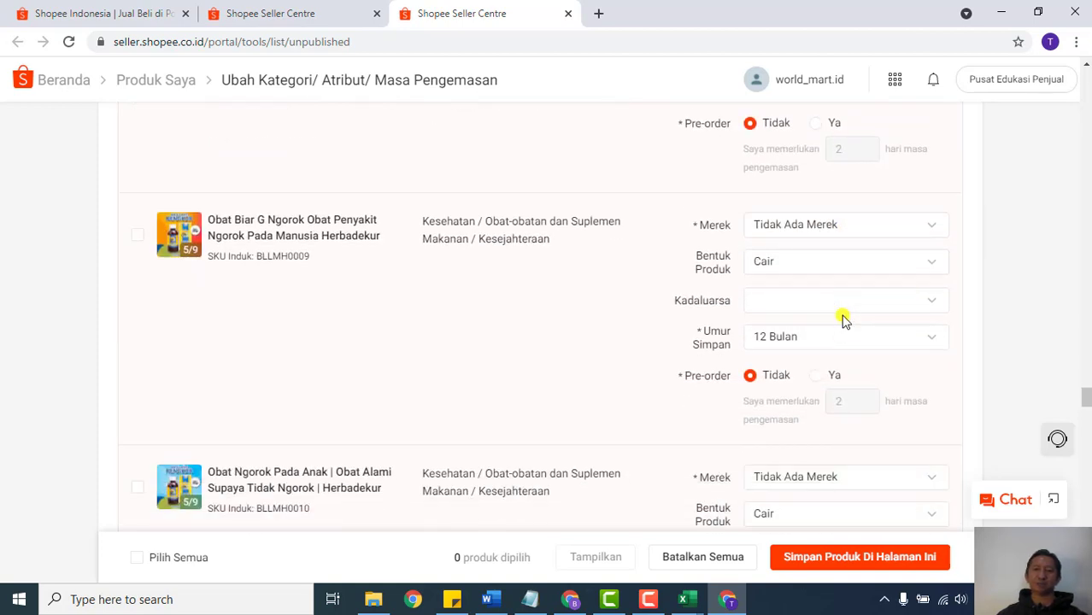
pyautogui.scroll(-1, 843, 320)
pyautogui.scroll(-4, 843, 320)
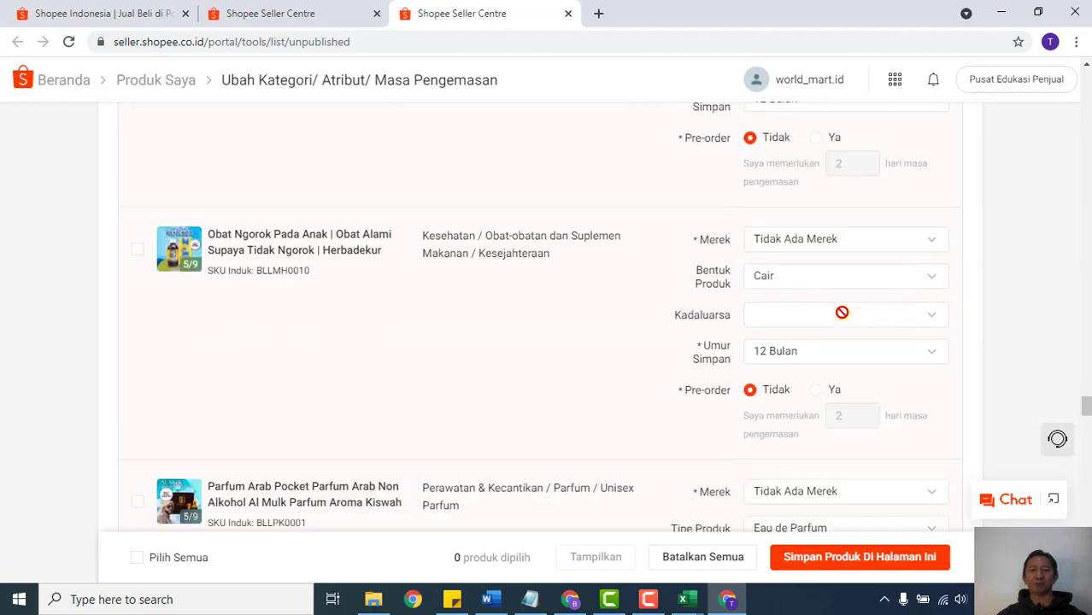
pyautogui.scroll(2, 845, 319)
pyautogui.scroll(-7, 843, 318)
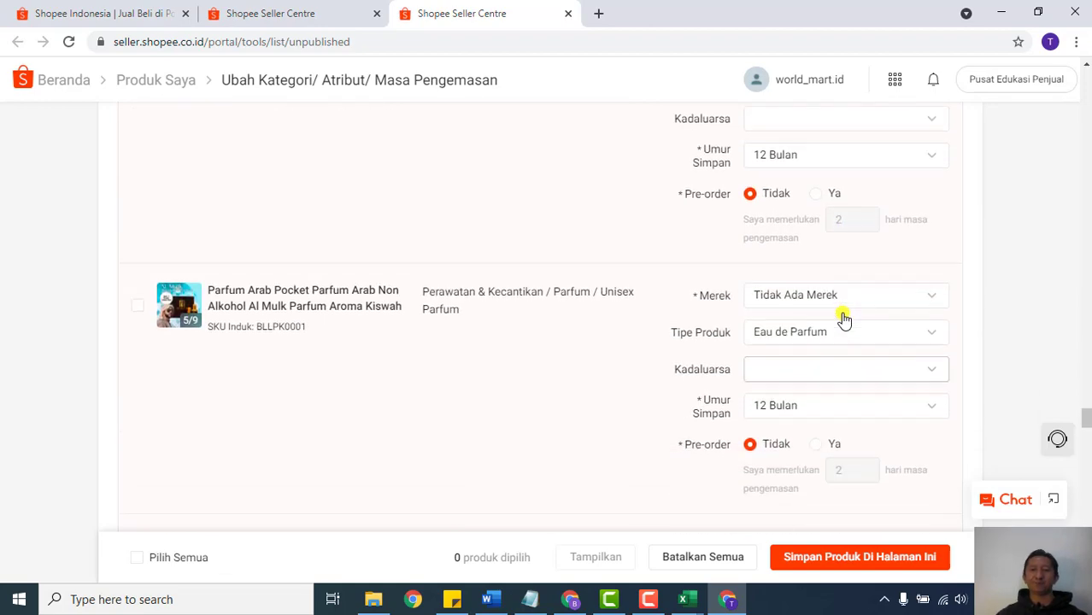
pyautogui.scroll(-9, 843, 318)
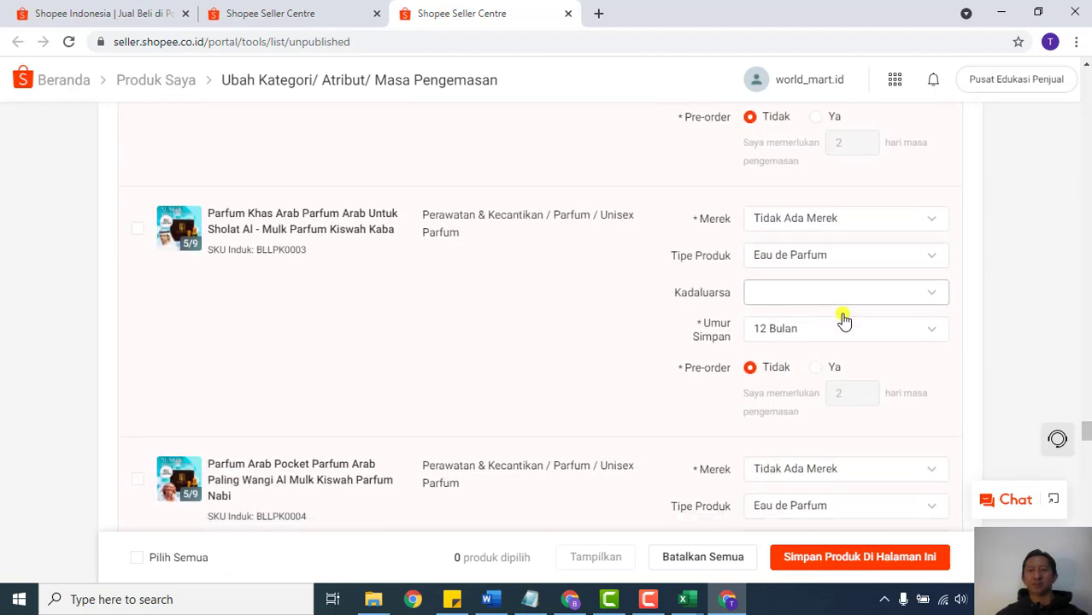
pyautogui.scroll(-6, 842, 318)
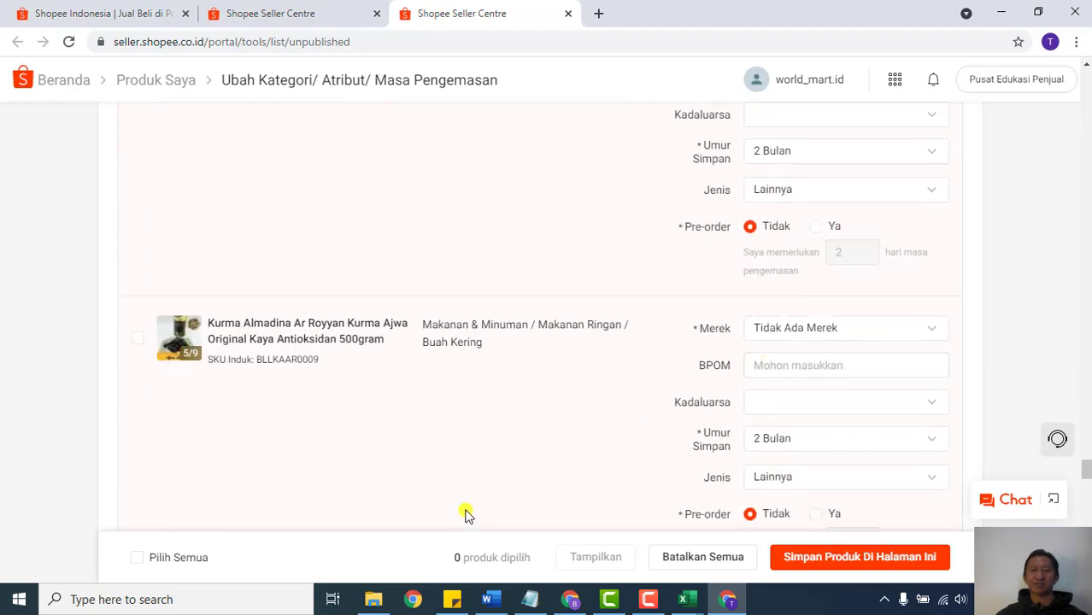
# Select all products with Pilih Semua and confirm publishing the 50 products via Tampilkan
pyautogui.click(136, 560)
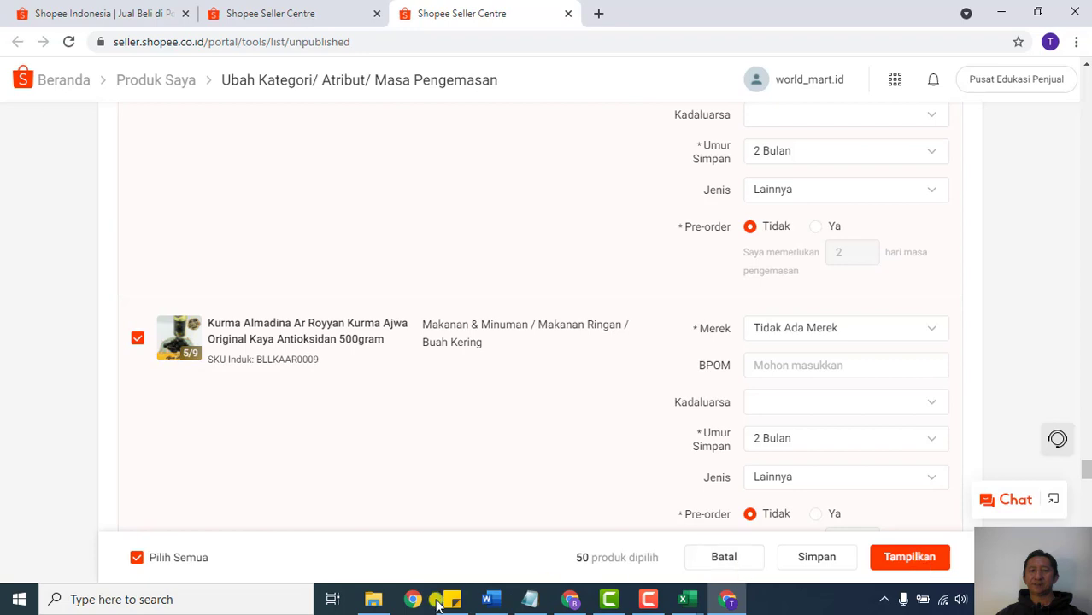
pyautogui.click(910, 557)
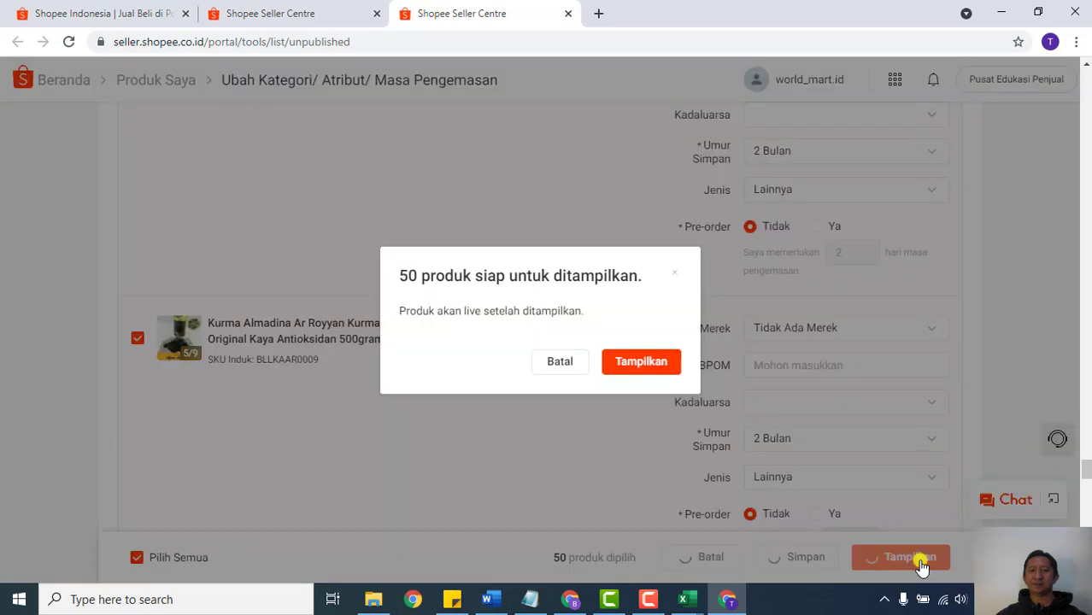
pyautogui.click(650, 367)
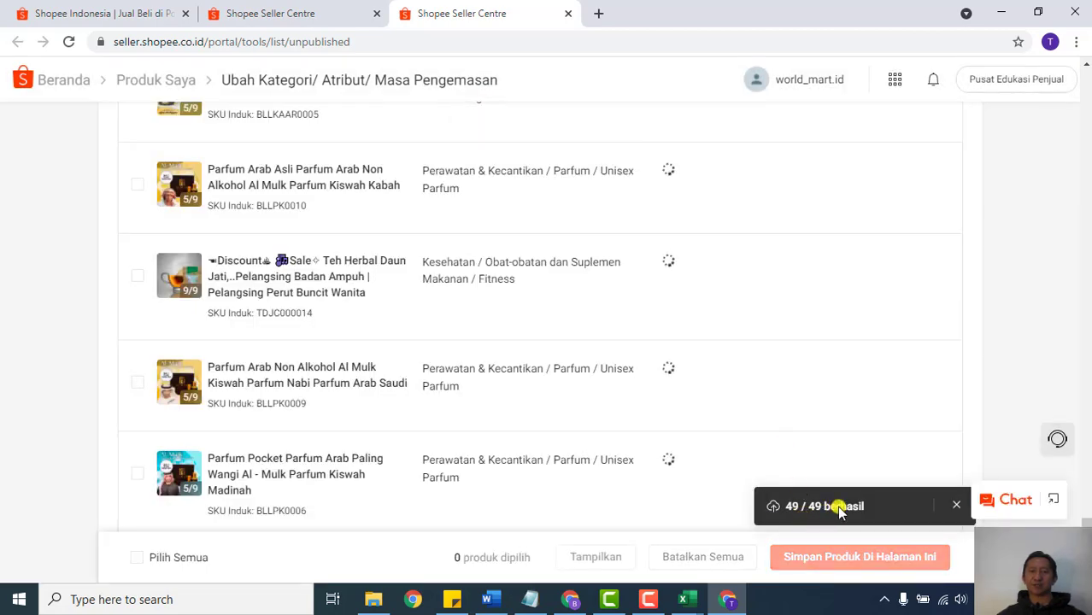
pyautogui.scroll(5, 586, 419)
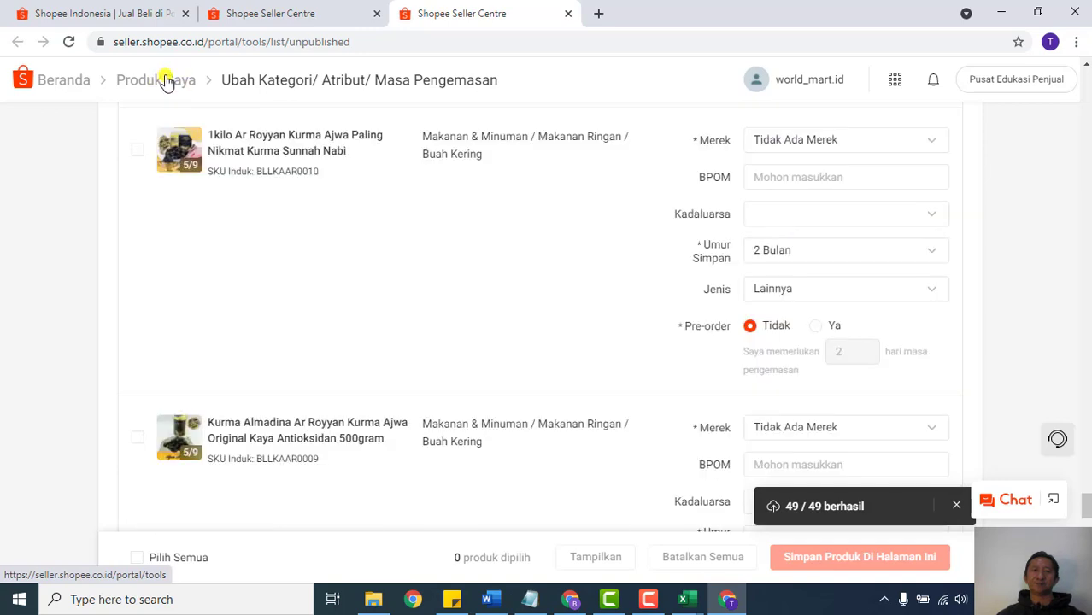
# Go back to Produk Saya and reload the page, confirming the Reload prompt
pyautogui.click(165, 81)
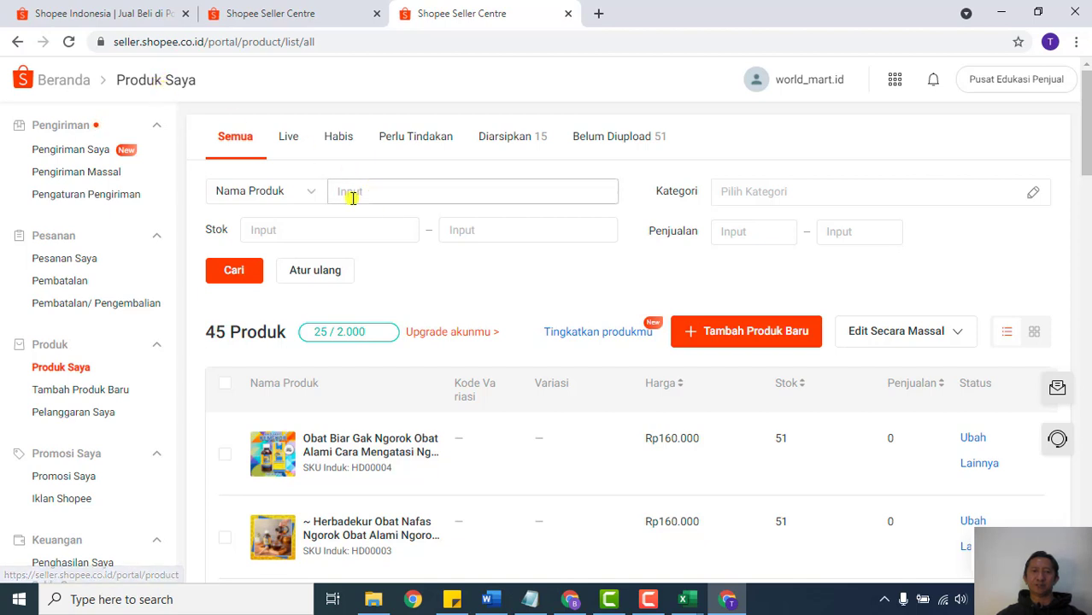
pyautogui.click(68, 42)
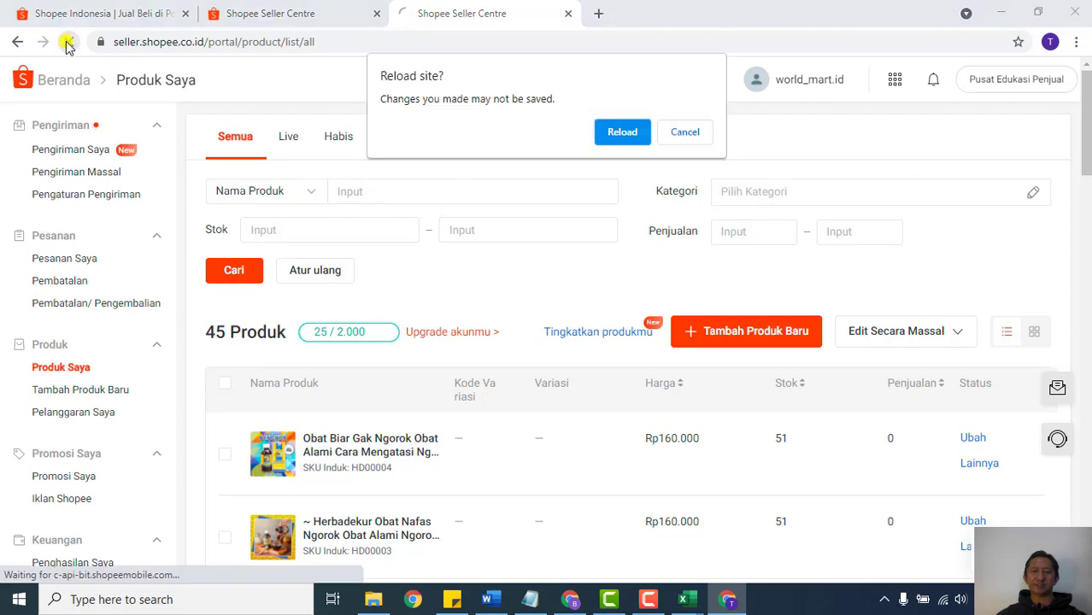
pyautogui.click(622, 135)
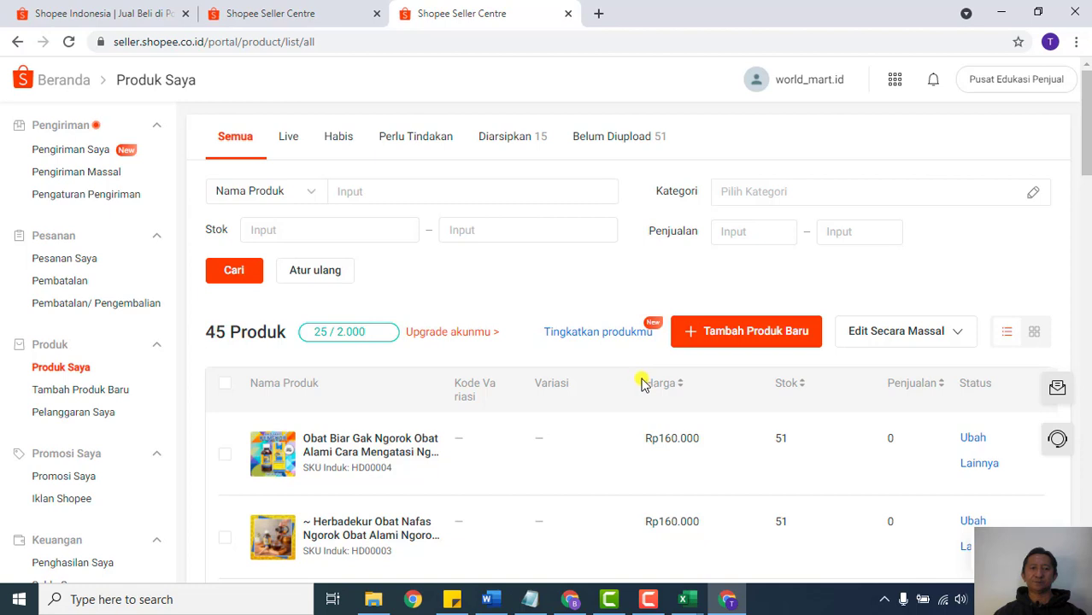
# Open the Belum Diupload list and select all 20 products on the page
pyautogui.click(608, 142)
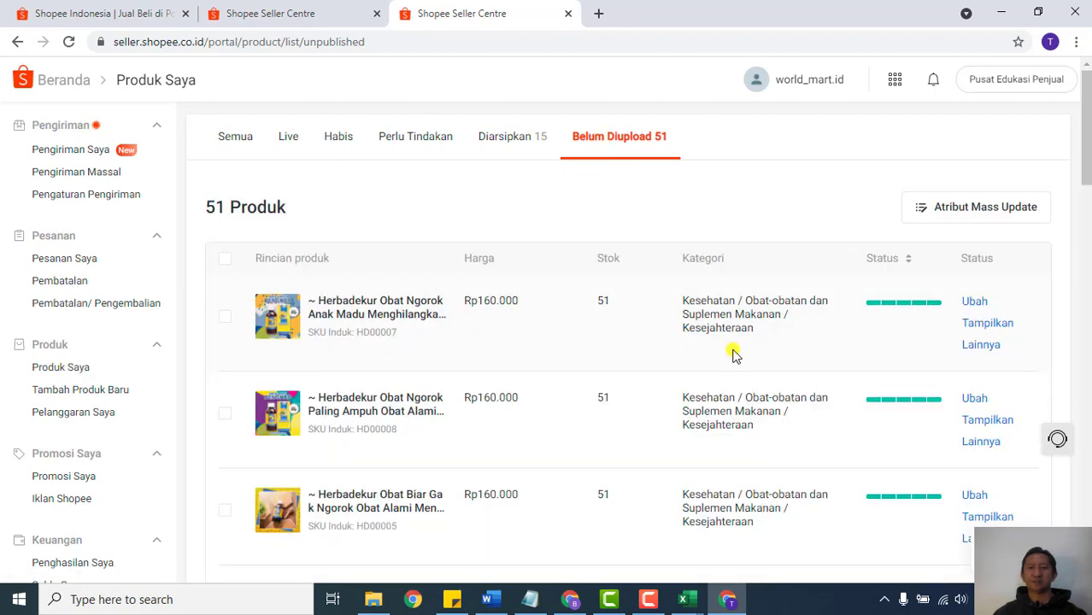
pyautogui.scroll(-1, 733, 356)
pyautogui.scroll(1, 732, 349)
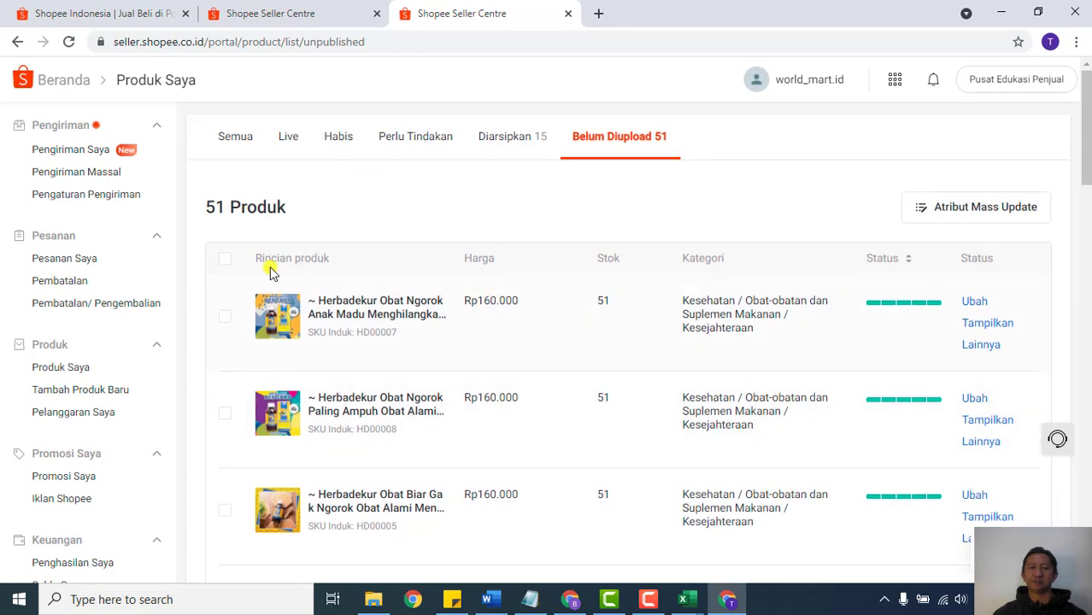
pyautogui.click(225, 261)
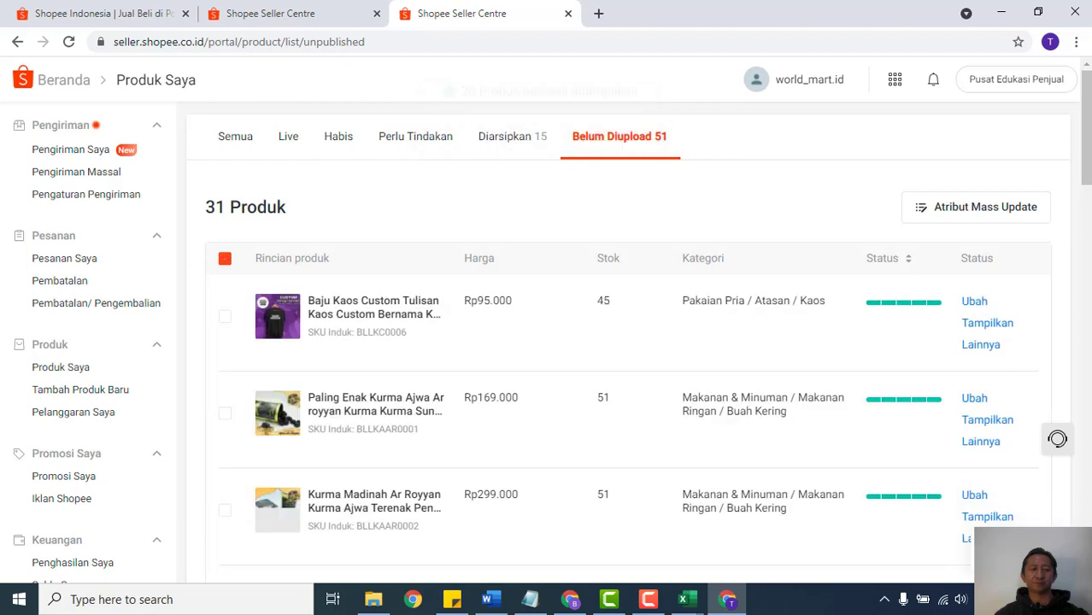
# Select all 20 products on the Belum Diupload page and review them
pyautogui.click(225, 259)
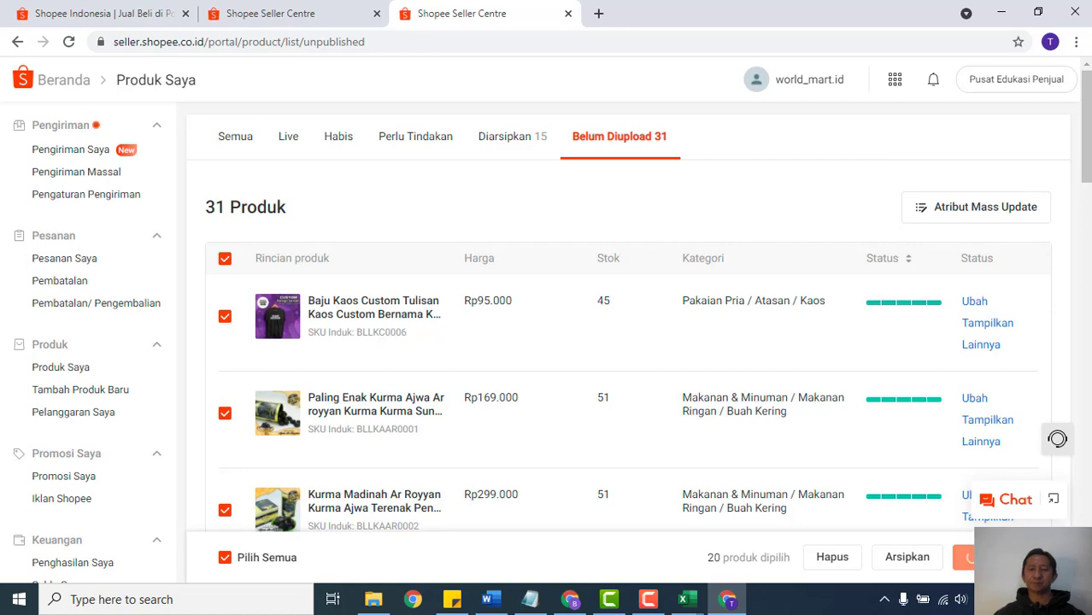
pyautogui.scroll(-10, 909, 400)
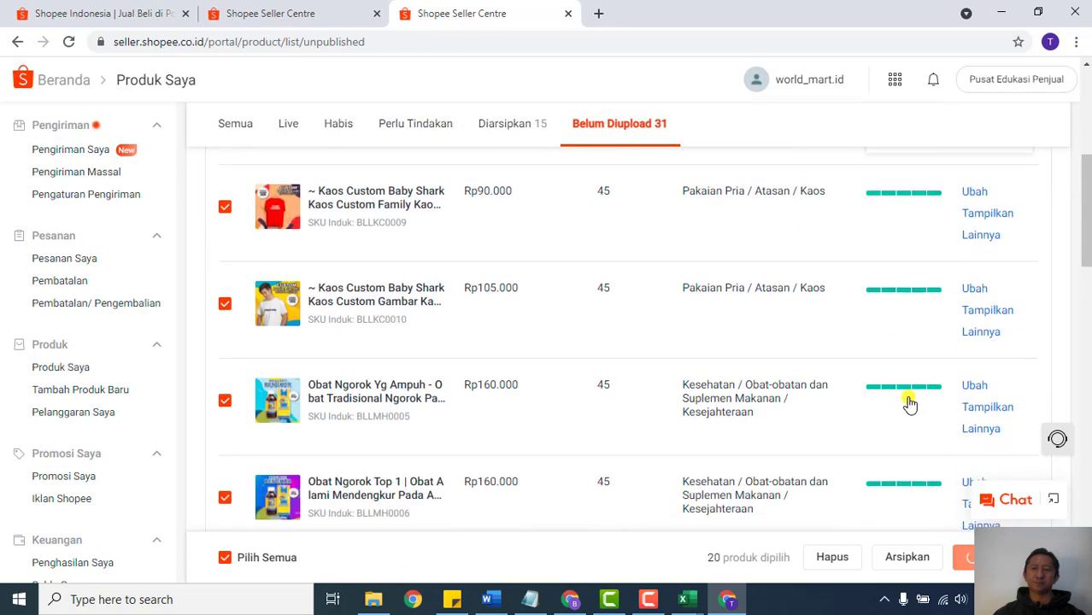
pyautogui.scroll(-10, 910, 404)
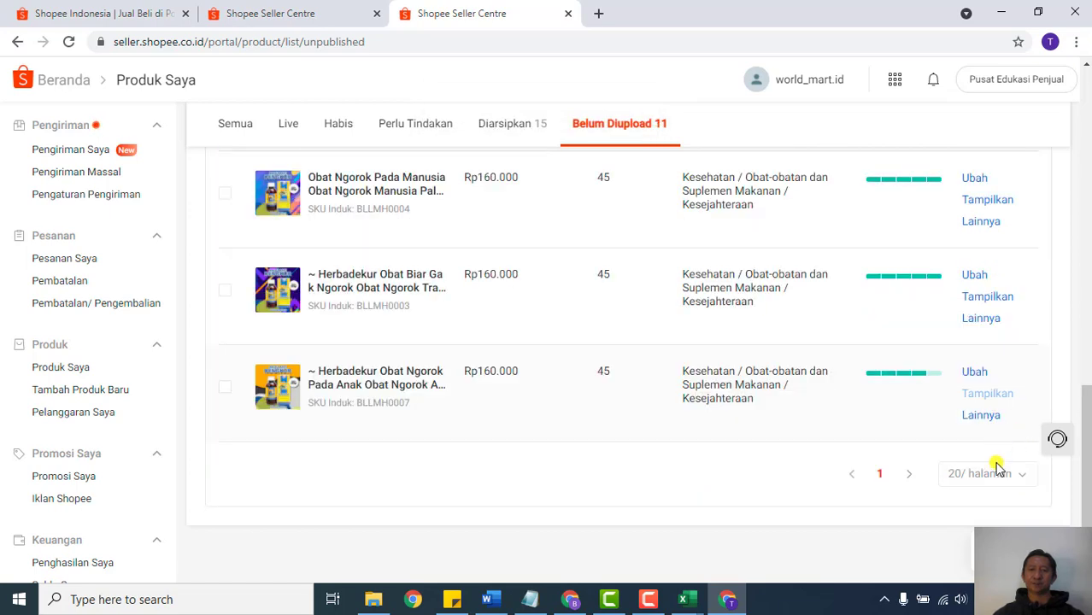
pyautogui.click(1024, 478)
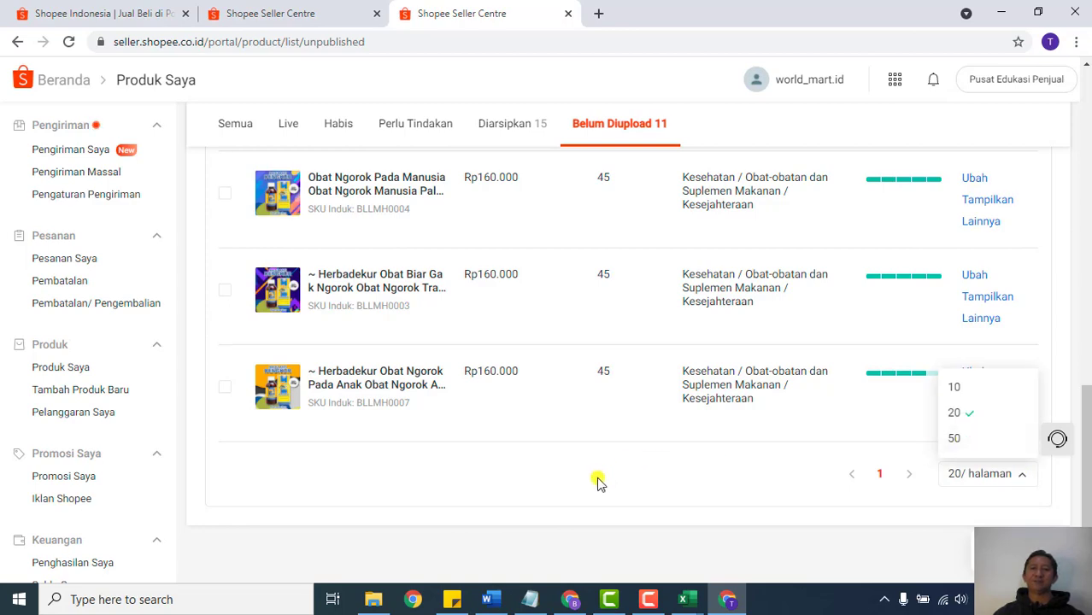
pyautogui.scroll(10, 421, 425)
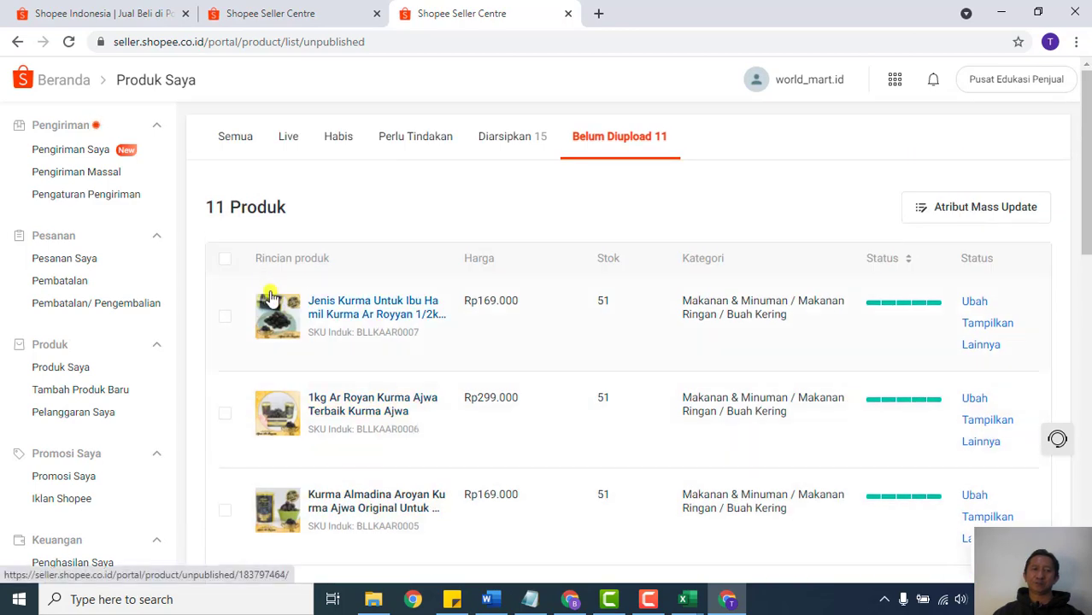
pyautogui.click(225, 258)
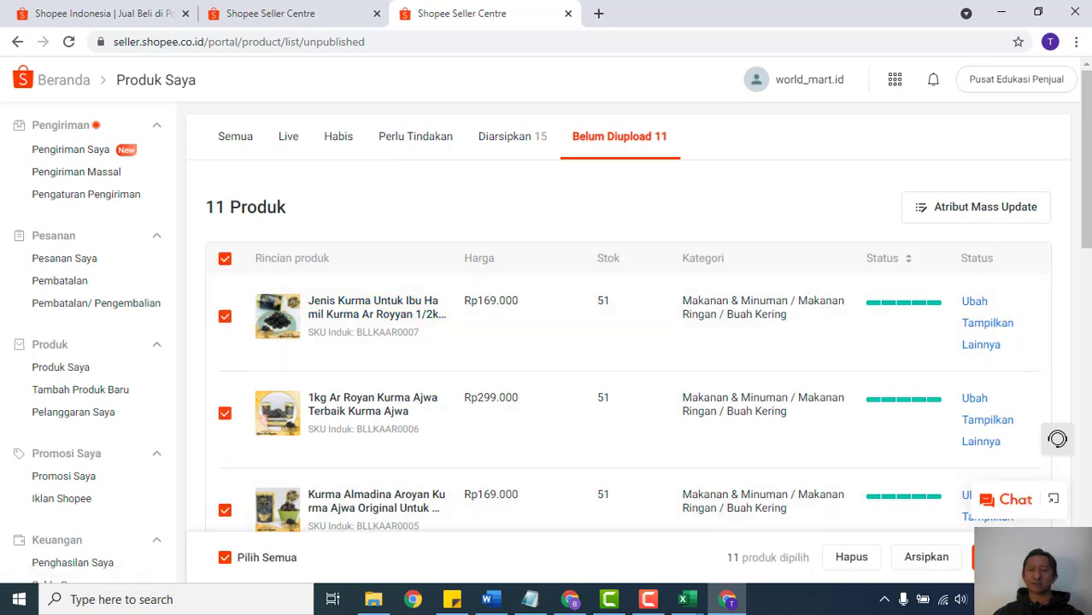
pyautogui.click(1013, 558)
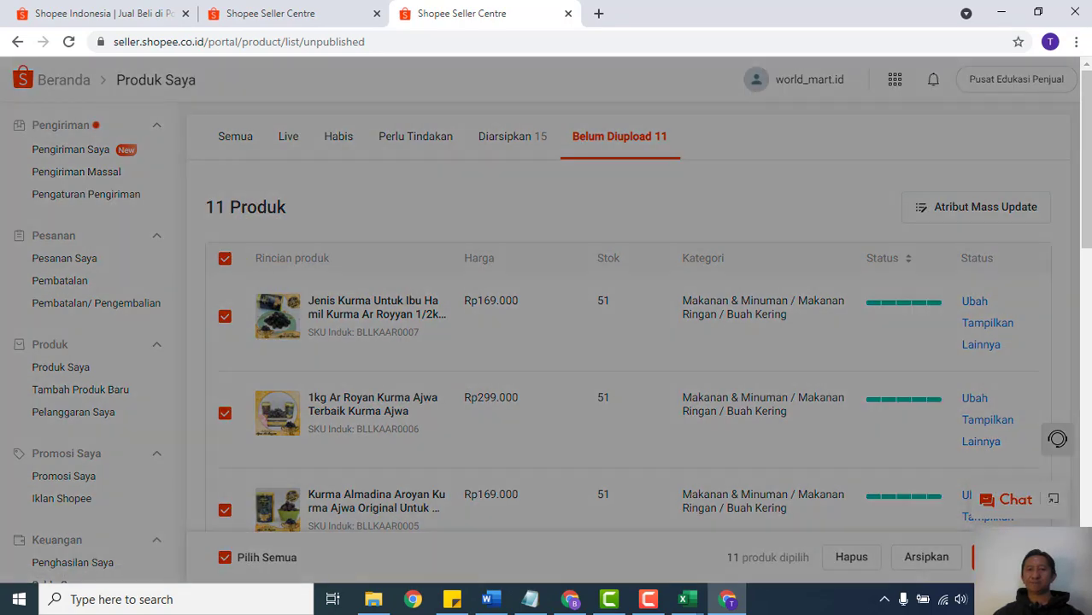
pyautogui.click(641, 362)
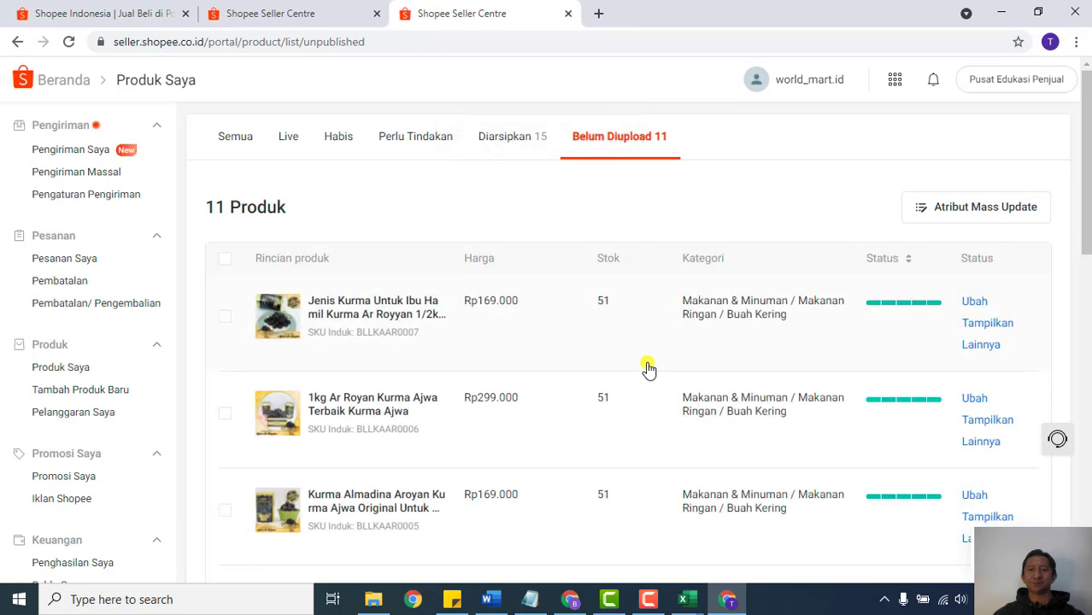
pyautogui.scroll(-1, 650, 374)
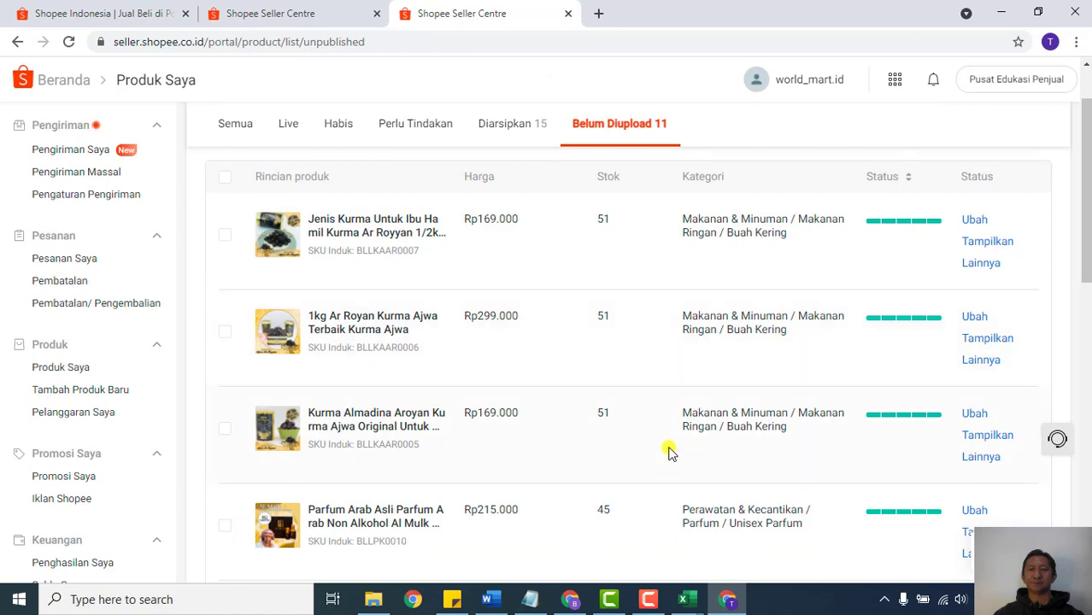
pyautogui.scroll(-4, 669, 442)
pyautogui.scroll(-6, 669, 442)
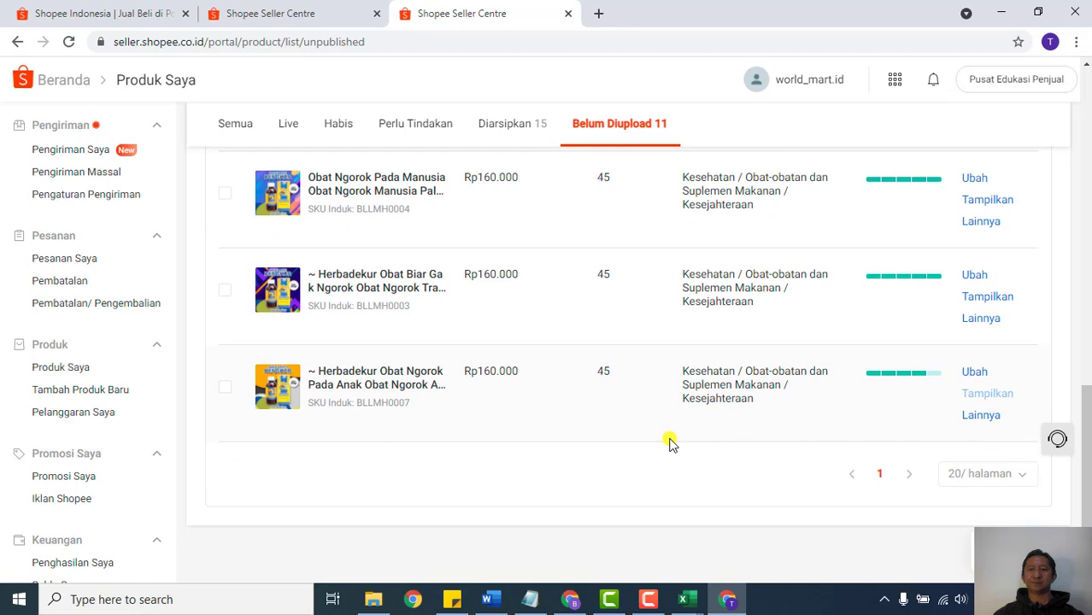
pyautogui.scroll(11, 670, 444)
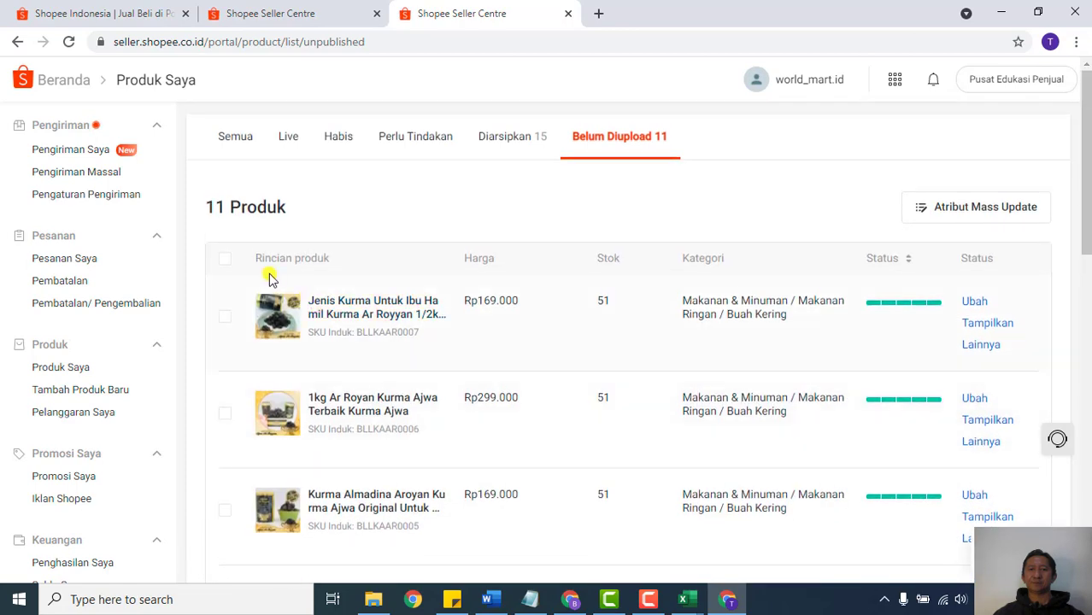
pyautogui.click(225, 260)
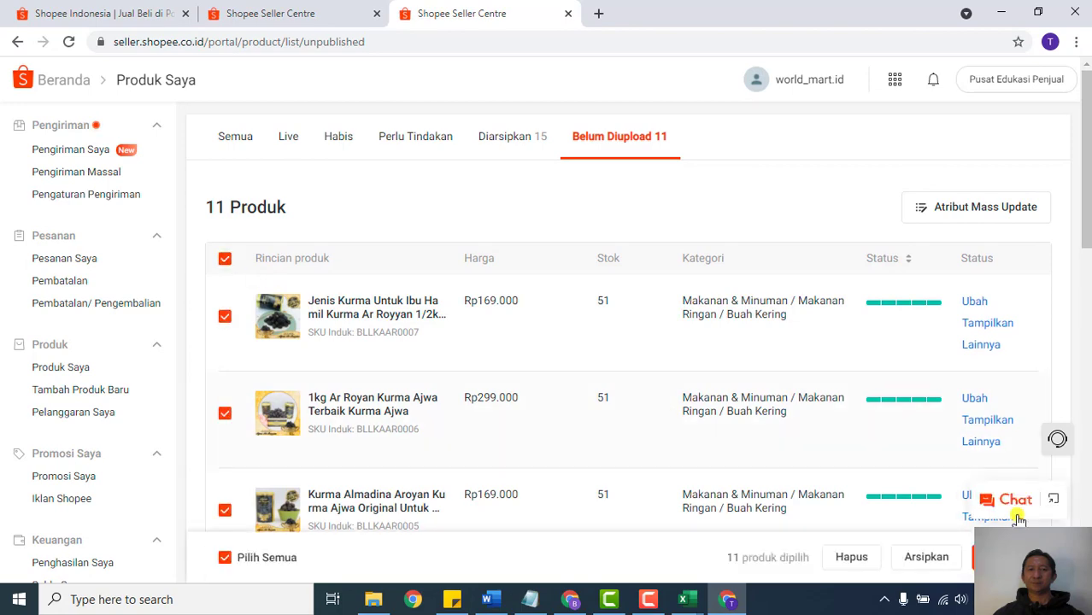
pyautogui.click(991, 558)
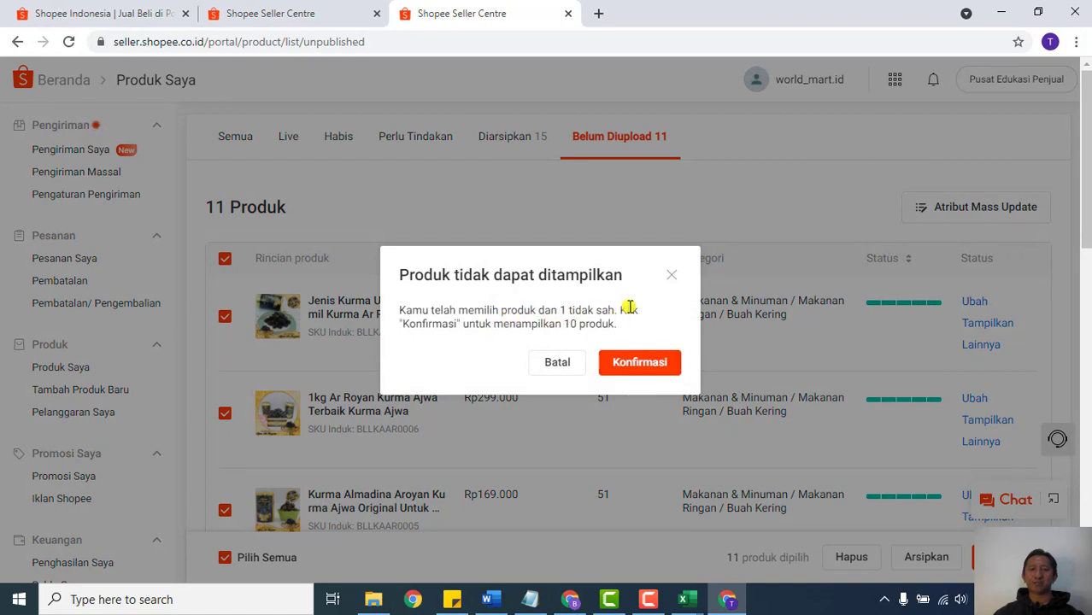
pyautogui.click(654, 370)
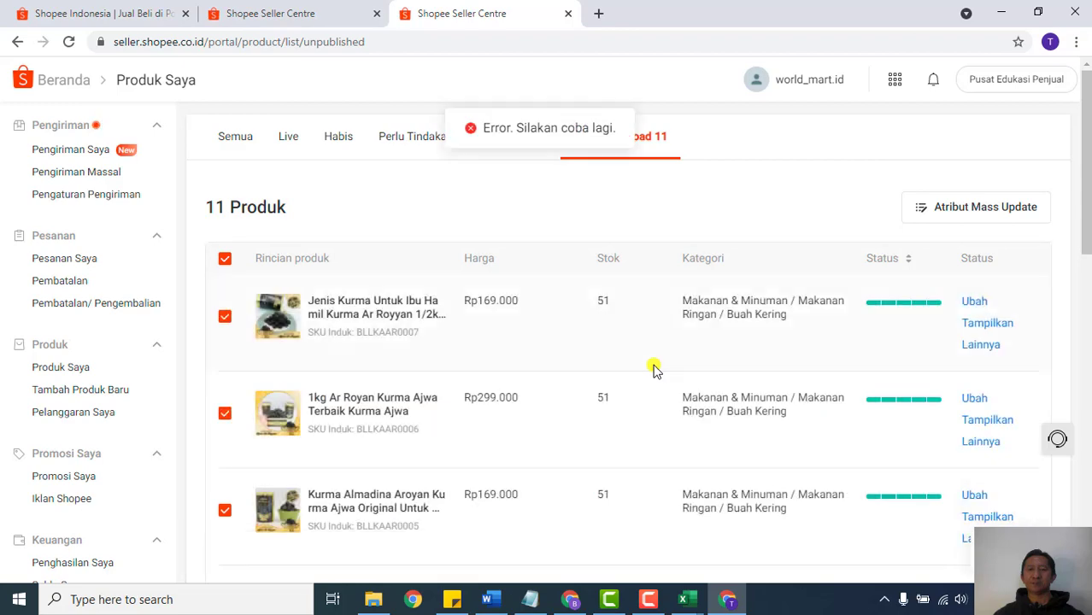
pyautogui.scroll(-1, 654, 370)
pyautogui.scroll(-10, 654, 371)
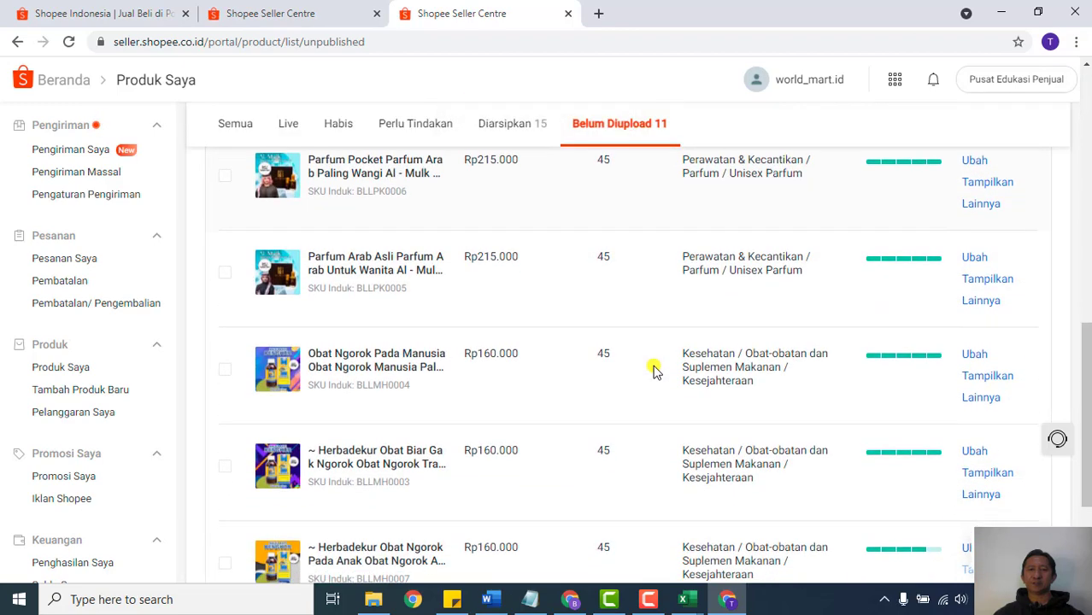
pyautogui.scroll(3, 654, 370)
pyautogui.scroll(6, 654, 371)
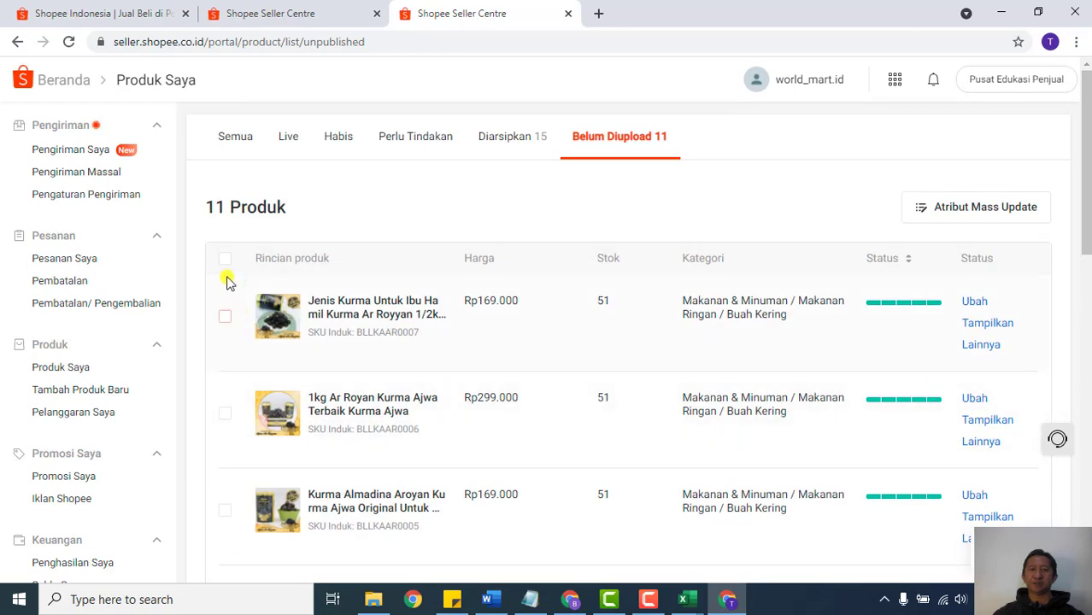
# Delete the Rp100 Teh Herbal listing from Belum Diupload
pyautogui.scroll(-2, 329, 417)
pyautogui.scroll(-2, 328, 416)
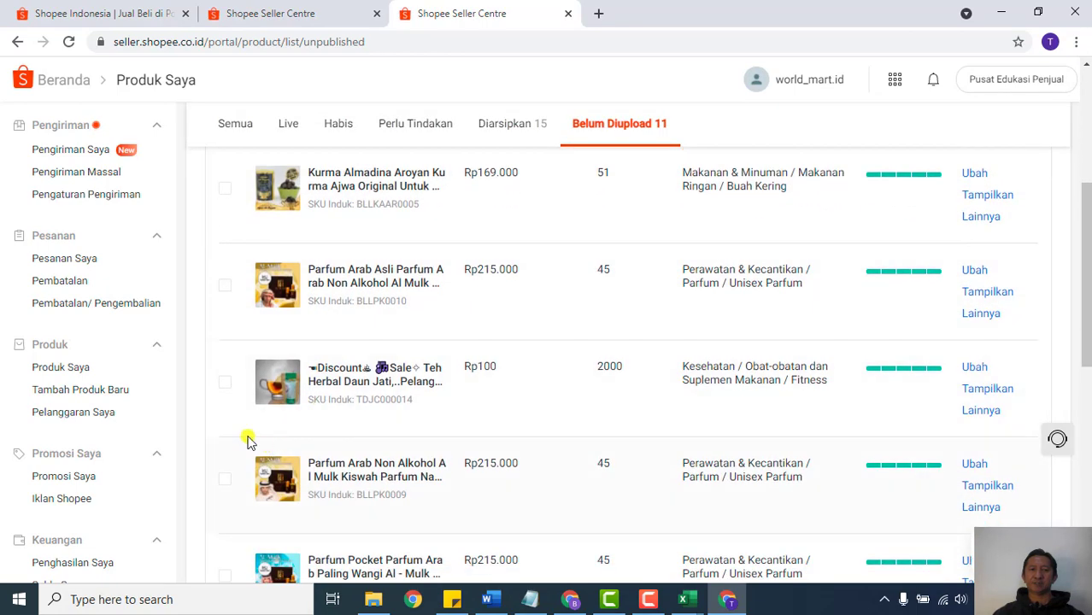
pyautogui.click(227, 385)
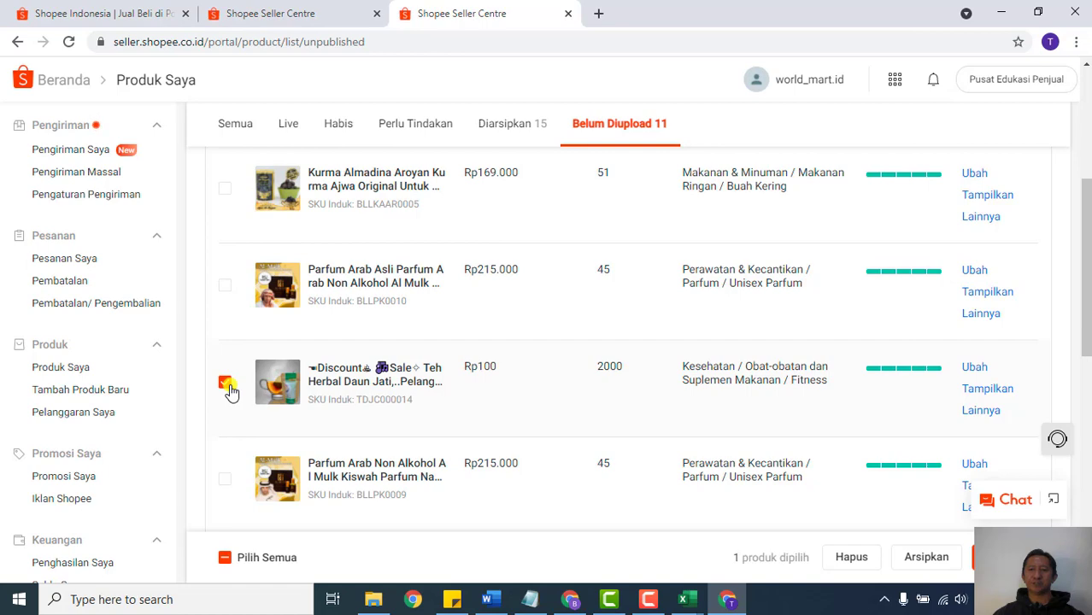
pyautogui.click(853, 557)
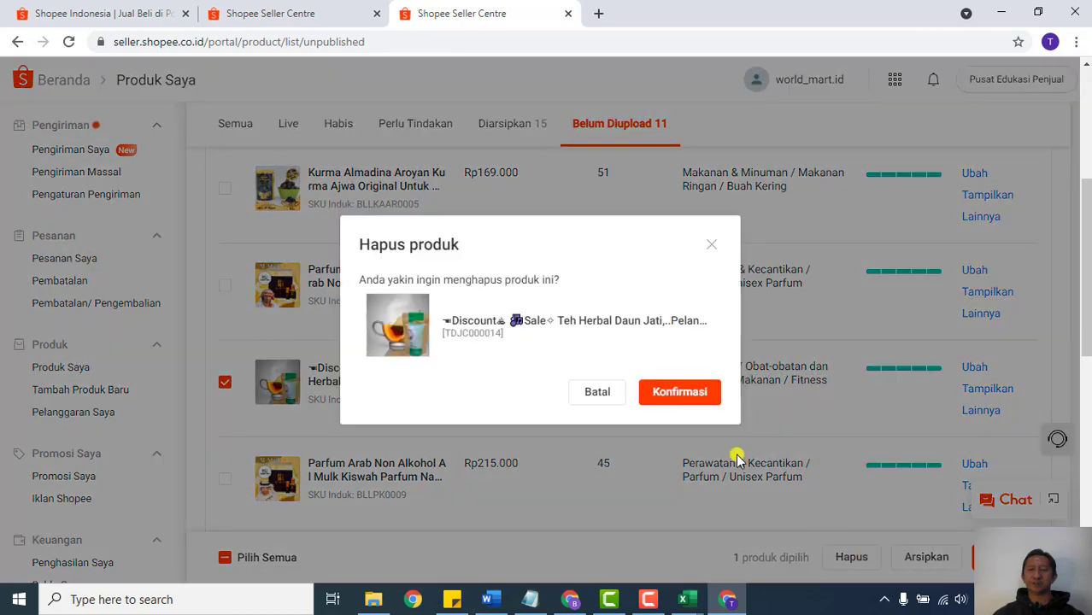
pyautogui.click(704, 397)
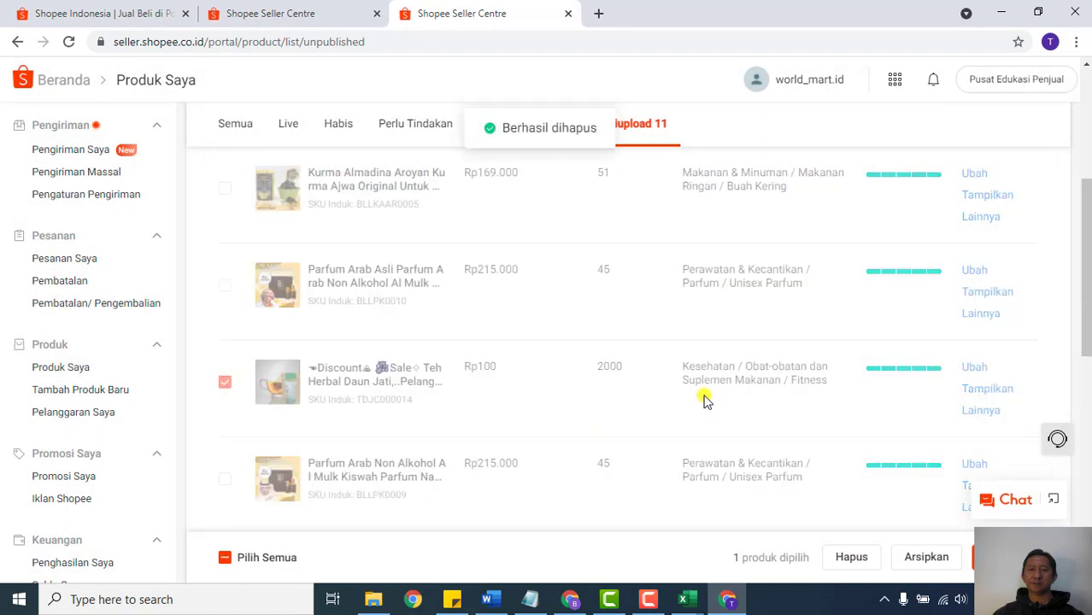
# Select all remaining unpublished products and publish the nine valid ones
pyautogui.scroll(3, 484, 366)
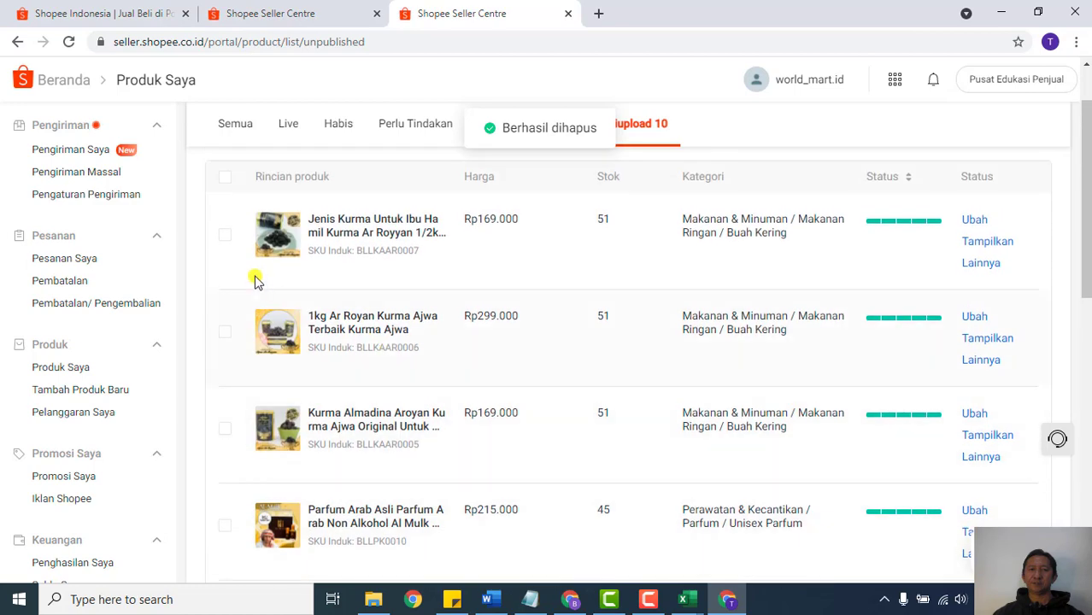
pyautogui.click(224, 178)
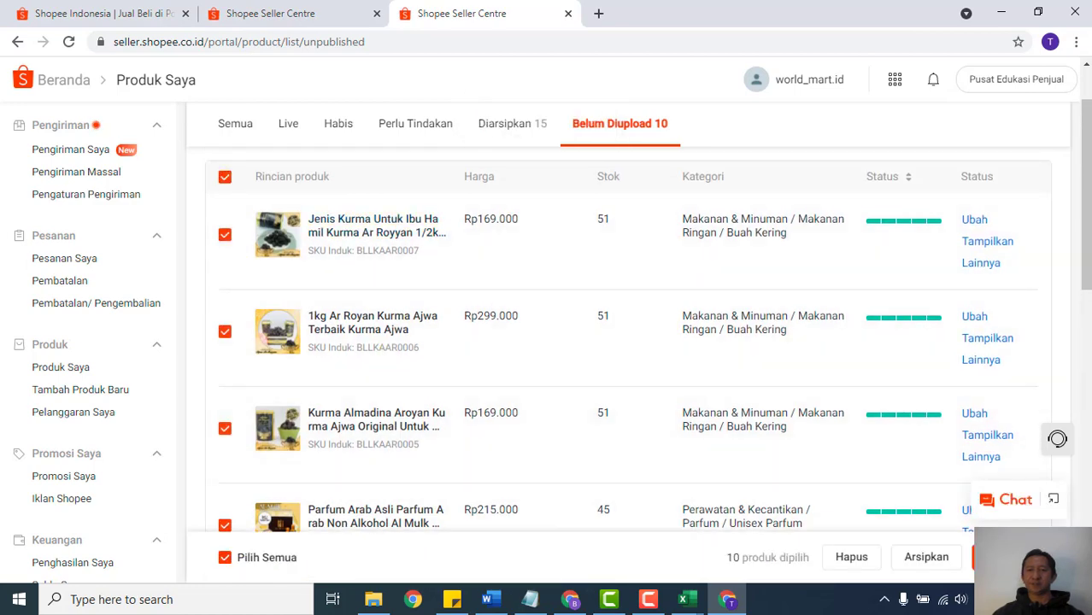
pyautogui.click(983, 557)
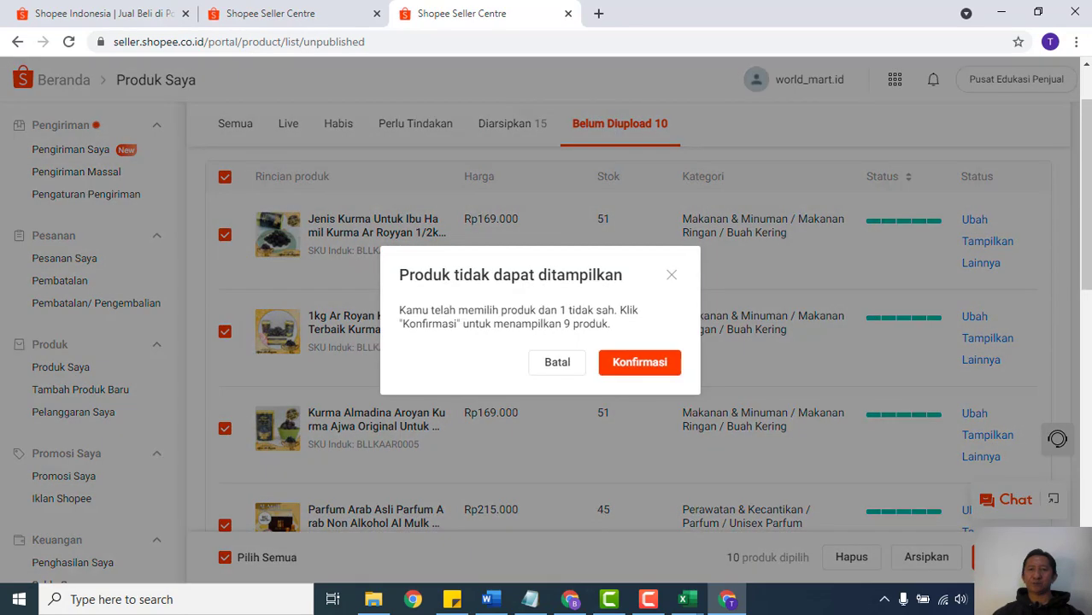
pyautogui.click(638, 364)
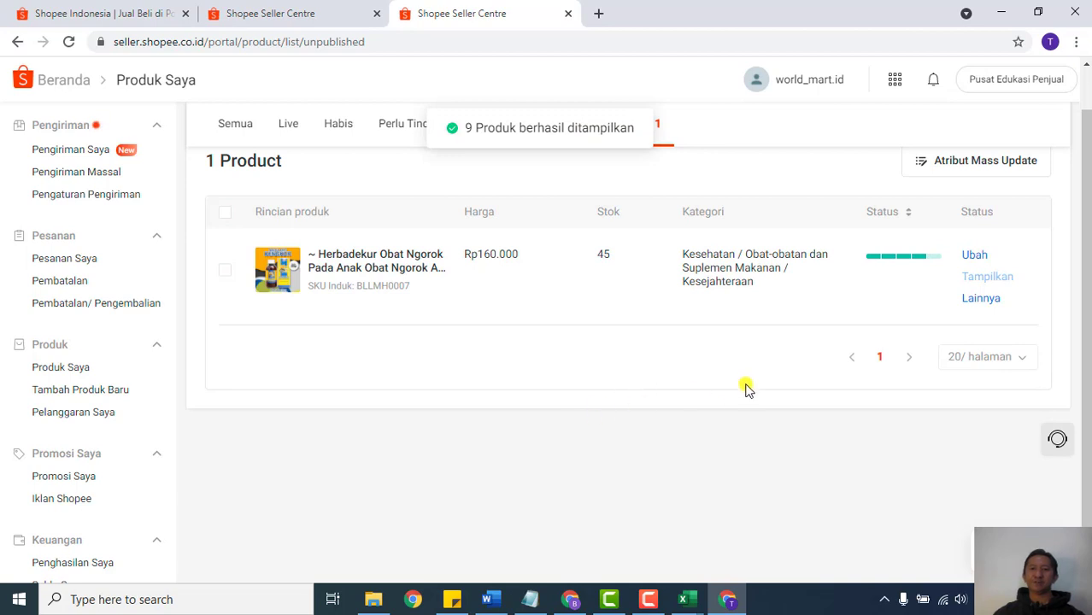
# Open the remaining Herbadekur product and set its brand to Tidak Ada Merek
pyautogui.click(976, 256)
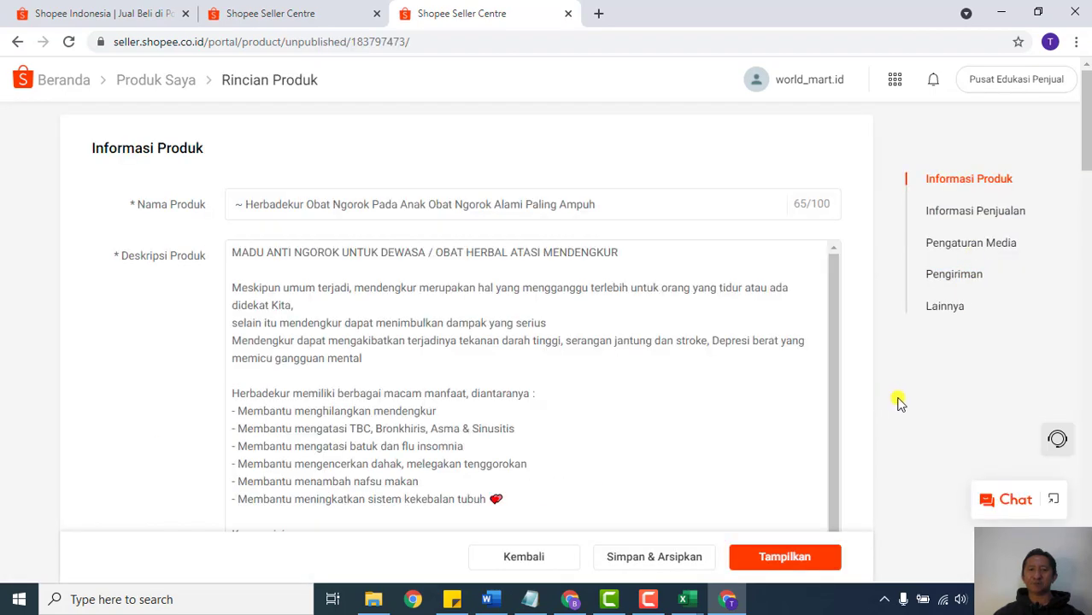
pyautogui.scroll(-5, 899, 403)
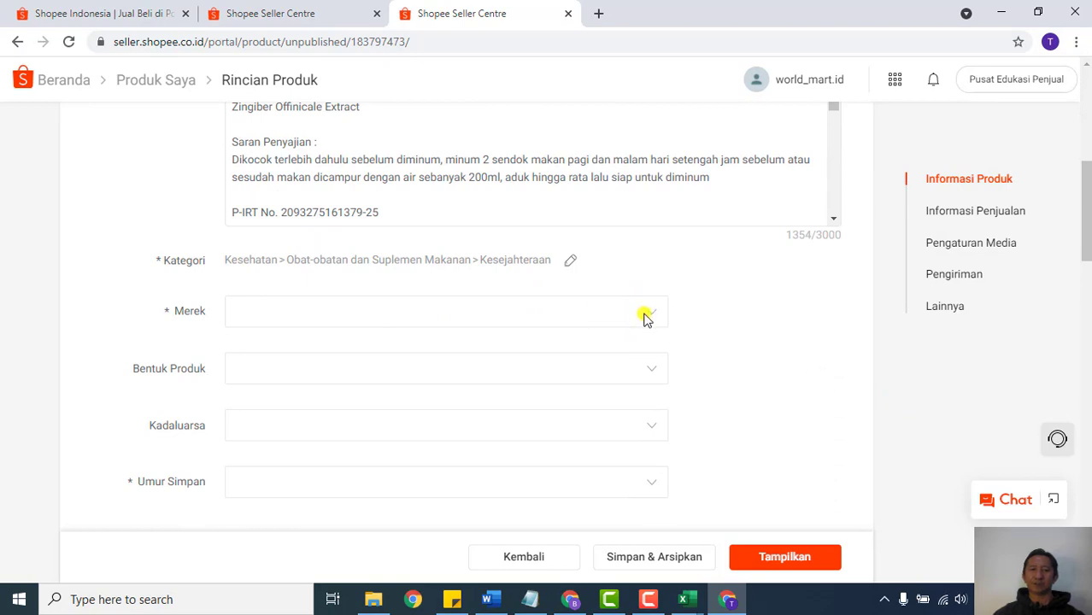
pyautogui.scroll(-1, 704, 334)
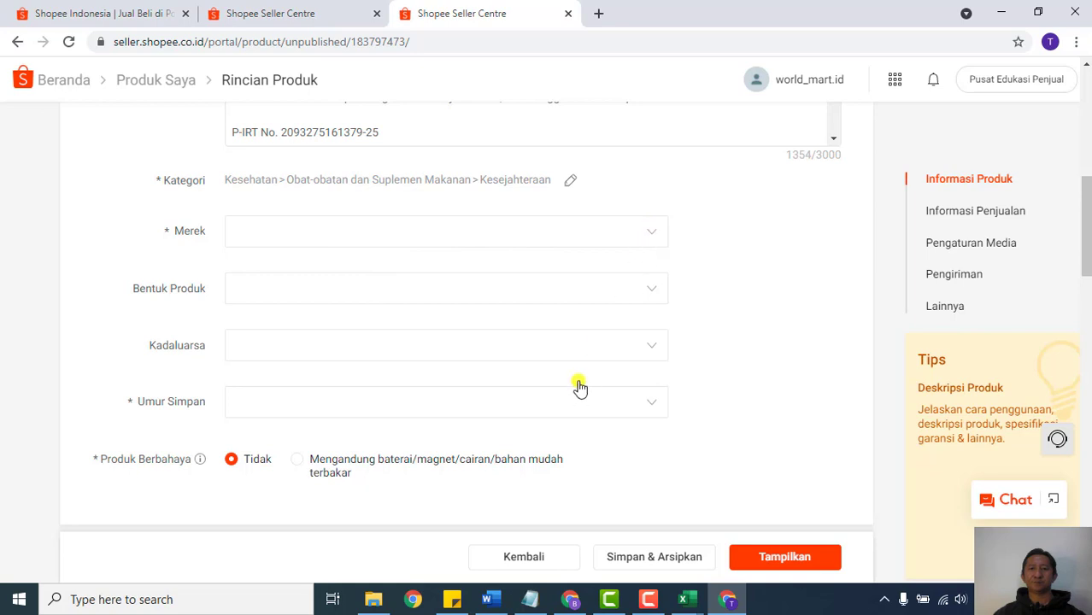
pyautogui.click(662, 242)
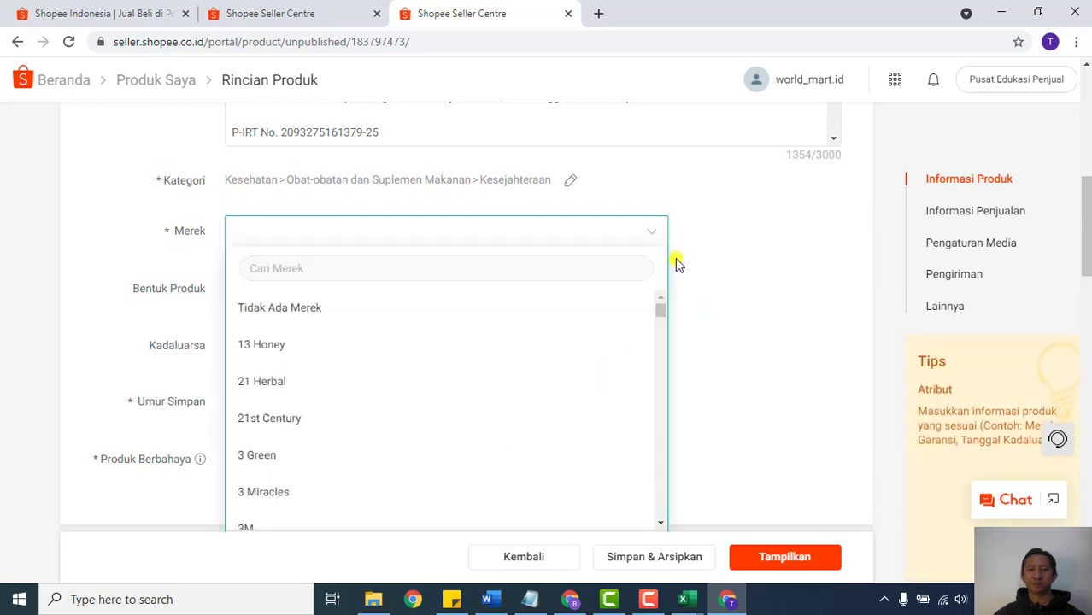
pyautogui.click(318, 313)
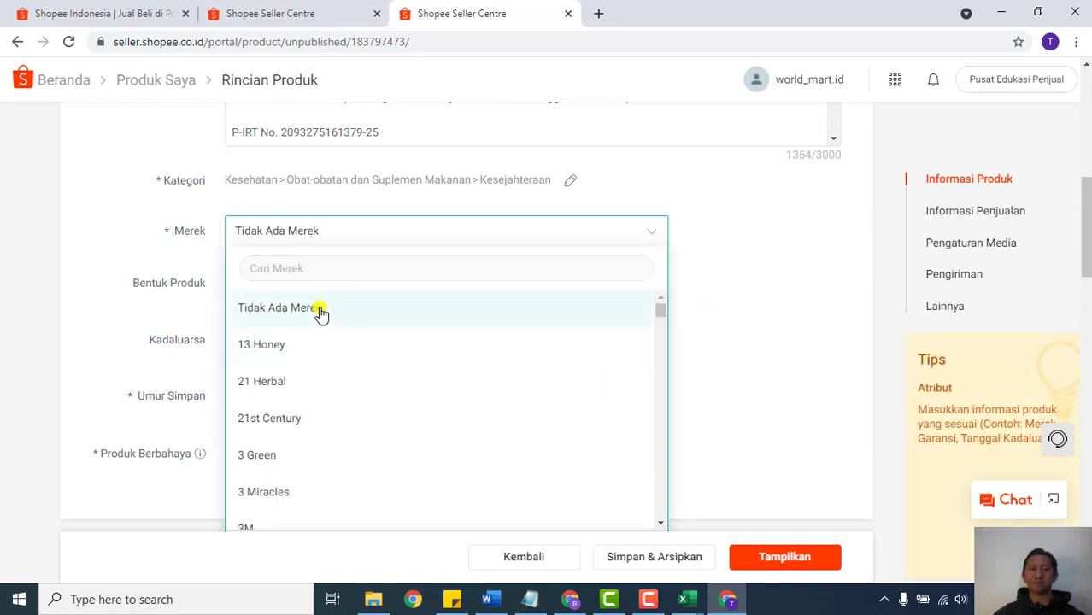
pyautogui.click(171, 396)
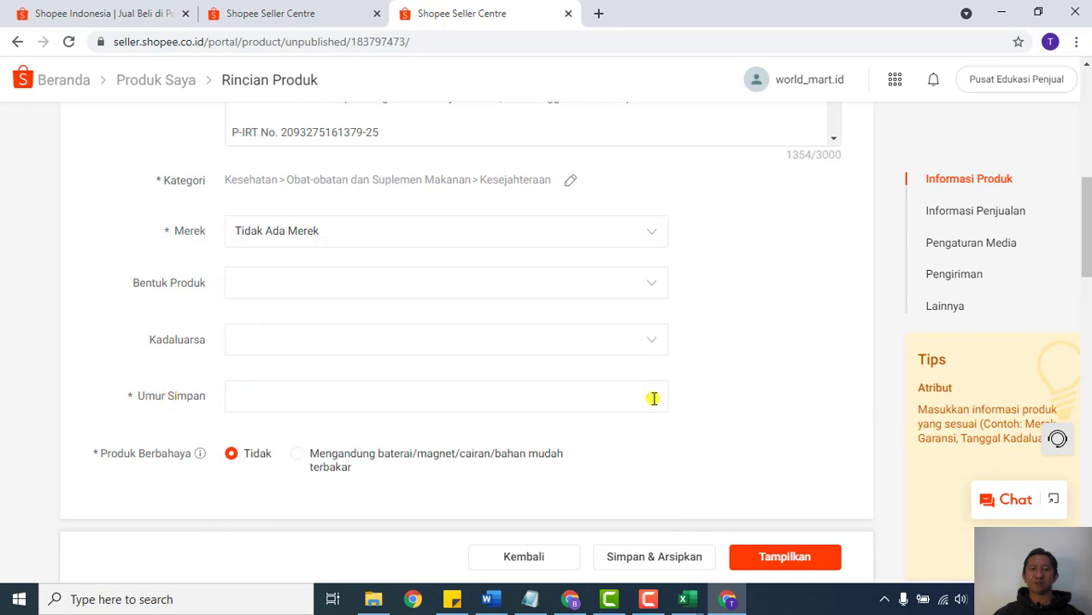
# Set Umur Simpan to 12 Bulan and publish the listing
pyautogui.click(651, 402)
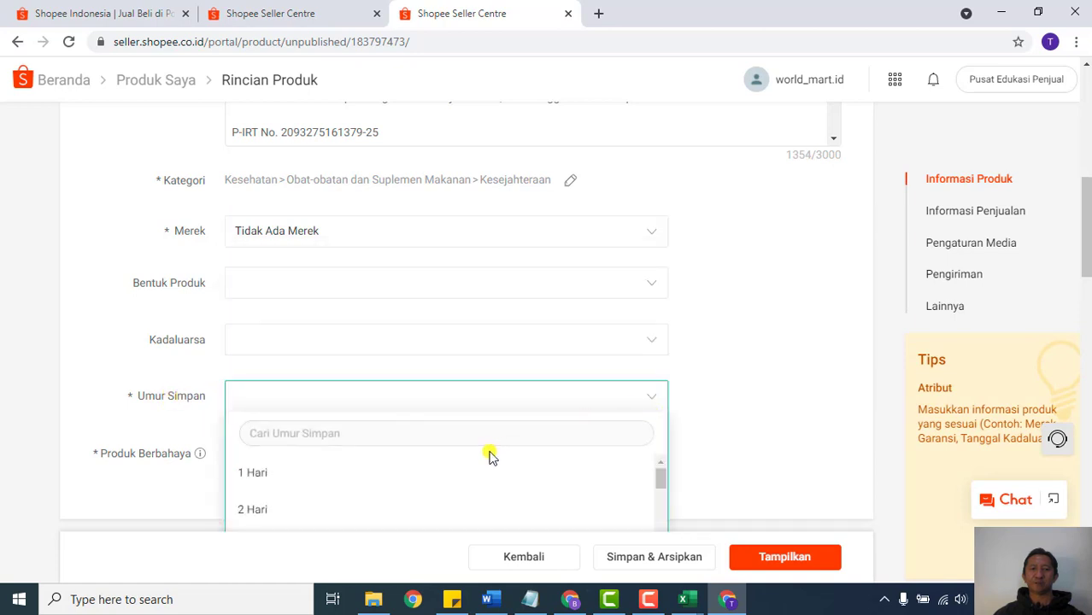
pyautogui.scroll(-1, 427, 428)
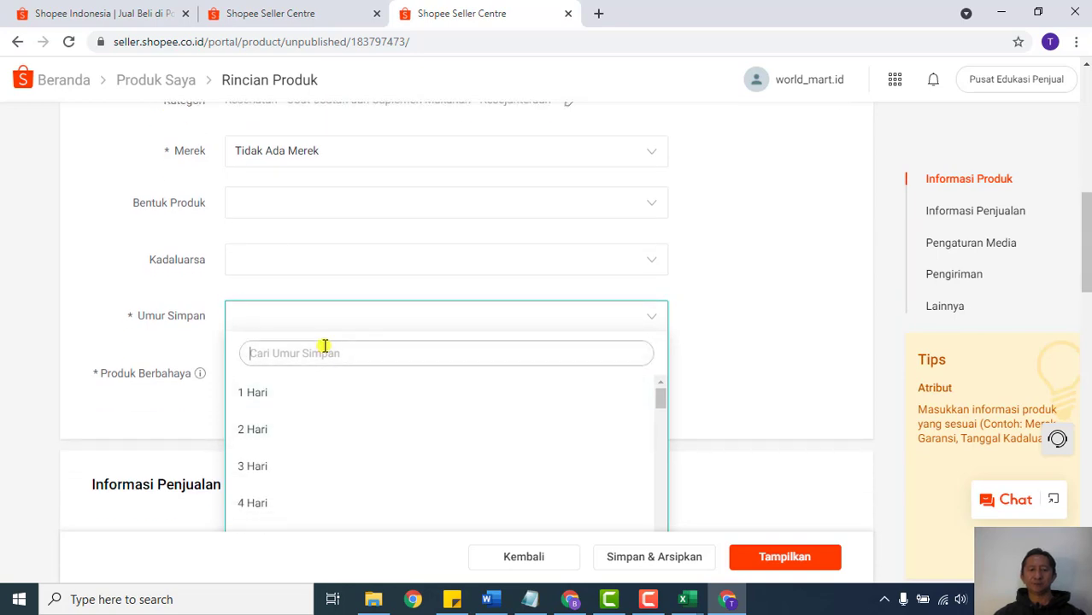
pyautogui.write('12')
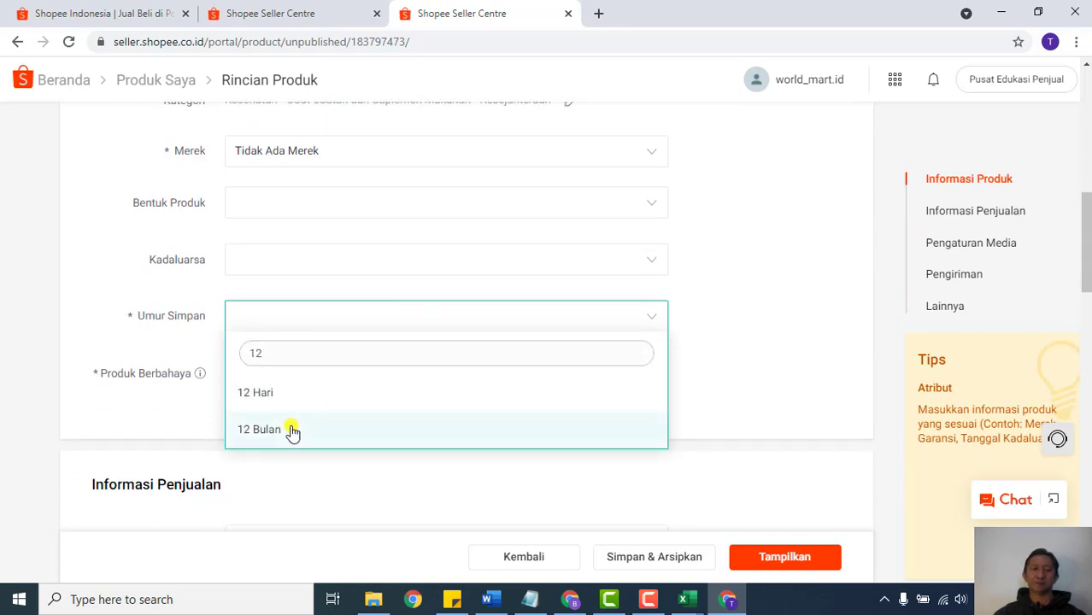
pyautogui.click(292, 431)
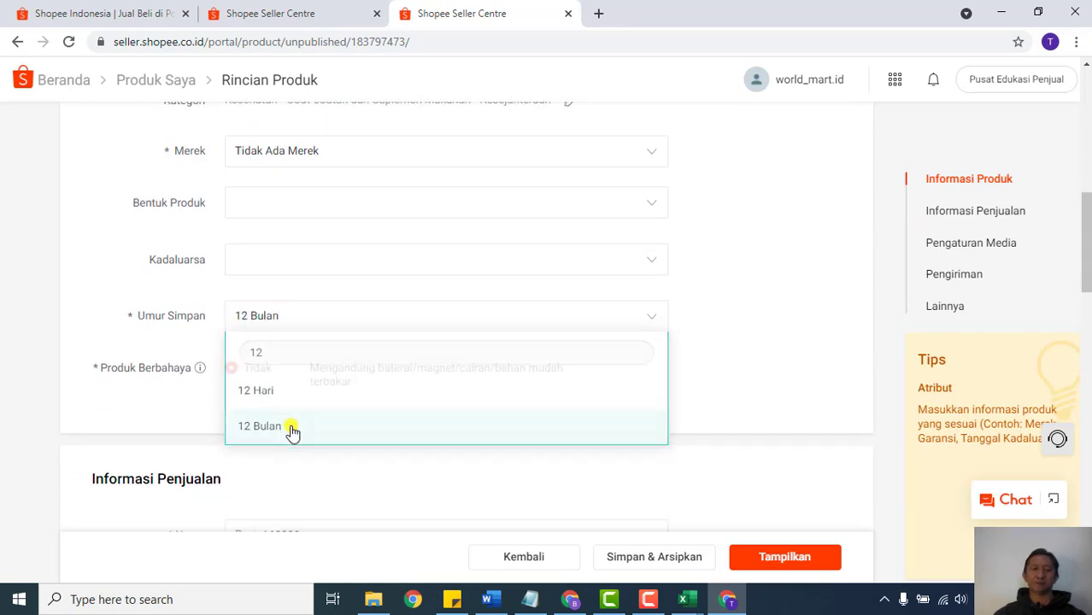
pyautogui.click(787, 561)
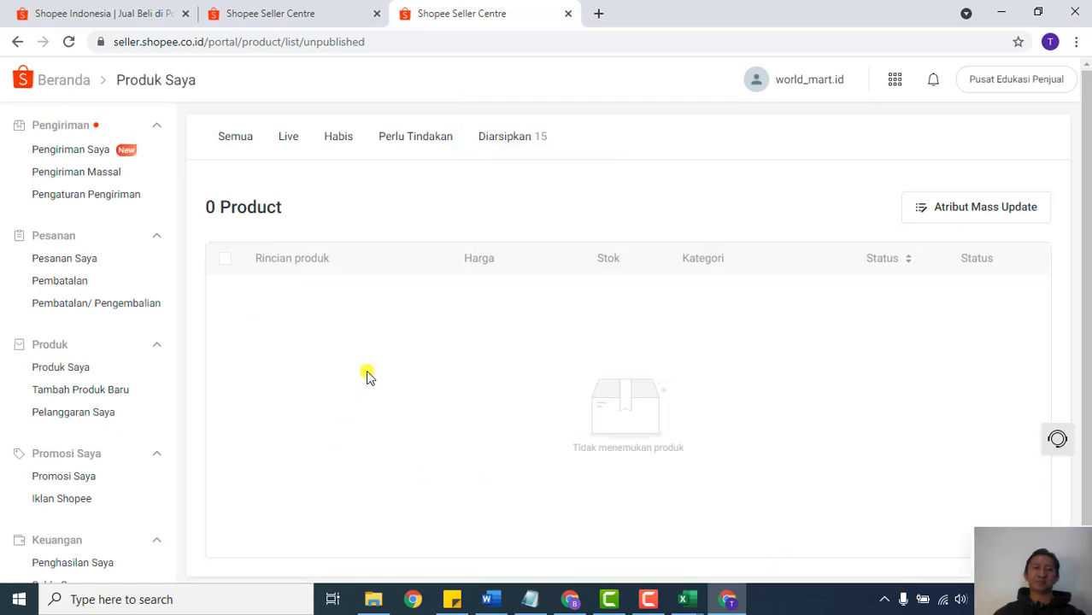
# Show the Live tab and scroll through the 83 published products
pyautogui.click(295, 143)
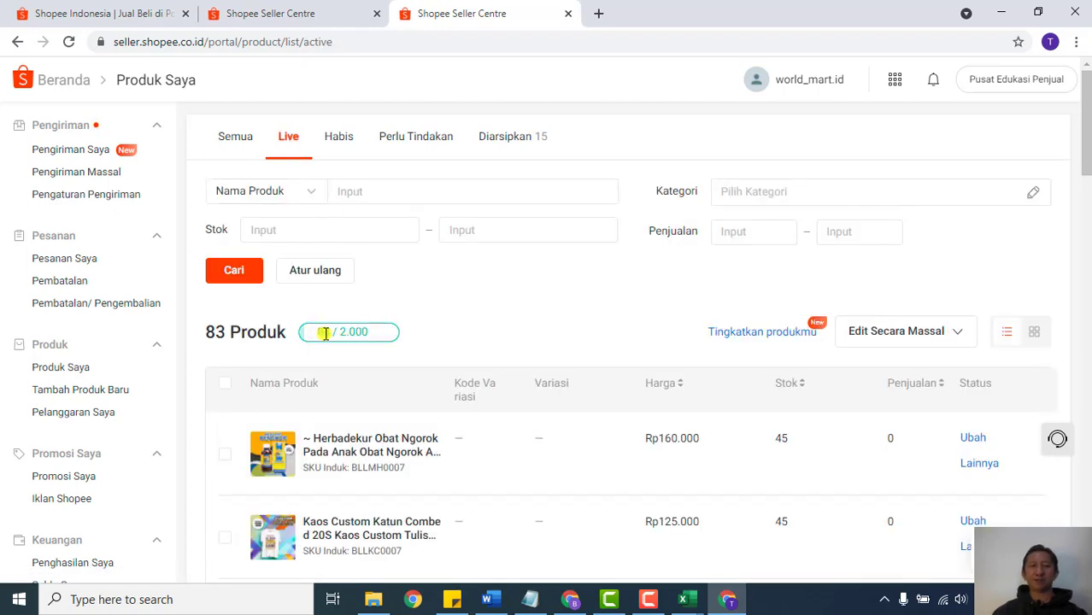
pyautogui.scroll(-5, 359, 343)
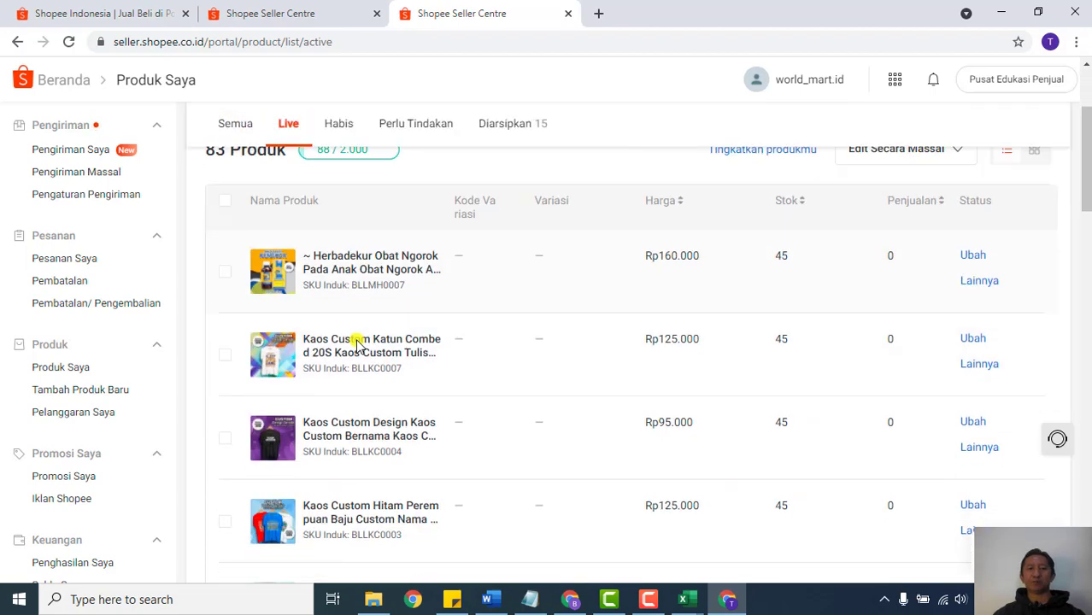
pyautogui.scroll(-15, 357, 344)
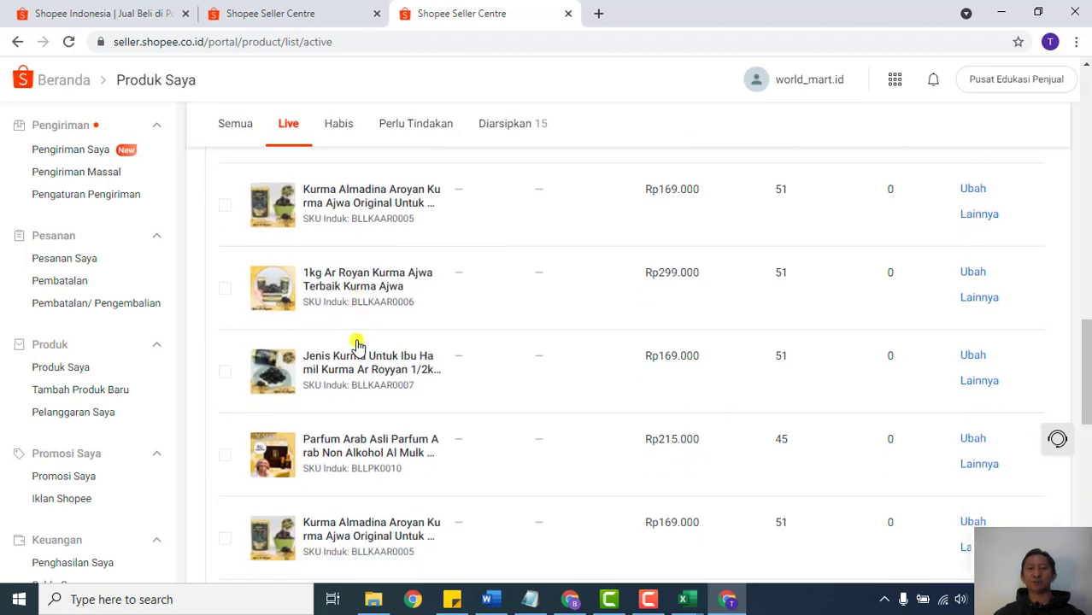
pyautogui.scroll(-5, 355, 357)
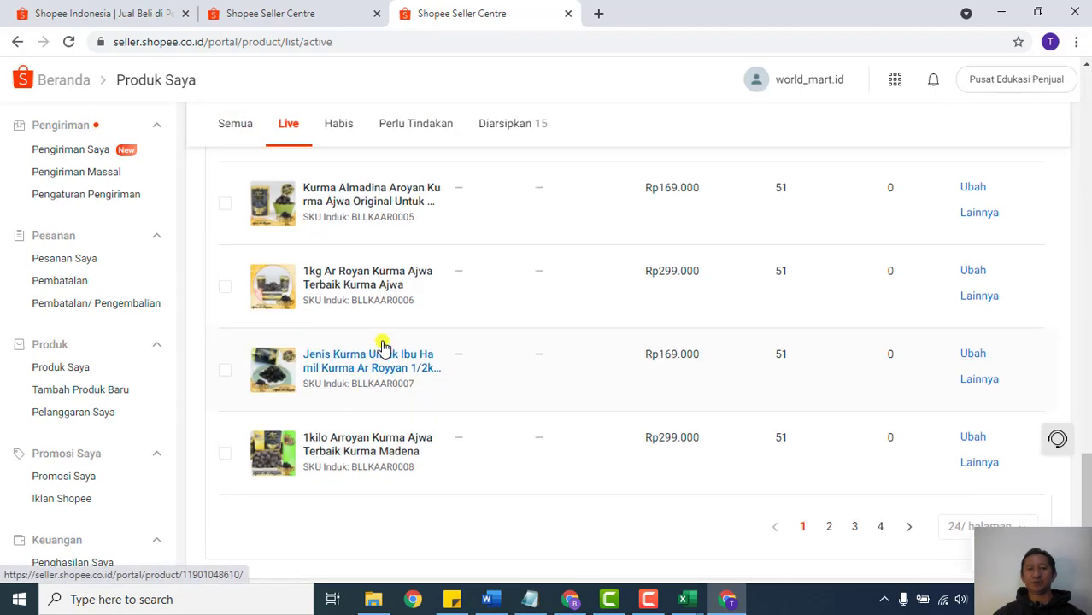
pyautogui.scroll(-5, 391, 339)
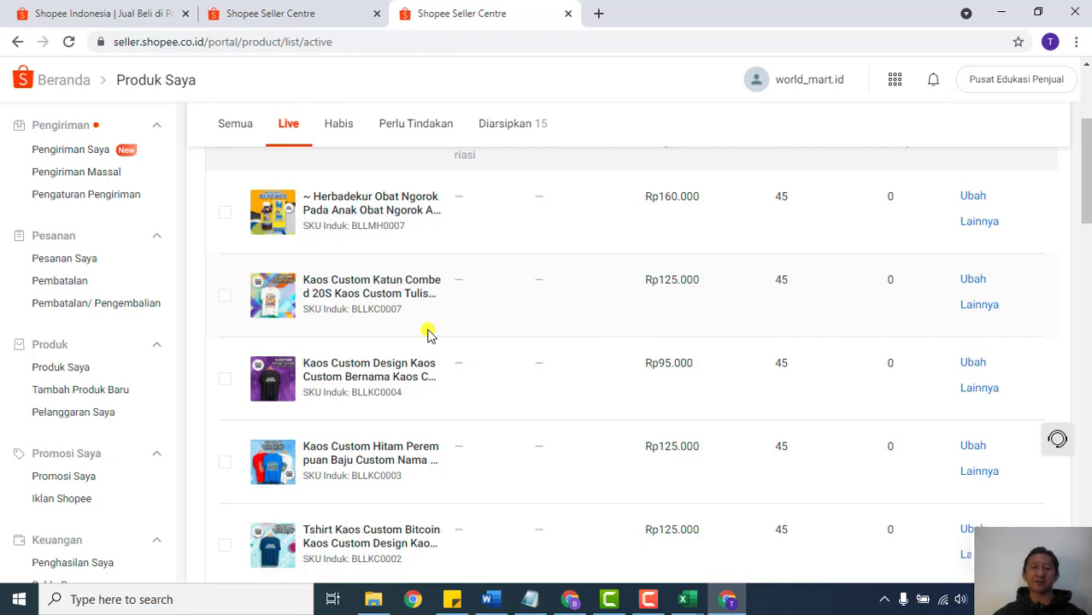
# Load bukalapak.com in a new browser tab
pyautogui.click(570, 599)
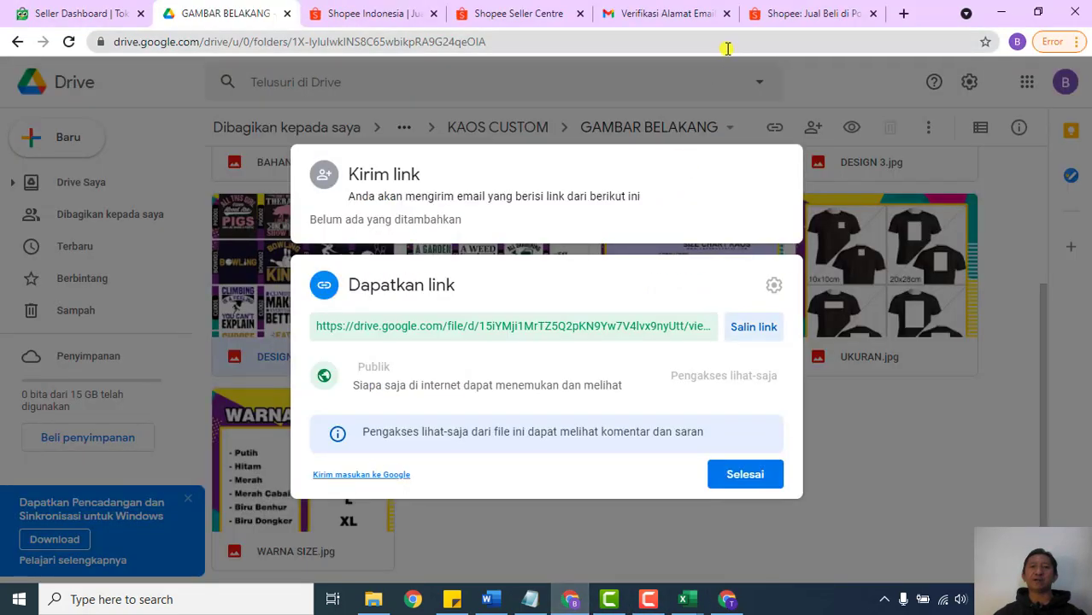
pyautogui.click(903, 13)
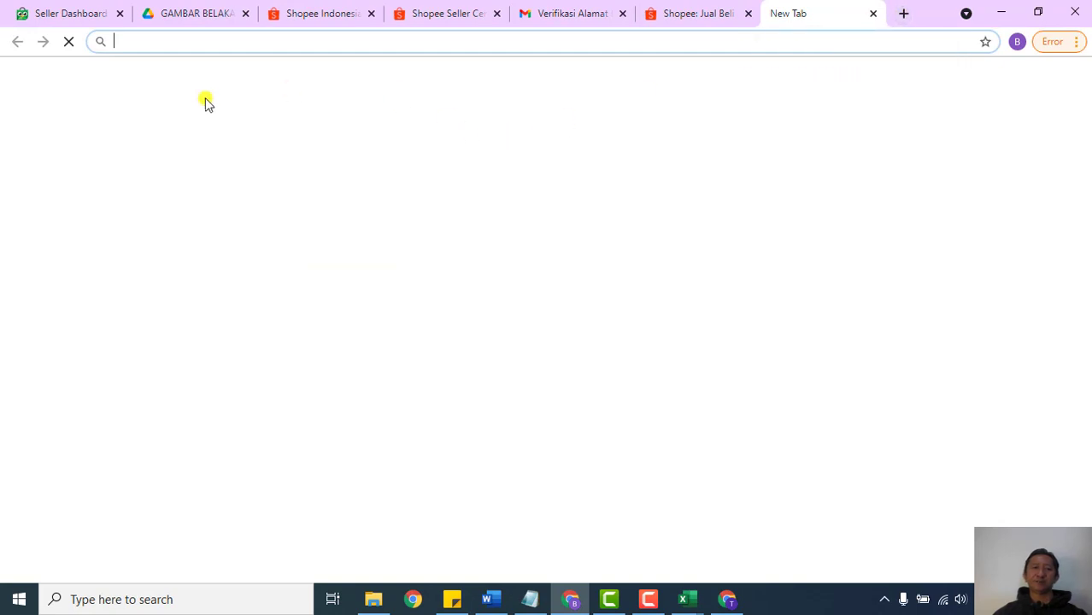
pyautogui.write('bukalapak')
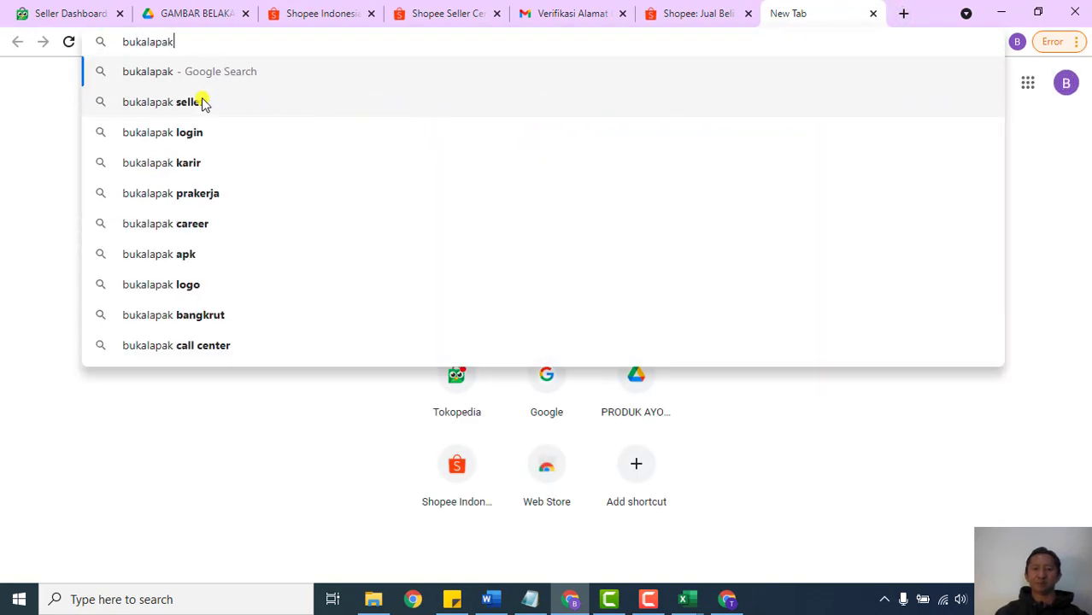
pyautogui.write('.com')
pyautogui.press('Return')
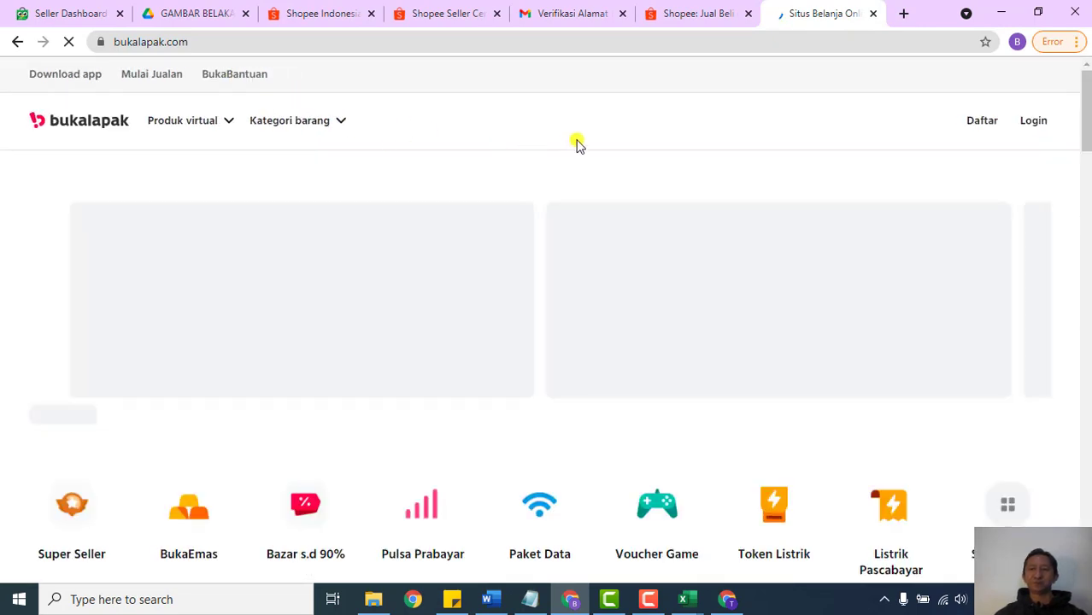
# Register with the email address, have the secret code sent, then go to Gmail
pyautogui.click(980, 121)
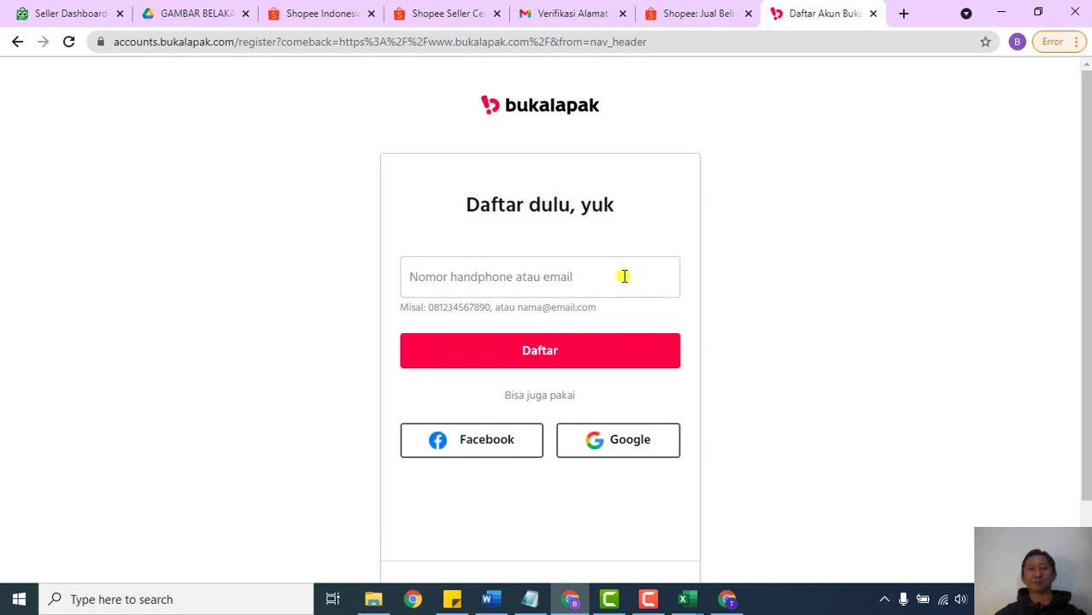
pyautogui.click(624, 275)
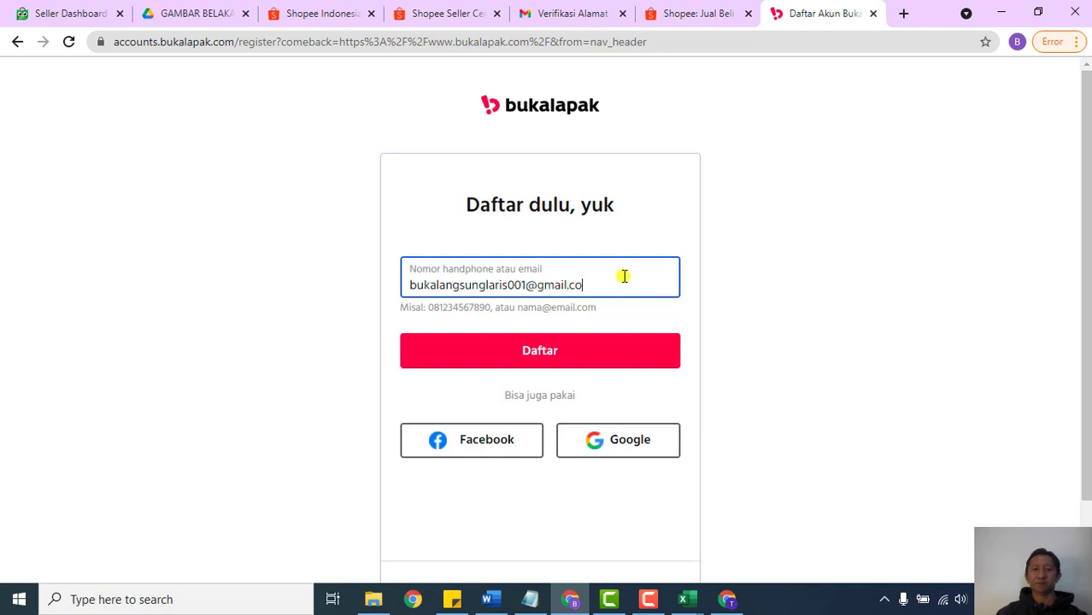
pyautogui.click(575, 356)
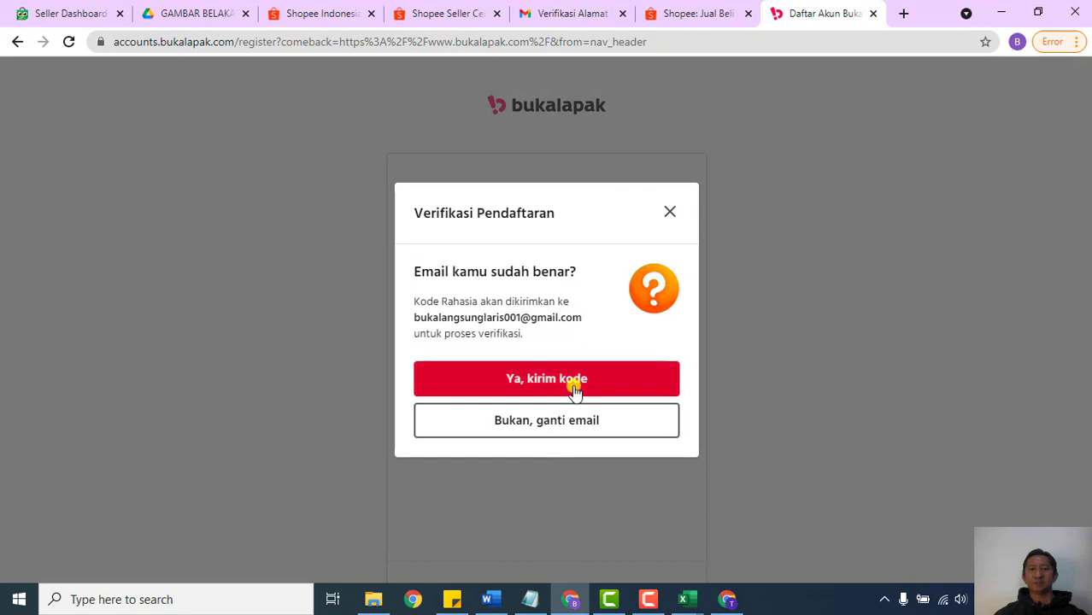
pyautogui.click(575, 389)
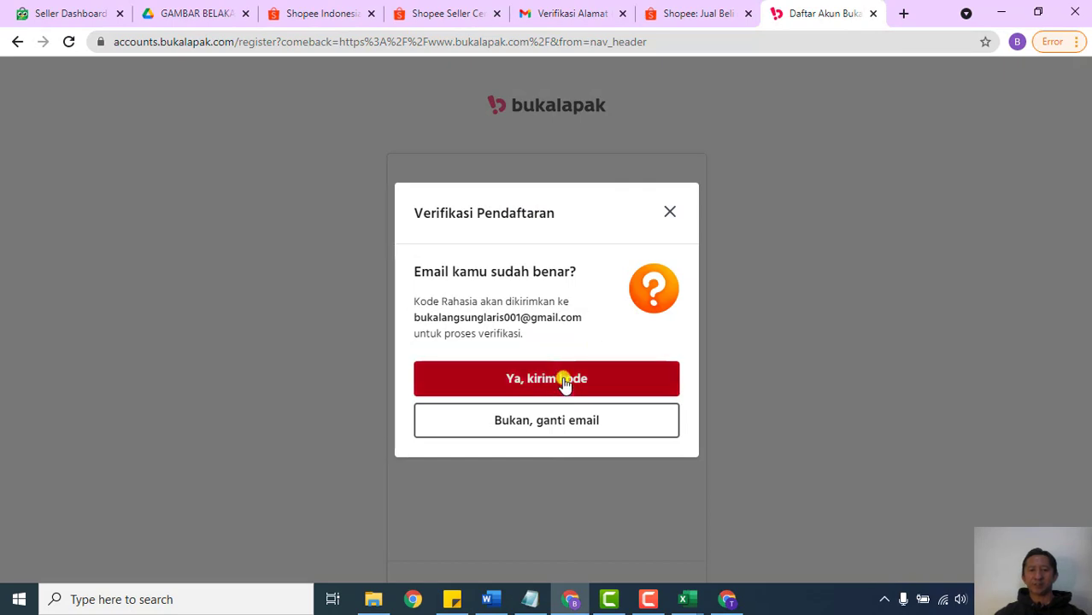
pyautogui.click(548, 371)
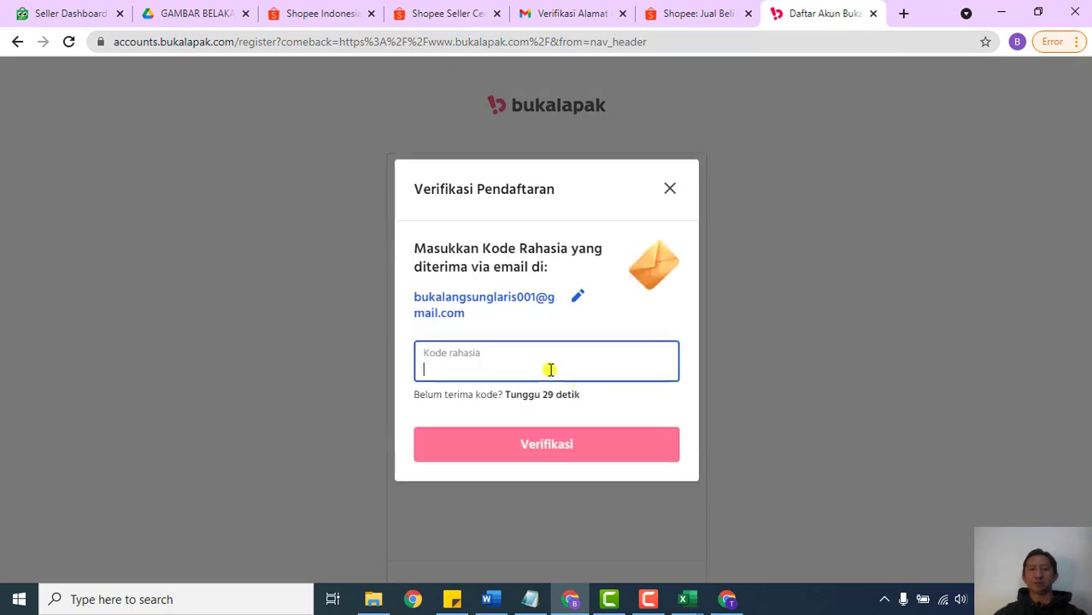
pyautogui.click(575, 13)
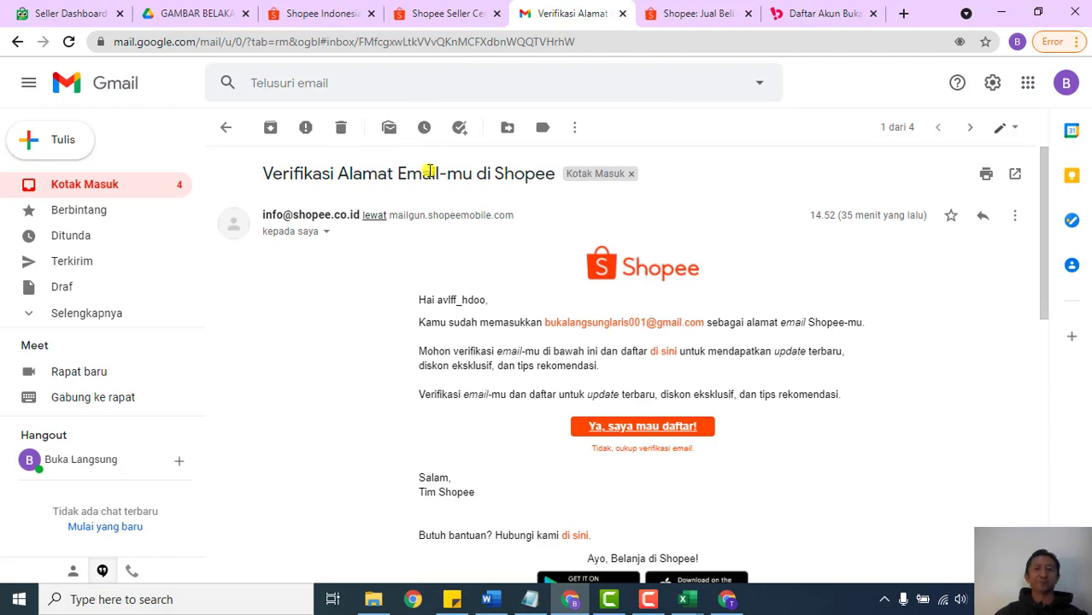
# Open the Bukalapak 'Kode Rahasia' email in the Gmail inbox
pyautogui.click(101, 195)
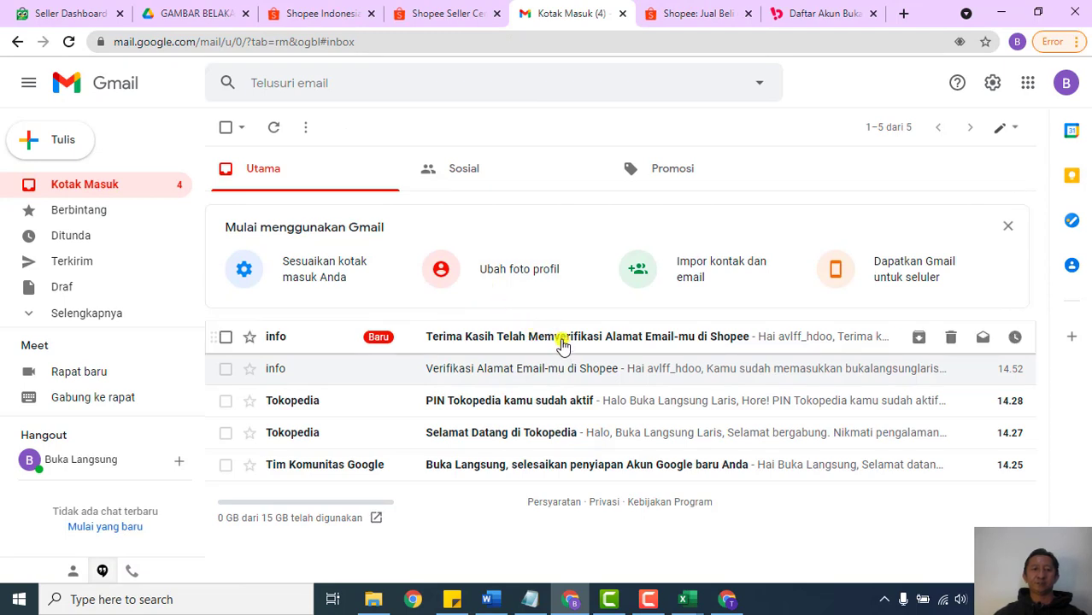
pyautogui.click(487, 337)
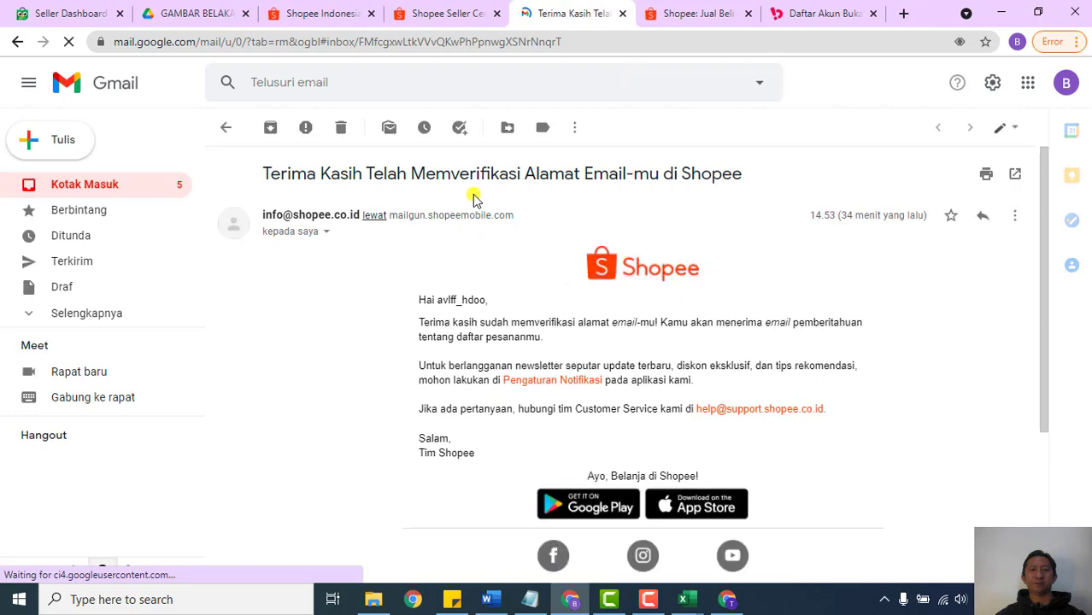
pyautogui.click(97, 185)
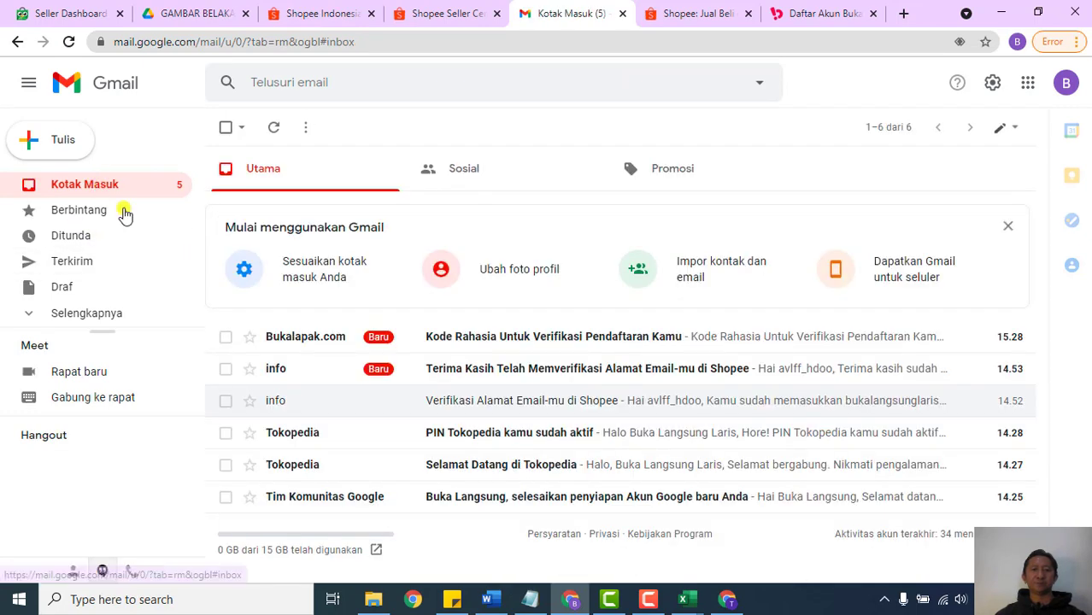
pyautogui.click(546, 339)
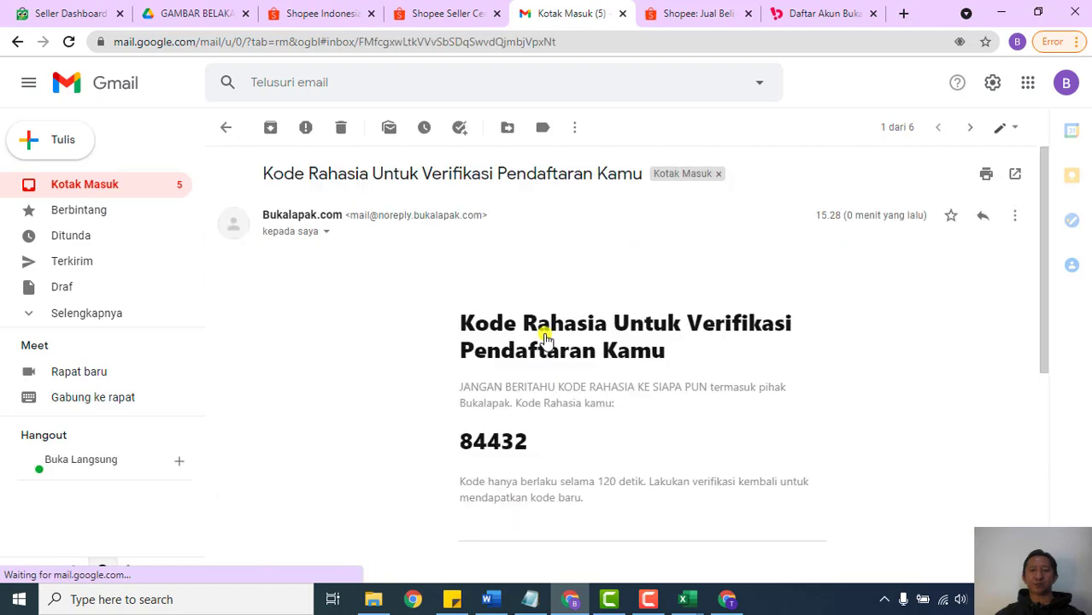
# Copy the secret code and paste it into Bukalapak's code field
pyautogui.moveTo(530, 460); pyautogui.dragTo(458, 456)
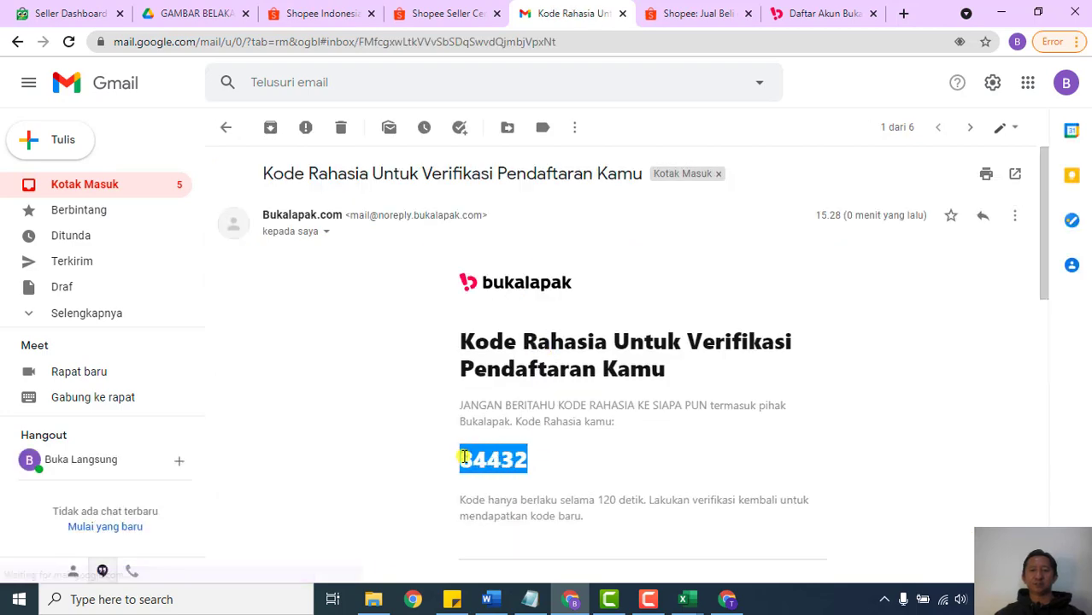
pyautogui.rightClick(480, 465)
pyautogui.click(518, 482)
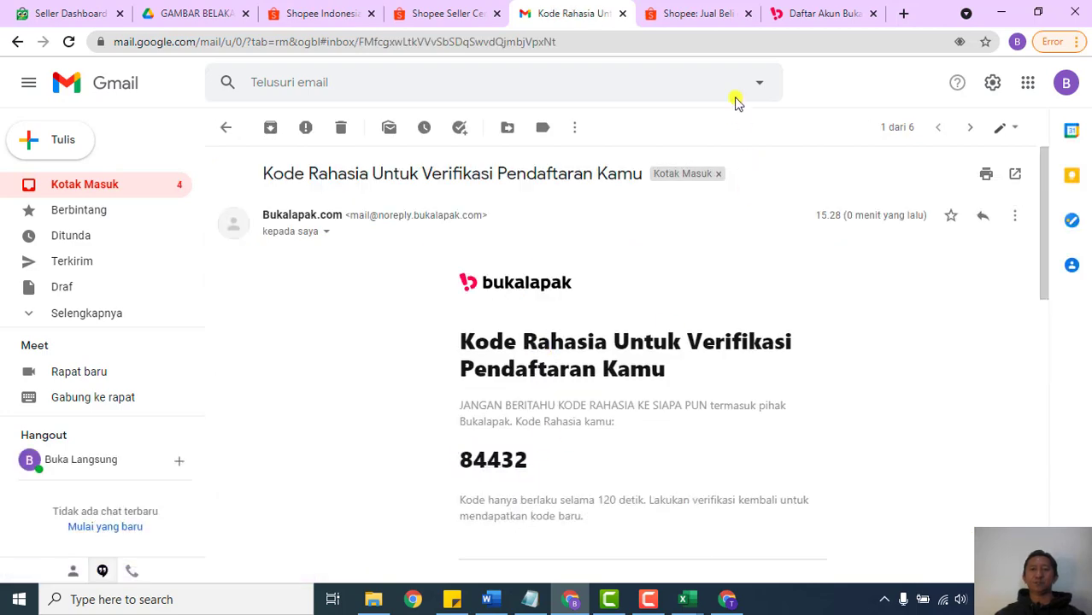
pyautogui.moveTo(530, 459)
pyautogui.mouseDown()
pyautogui.moveTo(463, 464)
pyautogui.moveTo(538, 465)
pyautogui.mouseUp()
pyautogui.click(462, 463)
pyautogui.rightClick(463, 466)
pyautogui.click(446, 469)
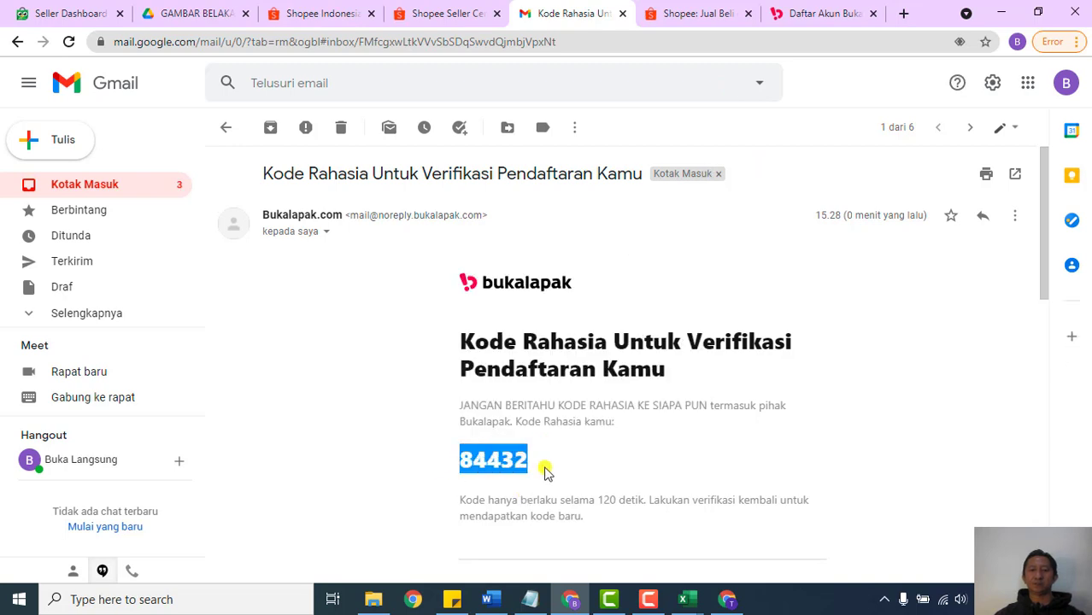
pyautogui.rightClick(516, 462)
pyautogui.click(544, 472)
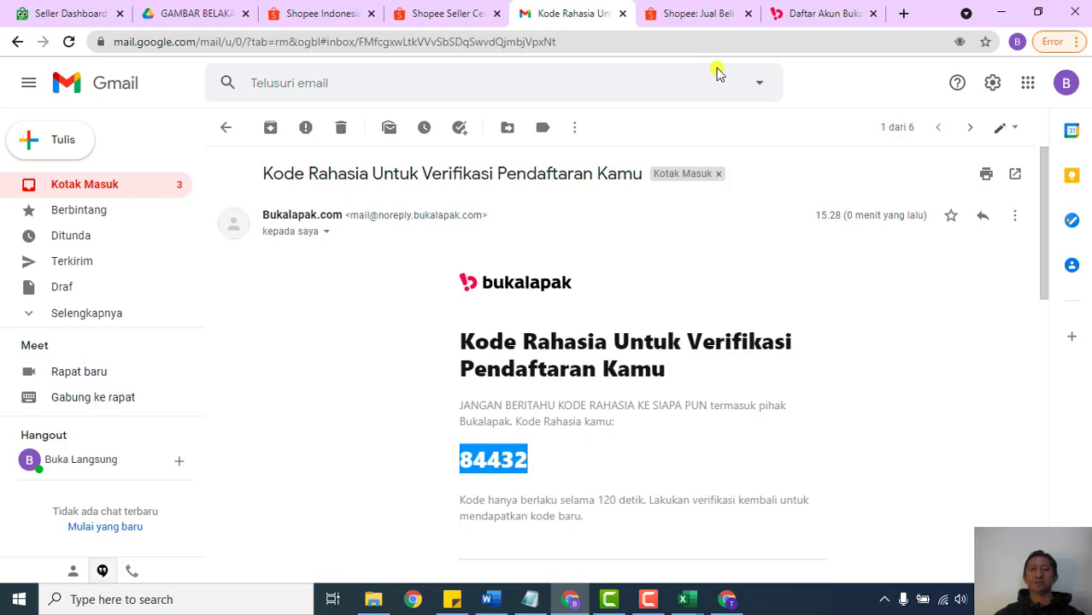
pyautogui.click(812, 13)
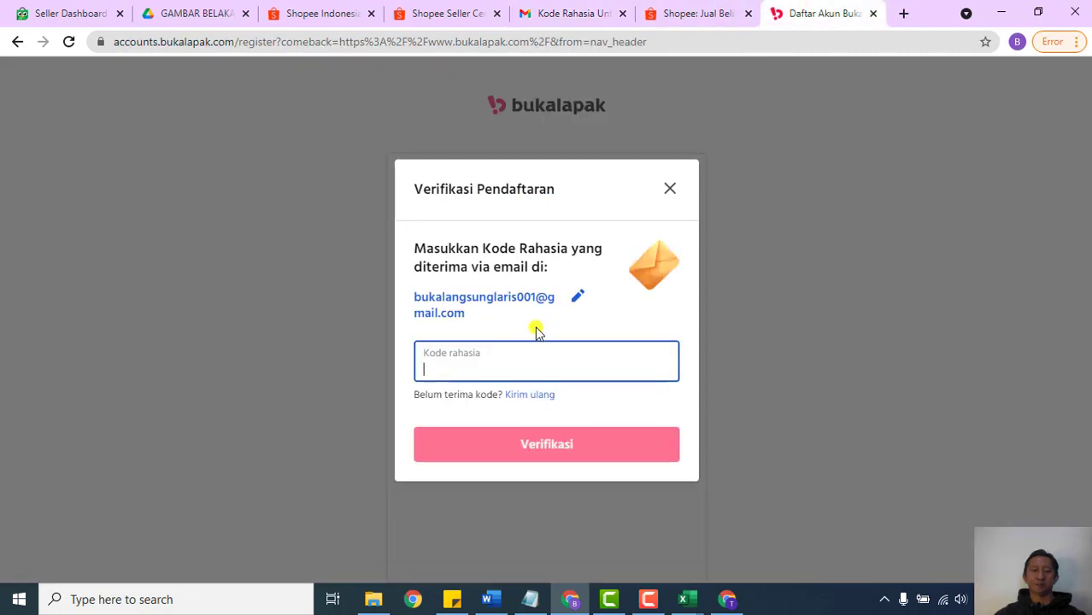
pyautogui.hotkey('ctrl', 'v')
# Submit the code, enter the full name and a password, save, and let Chrome store the login
pyautogui.click(560, 447)
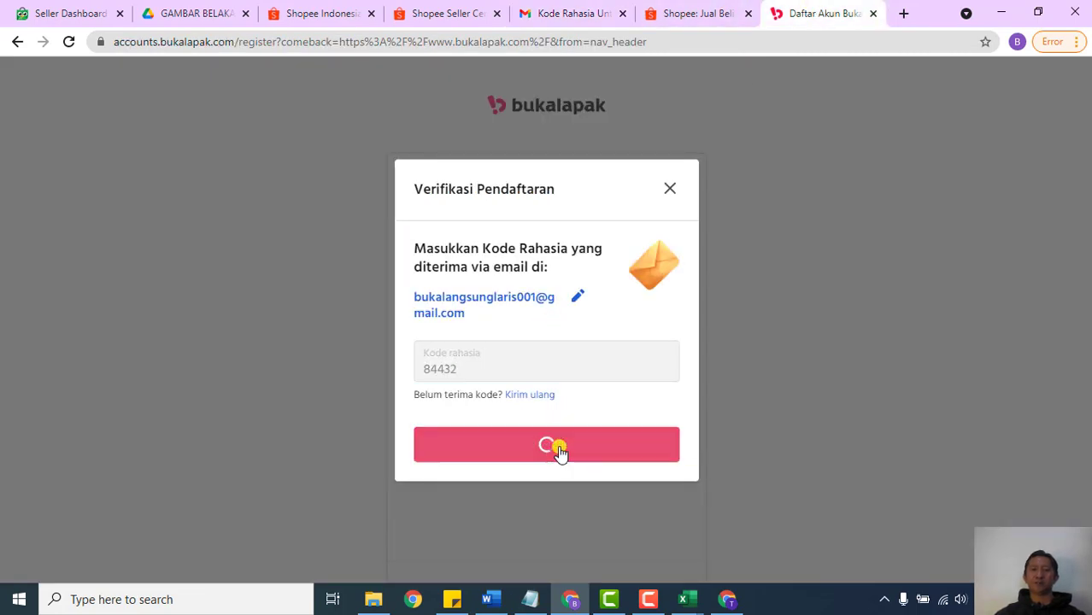
pyautogui.click(455, 300)
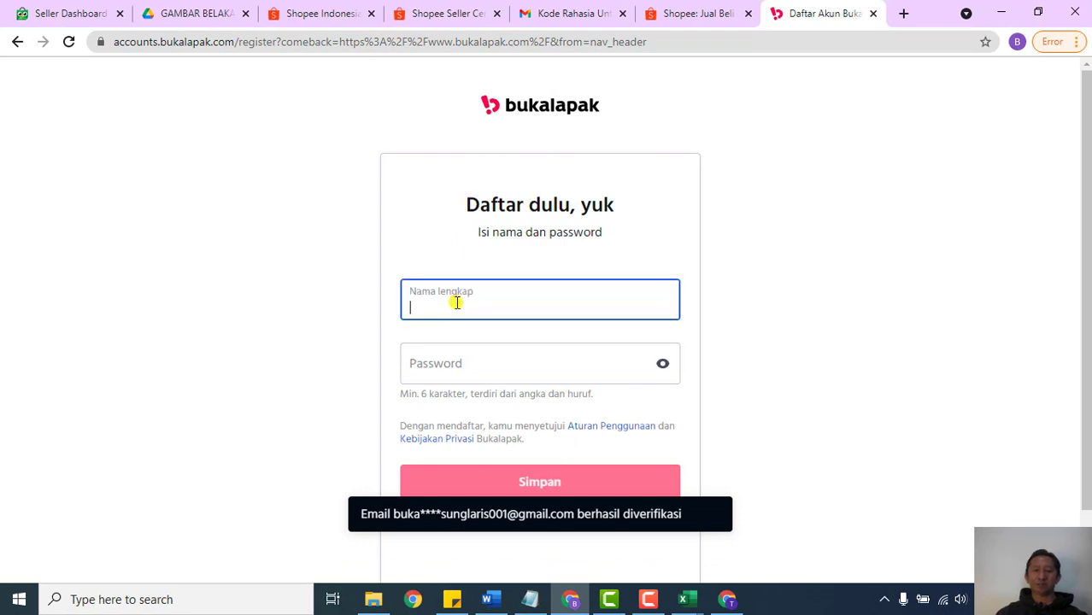
pyautogui.press('Tab')
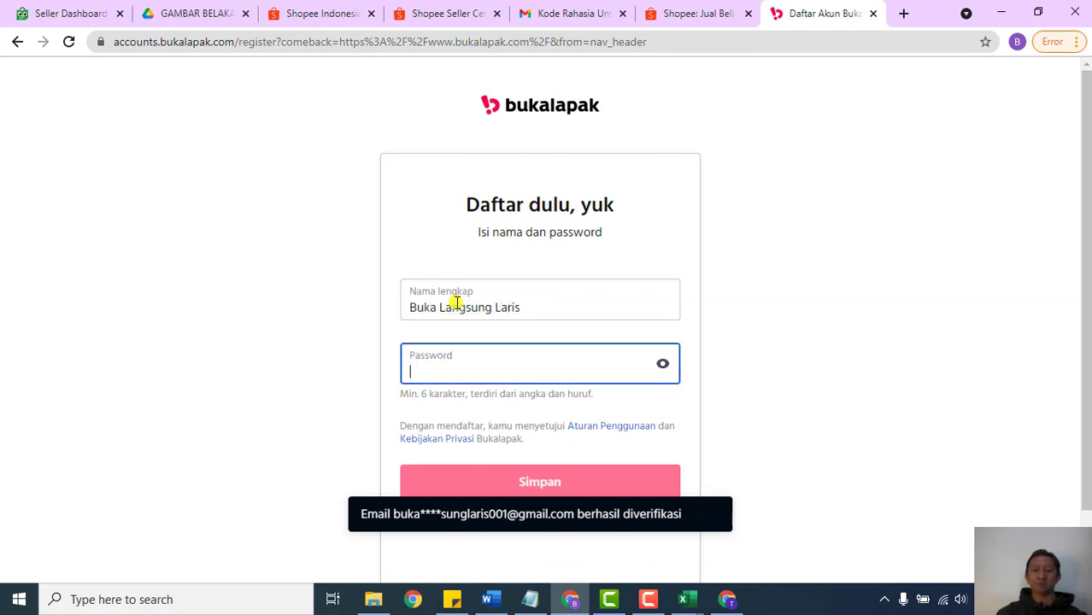
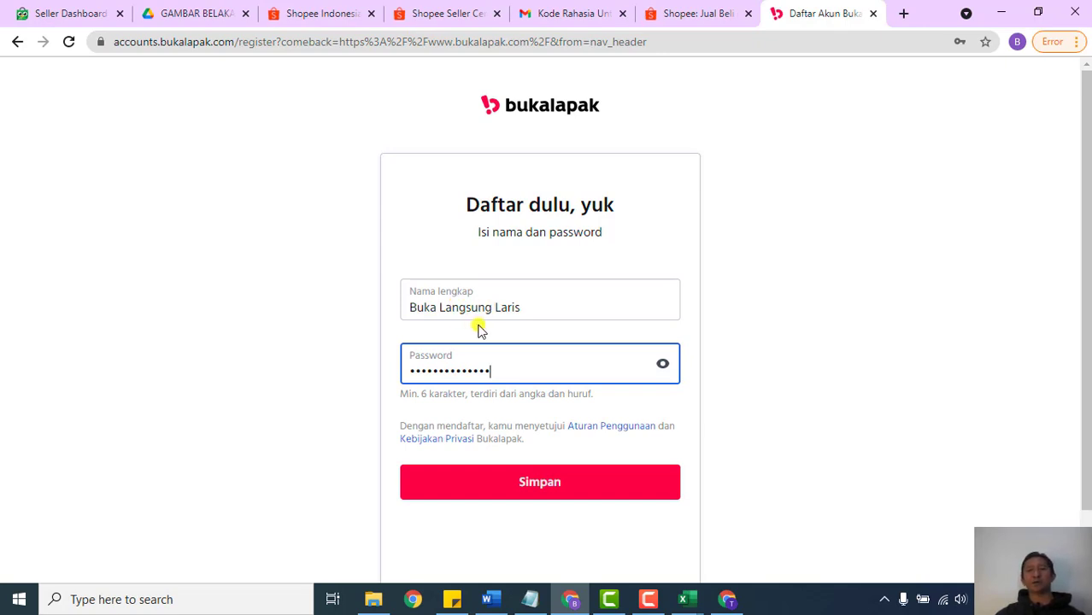
pyautogui.click(548, 495)
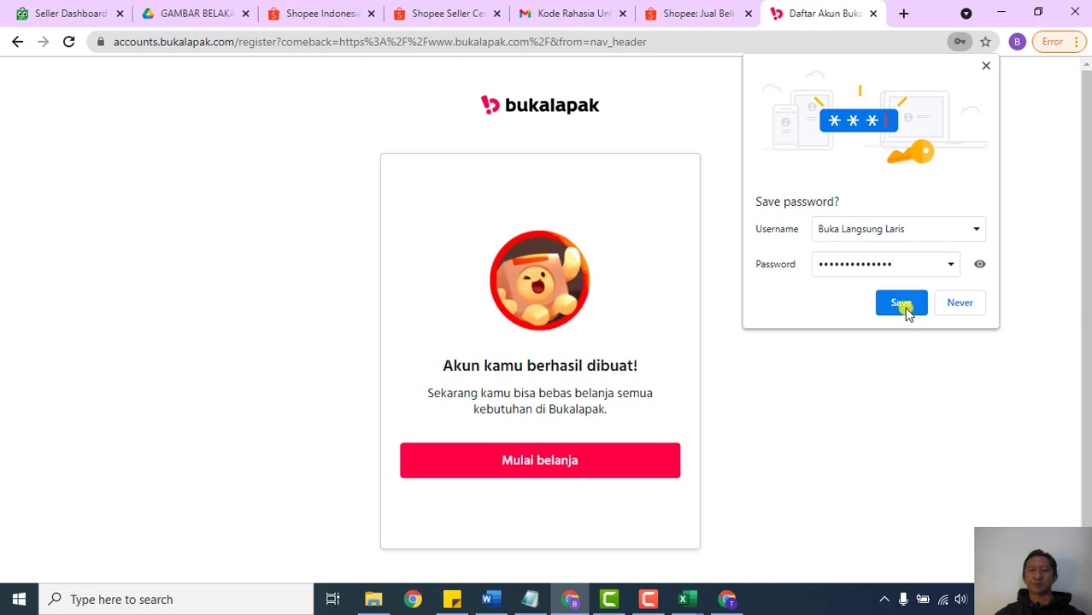
pyautogui.click(902, 304)
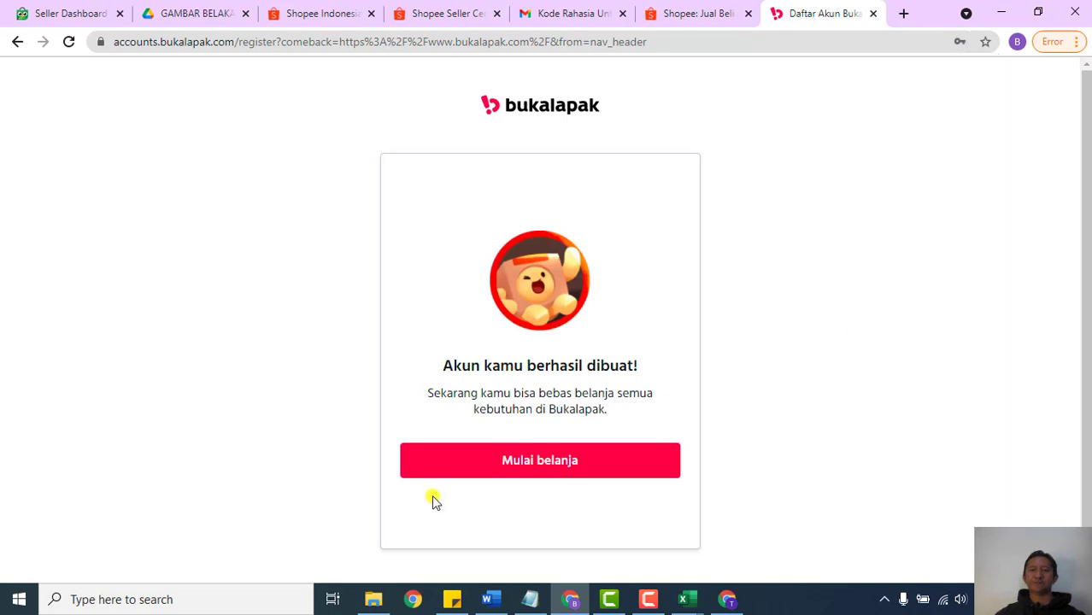
# Go from Mulai belanja to Pengaturan Akun and edit E-mail dan Telepon
pyautogui.click(537, 472)
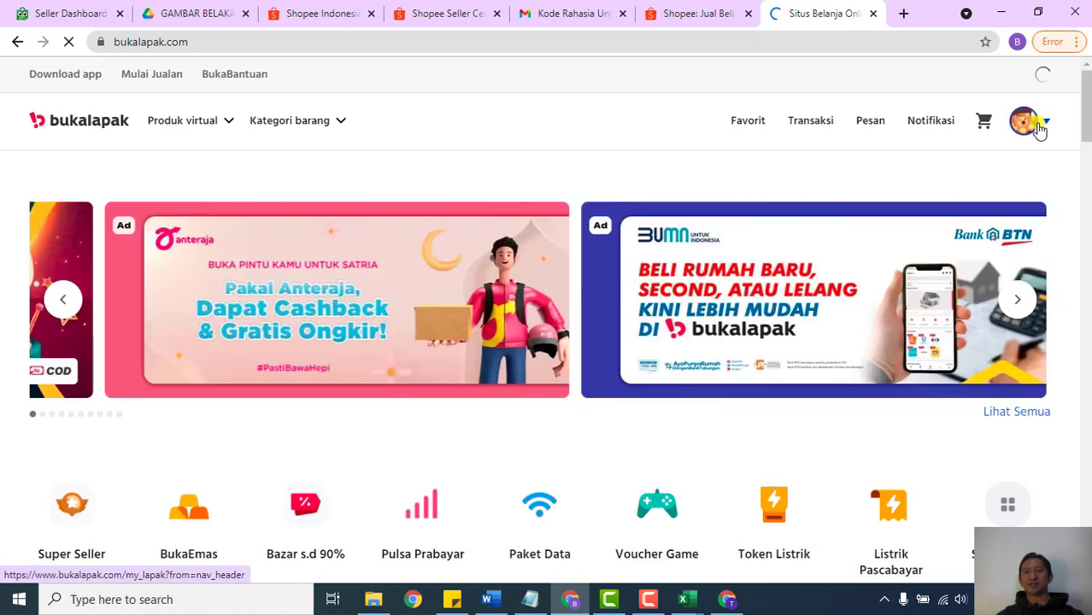
pyautogui.moveTo(1038, 127)
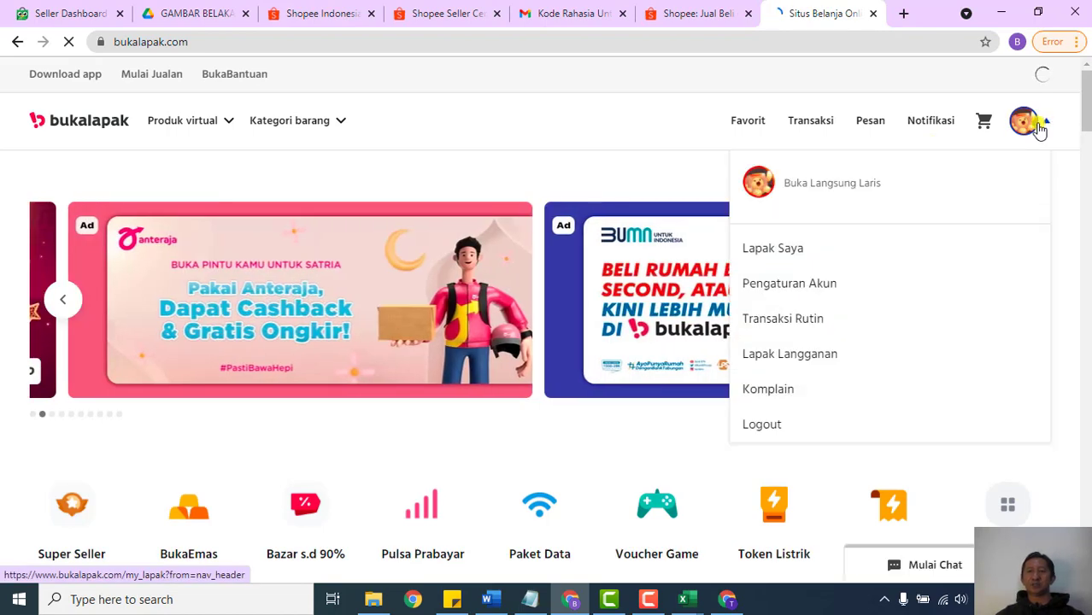
pyautogui.click(794, 285)
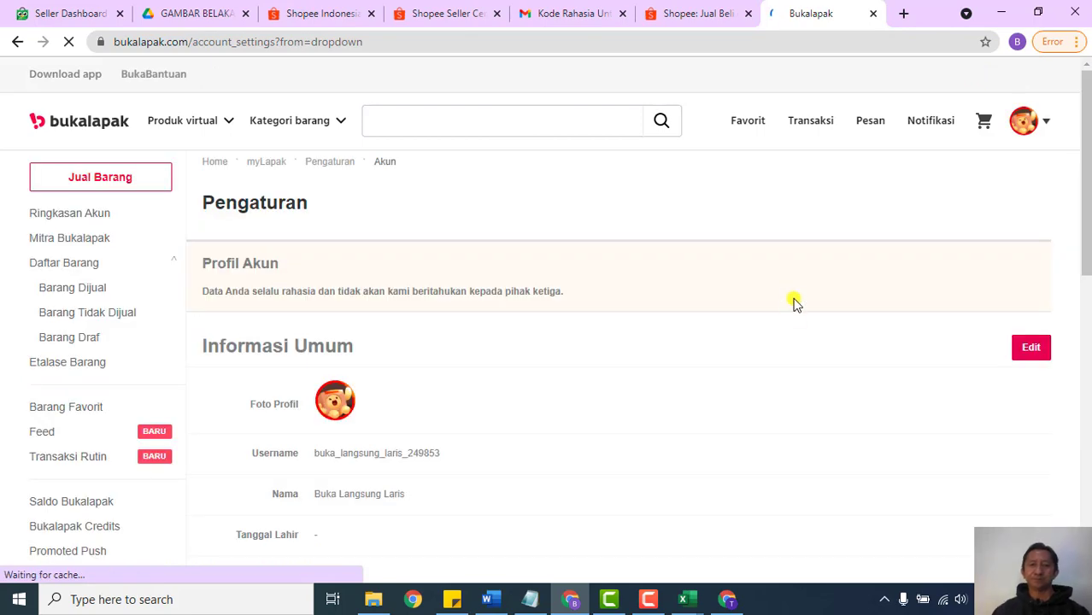
pyautogui.scroll(-2, 794, 303)
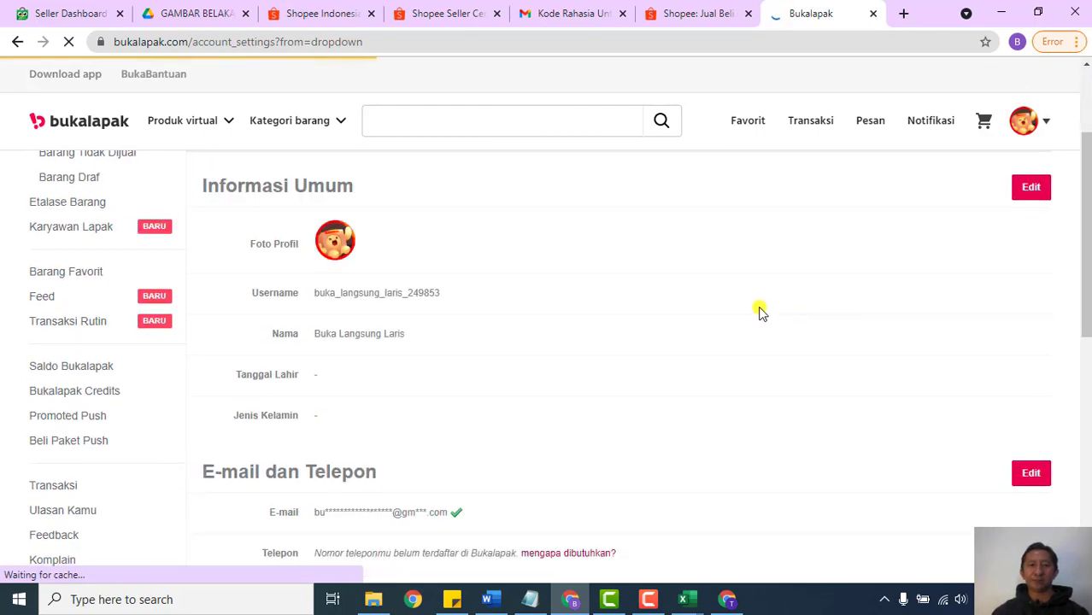
pyautogui.scroll(-2, 754, 314)
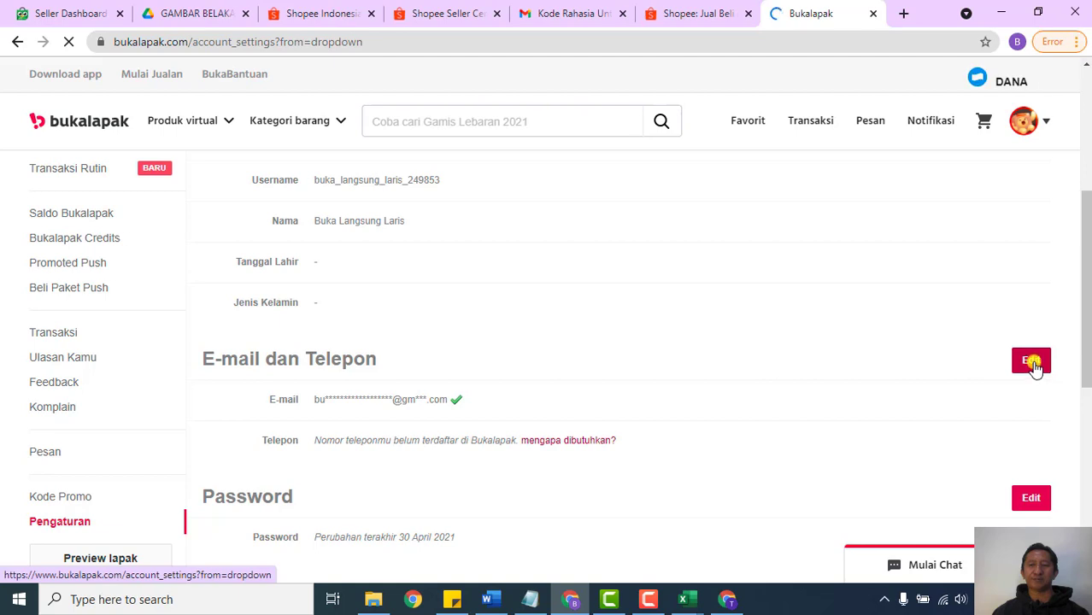
pyautogui.click(1033, 363)
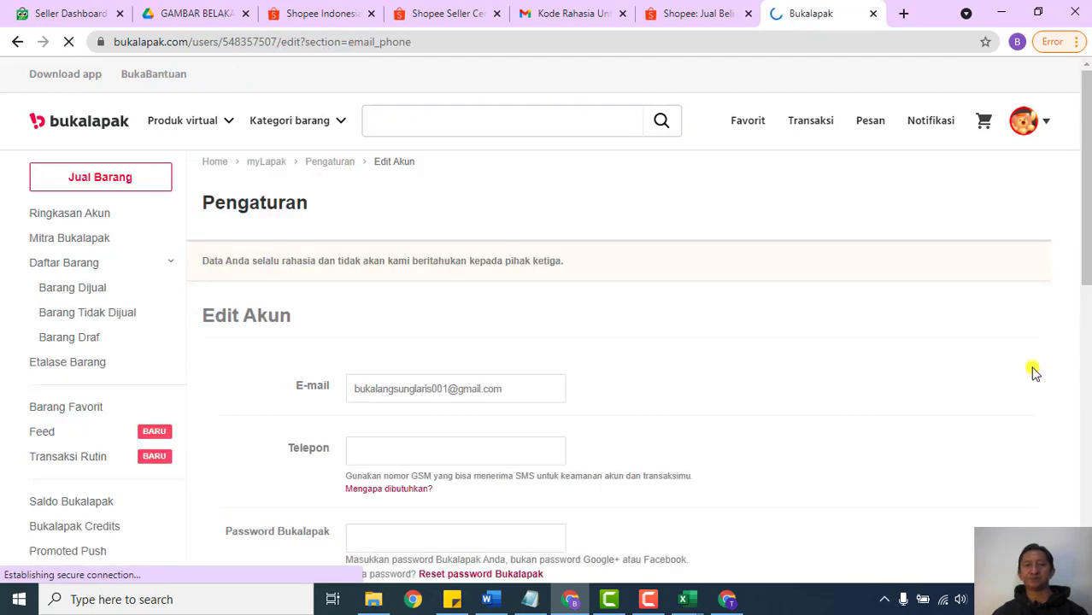
# Enter the phone number and account password, refuse notifications, and save
pyautogui.scroll(-1, 596, 437)
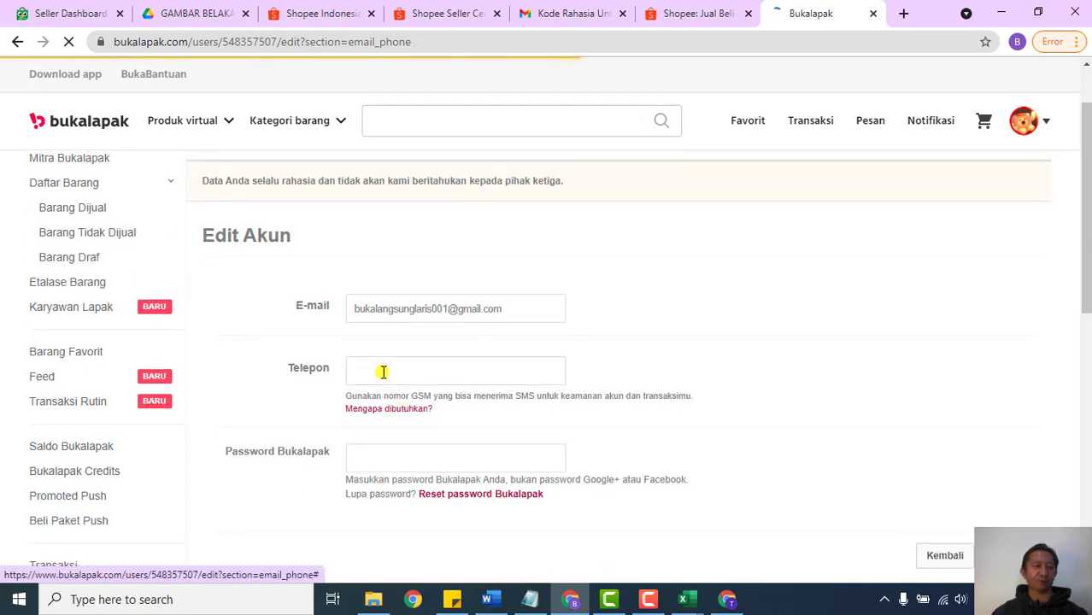
pyautogui.click(383, 375)
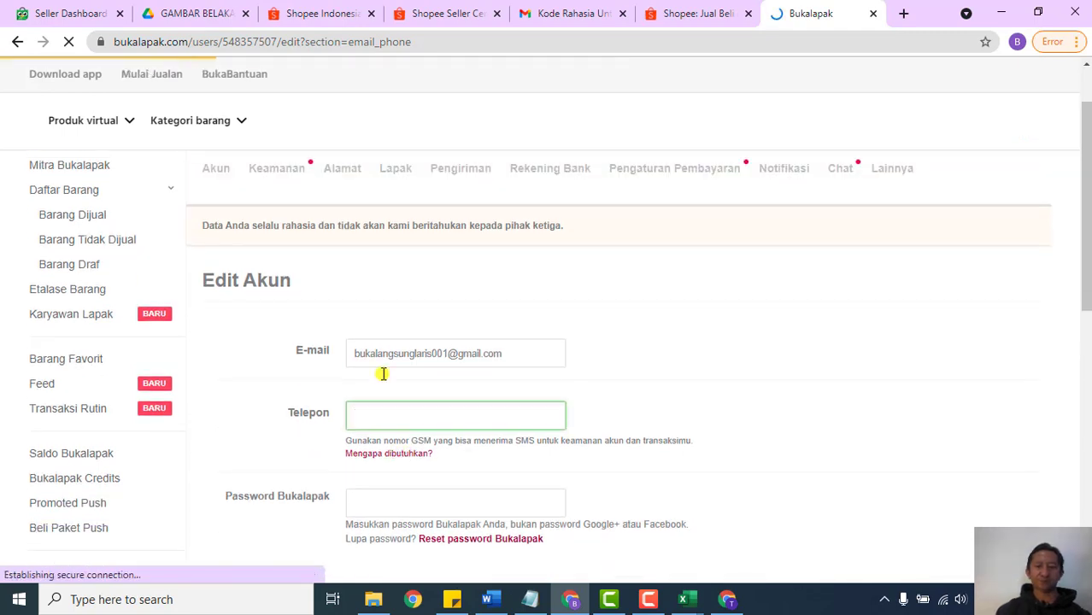
pyautogui.write('083')
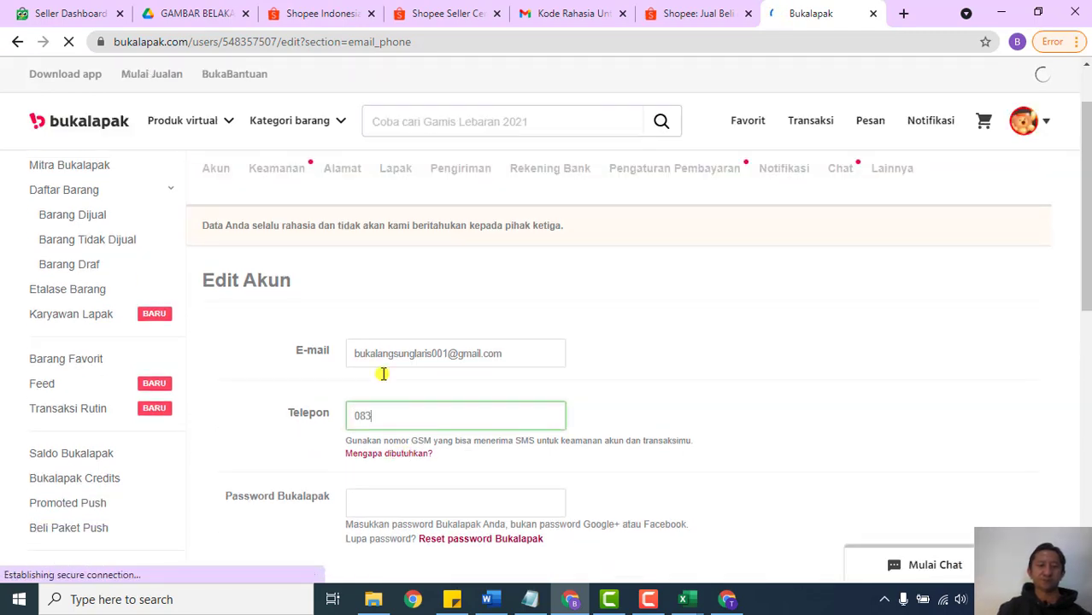
pyautogui.write('87')
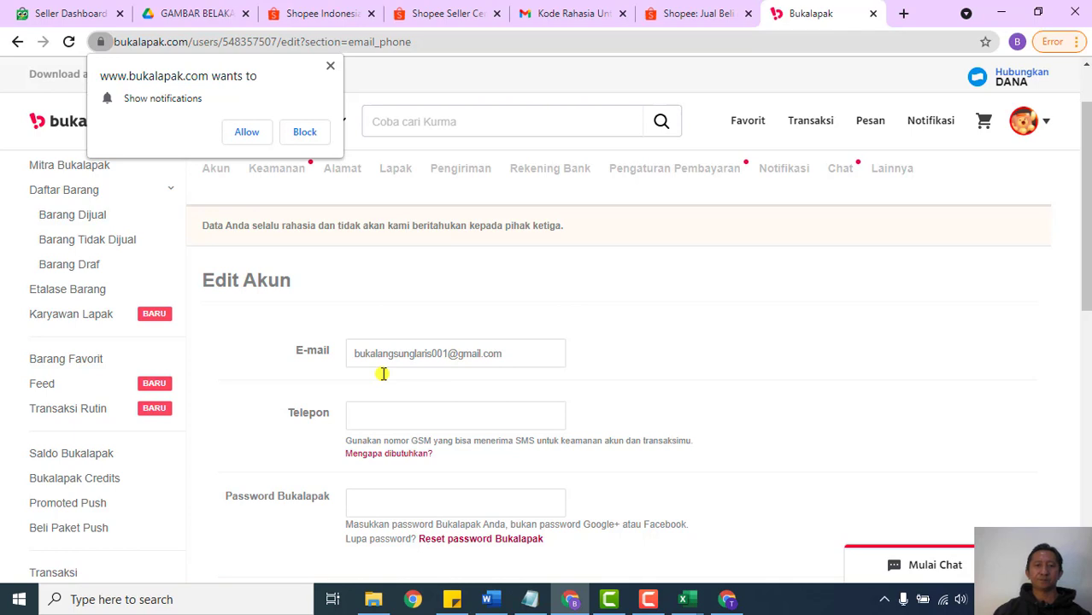
pyautogui.click(400, 419)
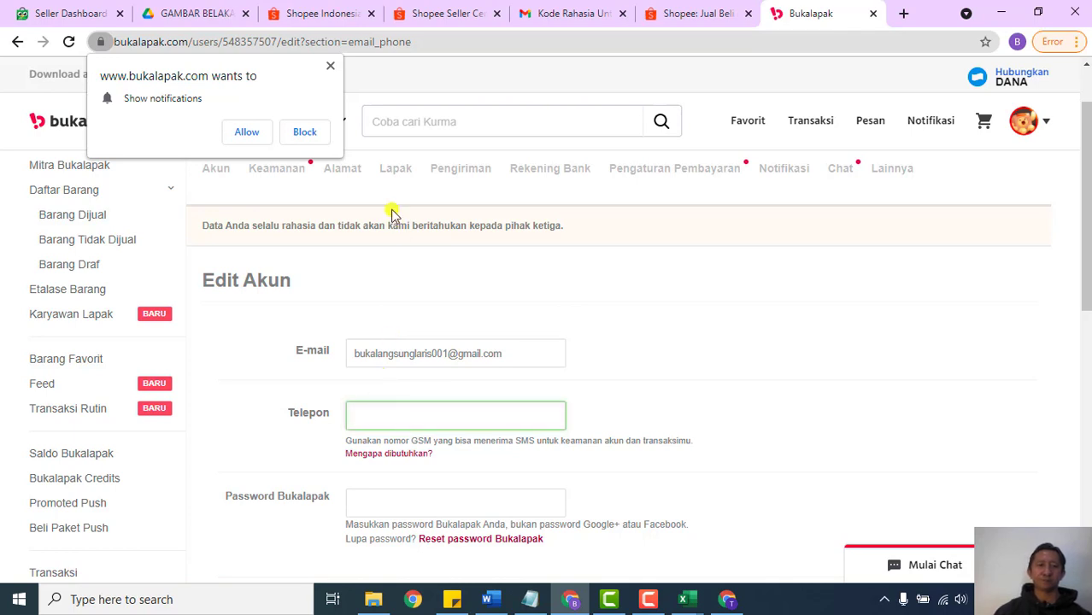
pyautogui.click(305, 133)
pyautogui.click(409, 414)
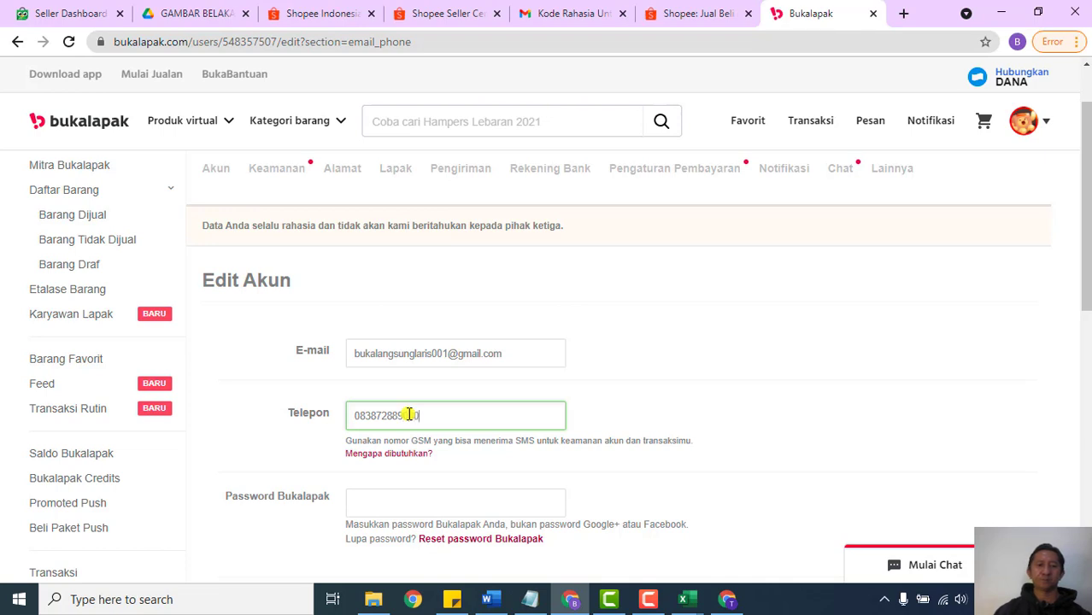
pyautogui.click(388, 501)
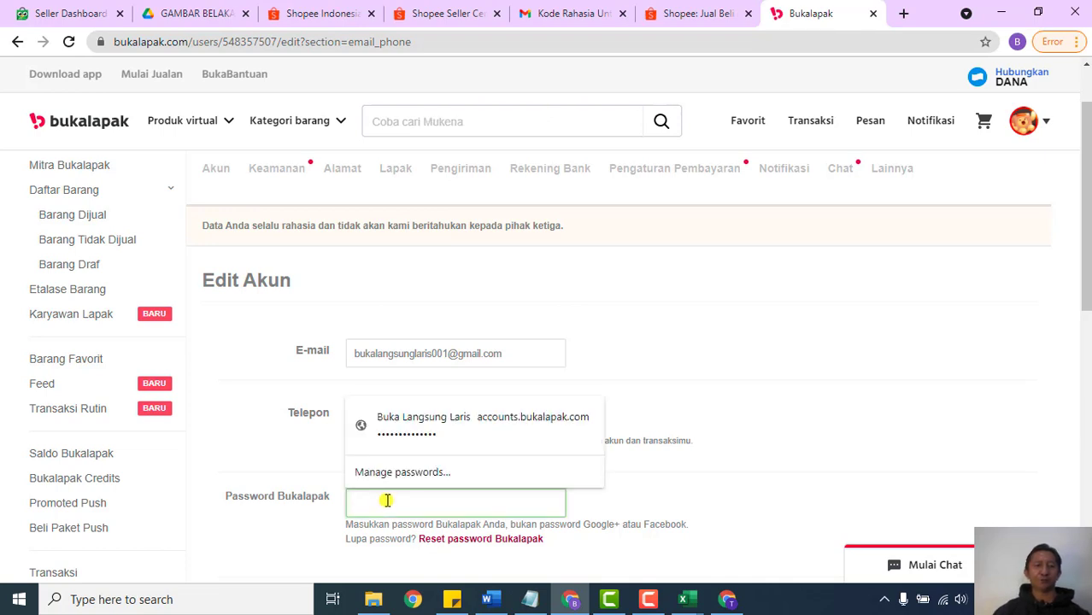
pyautogui.click(410, 431)
pyautogui.scroll(-1, 727, 409)
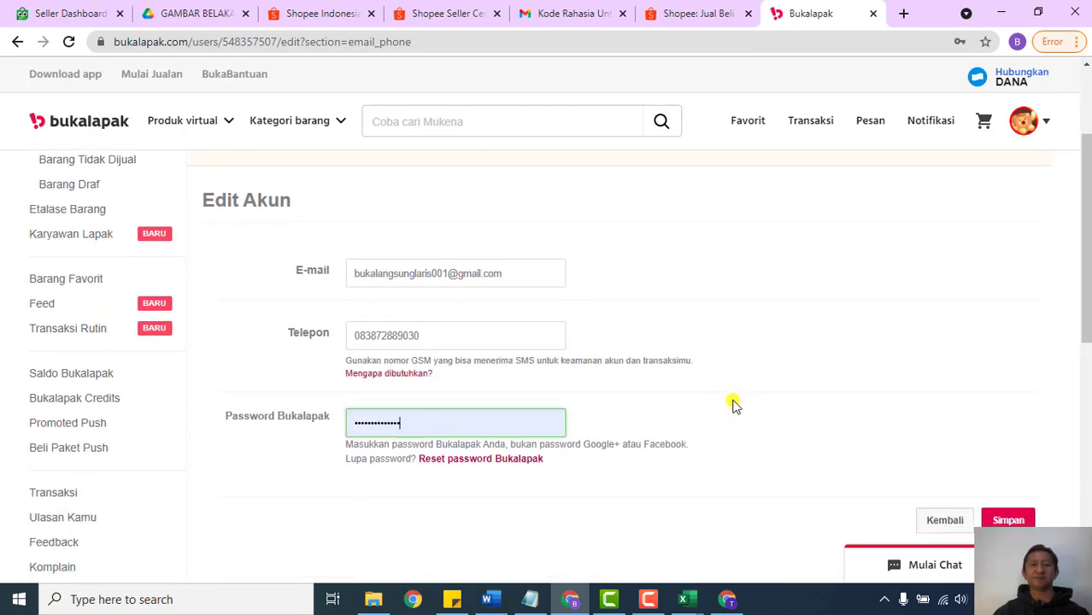
pyautogui.click(1016, 521)
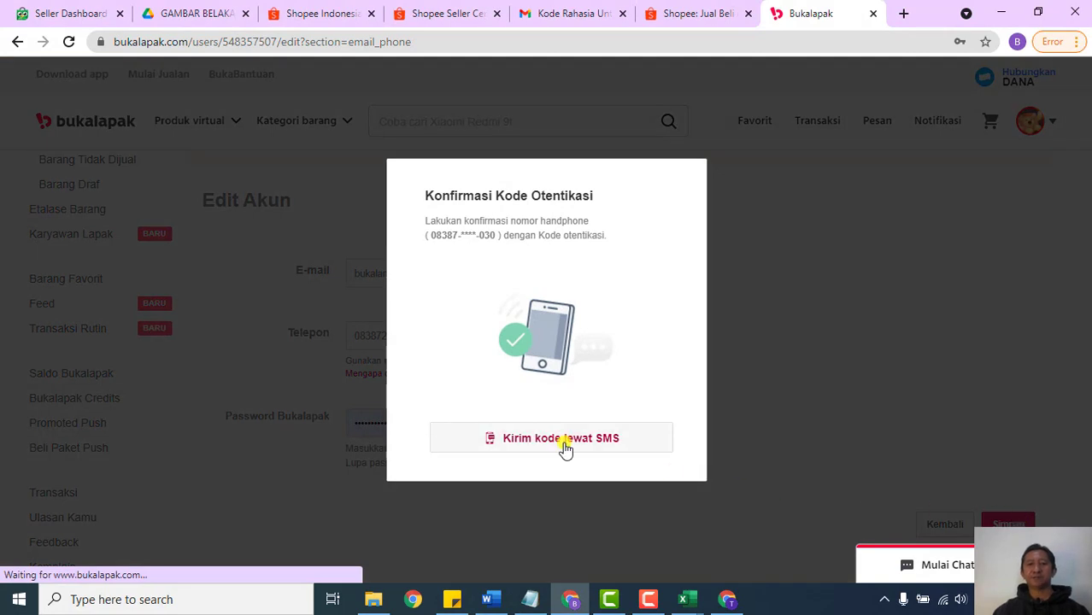
# Verify the phone with the SMS code, then continue to settings
pyautogui.click(565, 443)
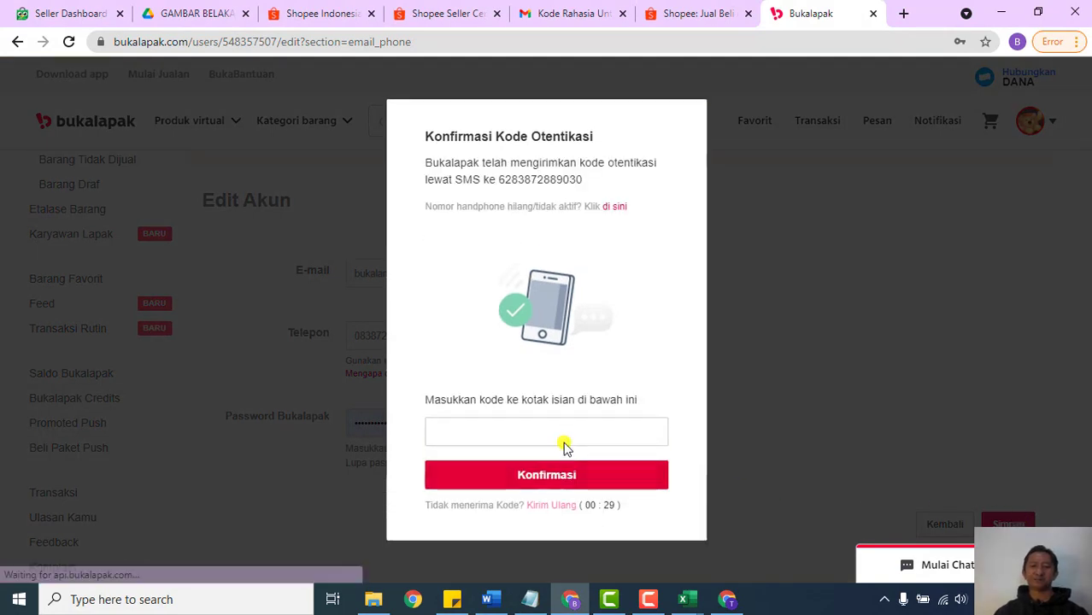
pyautogui.click(549, 430)
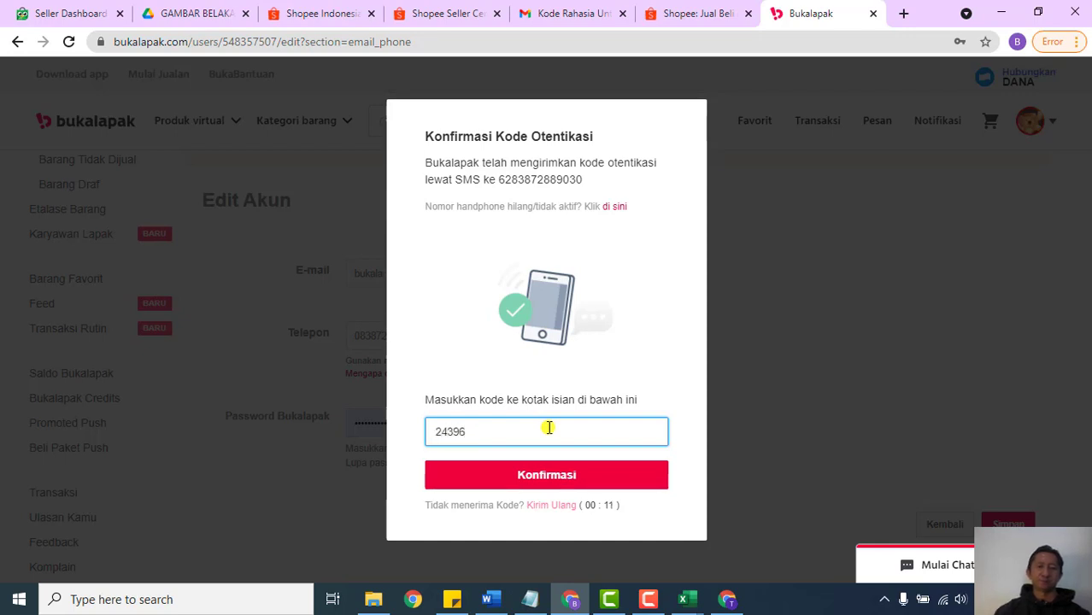
pyautogui.click(564, 476)
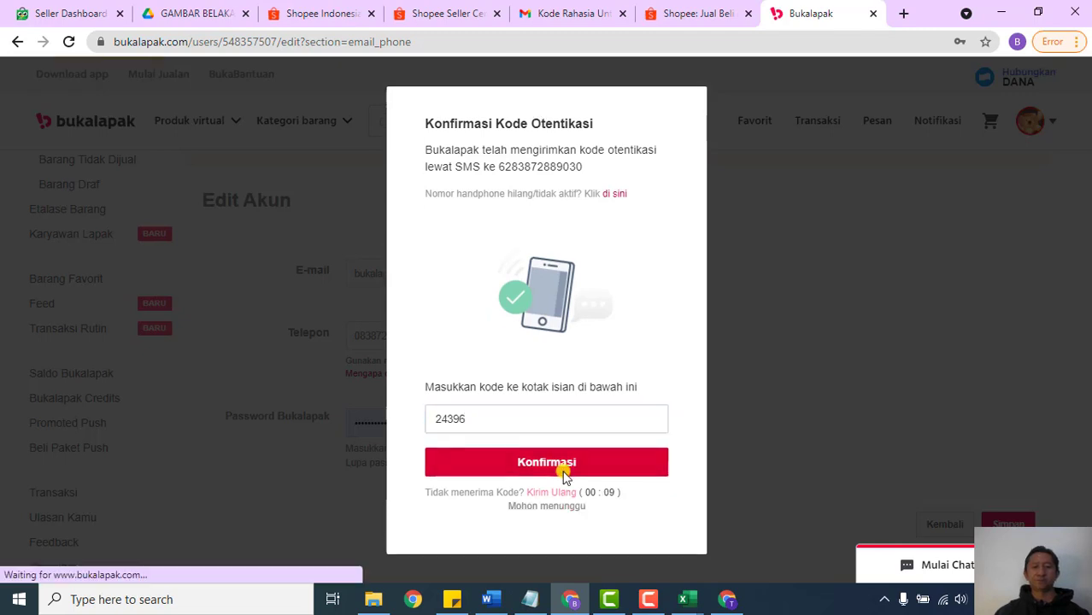
pyautogui.click(562, 438)
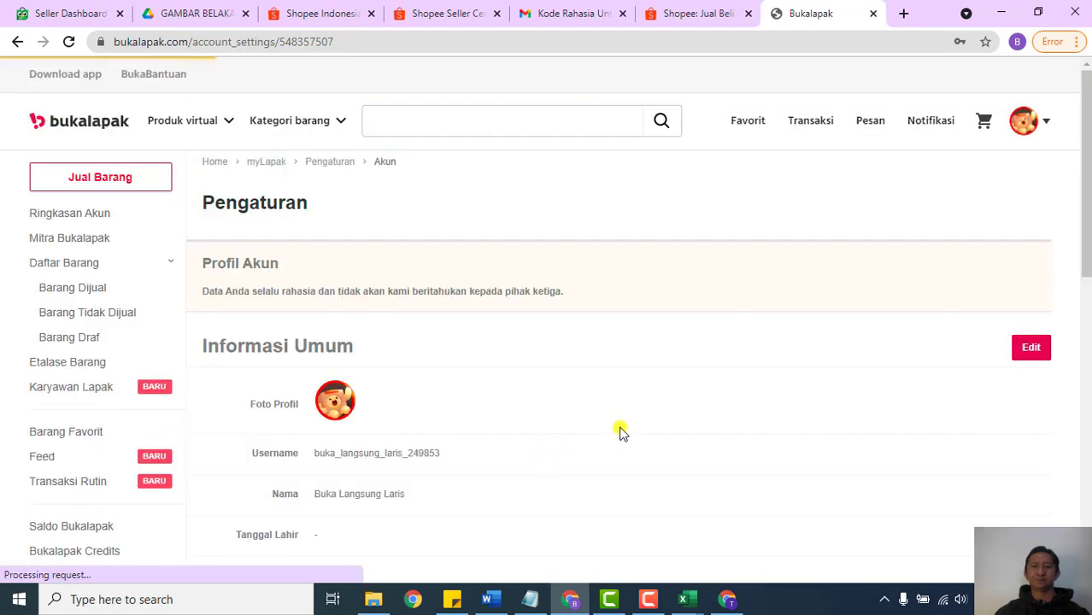
# Save the login in the browser and begin turning off two-step verification
pyautogui.scroll(-4, 619, 433)
pyautogui.scroll(-1, 618, 432)
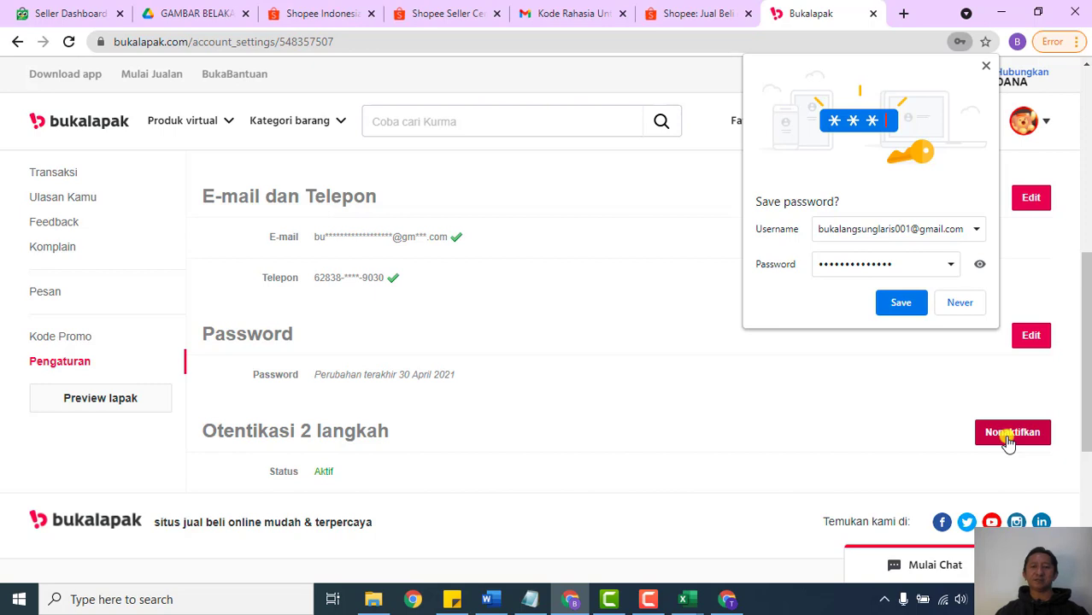
pyautogui.click(900, 302)
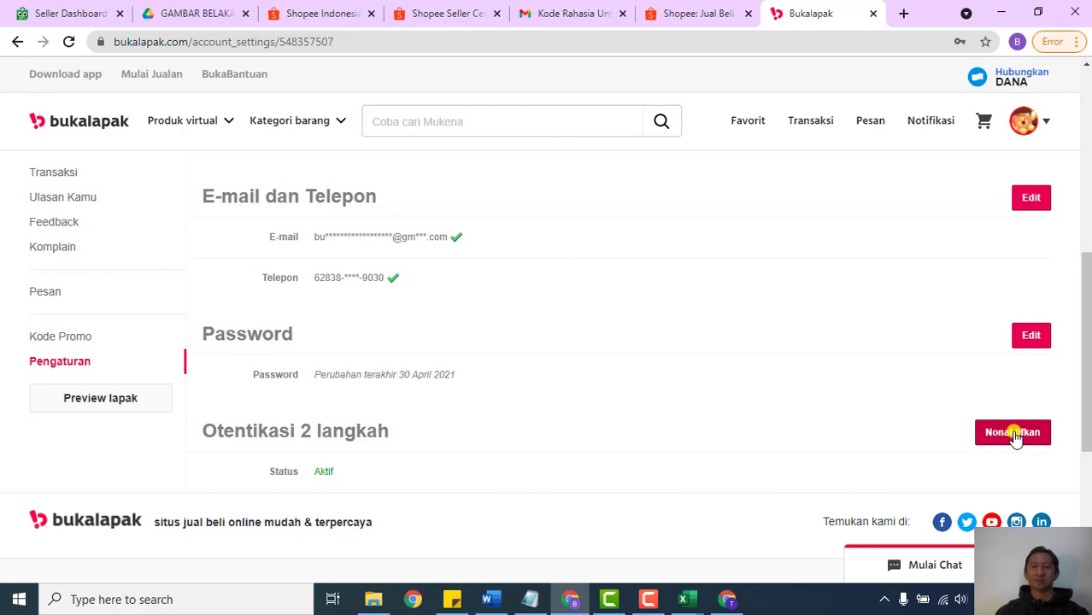
pyautogui.click(1015, 436)
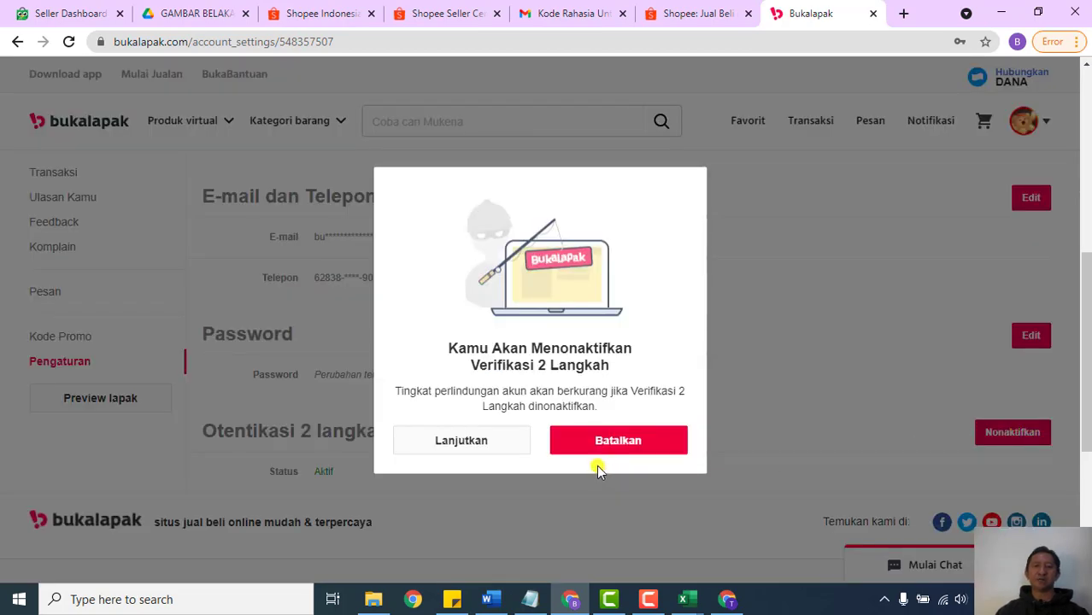
pyautogui.click(491, 448)
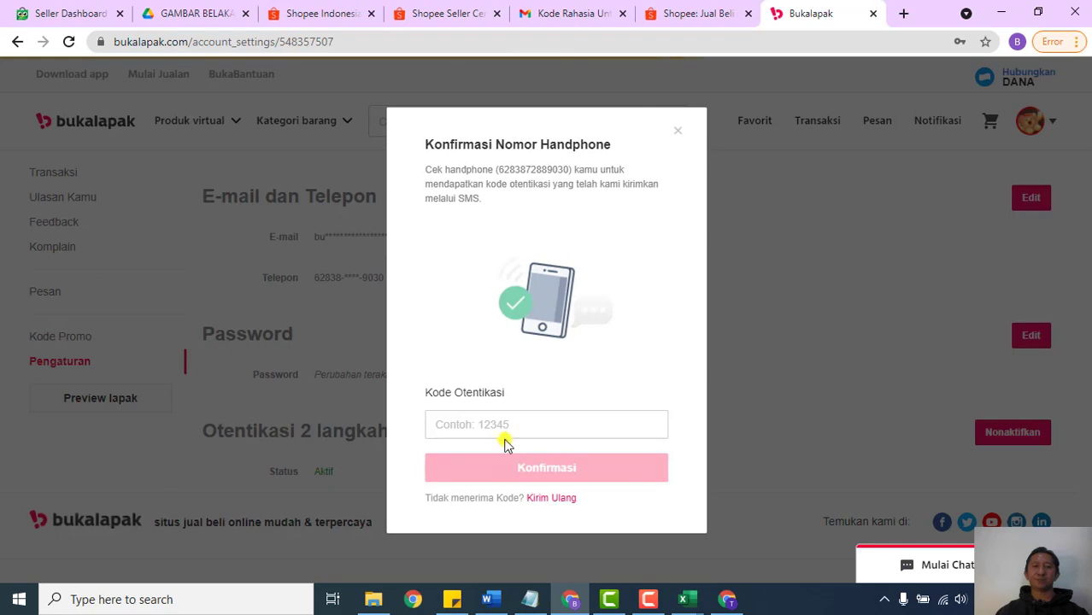
# Enter the SMS verification code and confirm, setting two-step authentication to Non-Aktif
pyautogui.click(501, 418)
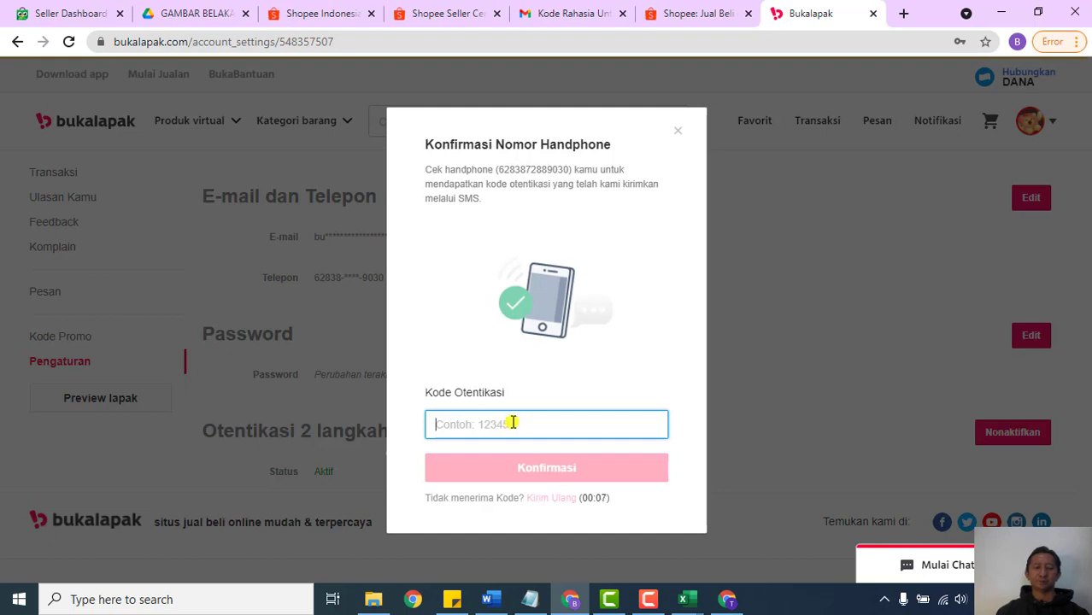
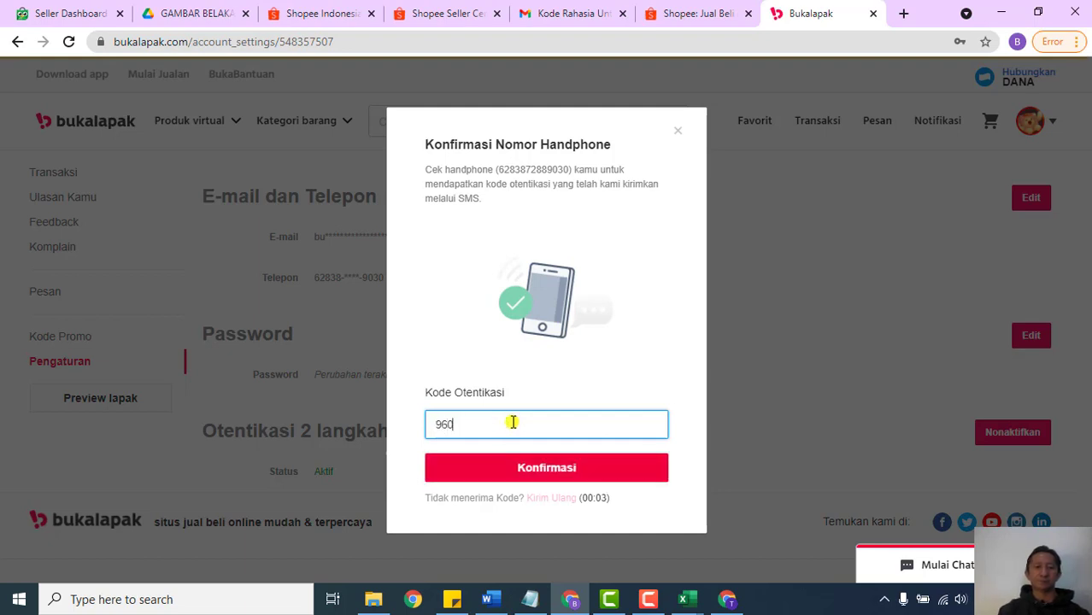
pyautogui.click(576, 469)
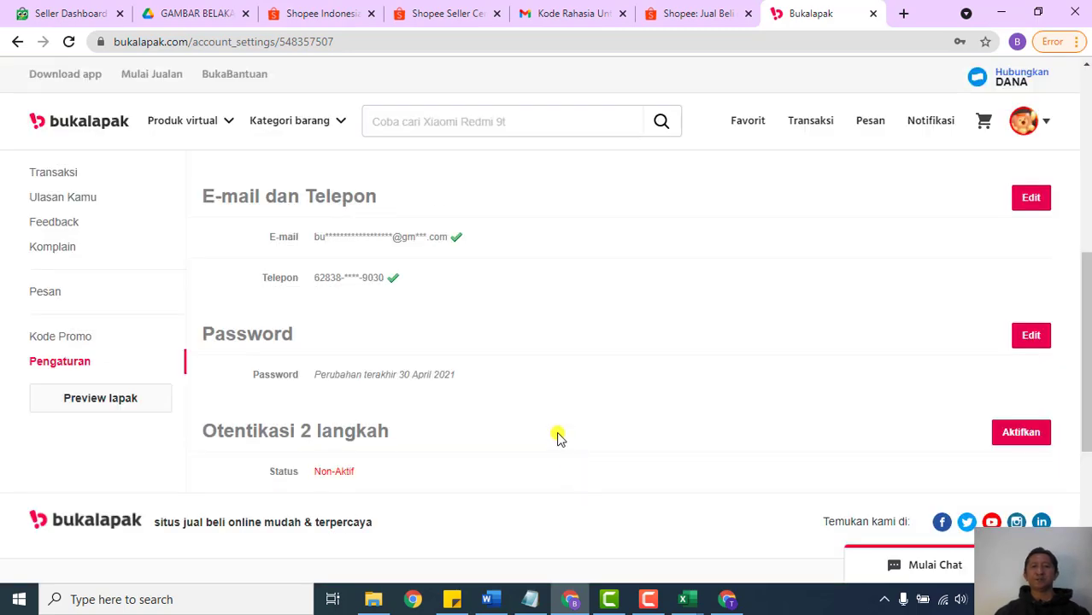
pyautogui.scroll(-3, 558, 436)
pyautogui.scroll(7, 559, 436)
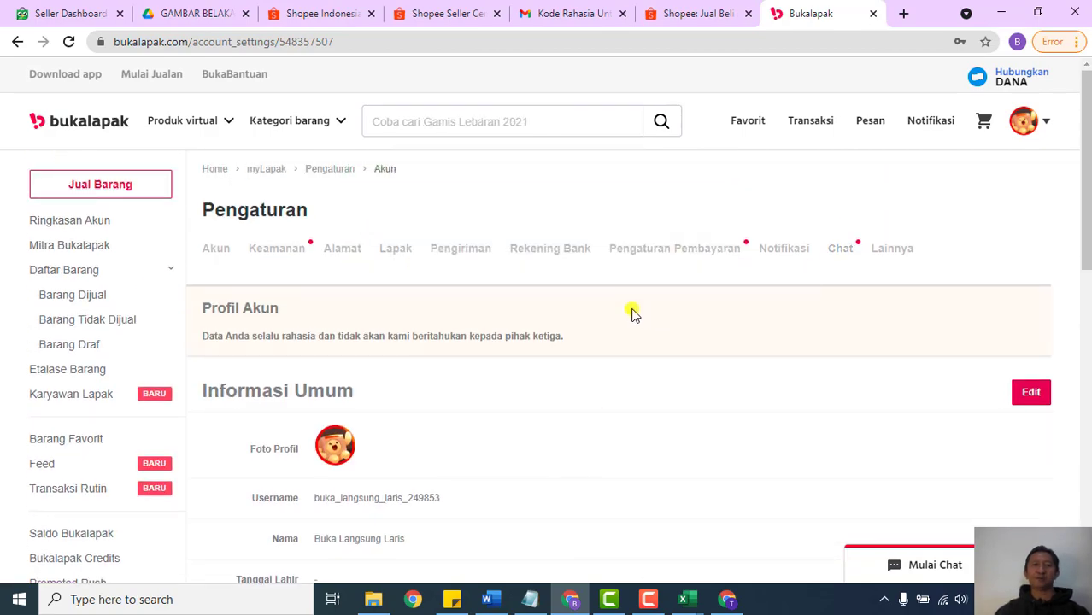
# Start a new address from the Alamat settings, declining the browser's location request
pyautogui.click(342, 250)
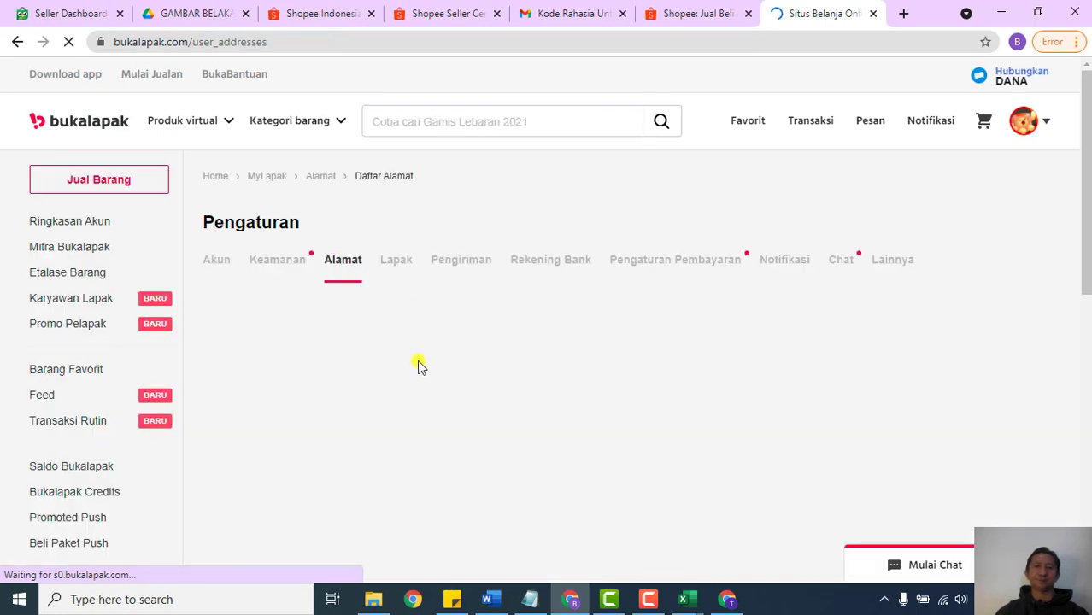
pyautogui.scroll(-3, 419, 365)
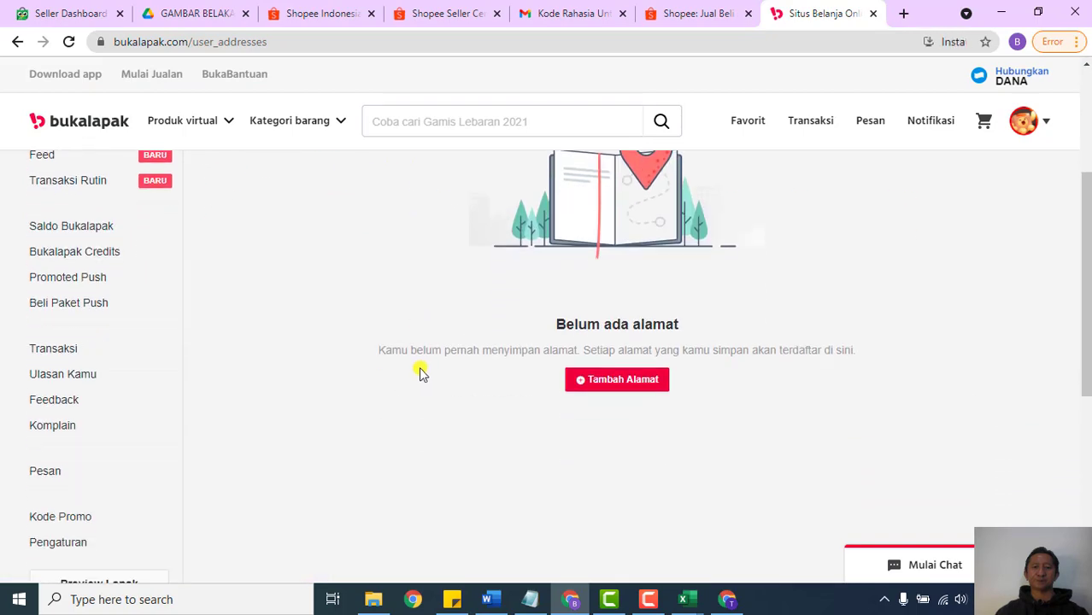
pyautogui.click(633, 382)
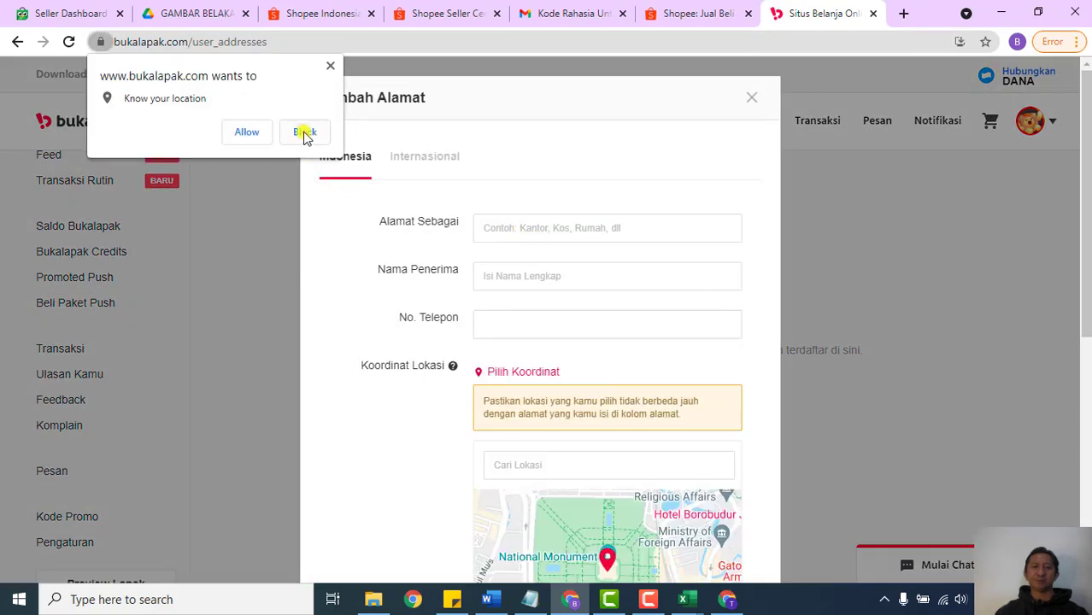
pyautogui.click(304, 132)
# Enter the label Kantor, the recipient name and the phone number
pyautogui.click(536, 236)
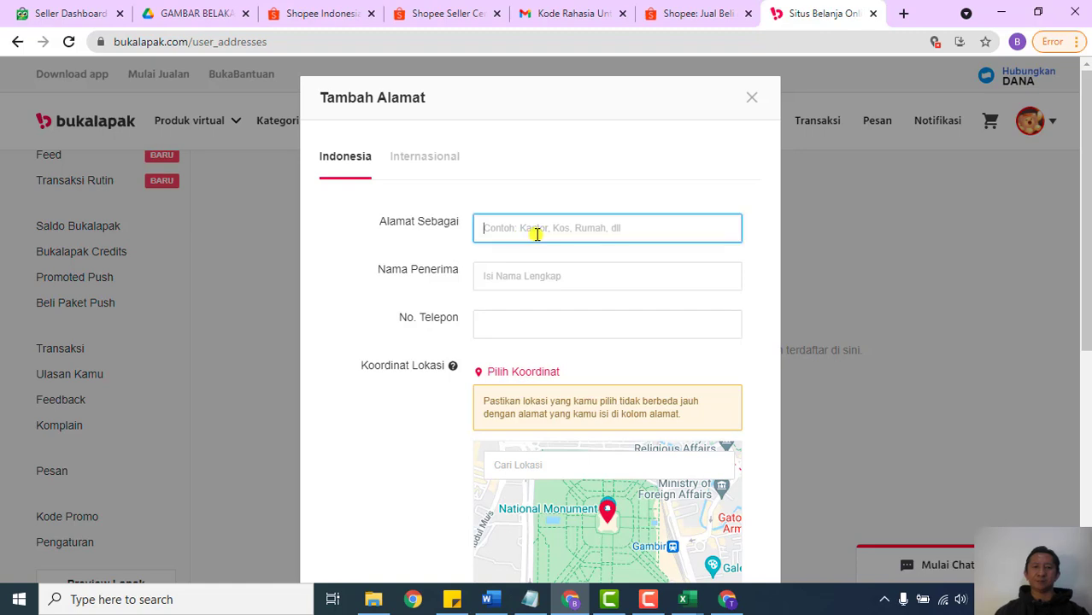
pyautogui.write('Kantor')
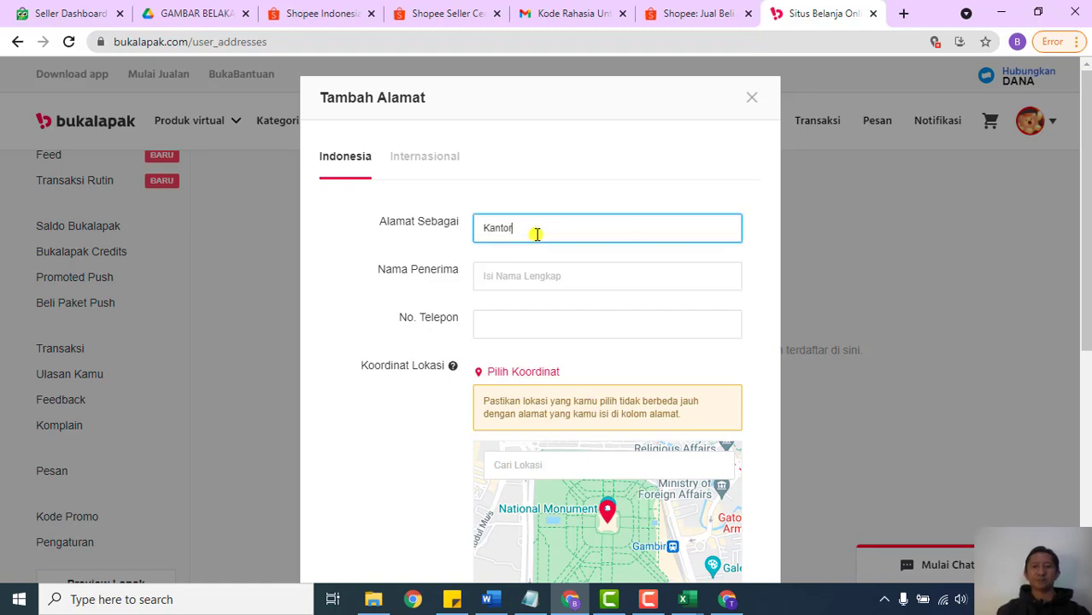
pyautogui.press('Tab')
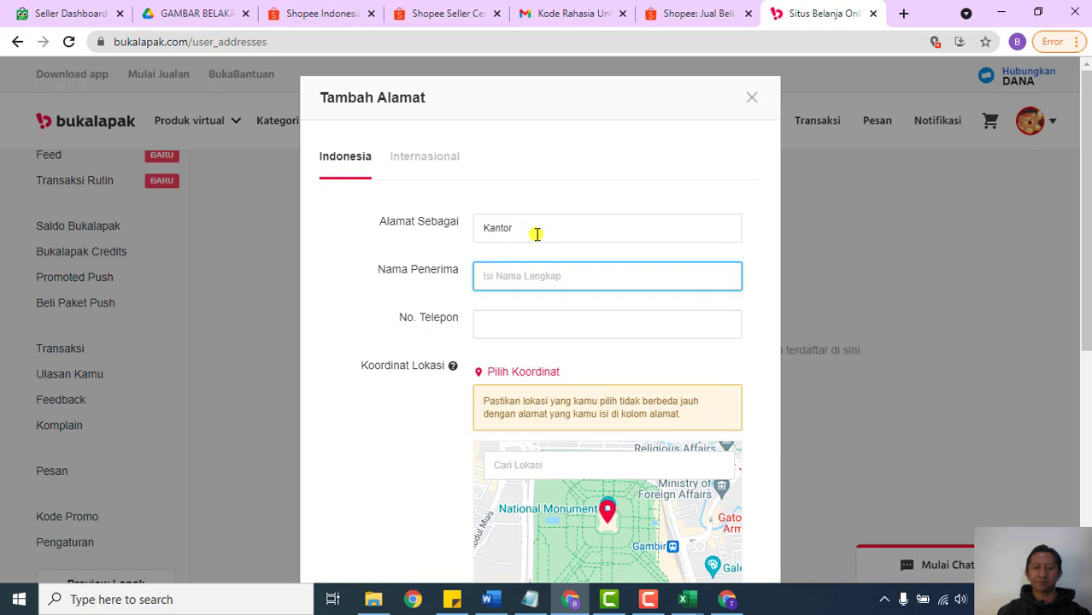
pyautogui.write('Buka Lang')
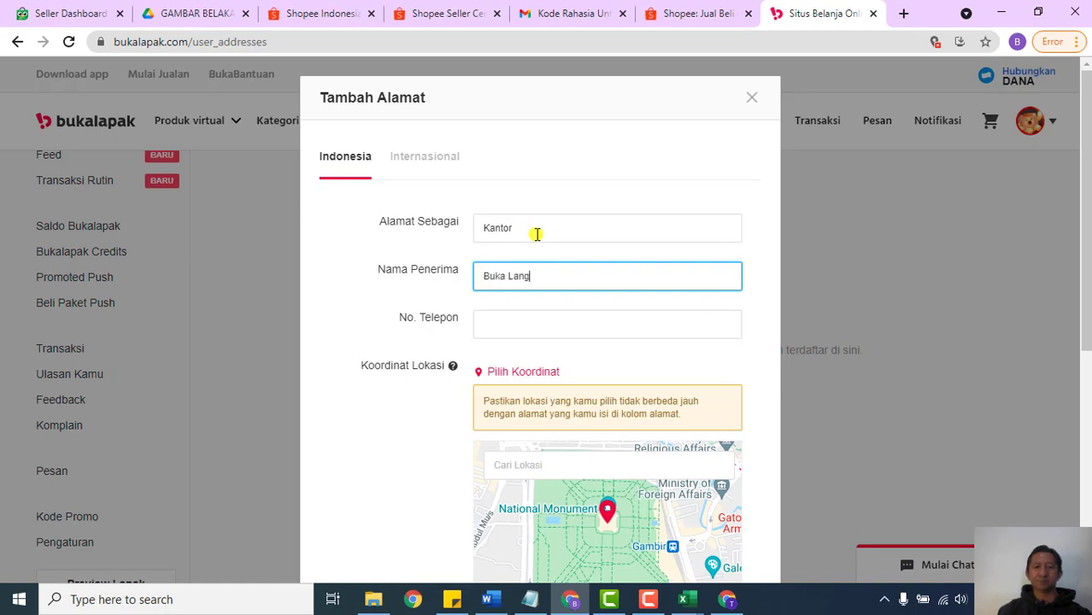
pyautogui.write('sung Laris')
pyautogui.press('Tab')
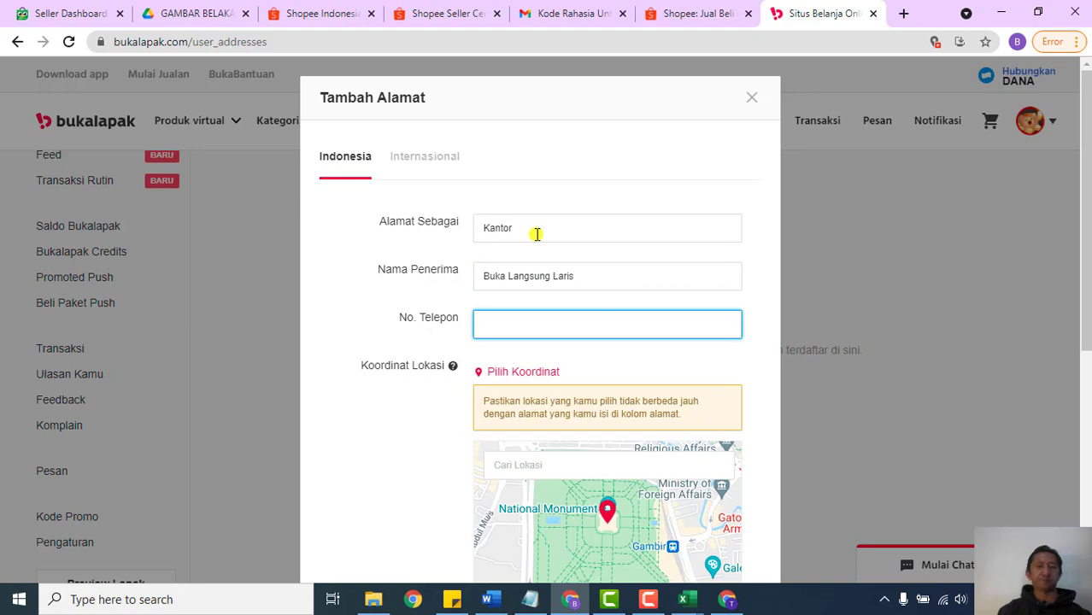
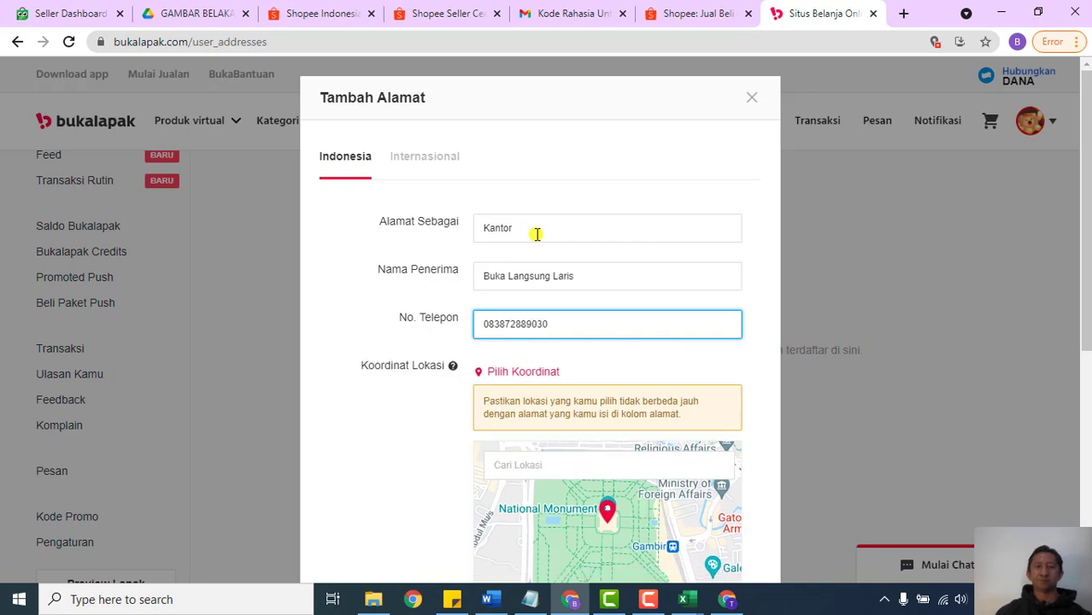
# Set the map location to Ayodropship Indonesia via the map search
pyautogui.scroll(-3, 539, 466)
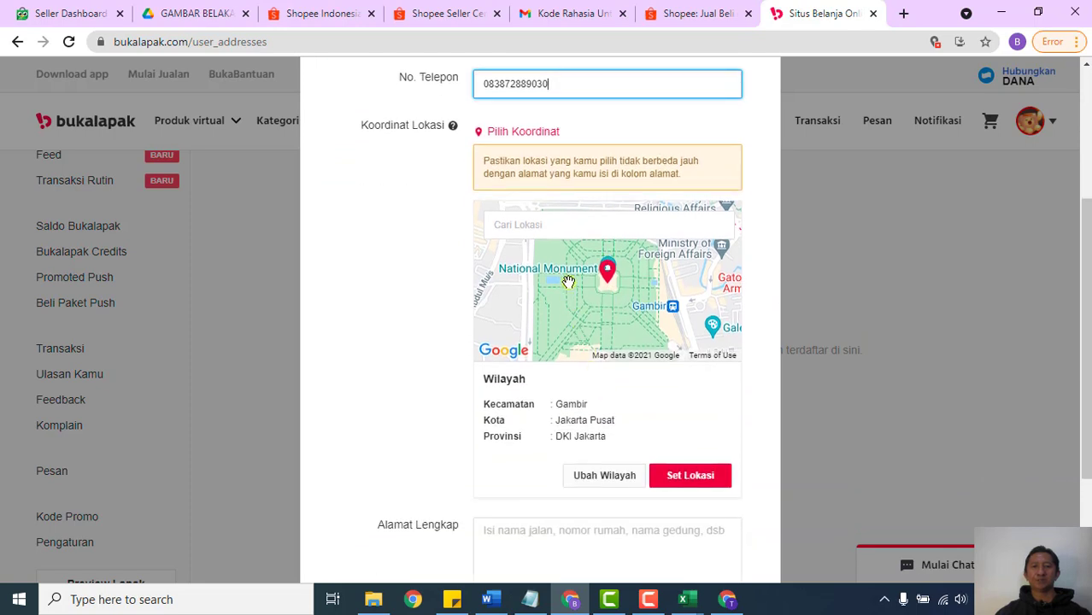
pyautogui.click(542, 229)
pyautogui.write('ayodrop')
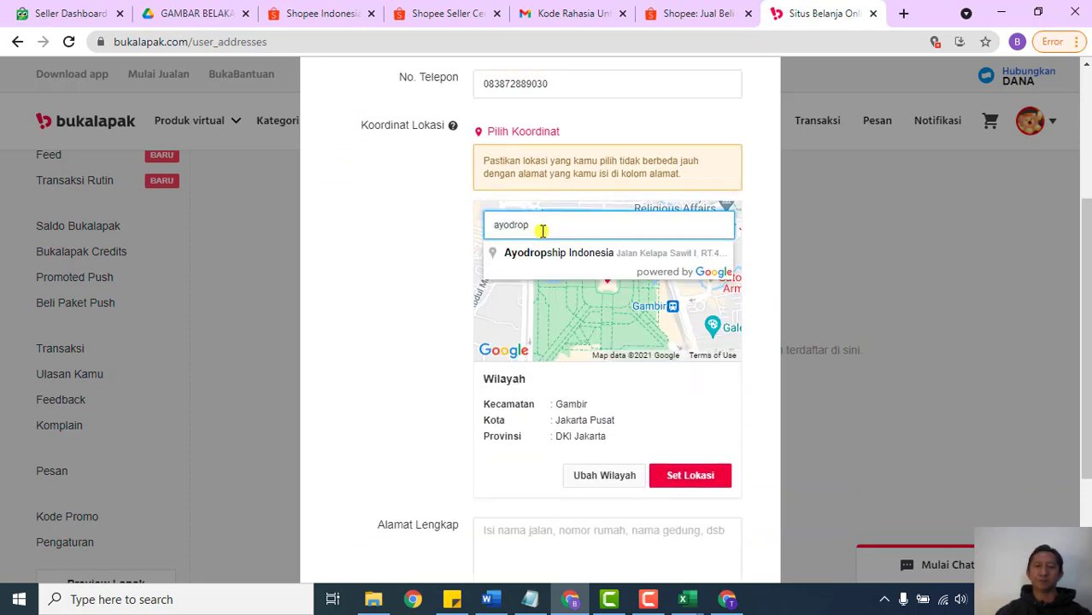
pyautogui.click(556, 253)
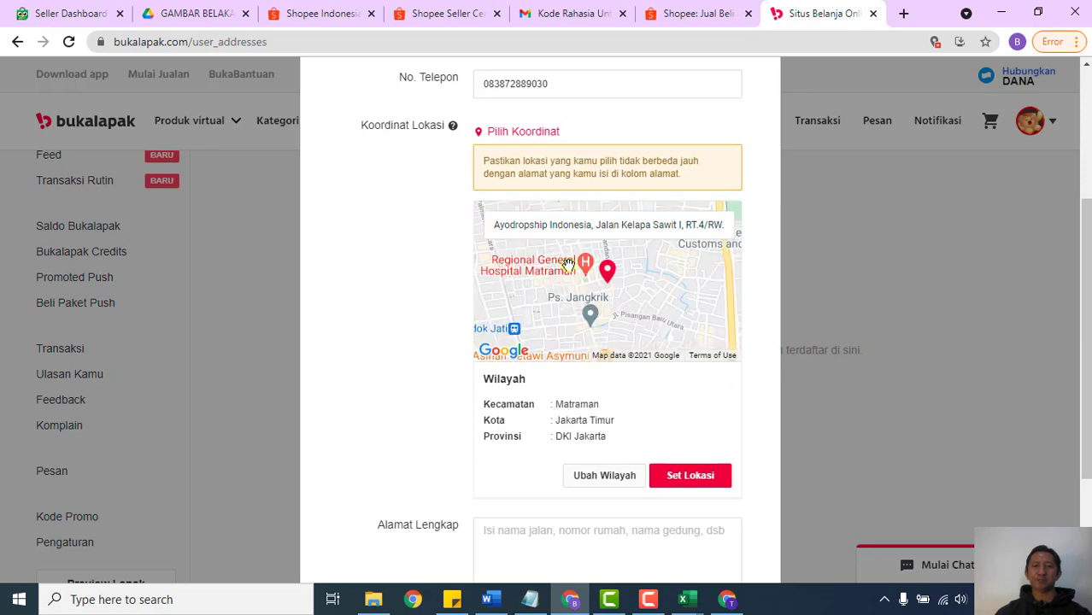
pyautogui.click(682, 479)
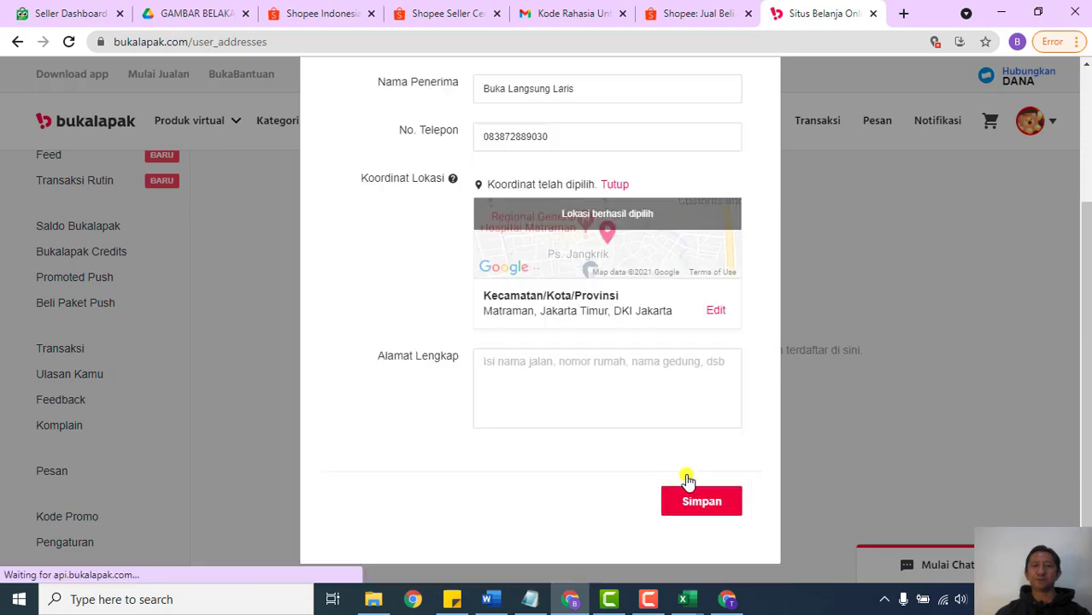
# Enter the full street address and save the Kantor address
pyautogui.click(551, 373)
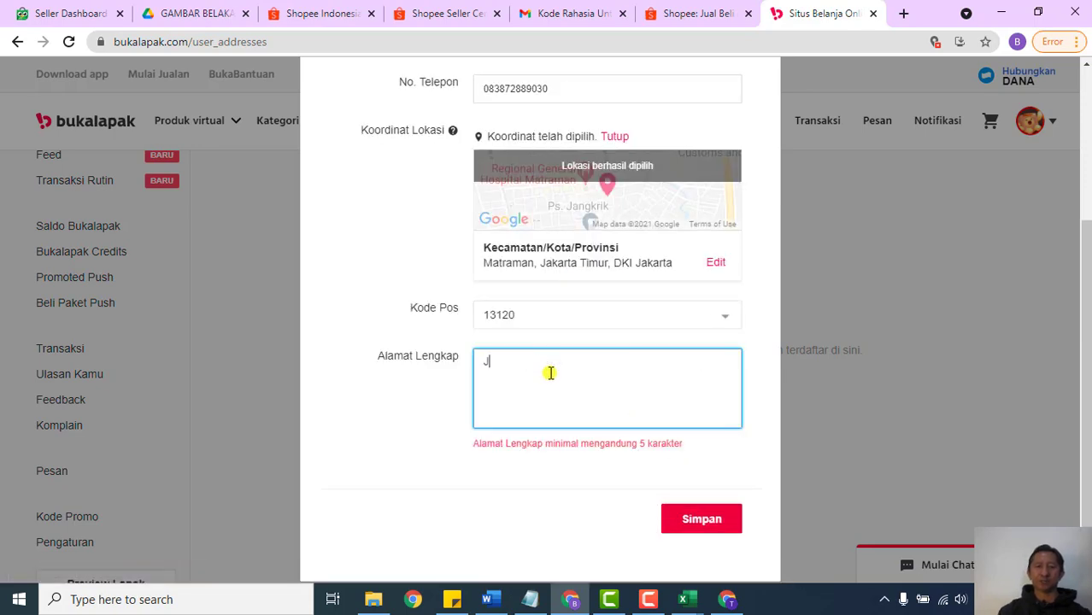
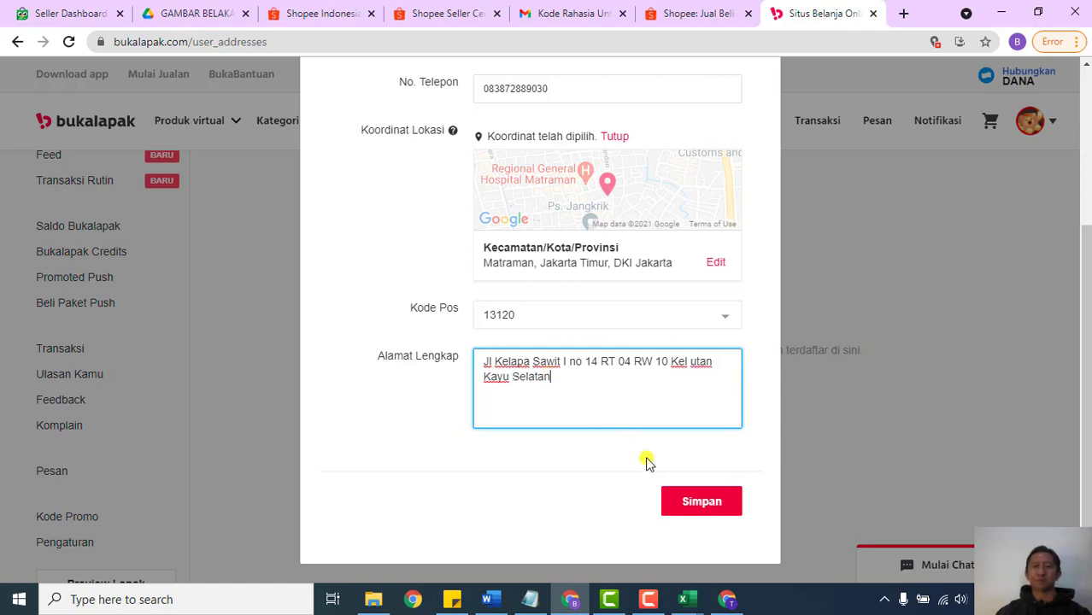
pyautogui.click(691, 499)
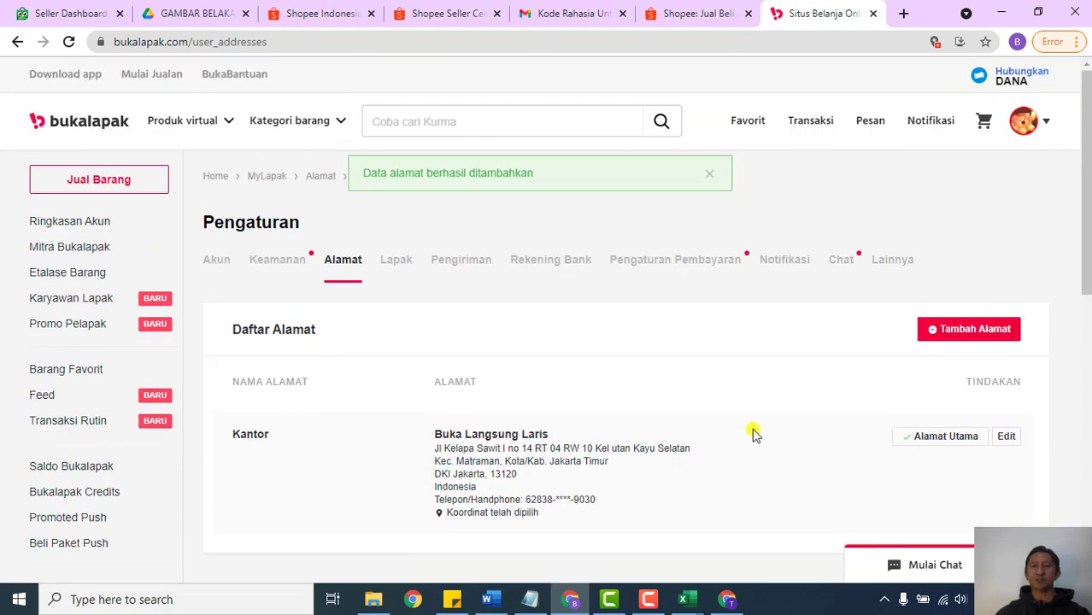
# Open the Lapak shop settings and dismiss the new layout announcement with Nanti dulu
pyautogui.click(403, 268)
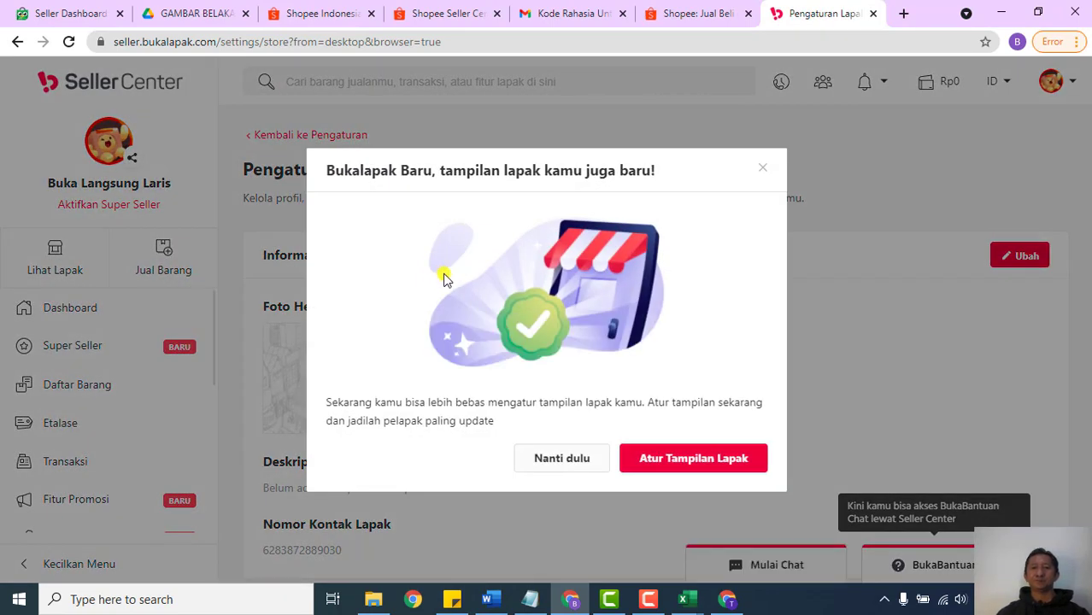
pyautogui.click(562, 459)
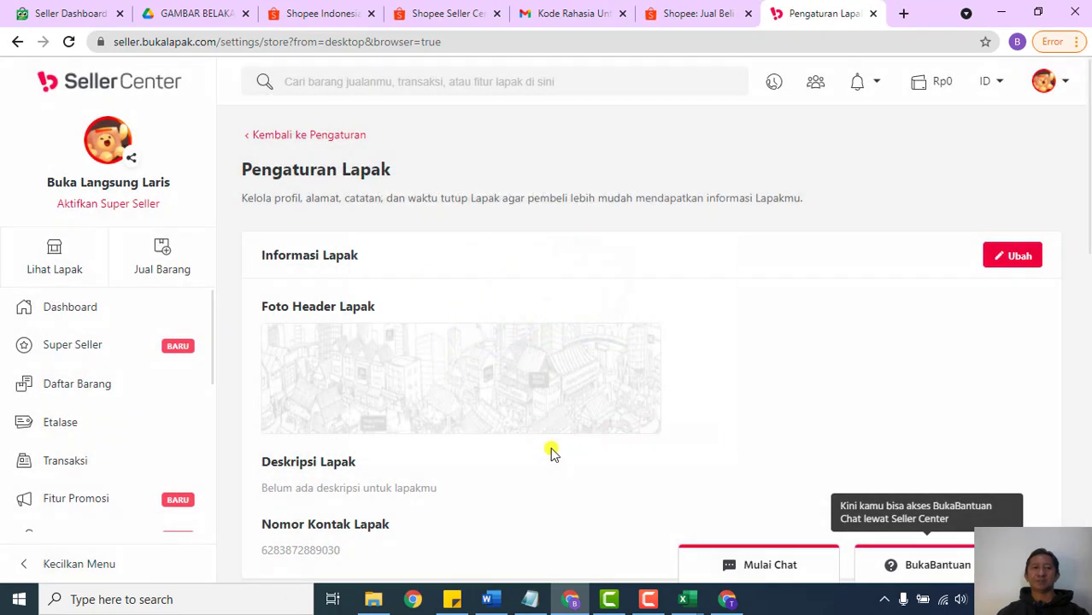
pyautogui.scroll(-5, 136, 406)
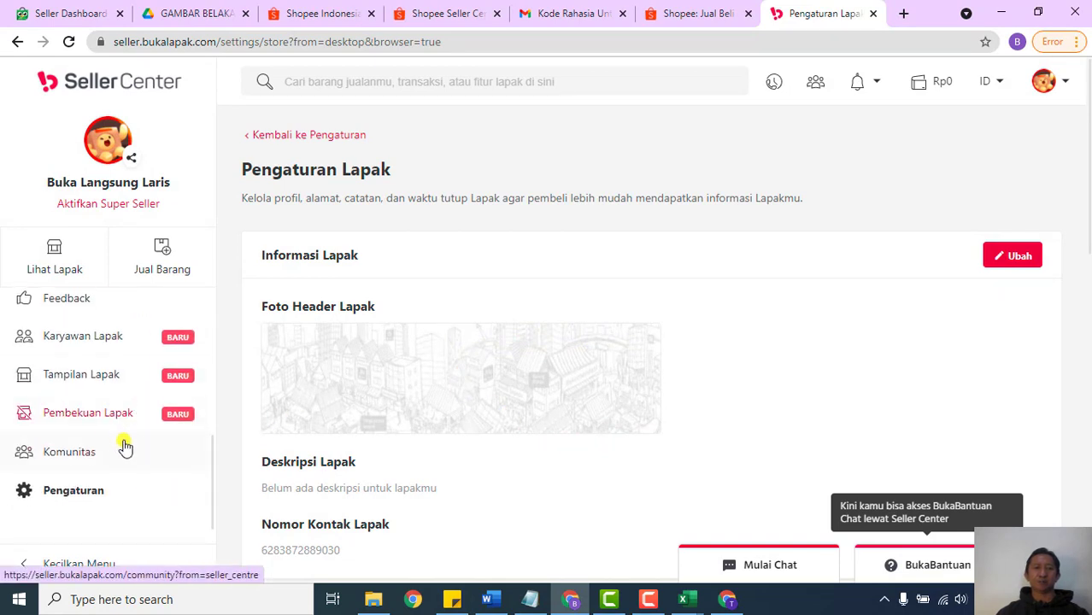
# Confirm Kantor is the main address under Pengaturan > Alamat, then go to Pengiriman settings
pyautogui.click(90, 492)
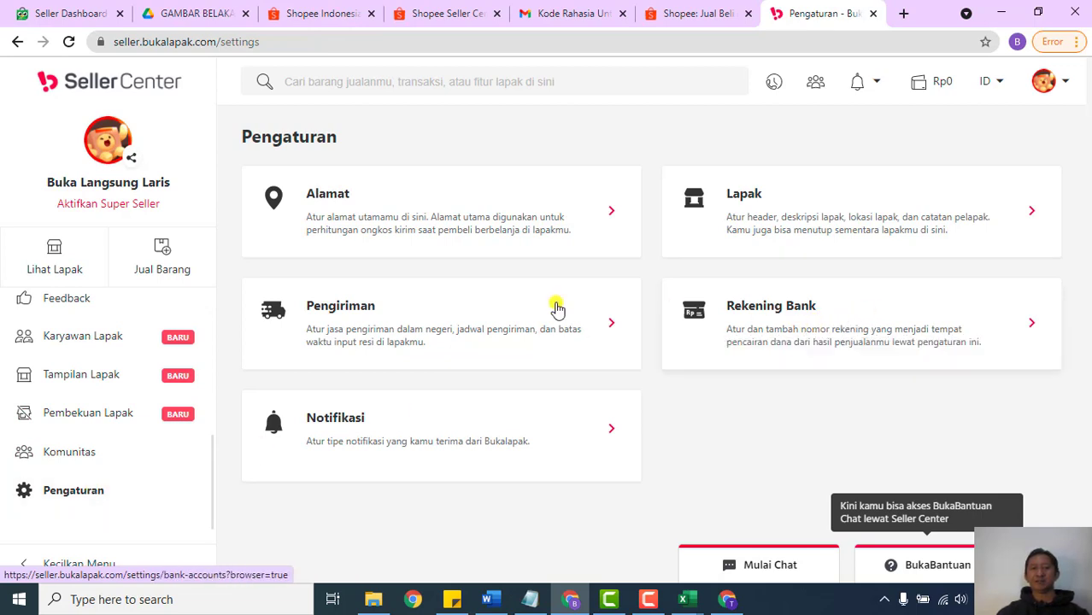
pyautogui.click(416, 231)
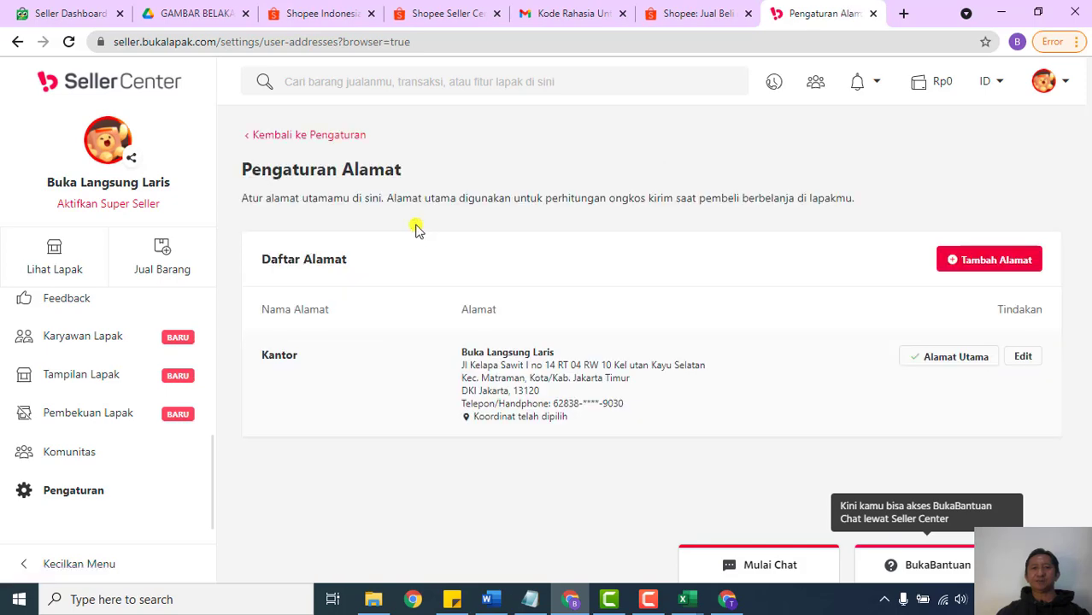
pyautogui.click(17, 41)
pyautogui.click(408, 323)
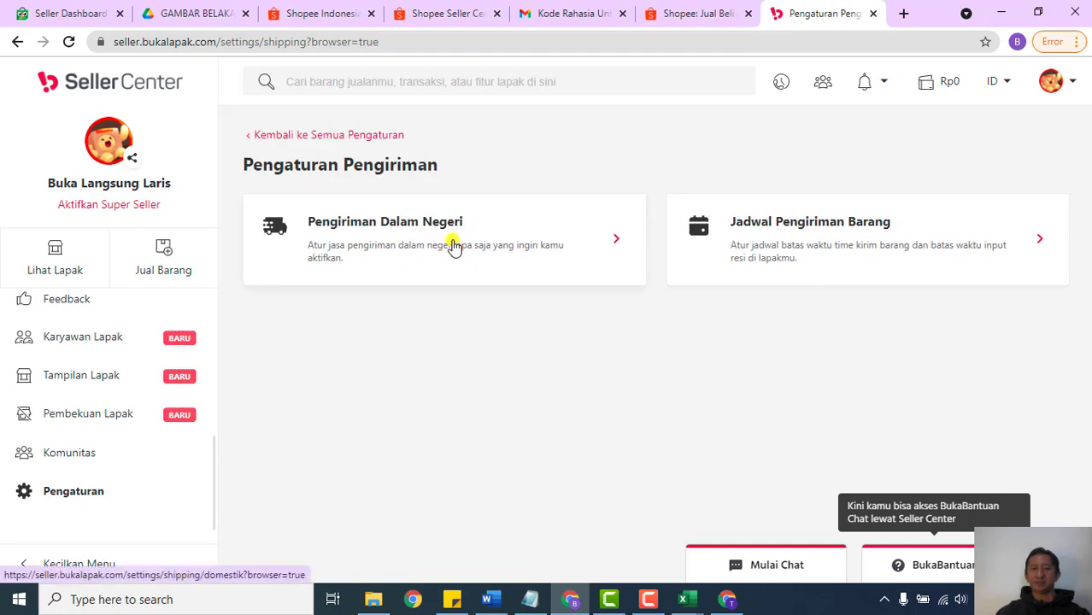
# Enable SiCepat BEST, JNE REG, JNE Trucking, JNE YES, TIKI Reg and Wahana Tarif Normal
pyautogui.click(453, 254)
pyautogui.scroll(-2, 453, 248)
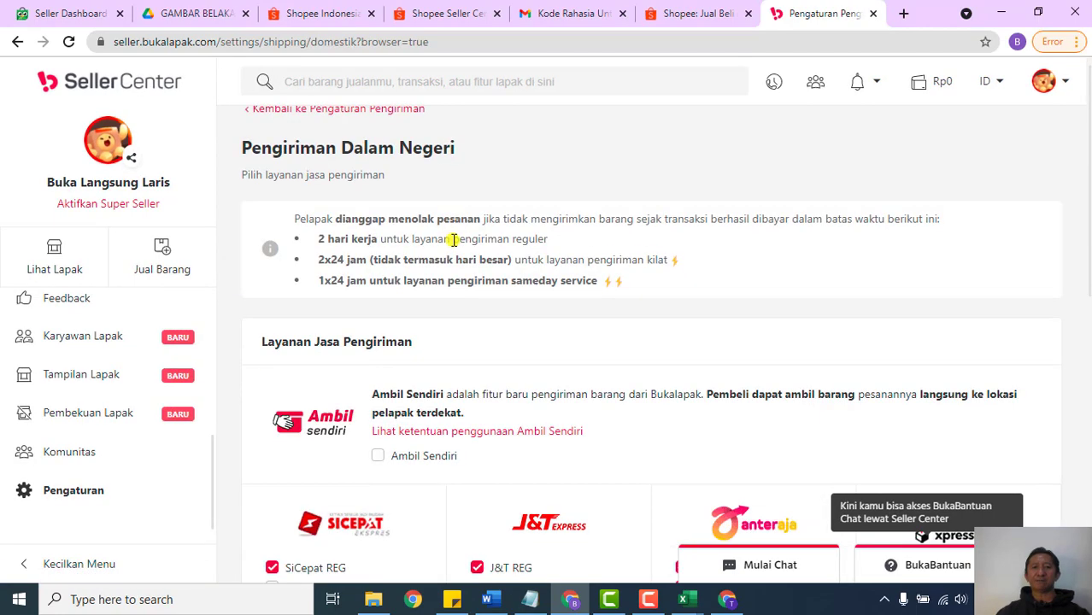
pyautogui.scroll(-1, 410, 267)
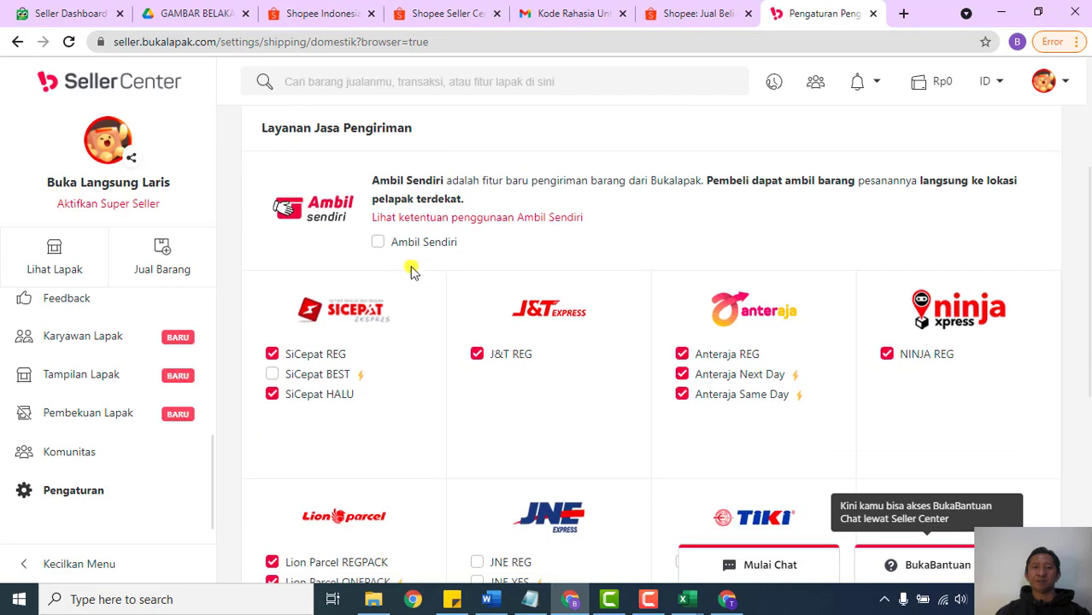
pyautogui.scroll(-1, 446, 256)
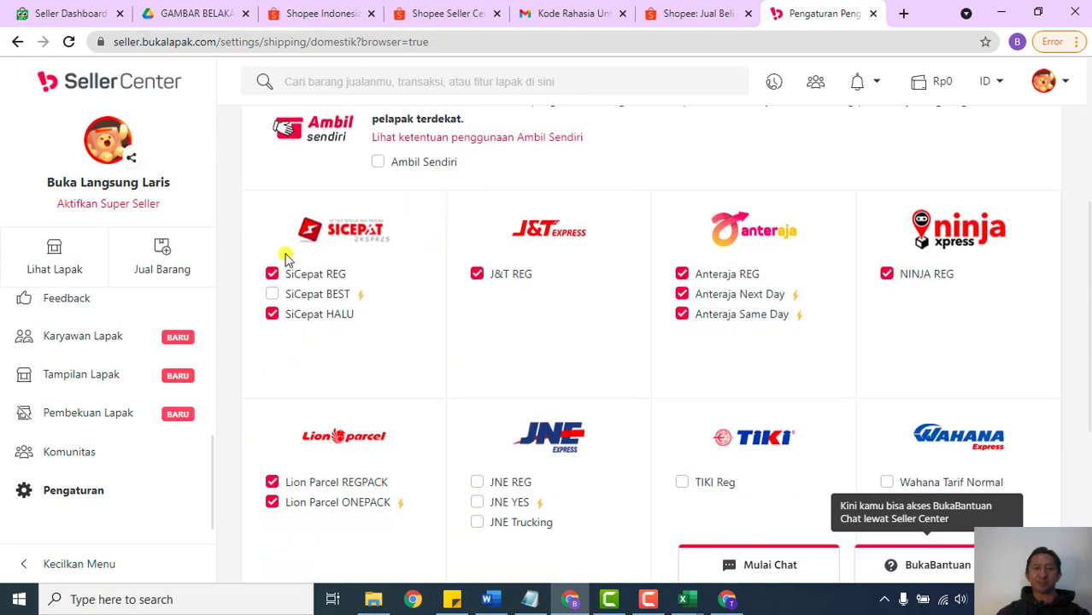
pyautogui.click(274, 300)
pyautogui.scroll(-2, 803, 289)
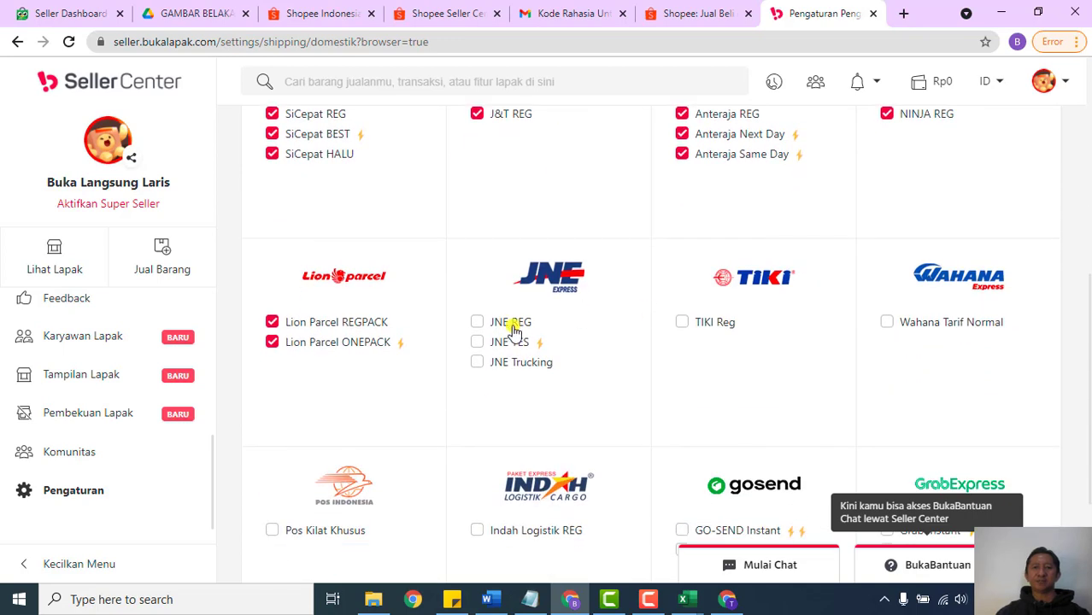
pyautogui.click(476, 323)
pyautogui.click(476, 363)
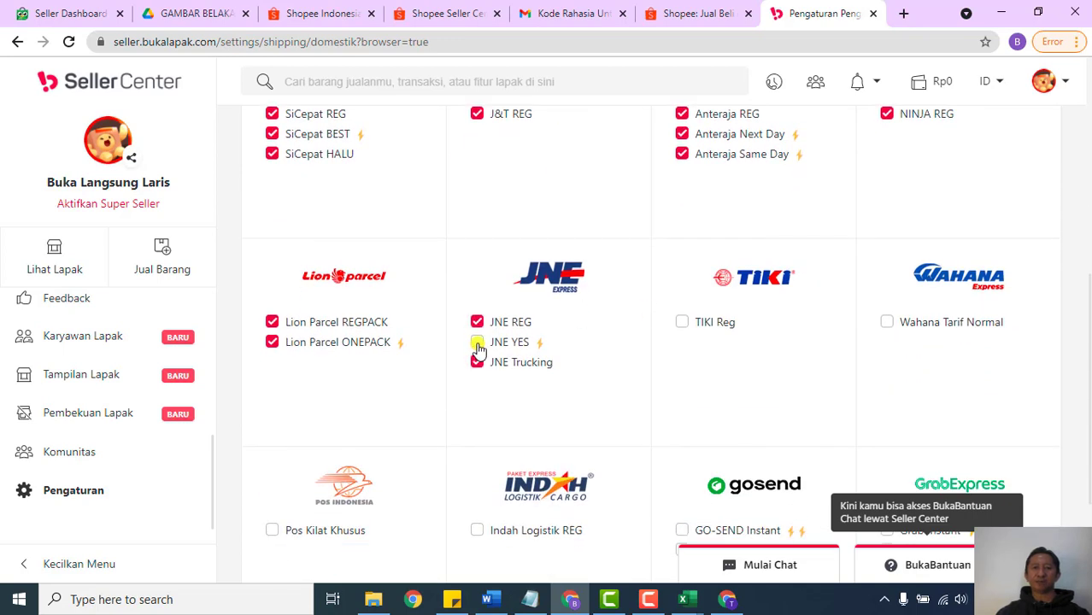
pyautogui.click(477, 342)
pyautogui.click(681, 322)
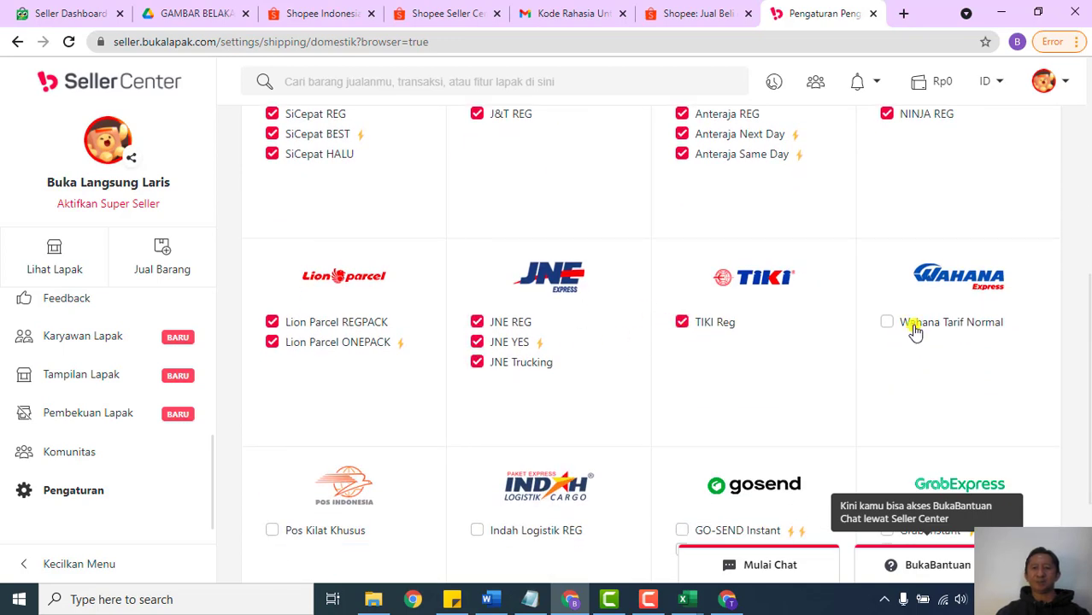
pyautogui.click(886, 325)
# Enable Pos Kilat Khusus, GO-SEND Instant and Same Day, and Grab Instant and Same Day
pyautogui.scroll(-2, 887, 327)
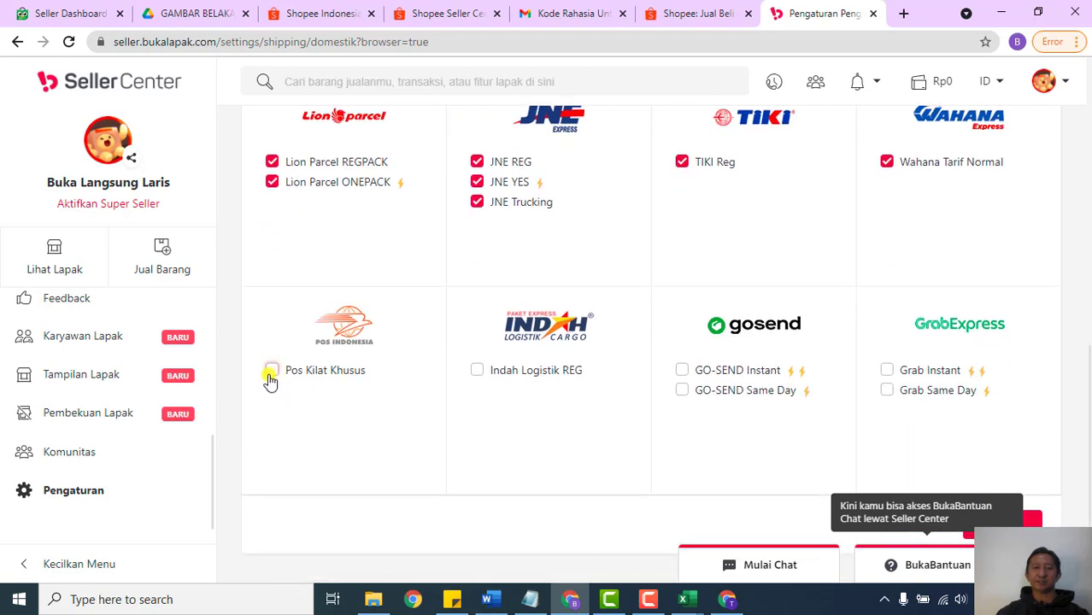
pyautogui.click(271, 370)
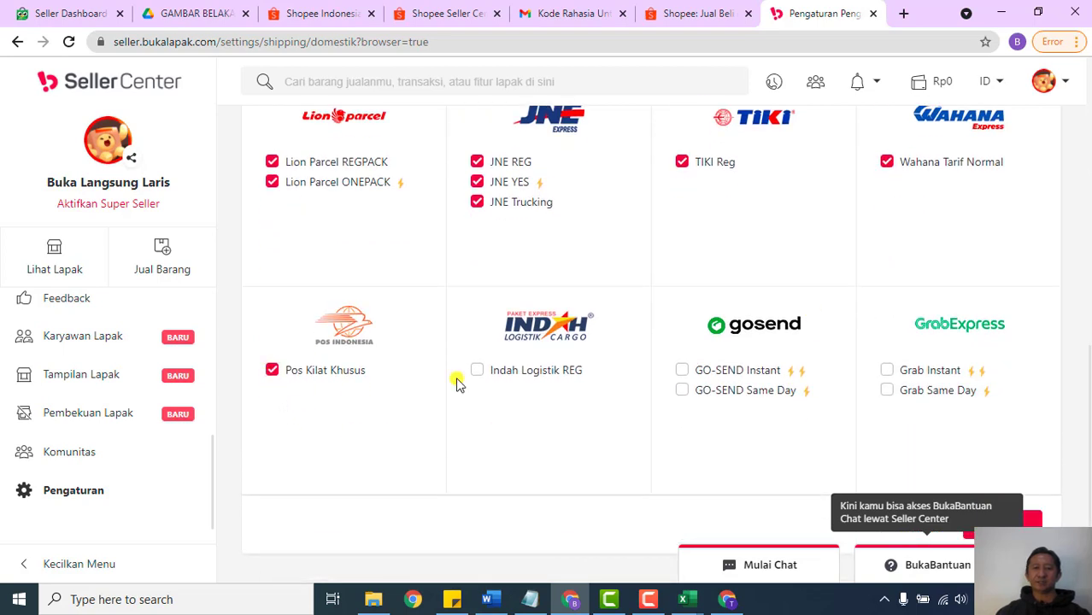
pyautogui.click(684, 373)
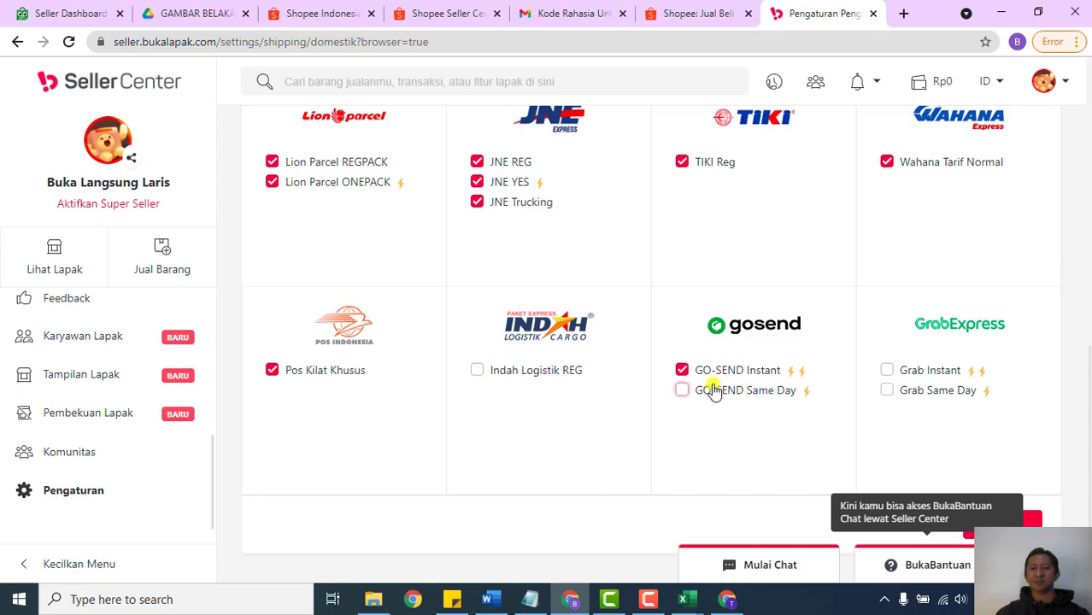
pyautogui.click(682, 391)
pyautogui.click(887, 371)
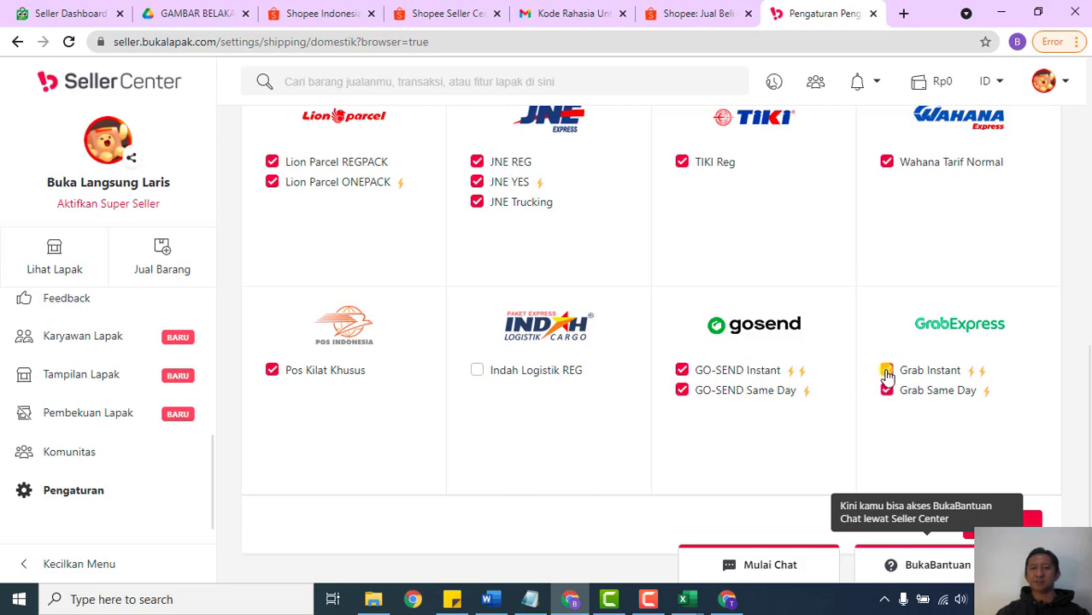
pyautogui.click(887, 389)
# Save the courier selection and return to the Pengaturan overview
pyautogui.scroll(6, 708, 378)
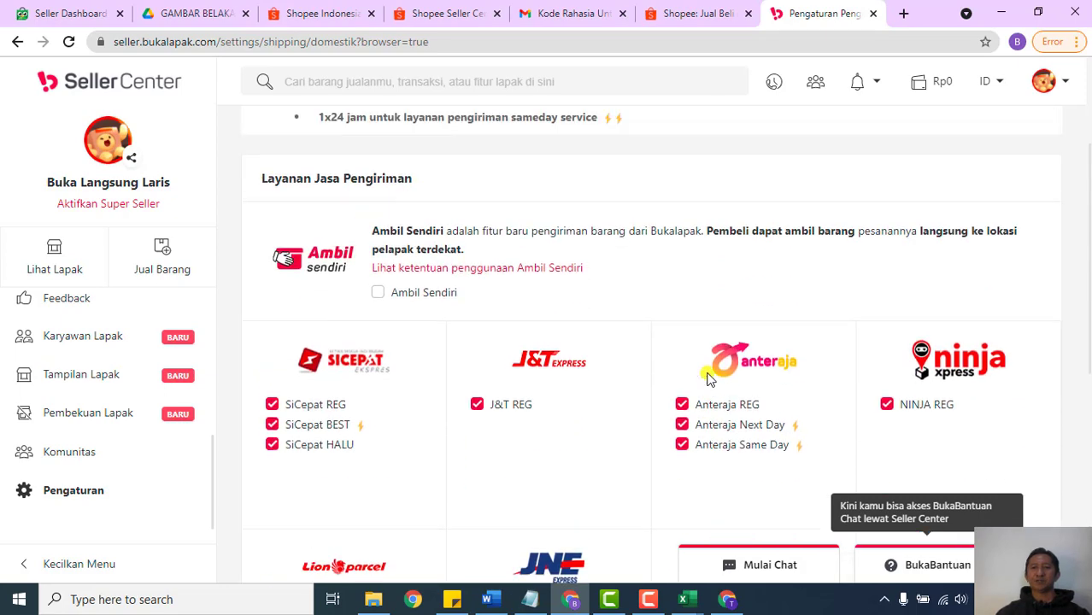
pyautogui.scroll(-6, 708, 378)
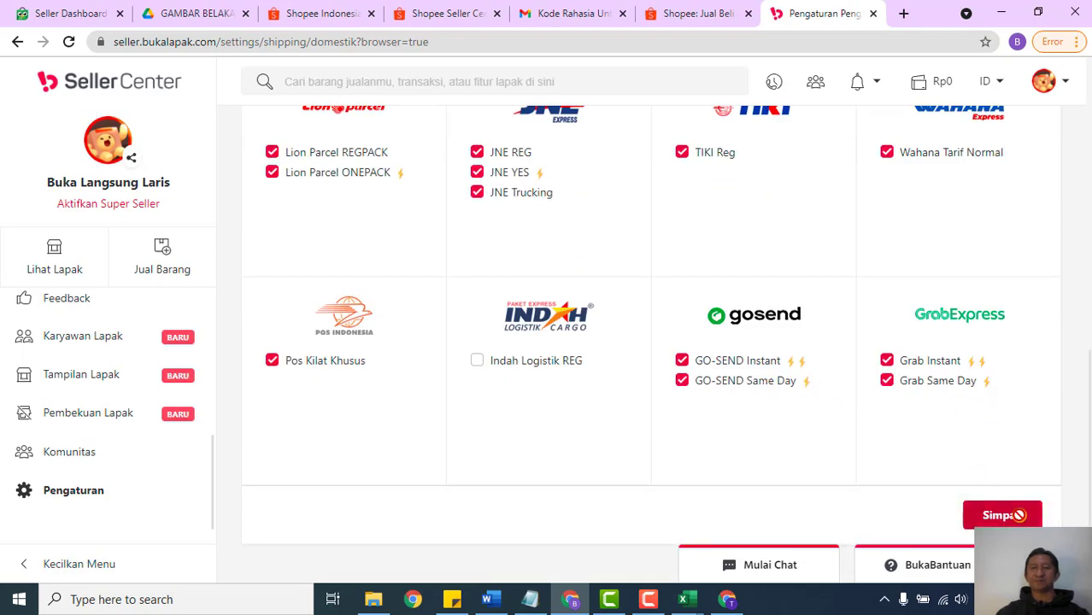
pyautogui.click(1022, 514)
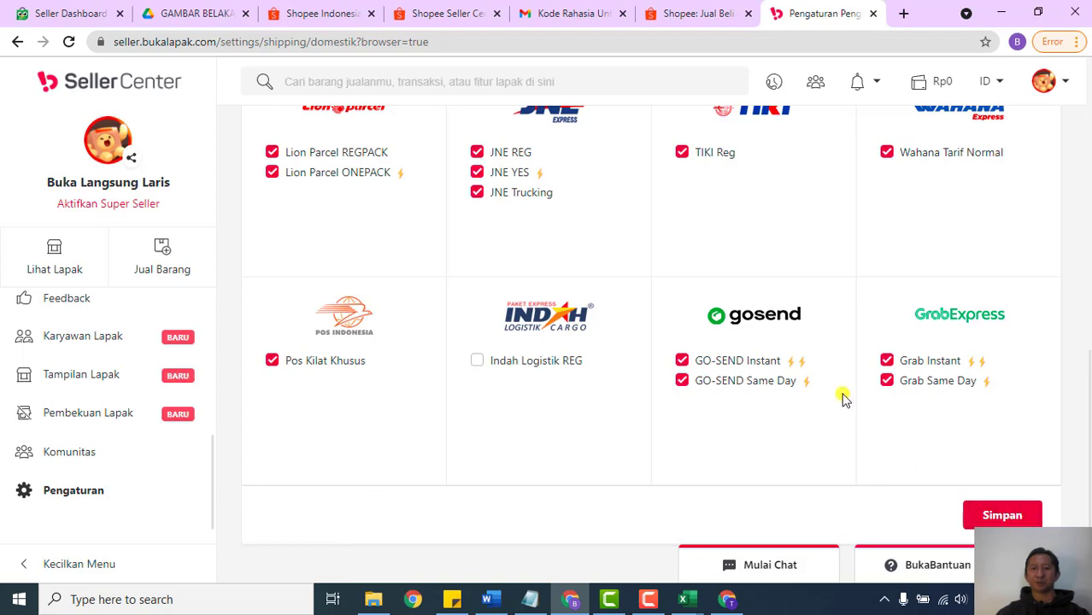
pyautogui.scroll(6, 656, 410)
pyautogui.scroll(1, 655, 411)
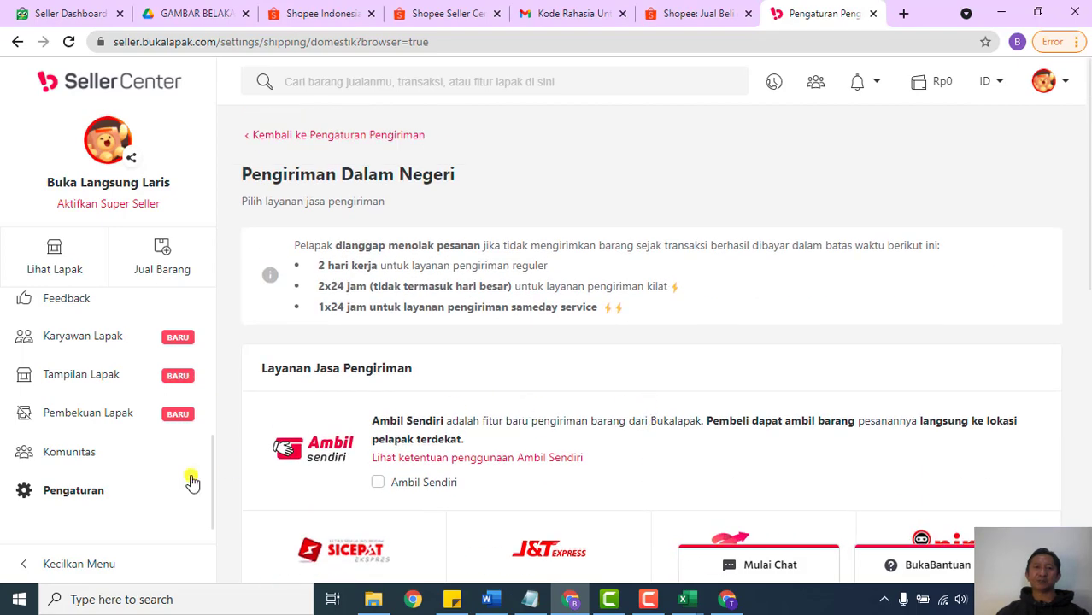
pyautogui.click(102, 490)
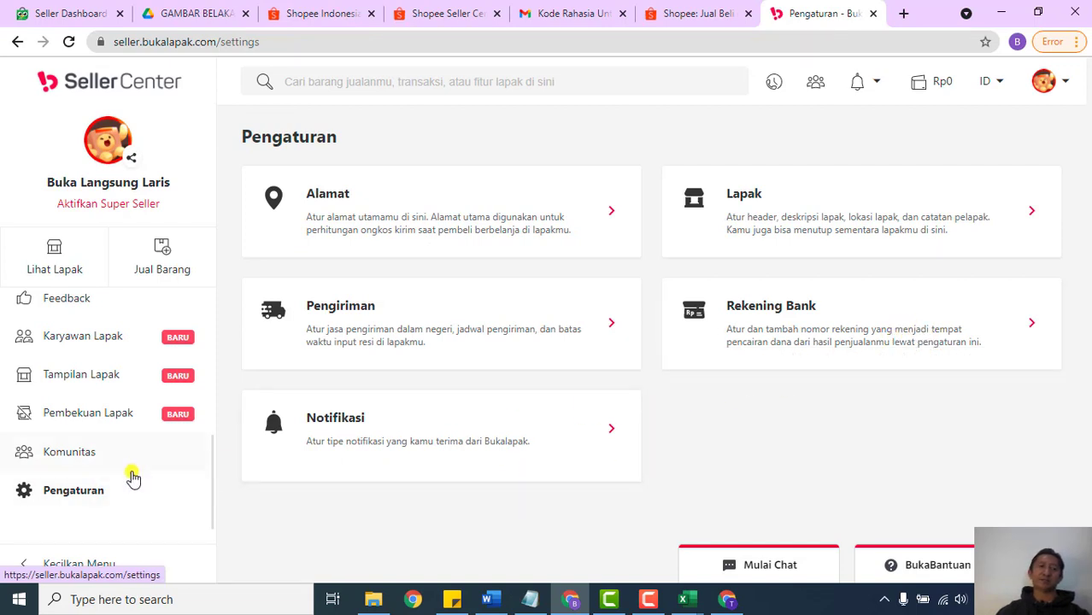
# Open Super Seller from the top of the Seller Center sidebar
pyautogui.scroll(5, 133, 477)
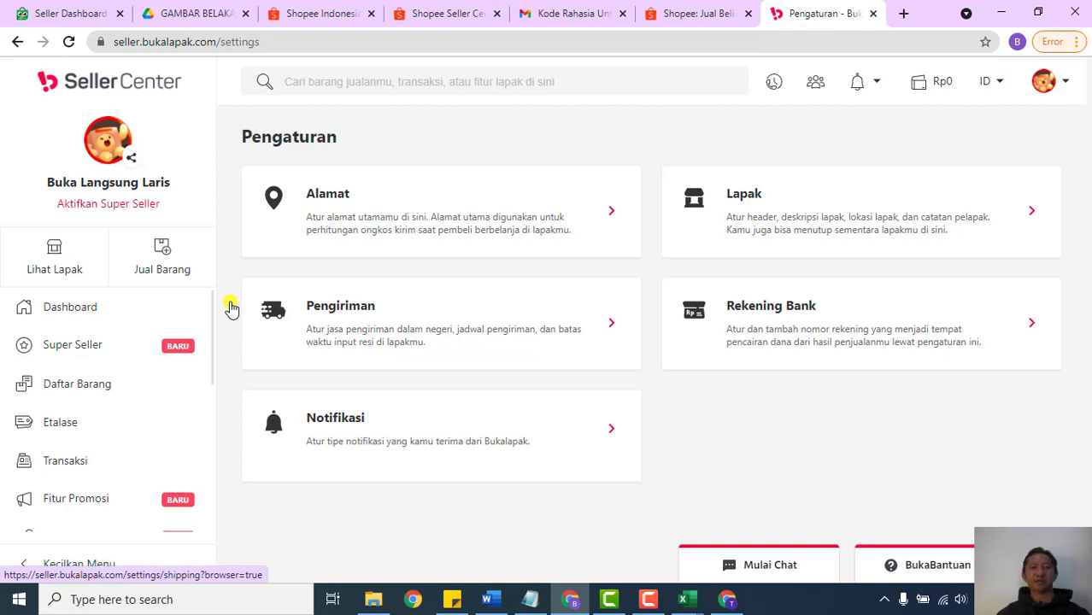
pyautogui.click(102, 349)
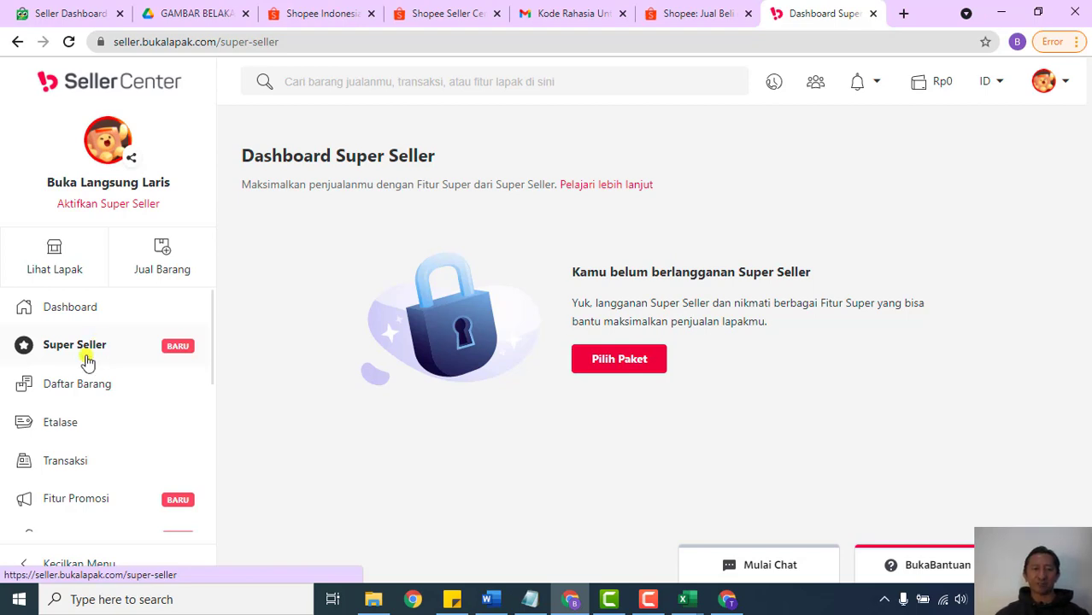
# Choose a Super Seller package and start the Upgrade ke Super Seller process
pyautogui.click(635, 362)
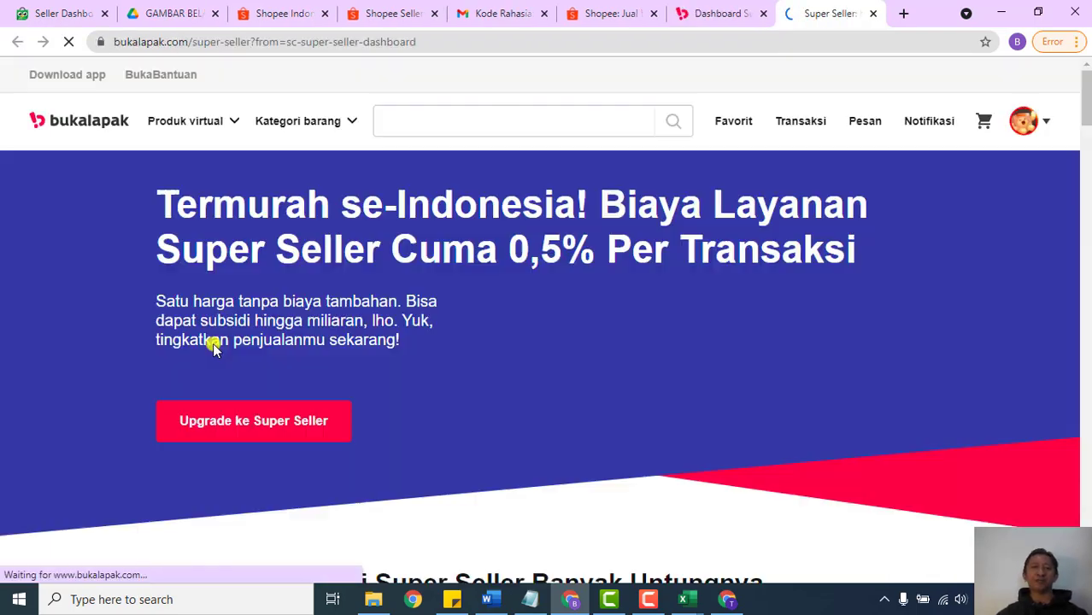
pyautogui.scroll(-2, 366, 407)
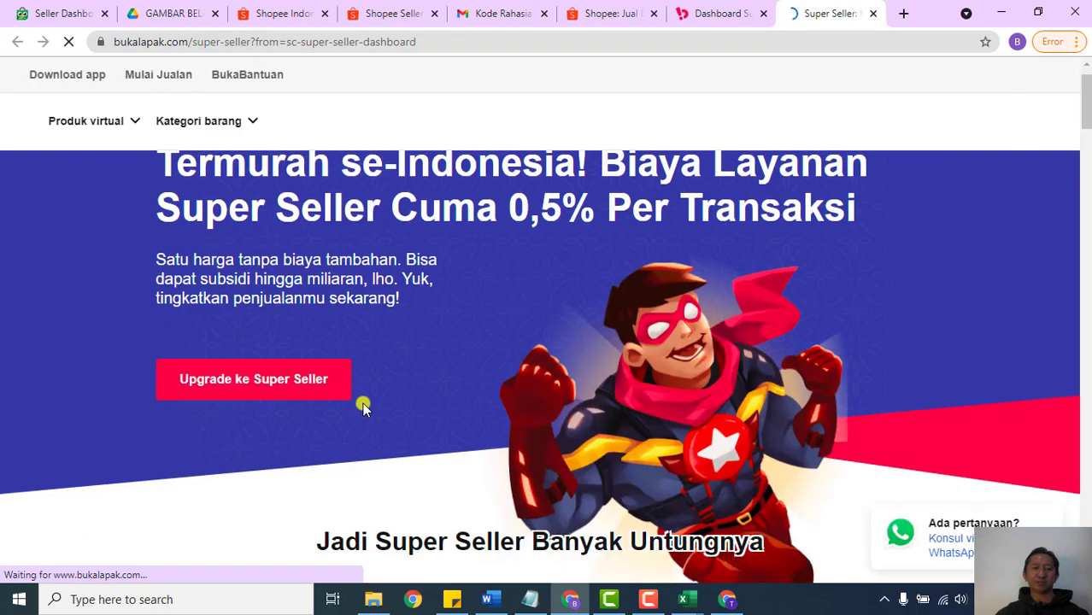
pyautogui.click(274, 344)
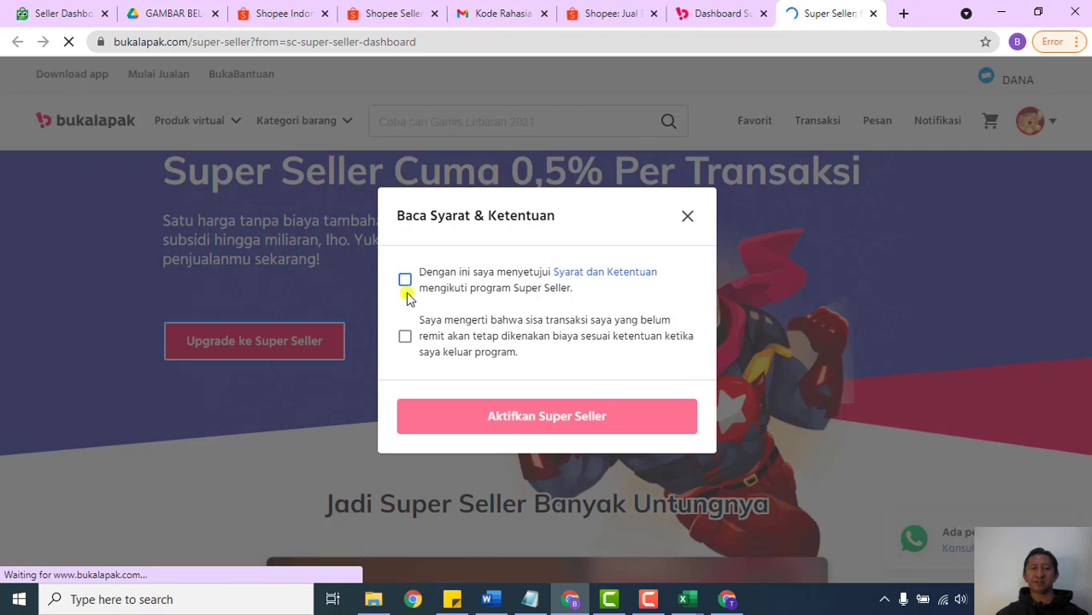
# Accept both Super Seller terms, activate Super Seller, and dismiss the new-terms notice
pyautogui.click(405, 282)
pyautogui.click(405, 336)
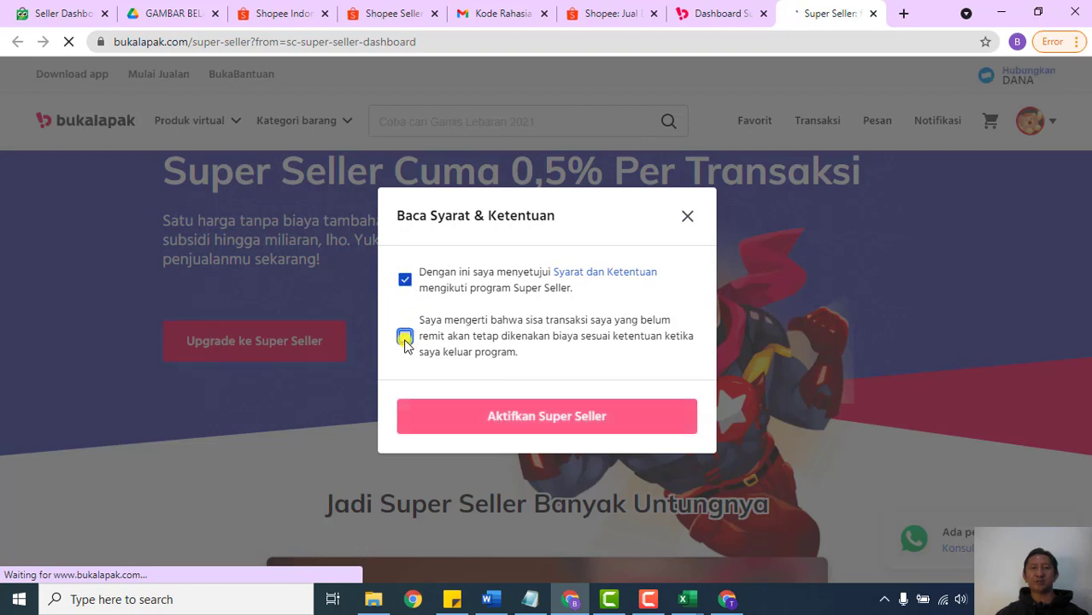
pyautogui.click(598, 425)
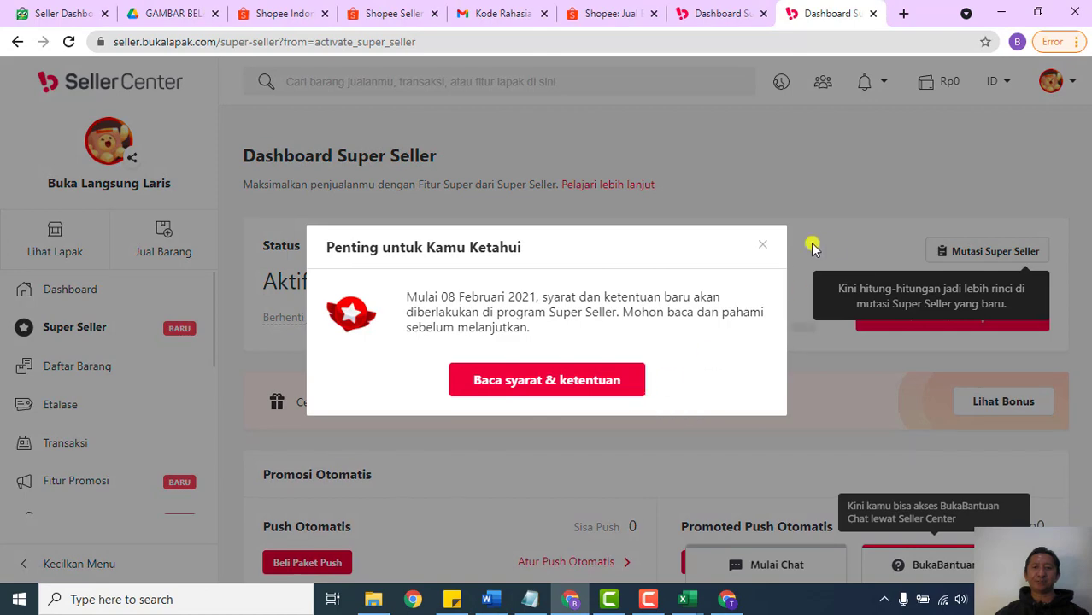
pyautogui.click(764, 245)
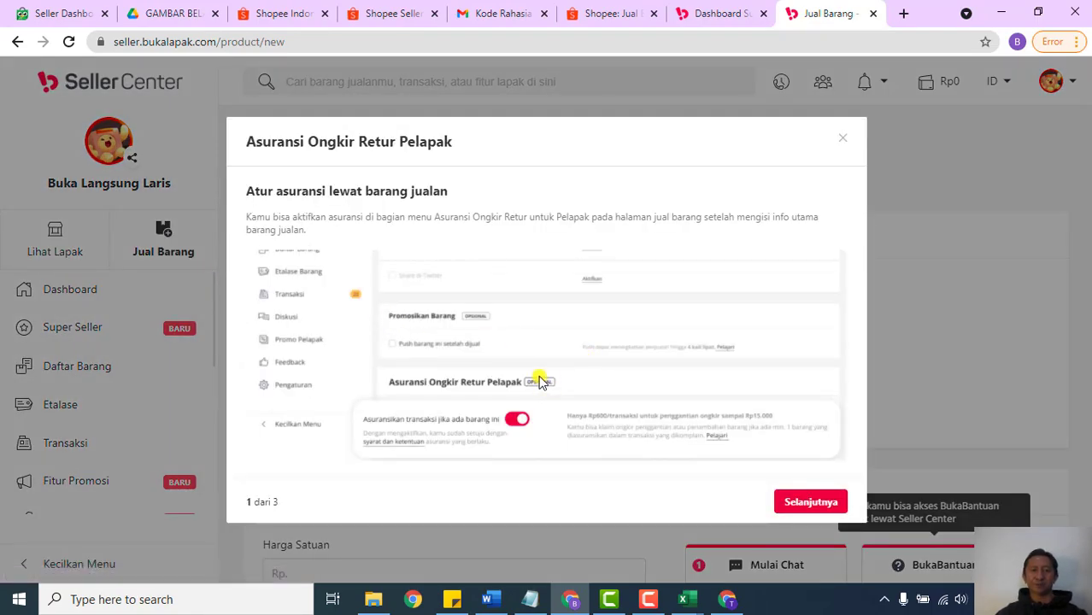
# Skip past the Asuransi Ongkir Retur introduction and switch to Jual Banyak Barang Sekaligus
pyautogui.click(818, 503)
pyautogui.click(843, 139)
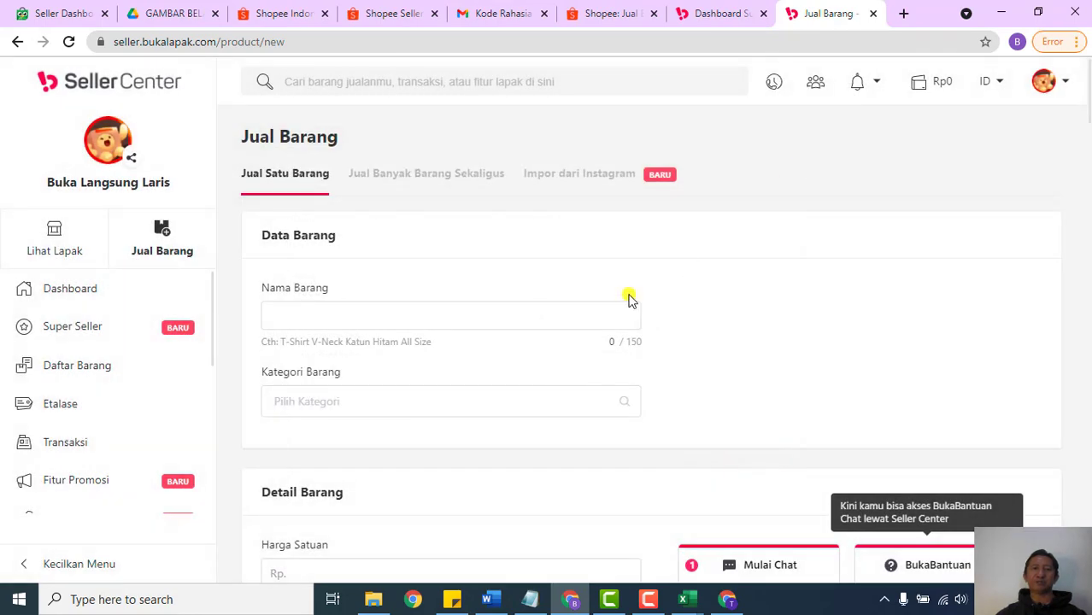
pyautogui.click(408, 182)
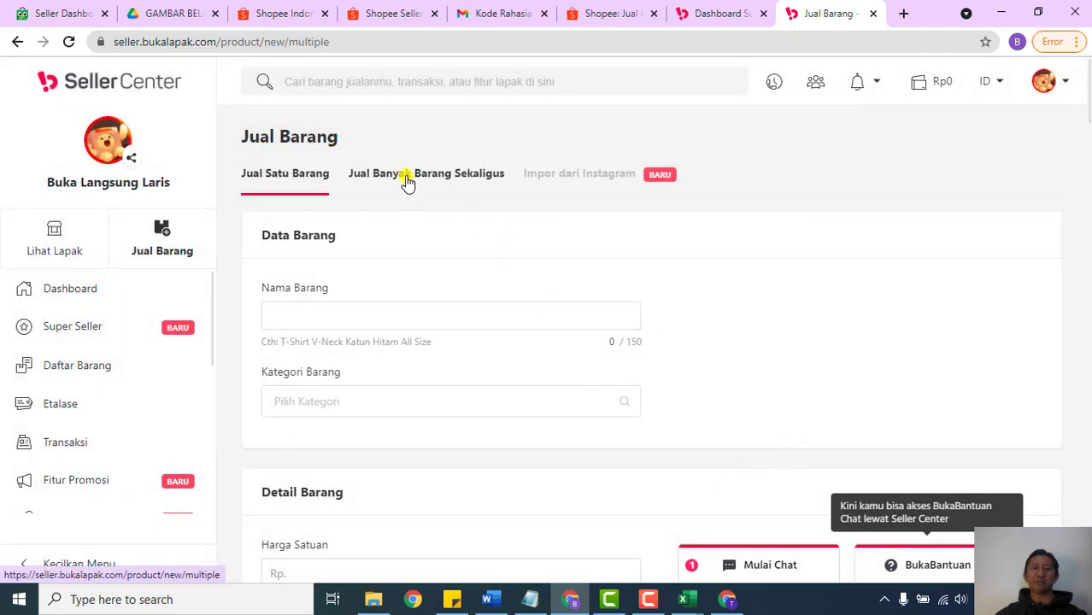
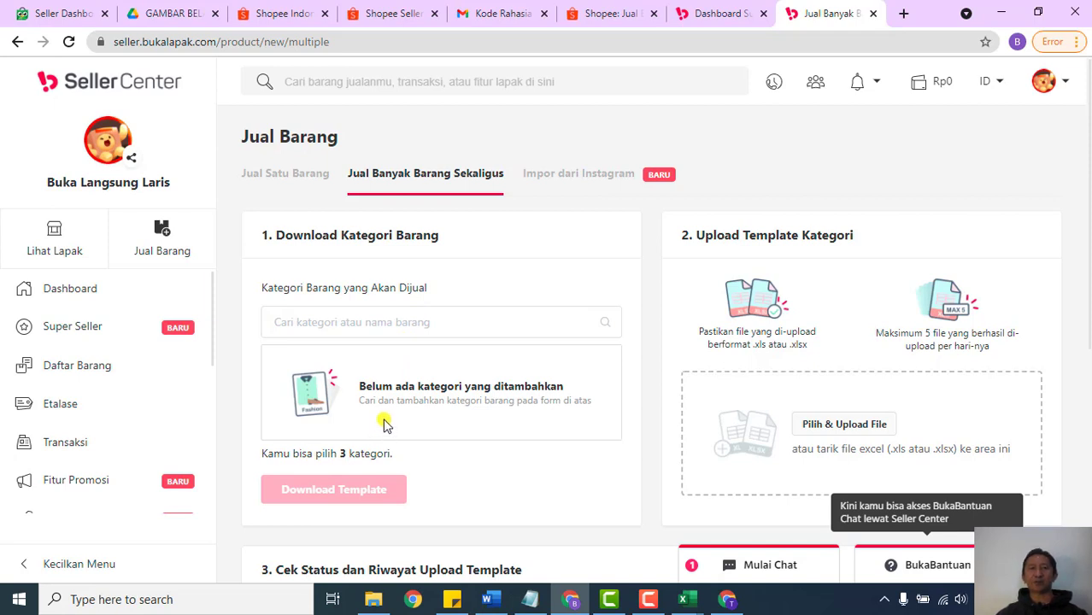
# Add Fashion Pria / Kaos as the first bulk-listing category
pyautogui.click(397, 331)
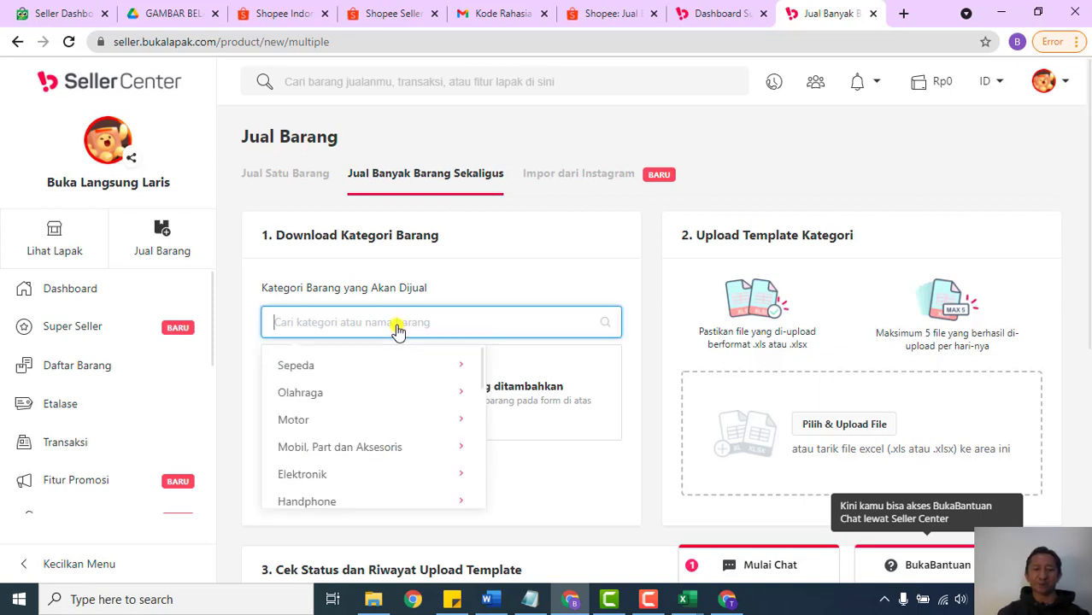
pyautogui.write('kaos')
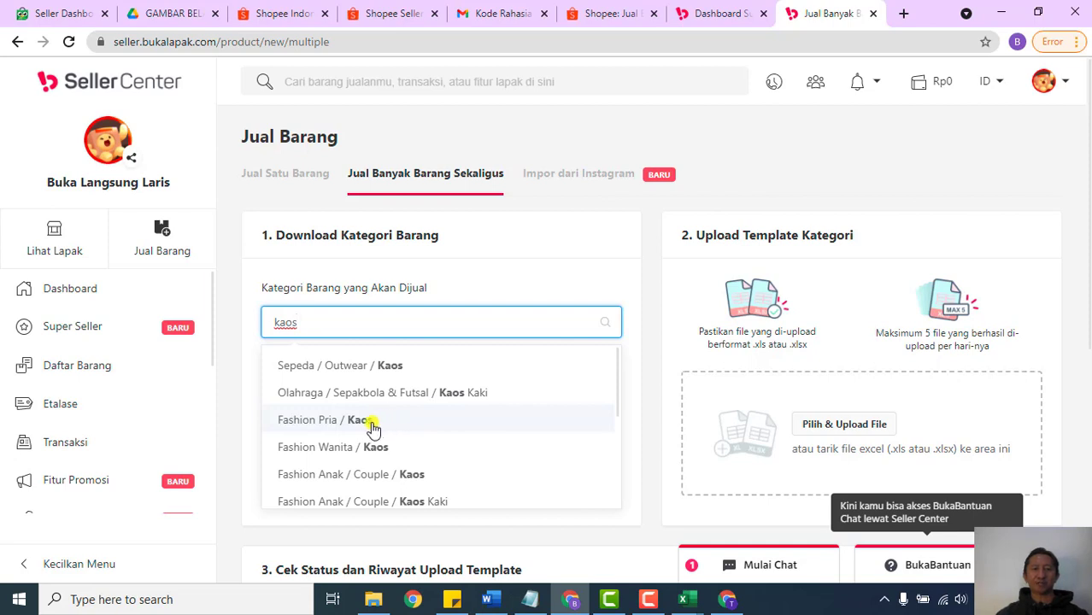
pyautogui.click(373, 425)
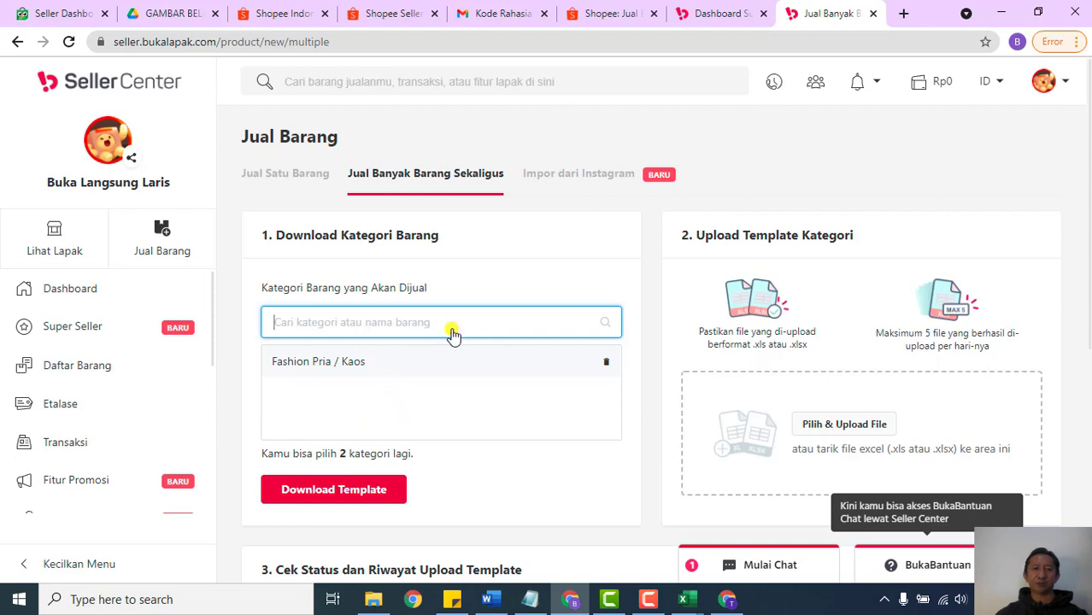
pyautogui.click(471, 290)
# Add the Parfum / Unisex and Obat & Vitamin / Herbal categories, then download the template
pyautogui.click(435, 322)
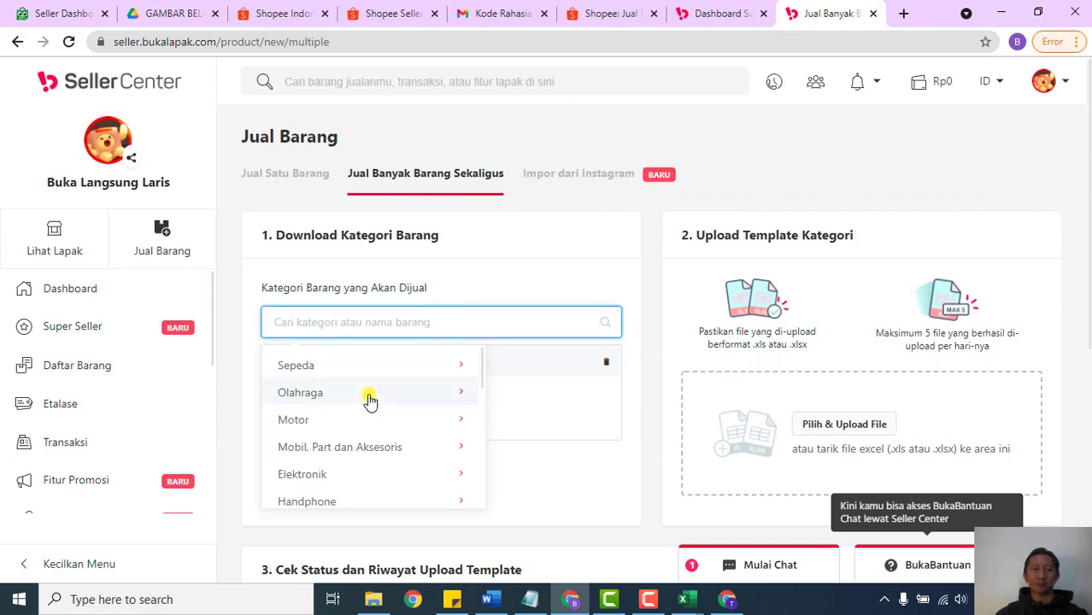
pyautogui.write('parfum')
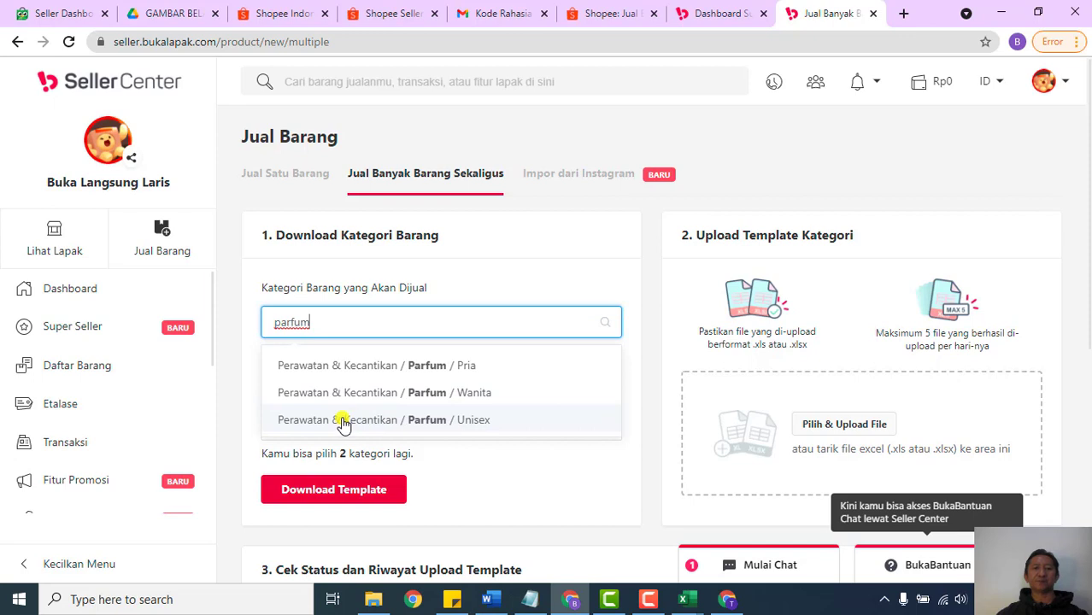
pyautogui.click(342, 423)
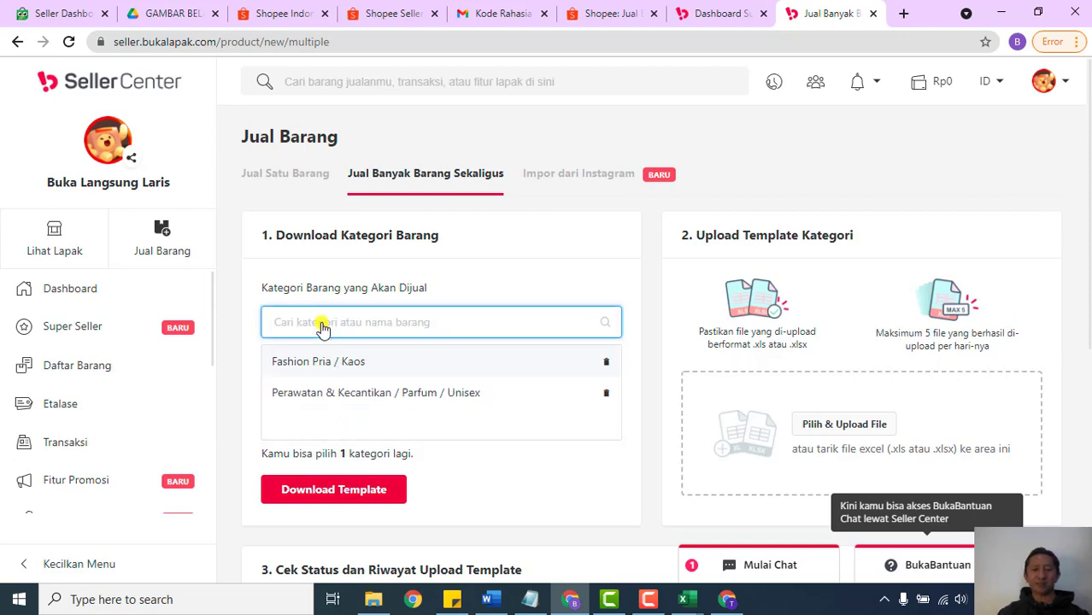
pyautogui.write('herbal')
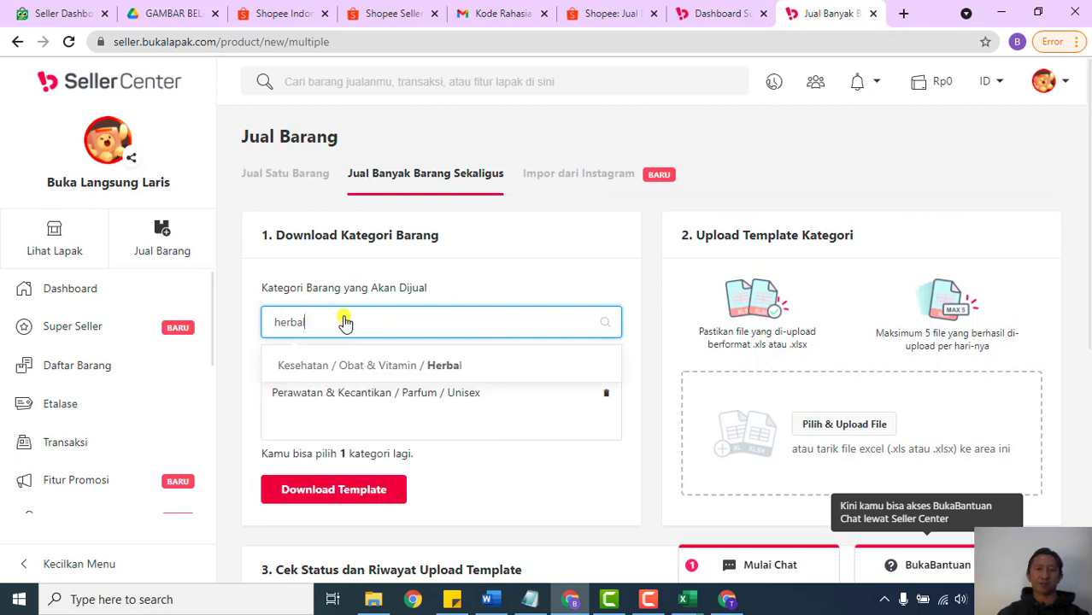
pyautogui.click(378, 365)
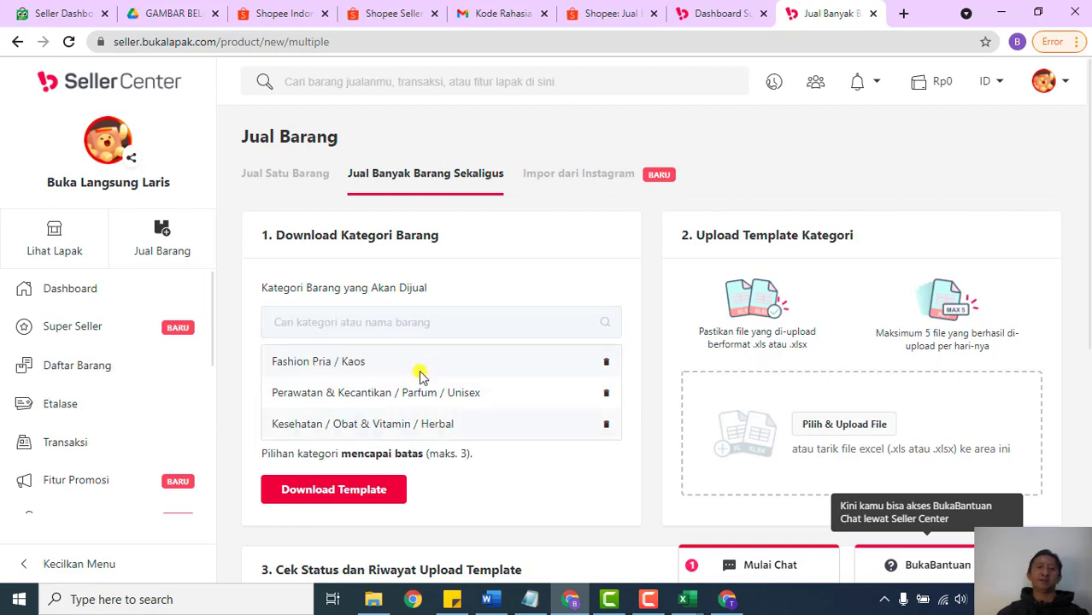
pyautogui.click(354, 493)
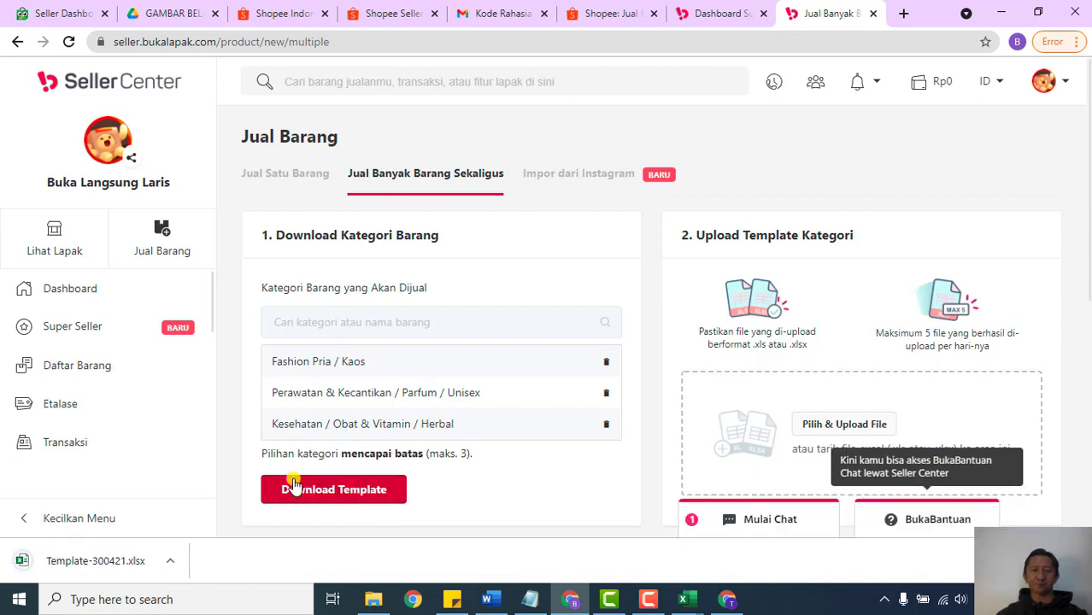
# Open Template-300421.xlsx with editing enabled and close the extra template copy
pyautogui.click(114, 566)
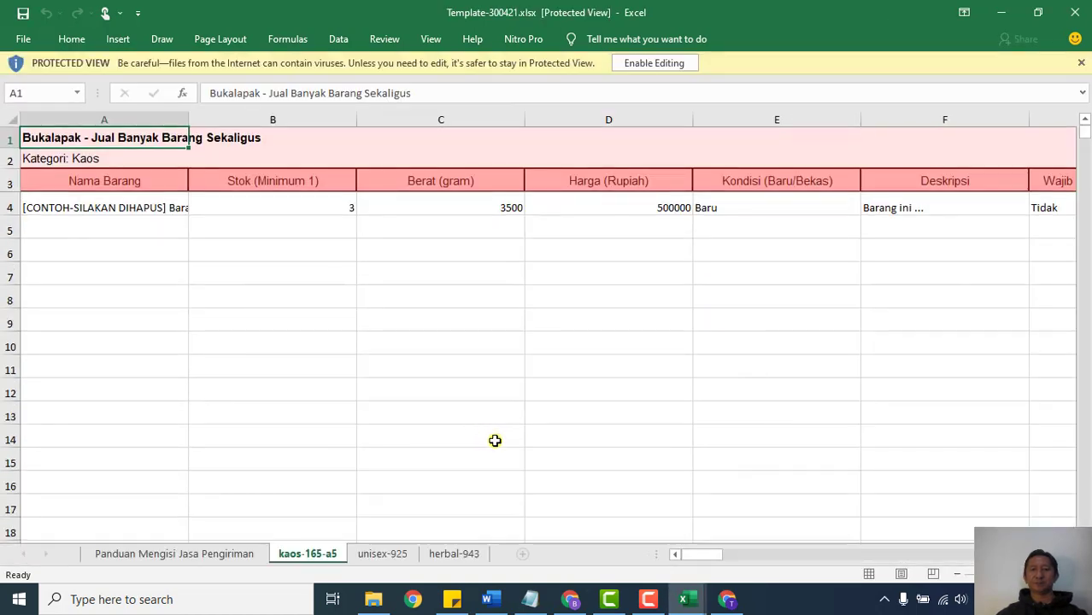
pyautogui.click(666, 65)
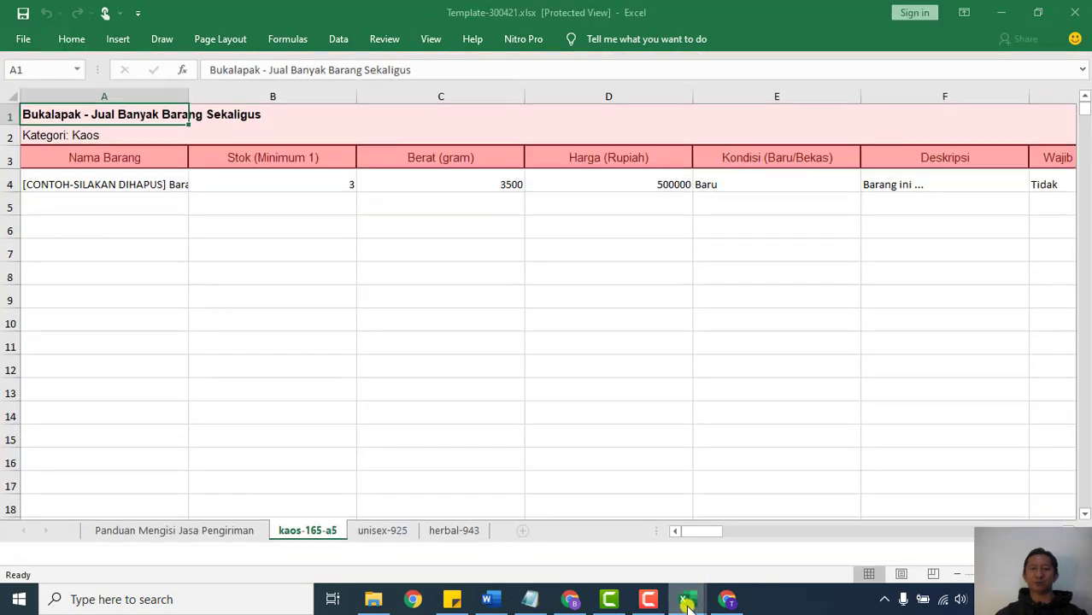
pyautogui.moveTo(691, 603)
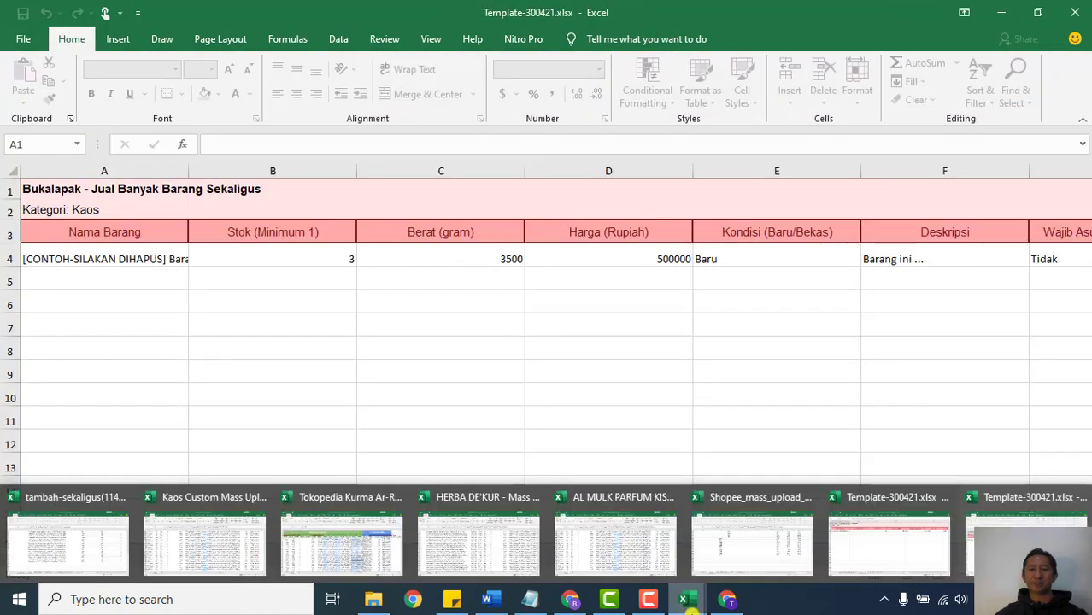
pyautogui.click(940, 497)
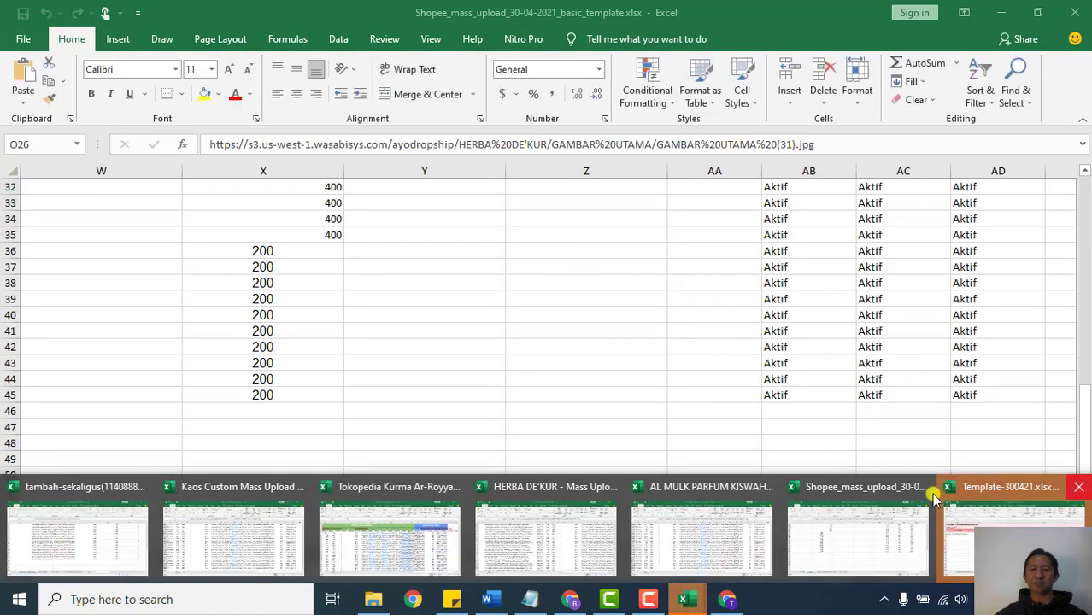
# Close the Shopee and tambah-sekaligus workbooks without saving
pyautogui.click(924, 488)
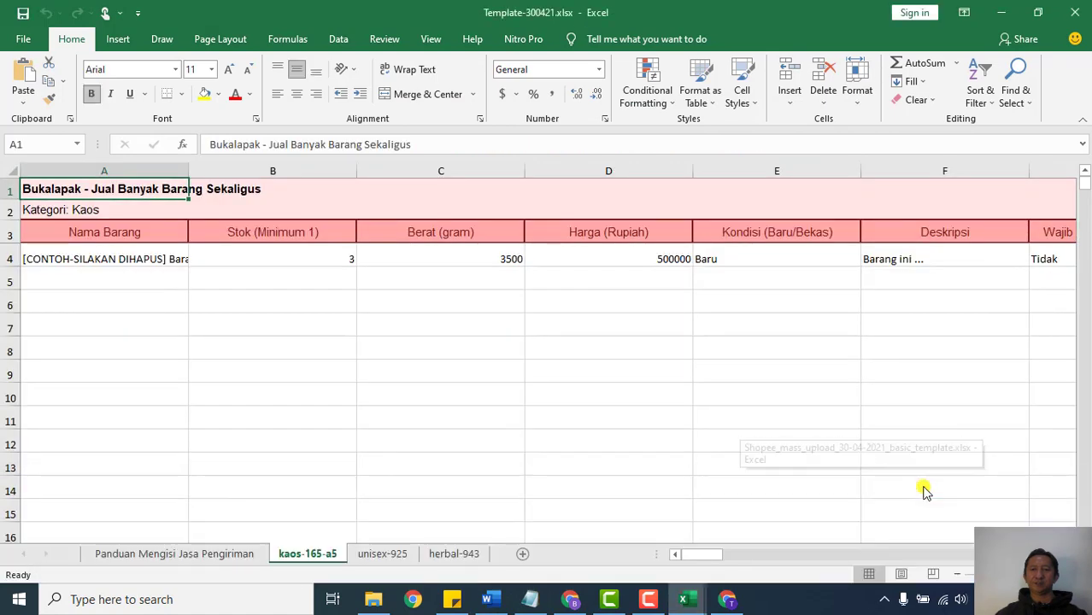
pyautogui.click(684, 601)
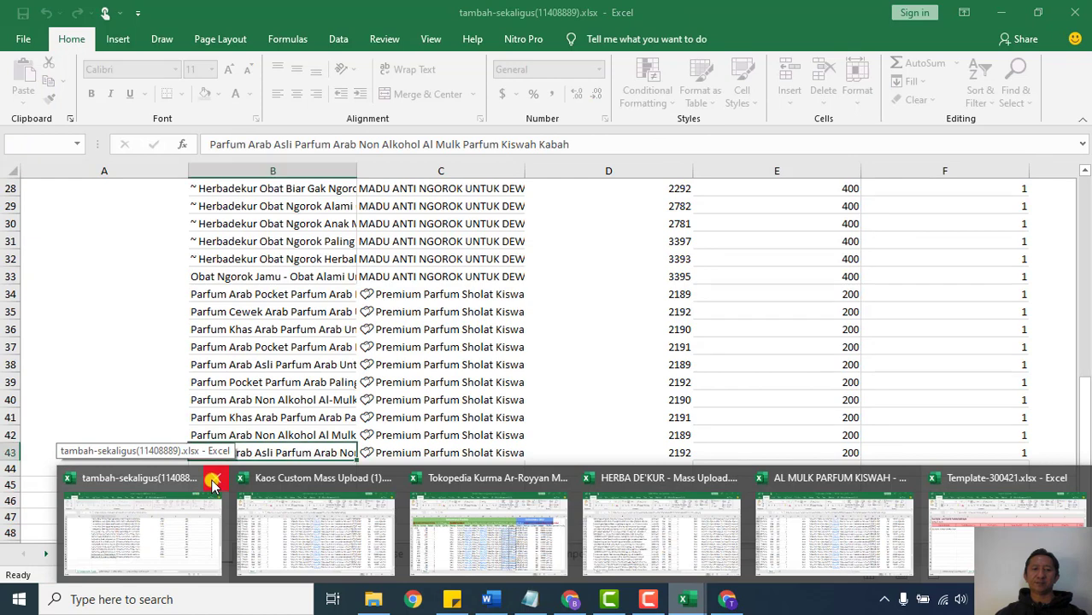
pyautogui.click(213, 479)
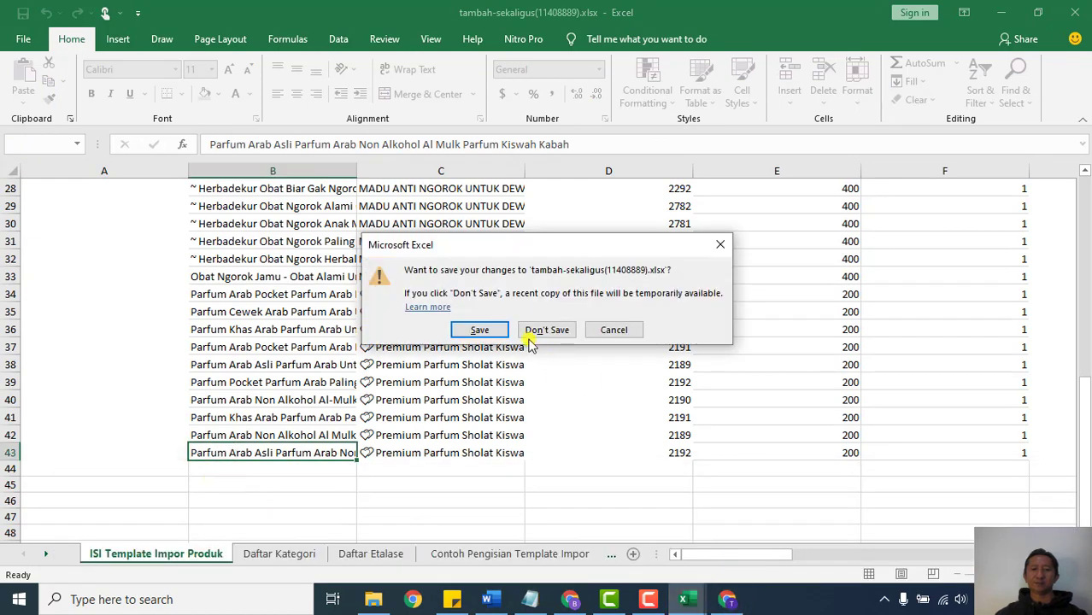
pyautogui.click(480, 330)
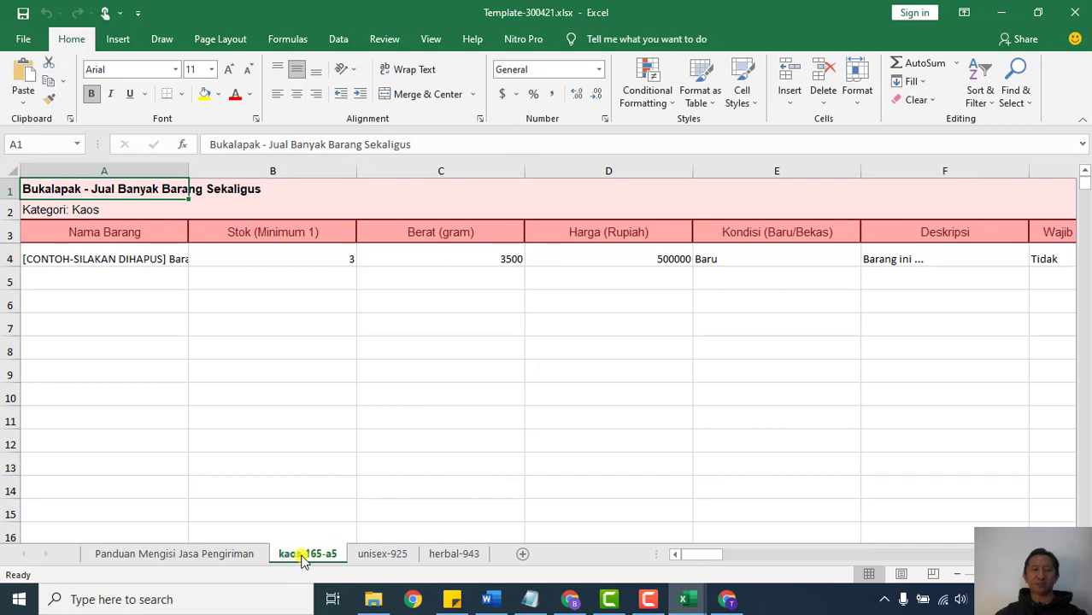
# Switch to the Kaos Custom Mass Upload (1).xlsx workbook
pyautogui.click(94, 263)
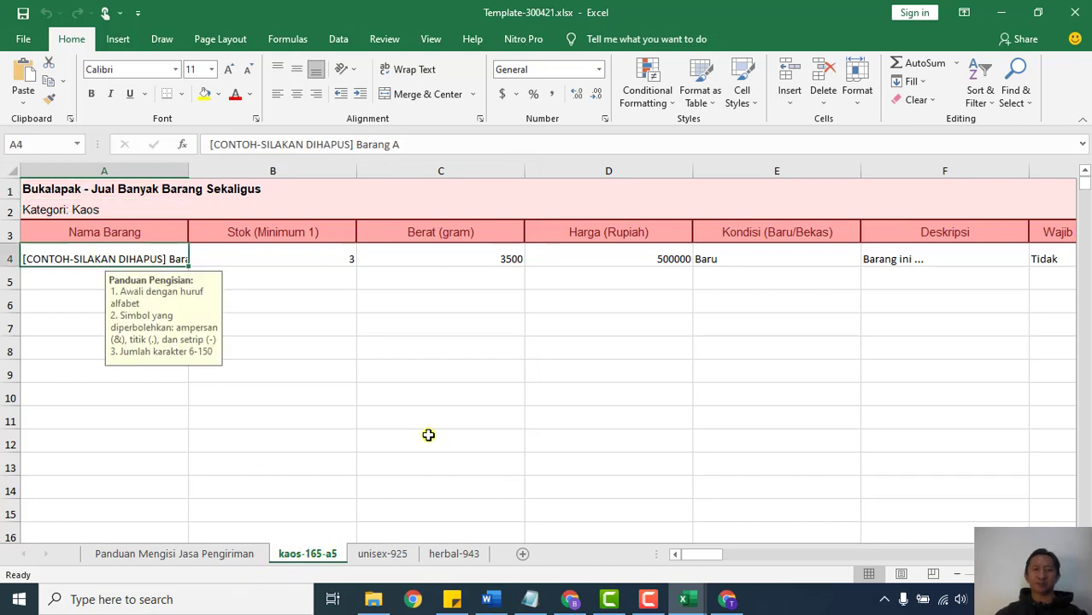
pyautogui.click(684, 599)
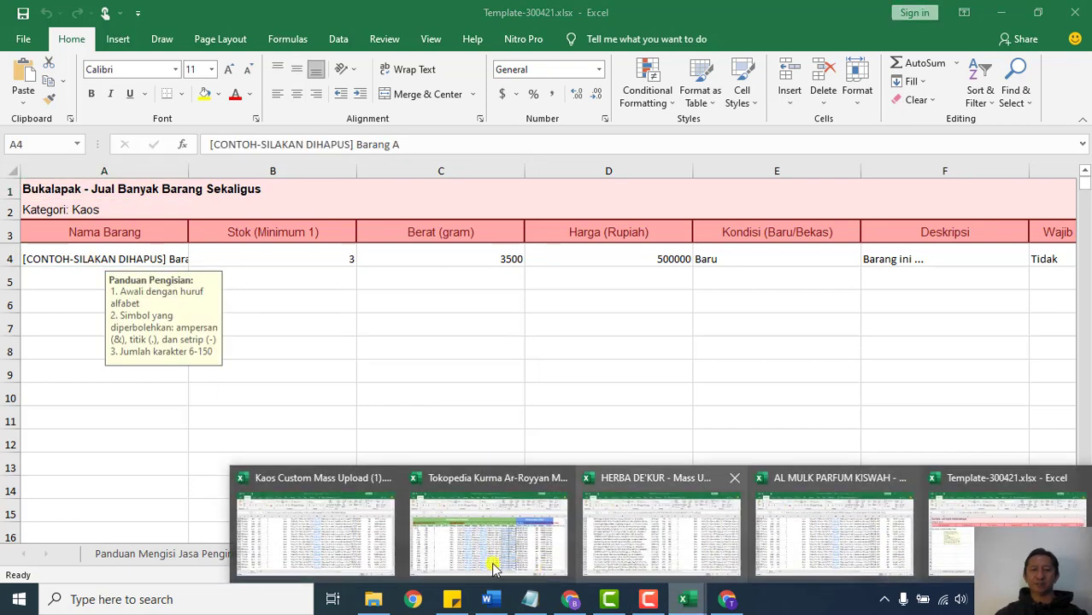
pyautogui.click(380, 550)
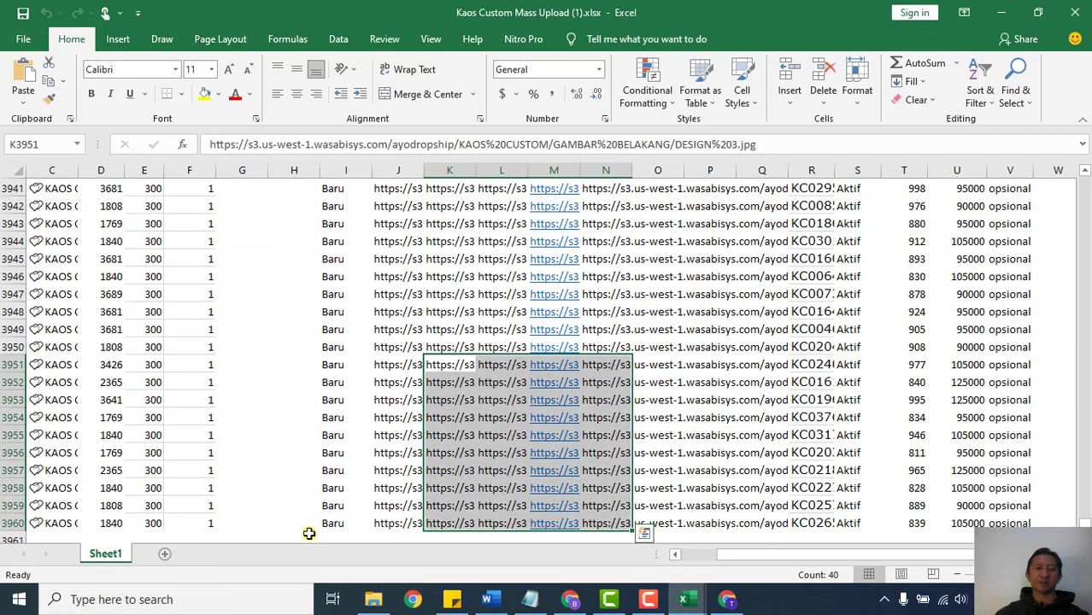
# Copy product names B3951:B3960 from Kaos Custom Mass Upload into the template's A4:A13
pyautogui.moveTo(735, 555); pyautogui.dragTo(678, 557)
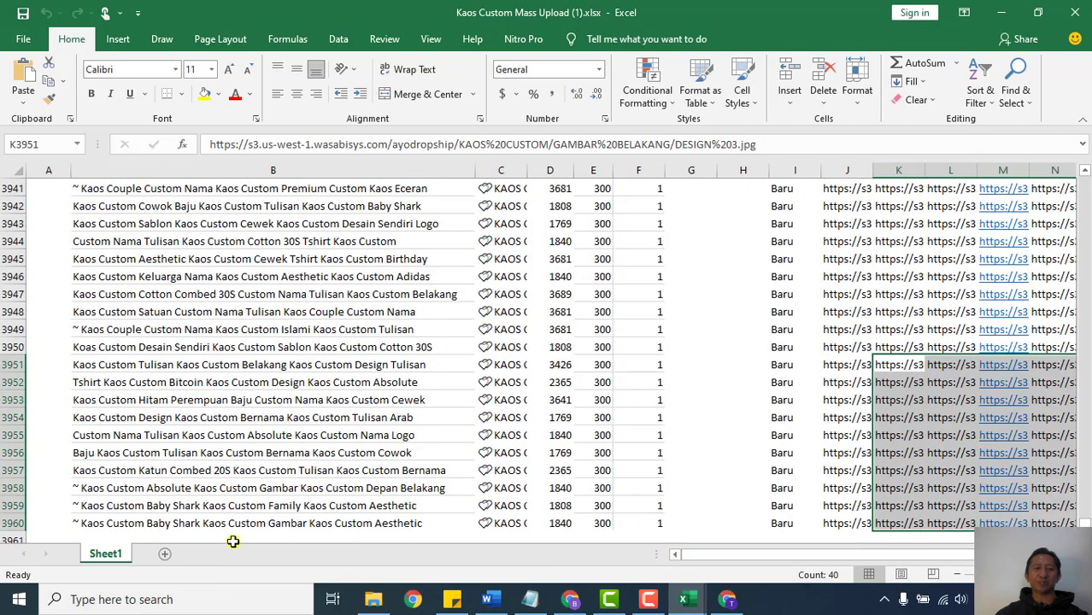
pyautogui.click(129, 524)
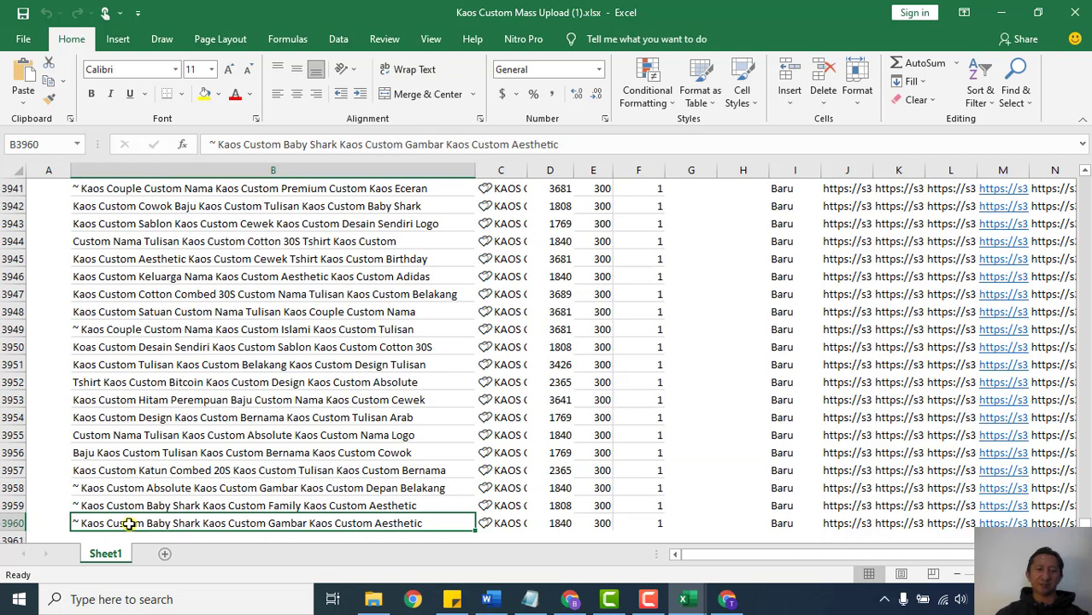
pyautogui.moveTo(128, 525); pyautogui.dragTo(136, 469)
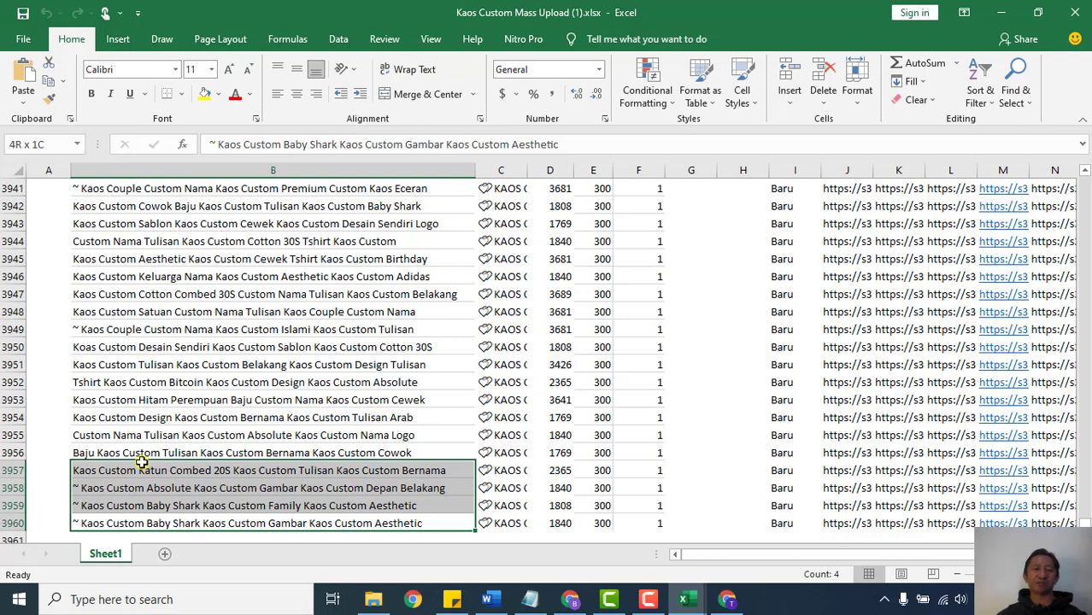
pyautogui.moveTo(142, 462); pyautogui.dragTo(154, 367)
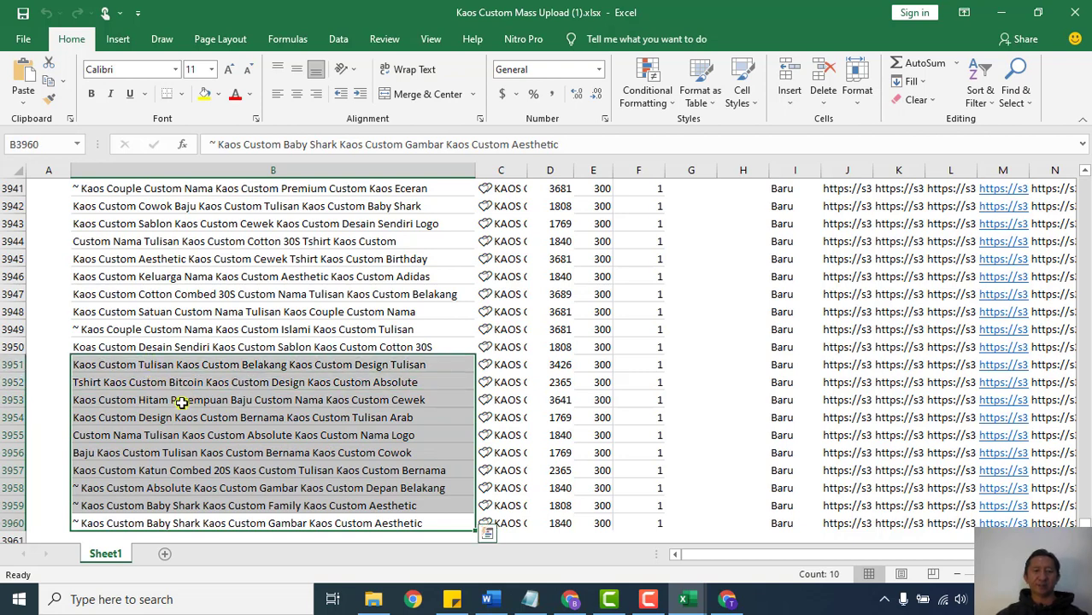
pyautogui.hotkey('ctrl', 'c')
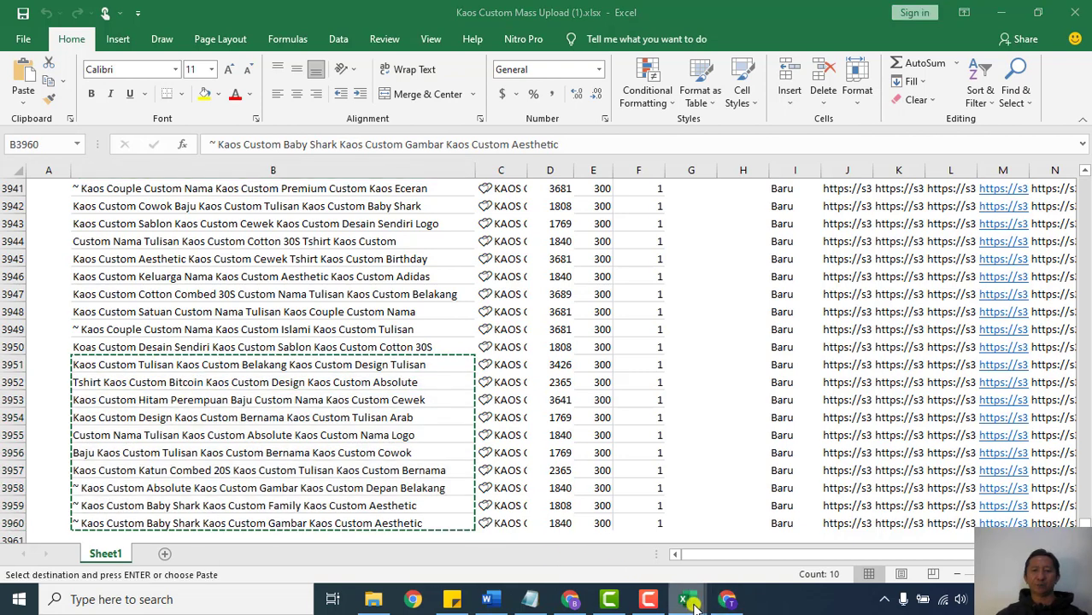
pyautogui.click(996, 534)
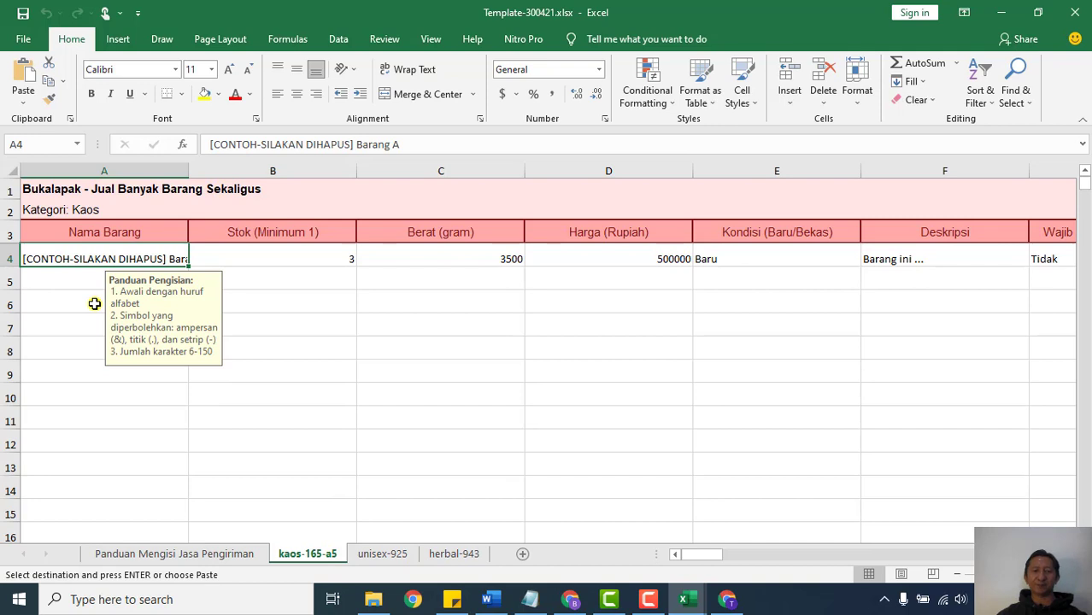
pyautogui.hotkey('ctrl', 'v')
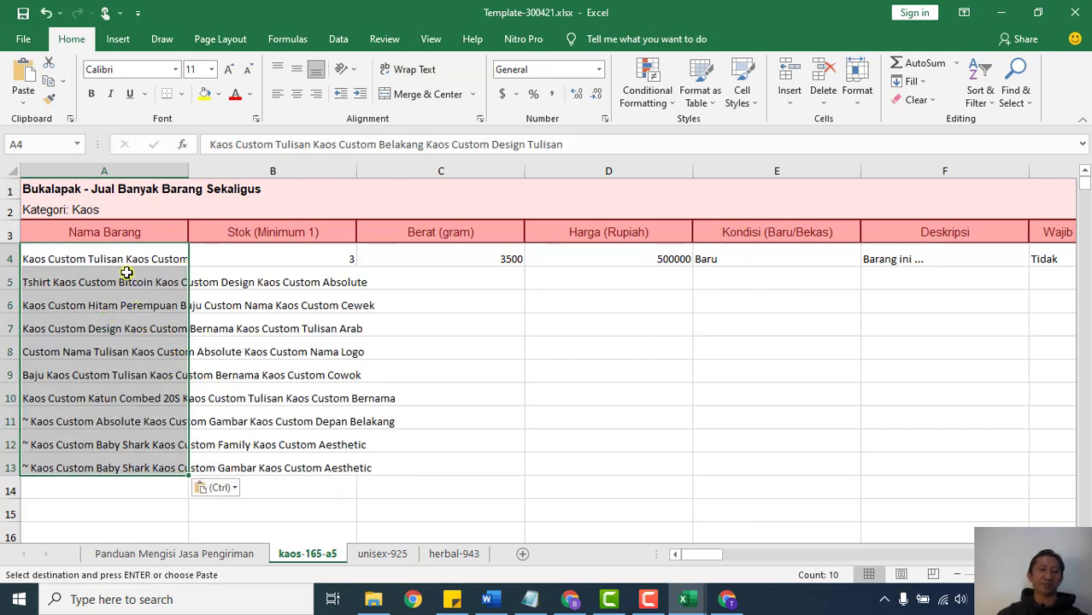
# Strip the leading '~ ' from the affected pasted product names near the bottom rows
pyautogui.click(53, 446)
pyautogui.doubleClick(40, 466)
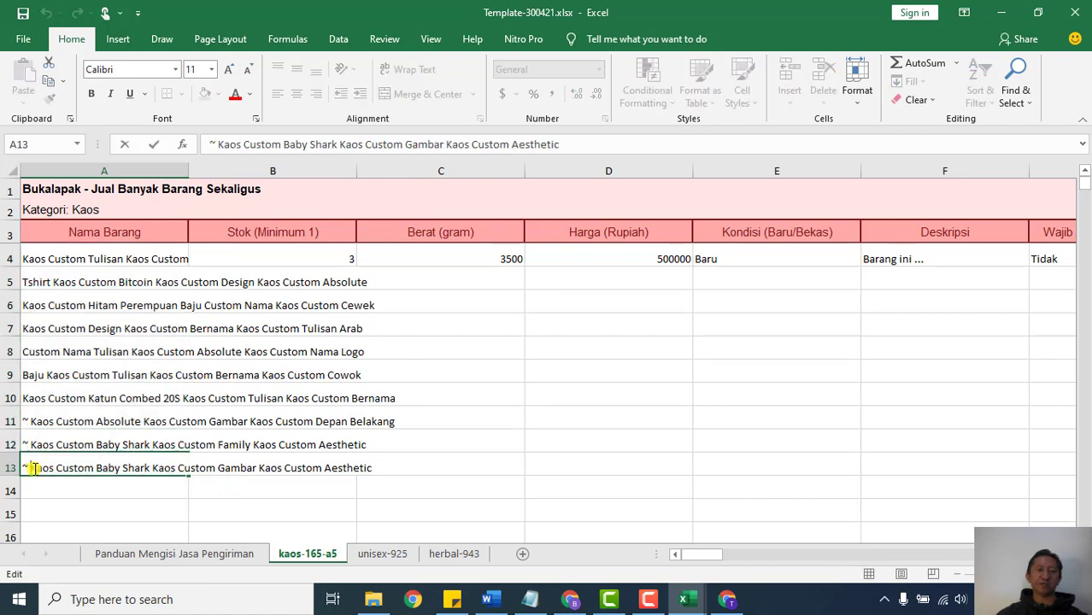
pyautogui.press('BackSpace')
pyautogui.press('BackSpace')
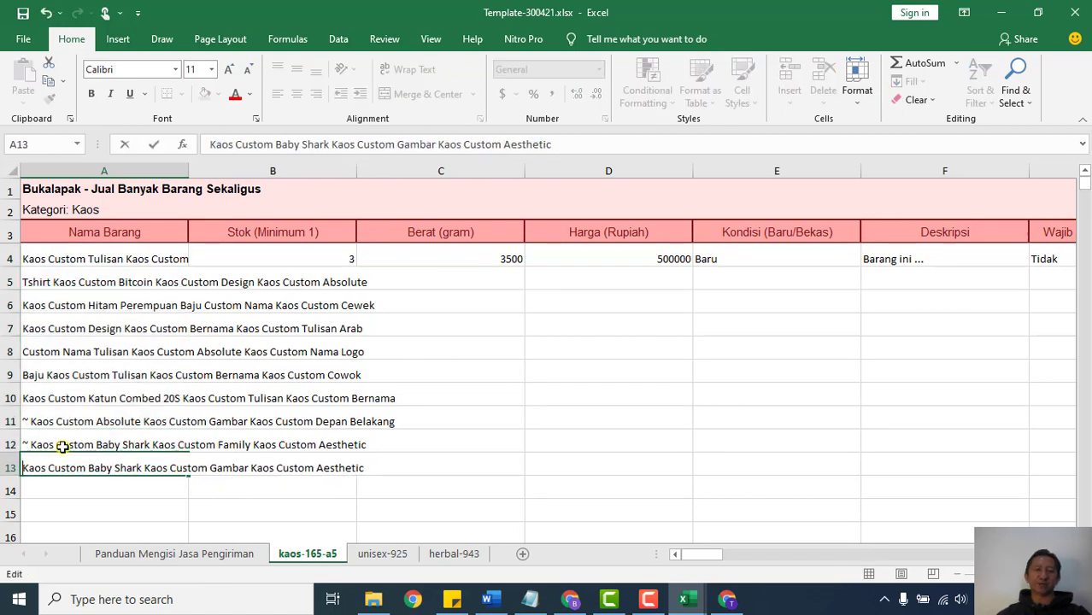
pyautogui.click(38, 448)
pyautogui.doubleClick(28, 445)
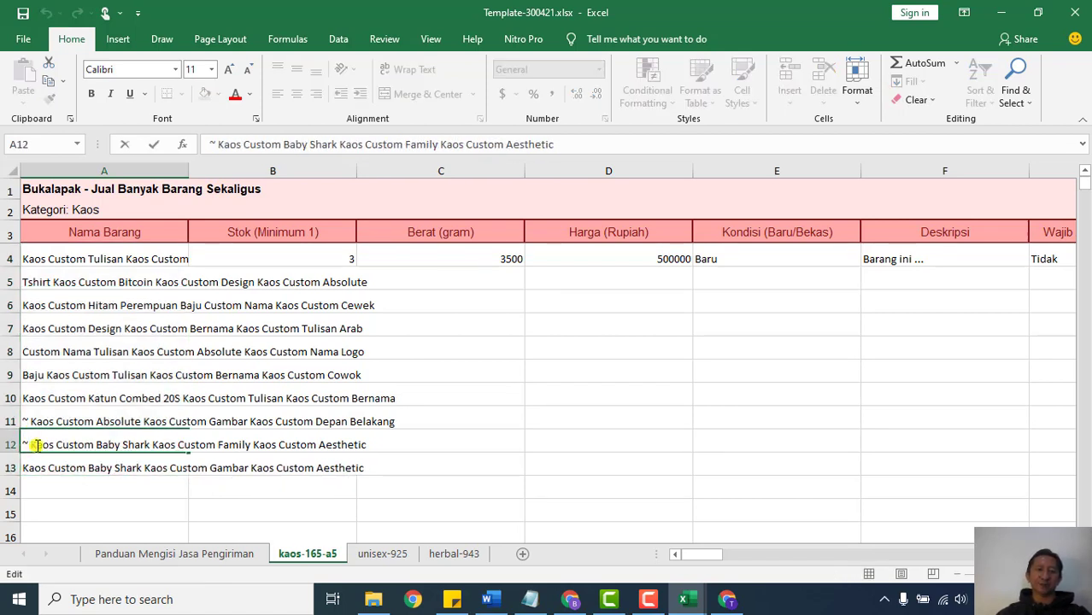
pyautogui.press('BackSpace')
pyautogui.press('BackSpace')
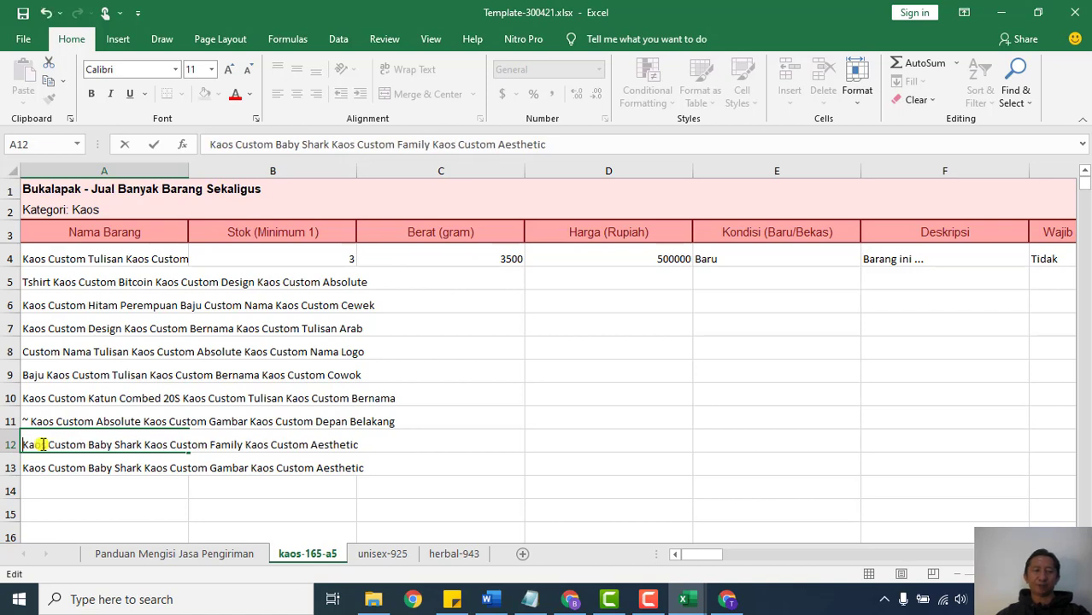
pyautogui.click(30, 419)
pyautogui.doubleClick(29, 422)
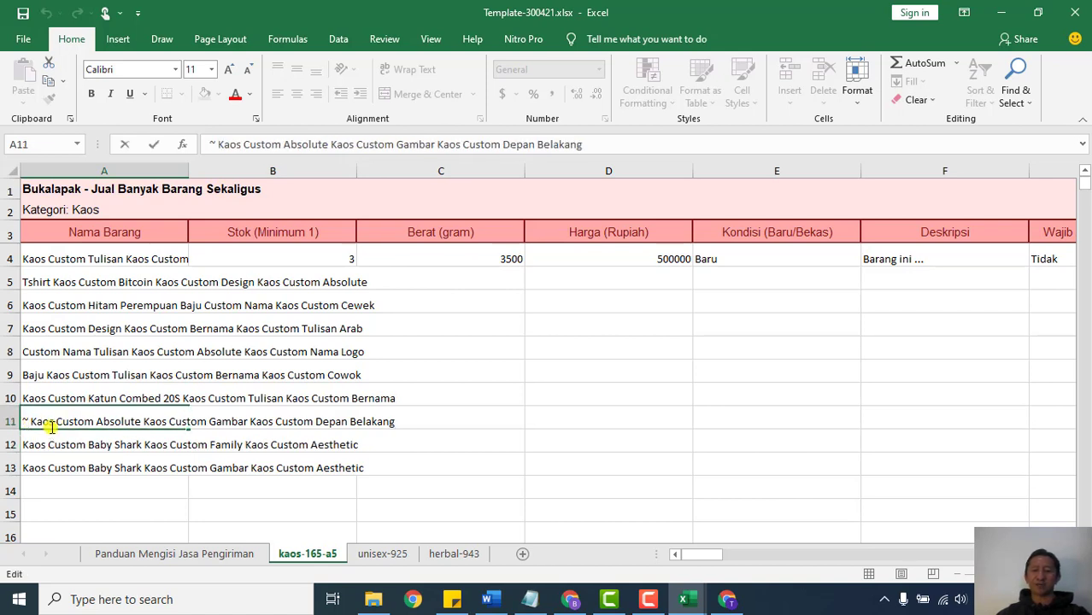
pyautogui.press('BackSpace')
pyautogui.press('BackSpace')
pyautogui.press('BackSpace')
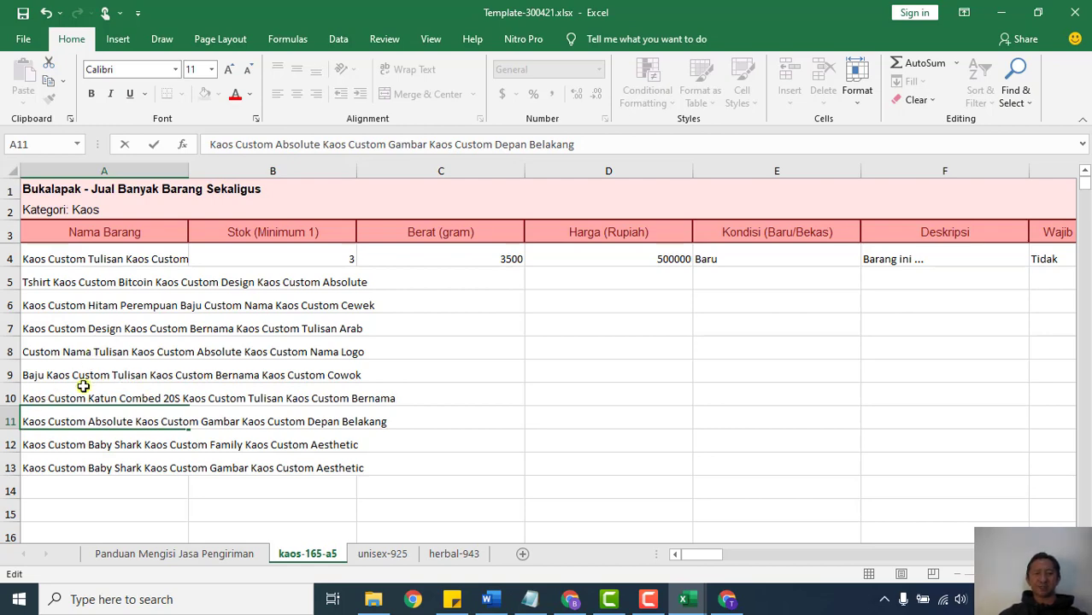
pyautogui.scroll(-2, 113, 418)
pyautogui.scroll(2, 226, 326)
# Set Stok 22 and Berat 300 for all ten products in rows 4–13
pyautogui.click(223, 257)
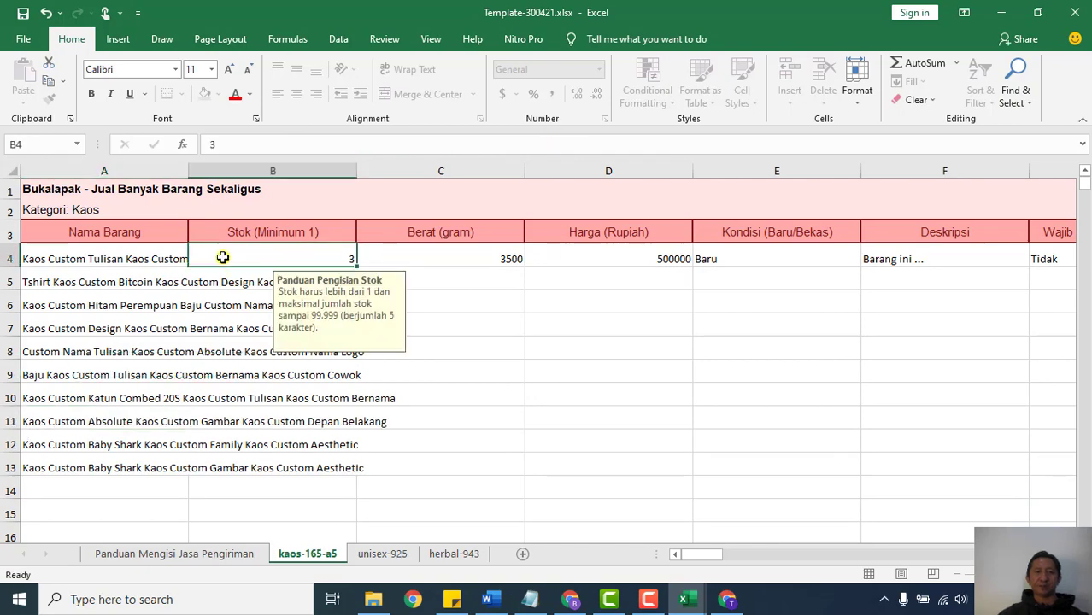
pyautogui.write('22')
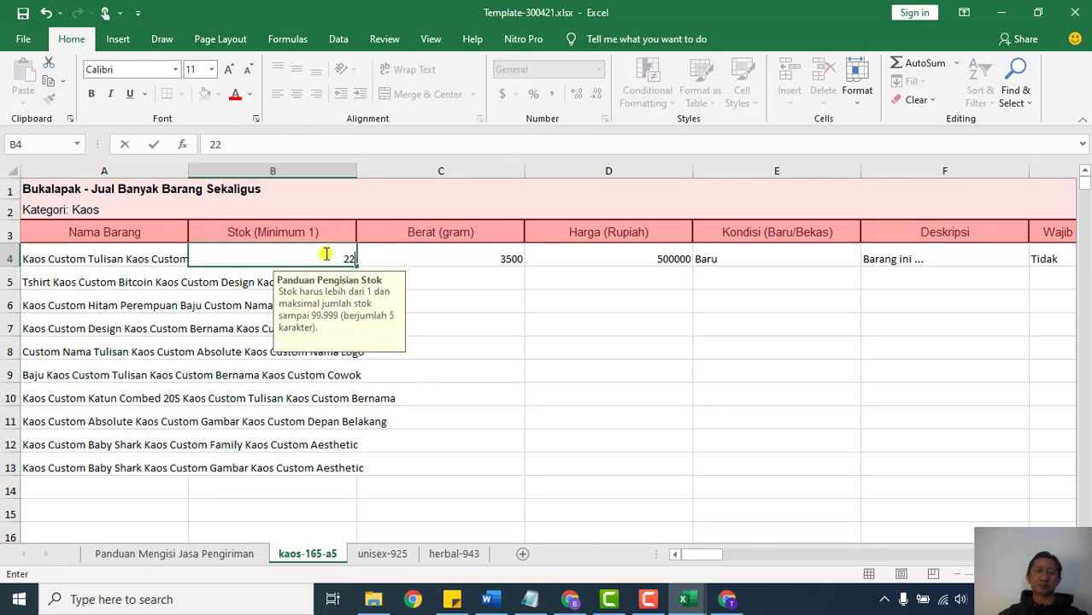
pyautogui.moveTo(356, 267); pyautogui.dragTo(361, 478)
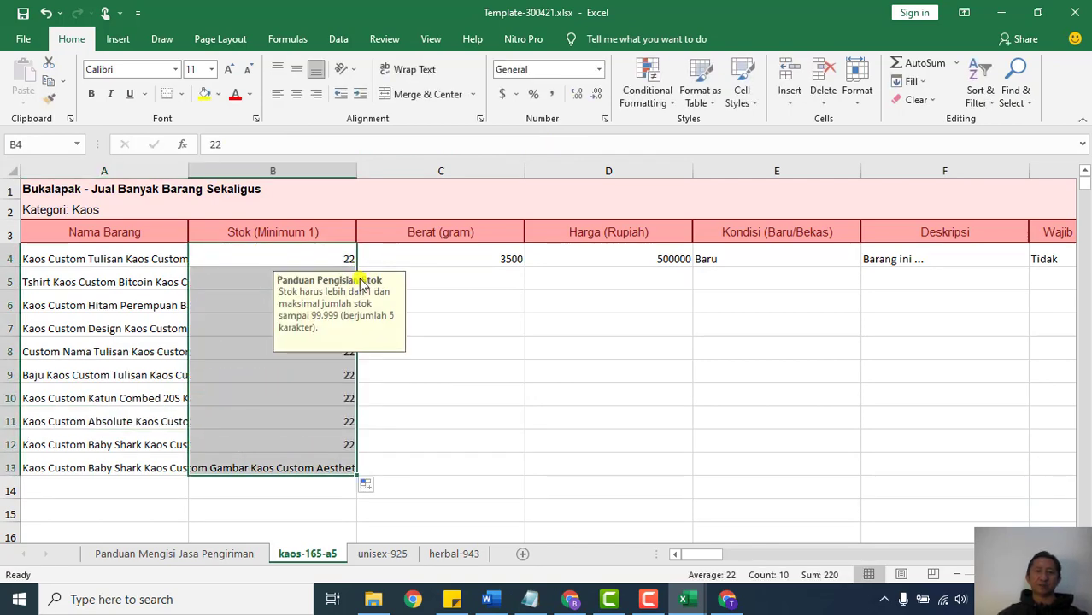
pyautogui.click(483, 258)
pyautogui.write('300')
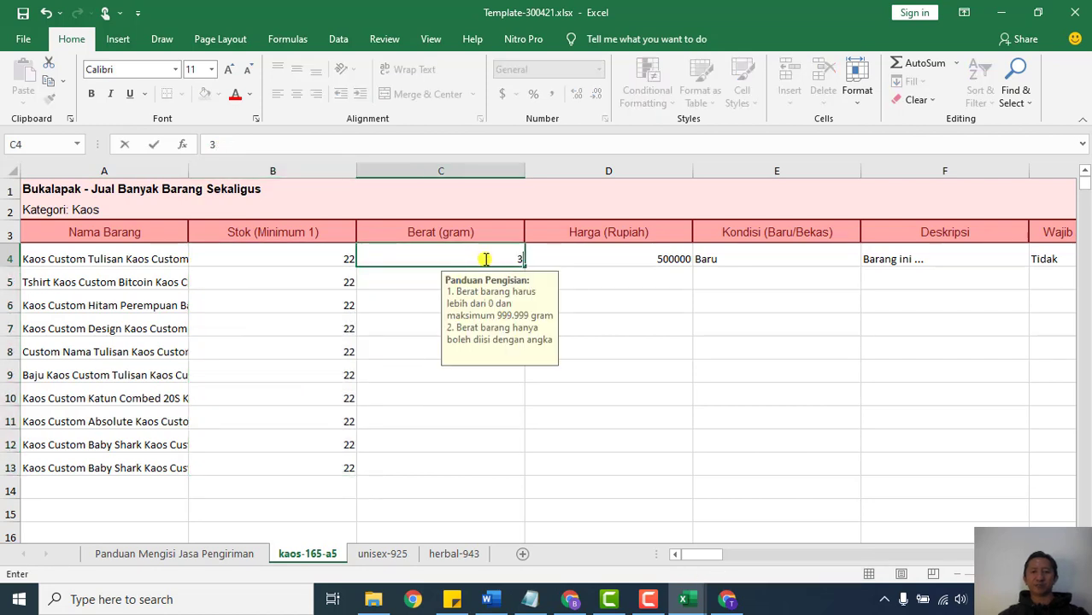
pyautogui.doubleClick(526, 267)
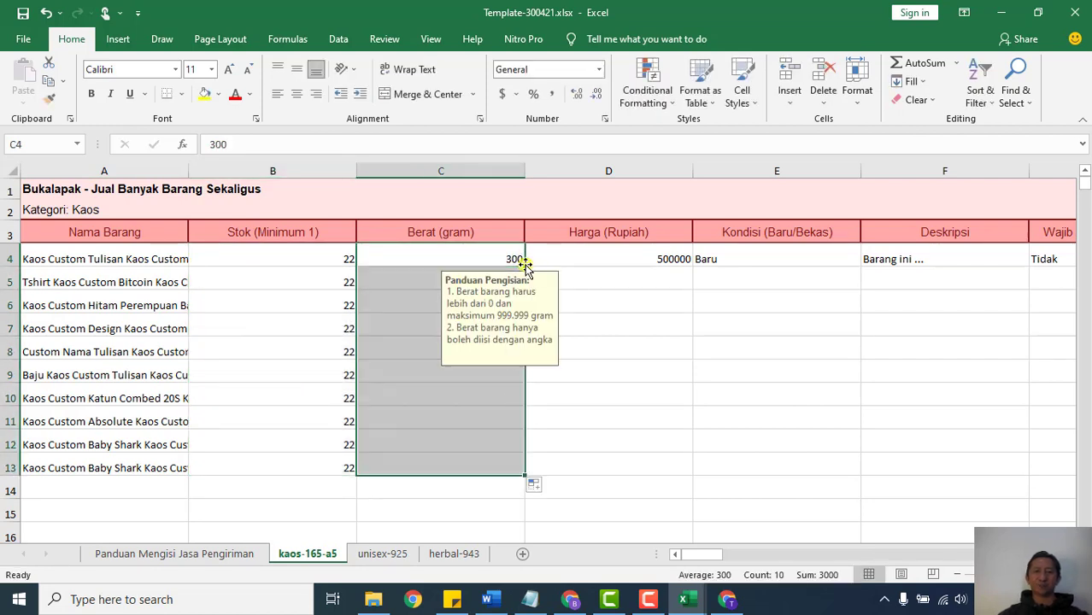
pyautogui.click(606, 260)
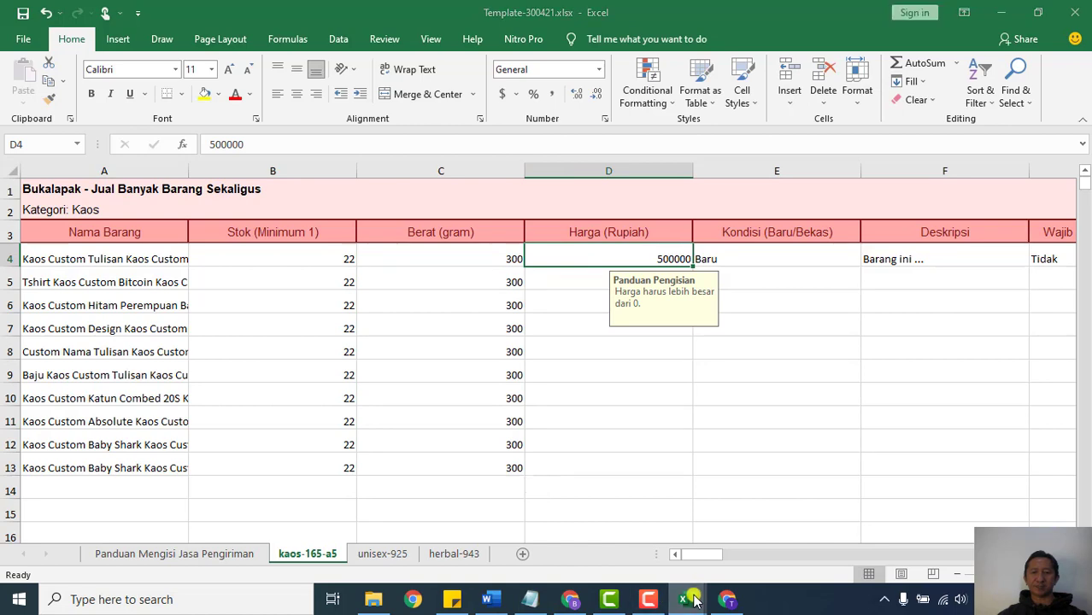
pyautogui.moveTo(683, 599)
pyautogui.click(513, 556)
# Copy the ten prices (169000/299000) from the Tokopedia workbook's column U into Harga D4:D13
pyautogui.hotkey('ctrl', 'v')
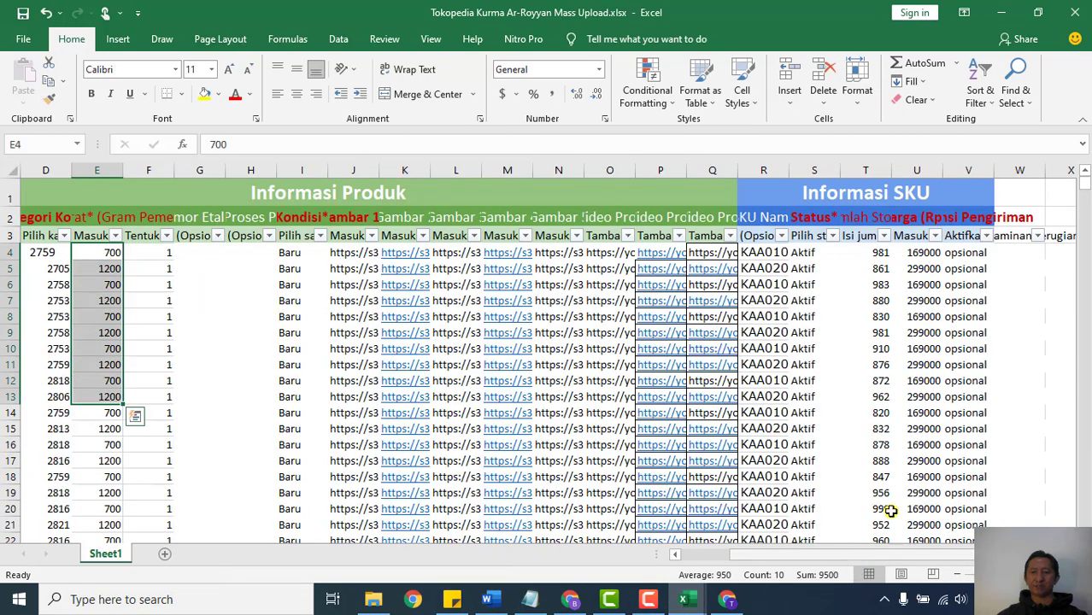
pyautogui.moveTo(925, 254); pyautogui.dragTo(929, 398)
pyautogui.hotkey('ctrl', 'c')
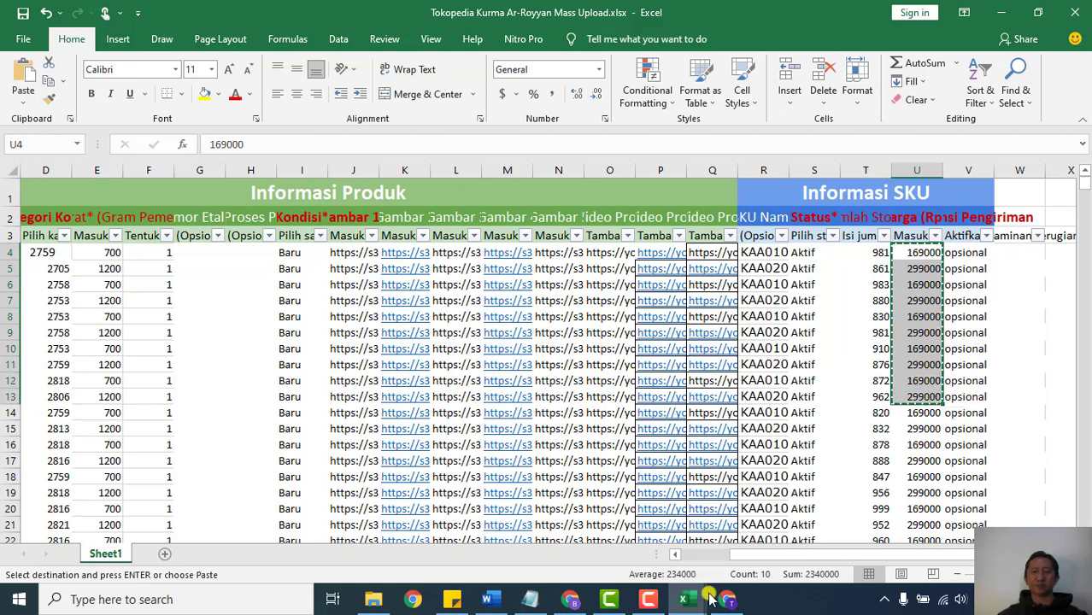
pyautogui.moveTo(709, 599)
pyautogui.click(940, 542)
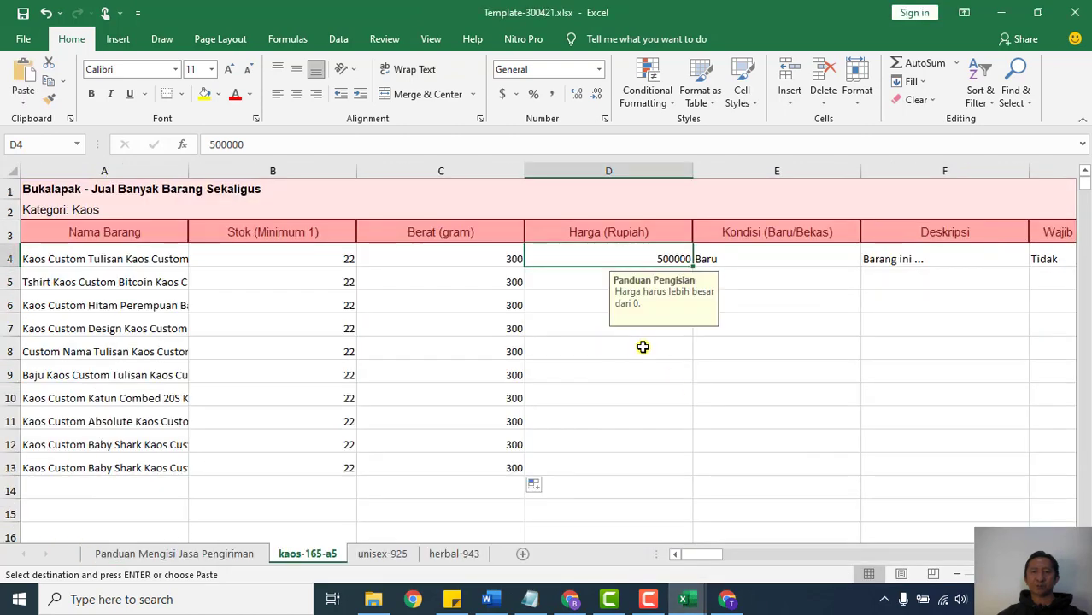
pyautogui.hotkey('ctrl', 'v')
# Fill Kondisi Baru down to row 13 and select the last ten descriptions in Kaos Custom Mass Upload
pyautogui.click(741, 253)
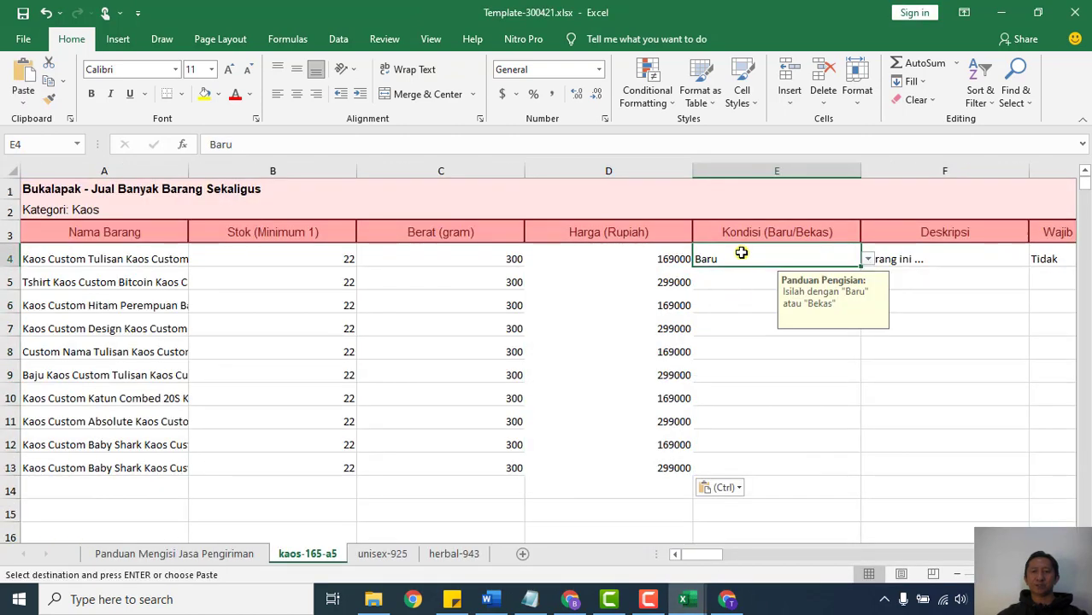
pyautogui.doubleClick(858, 264)
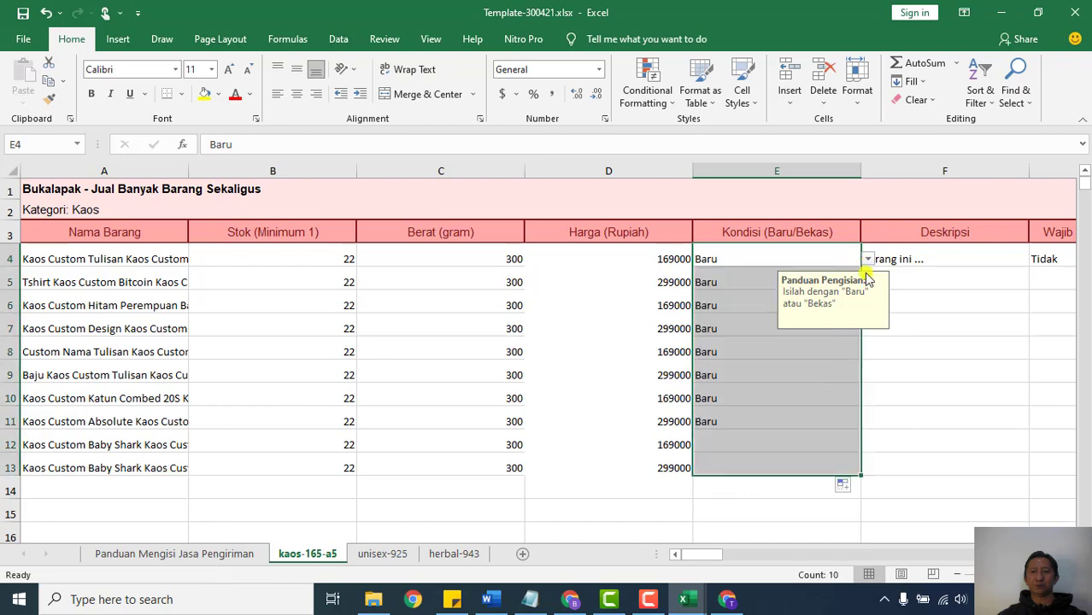
pyautogui.click(913, 256)
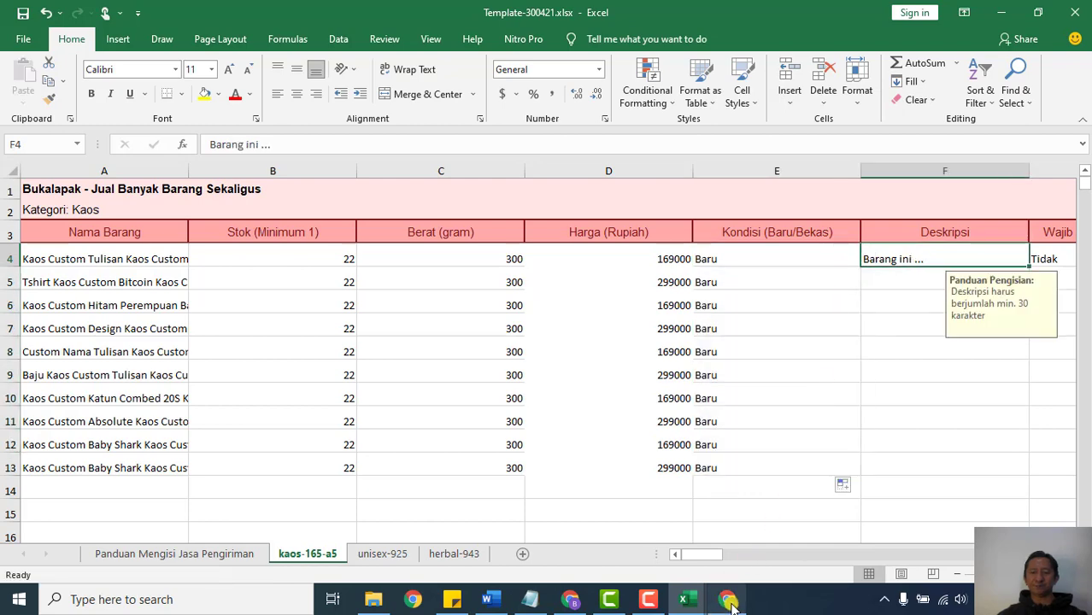
pyautogui.moveTo(695, 599)
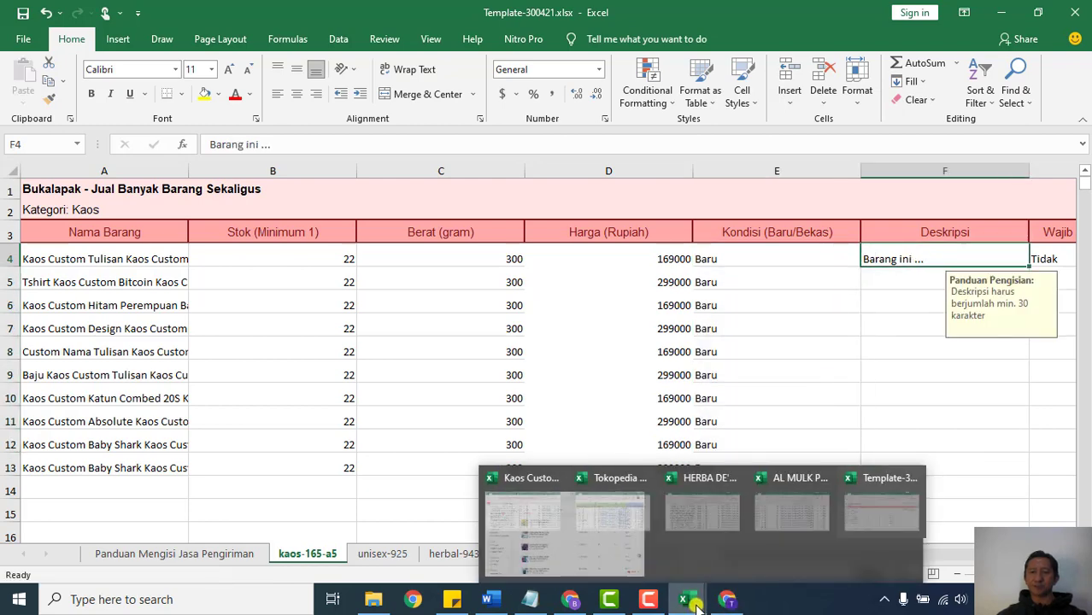
pyautogui.click(354, 555)
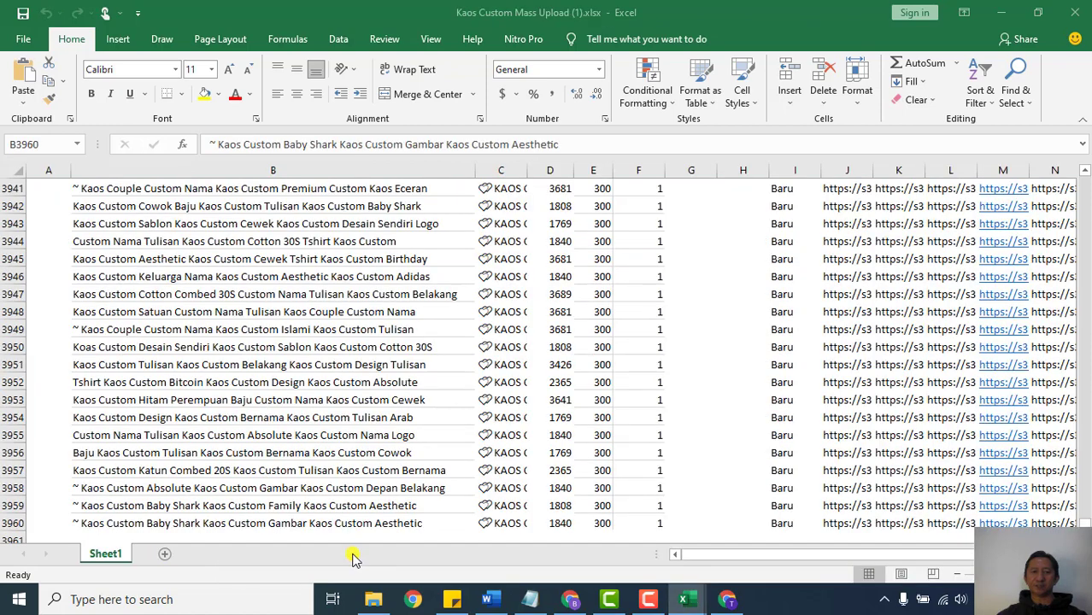
pyautogui.moveTo(504, 364); pyautogui.dragTo(504, 523)
# Paste the descriptions from C3951:C3960 into the template's Deskripsi cells F4:F13
pyautogui.hotkey('ctrl', 'c')
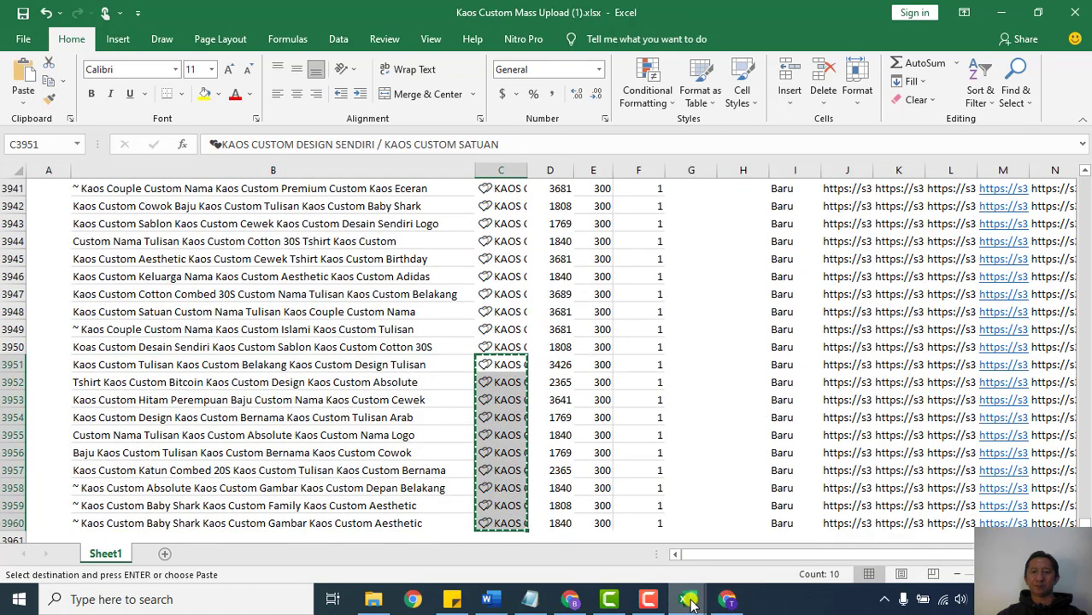
pyautogui.moveTo(694, 603)
pyautogui.click(968, 547)
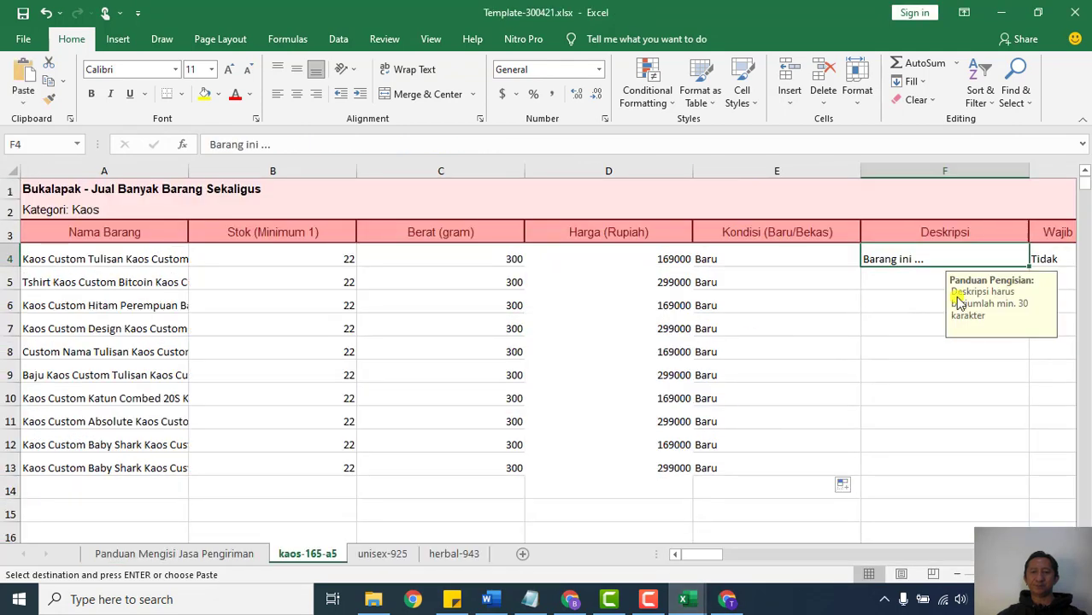
pyautogui.moveTo(940, 259); pyautogui.dragTo(945, 469)
pyautogui.hotkey('ctrl', 'v')
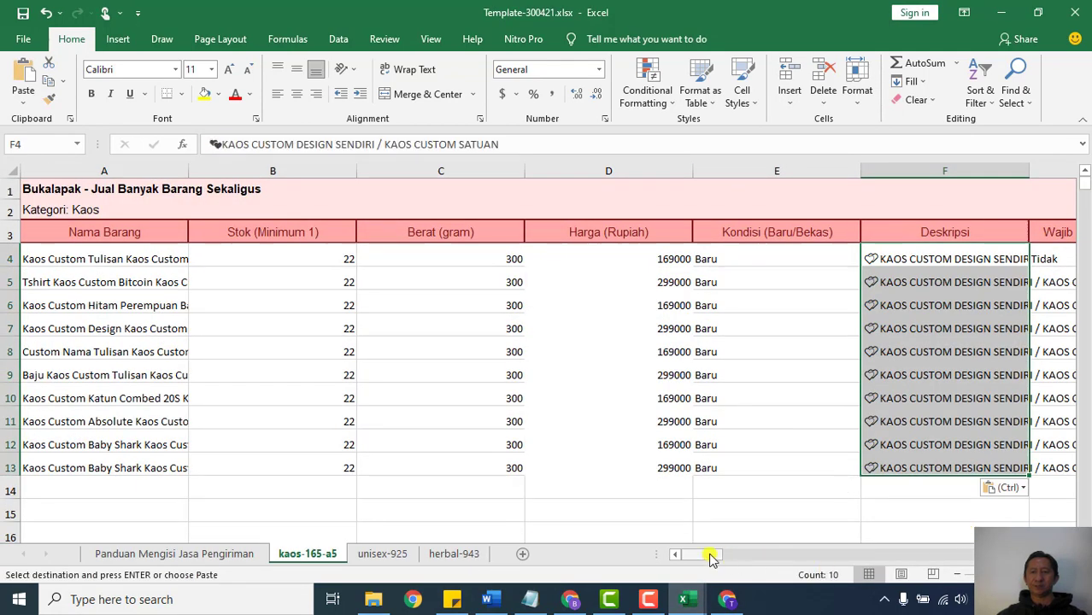
pyautogui.moveTo(707, 556)
pyautogui.mouseDown()
pyautogui.moveTo(724, 556)
pyautogui.moveTo(706, 554)
pyautogui.mouseUp()
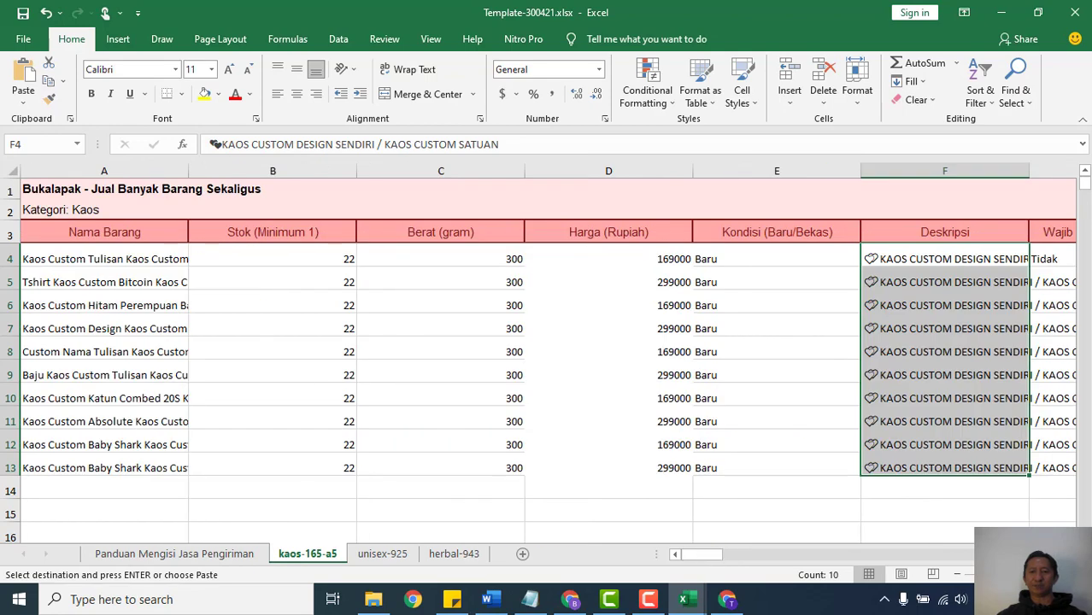
pyautogui.hscroll(5, 547, 353)
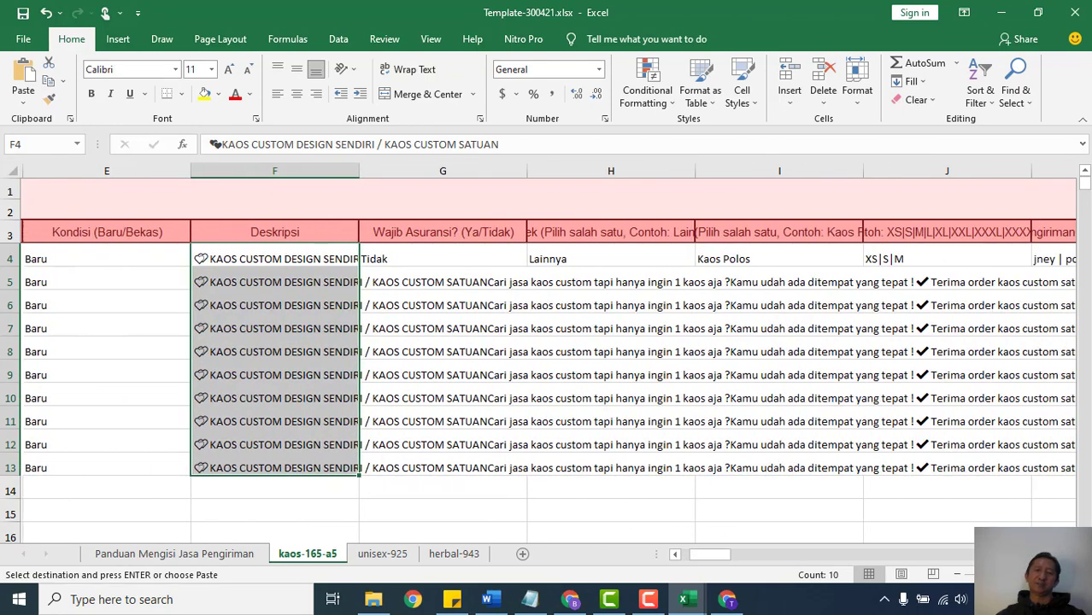
pyautogui.hscroll(4, 649, 511)
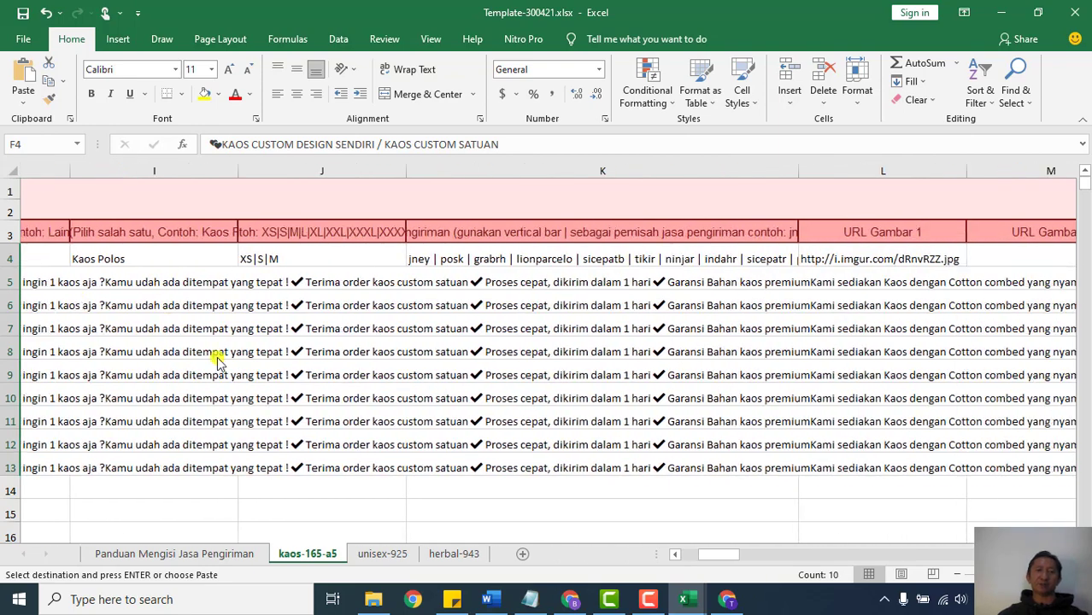
pyautogui.hscroll(1, 703, 555)
pyautogui.hscroll(-5, 710, 558)
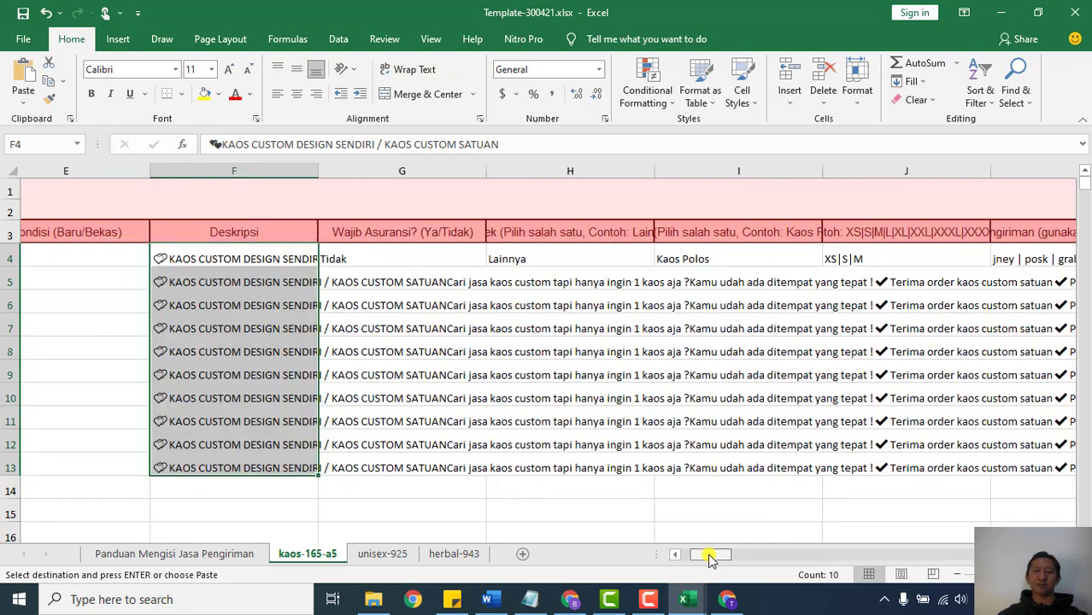
pyautogui.hscroll(-2, 709, 557)
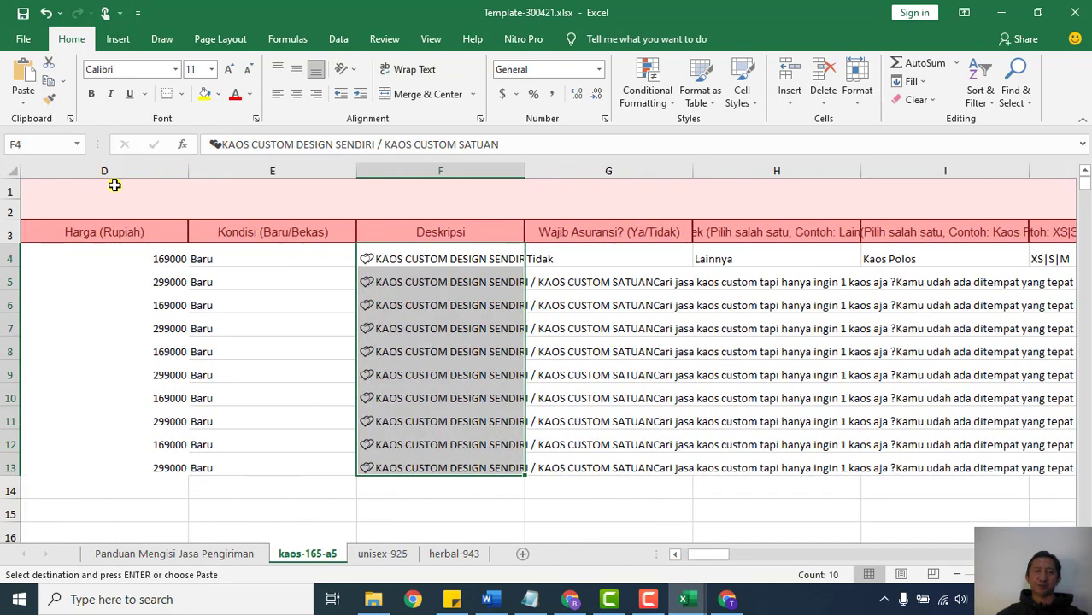
pyautogui.hscroll(-3, 697, 554)
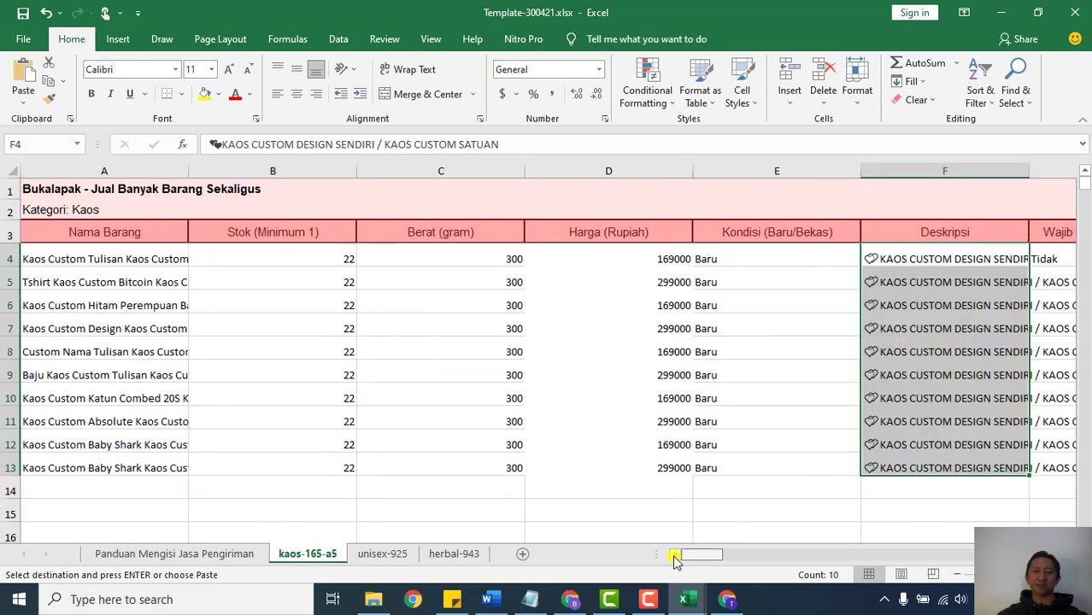
# Fill Asuransi Tidak and Merek Lainnya down to row 13
pyautogui.moveTo(160, 171); pyautogui.dragTo(902, 164)
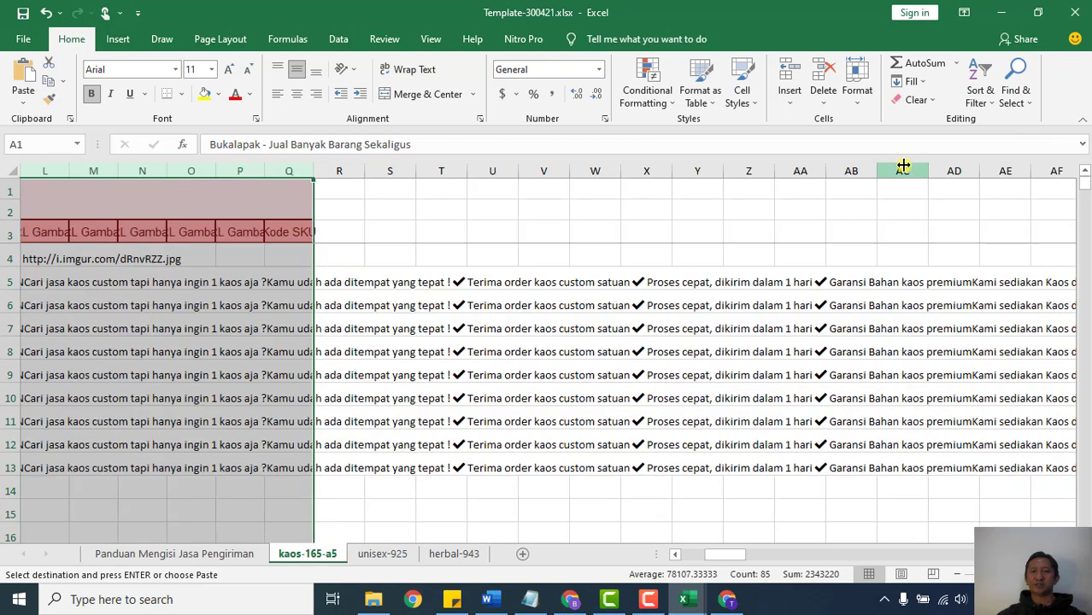
pyautogui.moveTo(718, 558)
pyautogui.mouseDown()
pyautogui.moveTo(689, 558)
pyautogui.moveTo(699, 562)
pyautogui.mouseUp()
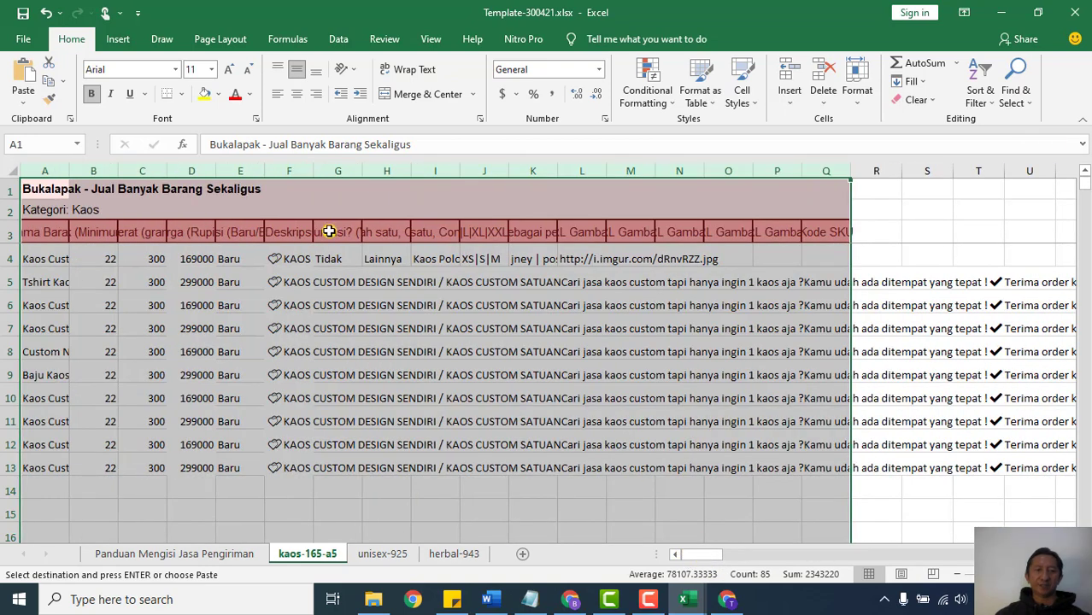
pyautogui.click(330, 232)
pyautogui.click(340, 254)
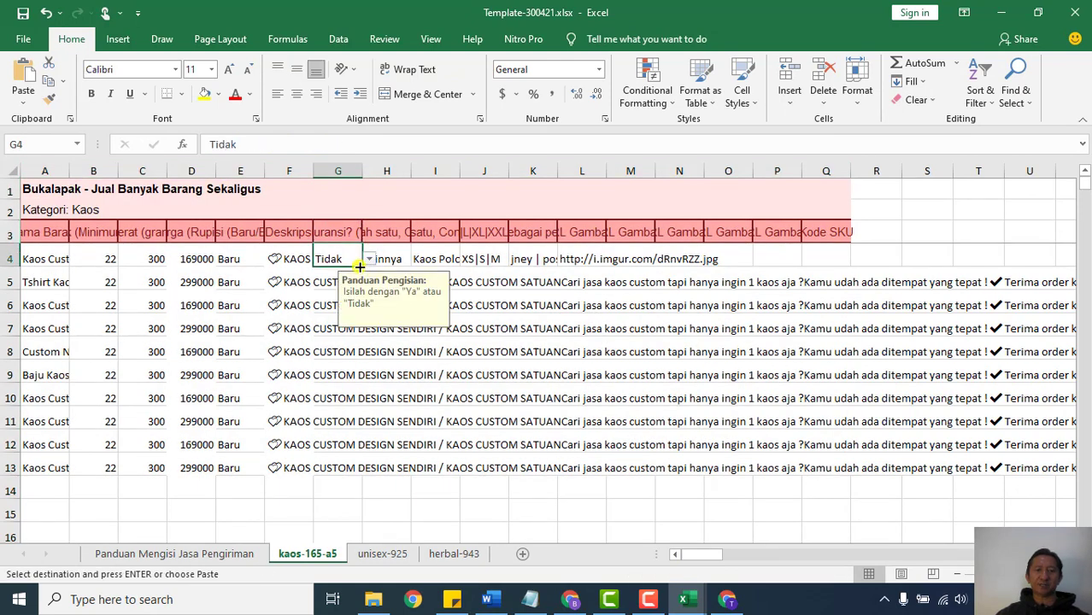
pyautogui.doubleClick(360, 268)
pyautogui.click(390, 233)
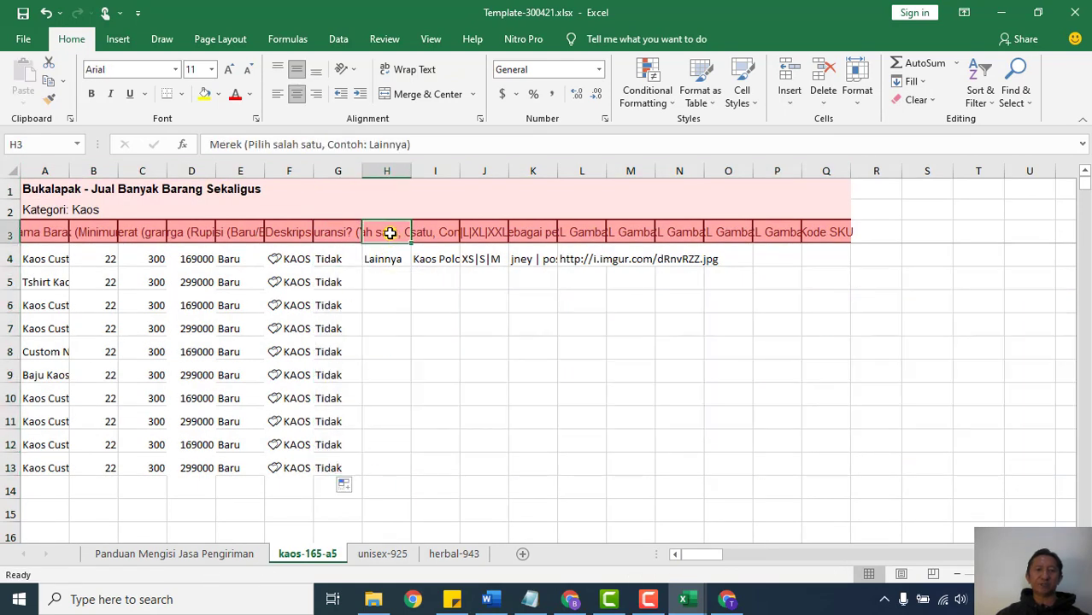
pyautogui.click(395, 262)
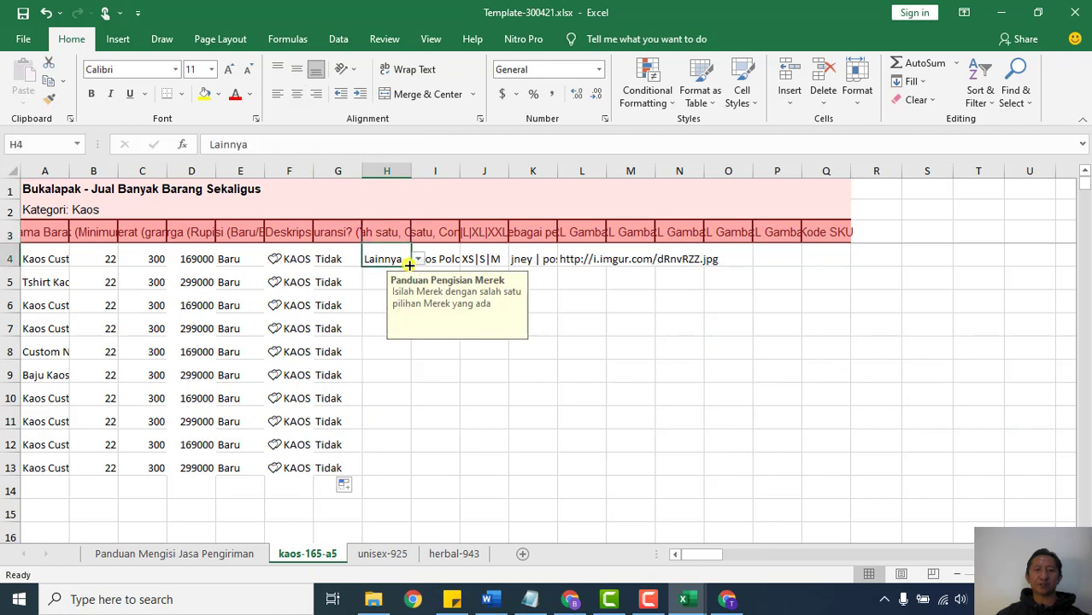
pyautogui.doubleClick(411, 265)
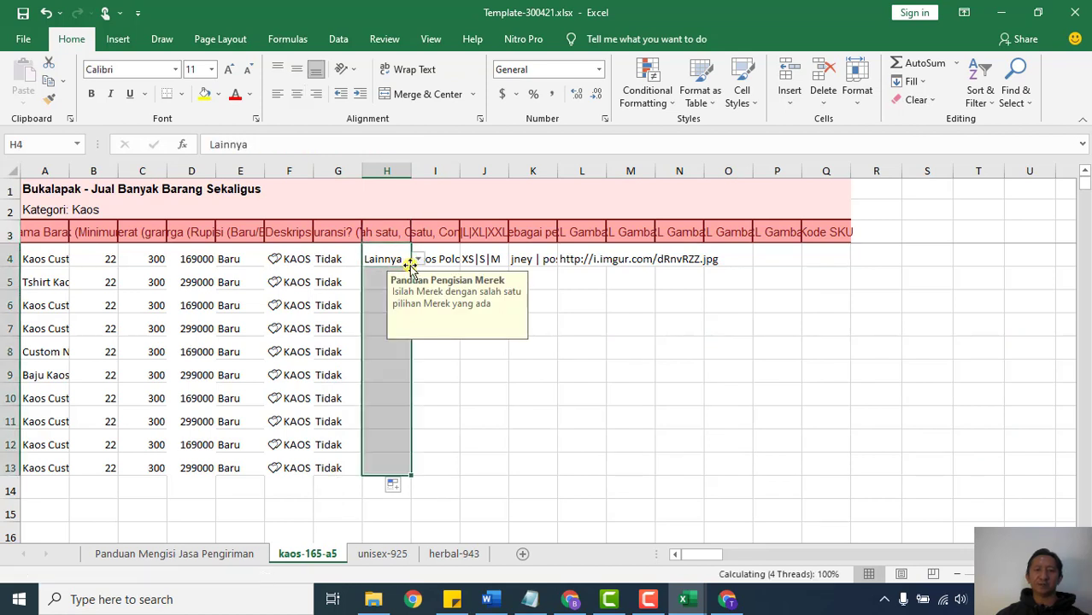
# Fill Tipe Kaos Polos down to row 13, keeping it after checking the dropdown
pyautogui.click(443, 259)
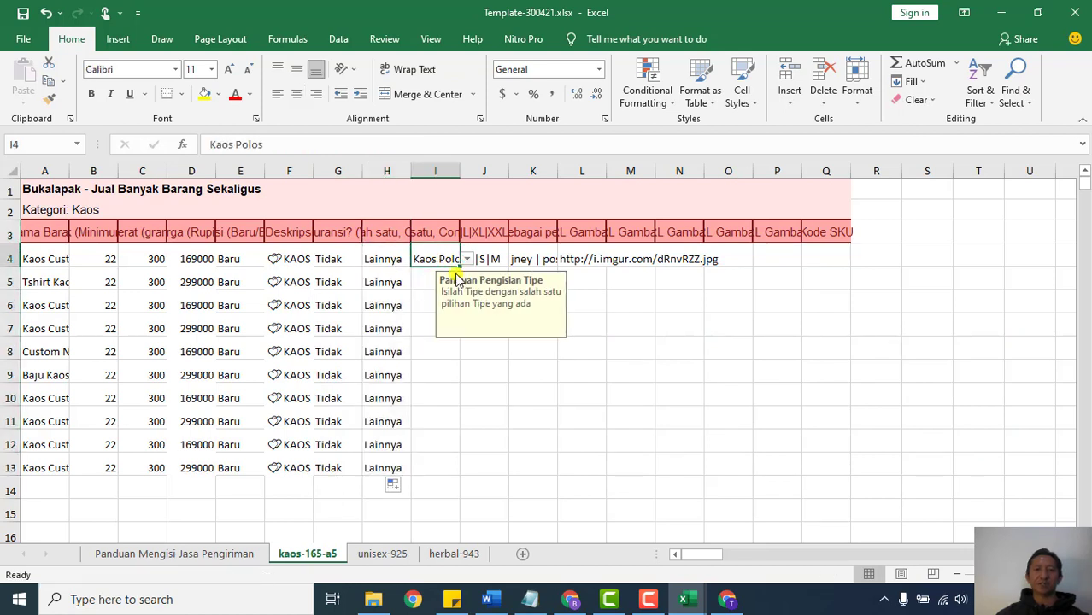
pyautogui.doubleClick(458, 269)
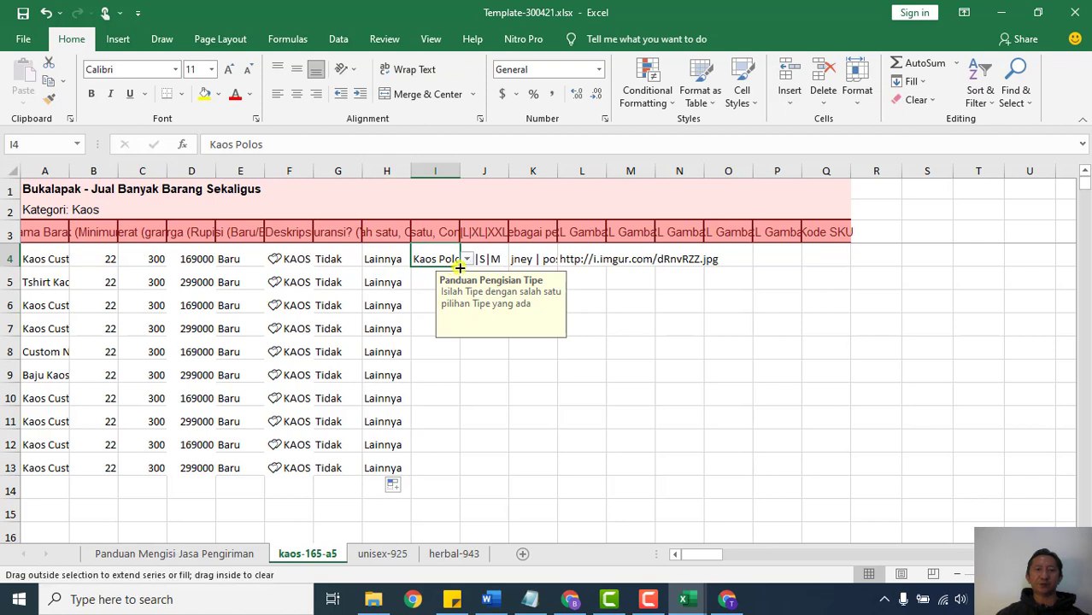
pyautogui.click(465, 260)
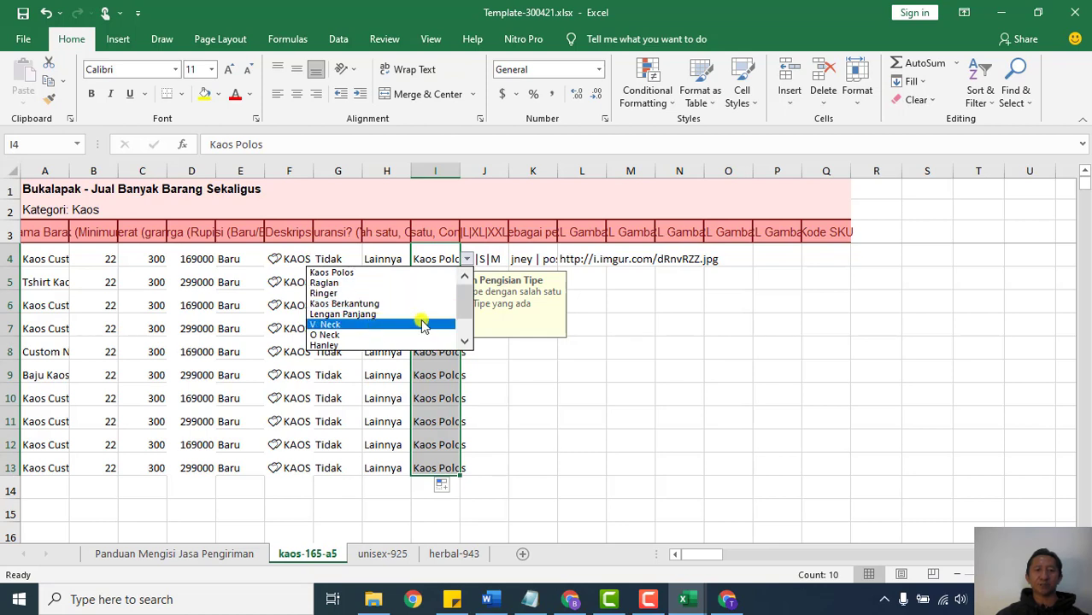
pyautogui.moveTo(463, 307)
pyautogui.mouseDown()
pyautogui.moveTo(464, 323)
pyautogui.moveTo(466, 295)
pyautogui.mouseUp()
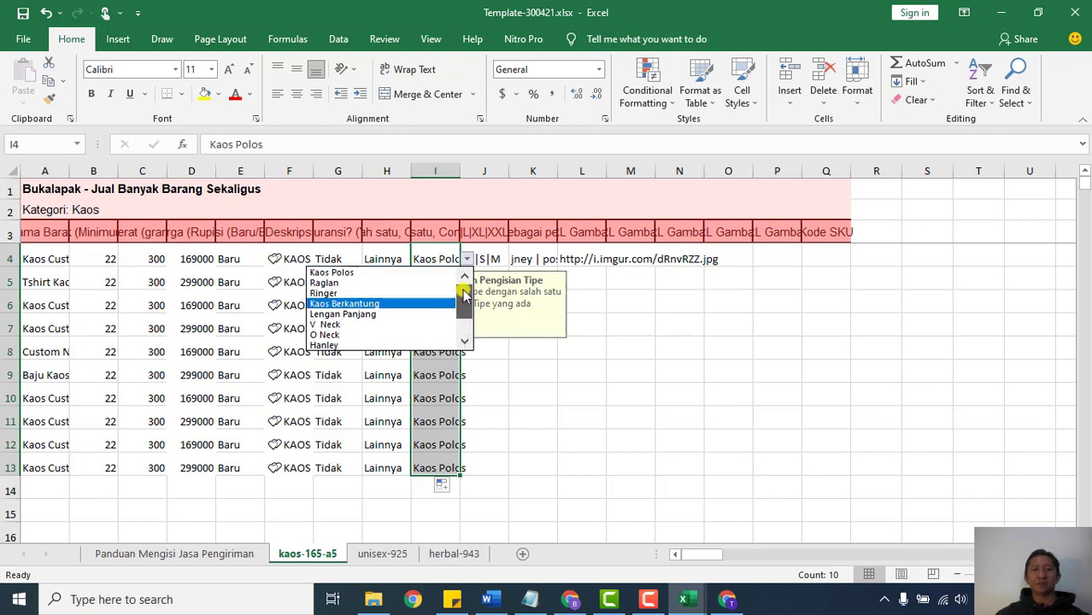
pyautogui.click(496, 258)
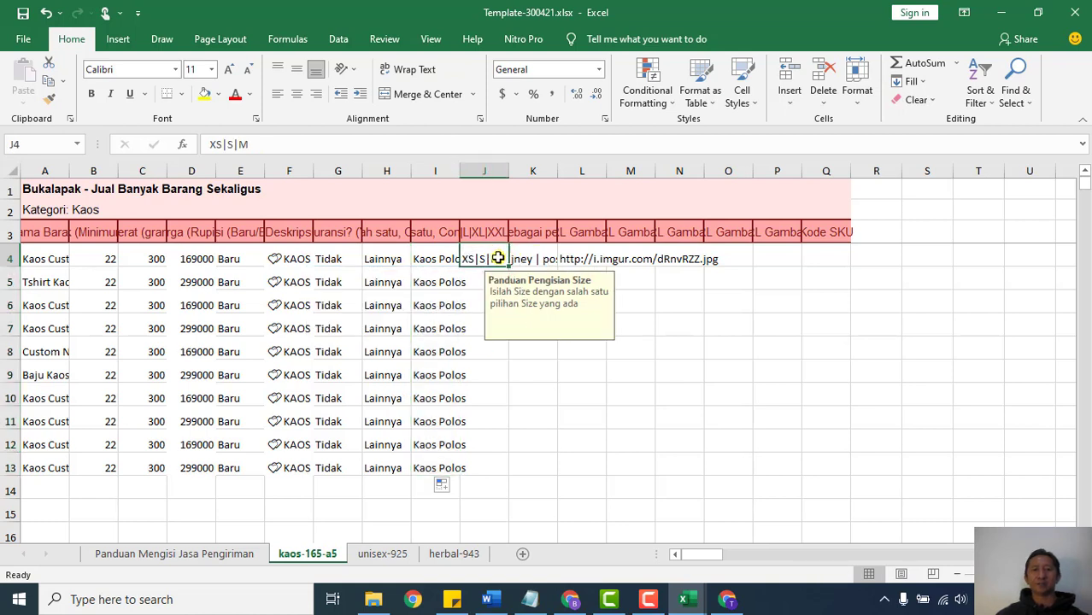
# Fill size XS|S|M and the unchanged courier list (jney | posk | grabrh …) down rows 4–13
pyautogui.doubleClick(509, 268)
pyautogui.click(523, 257)
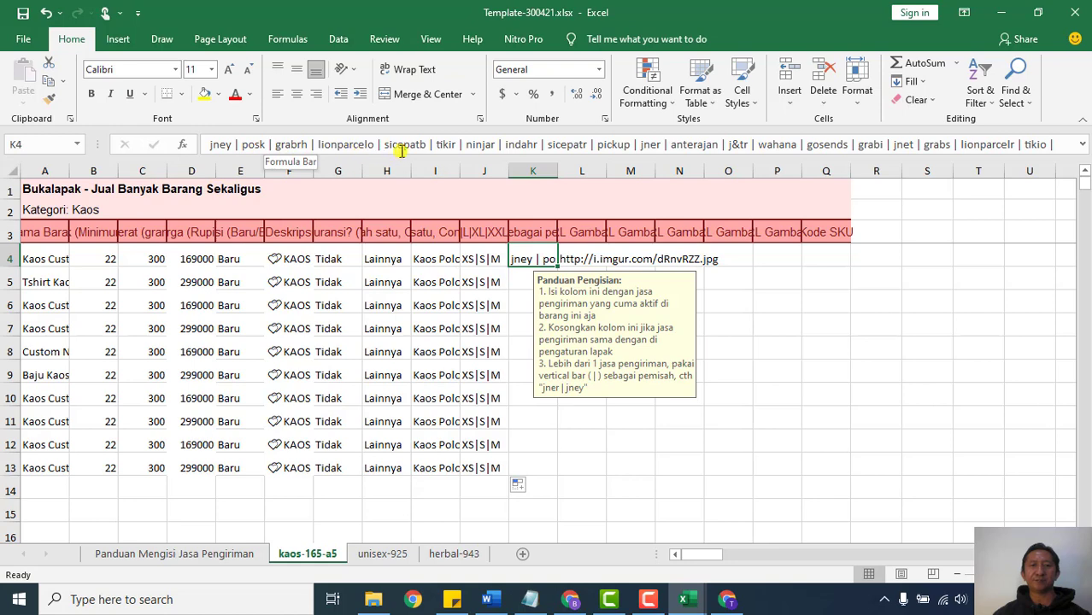
pyautogui.moveTo(538, 144); pyautogui.dragTo(500, 145)
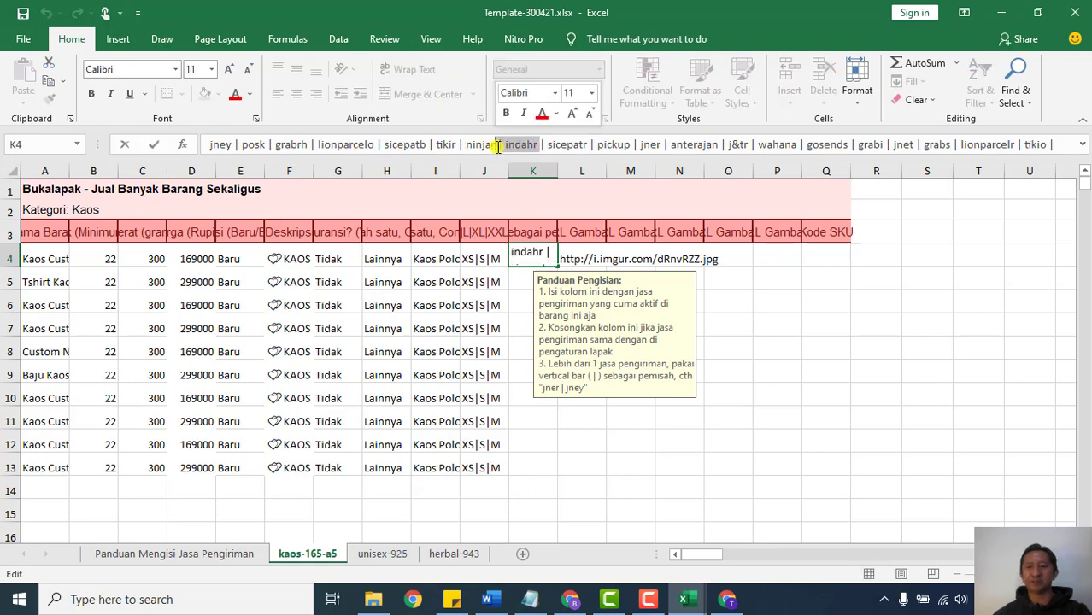
pyautogui.press('BackSpace')
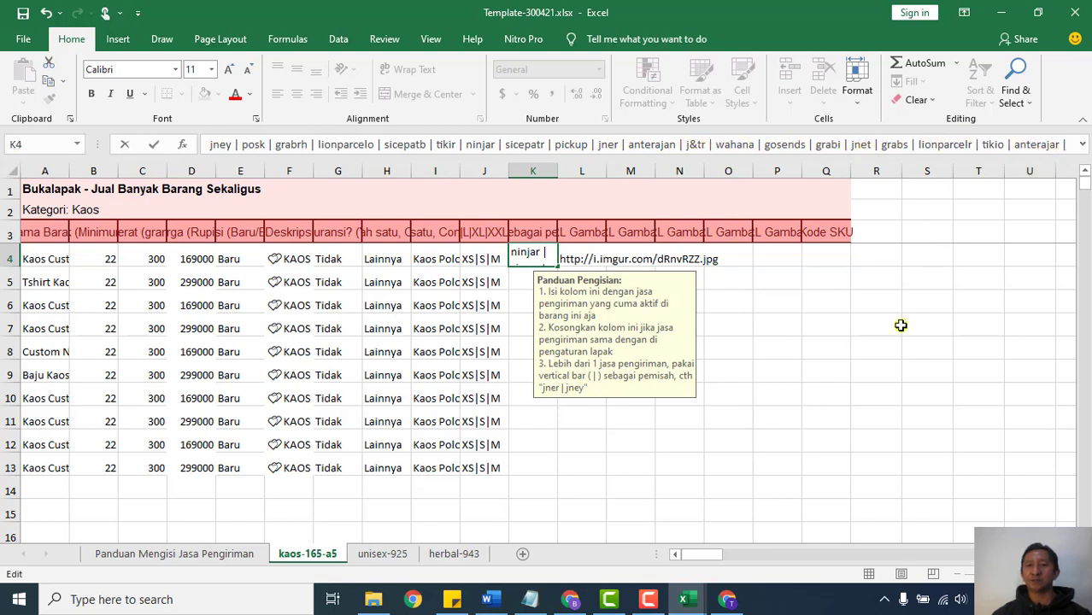
pyautogui.click(1033, 146)
pyautogui.hotkey('ctrl', 'z')
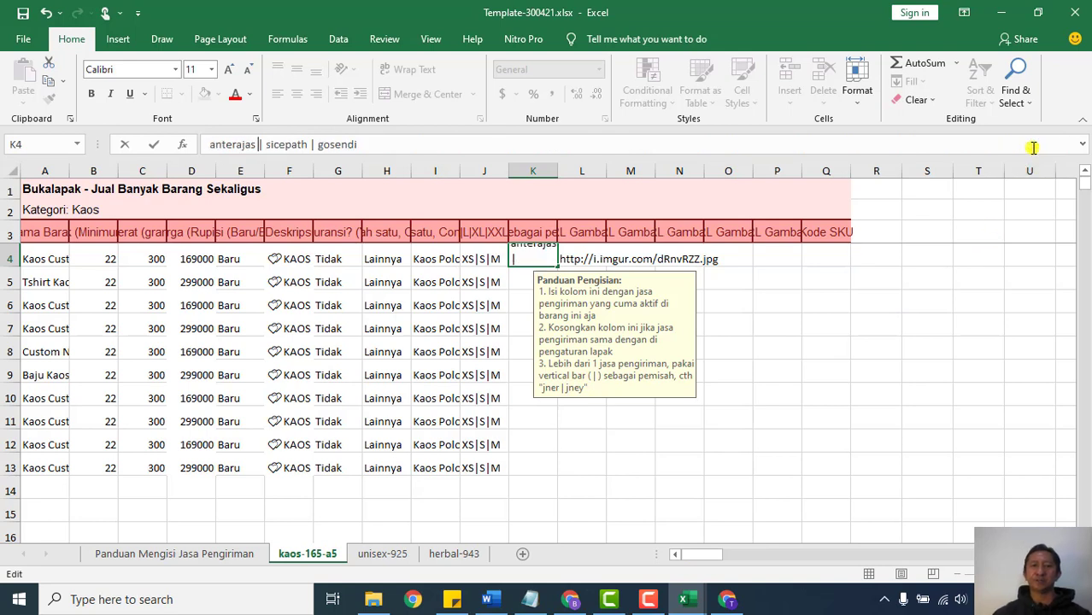
pyautogui.press('Escape')
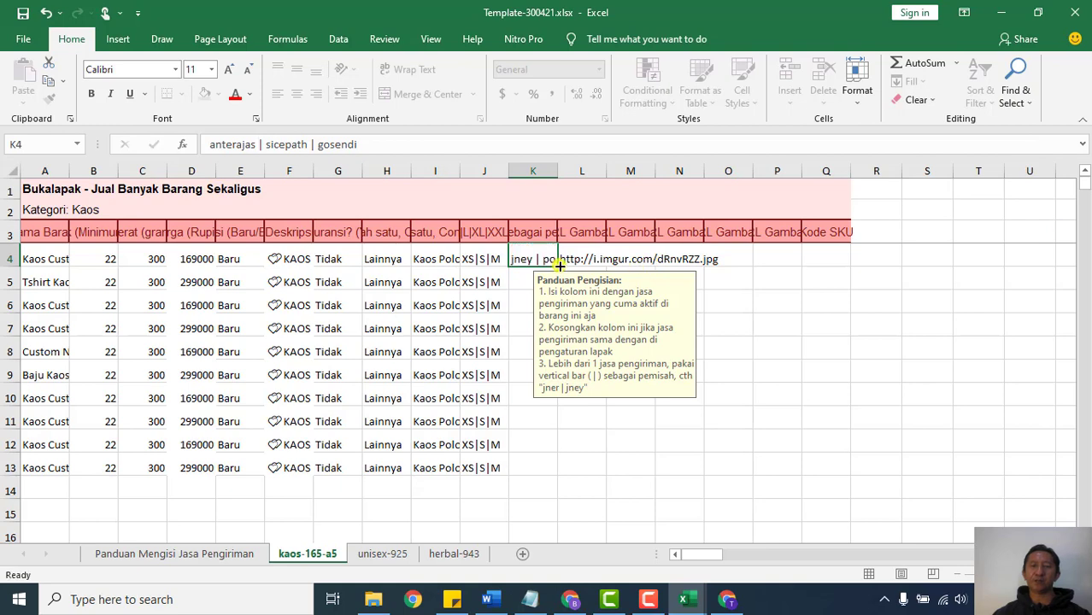
pyautogui.doubleClick(558, 268)
pyautogui.click(686, 603)
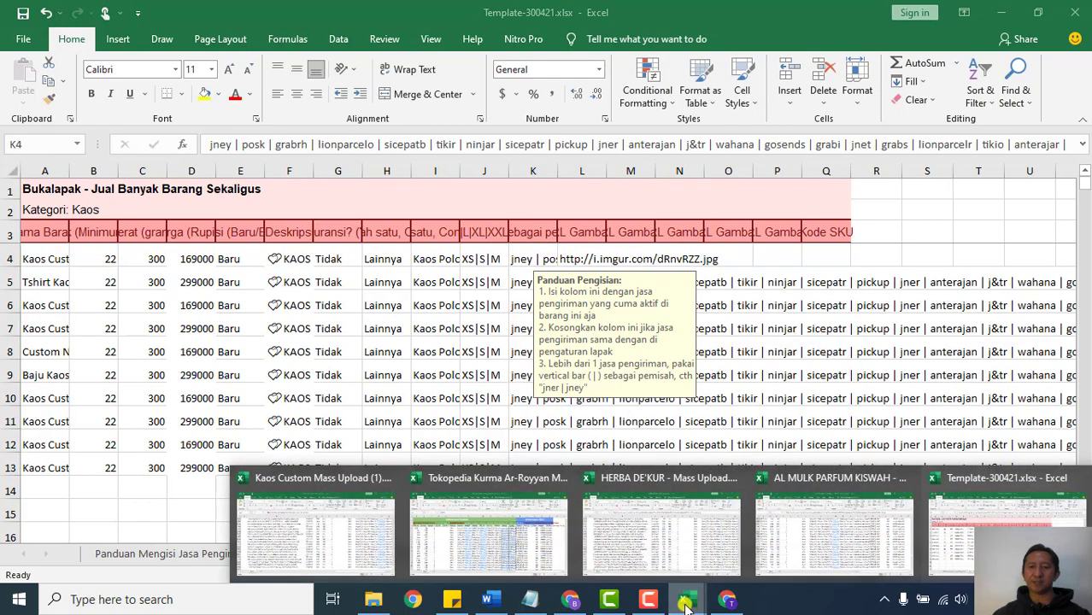
# Copy image URLs J3951:N3960 from Kaos Custom Mass Upload and paste them into the template
pyautogui.click(254, 503)
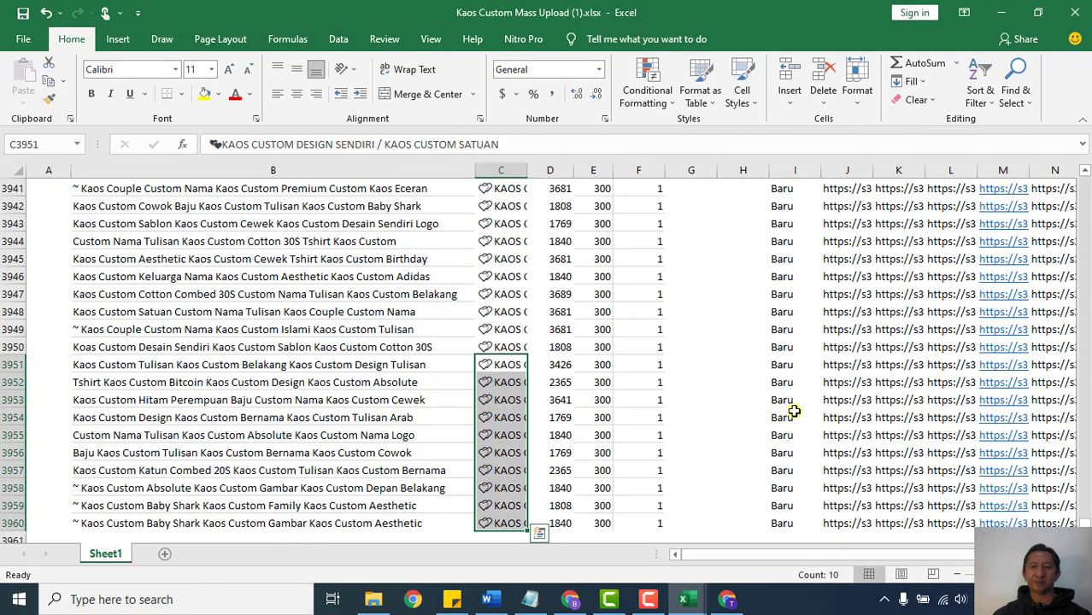
pyautogui.moveTo(843, 369); pyautogui.dragTo(1038, 523)
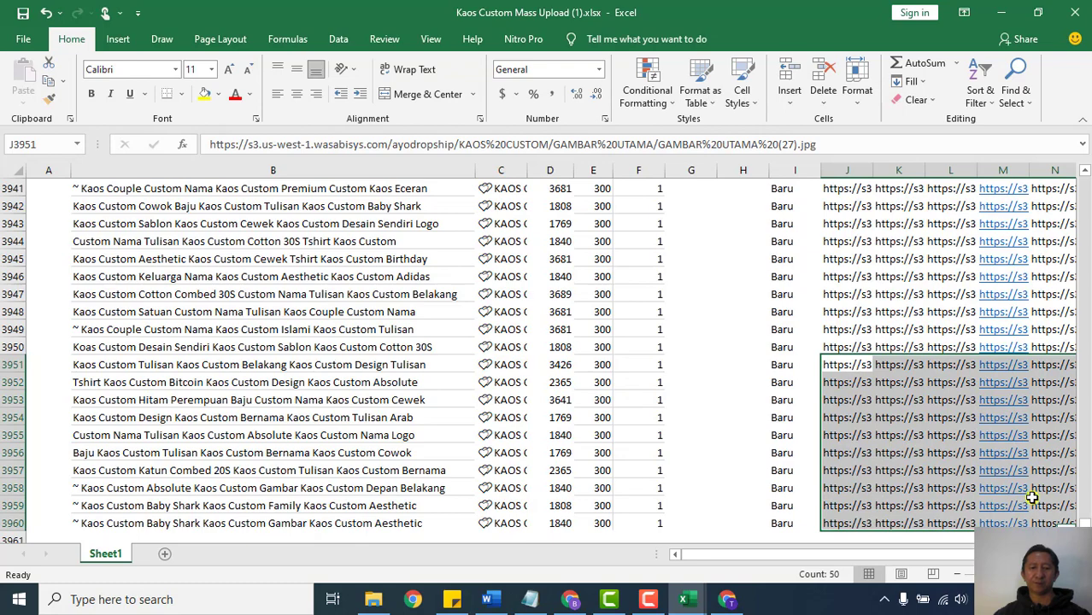
pyautogui.hotkey('ctrl', 'c')
pyautogui.moveTo(684, 600)
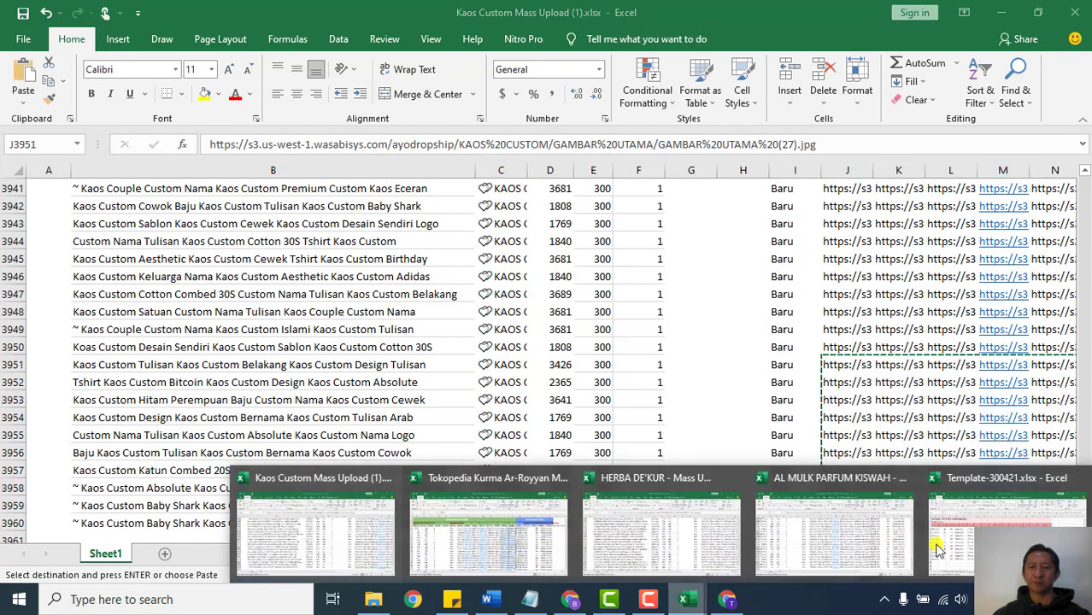
pyautogui.click(937, 550)
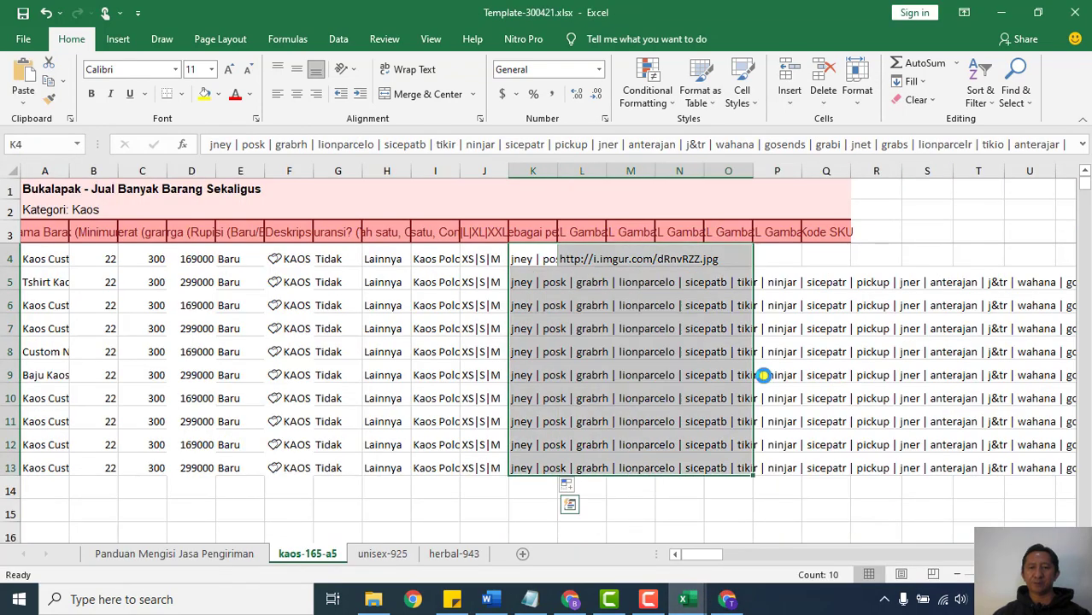
pyautogui.hotkey('ctrl', 'v')
pyautogui.click(777, 259)
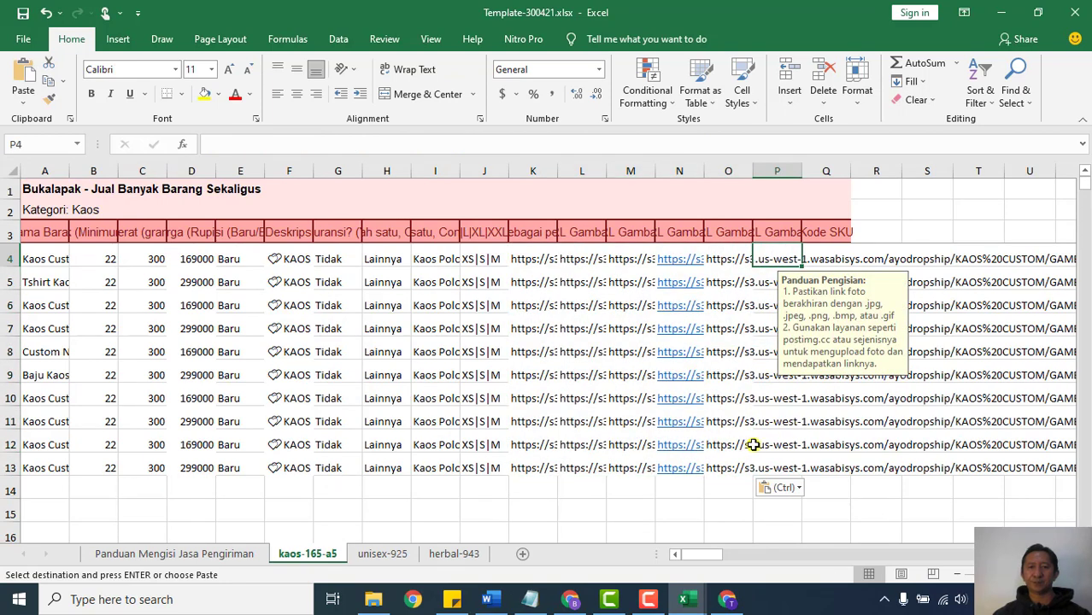
pyautogui.click(688, 598)
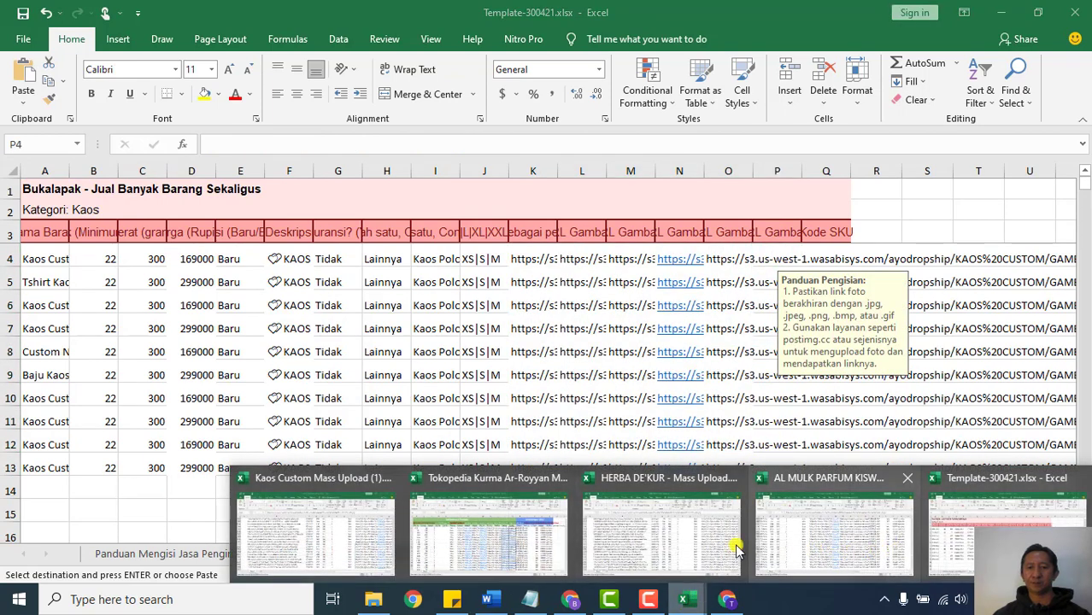
# Fix the misplaced paste so the image URLs sit in Gambar columns L4:P13
pyautogui.click(369, 547)
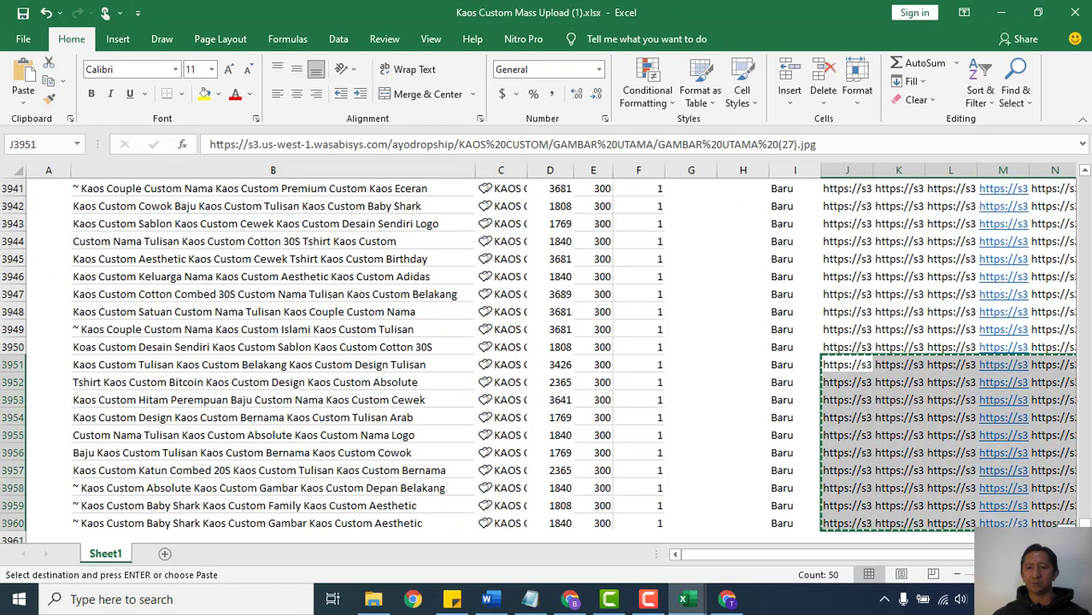
pyautogui.hscroll(2, 652, 382)
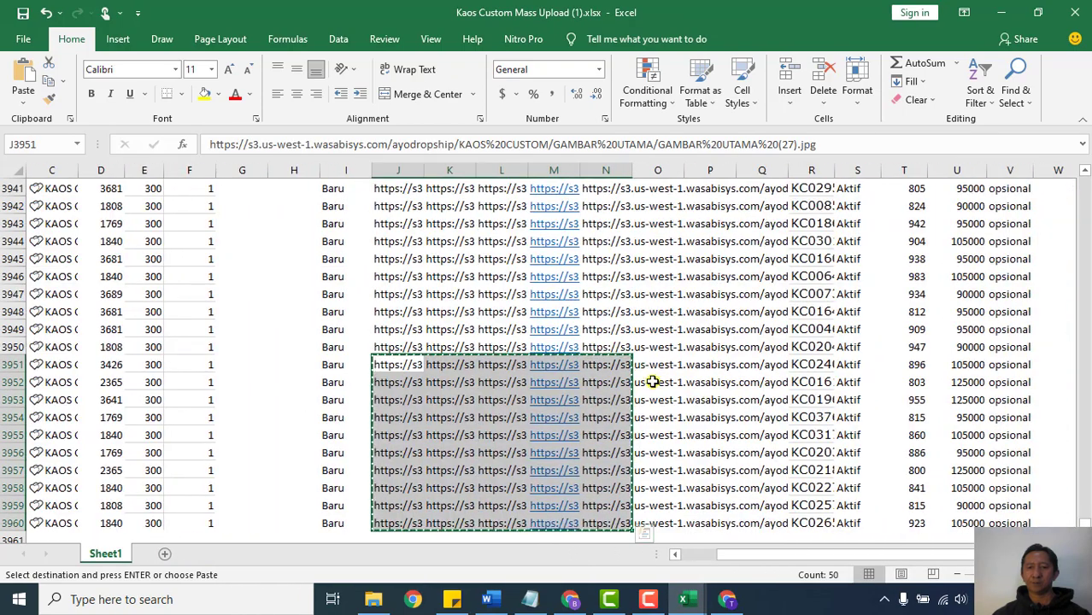
pyautogui.moveTo(654, 365); pyautogui.dragTo(649, 524)
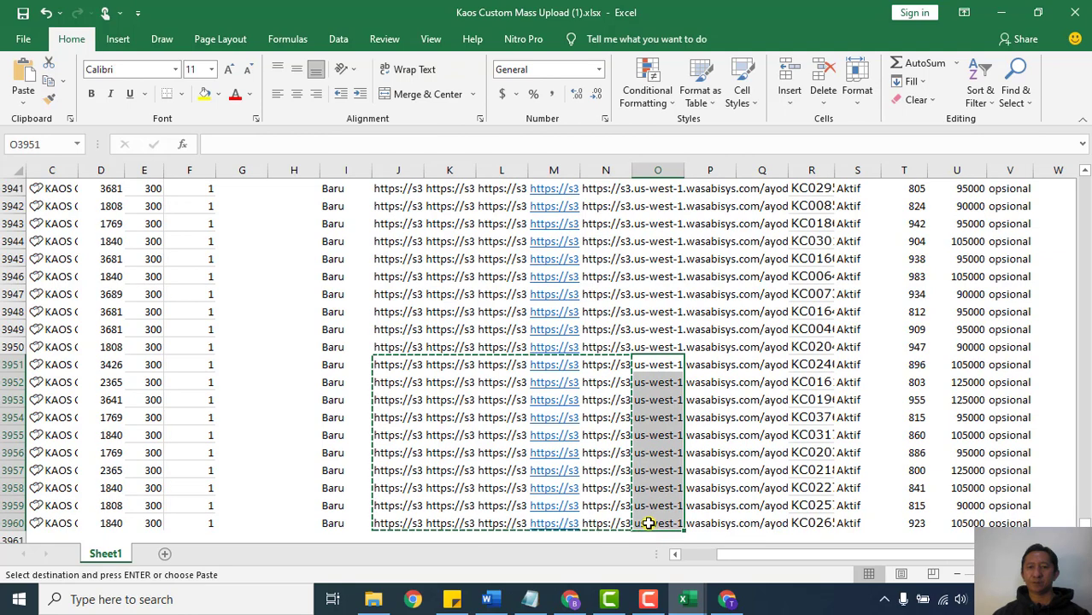
pyautogui.click(685, 599)
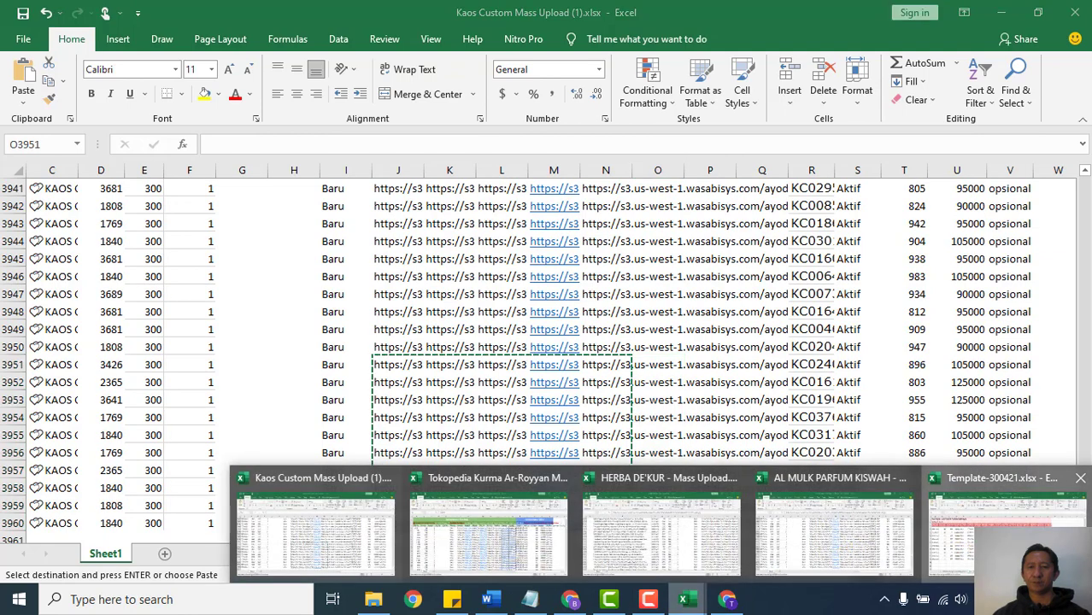
pyautogui.click(1000, 513)
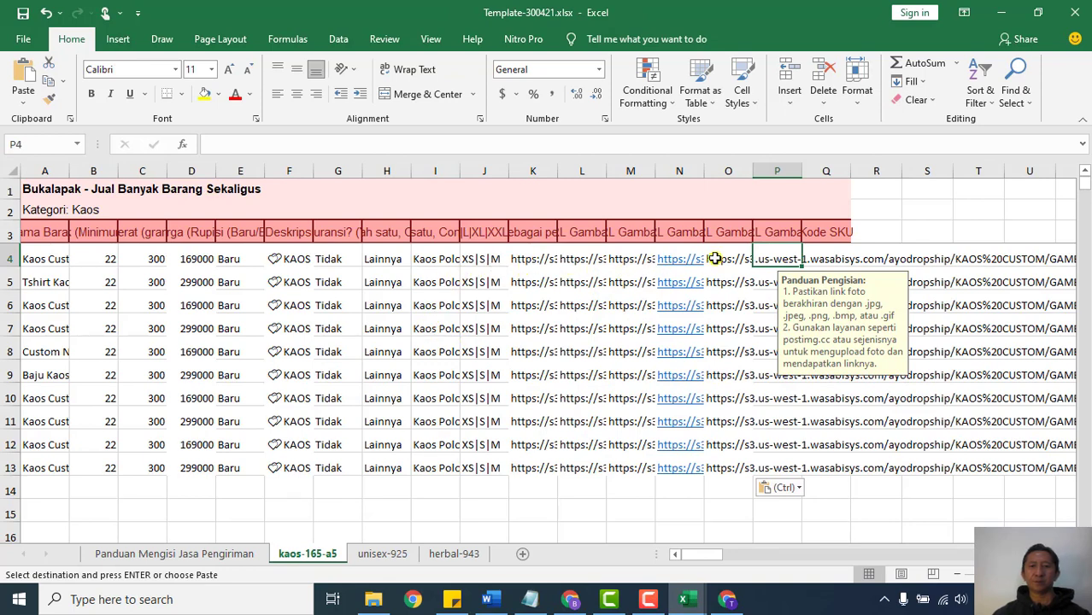
pyautogui.moveTo(538, 261); pyautogui.dragTo(742, 464)
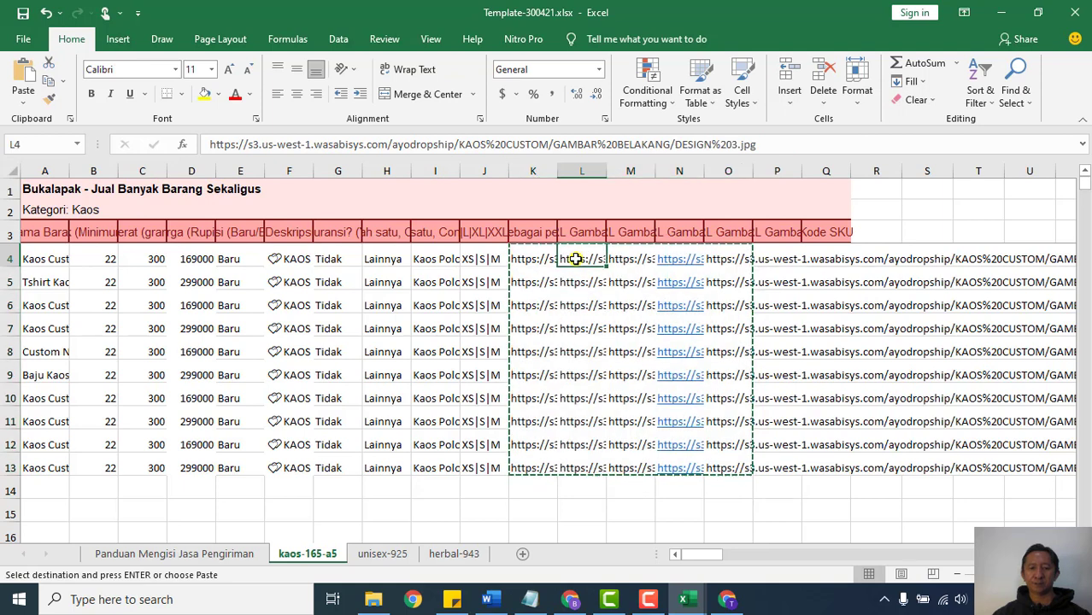
pyautogui.moveTo(575, 259); pyautogui.dragTo(778, 467)
pyautogui.press('Return')
pyautogui.click(527, 231)
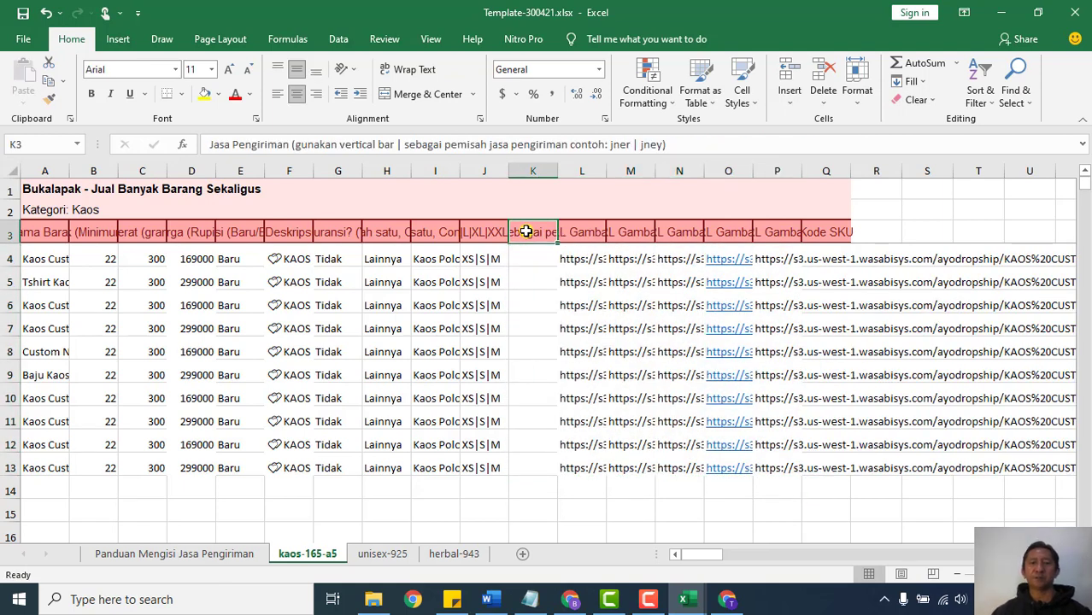
pyautogui.hotkey('ctrl', 'z')
pyautogui.hotkey('ctrl', 'z')
pyautogui.hotkey('ctrl', 'z')
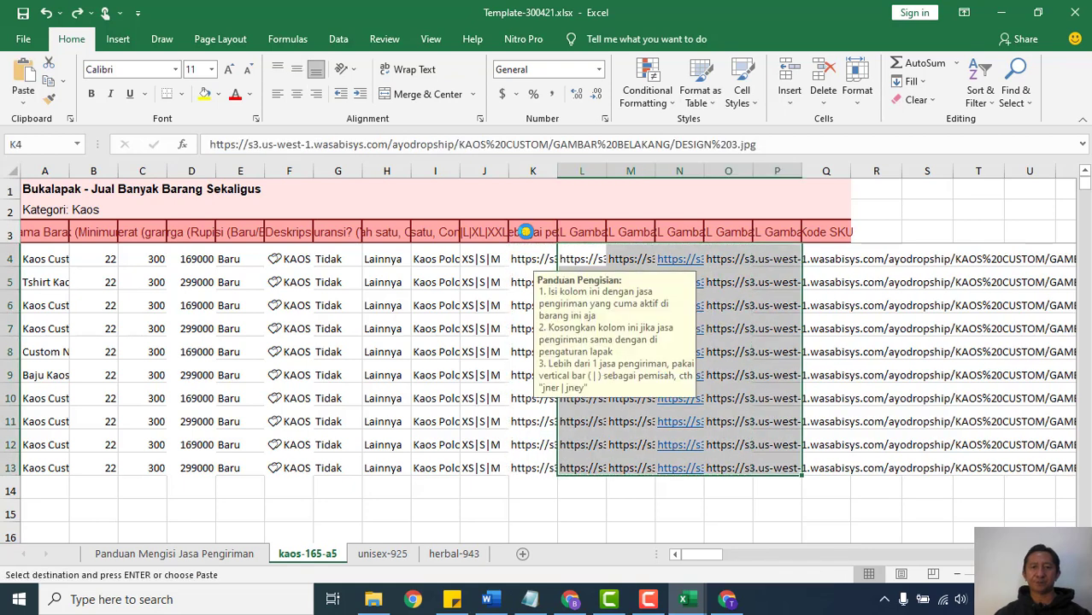
pyautogui.click(577, 258)
pyautogui.hotkey('ctrl', 'v')
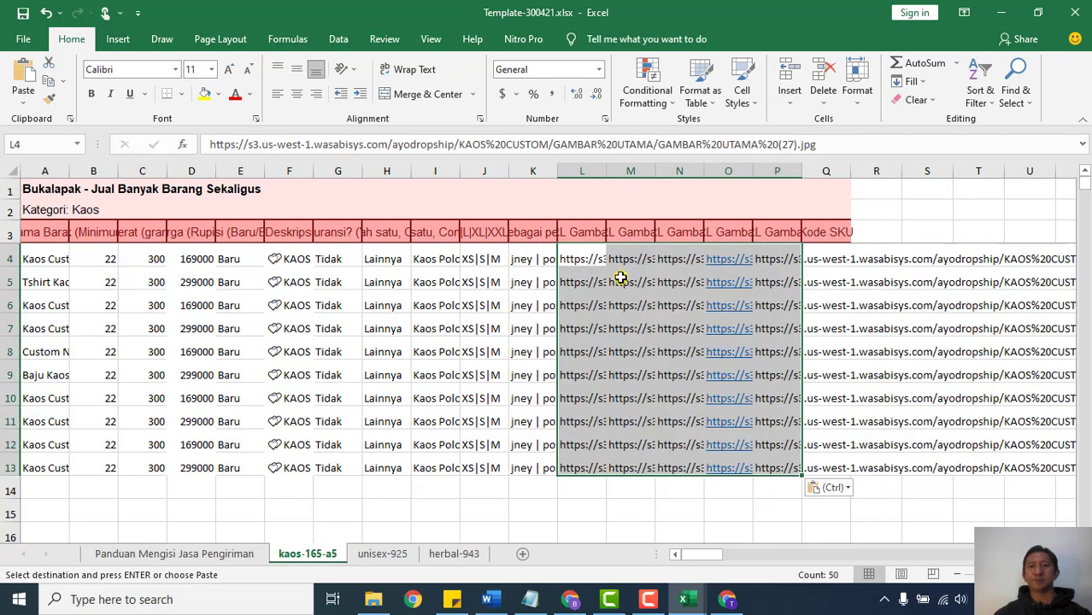
# Enter SKU BLLKC0001 in Q4 and auto-fill through BLLKC0010 in Q13
pyautogui.click(821, 257)
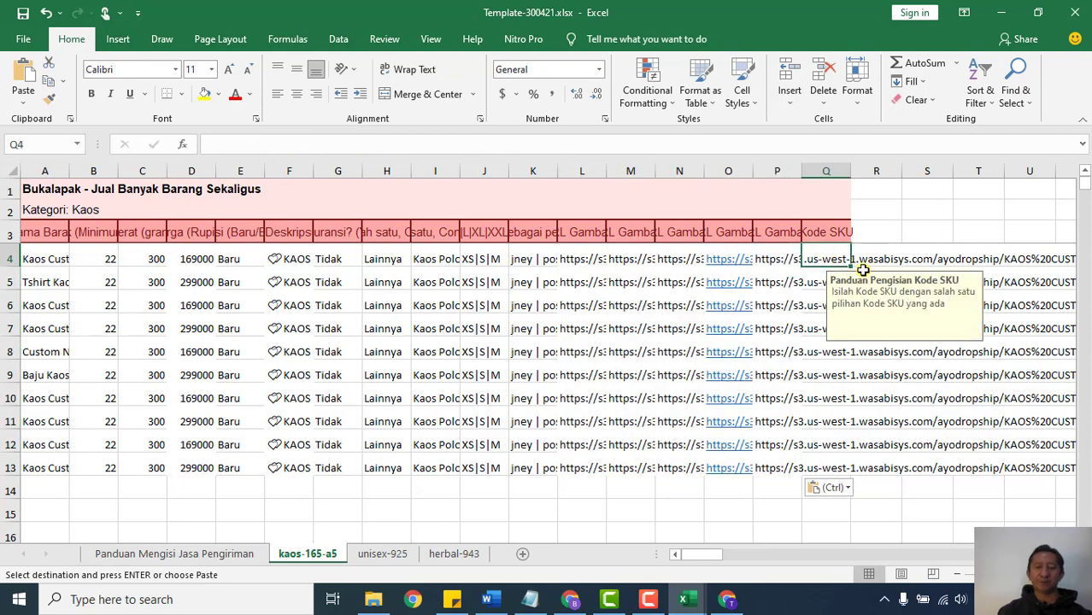
pyautogui.write('BLL')
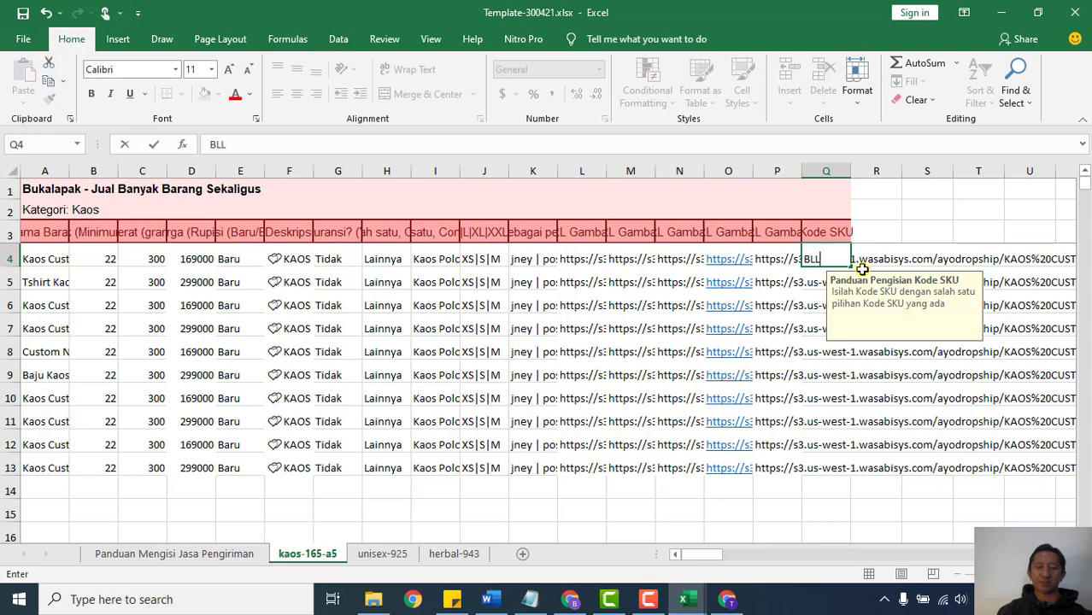
pyautogui.write('KC000')
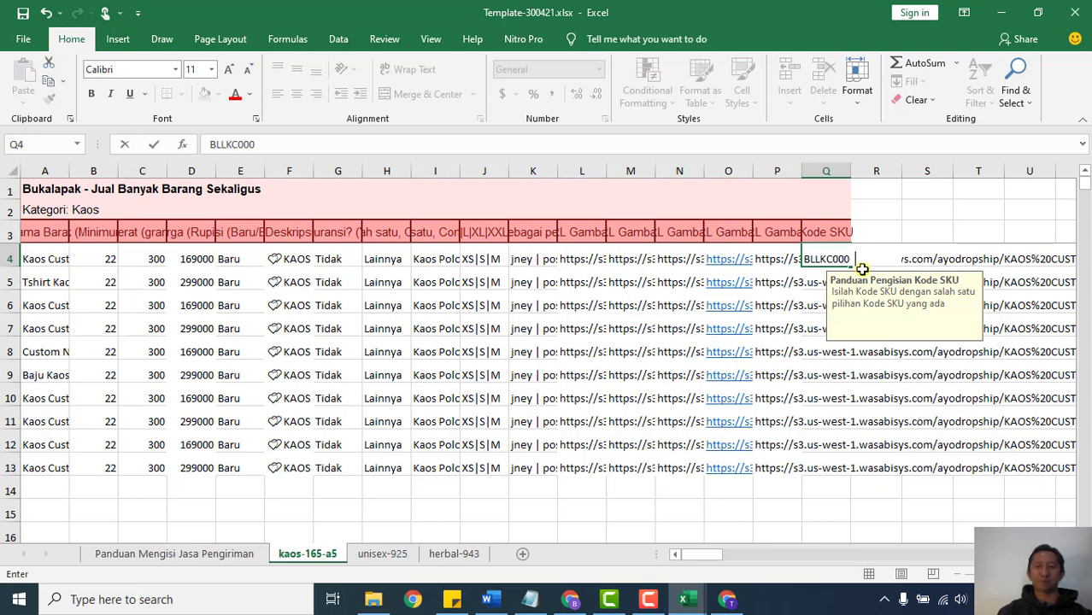
pyautogui.write('1')
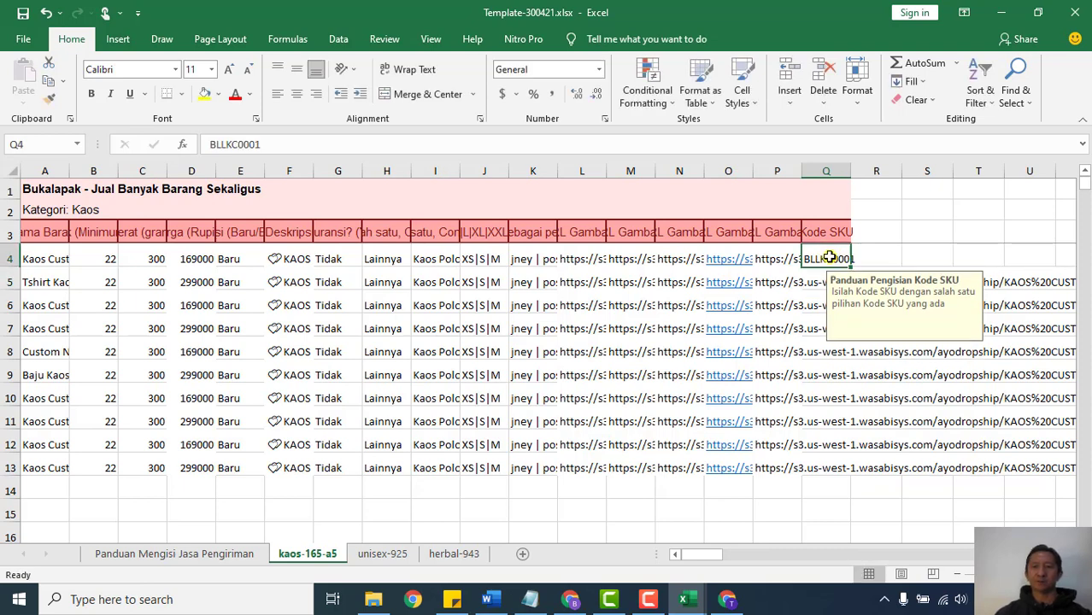
pyautogui.hotkey('ctrl', 'Return')
pyautogui.doubleClick(853, 268)
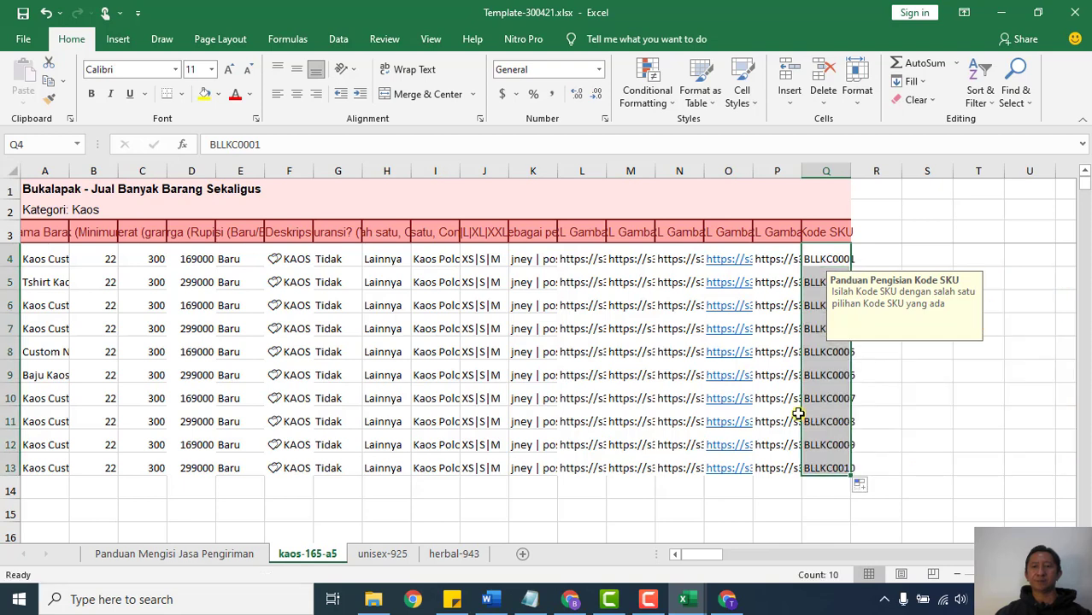
# Open the unisex-925 sheet and copy image URLs J3003:M3012 from the AL MULK PARFUM KISWAH workbook
pyautogui.click(377, 556)
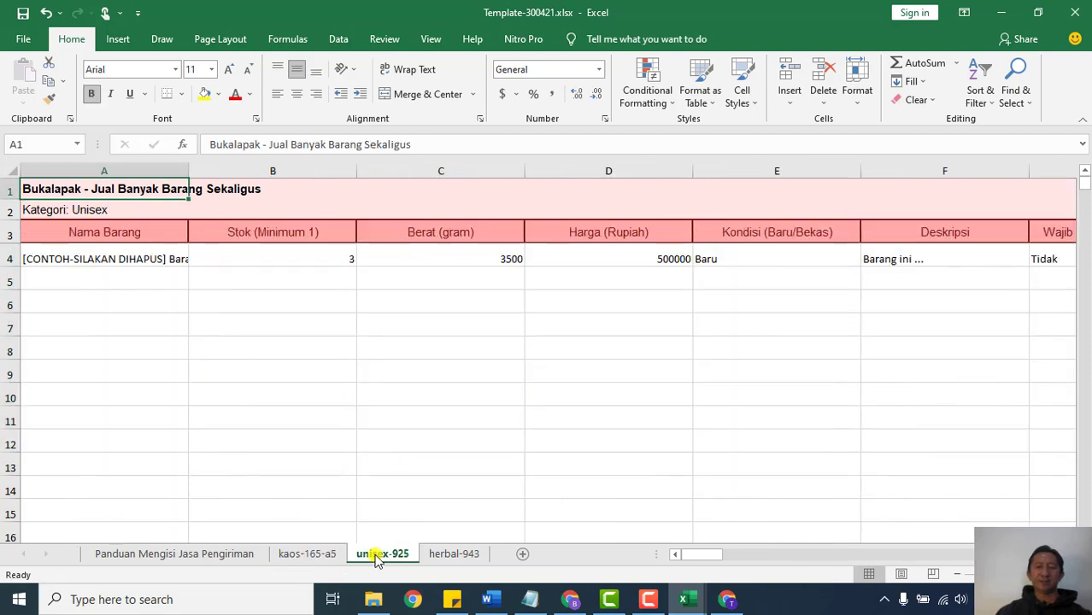
pyautogui.click(102, 267)
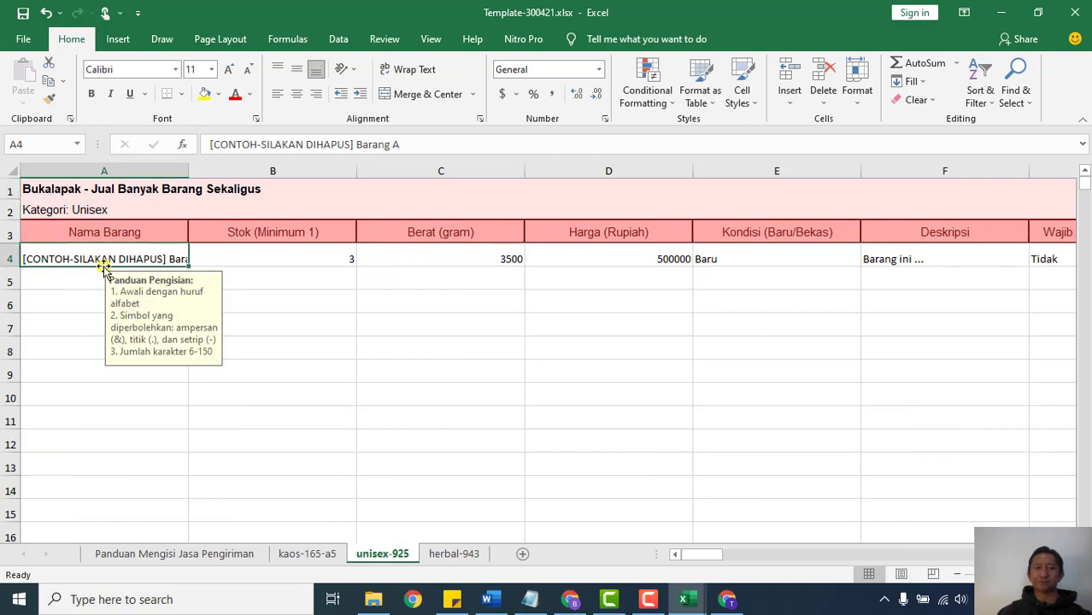
pyautogui.moveTo(688, 601)
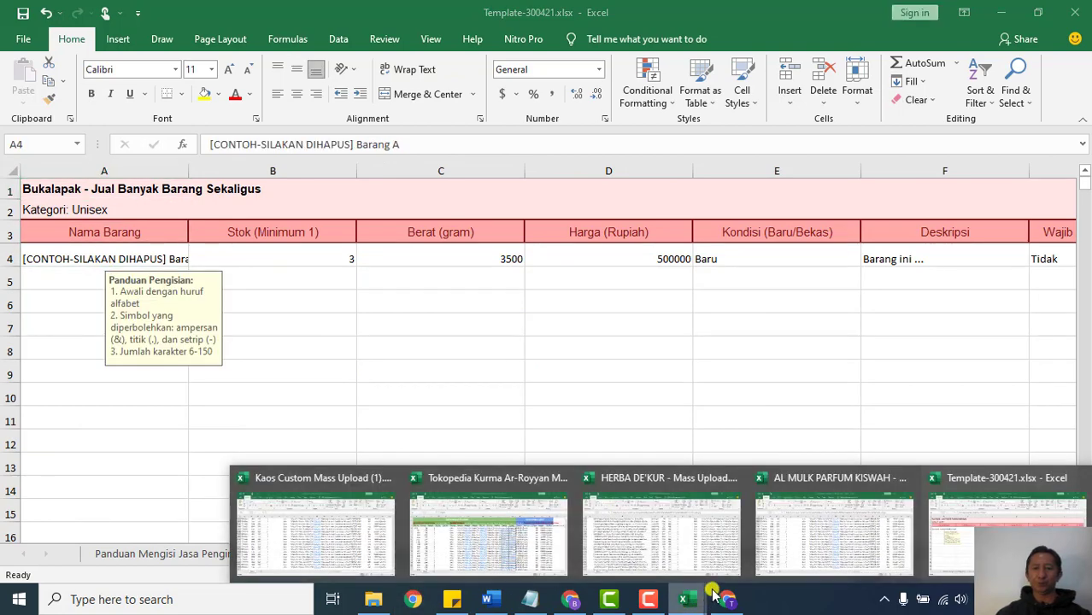
pyautogui.click(818, 547)
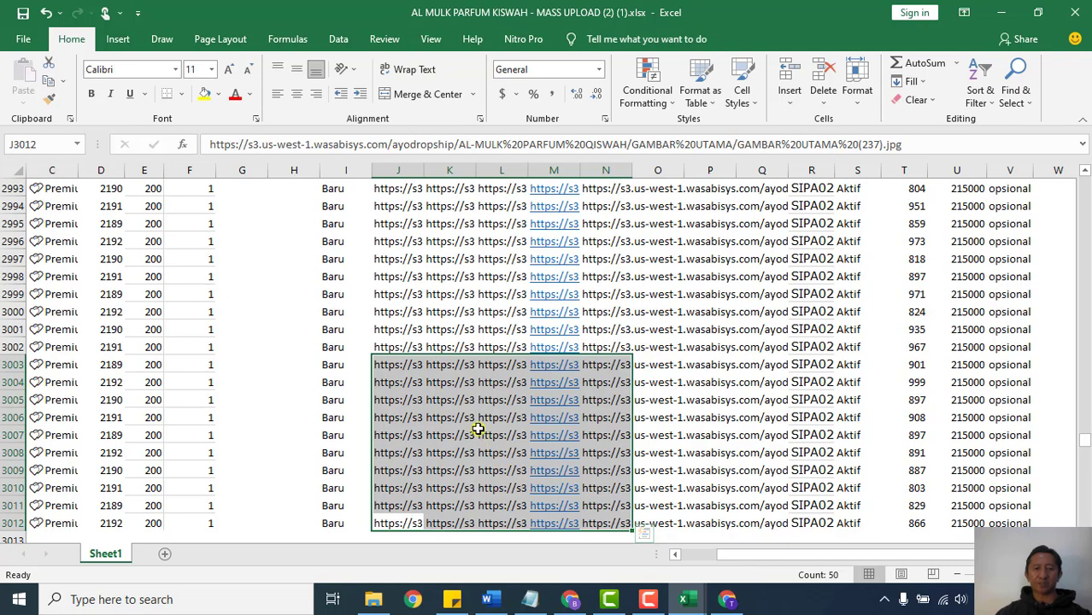
pyautogui.hotkey('ctrl', 'c')
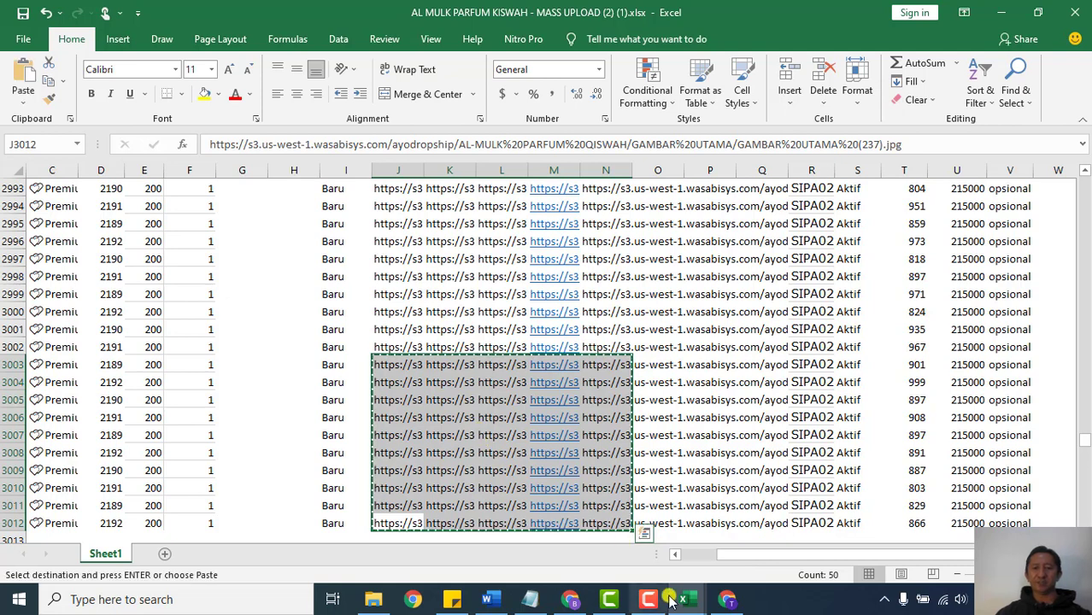
# In Template-300421, narrow columns A–N and paste the image URLs into I4:M13
pyautogui.click(684, 599)
pyautogui.click(971, 570)
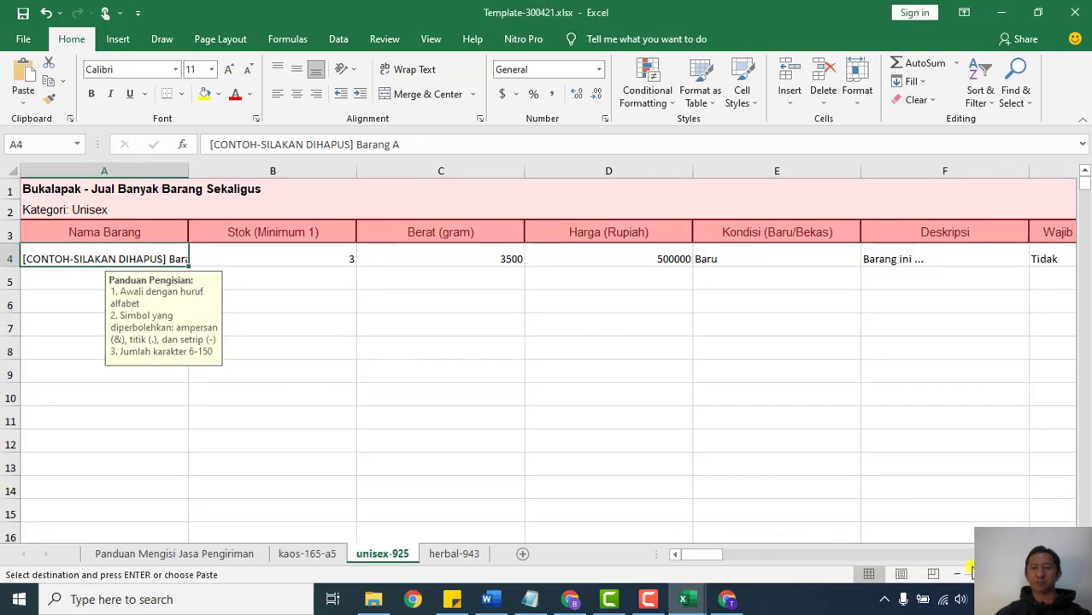
pyautogui.moveTo(152, 174); pyautogui.dragTo(983, 214)
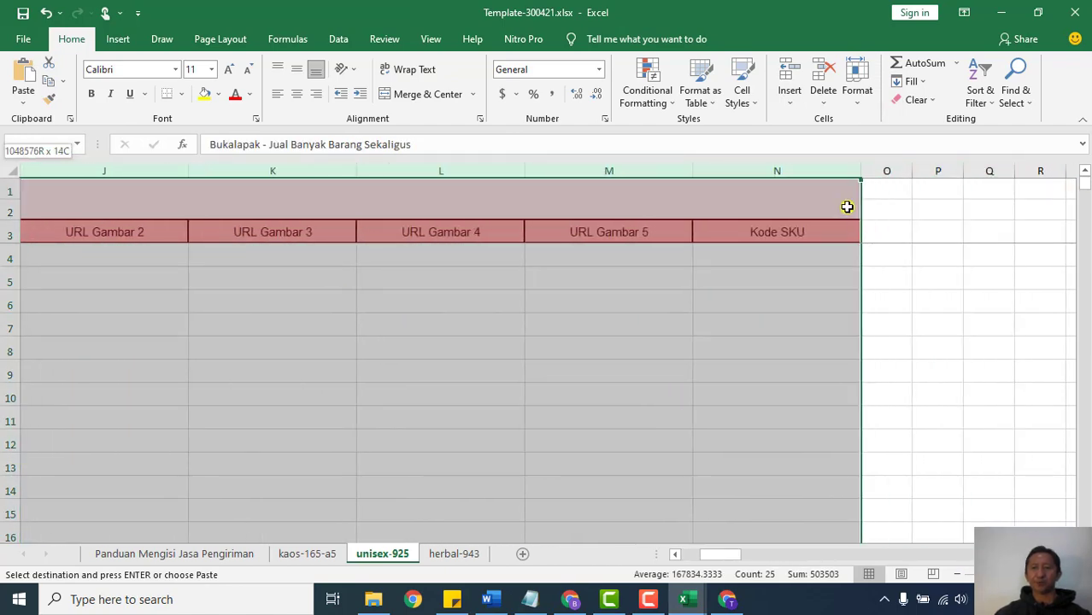
pyautogui.moveTo(862, 173); pyautogui.dragTo(748, 179)
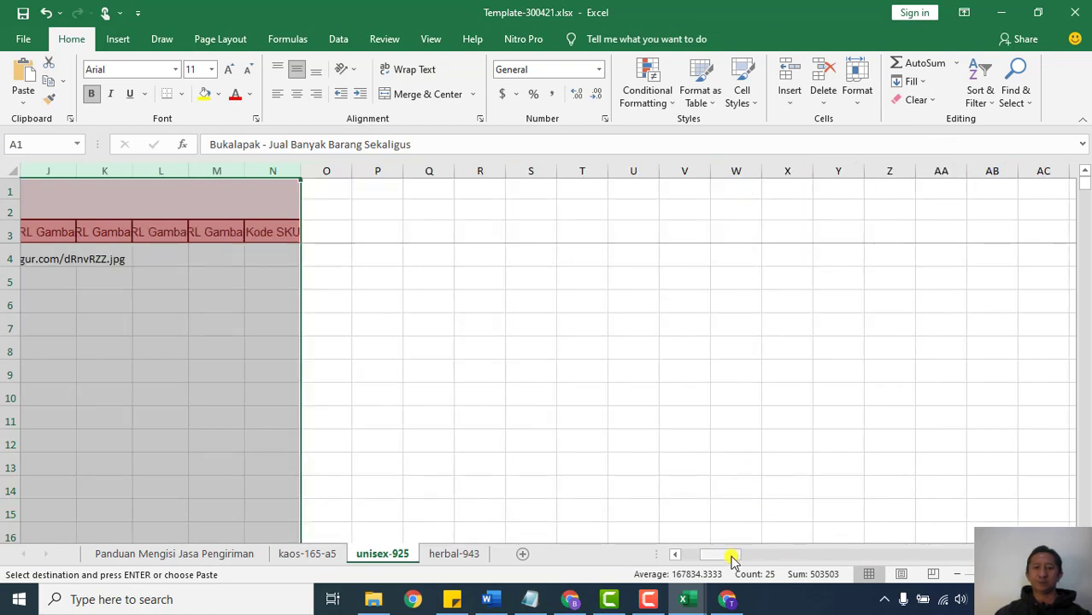
pyautogui.moveTo(731, 556); pyautogui.dragTo(722, 555)
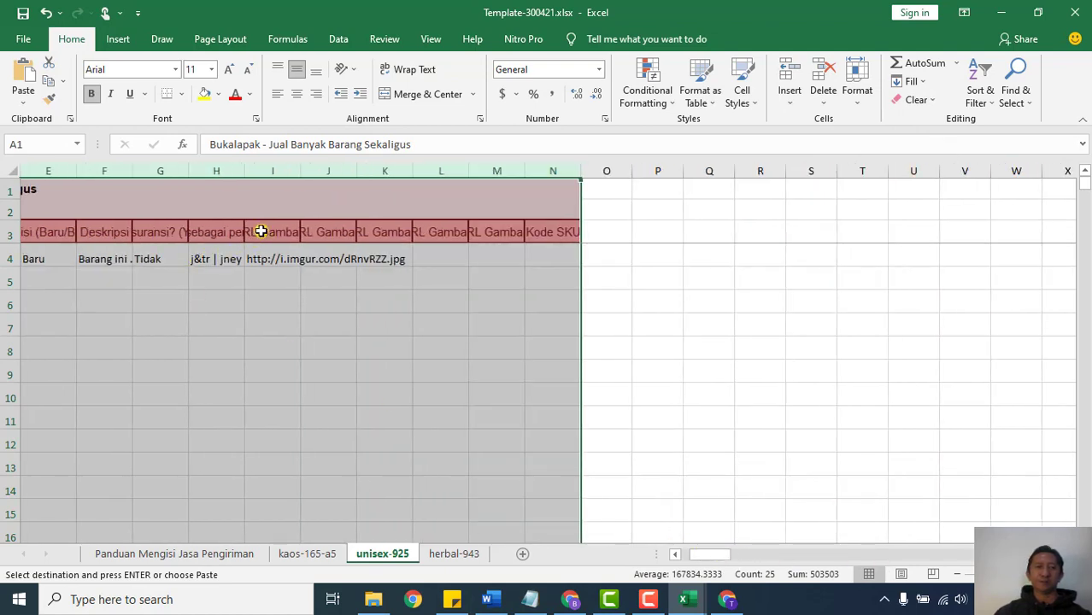
pyautogui.click(262, 230)
pyautogui.click(267, 254)
pyautogui.hotkey('ctrl', 'v')
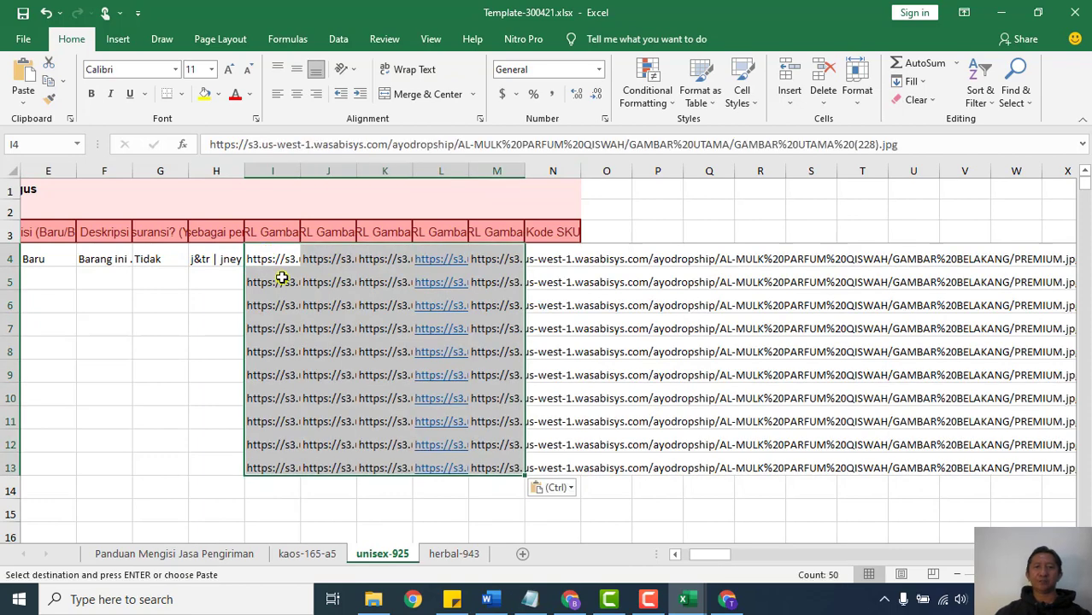
pyautogui.click(551, 264)
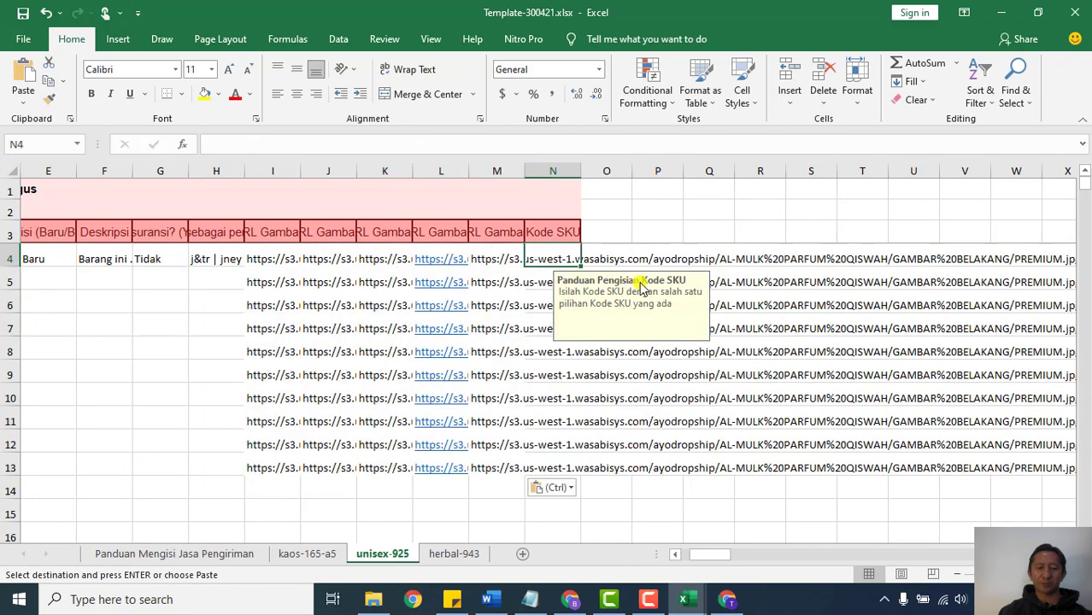
# Fill SKU codes BLLPK0001–BLLPK0010 down column N and the courier list, minus indah, down H4:H13
pyautogui.write('V')
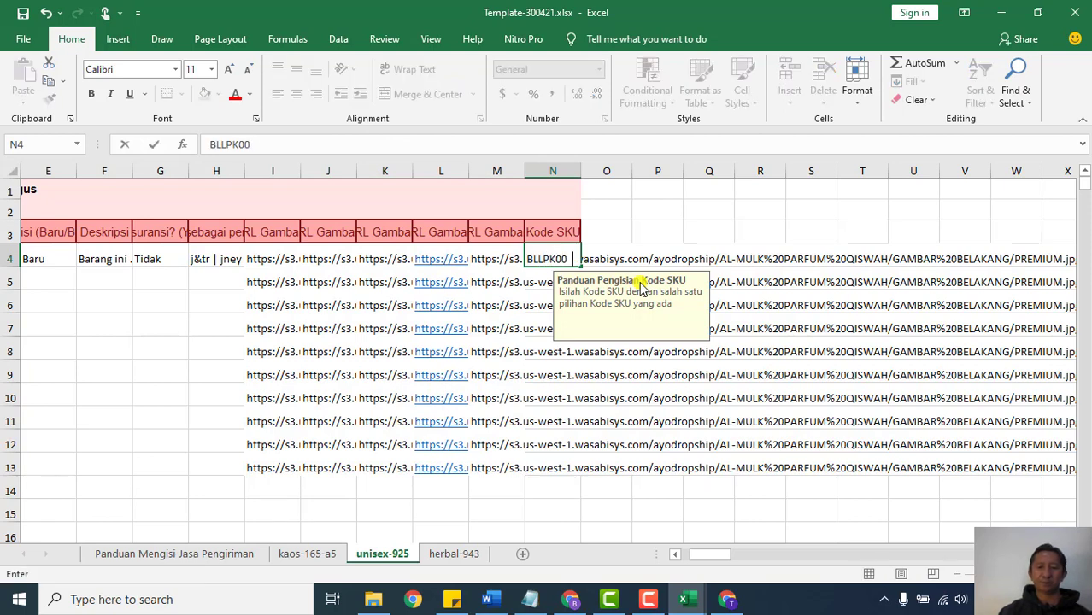
pyautogui.doubleClick(581, 264)
pyautogui.click(219, 261)
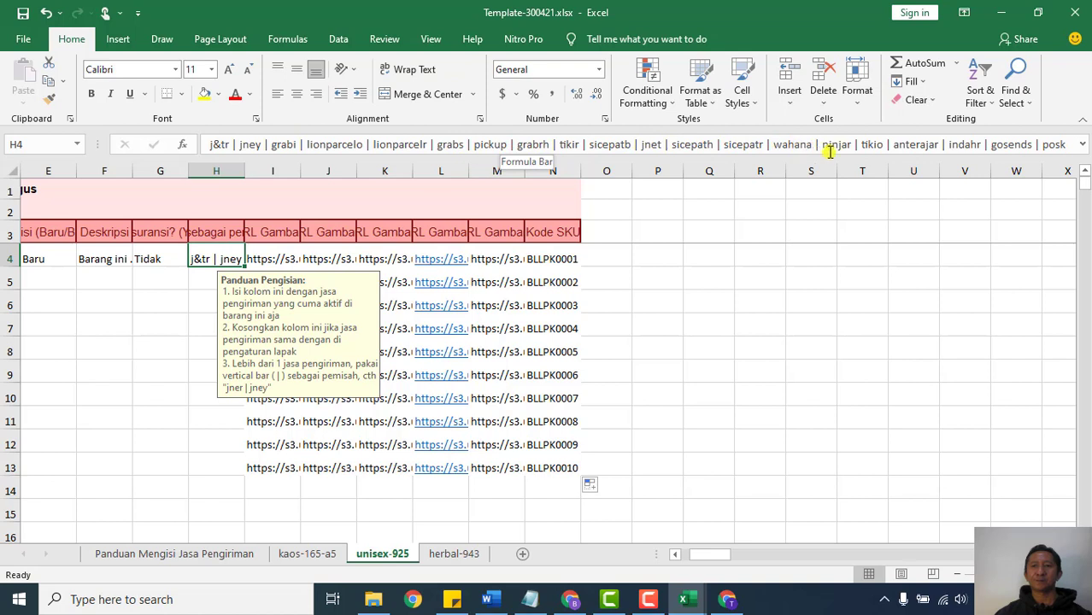
pyautogui.moveTo(948, 145); pyautogui.dragTo(990, 144)
pyautogui.press('Delete')
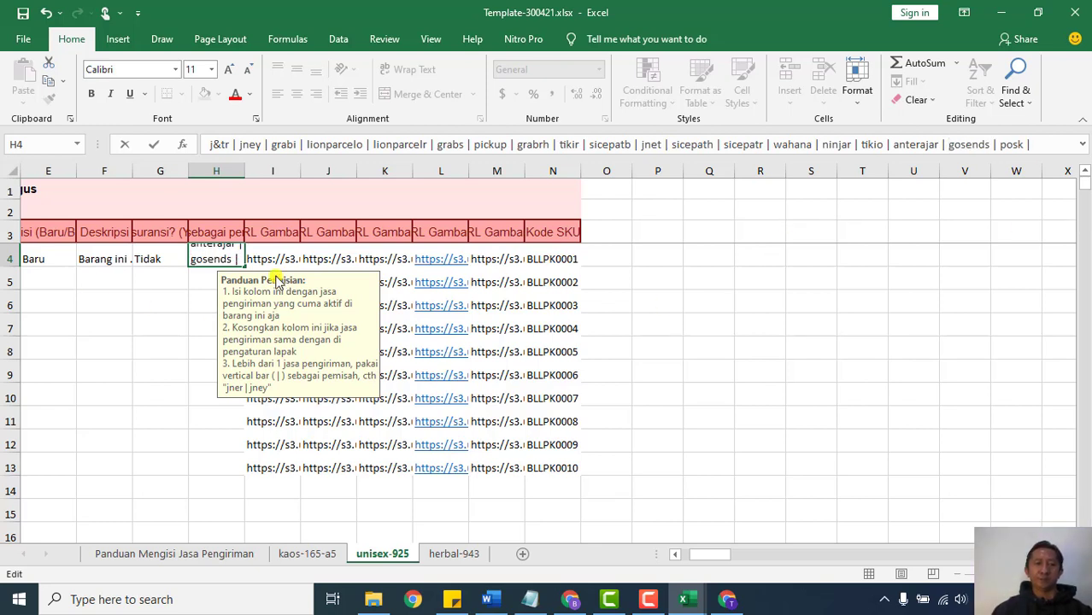
pyautogui.moveTo(246, 266); pyautogui.dragTo(250, 470)
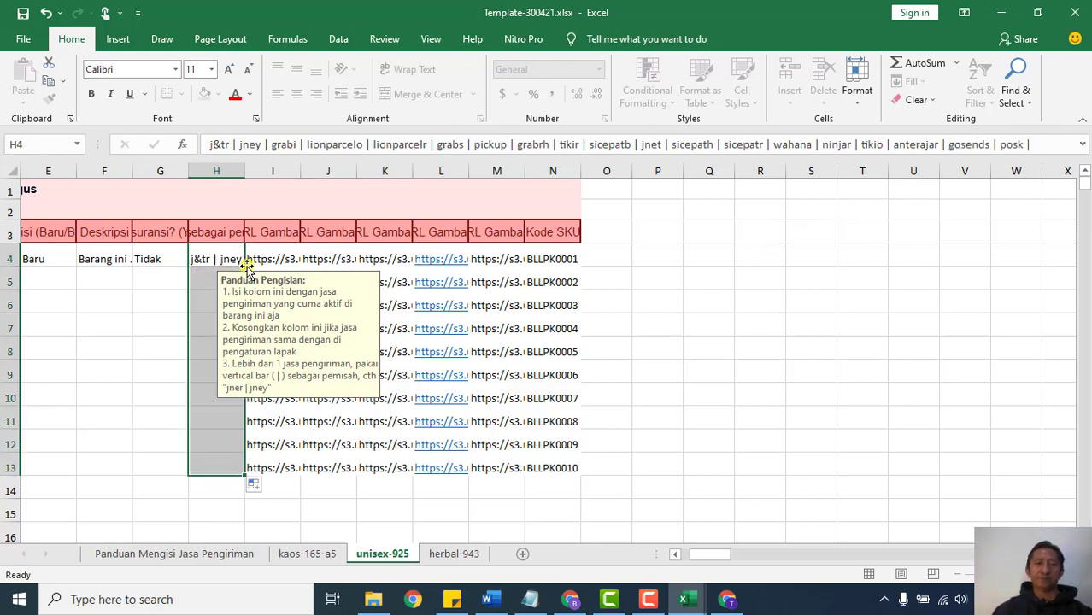
# Fill Tidak down G4:G13 and bring up the AL MULK PARFUM KISWAH workbook
pyautogui.click(175, 259)
pyautogui.moveTo(187, 268); pyautogui.dragTo(184, 472)
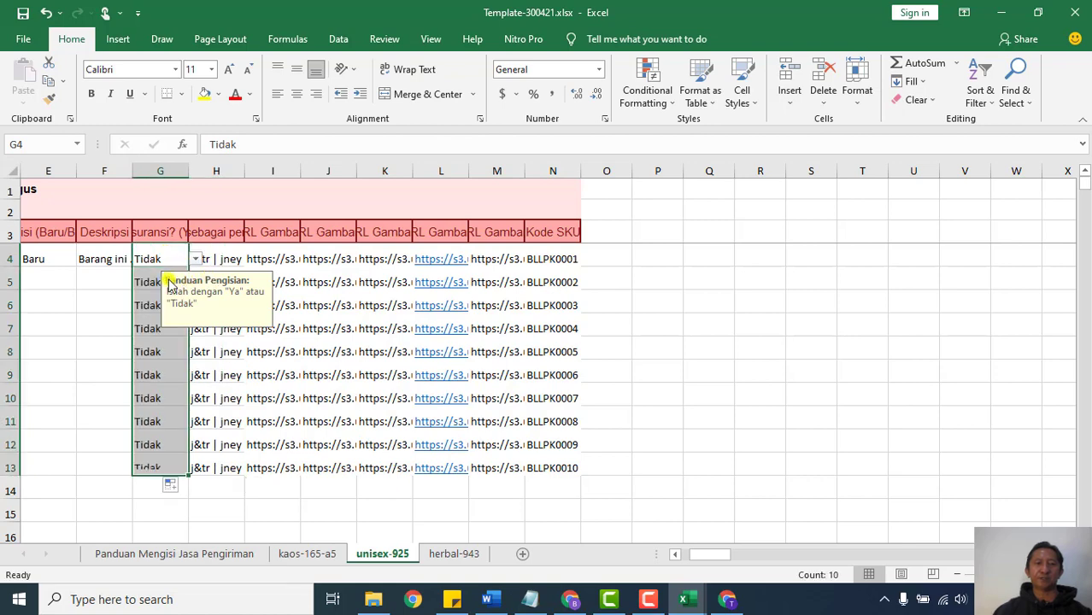
pyautogui.click(116, 258)
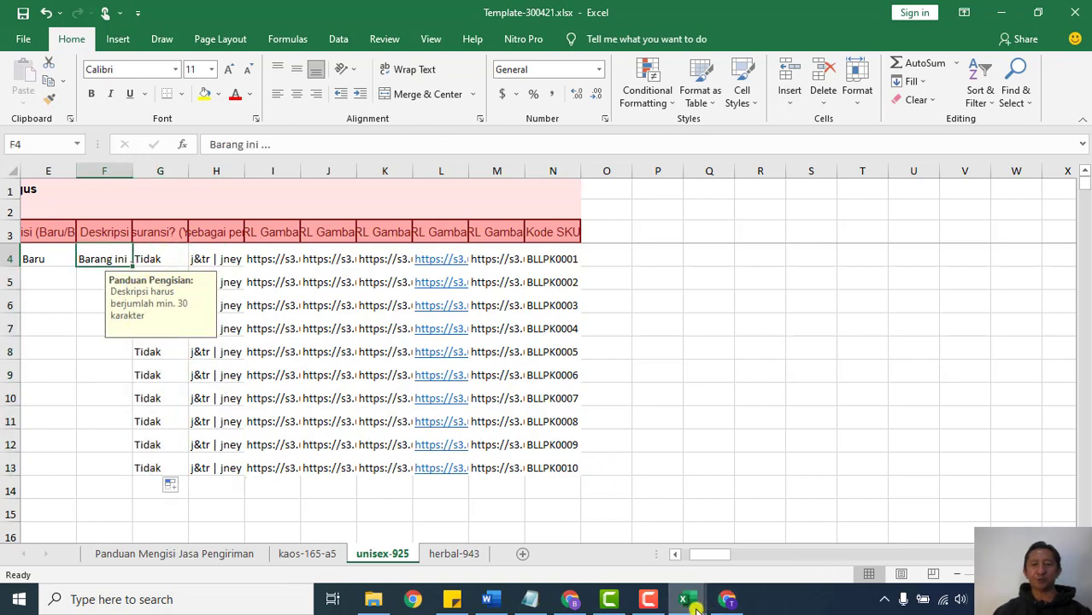
pyautogui.click(684, 599)
pyautogui.click(821, 552)
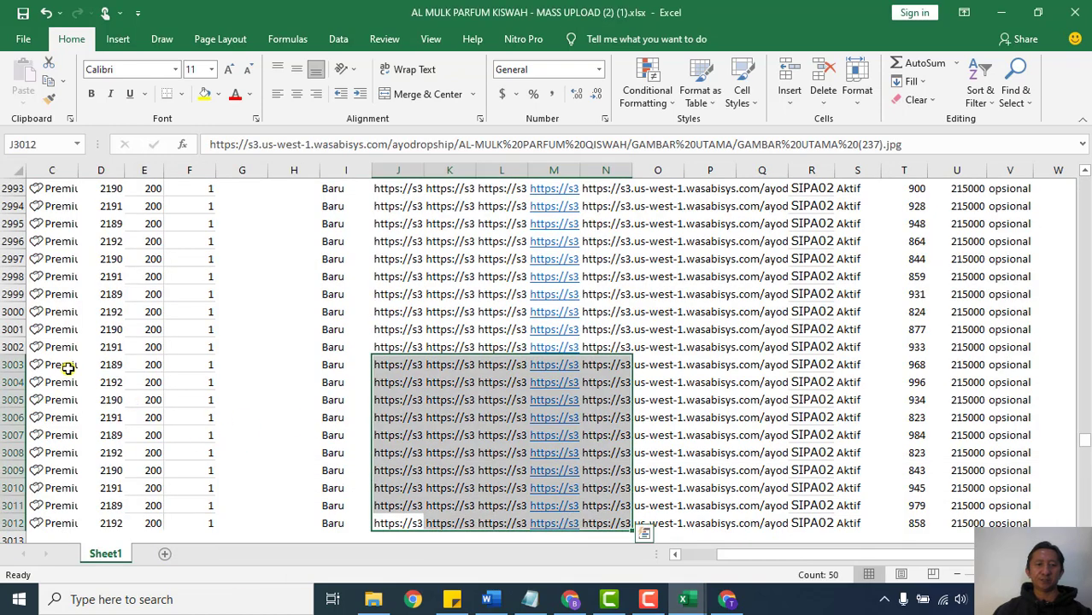
# Paste AL MULK product names C3003:C3012 into Deskripsi F4:F13 and fill Baru down E4:E13
pyautogui.moveTo(50, 374); pyautogui.dragTo(53, 510)
pyautogui.hotkey('ctrl', 'c')
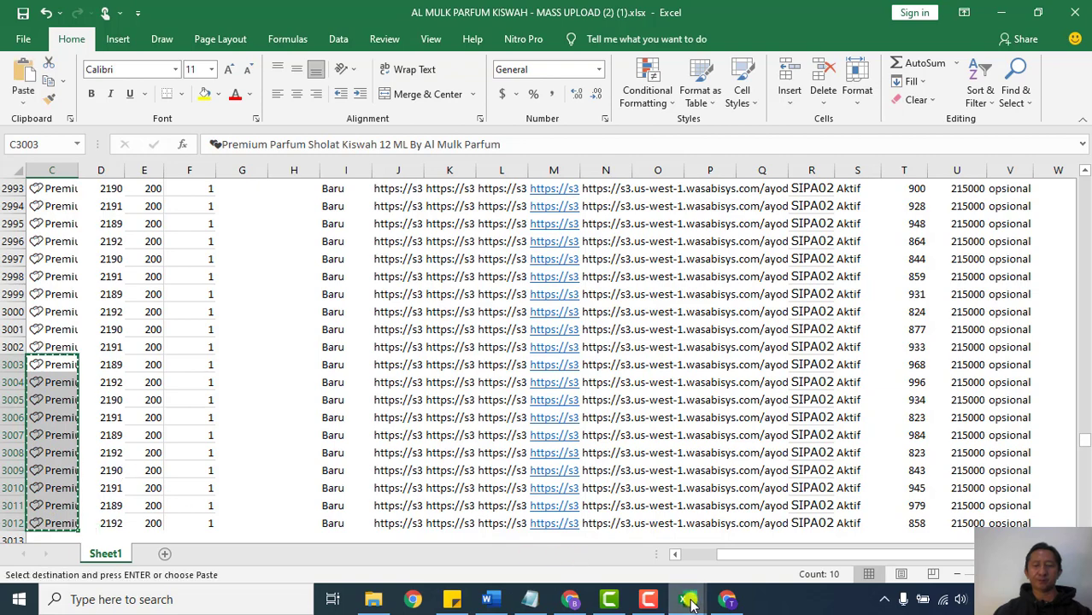
pyautogui.click(684, 599)
pyautogui.click(968, 547)
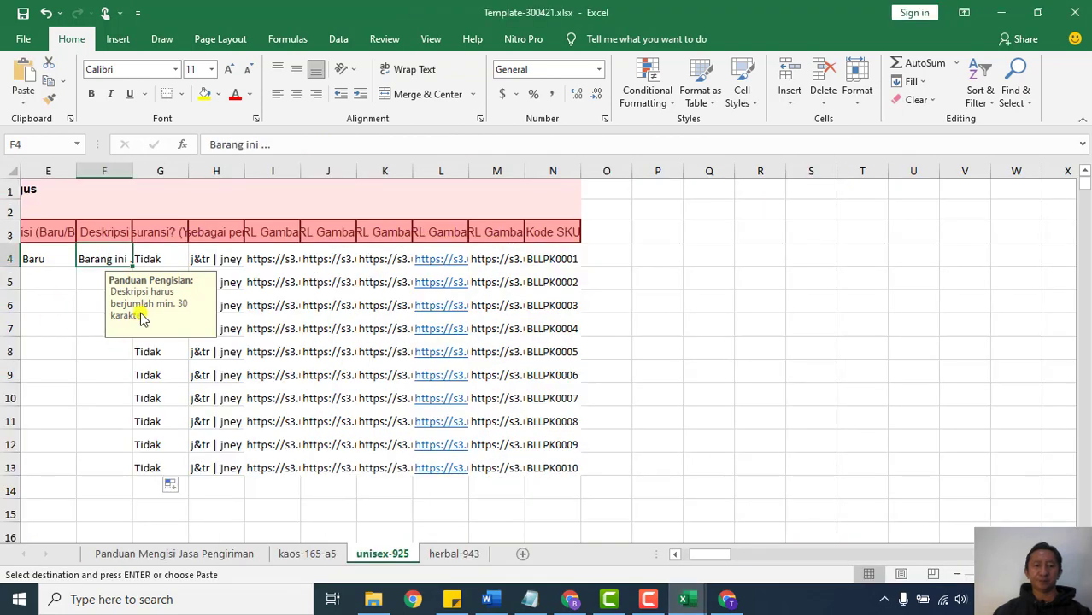
pyautogui.hotkey('ctrl', 'v')
pyautogui.moveTo(702, 556); pyautogui.dragTo(680, 557)
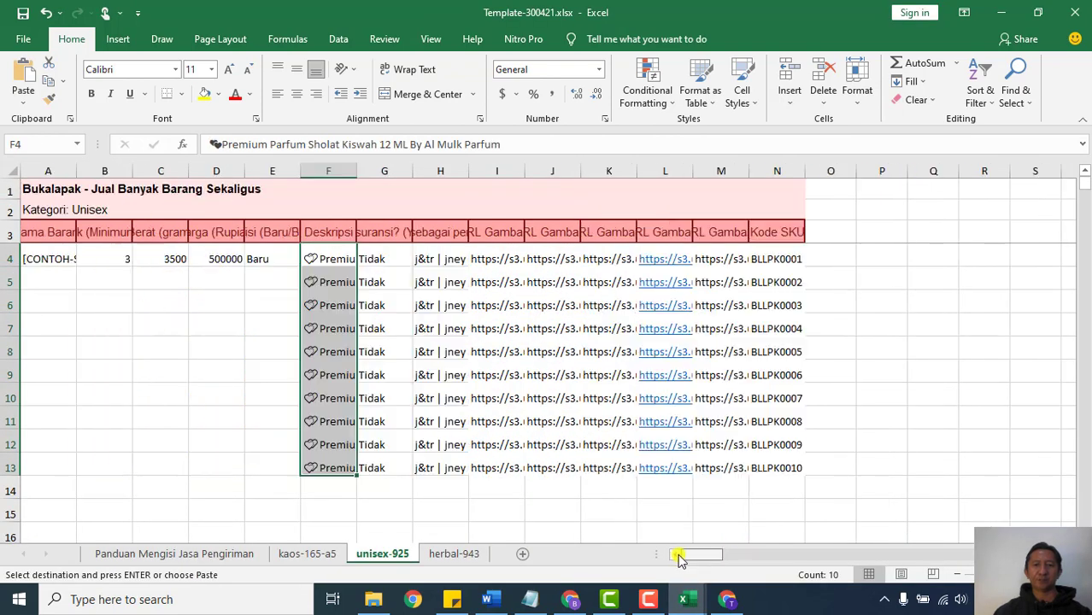
pyautogui.click(290, 265)
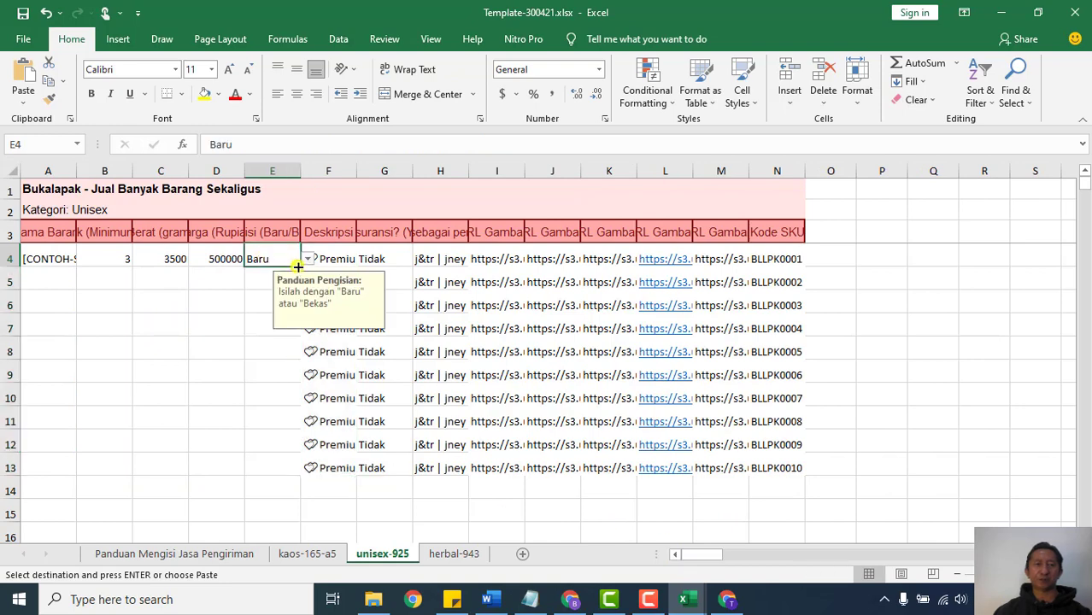
pyautogui.doubleClick(298, 266)
# Copy the 215000 price from AL MULK's U3012 and fill it down D4:D13
pyautogui.click(230, 261)
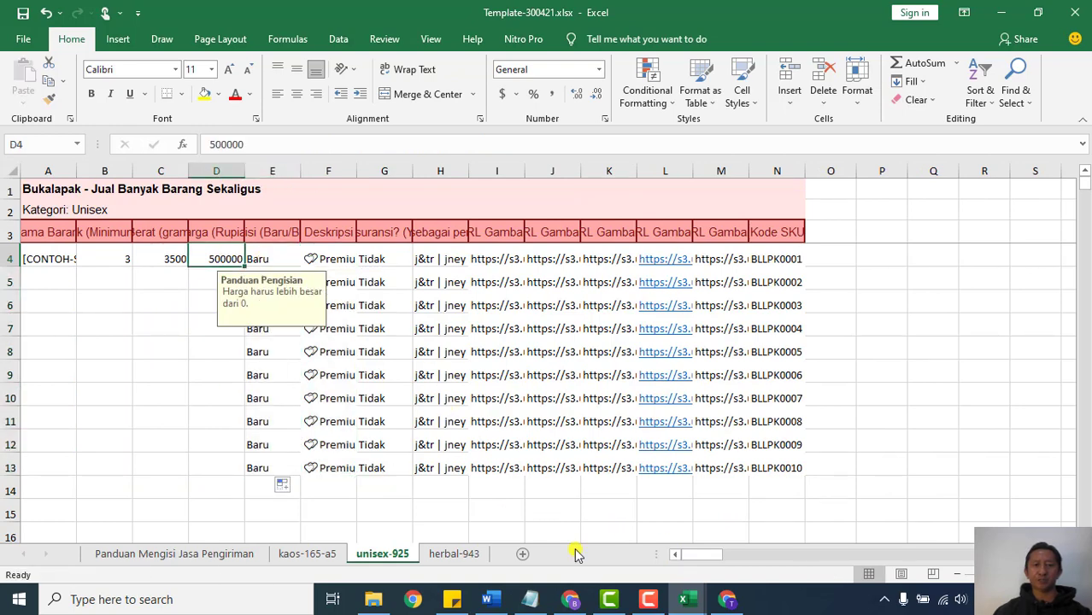
pyautogui.moveTo(684, 599)
pyautogui.click(811, 551)
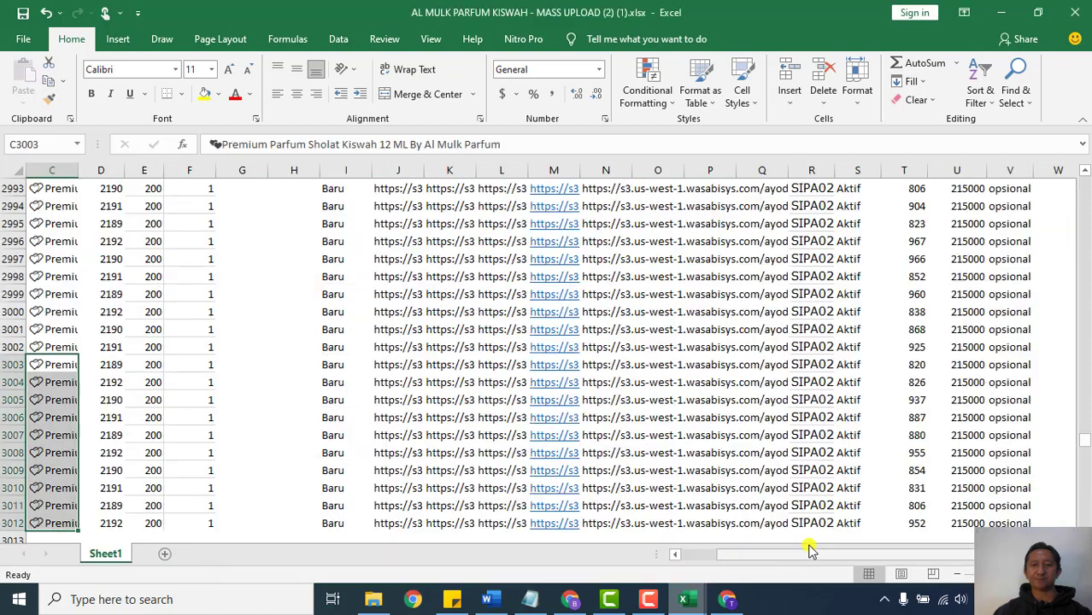
pyautogui.click(961, 522)
pyautogui.hotkey('ctrl', 'c')
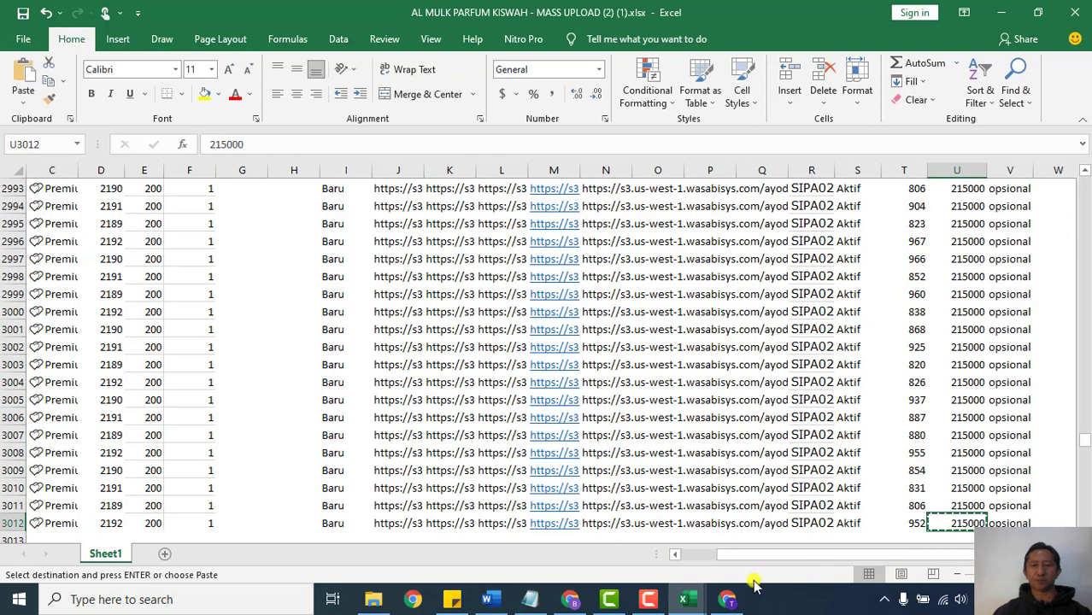
pyautogui.moveTo(685, 596)
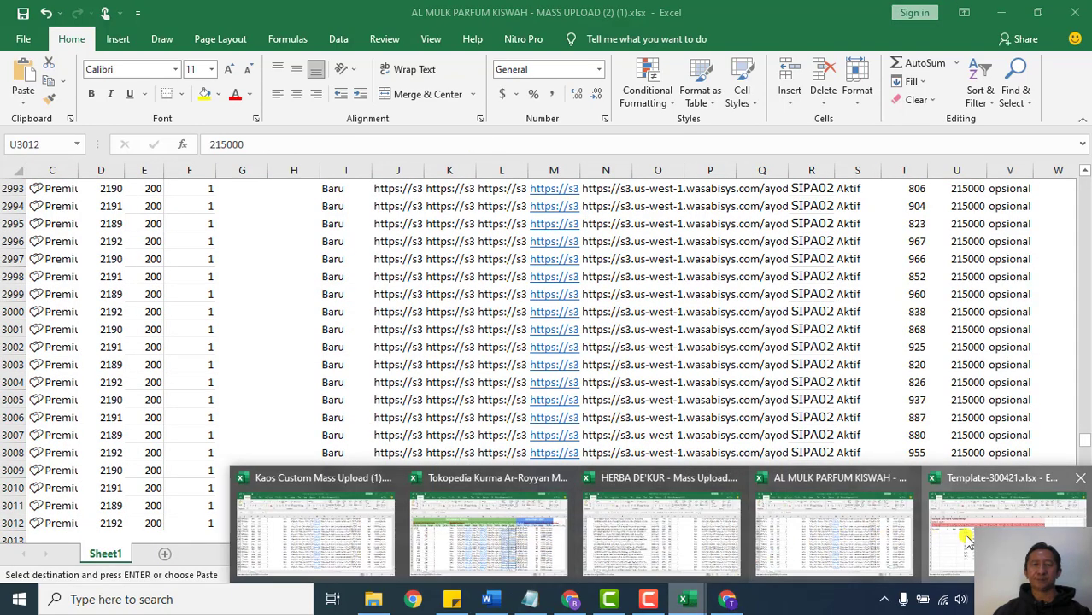
pyautogui.click(966, 538)
pyautogui.hotkey('ctrl', 'v')
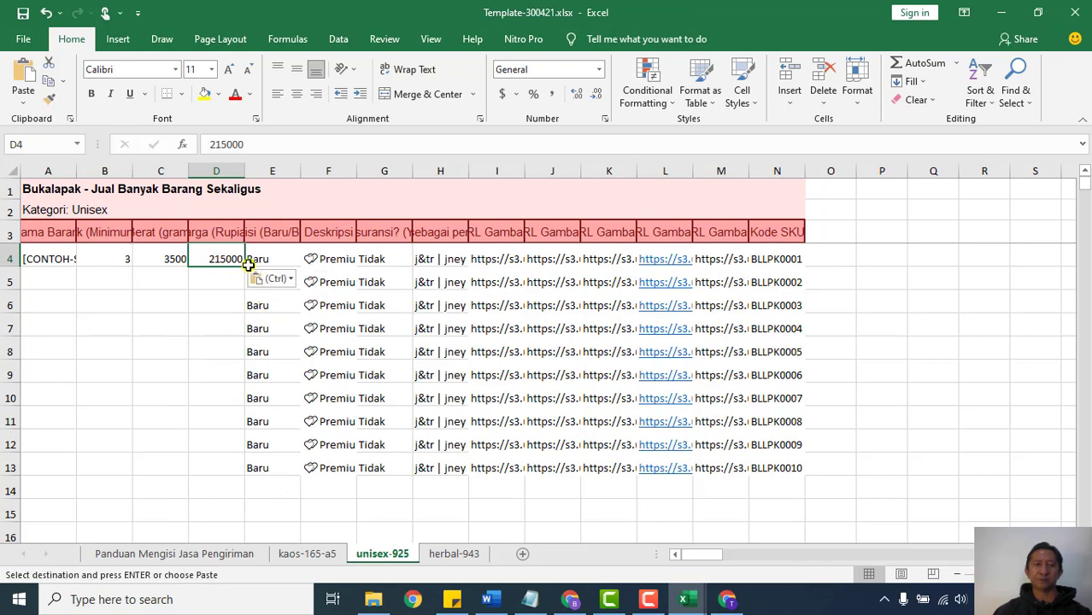
pyautogui.moveTo(247, 265); pyautogui.dragTo(247, 470)
# Select weight cell C4 and bring up the AL MULK PARFUM KISWAH workbook
pyautogui.click(171, 259)
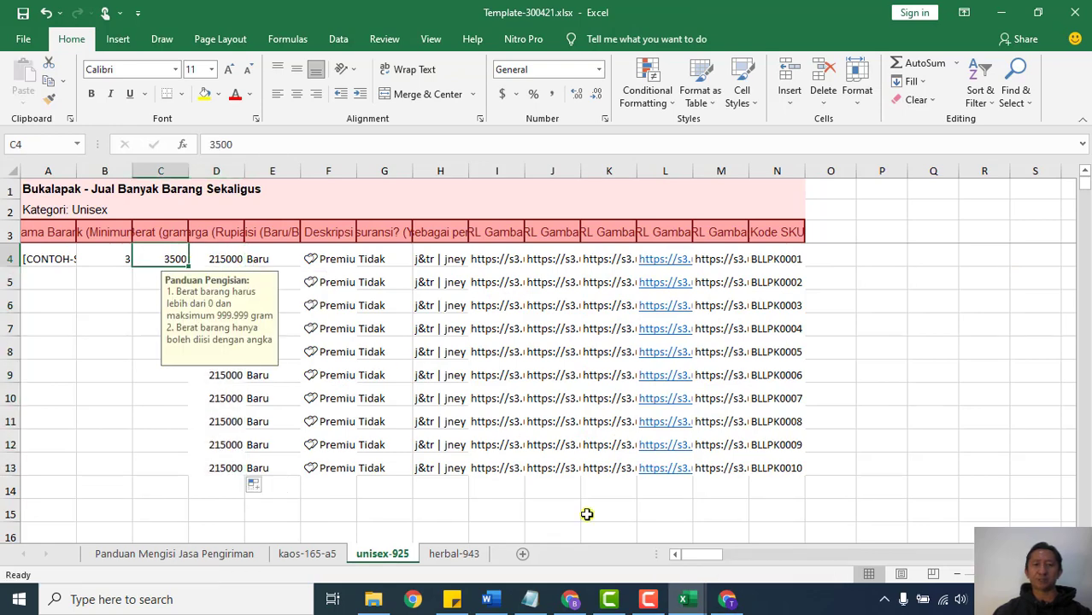
pyautogui.moveTo(684, 596)
pyautogui.click(855, 547)
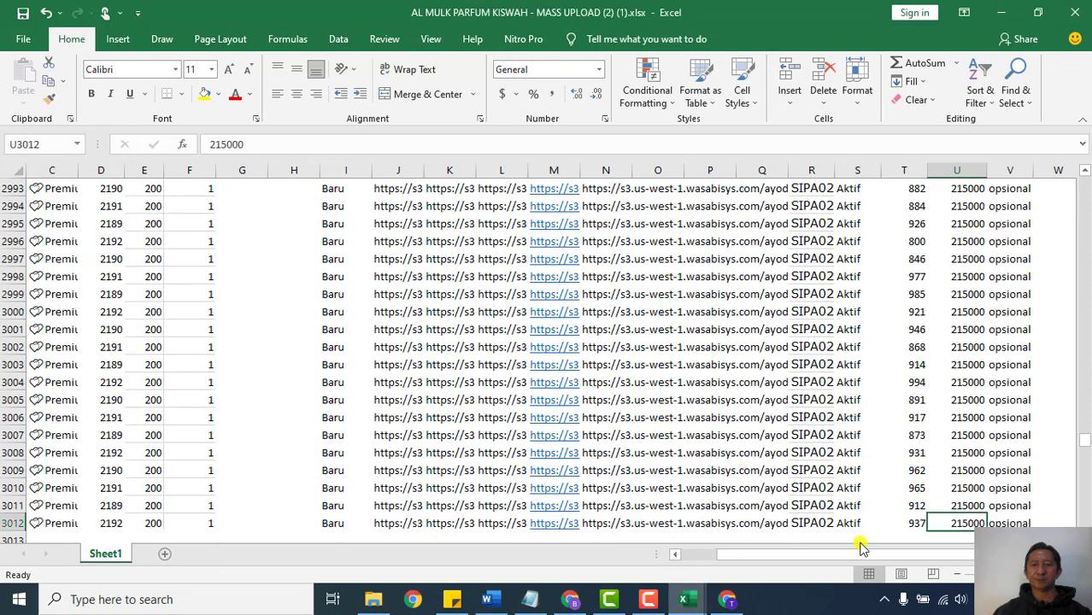
# Fill weight 200 down C4:C13 and stock 33 down B4:B13
pyautogui.moveTo(683, 599)
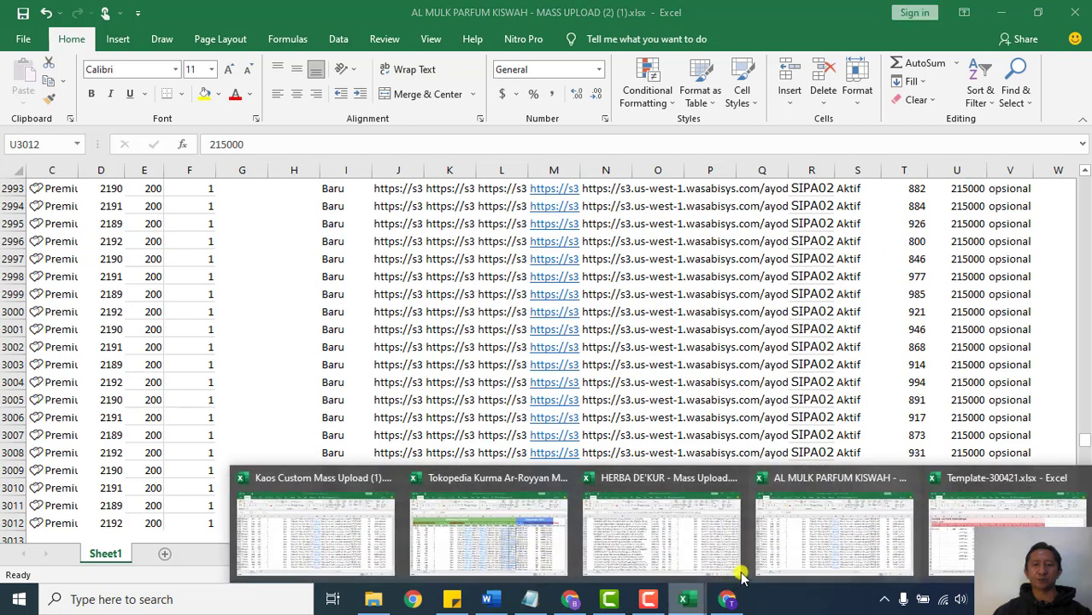
pyautogui.click(964, 542)
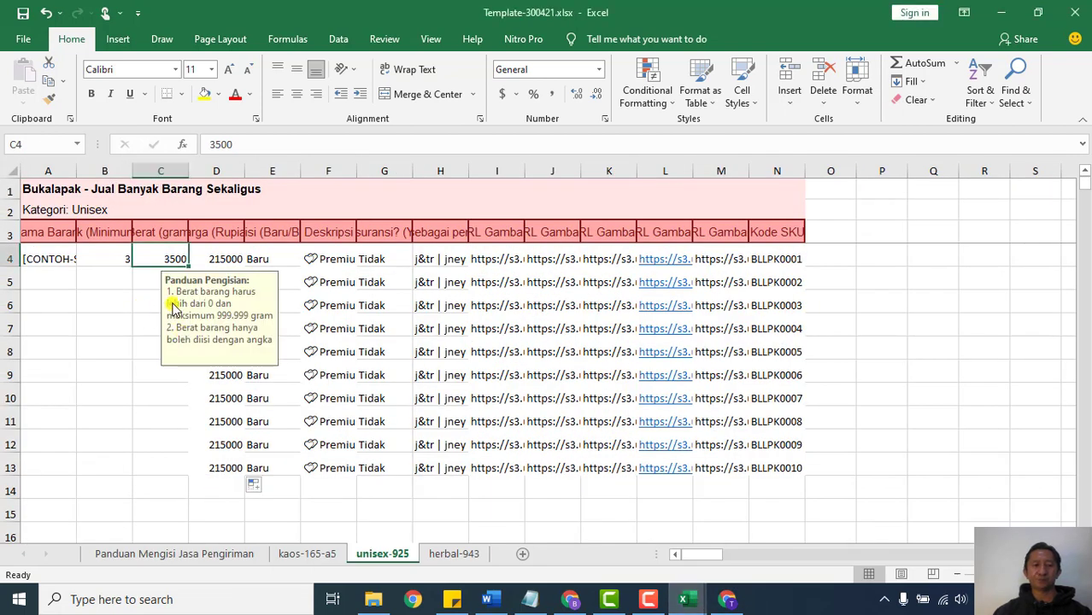
pyautogui.write('200')
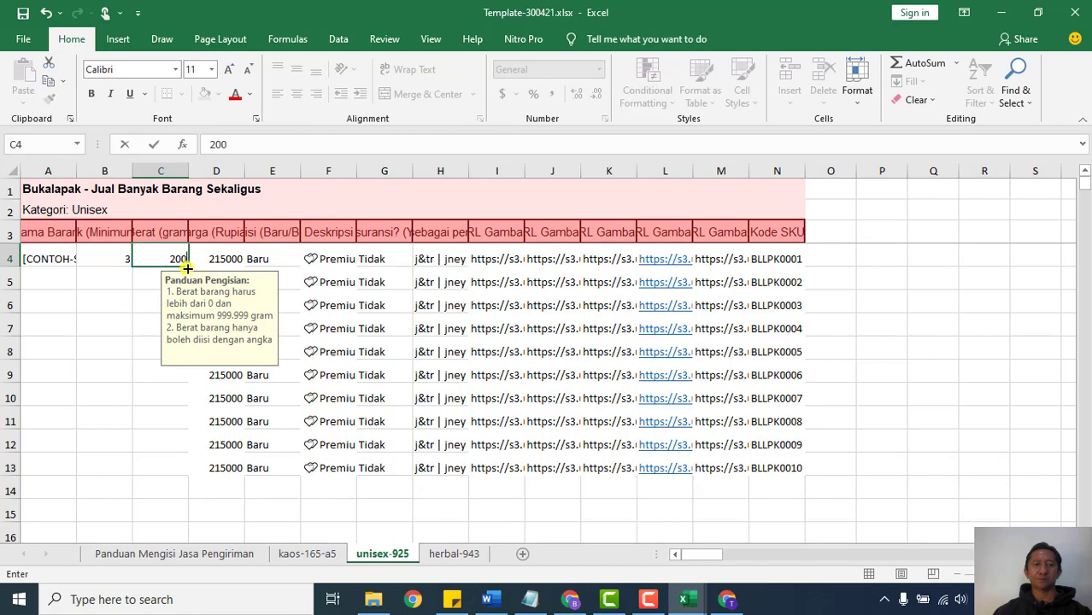
pyautogui.moveTo(187, 266); pyautogui.dragTo(186, 471)
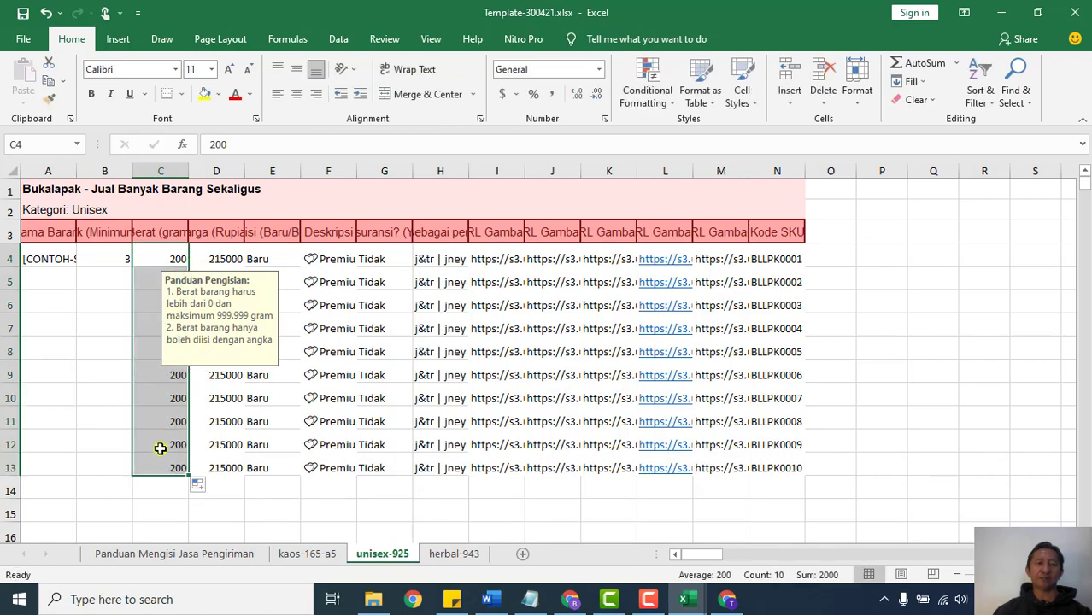
pyautogui.click(106, 261)
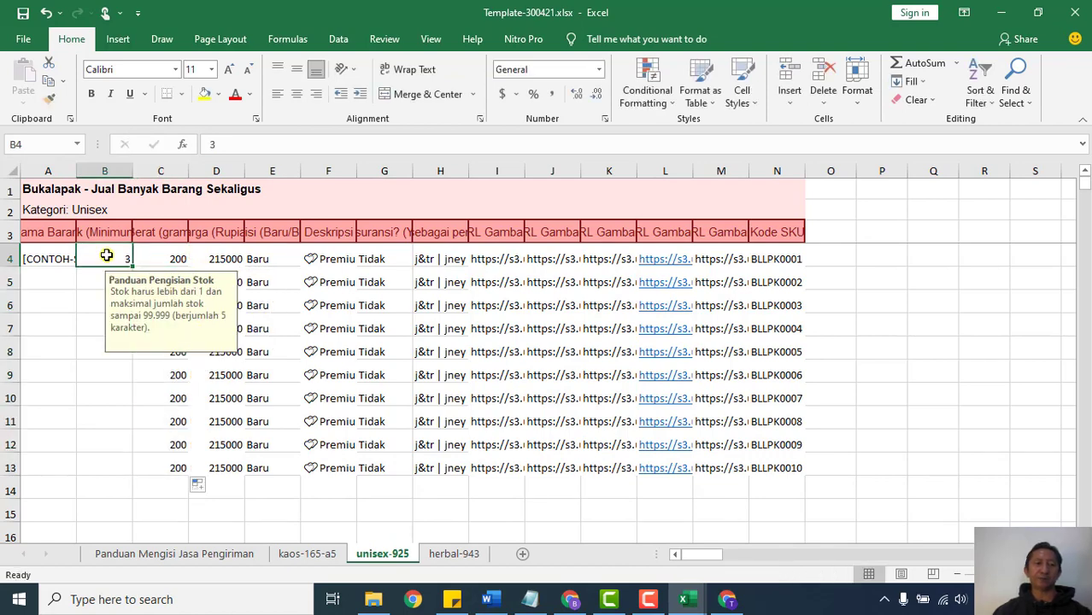
pyautogui.write('33')
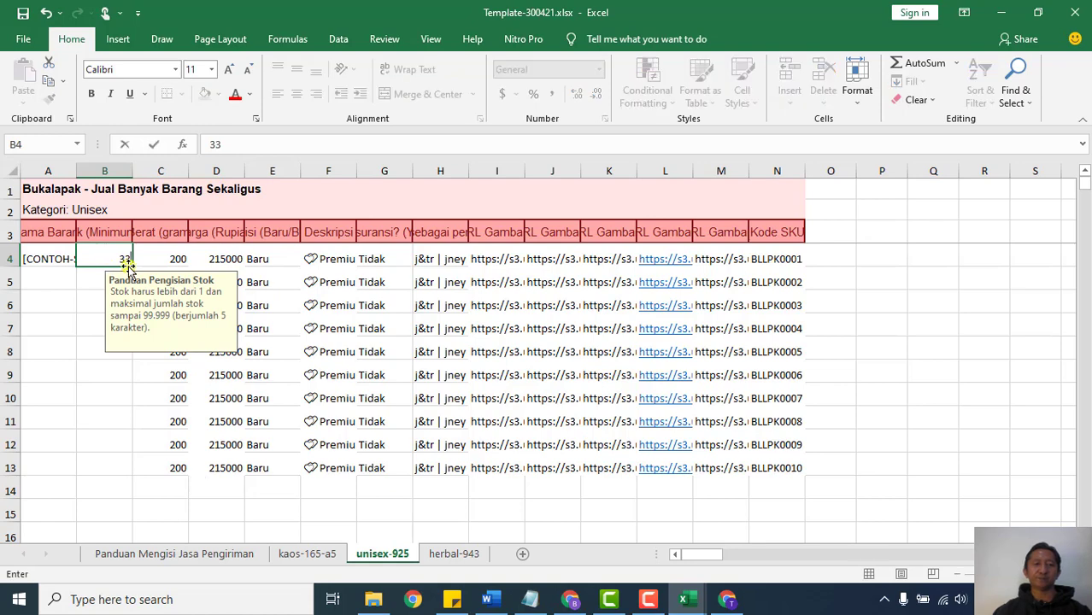
pyautogui.moveTo(131, 267); pyautogui.dragTo(129, 475)
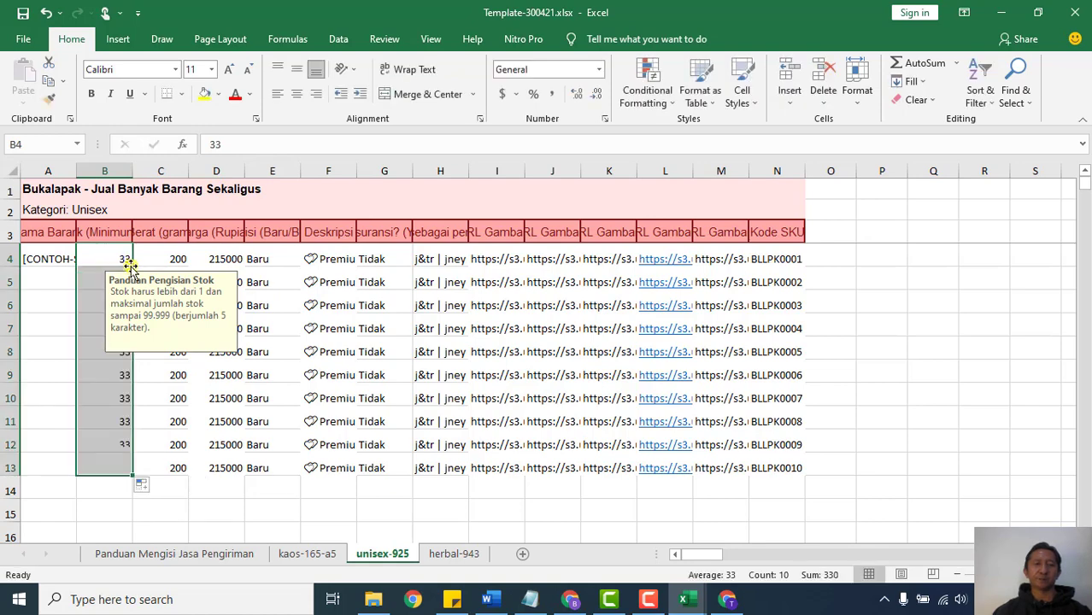
# Copy the ten perfume titles from AL MULK rows 3003–3012 into Nama Barang A4:A13
pyautogui.click(54, 261)
pyautogui.click(684, 601)
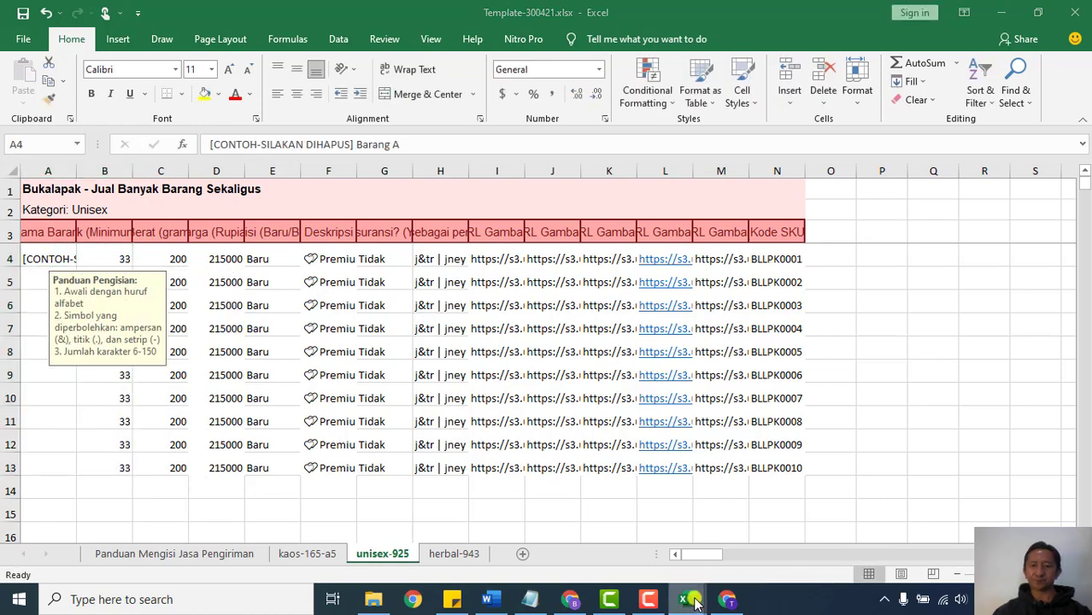
pyautogui.click(842, 547)
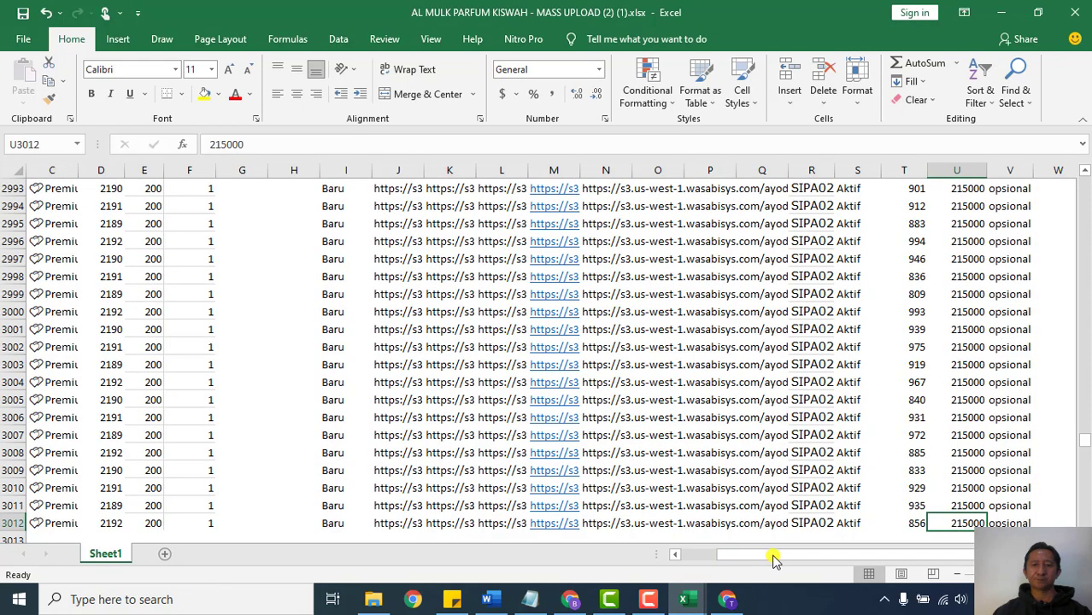
pyautogui.moveTo(775, 555); pyautogui.dragTo(465, 547)
pyautogui.moveTo(160, 526); pyautogui.dragTo(144, 365)
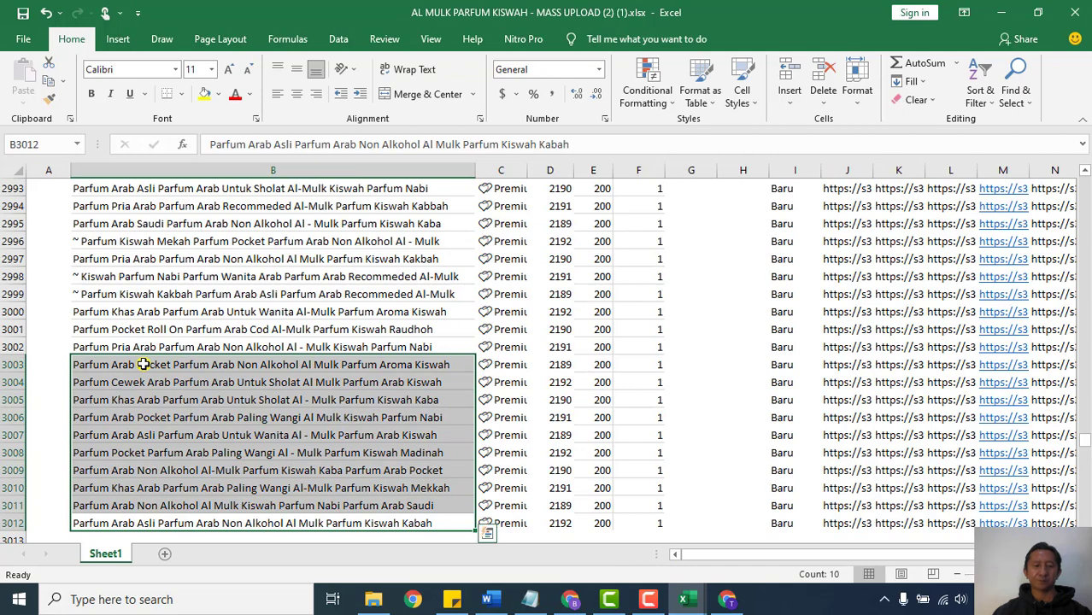
pyautogui.hotkey('ctrl', 'c')
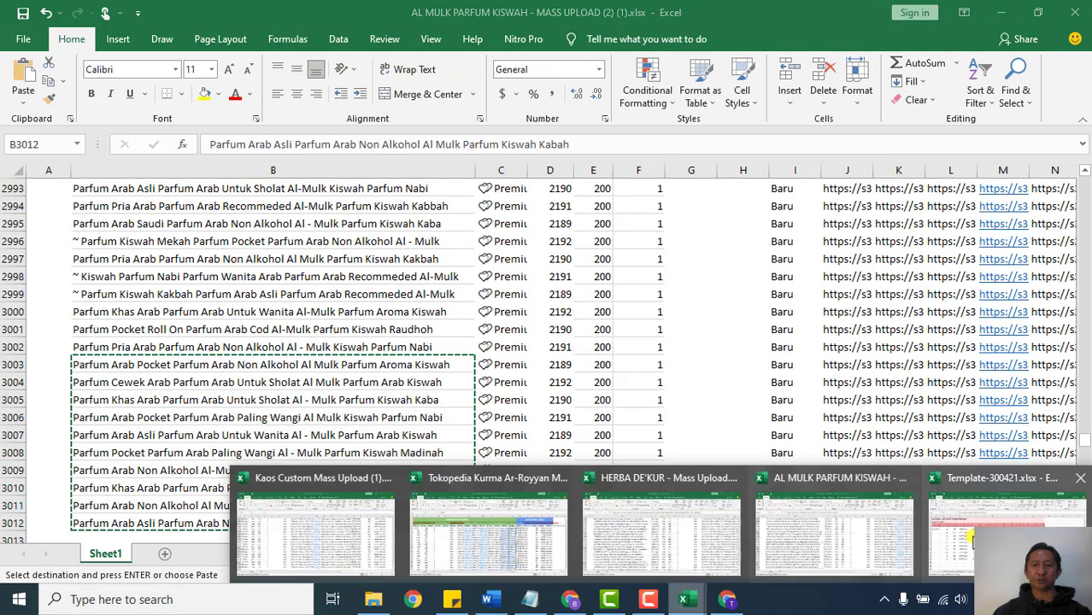
pyautogui.click(969, 537)
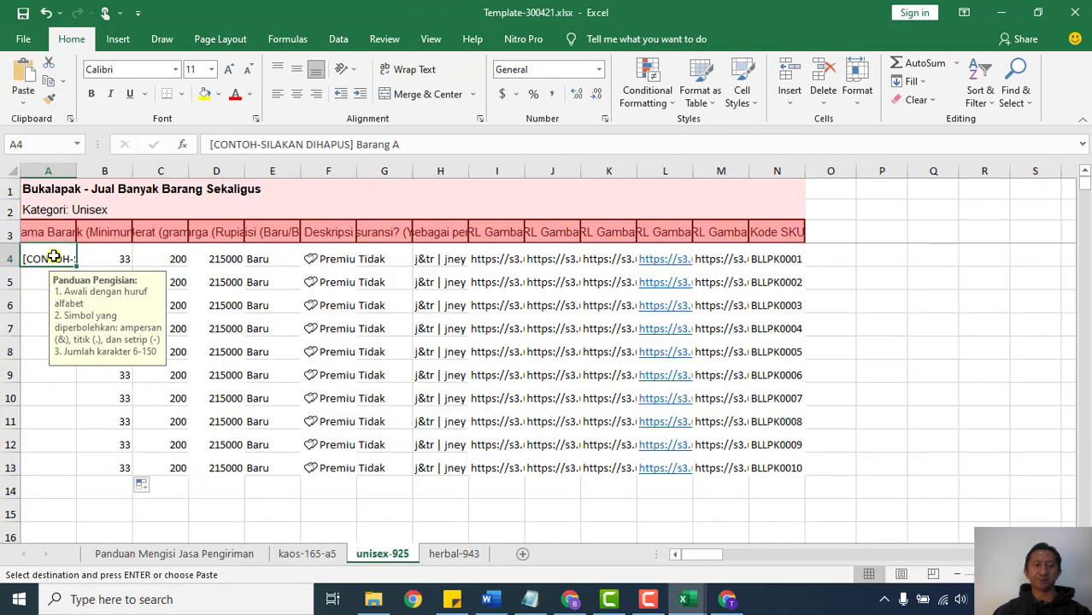
pyautogui.hotkey('ctrl', 'v')
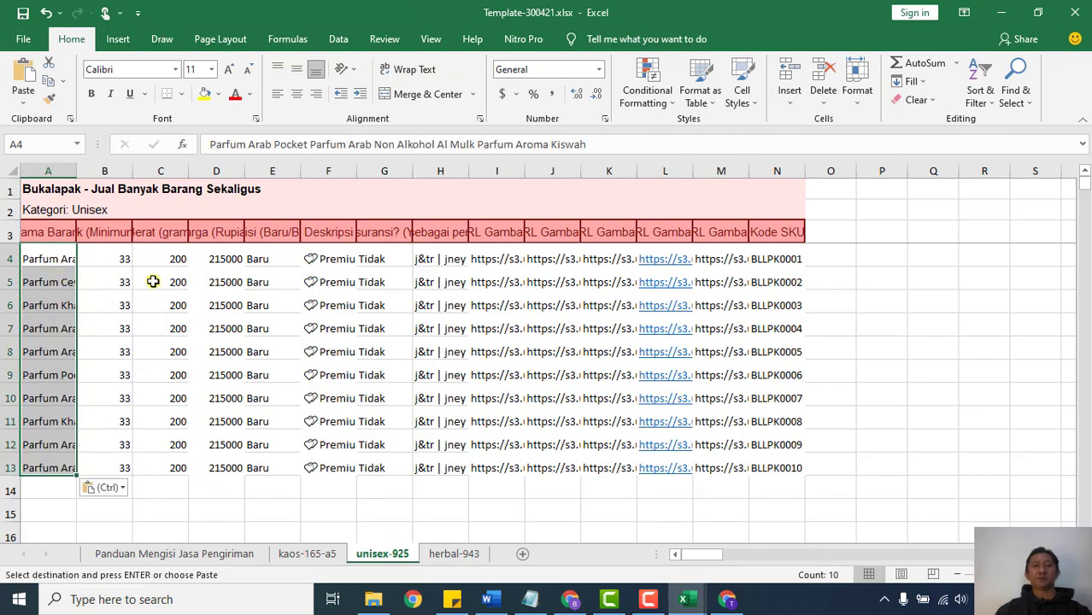
# On herbal-943, paste HERBA DE'KUR product titles B2114:B2123 into A4:A13
pyautogui.click(451, 556)
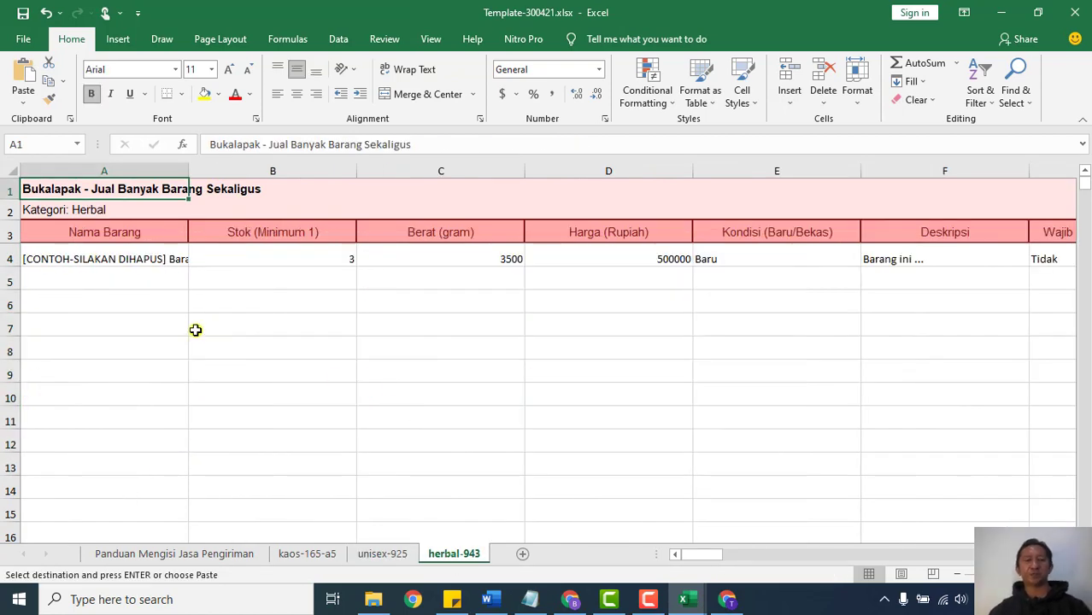
pyautogui.click(117, 258)
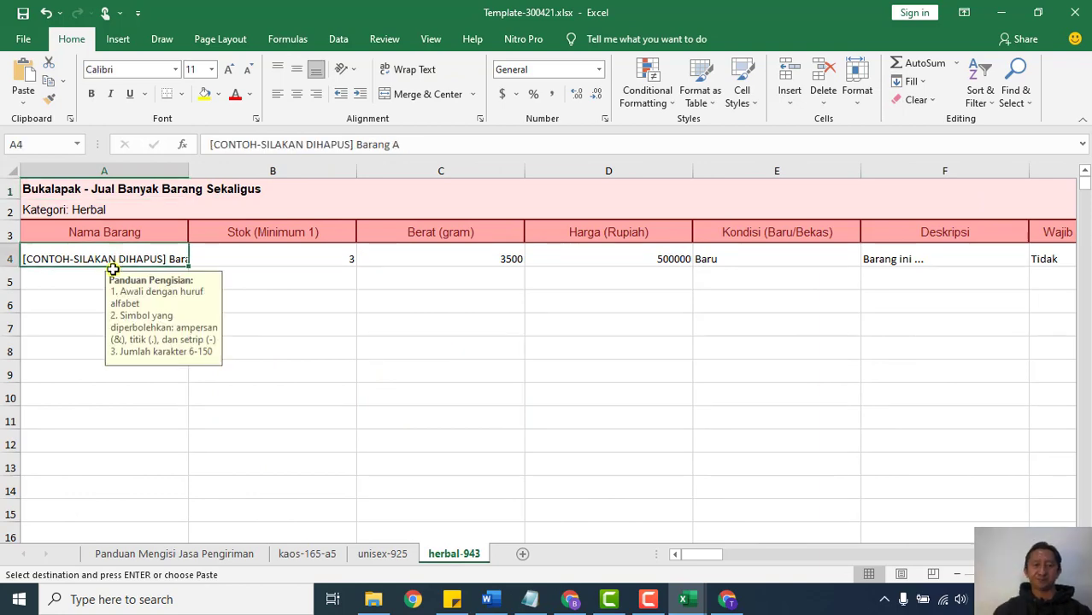
pyautogui.moveTo(694, 604)
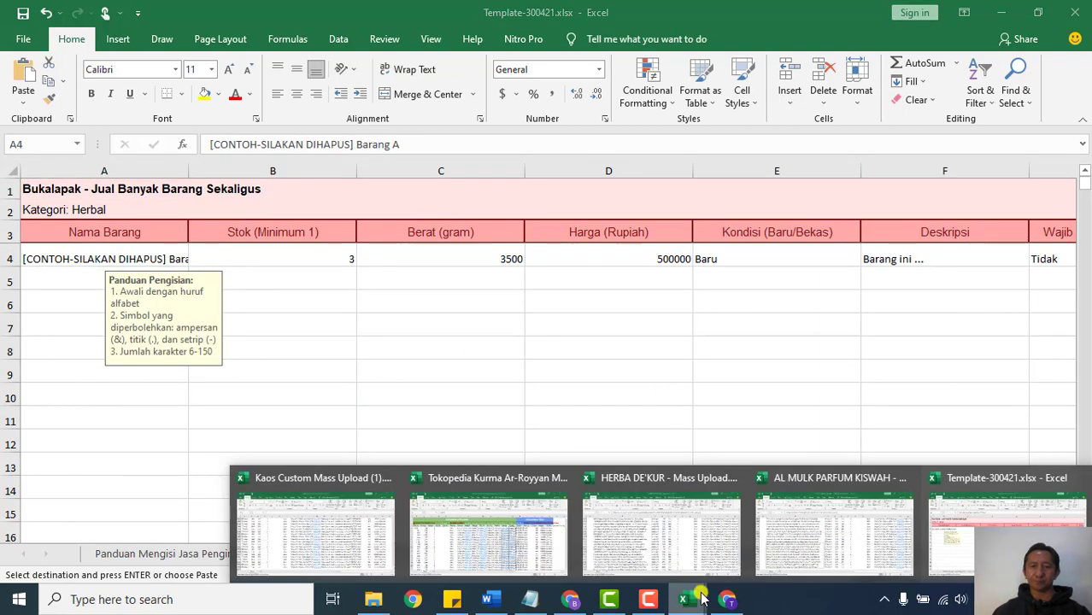
pyautogui.click(671, 558)
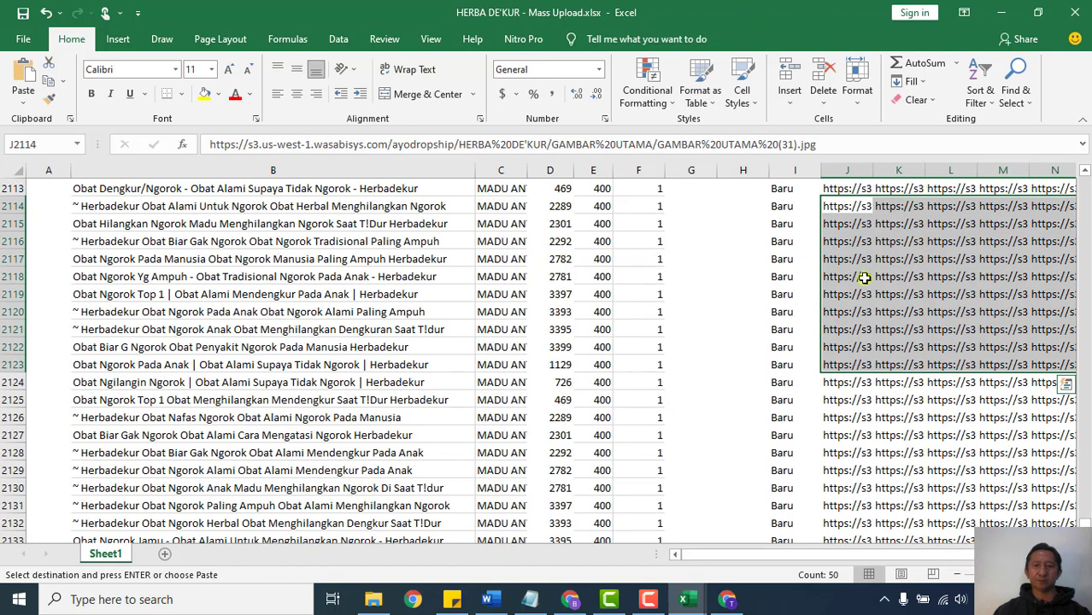
pyautogui.moveTo(206, 211); pyautogui.dragTo(221, 366)
pyautogui.hotkey('ctrl', 'c')
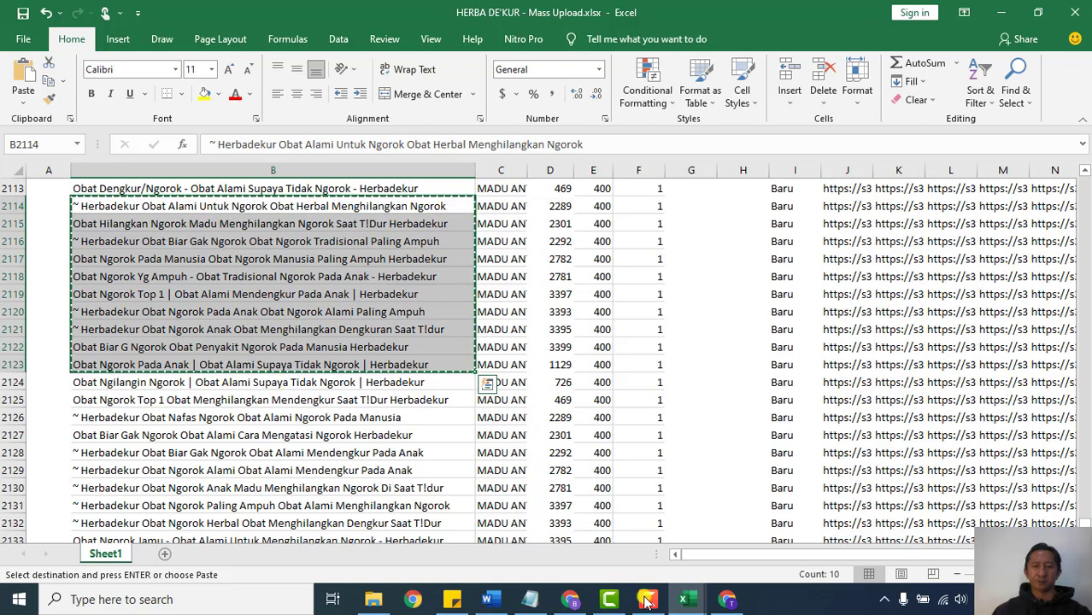
pyautogui.click(694, 604)
pyautogui.click(1005, 526)
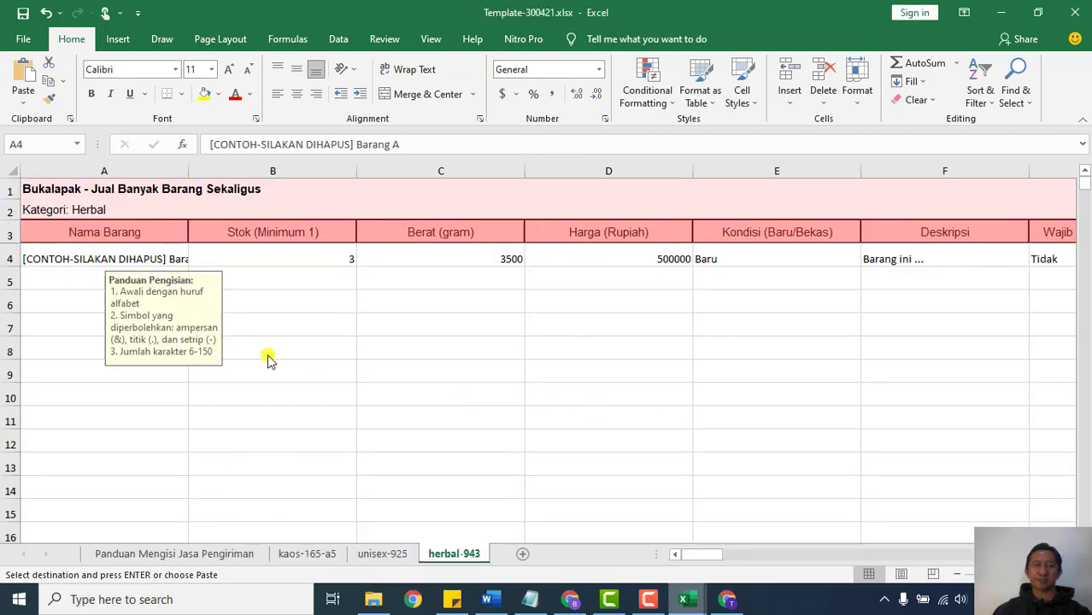
pyautogui.hotkey('ctrl', 'v')
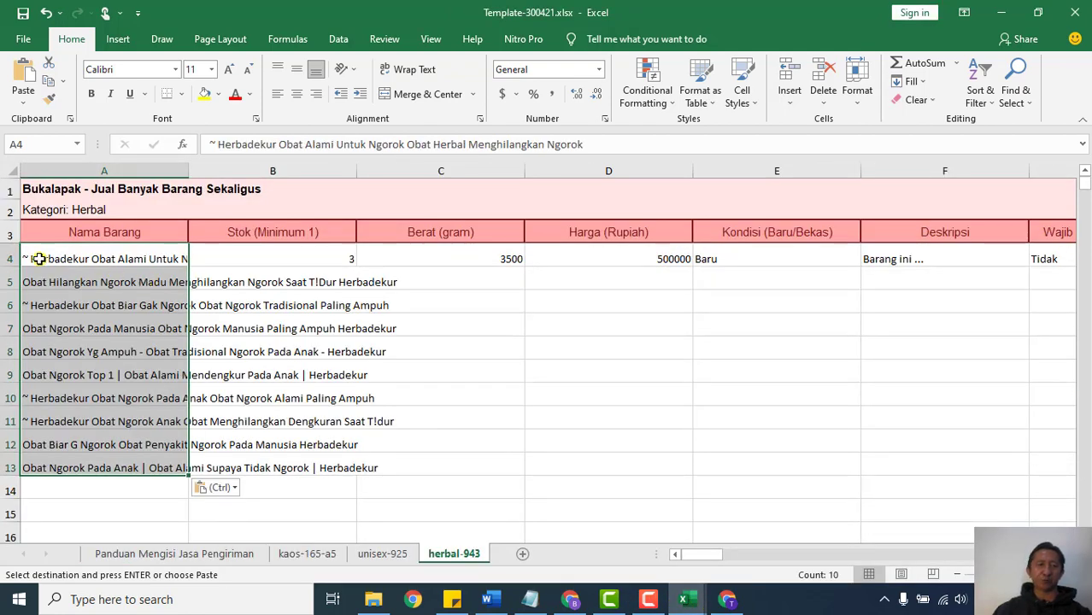
pyautogui.click(33, 259)
pyautogui.doubleClick(29, 258)
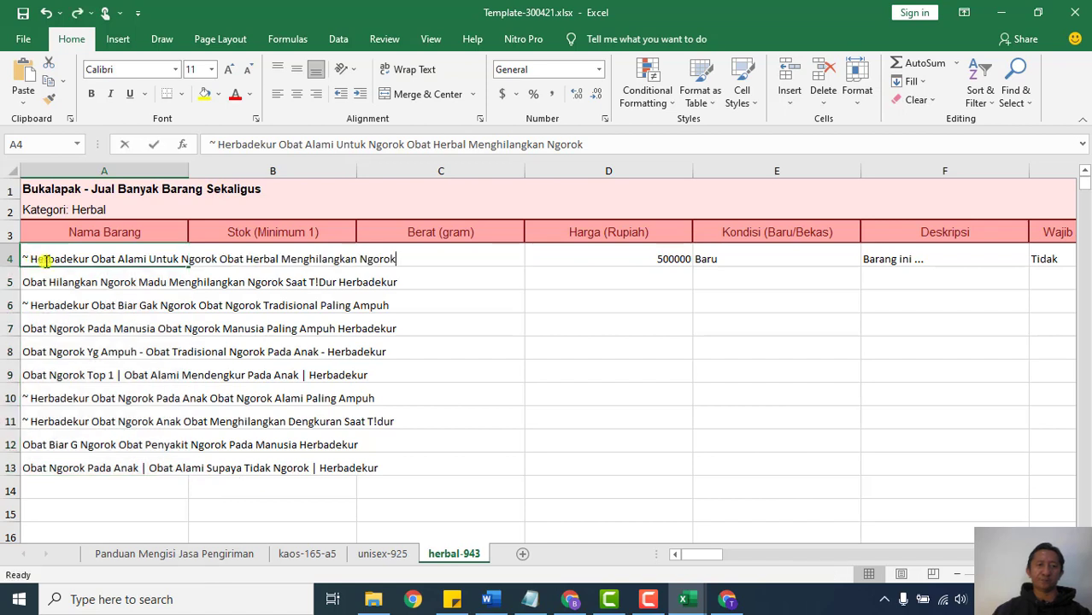
# Remove the leading tildes from A4 and A6 and the bar separators from A9
pyautogui.press('BackSpace')
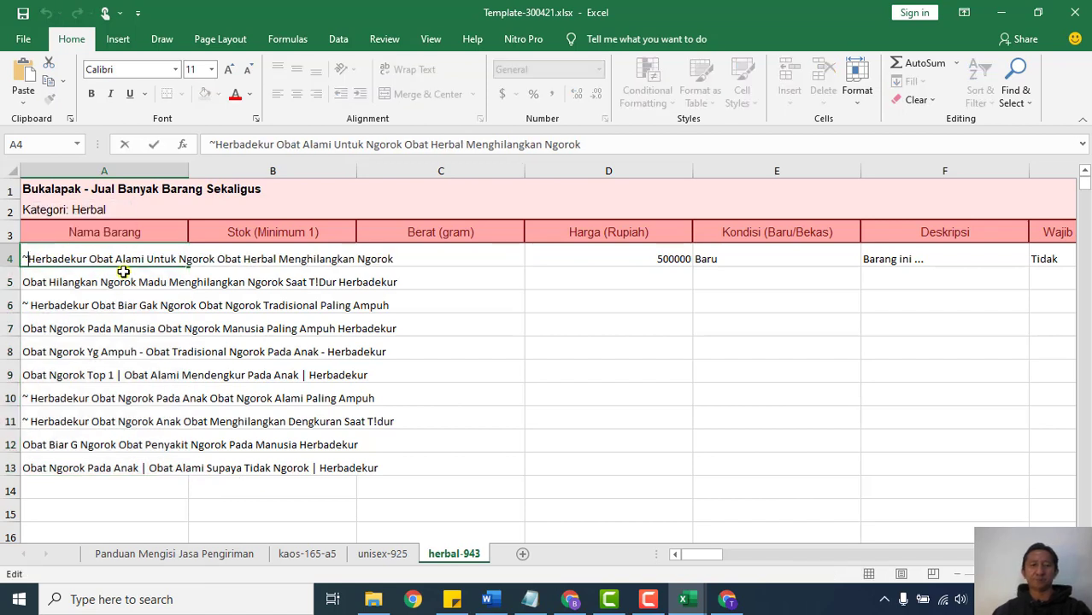
pyautogui.press('BackSpace')
pyautogui.click(30, 305)
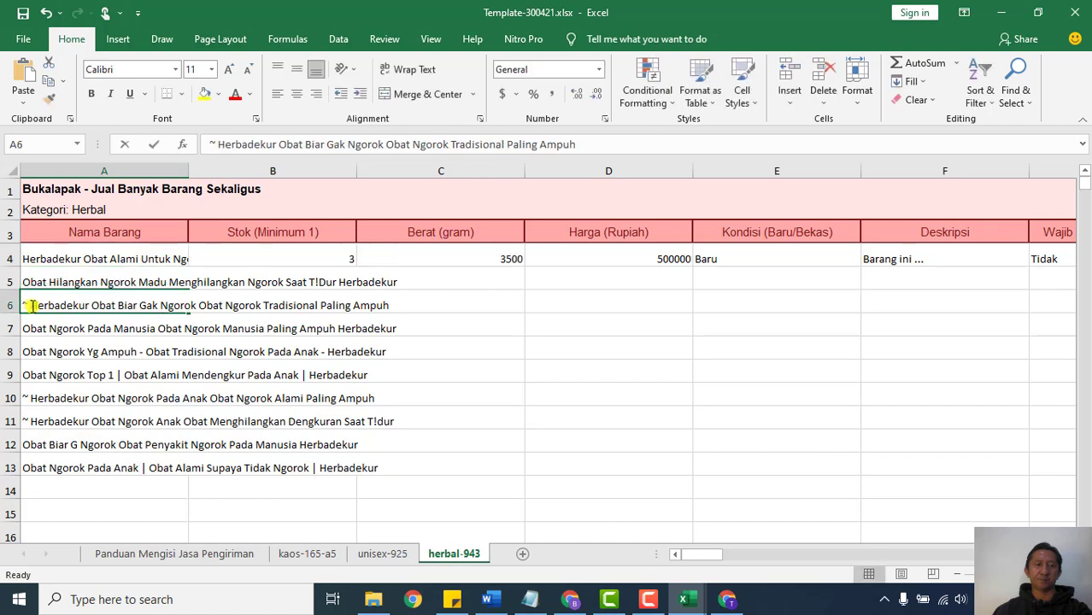
pyautogui.doubleClick(29, 305)
pyautogui.press('BackSpace')
pyautogui.press('BackSpace')
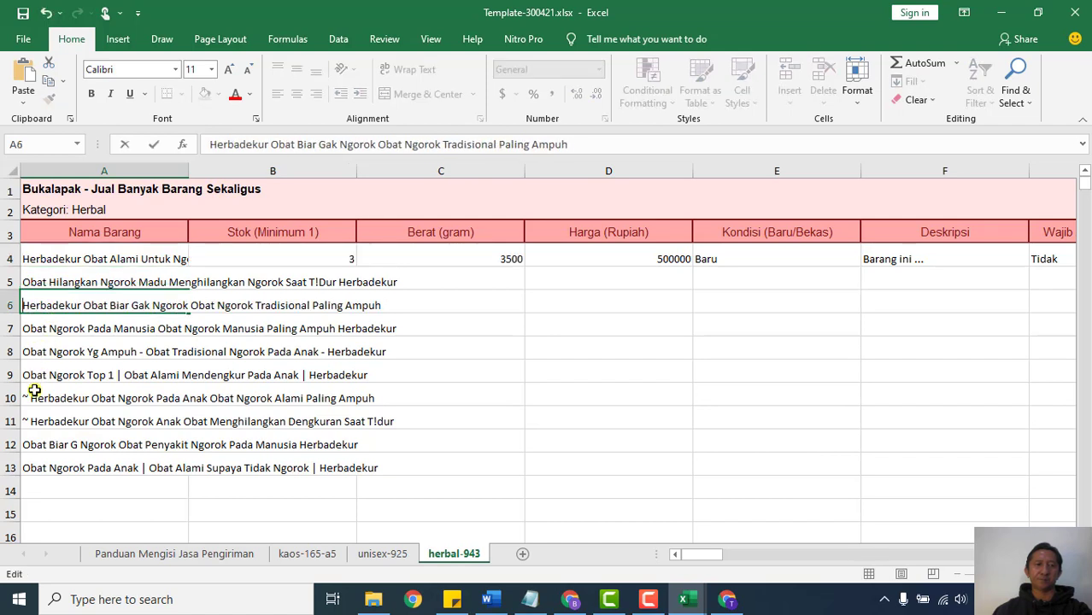
pyautogui.doubleClick(126, 376)
pyautogui.press('BackSpace')
pyautogui.press('BackSpace')
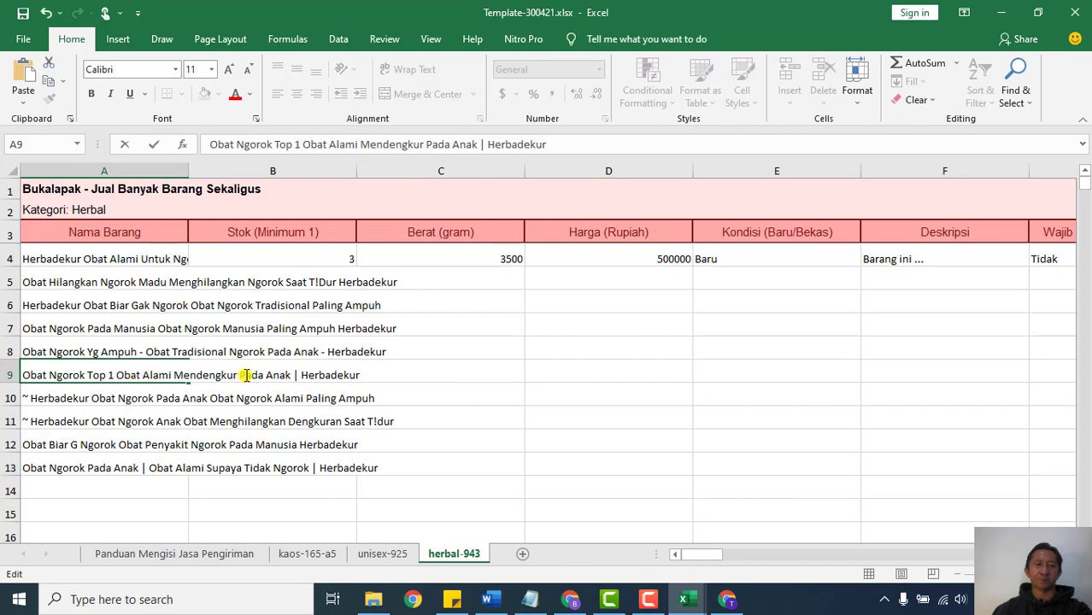
pyautogui.click(304, 375)
pyautogui.press('BackSpace')
pyautogui.press('BackSpace')
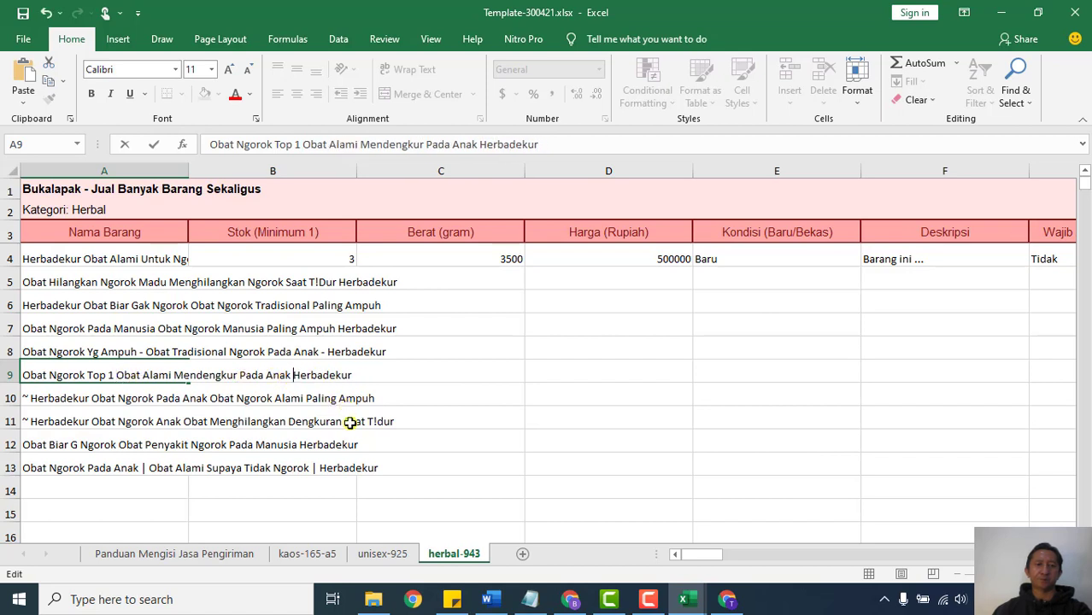
pyautogui.click(323, 467)
pyautogui.doubleClick(323, 467)
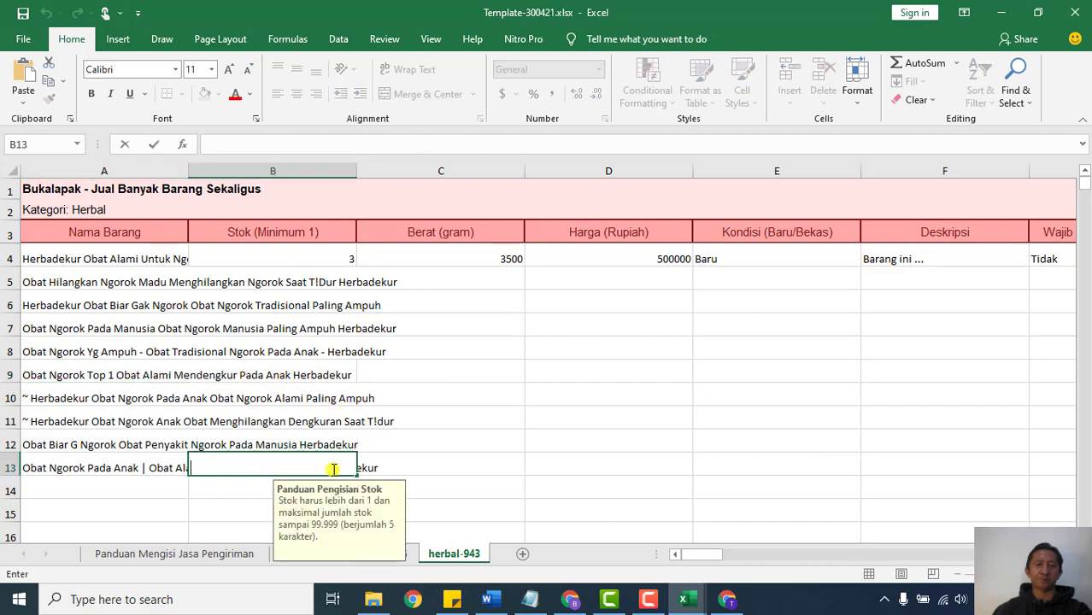
# Delete the | separators in A13 and the leading ~ in A11 and A10
pyautogui.click(117, 471)
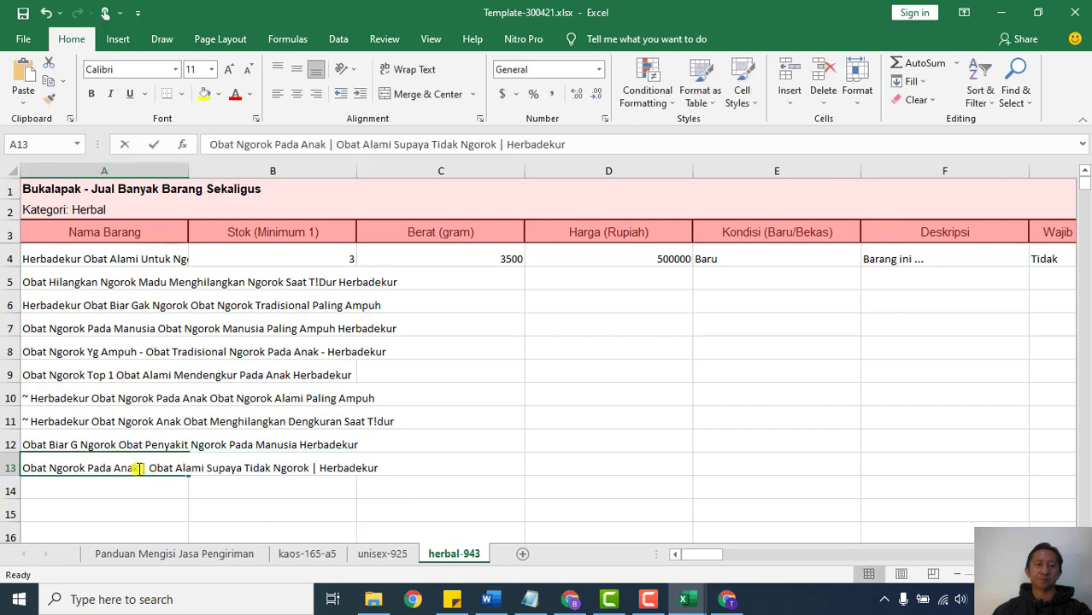
pyautogui.doubleClick(142, 469)
pyautogui.doubleClick(145, 469)
pyautogui.press('BackSpace')
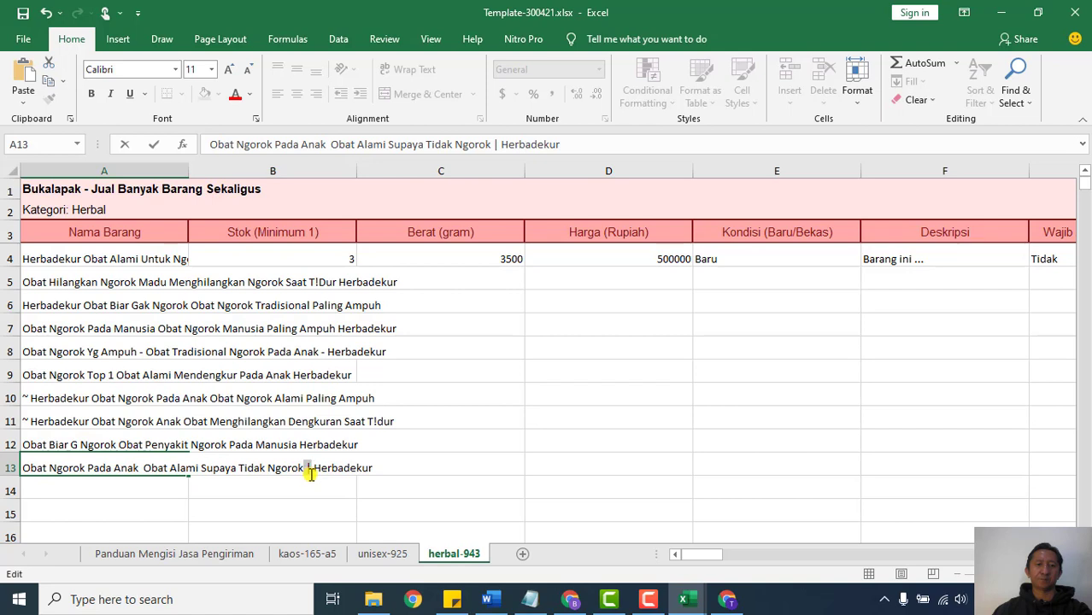
pyautogui.press('BackSpace')
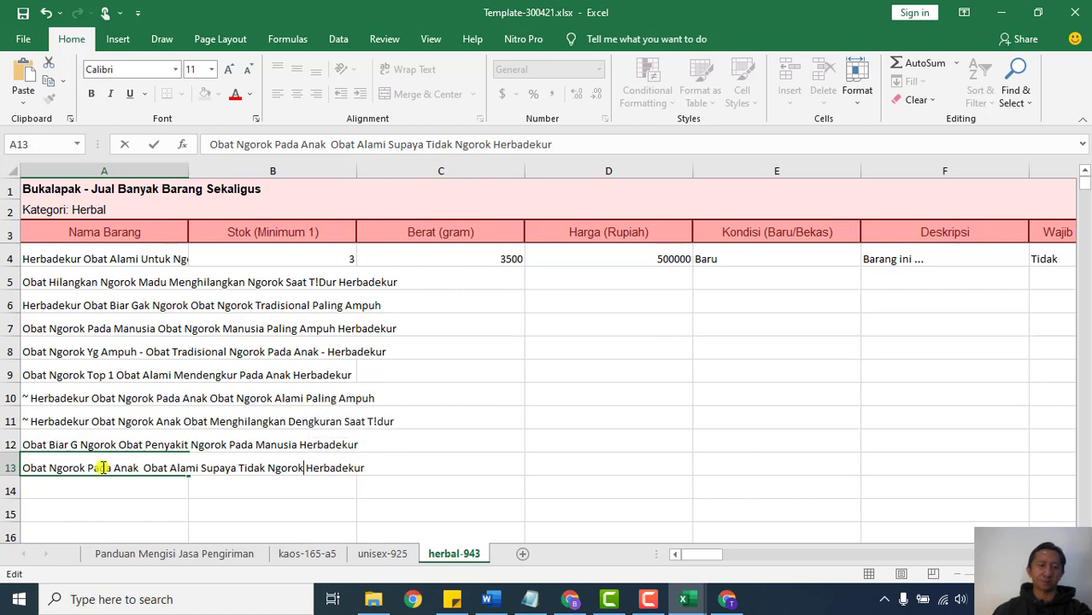
pyautogui.doubleClick(31, 422)
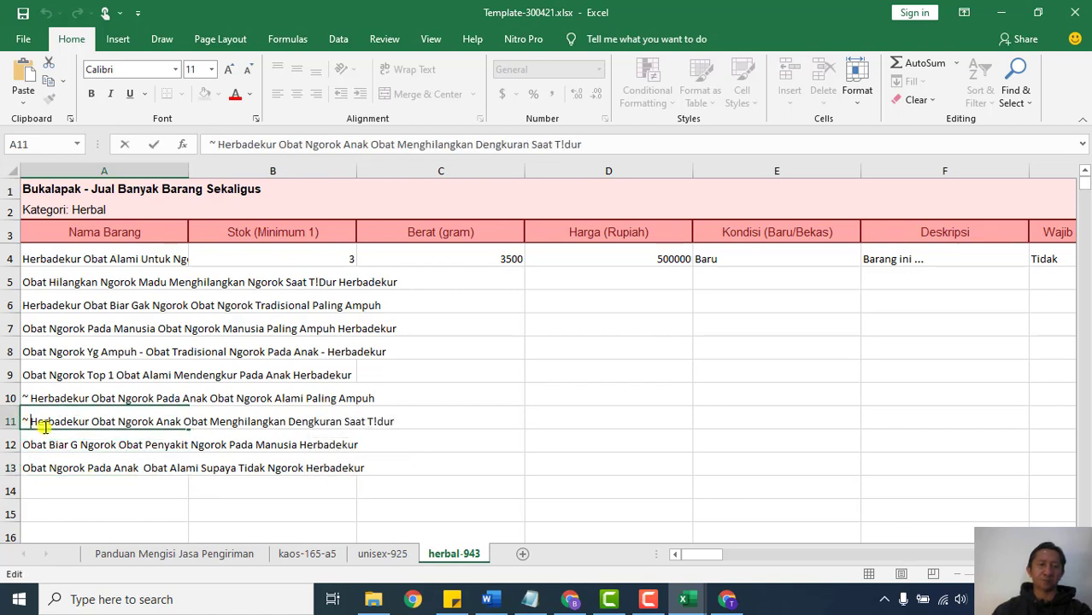
pyautogui.press('BackSpace')
pyautogui.press('BackSpace')
pyautogui.click(28, 397)
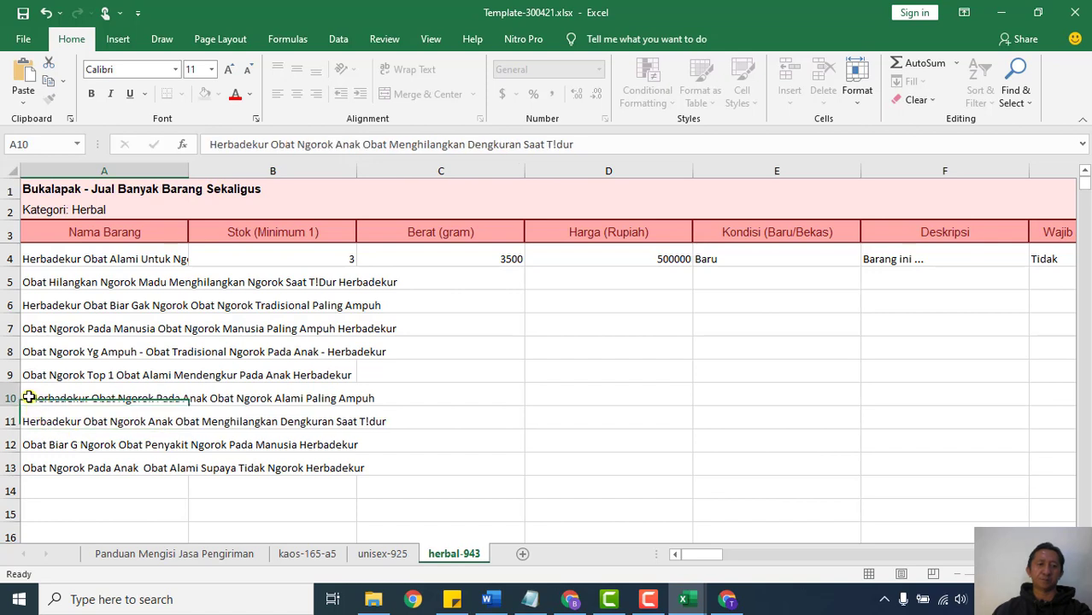
pyautogui.doubleClick(28, 398)
pyautogui.press('BackSpace')
pyautogui.press('BackSpace')
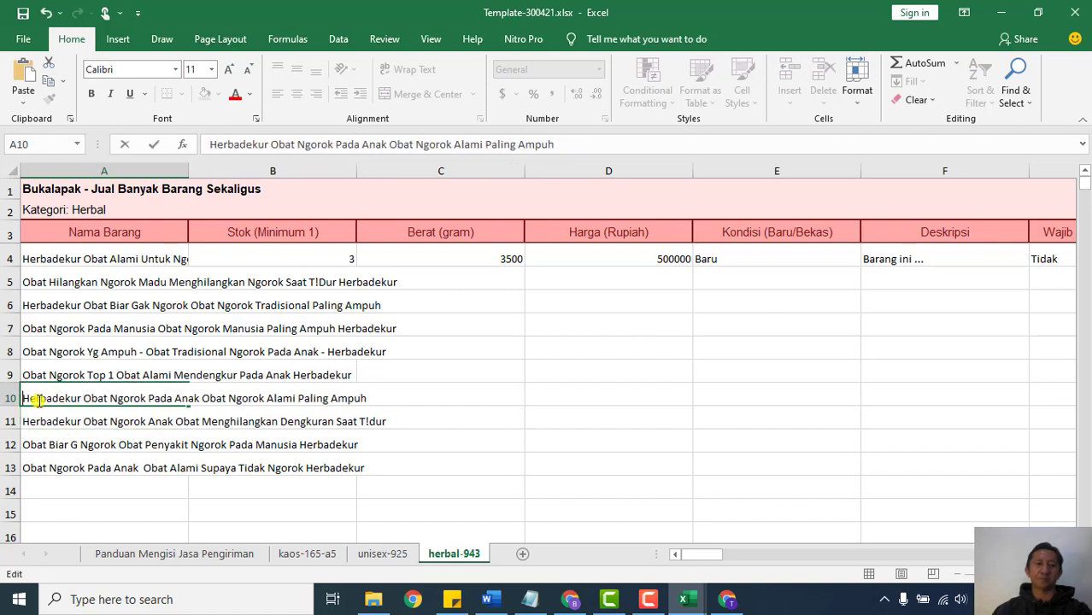
pyautogui.click(80, 461)
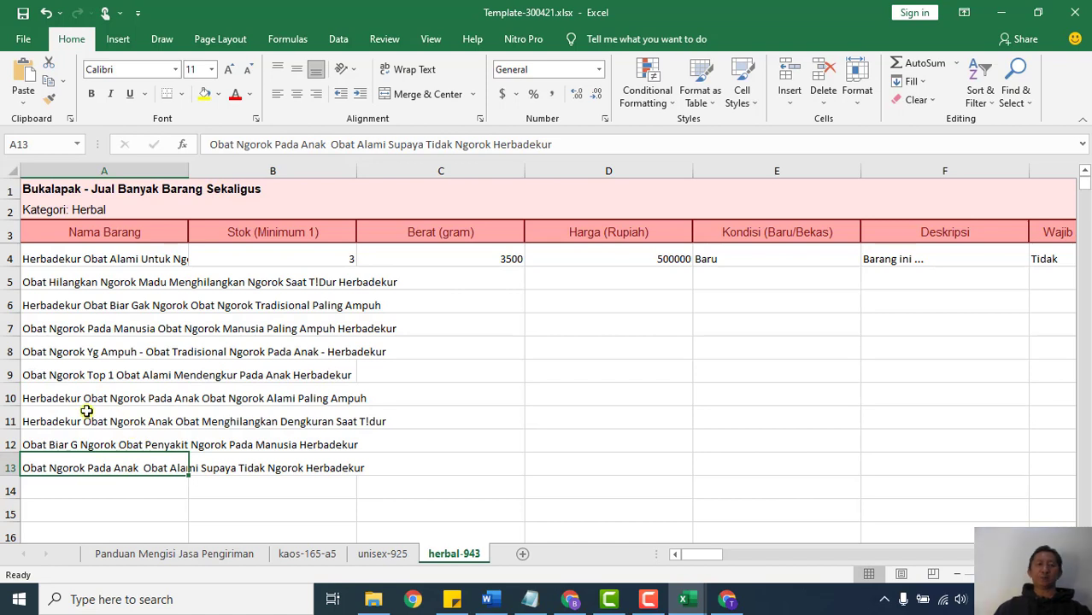
# Set stock 44 for all ten herbal products in B4:B13
pyautogui.click(232, 265)
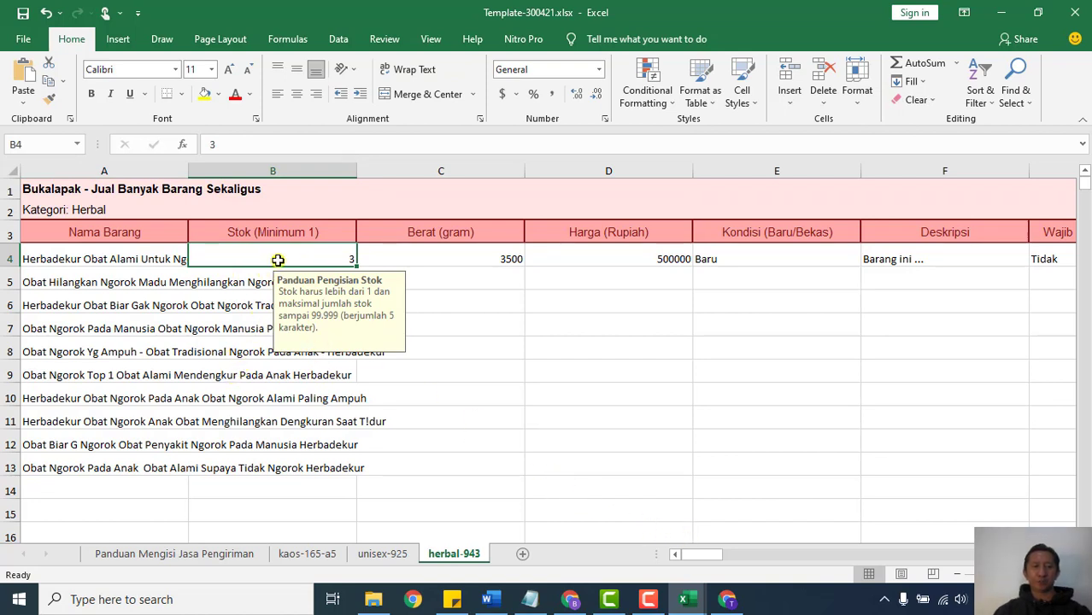
pyautogui.write('44')
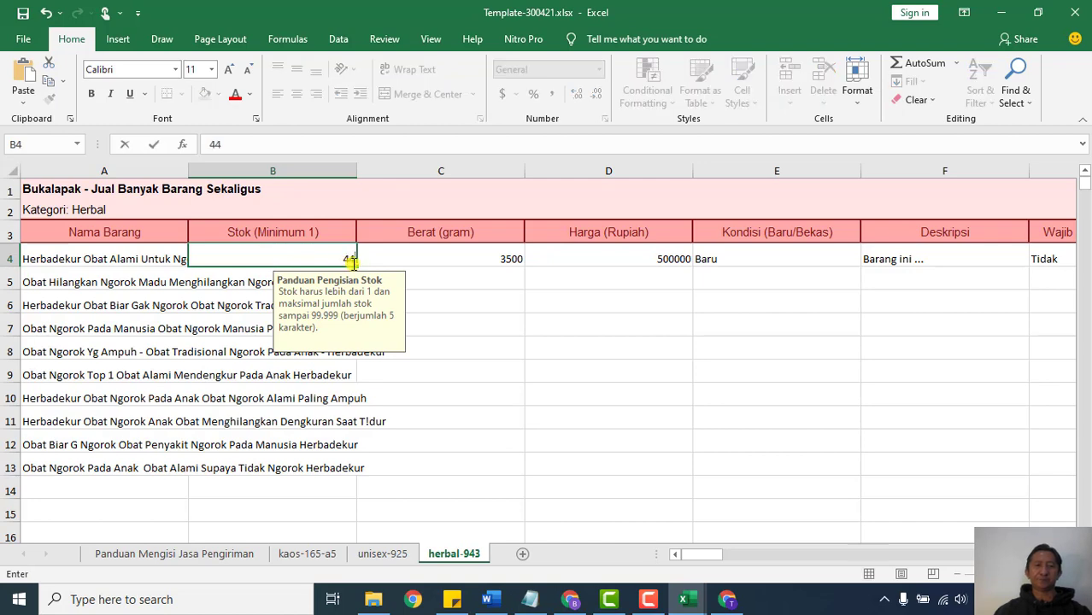
pyautogui.moveTo(357, 267); pyautogui.dragTo(357, 473)
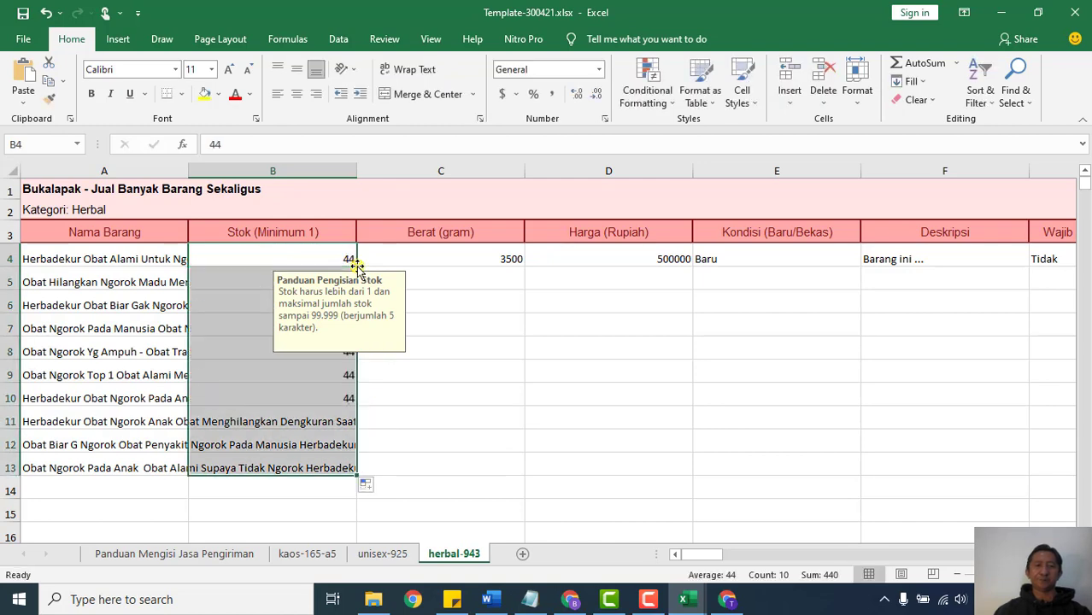
pyautogui.click(488, 258)
pyautogui.click(692, 602)
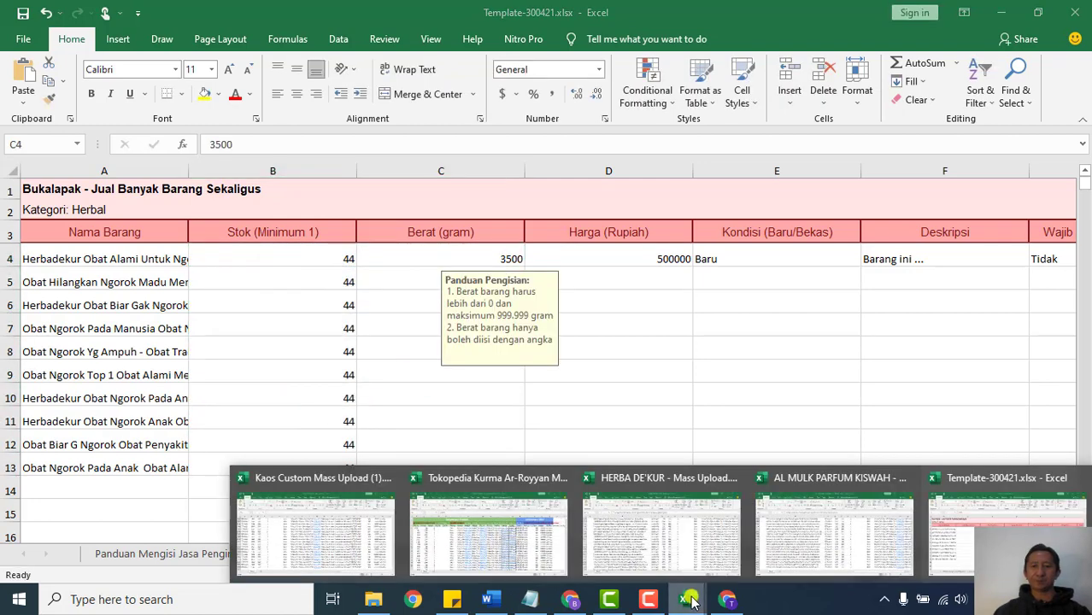
pyautogui.click(673, 540)
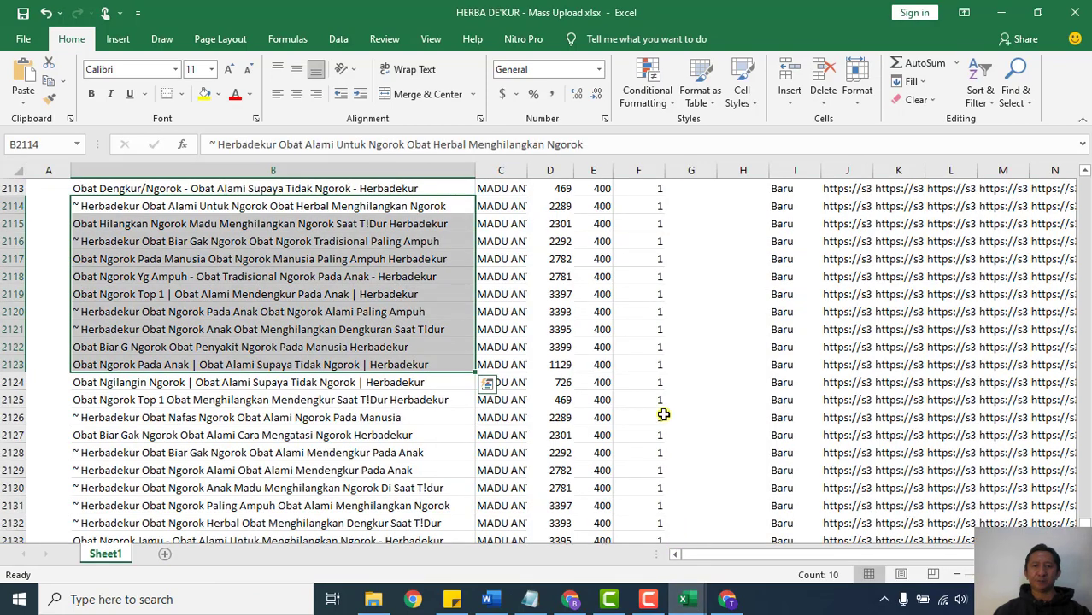
pyautogui.click(688, 599)
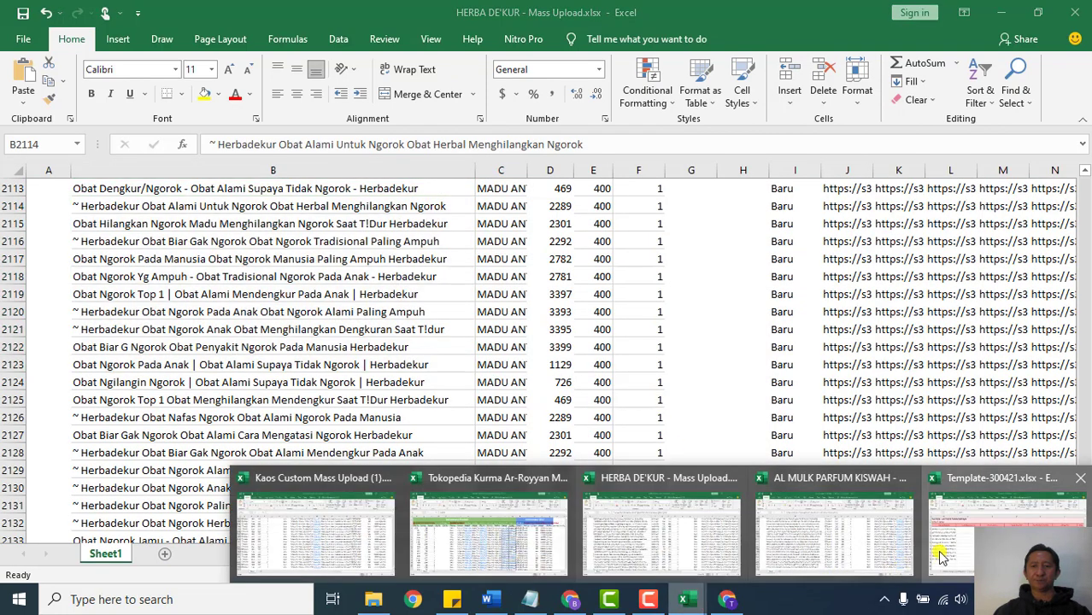
pyautogui.click(940, 556)
# Fill weight 400, price 160000 and condition Baru down rows 4–13
pyautogui.write('4')
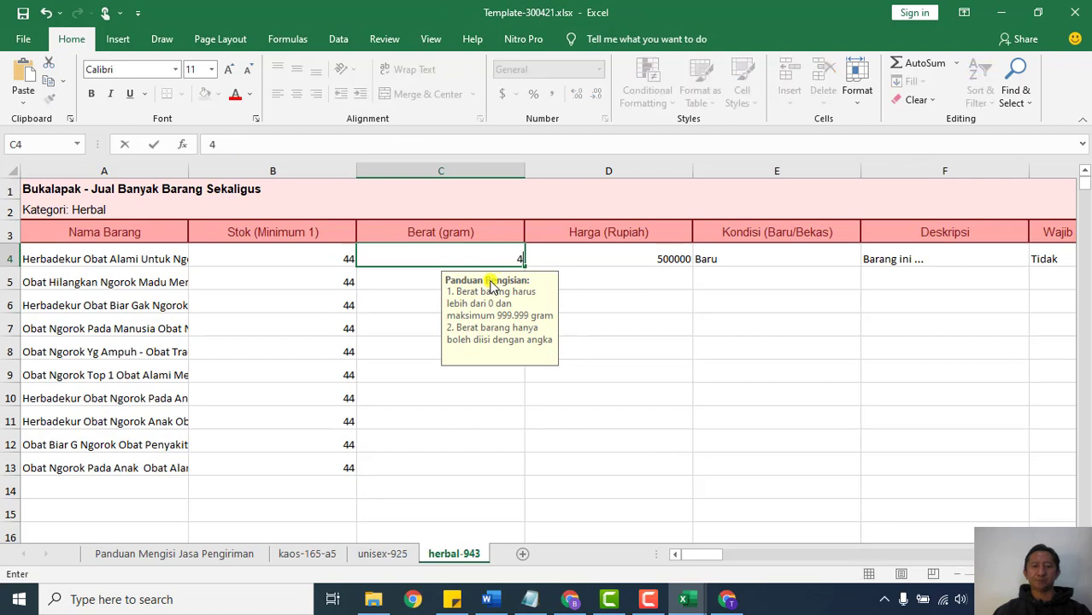
pyautogui.write('00')
pyautogui.doubleClick(526, 266)
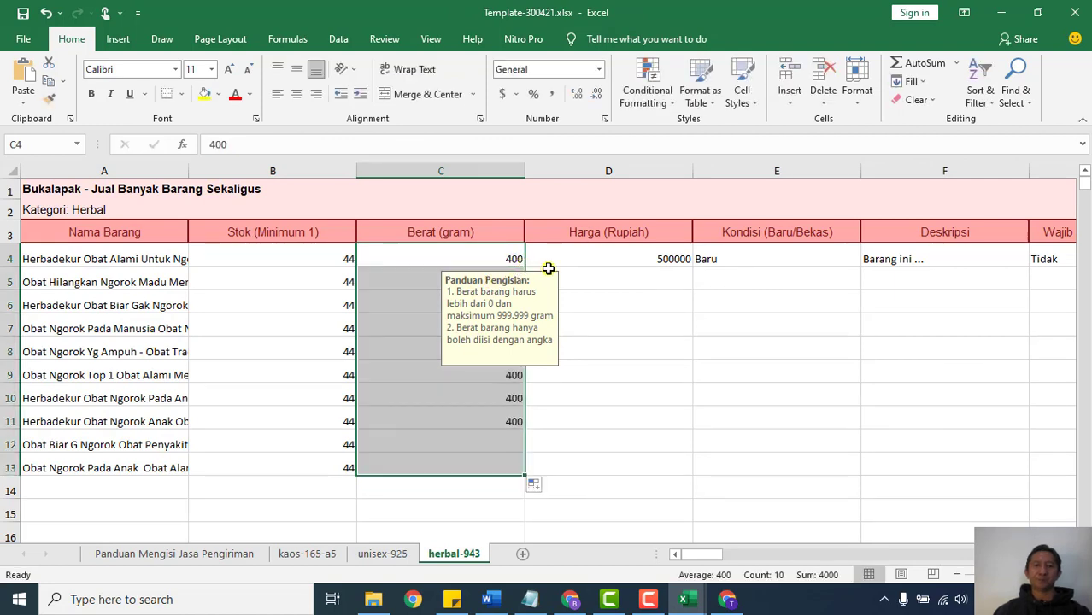
pyautogui.click(622, 260)
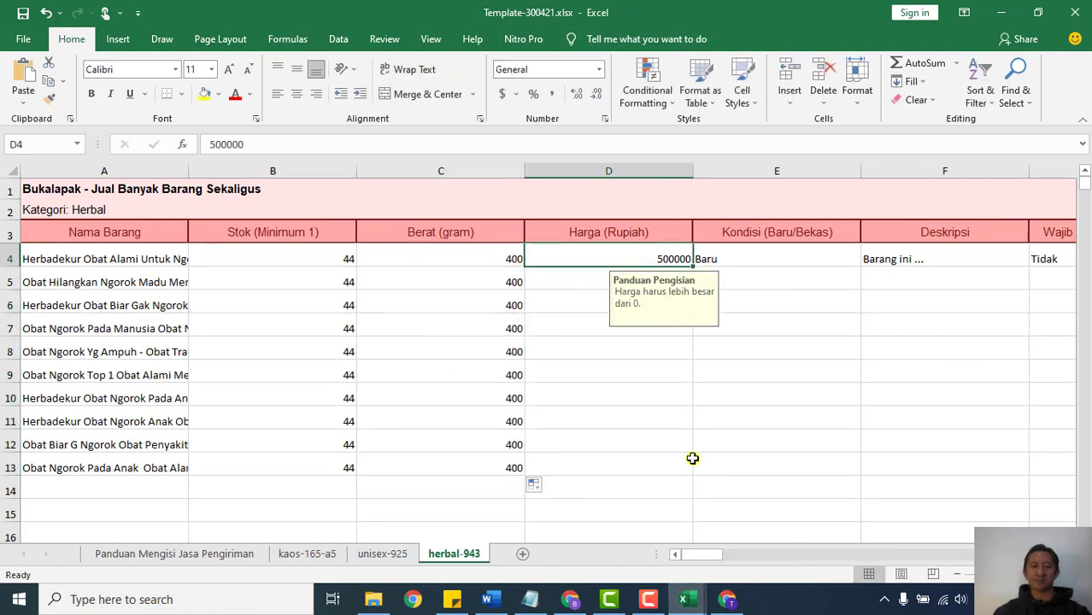
pyautogui.write('160000')
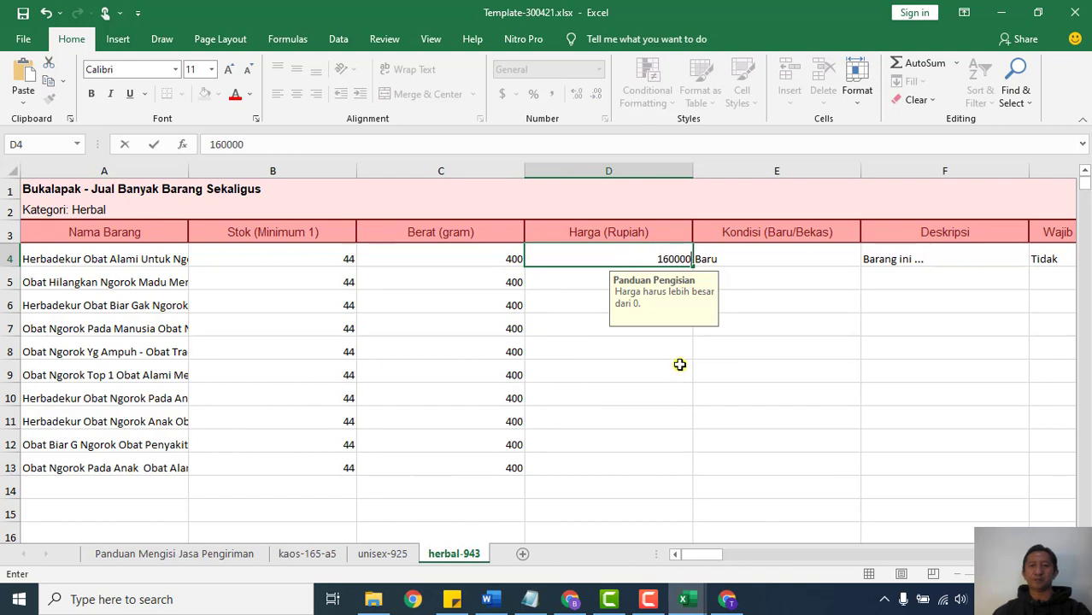
pyautogui.doubleClick(694, 265)
pyautogui.click(753, 256)
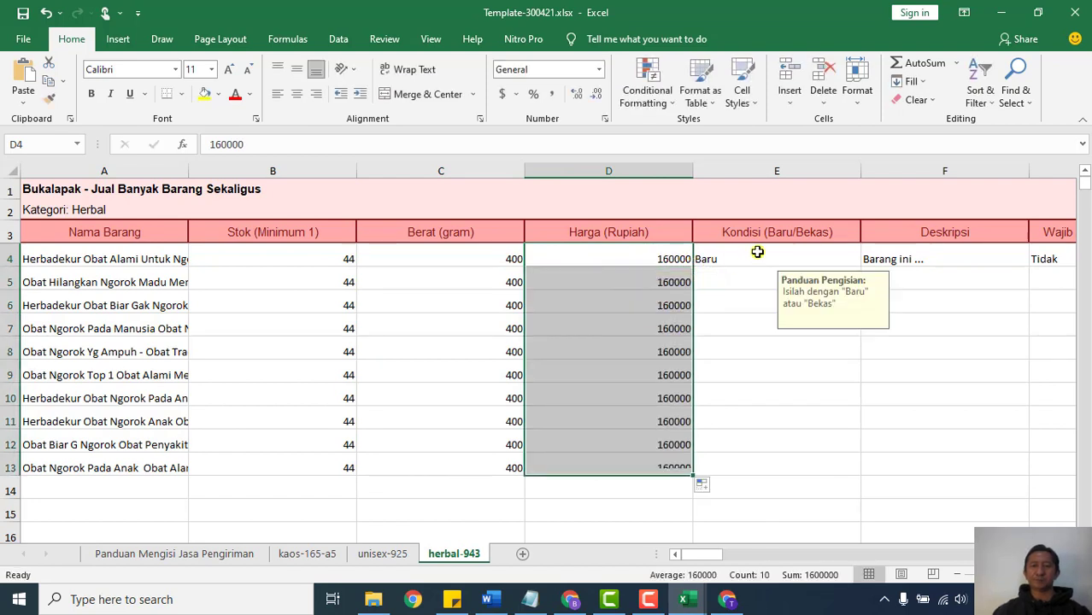
pyautogui.doubleClick(860, 268)
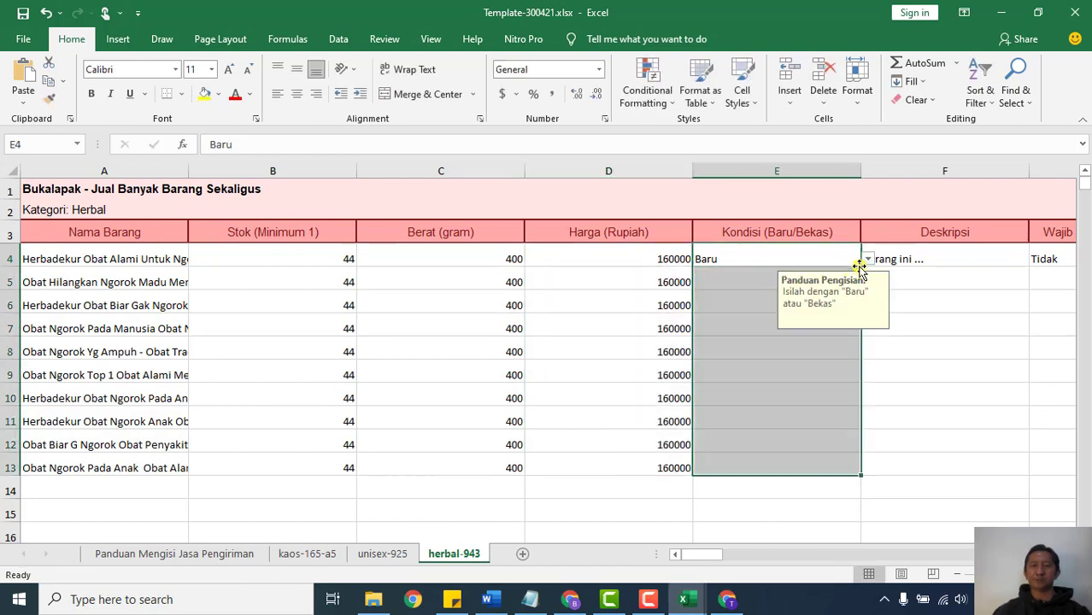
pyautogui.click(958, 261)
# Paste HERBA DE'KUR descriptions C2114:C2123 into Deskripsi F4:F13 and narrow columns A–N
pyautogui.moveTo(685, 600)
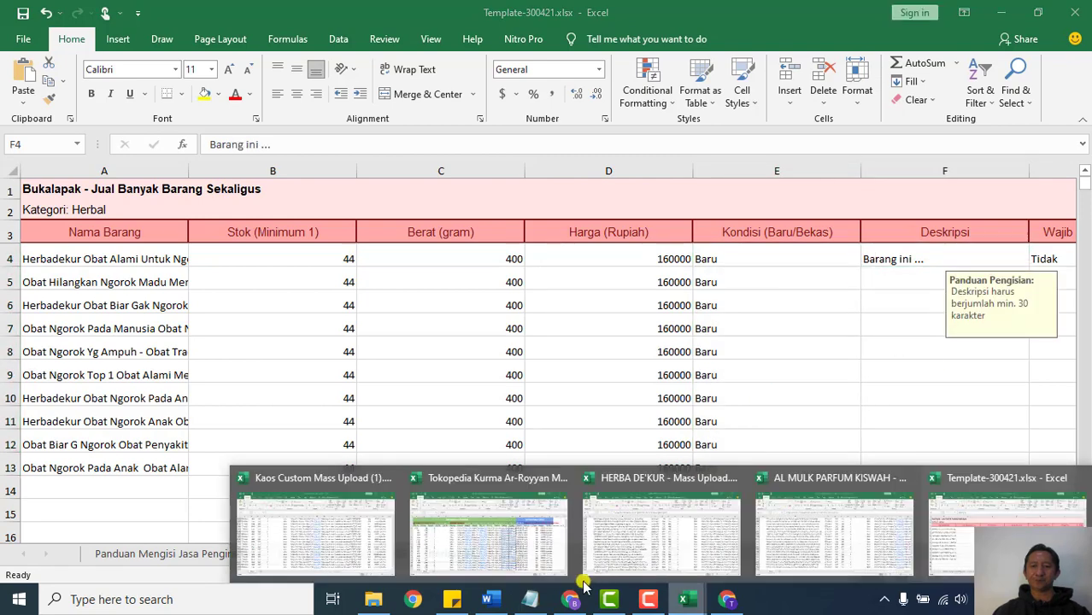
pyautogui.click(651, 548)
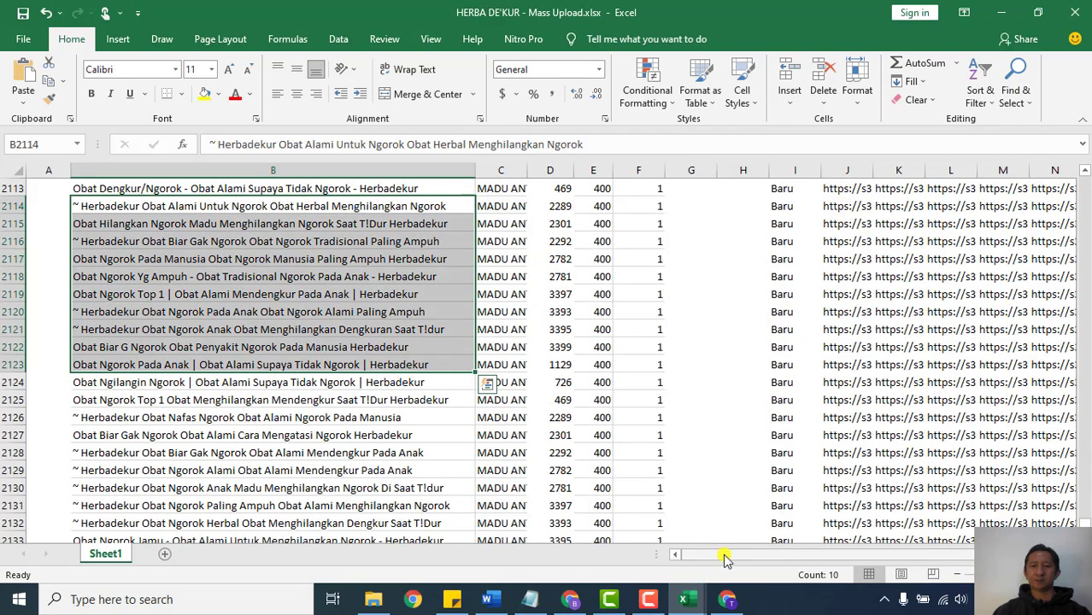
pyautogui.moveTo(707, 556); pyautogui.dragTo(735, 556)
pyautogui.moveTo(457, 207); pyautogui.dragTo(457, 367)
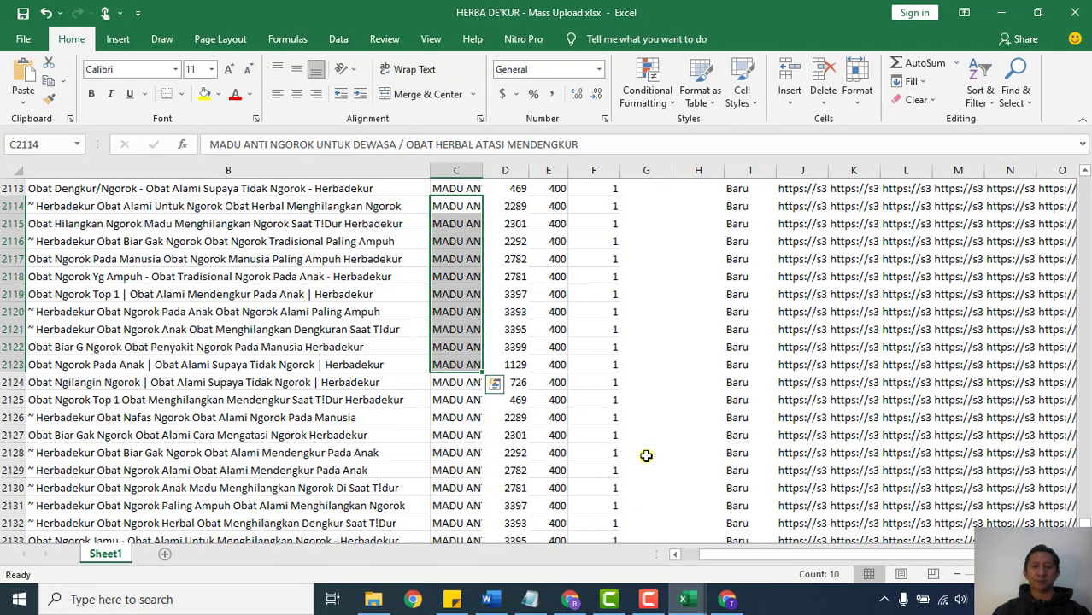
pyautogui.hotkey('ctrl', 'c')
pyautogui.moveTo(696, 603)
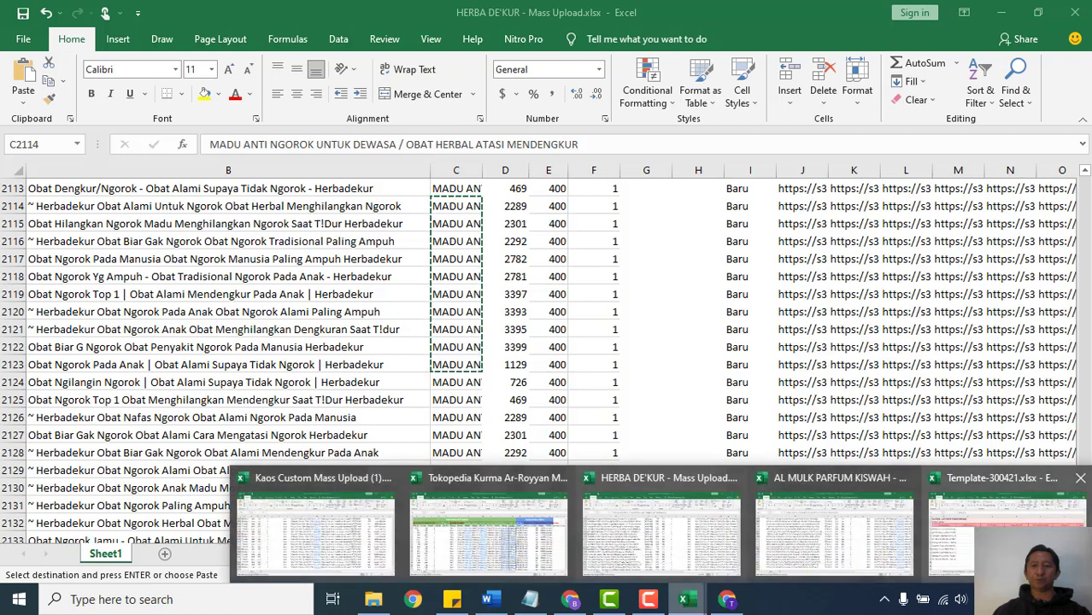
pyautogui.click(955, 541)
pyautogui.hotkey('shift', 'Down')
pyautogui.hotkey('shift', 'Down')
pyautogui.hotkey('shift', 'Down')
pyautogui.hotkey('shift', 'Down')
pyautogui.hotkey('shift', 'Down')
pyautogui.hotkey('shift', 'Down')
pyautogui.hotkey('shift', 'Down')
pyautogui.hotkey('shift', 'Down')
pyautogui.hotkey('shift', 'Down')
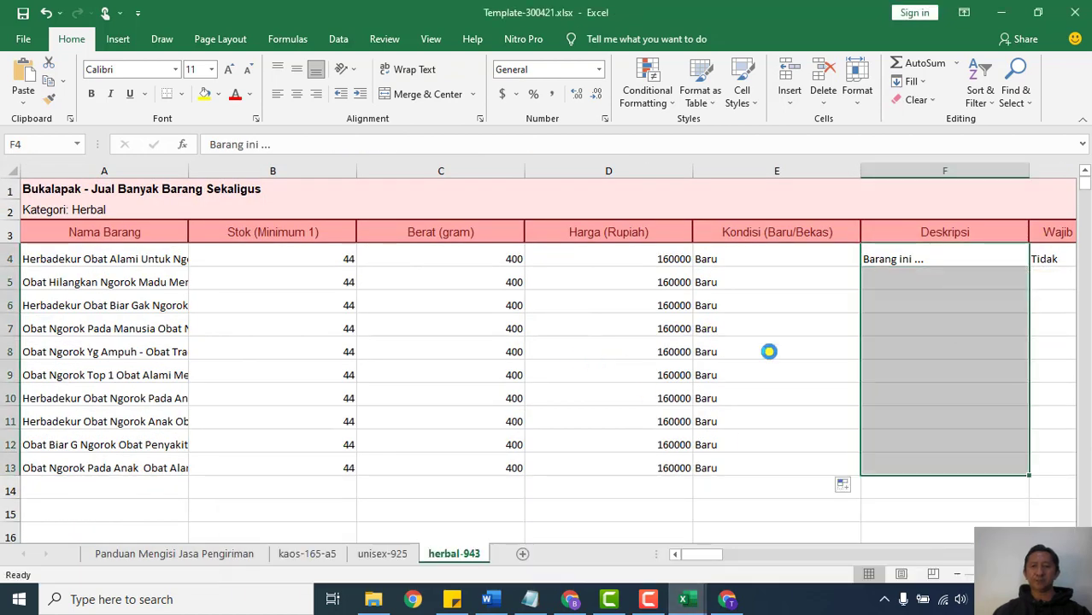
pyautogui.hotkey('ctrl', 'v')
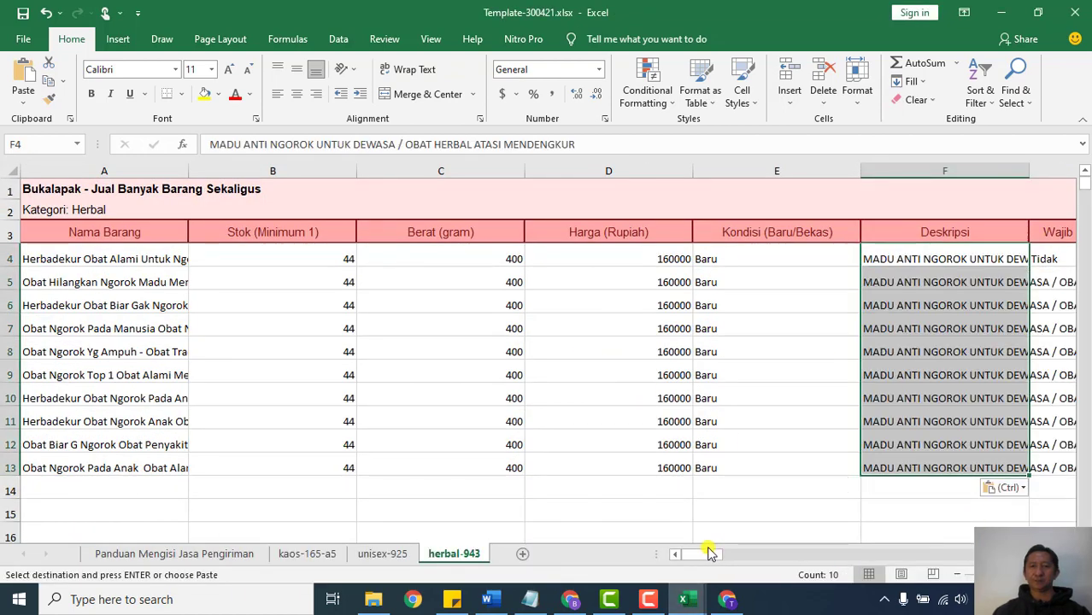
pyautogui.moveTo(179, 173); pyautogui.dragTo(913, 188)
pyautogui.moveTo(706, 558); pyautogui.dragTo(684, 558)
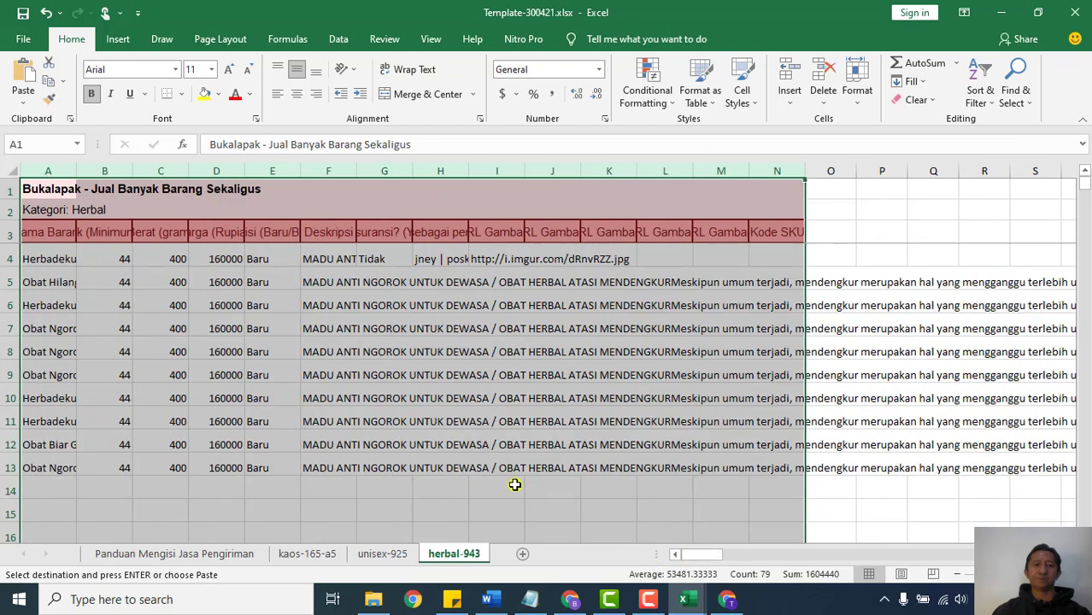
# Fill Tidak down G4:G13 and the courier list, minus indahr, down H4:H13
pyautogui.click(385, 258)
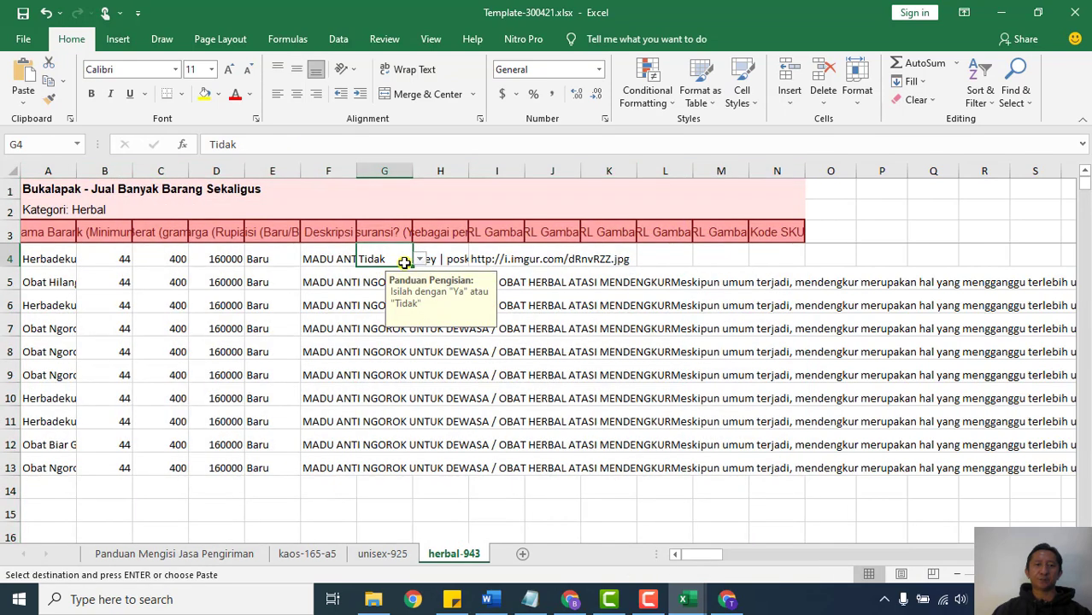
pyautogui.moveTo(411, 267); pyautogui.dragTo(402, 472)
pyautogui.click(434, 257)
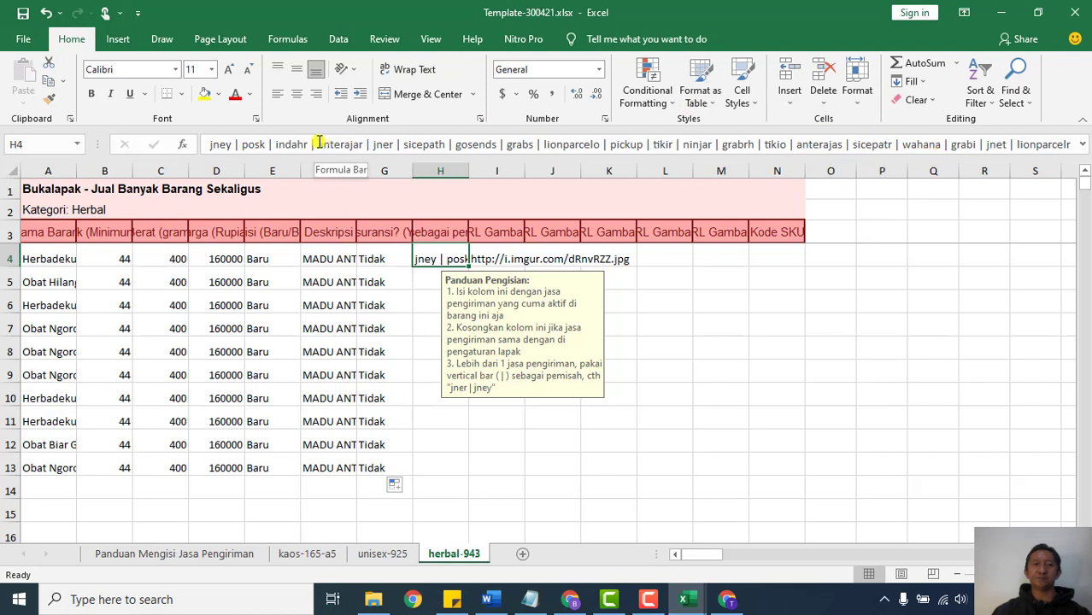
pyautogui.moveTo(316, 145); pyautogui.dragTo(276, 146)
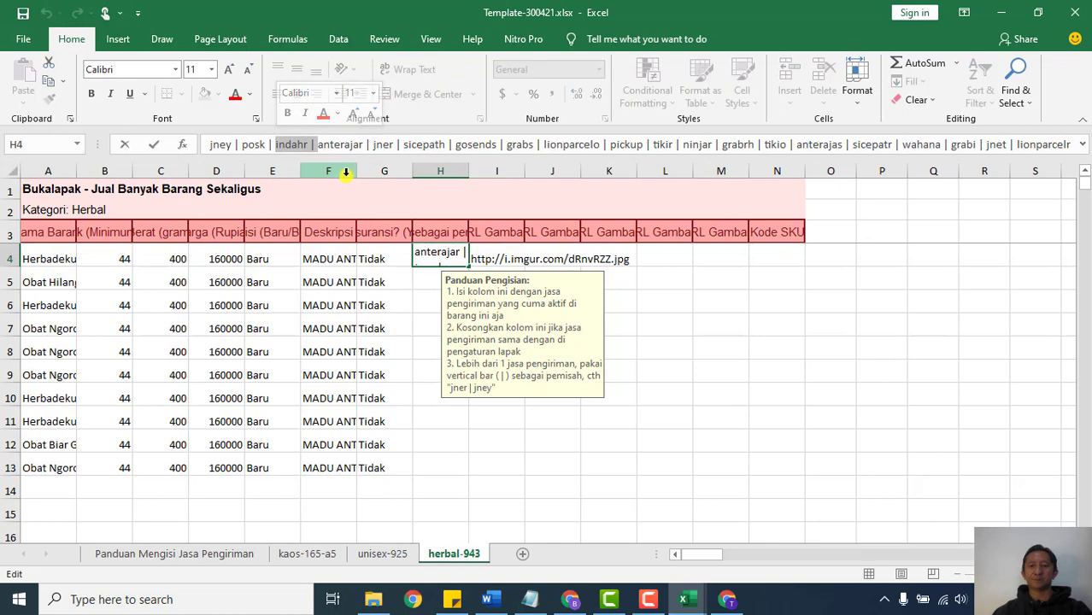
pyautogui.press('Delete')
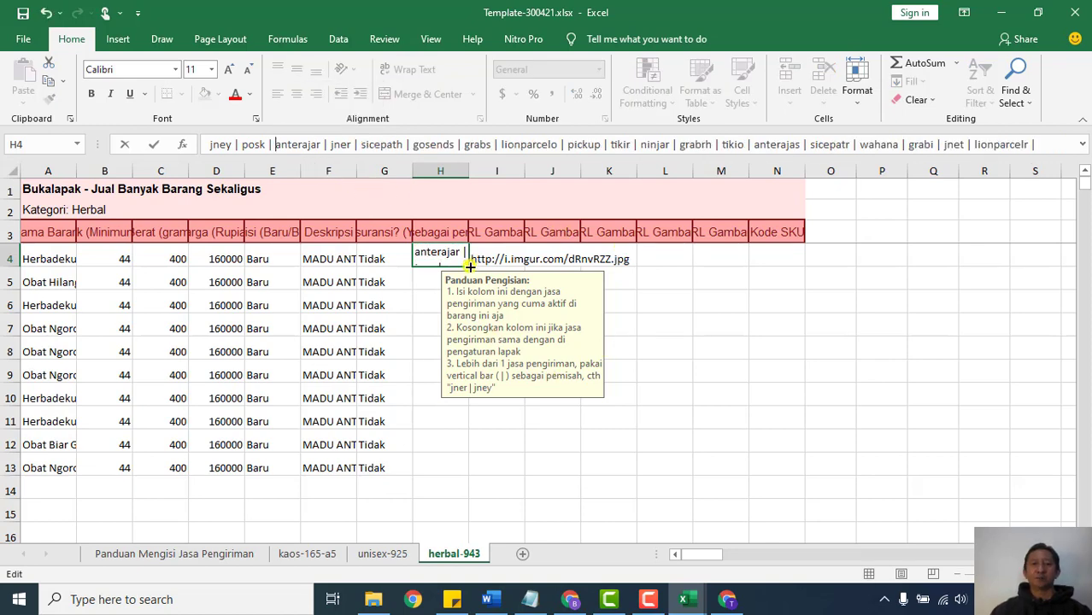
pyautogui.hotkey('ctrl', 'Return')
pyautogui.moveTo(684, 600)
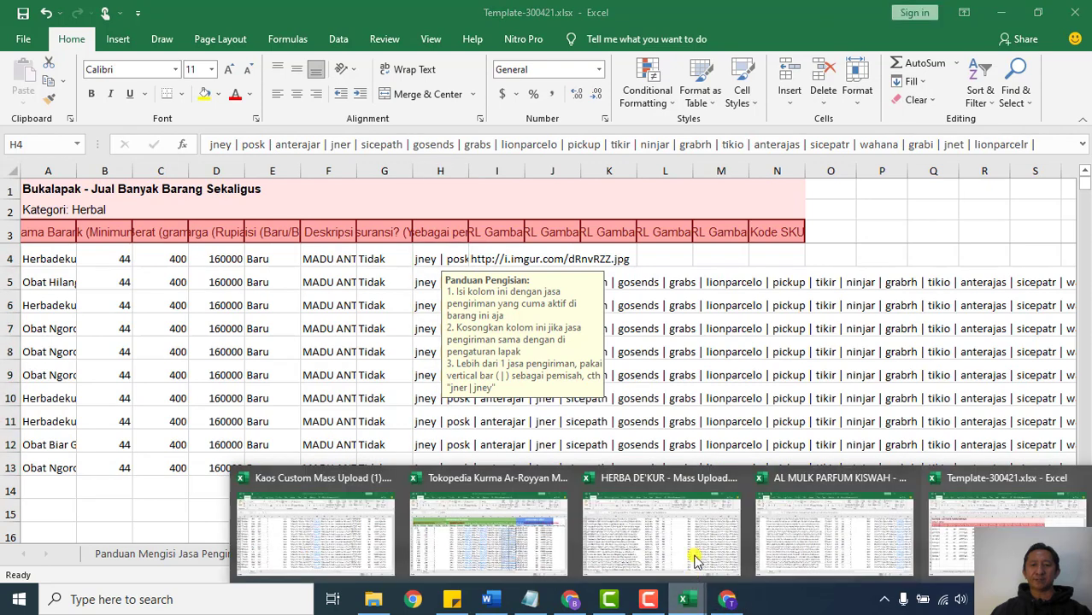
pyautogui.click(694, 560)
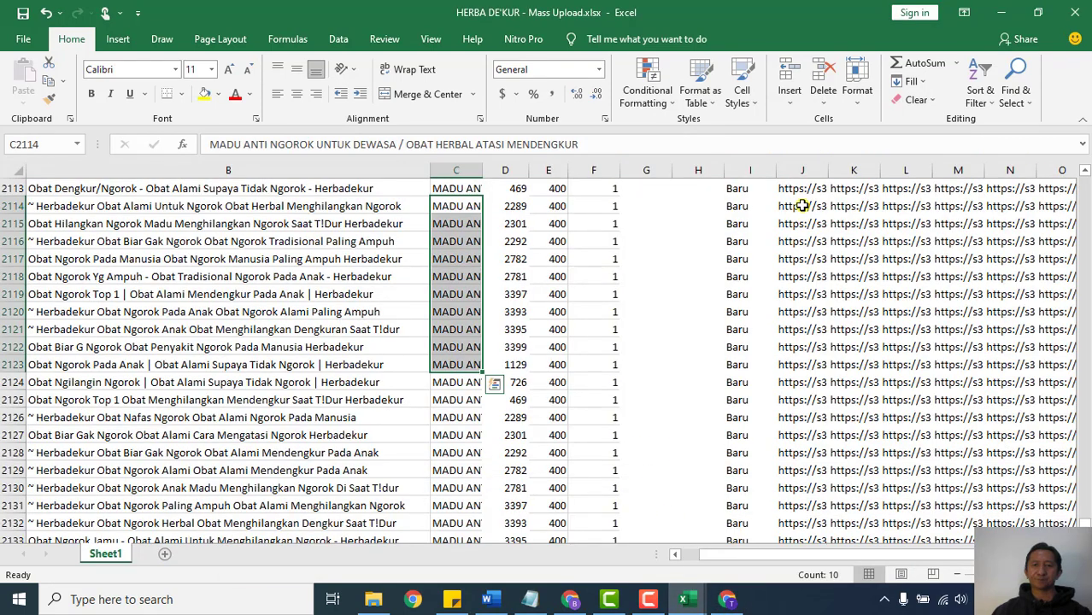
# Copy the HERBA DE'KUR image links and paste them into I4:M13 of Template-300421
pyautogui.moveTo(799, 188); pyautogui.dragTo(1010, 344)
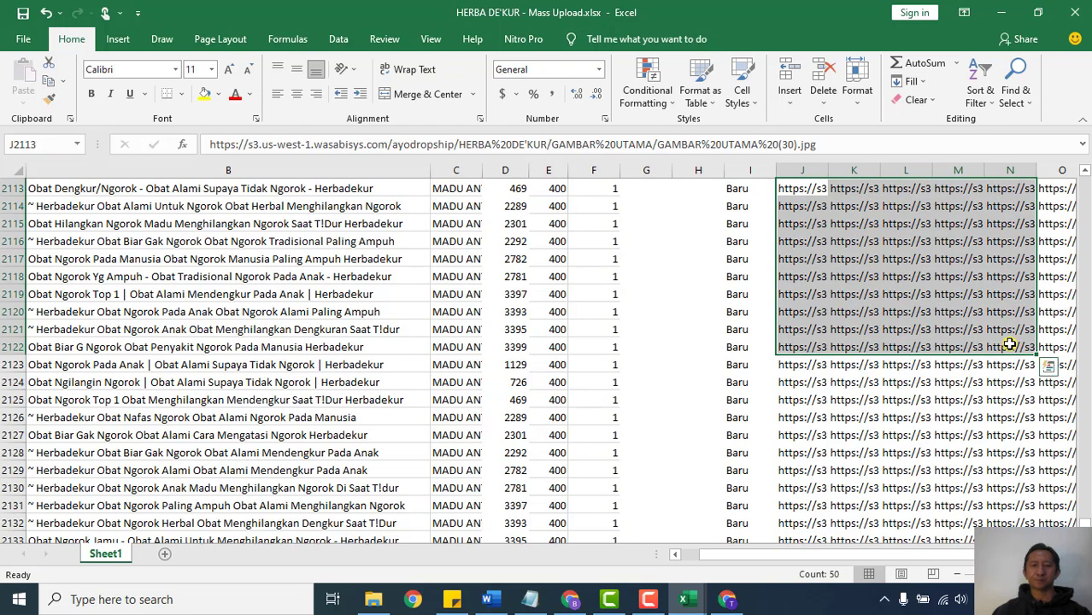
pyautogui.hotkey('ctrl', 'c')
pyautogui.moveTo(684, 598)
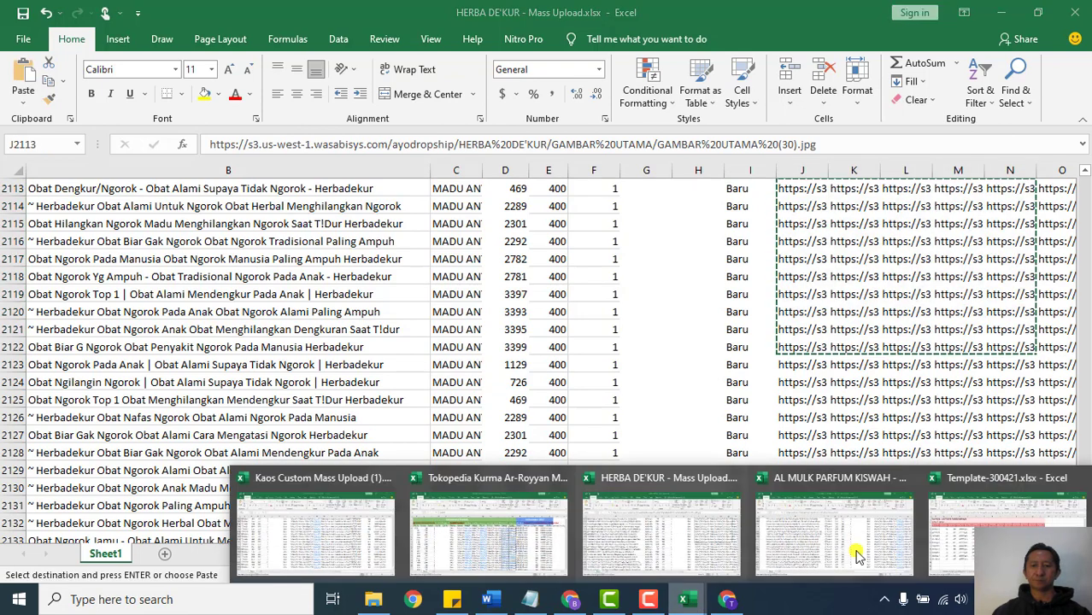
pyautogui.click(1006, 530)
pyautogui.click(498, 256)
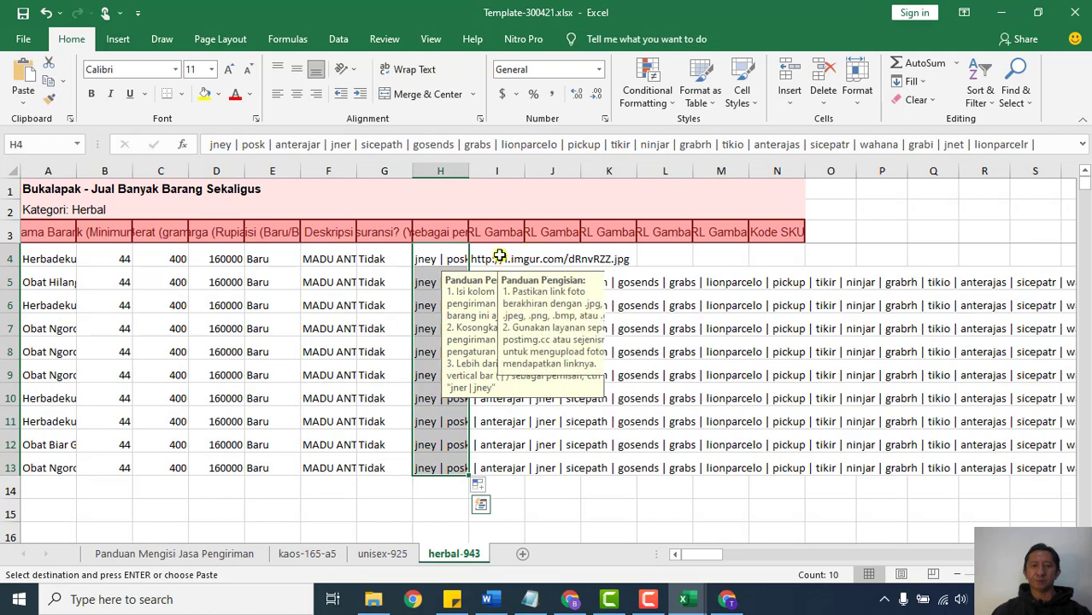
pyautogui.hotkey('ctrl', 'v')
# Enter BLLHD0001 in N4 and fill SKU codes through BLLHD0010
pyautogui.click(775, 253)
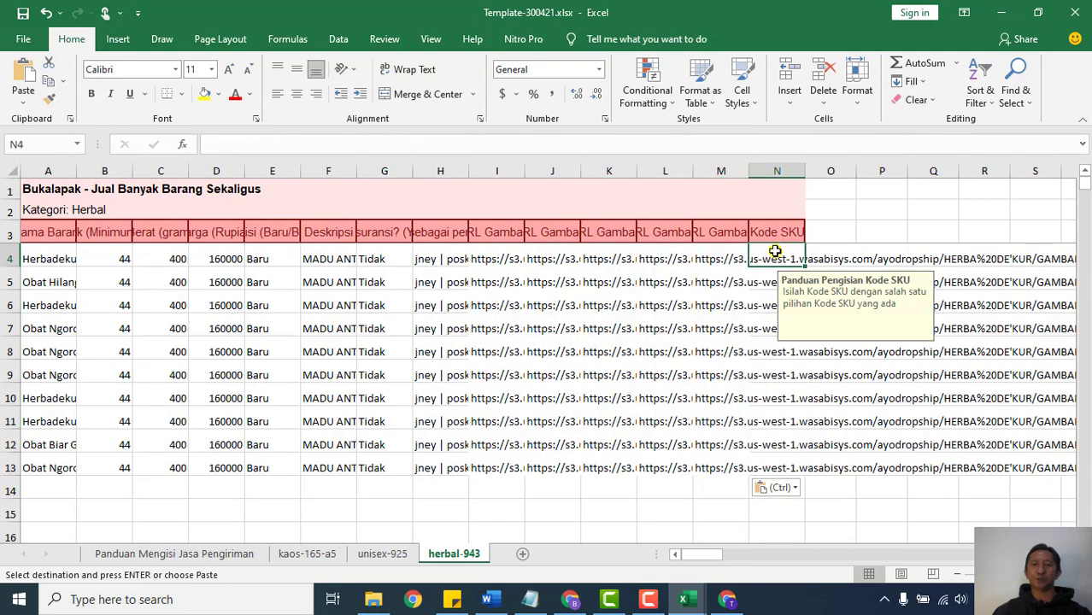
pyautogui.press('Escape')
pyautogui.write('BLLHD')
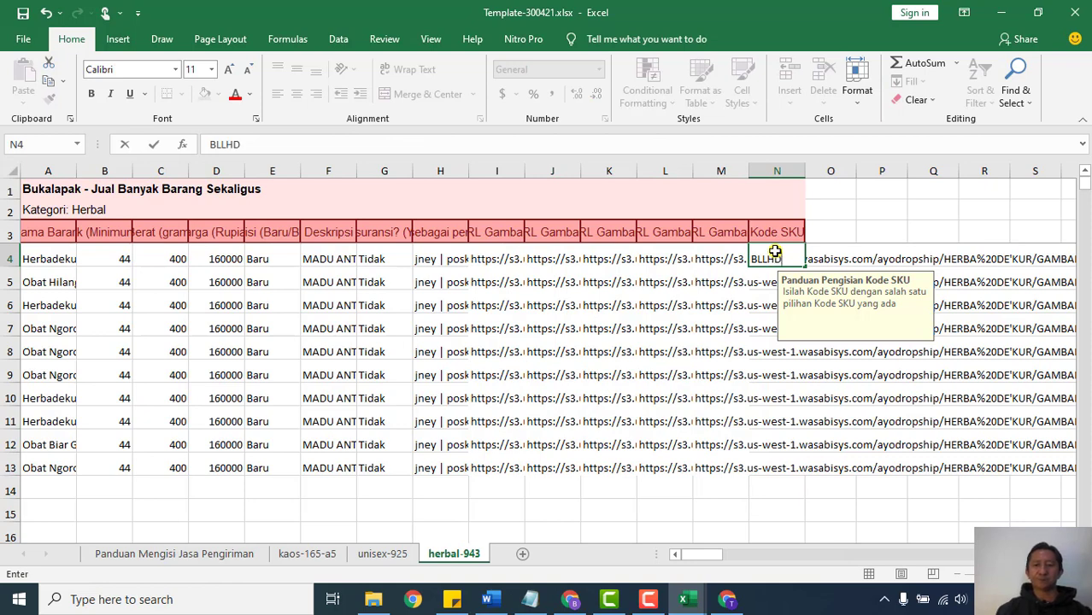
pyautogui.write('0001')
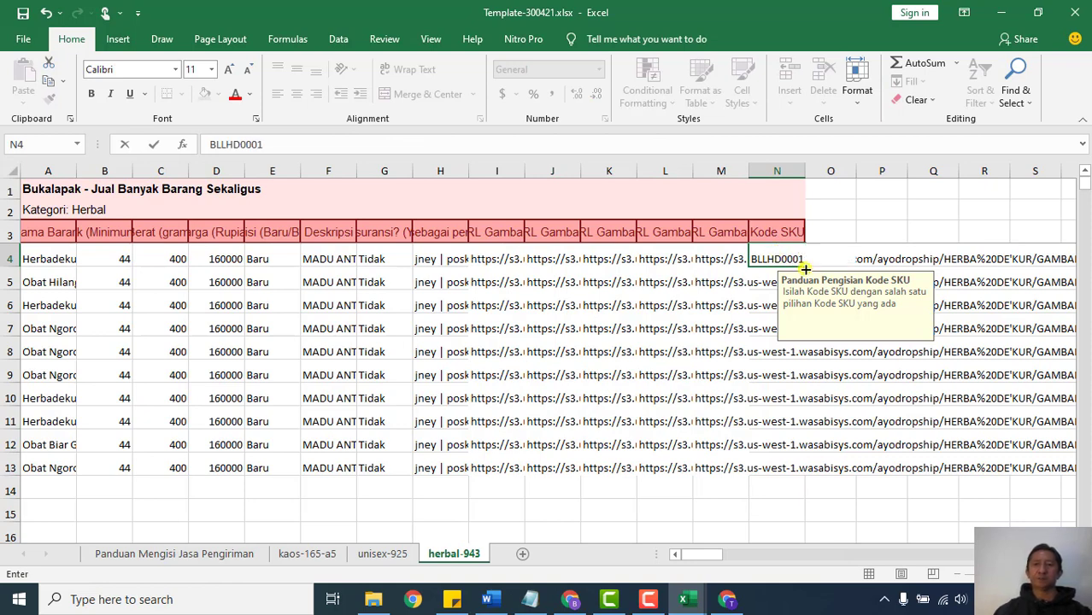
pyautogui.doubleClick(805, 270)
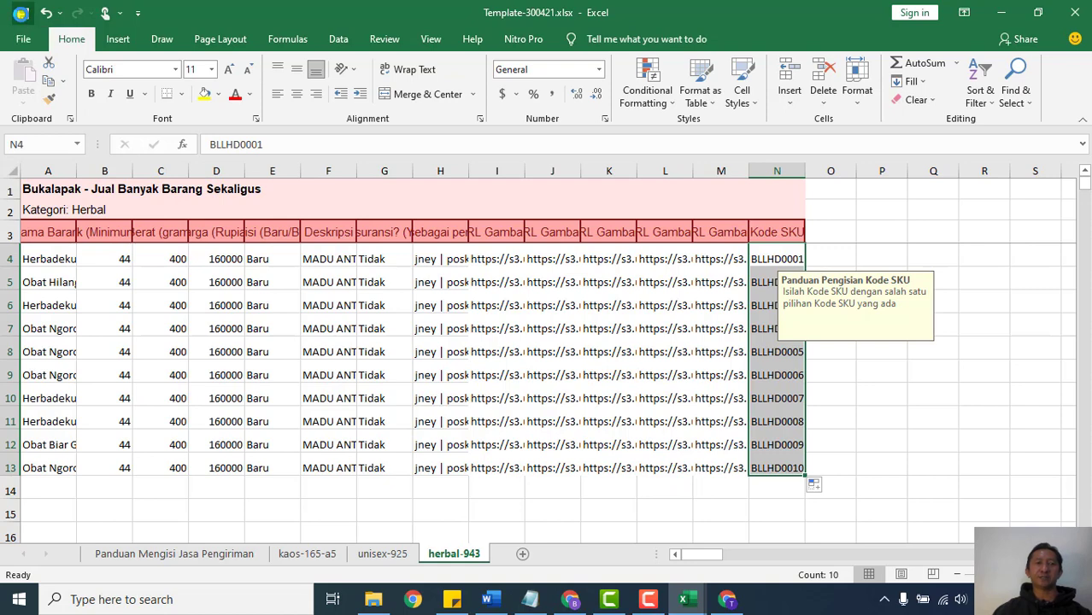
# Upload Template-300421.xlsx through Pilih & Upload File in Bukalapak Seller Center
pyautogui.click(568, 601)
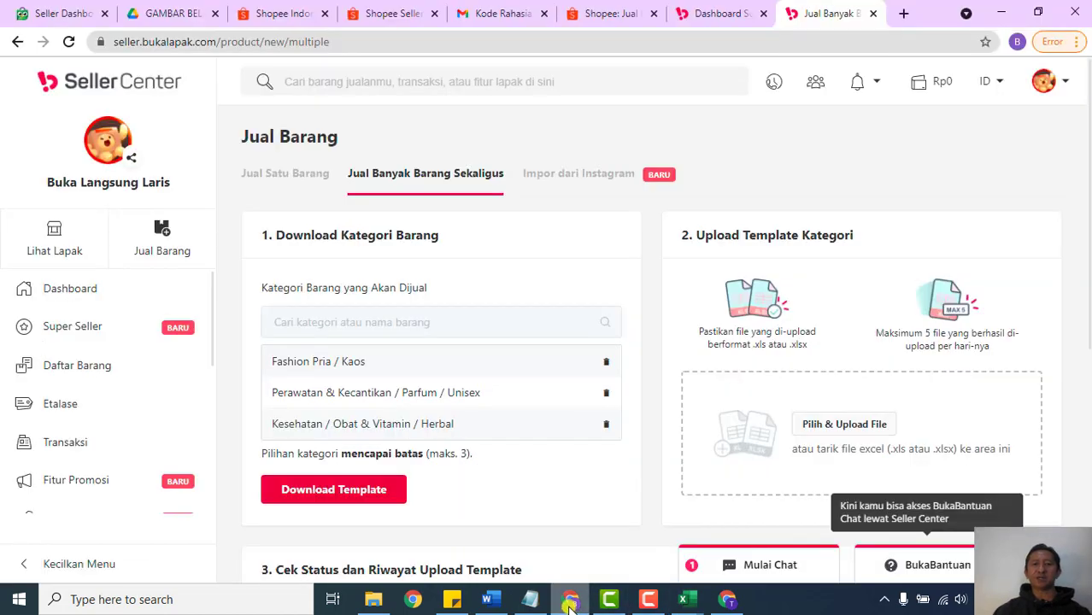
pyautogui.click(849, 427)
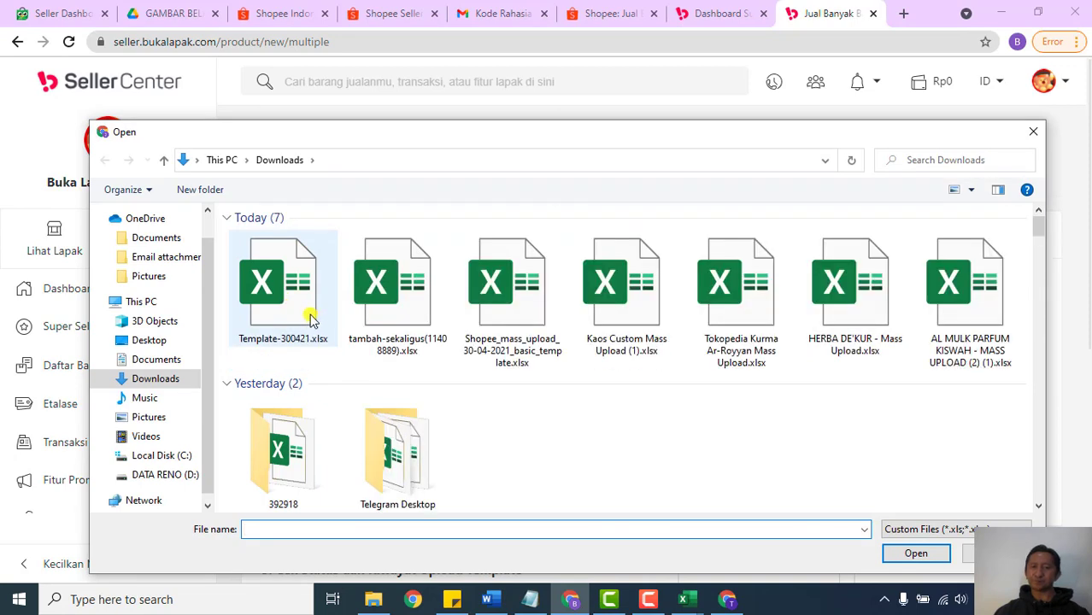
pyautogui.click(281, 306)
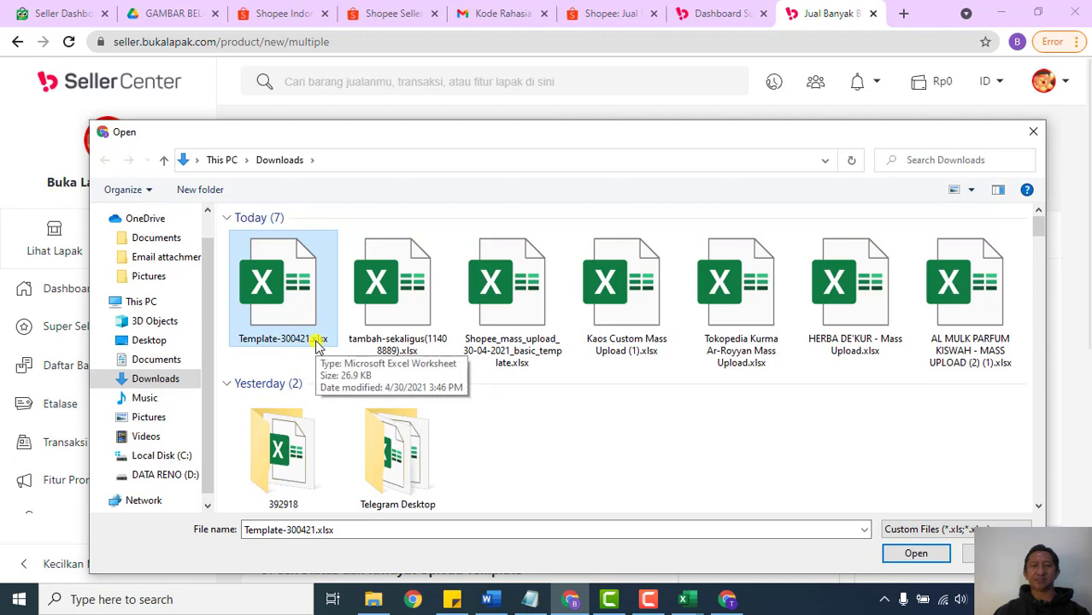
pyautogui.click(917, 556)
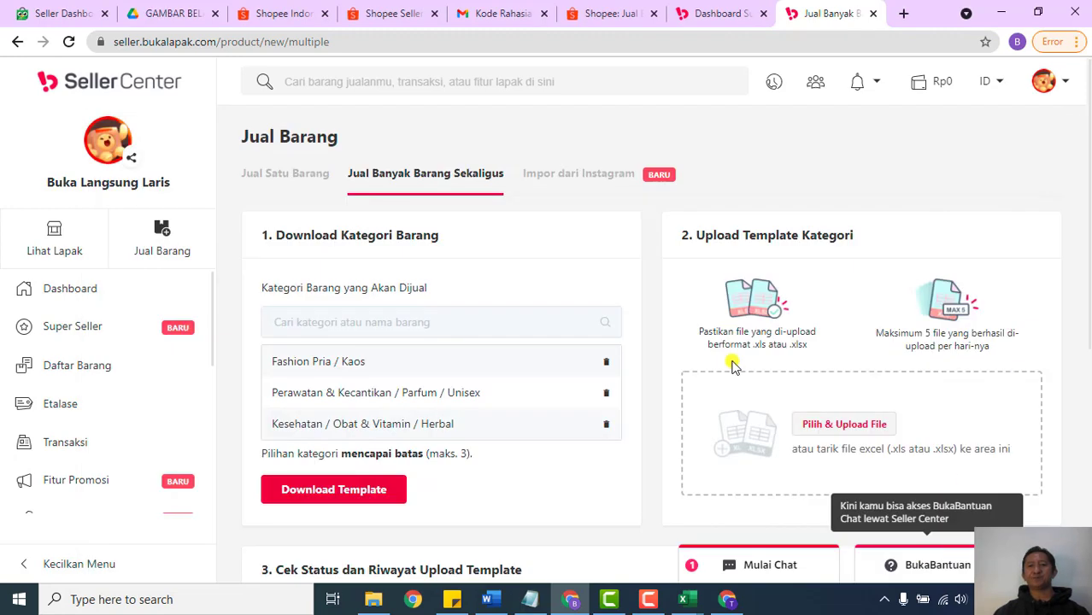
# Check the upload record showing 30 products needing correction and open that list
pyautogui.scroll(-1, 732, 363)
pyautogui.scroll(-1, 733, 364)
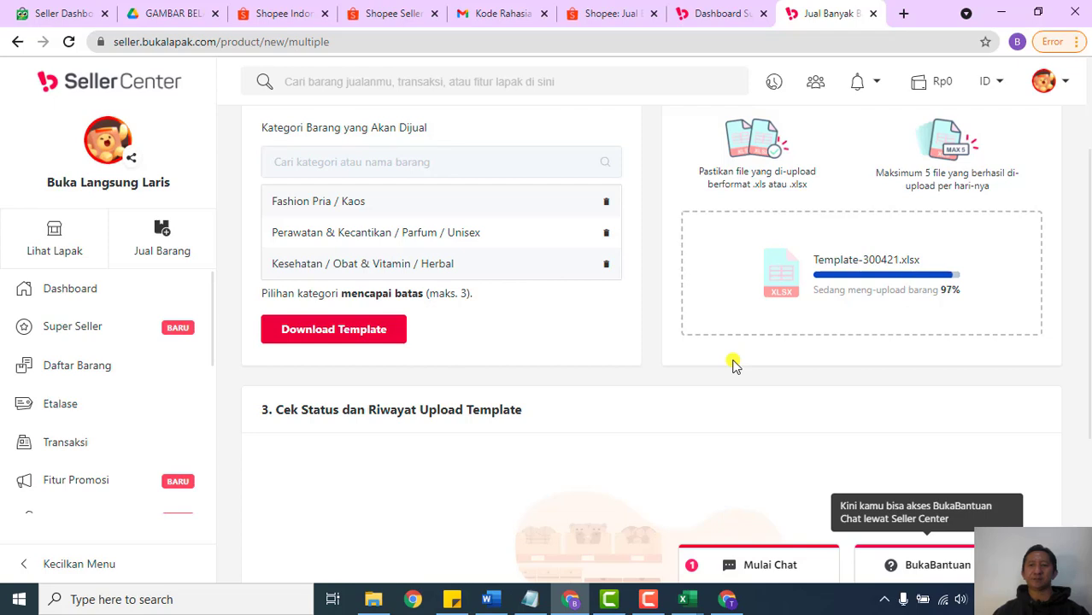
pyautogui.scroll(-2, 732, 364)
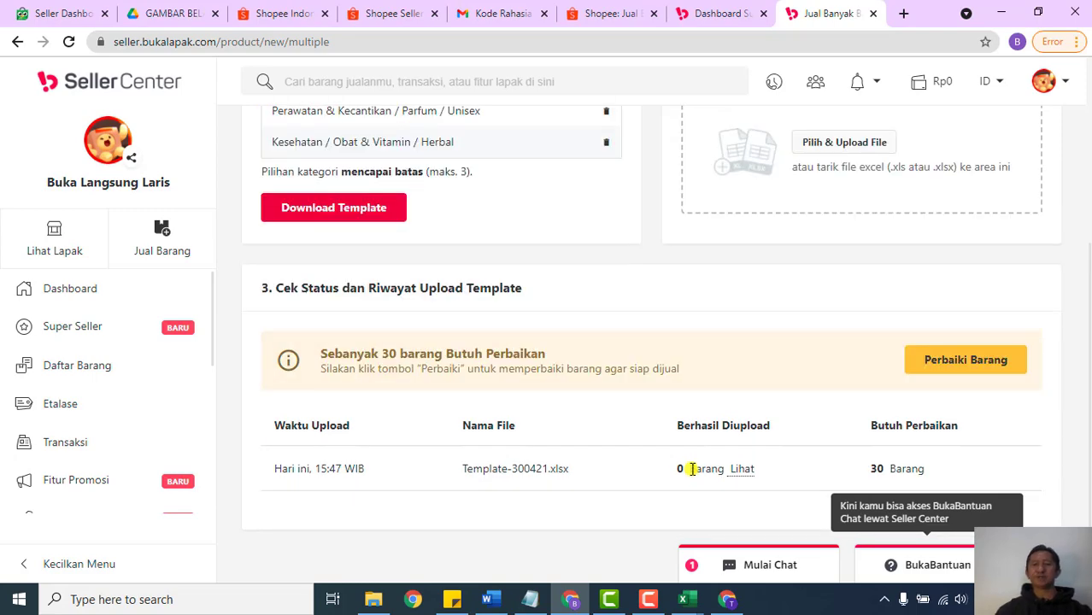
pyautogui.click(966, 363)
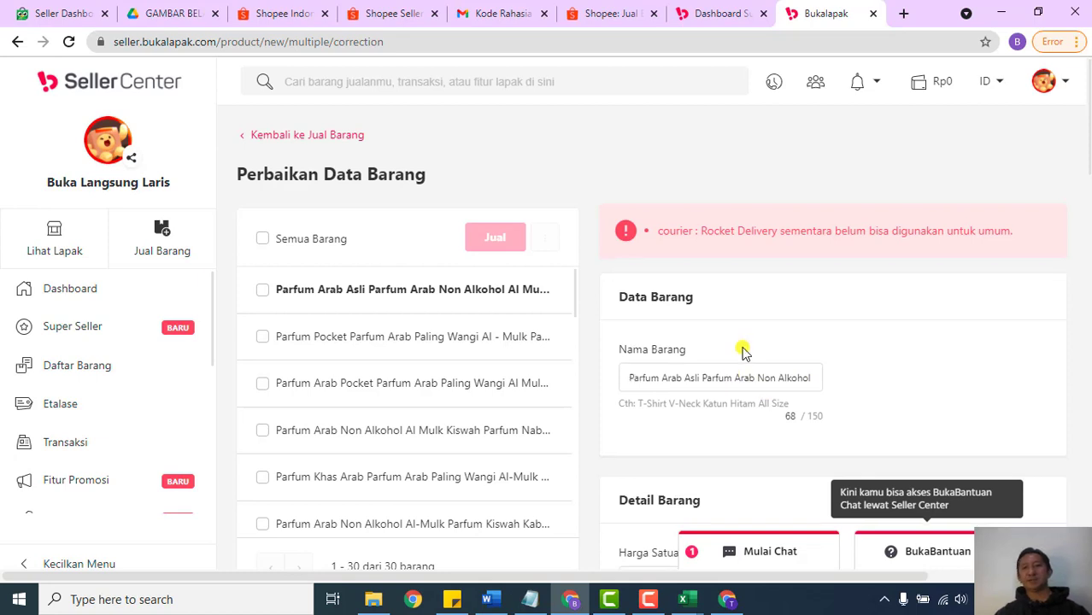
# Tick Semua Barang and delete all 30 products awaiting correction with Hapus
pyautogui.scroll(-1, 743, 350)
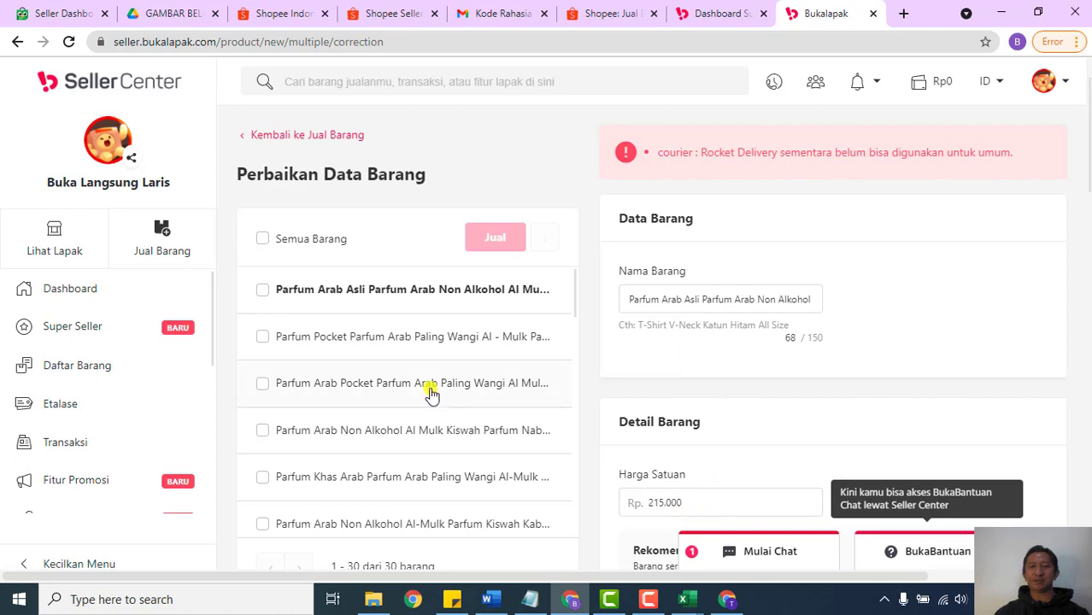
pyautogui.click(263, 239)
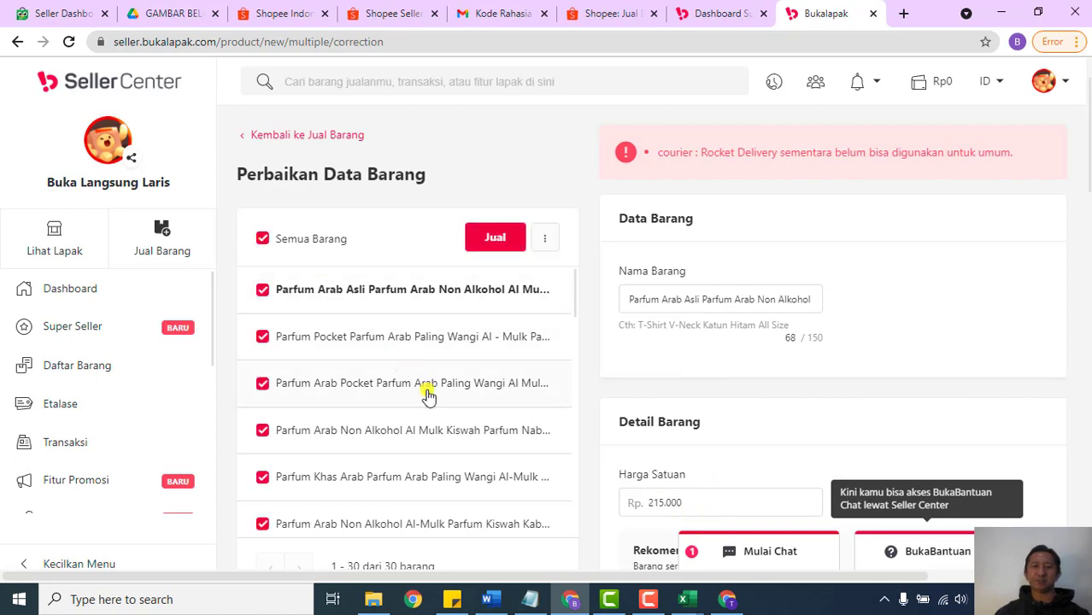
pyautogui.scroll(-6, 429, 392)
pyautogui.scroll(-10, 429, 395)
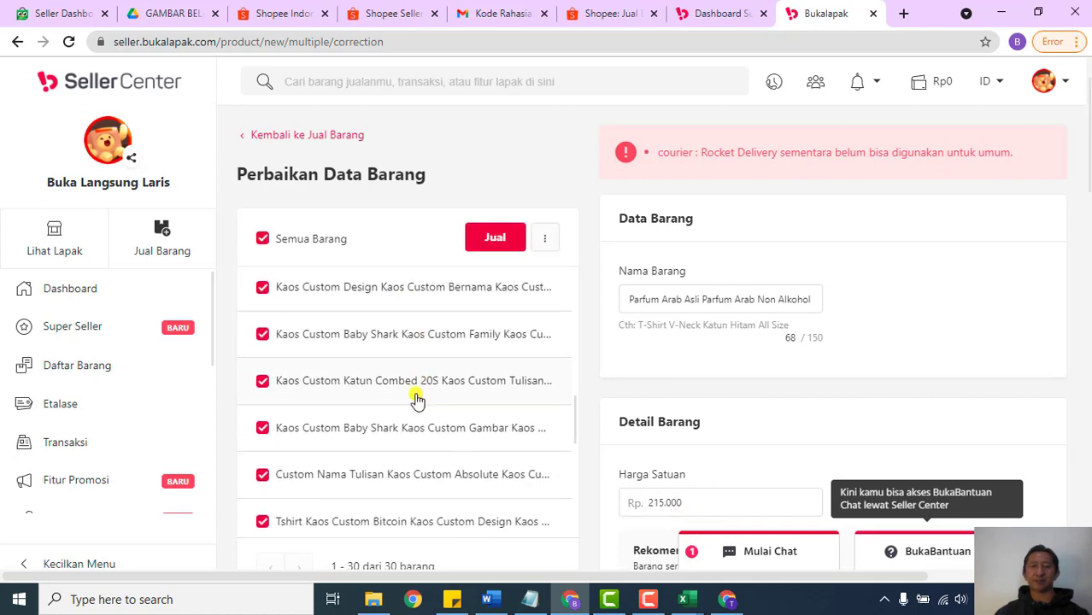
pyautogui.click(545, 241)
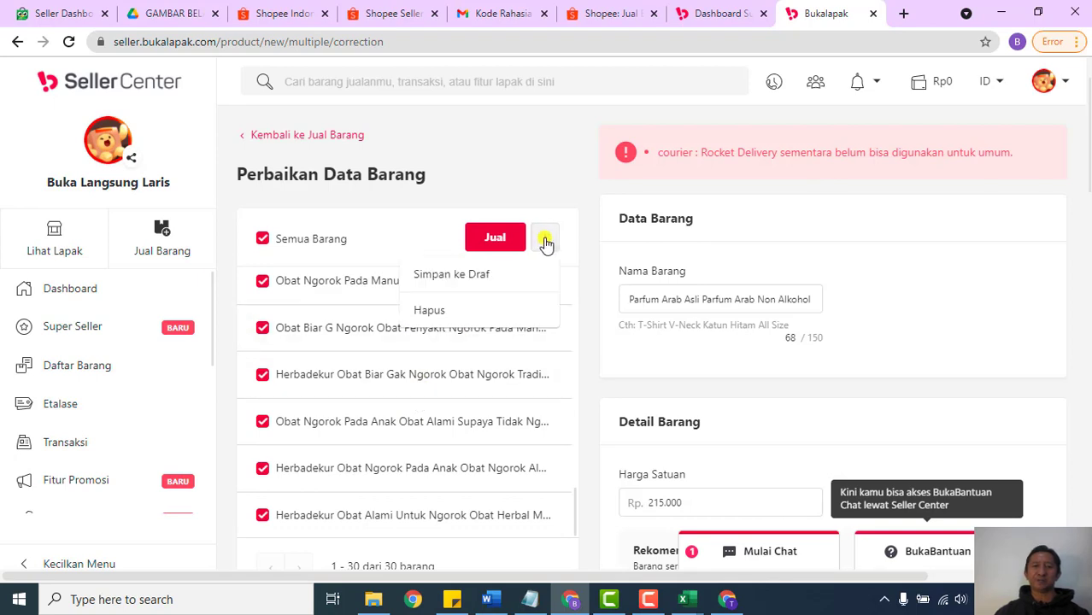
pyautogui.click(436, 313)
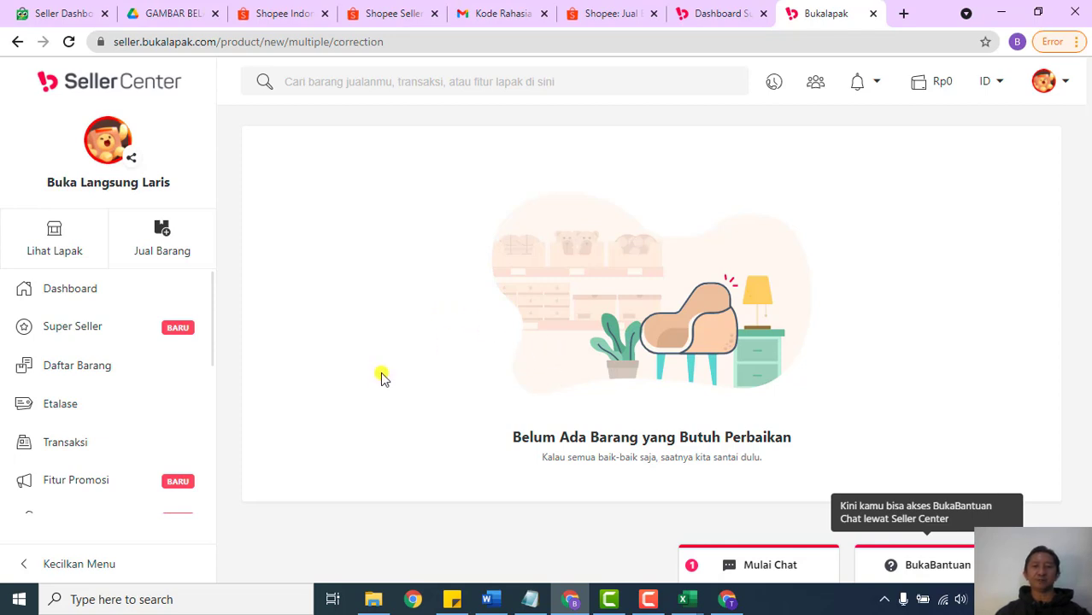
pyautogui.click(688, 601)
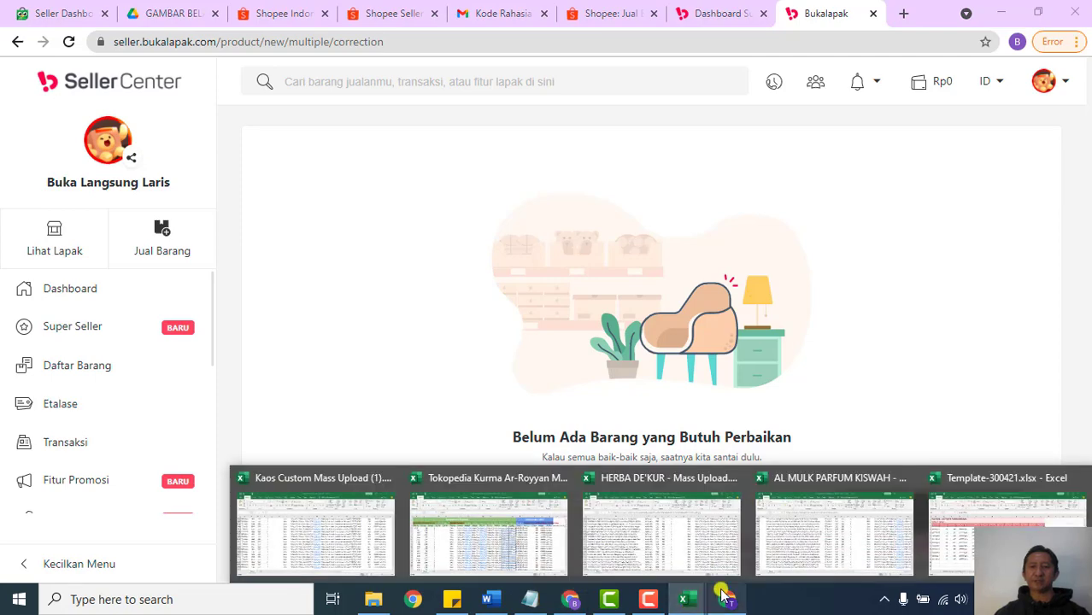
# Remove grabs, grabrh and grabi from herbal-943's H4 courier list and add a line break
pyautogui.click(940, 526)
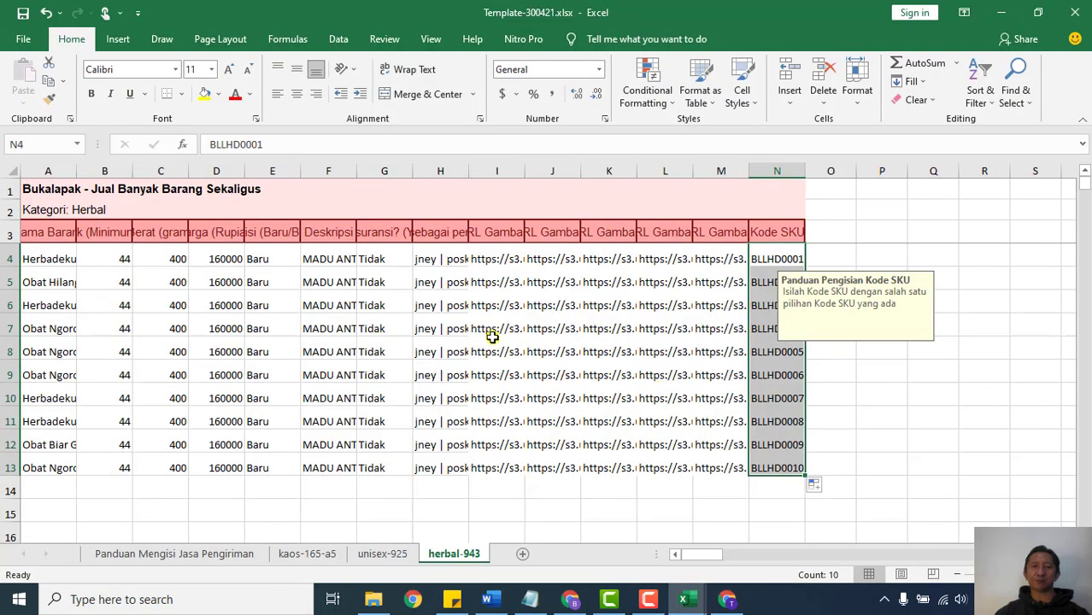
pyautogui.click(438, 258)
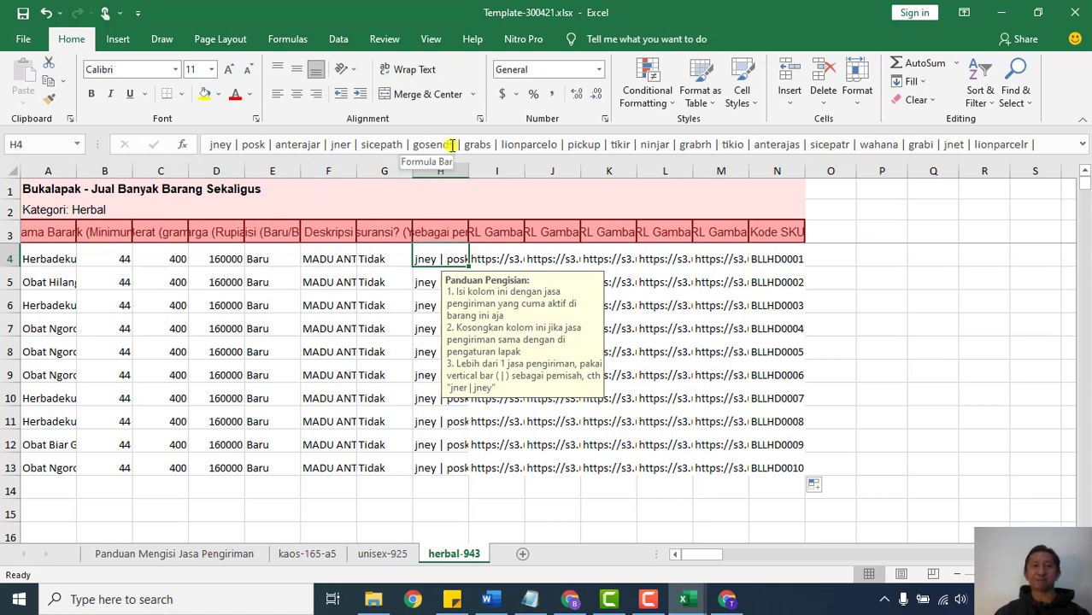
pyautogui.moveTo(464, 144); pyautogui.dragTo(493, 143)
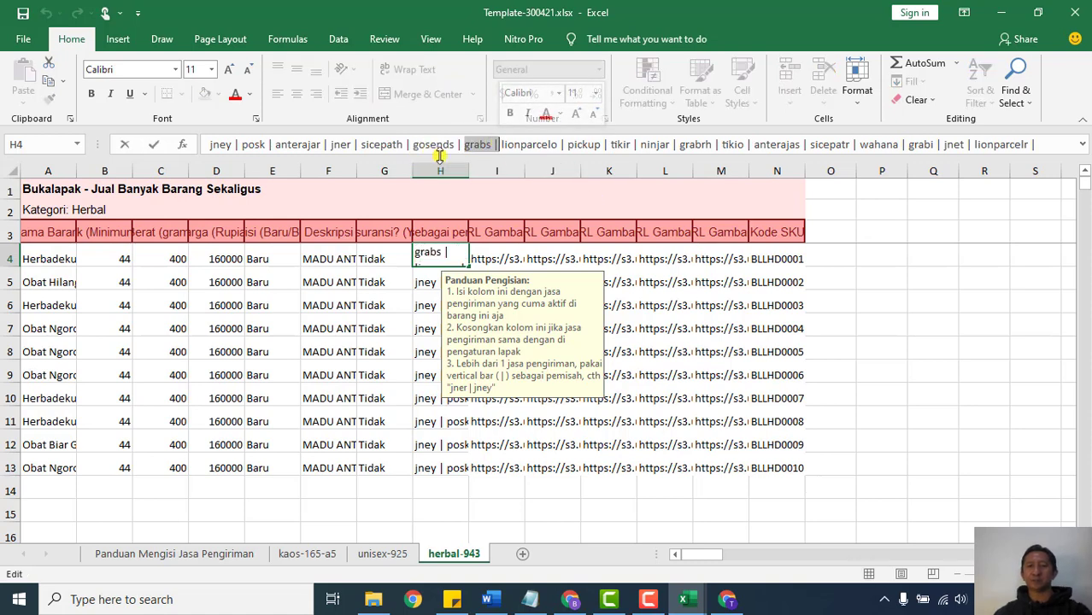
pyautogui.press('Delete')
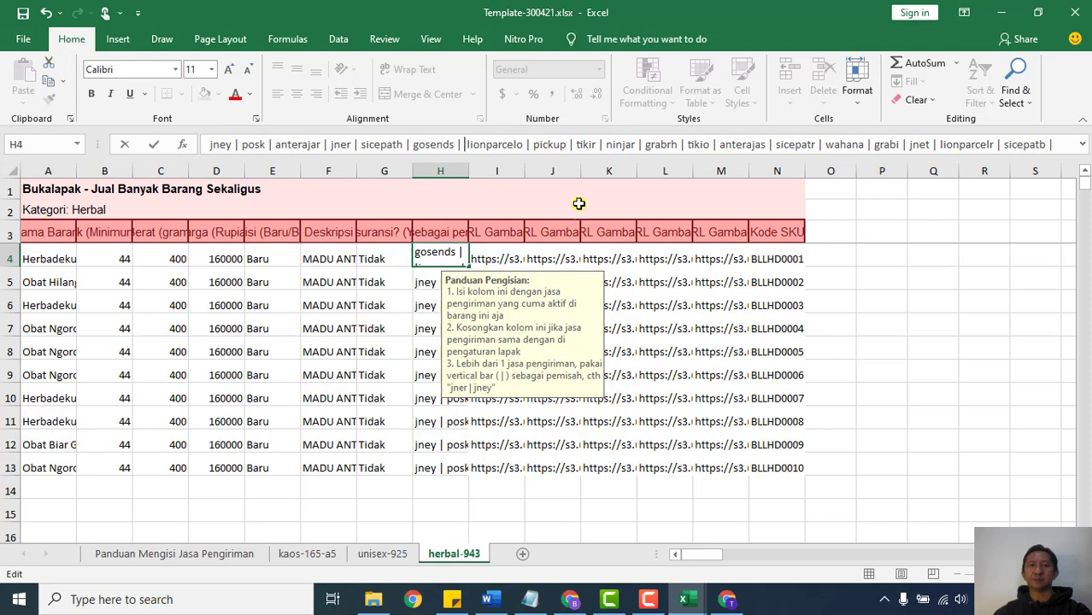
pyautogui.moveTo(648, 144); pyautogui.dragTo(678, 144)
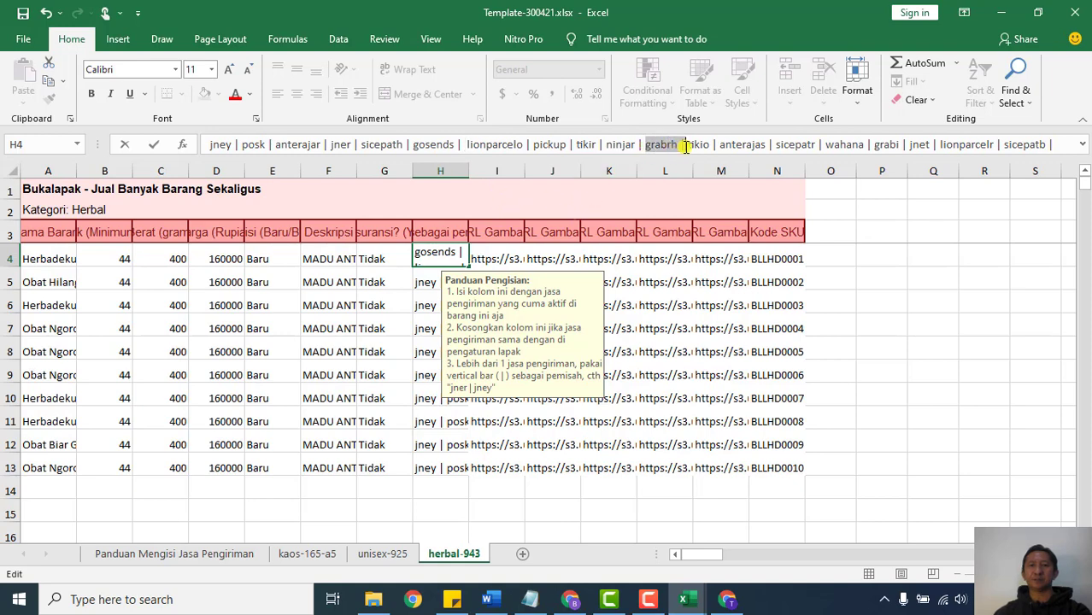
pyautogui.press('Delete')
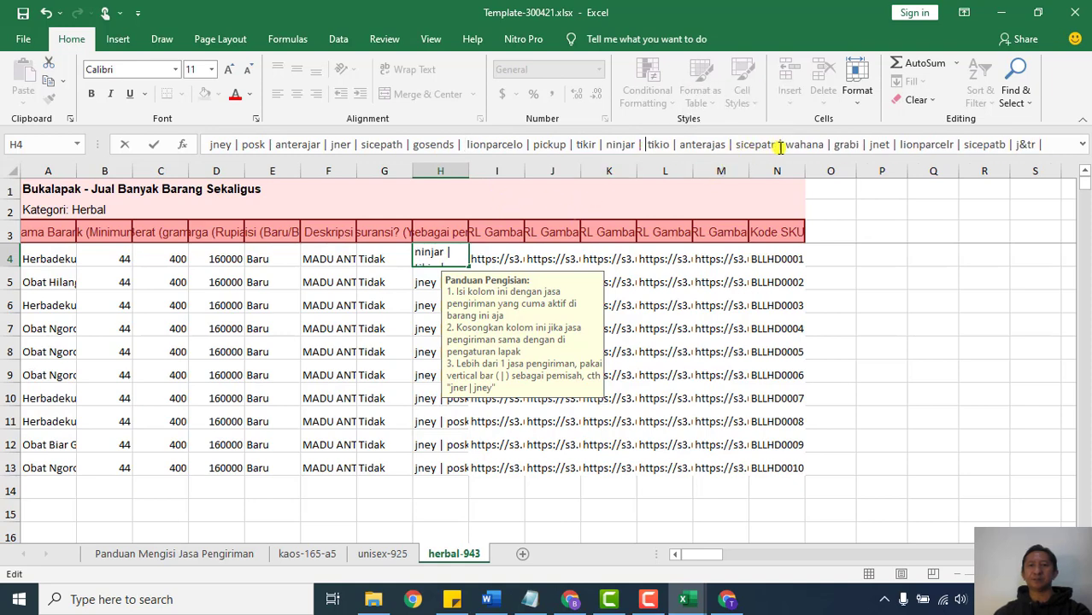
pyautogui.moveTo(834, 144); pyautogui.dragTo(862, 144)
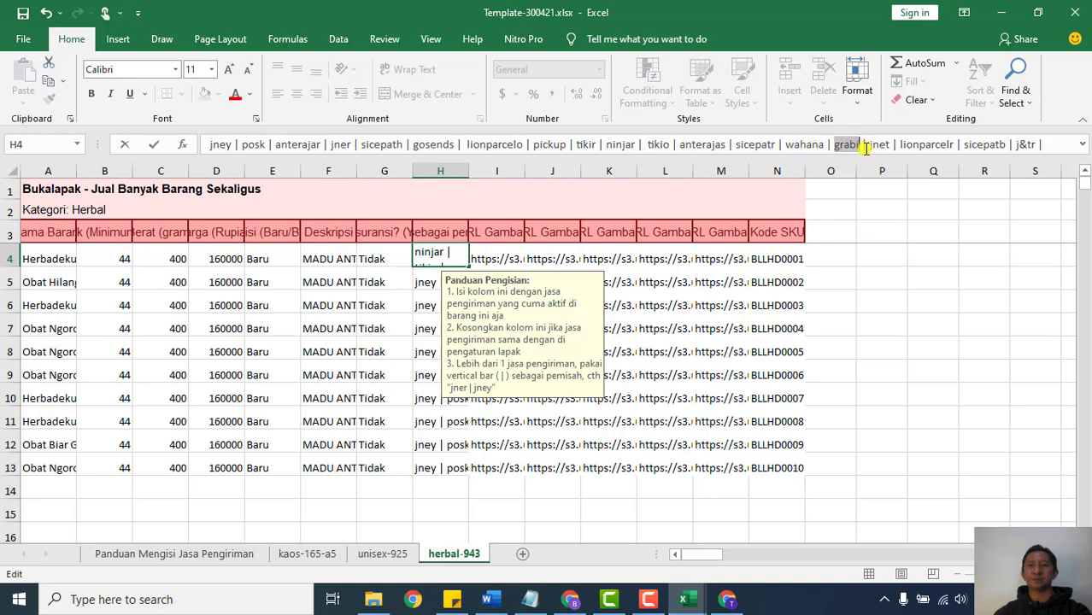
pyautogui.press('Delete')
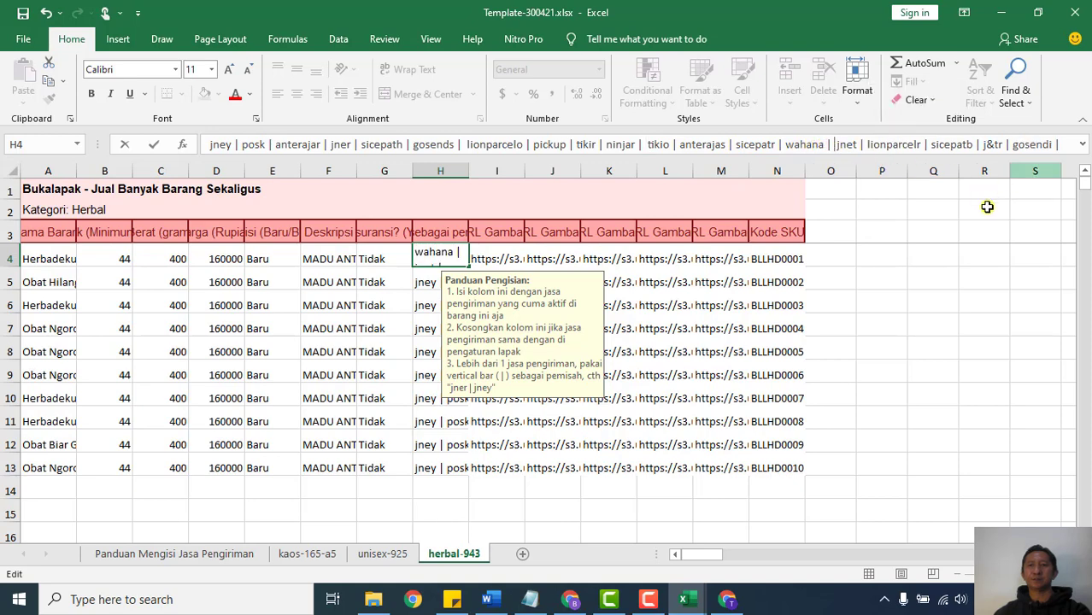
pyautogui.click(1009, 145)
pyautogui.hotkey('alt', 'Return')
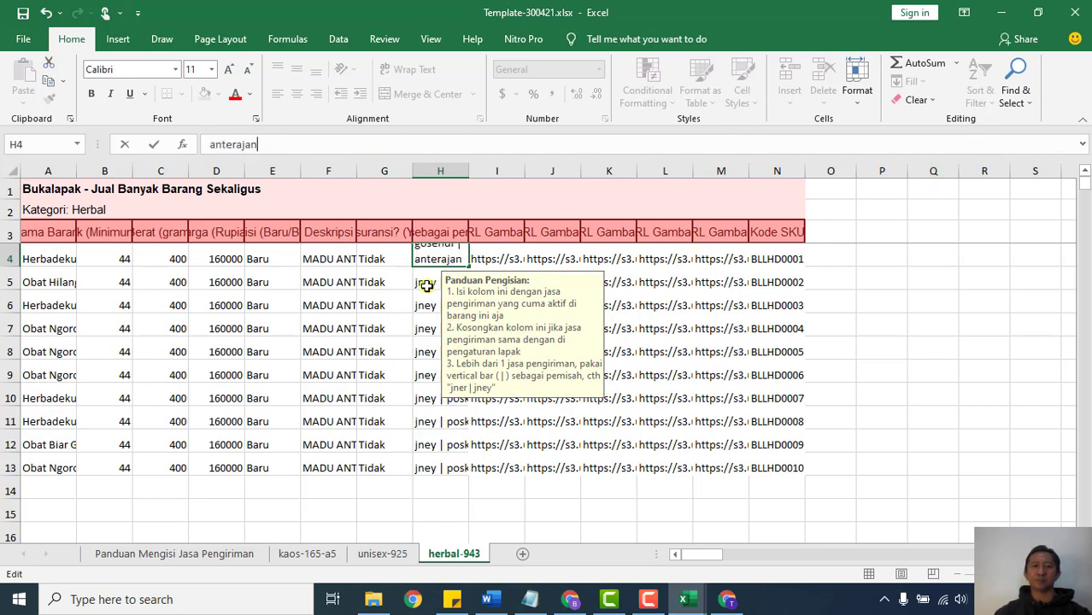
pyautogui.press('Escape')
# Fill the H4 courier list down to H13 and copy H4
pyautogui.doubleClick(468, 269)
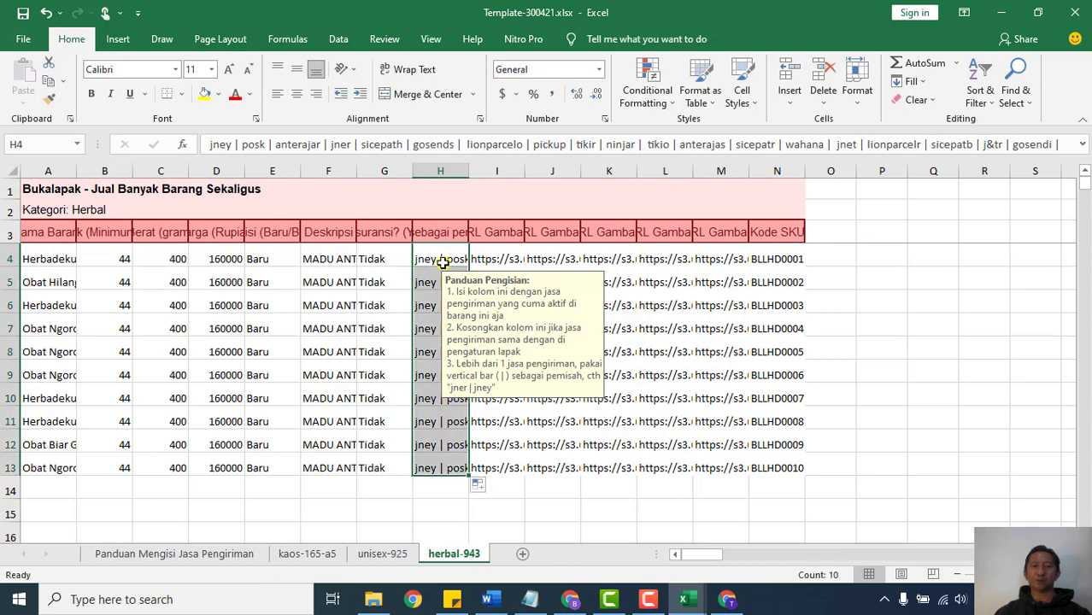
pyautogui.click(442, 264)
pyautogui.hotkey('ctrl', 'c')
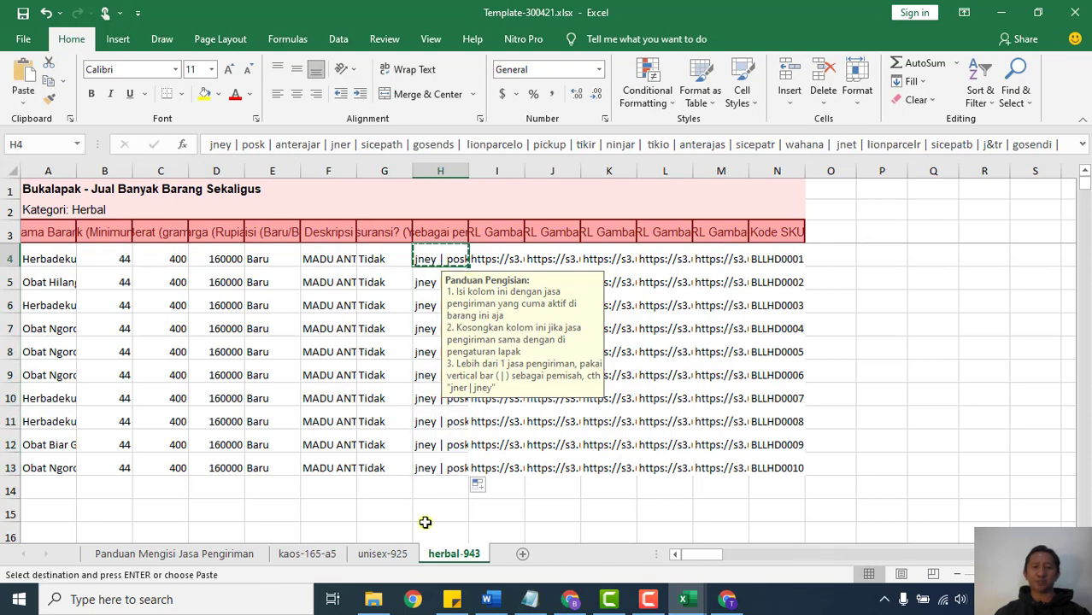
# Paste the courier list into H4 on the unisex-925 sheet
pyautogui.click(398, 554)
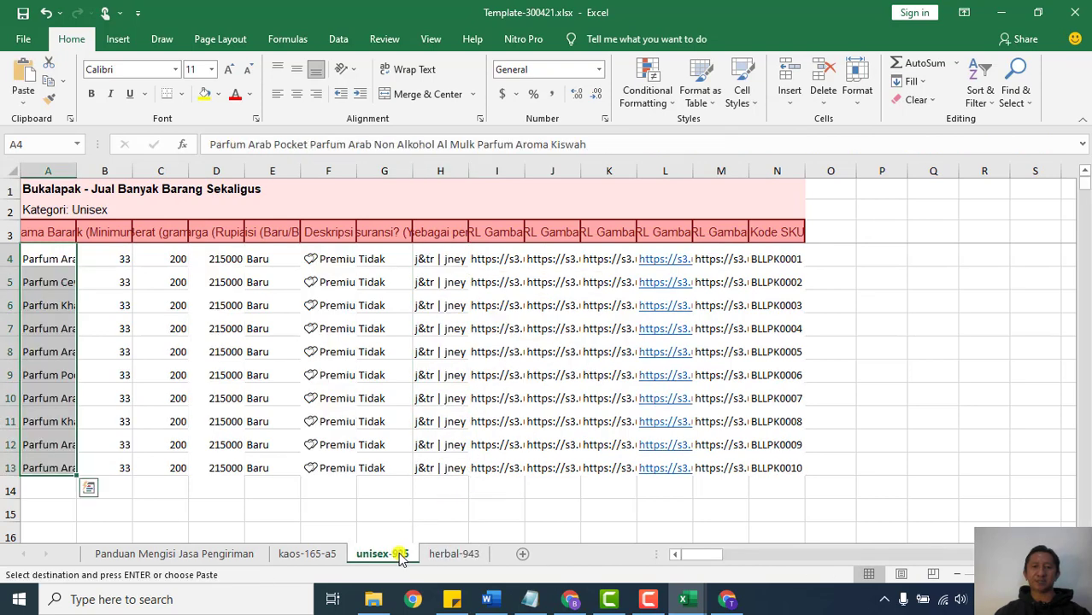
pyautogui.click(446, 264)
pyautogui.hotkey('ctrl', 'v')
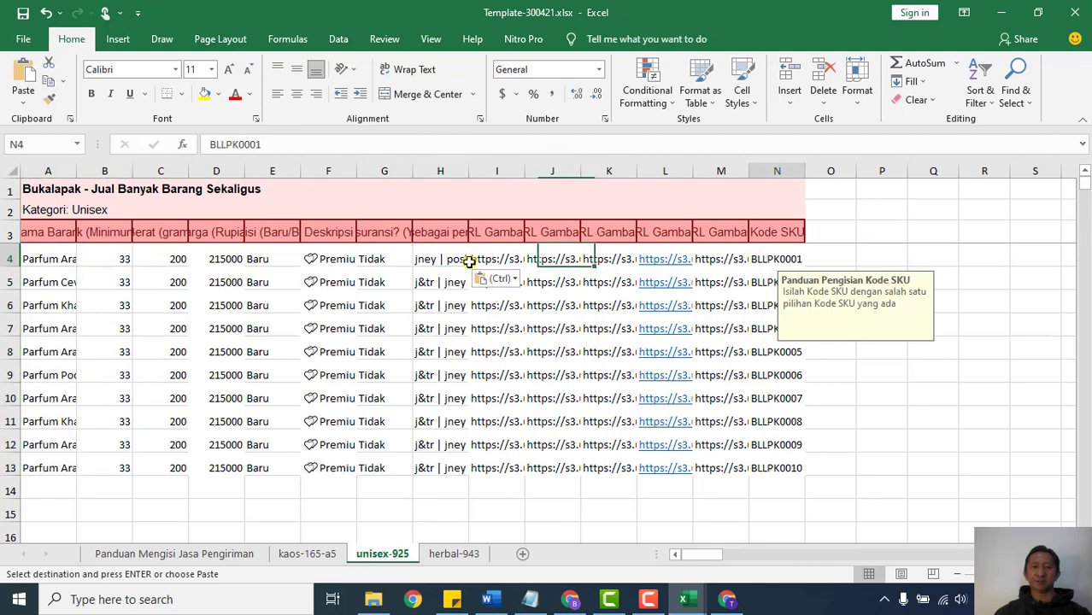
pyautogui.click(466, 264)
pyautogui.press('Escape')
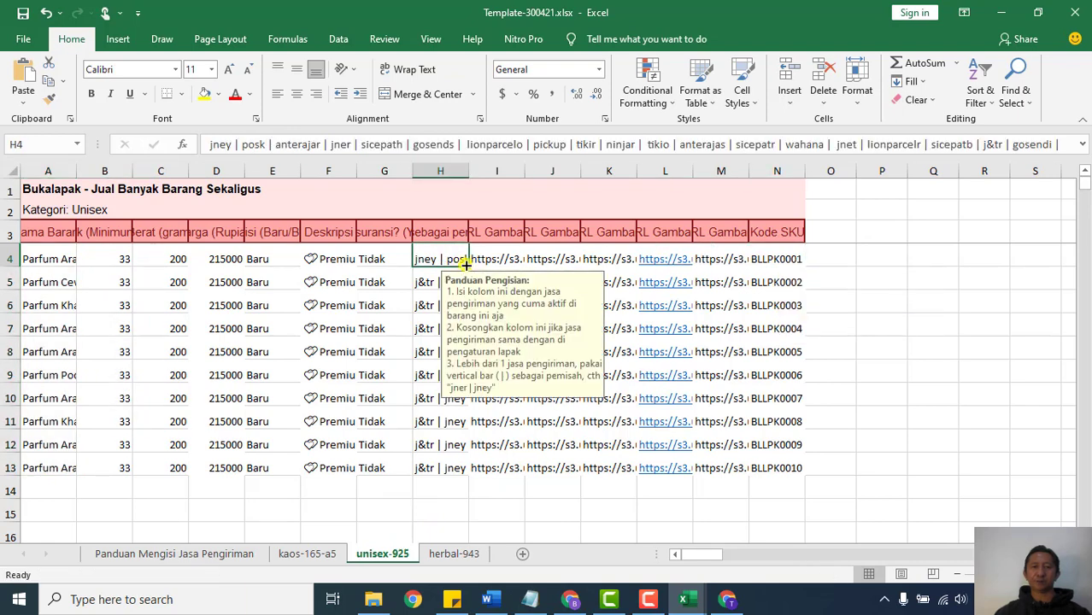
# Copy unisex-925's H4 list into kaos-165-a5 K4, fill down to K13, and save
pyautogui.click(309, 553)
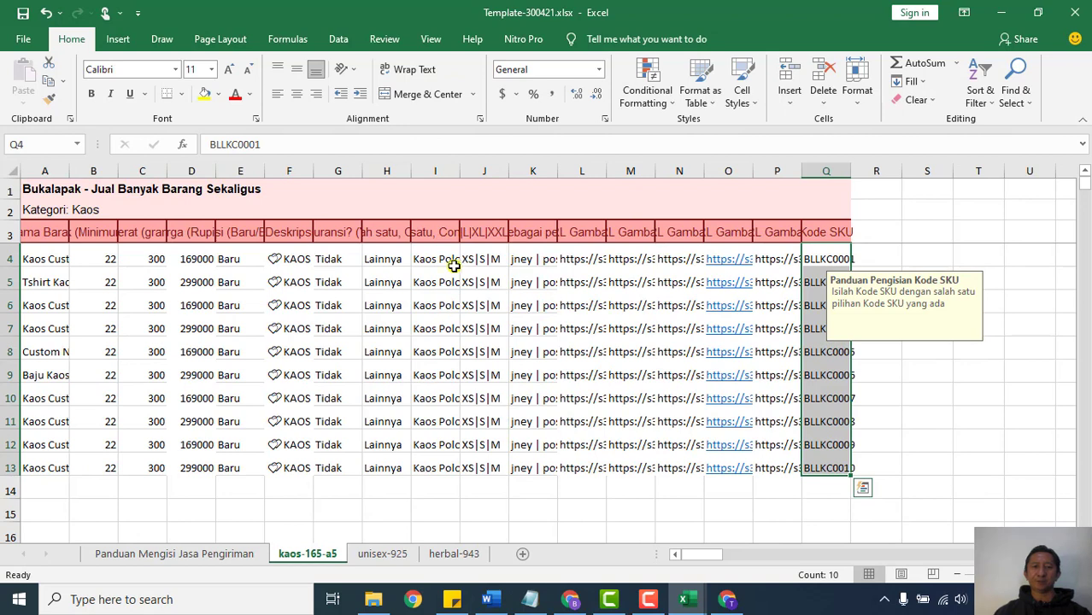
pyautogui.click(528, 258)
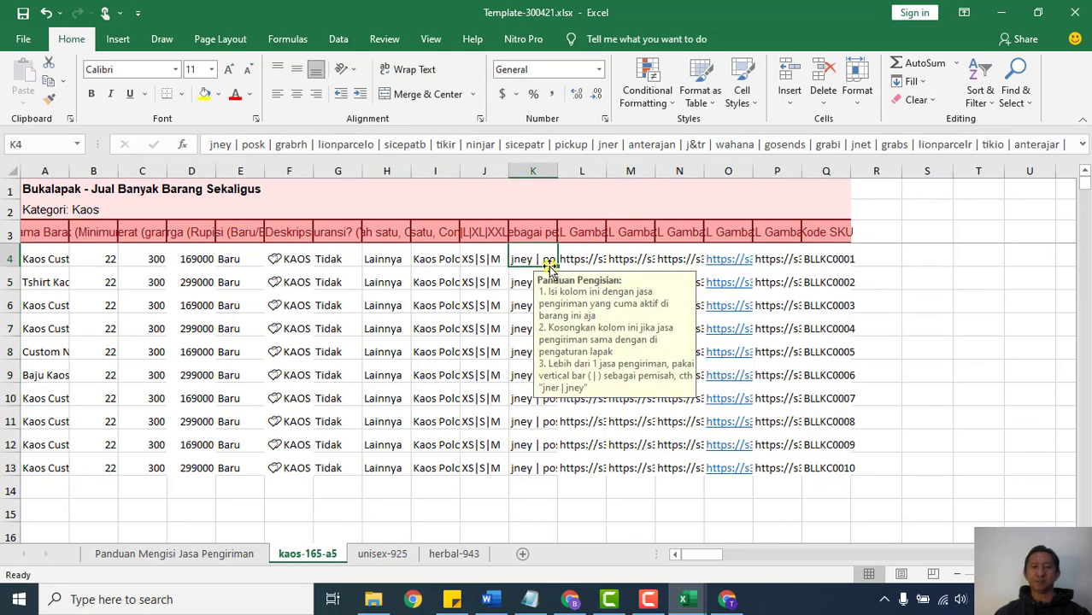
pyautogui.click(376, 555)
pyautogui.click(443, 258)
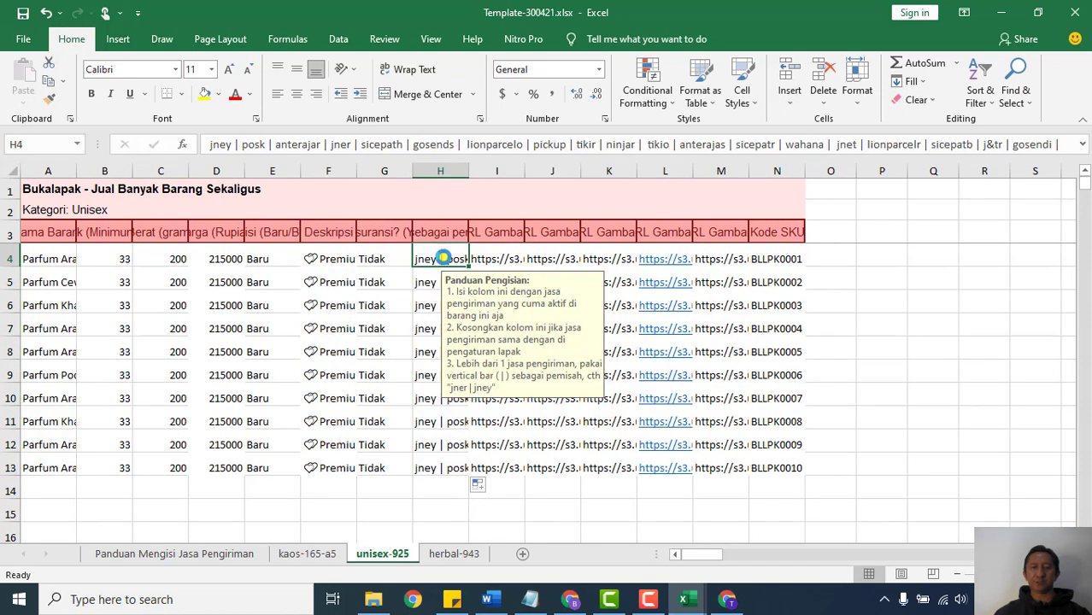
pyautogui.hotkey('ctrl', 'c')
pyautogui.click(309, 554)
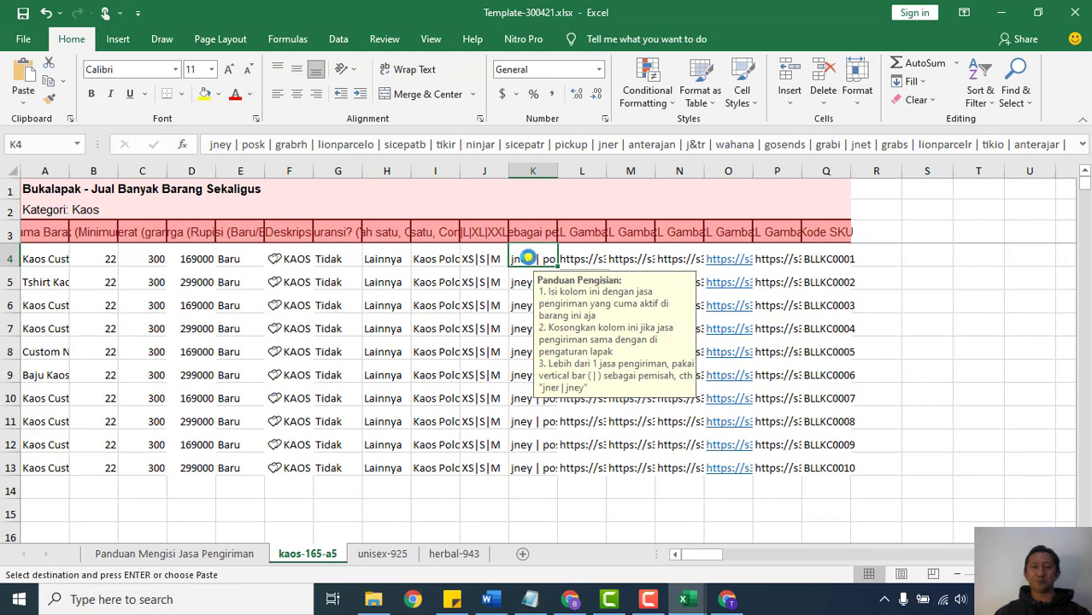
pyautogui.hotkey('ctrl', 'v')
pyautogui.doubleClick(557, 266)
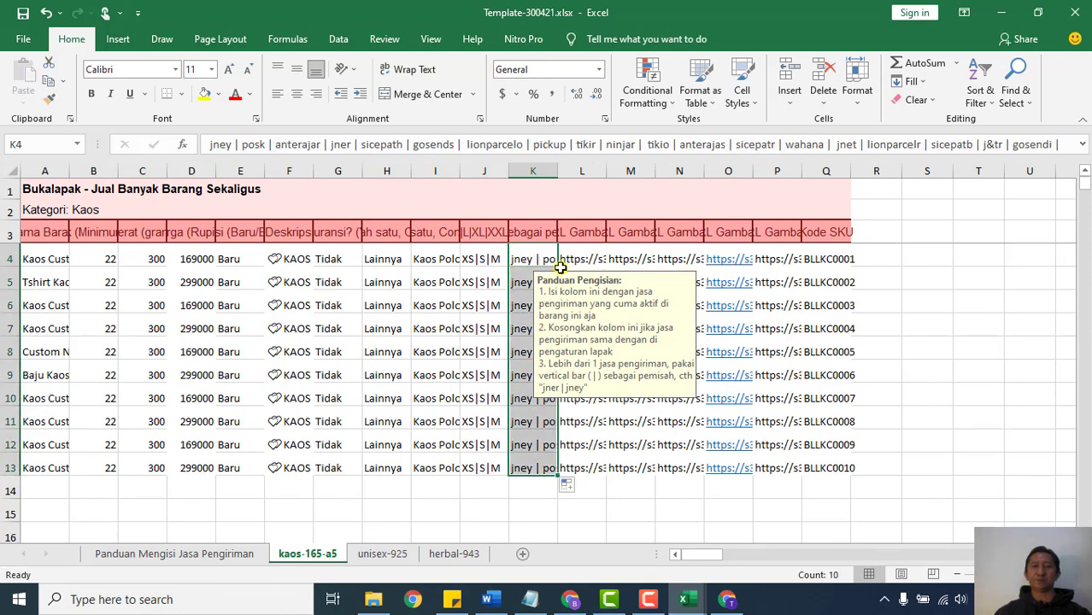
pyautogui.click(23, 13)
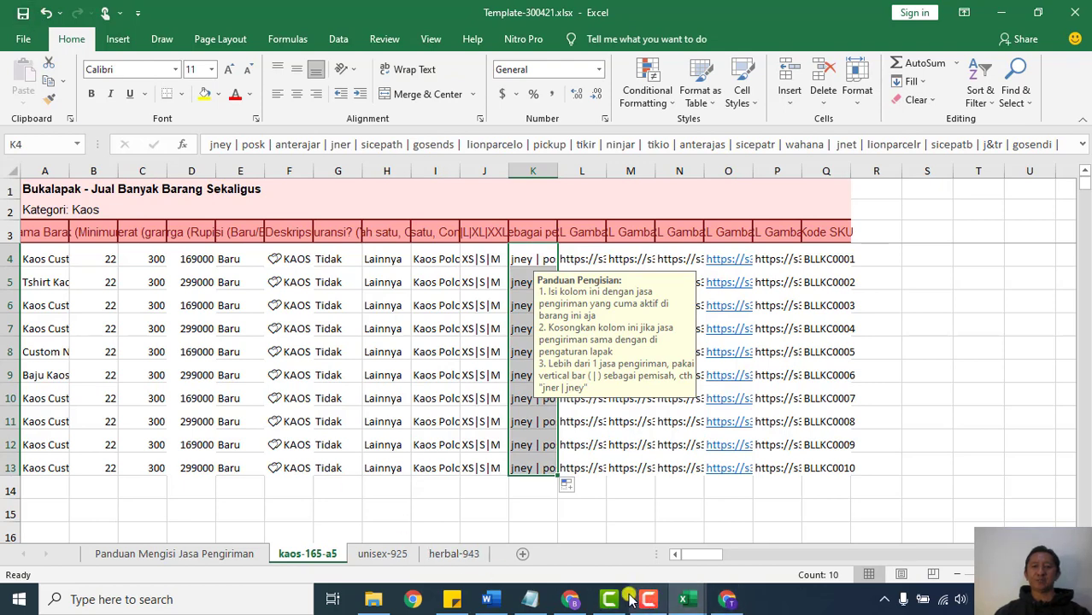
# Upload Template-300421.xlsx via Jual Banyak Barang Sekaligus, yielding 28 uploaded and 2 needing fixes
pyautogui.click(570, 601)
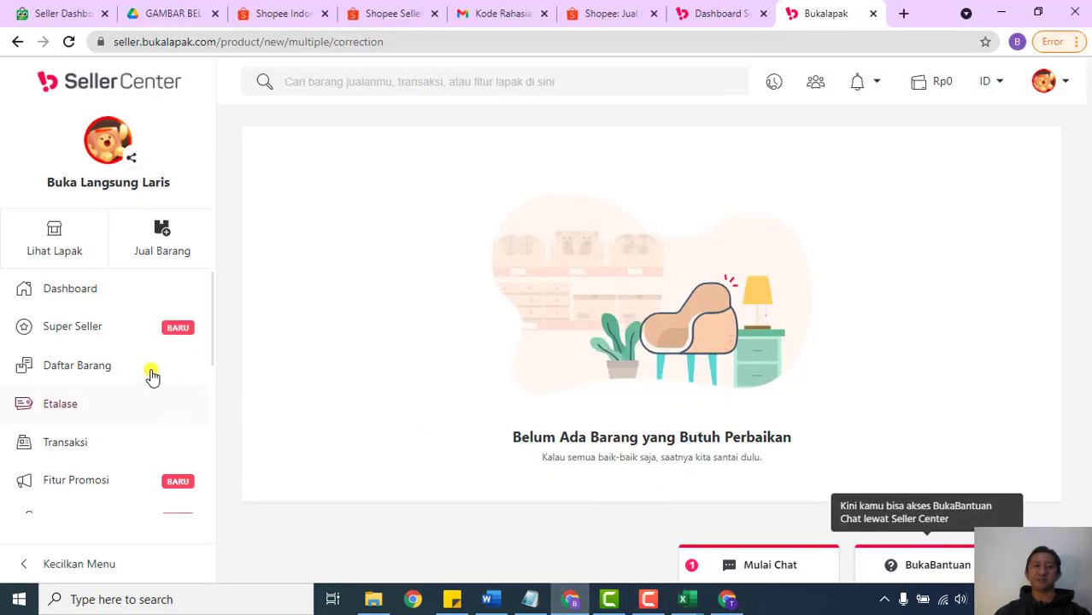
pyautogui.click(163, 249)
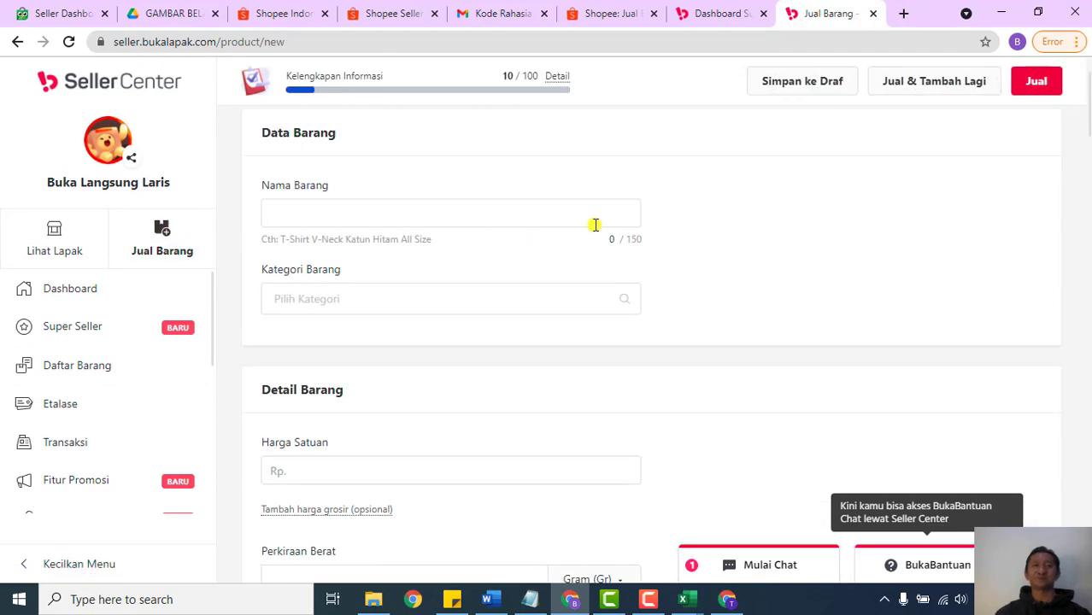
pyautogui.scroll(2, 633, 300)
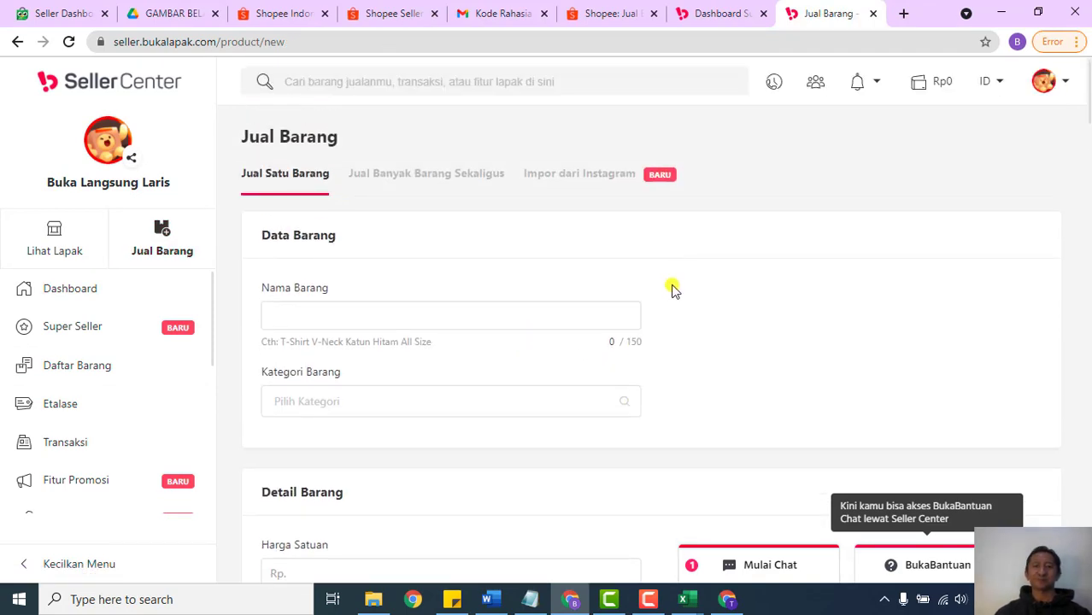
pyautogui.click(420, 178)
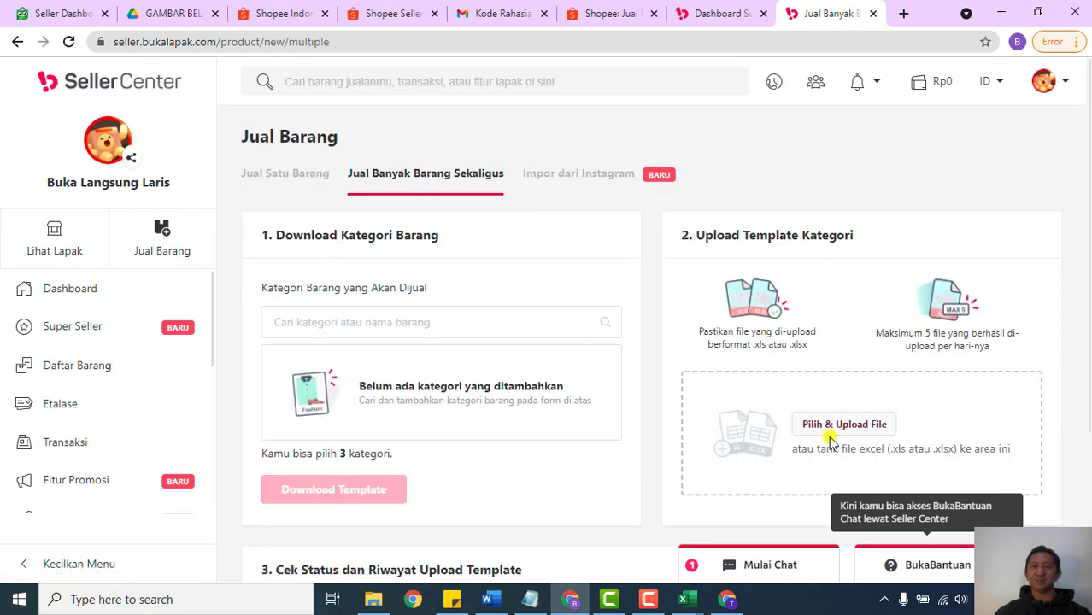
pyautogui.click(844, 432)
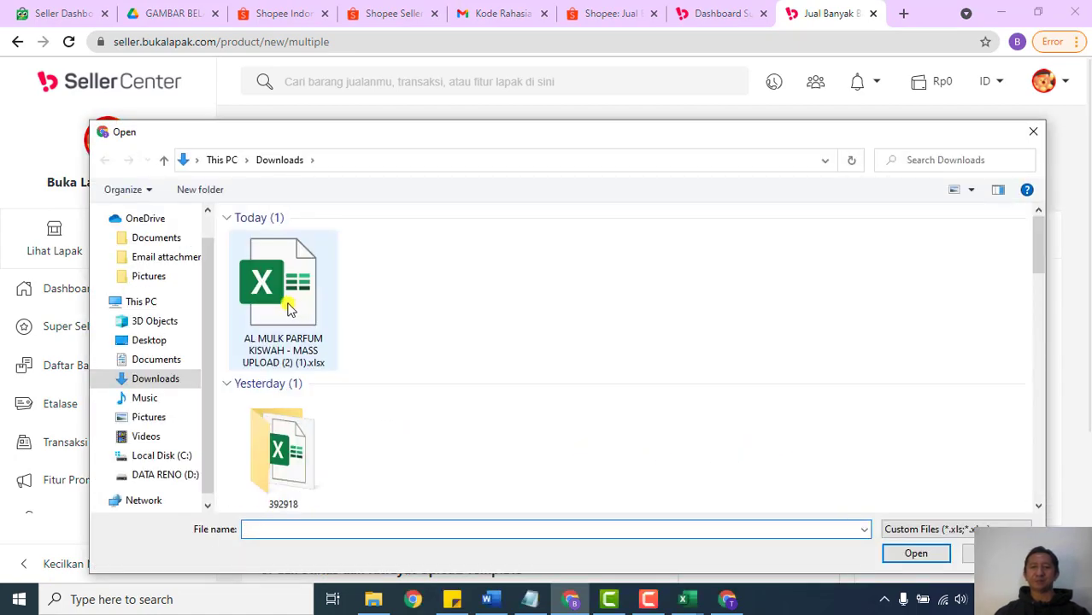
pyautogui.doubleClick(288, 307)
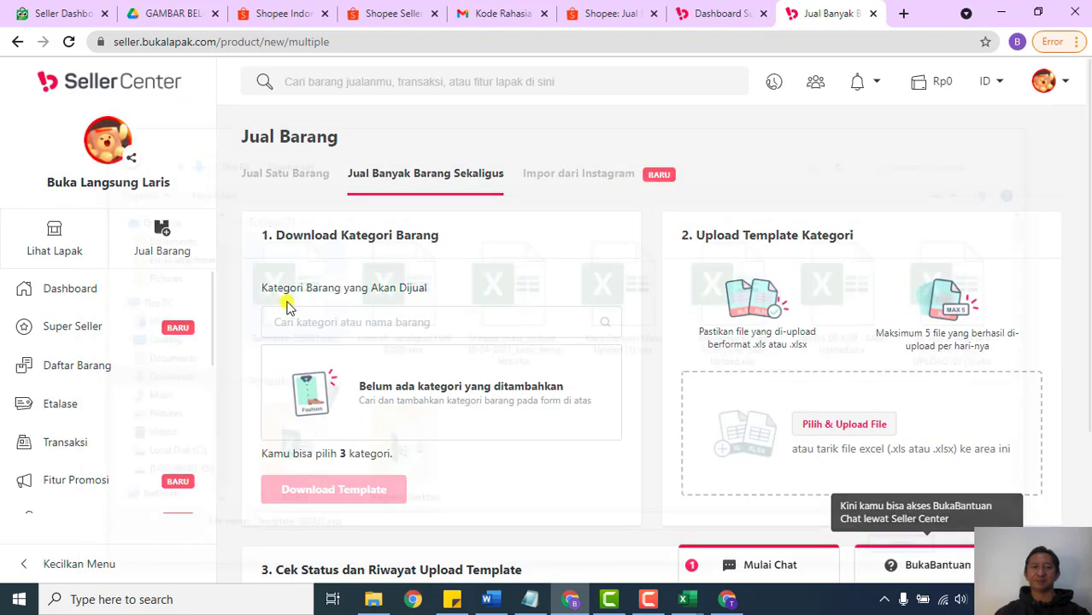
pyautogui.scroll(-3, 987, 428)
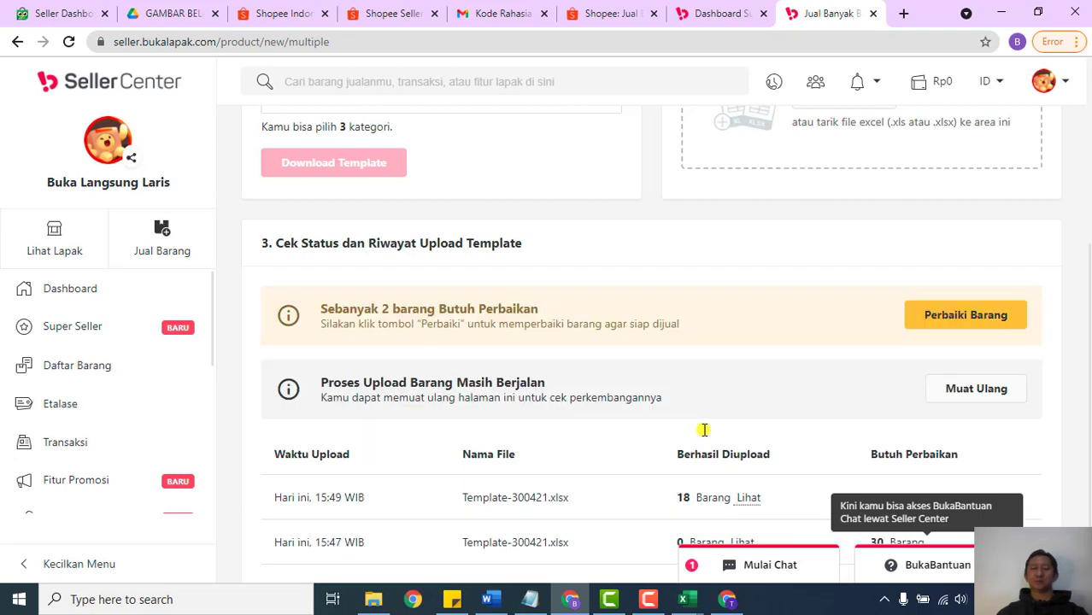
pyautogui.scroll(-1, 703, 435)
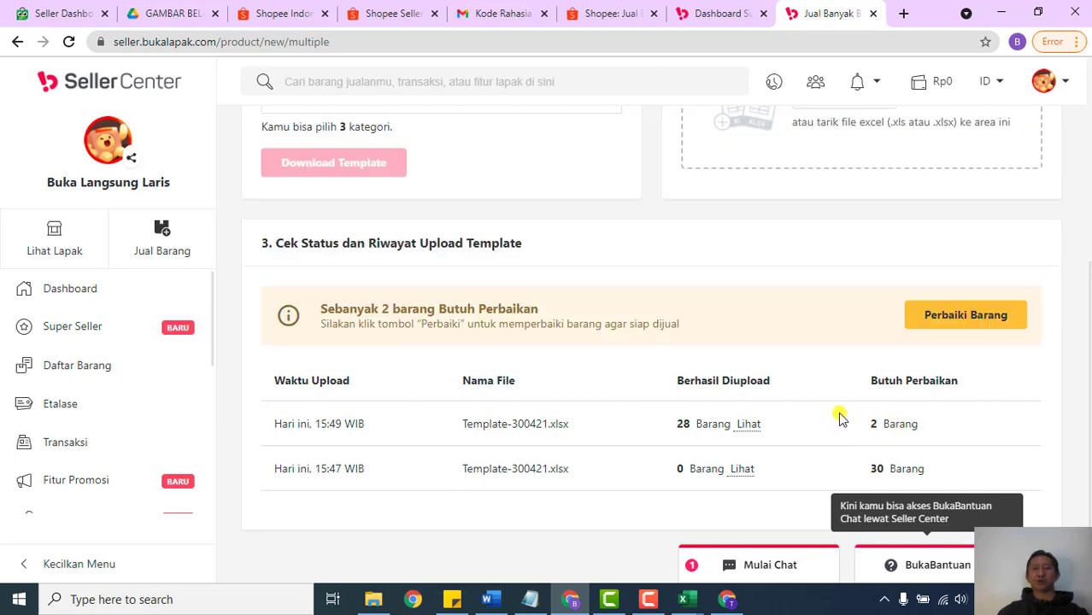
pyautogui.scroll(1, 956, 395)
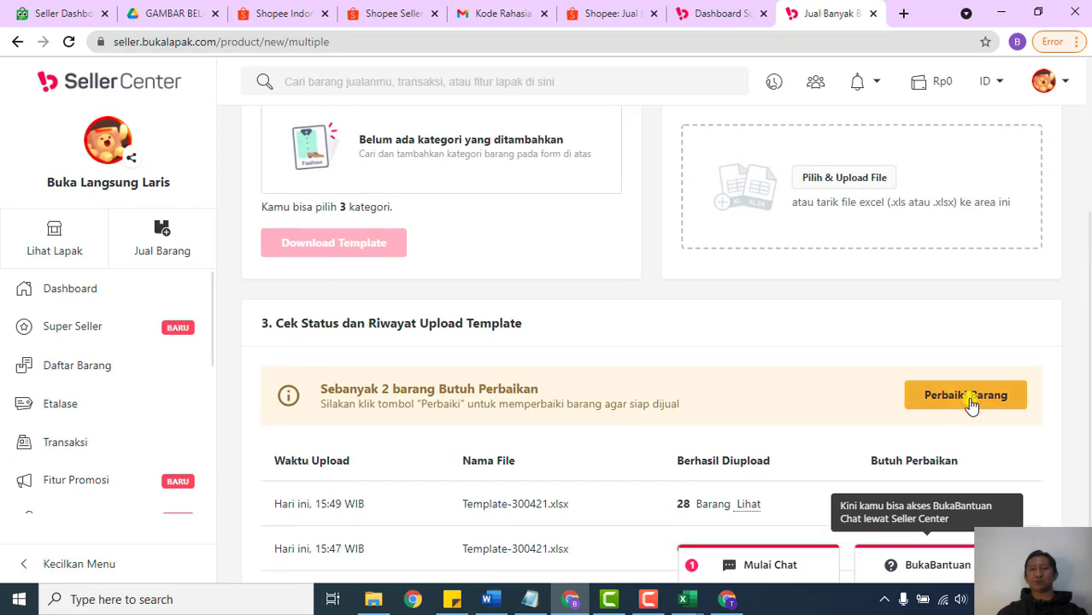
# On Perbaiki Barang, replace the invalid character in the first Herbadekur product's name with 'i'
pyautogui.scroll(3, 970, 404)
pyautogui.click(972, 404)
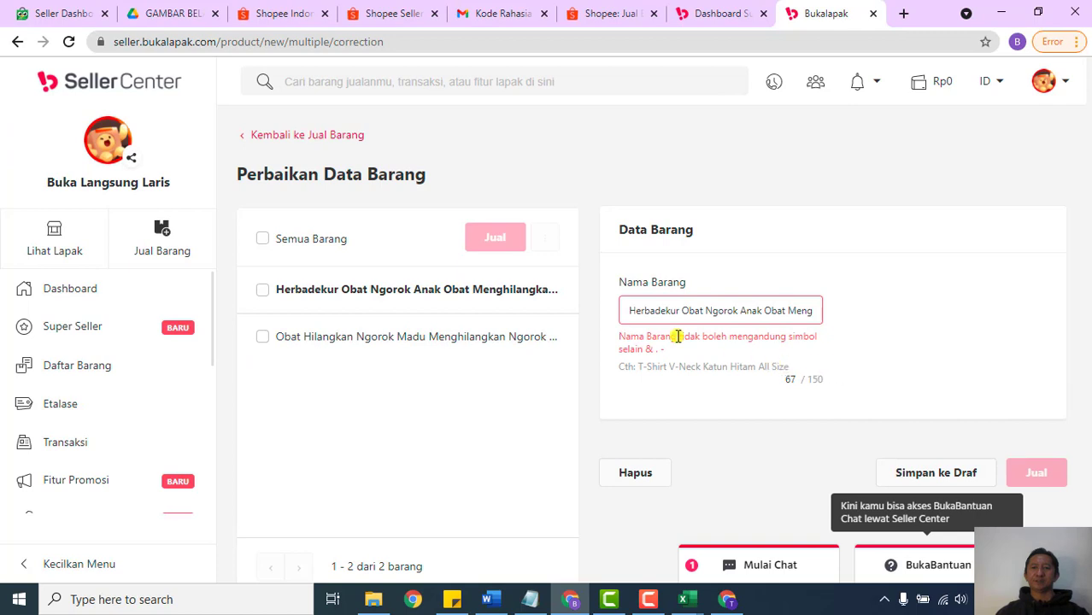
pyautogui.click(728, 311)
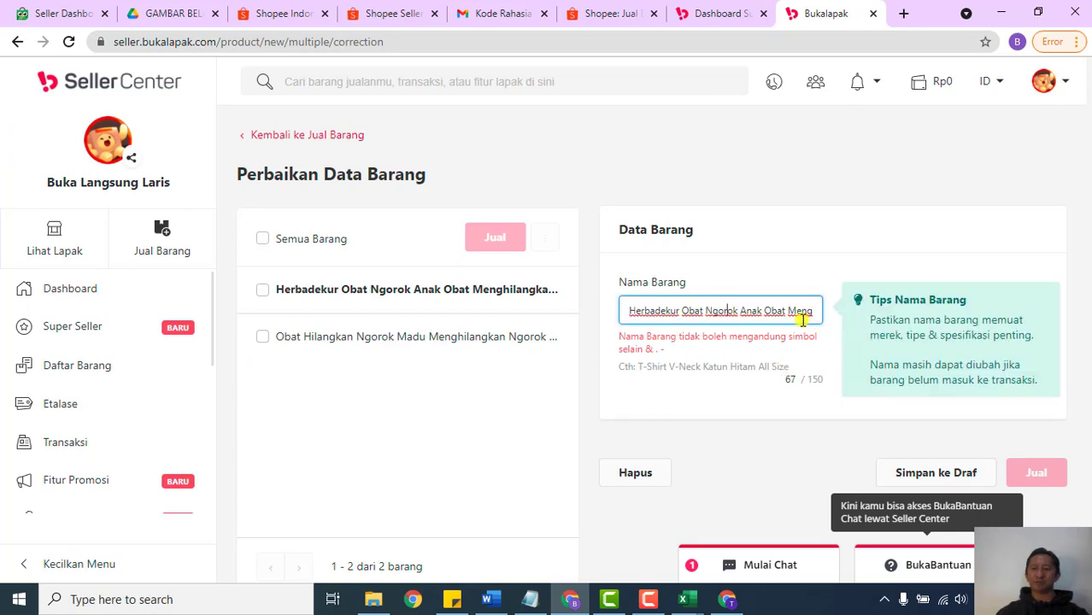
pyautogui.press('Right')
pyautogui.press('Right')
pyautogui.press('Right')
pyautogui.press('Right')
pyautogui.press('Right')
pyautogui.press('Right')
pyautogui.press('Right')
pyautogui.press('Right')
pyautogui.press('Right')
pyautogui.press('Right')
pyautogui.press('Right')
pyautogui.press('Right')
pyautogui.press('Right')
pyautogui.press('Right')
pyautogui.press('Right')
pyautogui.press('Right')
pyautogui.press('Right')
pyautogui.press('Right')
pyautogui.press('Right')
pyautogui.press('Right')
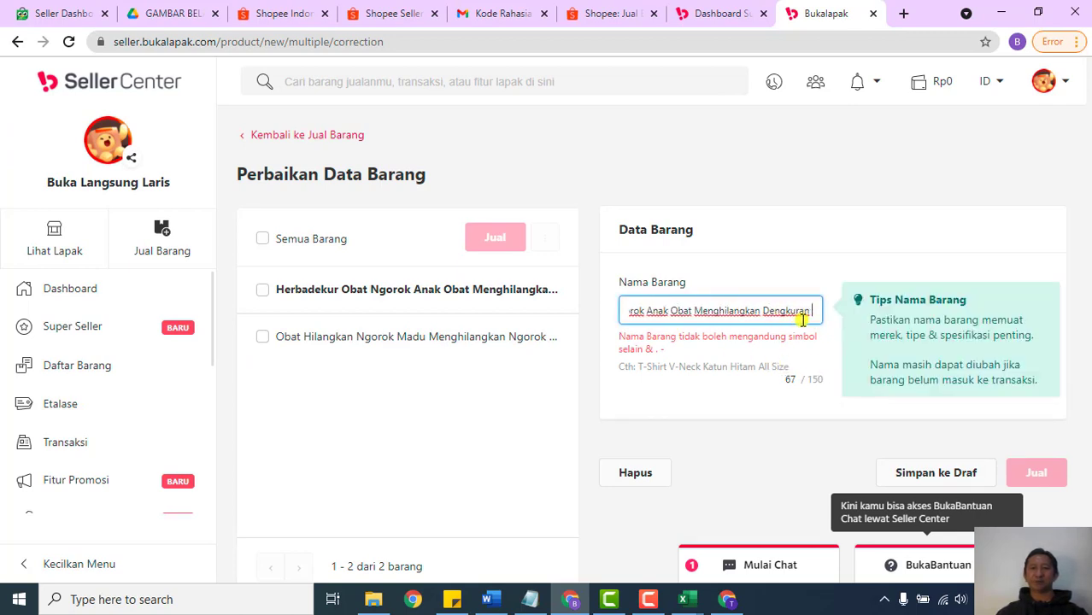
pyautogui.press('Right')
pyautogui.press('Right')
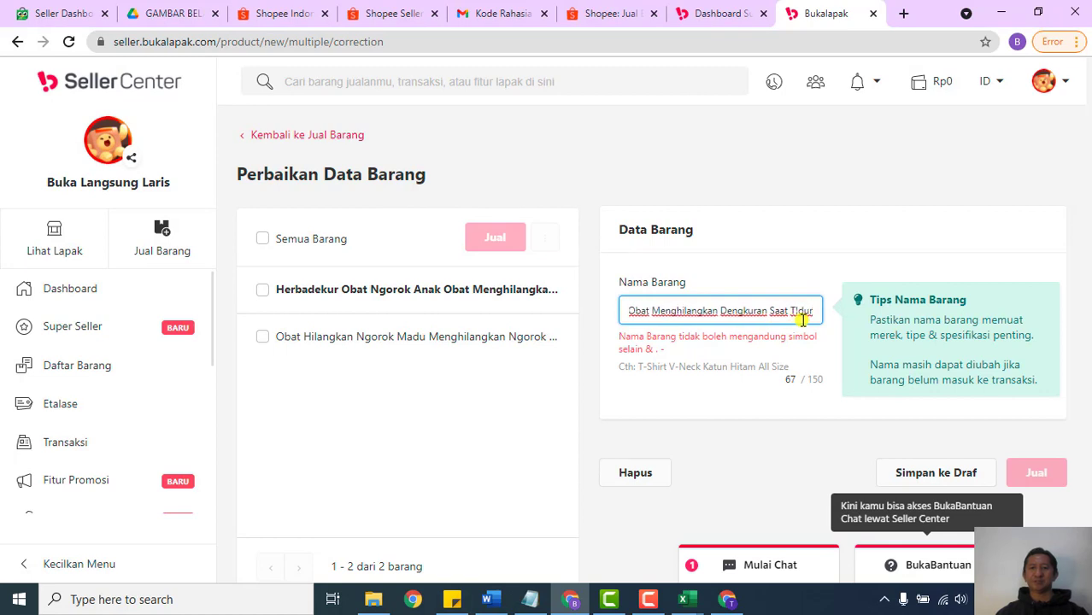
pyautogui.press('Left')
pyautogui.press('Left')
pyautogui.press('Left')
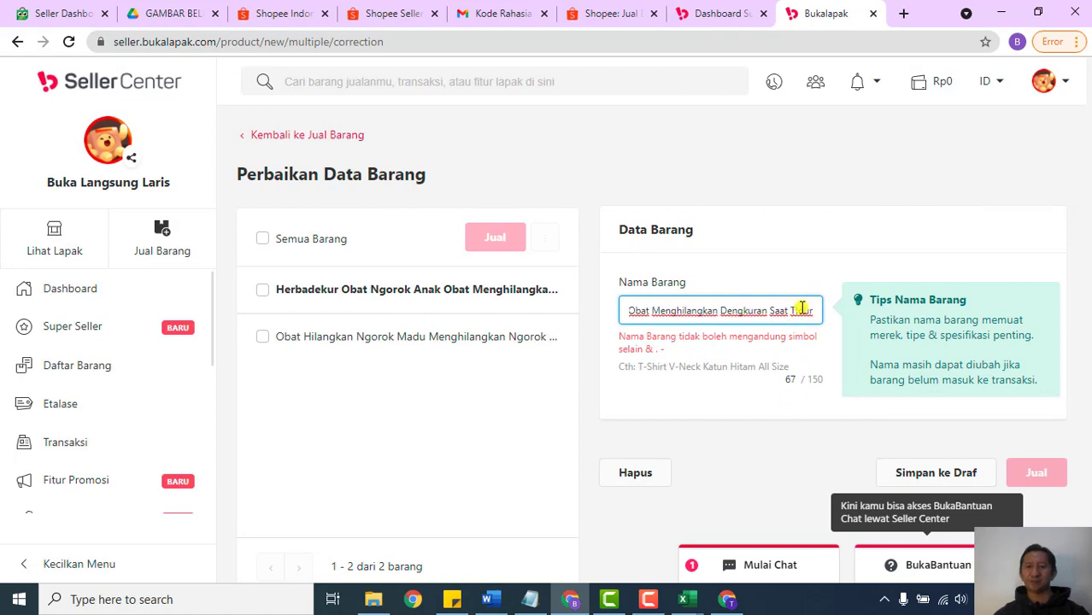
pyautogui.press('BackSpace')
pyautogui.write('i')
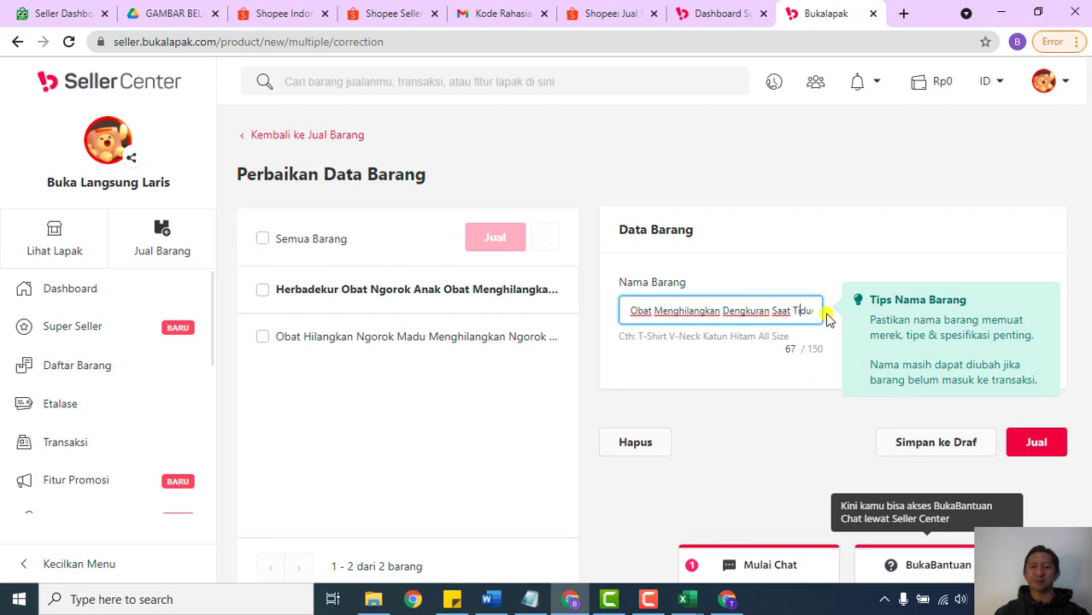